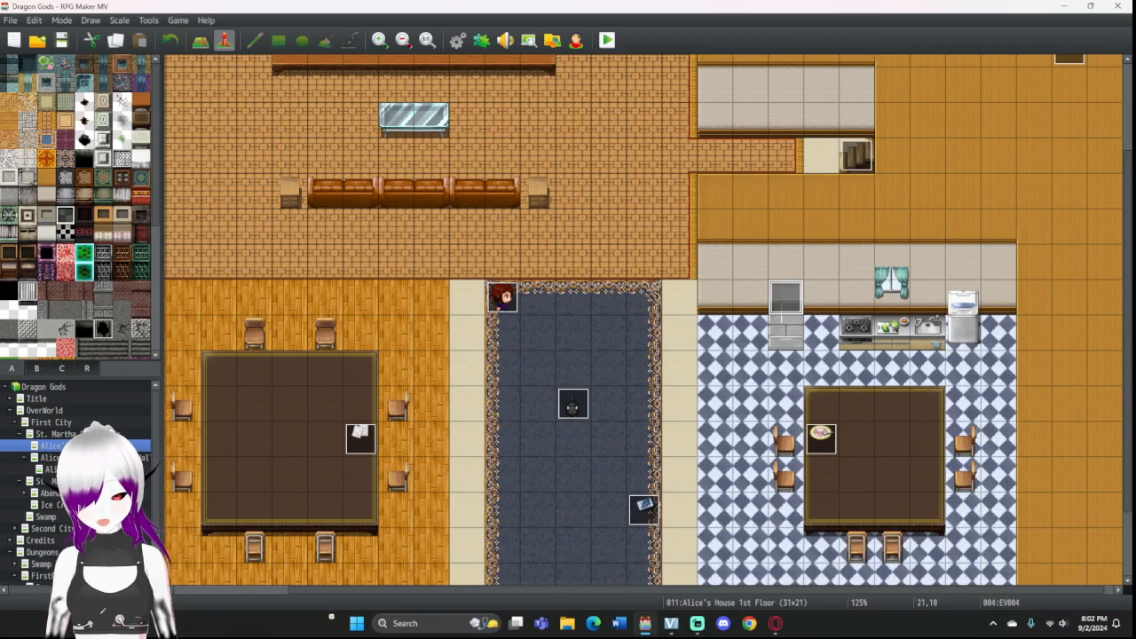
Step: Review the commands on page 9 of event EV004 in the kitchen and leave the event unchanged
{"action": "double_click", "coordinate": [786, 297]}
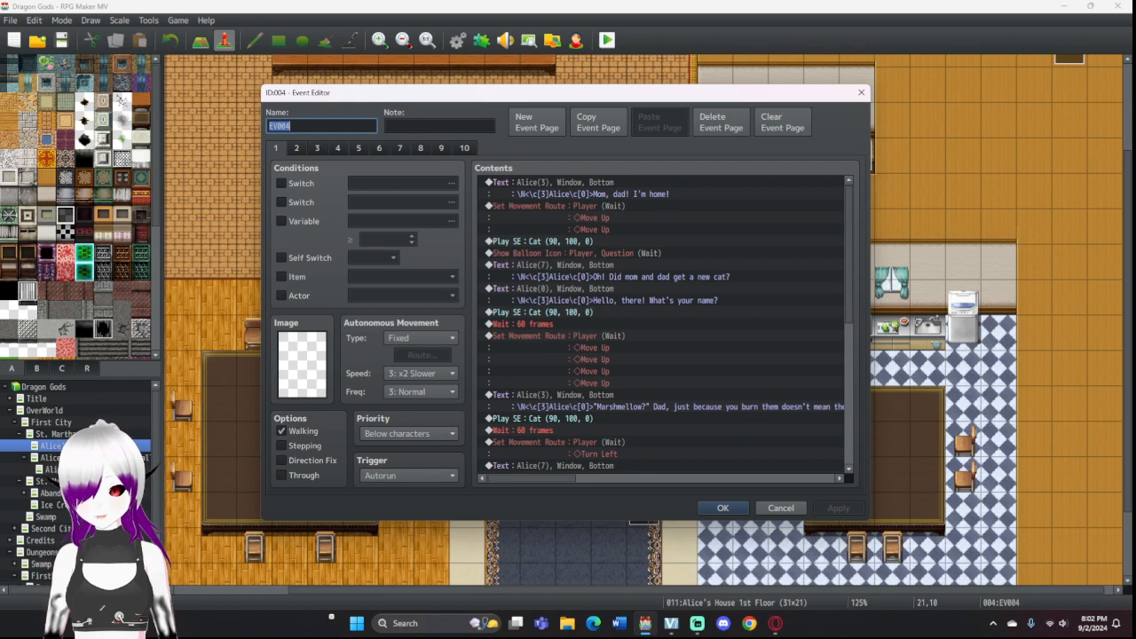
{"action": "left_click", "coordinate": [464, 148]}
{"action": "left_click", "coordinate": [441, 148]}
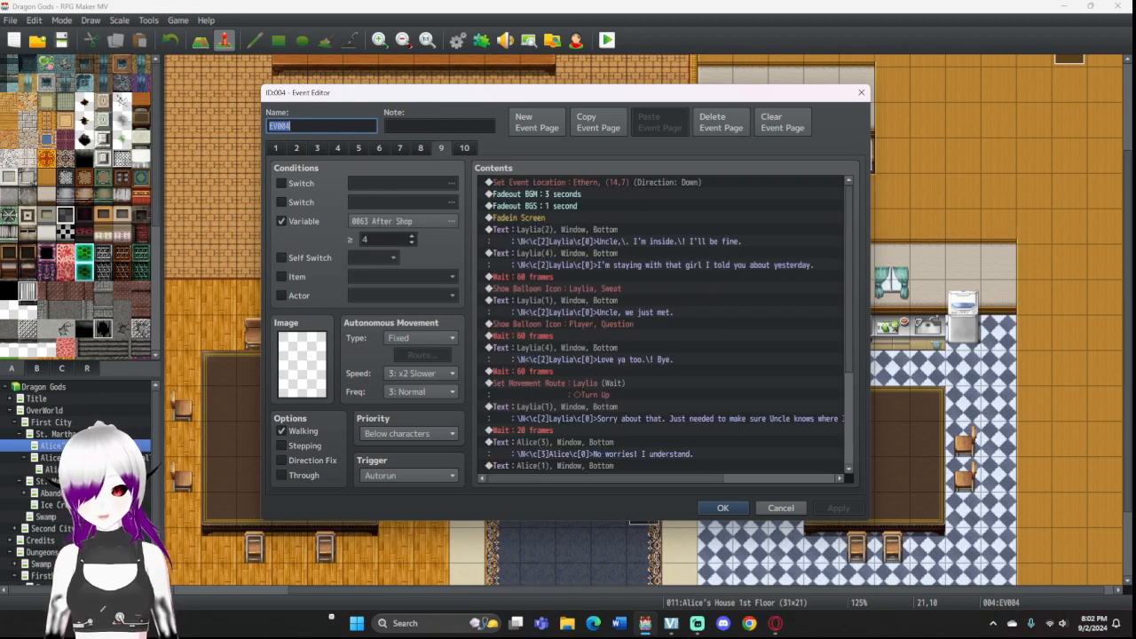
{"action": "scroll", "coordinate": [665, 329], "scroll_direction": "down", "scroll_amount": 4}
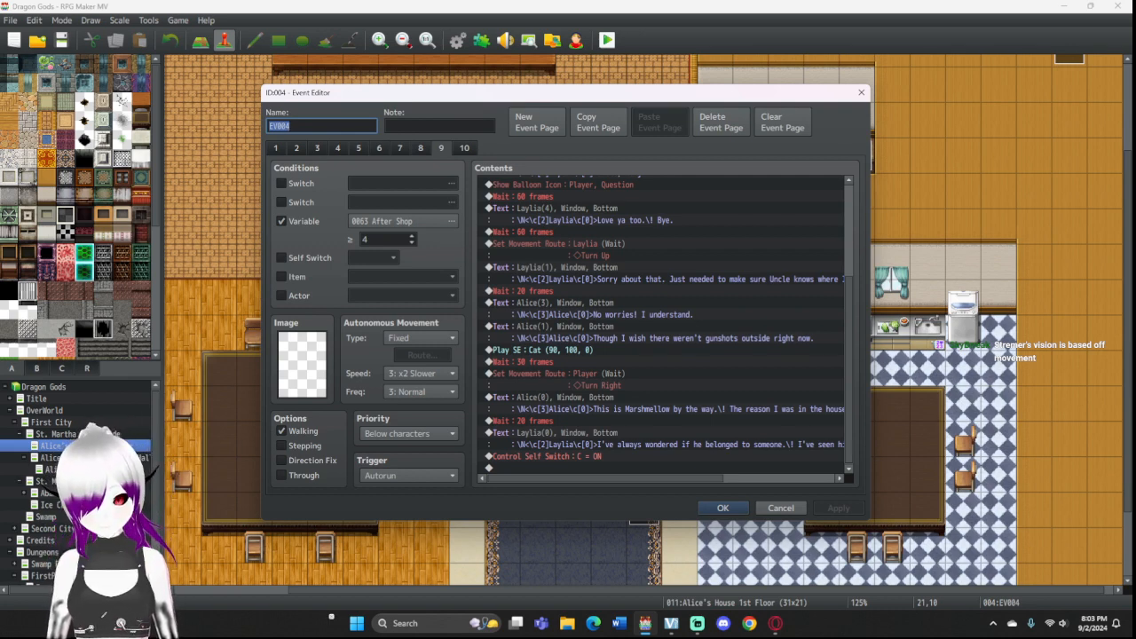
{"action": "left_click_drag", "start_coordinate": [631, 100], "coordinate": [655, 140]}
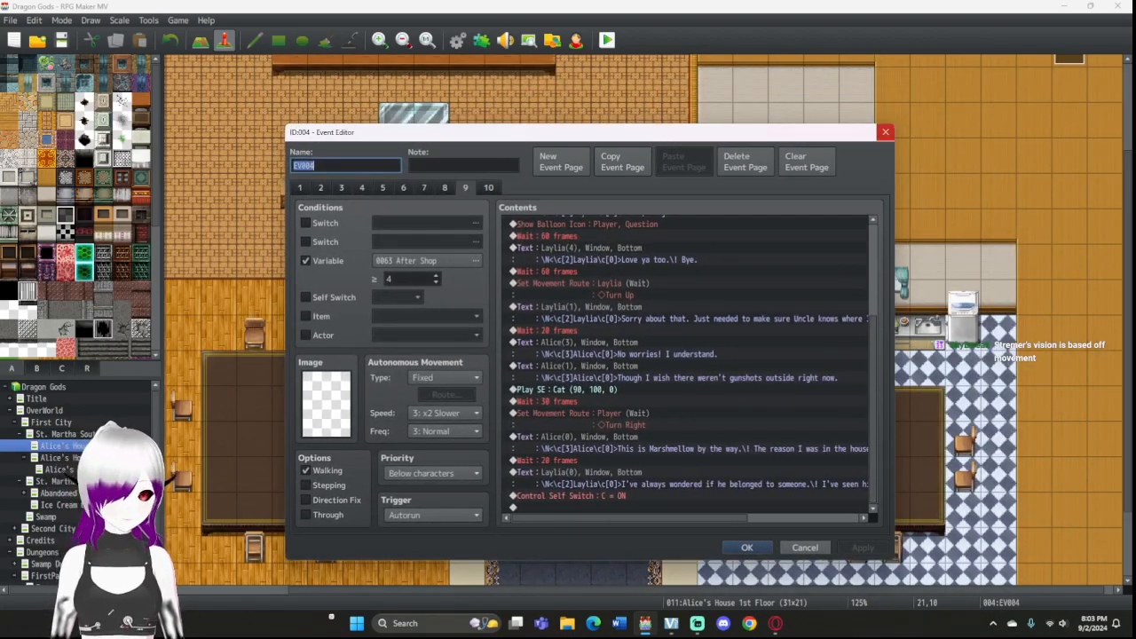
{"action": "key", "text": "Escape"}
Step: Switch to map drawing and try painting a vertical strip of blank tiles east of the stair hallway, starting at 25,0
{"action": "scroll", "coordinate": [647, 320], "scroll_direction": "left", "scroll_amount": 3}
{"action": "scroll", "coordinate": [647, 319], "scroll_direction": "up", "scroll_amount": 2}
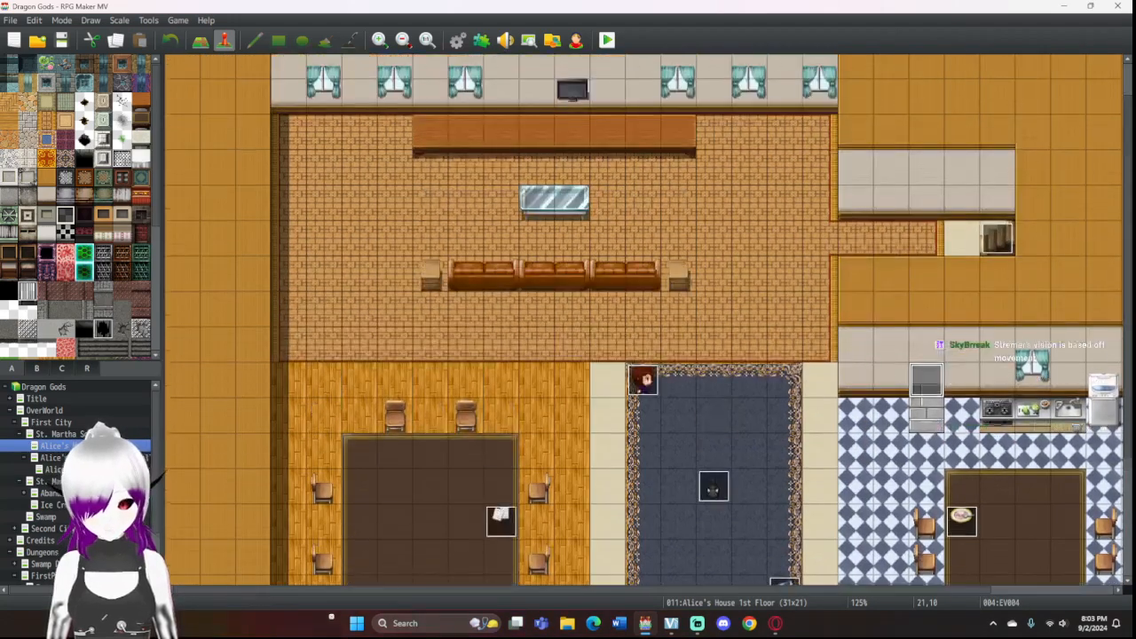
{"action": "scroll", "coordinate": [648, 320], "scroll_direction": "up", "scroll_amount": 1}
{"action": "scroll", "coordinate": [648, 319], "scroll_direction": "down", "scroll_amount": 2}
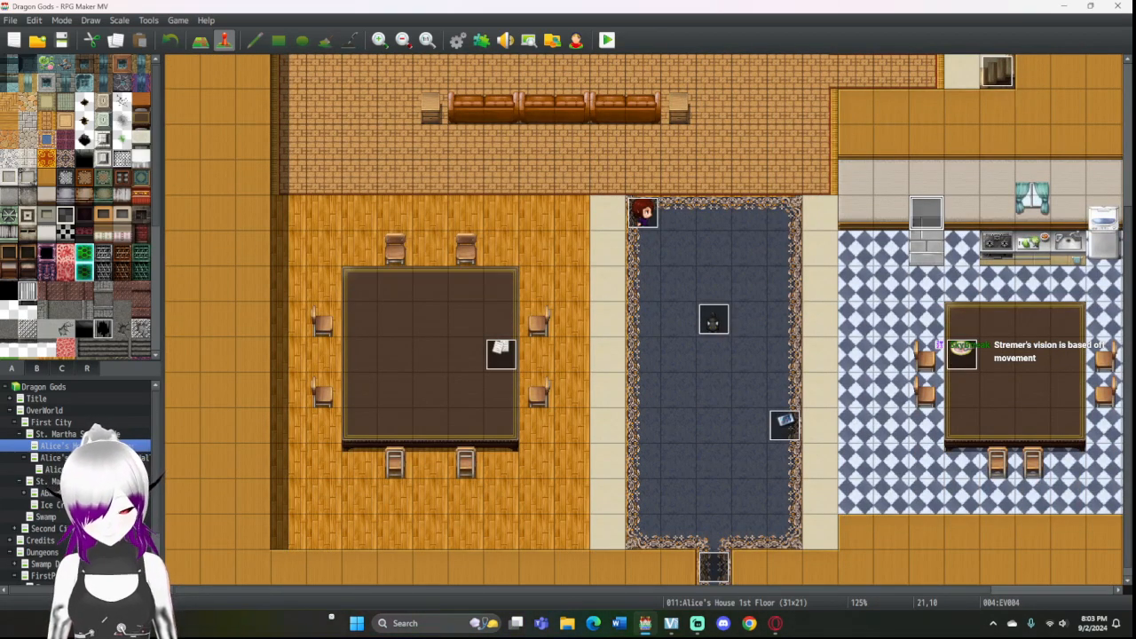
{"action": "left_click", "coordinate": [200, 40]}
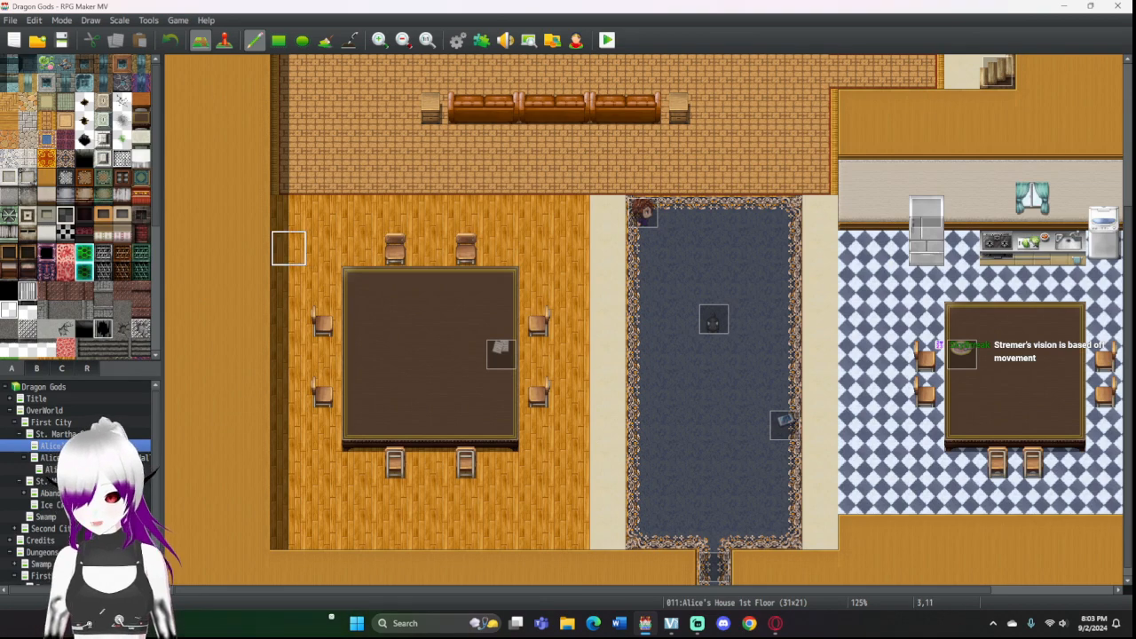
{"action": "scroll", "coordinate": [251, 249], "scroll_direction": "down", "scroll_amount": 3, "text": "ctrl"}
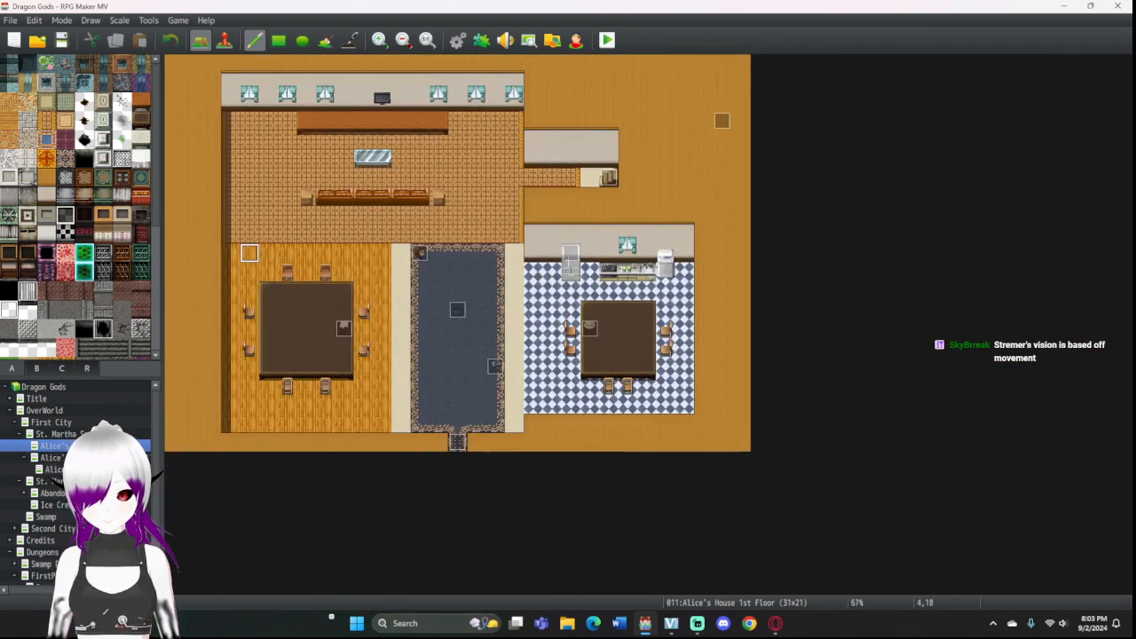
{"action": "scroll", "coordinate": [250, 253], "scroll_direction": "up", "scroll_amount": 1, "text": "ctrl"}
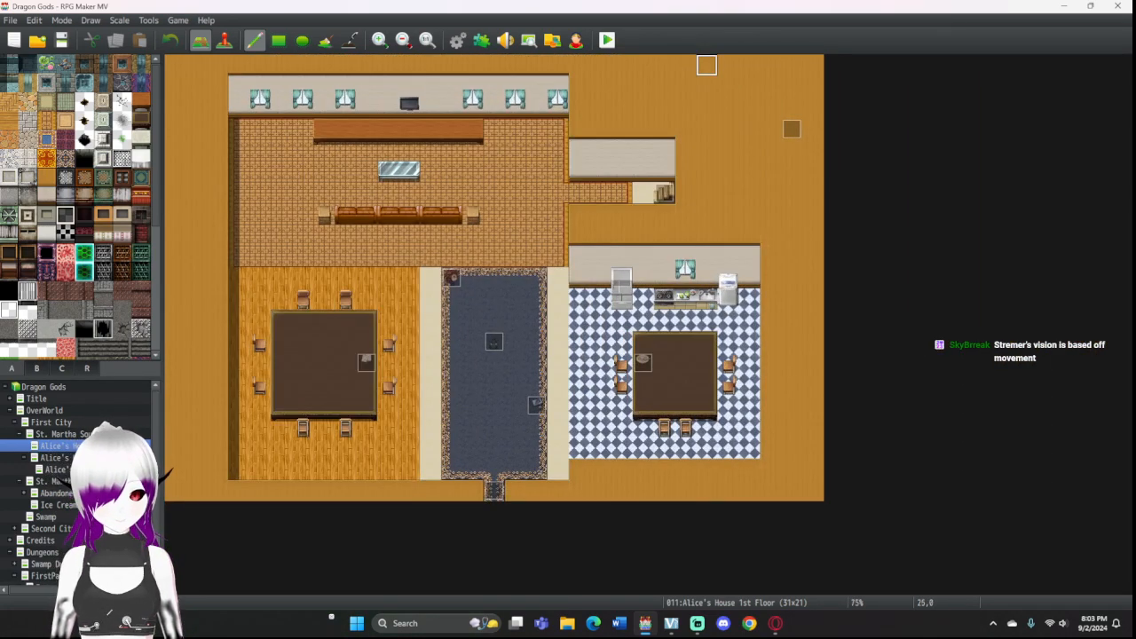
{"action": "left_click_drag", "start_coordinate": [706, 65], "coordinate": [707, 213]}
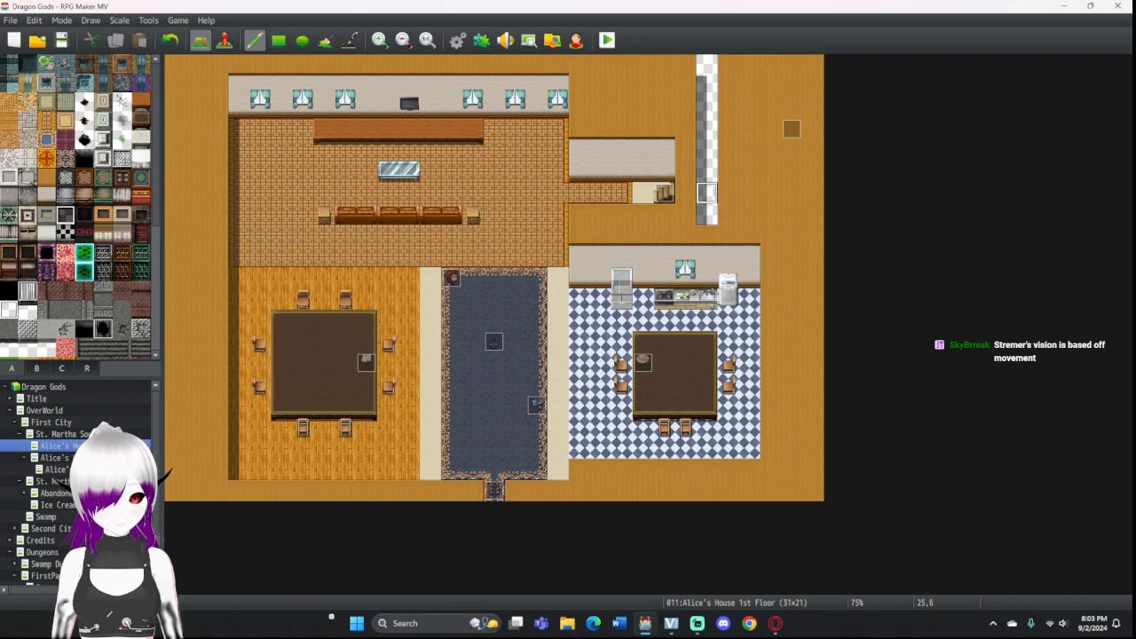
{"action": "key", "text": "ctrl+z"}
Step: Try blanking the ceiling areas outside the rooms along the map's east, southeast and west edges with the Rectangle tool
{"action": "left_click", "coordinate": [278, 40]}
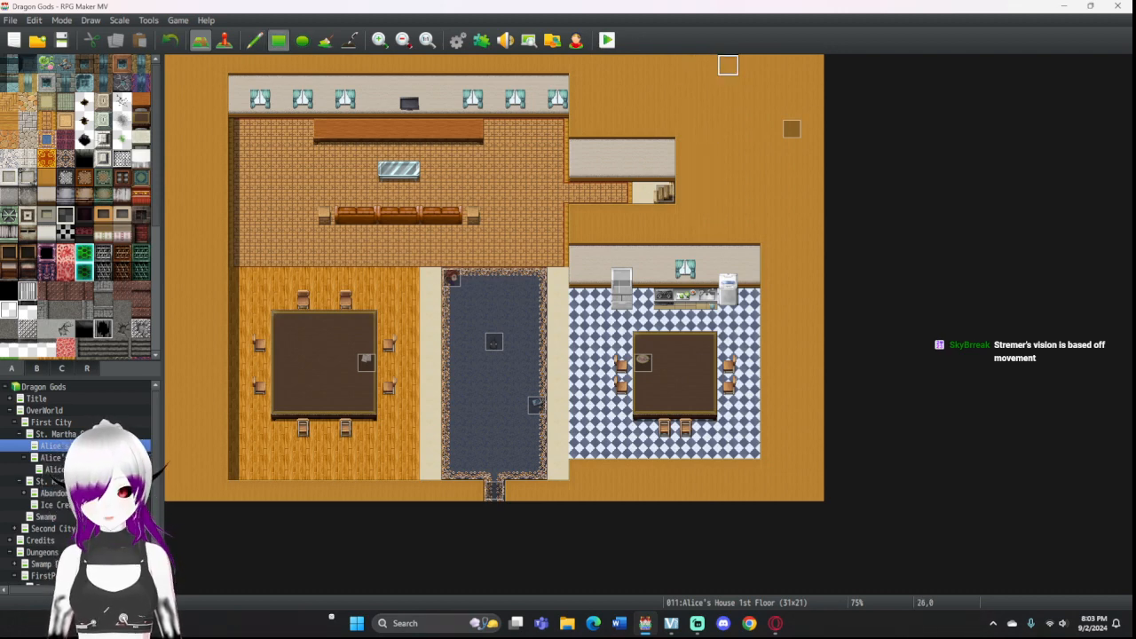
{"action": "left_click", "coordinate": [706, 64]}
{"action": "mouse_move", "coordinate": [707, 64]}
{"action": "left_mouse_down"}
{"action": "mouse_move", "coordinate": [707, 197]}
{"action": "mouse_move", "coordinate": [807, 213]}
{"action": "mouse_move", "coordinate": [809, 194]}
{"action": "mouse_move", "coordinate": [791, 217]}
{"action": "mouse_move", "coordinate": [792, 448]}
{"action": "mouse_move", "coordinate": [812, 489]}
{"action": "mouse_move", "coordinate": [600, 490]}
{"action": "left_mouse_up"}
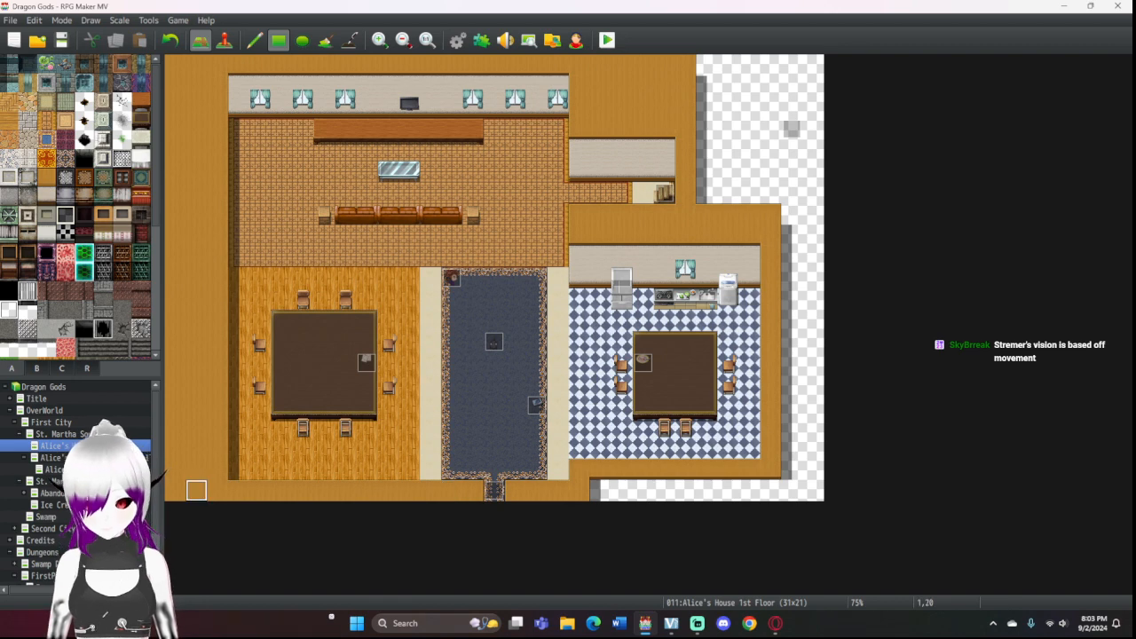
{"action": "left_click_drag", "start_coordinate": [196, 489], "coordinate": [176, 66]}
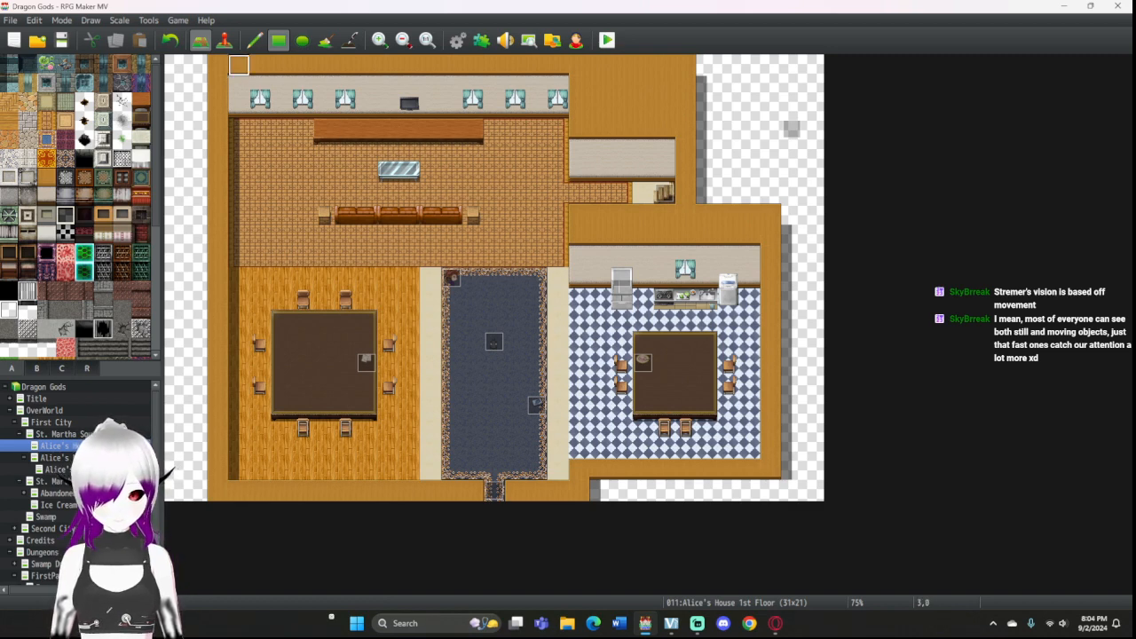
Step: Undo the blank rectangles around the house and return to event editing mode
{"action": "left_click", "coordinate": [170, 40]}
{"action": "left_click", "coordinate": [169, 40]}
{"action": "left_click", "coordinate": [170, 40]}
{"action": "left_click", "coordinate": [170, 40]}
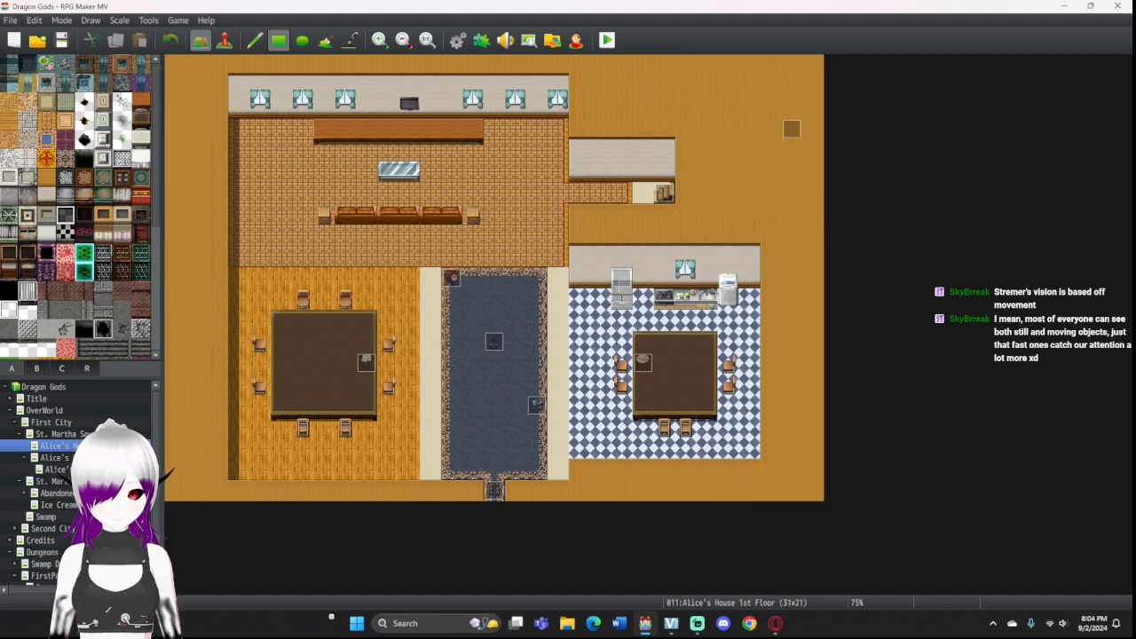
{"action": "left_click", "coordinate": [224, 40]}
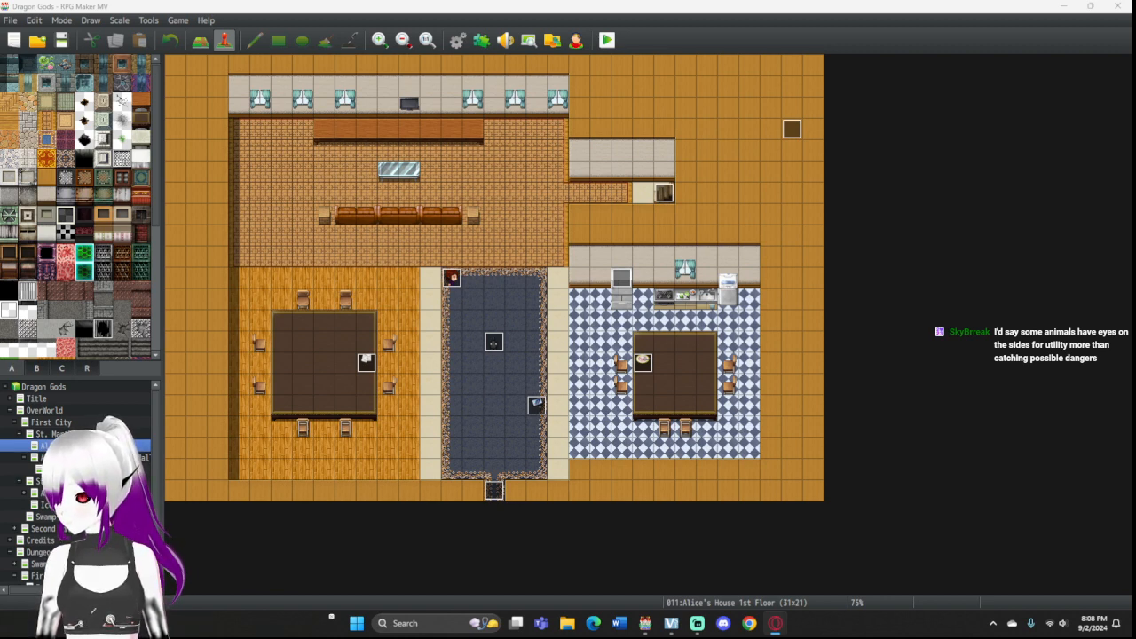
Step: Bring up the browser with the Reddit bearded dragon photo and examine the black dot on its head at full size
{"action": "left_click_drag", "start_coordinate": [0, 82], "coordinate": [472, 86]}
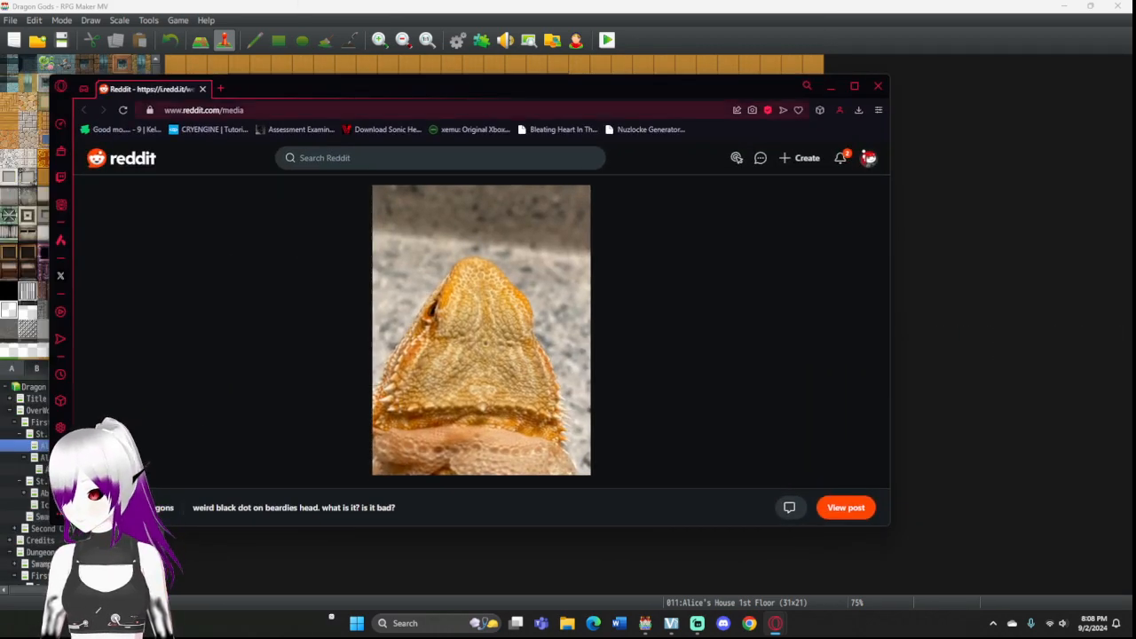
{"action": "left_click", "coordinate": [854, 86]}
{"action": "left_click", "coordinate": [508, 326]}
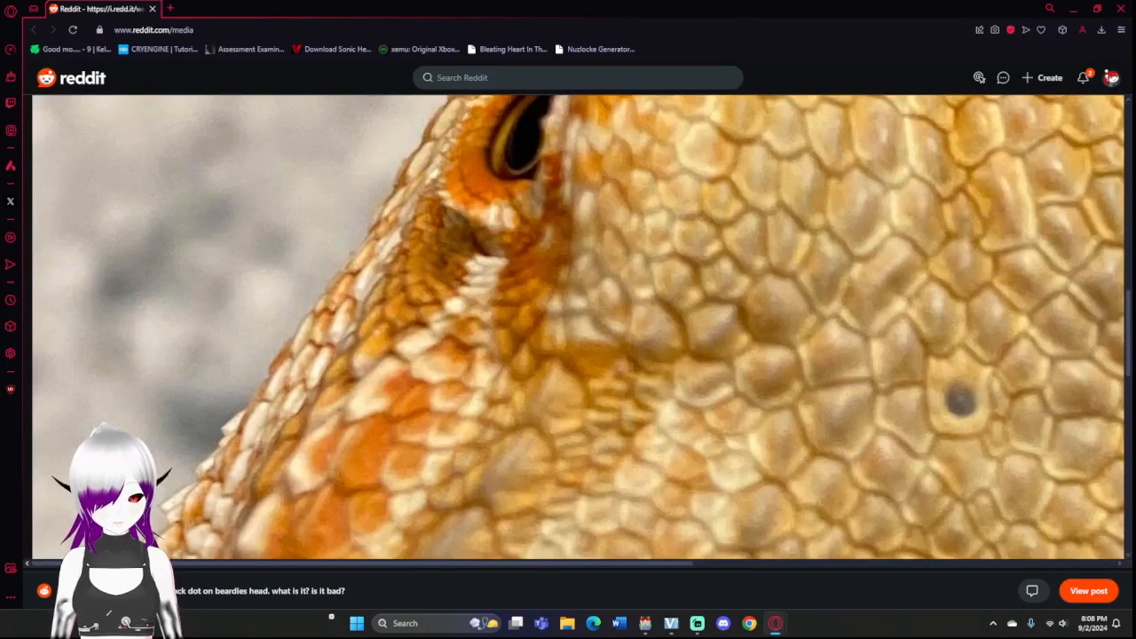
{"action": "scroll", "coordinate": [508, 327], "scroll_direction": "down", "scroll_amount": 4}
{"action": "scroll", "coordinate": [507, 326], "scroll_direction": "up", "scroll_amount": 3}
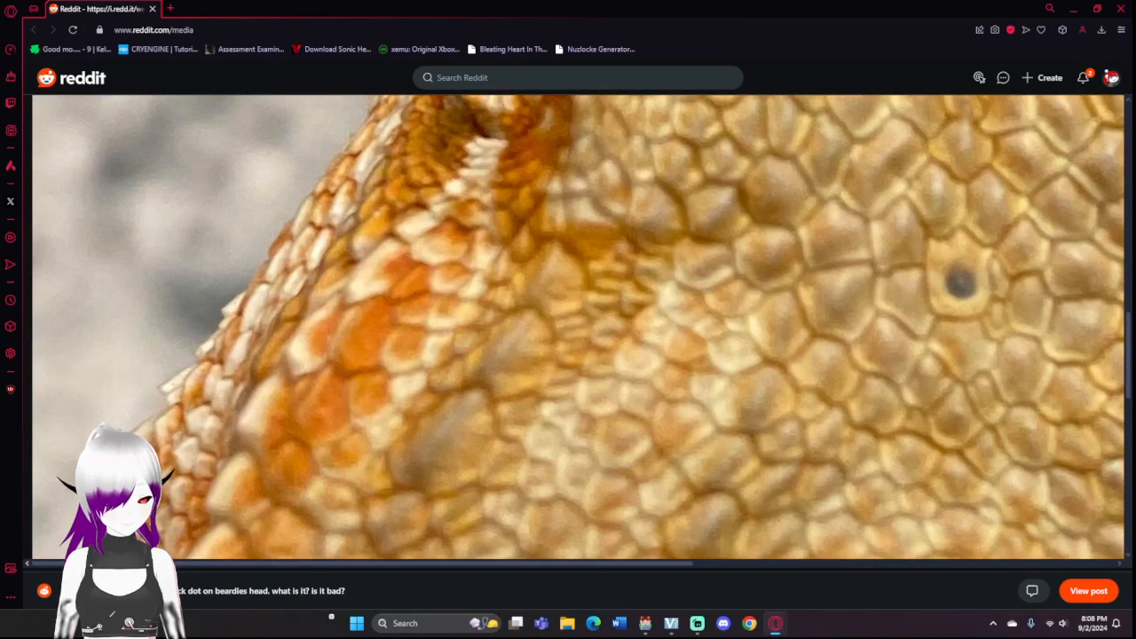
{"action": "scroll", "coordinate": [577, 327], "scroll_direction": "up", "scroll_amount": 2}
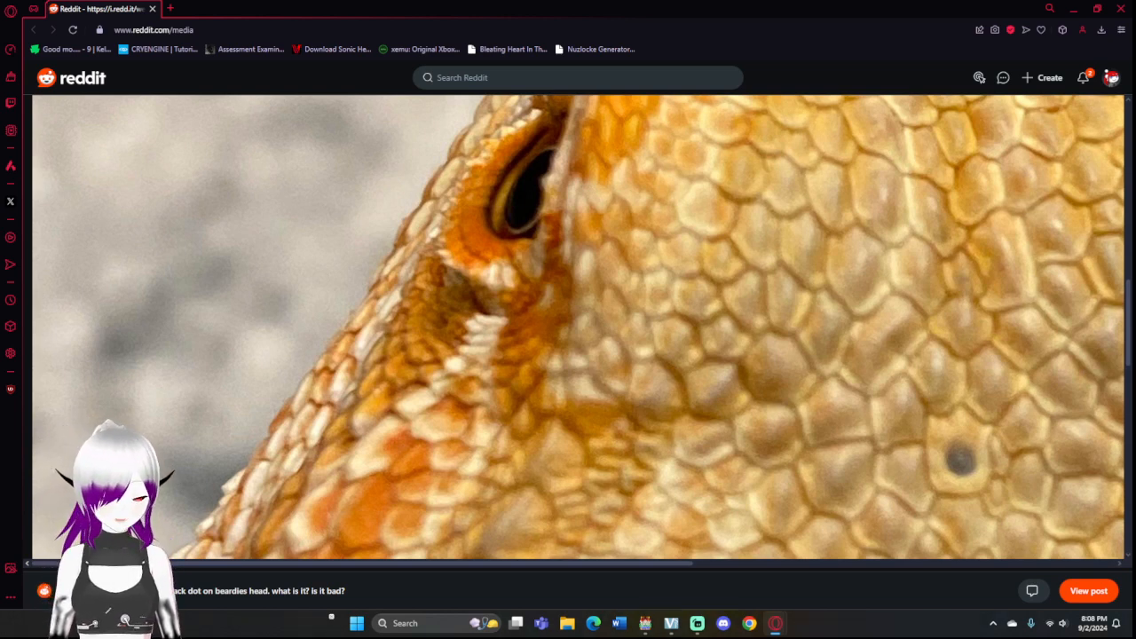
{"action": "scroll", "coordinate": [576, 327], "scroll_direction": "down", "scroll_amount": 2}
{"action": "left_click_drag", "start_coordinate": [364, 563], "coordinate": [557, 564]}
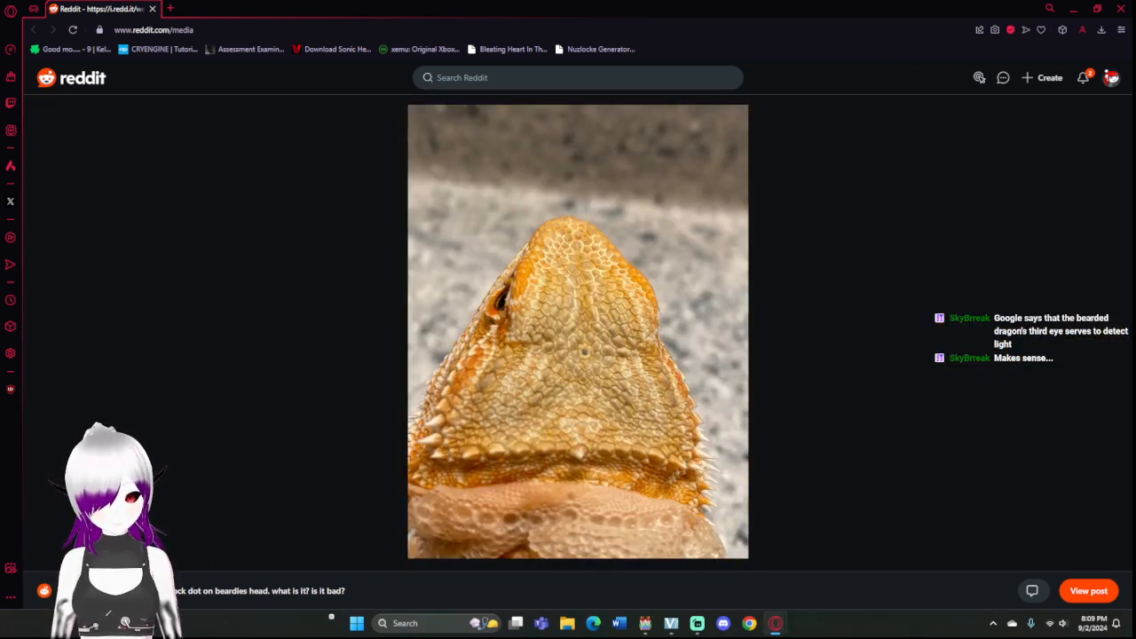
Step: Return to RPG Maker MV, look over the house map, and read page 9 of event EV004 through to its last command
{"action": "key", "text": "alt+Tab"}
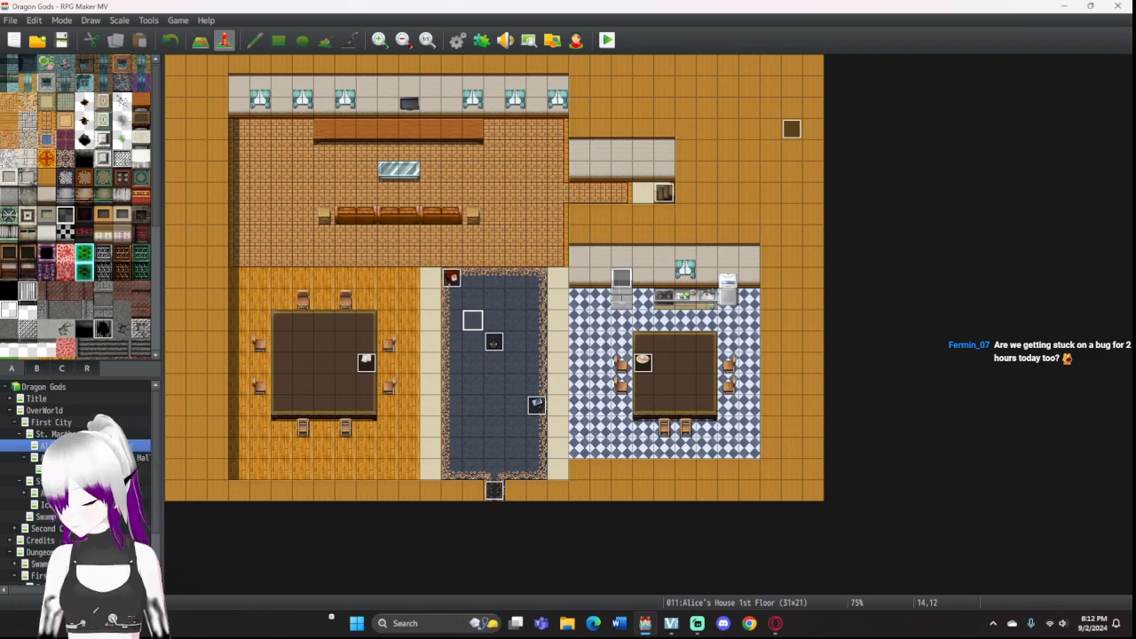
{"action": "scroll", "coordinate": [493, 320], "scroll_direction": "up", "scroll_amount": 3, "text": "ctrl"}
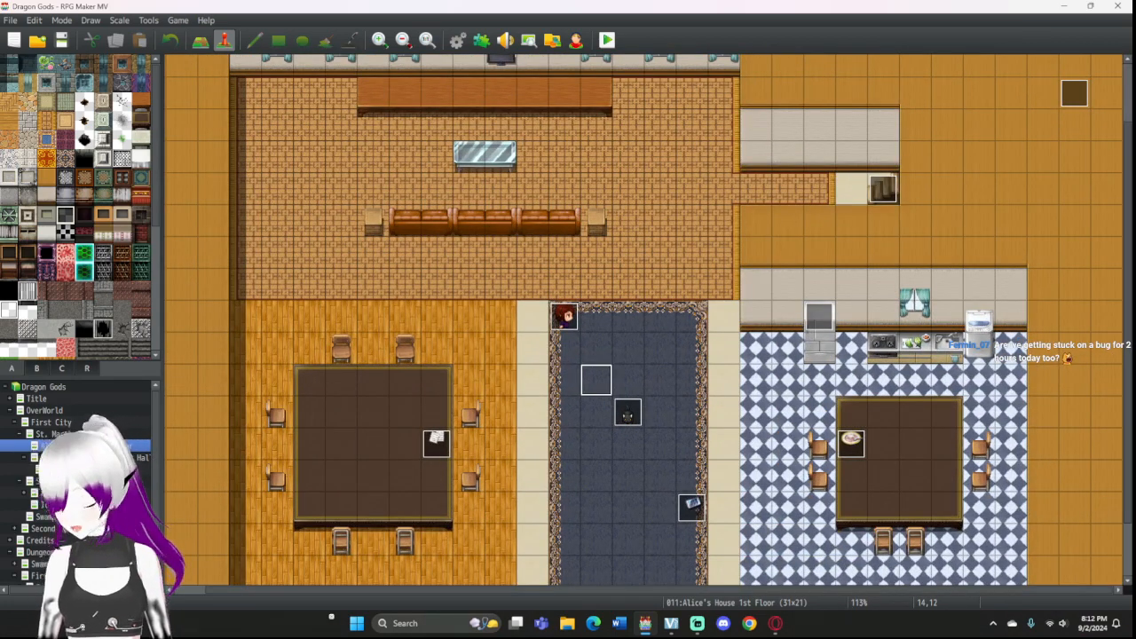
{"action": "scroll", "coordinate": [644, 319], "scroll_direction": "down", "scroll_amount": 2}
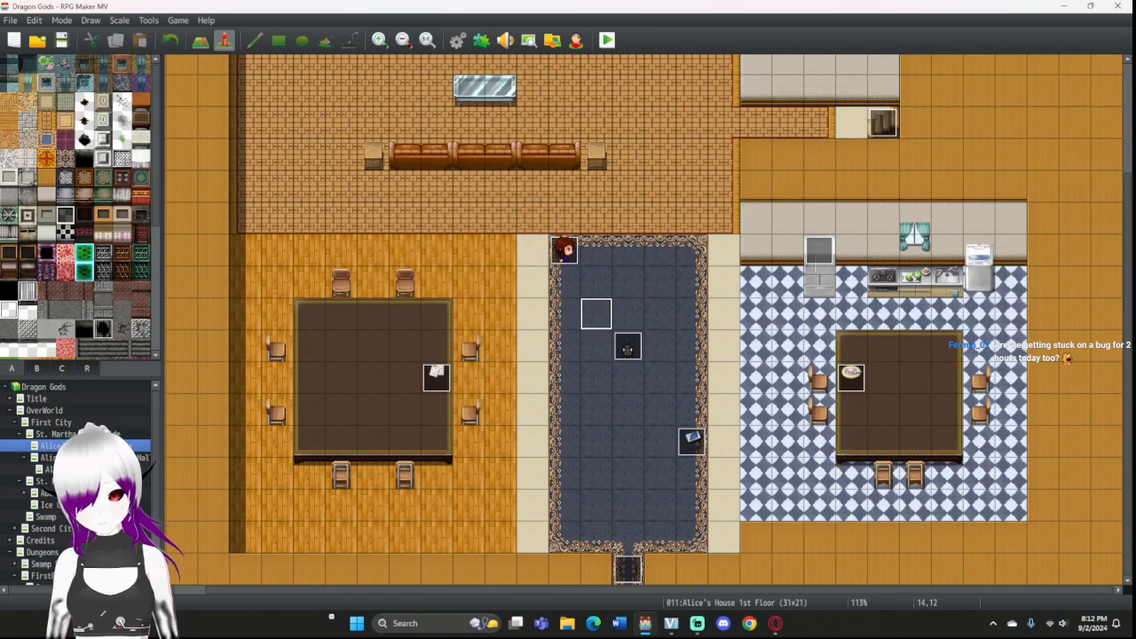
{"action": "scroll", "coordinate": [644, 319], "scroll_direction": "up", "scroll_amount": 4}
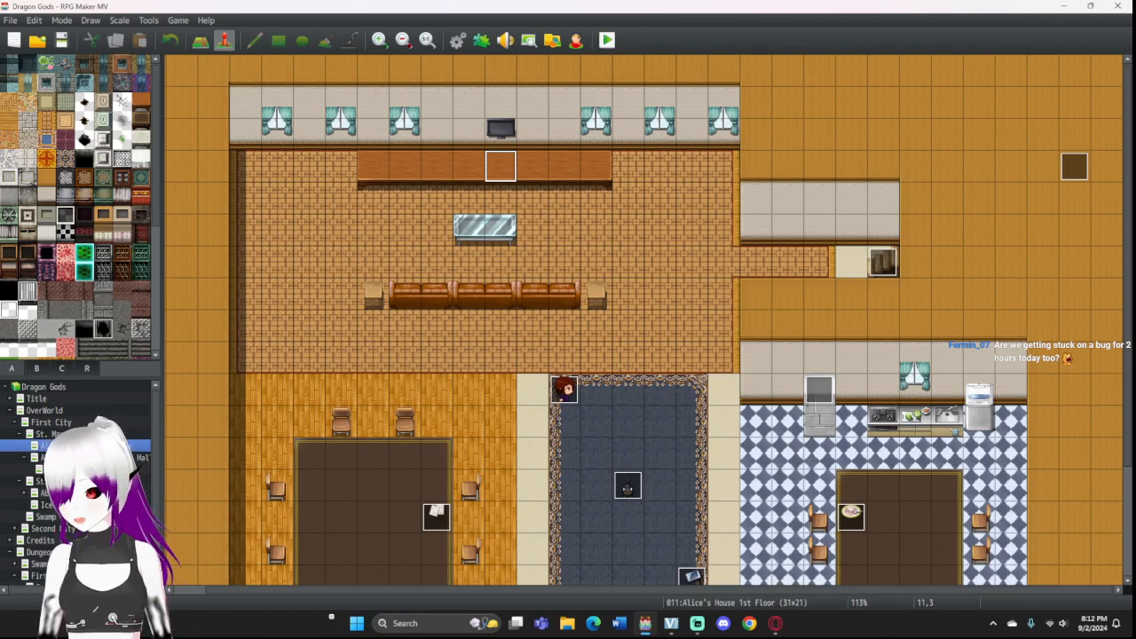
{"action": "scroll", "coordinate": [499, 166], "scroll_direction": "down", "scroll_amount": 4}
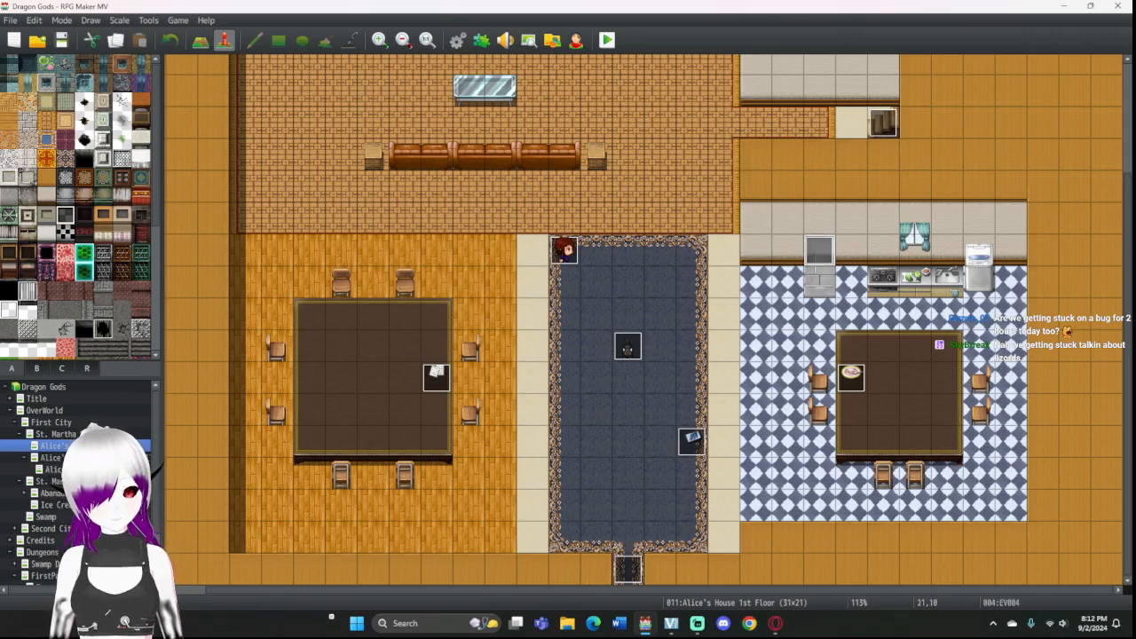
{"action": "double_click", "coordinate": [851, 377]}
{"action": "left_click", "coordinate": [441, 147]}
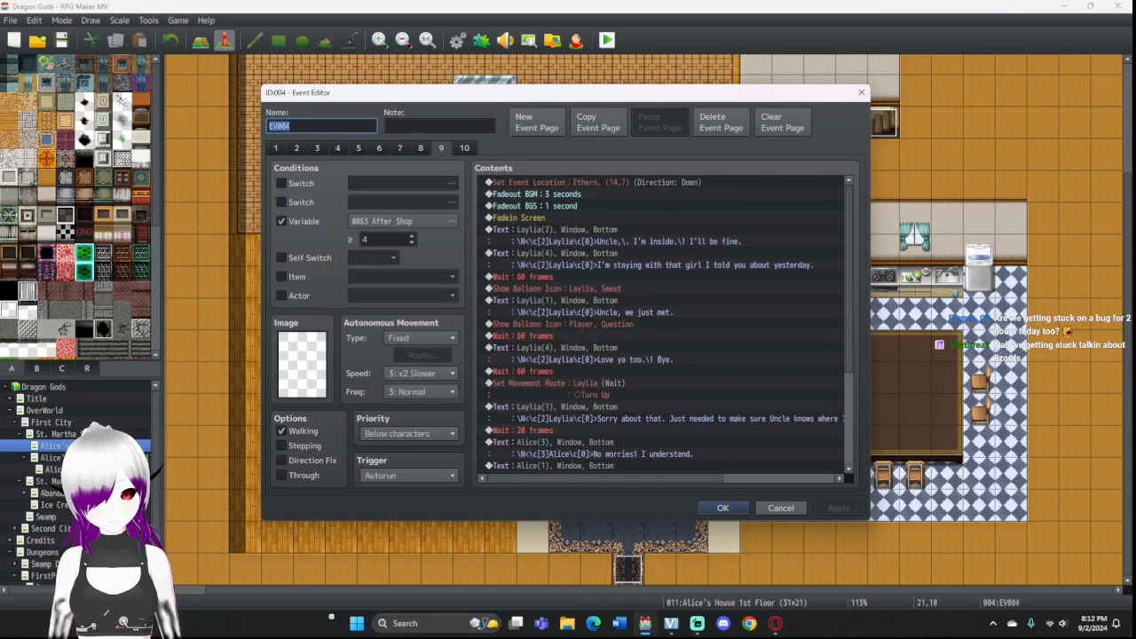
{"action": "scroll", "coordinate": [665, 320], "scroll_direction": "down", "scroll_amount": 4}
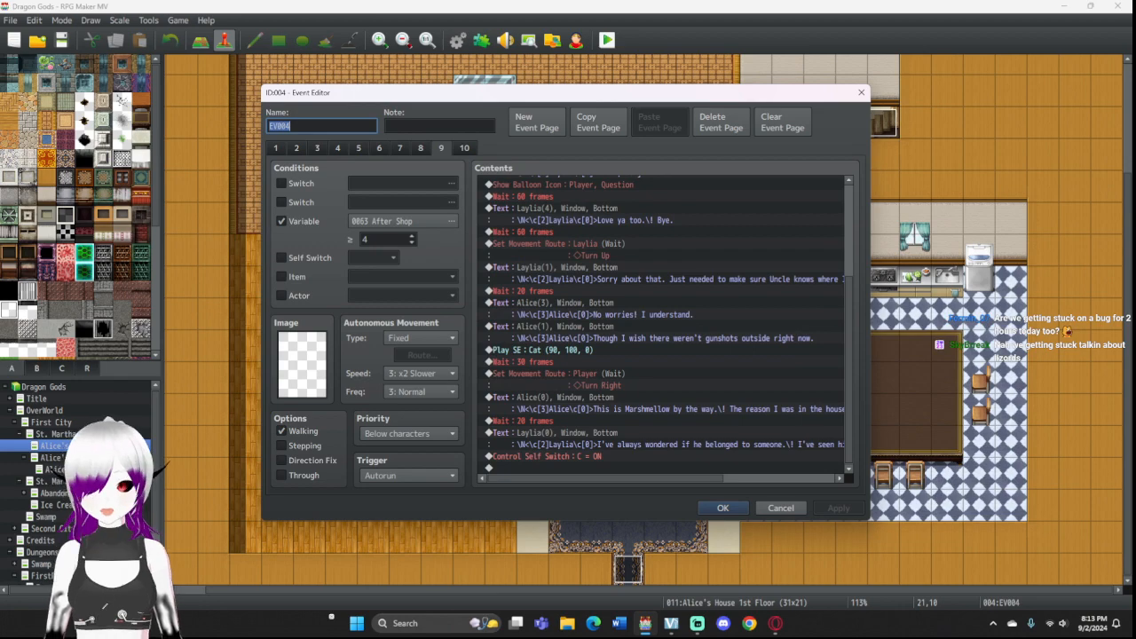
{"action": "left_click", "coordinate": [722, 508]}
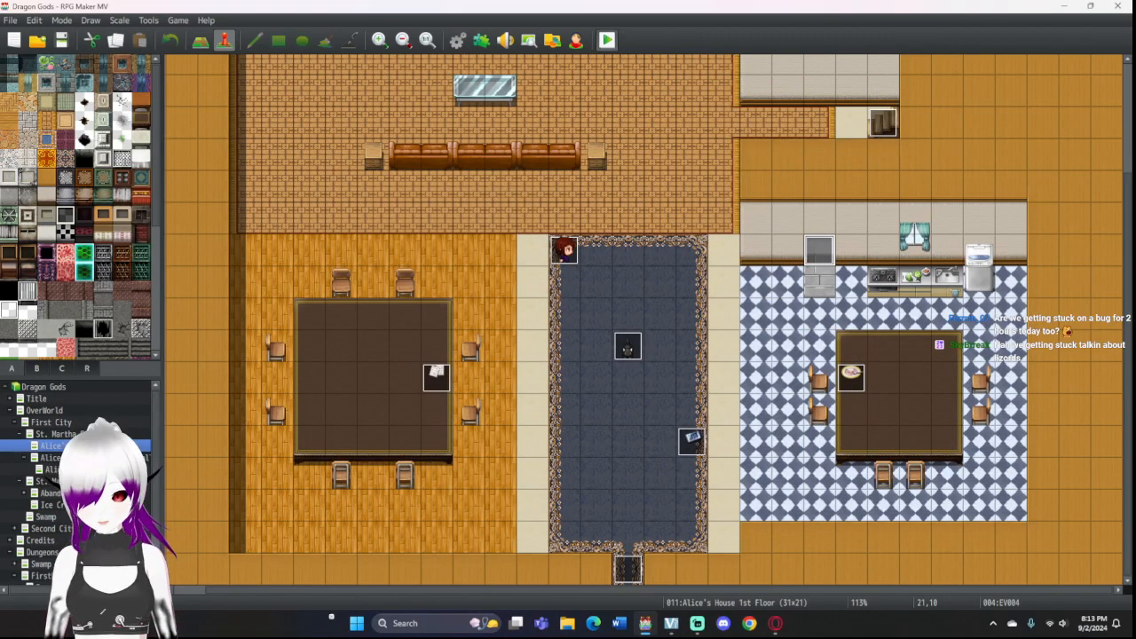
Step: Launch a playtest, open the list of saved games through Continue, and close the game
{"action": "left_click", "coordinate": [607, 40]}
{"action": "left_click", "coordinate": [514, 327]}
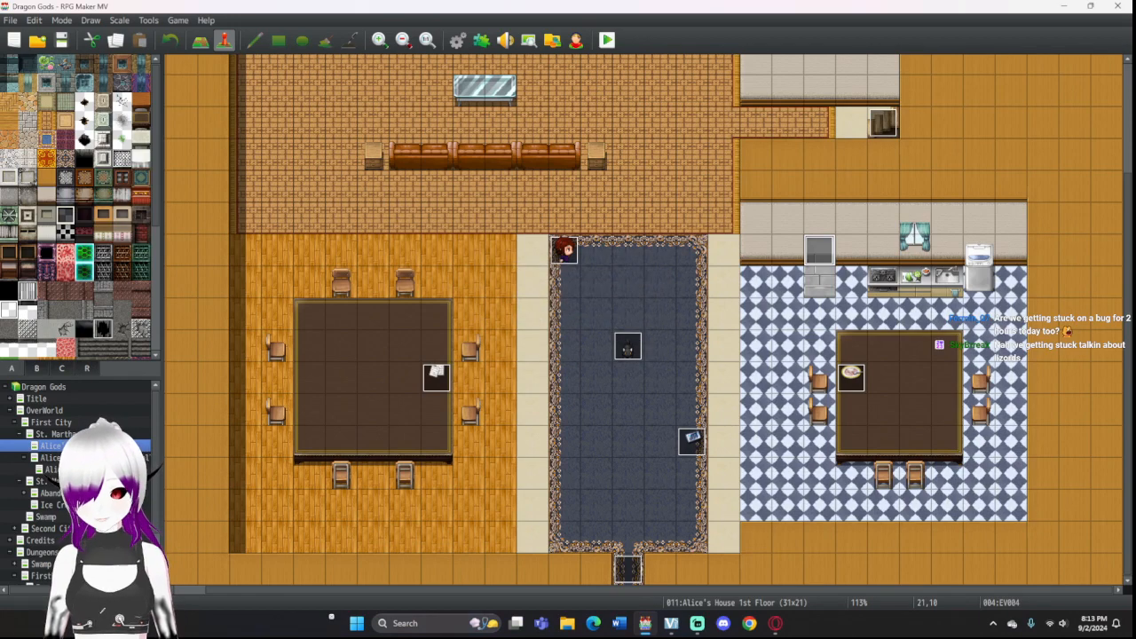
{"action": "left_click", "coordinate": [766, 117]}
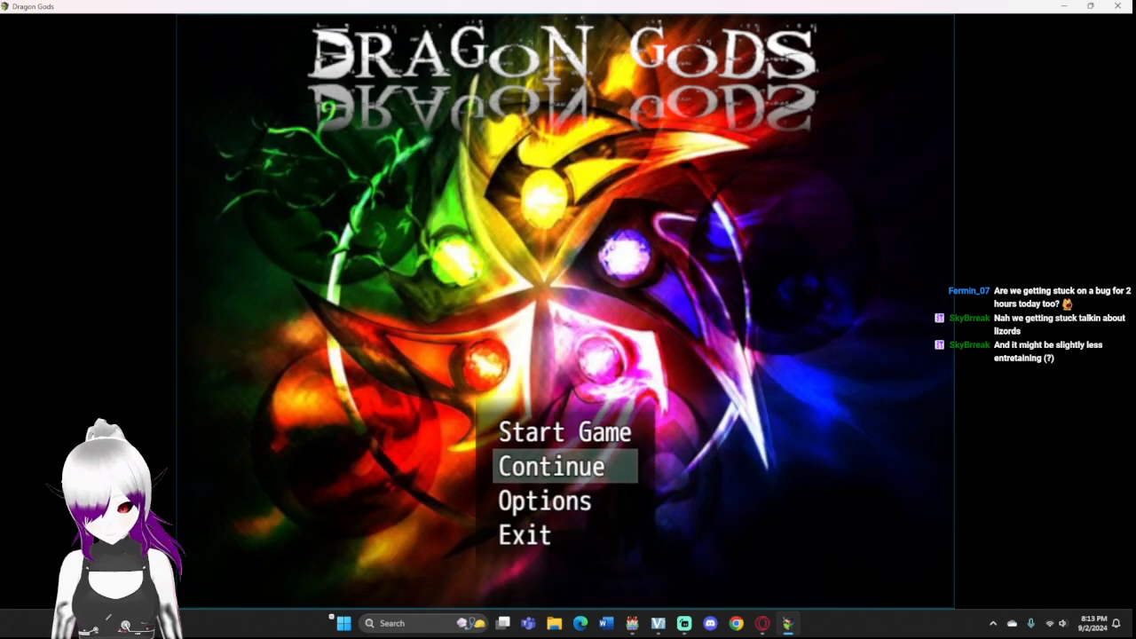
{"action": "key", "text": "Return"}
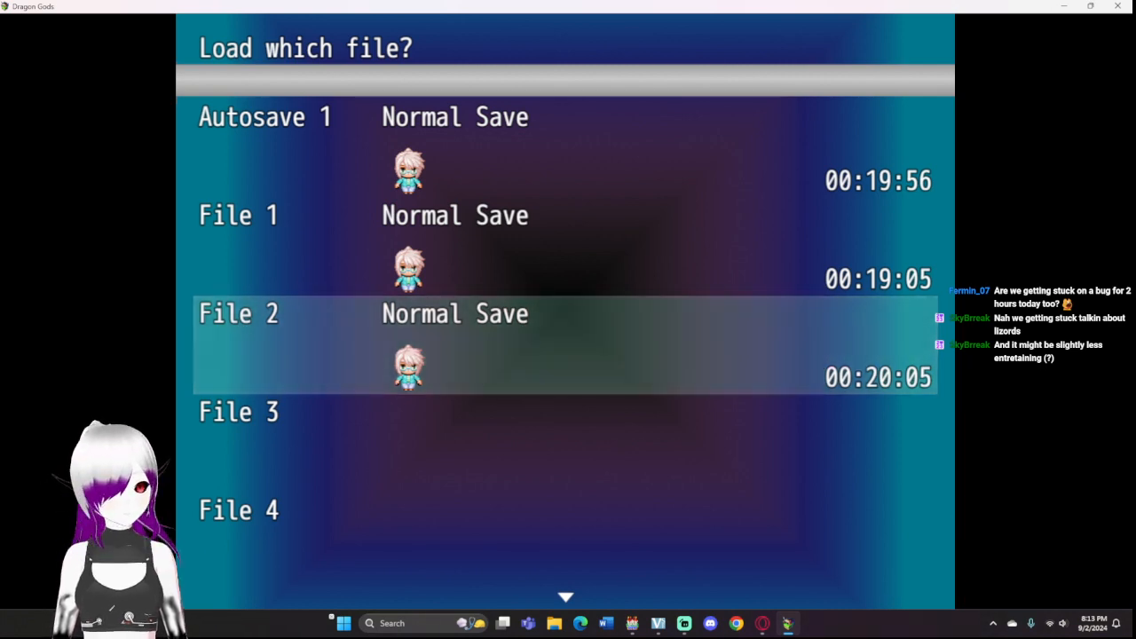
{"action": "left_click", "coordinate": [1118, 6]}
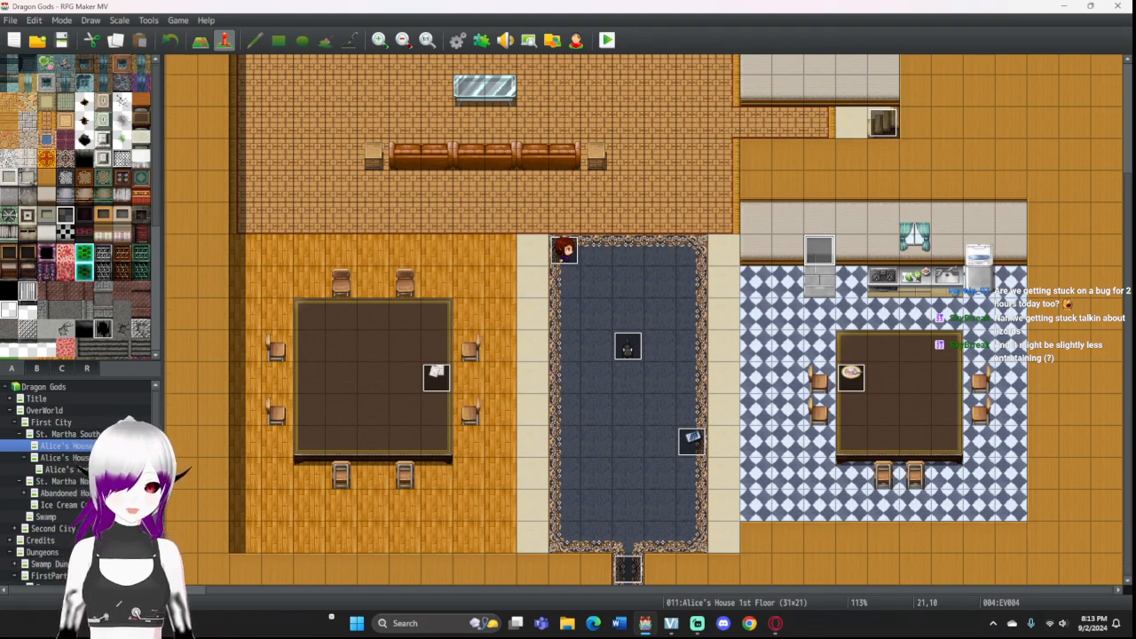
Step: Reopen event EV004 and check the closing dialogue and self switch command on page 9
{"action": "scroll", "coordinate": [644, 319], "scroll_direction": "up", "scroll_amount": 3}
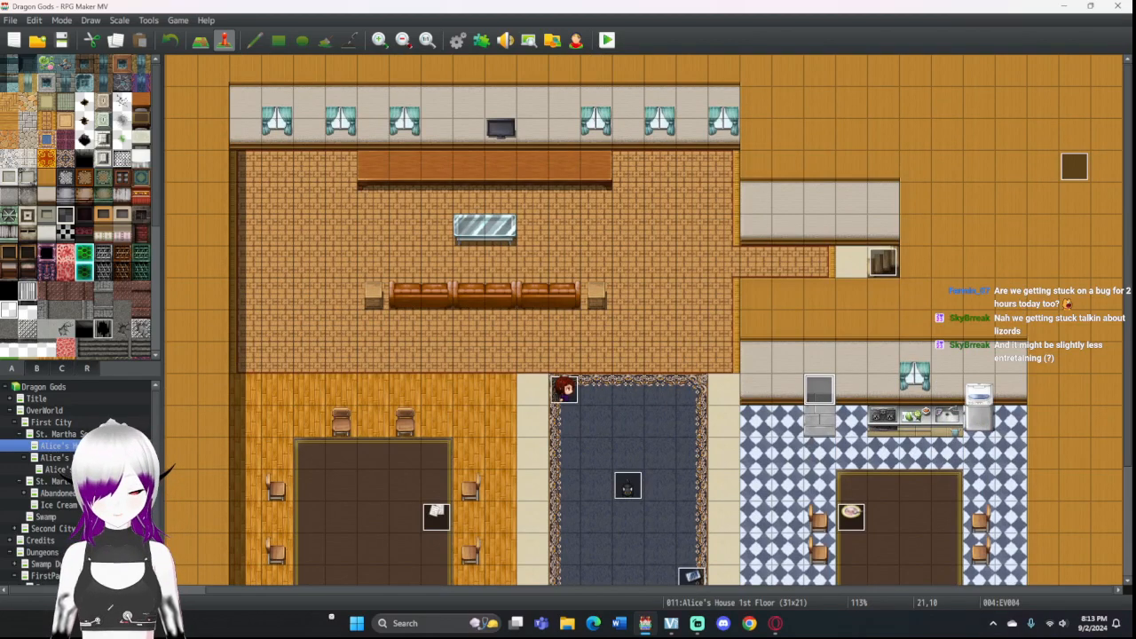
{"action": "double_click", "coordinate": [852, 391]}
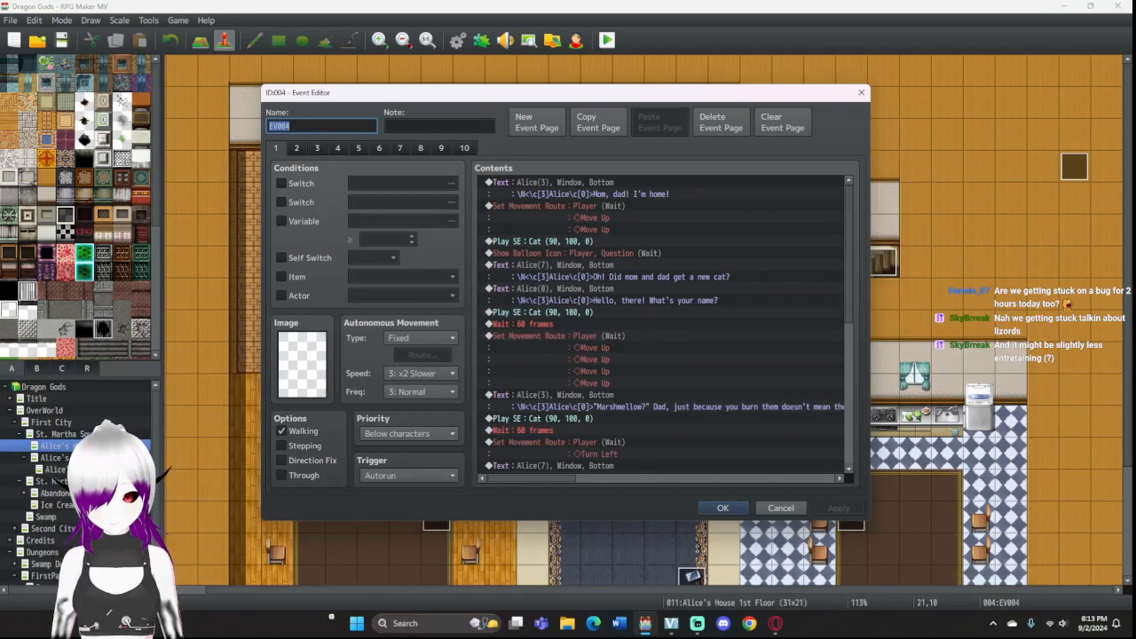
{"action": "left_click", "coordinate": [441, 148]}
{"action": "scroll", "coordinate": [661, 324], "scroll_direction": "down", "scroll_amount": 5}
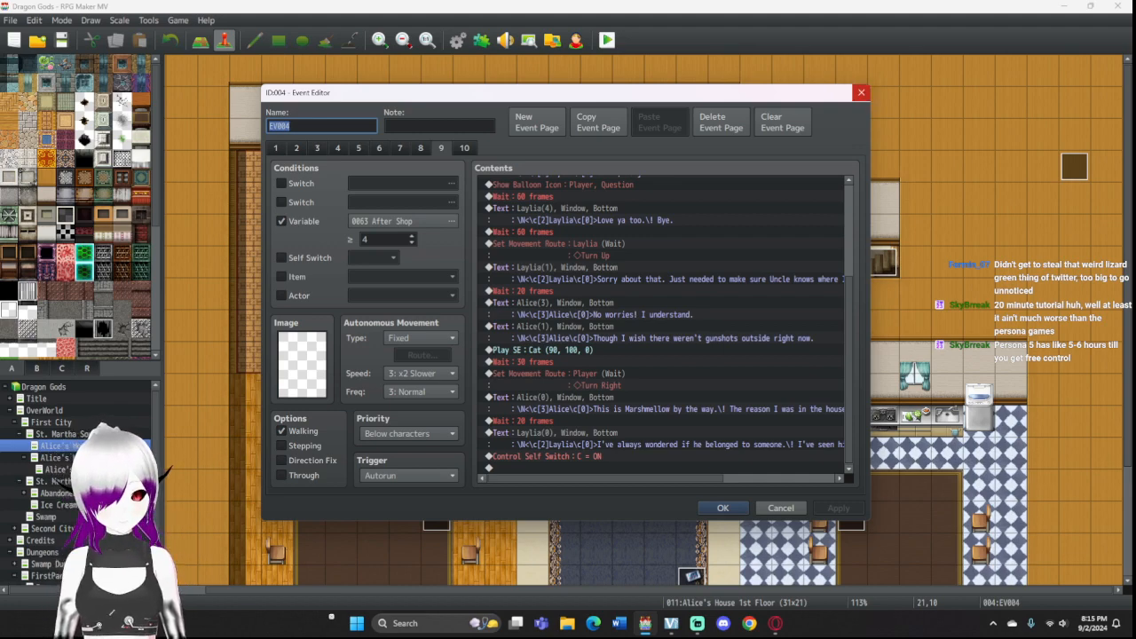
Step: Close event EV004 and the GIMP window with the blank image
{"action": "left_click", "coordinate": [861, 92]}
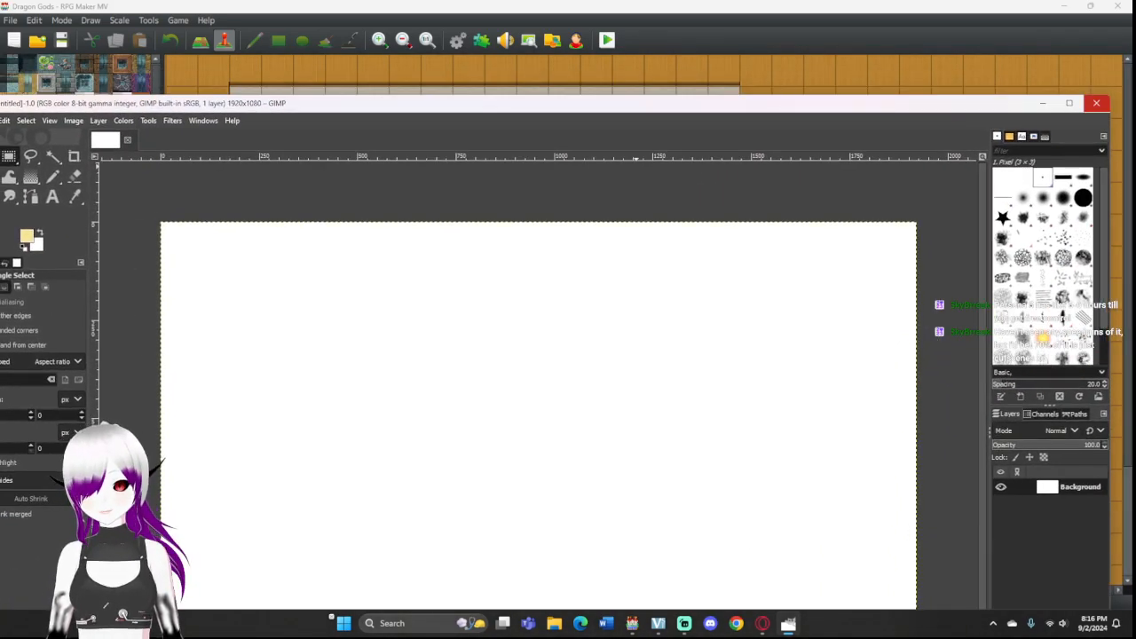
{"action": "left_click", "coordinate": [1096, 103]}
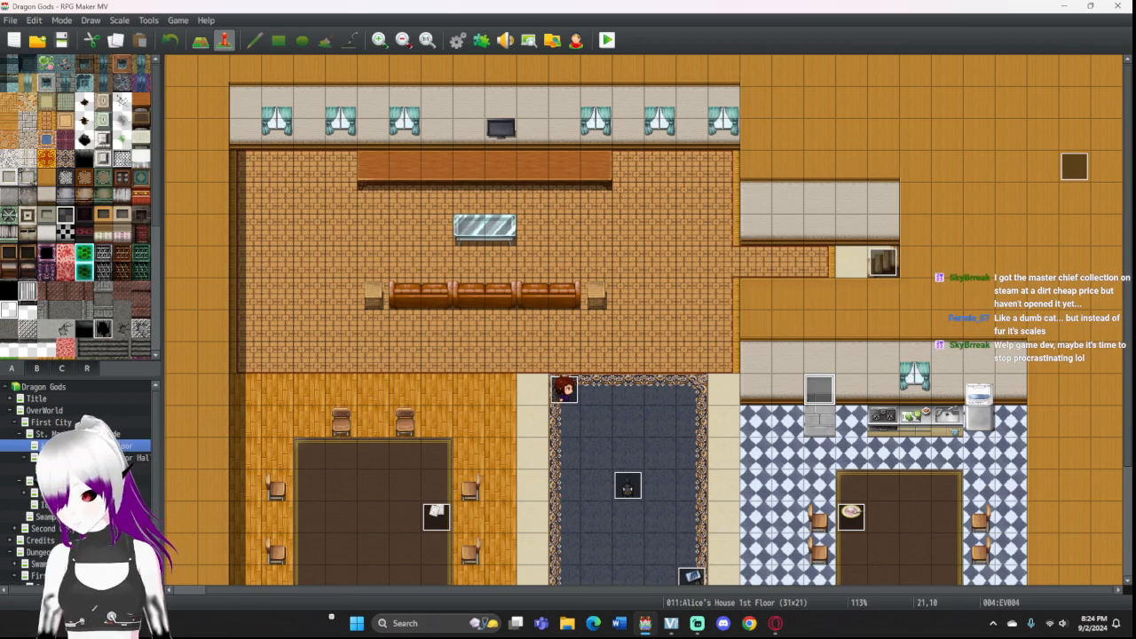
Step: Reopen event EV004 above the kitchen, check page 9 down to its final self switch command, and close the event
{"action": "scroll", "coordinate": [643, 320], "scroll_direction": "down", "scroll_amount": 2}
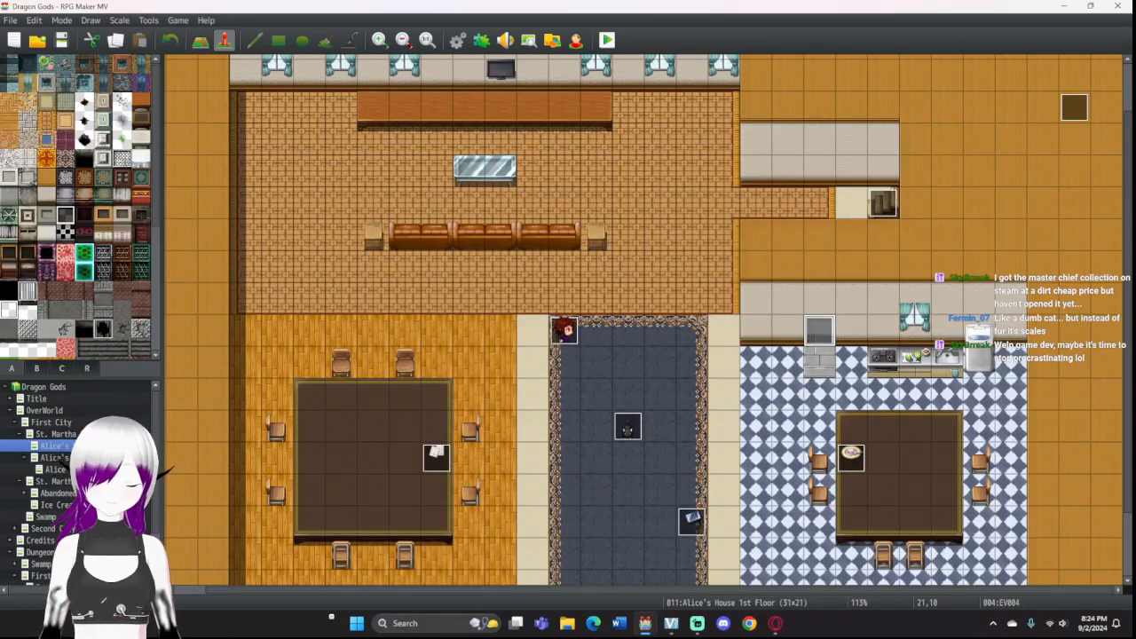
{"action": "double_click", "coordinate": [819, 330]}
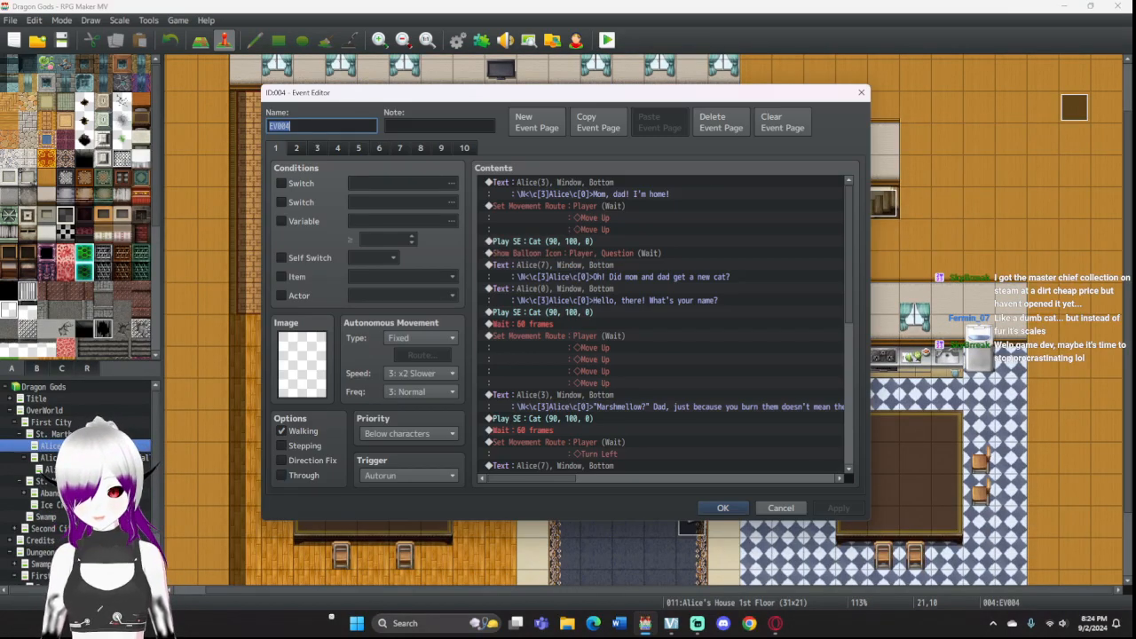
{"action": "left_click", "coordinate": [441, 148]}
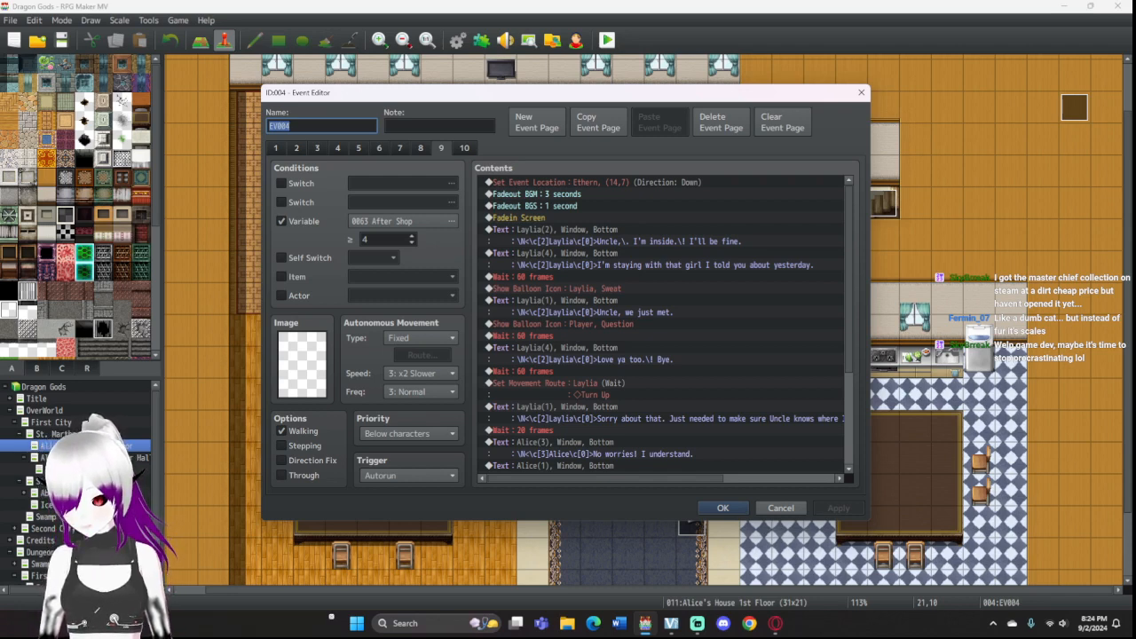
{"action": "scroll", "coordinate": [663, 324], "scroll_direction": "down", "scroll_amount": 4}
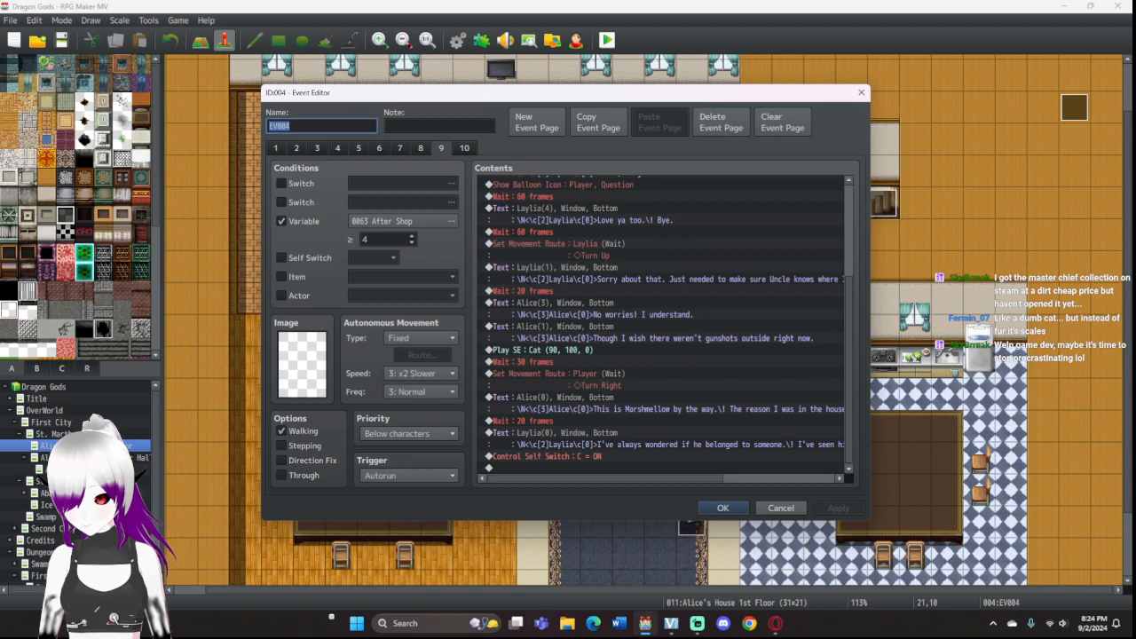
{"action": "left_click", "coordinate": [612, 456]}
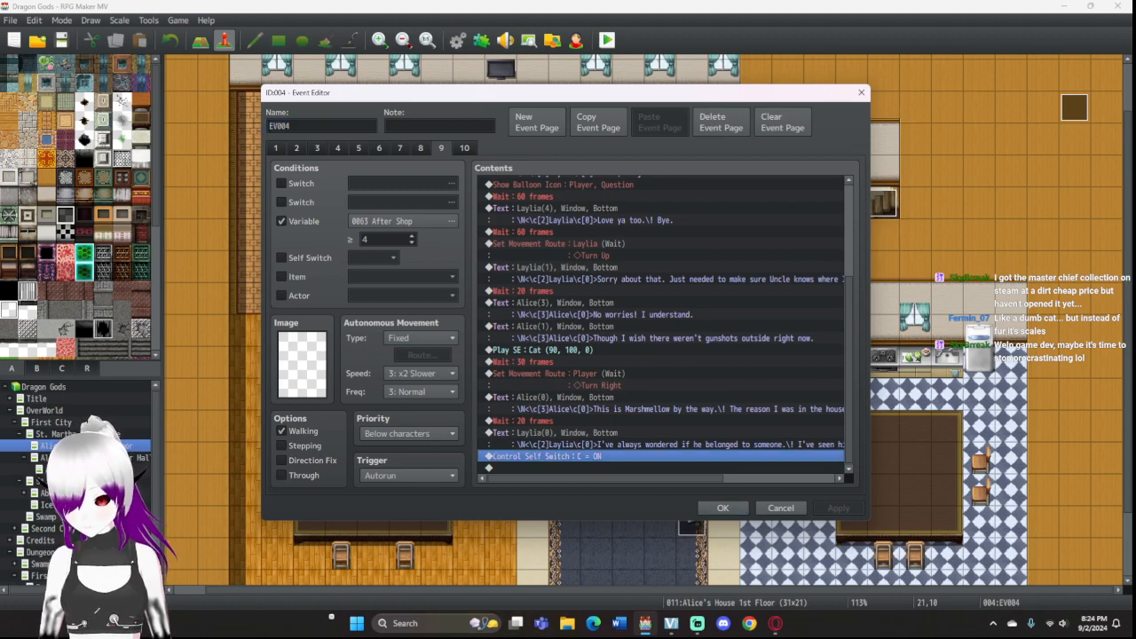
{"action": "left_click", "coordinate": [860, 92]}
Step: Create an event on the middle window of the three beside the TV, using the first SF_Monster character's front-facing middle frame as its image
{"action": "scroll", "coordinate": [644, 319], "scroll_direction": "up", "scroll_amount": 1}
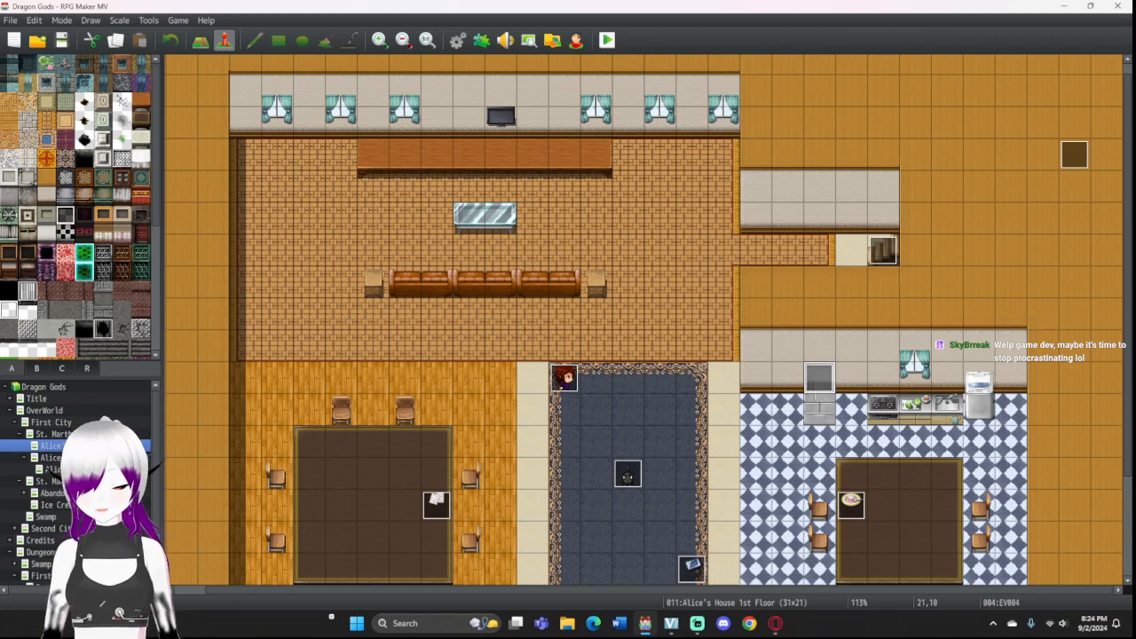
{"action": "double_click", "coordinate": [659, 122]}
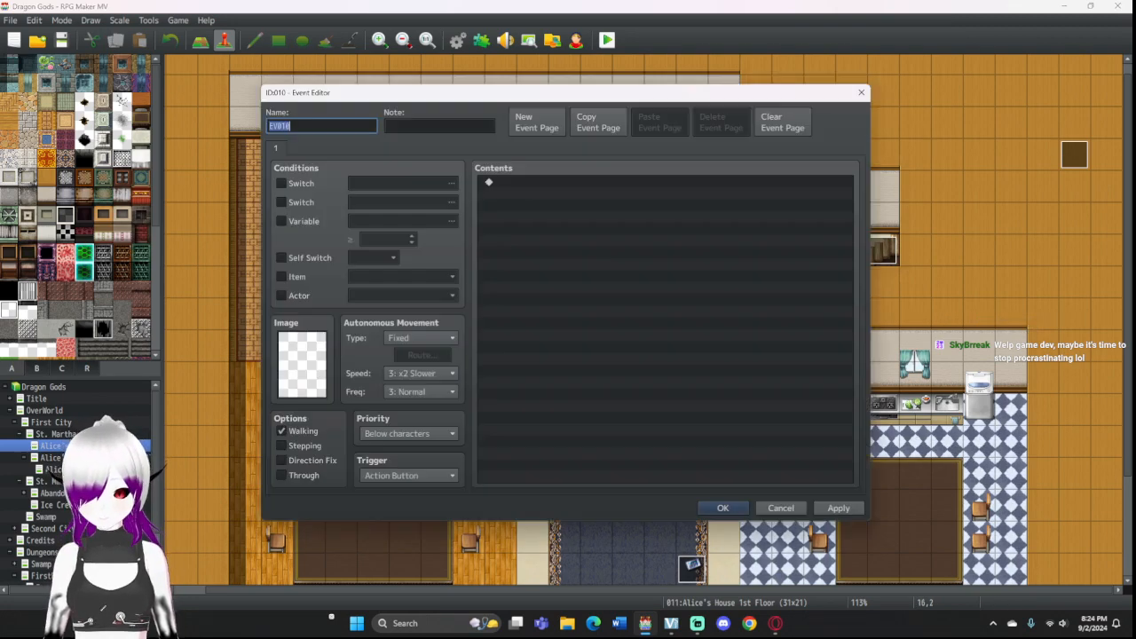
{"action": "double_click", "coordinate": [301, 364]}
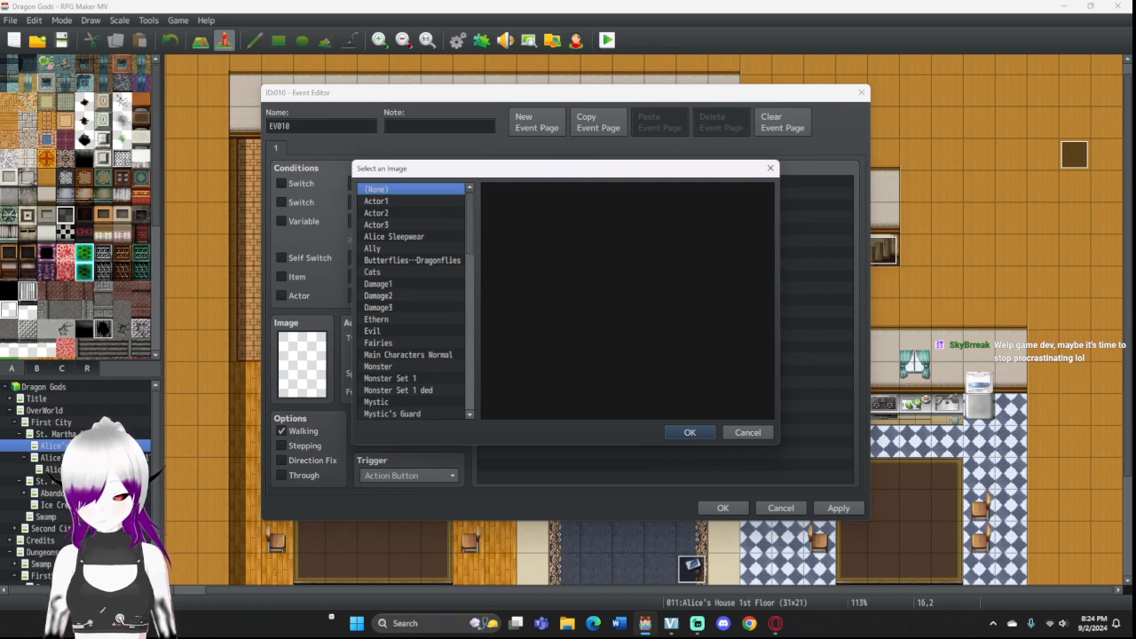
{"action": "scroll", "coordinate": [412, 302], "scroll_direction": "down", "scroll_amount": 10}
{"action": "scroll", "coordinate": [412, 301], "scroll_direction": "up", "scroll_amount": 5}
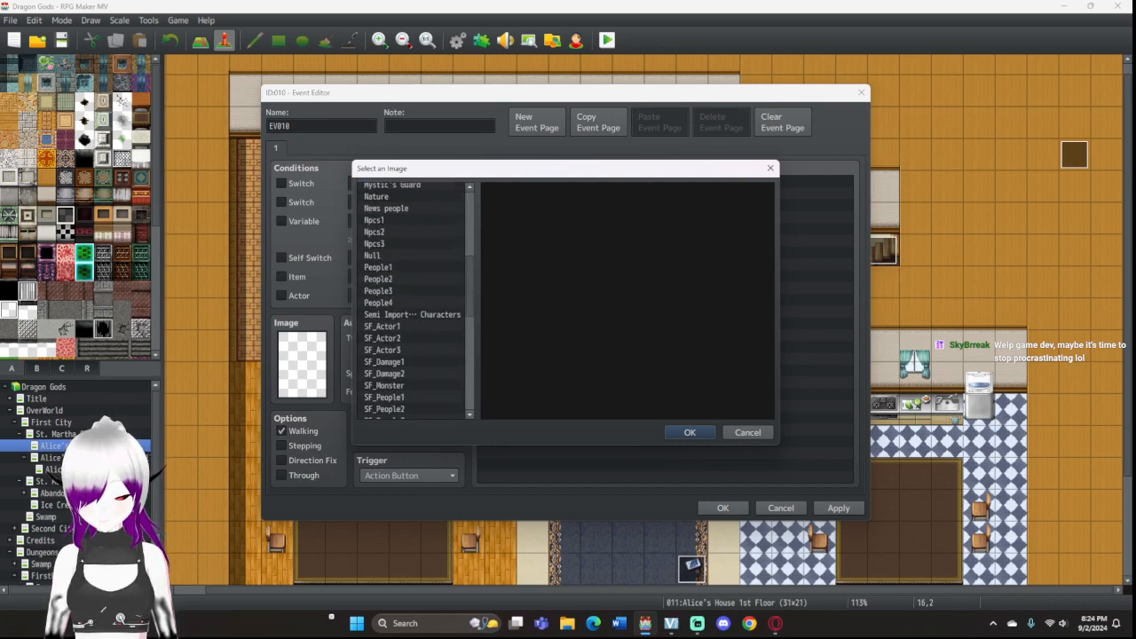
{"action": "left_click", "coordinate": [412, 385]}
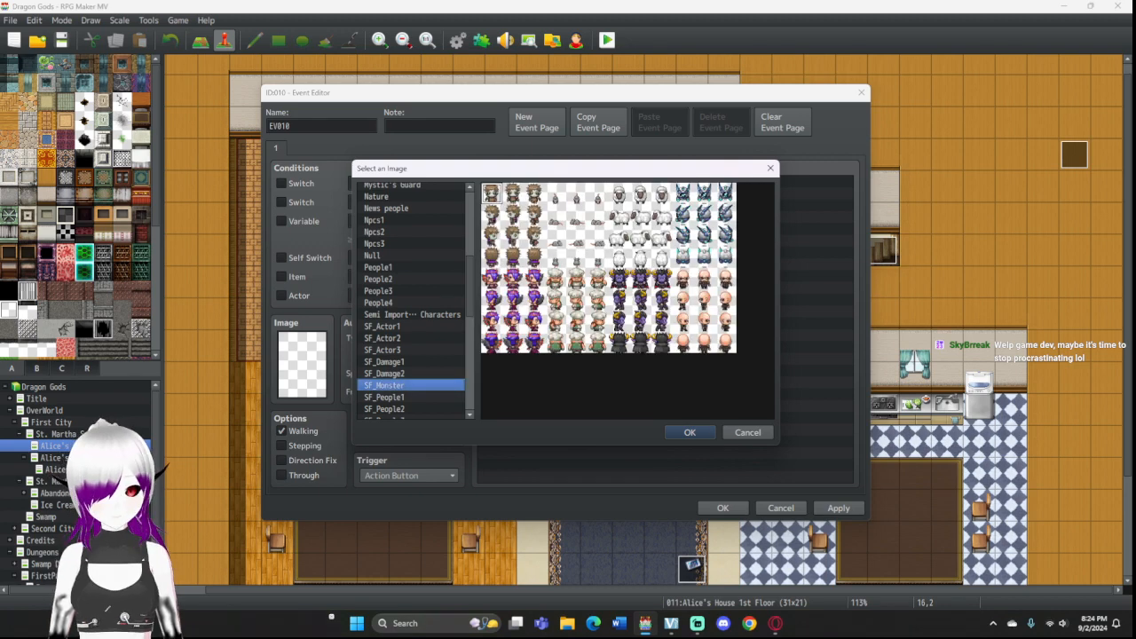
{"action": "left_click", "coordinate": [513, 194]}
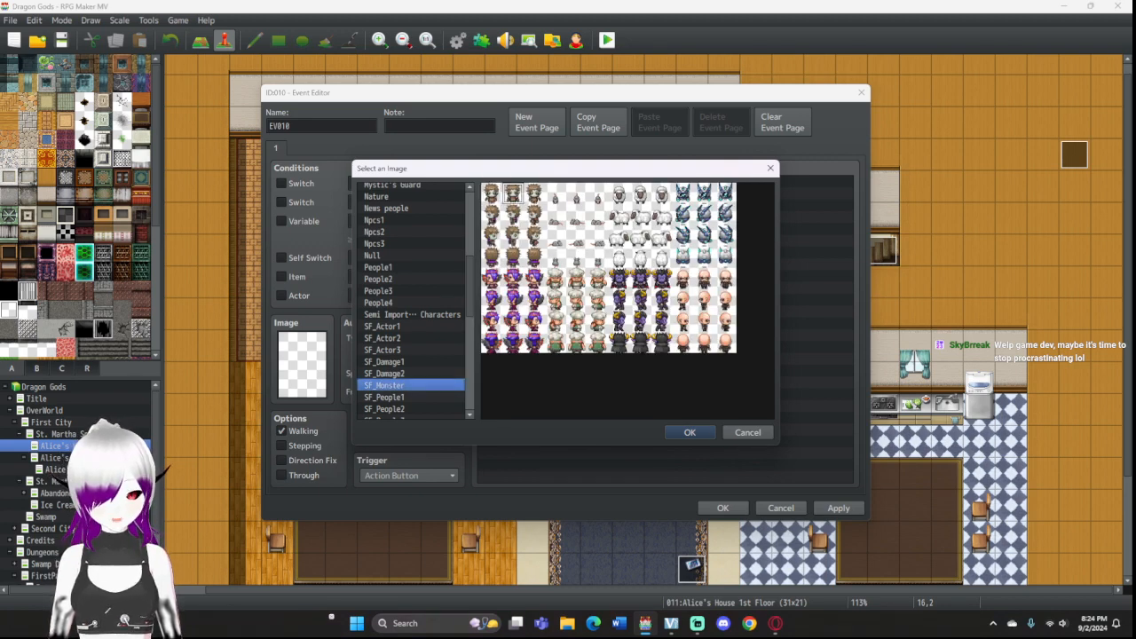
{"action": "key", "text": "Return"}
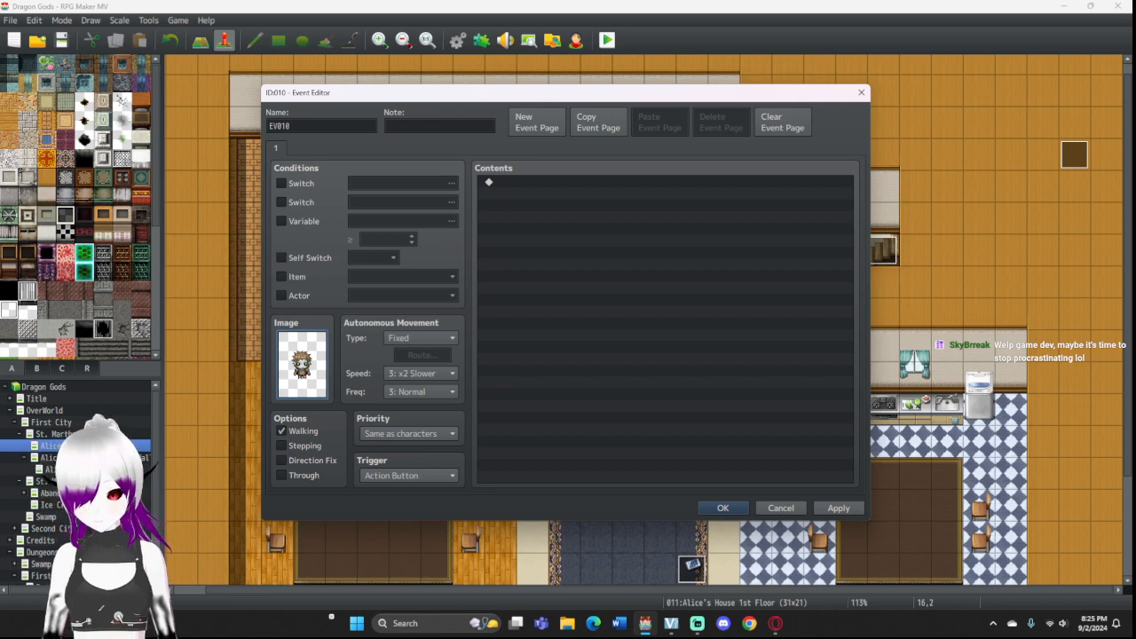
Step: Make the new event conditional on switch 0054, naming that switch "Zombo attack"
{"action": "left_click", "coordinate": [282, 184]}
{"action": "left_click", "coordinate": [403, 183]}
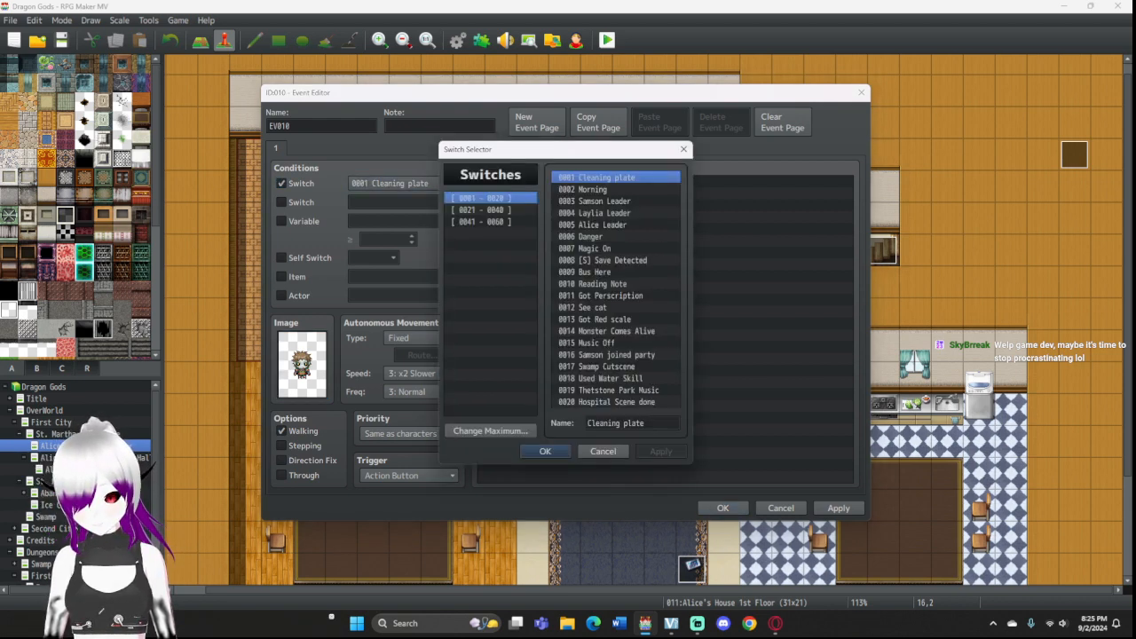
{"action": "left_click", "coordinate": [489, 221]}
{"action": "left_click", "coordinate": [614, 331]}
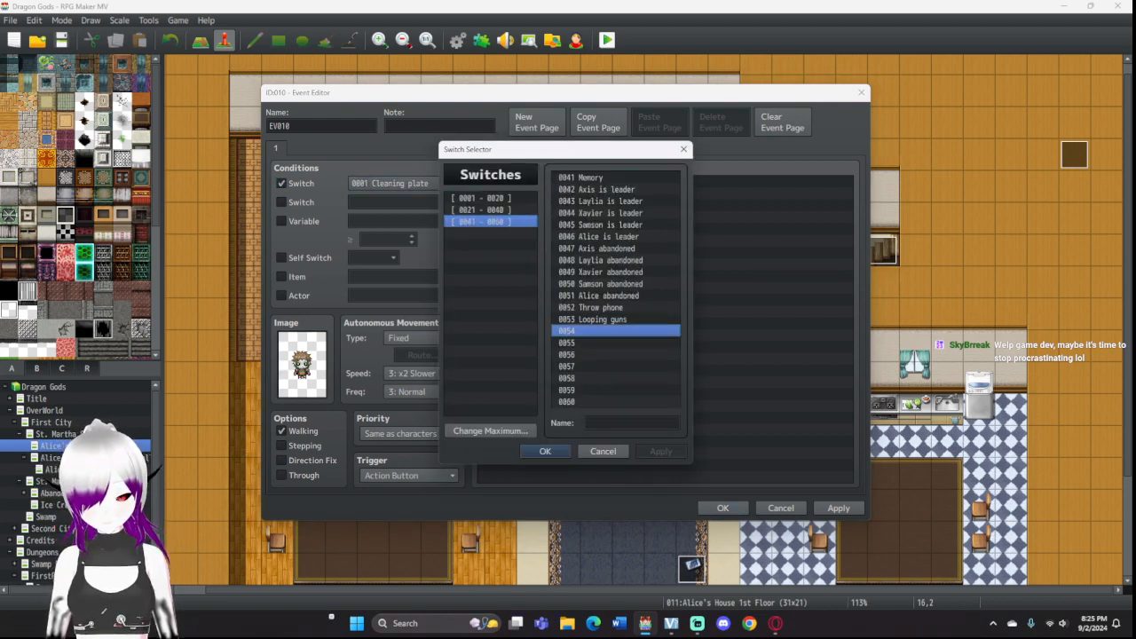
{"action": "left_click", "coordinate": [632, 423]}
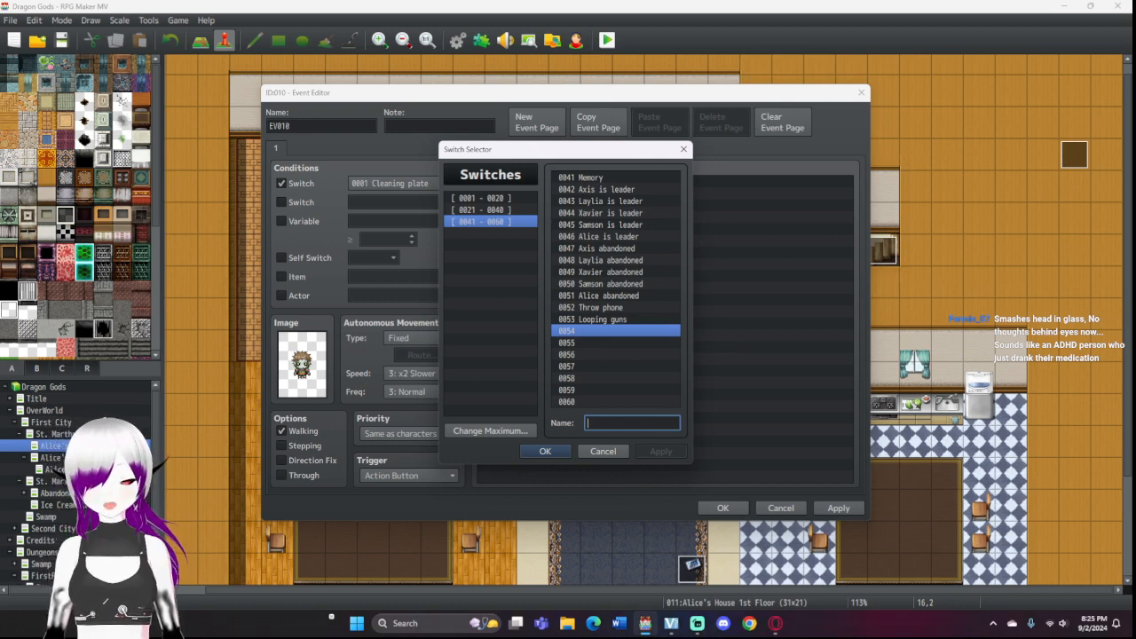
{"action": "type", "text": "Zmb"}
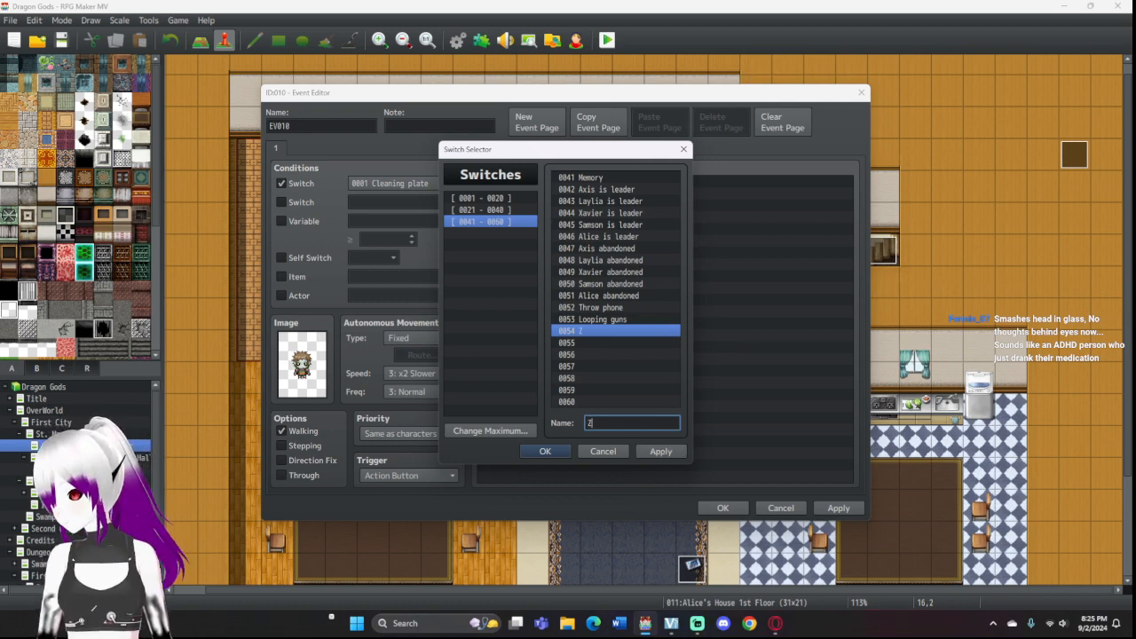
{"action": "key", "text": "BackSpace"}
{"action": "key", "text": "BackSpace"}
{"action": "type", "text": "o"}
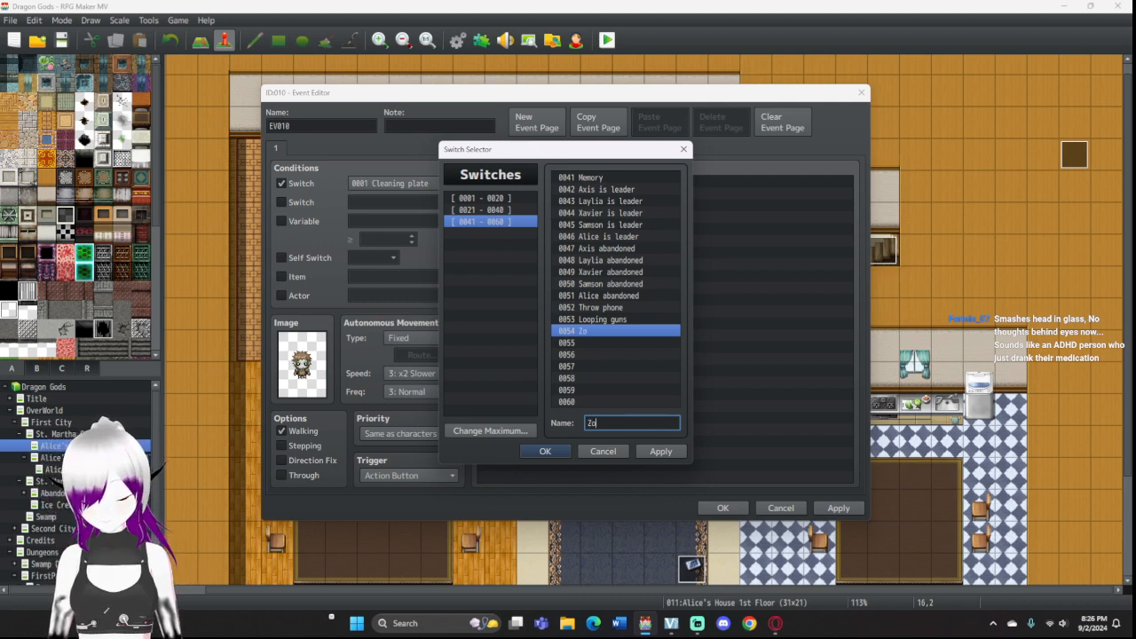
{"action": "type", "text": "mbo attack"}
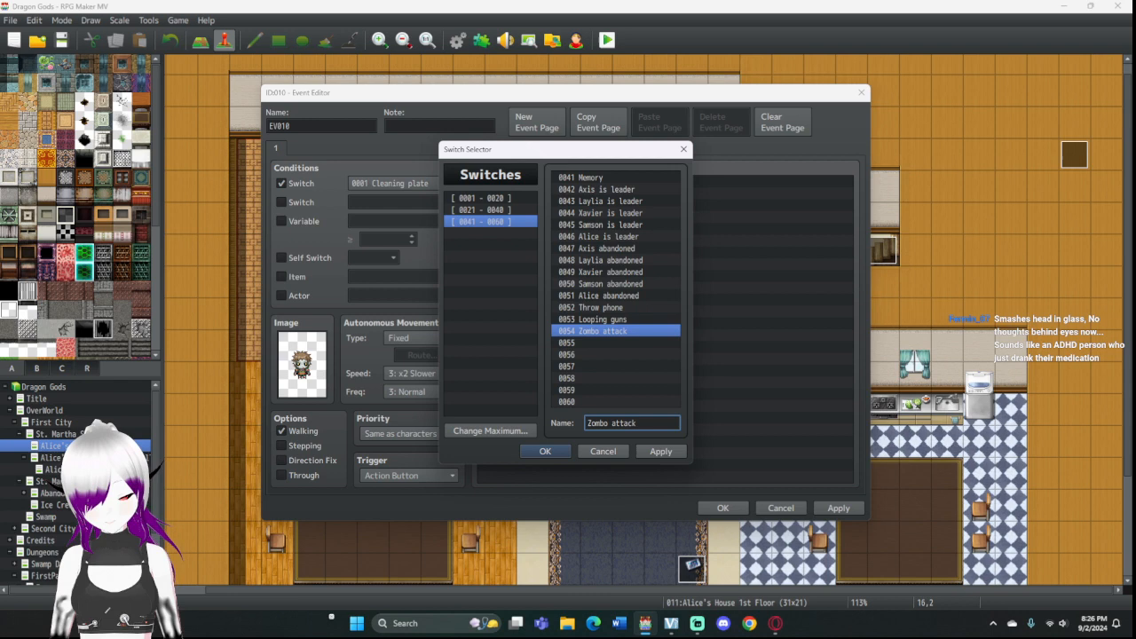
{"action": "left_click", "coordinate": [545, 450]}
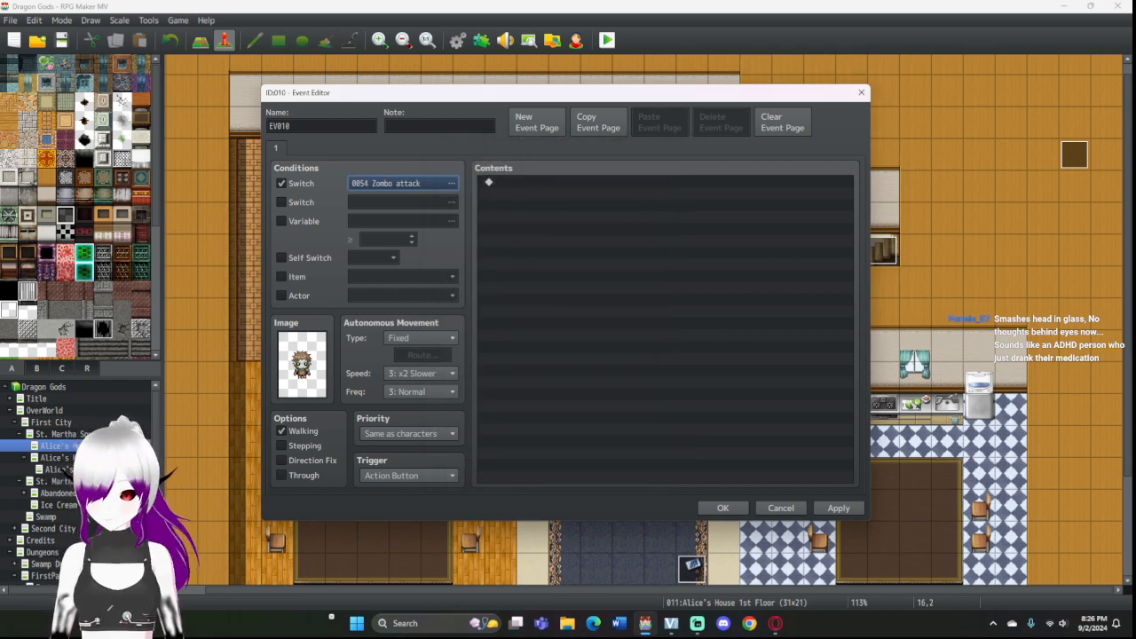
Step: Change the event's image to the middle brown-haired sprite in the fifth row of SF_Damage2 and save the event
{"action": "double_click", "coordinate": [302, 365]}
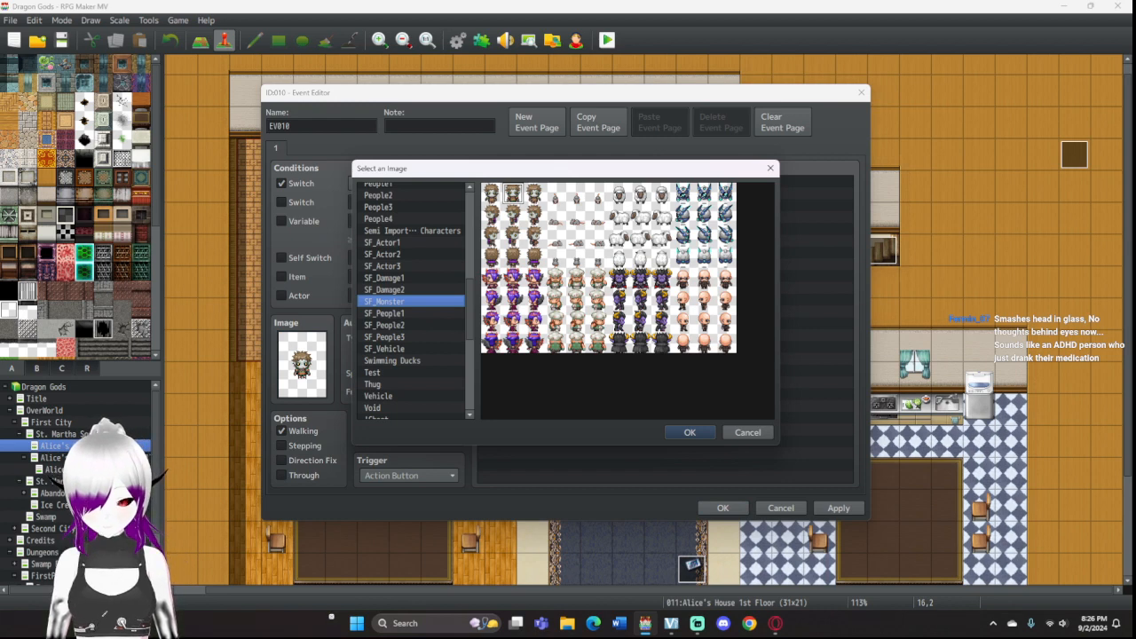
{"action": "left_click", "coordinate": [384, 277]}
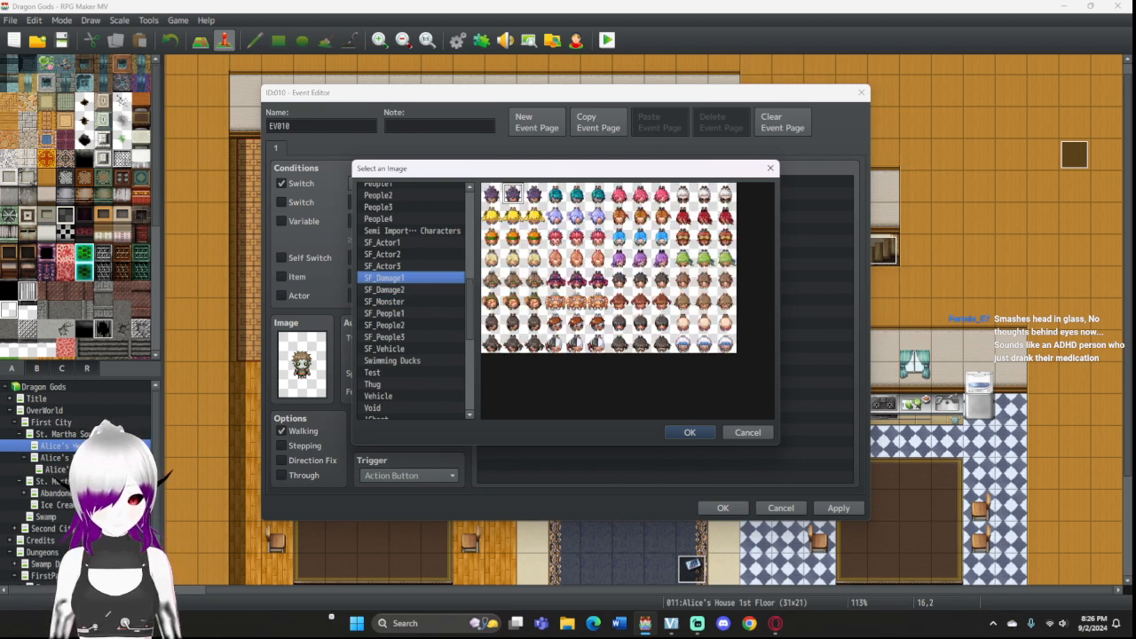
{"action": "left_click", "coordinate": [385, 289]}
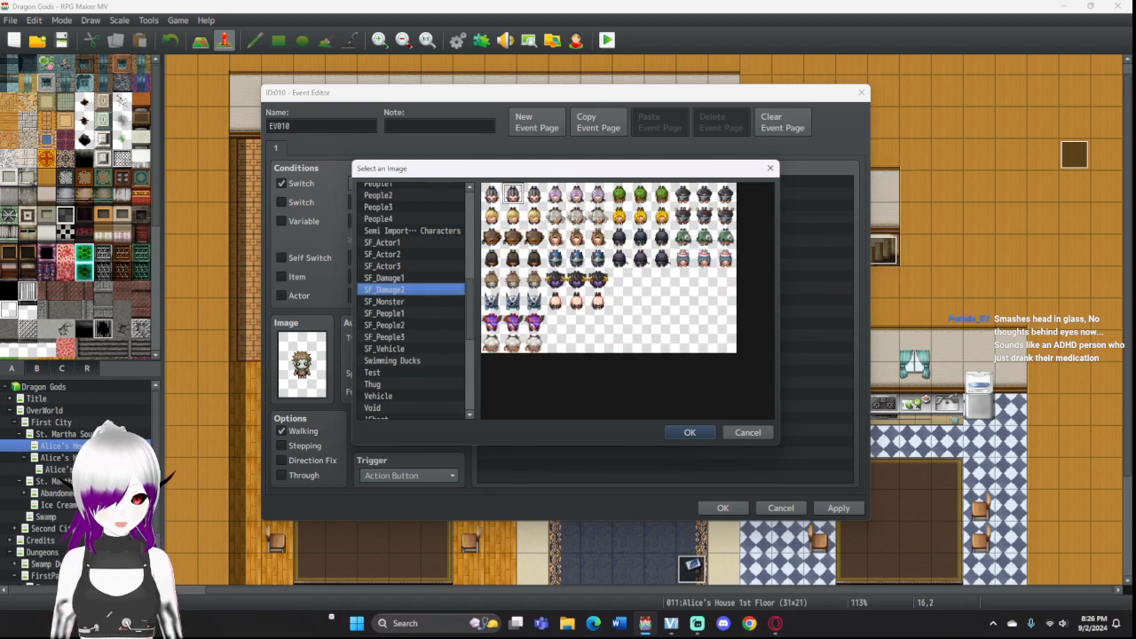
{"action": "left_click", "coordinate": [513, 279]}
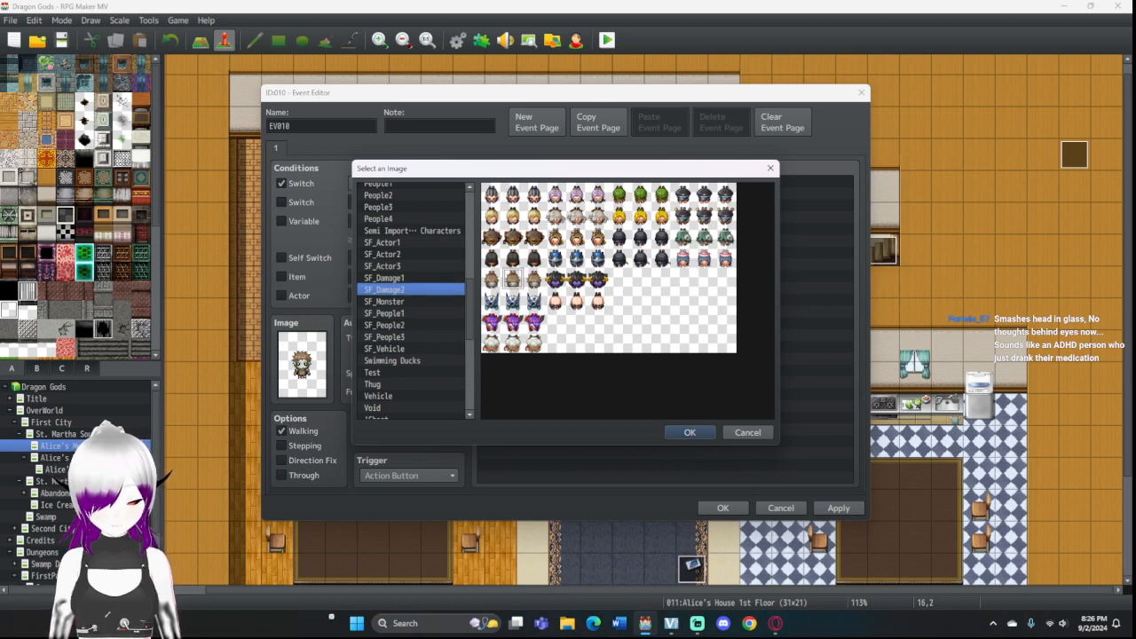
{"action": "left_click", "coordinate": [689, 433]}
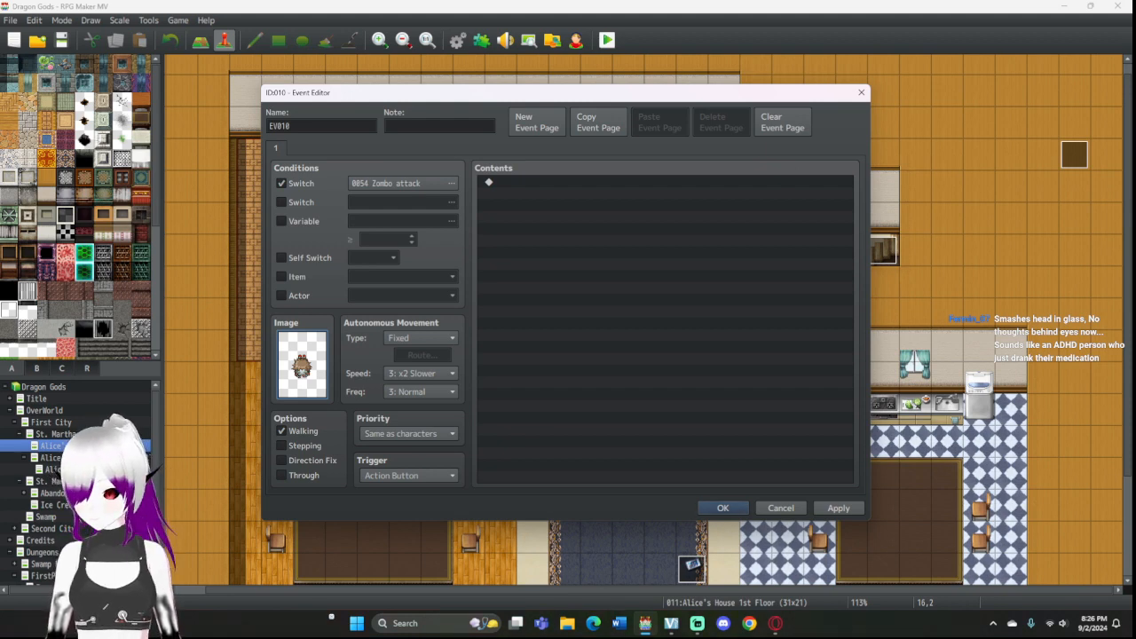
{"action": "left_click", "coordinate": [720, 507]}
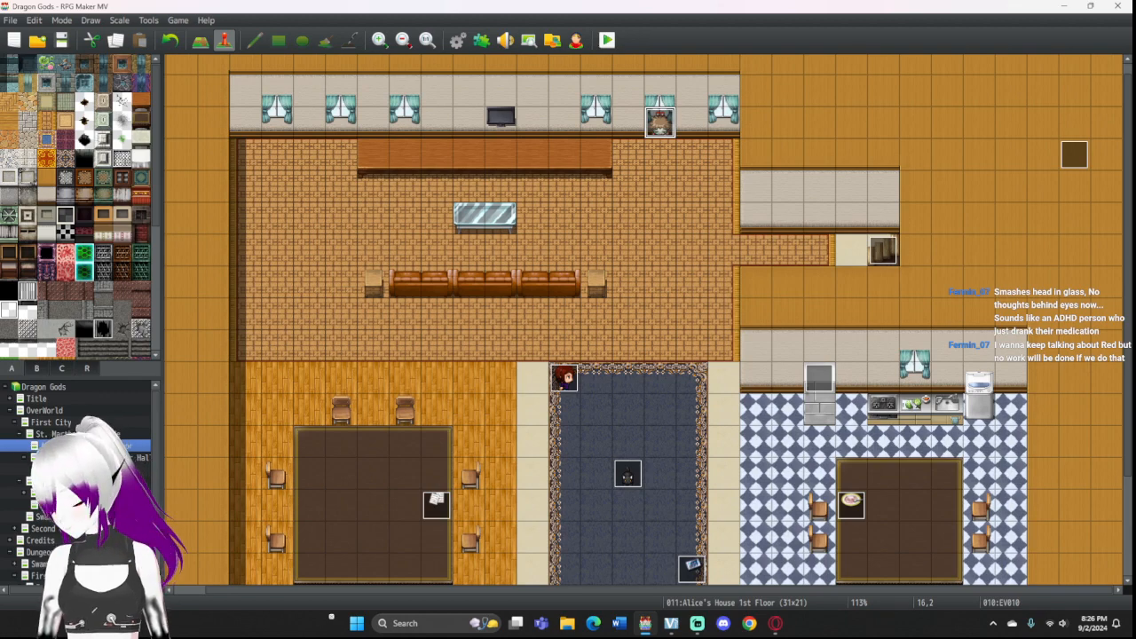
Step: Create an event on the floor tile directly below the window zombie, conditional on switch 0054 Zombo attack
{"action": "left_click", "coordinate": [659, 155]}
{"action": "key", "text": "Return"}
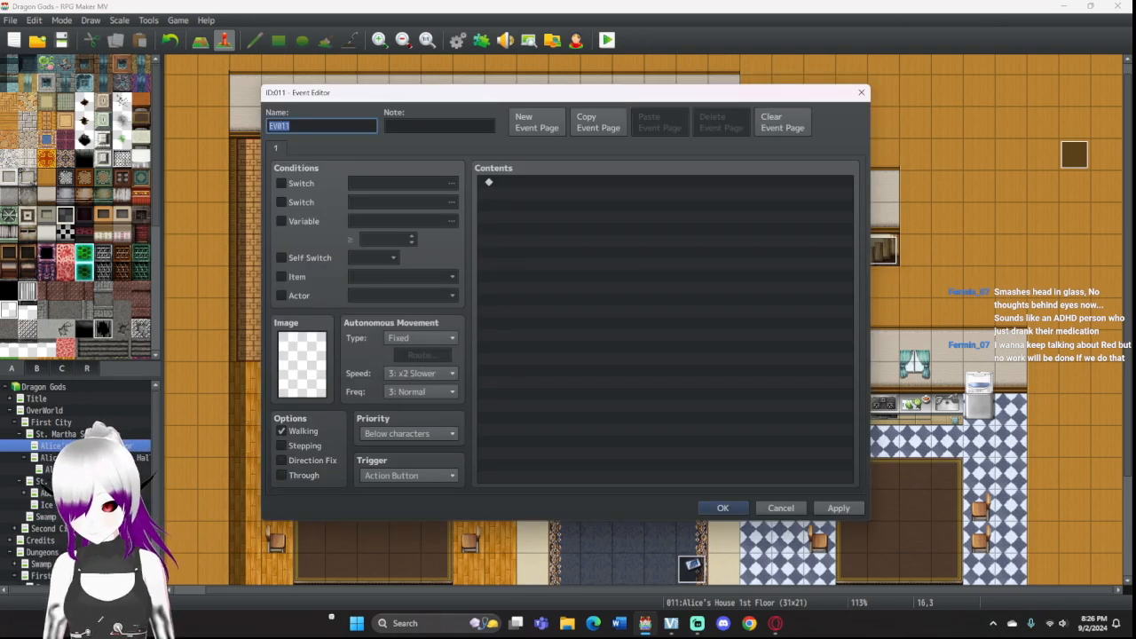
{"action": "left_click", "coordinate": [281, 183]}
{"action": "left_click", "coordinate": [450, 183]}
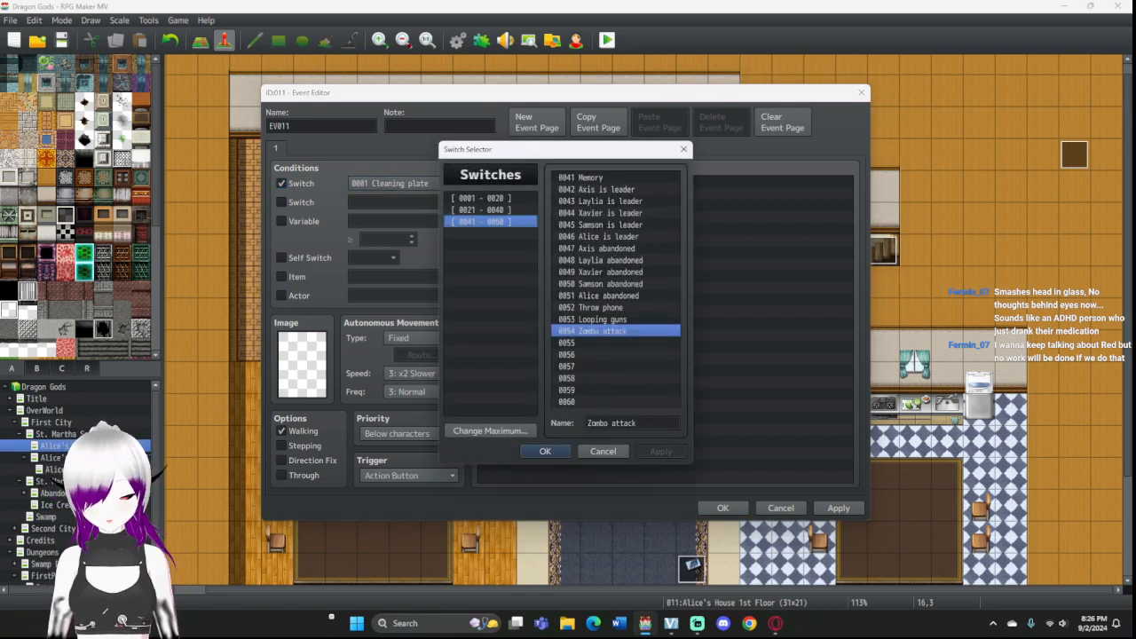
{"action": "left_click", "coordinate": [545, 451]}
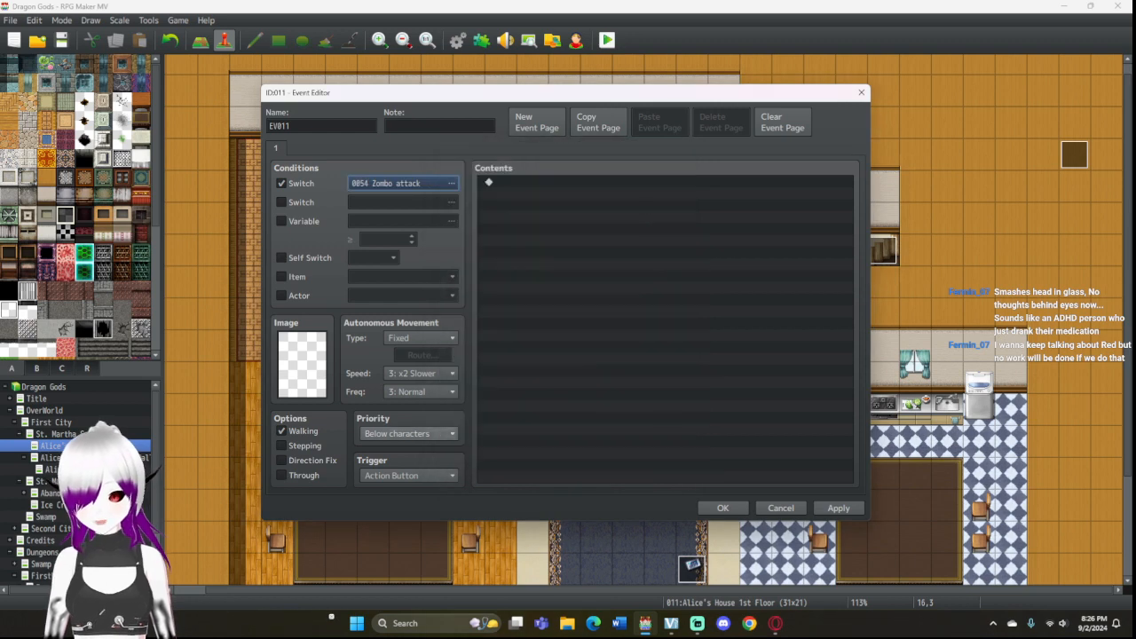
Step: Set the floor event's image to the green glass shards from Tileset C and save the event
{"action": "double_click", "coordinate": [302, 365]}
{"action": "scroll", "coordinate": [412, 302], "scroll_direction": "down", "scroll_amount": 15}
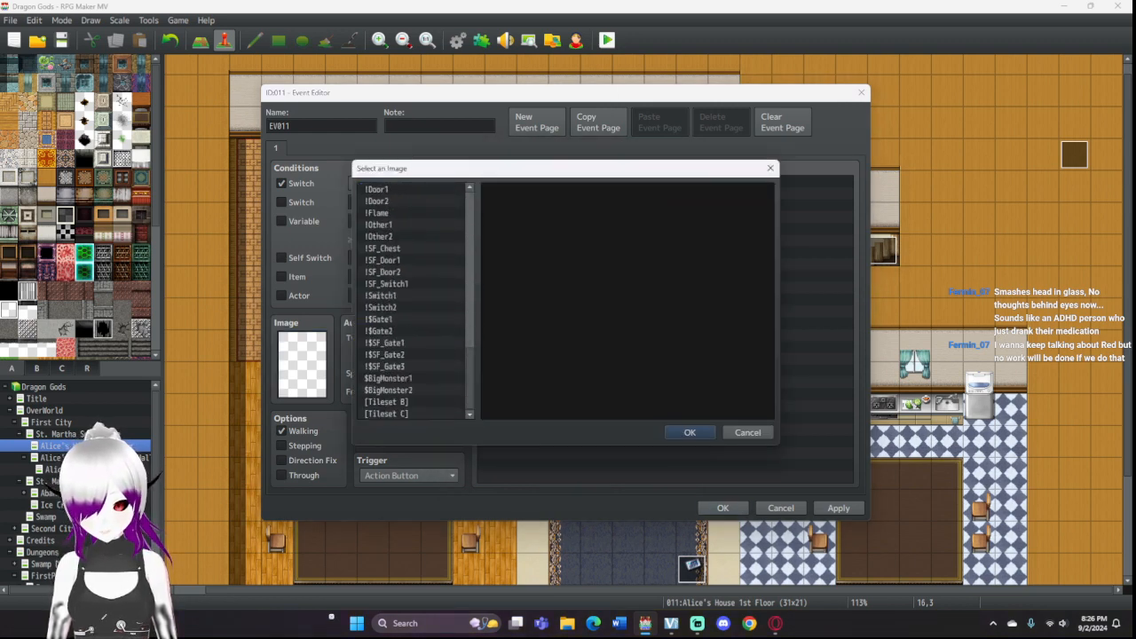
{"action": "left_click", "coordinate": [387, 402]}
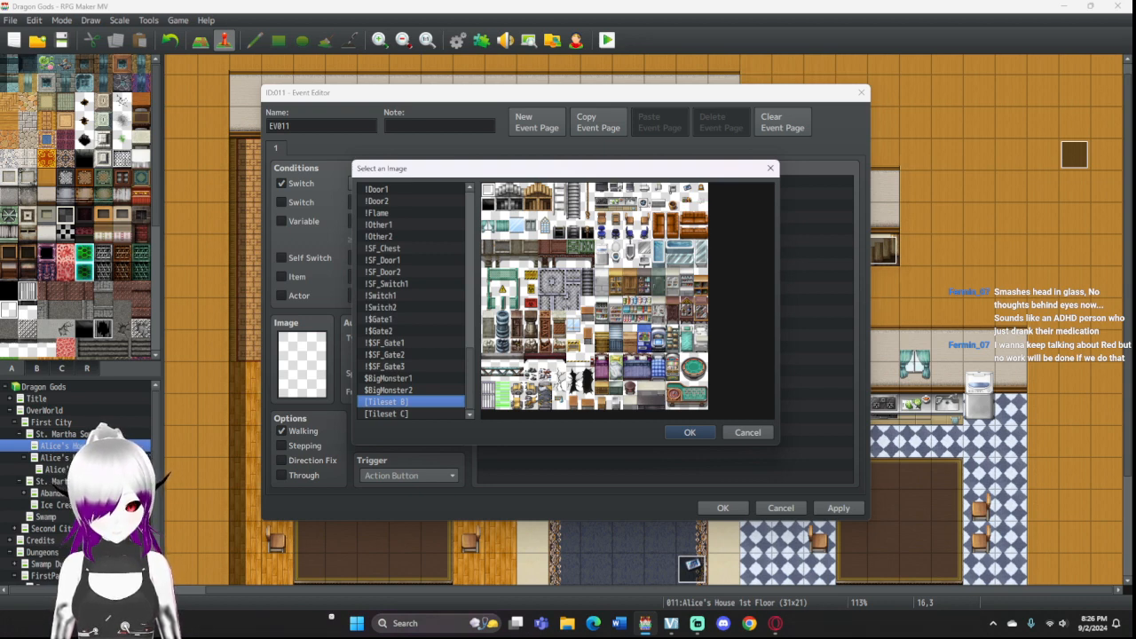
{"action": "left_click", "coordinate": [387, 413]}
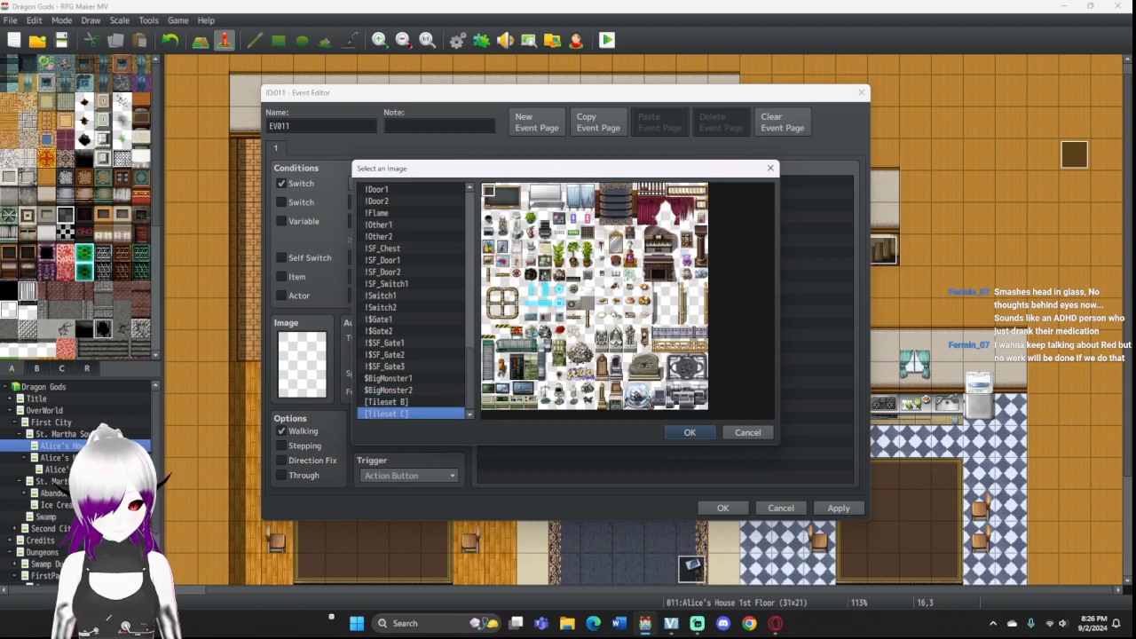
{"action": "left_click", "coordinate": [630, 274]}
{"action": "left_click", "coordinate": [689, 432]}
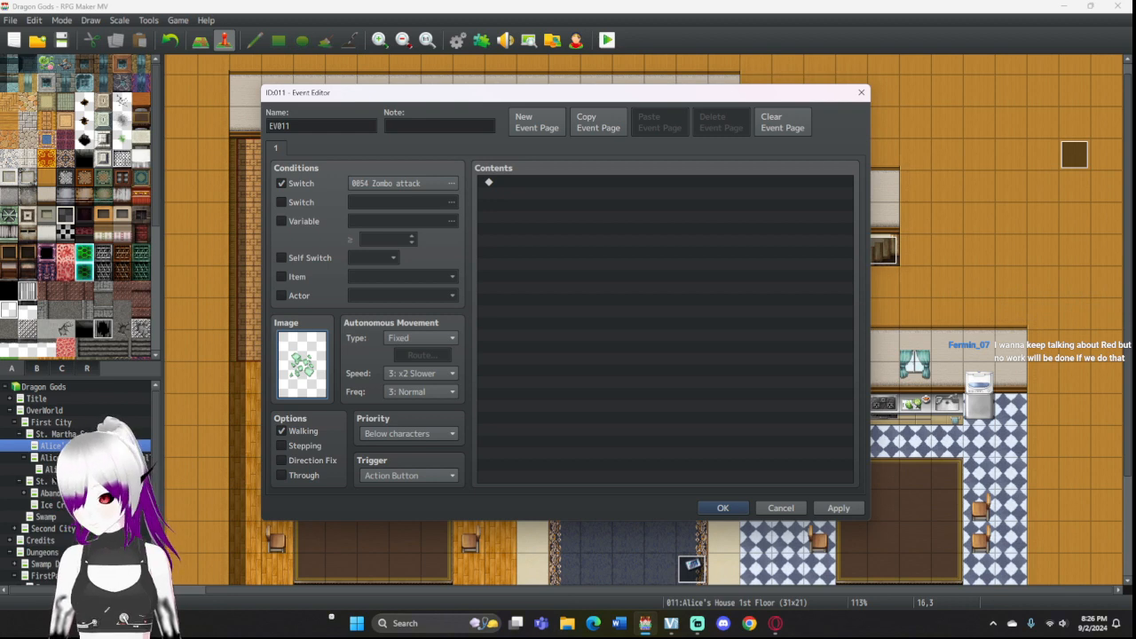
{"action": "left_click", "coordinate": [722, 507]}
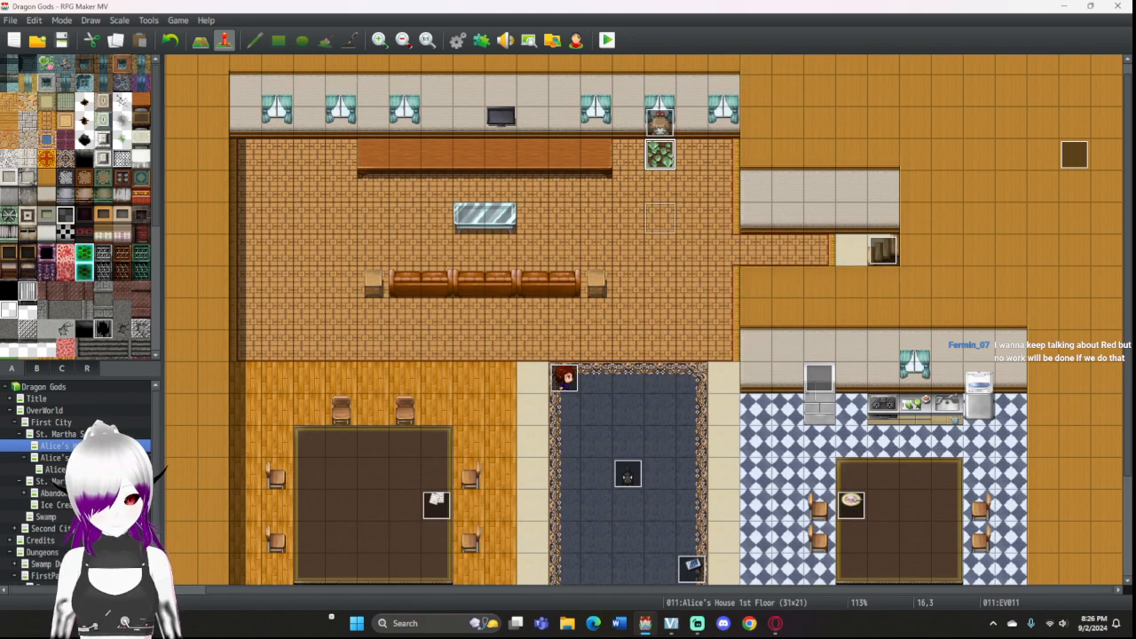
Step: Move the zombie event from the window to the floor tile directly below the glass shards
{"action": "key", "text": "Up"}
{"action": "mouse_move", "coordinate": [660, 186]}
{"action": "left_mouse_down"}
{"action": "mouse_move", "coordinate": [660, 218]}
{"action": "mouse_move", "coordinate": [660, 186]}
{"action": "left_mouse_up"}
{"action": "left_click", "coordinate": [660, 123]}
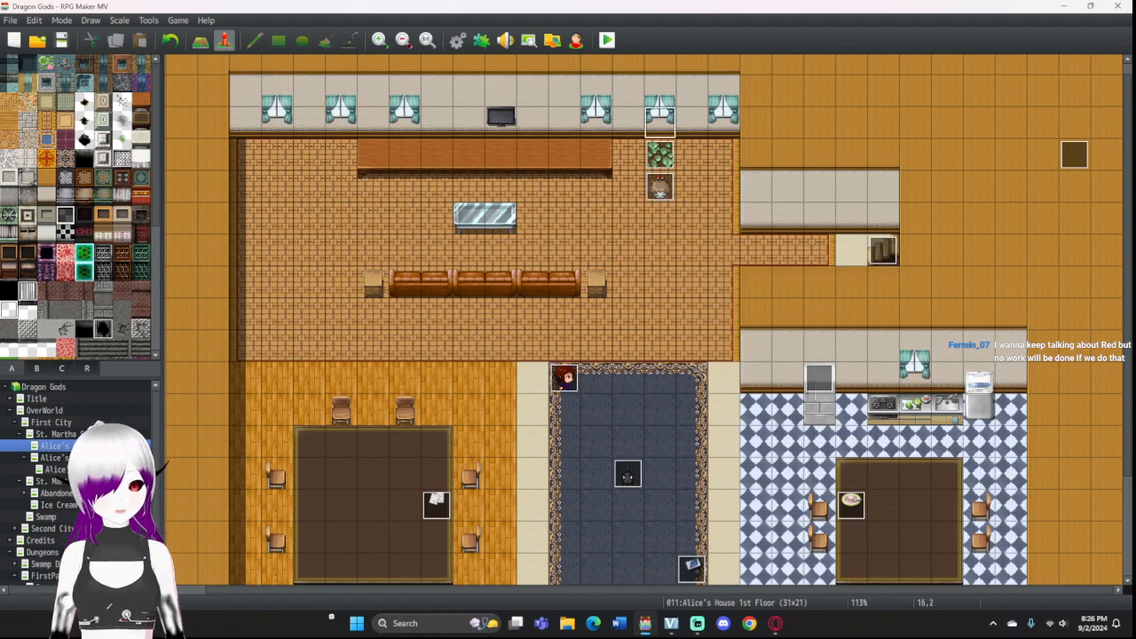
Step: Create an event on the vacated window tile with the thin black crack image from Tileset B and save it
{"action": "key", "text": "Return"}
{"action": "double_click", "coordinate": [302, 364]}
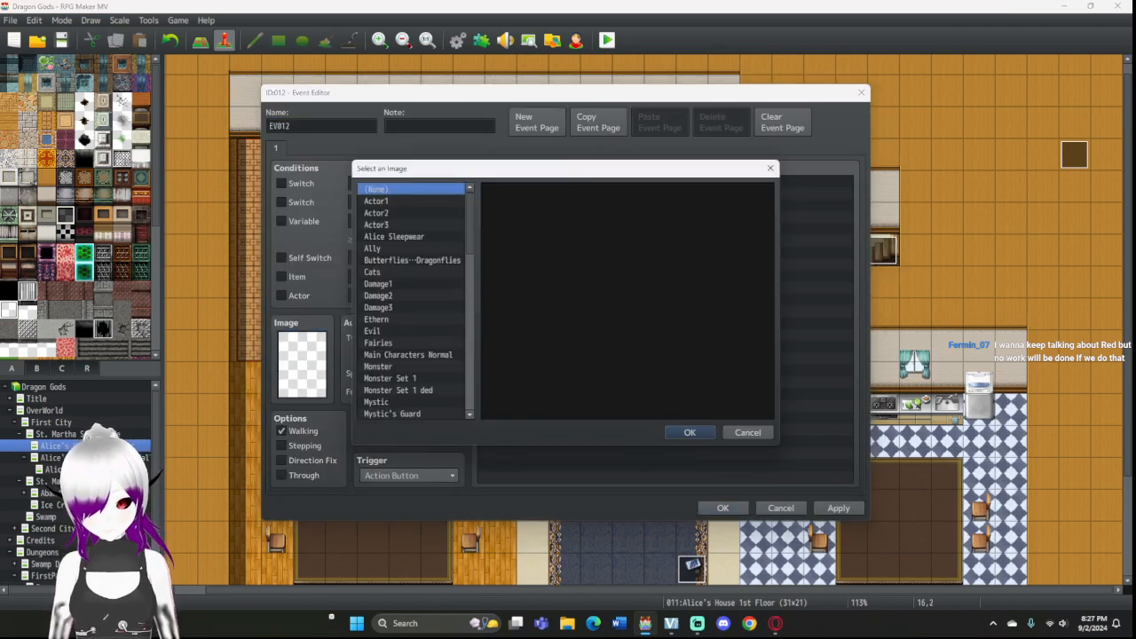
{"action": "left_click_drag", "start_coordinate": [469, 222], "coordinate": [470, 379]}
{"action": "left_click", "coordinate": [399, 402]}
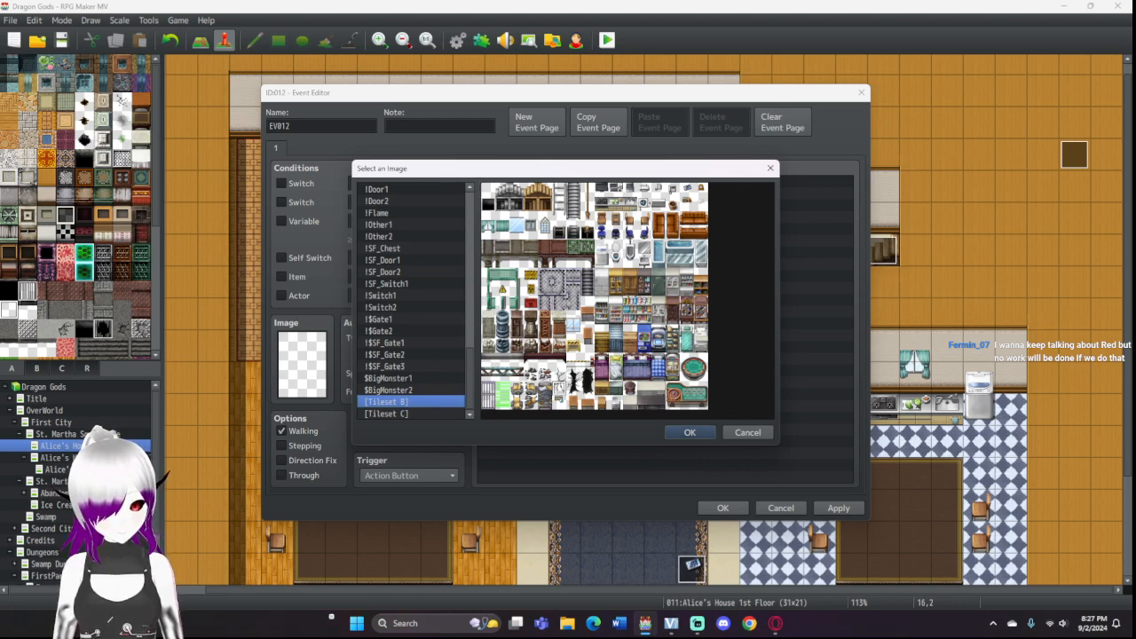
{"action": "left_click", "coordinate": [690, 432]}
{"action": "left_click", "coordinate": [723, 508]}
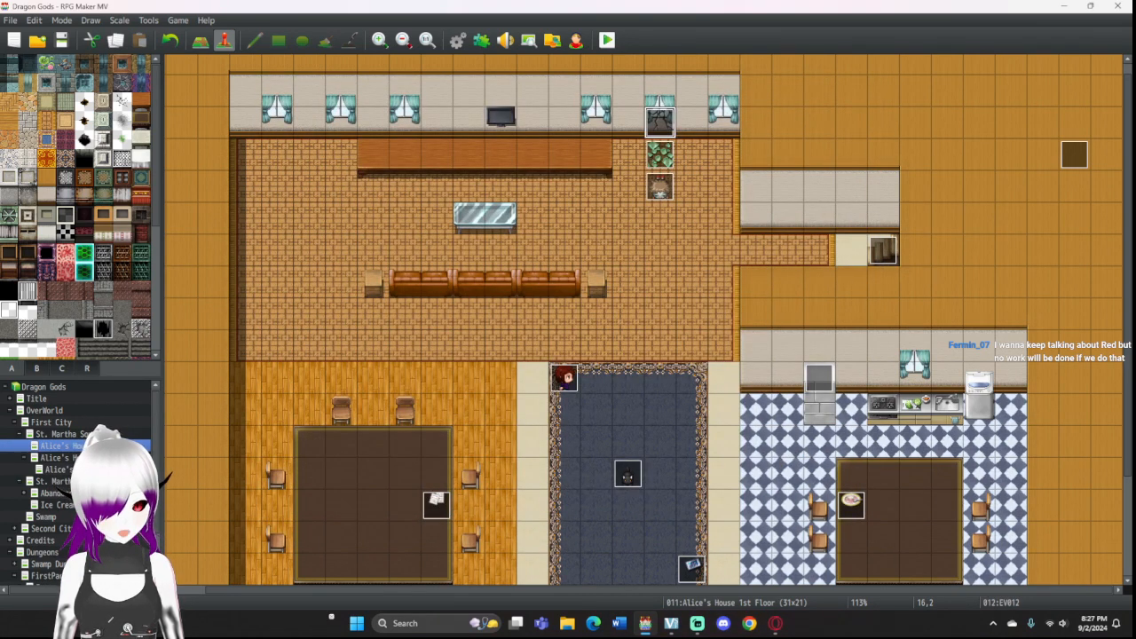
Step: Look through Tileset C and Tileset B for the window event's image, keeping the black crack from Tileset B
{"action": "double_click", "coordinate": [659, 122]}
{"action": "double_click", "coordinate": [302, 364]}
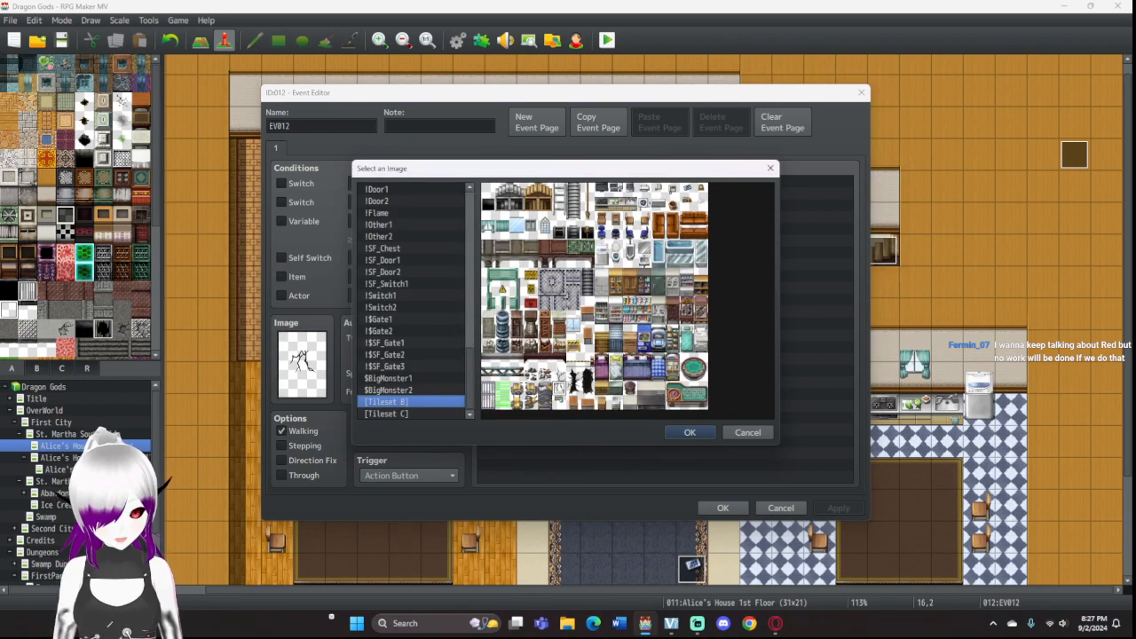
{"action": "left_click", "coordinate": [387, 413]}
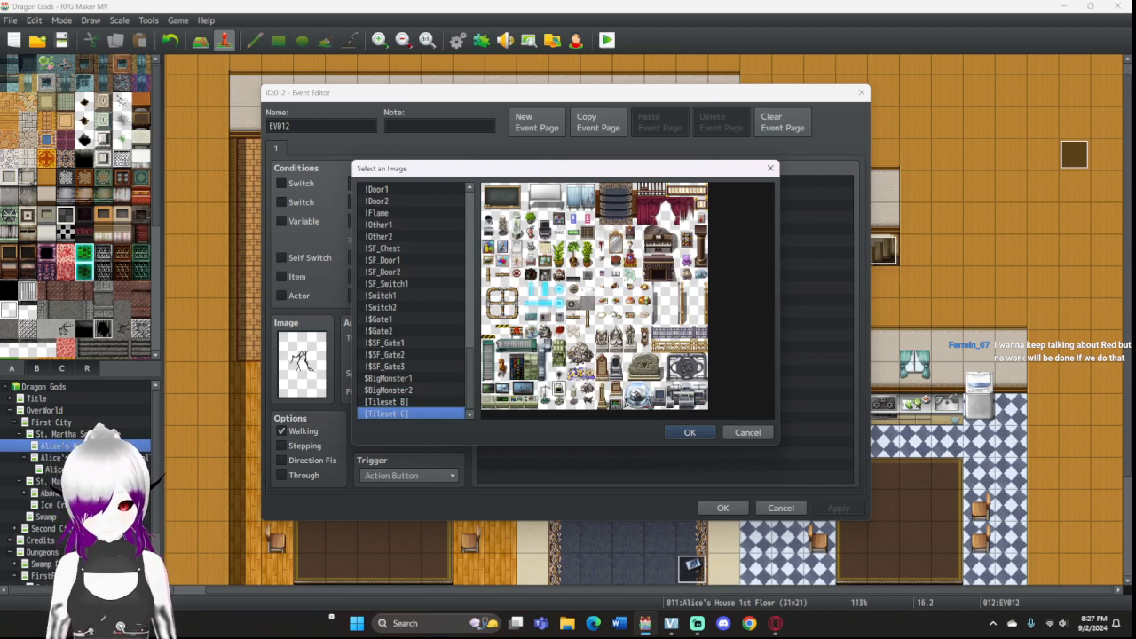
{"action": "left_click", "coordinate": [387, 402]}
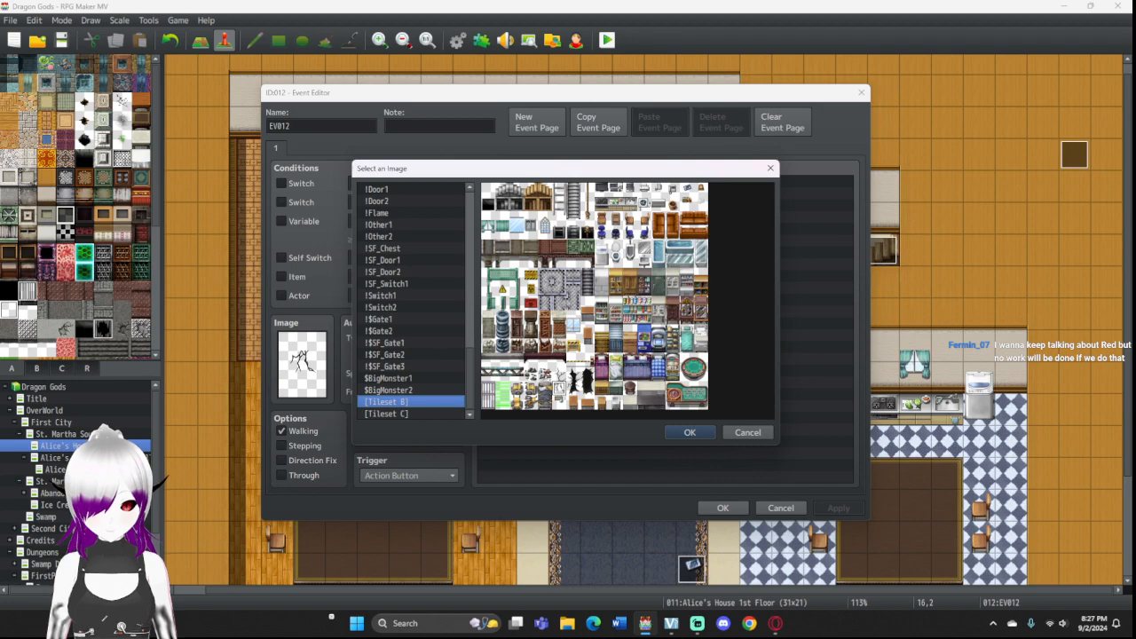
{"action": "left_click", "coordinate": [689, 432]}
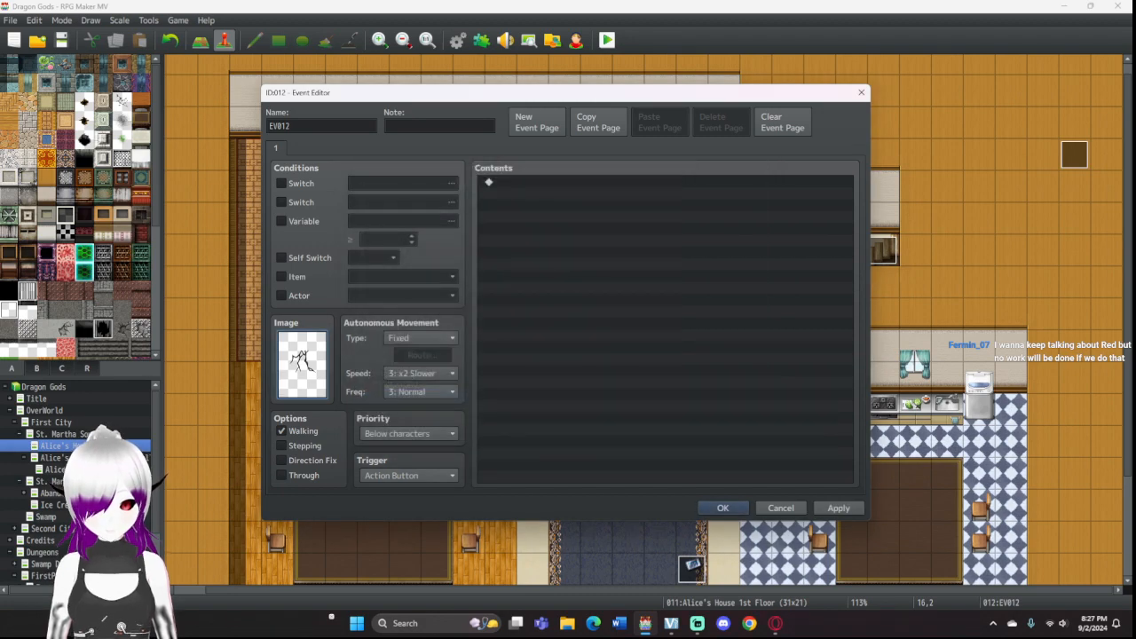
{"action": "left_click", "coordinate": [722, 508]}
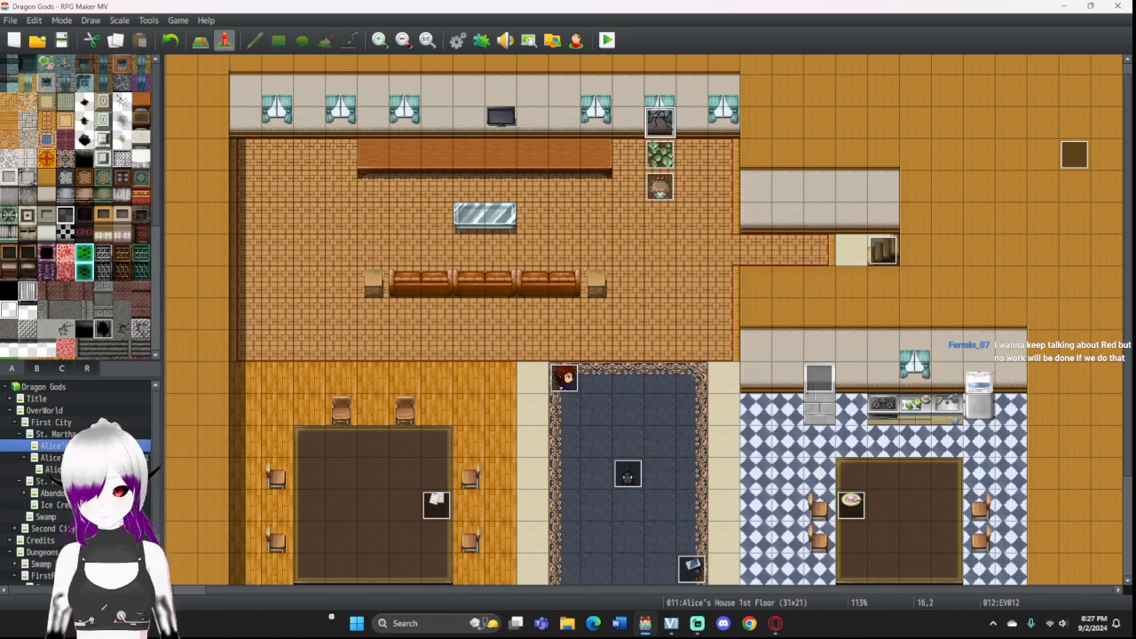
Step: Make the window crack event conditional on switch 0054 Zombo attack and save the event
{"action": "double_click", "coordinate": [659, 122]}
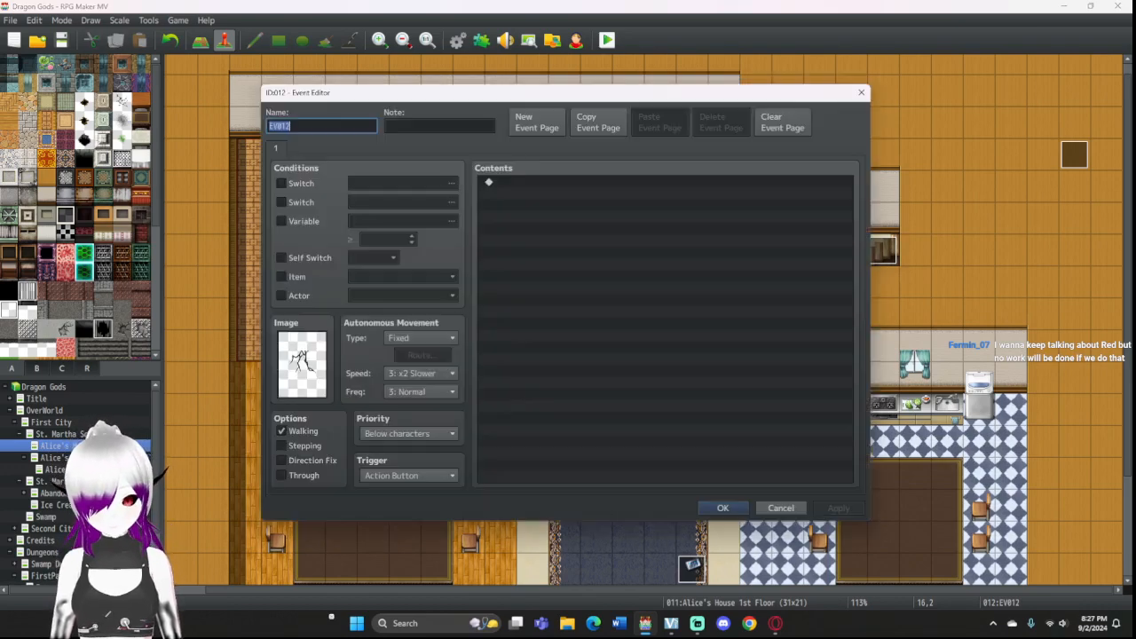
{"action": "left_click", "coordinate": [282, 184]}
{"action": "left_click", "coordinate": [403, 183]}
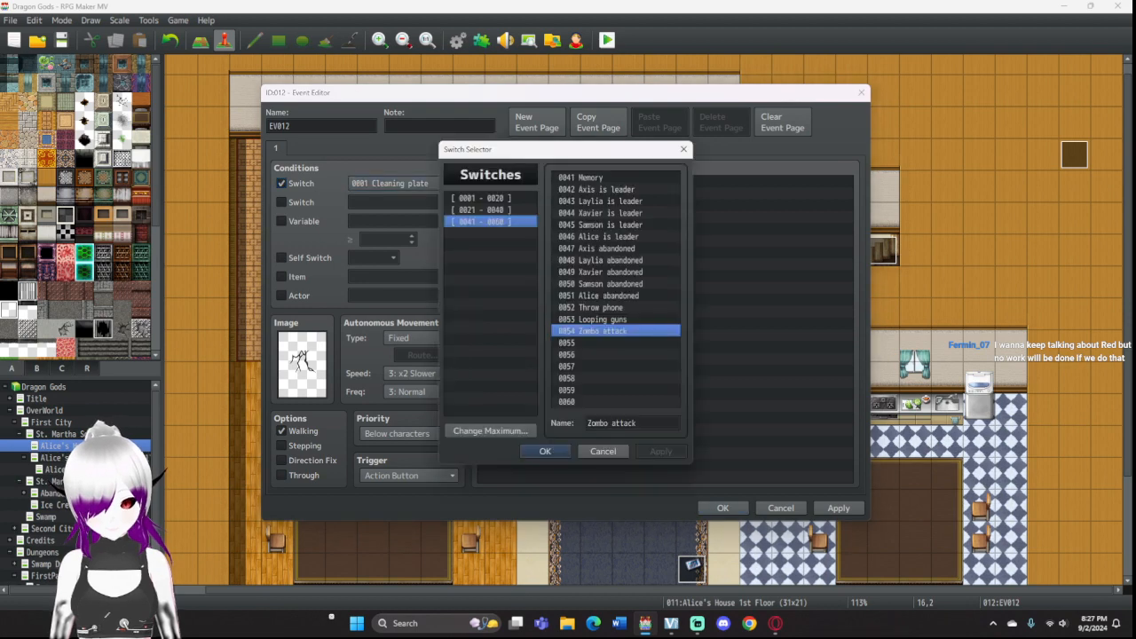
{"action": "left_click", "coordinate": [545, 451]}
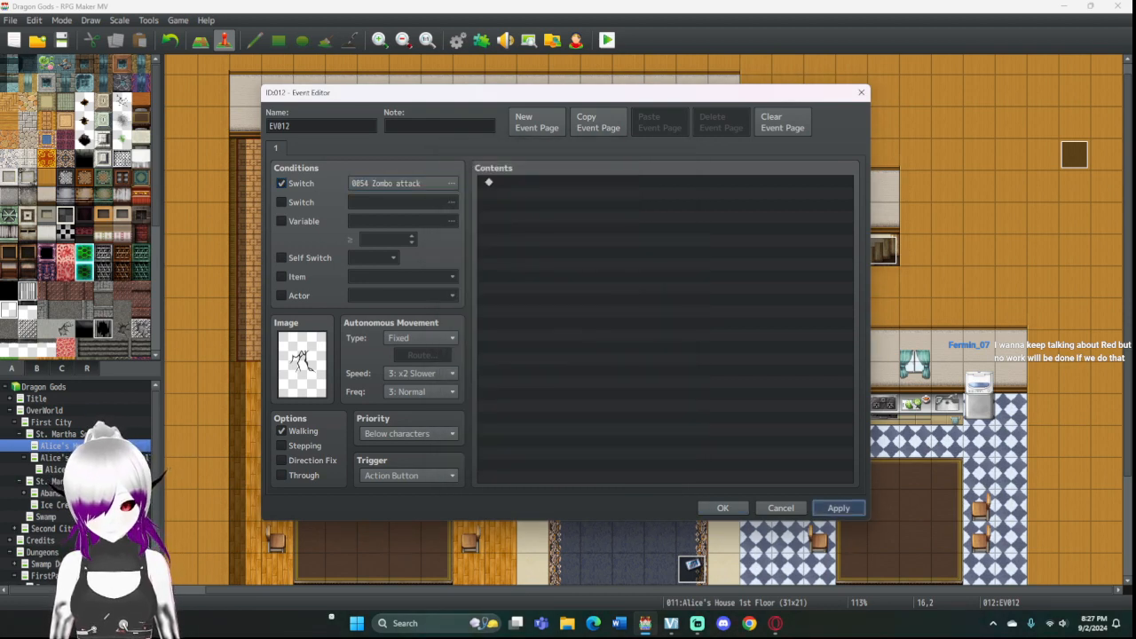
{"action": "left_click", "coordinate": [838, 507]}
{"action": "left_click", "coordinate": [722, 507]}
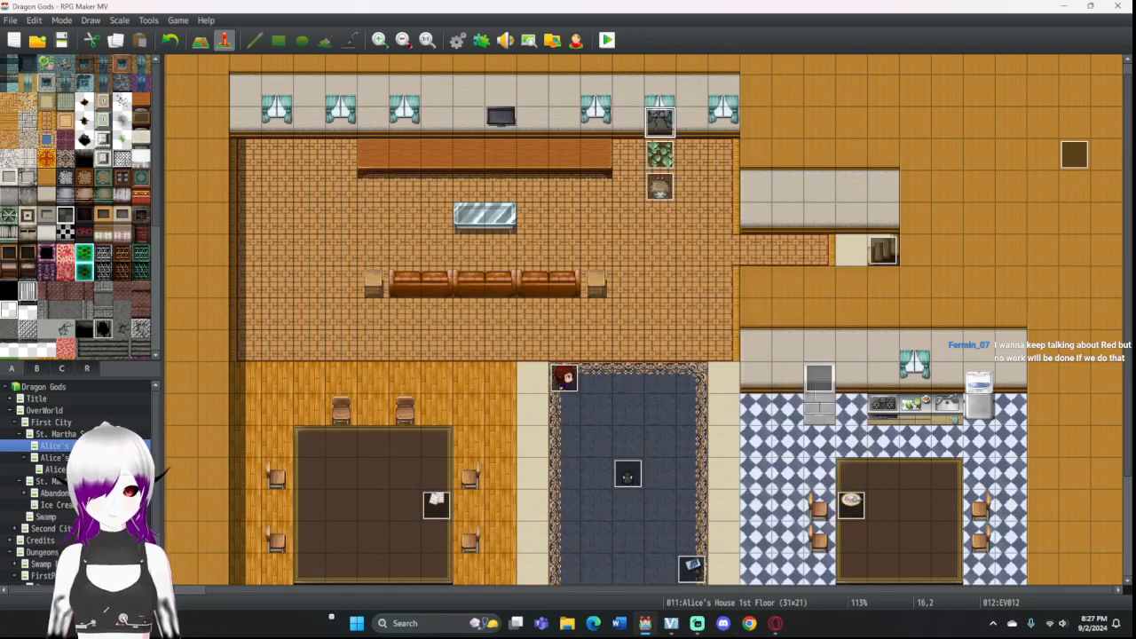
Step: Open page 9 of the autorun cutscene event EV004 on the kitchen refrigerator and find its Fadein Screen command
{"action": "scroll", "coordinate": [643, 319], "scroll_direction": "down", "scroll_amount": 1}
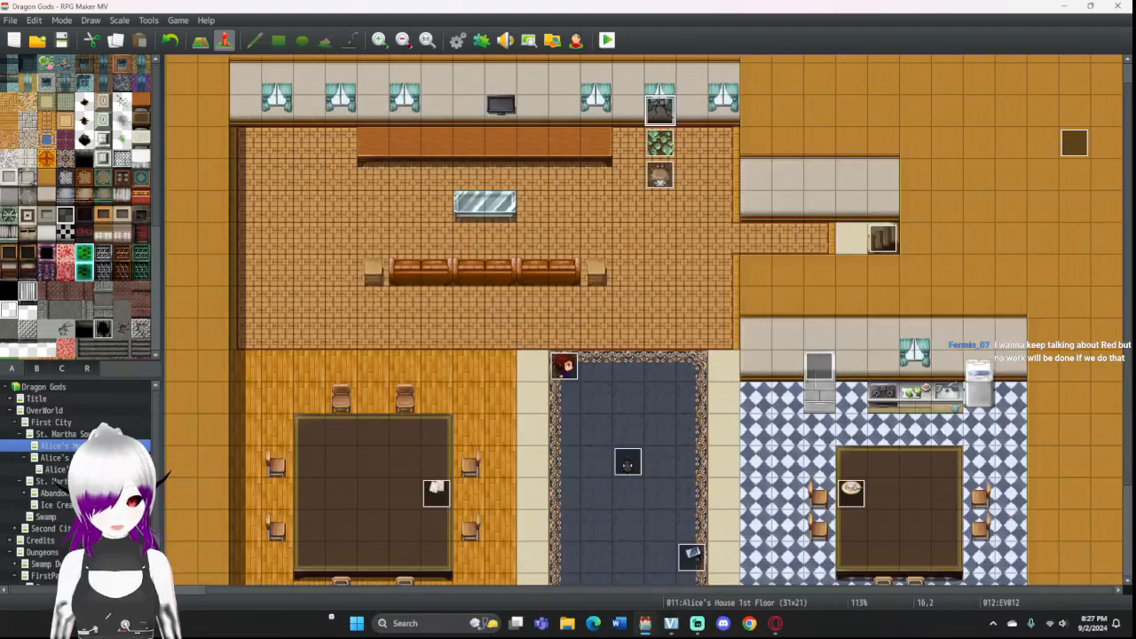
{"action": "left_click", "coordinate": [819, 367]}
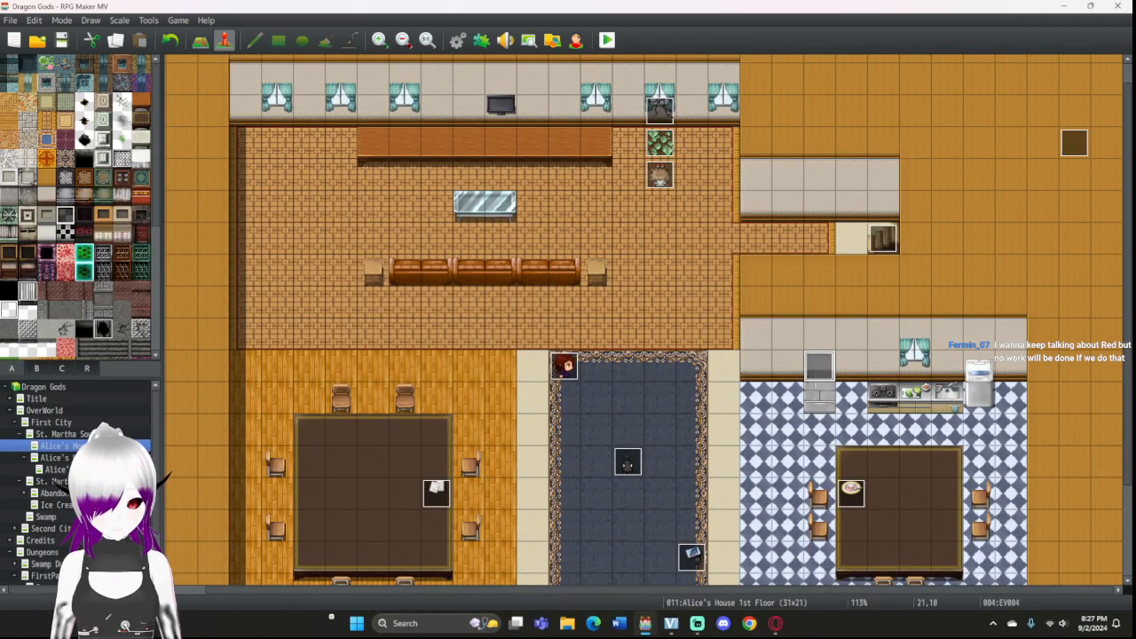
{"action": "double_click", "coordinate": [819, 367]}
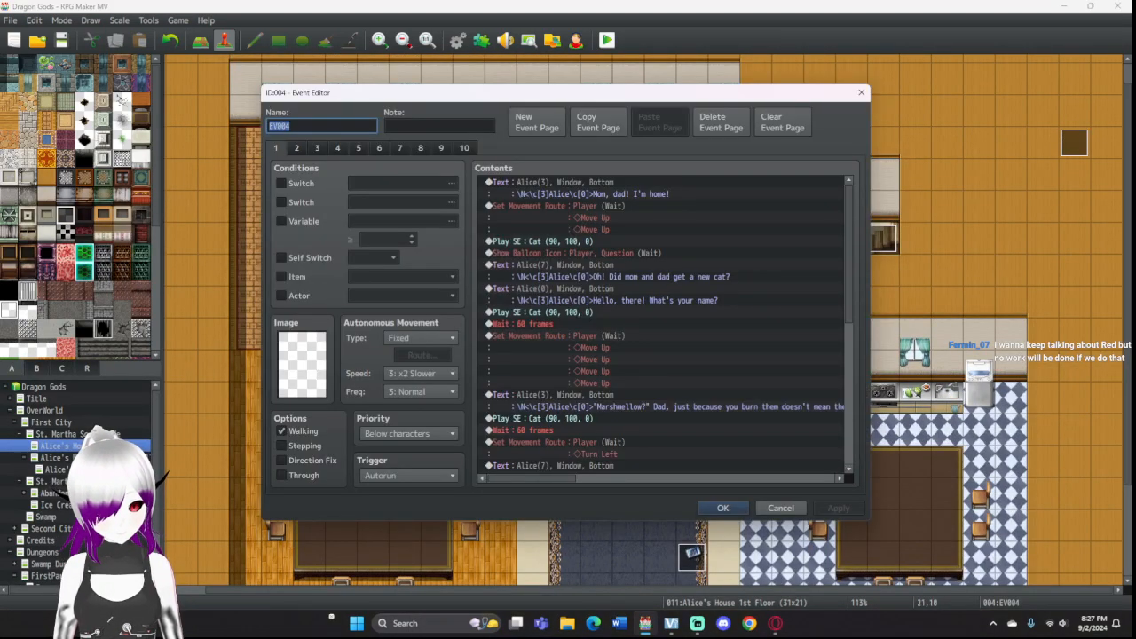
{"action": "left_click", "coordinate": [441, 149]}
{"action": "scroll", "coordinate": [661, 324], "scroll_direction": "down", "scroll_amount": 5}
{"action": "scroll", "coordinate": [661, 324], "scroll_direction": "up", "scroll_amount": 5}
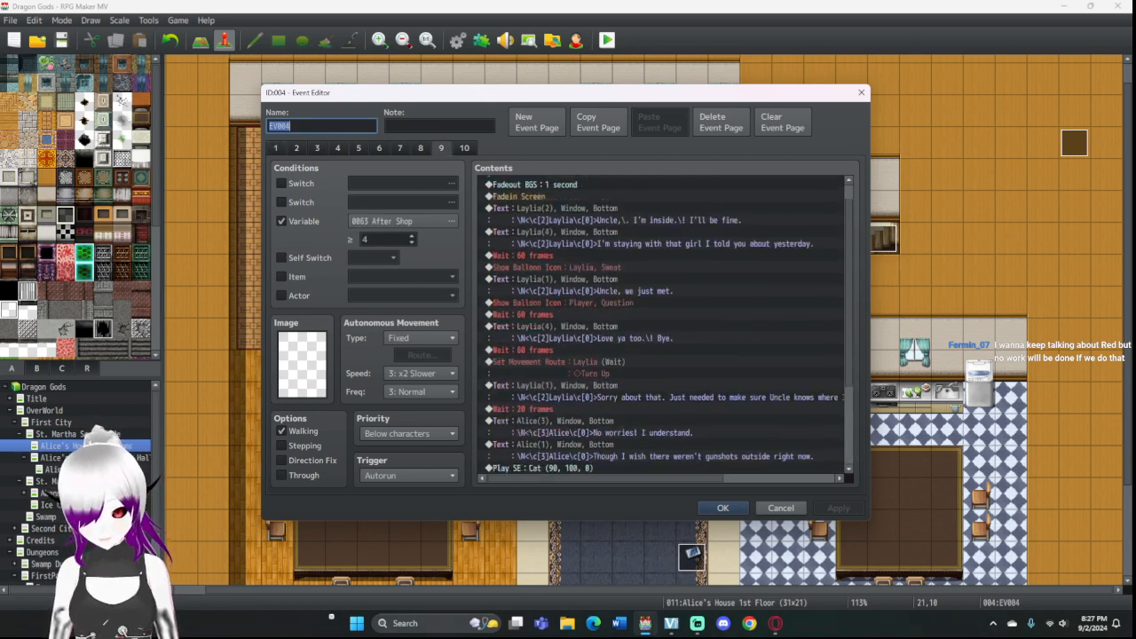
Step: Insert a Control Switches command turning 0054 Zombo attack ON between Fadein Screen and Laylia's first line, and save the event
{"action": "double_click", "coordinate": [661, 234]}
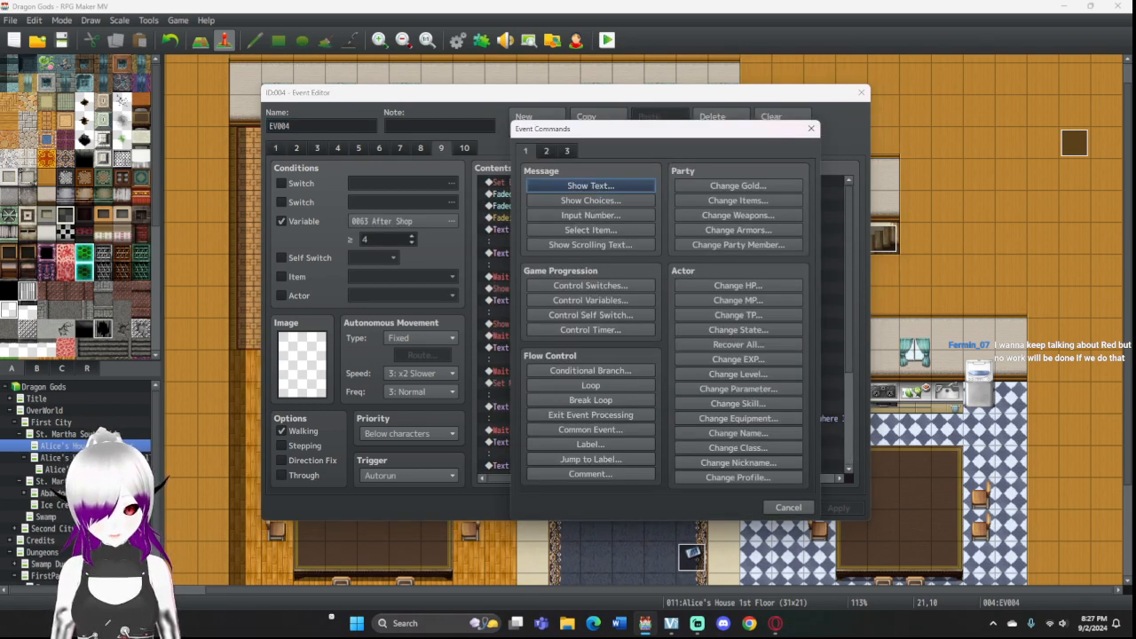
{"action": "left_click", "coordinate": [590, 285]}
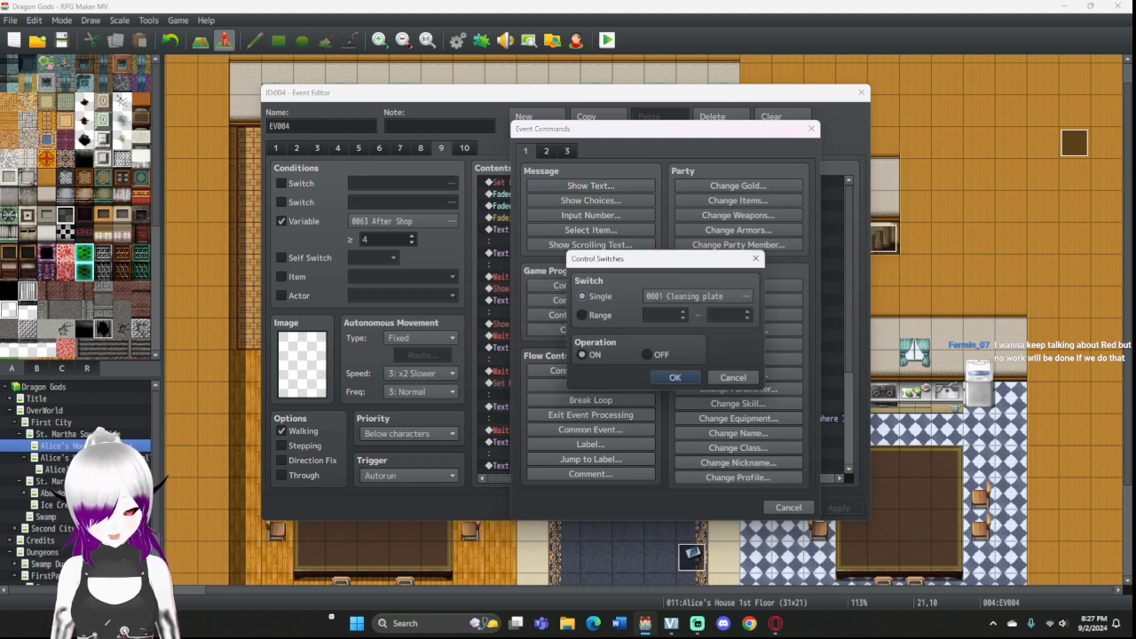
{"action": "left_click", "coordinate": [697, 296]}
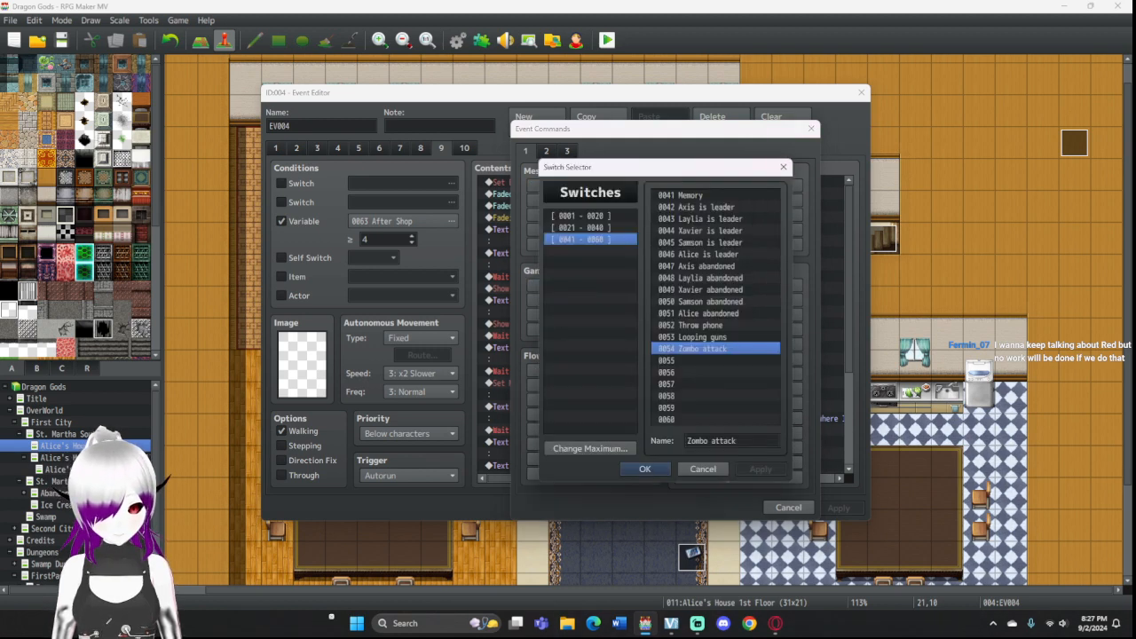
{"action": "left_click", "coordinate": [645, 469]}
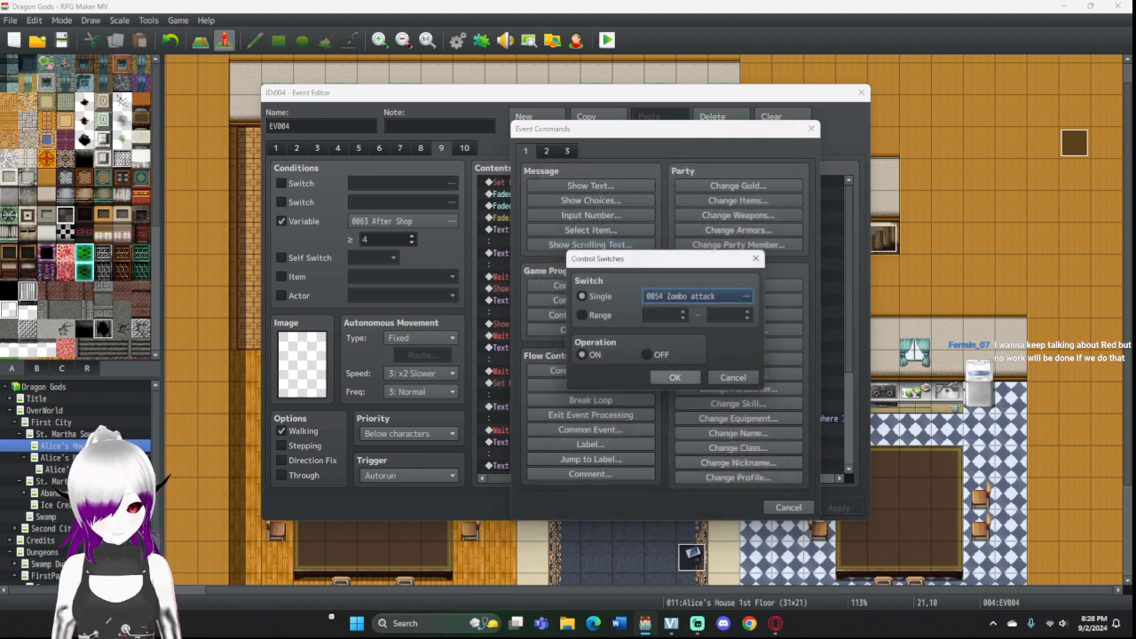
{"action": "left_click", "coordinate": [675, 377]}
{"action": "left_click", "coordinate": [621, 230]}
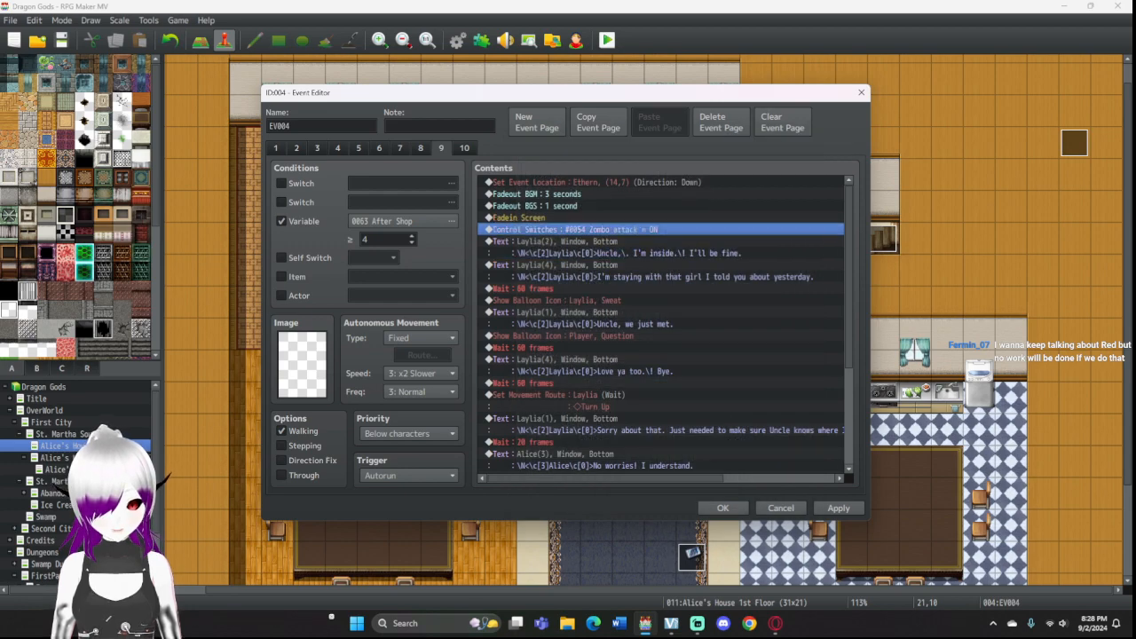
{"action": "left_click", "coordinate": [722, 508]}
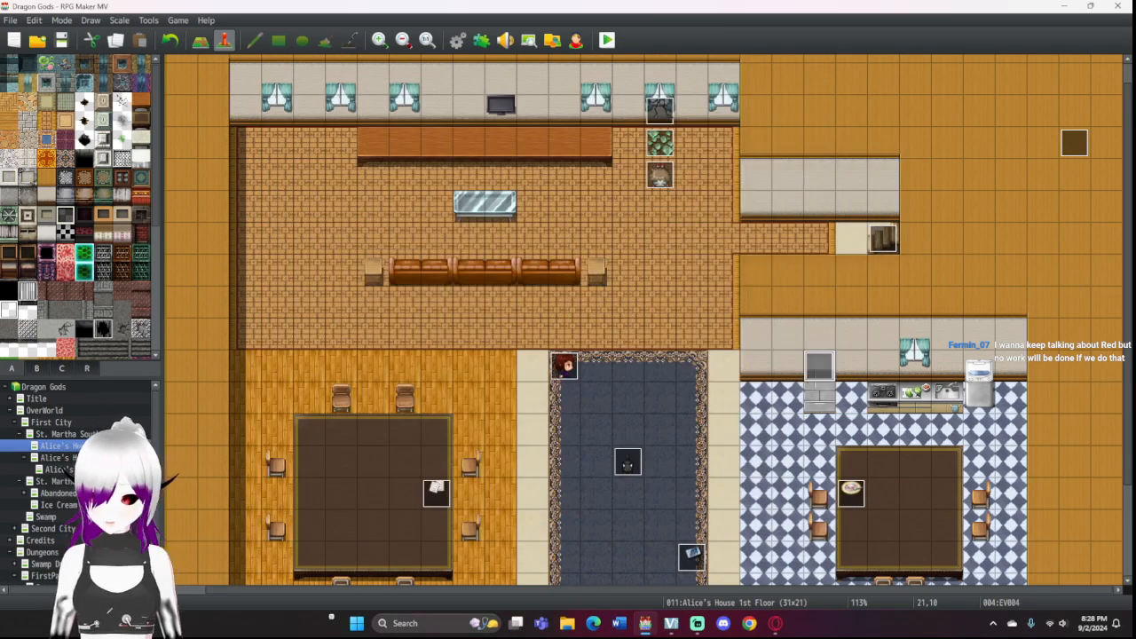
Step: Playtest the game in a maximized window, loading save File 2 to view the living room cutscene
{"action": "key", "text": "ctrl+r"}
{"action": "key", "text": "Return"}
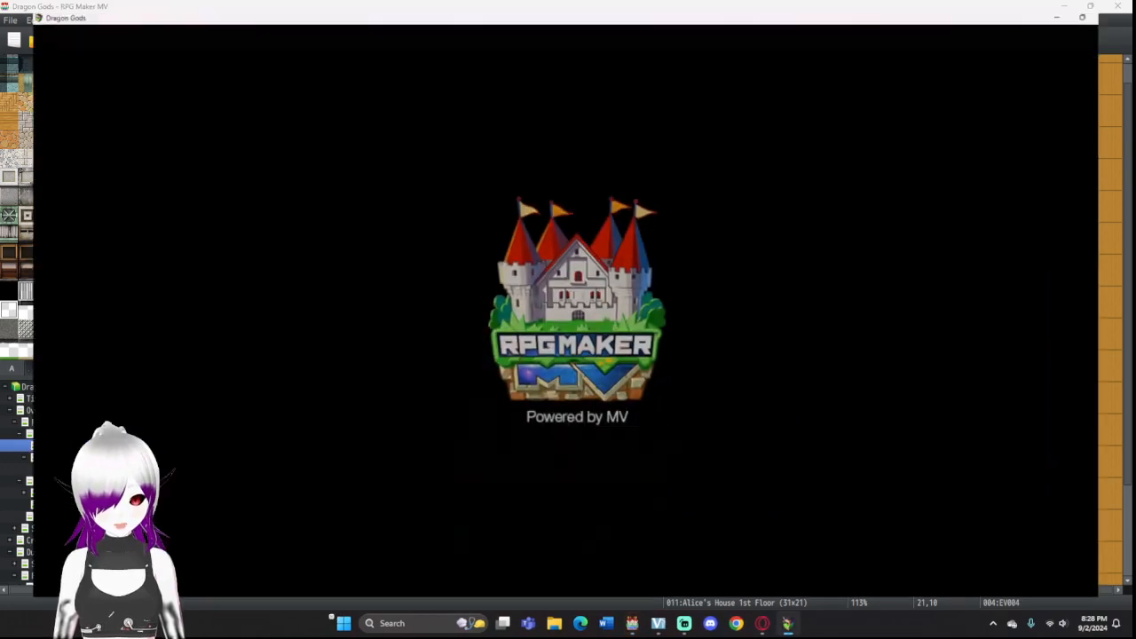
{"action": "left_click", "coordinate": [766, 117]}
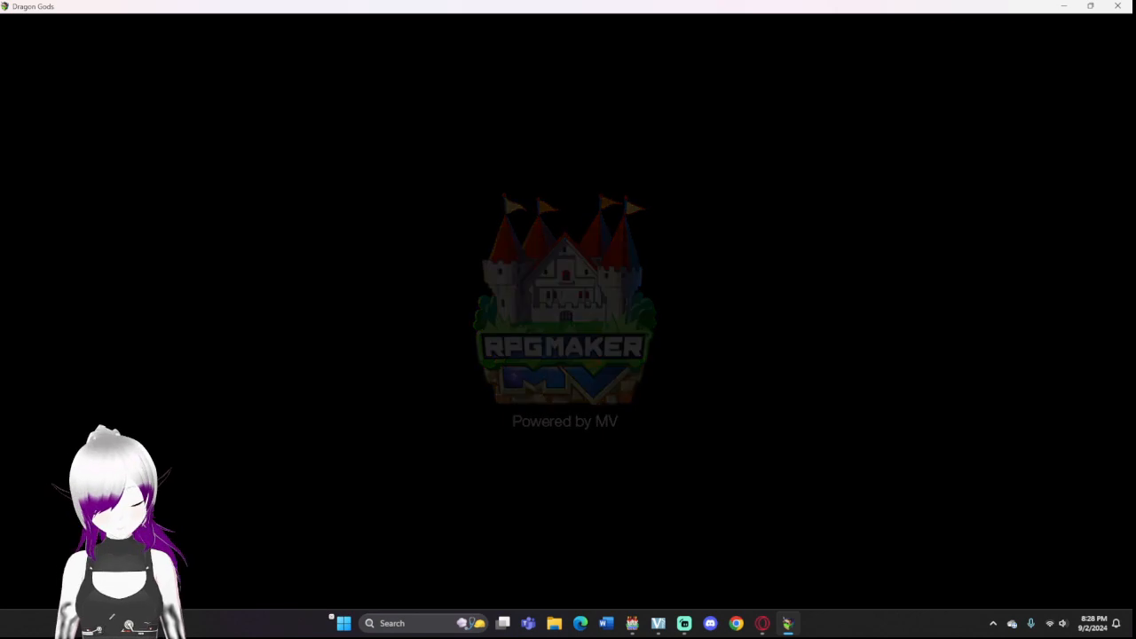
{"action": "key", "text": "Return"}
{"action": "key", "text": "Up"}
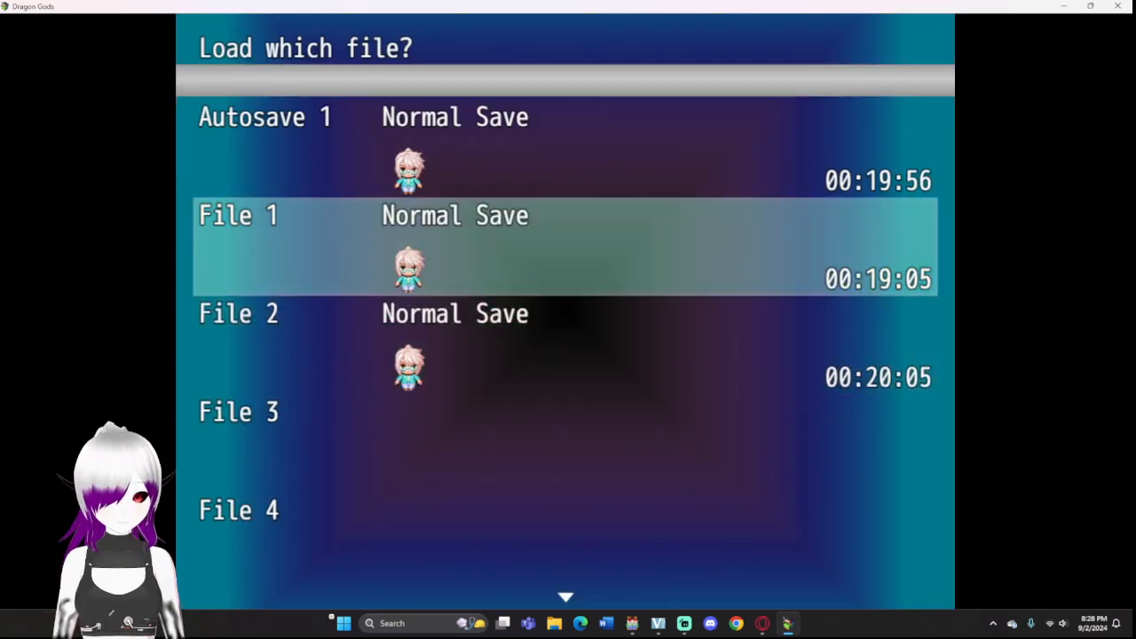
{"action": "key", "text": "Down"}
{"action": "key", "text": "Return"}
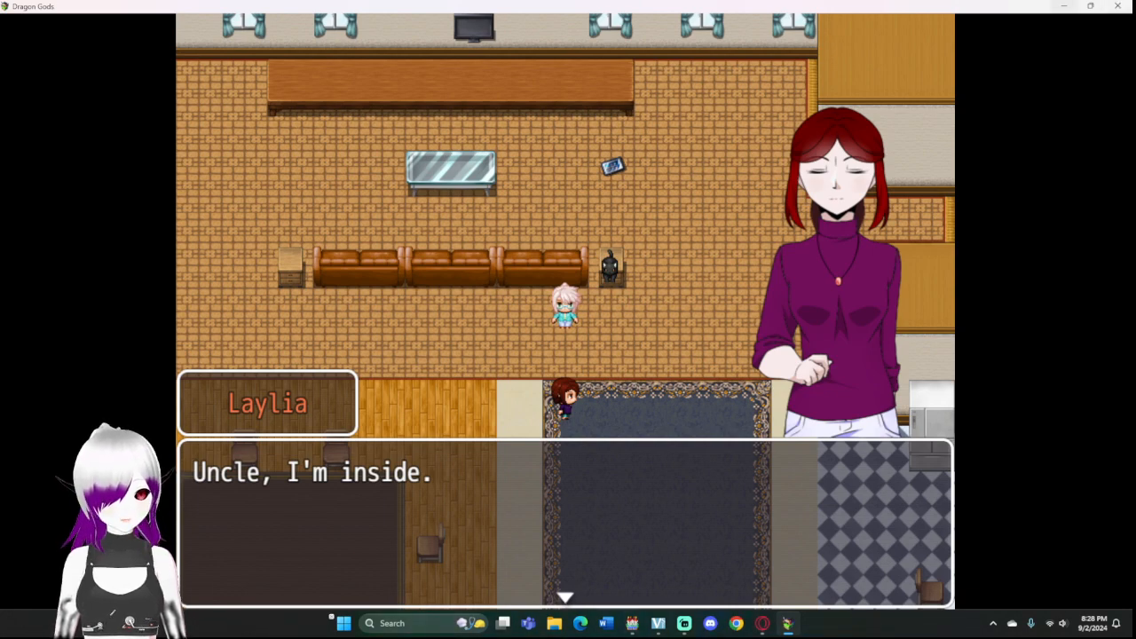
Step: Compare the playtest with the event layout on the editor's map and close the playtest
{"action": "left_click", "coordinate": [1063, 6]}
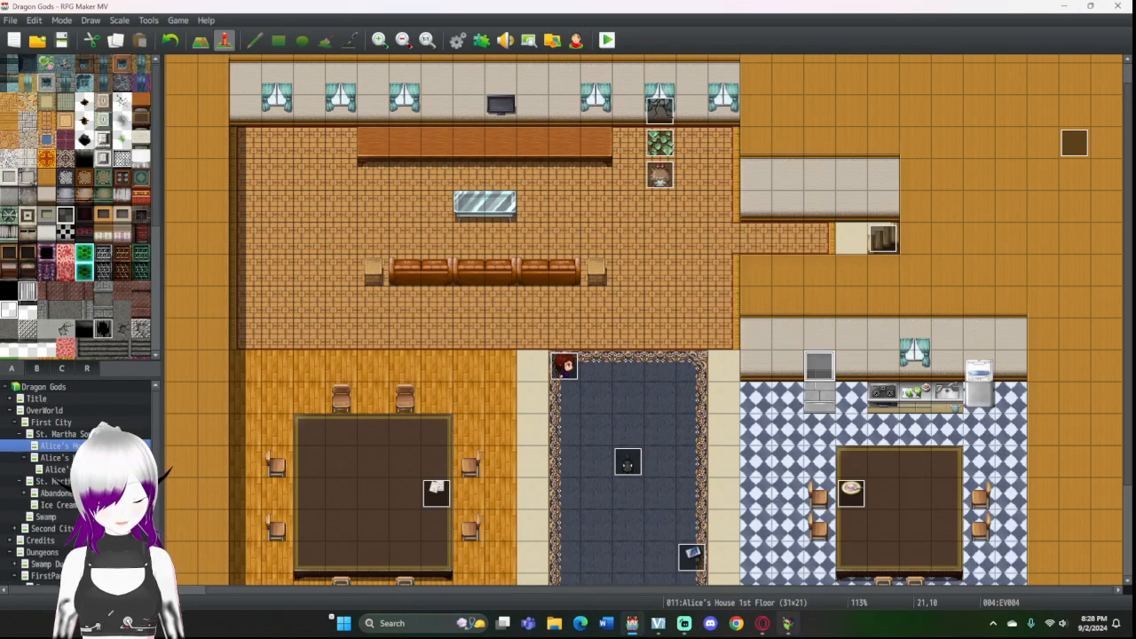
{"action": "left_click", "coordinate": [788, 623]}
{"action": "left_click", "coordinate": [1117, 6]}
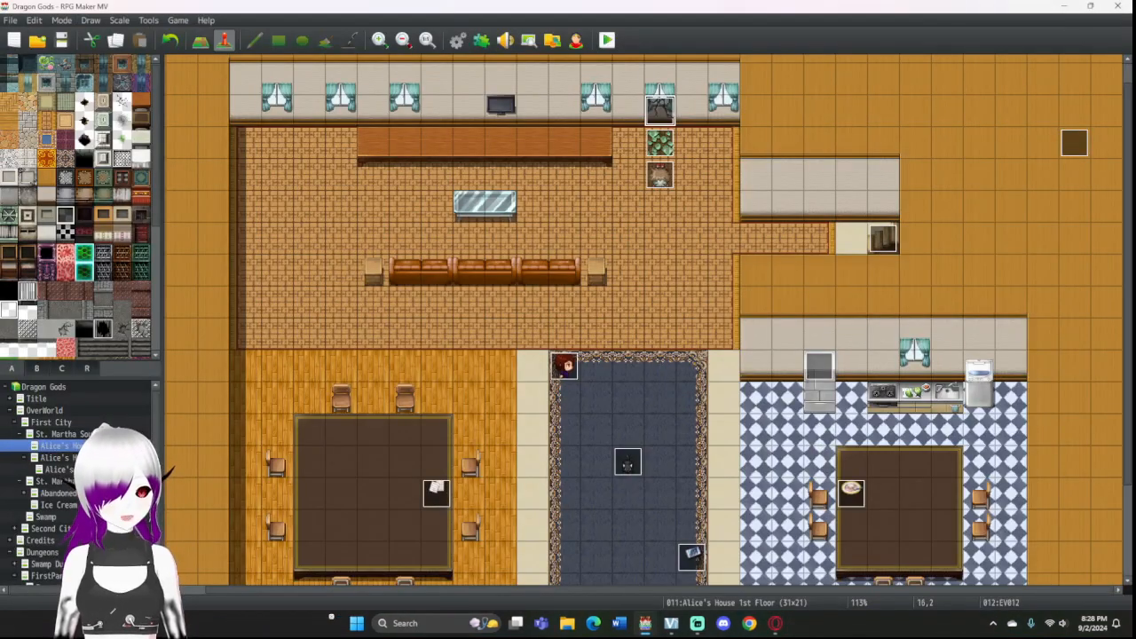
Step: Change the window event's image to the solid black jagged hole from Tileset B and save the event
{"action": "double_click", "coordinate": [659, 111]}
{"action": "double_click", "coordinate": [301, 365]}
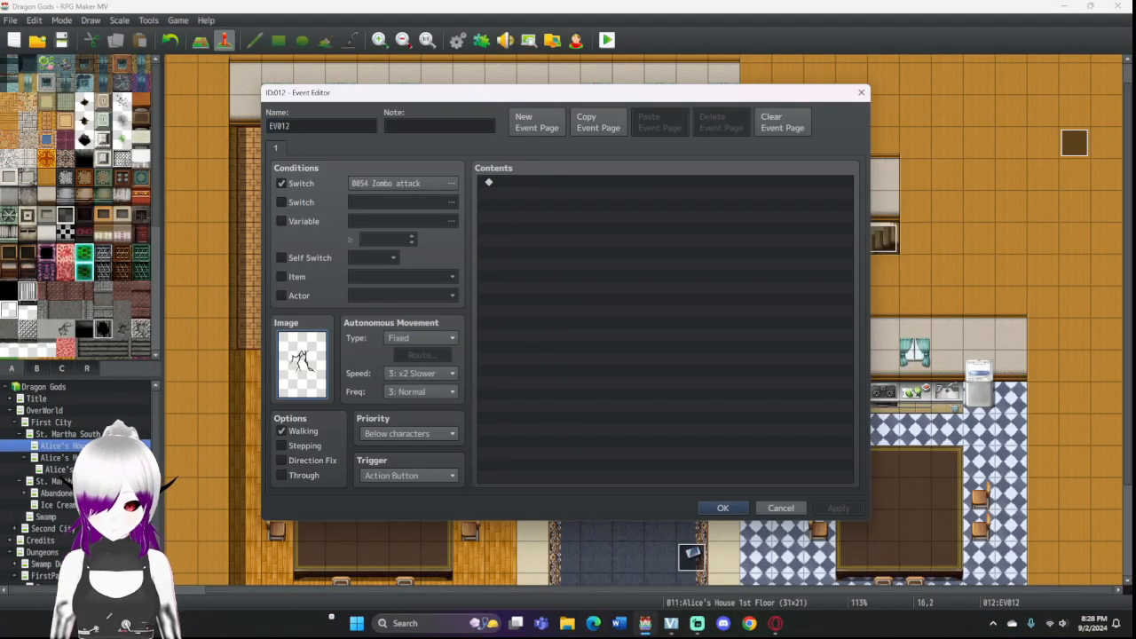
{"action": "left_click", "coordinate": [565, 388]}
{"action": "left_click", "coordinate": [690, 432]}
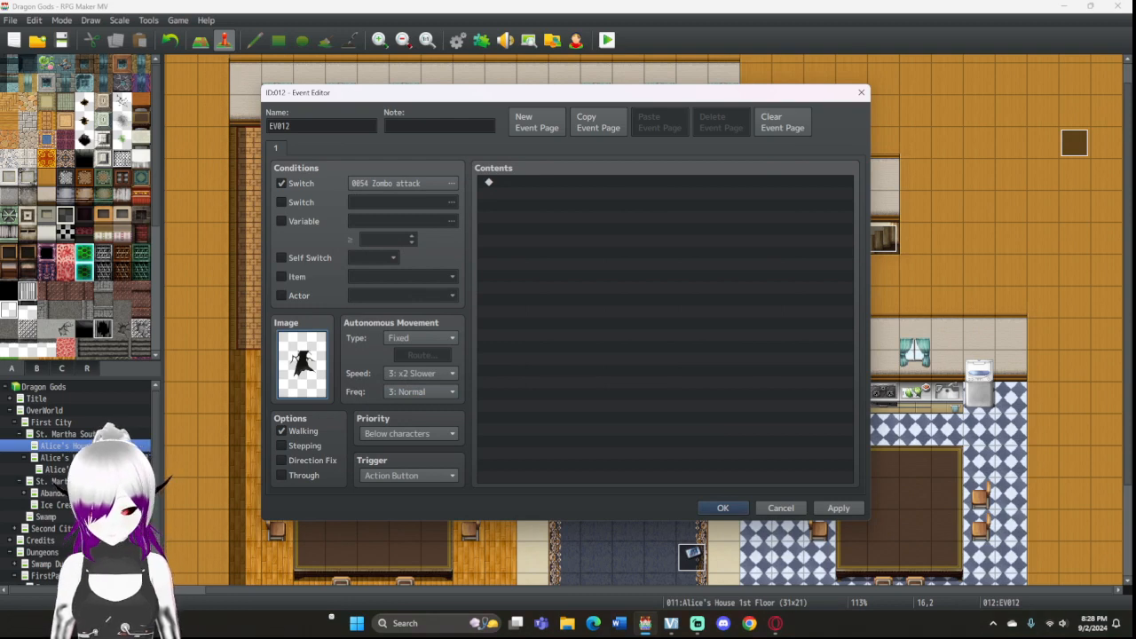
{"action": "left_click", "coordinate": [722, 508]}
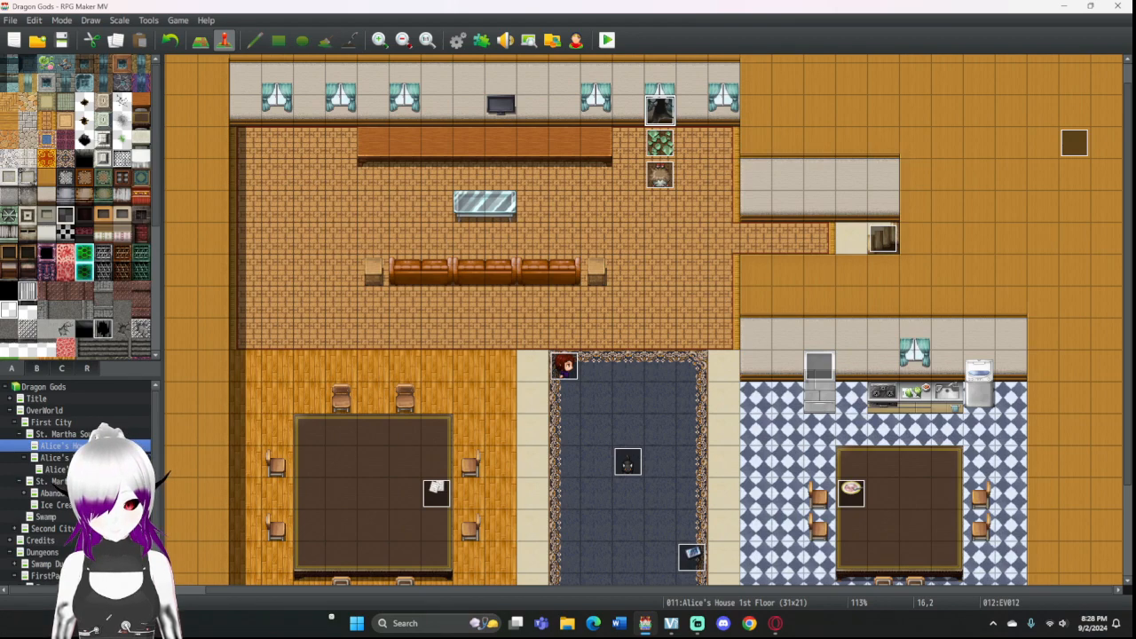
{"action": "scroll", "coordinate": [643, 319], "scroll_direction": "down", "scroll_amount": 3}
{"action": "scroll", "coordinate": [643, 320], "scroll_direction": "up", "scroll_amount": 2}
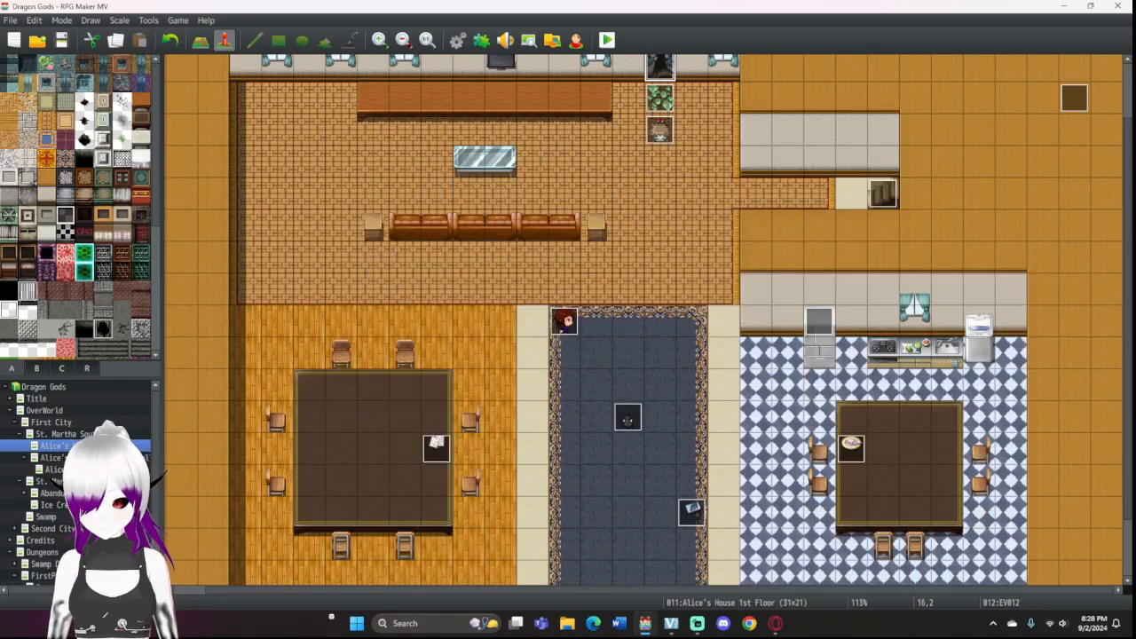
{"action": "left_click", "coordinate": [64, 434]}
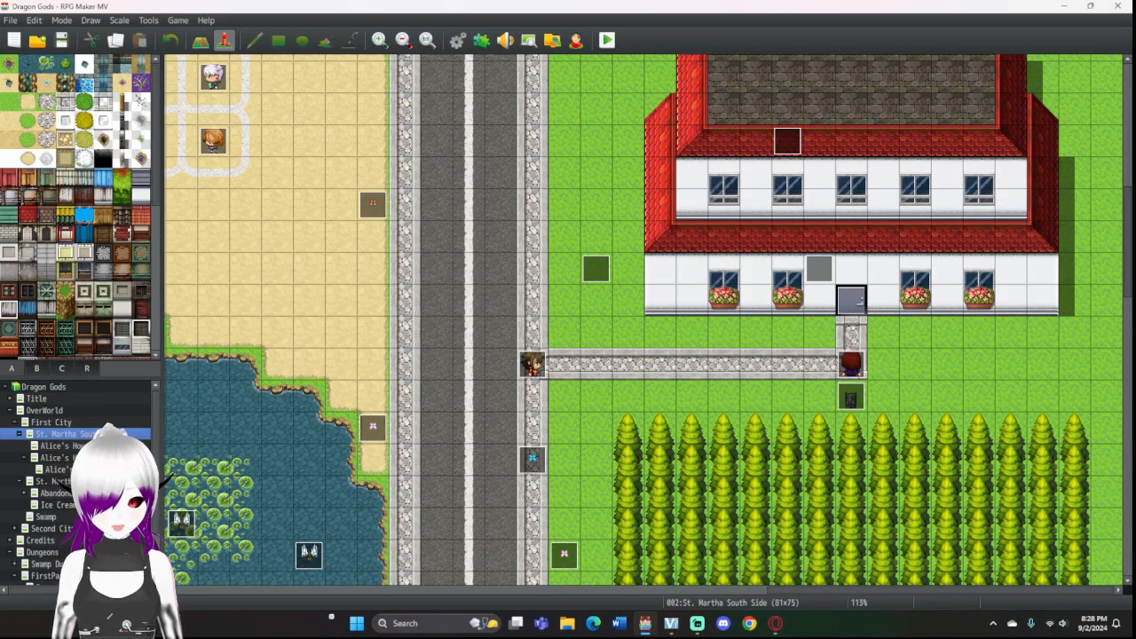
{"action": "left_click", "coordinate": [62, 446]}
{"action": "scroll", "coordinate": [643, 320], "scroll_direction": "down", "scroll_amount": 2}
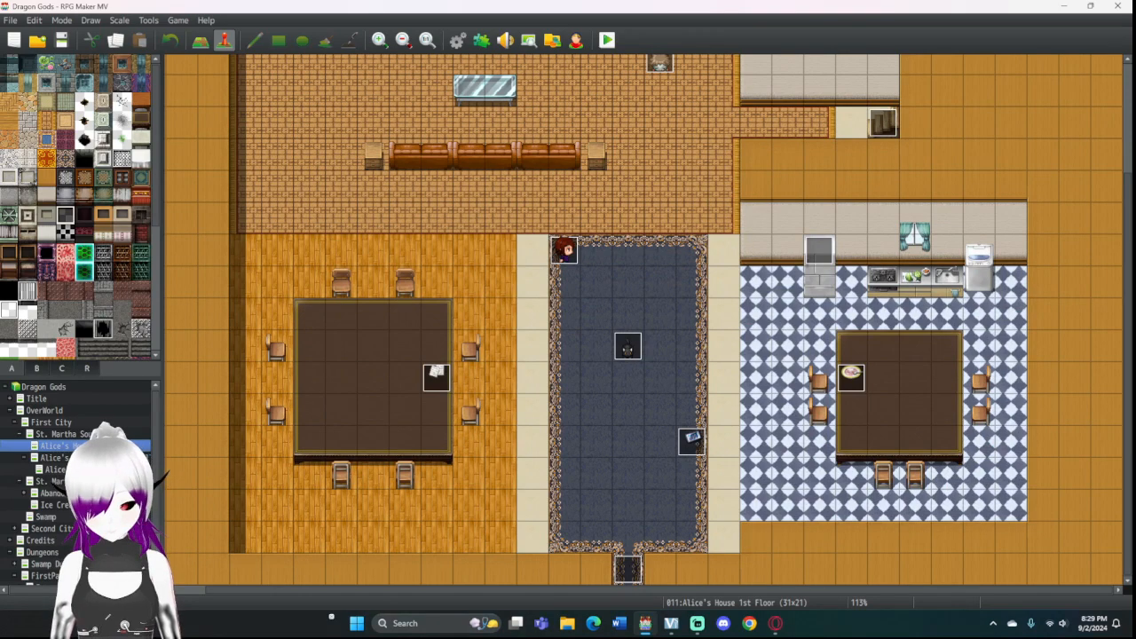
Step: On page 9 of event EV004, insert a copy of the 20-frame wait before the closing Control Self Switch command
{"action": "scroll", "coordinate": [643, 320], "scroll_direction": "up", "scroll_amount": 3}
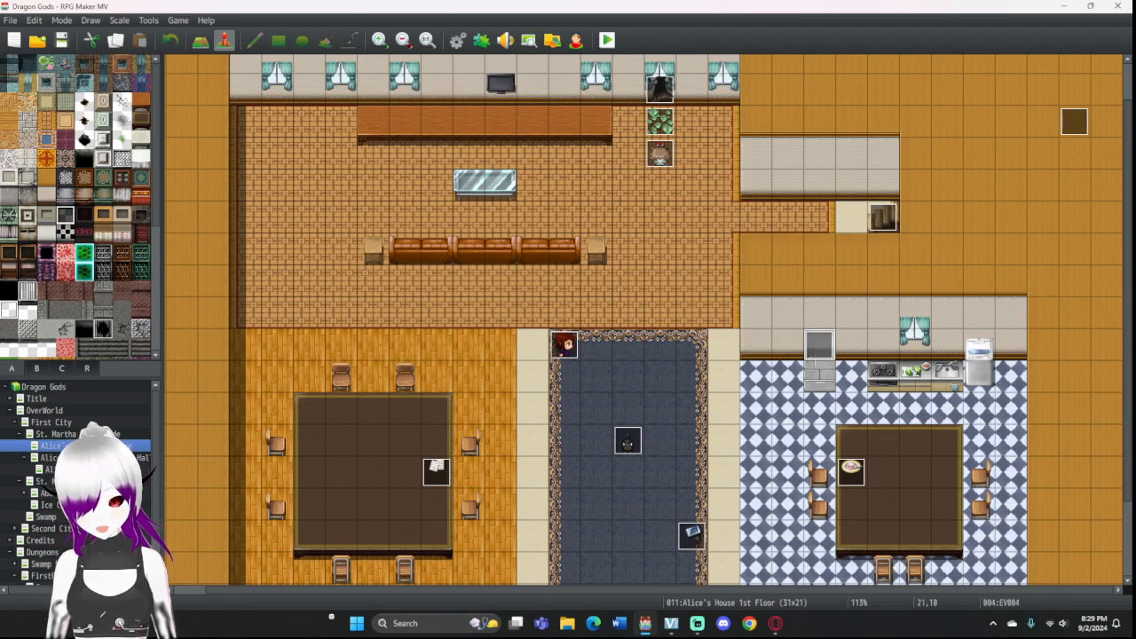
{"action": "double_click", "coordinate": [819, 345]}
{"action": "scroll", "coordinate": [661, 324], "scroll_direction": "down", "scroll_amount": 10}
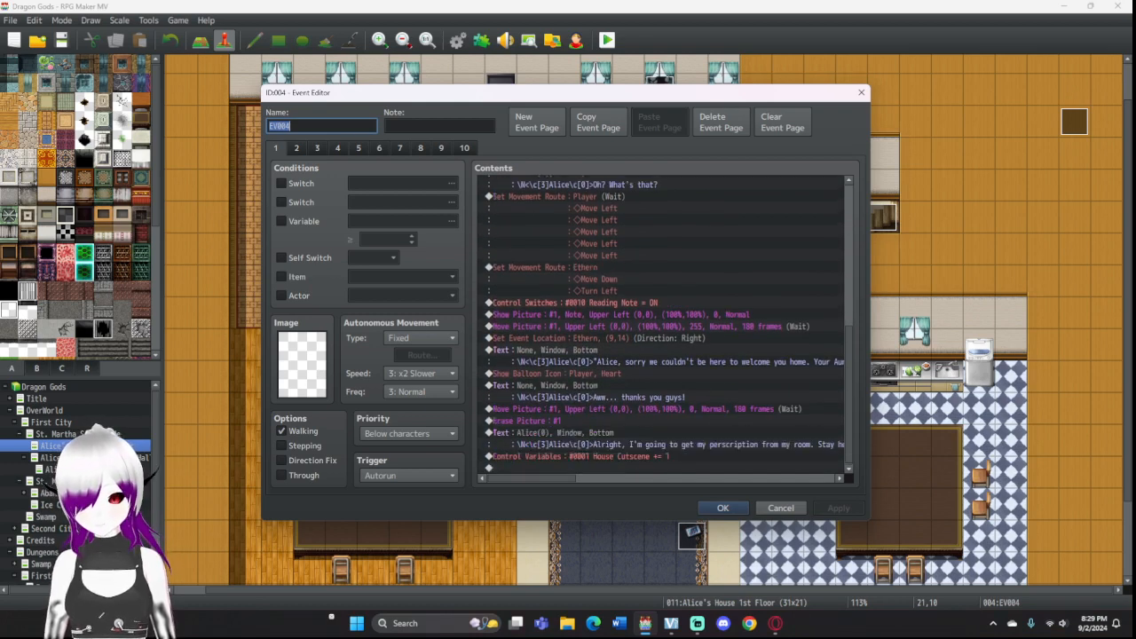
{"action": "left_click", "coordinate": [441, 148]}
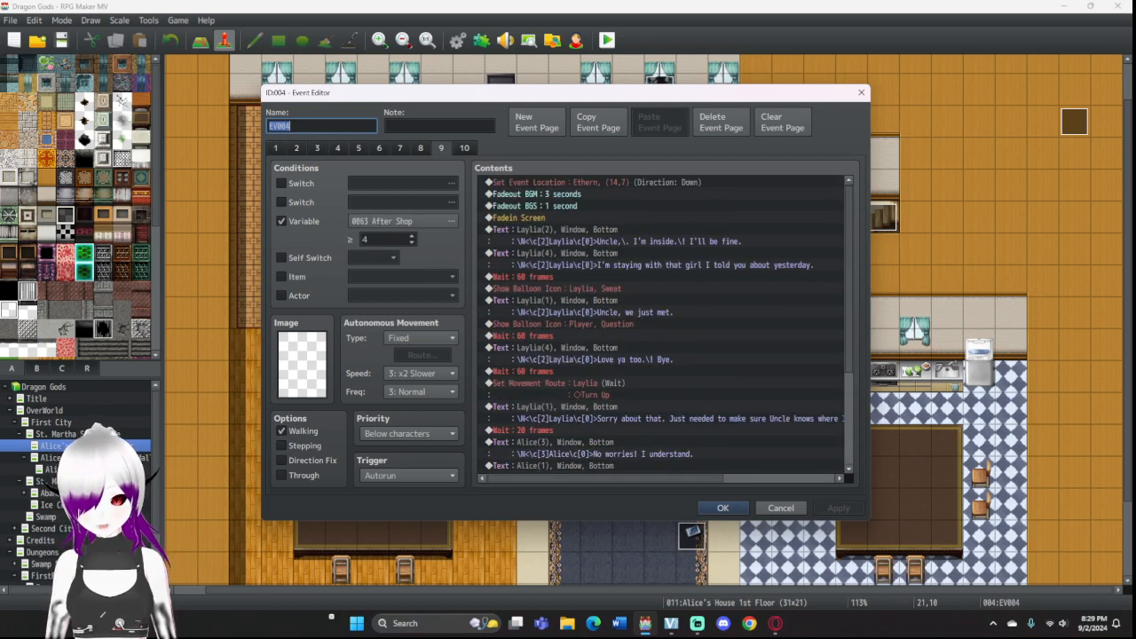
{"action": "scroll", "coordinate": [661, 324], "scroll_direction": "down", "scroll_amount": 4}
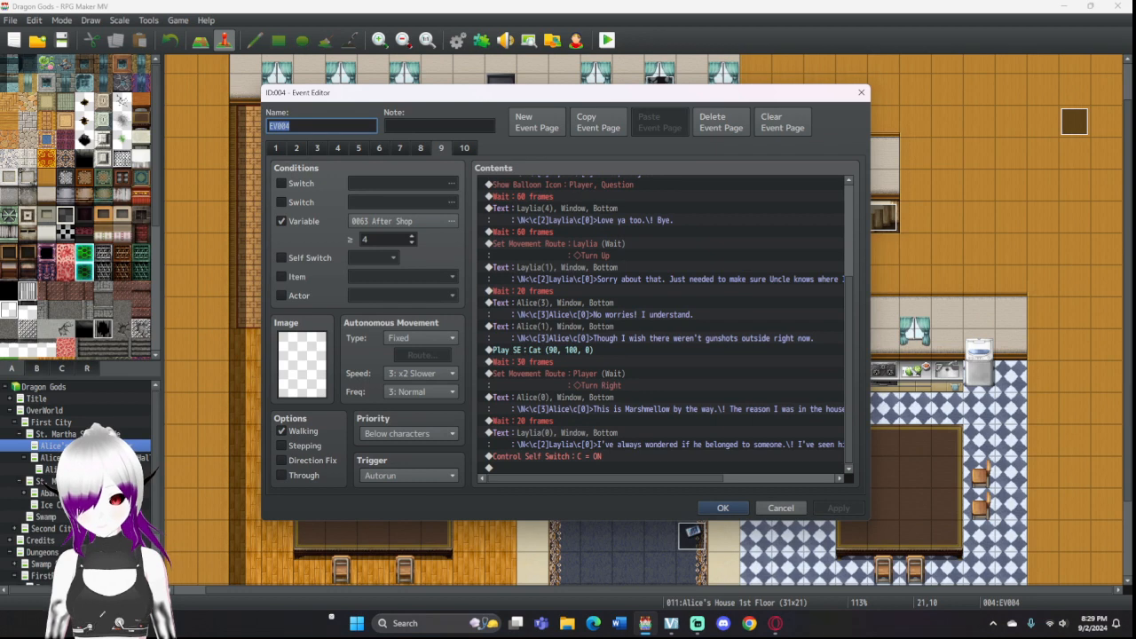
{"action": "left_click", "coordinate": [661, 457]}
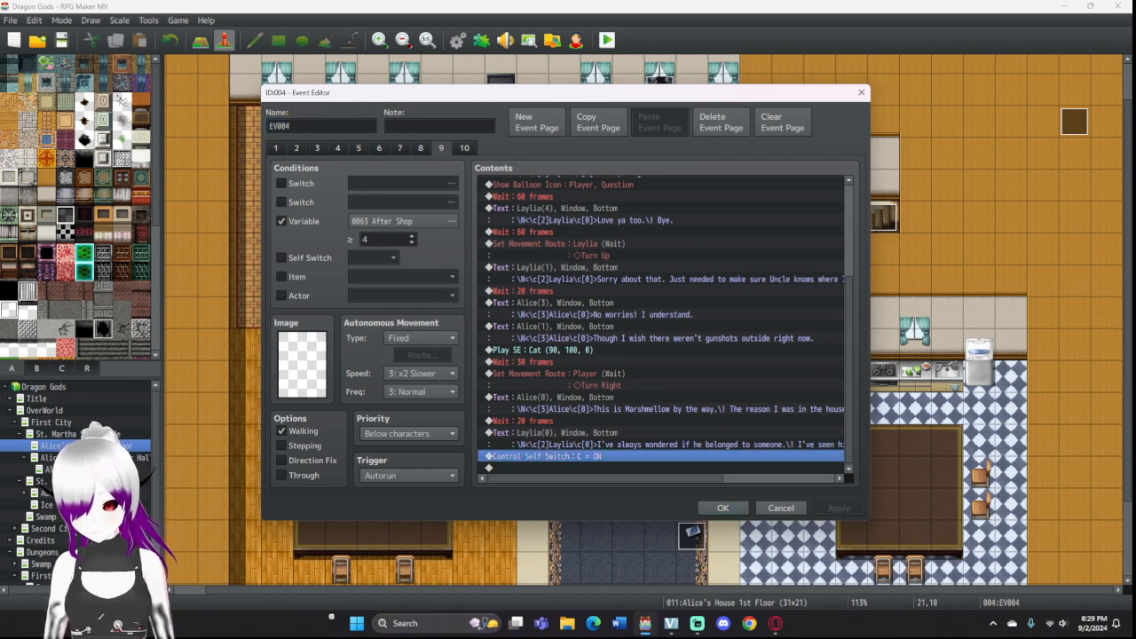
{"action": "left_click_drag", "start_coordinate": [605, 478], "coordinate": [717, 478]}
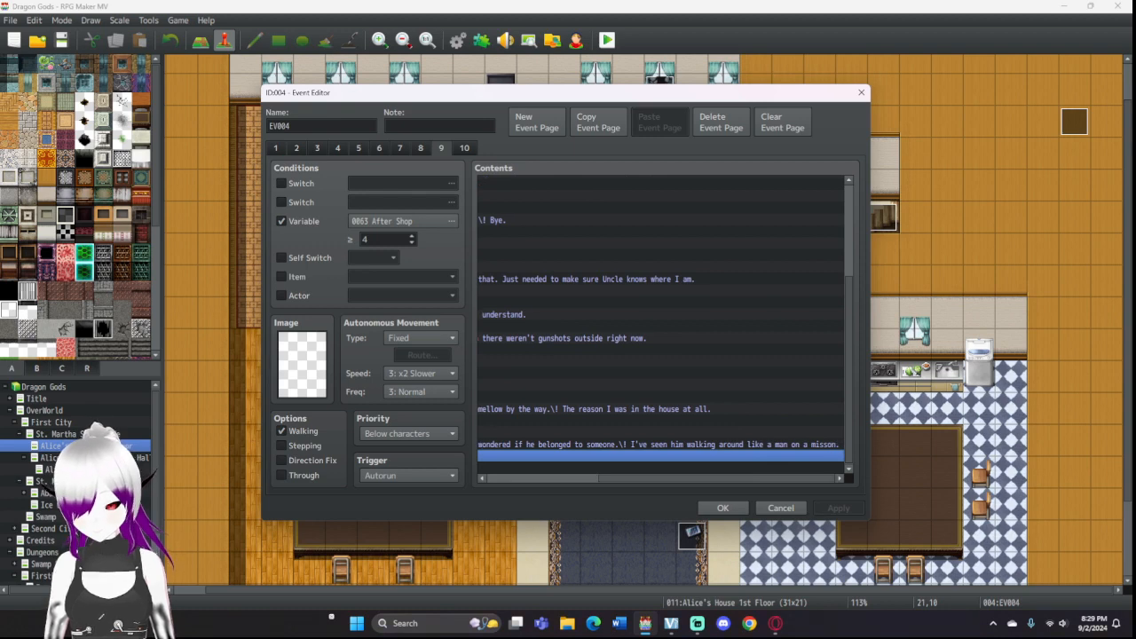
{"action": "left_click_drag", "start_coordinate": [716, 478], "coordinate": [606, 478]}
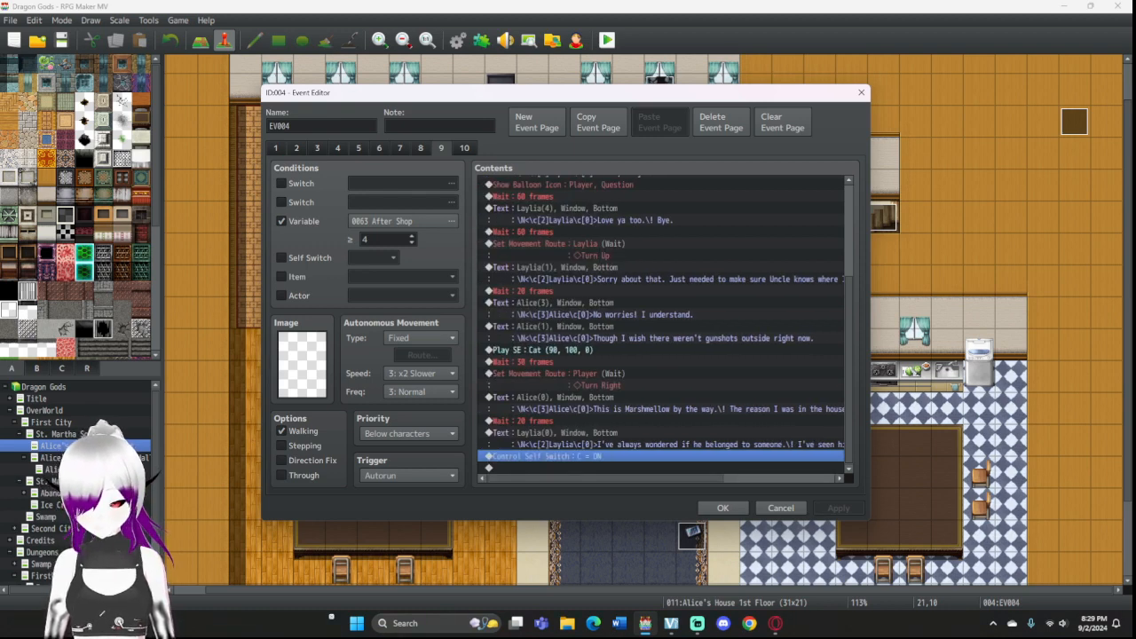
{"action": "left_click", "coordinate": [612, 421]}
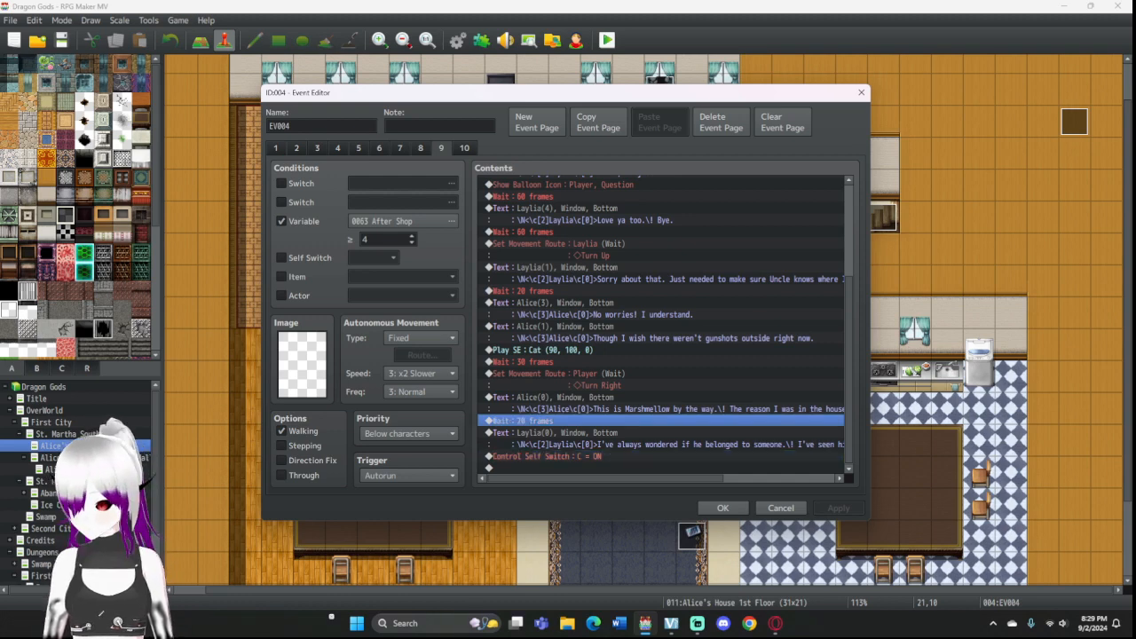
{"action": "left_click", "coordinate": [612, 456]}
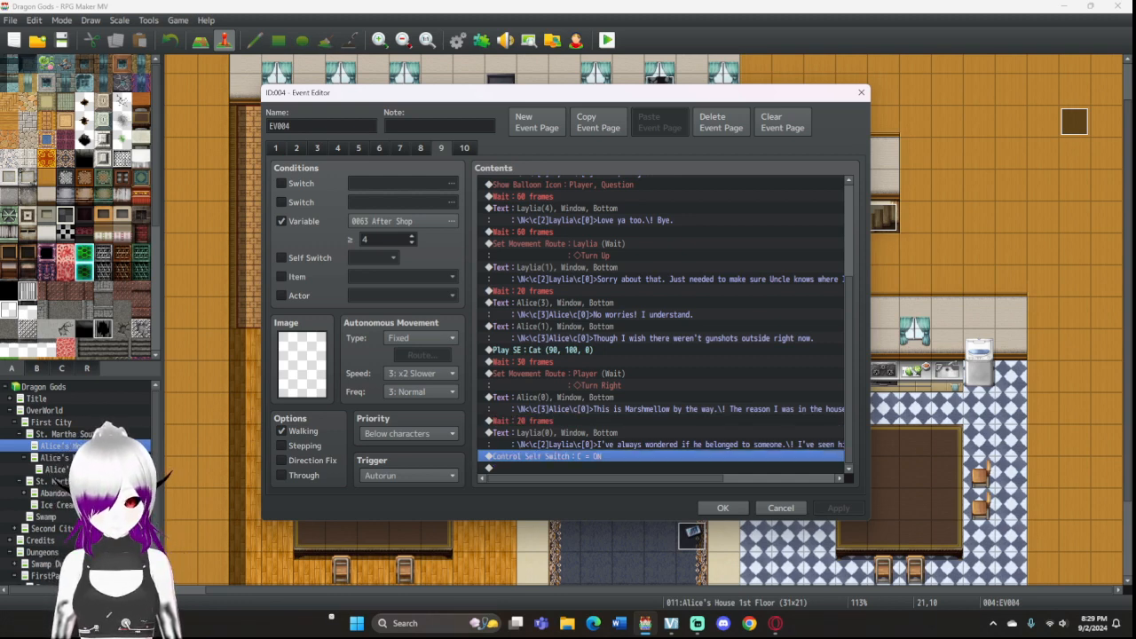
{"action": "key", "text": "ctrl+v"}
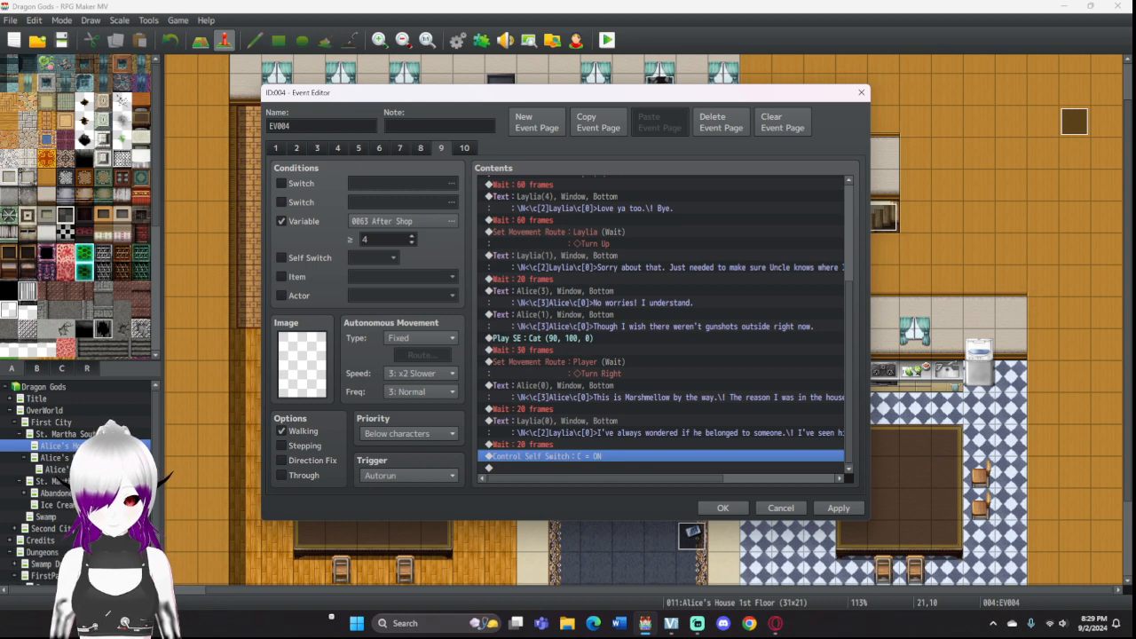
Step: Duplicate Alice's Marshmellow line before Control Self Switch and change its dialogue to "So you do get out a lot...\!", keeping the name tag
{"action": "left_click", "coordinate": [612, 391]}
{"action": "left_click", "coordinate": [613, 456]}
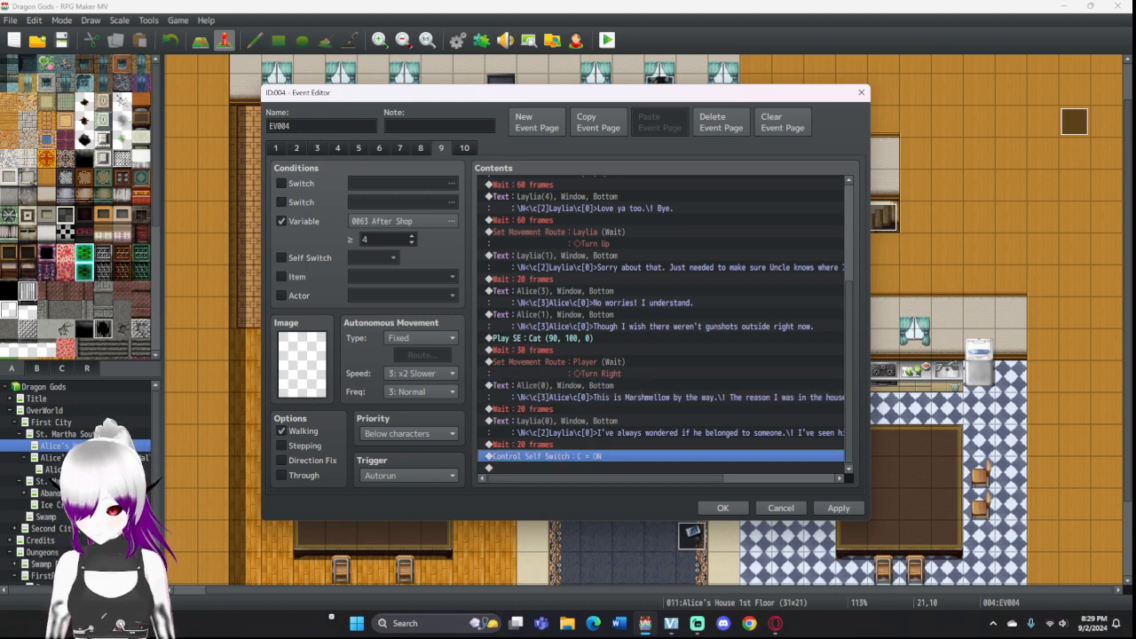
{"action": "key", "text": "ctrl+v"}
{"action": "double_click", "coordinate": [612, 454]}
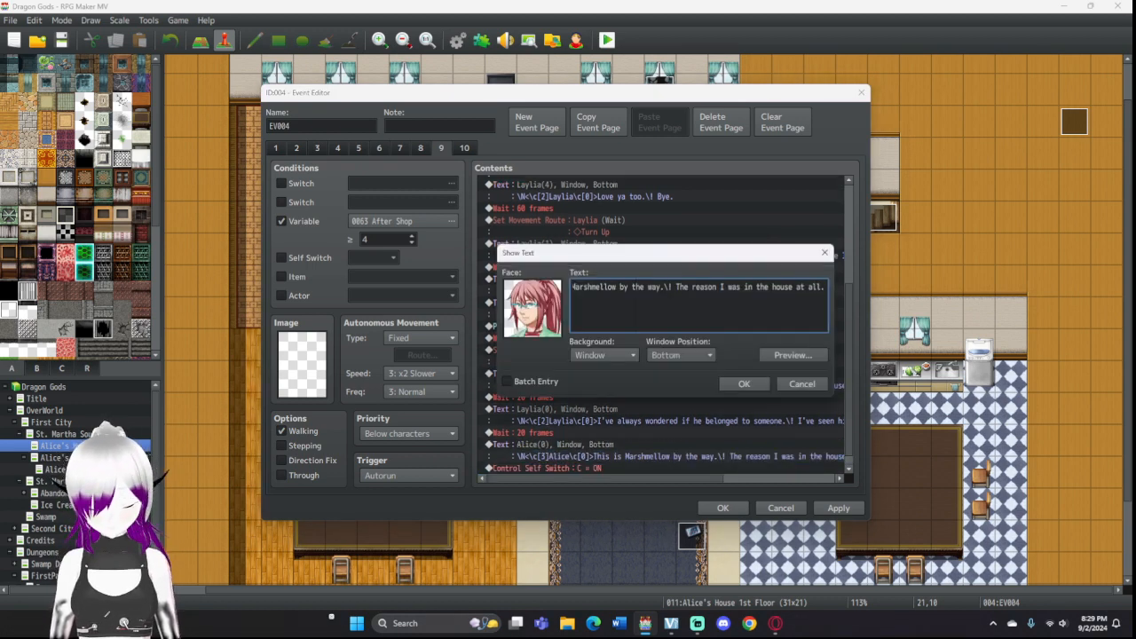
{"action": "left_click_drag", "start_coordinate": [825, 287], "coordinate": [588, 287]}
{"action": "type", "text": "So"}
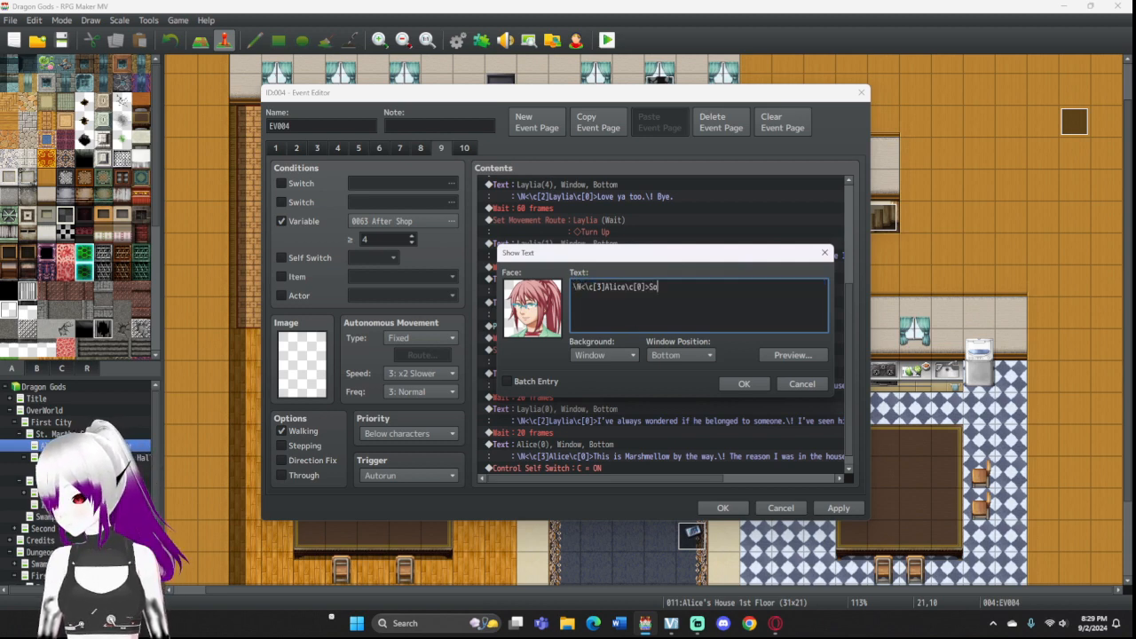
{"action": "type", "text": " you do g"}
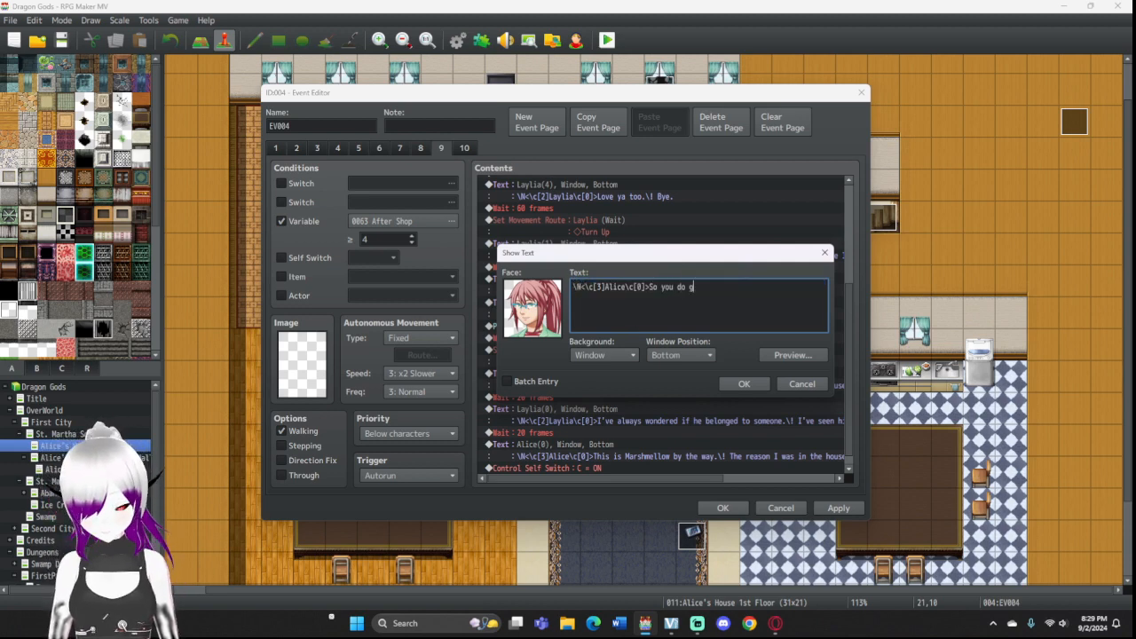
{"action": "type", "text": "et out a lot"}
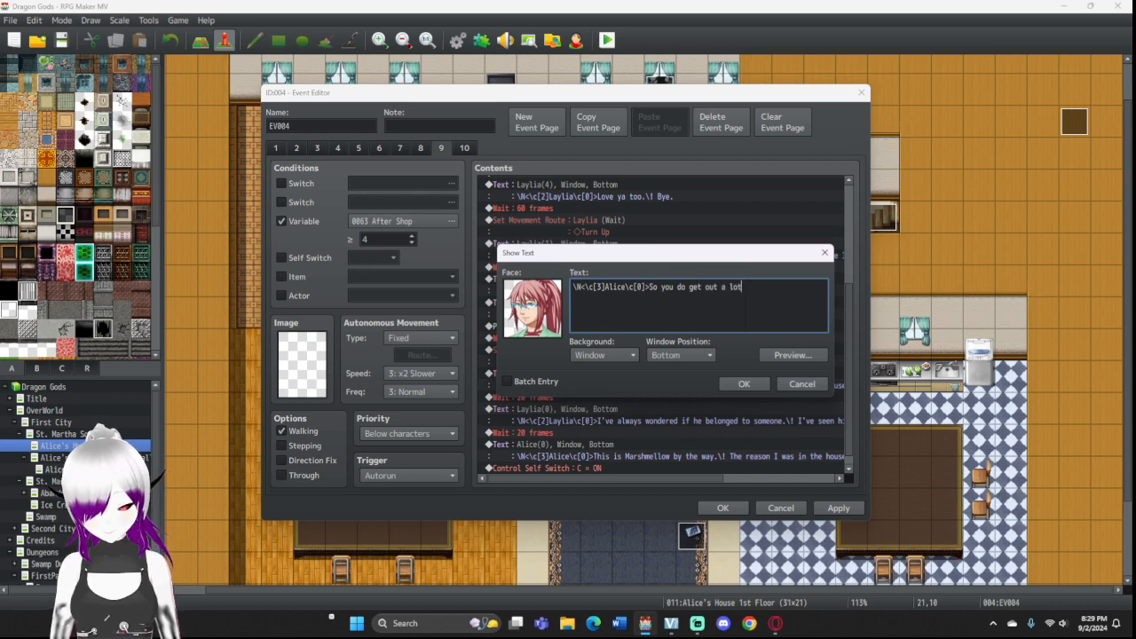
{"action": "type", "text": "..."}
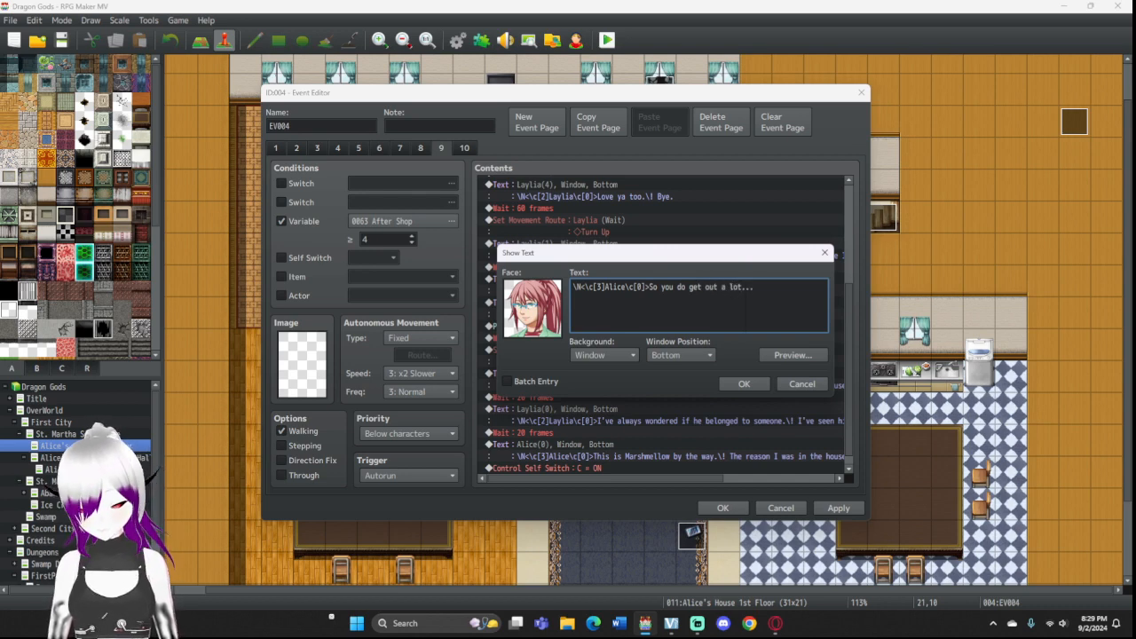
{"action": "type", "text": "\\|"}
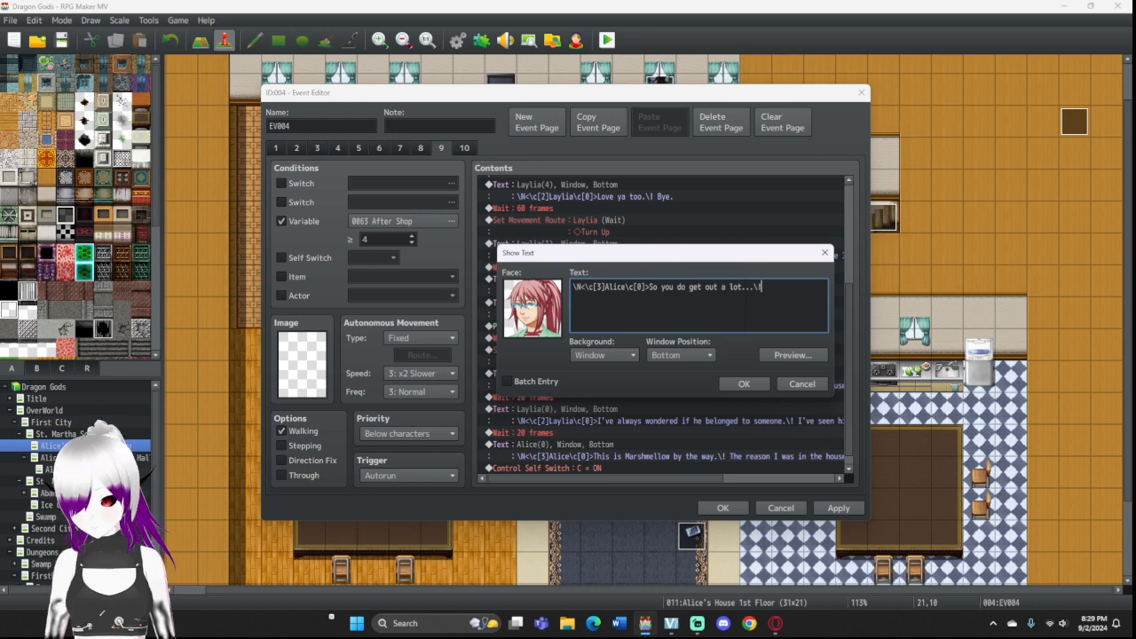
Step: Give the new line the second face of the Alice set and end its dialogue with "They-\^"
{"action": "double_click", "coordinate": [532, 309]}
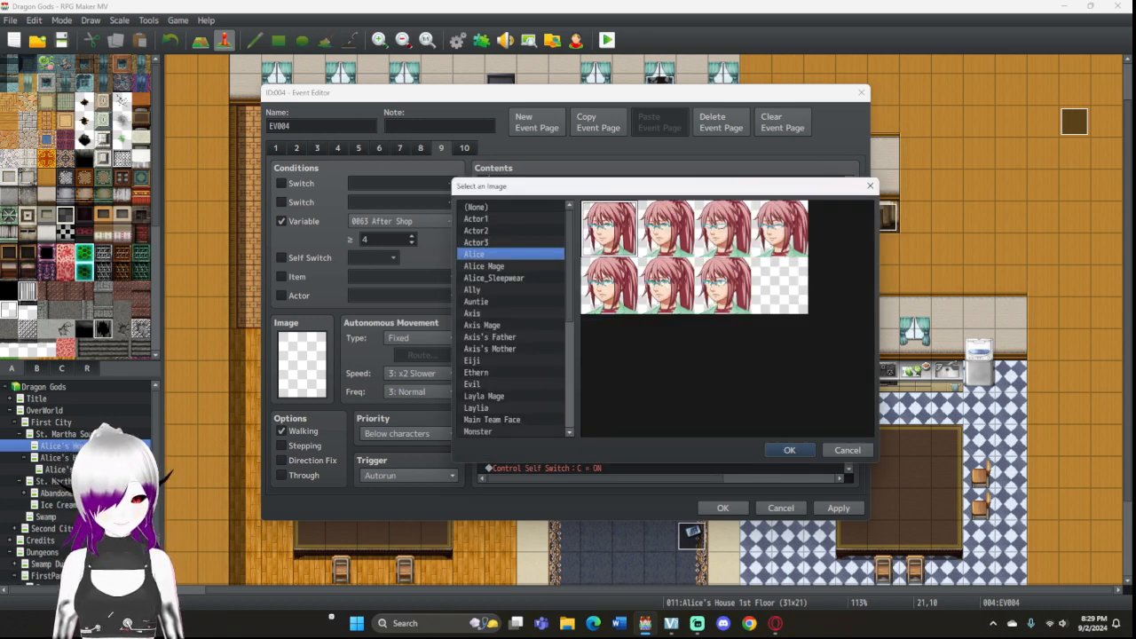
{"action": "left_click", "coordinate": [666, 229]}
{"action": "left_click", "coordinate": [789, 450]}
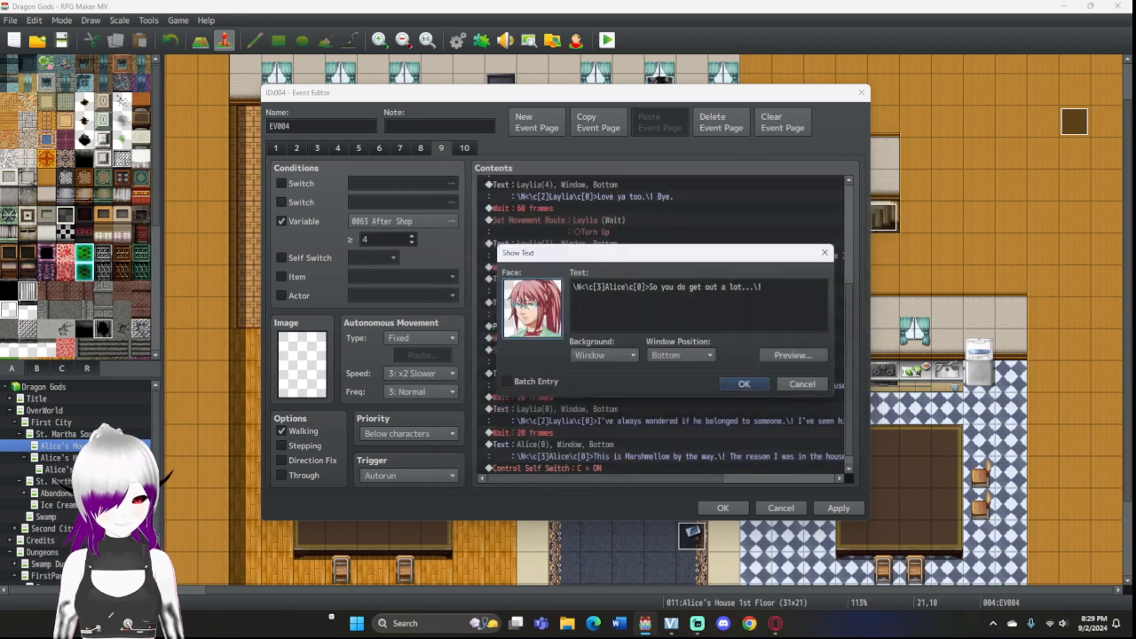
{"action": "left_click", "coordinate": [764, 287]}
{"action": "type", "text": "They-"}
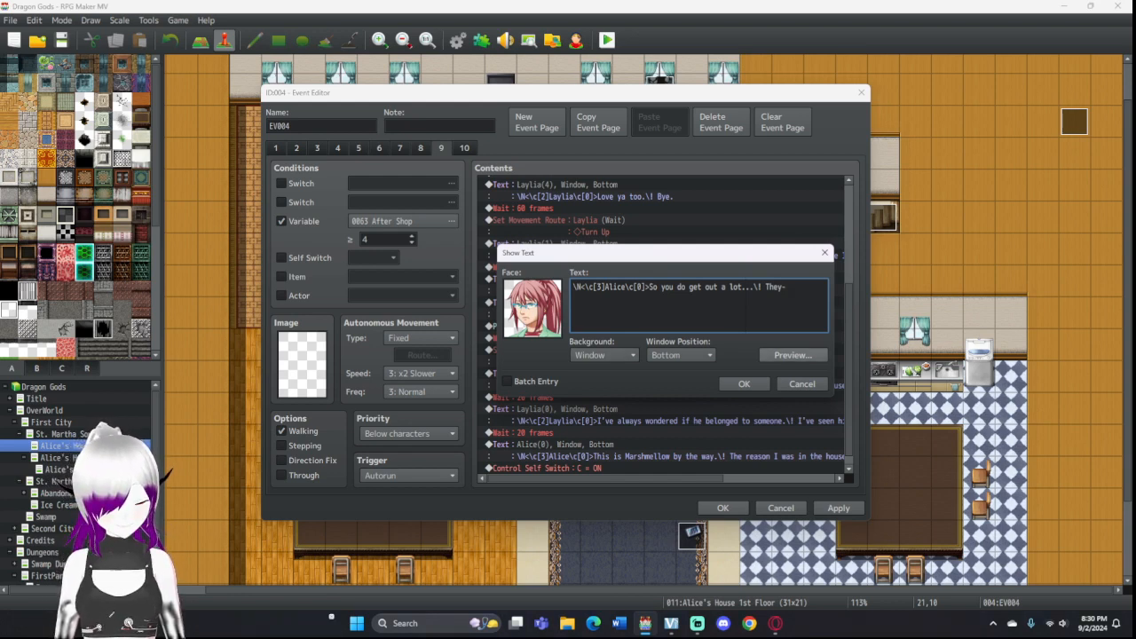
{"action": "type", "text": "\\\\"}
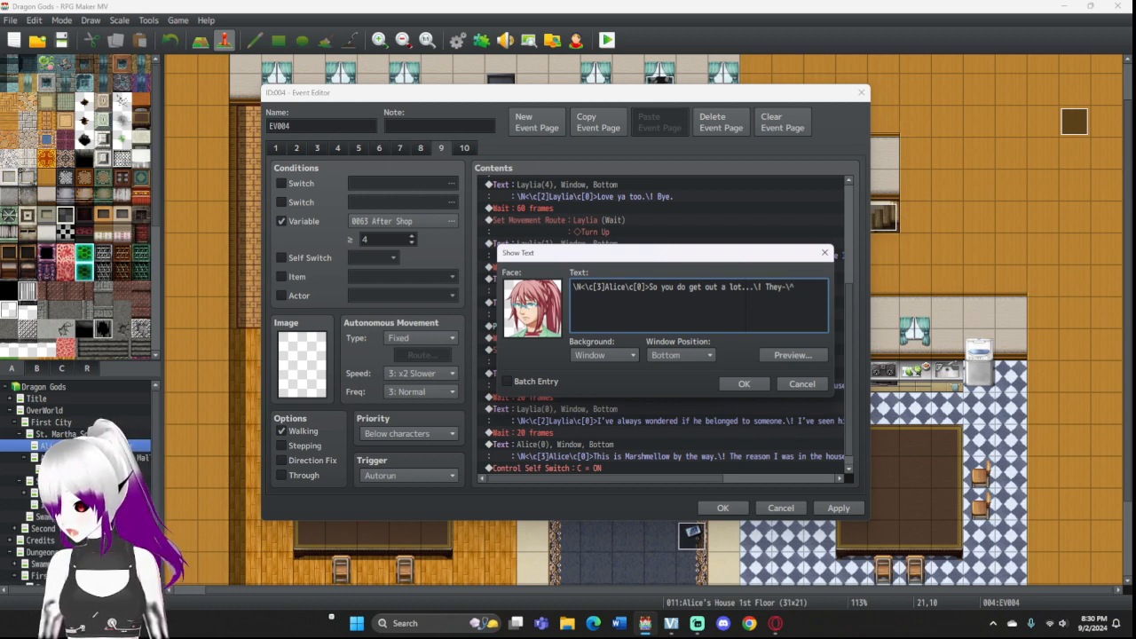
{"action": "left_click", "coordinate": [743, 384]}
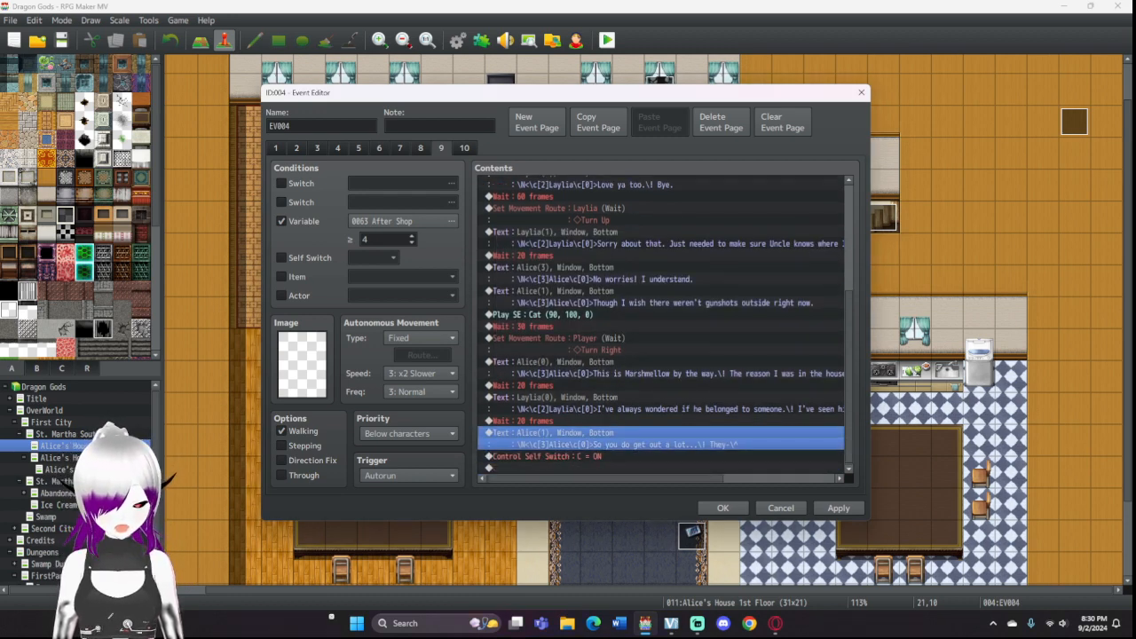
Step: Insert a Play SE command with the Crash sound at 50% volume before Control Self Switch, previewing the sound first
{"action": "double_click", "coordinate": [612, 456]}
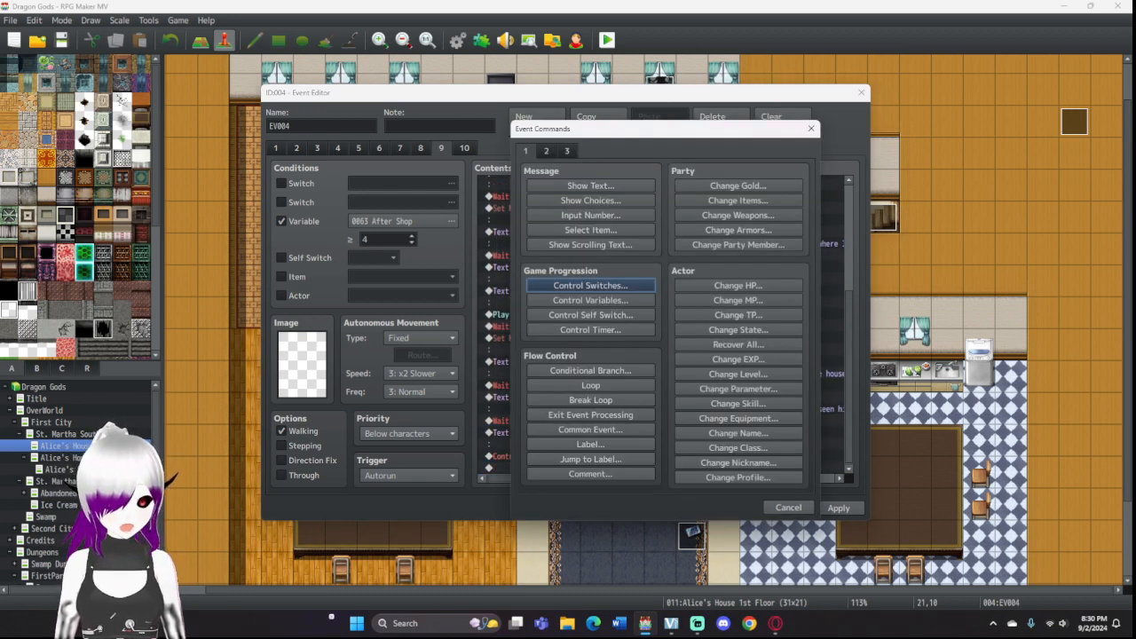
{"action": "left_click", "coordinate": [546, 151]}
{"action": "left_click", "coordinate": [738, 444]}
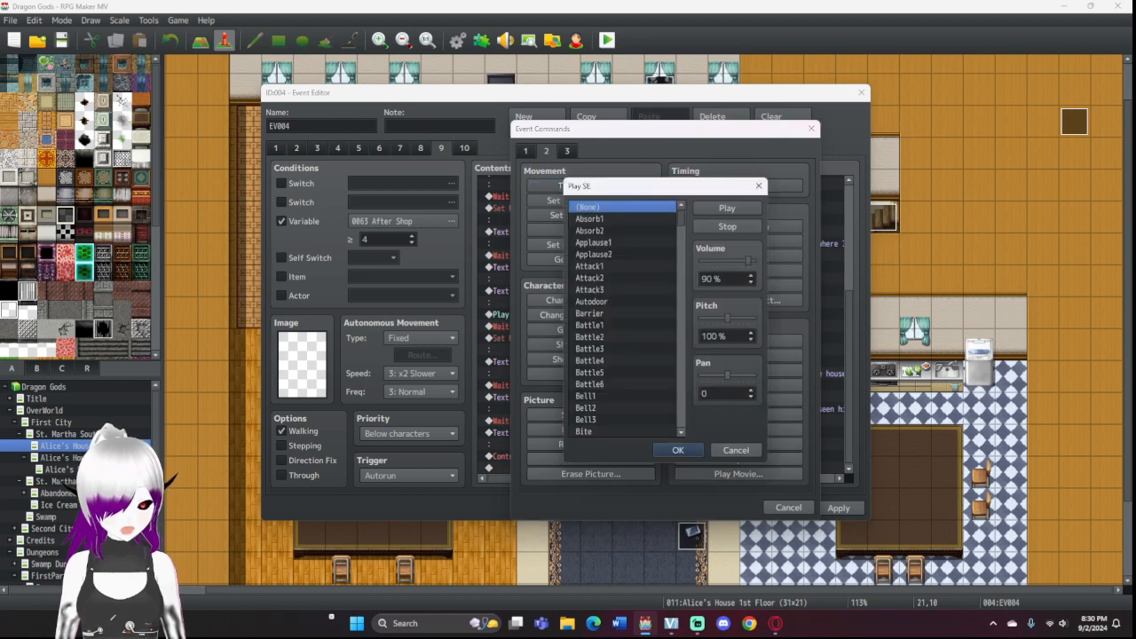
{"action": "scroll", "coordinate": [626, 317], "scroll_direction": "down", "scroll_amount": 20}
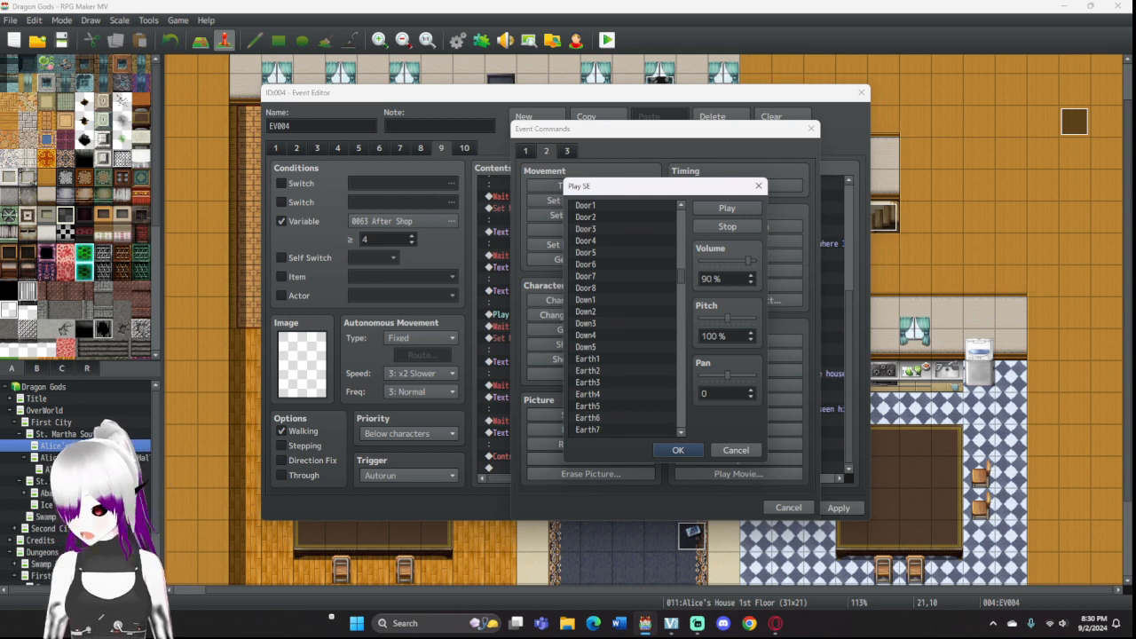
{"action": "key", "text": "g"}
{"action": "scroll", "coordinate": [625, 317], "scroll_direction": "down", "scroll_amount": 4}
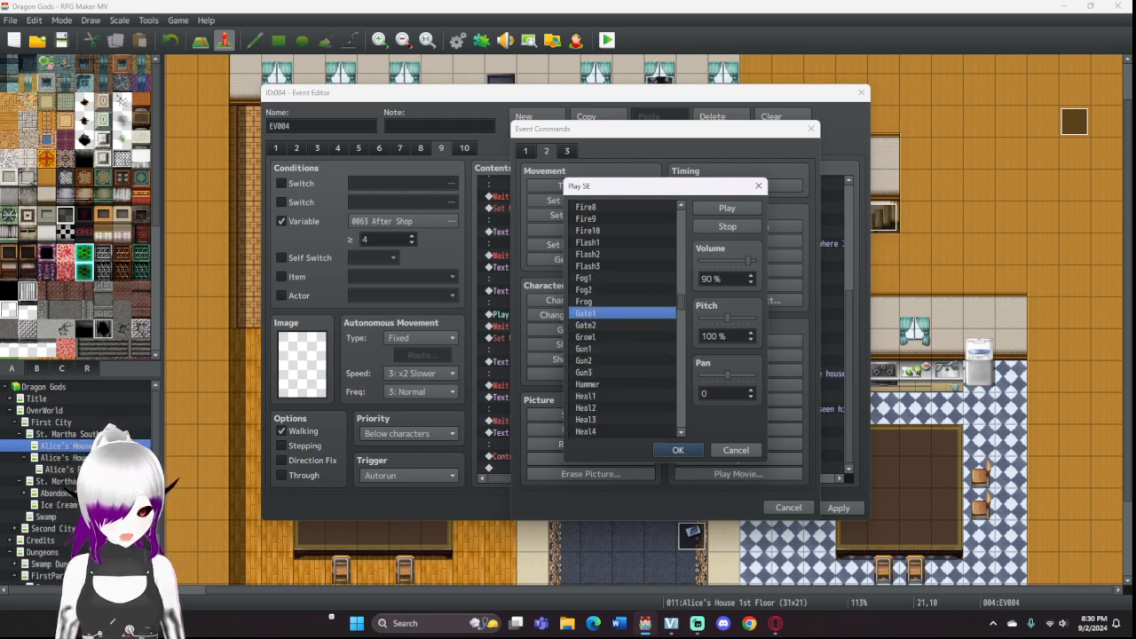
{"action": "scroll", "coordinate": [621, 320], "scroll_direction": "down", "scroll_amount": 3}
{"action": "scroll", "coordinate": [621, 319], "scroll_direction": "up", "scroll_amount": 6}
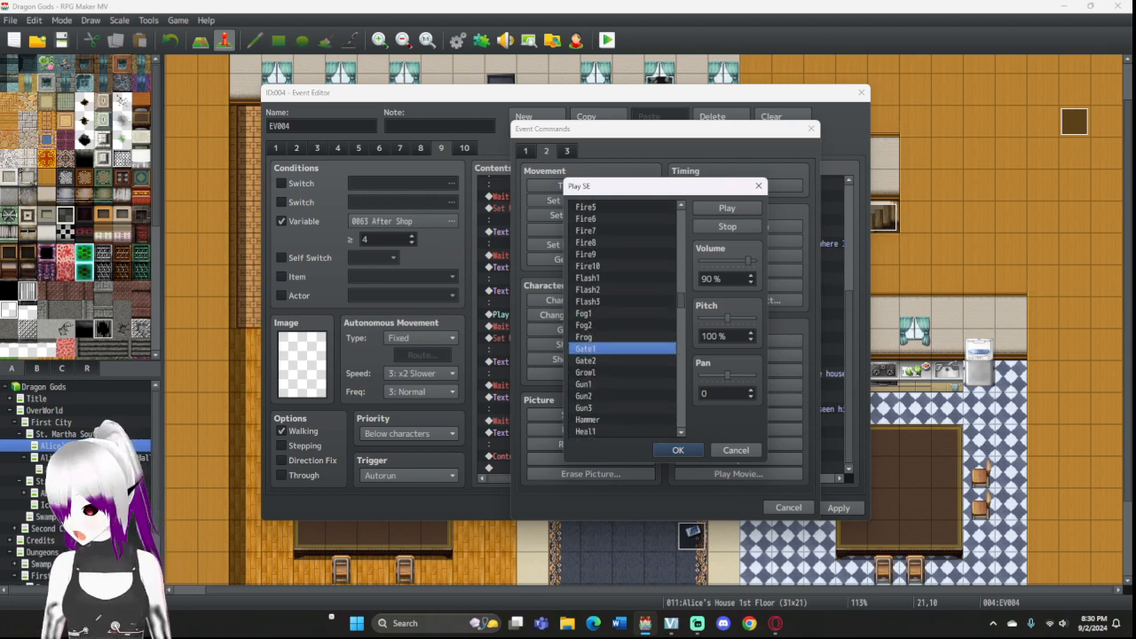
{"action": "key", "text": "c"}
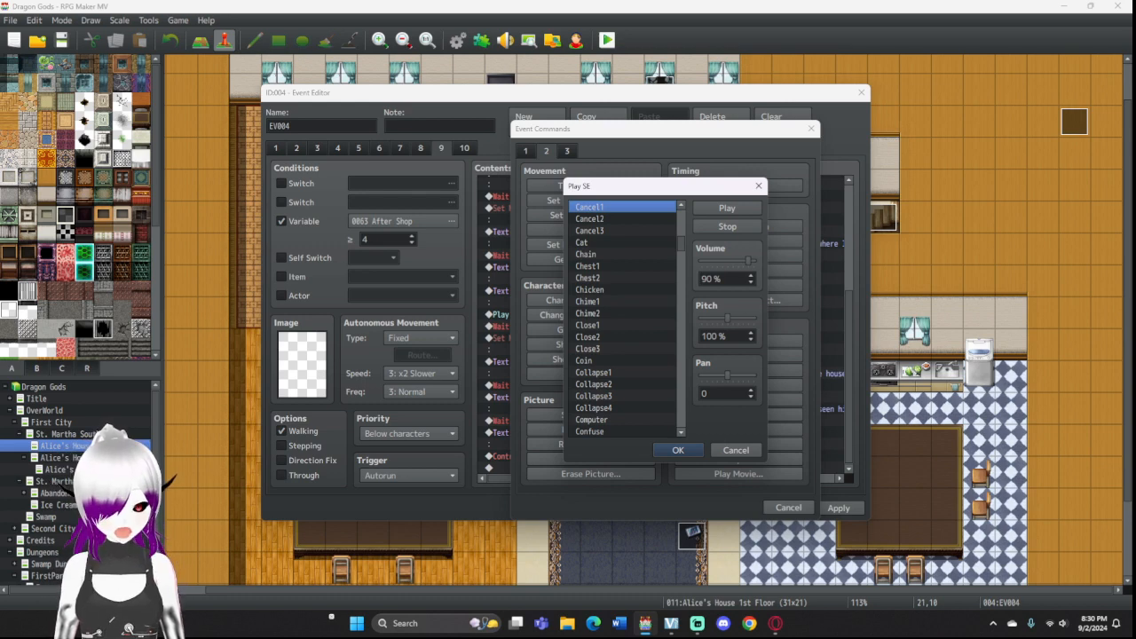
{"action": "scroll", "coordinate": [626, 319], "scroll_direction": "down", "scroll_amount": 2}
{"action": "left_click", "coordinate": [586, 384]}
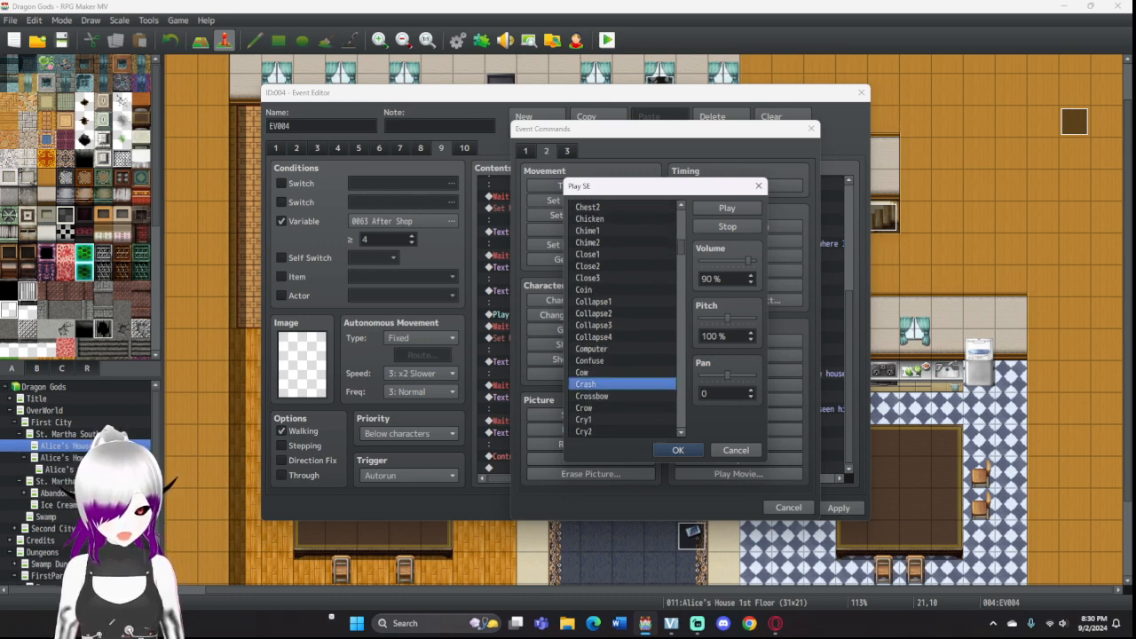
{"action": "left_click", "coordinate": [726, 208]}
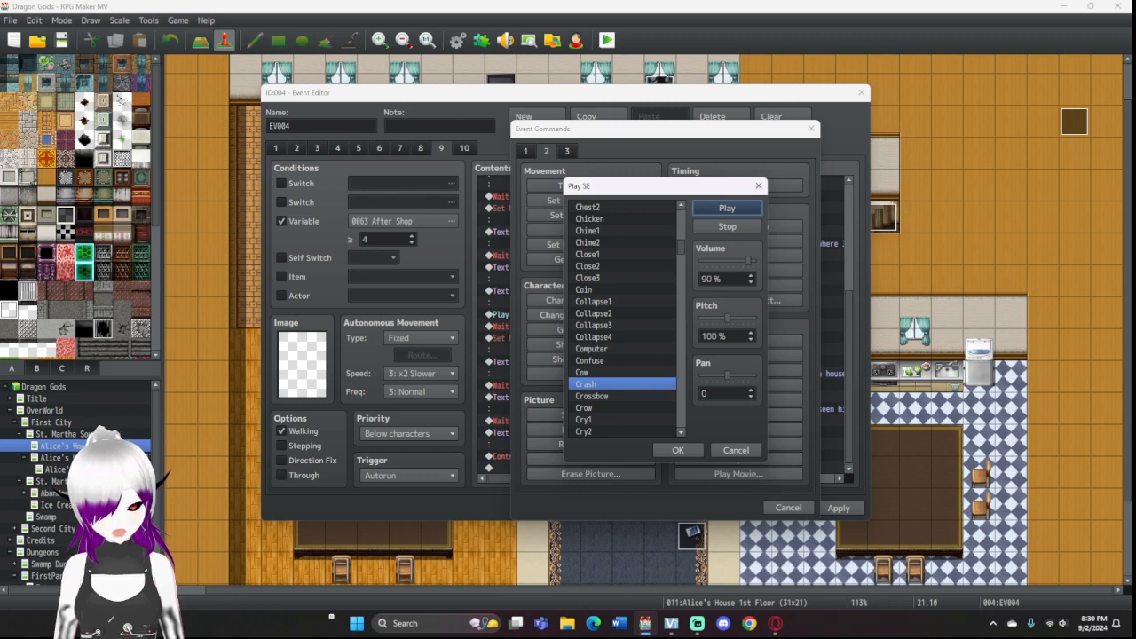
{"action": "left_click_drag", "start_coordinate": [748, 261], "coordinate": [729, 261]}
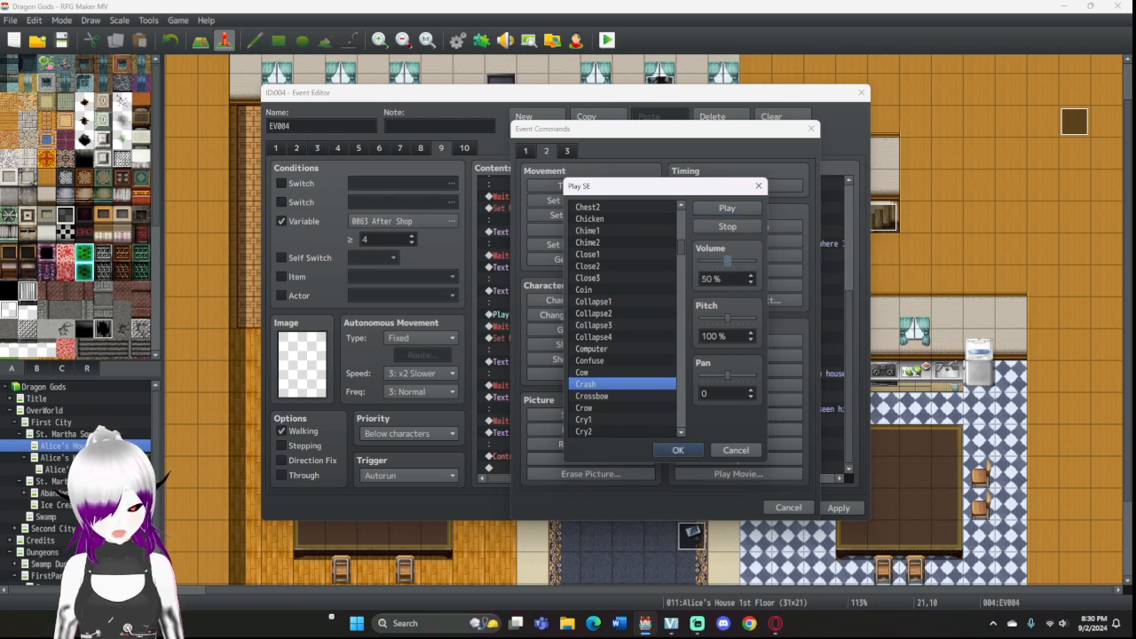
{"action": "left_click", "coordinate": [677, 450]}
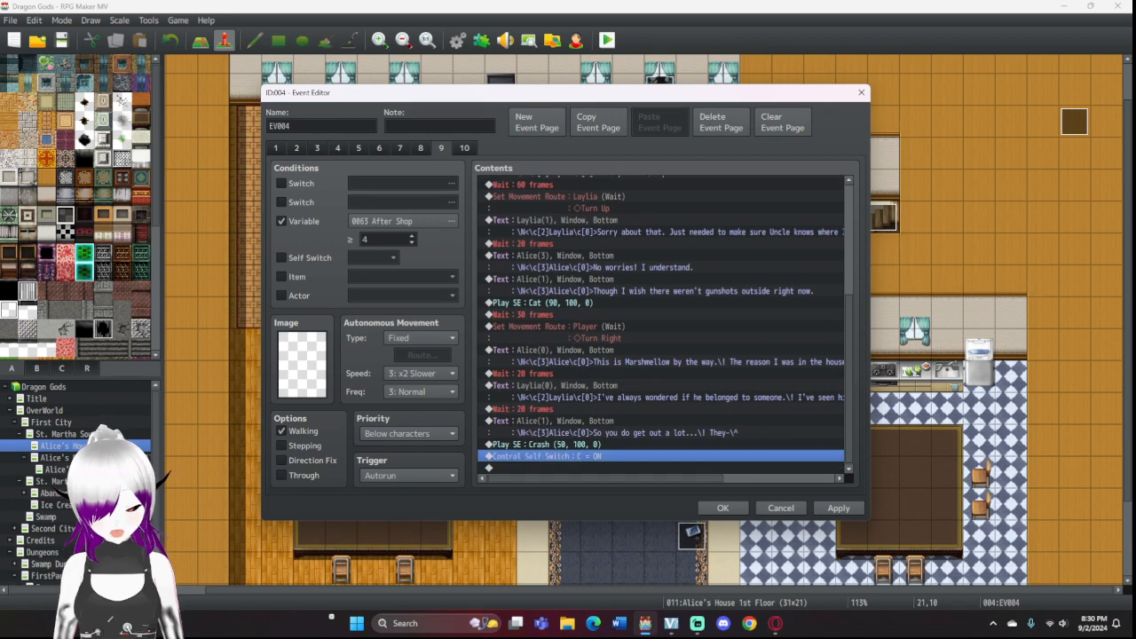
{"action": "double_click", "coordinate": [590, 456]}
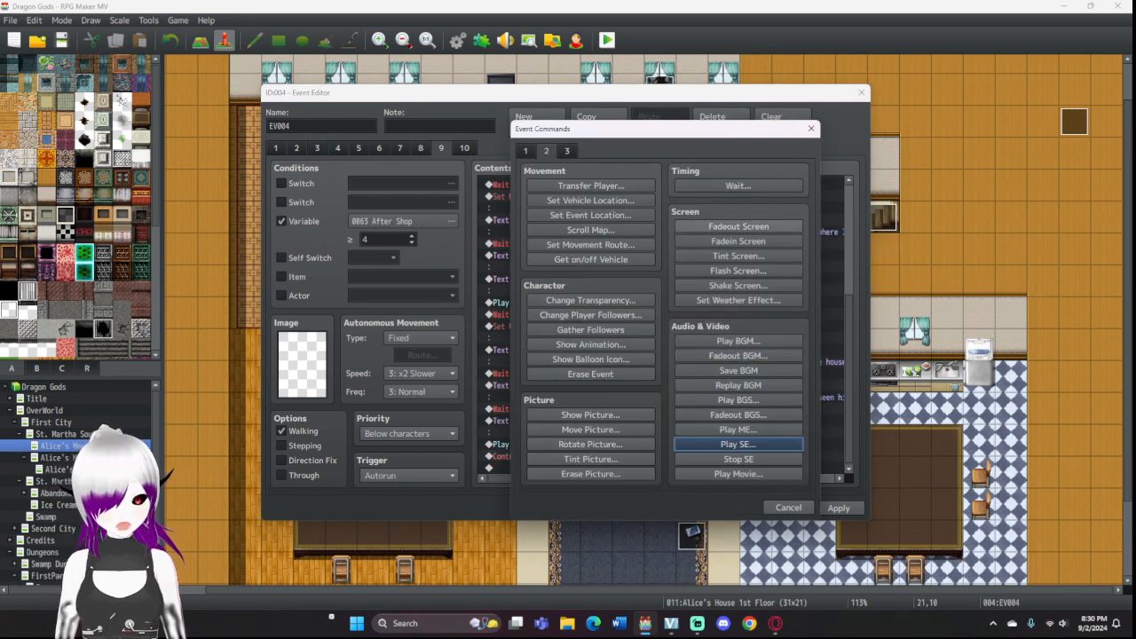
{"action": "left_click", "coordinate": [811, 129]}
{"action": "double_click", "coordinate": [621, 443]}
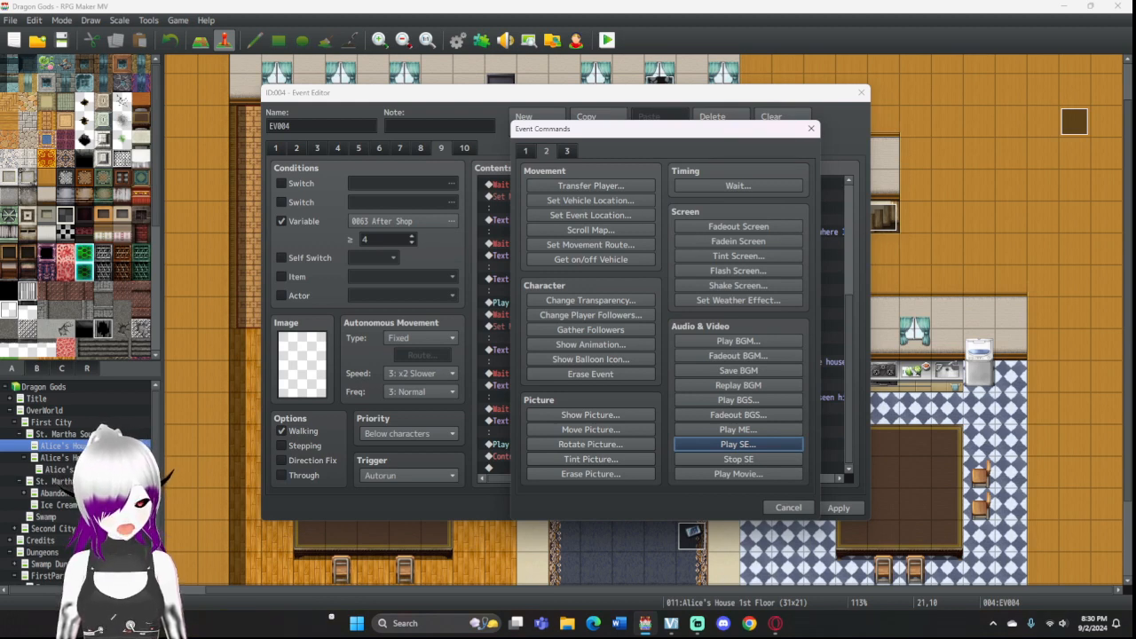
{"action": "left_click", "coordinate": [811, 128]}
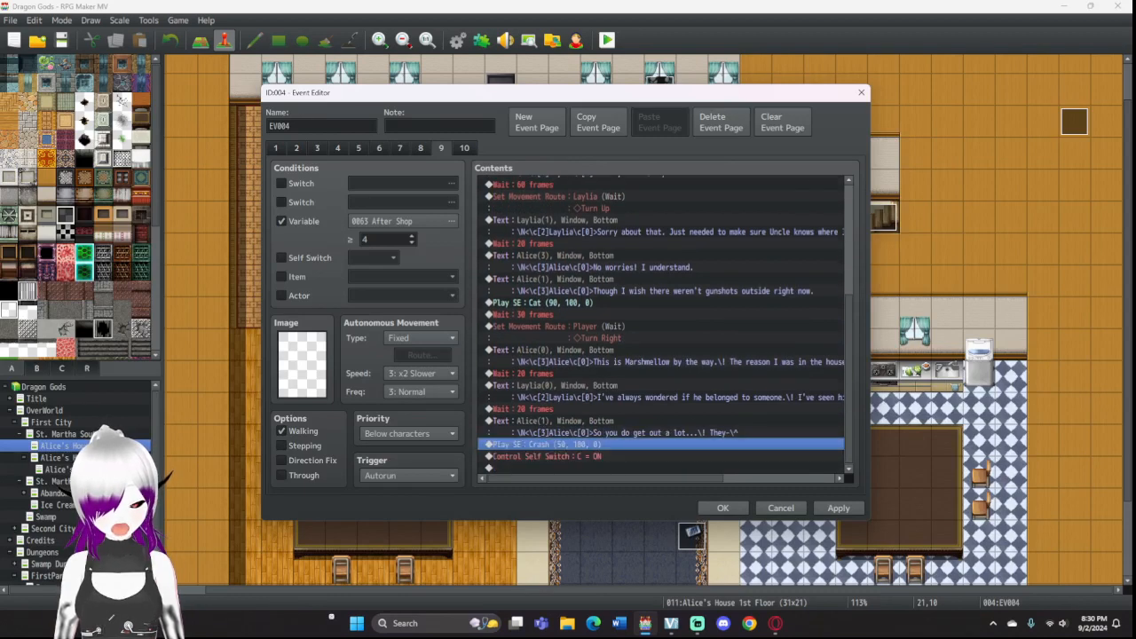
Step: After the last Cat sound on page 9, insert a Set Event Location command placing EV010 at the window tile (16,2), and save the event
{"action": "double_click", "coordinate": [603, 315]}
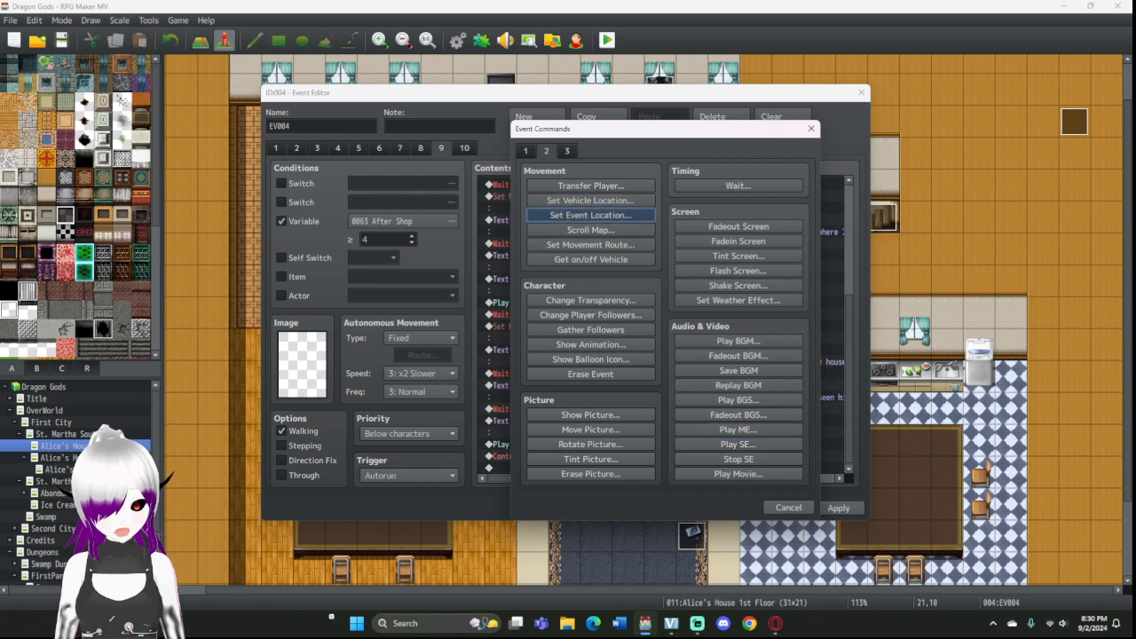
{"action": "left_click", "coordinate": [590, 215]}
{"action": "left_click", "coordinate": [674, 285]}
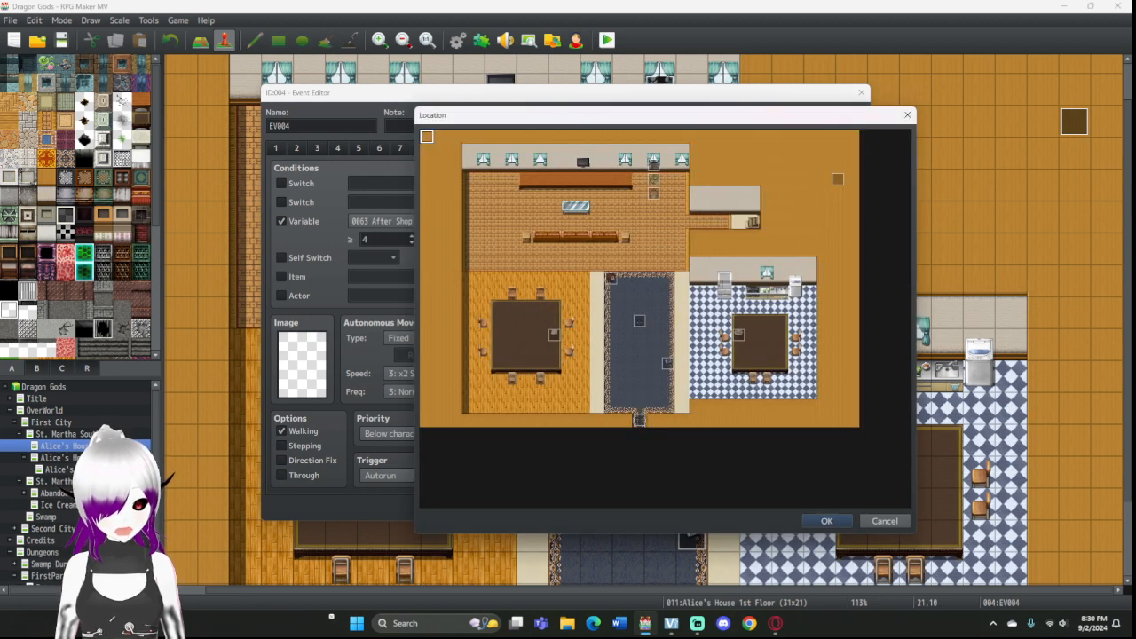
{"action": "left_click", "coordinate": [653, 165]}
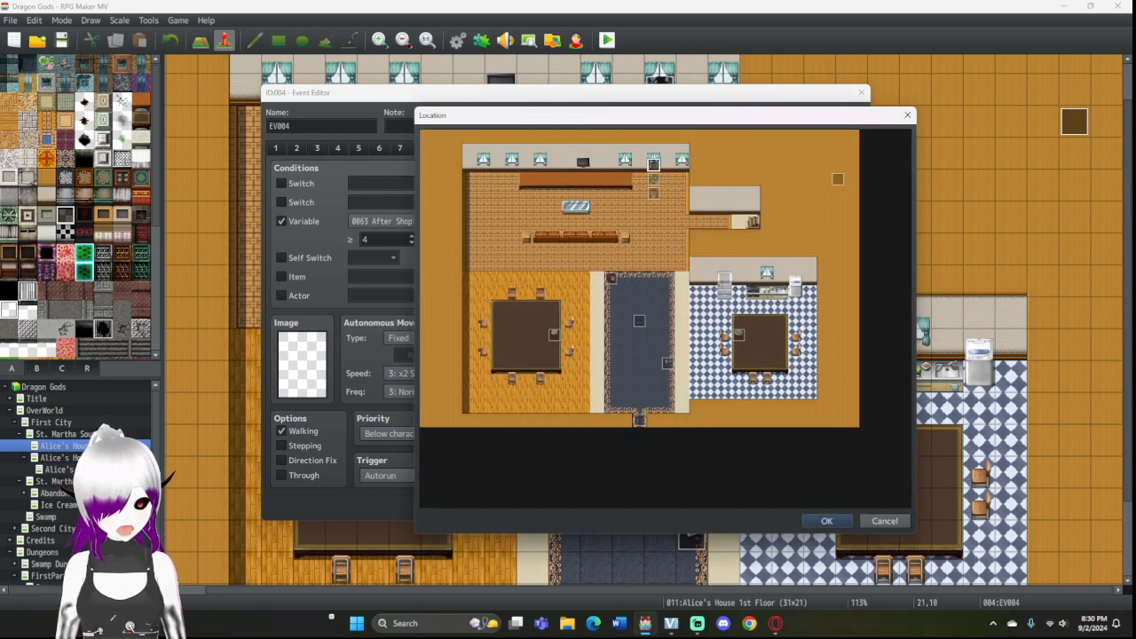
{"action": "left_click", "coordinate": [826, 521]}
{"action": "left_click", "coordinate": [633, 235]}
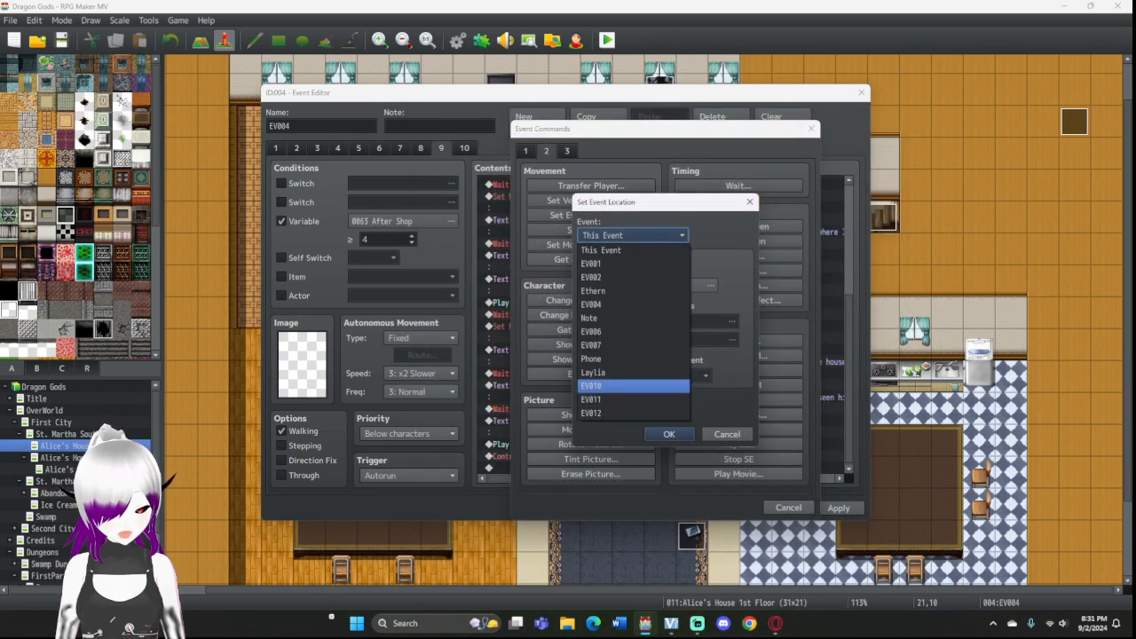
{"action": "left_click", "coordinate": [633, 386]}
{"action": "left_click", "coordinate": [668, 434]}
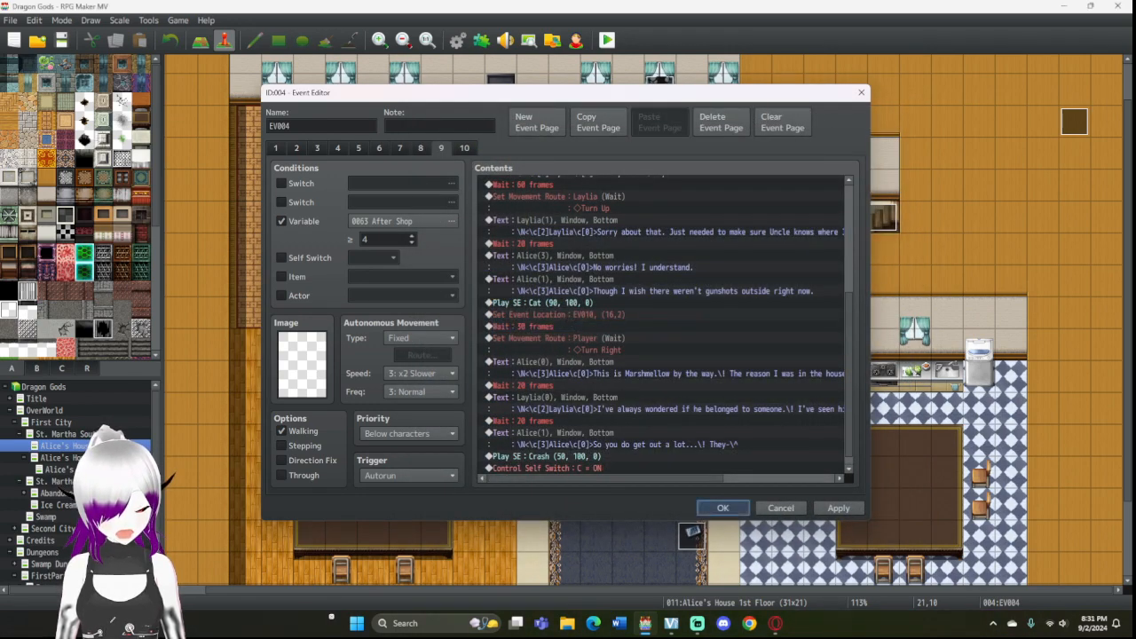
{"action": "left_click", "coordinate": [723, 508]}
Step: Rename the zombie event EV010, below the plant near the window, as Zombo
{"action": "left_click", "coordinate": [659, 153]}
{"action": "double_click", "coordinate": [659, 154]}
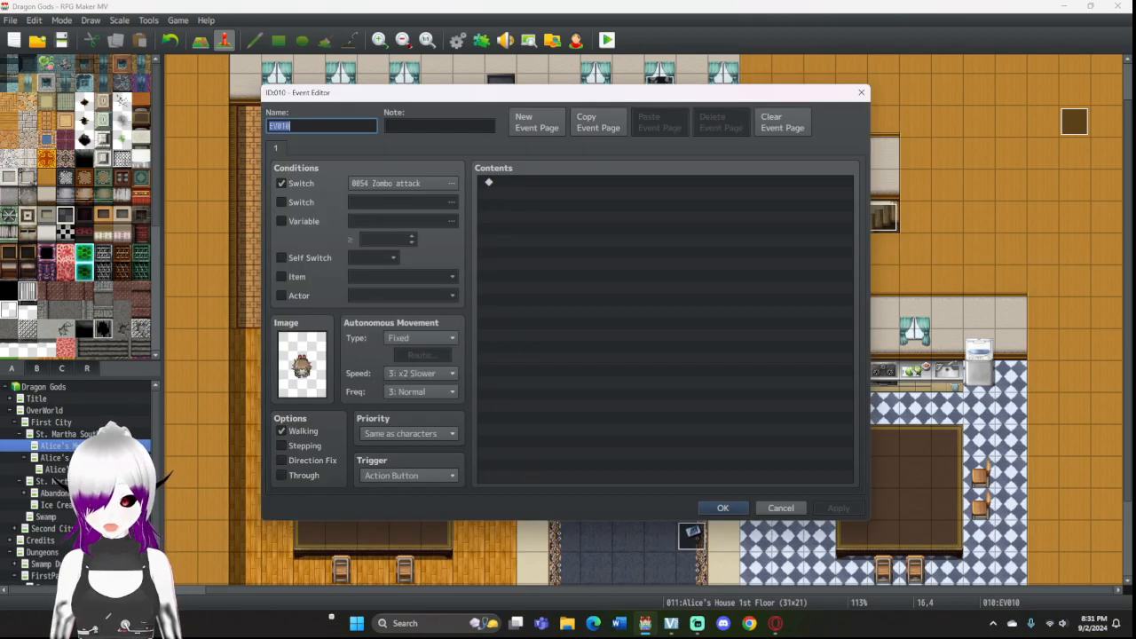
{"action": "type", "text": "Zombo"}
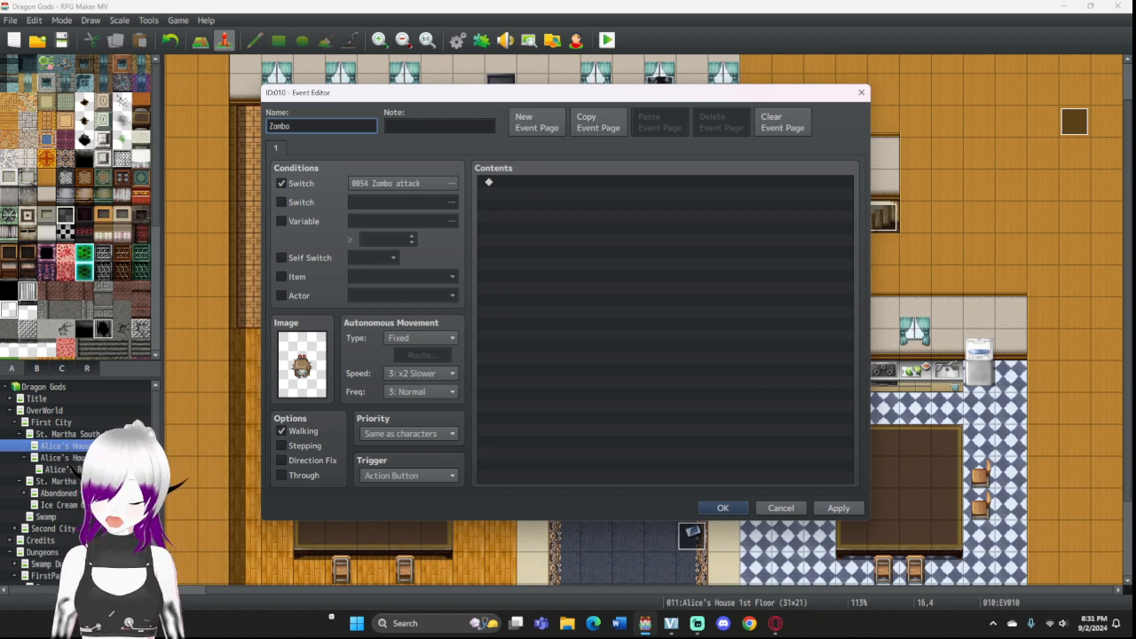
{"action": "left_click", "coordinate": [723, 507]}
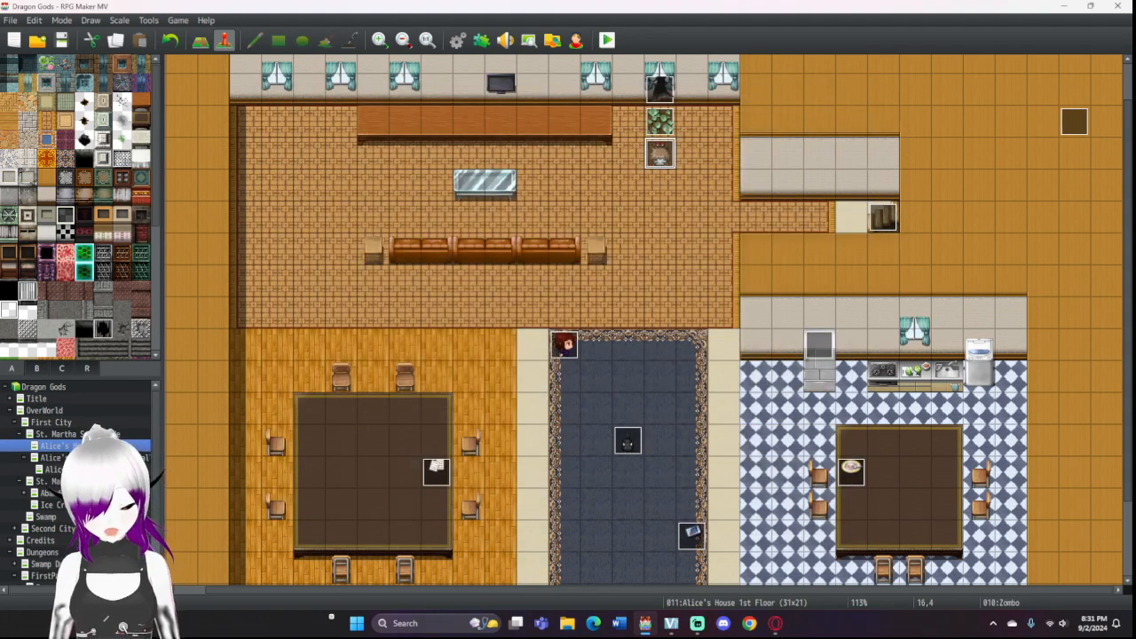
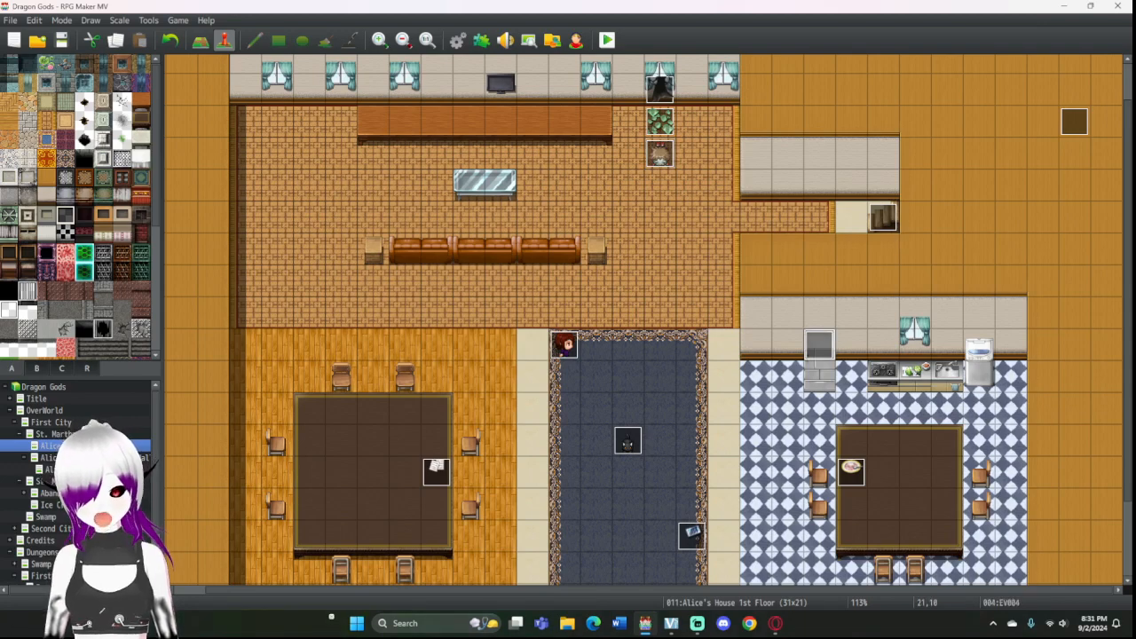
Step: On page 9 of EV004, insert a Control Switches command before the Crash sound that turns switch 0054 Zombo attack ON
{"action": "double_click", "coordinate": [818, 345]}
{"action": "left_click", "coordinate": [441, 149]}
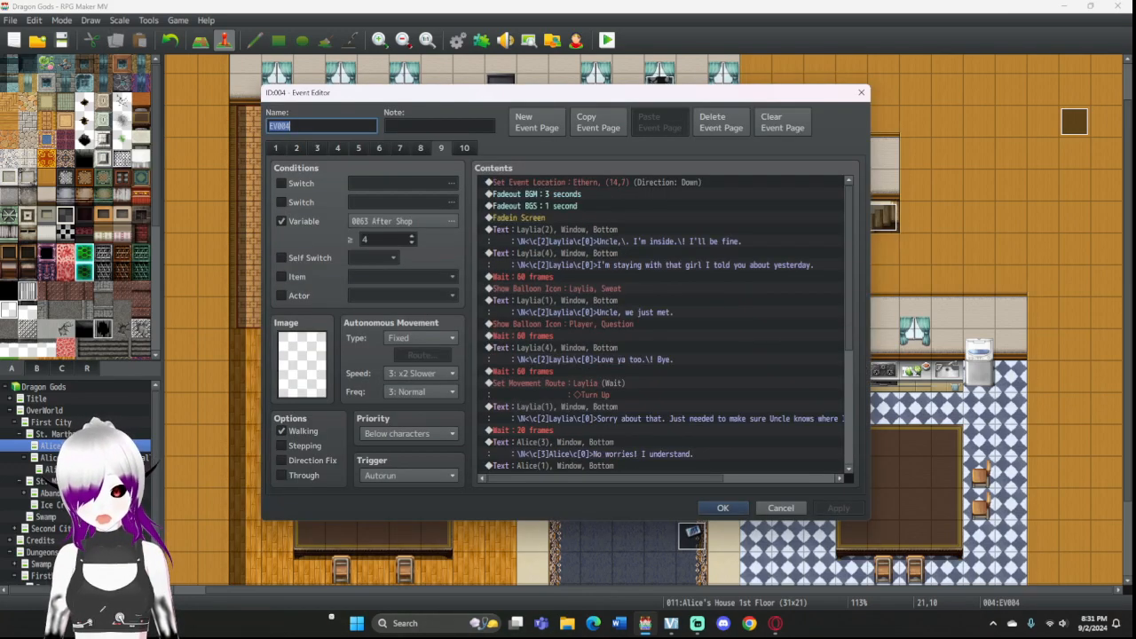
{"action": "scroll", "coordinate": [661, 324], "scroll_direction": "down", "scroll_amount": 6}
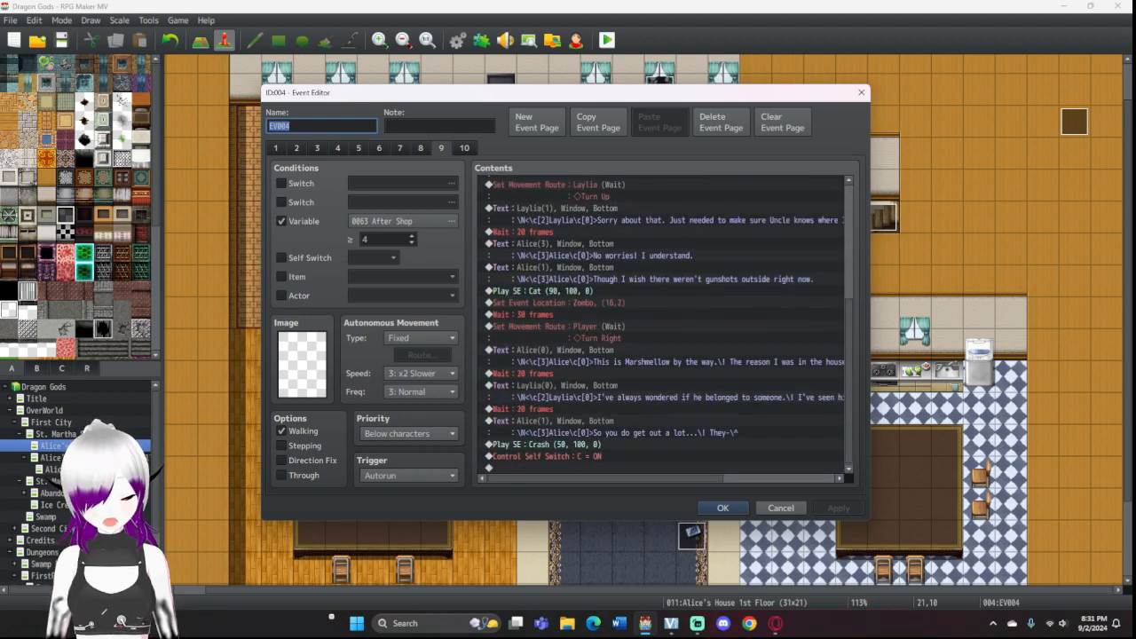
{"action": "left_click", "coordinate": [532, 467]}
{"action": "double_click", "coordinate": [533, 456]}
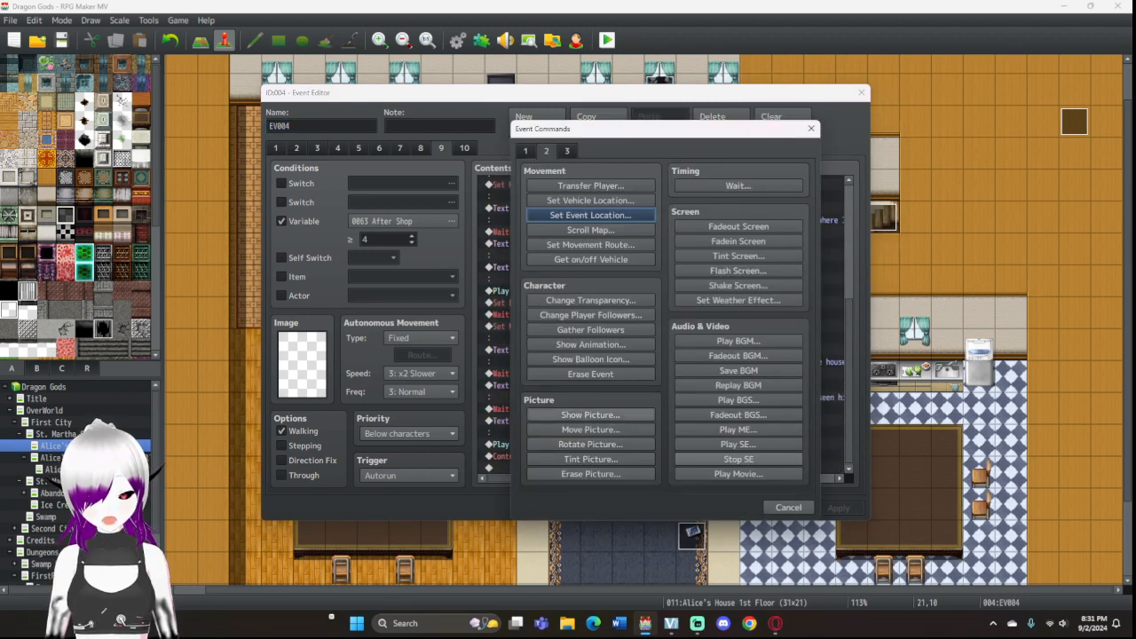
{"action": "left_click", "coordinate": [525, 151]}
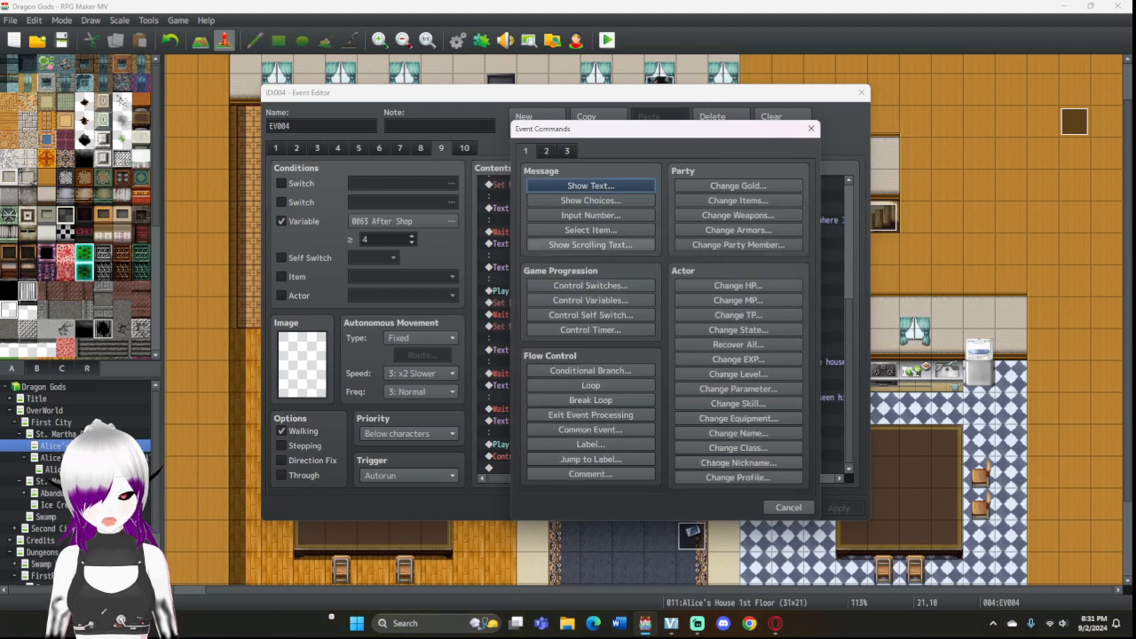
{"action": "left_click", "coordinate": [590, 285]}
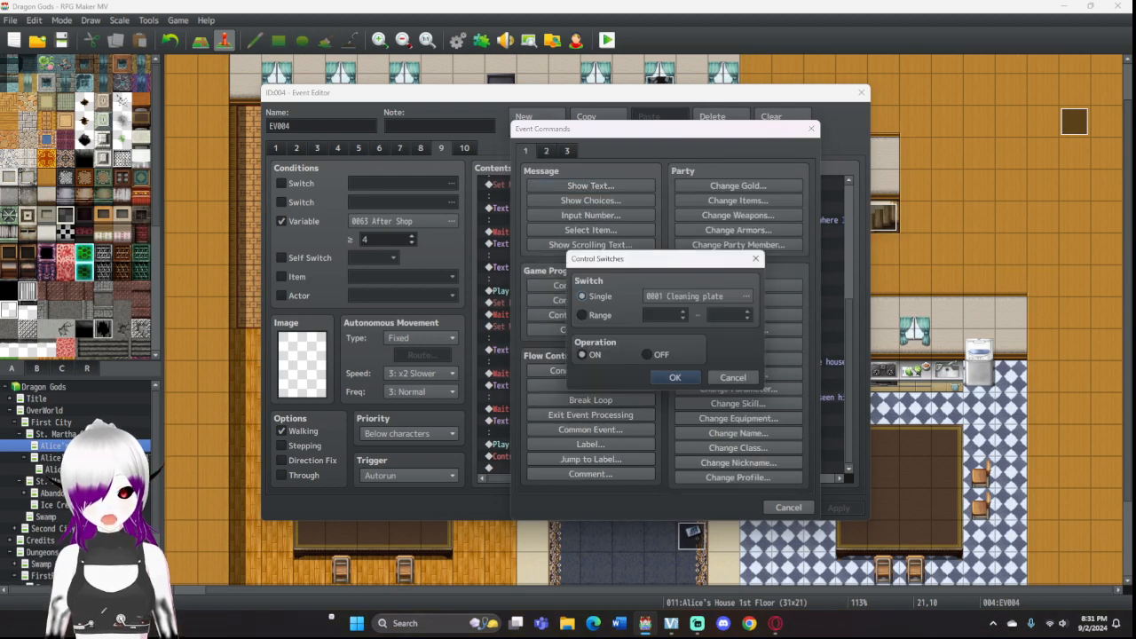
{"action": "left_click", "coordinate": [693, 296]}
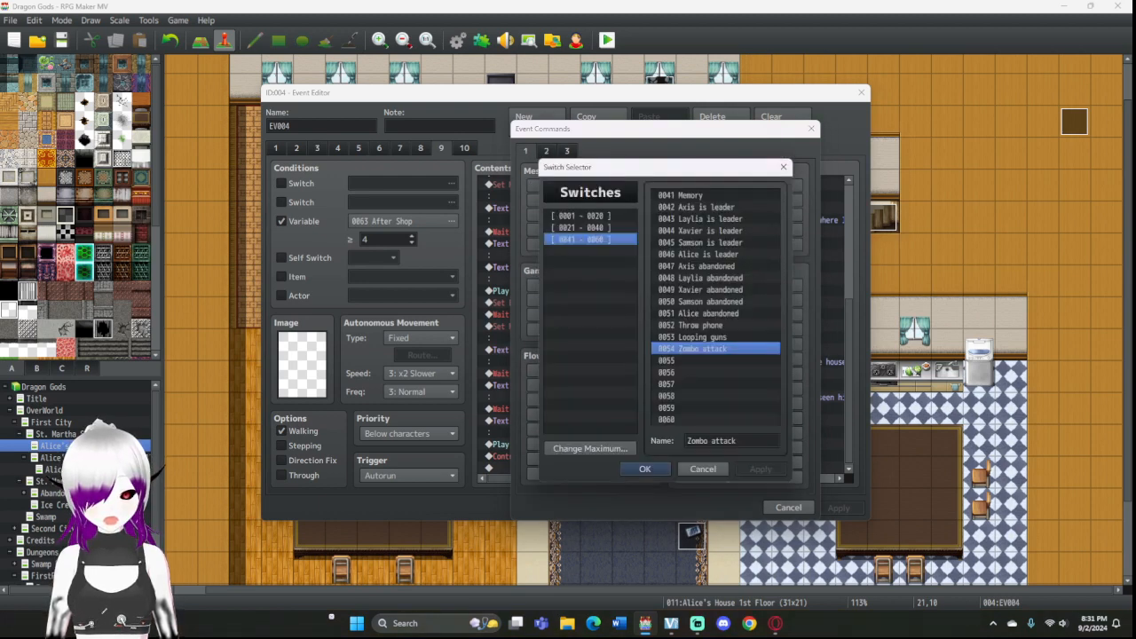
{"action": "left_click", "coordinate": [644, 468]}
{"action": "left_click", "coordinate": [676, 378]}
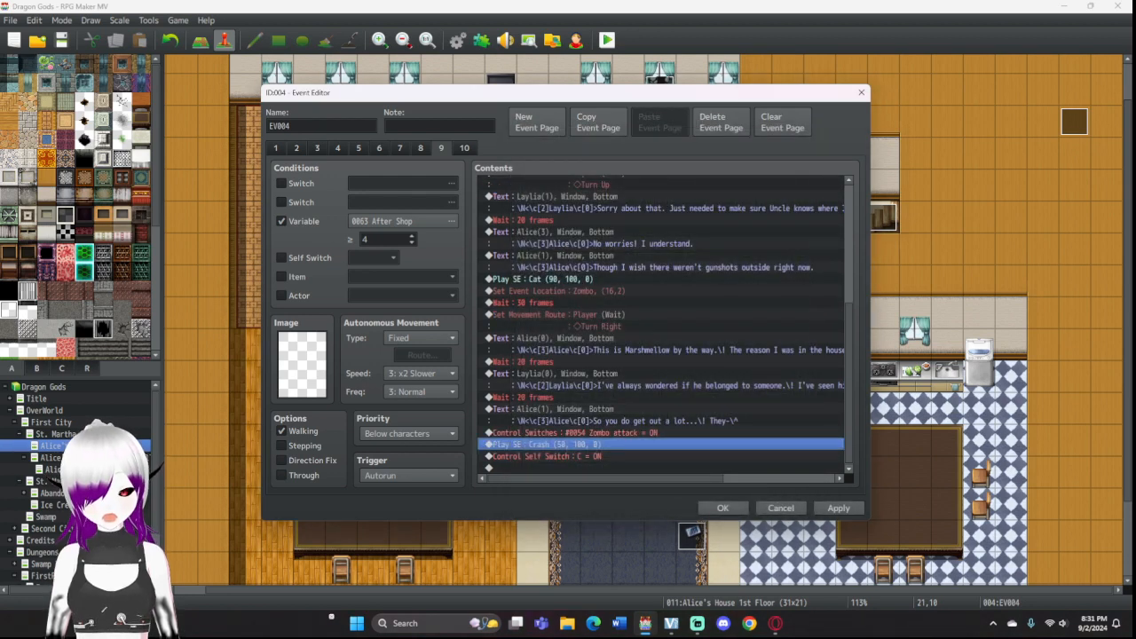
Step: Insert a Set Movement Route for Zombo before the Crash sound with a Jump of X 0, Y -2, and save the event
{"action": "double_click", "coordinate": [576, 445]}
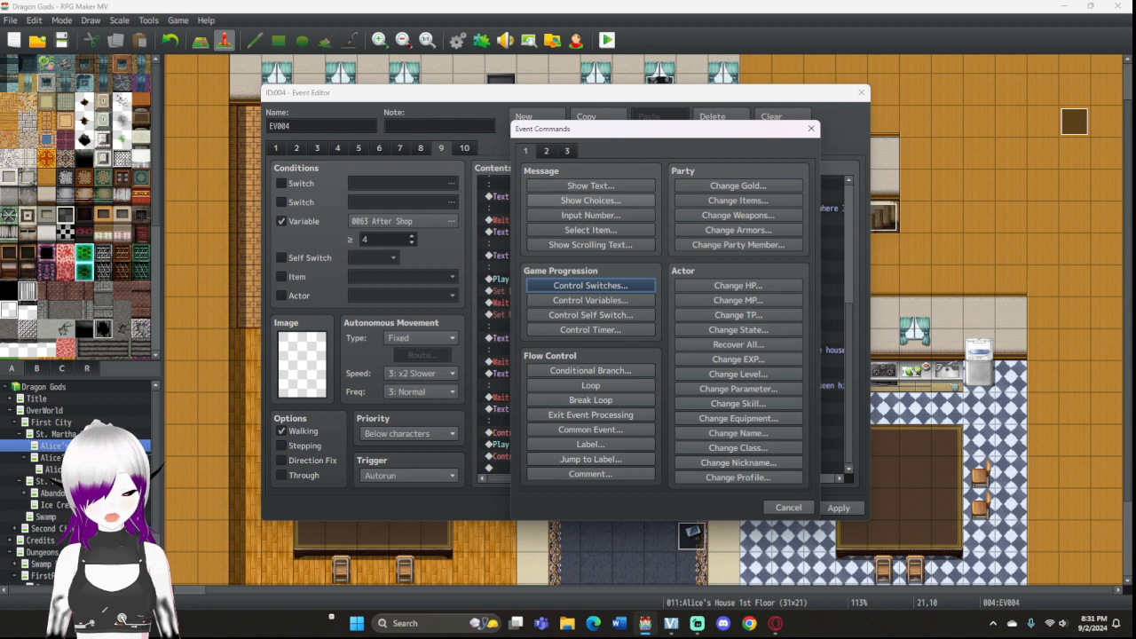
{"action": "left_click", "coordinate": [546, 150]}
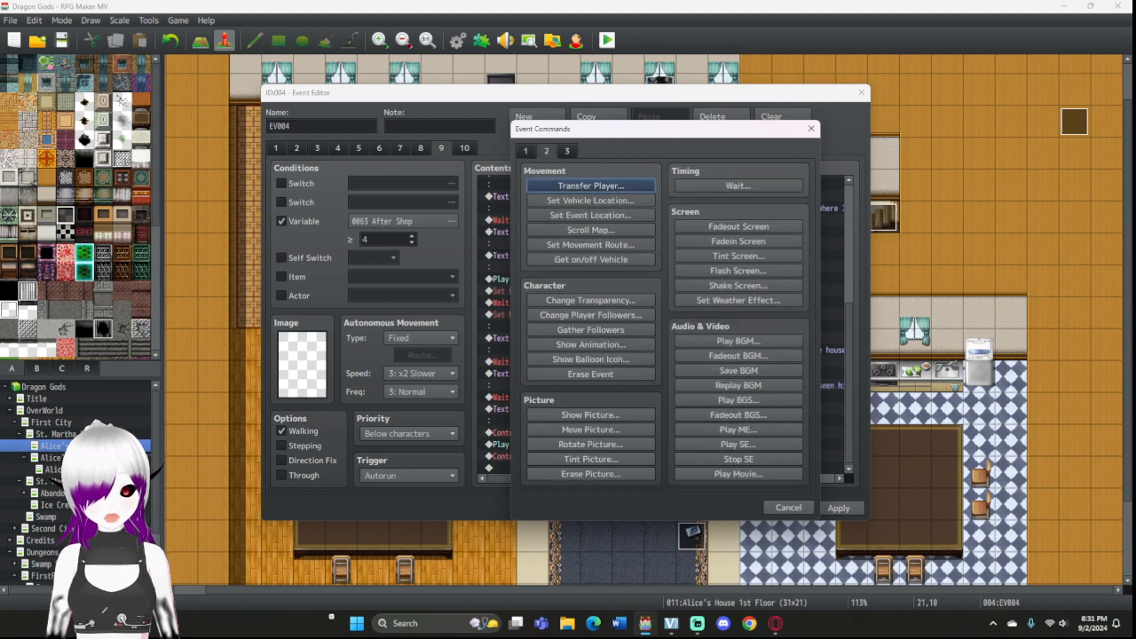
{"action": "left_click", "coordinate": [590, 244]}
{"action": "left_click", "coordinate": [474, 205]}
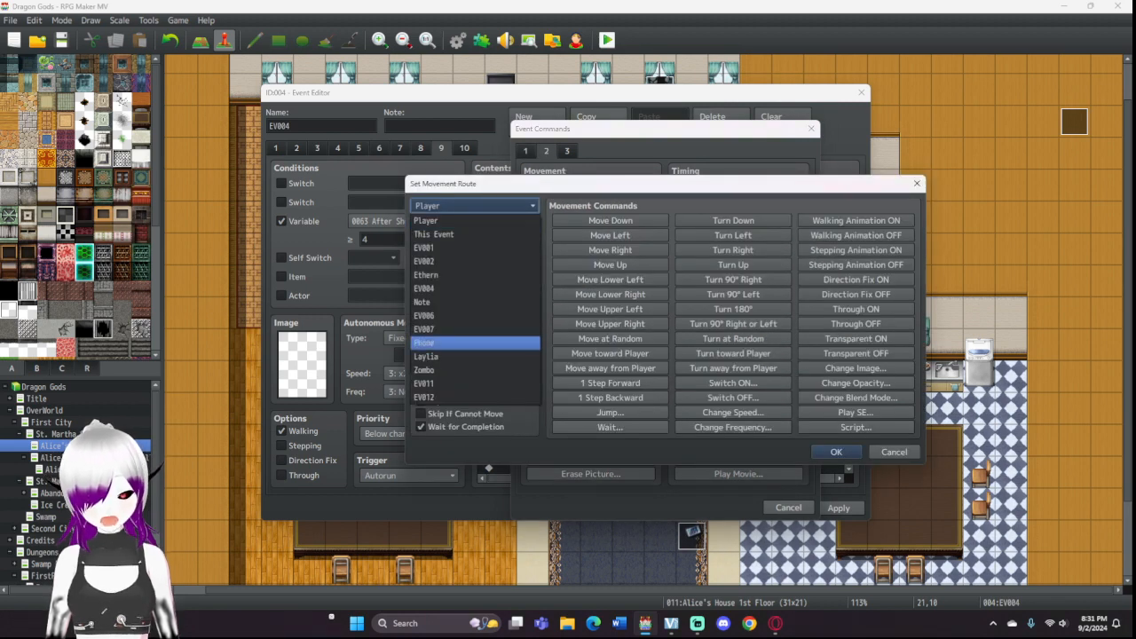
{"action": "left_click", "coordinate": [475, 369]}
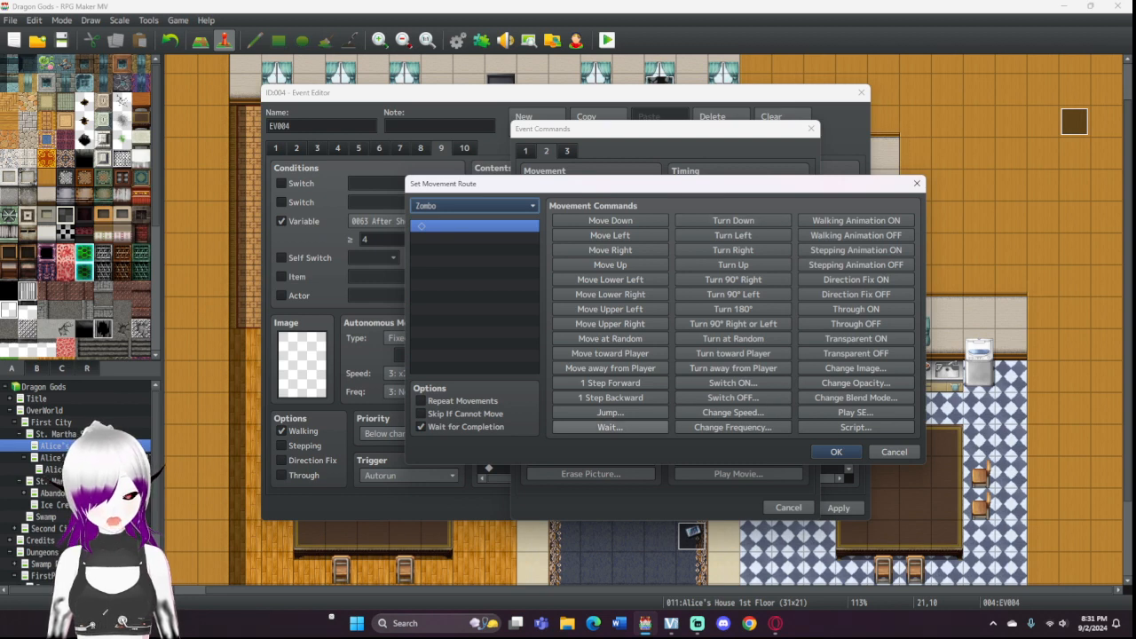
{"action": "left_click", "coordinate": [610, 411]}
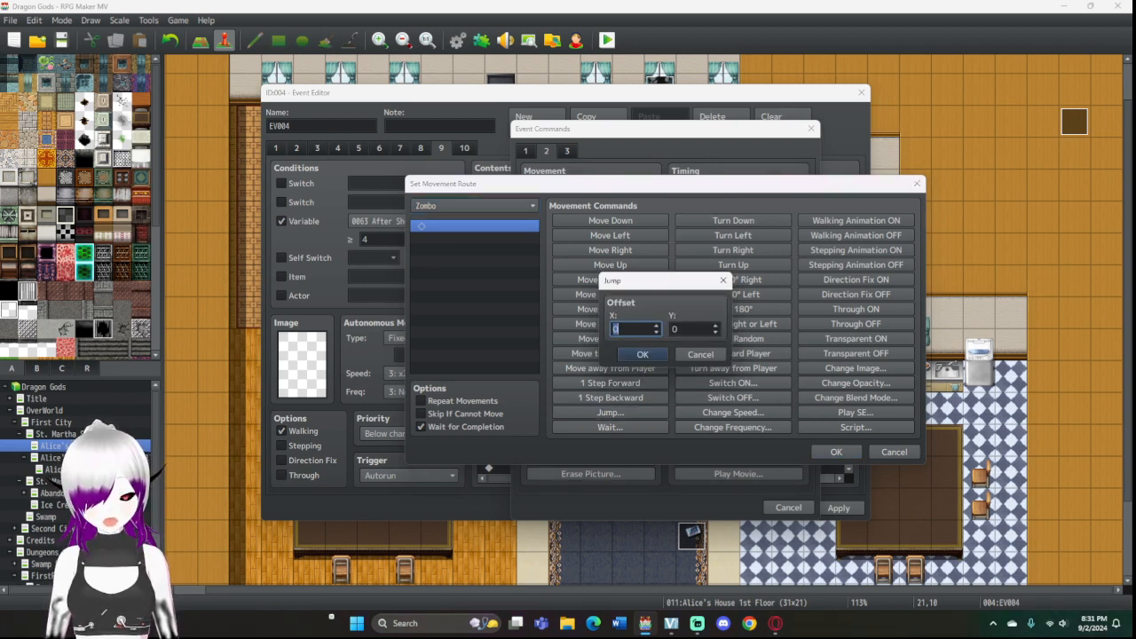
{"action": "key", "text": "Tab"}
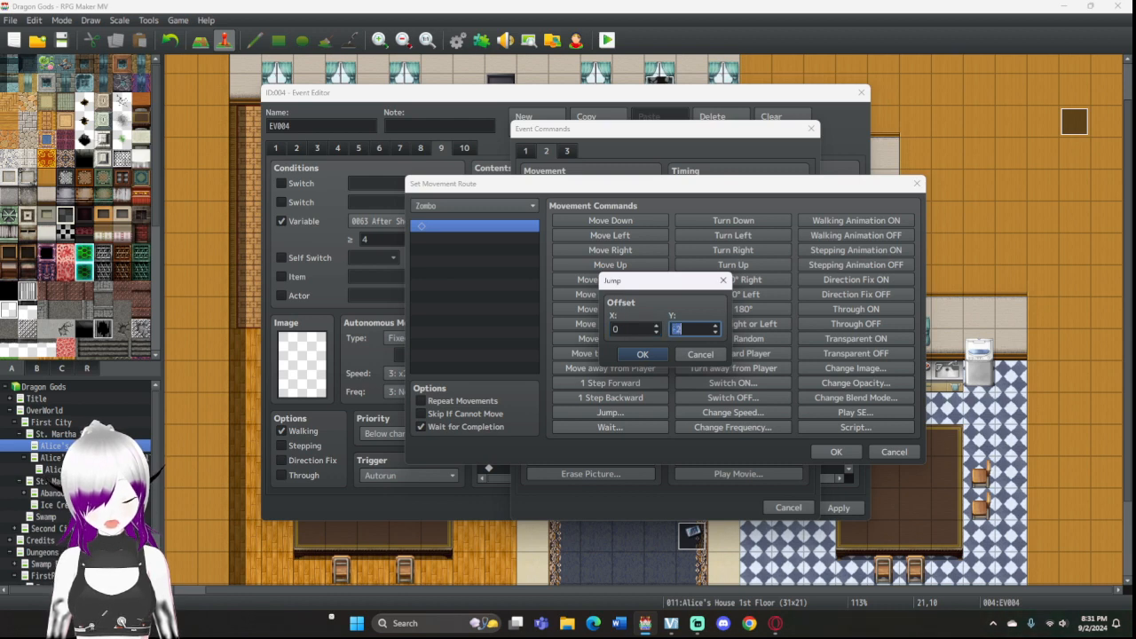
{"action": "key", "text": "Return"}
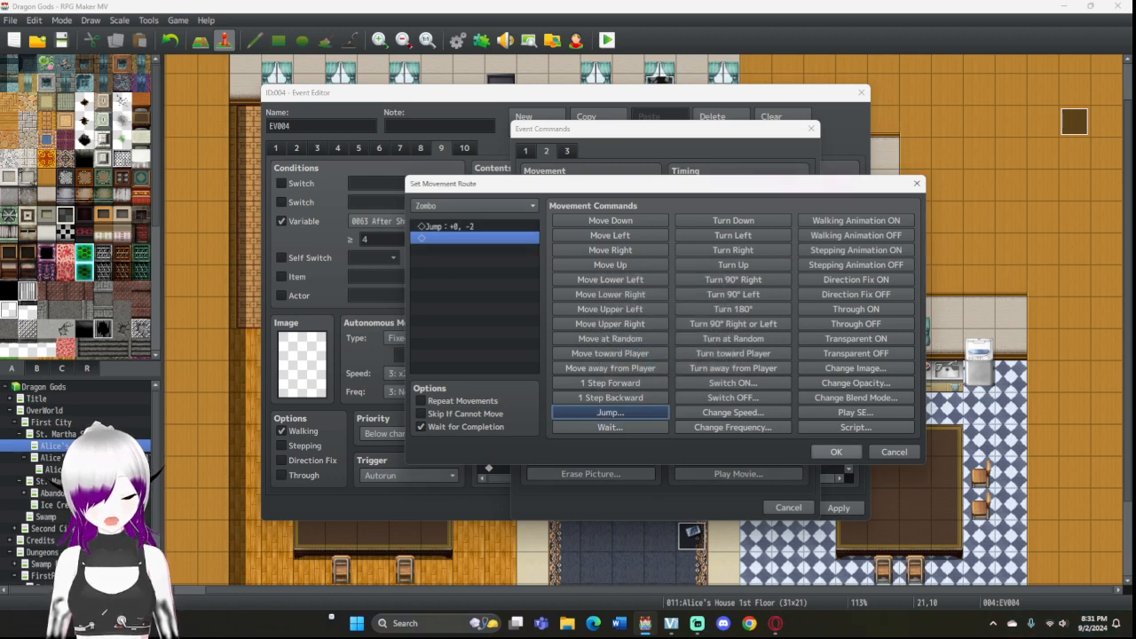
{"action": "key", "text": "Return"}
{"action": "left_click", "coordinate": [723, 507]}
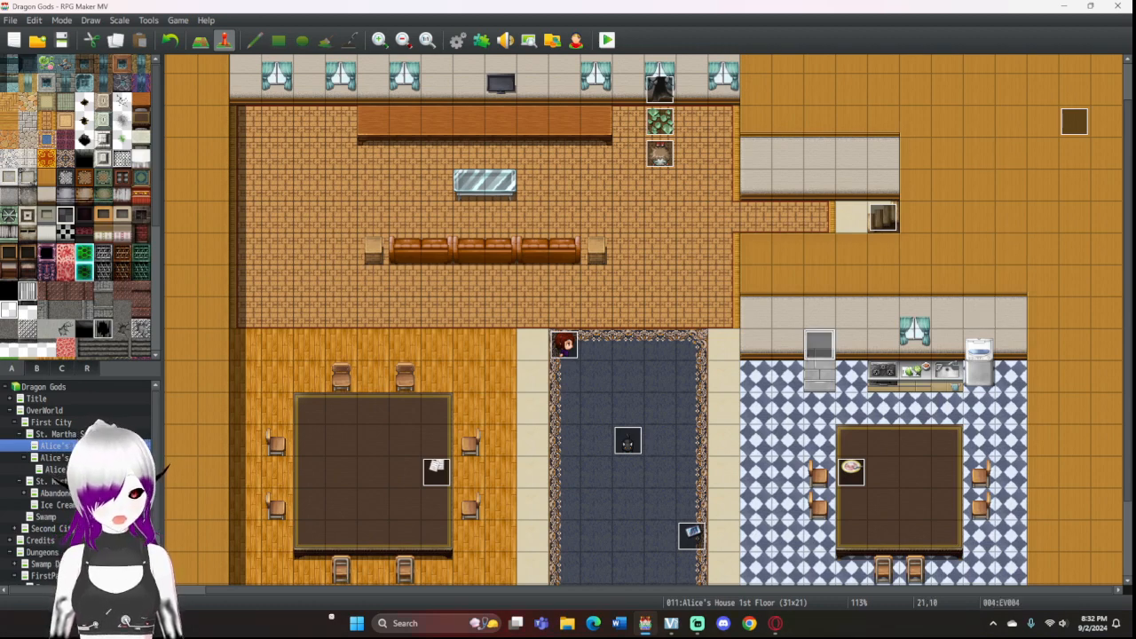
Step: In Zombo's movement route on page 9 of EV004, disable Wait for Completion and set the jump's Y offset to 2
{"action": "double_click", "coordinate": [627, 441]}
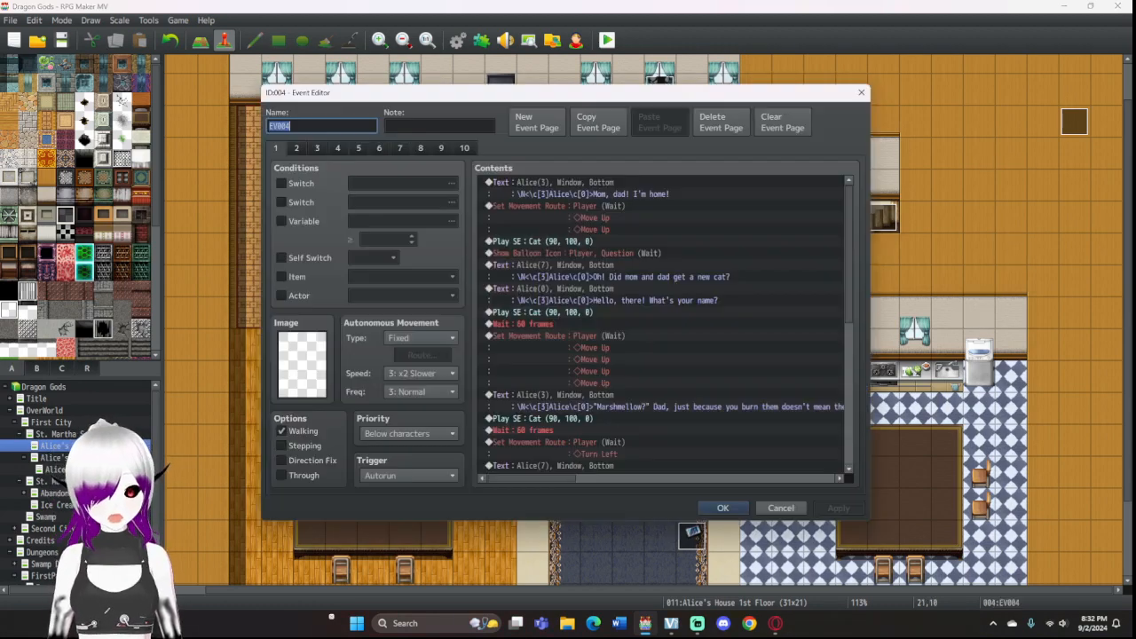
{"action": "left_click", "coordinate": [441, 148]}
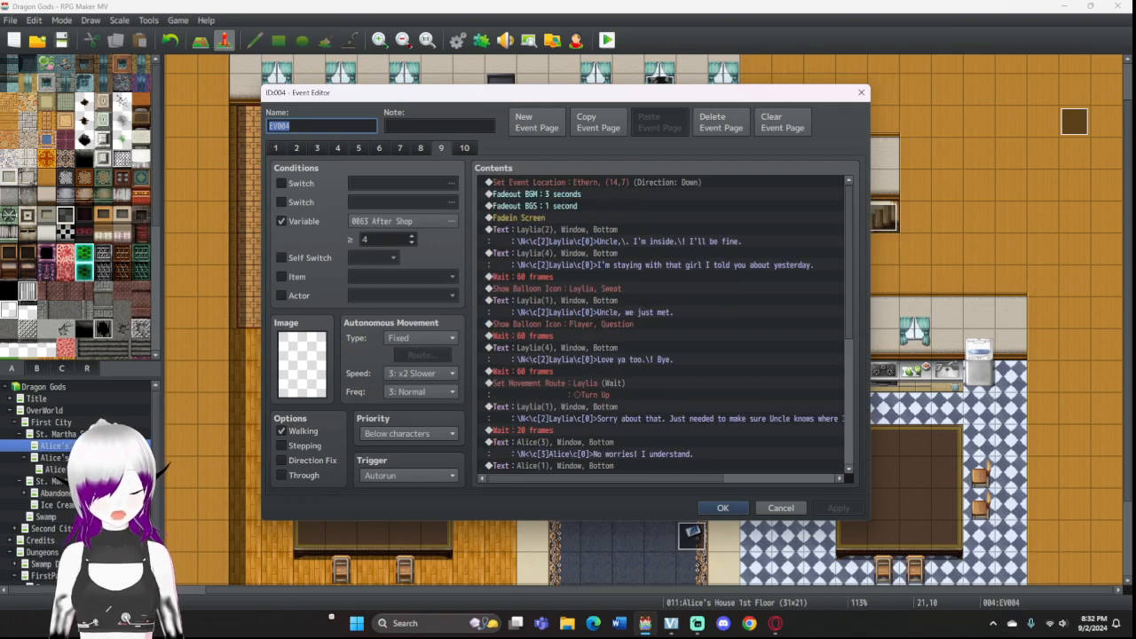
{"action": "scroll", "coordinate": [661, 324], "scroll_direction": "down", "scroll_amount": 7}
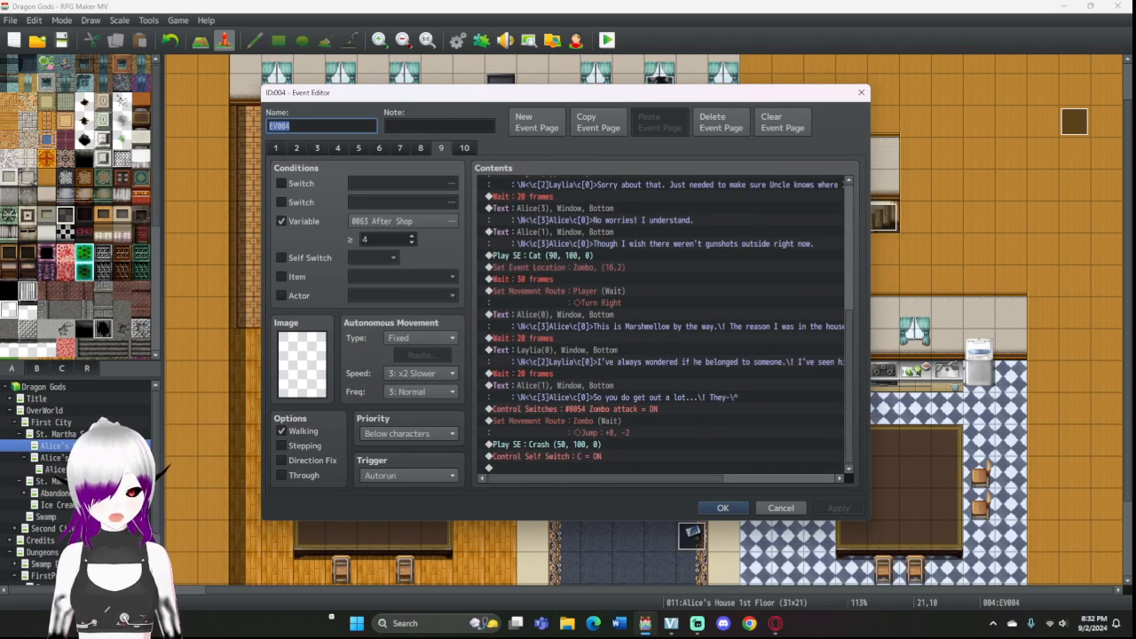
{"action": "double_click", "coordinate": [612, 426]}
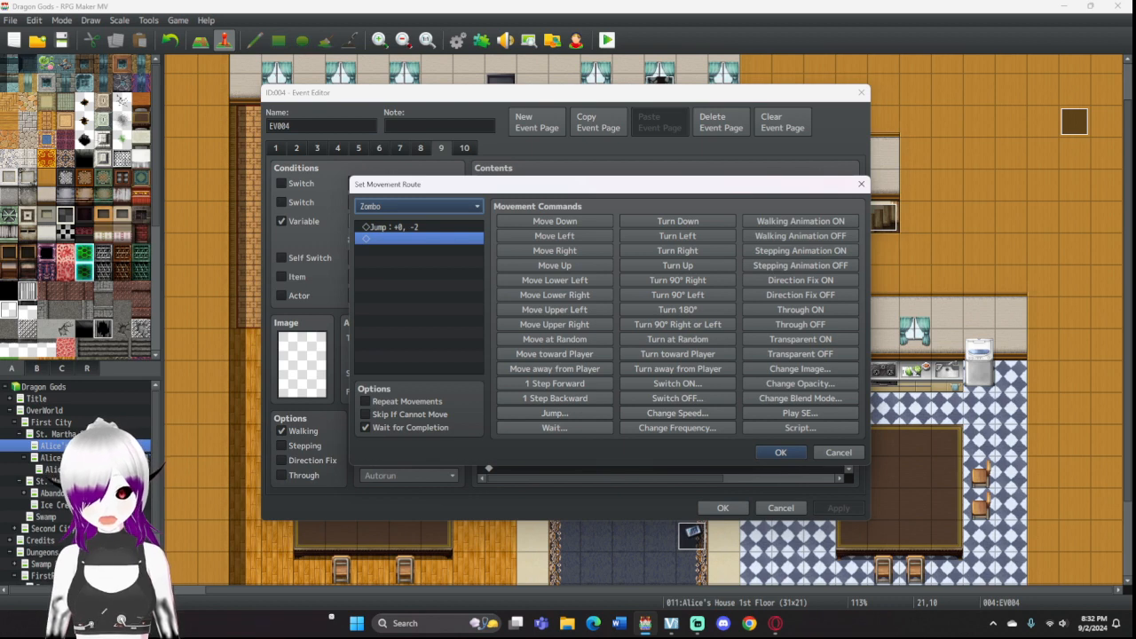
{"action": "left_click", "coordinate": [364, 427]}
{"action": "double_click", "coordinate": [394, 227]}
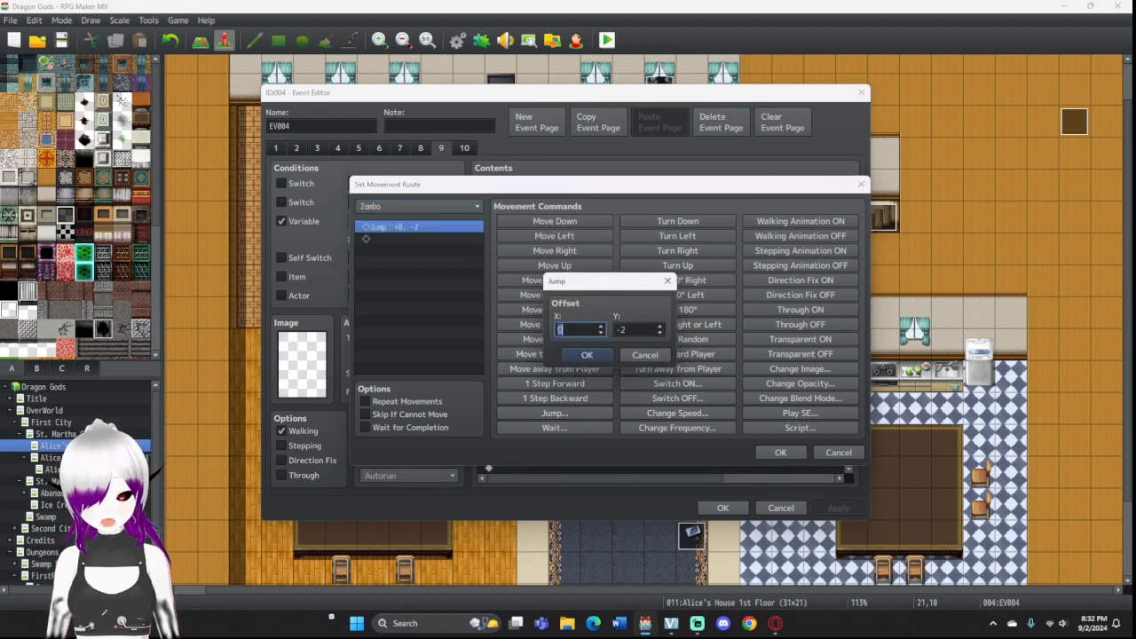
{"action": "key", "text": "Tab"}
{"action": "type", "text": "2"}
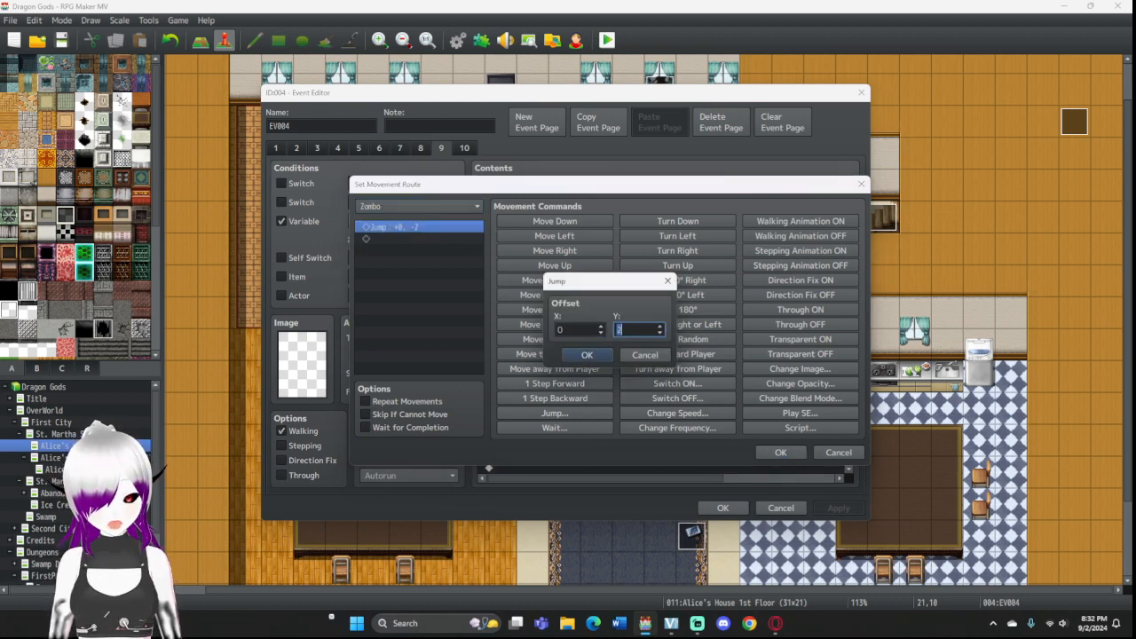
{"action": "key", "text": "Return"}
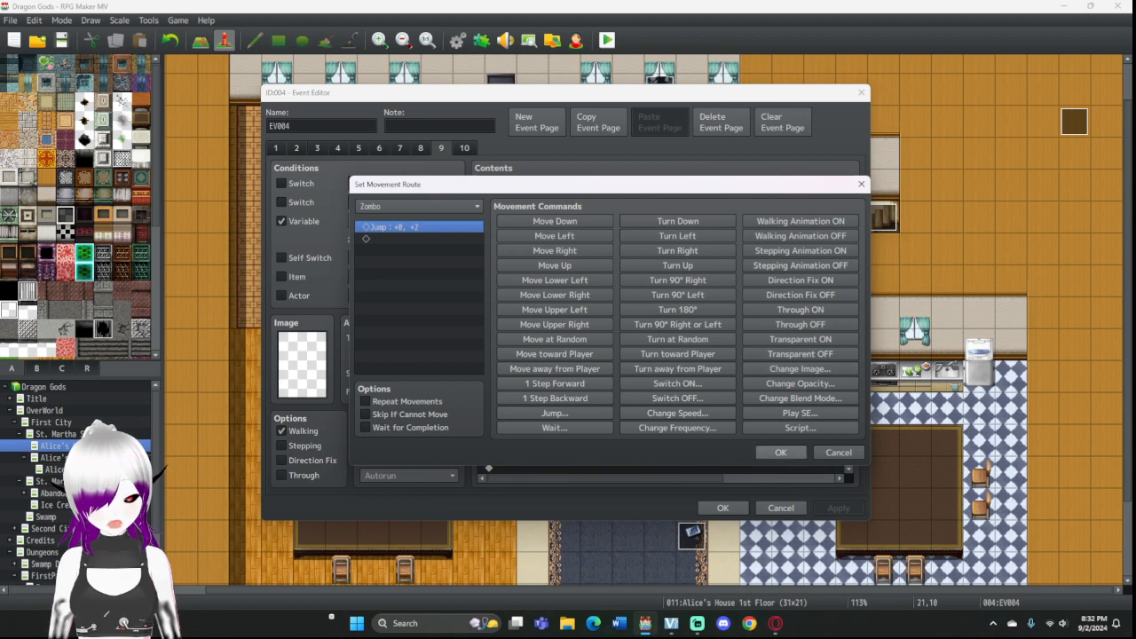
{"action": "left_click", "coordinate": [780, 453]}
{"action": "scroll", "coordinate": [780, 452], "scroll_direction": "down", "scroll_amount": 1}
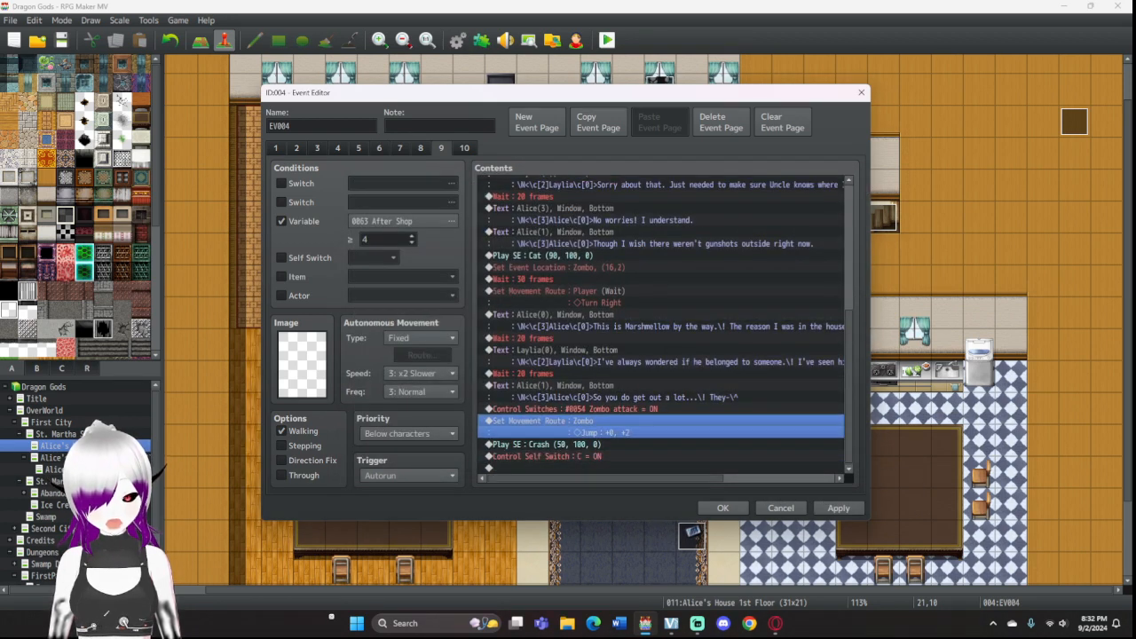
Step: Add a 10-frame wait after the jump in Zombo's movement route on page 9 of EV004
{"action": "double_click", "coordinate": [647, 426]}
{"action": "left_click", "coordinate": [555, 427]}
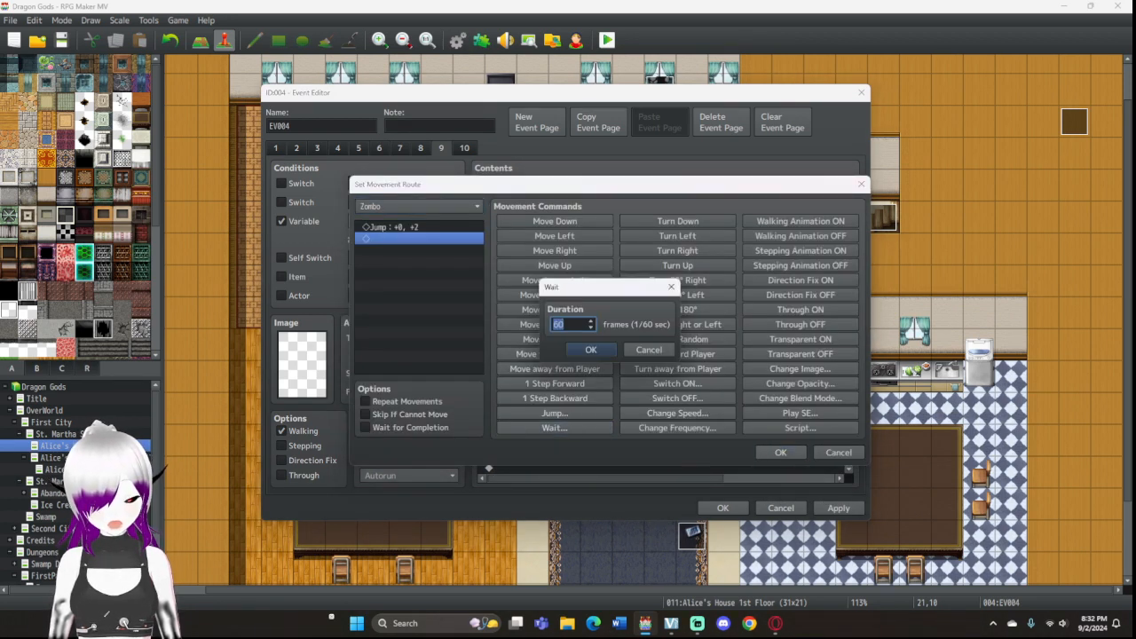
{"action": "type", "text": "10"}
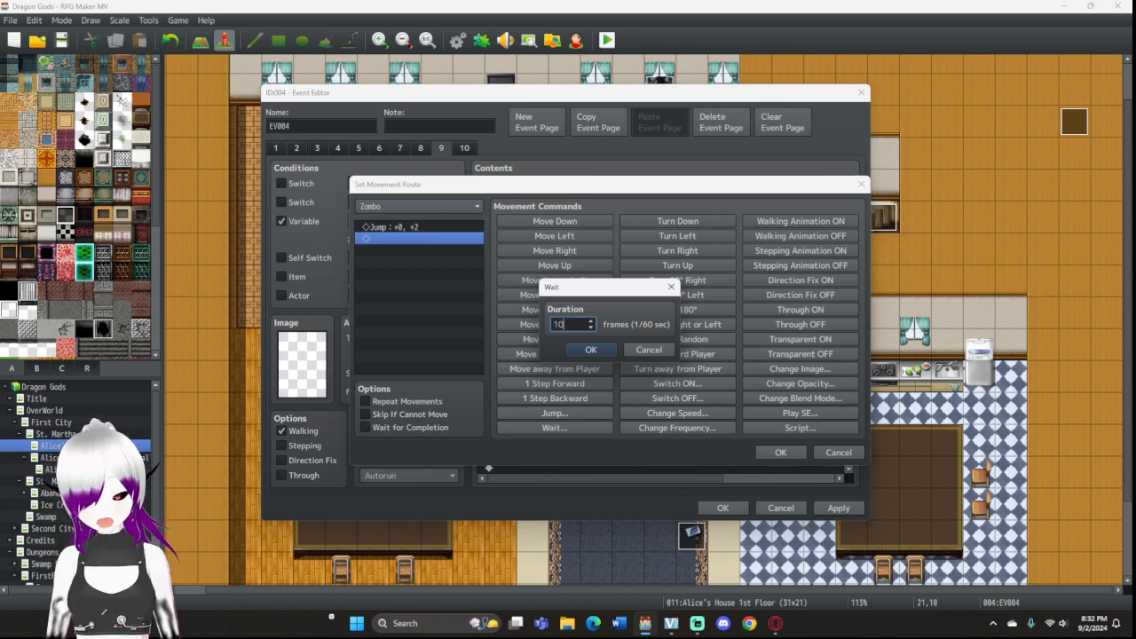
{"action": "left_click", "coordinate": [585, 349]}
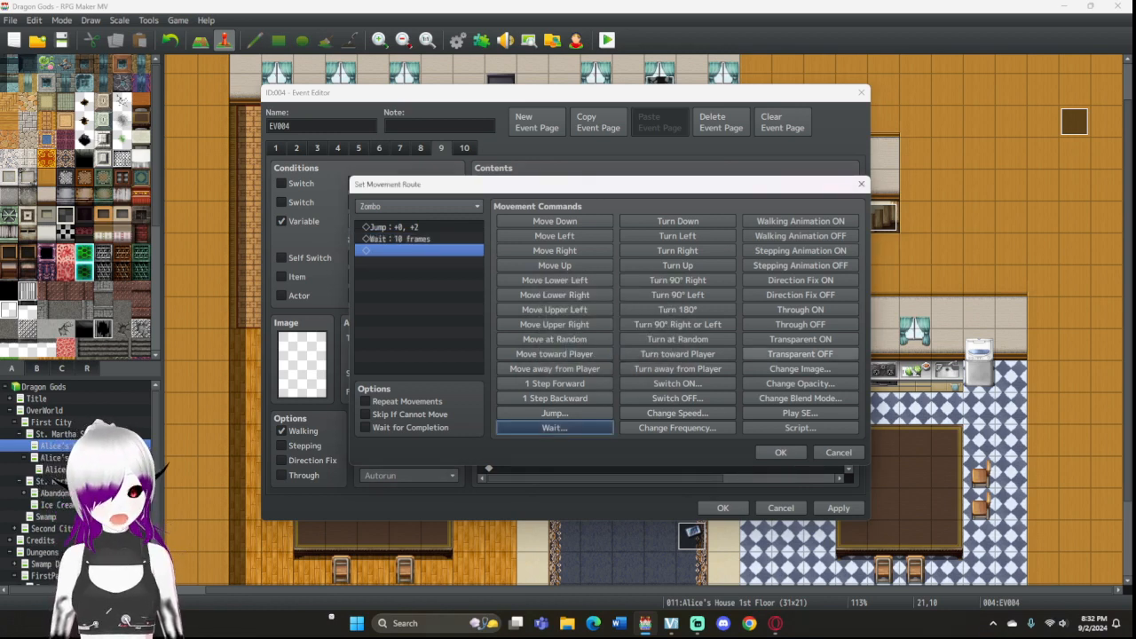
Step: Add a Change Image command with the first SF_Monster character to Zombo's route after the wait, and save the route
{"action": "left_click", "coordinate": [799, 368]}
{"action": "double_click", "coordinate": [581, 325]}
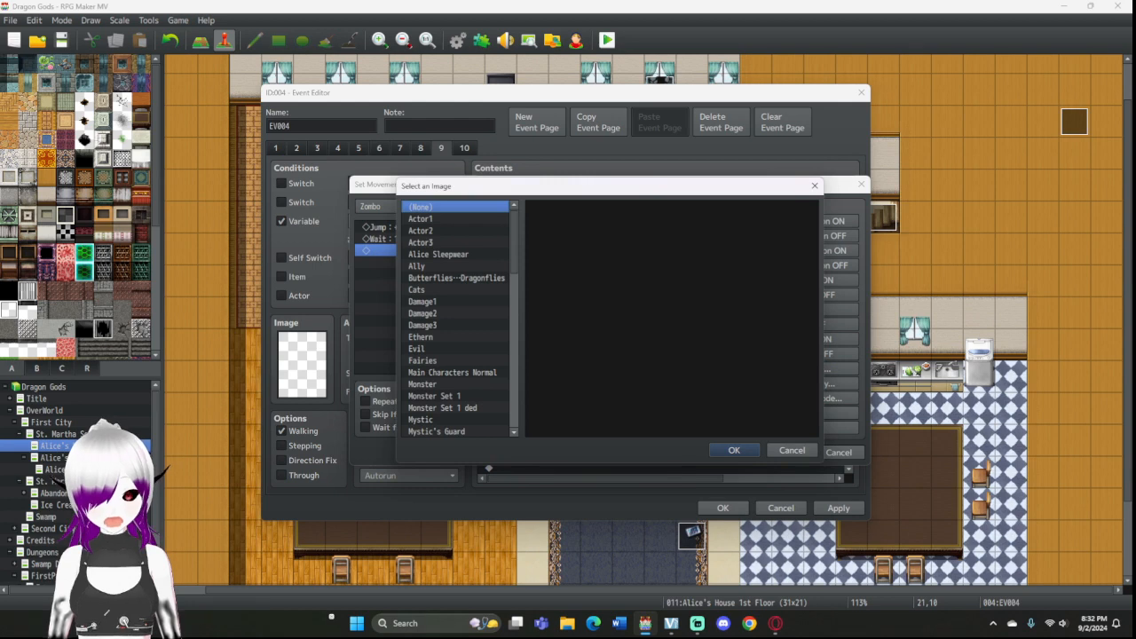
{"action": "scroll", "coordinate": [457, 319], "scroll_direction": "down", "scroll_amount": 8}
{"action": "left_click", "coordinate": [444, 325]}
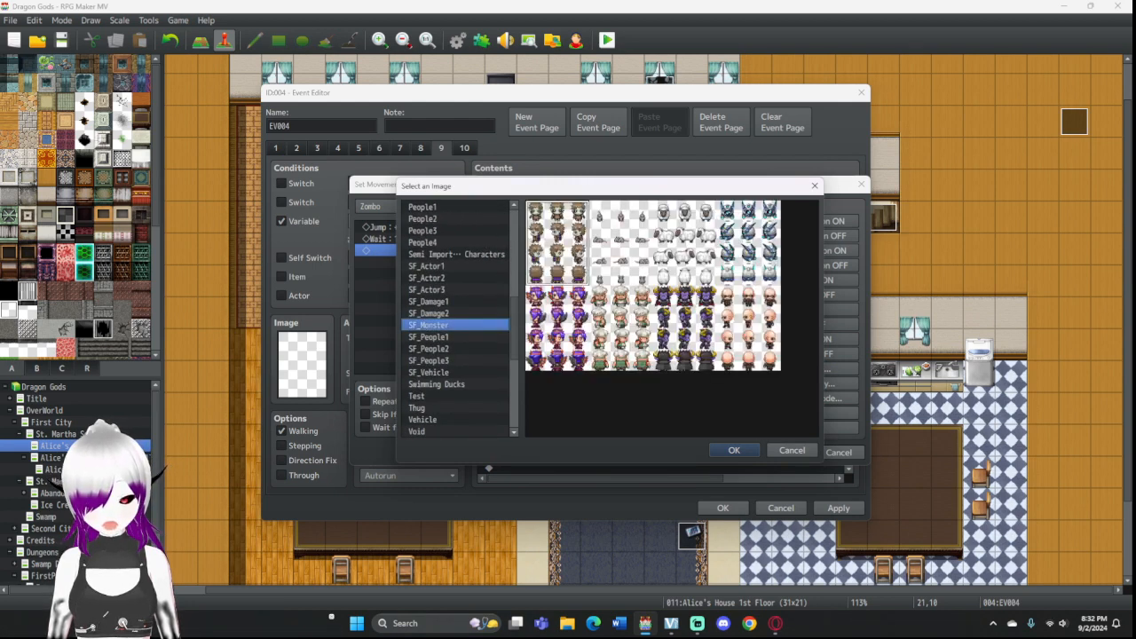
{"action": "left_click", "coordinate": [734, 450]}
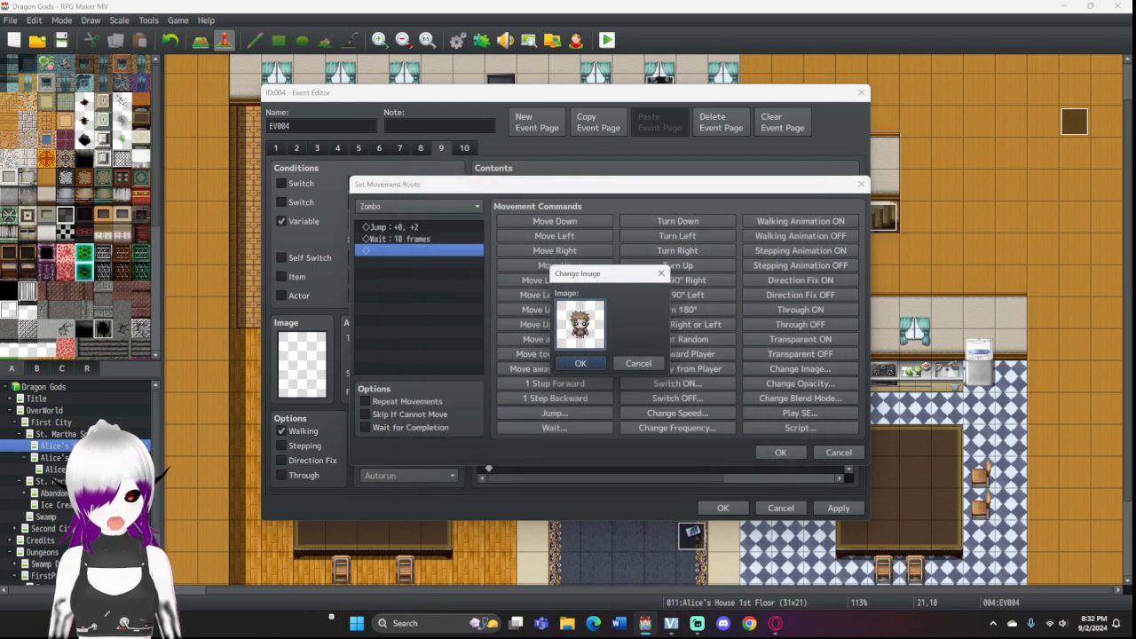
{"action": "left_click", "coordinate": [580, 363]}
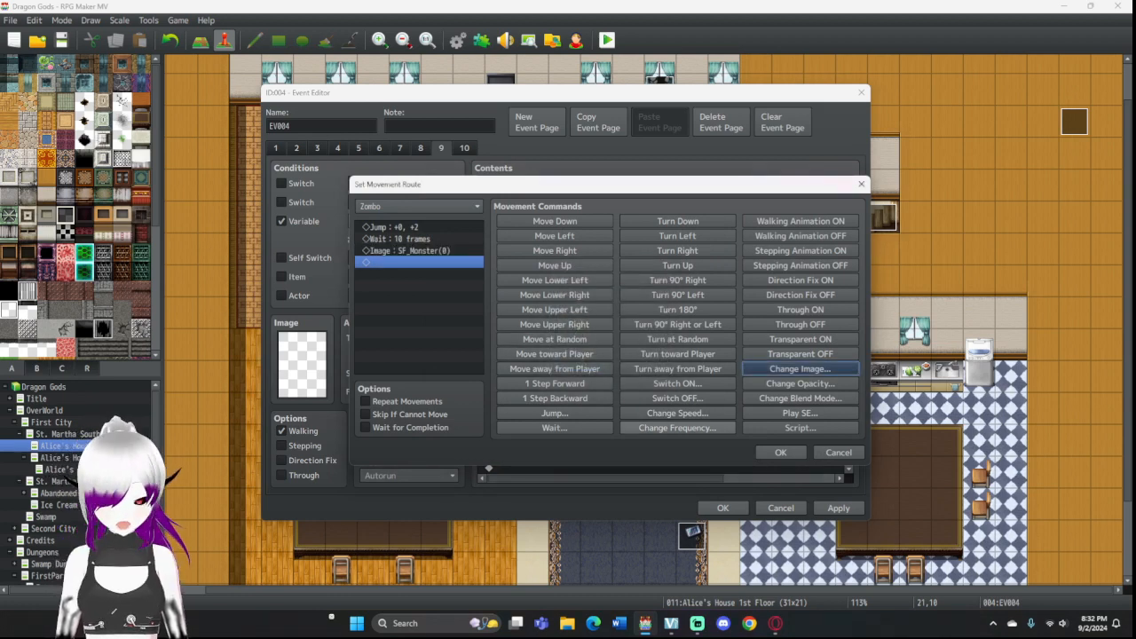
{"action": "left_click", "coordinate": [780, 452]}
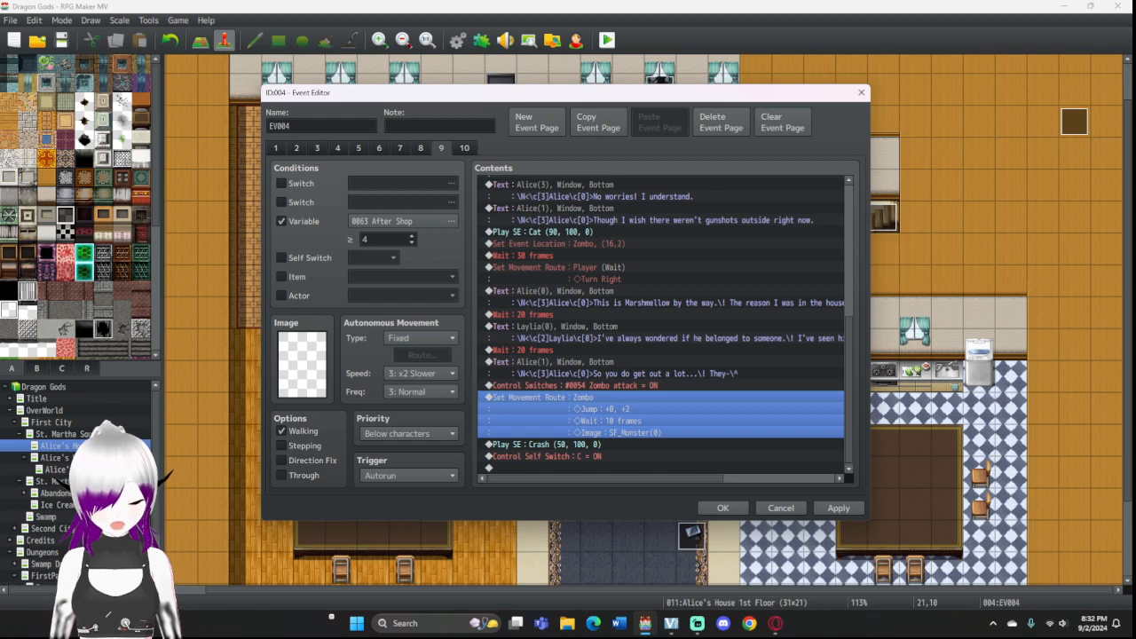
Step: Insert a Set Movement Route after the Crash sound that makes the Player Turn Up, with Wait for Completion disabled
{"action": "key", "text": "Down"}
{"action": "key", "text": "Down"}
{"action": "key", "text": "Down"}
{"action": "key", "text": "Return"}
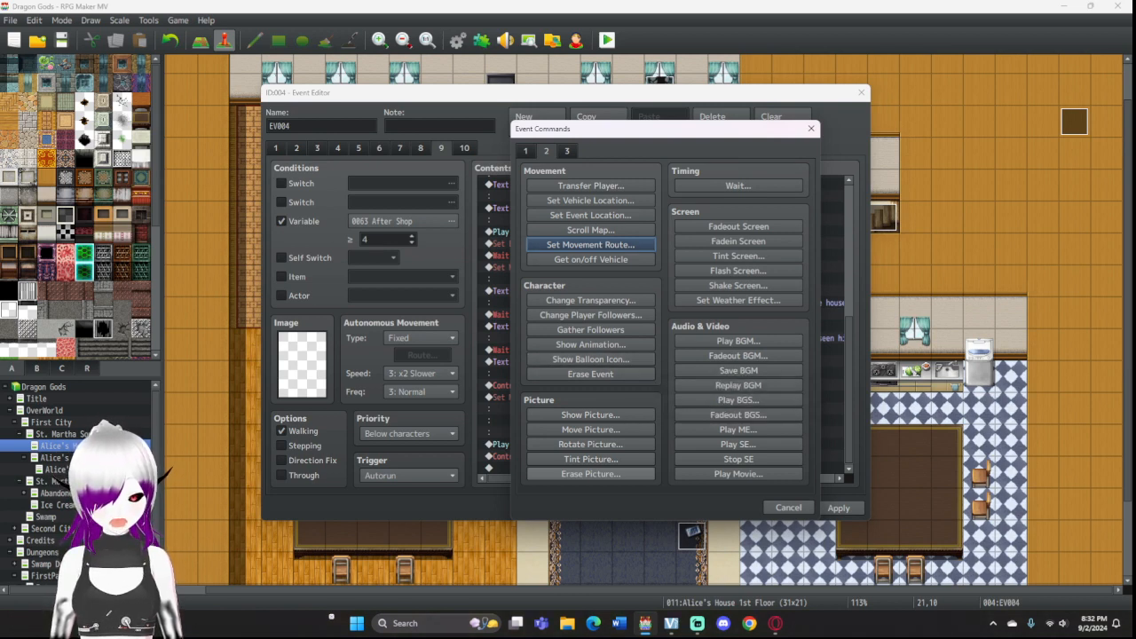
{"action": "left_click", "coordinate": [590, 244]}
{"action": "left_click", "coordinate": [733, 265]}
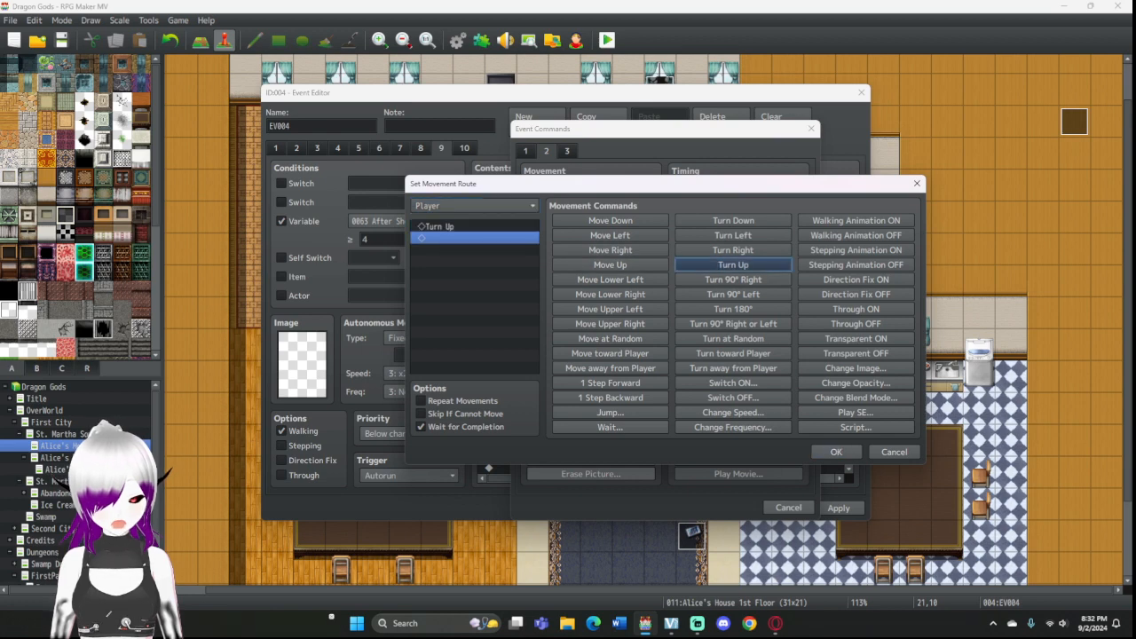
{"action": "left_click", "coordinate": [420, 427]}
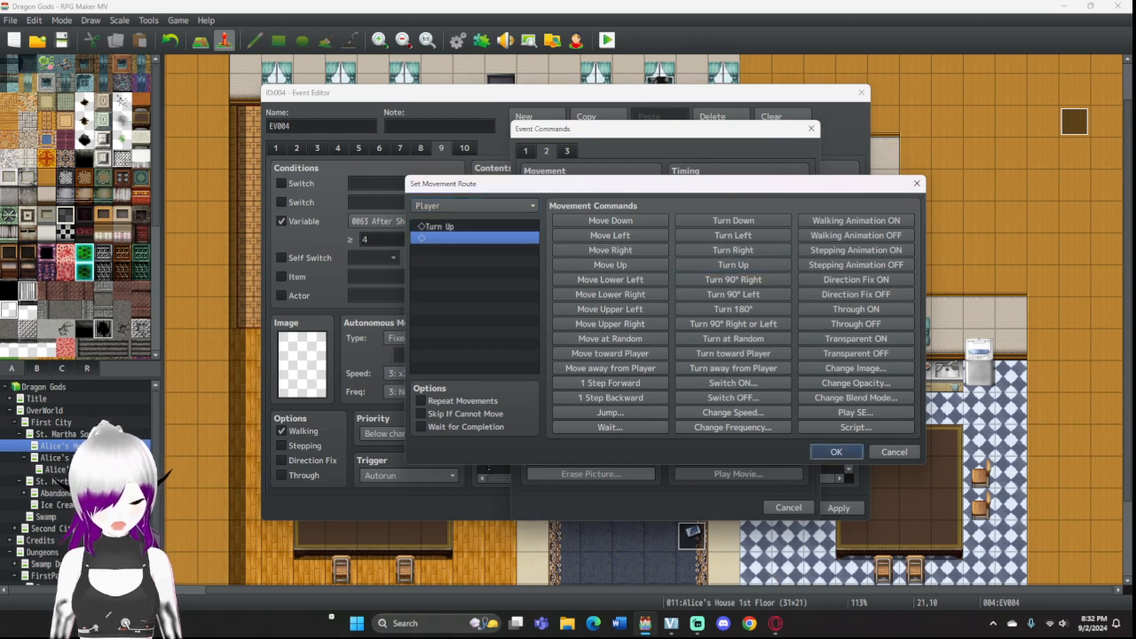
{"action": "left_click", "coordinate": [836, 452]}
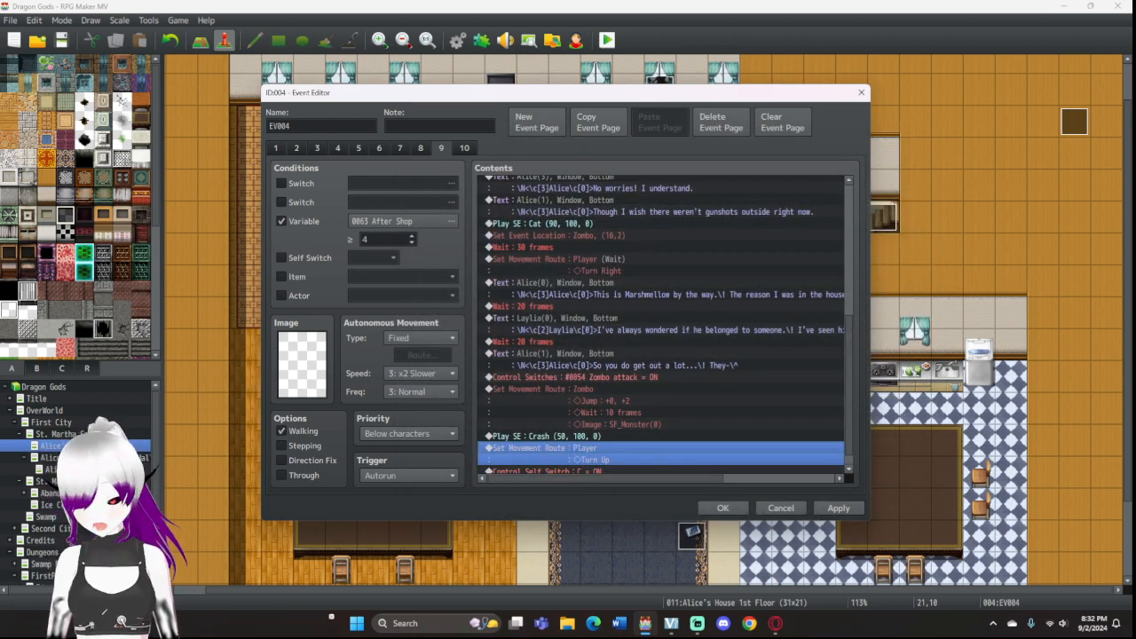
{"action": "key", "text": "ctrl+v"}
{"action": "key", "text": "ctrl+v"}
{"action": "left_click", "coordinate": [568, 426]}
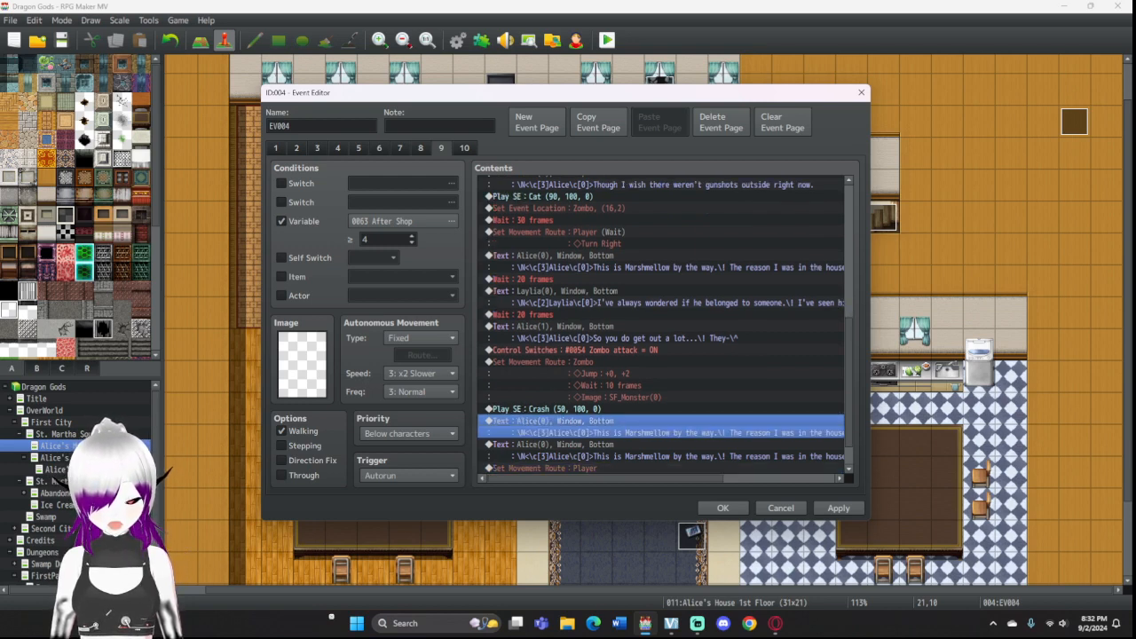
{"action": "key", "text": "Delete"}
{"action": "key", "text": "Delete"}
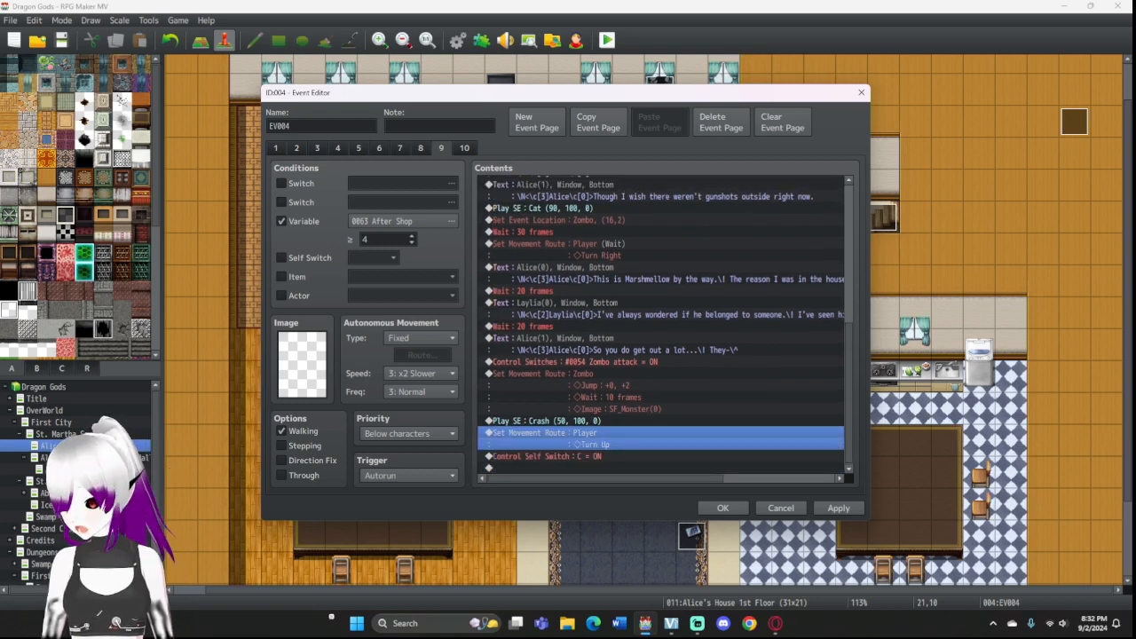
Step: Paste two copies of the Player's Turn Up route after the Crash sound and assign the second of the three routes to Laylia
{"action": "key", "text": "ctrl+c"}
{"action": "key", "text": "ctrl+v"}
{"action": "key", "text": "ctrl+v"}
{"action": "double_click", "coordinate": [568, 449]}
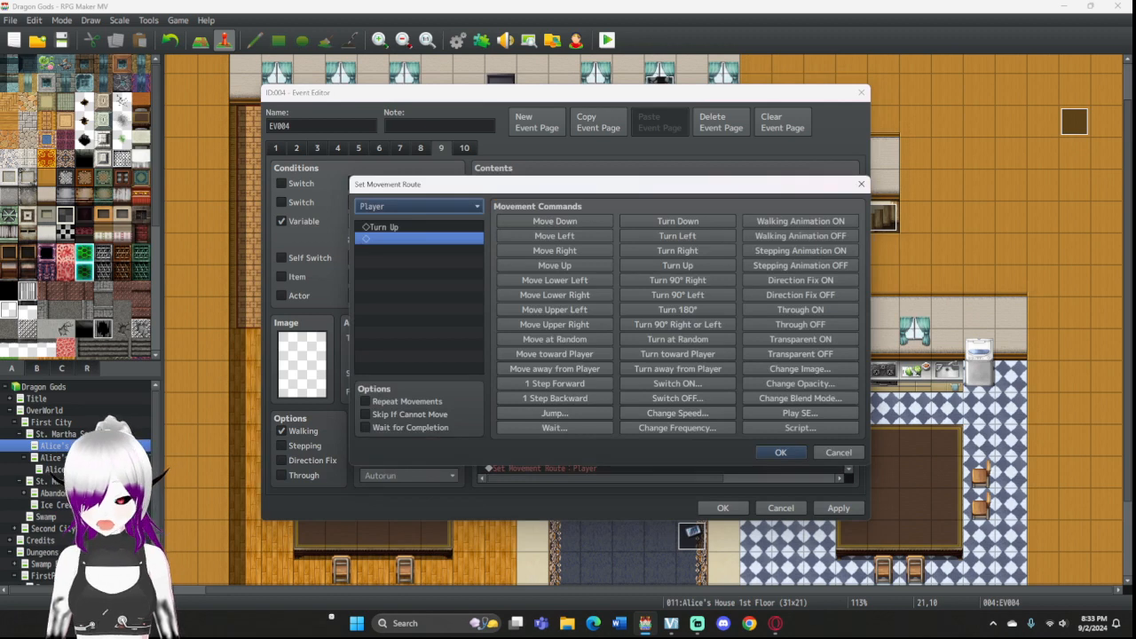
{"action": "left_click", "coordinate": [418, 206]}
{"action": "left_click", "coordinate": [419, 358]}
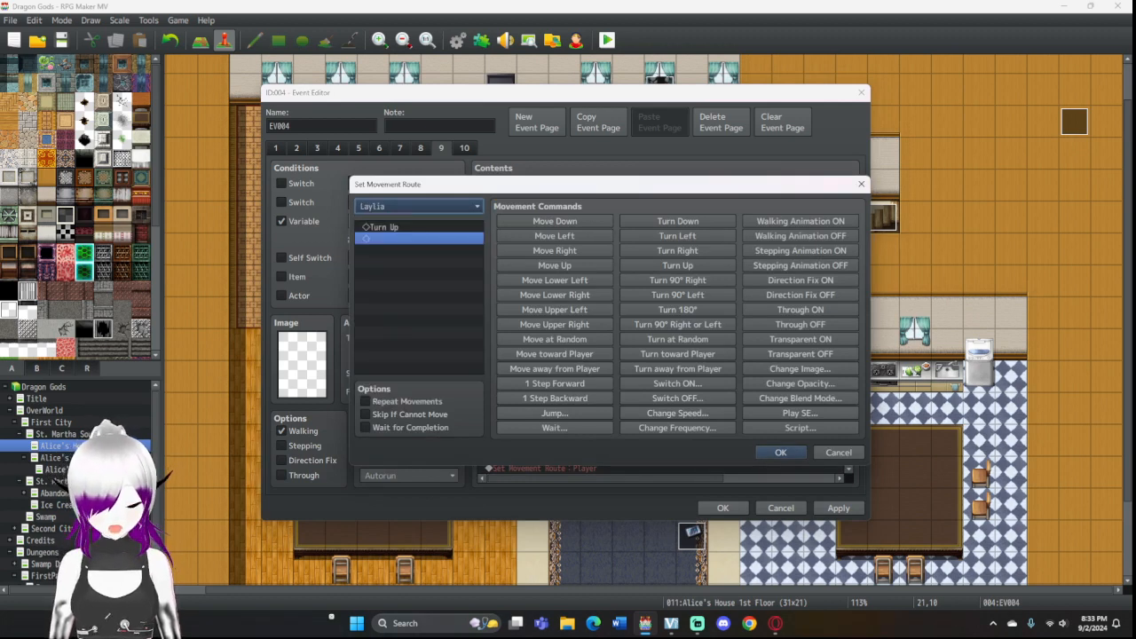
{"action": "key", "text": "Return"}
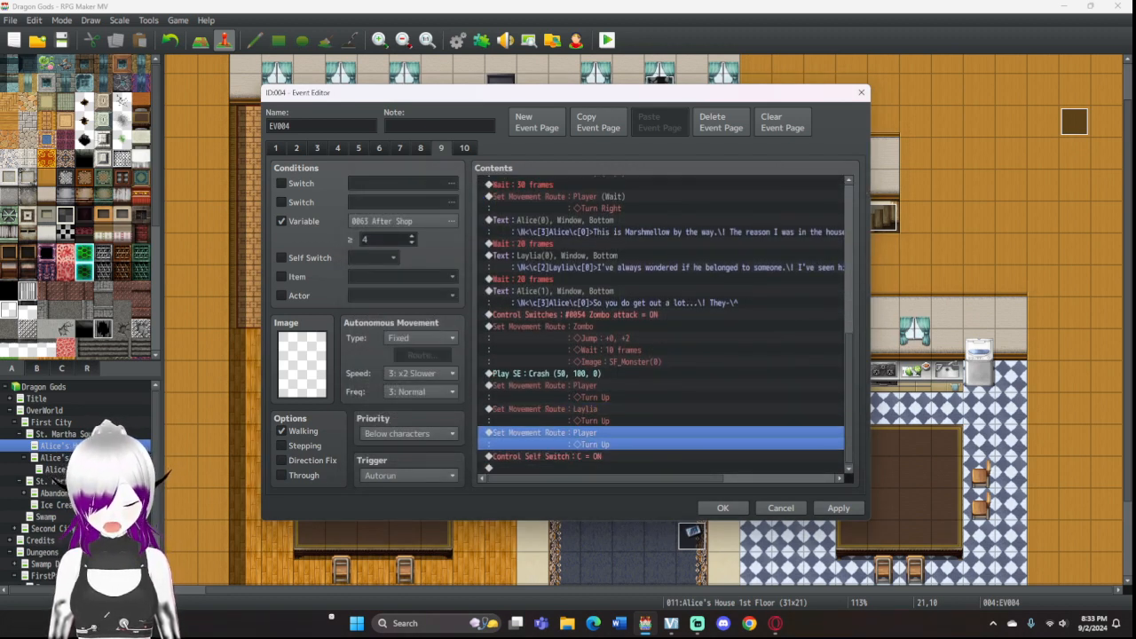
Step: Delete Laylia's Turn Up route and assign the remaining duplicate Player route to Ethern
{"action": "key", "text": "Delete"}
{"action": "double_click", "coordinate": [586, 435]}
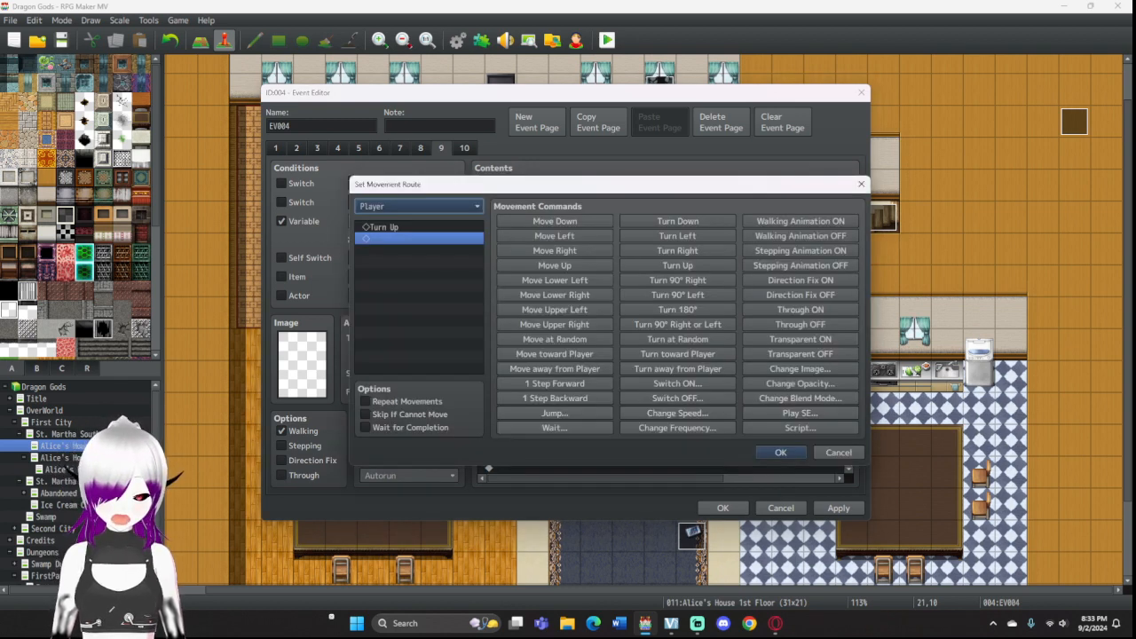
{"action": "left_click", "coordinate": [419, 206]}
{"action": "left_click", "coordinate": [371, 275]}
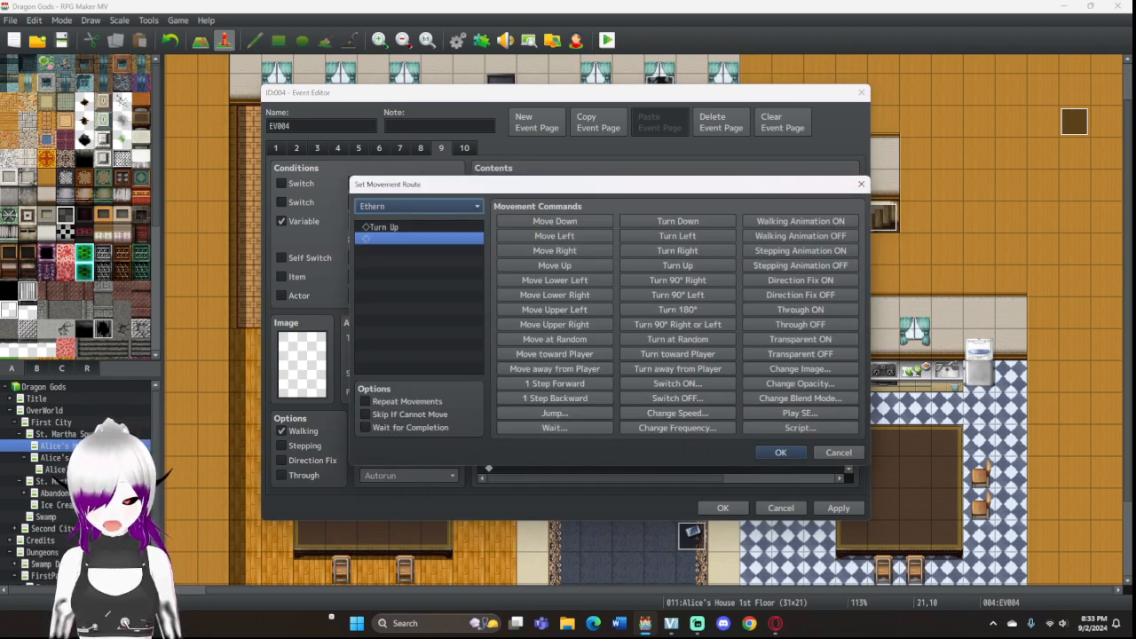
{"action": "left_click", "coordinate": [781, 452]}
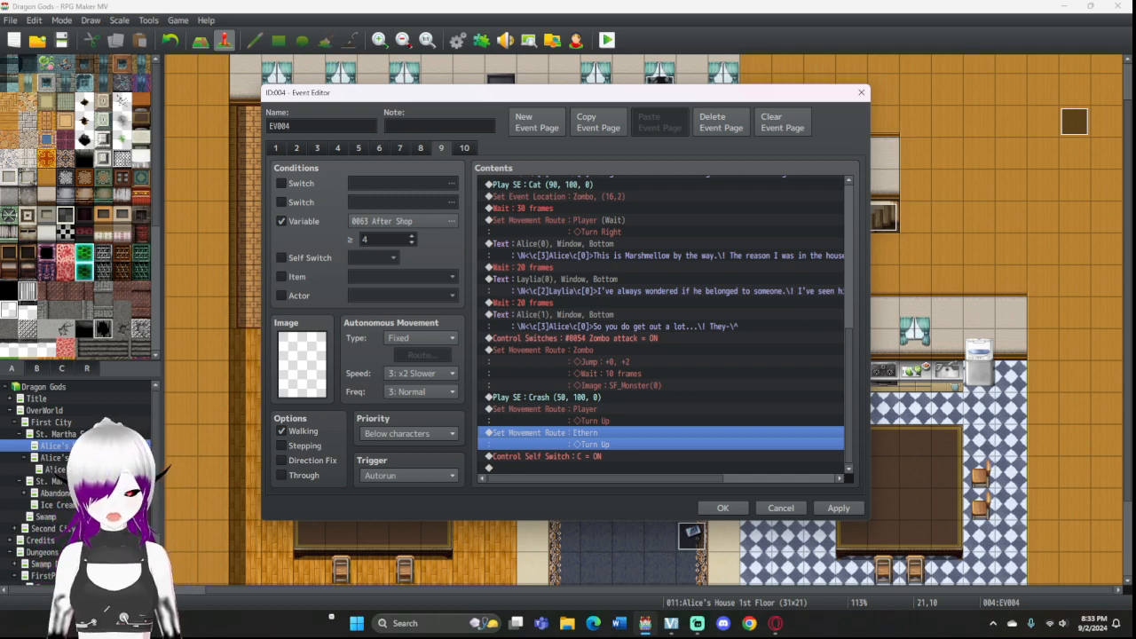
Step: Insert a Show Balloon Icon command with Exclamation for the Player between the Crash sound and the Player's Turn Up route
{"action": "double_click", "coordinate": [586, 414]}
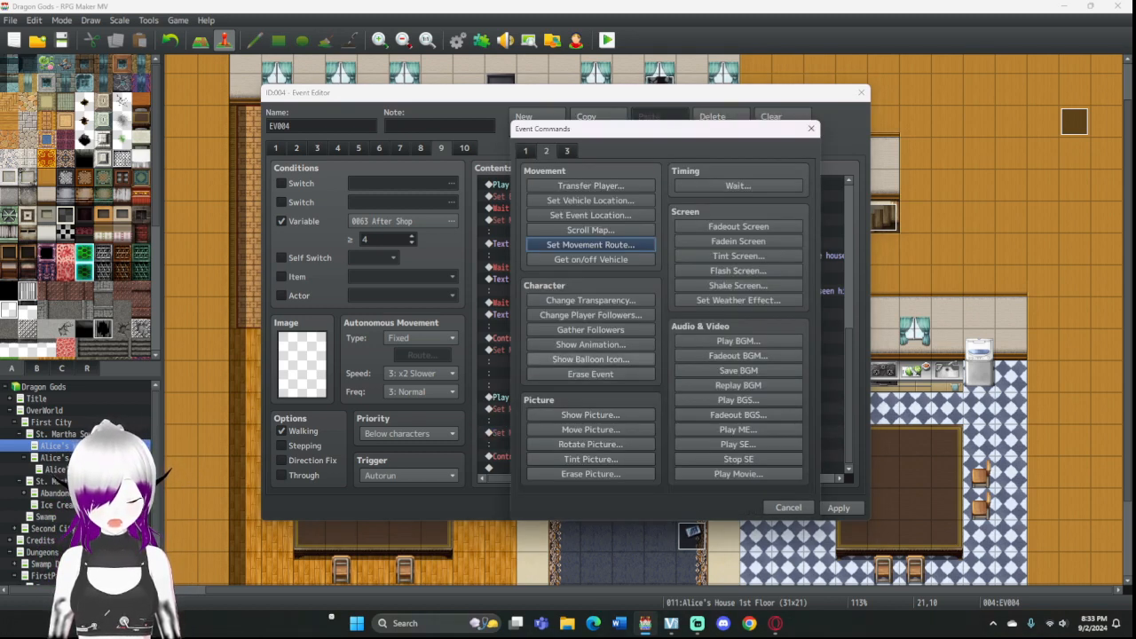
{"action": "left_click", "coordinate": [590, 358]}
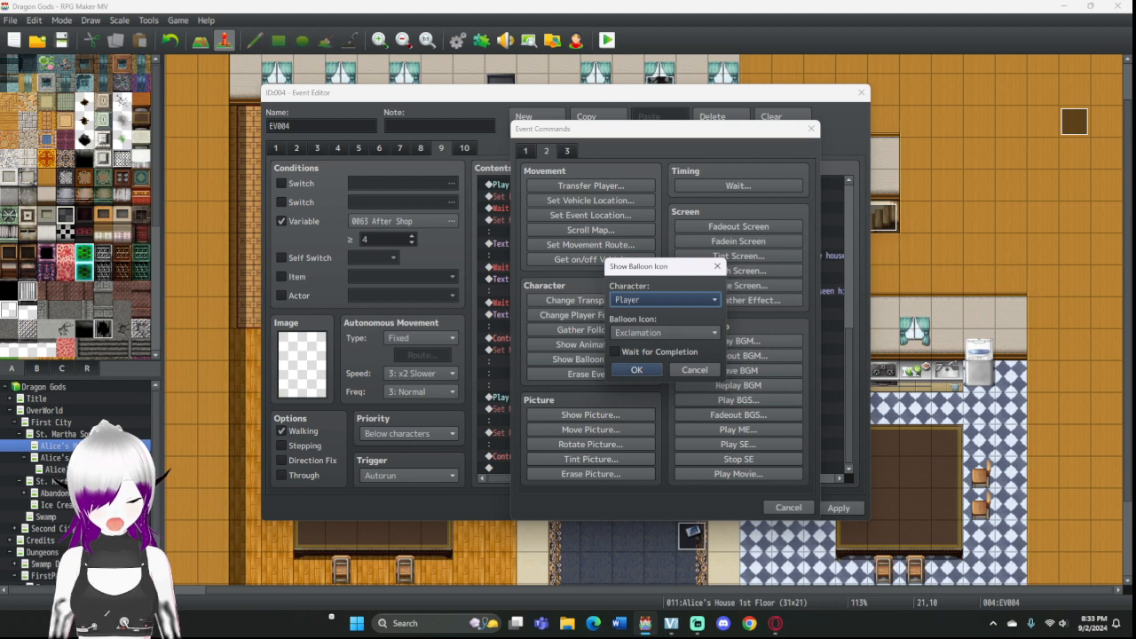
{"action": "left_click", "coordinate": [636, 369]}
Step: Duplicate the Player's Exclamation balloon command and change the copy's character to Laylia
{"action": "left_click", "coordinate": [618, 409]}
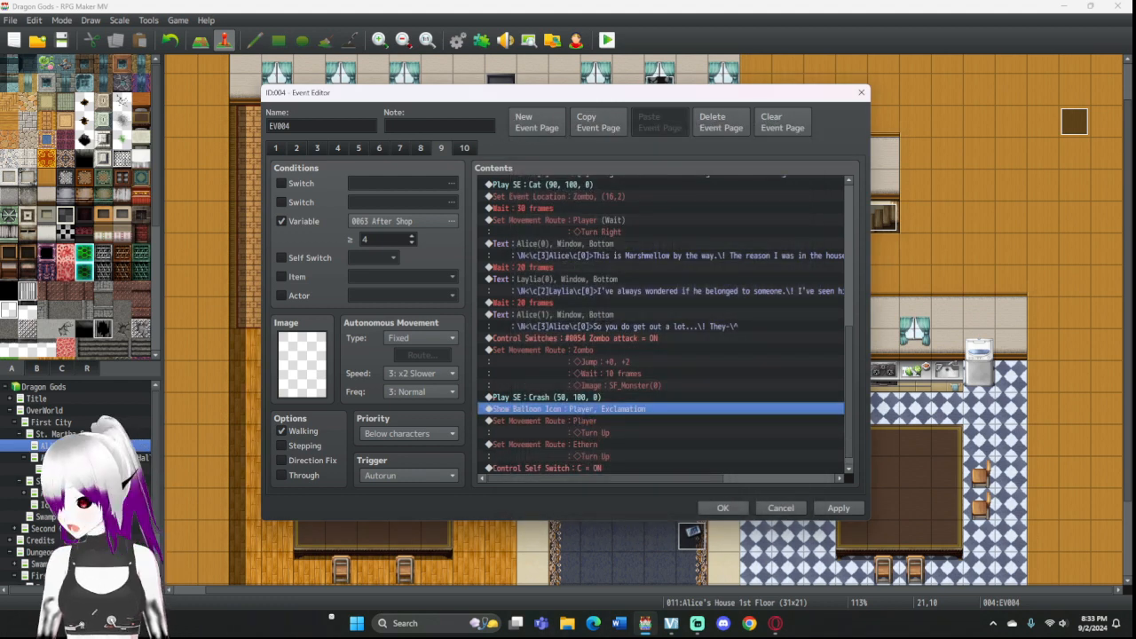
{"action": "key", "text": "ctrl+c"}
{"action": "key", "text": "ctrl+v"}
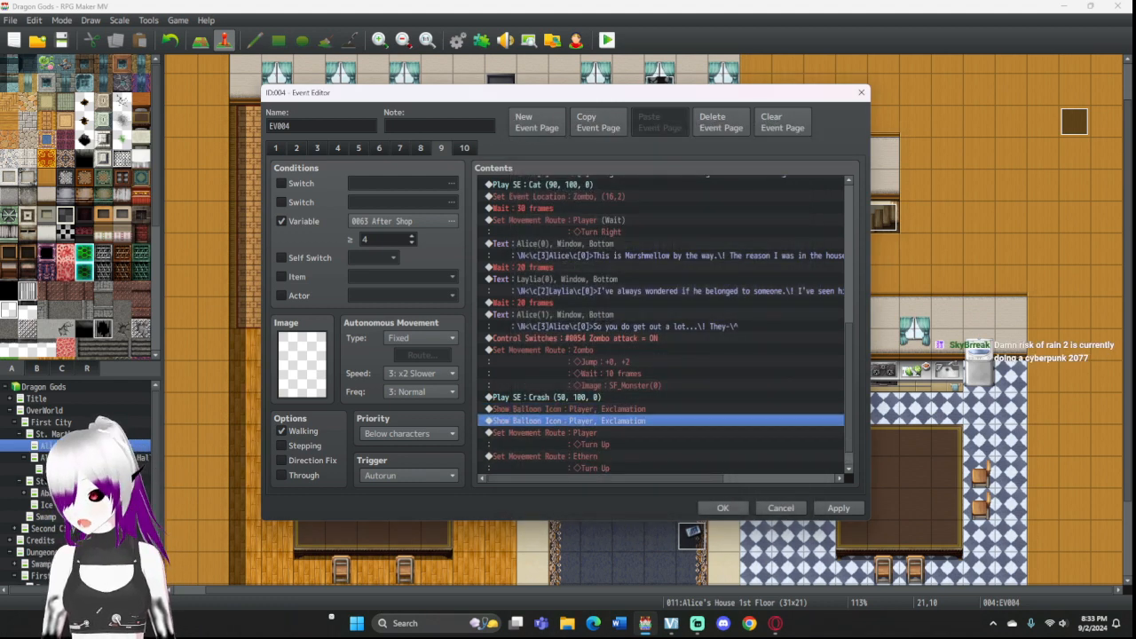
{"action": "double_click", "coordinate": [618, 421]}
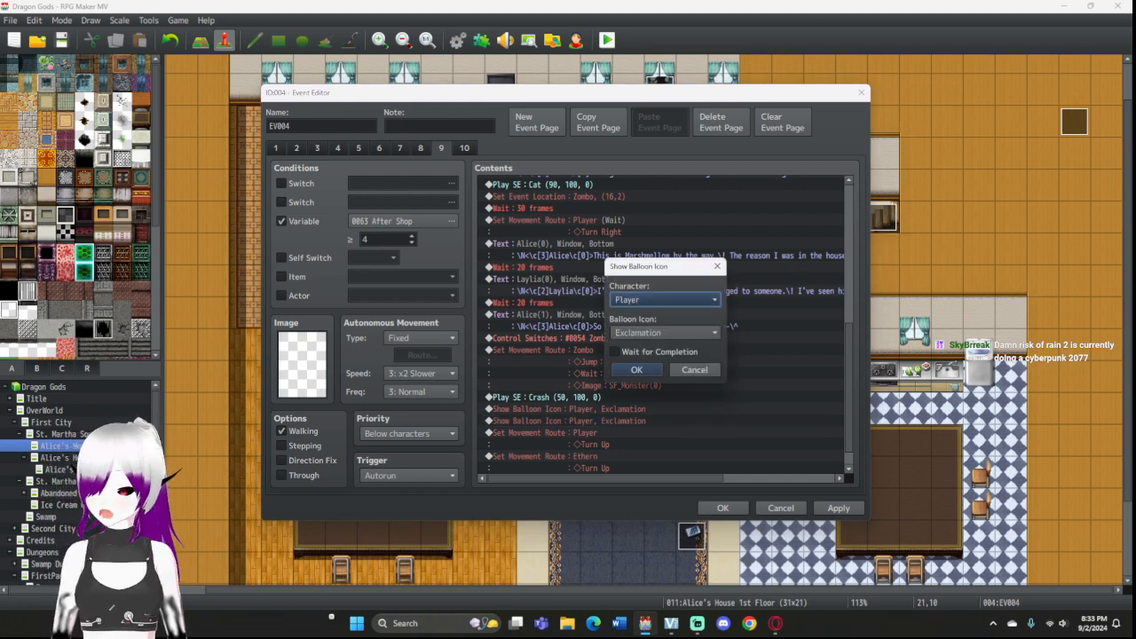
{"action": "left_click", "coordinate": [664, 300]}
{"action": "left_click", "coordinate": [665, 439]}
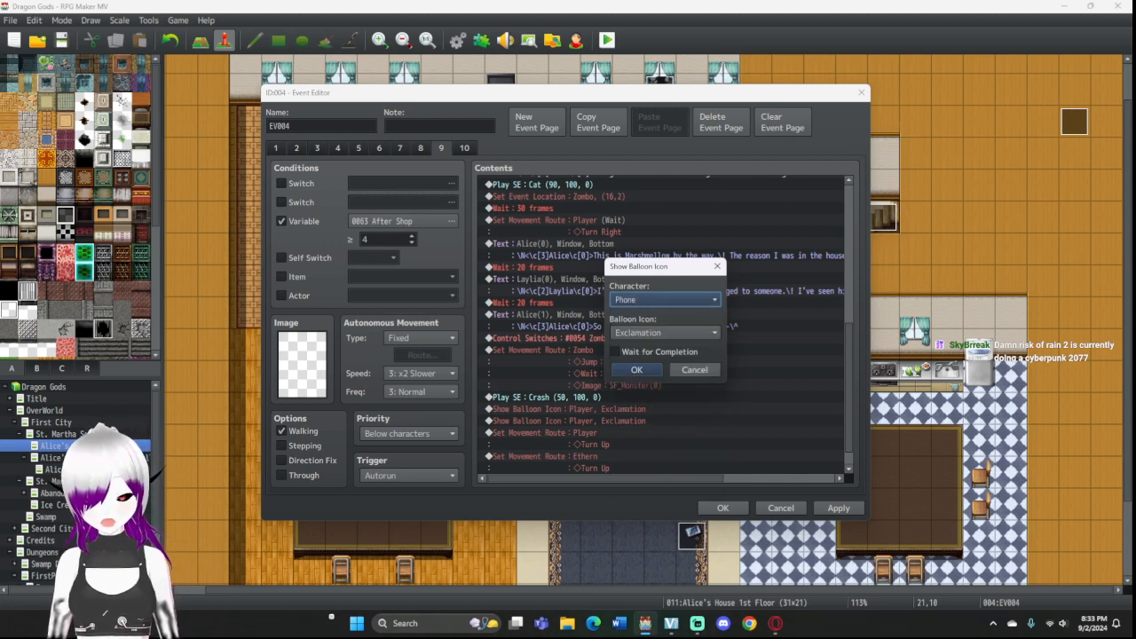
{"action": "left_click", "coordinate": [665, 300]}
{"action": "left_click", "coordinate": [664, 449]}
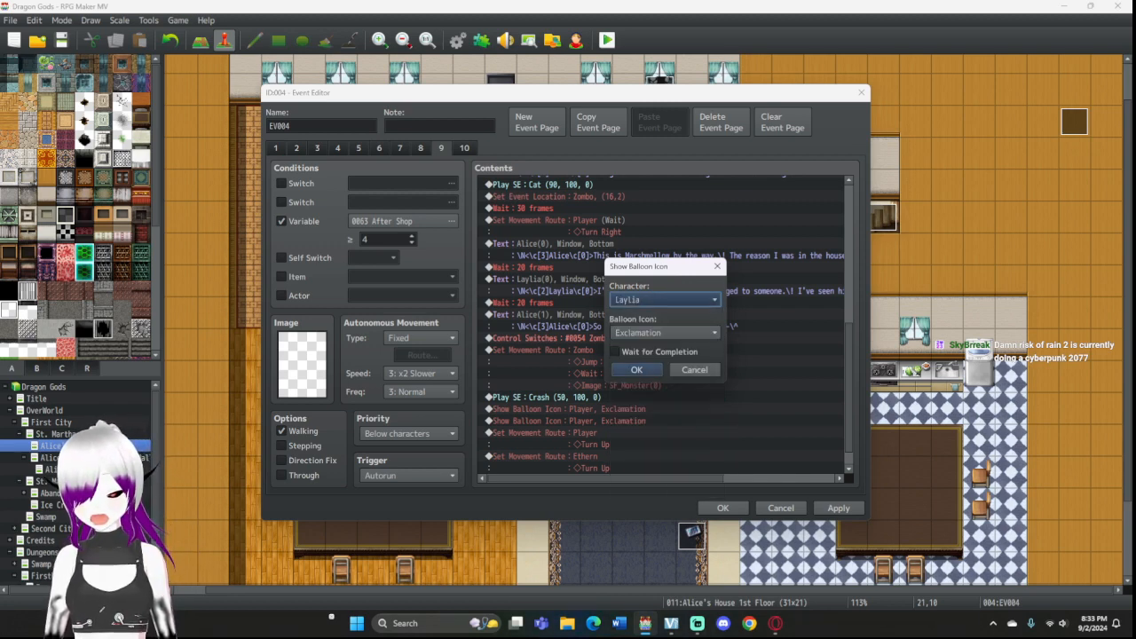
{"action": "left_click", "coordinate": [637, 370]}
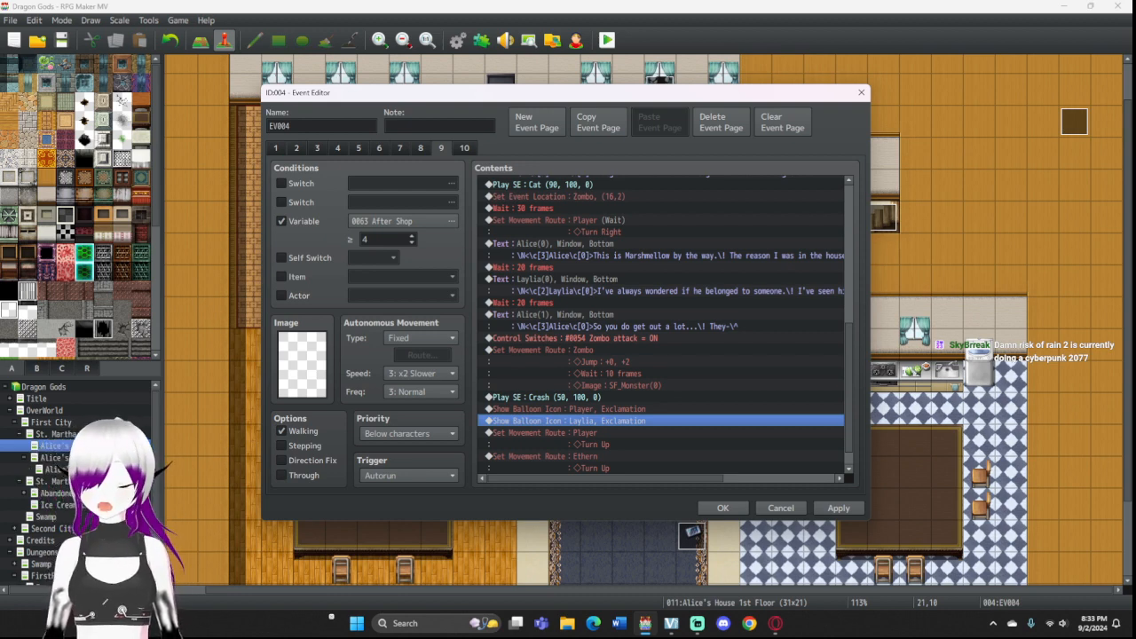
Step: Paste an Exclamation balloon before the Control Self Switch command, assign it to Ethern and enable Wait for Completion
{"action": "scroll", "coordinate": [665, 328], "scroll_direction": "down", "scroll_amount": 1}
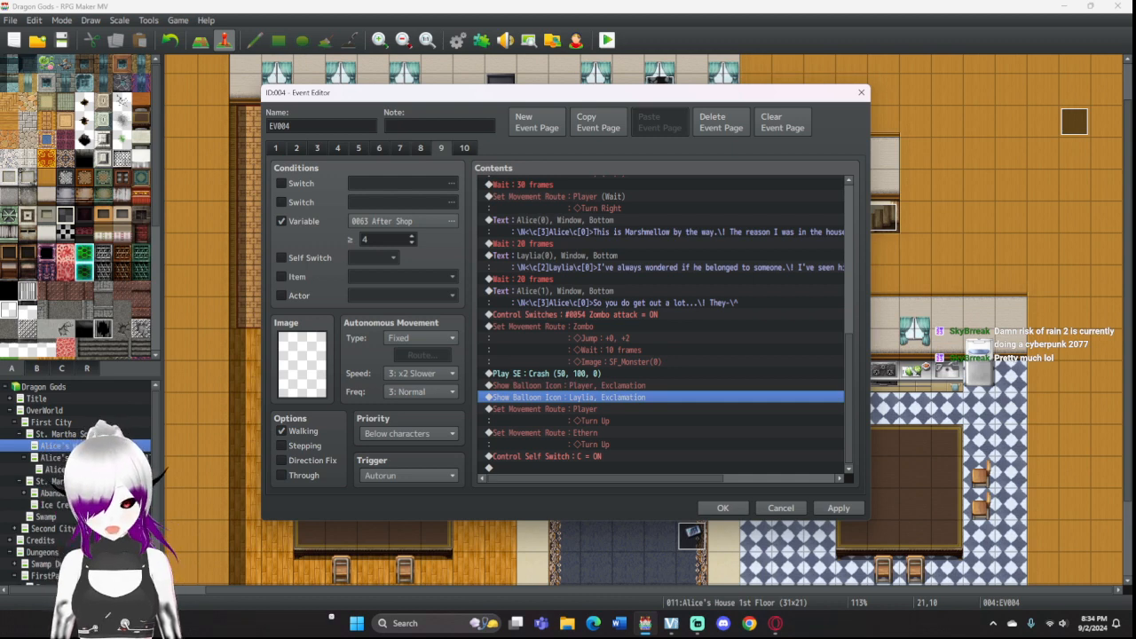
{"action": "left_click", "coordinate": [586, 456]}
{"action": "key", "text": "ctrl+v"}
{"action": "left_click", "coordinate": [586, 445]}
{"action": "double_click", "coordinate": [586, 456]}
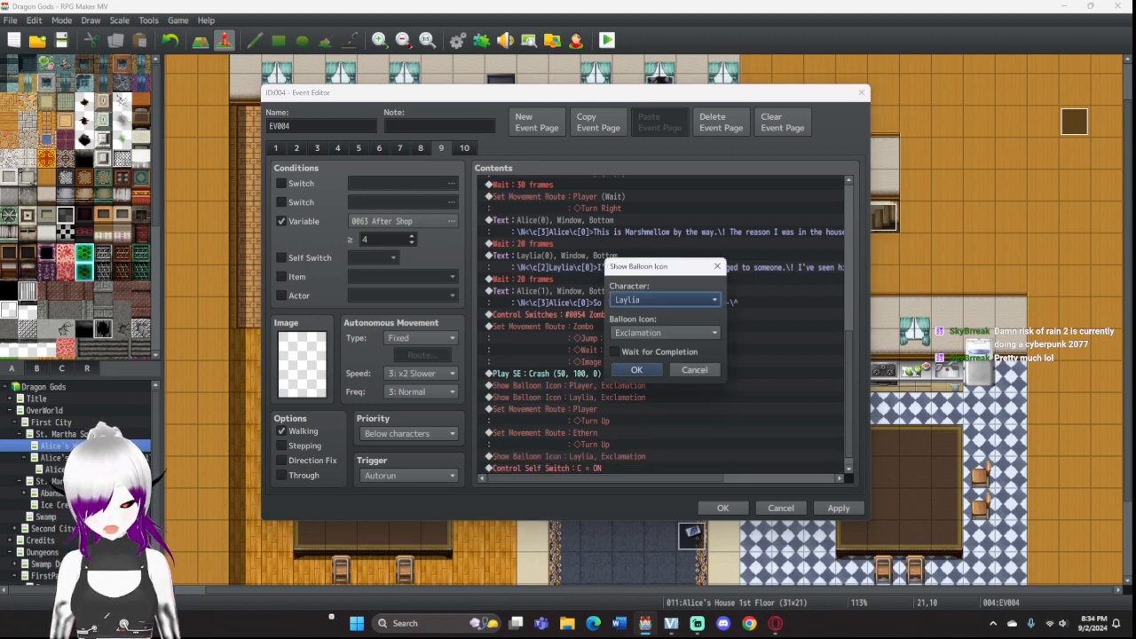
{"action": "left_click", "coordinate": [614, 352]}
{"action": "left_click", "coordinate": [664, 300]}
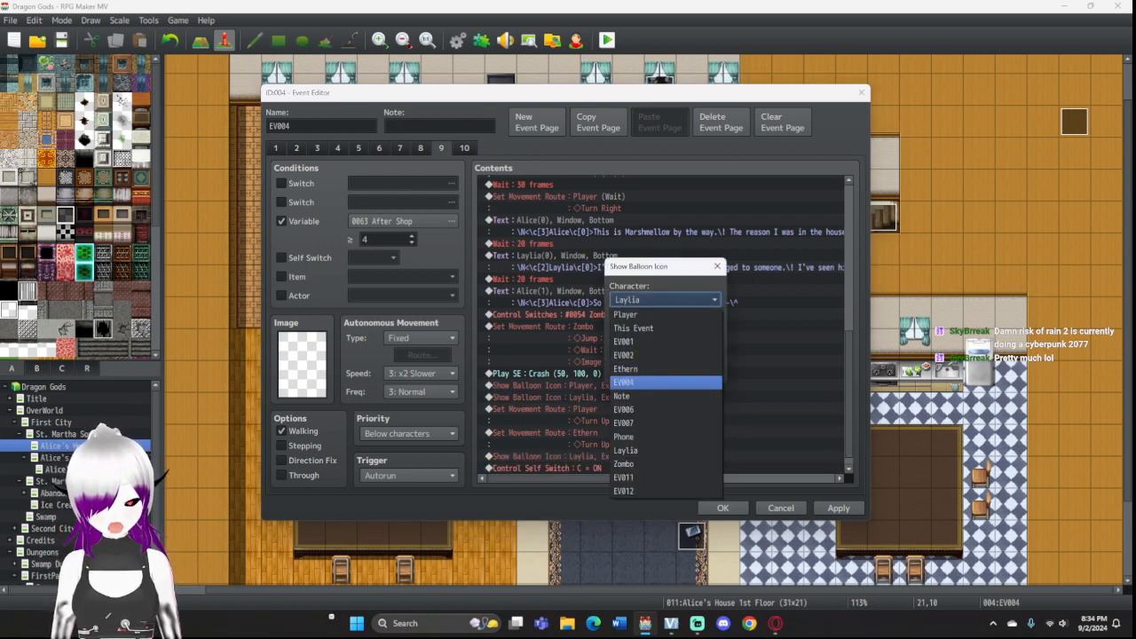
{"action": "left_click", "coordinate": [653, 369]}
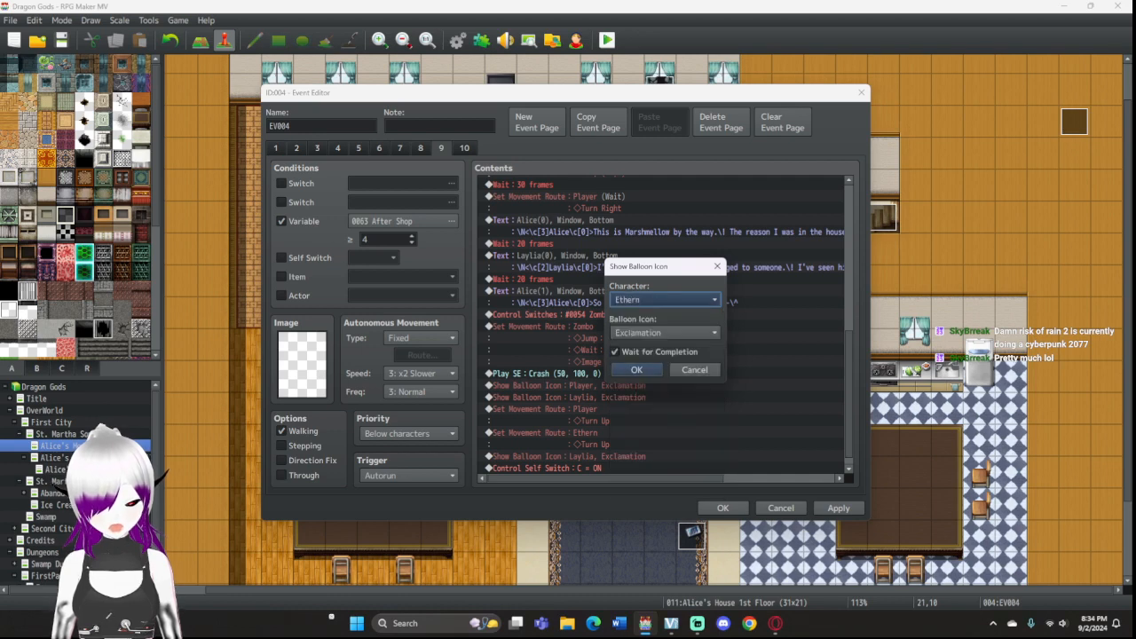
{"action": "left_click", "coordinate": [637, 369]}
Step: Start a Play SE command before the Control Self Switch command and preview the Stare sound
{"action": "double_click", "coordinate": [710, 454]}
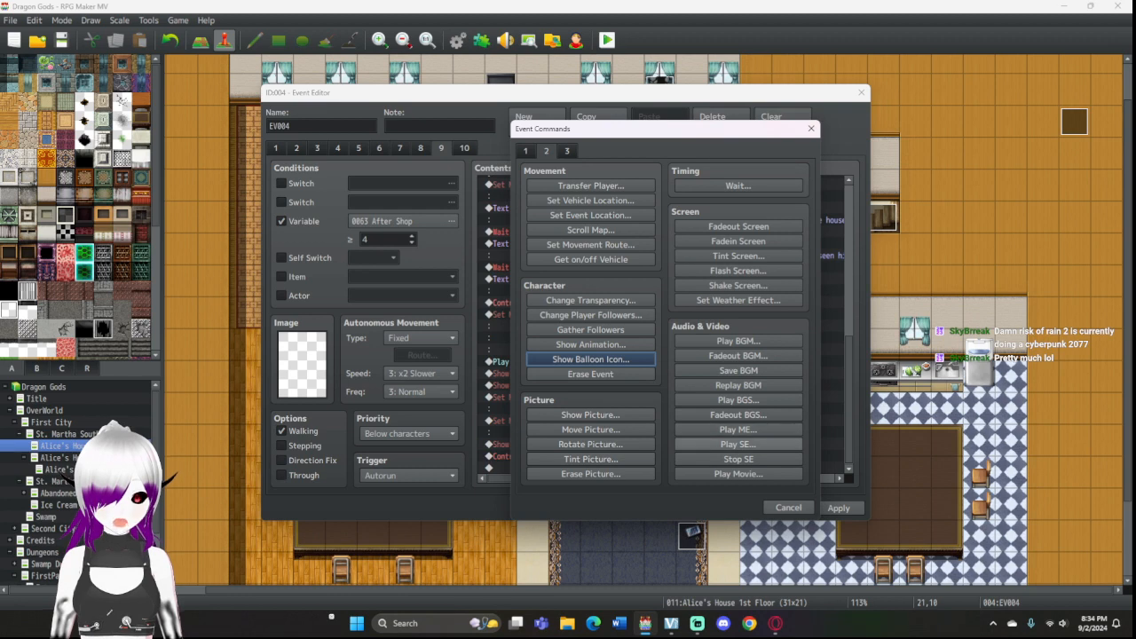
{"action": "left_click", "coordinate": [738, 444]}
{"action": "left_click_drag", "start_coordinate": [680, 219], "coordinate": [681, 419]}
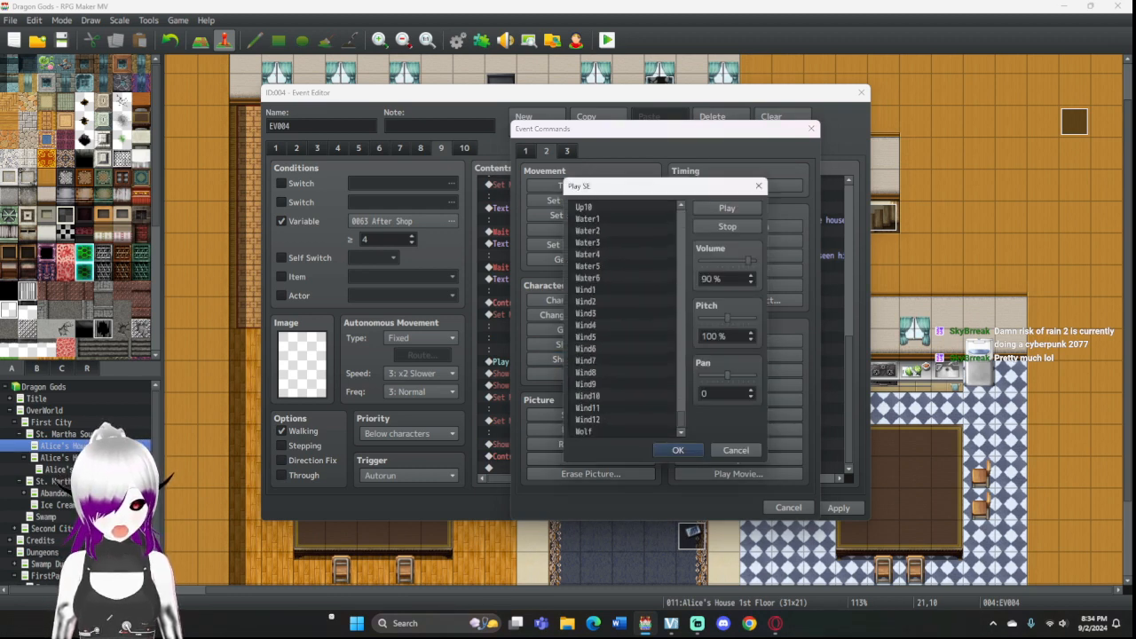
{"action": "scroll", "coordinate": [621, 319], "scroll_direction": "up", "scroll_amount": 7}
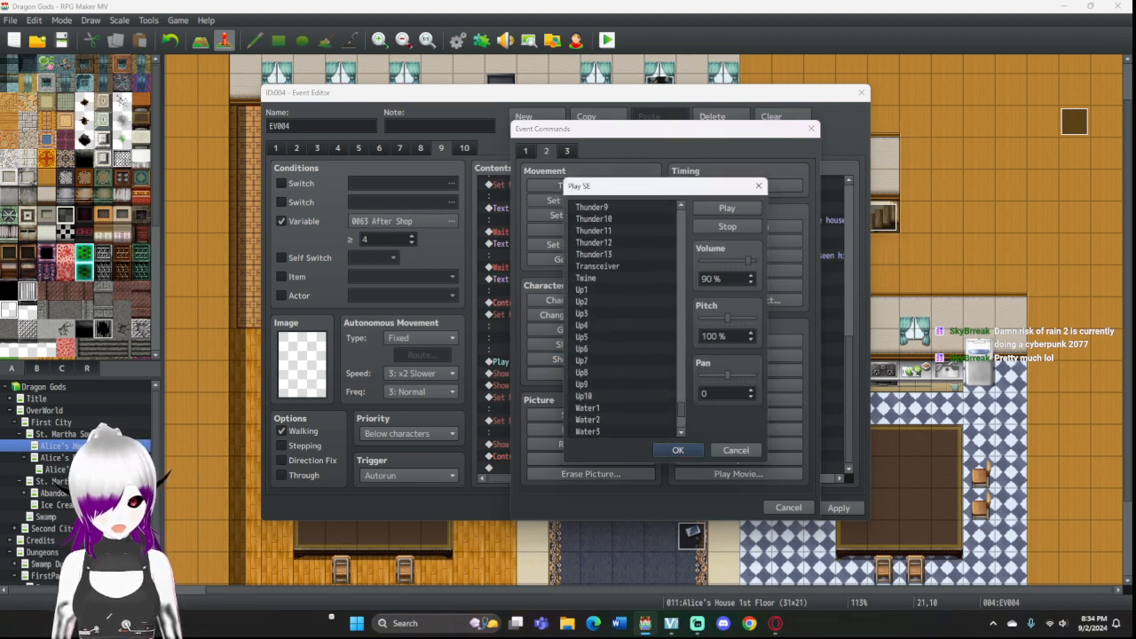
{"action": "scroll", "coordinate": [621, 319], "scroll_direction": "up", "scroll_amount": 8}
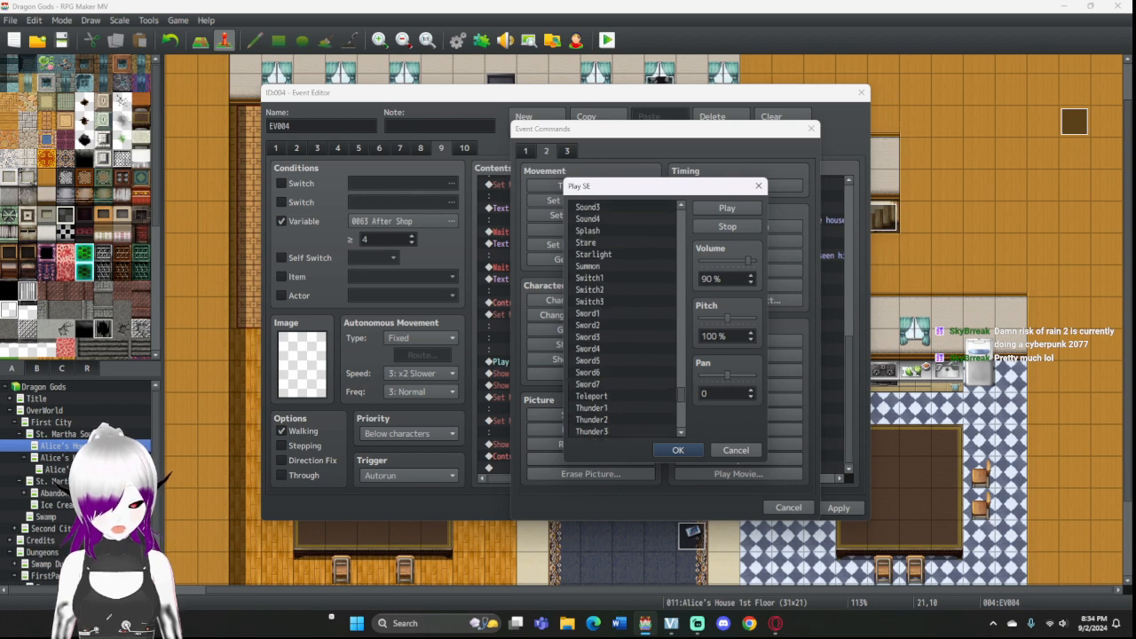
{"action": "scroll", "coordinate": [621, 319], "scroll_direction": "up", "scroll_amount": 2}
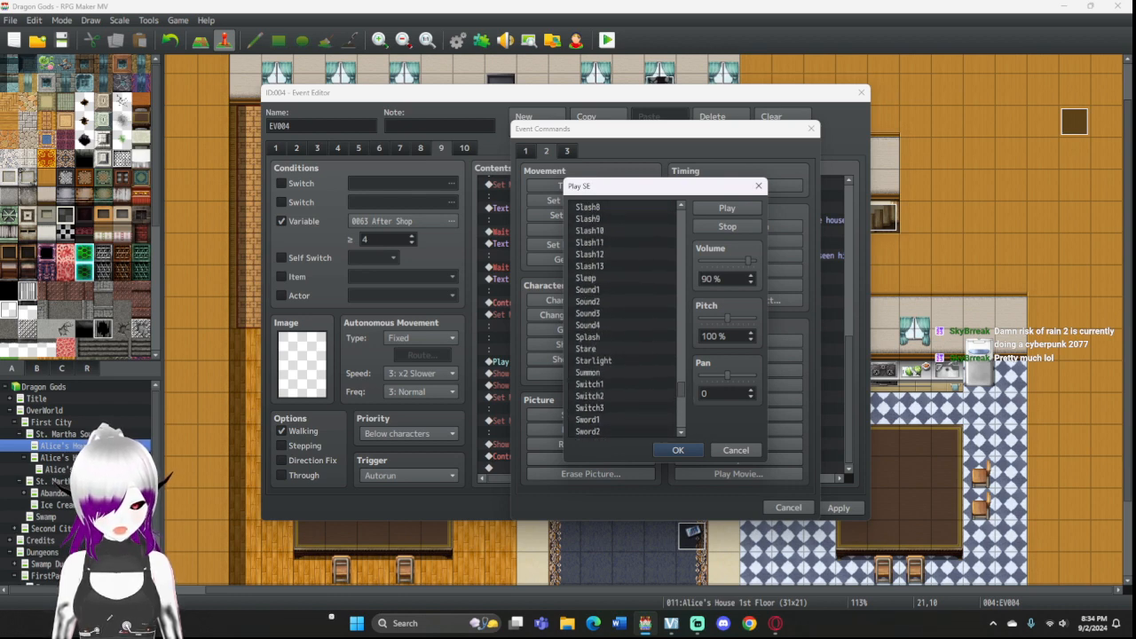
{"action": "left_click", "coordinate": [621, 348]}
{"action": "left_click", "coordinate": [727, 207]}
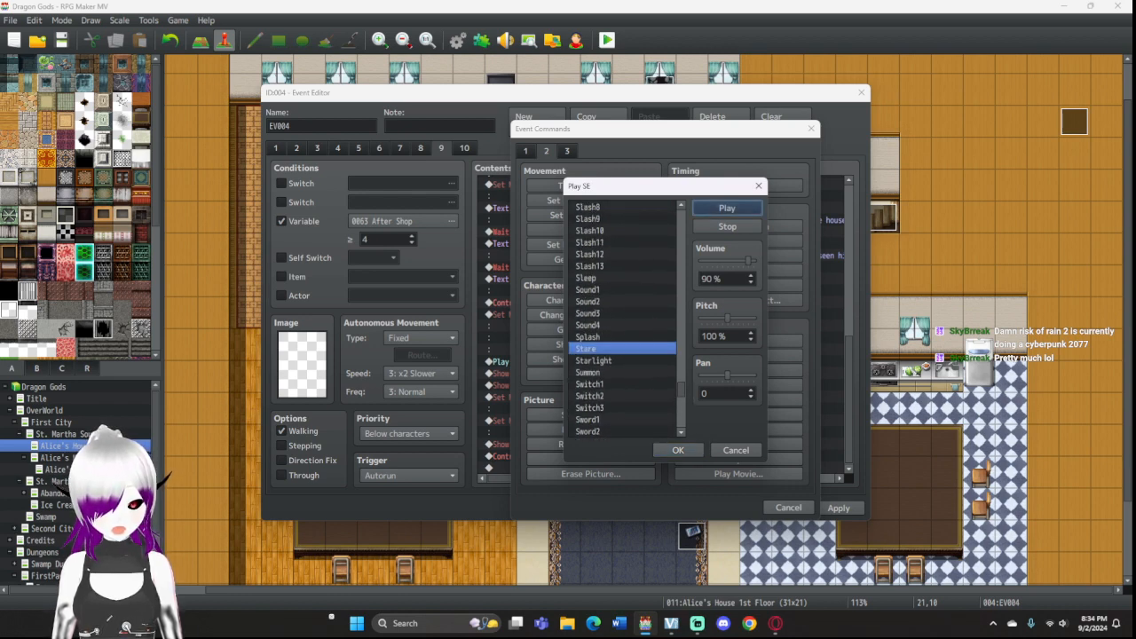
Step: Preview the Siren, Scream and Silence sound effects for the new Play SE command
{"action": "scroll", "coordinate": [621, 320], "scroll_direction": "up", "scroll_amount": 6}
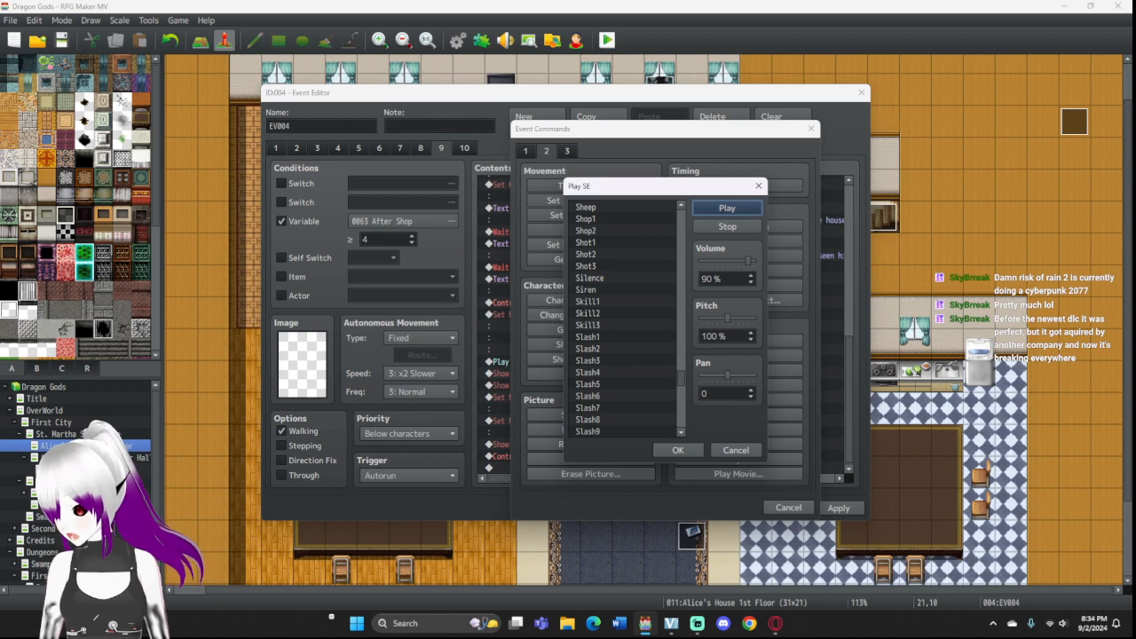
{"action": "scroll", "coordinate": [621, 319], "scroll_direction": "up", "scroll_amount": 1}
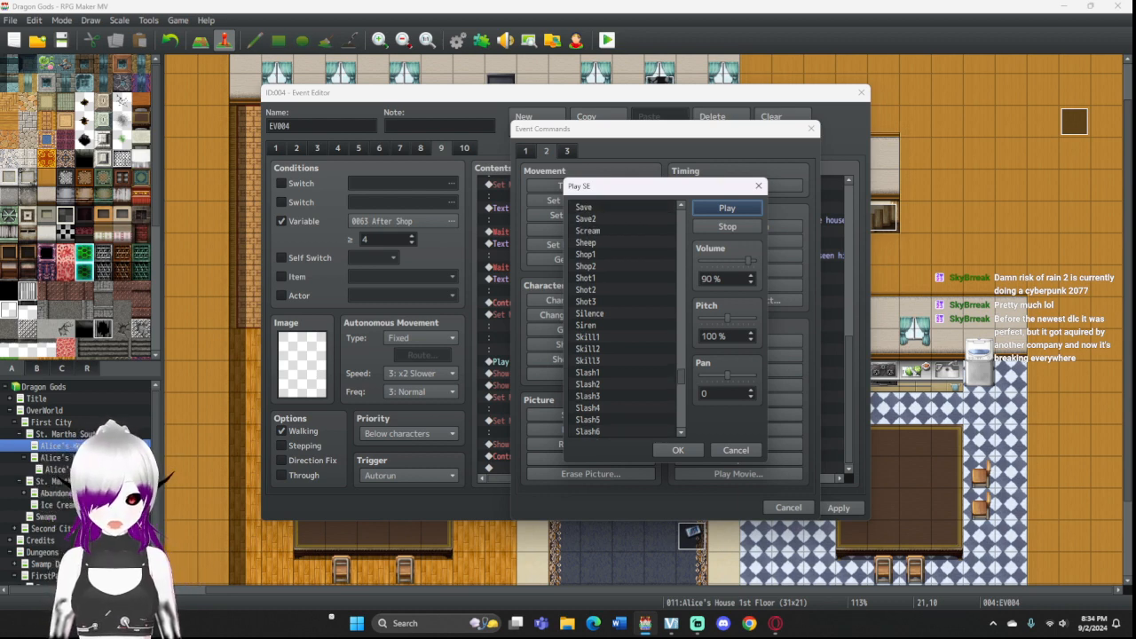
{"action": "left_click", "coordinate": [621, 324]}
{"action": "left_click", "coordinate": [726, 208]}
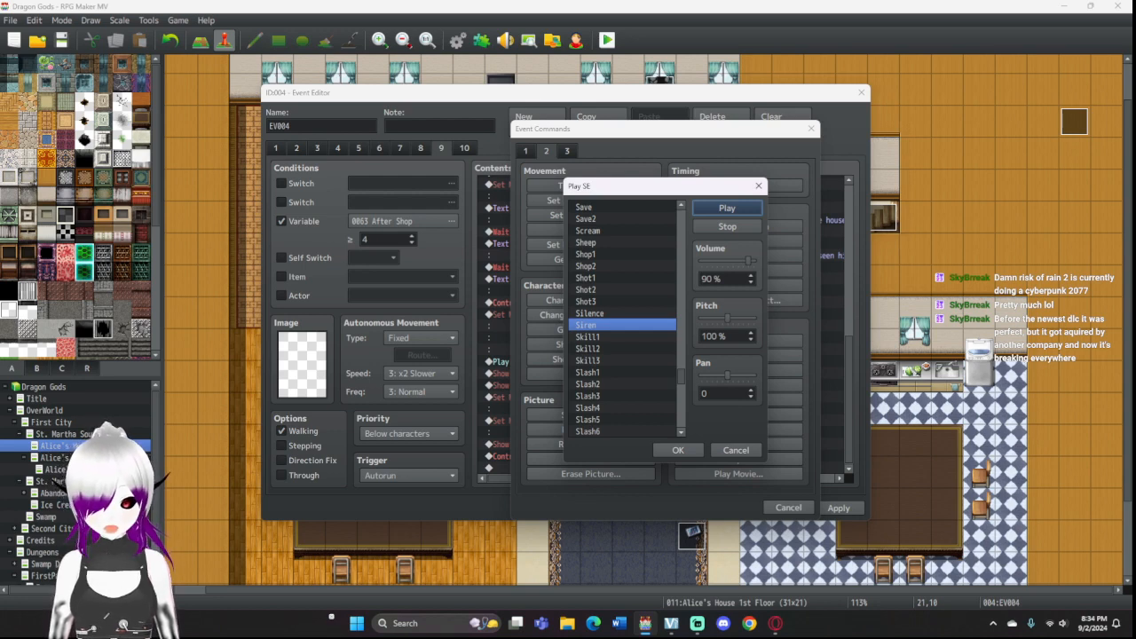
{"action": "left_click", "coordinate": [588, 231]}
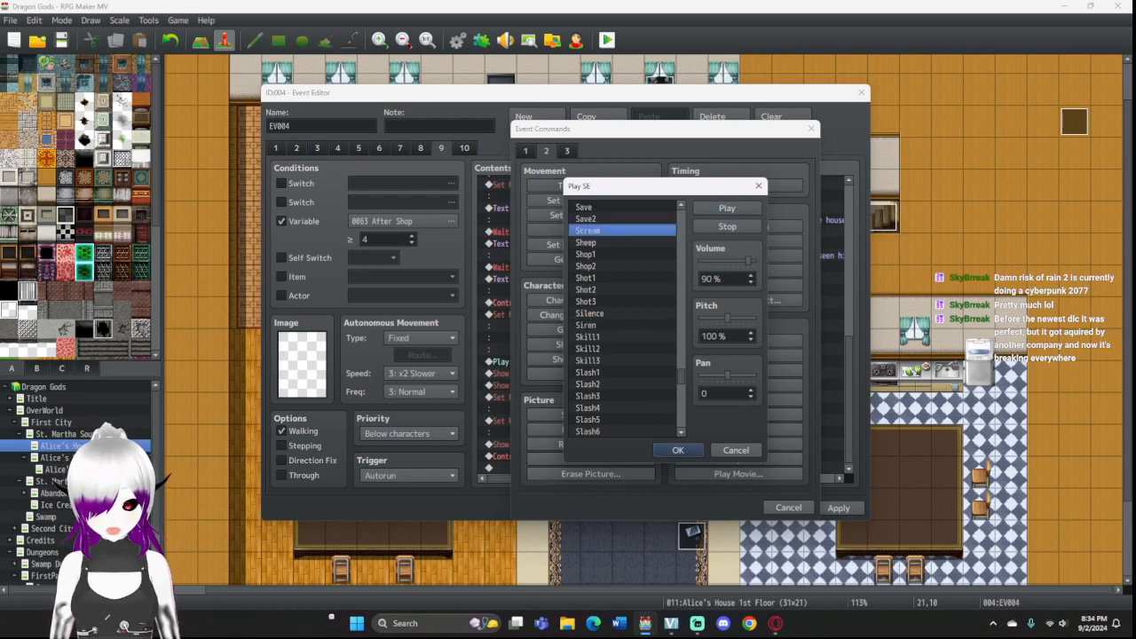
{"action": "left_click", "coordinate": [726, 208]}
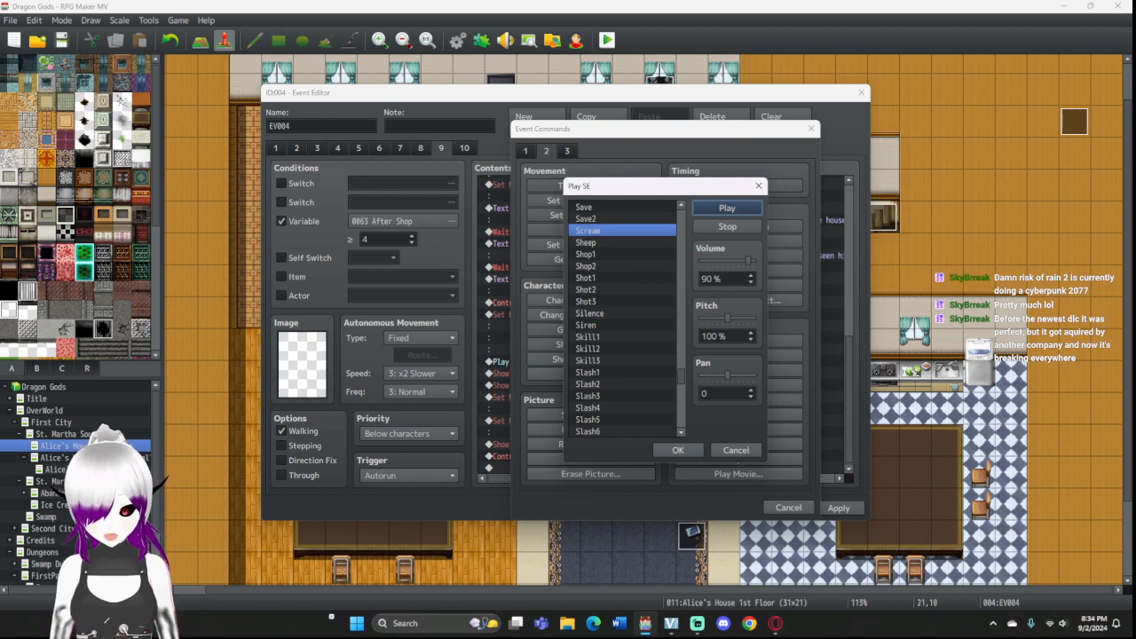
{"action": "left_click", "coordinate": [590, 313]}
{"action": "left_click", "coordinate": [726, 208]}
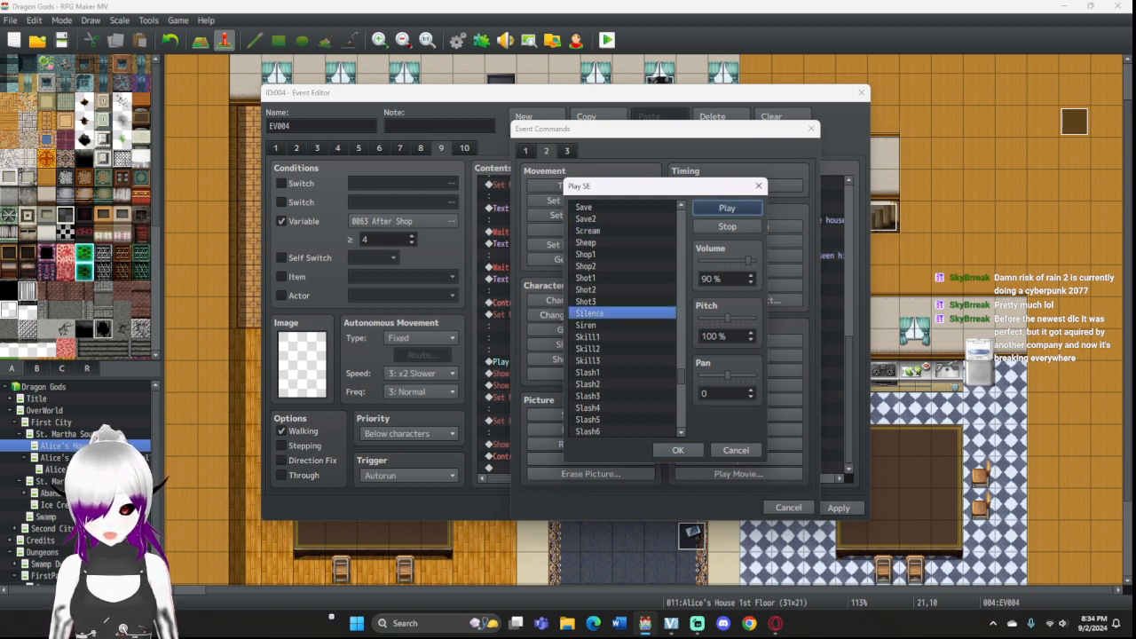
Step: Preview the Sand, Resonance and Reflection sound effects as candidates for the Play SE command
{"action": "scroll", "coordinate": [622, 319], "scroll_direction": "up", "scroll_amount": 3}
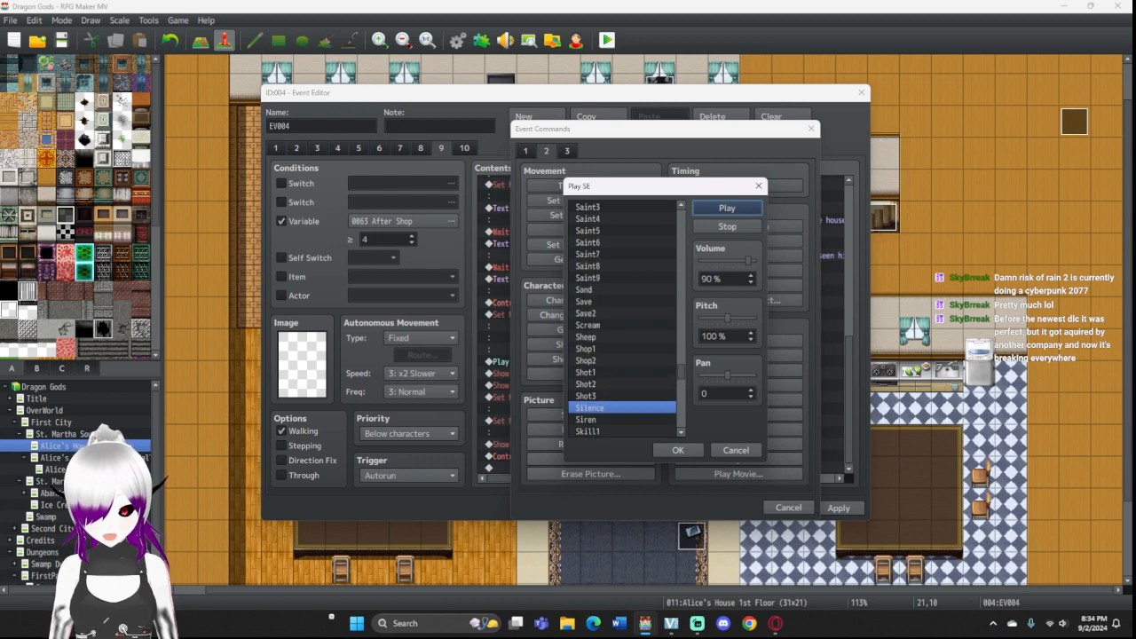
{"action": "left_click", "coordinate": [590, 313]}
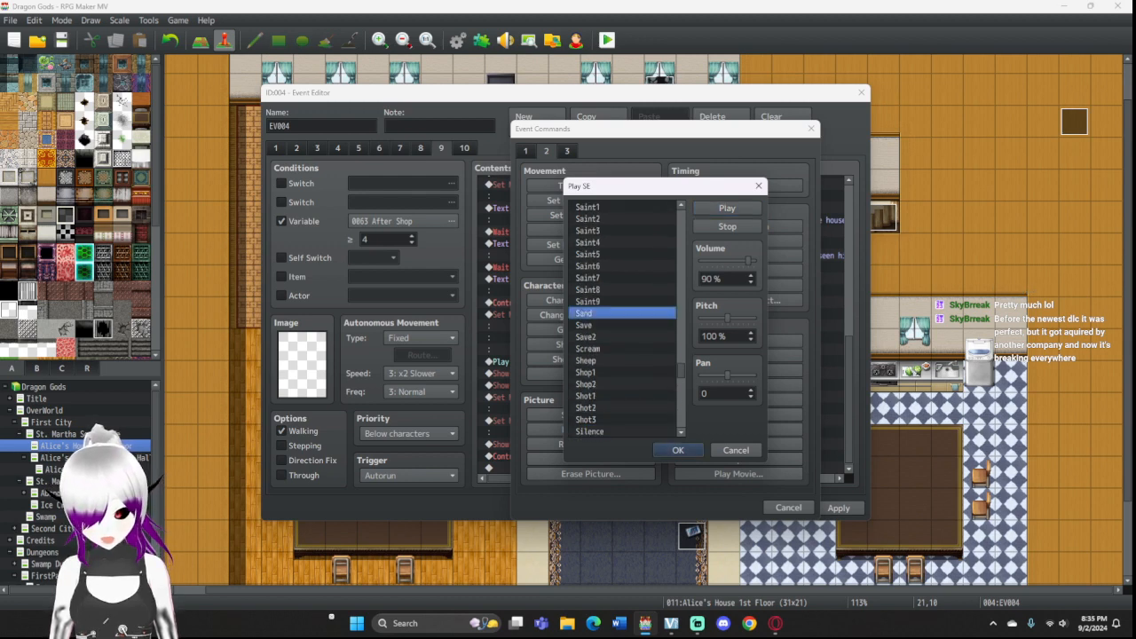
{"action": "left_click", "coordinate": [727, 208]}
{"action": "scroll", "coordinate": [621, 320], "scroll_direction": "up", "scroll_amount": 3}
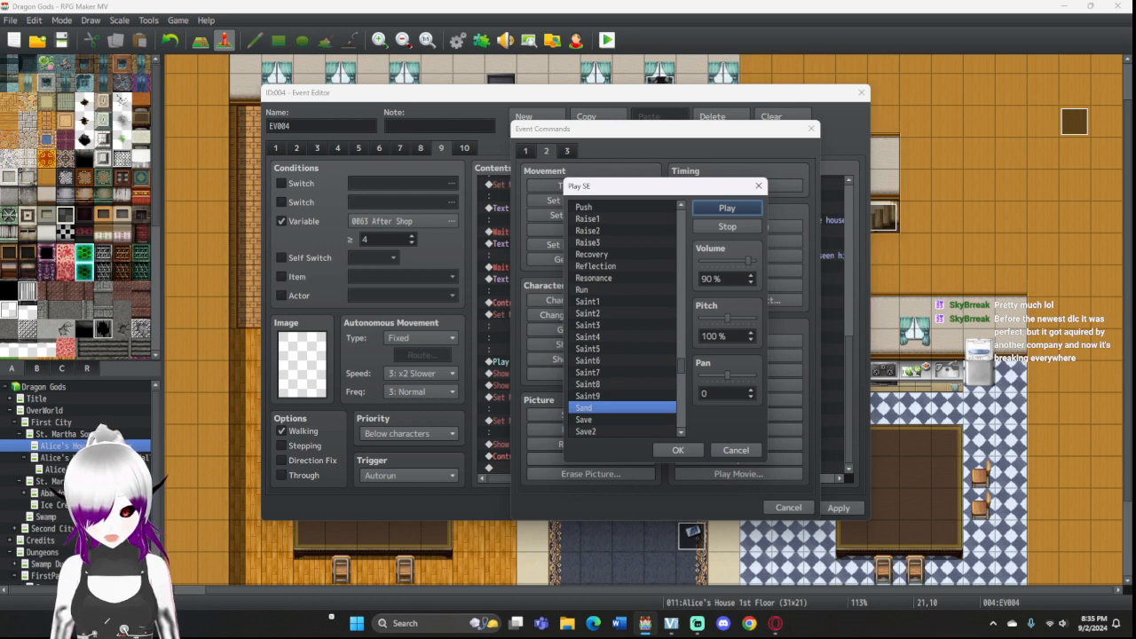
{"action": "left_click", "coordinate": [593, 278]}
{"action": "left_click", "coordinate": [727, 208]}
{"action": "left_click", "coordinate": [595, 266]}
{"action": "left_click", "coordinate": [727, 208]}
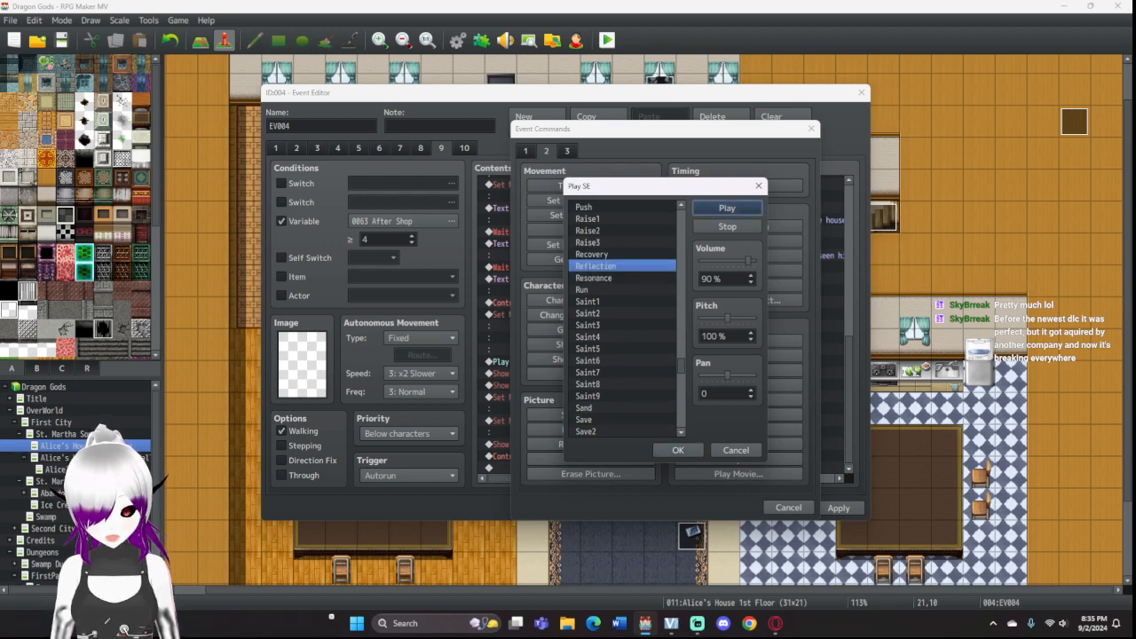
Step: Preview the Poison, Pollen and Noise sound effects
{"action": "scroll", "coordinate": [612, 289], "scroll_direction": "up", "scroll_amount": 4}
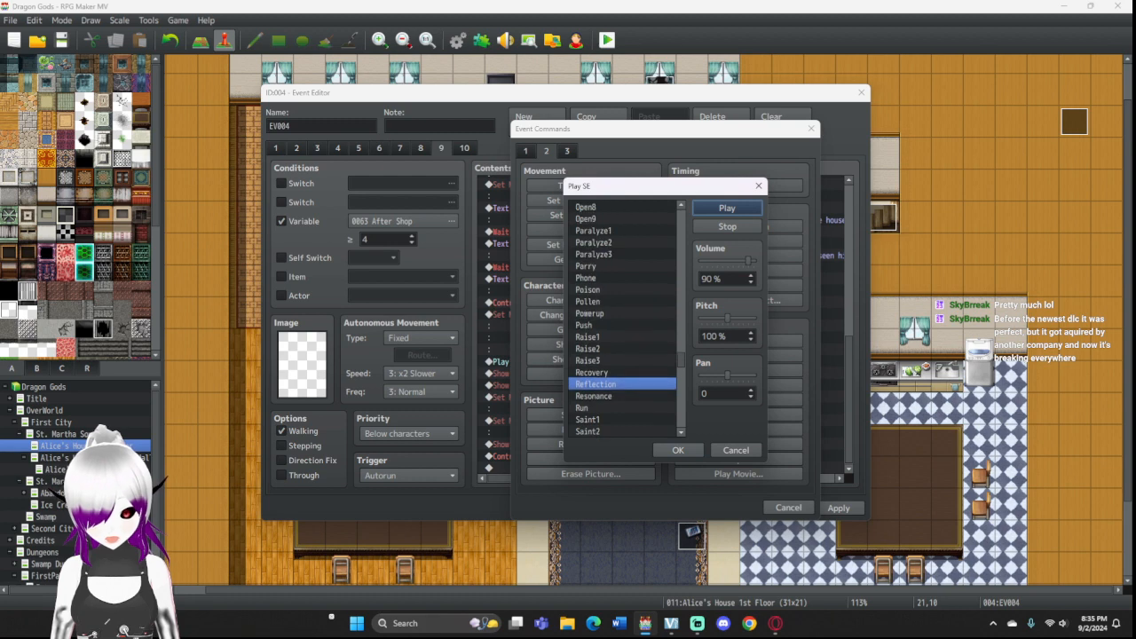
{"action": "left_click", "coordinate": [589, 290]}
{"action": "left_click", "coordinate": [726, 207]}
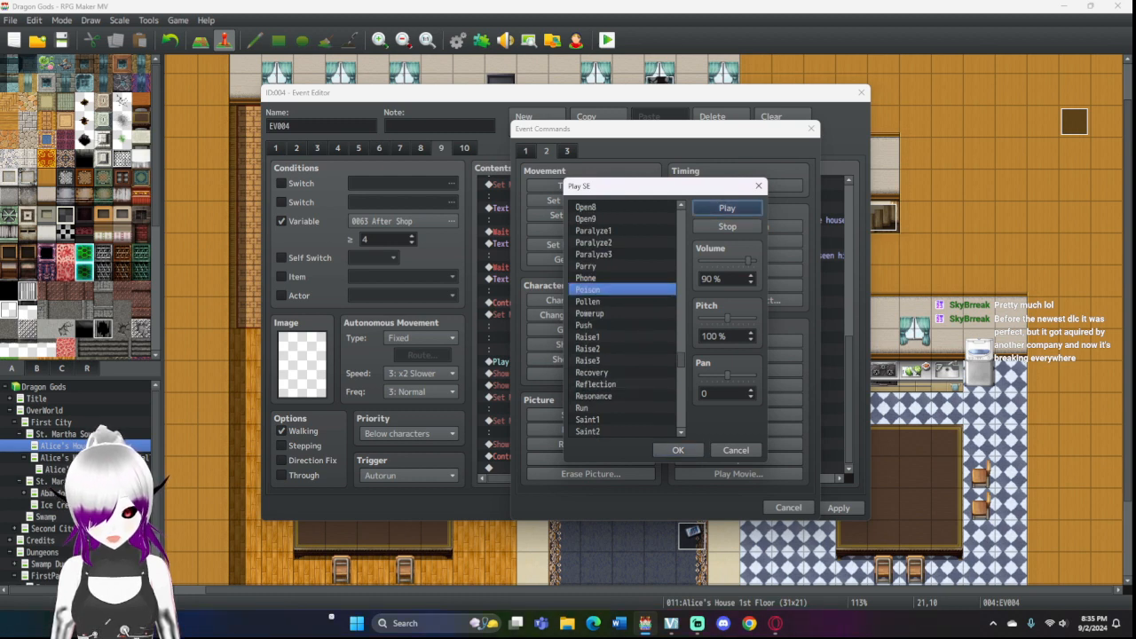
{"action": "left_click", "coordinate": [587, 301]}
{"action": "left_click", "coordinate": [726, 208]}
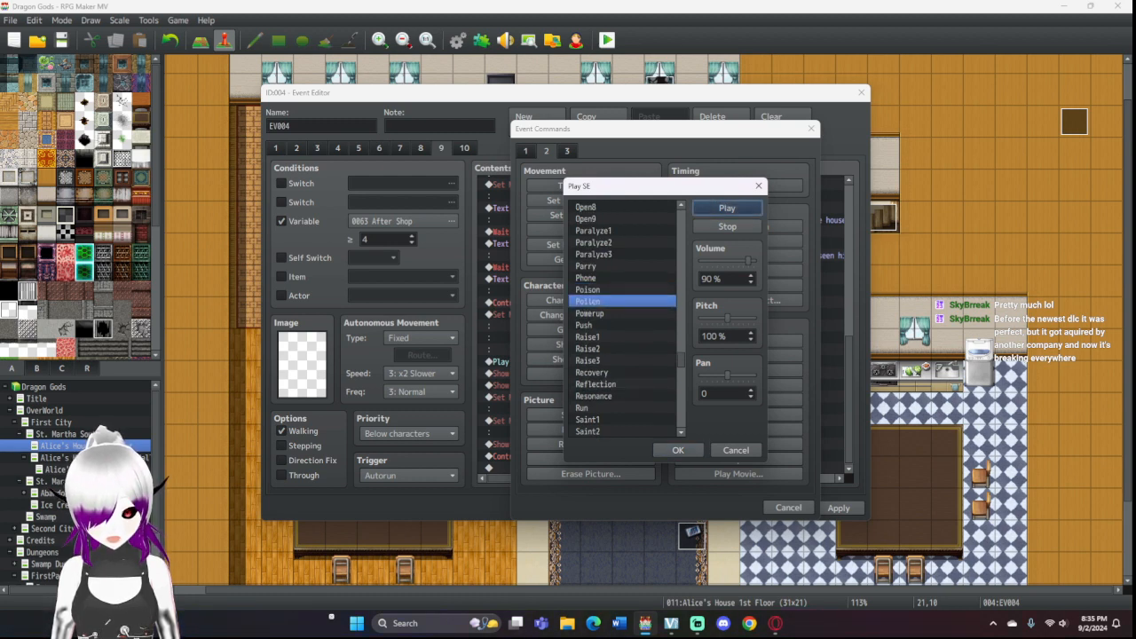
{"action": "scroll", "coordinate": [621, 319], "scroll_direction": "up", "scroll_amount": 5}
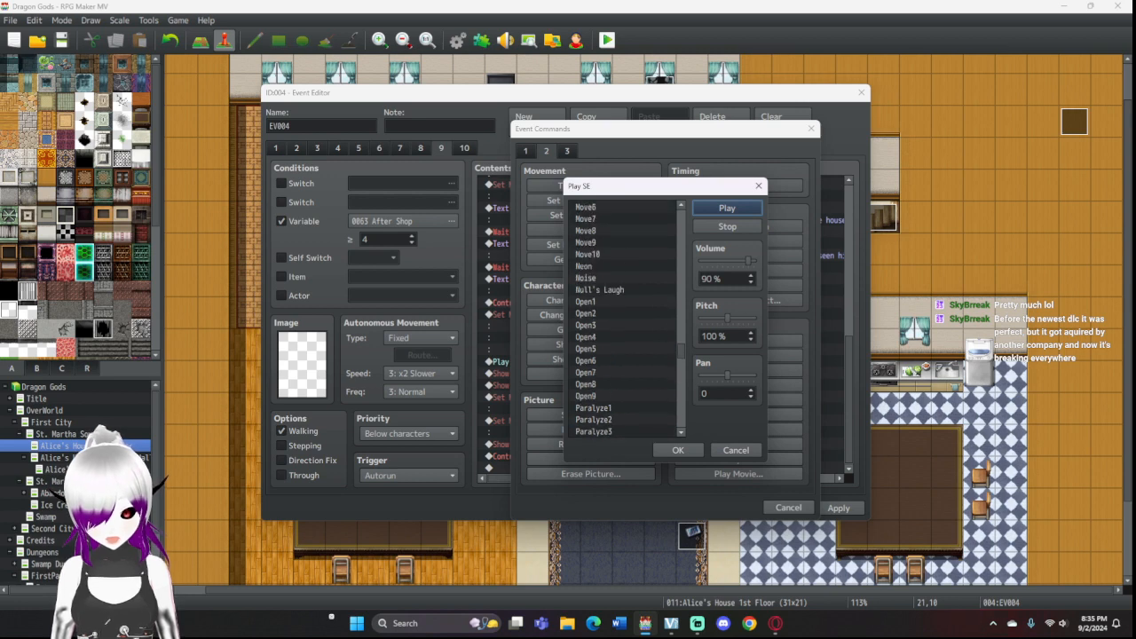
{"action": "left_click", "coordinate": [588, 302]}
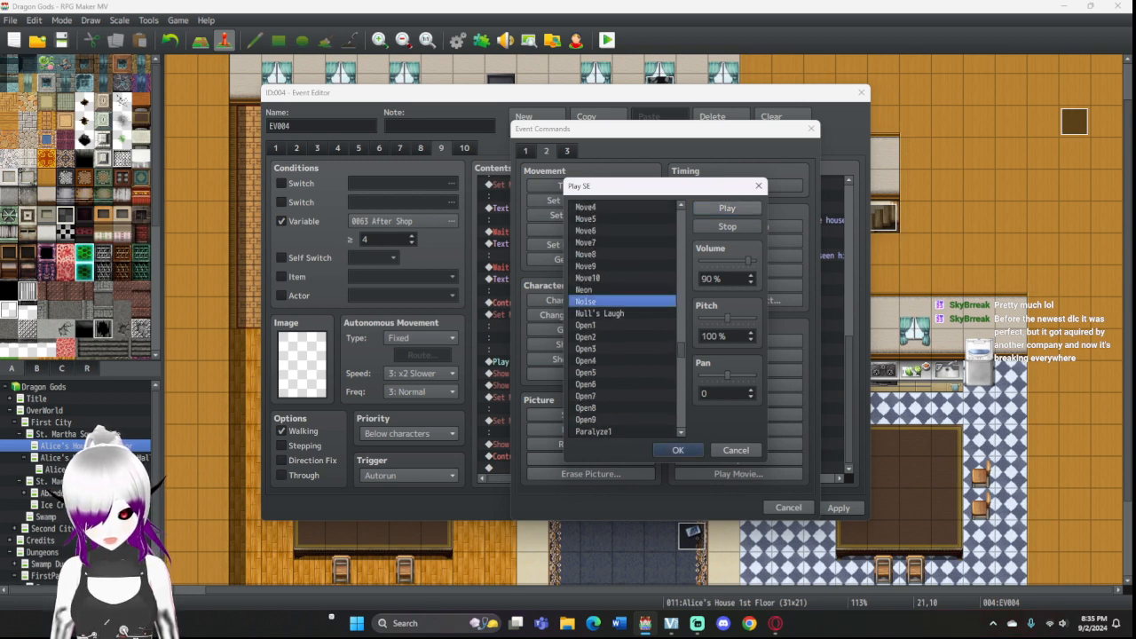
{"action": "left_click", "coordinate": [726, 207]}
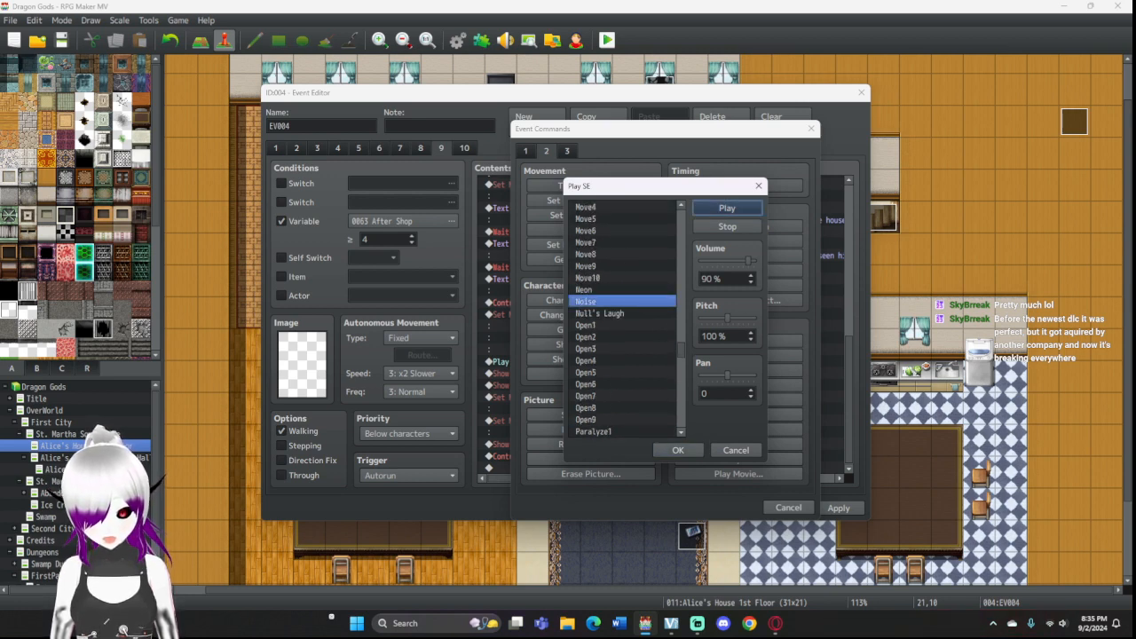
Step: Preview the Monster1 through Monster5 sound effects one after another
{"action": "scroll", "coordinate": [621, 319], "scroll_direction": "up", "scroll_amount": 5}
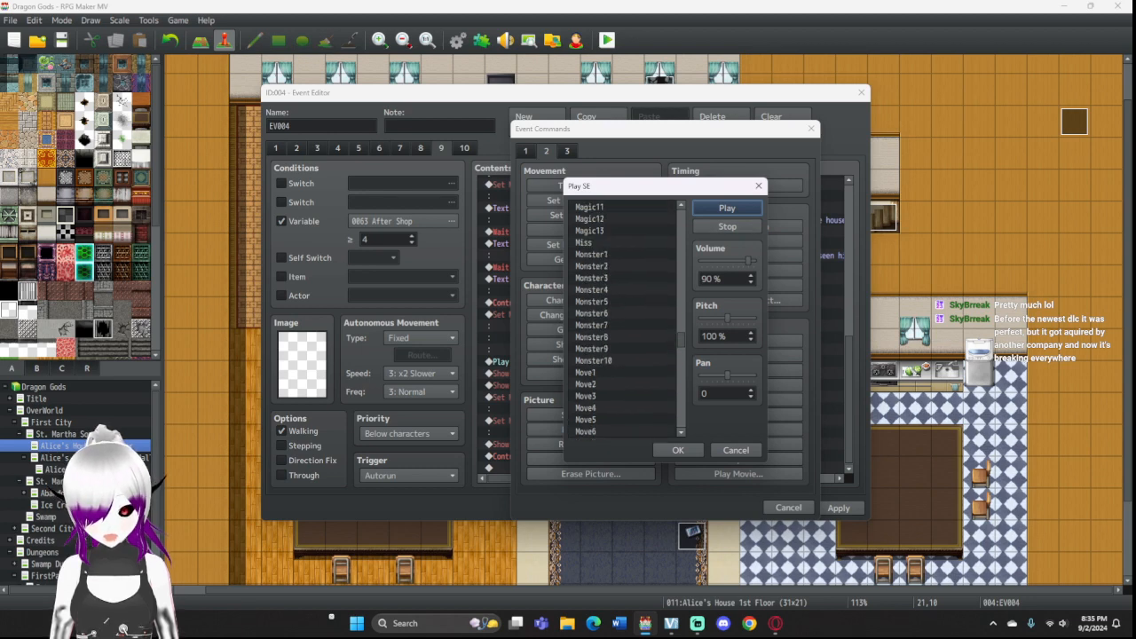
{"action": "left_click", "coordinate": [591, 255]}
{"action": "left_click", "coordinate": [727, 207]}
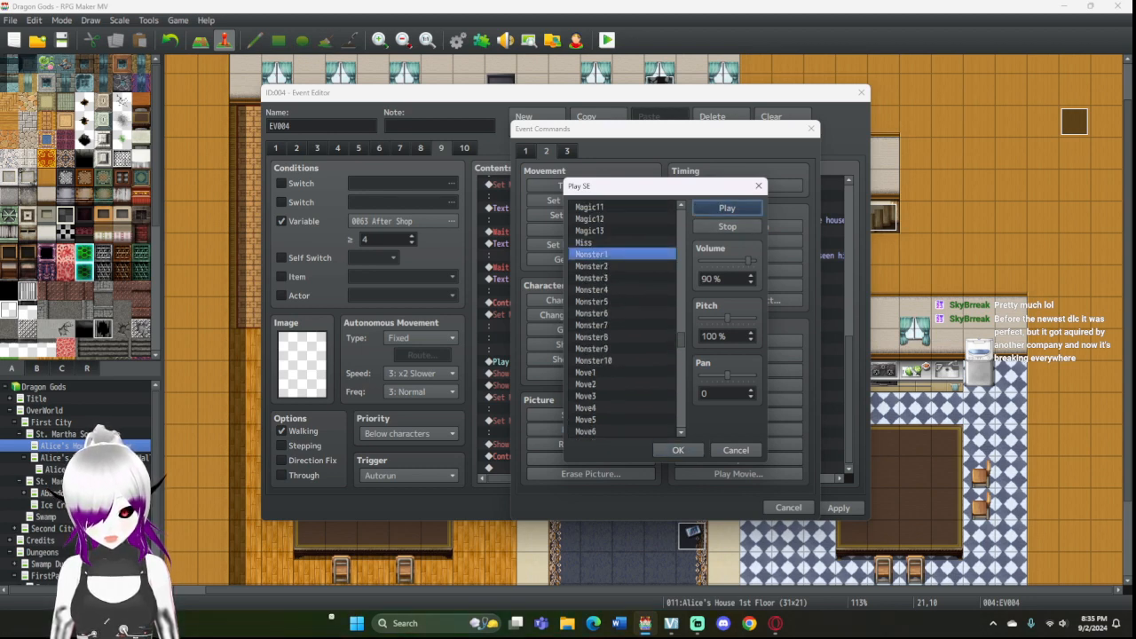
{"action": "left_click", "coordinate": [592, 267]}
{"action": "left_click", "coordinate": [726, 208]}
{"action": "left_click", "coordinate": [592, 277]}
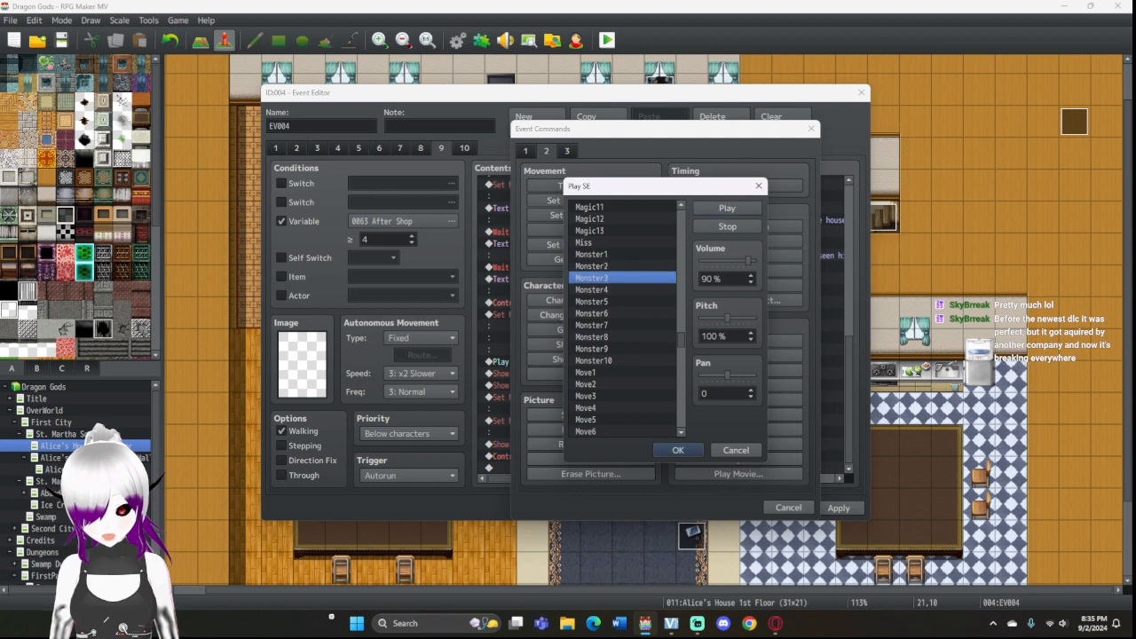
{"action": "left_click", "coordinate": [727, 207]}
{"action": "left_click", "coordinate": [592, 290]}
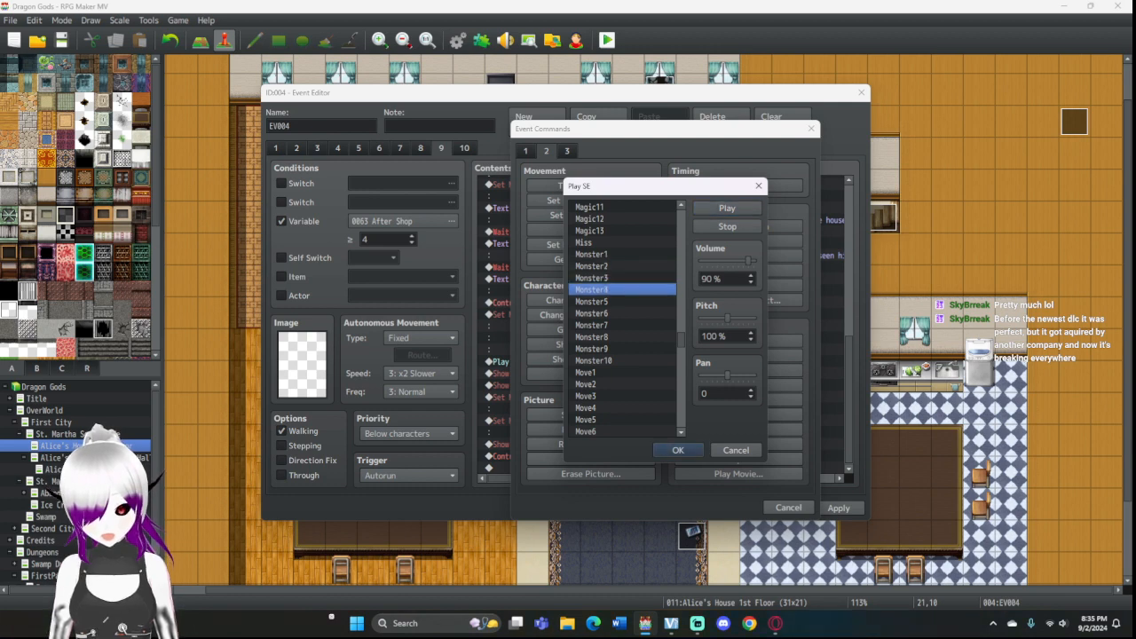
{"action": "left_click", "coordinate": [726, 207]}
{"action": "left_click", "coordinate": [591, 302]}
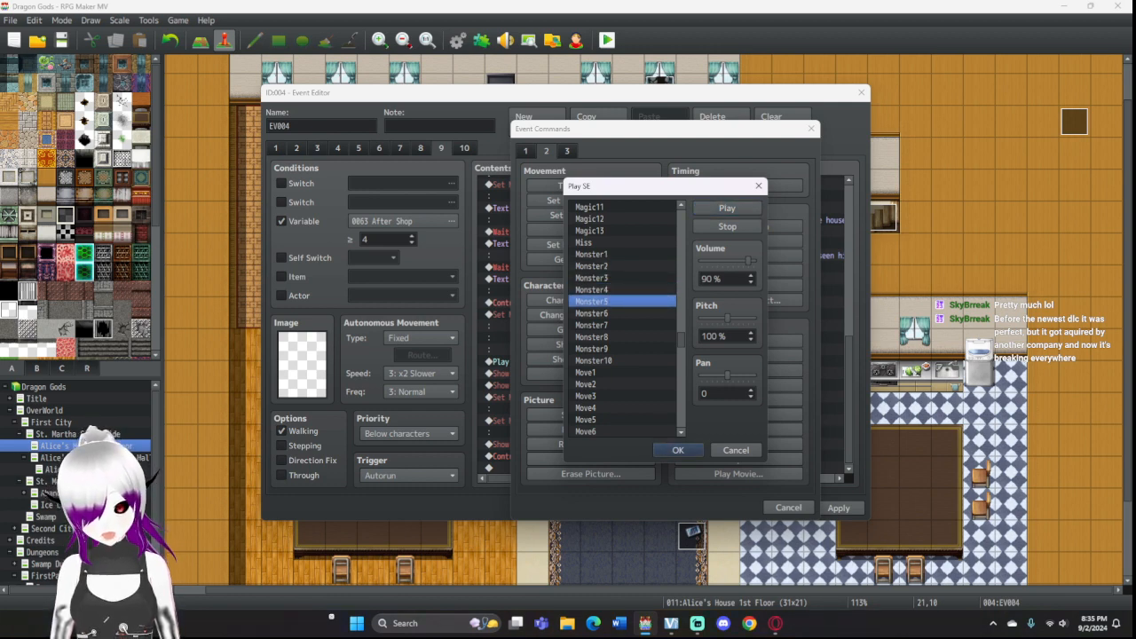
{"action": "left_click", "coordinate": [727, 207]}
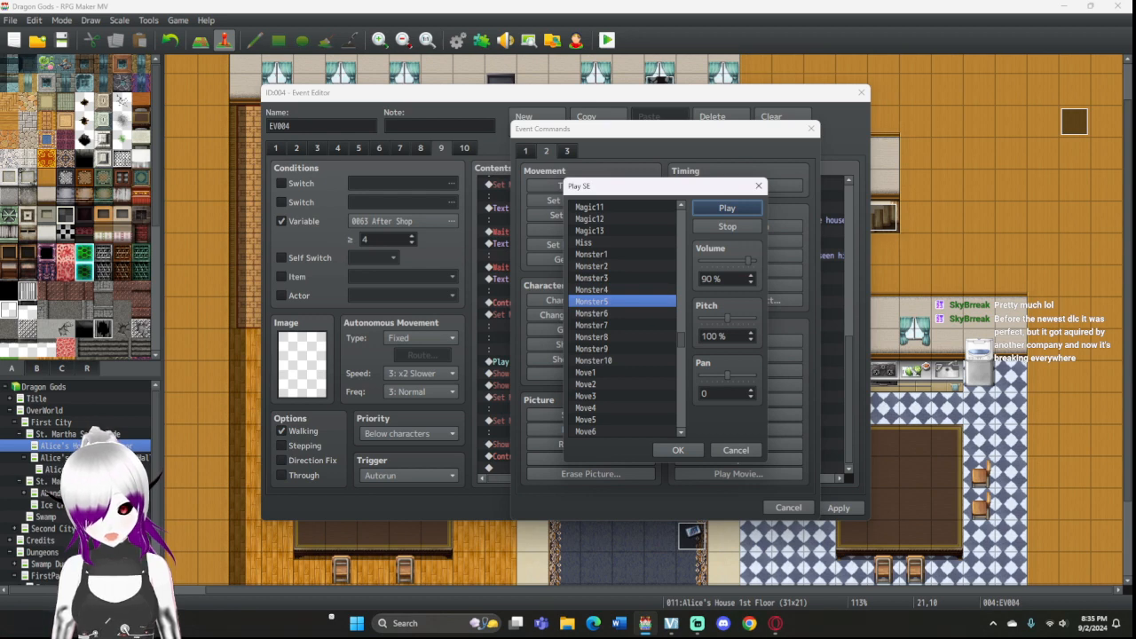
Step: Choose and preview the Monster6 sound, set its pitch to 70% and insert the Play SE command
{"action": "left_click", "coordinate": [592, 313]}
{"action": "left_click", "coordinate": [726, 208]}
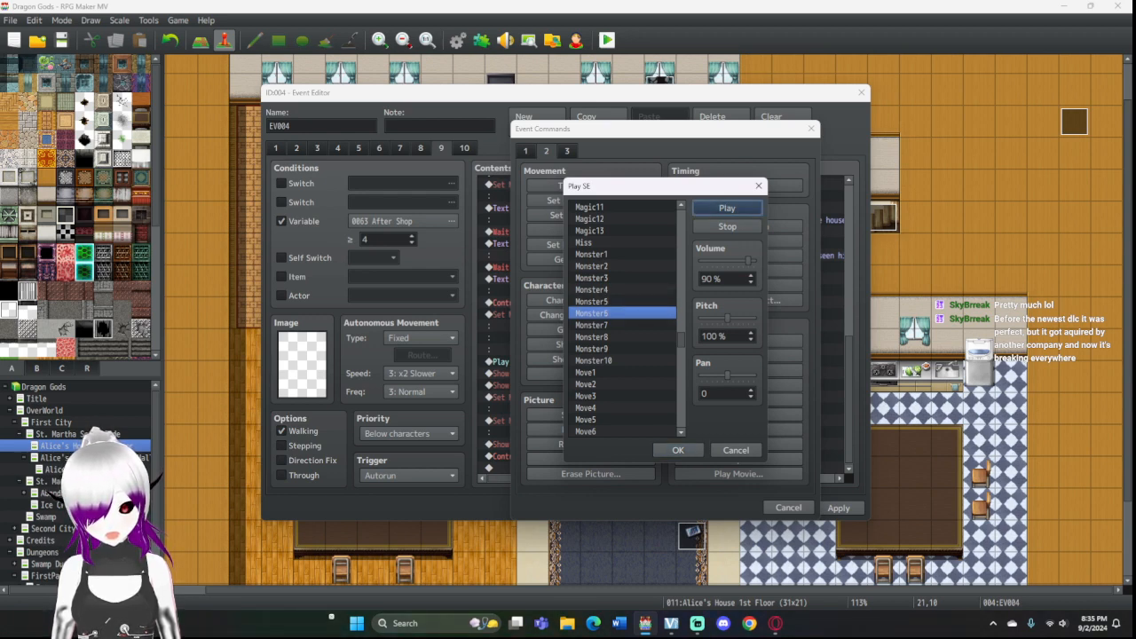
{"action": "mouse_move", "coordinate": [725, 318]}
{"action": "left_mouse_down"}
{"action": "mouse_move", "coordinate": [736, 317]}
{"action": "mouse_move", "coordinate": [711, 317]}
{"action": "left_mouse_up"}
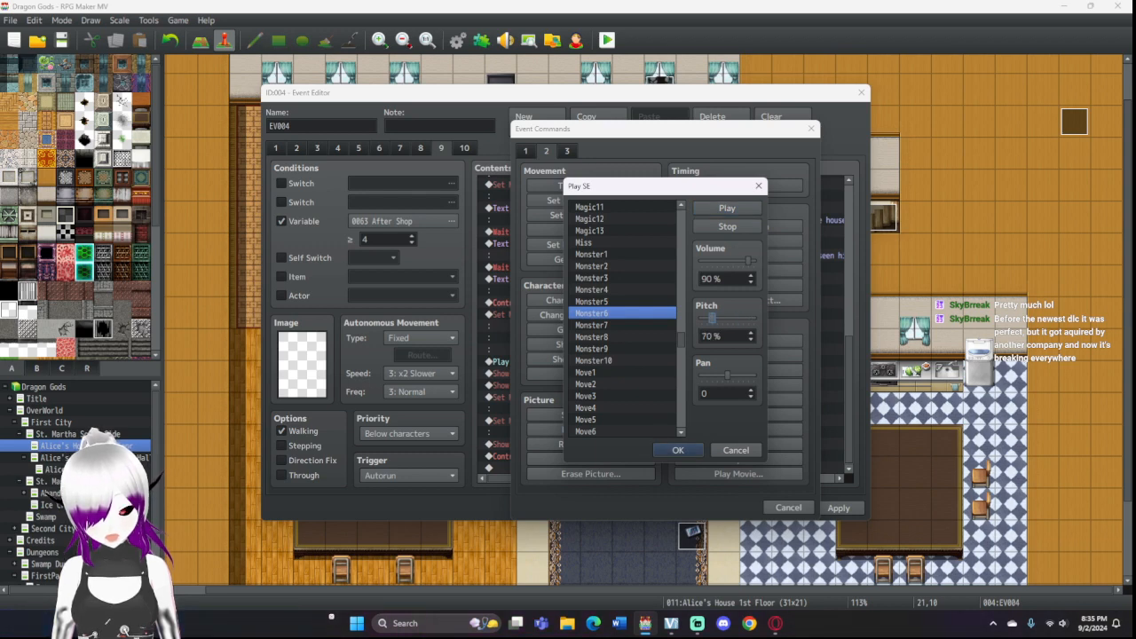
{"action": "key", "text": "Return"}
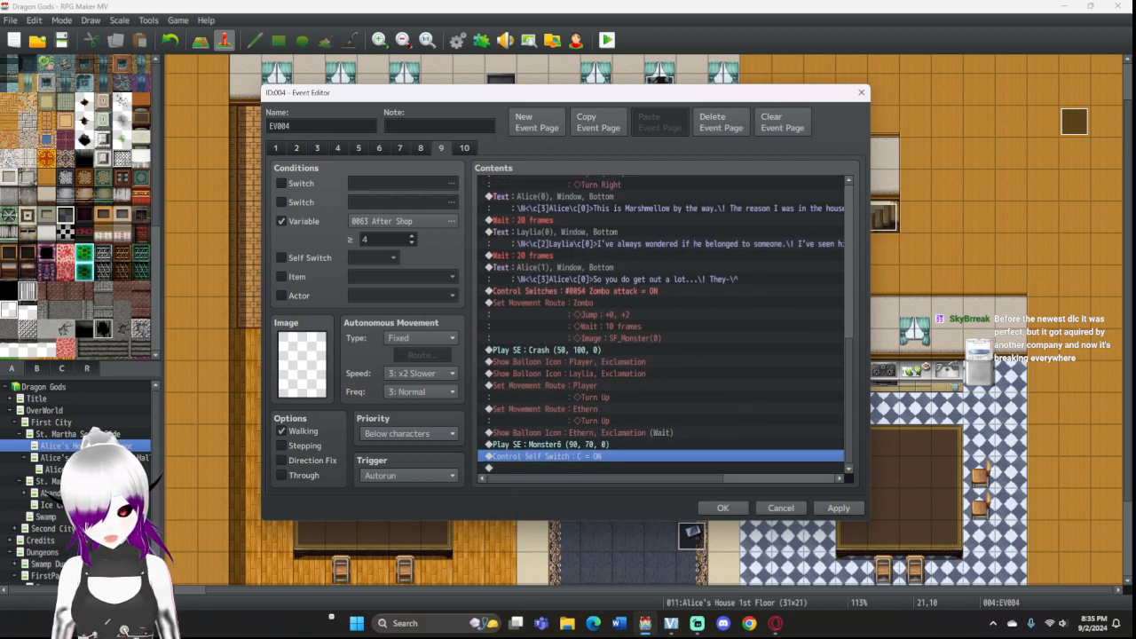
Step: Delete the SF_Monster image change and the 10-frame wait from Zombo's movement route, keeping only the jump
{"action": "left_click", "coordinate": [596, 320]}
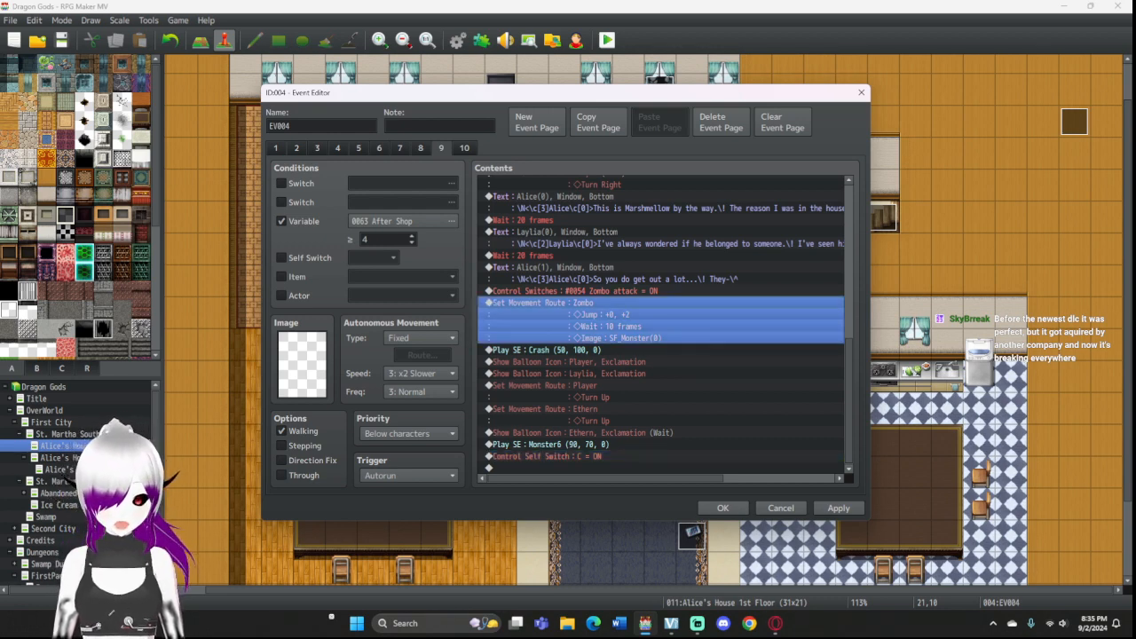
{"action": "double_click", "coordinate": [635, 310]}
{"action": "left_click", "coordinate": [426, 251]}
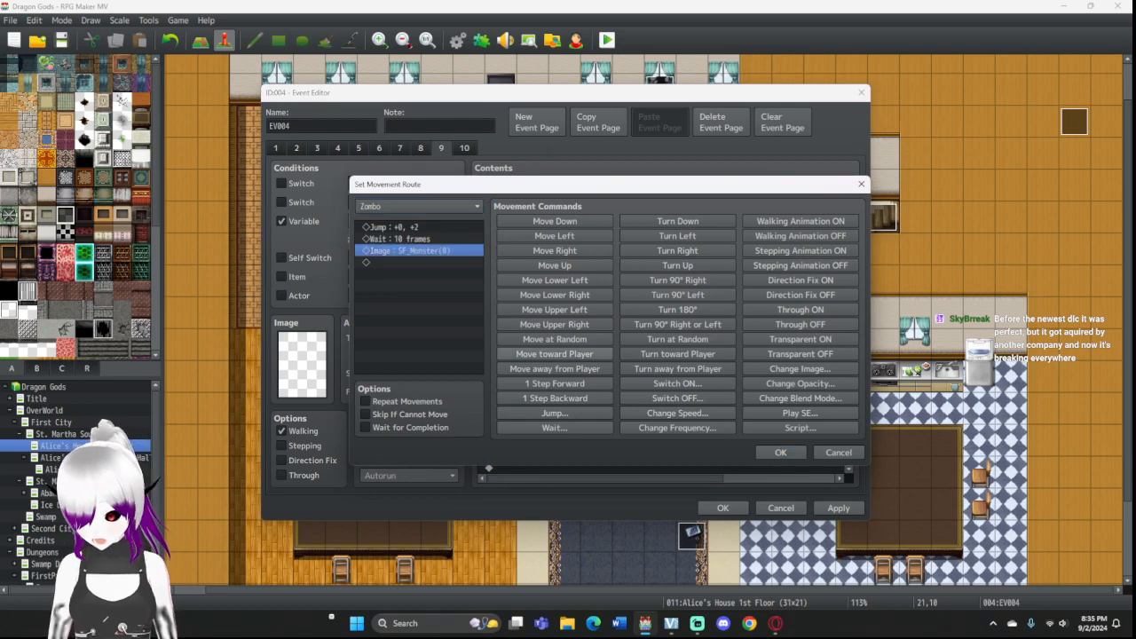
{"action": "key", "text": "Delete"}
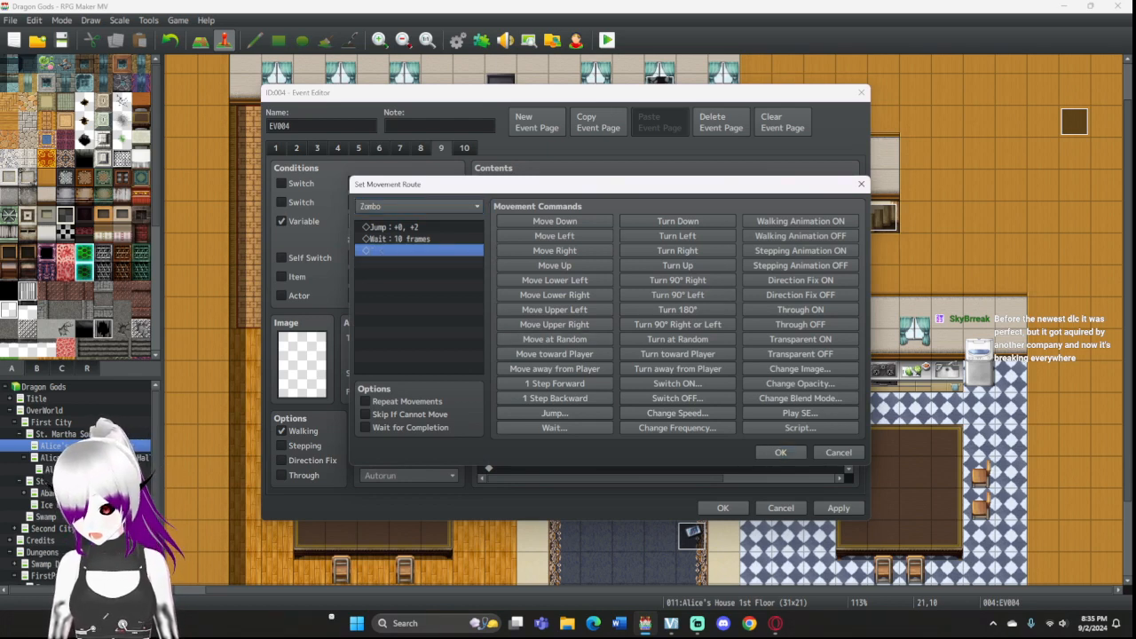
{"action": "key", "text": "Up"}
{"action": "key", "text": "Delete"}
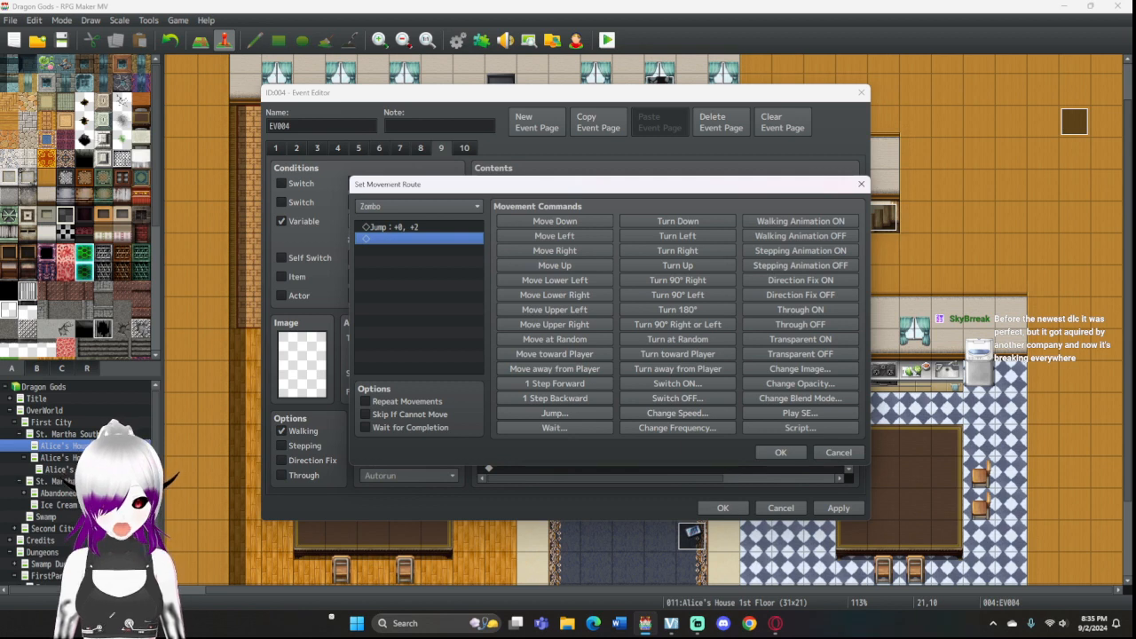
Step: Confirm Zombo's trimmed jump route and paste a copy of it between the Monster6 sound and the self switch command
{"action": "left_click", "coordinate": [780, 452]}
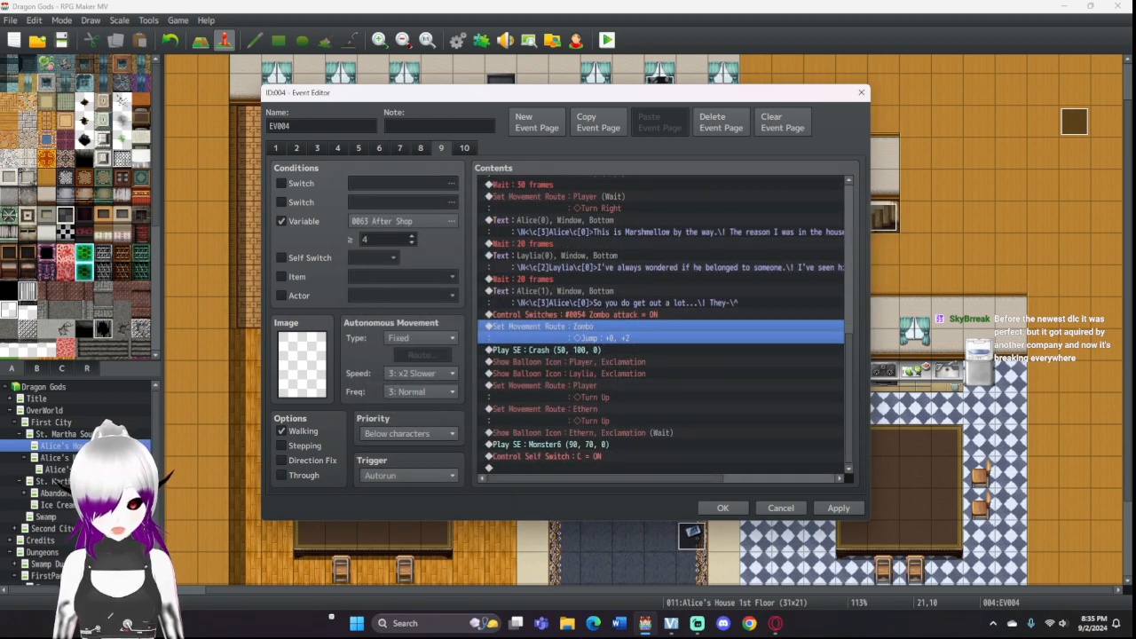
{"action": "left_click", "coordinate": [589, 456]}
{"action": "left_click", "coordinate": [589, 332]}
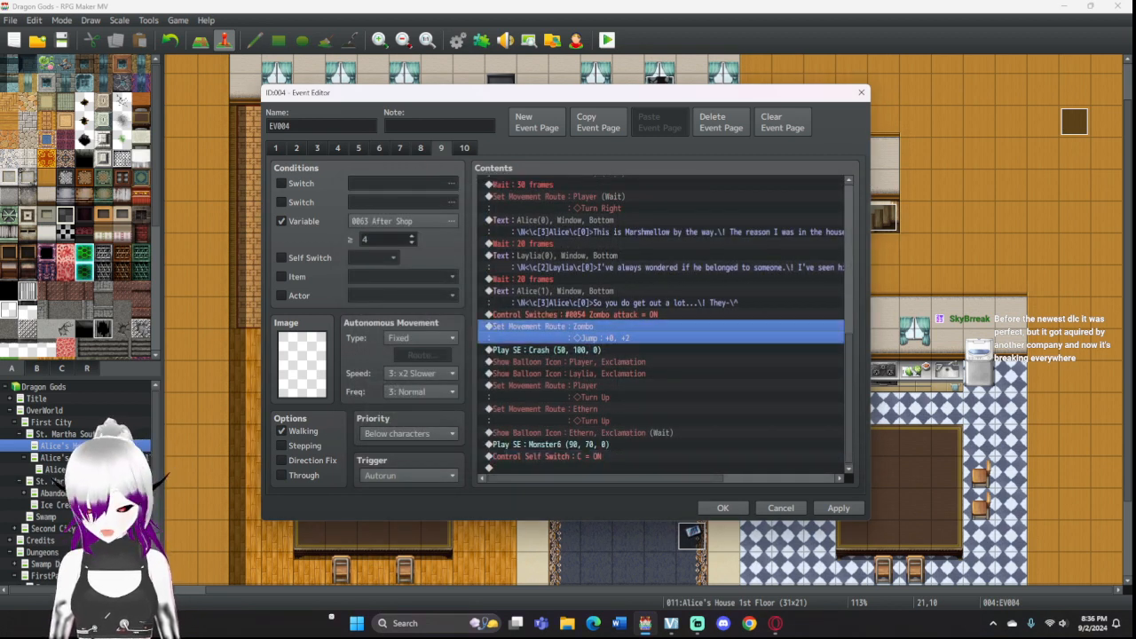
{"action": "left_click", "coordinate": [589, 456]}
{"action": "key", "text": "ctrl+v"}
Step: Replace the jump in the pasted Zombo route with a change to the first SF_Monster character image and make it wait for completion
{"action": "double_click", "coordinate": [589, 451]}
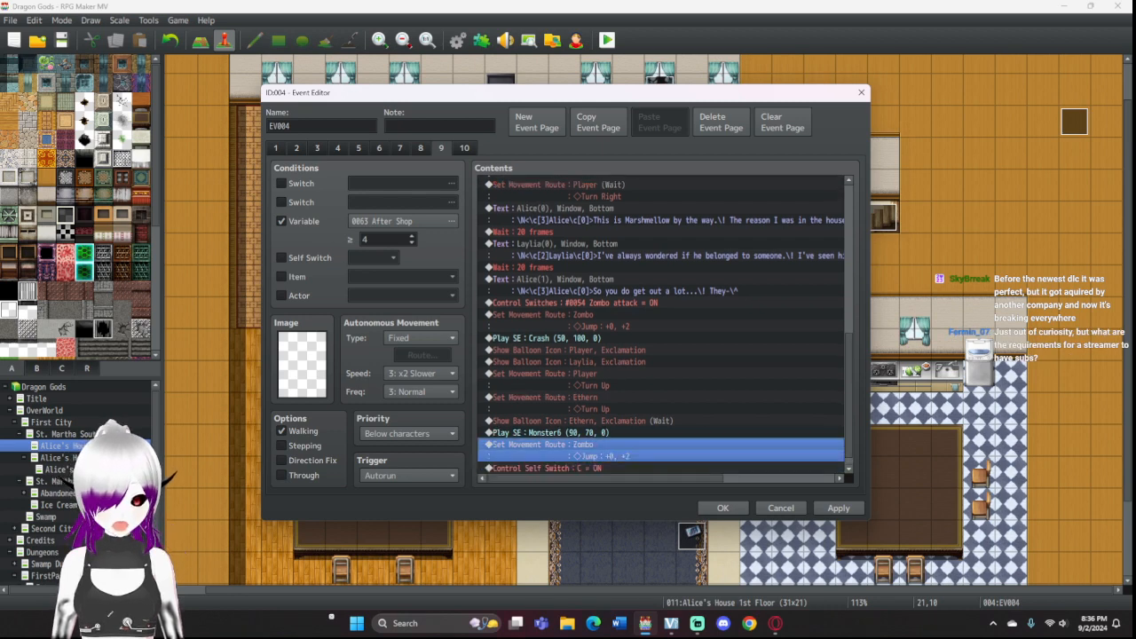
{"action": "left_click", "coordinate": [418, 227]}
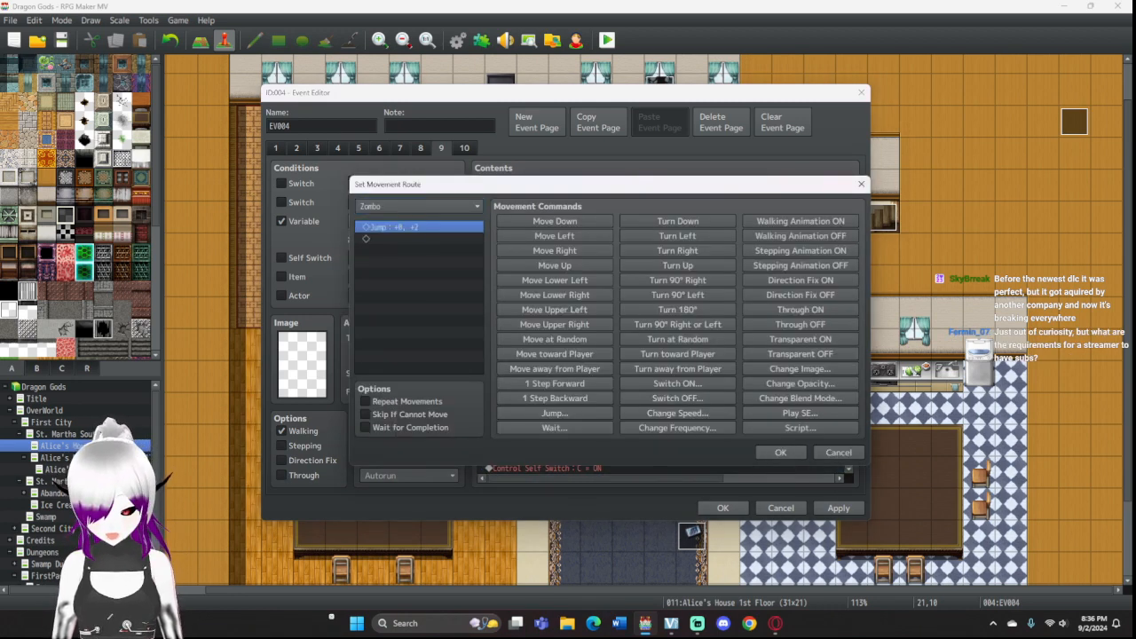
{"action": "key", "text": "Delete"}
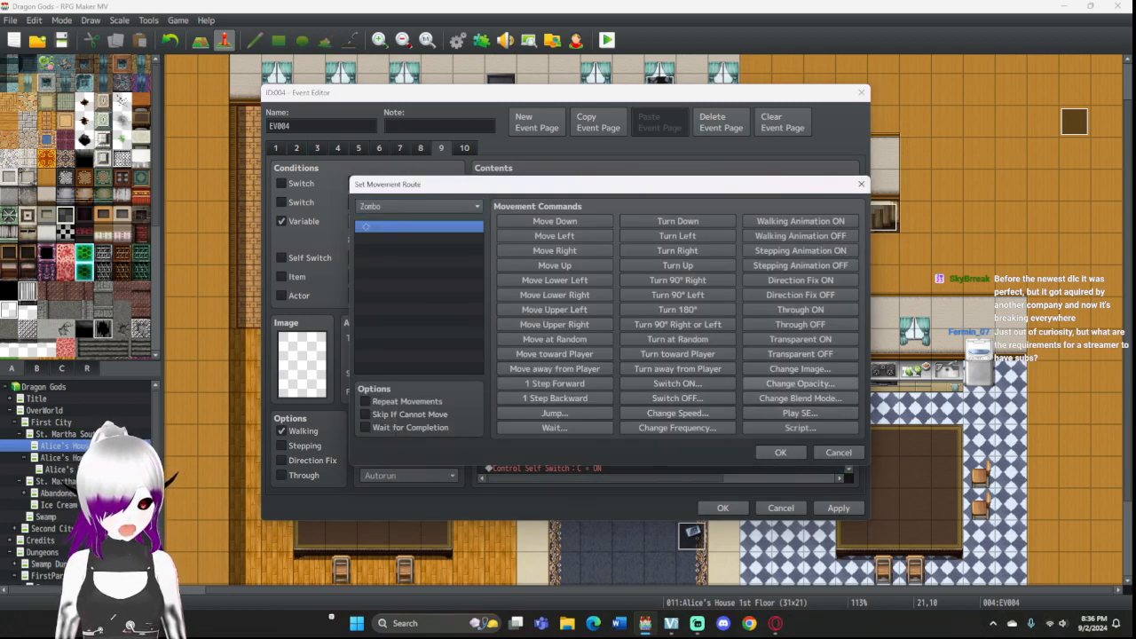
{"action": "left_click", "coordinate": [799, 368]}
{"action": "double_click", "coordinate": [581, 325]}
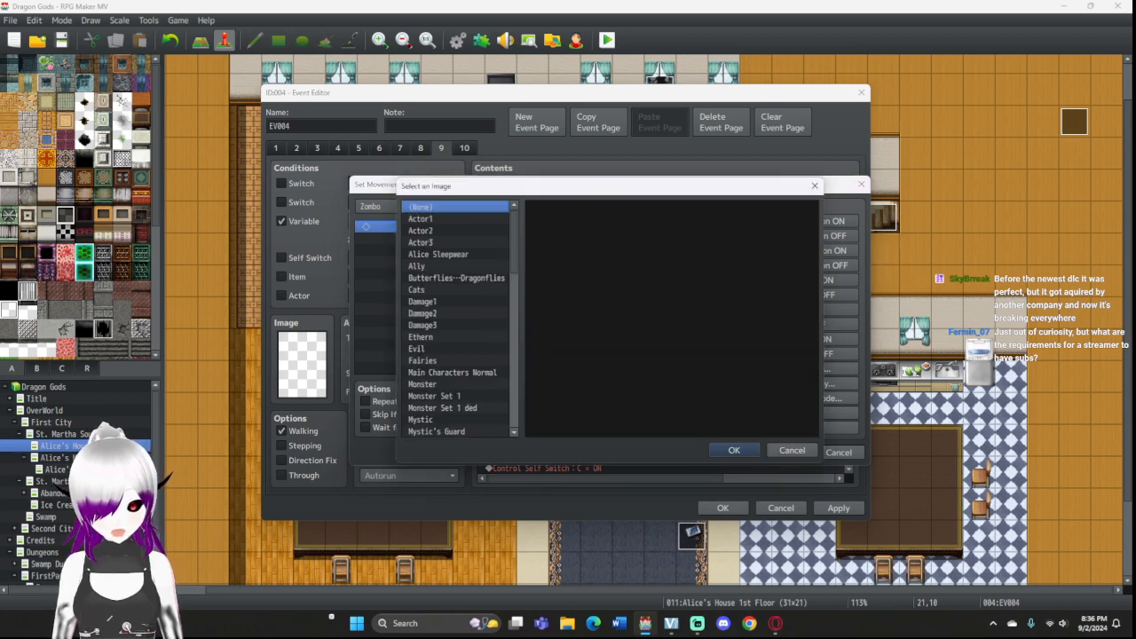
{"action": "scroll", "coordinate": [460, 317], "scroll_direction": "down", "scroll_amount": 10}
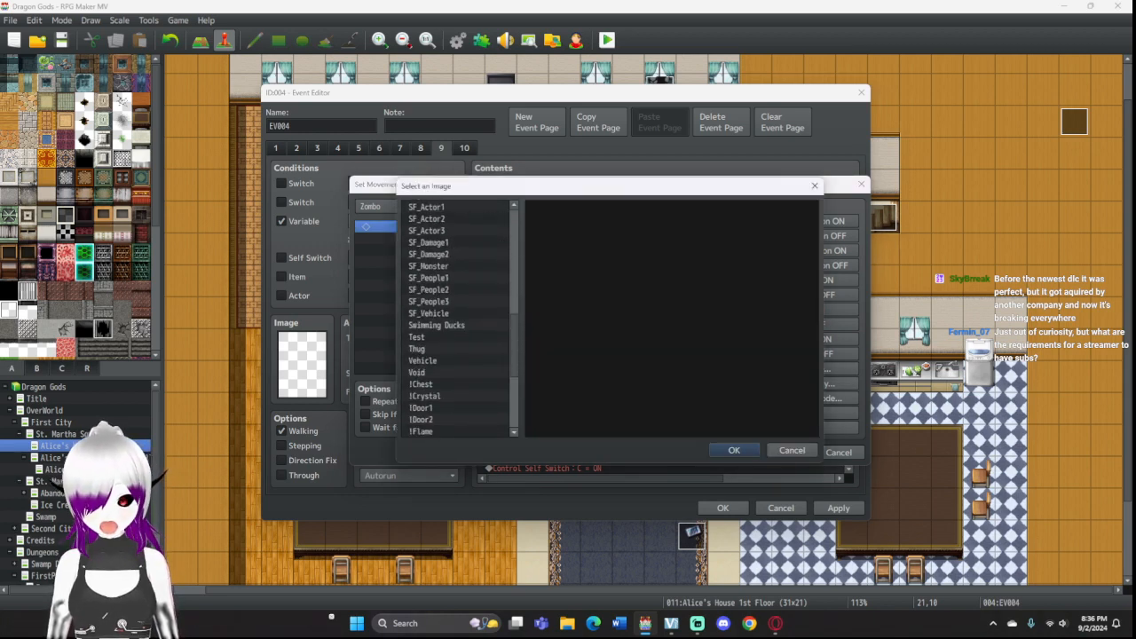
{"action": "left_click", "coordinate": [430, 266]}
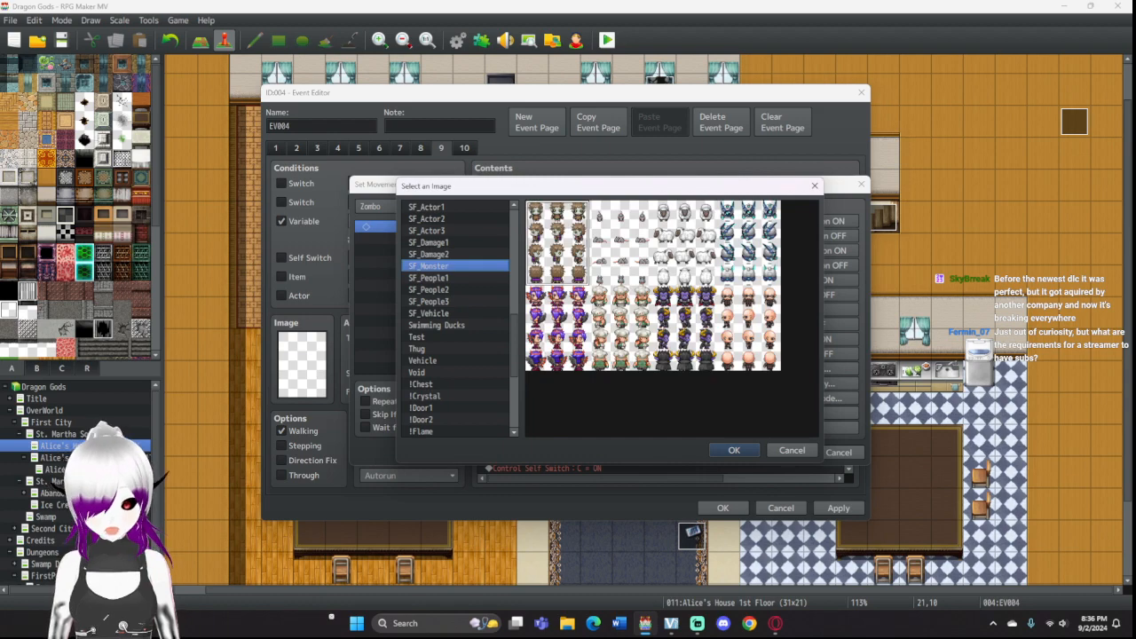
{"action": "left_click", "coordinate": [733, 450]}
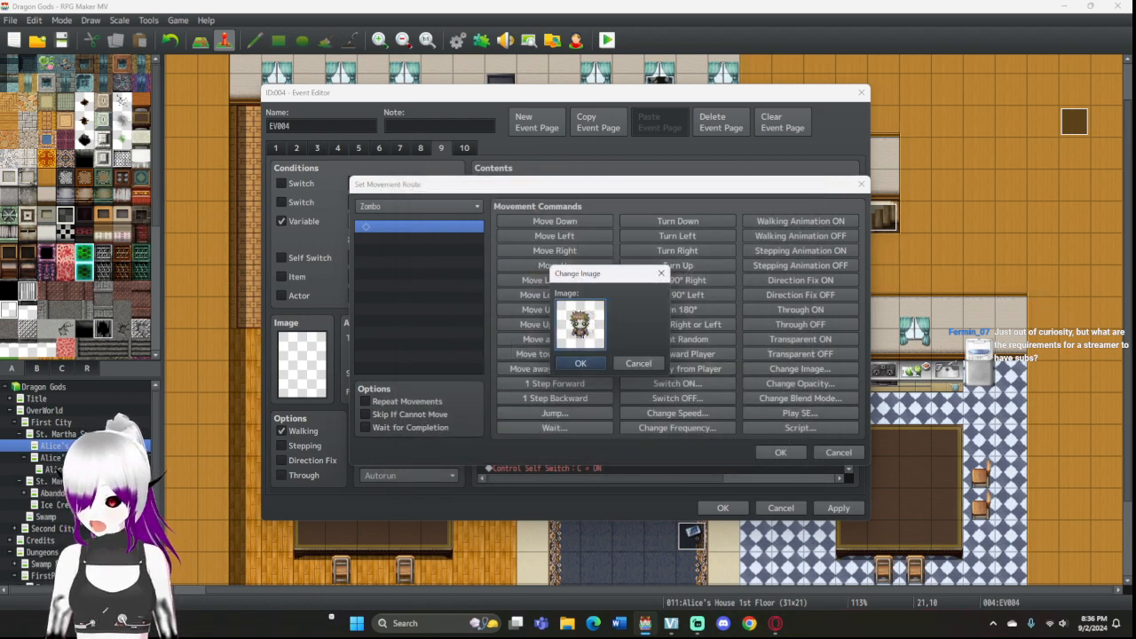
{"action": "left_click", "coordinate": [577, 363]}
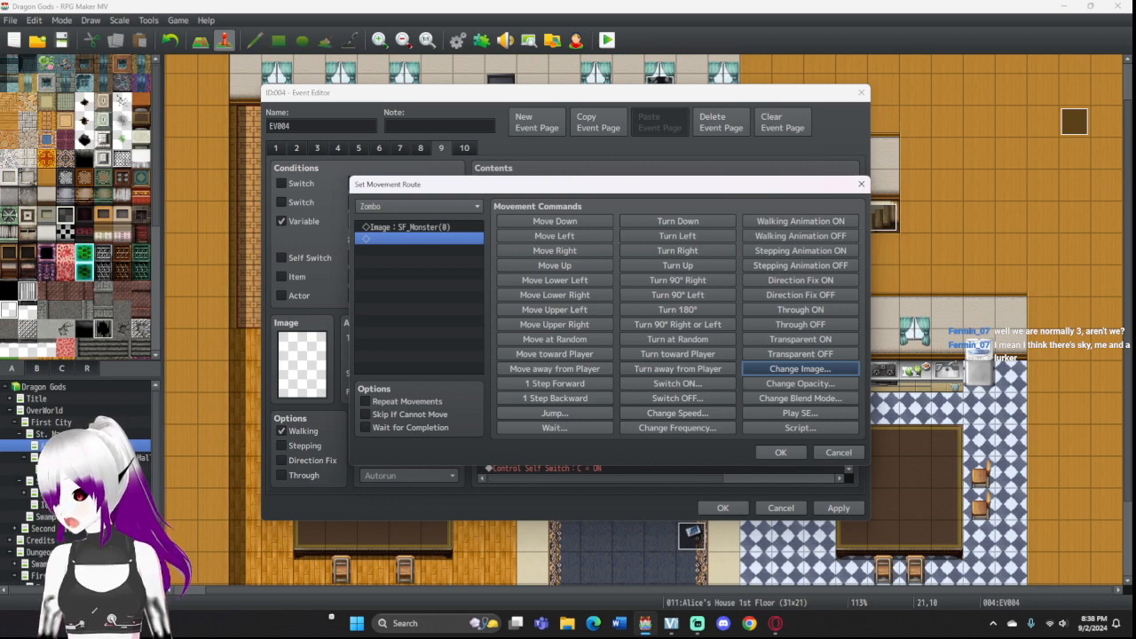
{"action": "key", "text": "alt+Tab"}
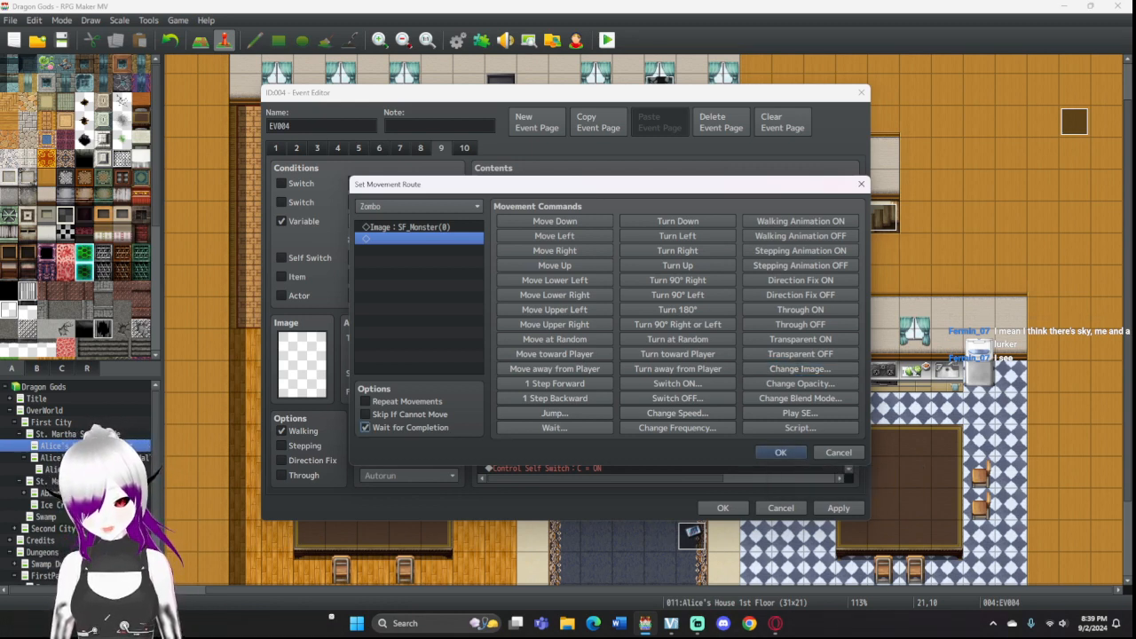
{"action": "left_click", "coordinate": [780, 451]}
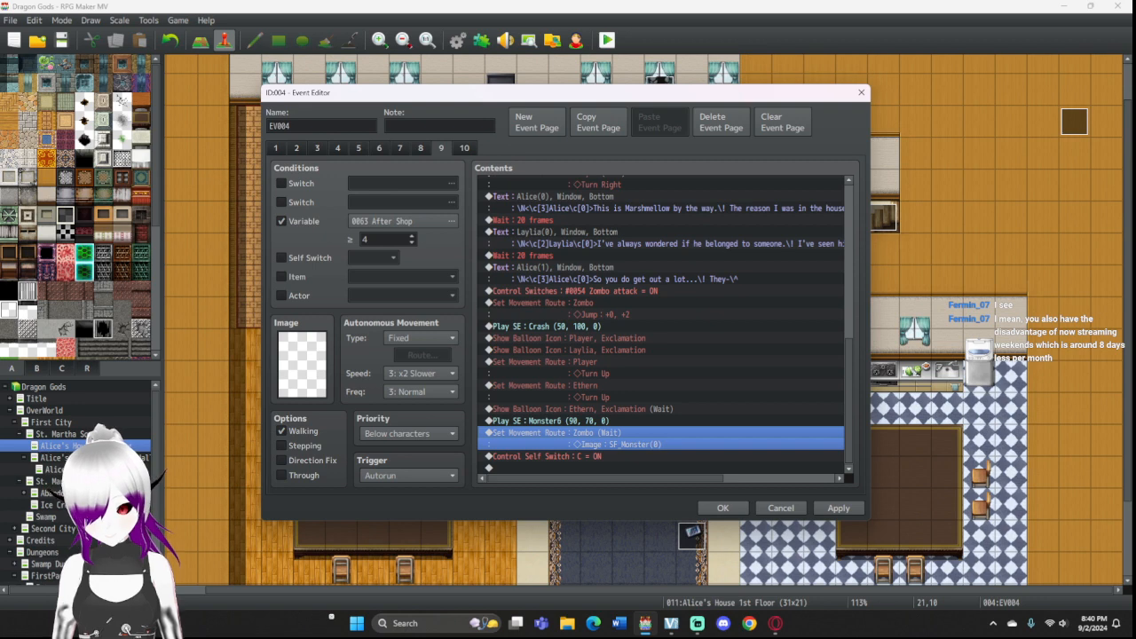
{"action": "key", "text": "space"}
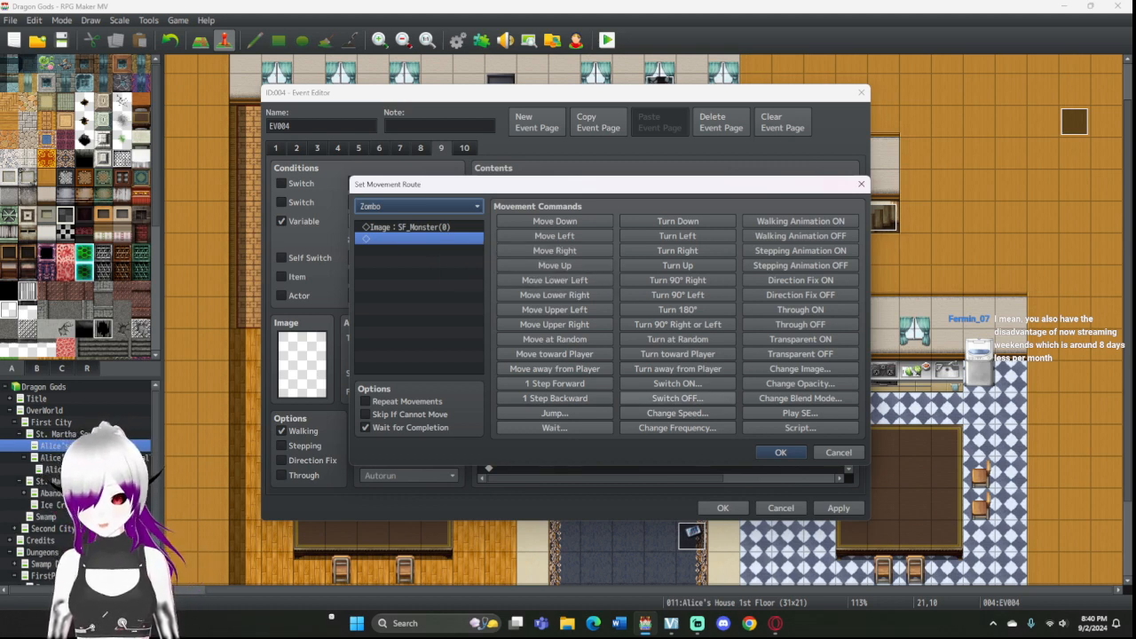
{"action": "left_click", "coordinate": [781, 452]}
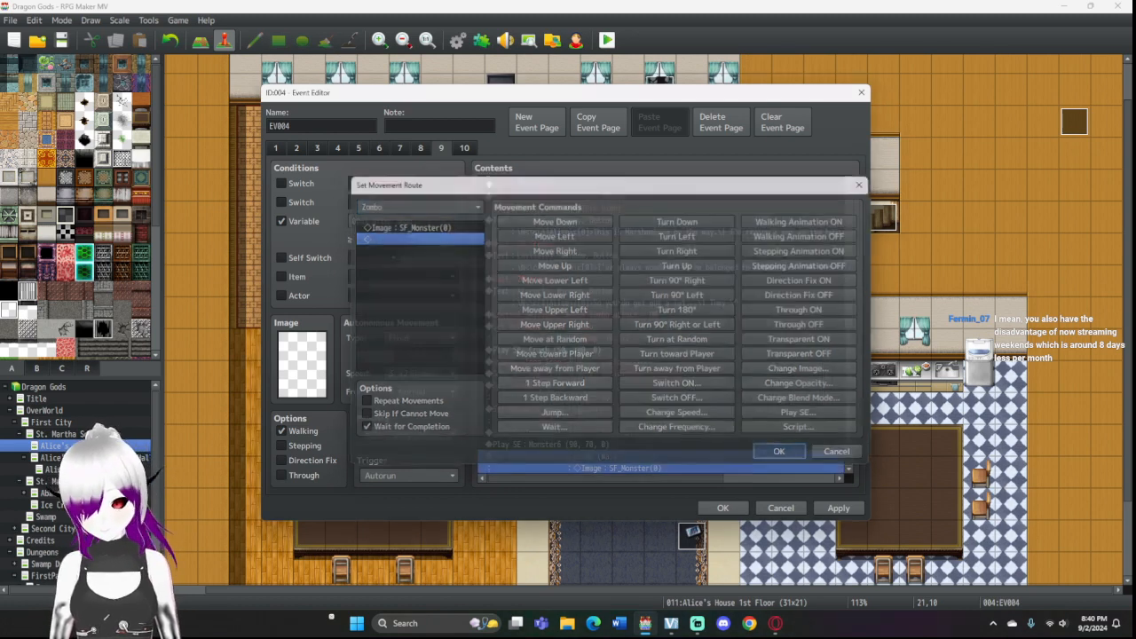
{"action": "scroll", "coordinate": [781, 453], "scroll_direction": "down", "scroll_amount": 1}
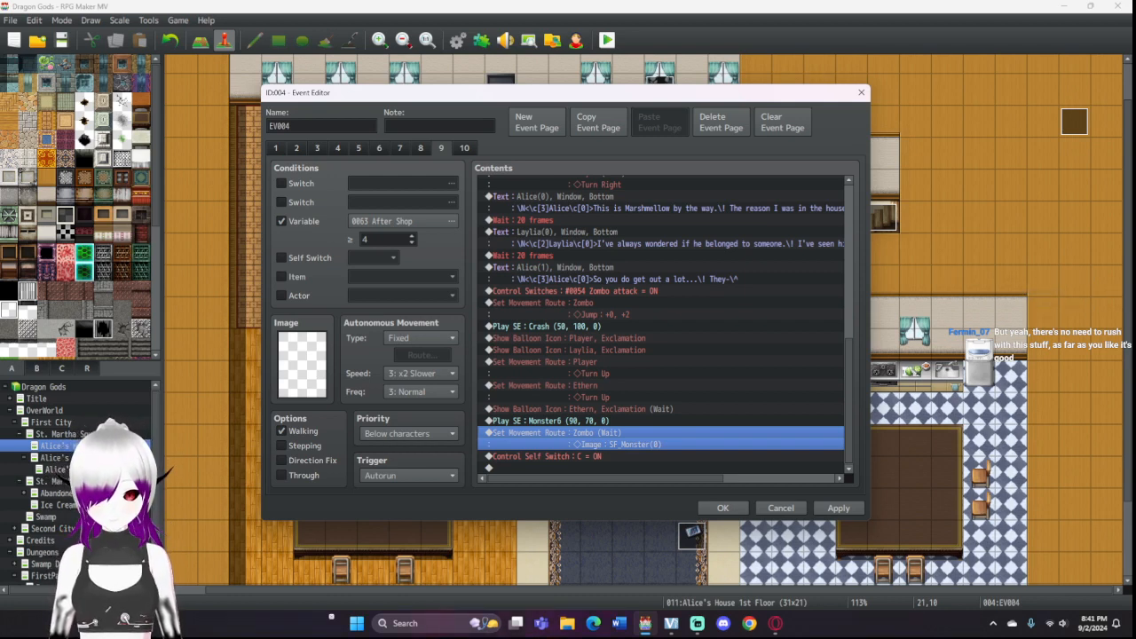
{"action": "left_click", "coordinate": [582, 409]}
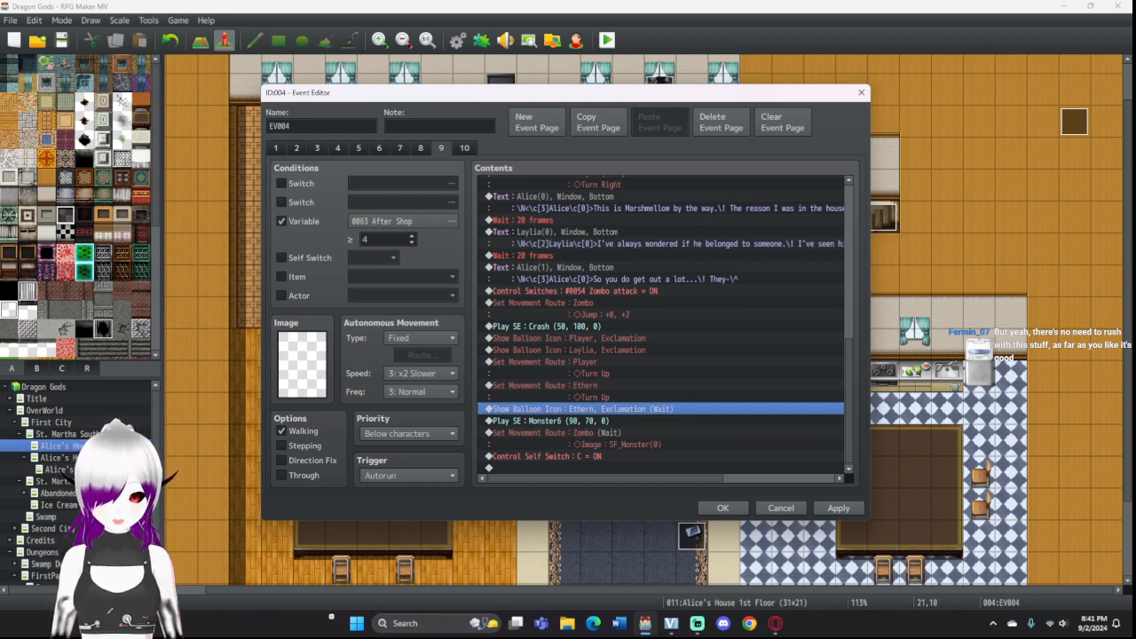
{"action": "left_click", "coordinate": [583, 456]}
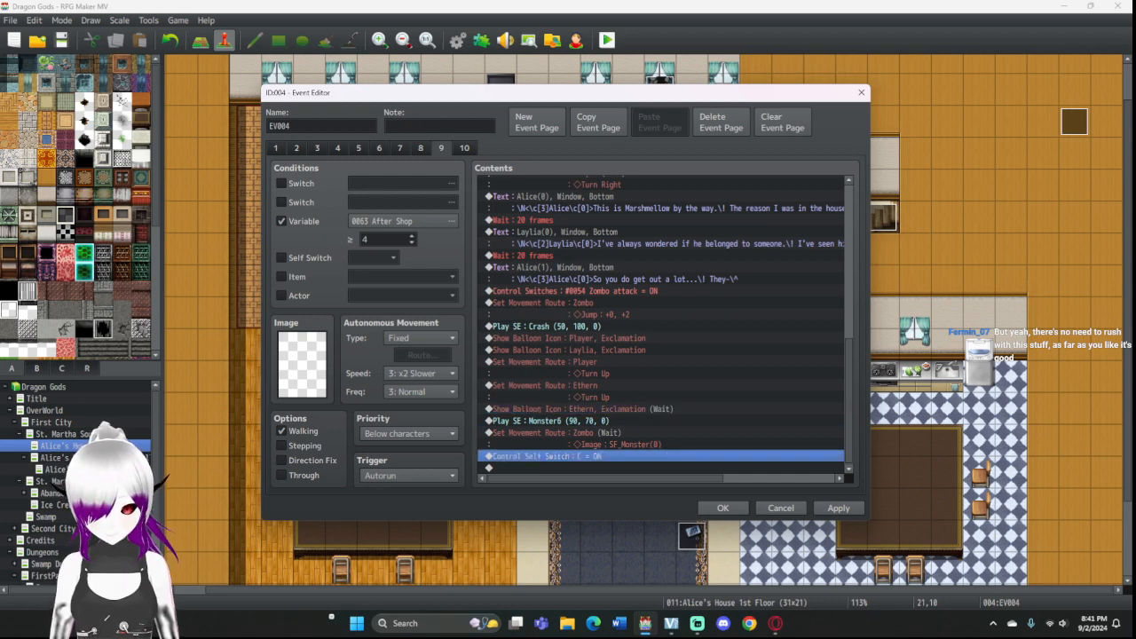
{"action": "double_click", "coordinate": [583, 456]}
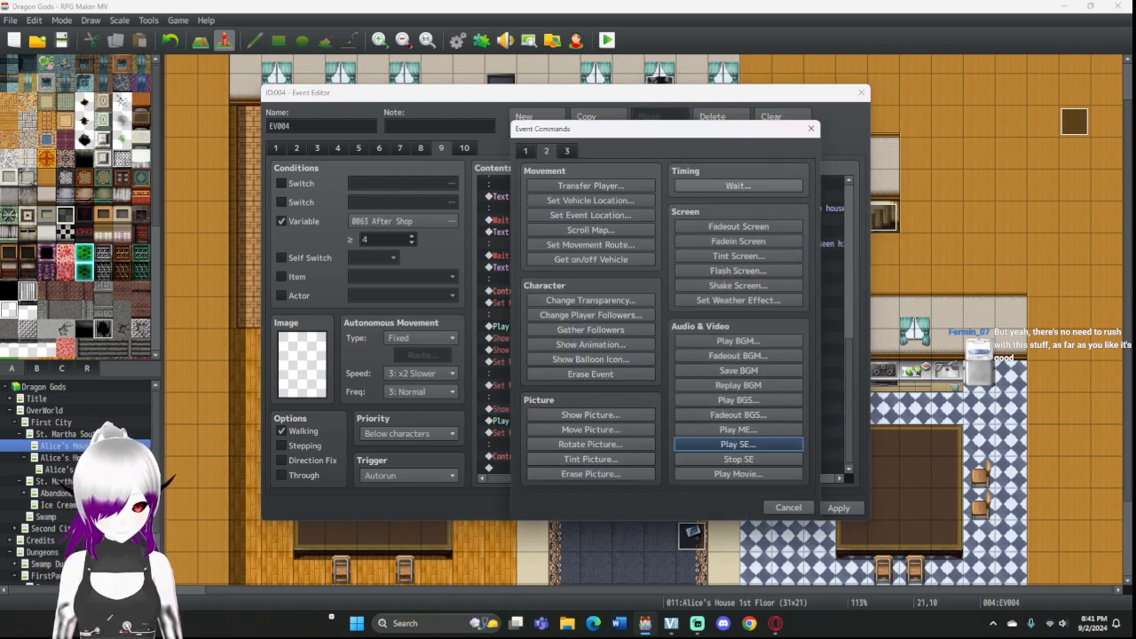
{"action": "left_click", "coordinate": [810, 128]}
Step: Insert a Scroll Map command before Ethern's exclamation balloon, scrolling up by 3 at x2 Slower speed
{"action": "left_click", "coordinate": [583, 408]}
{"action": "double_click", "coordinate": [583, 409]}
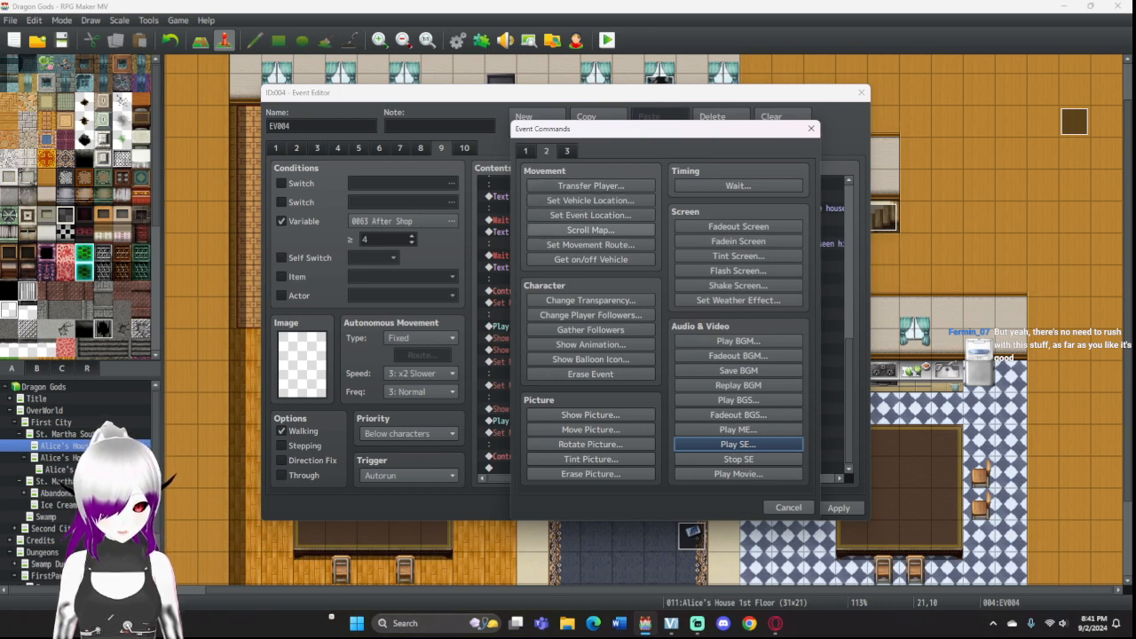
{"action": "left_click", "coordinate": [590, 230]}
{"action": "left_click", "coordinate": [638, 308]}
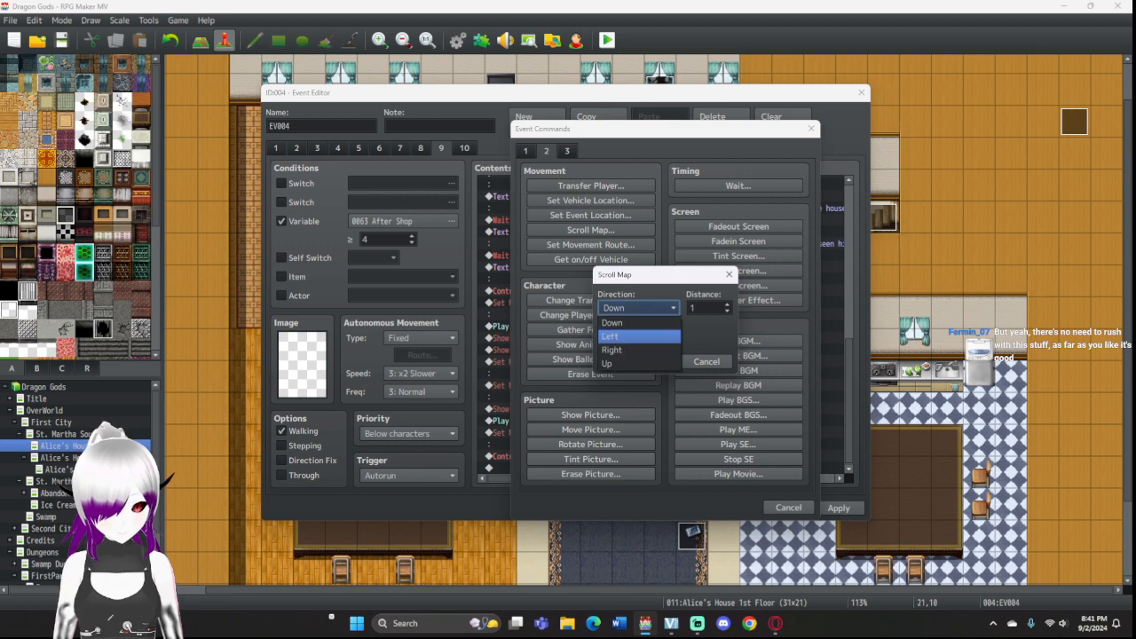
{"action": "left_click", "coordinate": [636, 364]}
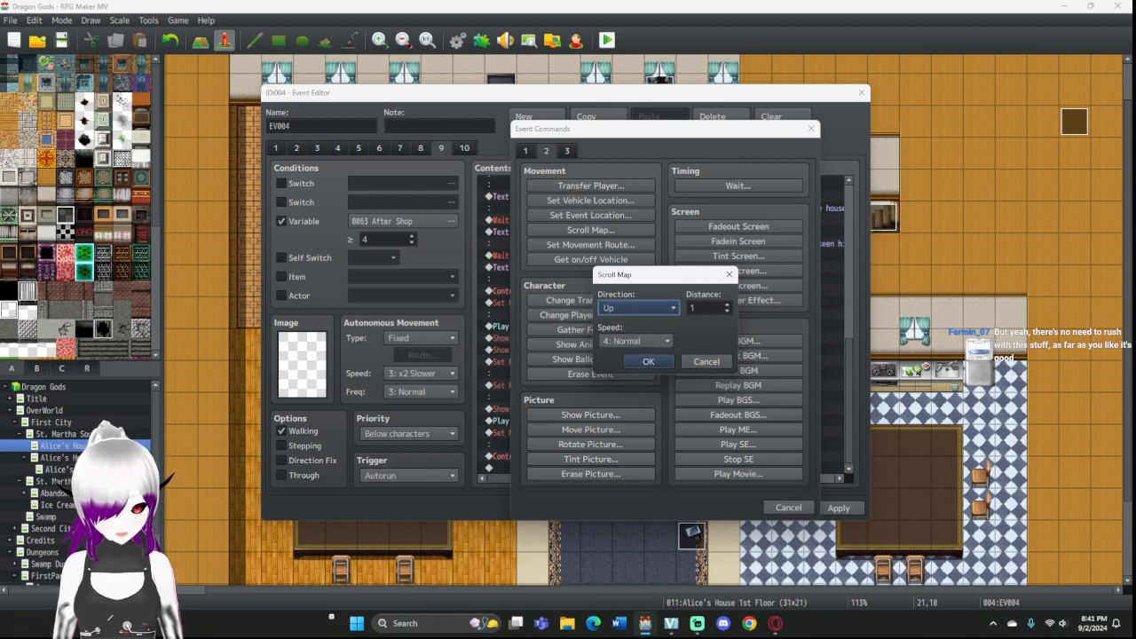
{"action": "key", "text": "Tab"}
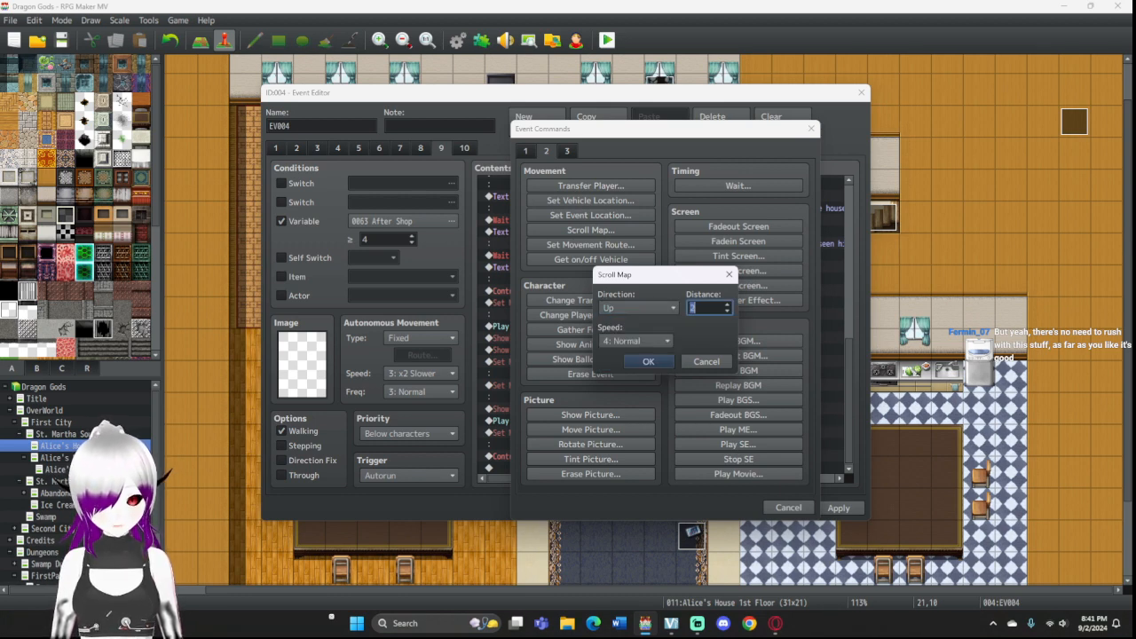
{"action": "left_click", "coordinate": [635, 342]}
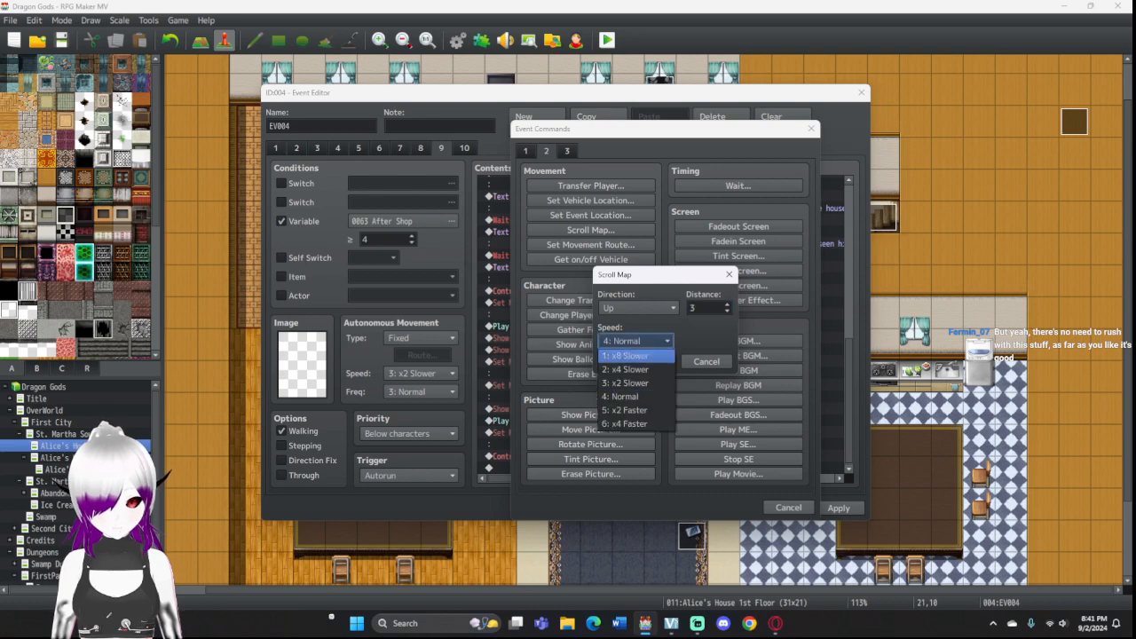
{"action": "left_click", "coordinate": [635, 382]}
{"action": "left_click", "coordinate": [648, 361]}
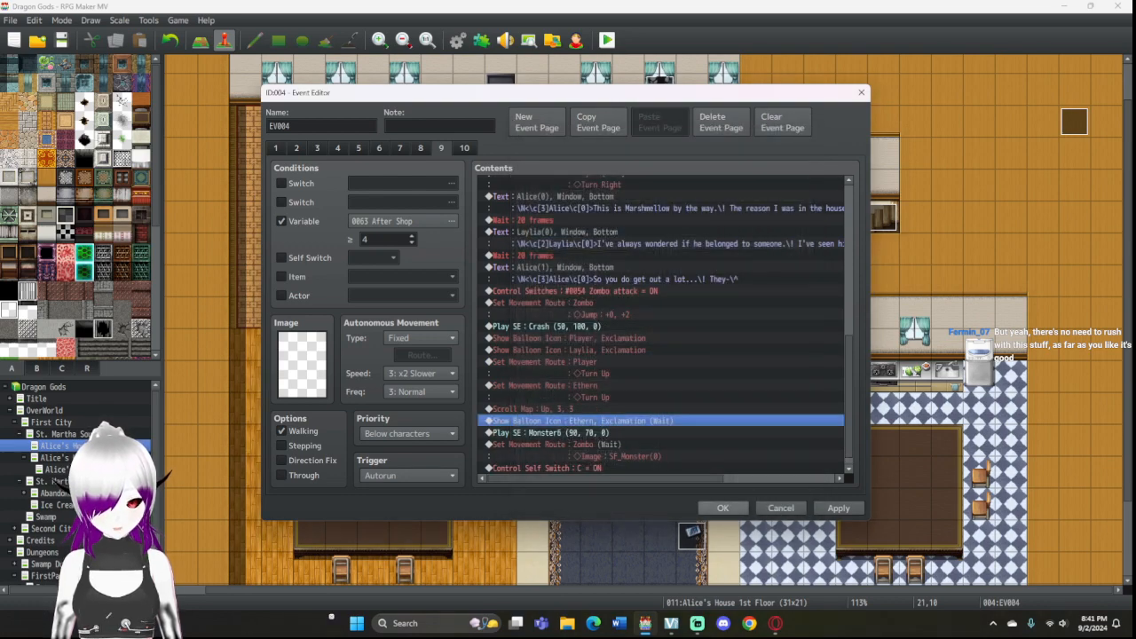
Step: Accept the event changes, launch a playtest in a maximized game window and enter the game from the title screen
{"action": "left_click", "coordinate": [723, 509]}
{"action": "left_click", "coordinate": [607, 40]}
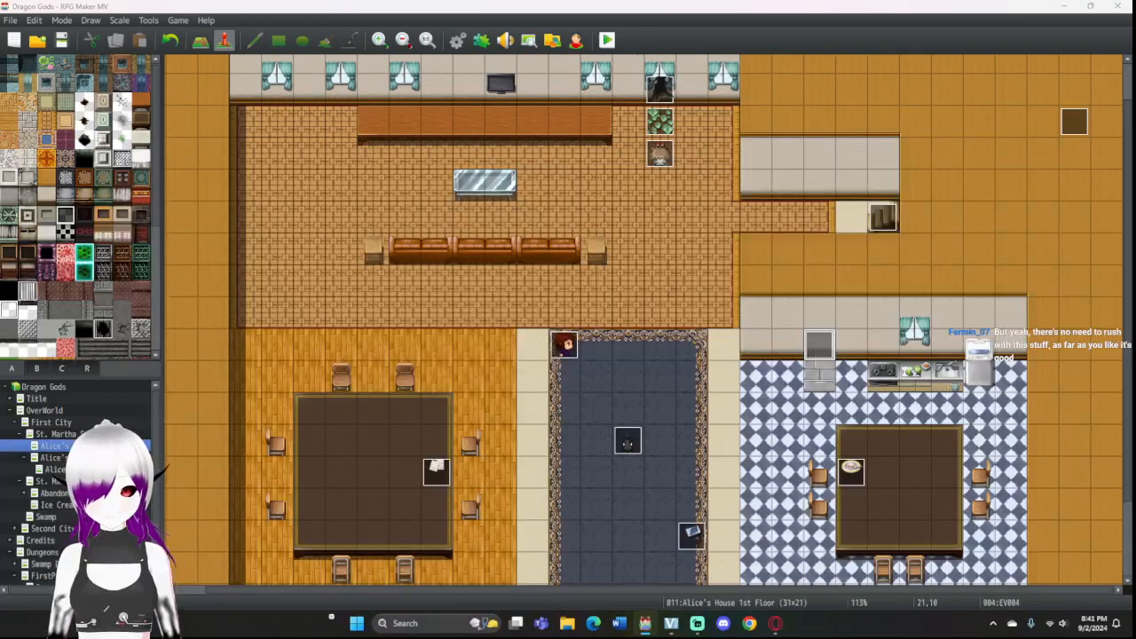
{"action": "key", "text": "Return"}
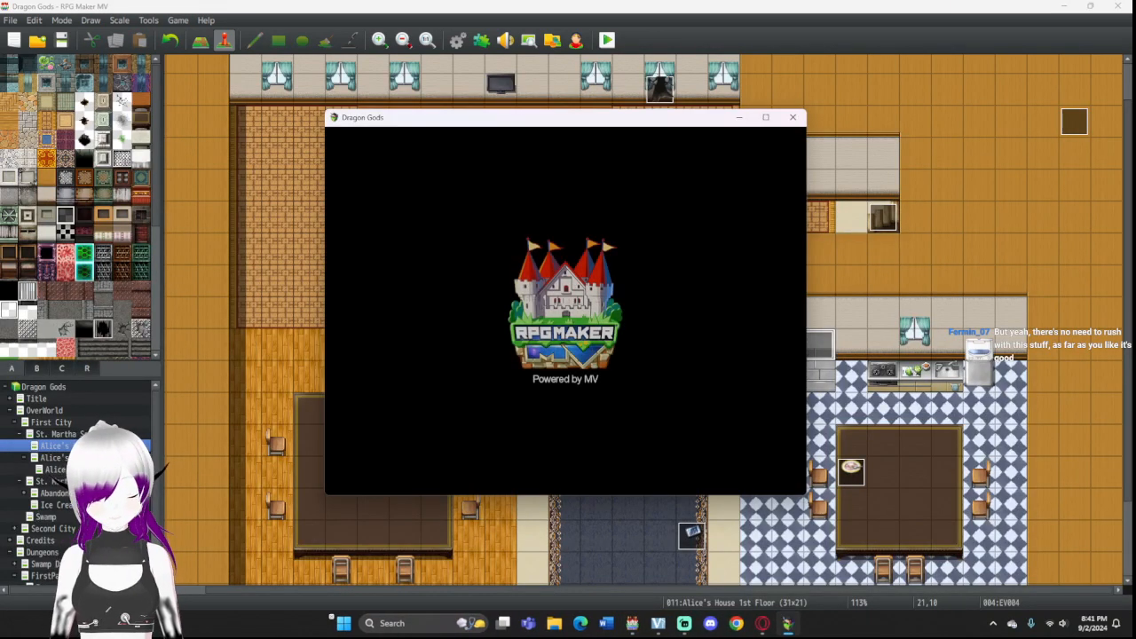
{"action": "left_click", "coordinate": [764, 116]}
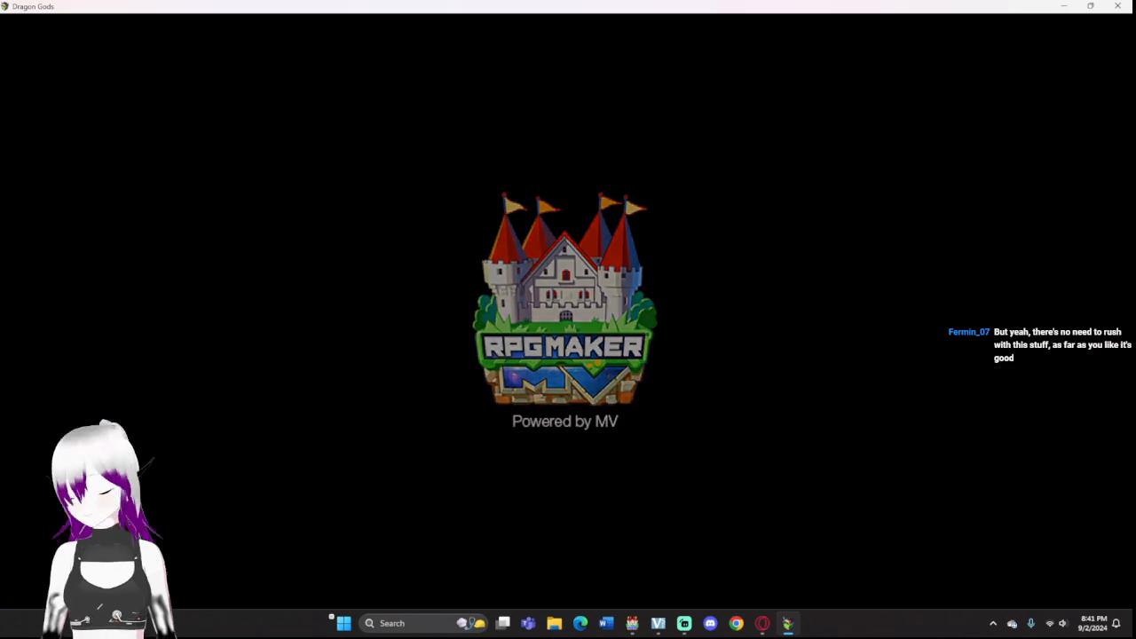
{"action": "key", "text": "Return"}
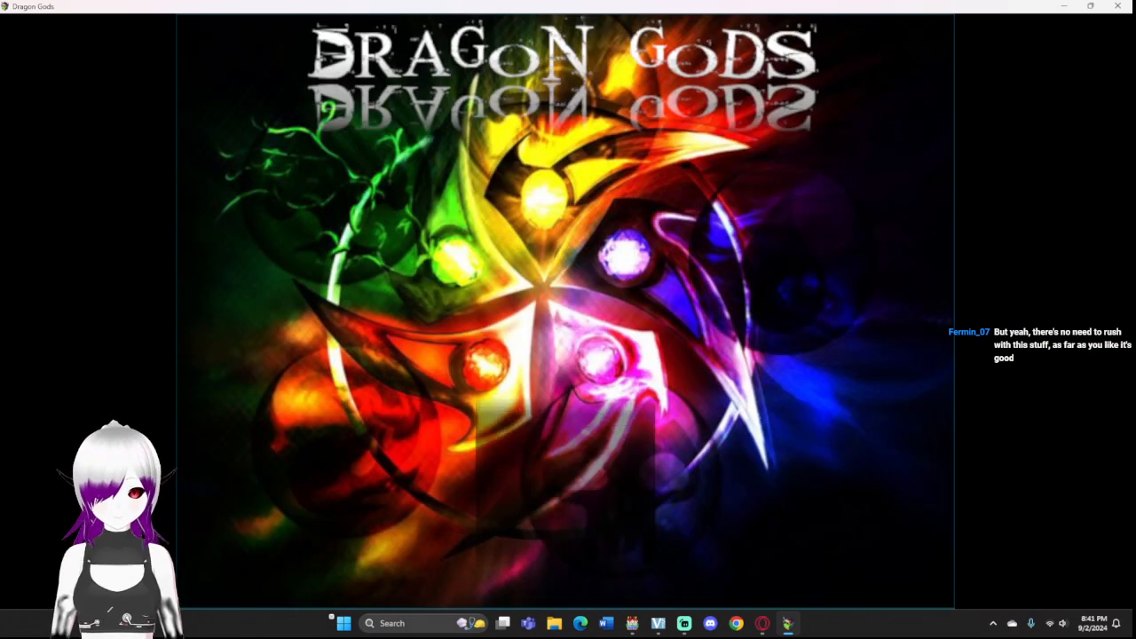
{"action": "key", "text": "Return"}
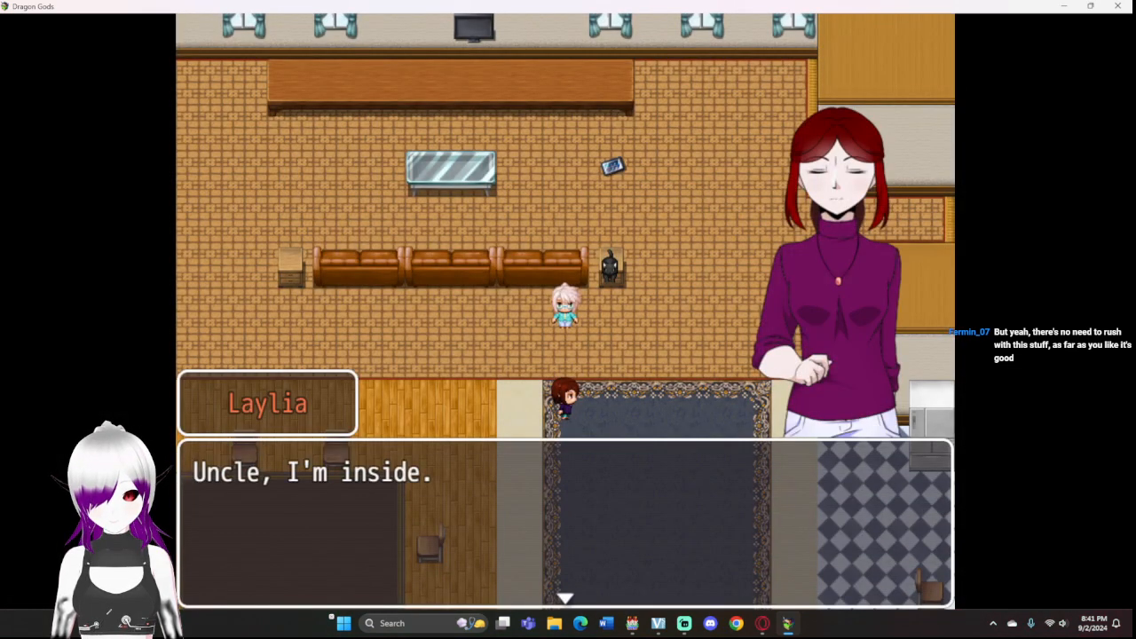
Step: Advance the playtest dialogue between Laylia and Alice through to Zombo's window break-in and watch the scripted sequence
{"action": "key", "text": "Return"}
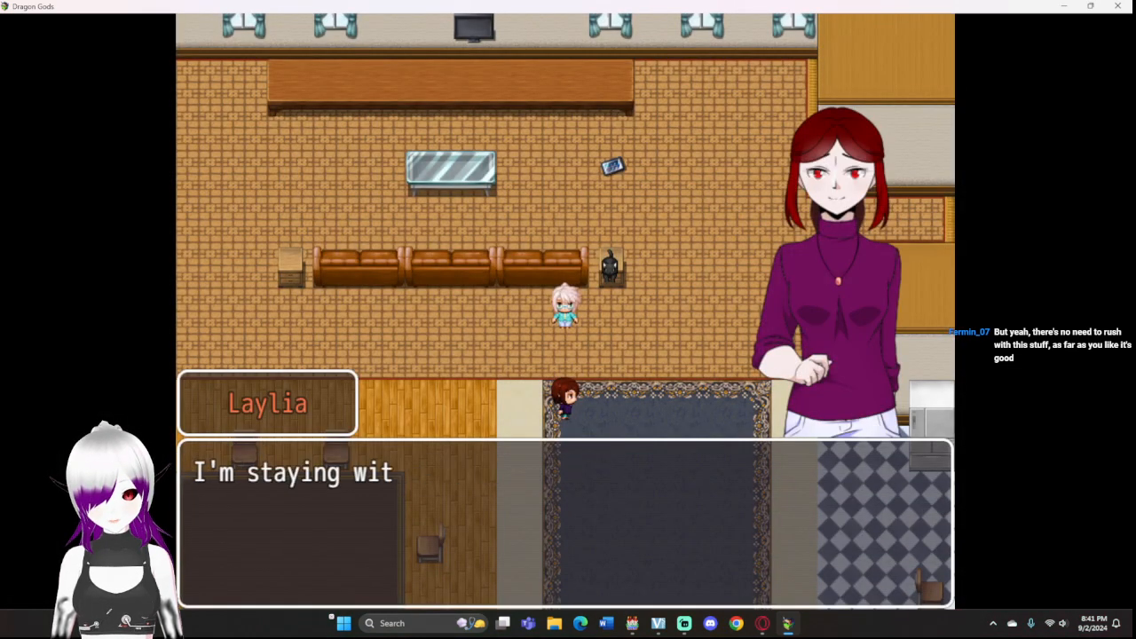
{"action": "key", "text": "Return"}
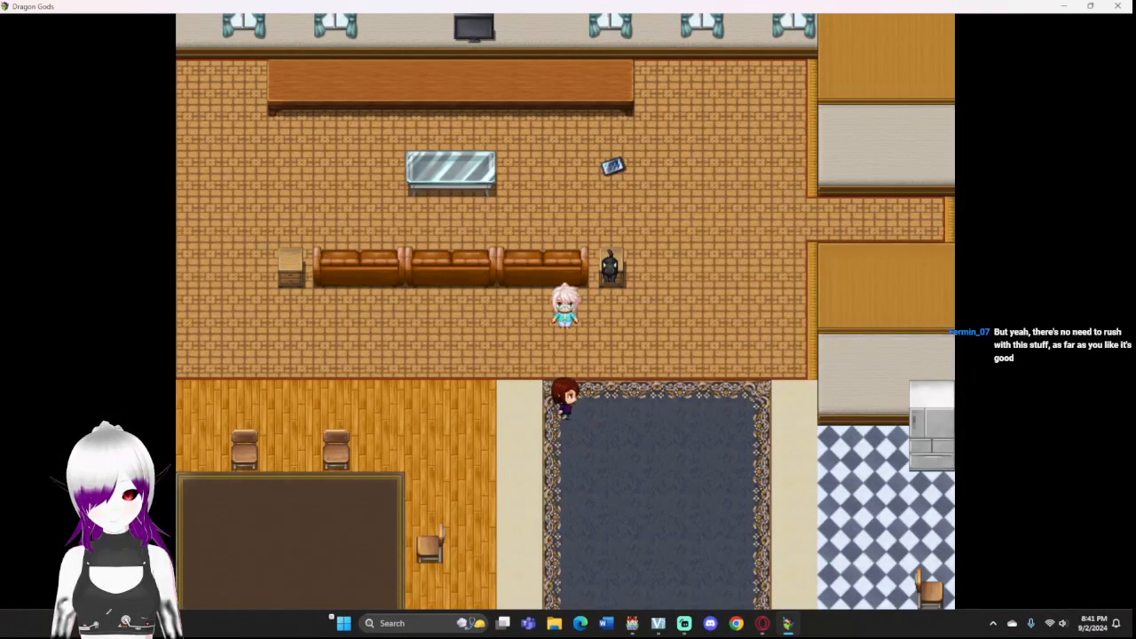
{"action": "key", "text": "Return"}
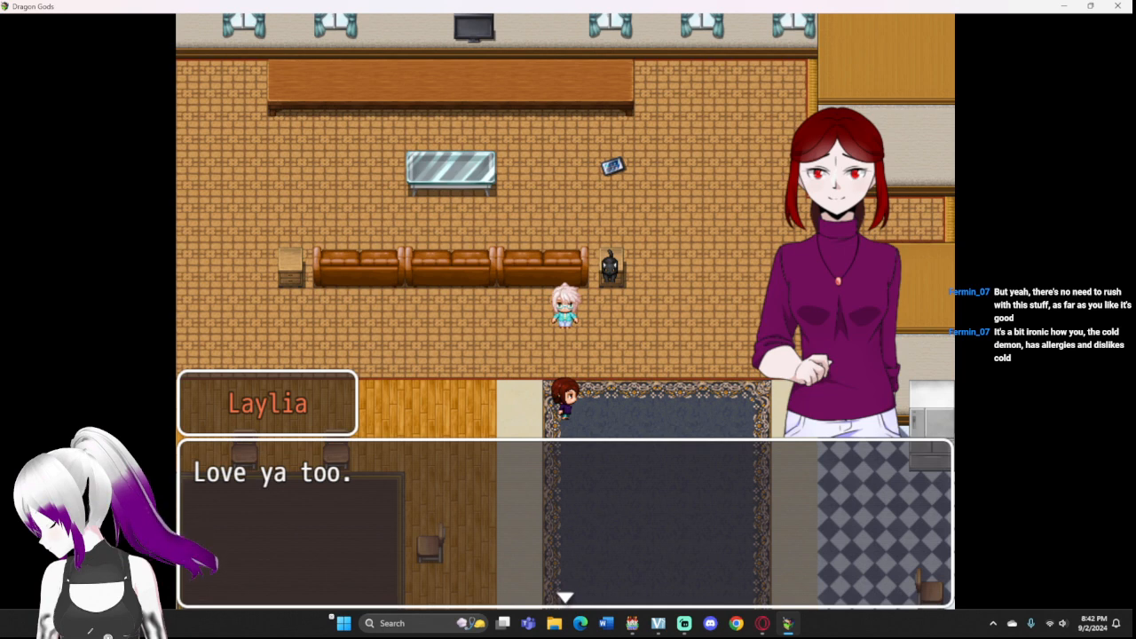
{"action": "key", "text": "Return"}
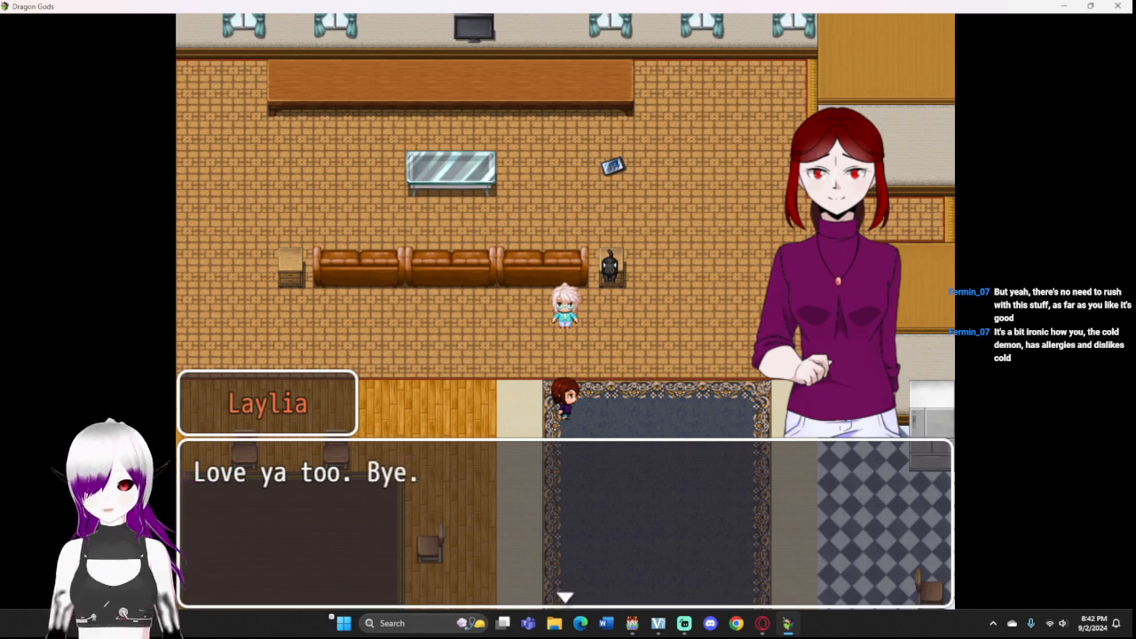
{"action": "key", "text": "Return"}
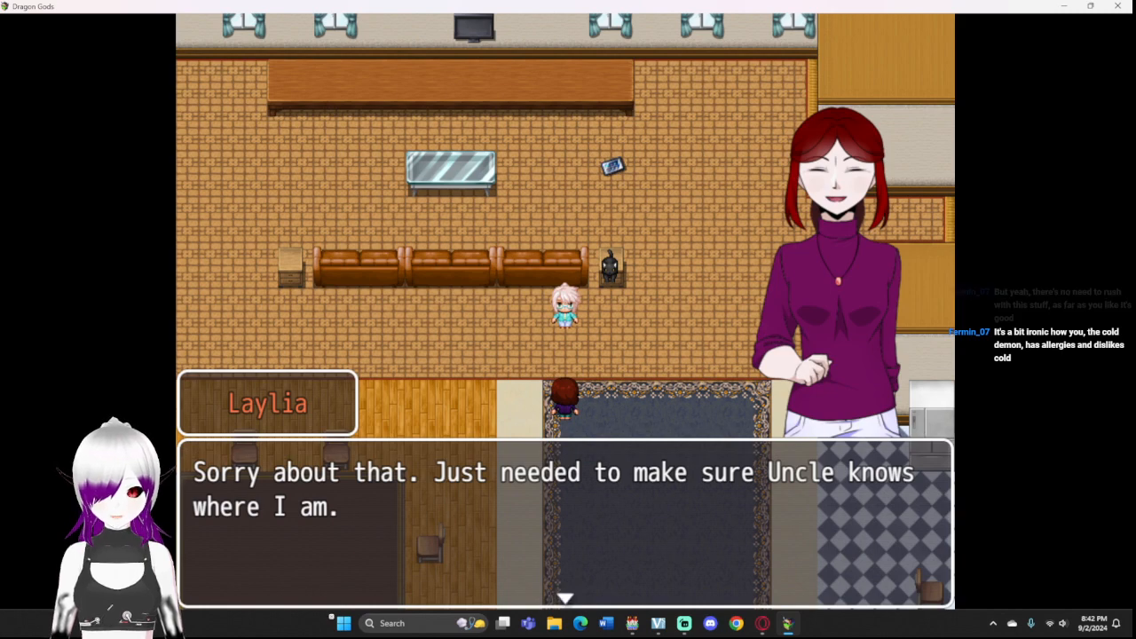
{"action": "key", "text": "Return"}
{"action": "key", "text": "Return"}
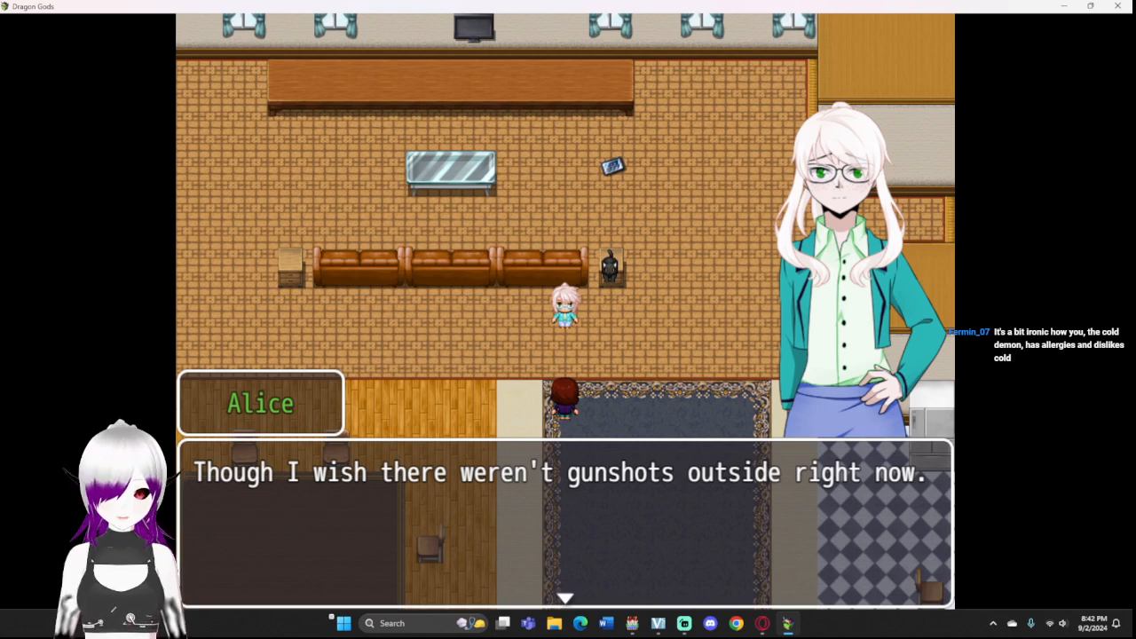
{"action": "key", "text": "Return"}
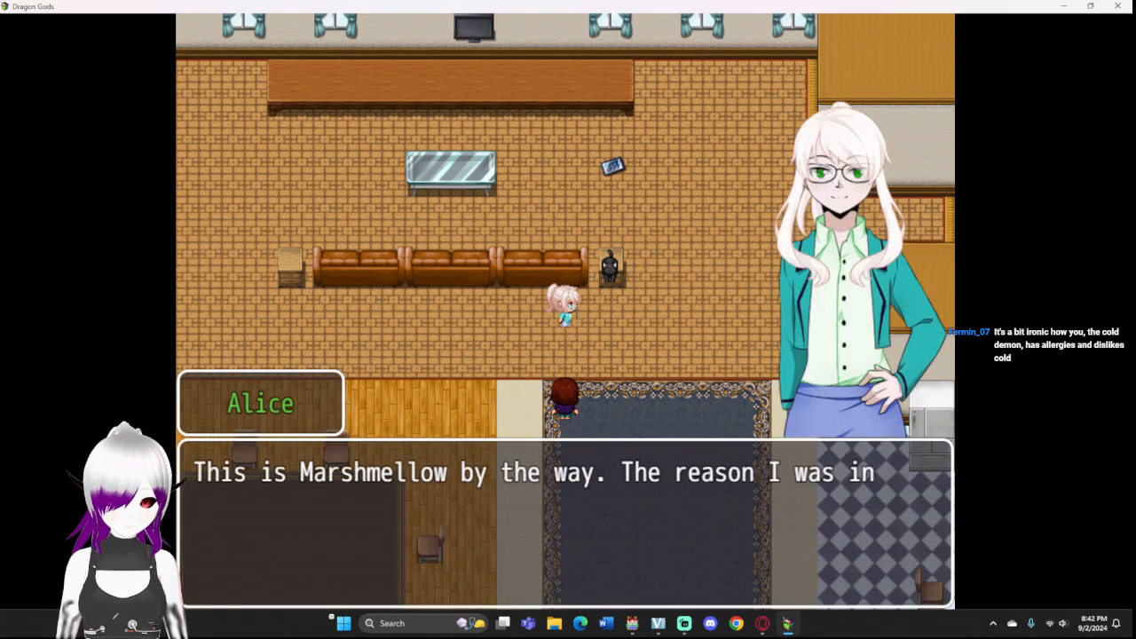
{"action": "key", "text": "Return"}
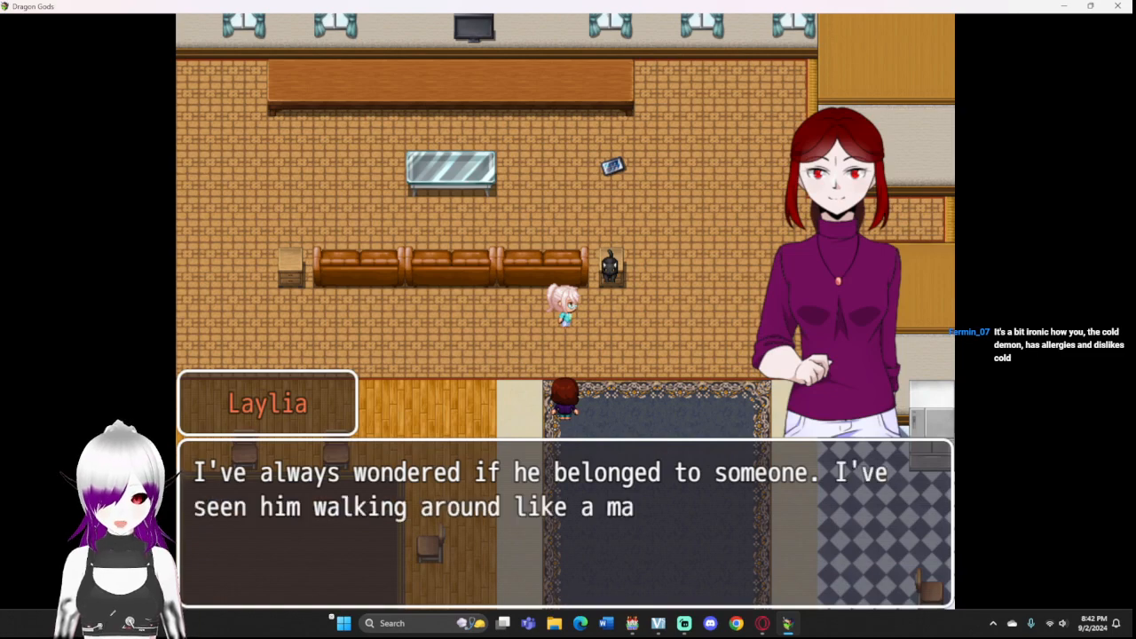
{"action": "key", "text": "Return"}
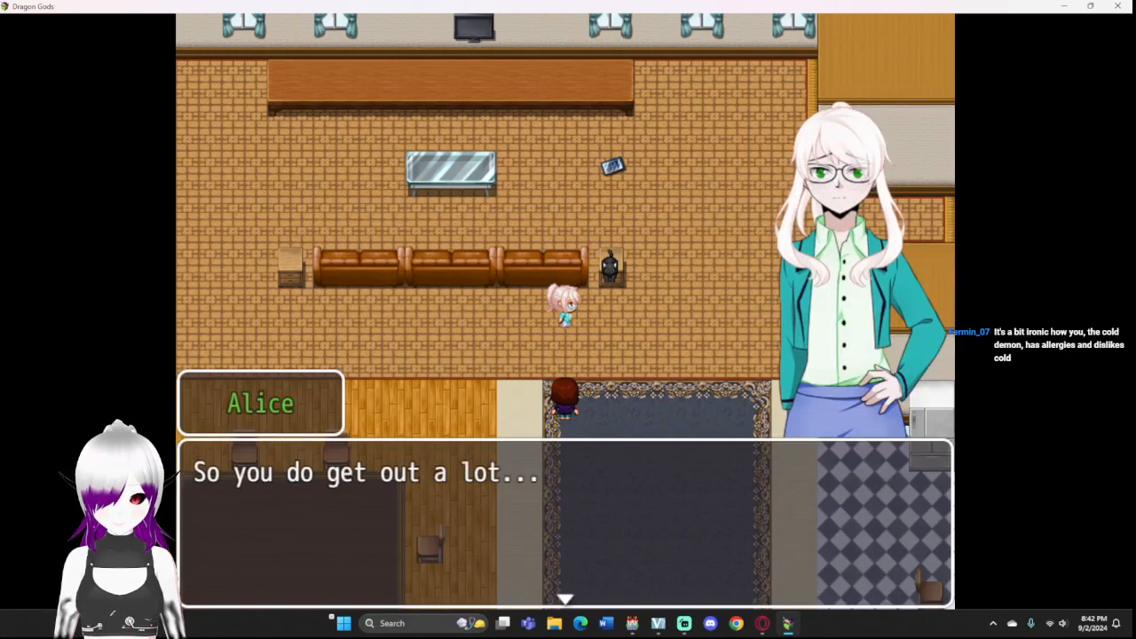
{"action": "key", "text": "Return"}
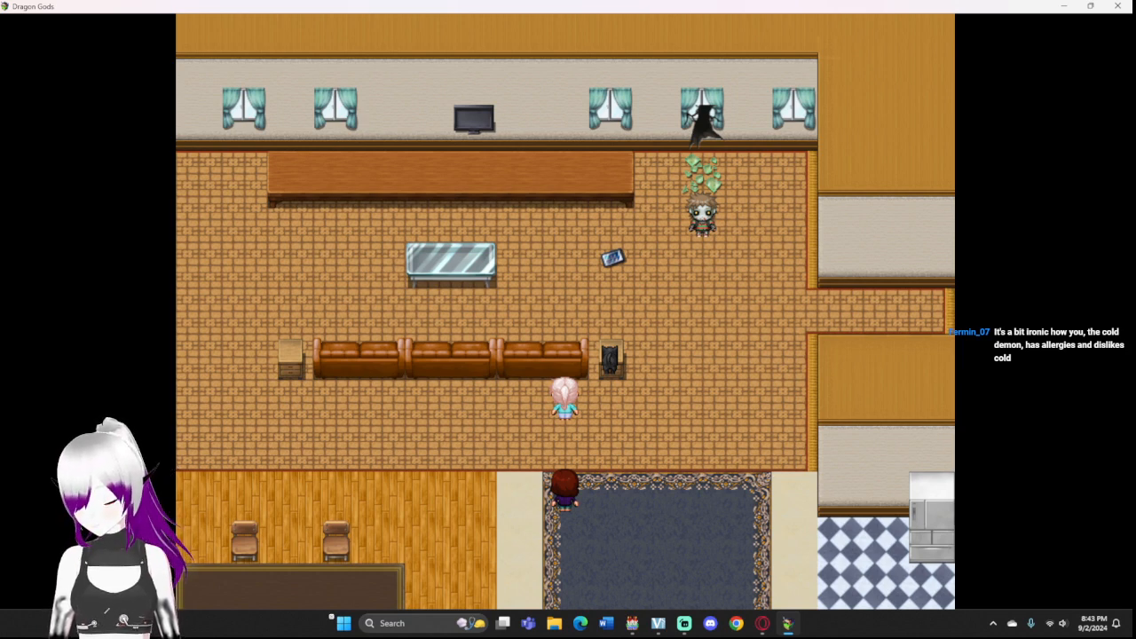
Step: Walk Alice up to Zombo and back past the sofas to inspect the room, and close the playtest
{"action": "key", "text": "Right"}
{"action": "key", "text": "Right"}
{"action": "key", "text": "Right"}
{"action": "key", "text": "Up"}
{"action": "key", "text": "Up"}
{"action": "key", "text": "Up"}
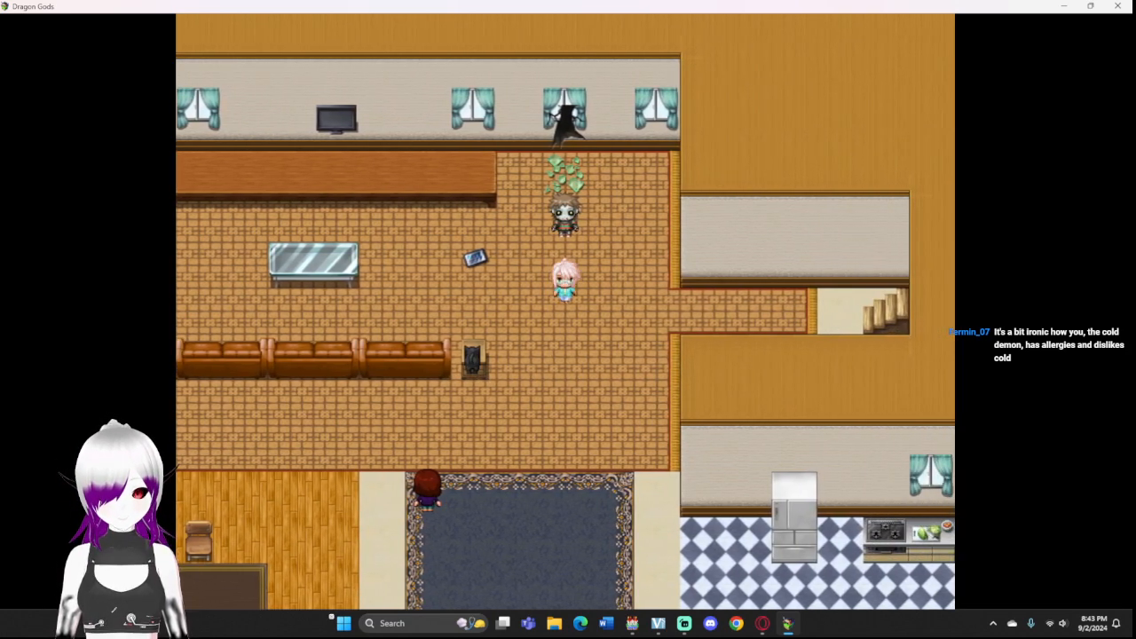
{"action": "key", "text": "Down"}
{"action": "key", "text": "Down"}
{"action": "key", "text": "Down"}
{"action": "key", "text": "Left"}
{"action": "key", "text": "Left"}
{"action": "key", "text": "Left"}
{"action": "key", "text": "Left"}
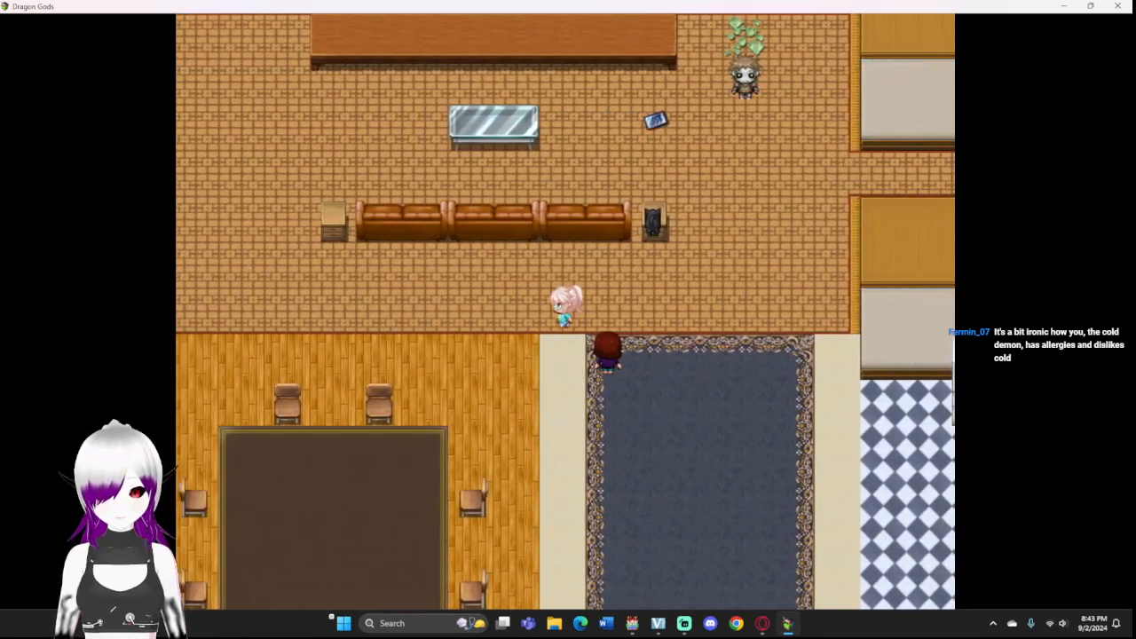
{"action": "key", "text": "Right"}
{"action": "key", "text": "Right"}
{"action": "left_click", "coordinate": [1117, 6]}
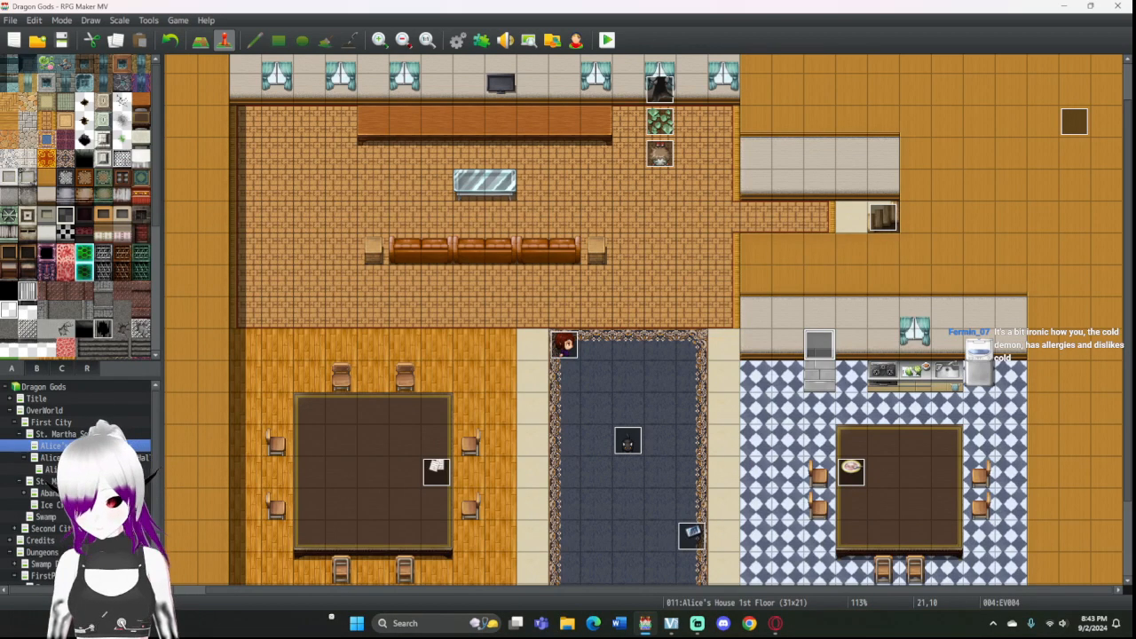
Step: Insert a 15-frame Wait before the Monster6 sound on page 9 of the EV004 cutscene event
{"action": "double_click", "coordinate": [819, 345]}
{"action": "left_click", "coordinate": [464, 148]}
{"action": "left_click", "coordinate": [441, 148]}
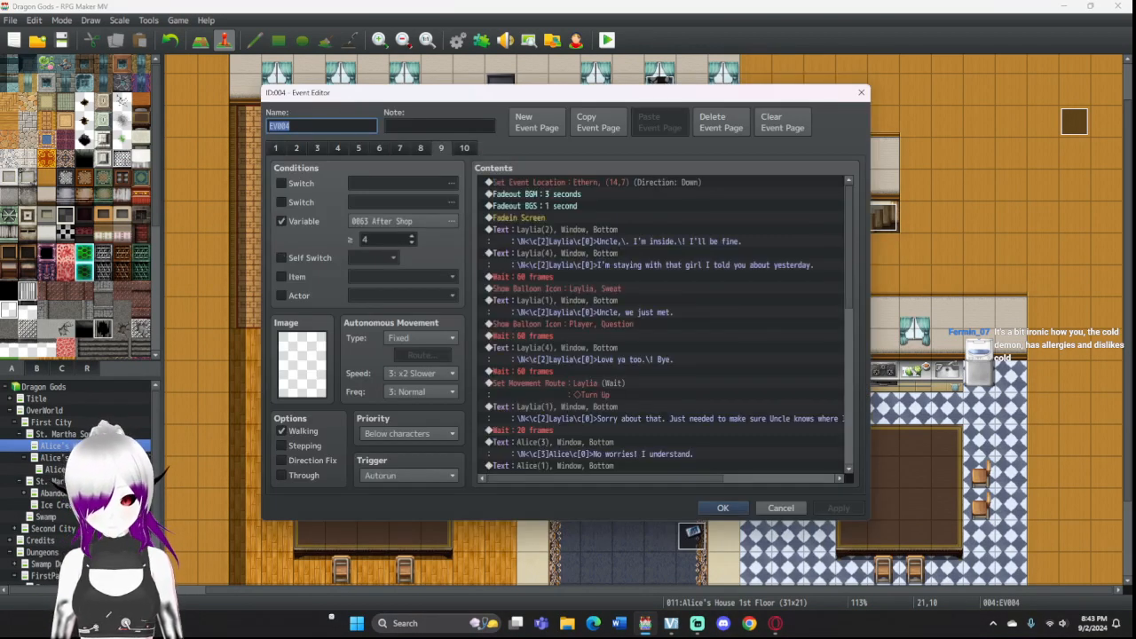
{"action": "scroll", "coordinate": [662, 325], "scroll_direction": "down", "scroll_amount": 10}
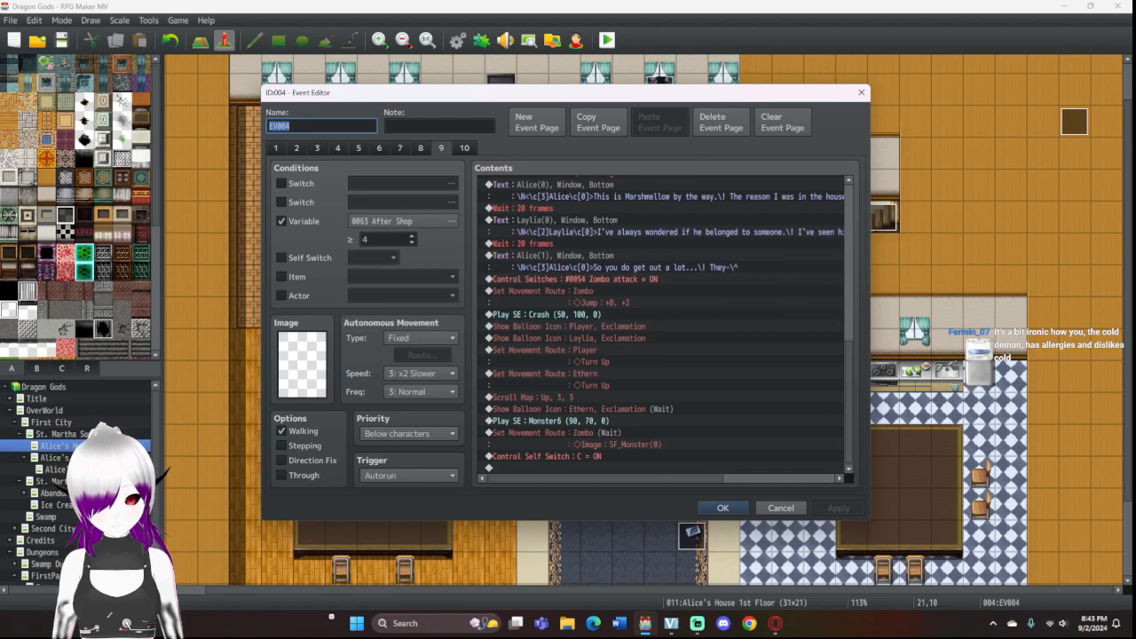
{"action": "left_click", "coordinate": [612, 439]}
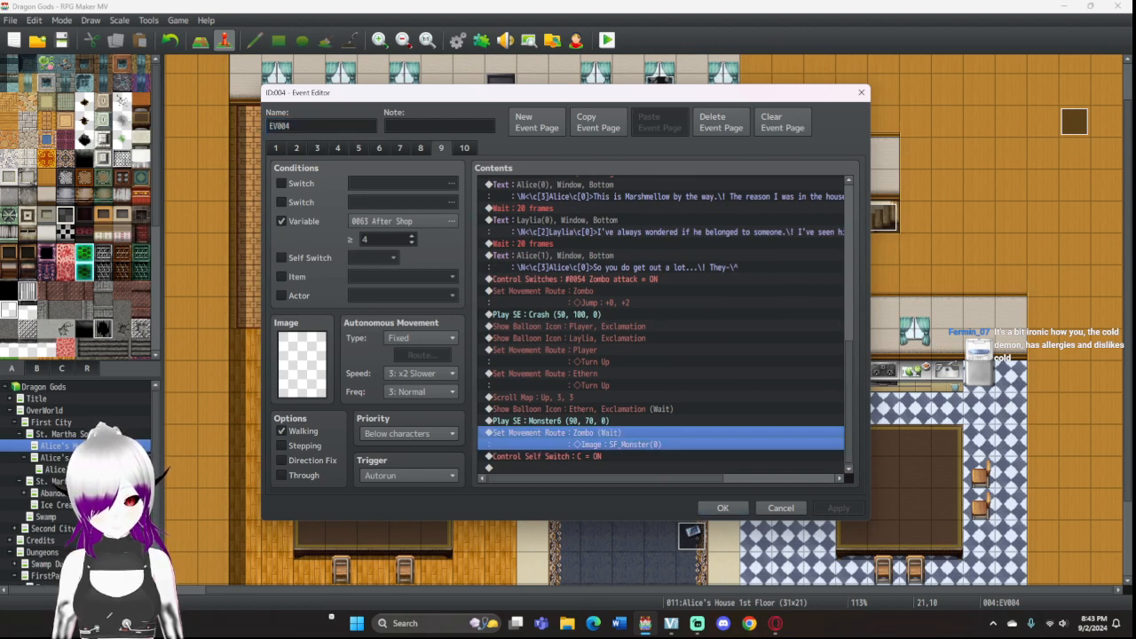
{"action": "left_click", "coordinate": [612, 420]}
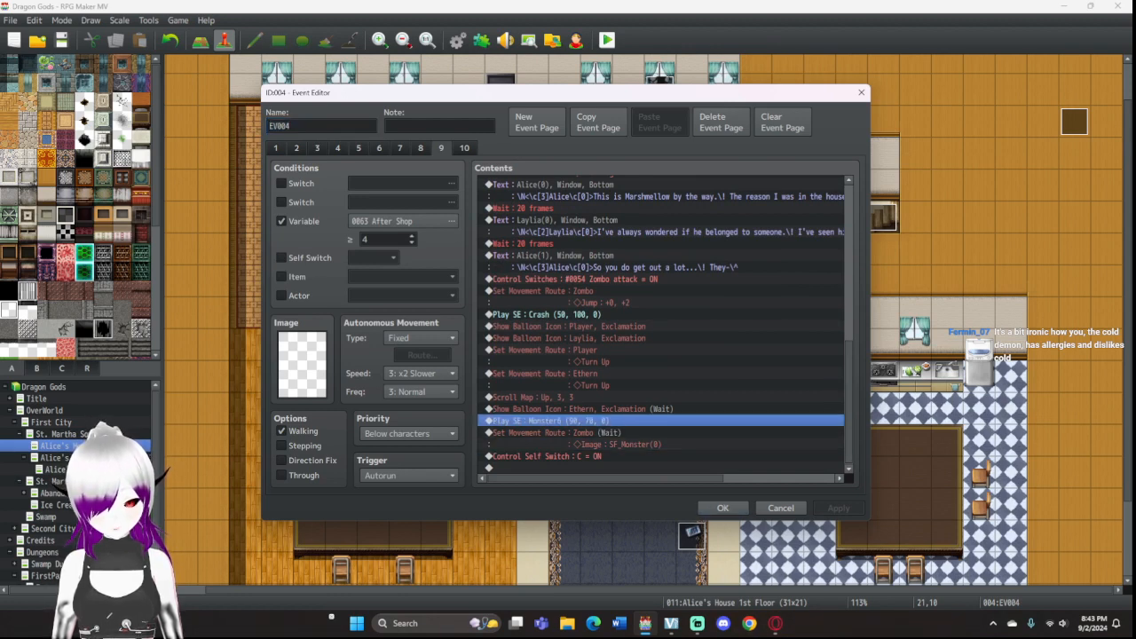
{"action": "double_click", "coordinate": [612, 420]}
{"action": "left_click", "coordinate": [738, 186]}
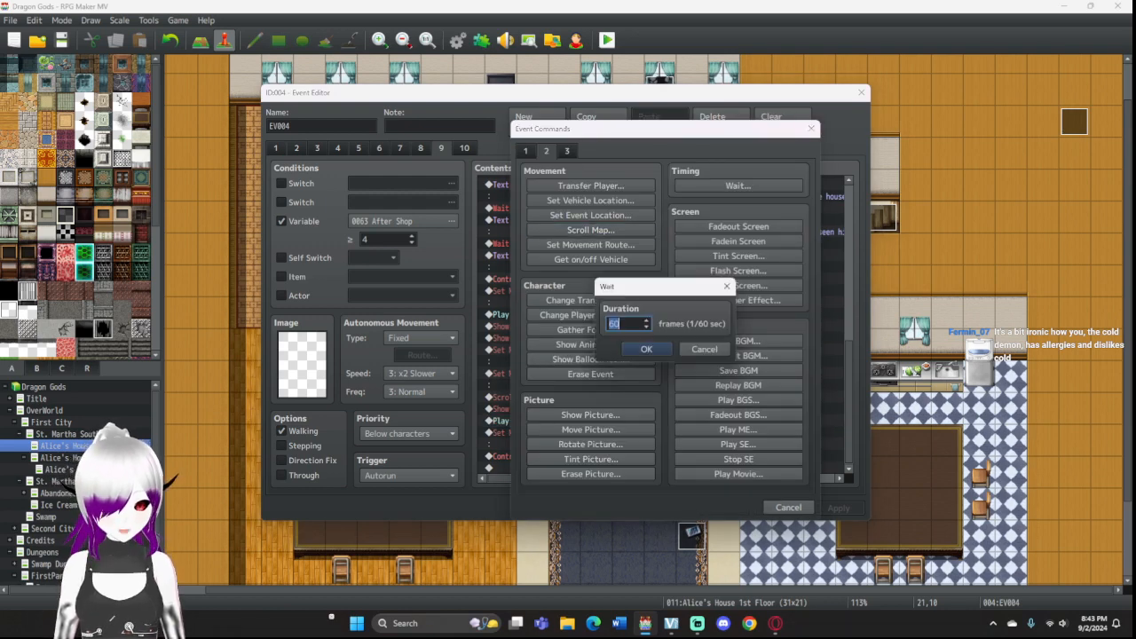
{"action": "type", "text": "15"}
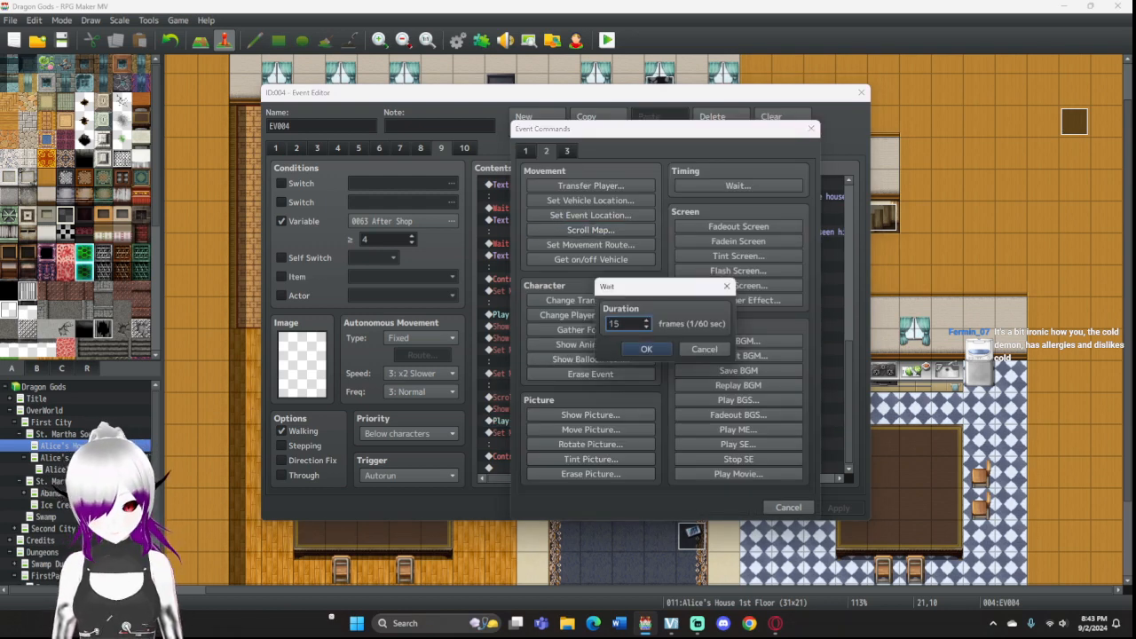
{"action": "key", "text": "Return"}
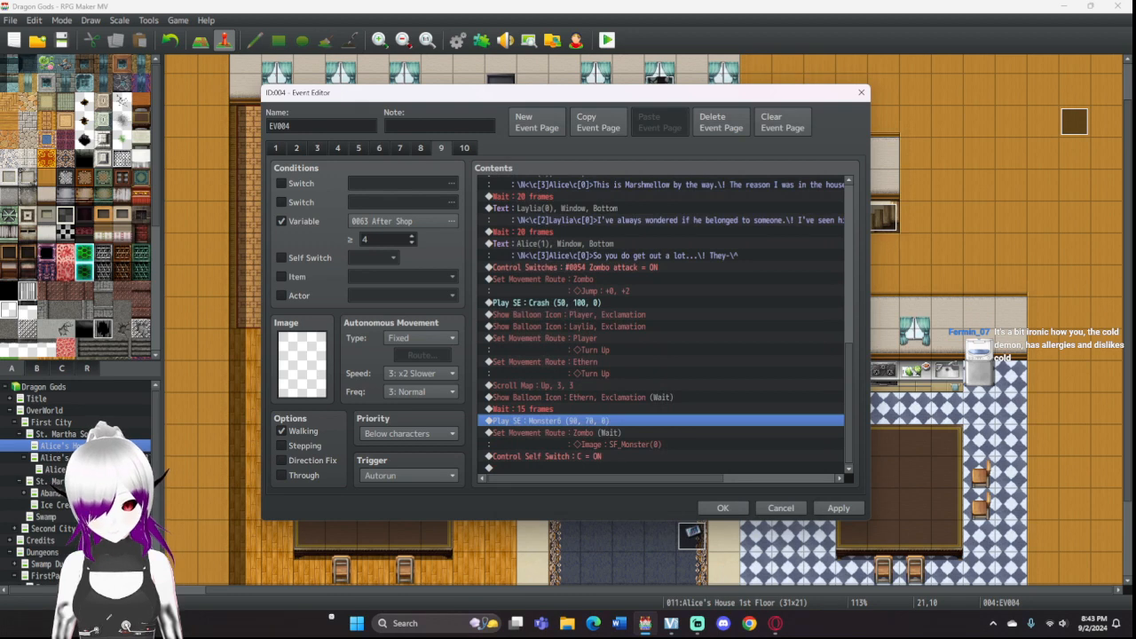
Step: Start a Play BGM command ahead of the self switch command and preview 03_Battle's_Advent
{"action": "left_click", "coordinate": [612, 456]}
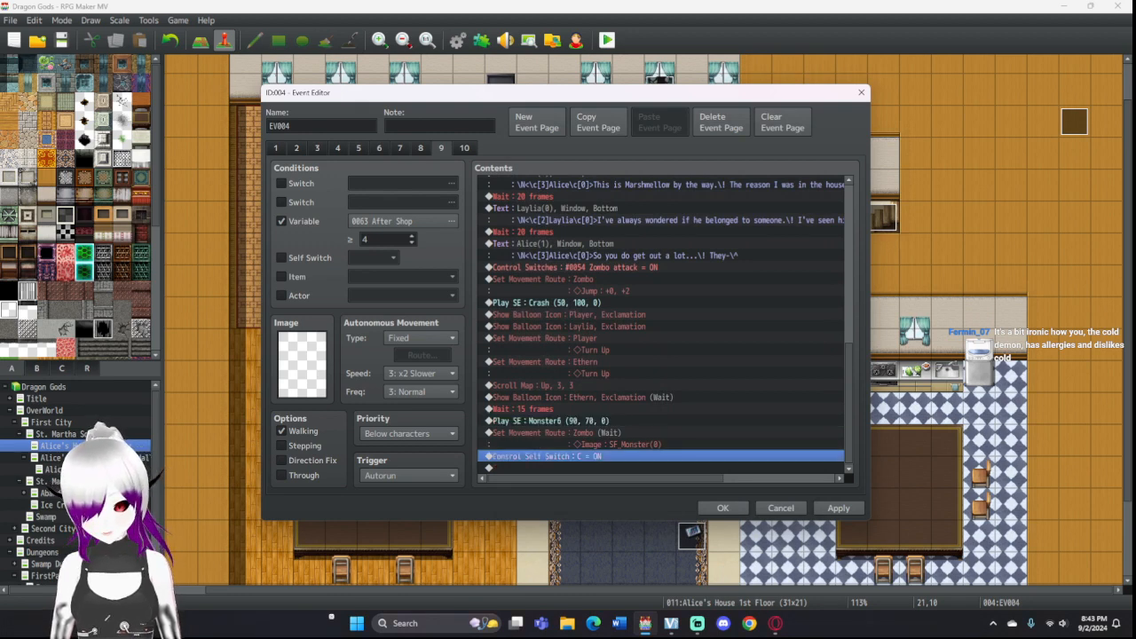
{"action": "key", "text": "Return"}
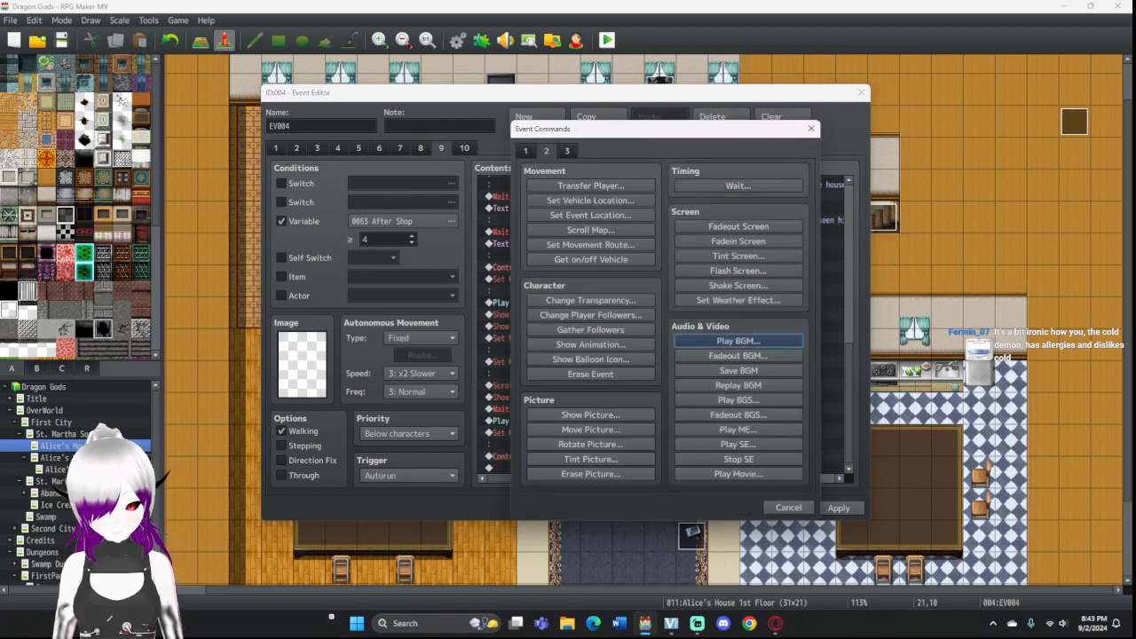
{"action": "key", "text": "Return"}
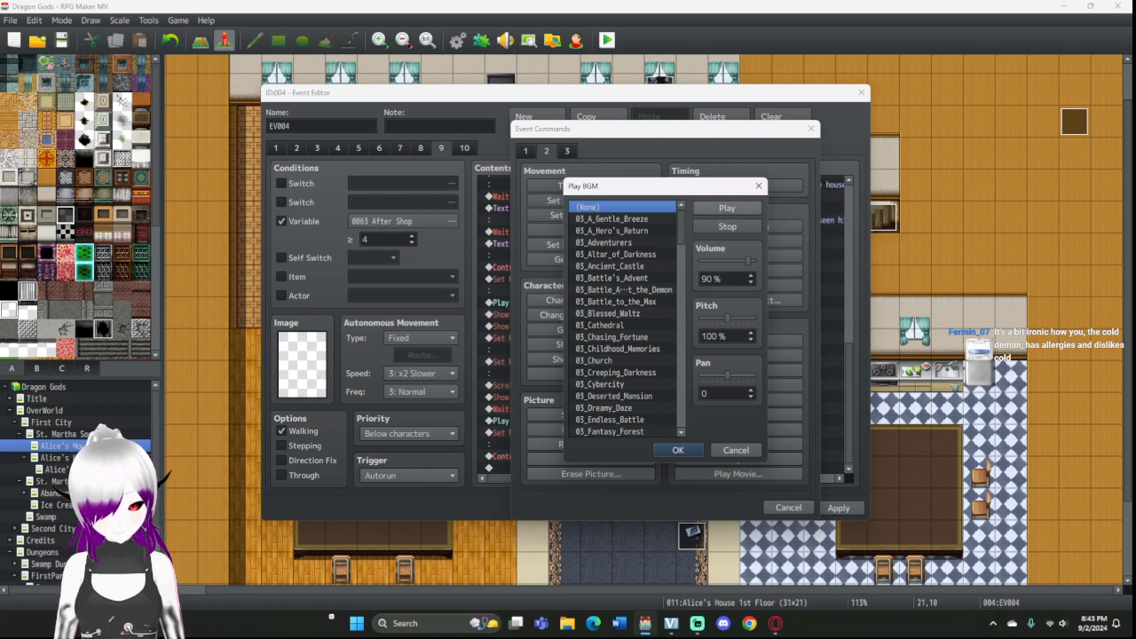
{"action": "left_click", "coordinate": [727, 207]}
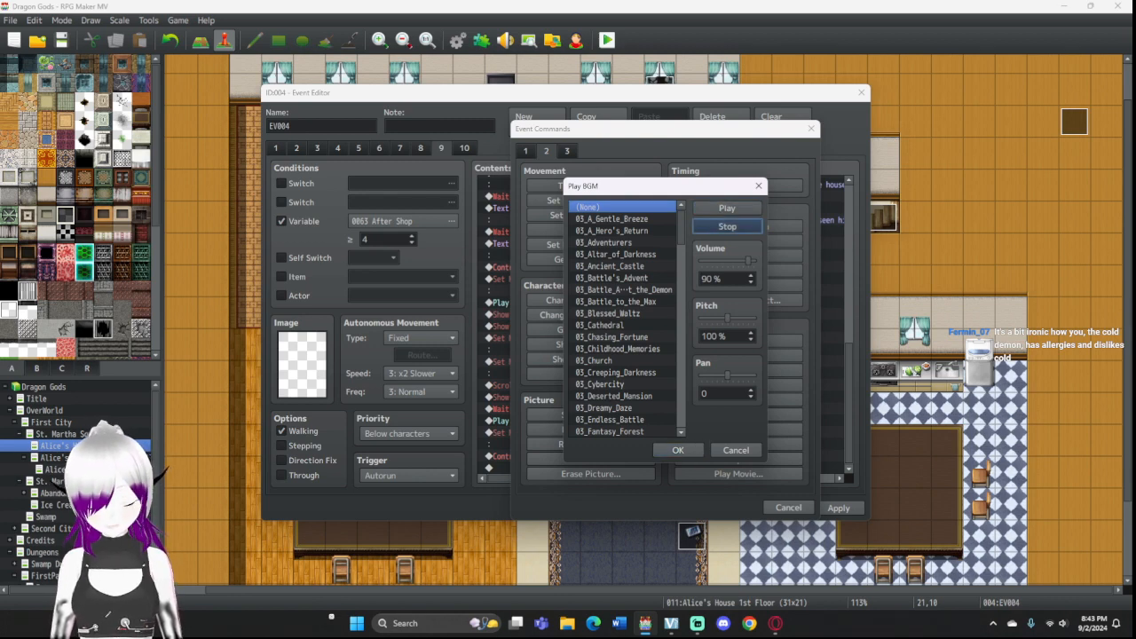
{"action": "scroll", "coordinate": [623, 320], "scroll_direction": "down", "scroll_amount": 2}
{"action": "scroll", "coordinate": [623, 320], "scroll_direction": "up", "scroll_amount": 2}
{"action": "left_click", "coordinate": [726, 209]}
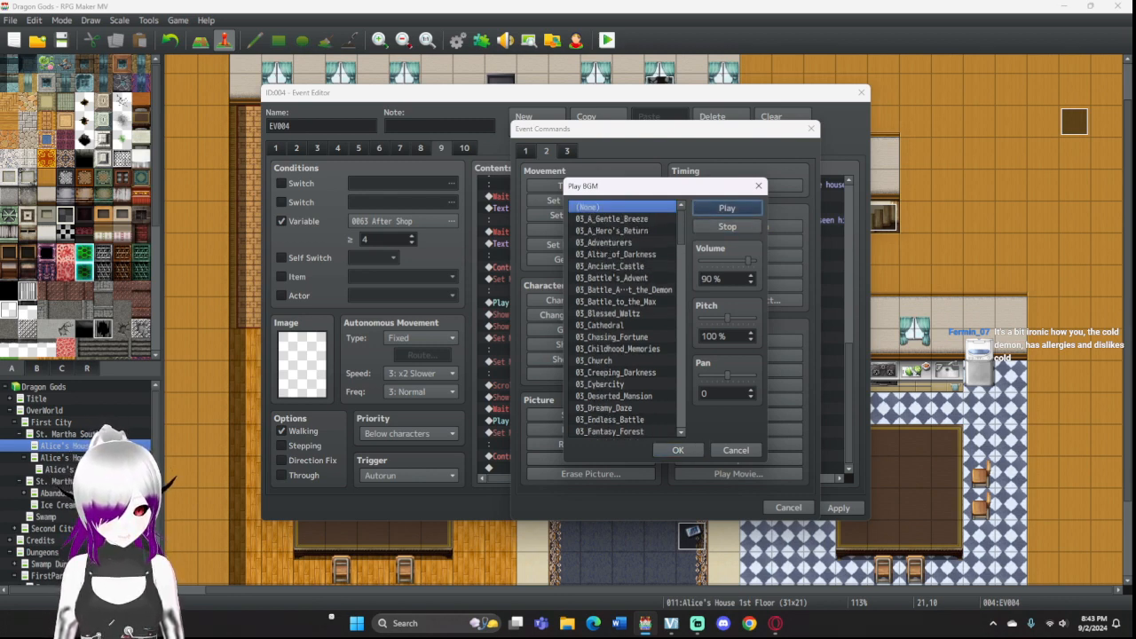
{"action": "left_click", "coordinate": [612, 231]}
{"action": "left_click", "coordinate": [612, 277]}
{"action": "left_click", "coordinate": [726, 209]}
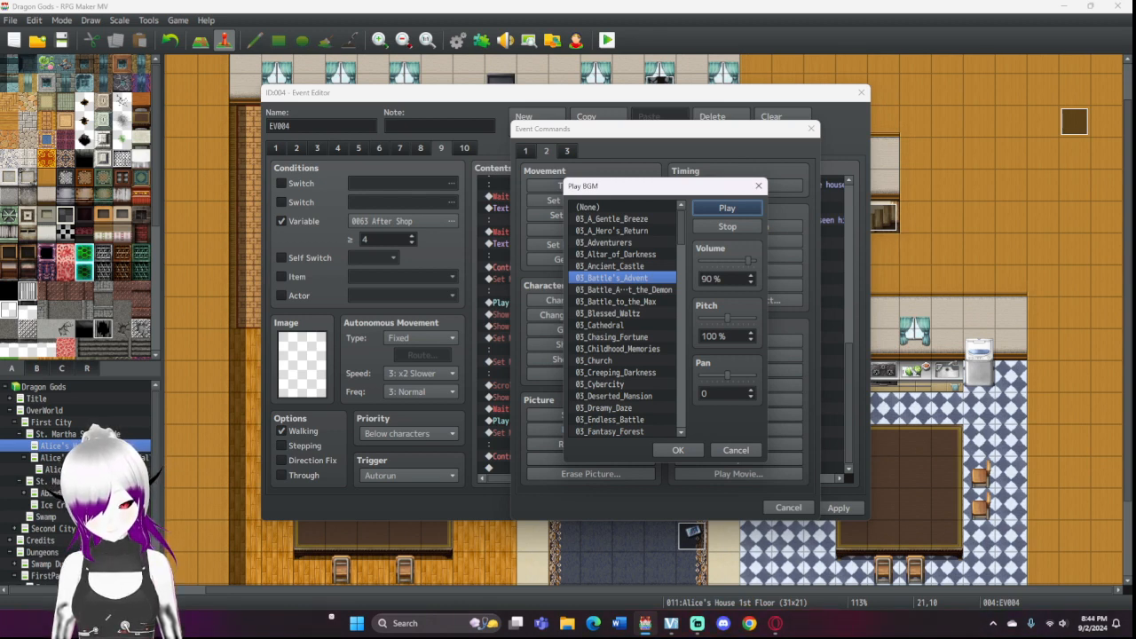
Step: Preview 03_Battle_to_the_Max, try it at 50% pitch and return the pitch to 100%
{"action": "left_click", "coordinate": [616, 302]}
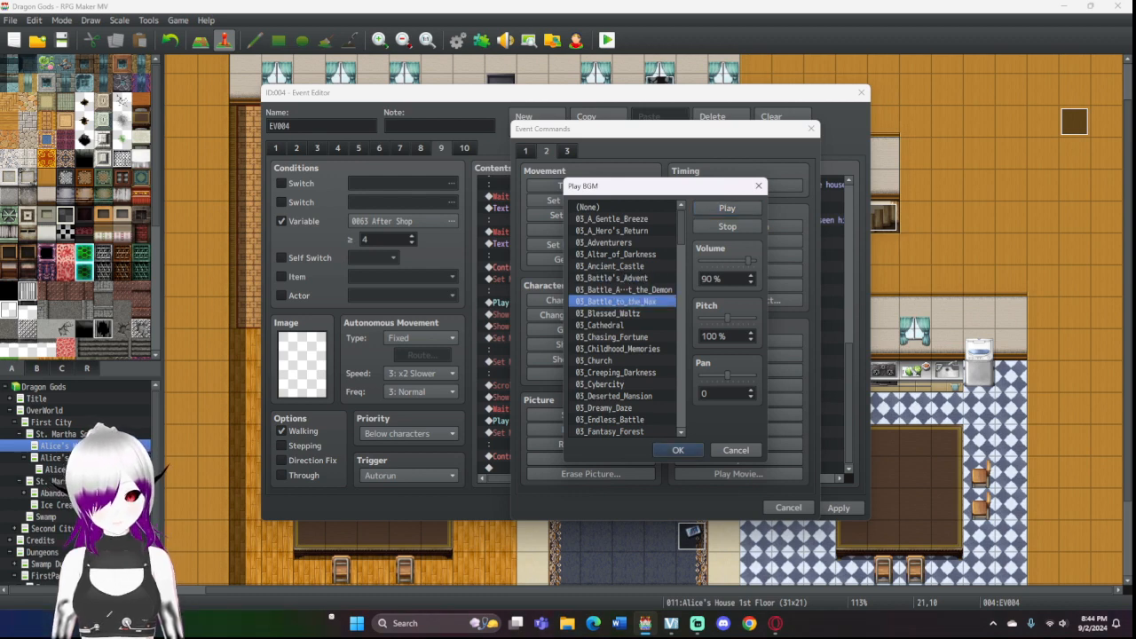
{"action": "left_click", "coordinate": [726, 208]}
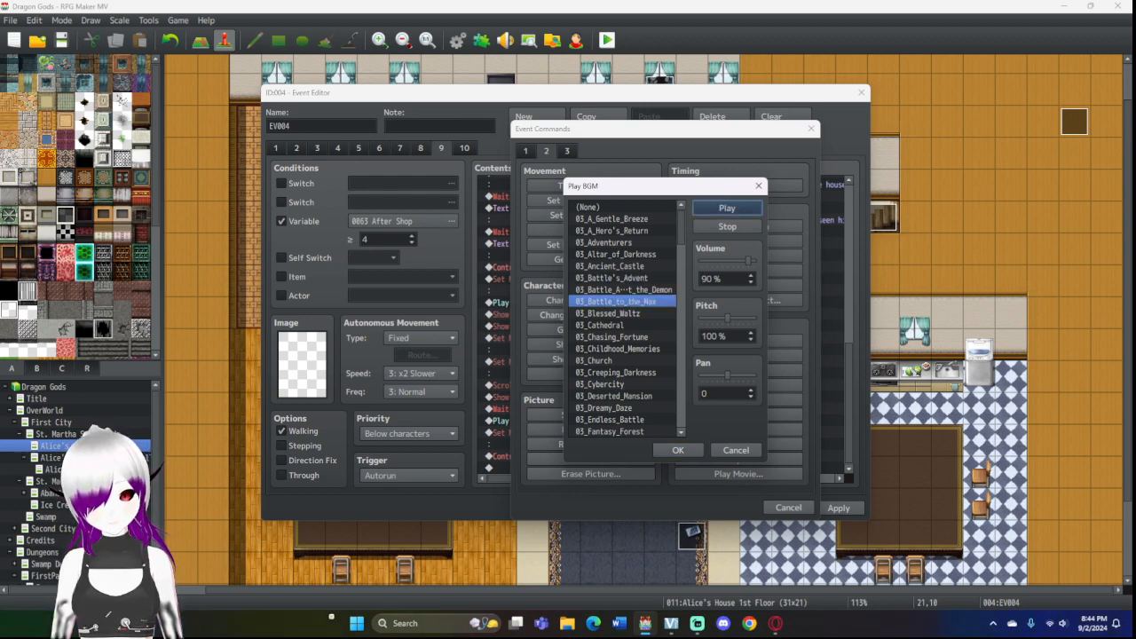
{"action": "left_click", "coordinate": [726, 226]}
{"action": "left_click", "coordinate": [727, 208]}
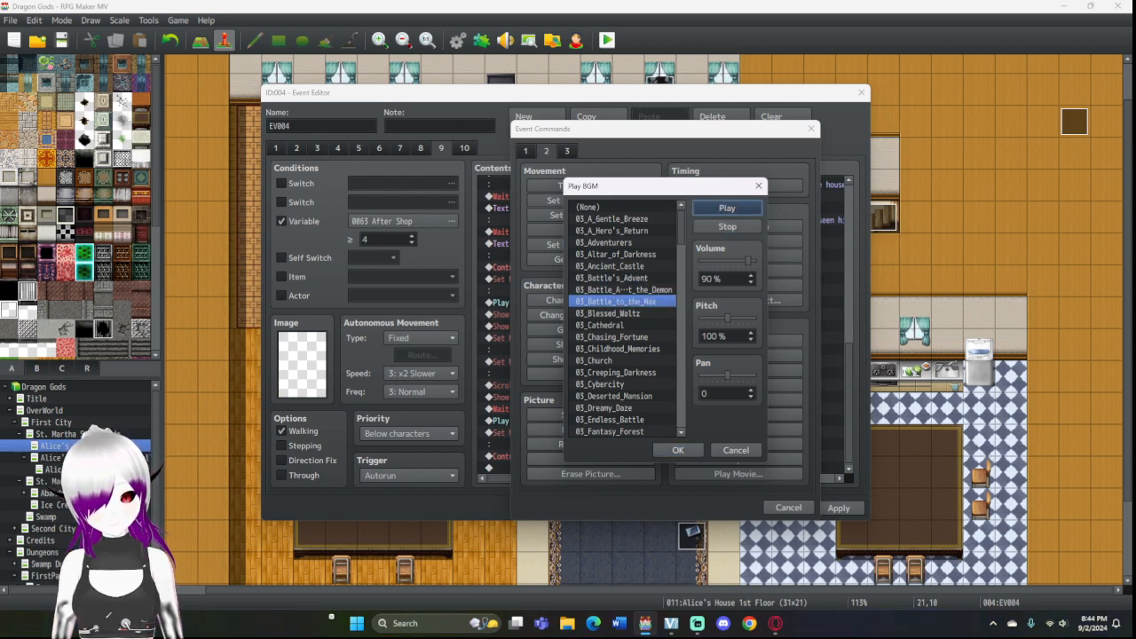
{"action": "left_click_drag", "start_coordinate": [726, 318], "coordinate": [701, 317]}
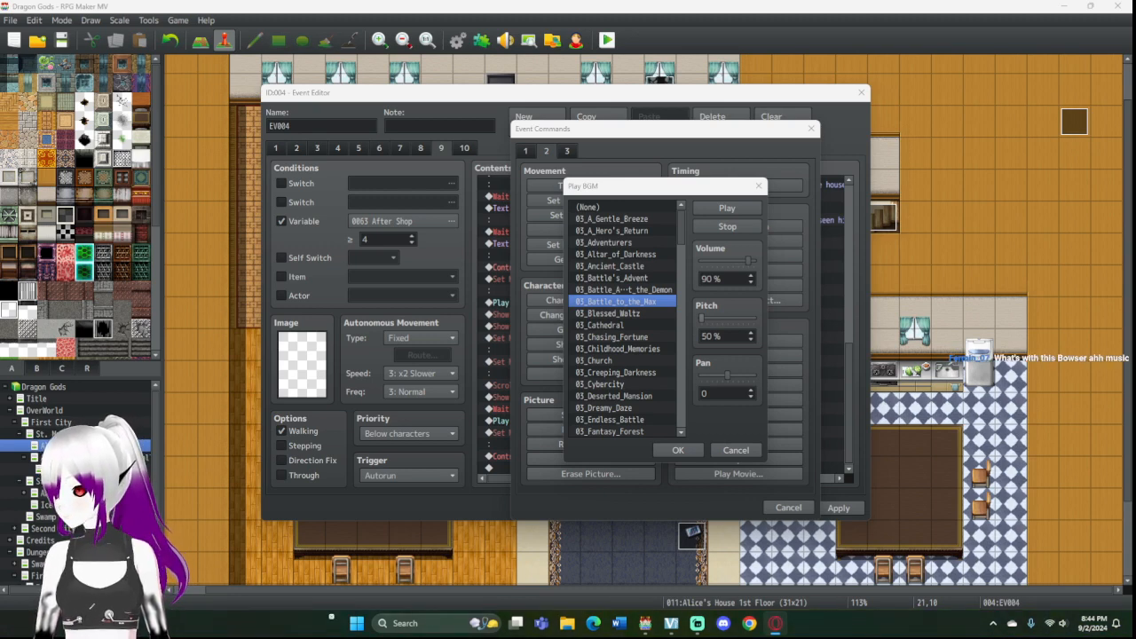
{"action": "left_click", "coordinate": [701, 318]}
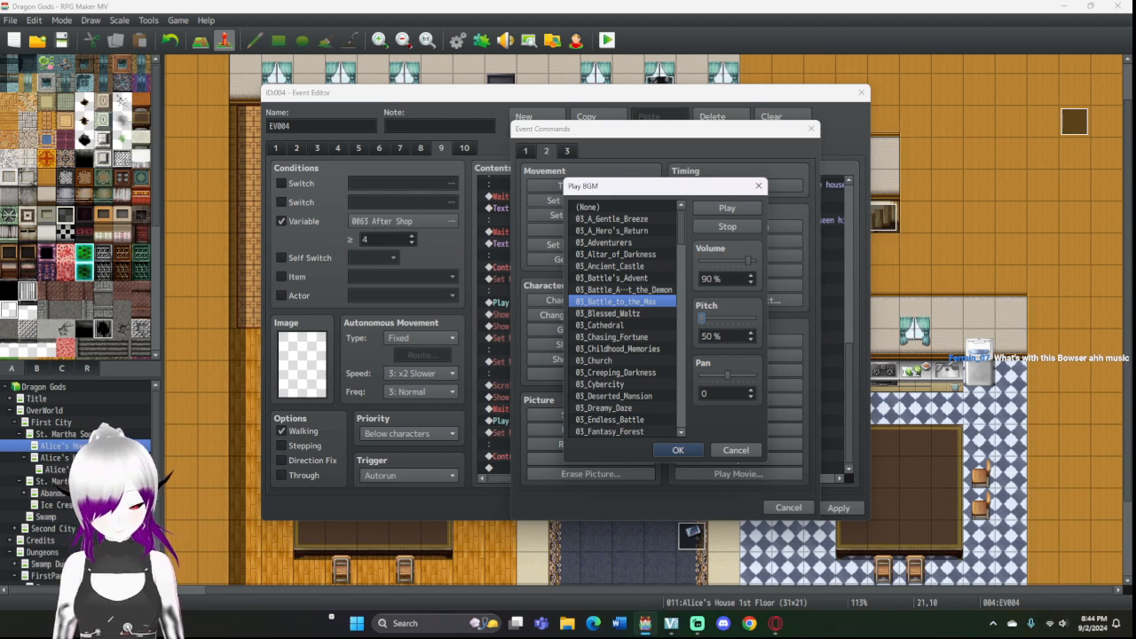
{"action": "left_click_drag", "start_coordinate": [701, 318], "coordinate": [726, 318]}
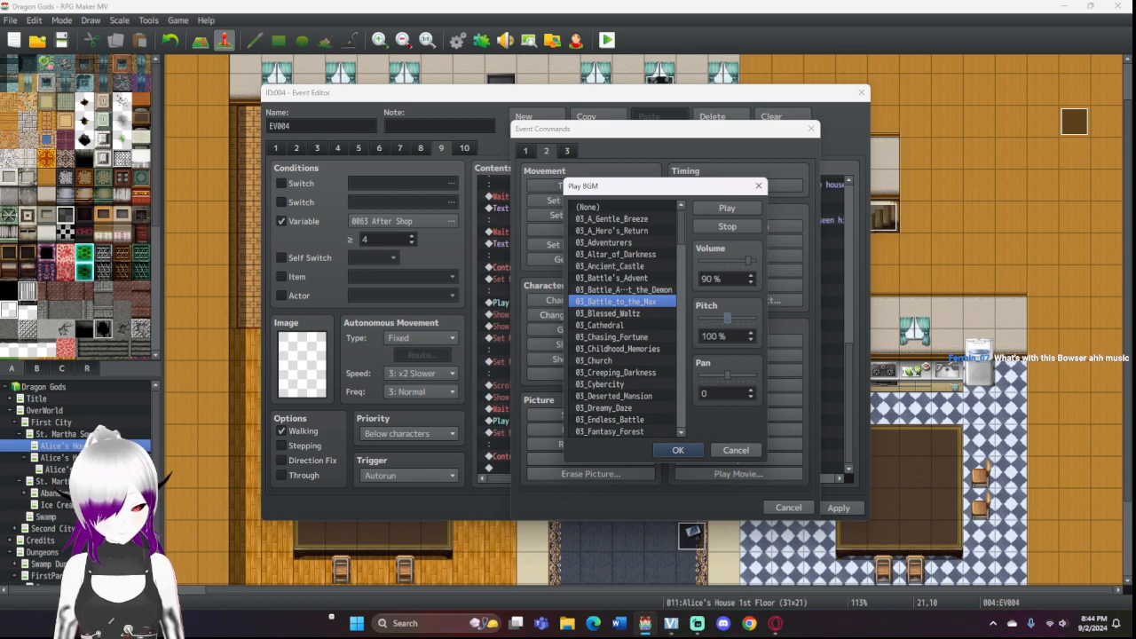
Step: Set the BGM volume to 50% and preview 03_Church and 03_Creeping_Darkness
{"action": "left_click_drag", "start_coordinate": [751, 260], "coordinate": [727, 260]}
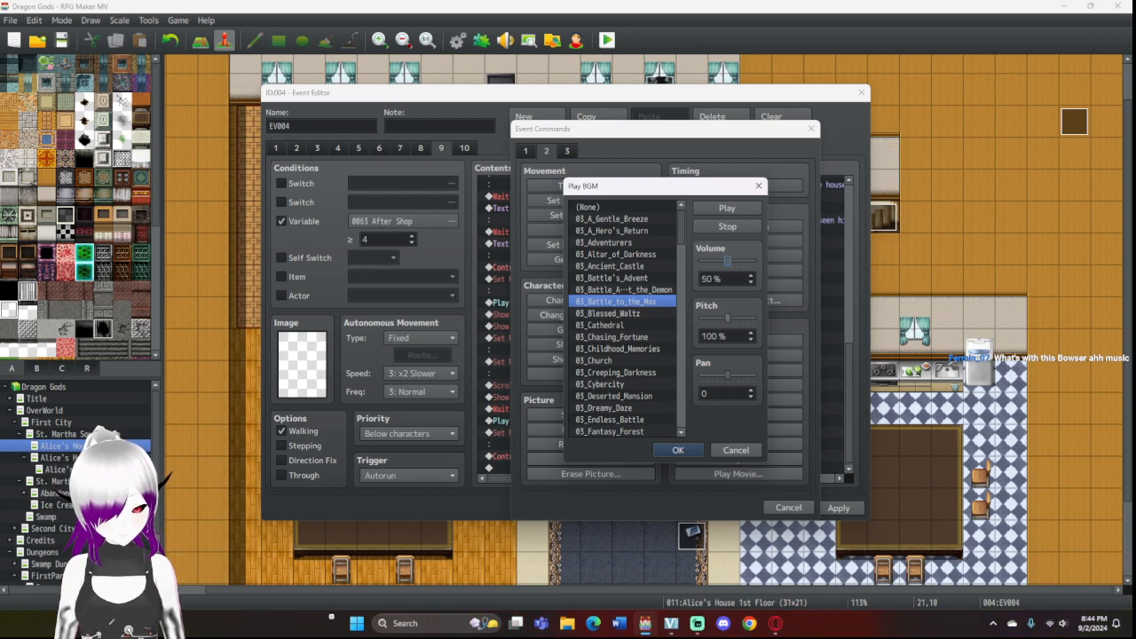
{"action": "left_click", "coordinate": [617, 349]}
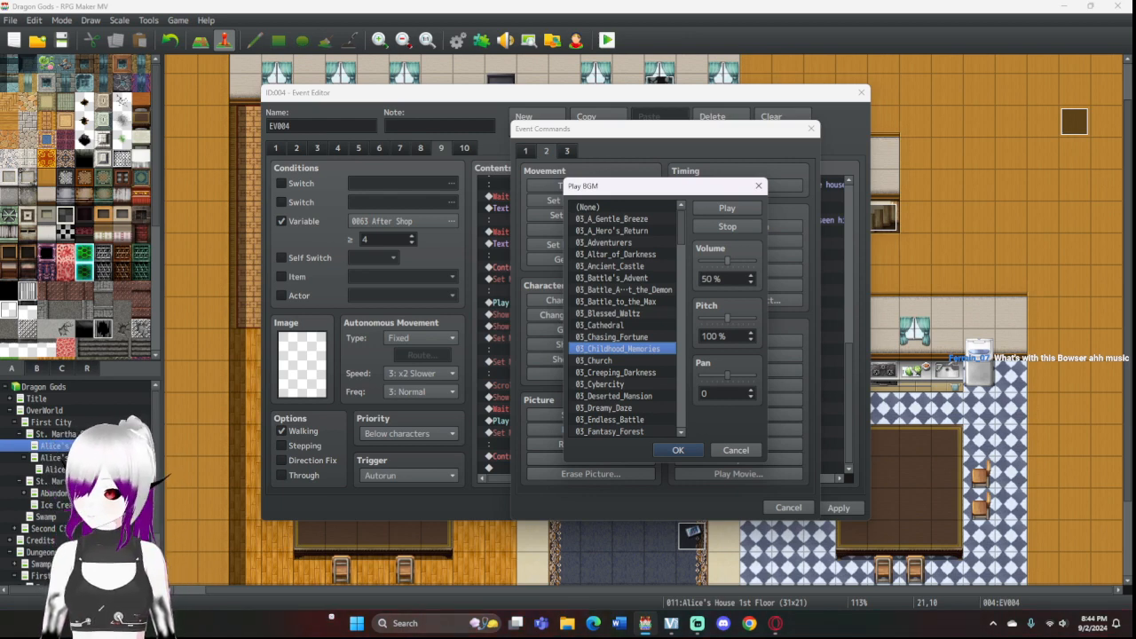
{"action": "left_click", "coordinate": [594, 362]}
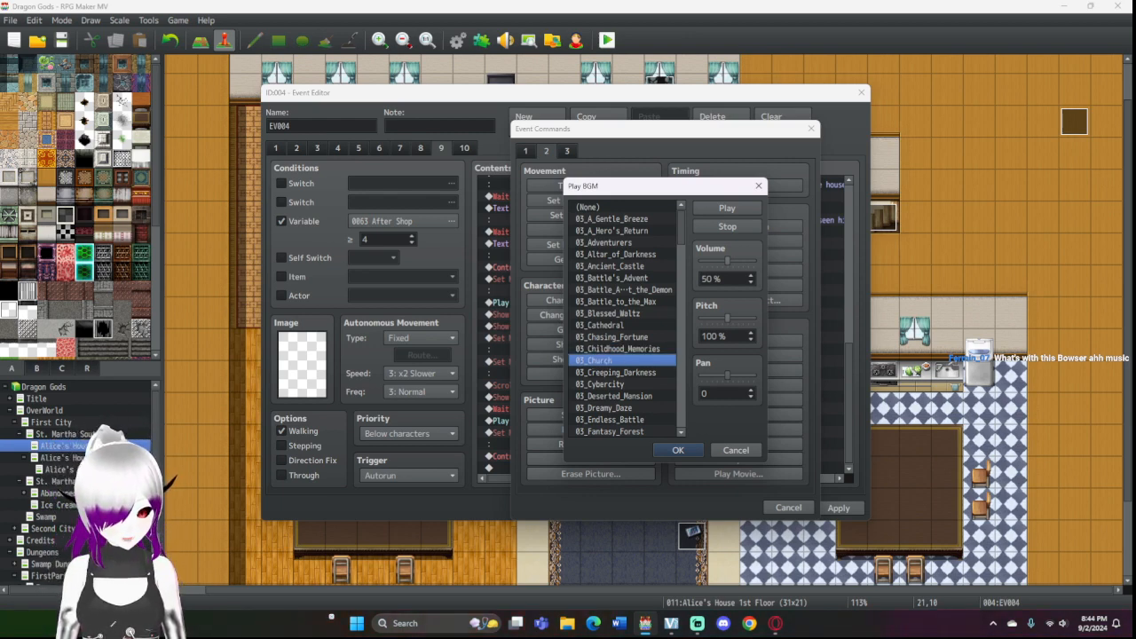
{"action": "left_click", "coordinate": [727, 207]}
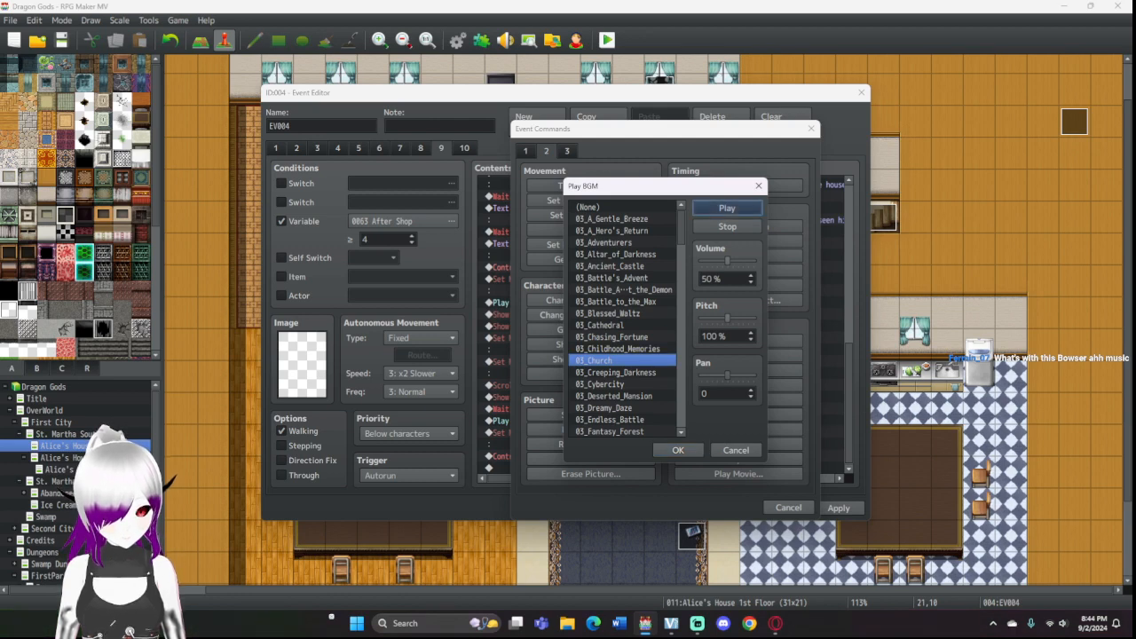
{"action": "left_click", "coordinate": [616, 373]}
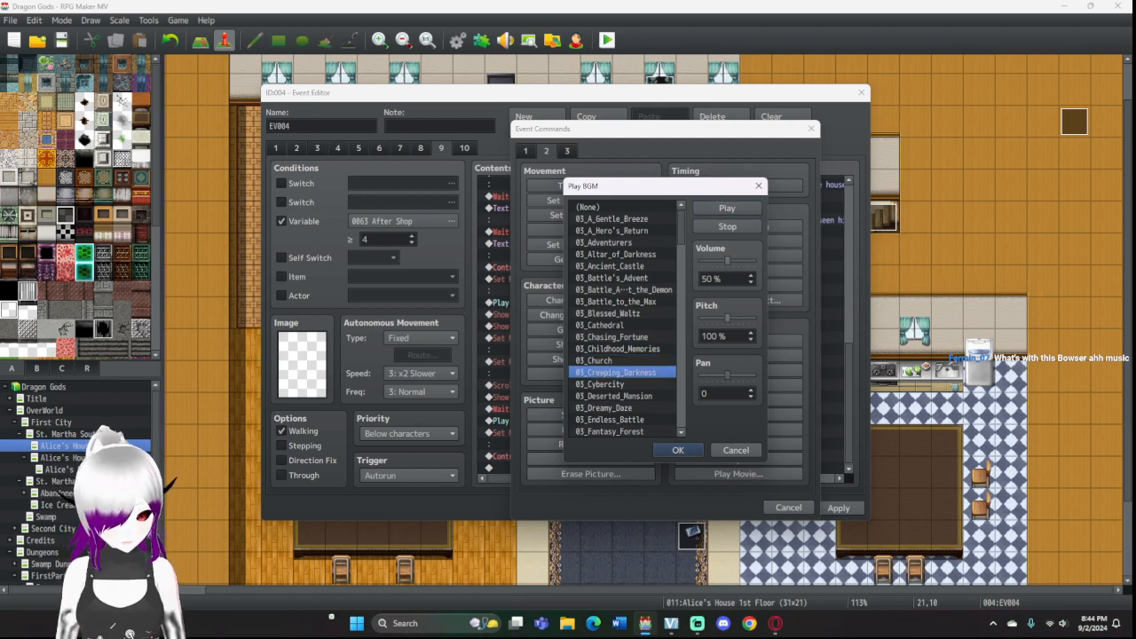
{"action": "left_click", "coordinate": [727, 208]}
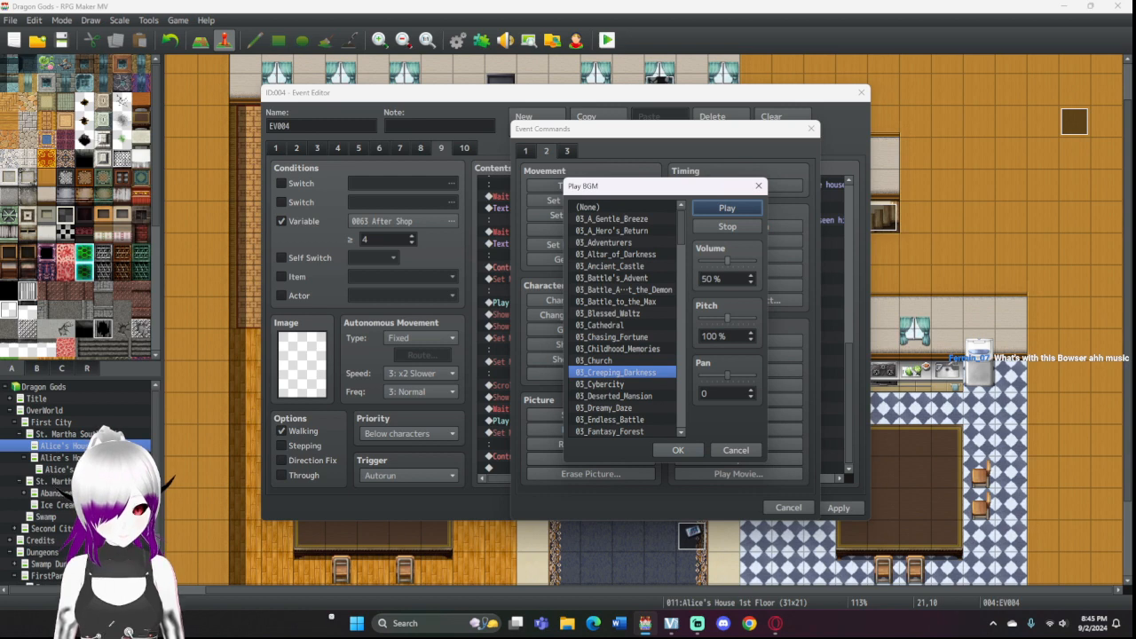
Step: Set the BGM volume to 70%, preview 03_Endless_Battle and select 03_Melee
{"action": "left_click_drag", "start_coordinate": [727, 261], "coordinate": [739, 261]}
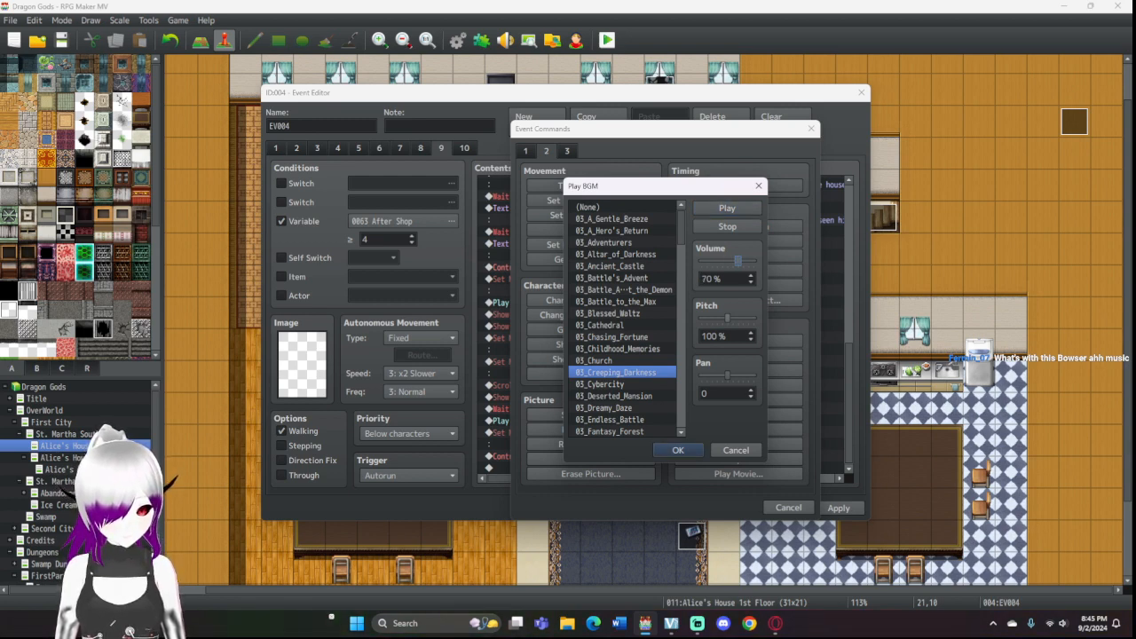
{"action": "left_click", "coordinate": [610, 420]}
{"action": "left_click", "coordinate": [727, 208]}
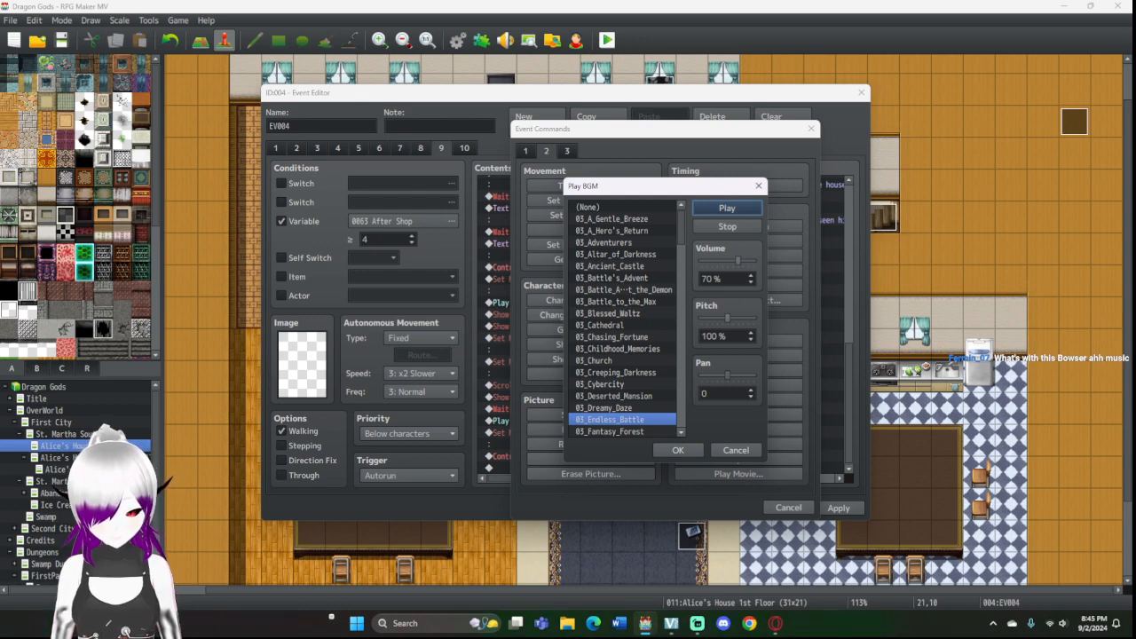
{"action": "scroll", "coordinate": [624, 320], "scroll_direction": "down", "scroll_amount": 4}
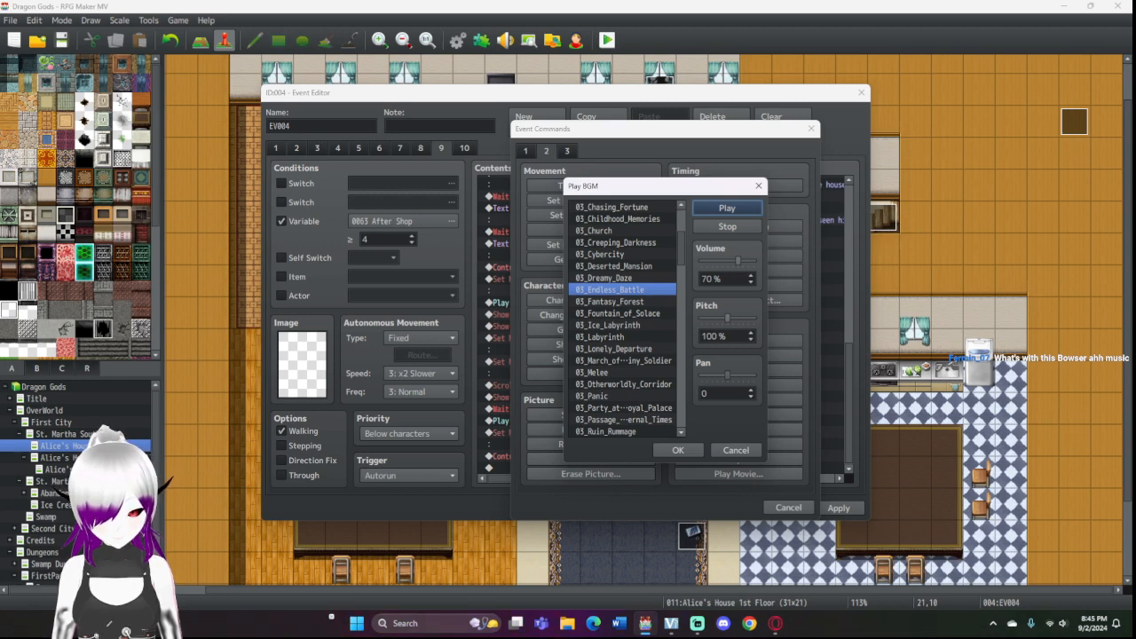
{"action": "left_click", "coordinate": [621, 372]}
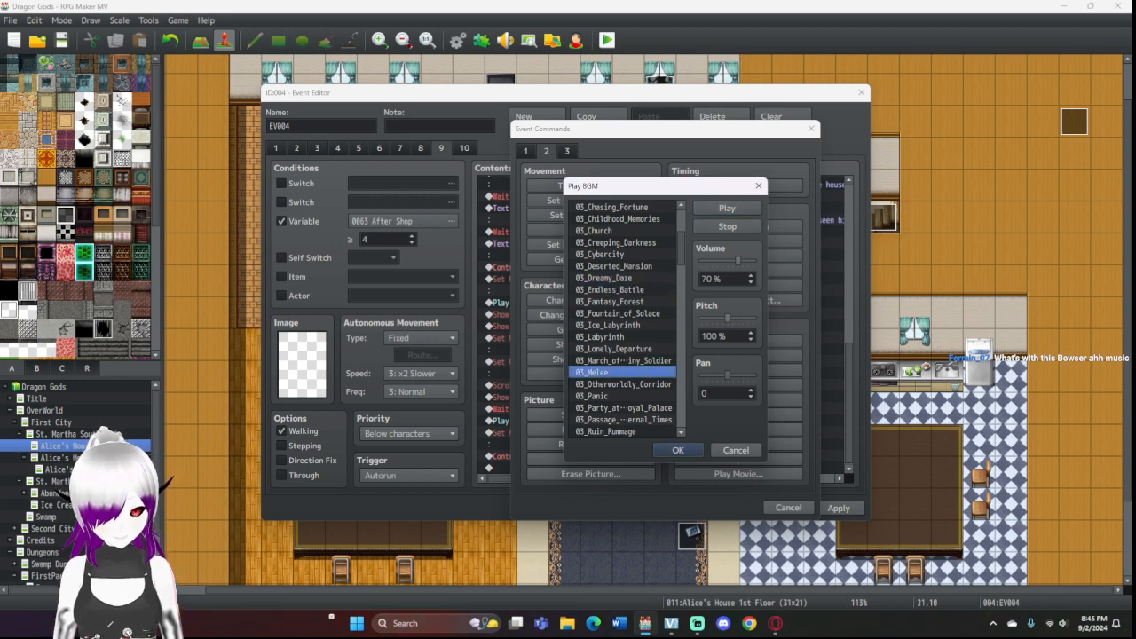
Step: Preview the Scene1, Scene2, Scene3 and Scene4 tracks one after another
{"action": "scroll", "coordinate": [624, 319], "scroll_direction": "down", "scroll_amount": 15}
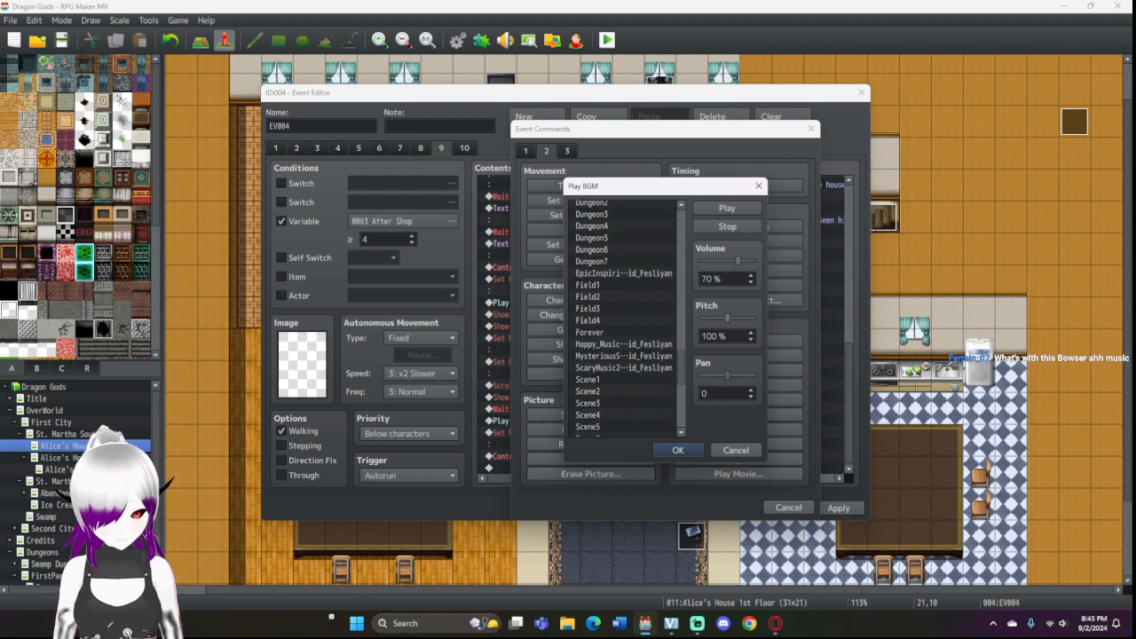
{"action": "scroll", "coordinate": [624, 319], "scroll_direction": "down", "scroll_amount": 2}
{"action": "left_click", "coordinate": [621, 311]}
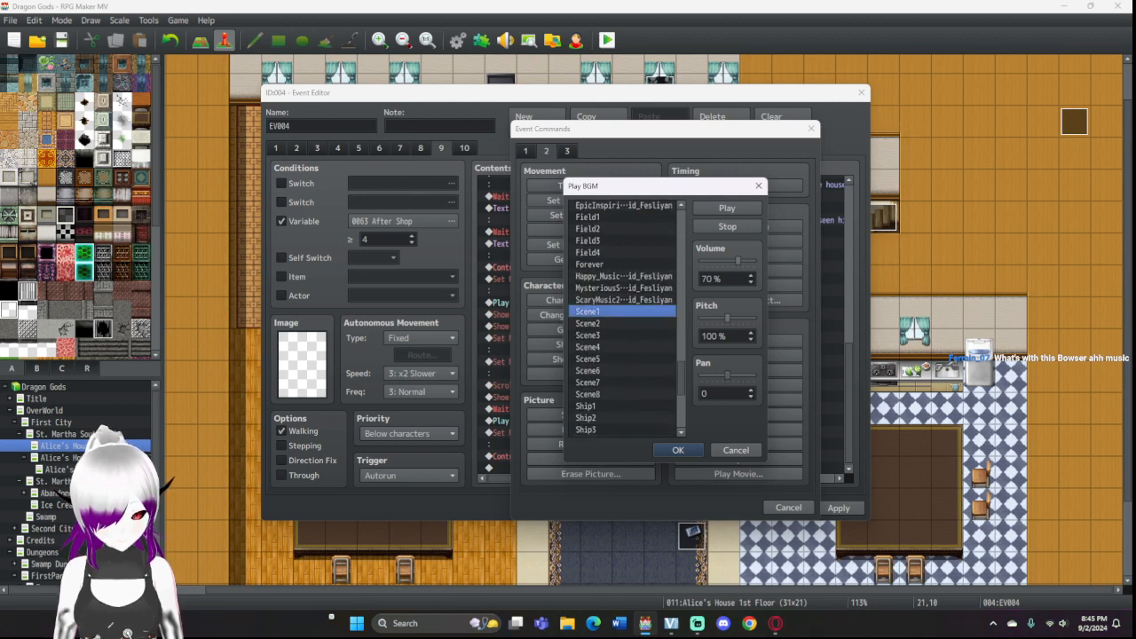
{"action": "left_click", "coordinate": [727, 208]}
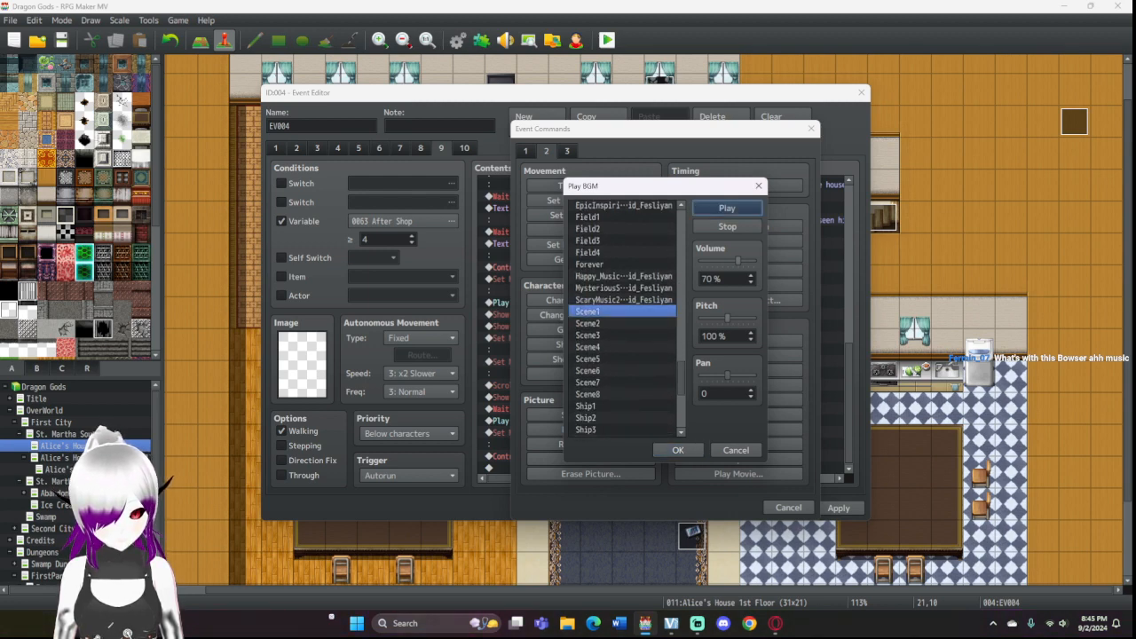
{"action": "left_click", "coordinate": [621, 323]}
{"action": "left_click", "coordinate": [727, 209]}
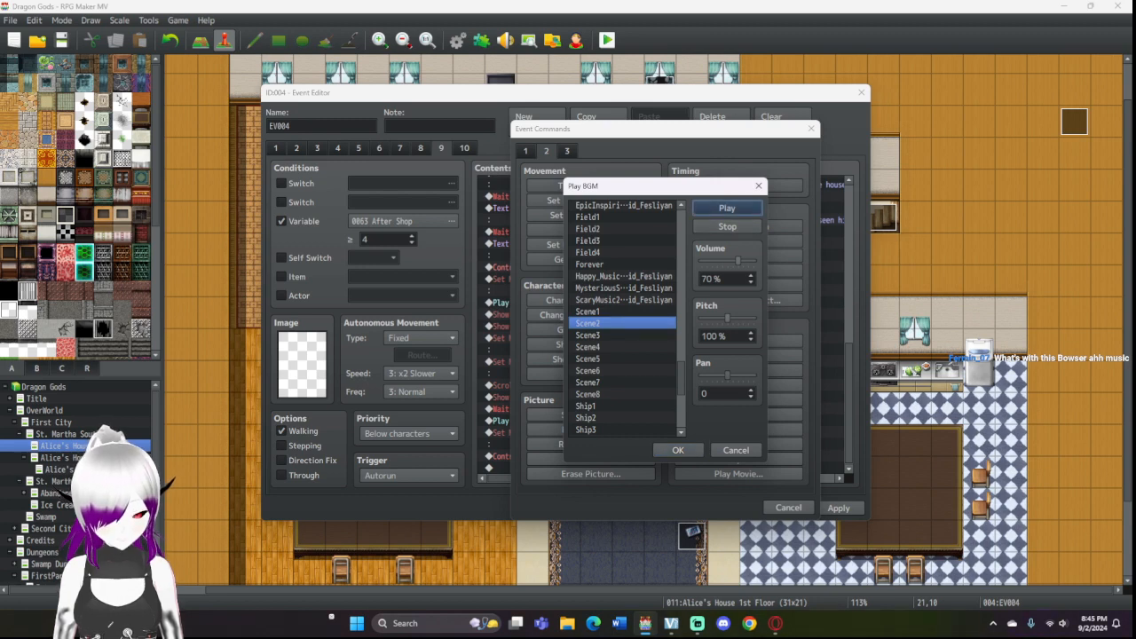
{"action": "mouse_move", "coordinate": [727, 318]}
{"action": "left_mouse_down"}
{"action": "mouse_move", "coordinate": [712, 318]}
{"action": "mouse_move", "coordinate": [753, 318]}
{"action": "mouse_move", "coordinate": [727, 318]}
{"action": "left_mouse_up"}
{"action": "left_click", "coordinate": [621, 335]}
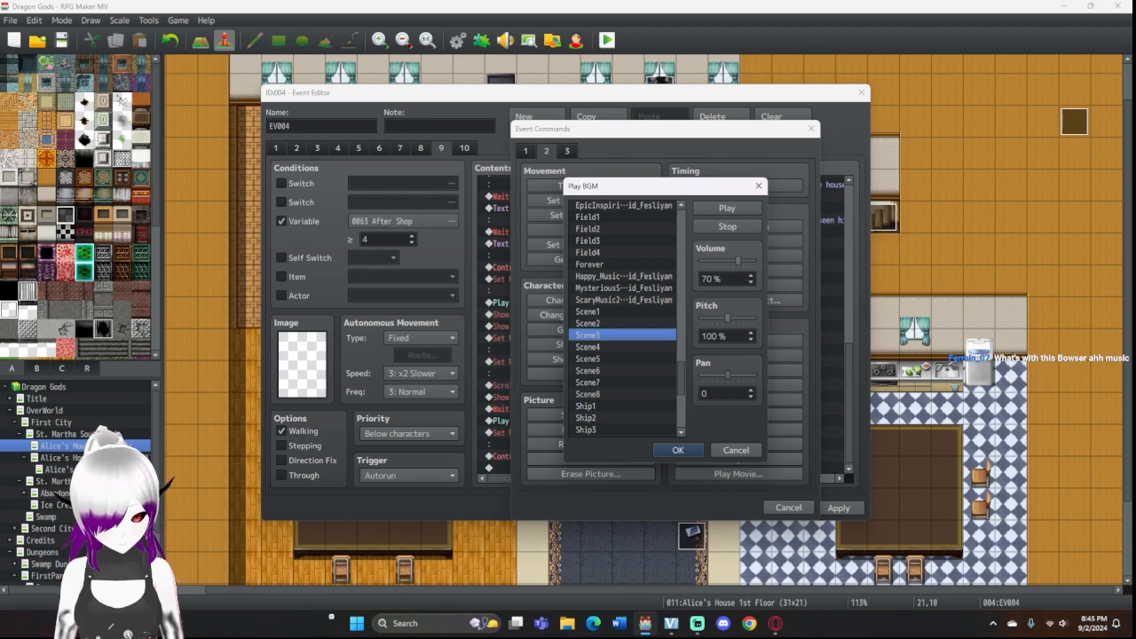
{"action": "left_click", "coordinate": [727, 208]}
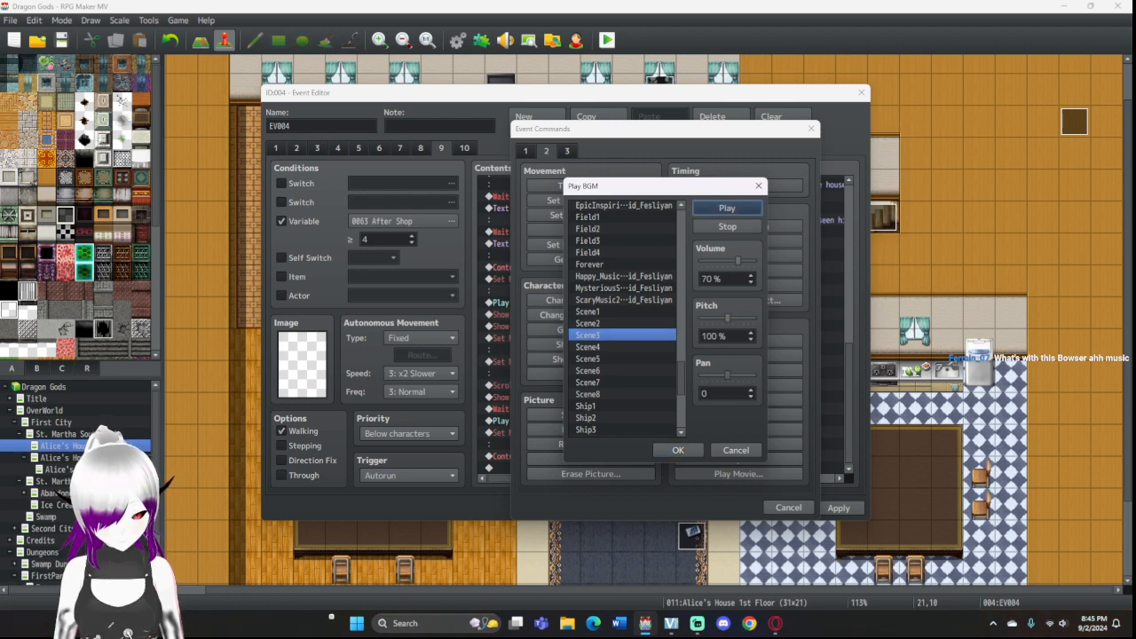
{"action": "left_click", "coordinate": [621, 347]}
{"action": "left_click", "coordinate": [726, 208]}
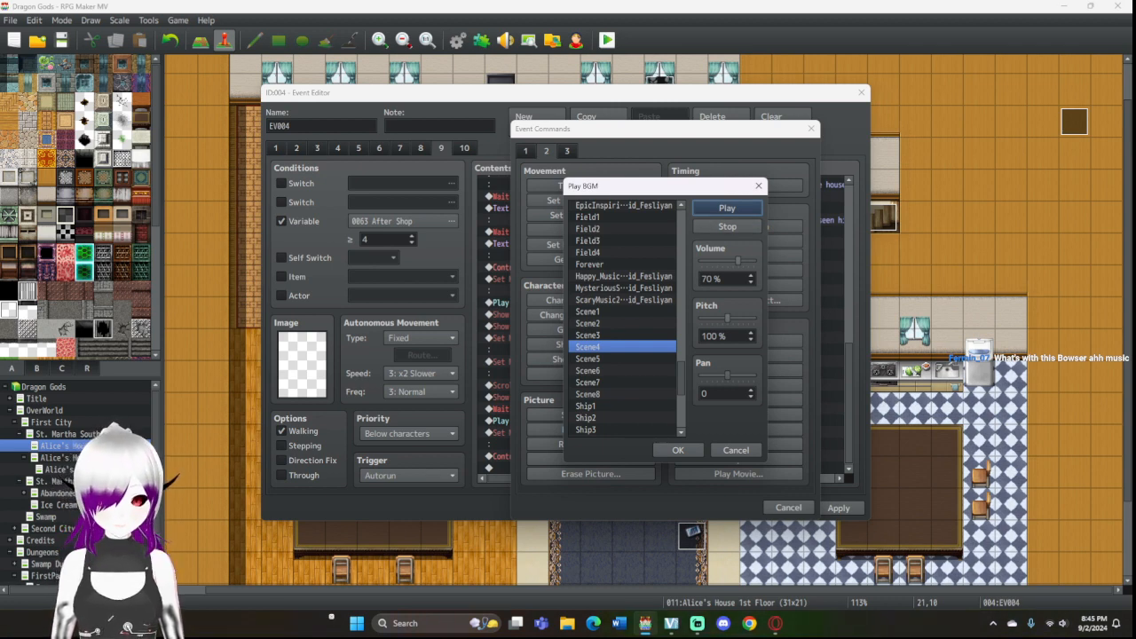
Step: Select Scene1 again and preview it, try it at 50% and 150% pitch, and return the pitch to 100%
{"action": "left_click", "coordinate": [622, 311]}
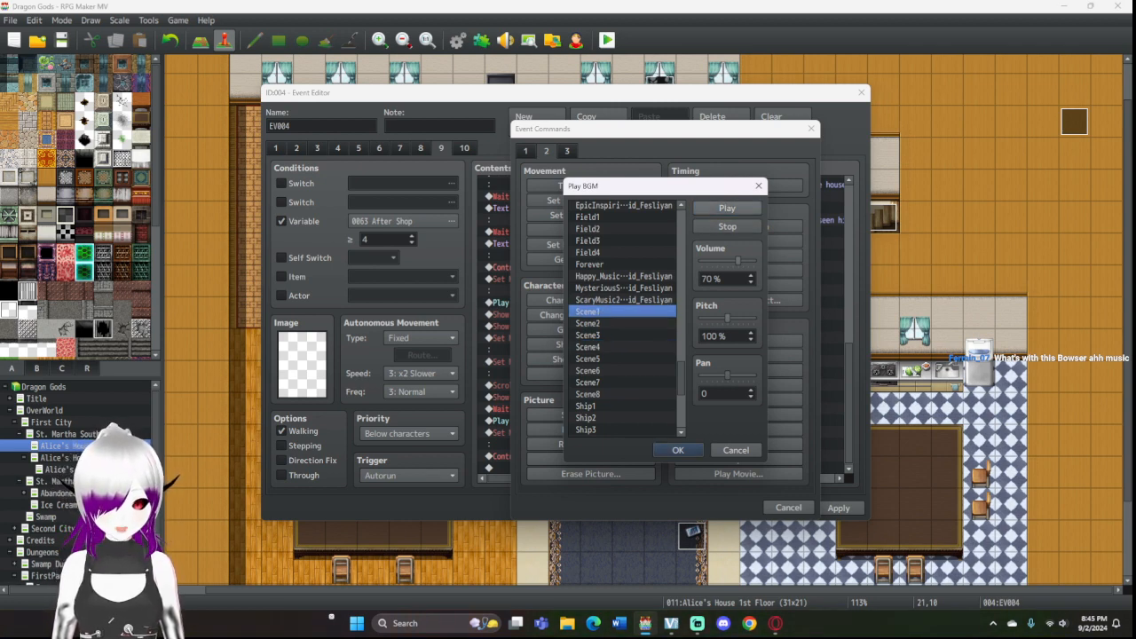
{"action": "left_click", "coordinate": [726, 209]}
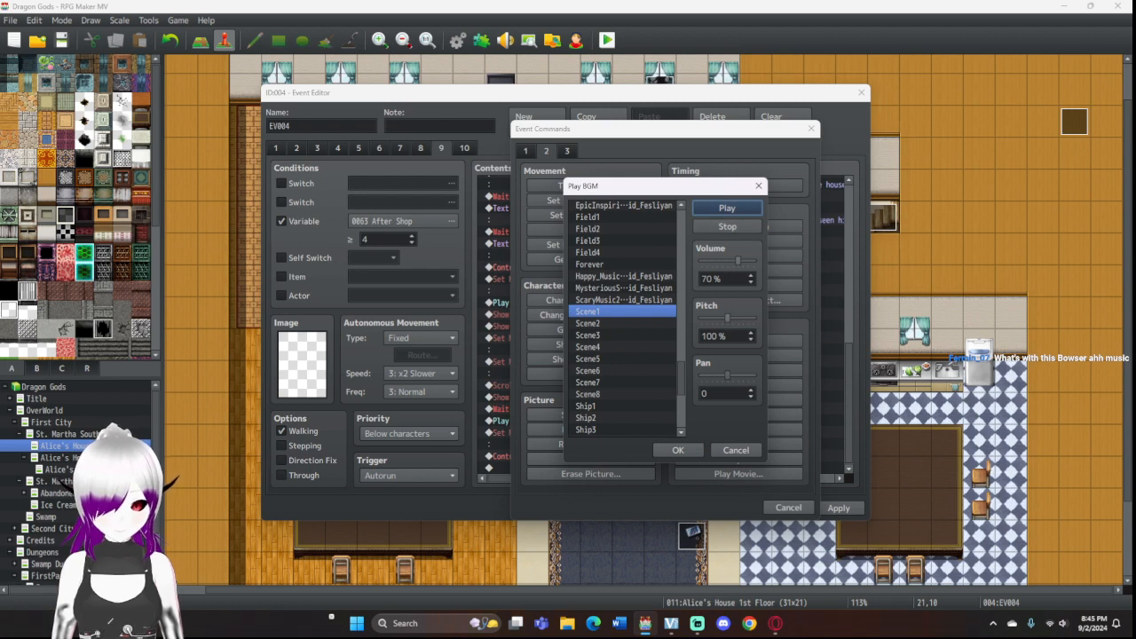
{"action": "left_click_drag", "start_coordinate": [727, 318], "coordinate": [701, 318]}
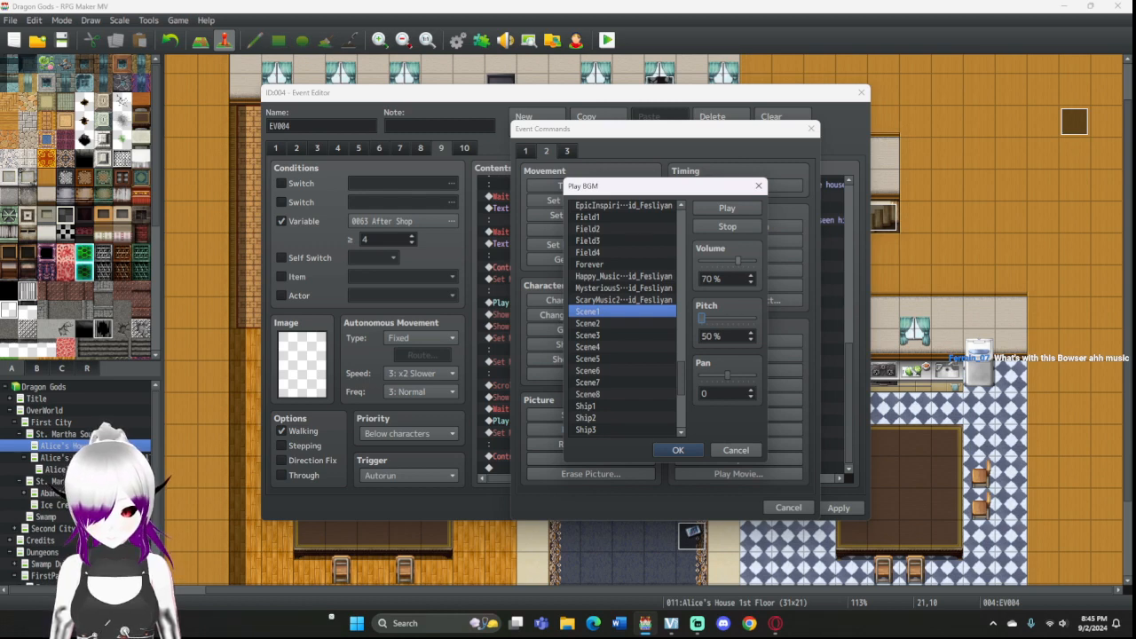
{"action": "key", "text": "End"}
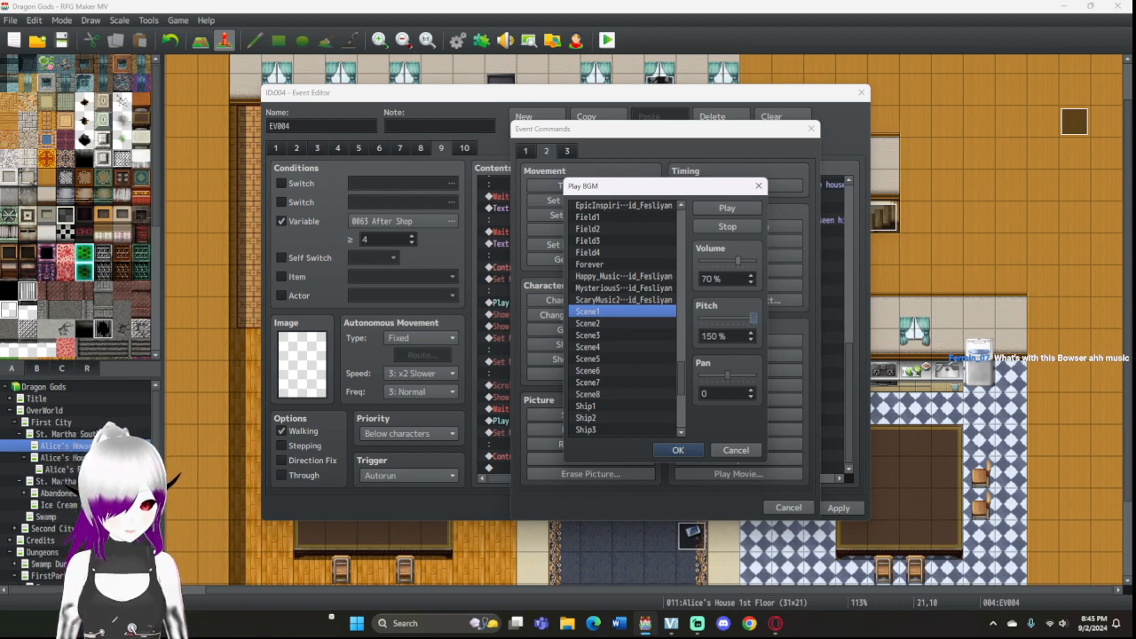
{"action": "left_click_drag", "start_coordinate": [753, 318], "coordinate": [727, 318]}
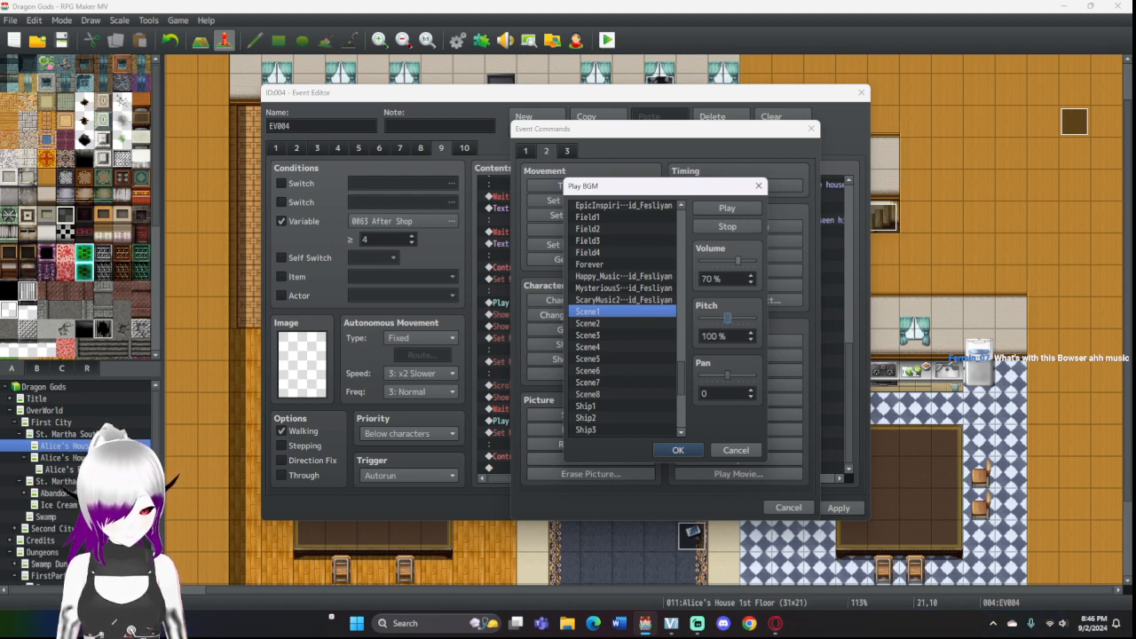
Step: Preview the background music tracks Scene5, Scene4, Scene6, Scene7 and Scene8
{"action": "left_click", "coordinate": [622, 358]}
{"action": "left_click", "coordinate": [727, 208]}
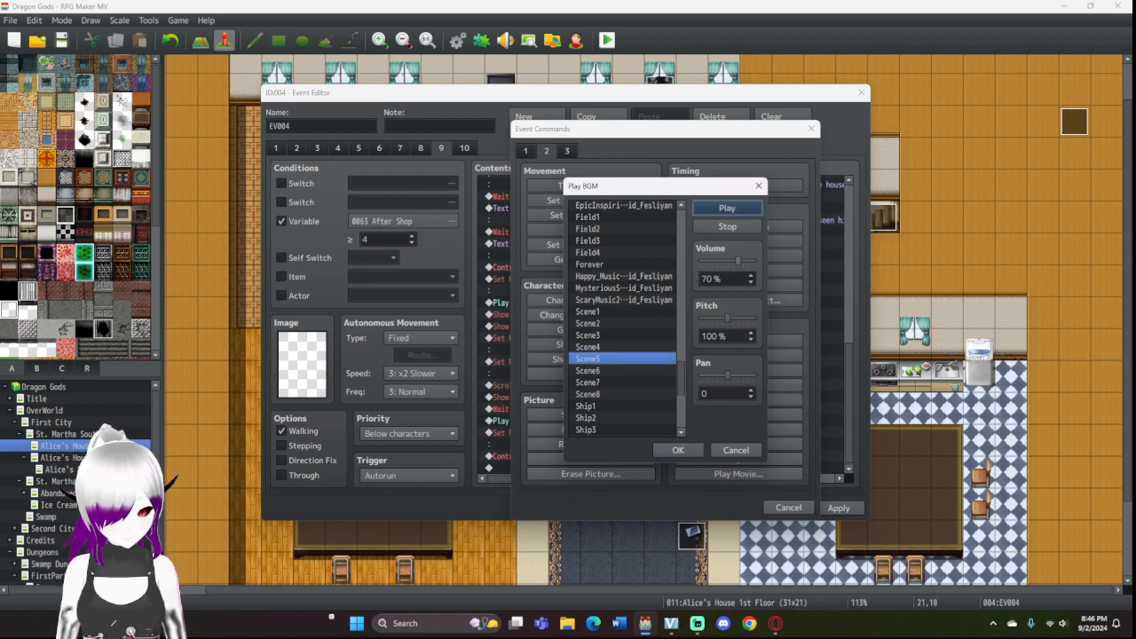
{"action": "left_click", "coordinate": [622, 347]}
{"action": "left_click", "coordinate": [727, 208]}
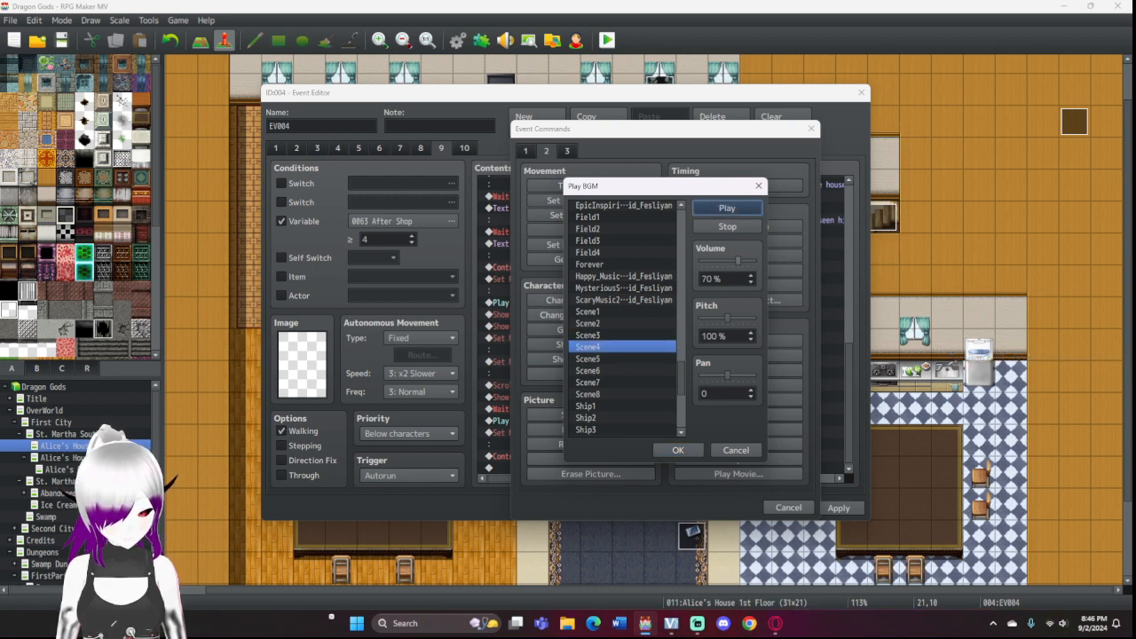
{"action": "left_click", "coordinate": [622, 370]}
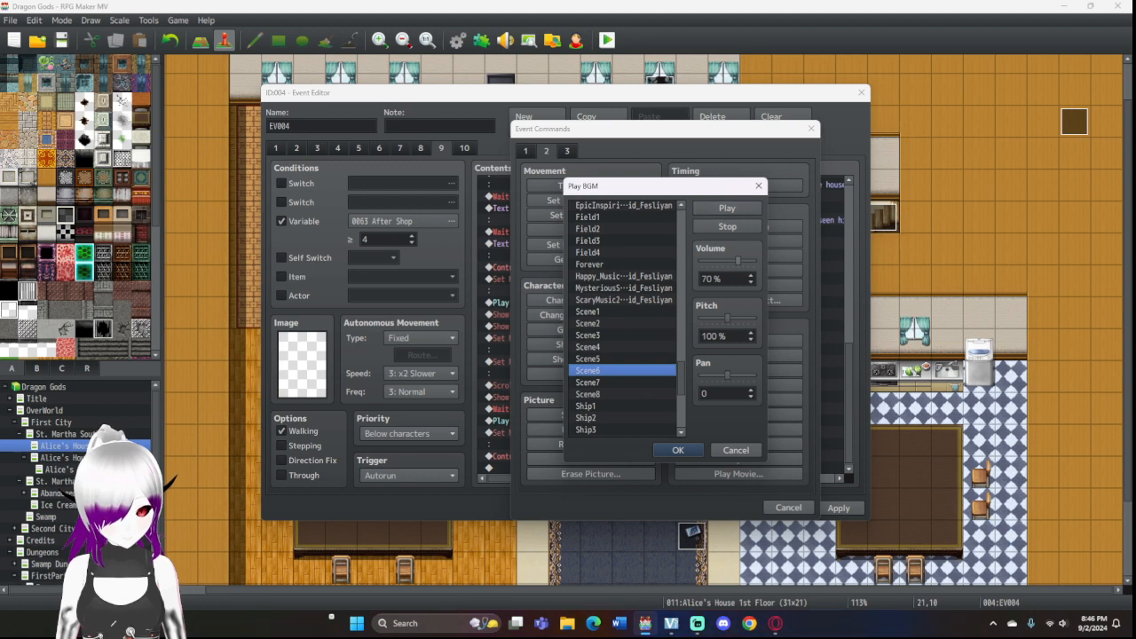
{"action": "left_click", "coordinate": [727, 208]}
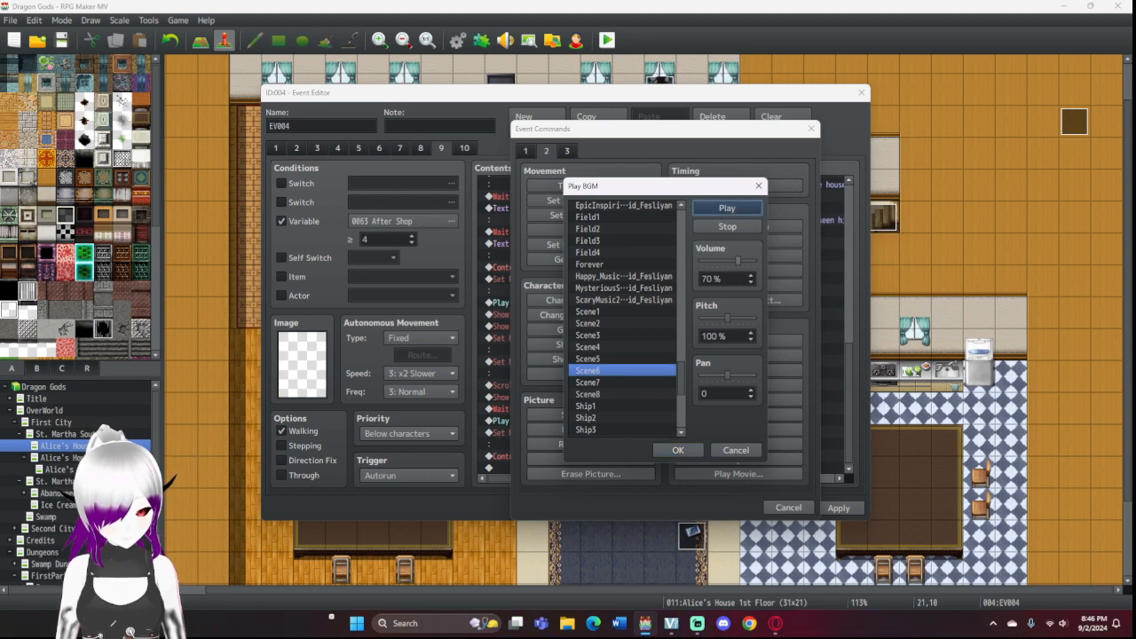
{"action": "left_click", "coordinate": [622, 382]}
{"action": "left_click", "coordinate": [727, 208]}
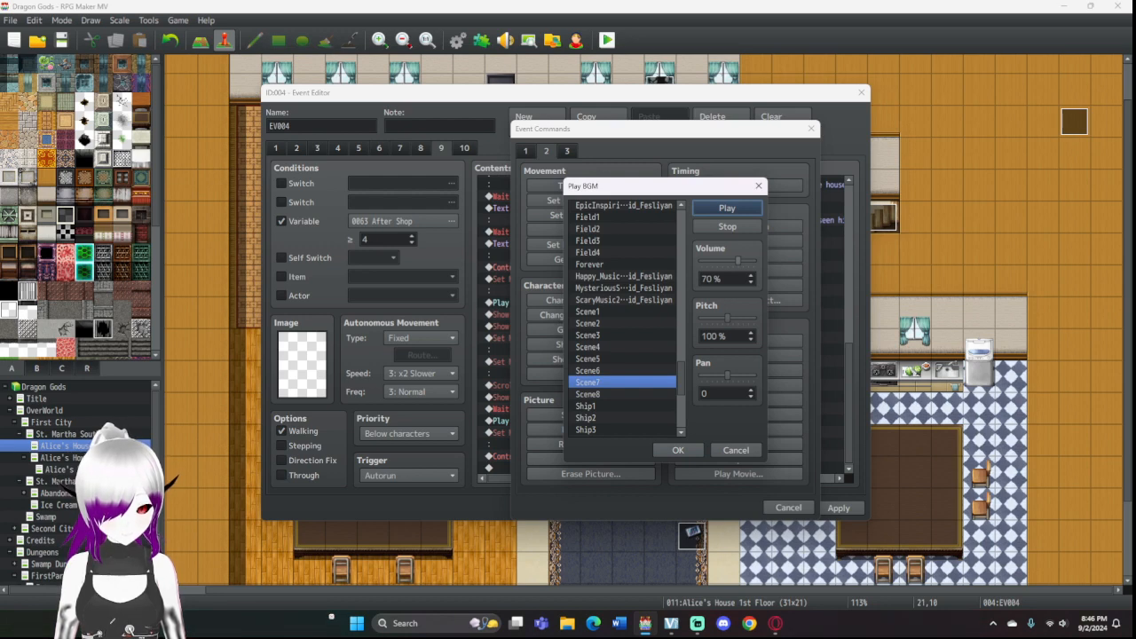
{"action": "left_click", "coordinate": [622, 394]}
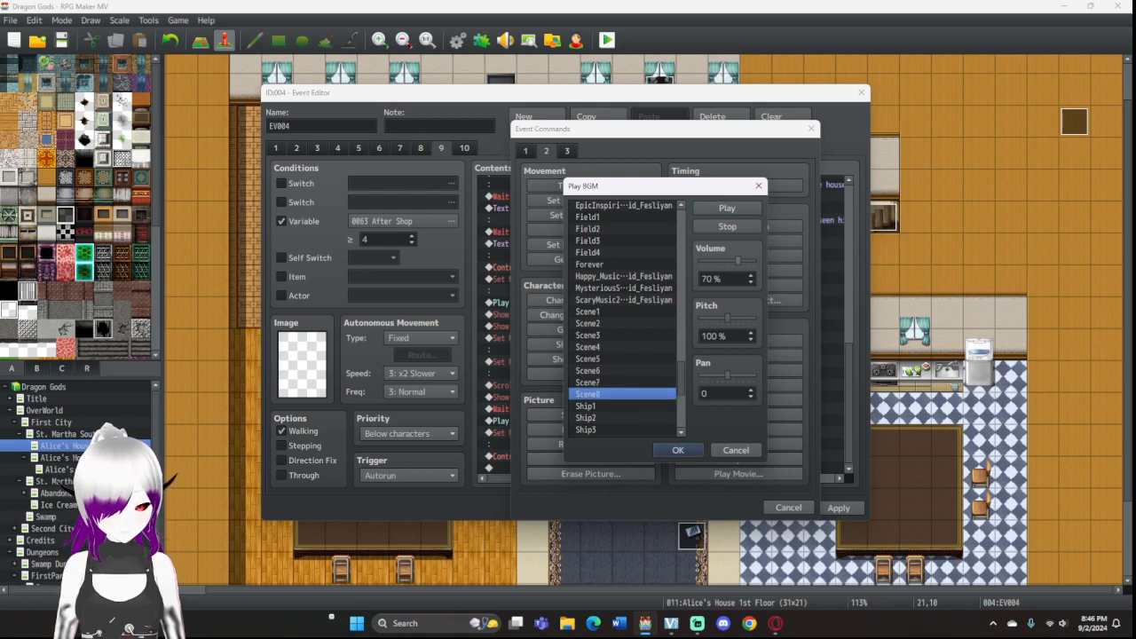
{"action": "left_click", "coordinate": [727, 209]}
Step: Preview the Forever track, stop its playback, and preview Field1
{"action": "left_click", "coordinate": [622, 264]}
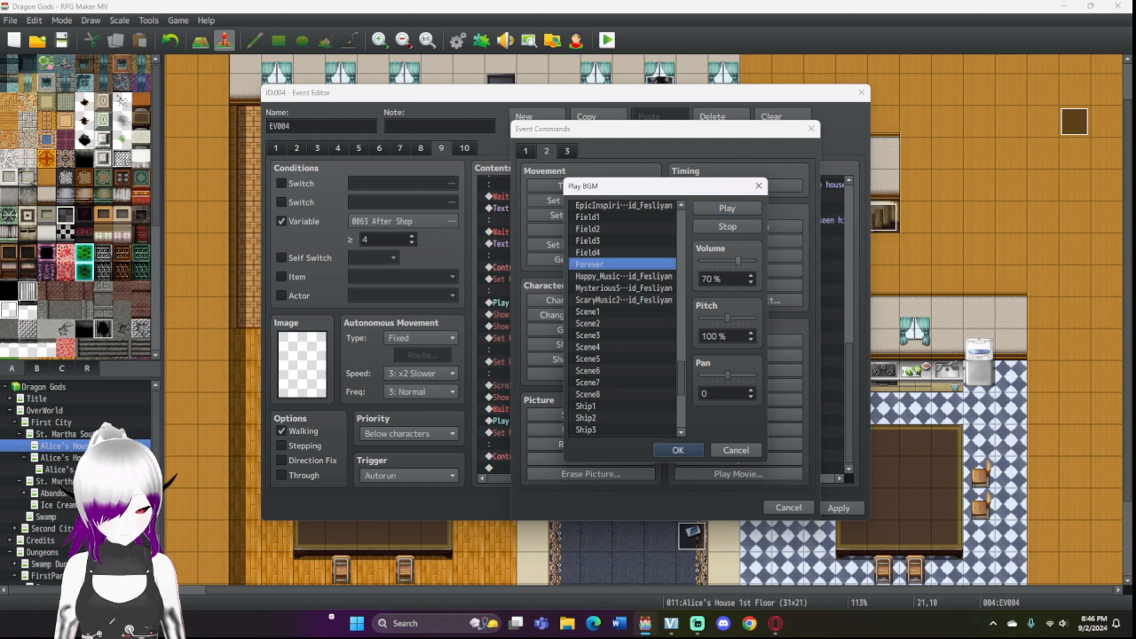
{"action": "left_click", "coordinate": [727, 209]}
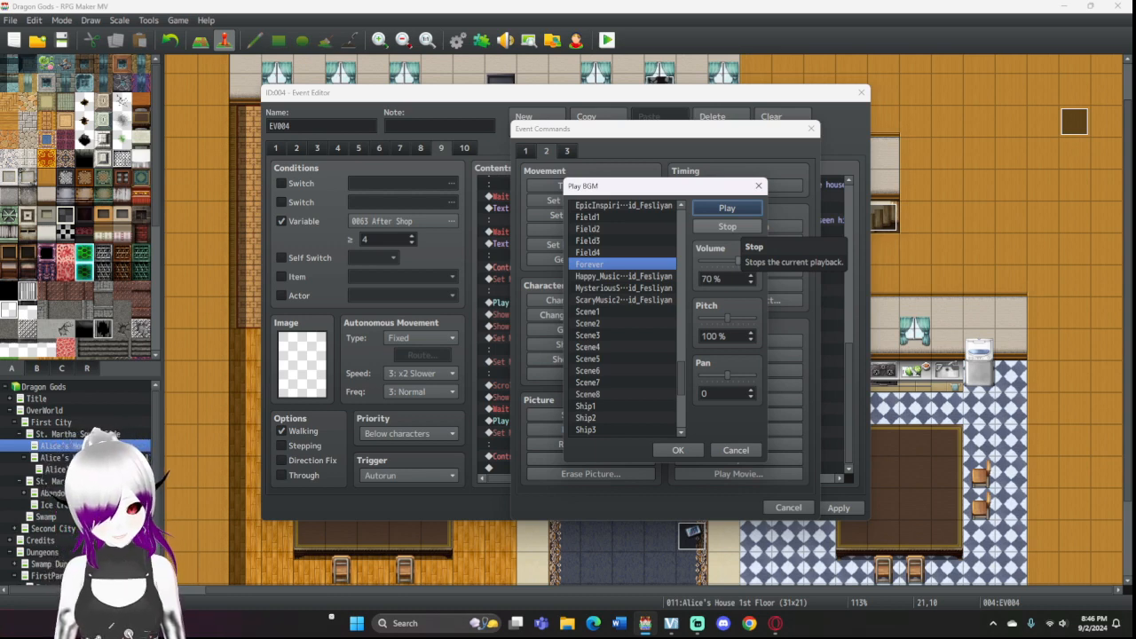
{"action": "left_click", "coordinate": [727, 226]}
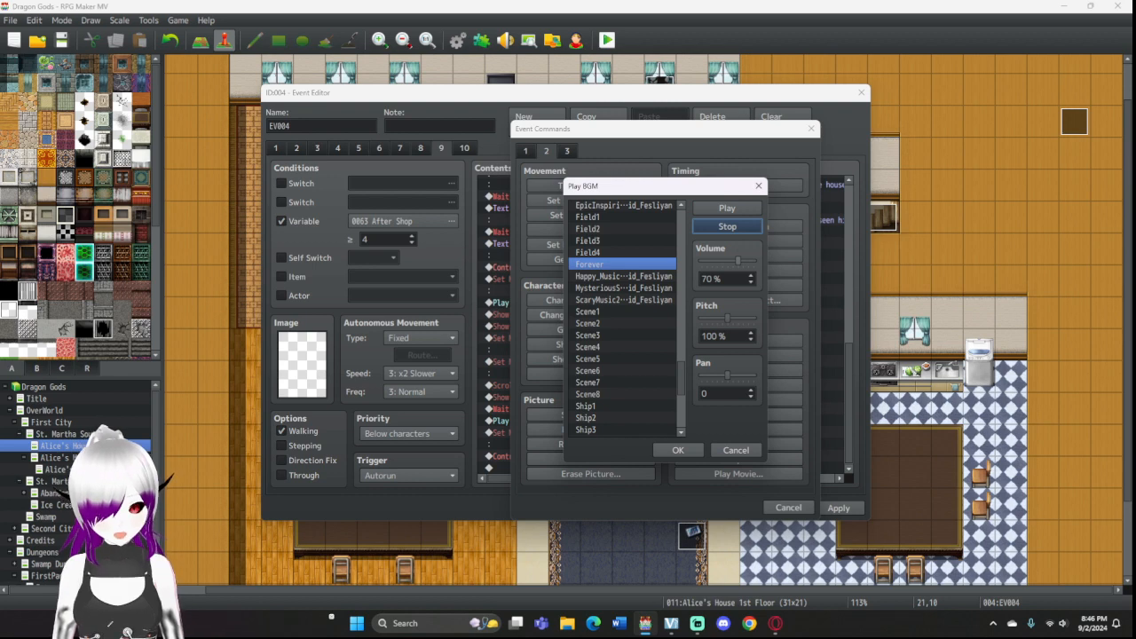
{"action": "left_click", "coordinate": [588, 216]}
{"action": "left_click", "coordinate": [727, 208]}
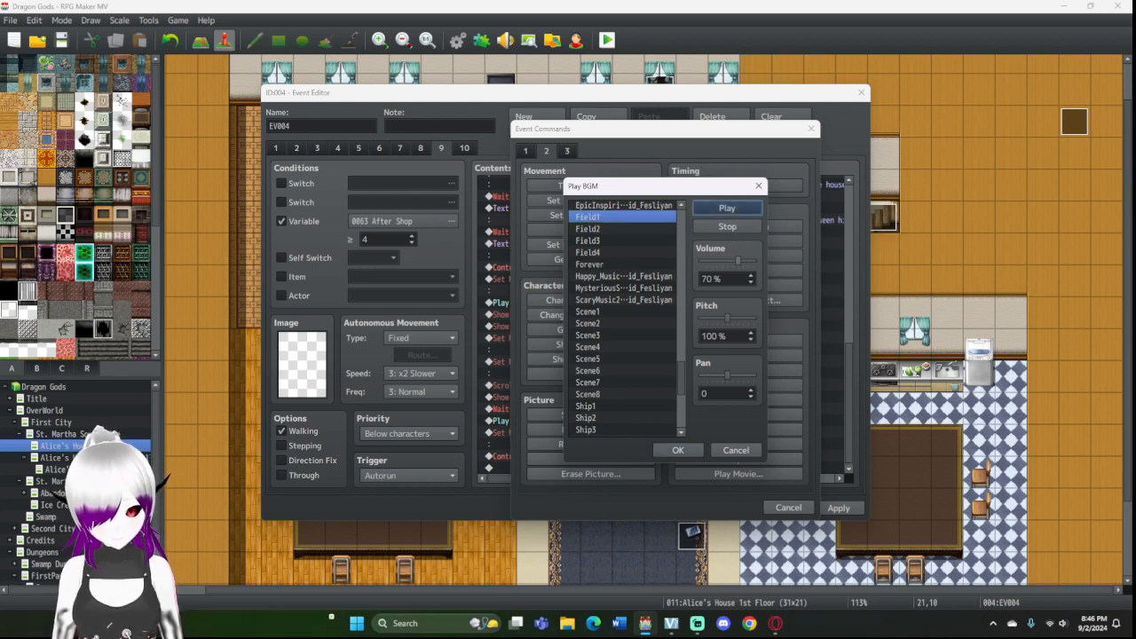
Step: Preview the Theme2 and Theme3 background music tracks
{"action": "left_click", "coordinate": [588, 405]}
{"action": "scroll", "coordinate": [587, 405], "scroll_direction": "down", "scroll_amount": 6}
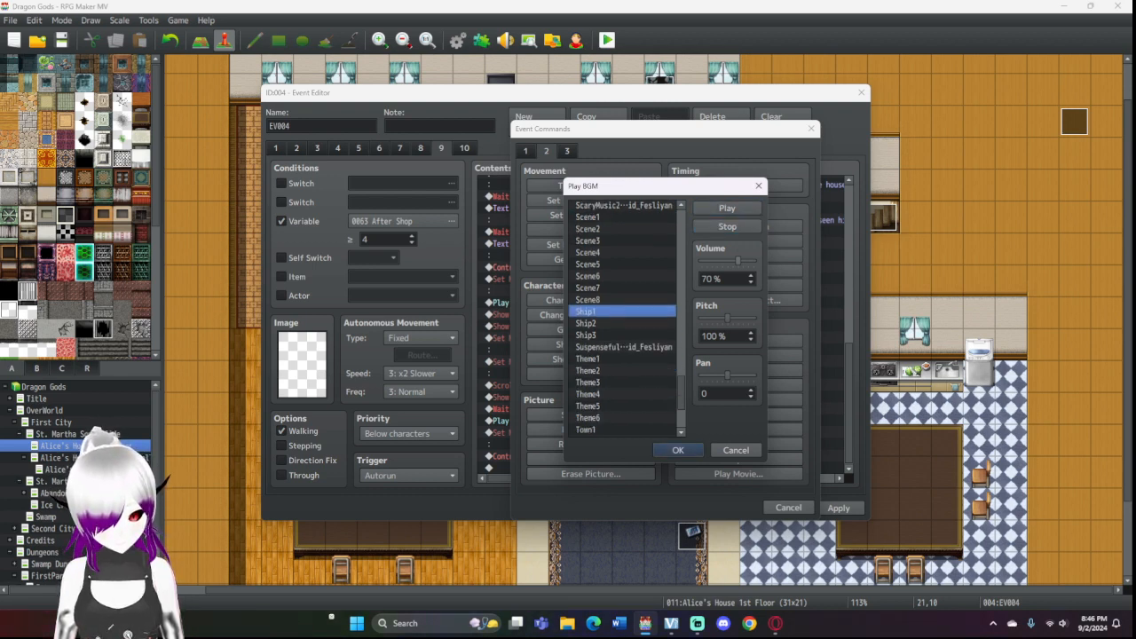
{"action": "left_click", "coordinate": [588, 267]}
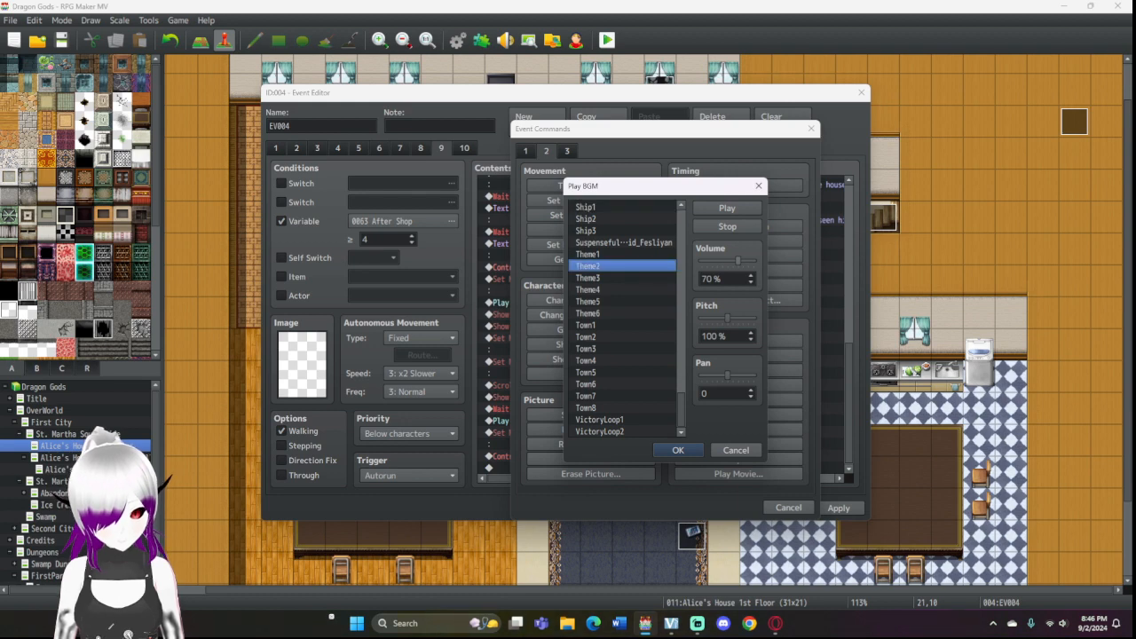
{"action": "left_click", "coordinate": [727, 208]}
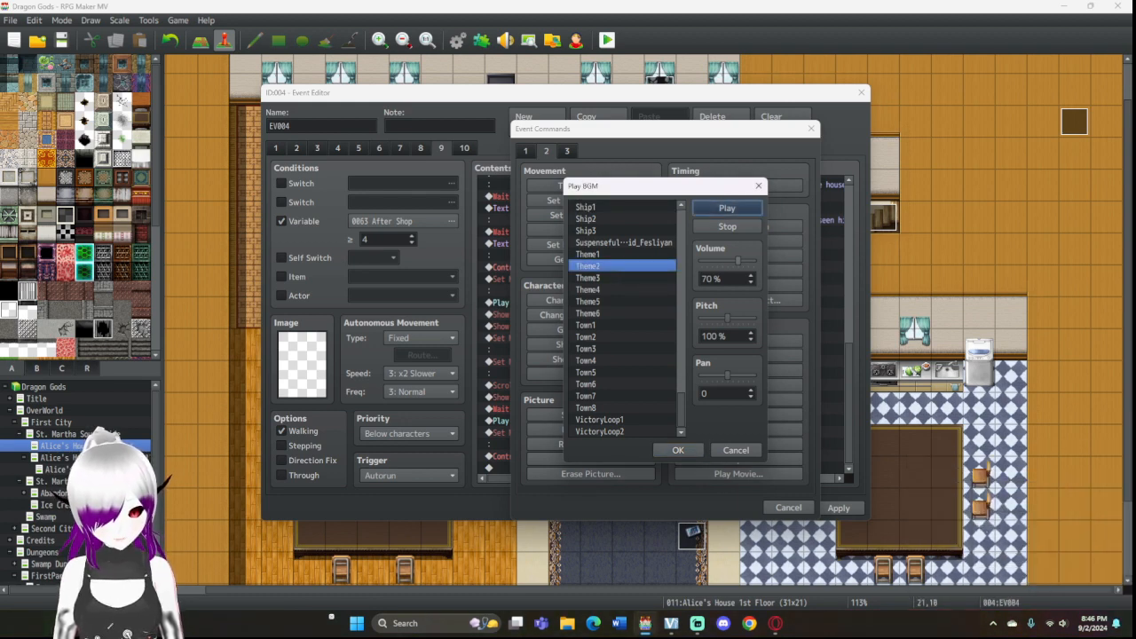
{"action": "left_click", "coordinate": [588, 278]}
{"action": "left_click", "coordinate": [727, 209]}
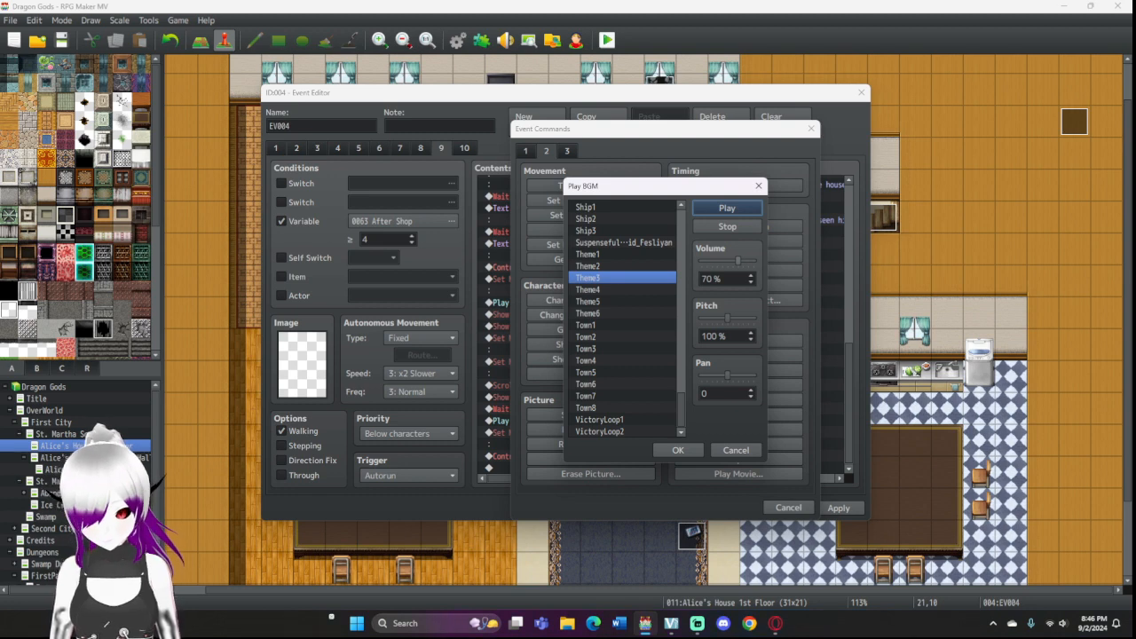
Step: Preview Theme4, set its pitch to 50%, and insert it as the event's background music command
{"action": "left_click", "coordinate": [626, 289]}
{"action": "left_click", "coordinate": [726, 208]}
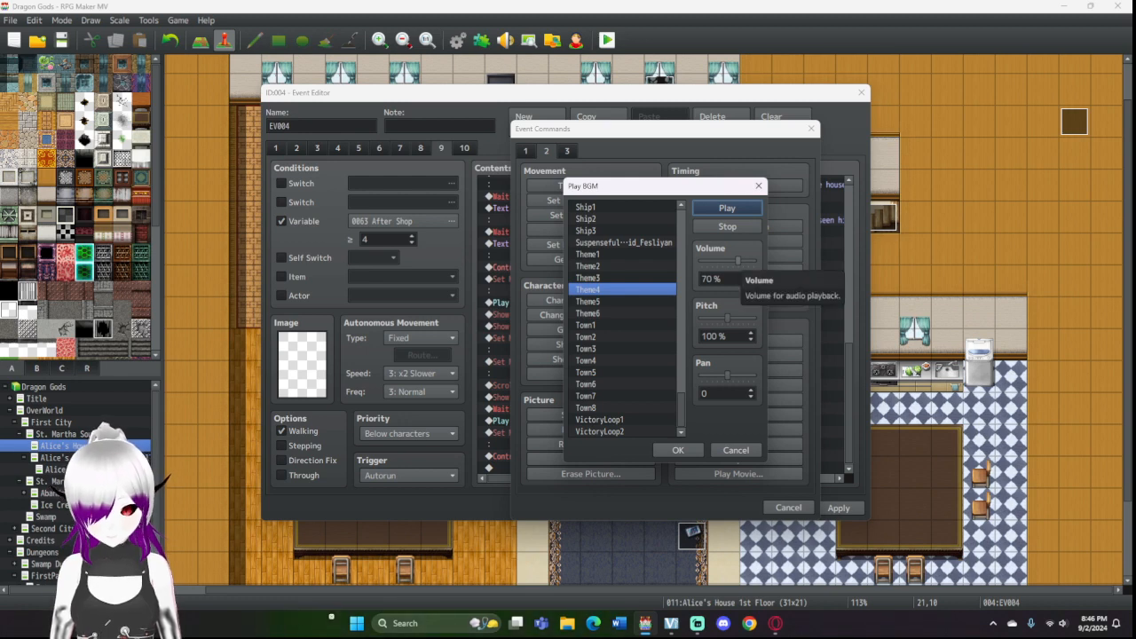
{"action": "left_click_drag", "start_coordinate": [726, 318], "coordinate": [701, 318]}
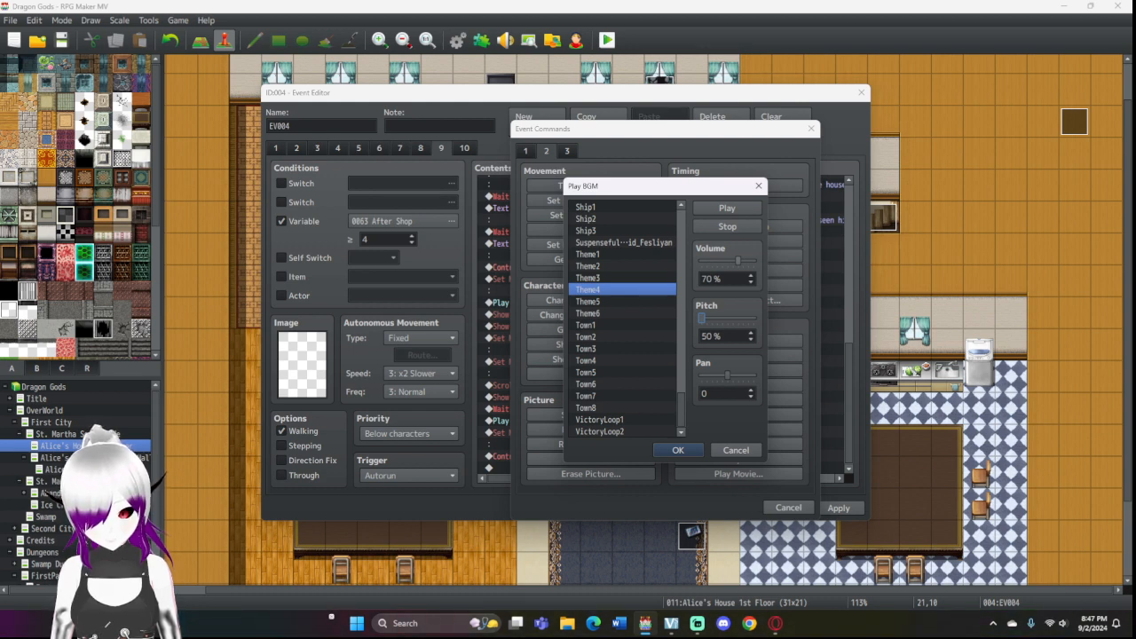
{"action": "left_click", "coordinate": [677, 449]}
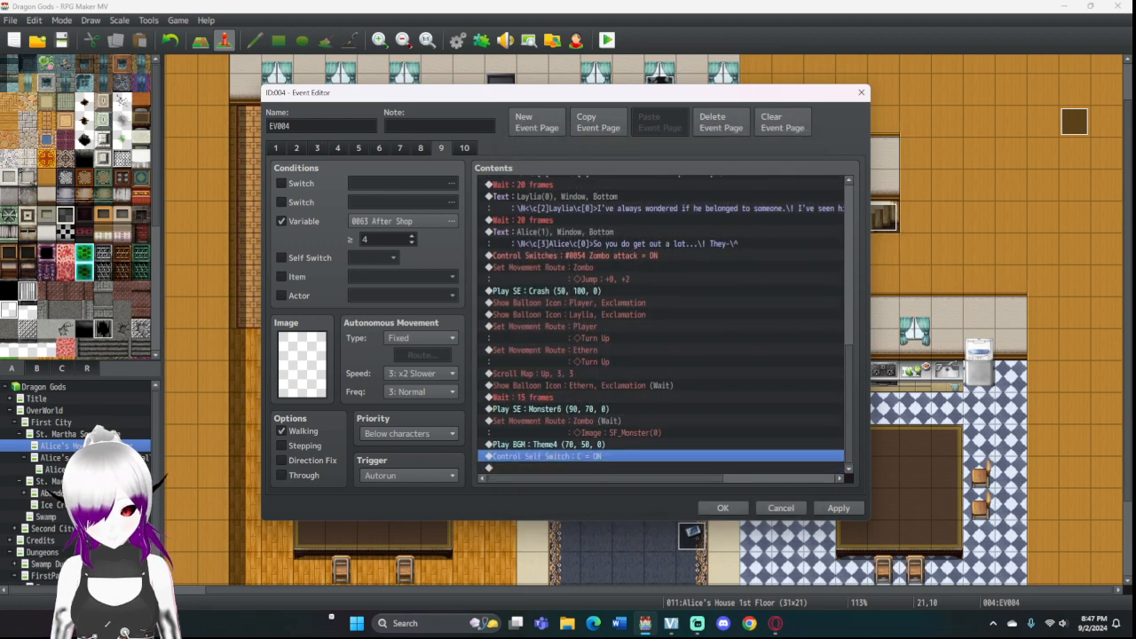
{"action": "double_click", "coordinate": [592, 457]}
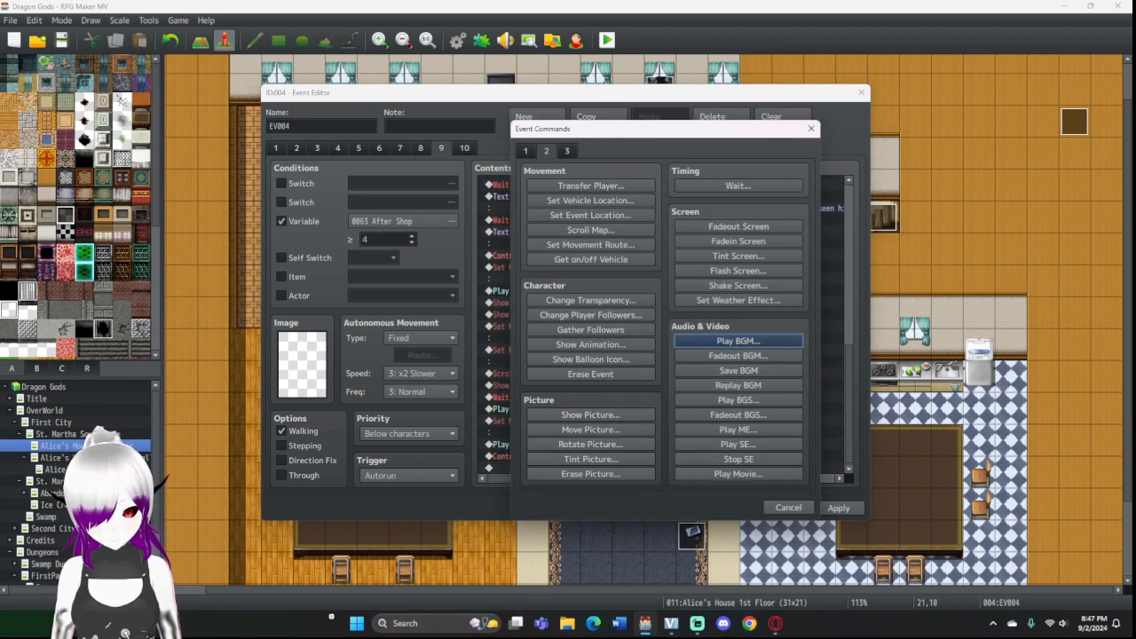
{"action": "left_click", "coordinate": [526, 151]}
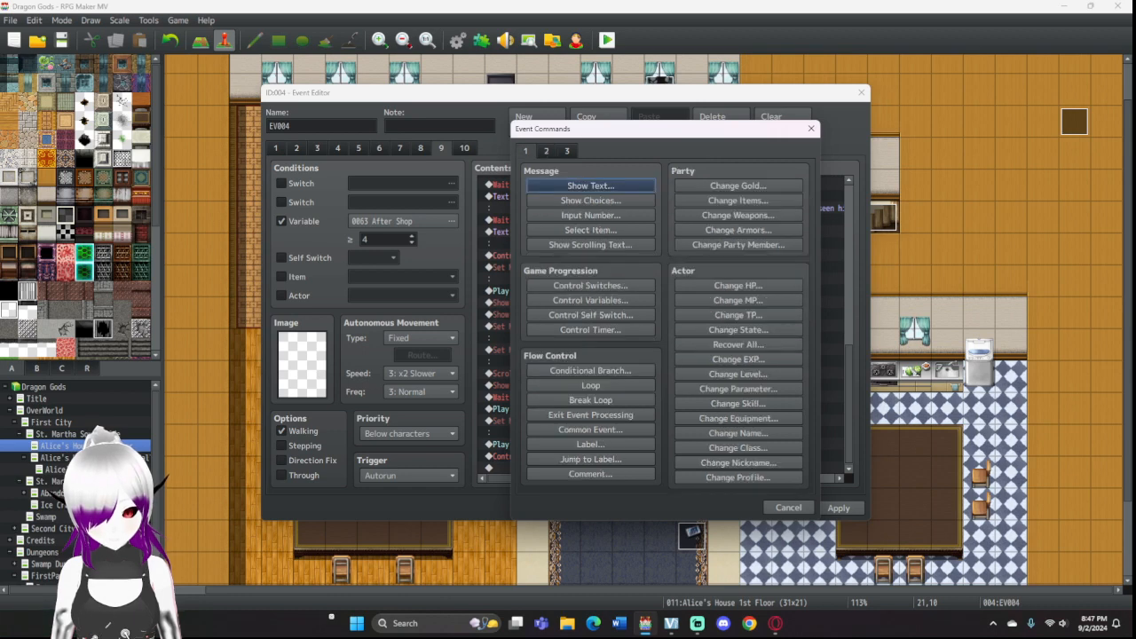
{"action": "left_click", "coordinate": [546, 151]}
{"action": "left_click", "coordinate": [810, 127]}
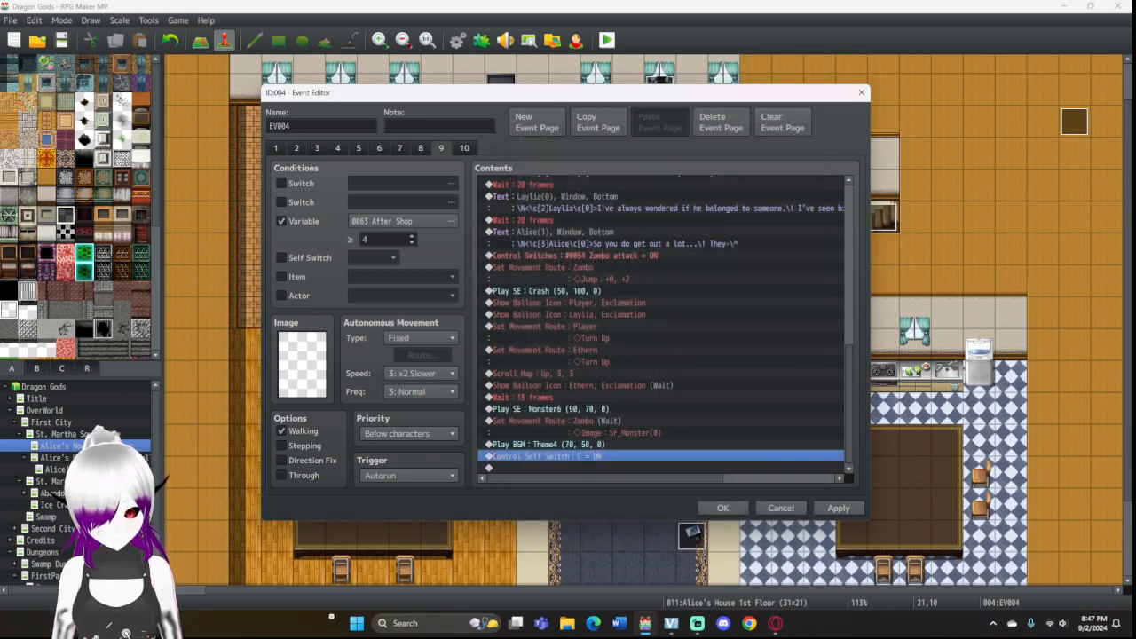
Step: Copy the 20-frame wait and Alice's "So you do get out a lot" message, and paste them before the Control Self Switch command
{"action": "scroll", "coordinate": [661, 324], "scroll_direction": "up", "scroll_amount": 4}
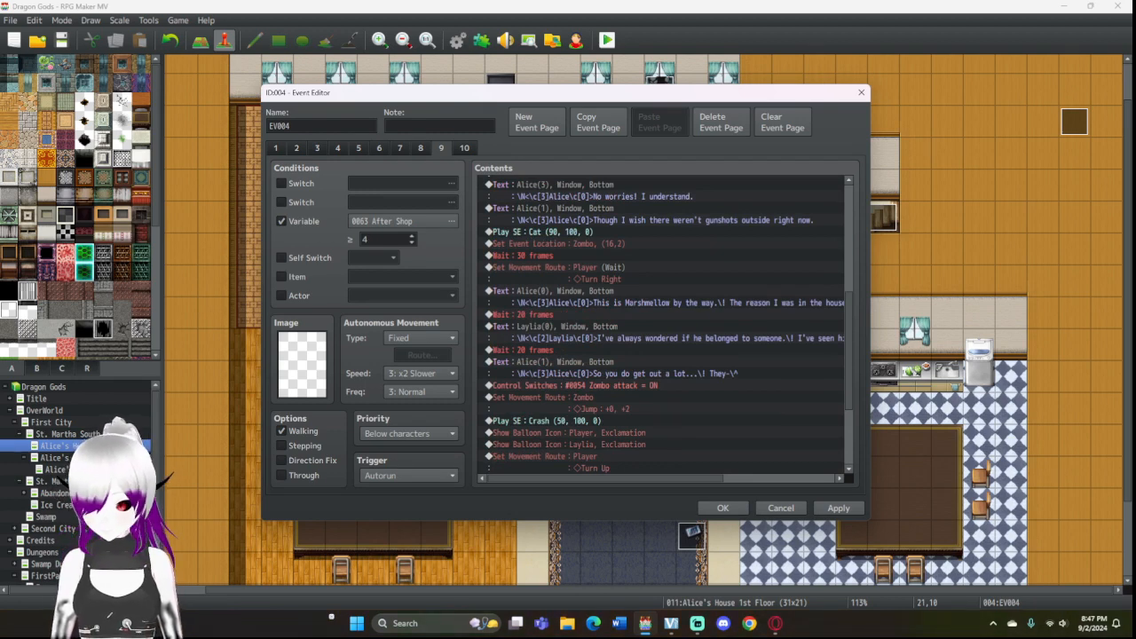
{"action": "left_click", "coordinate": [568, 350]}
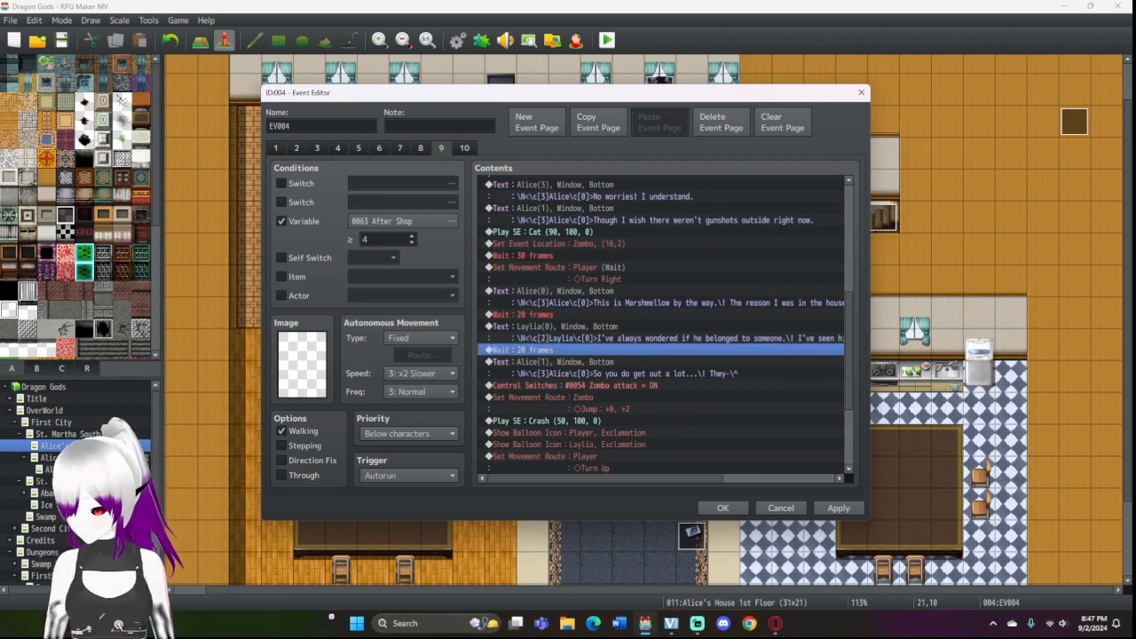
{"action": "key", "text": "shift+Down"}
{"action": "scroll", "coordinate": [661, 325], "scroll_direction": "down", "scroll_amount": 4}
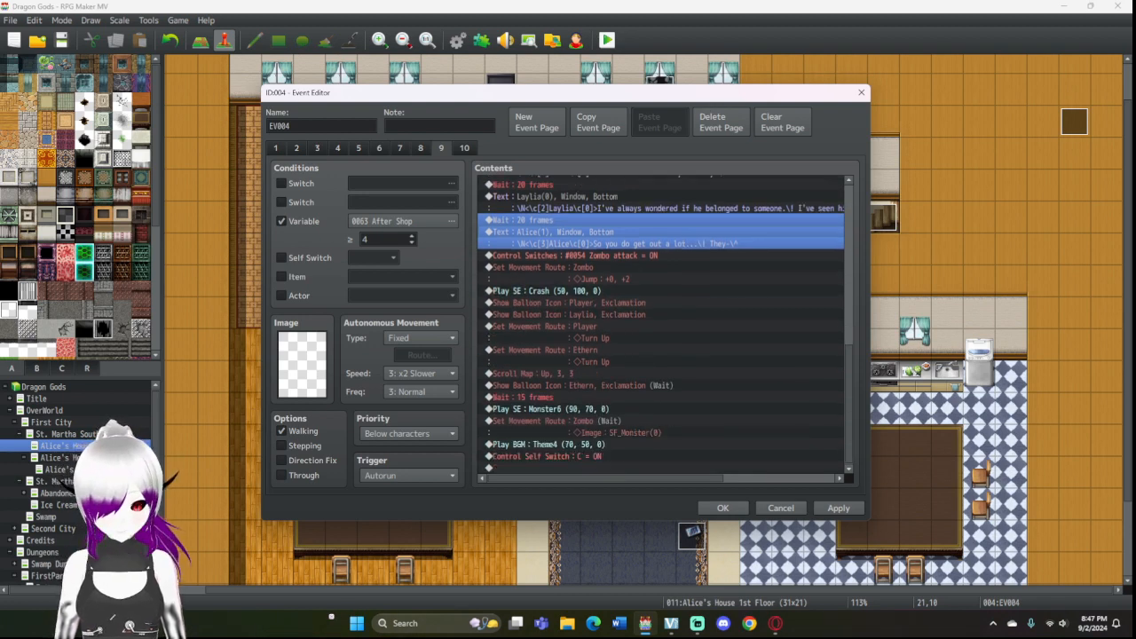
{"action": "left_click", "coordinate": [568, 456]}
{"action": "key", "text": "ctrl+v"}
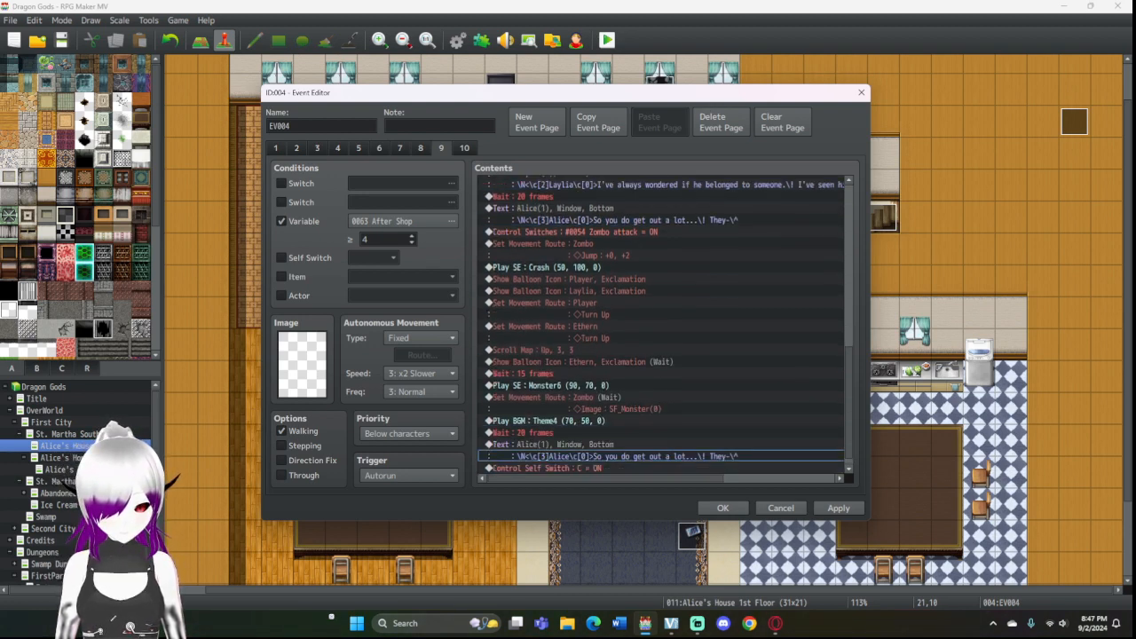
Step: Change the pasted message to Alice's seventh face and replace its dialogue after the name tag with "N-No..."
{"action": "double_click", "coordinate": [568, 456]}
{"action": "double_click", "coordinate": [533, 308]}
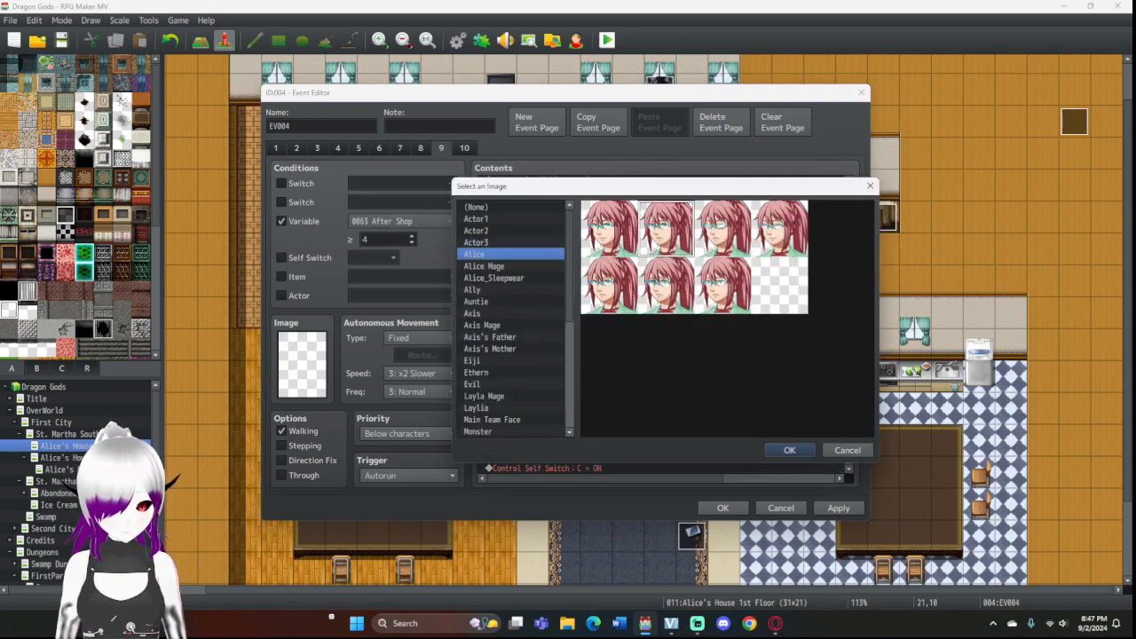
{"action": "double_click", "coordinate": [724, 286]}
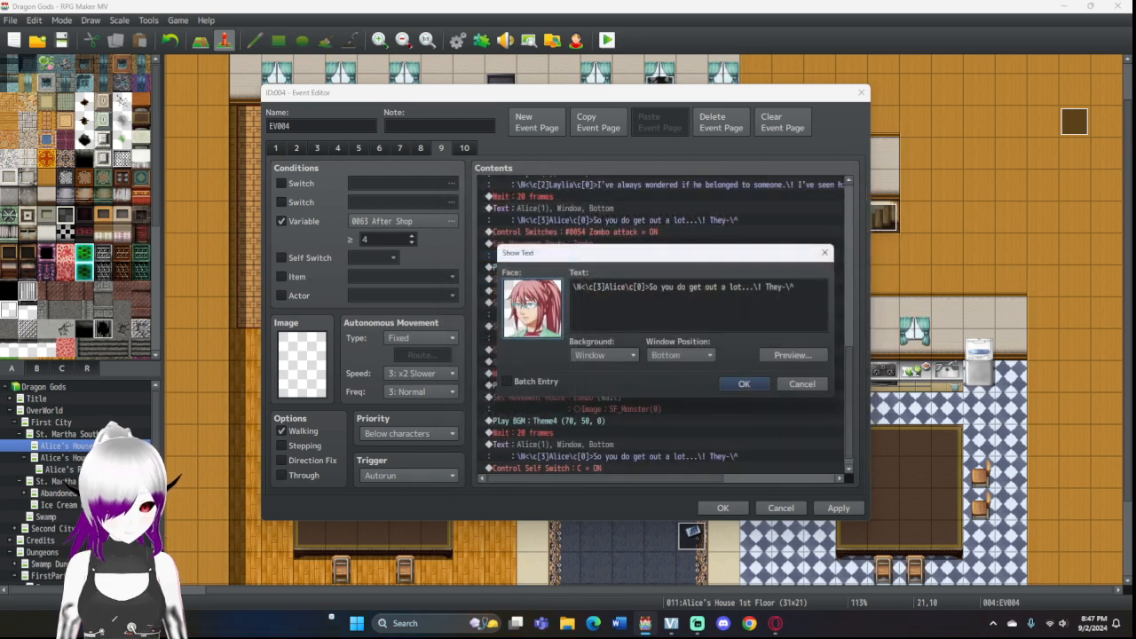
{"action": "left_click_drag", "start_coordinate": [802, 290], "coordinate": [672, 297]}
{"action": "left_click_drag", "start_coordinate": [795, 287], "coordinate": [648, 287]}
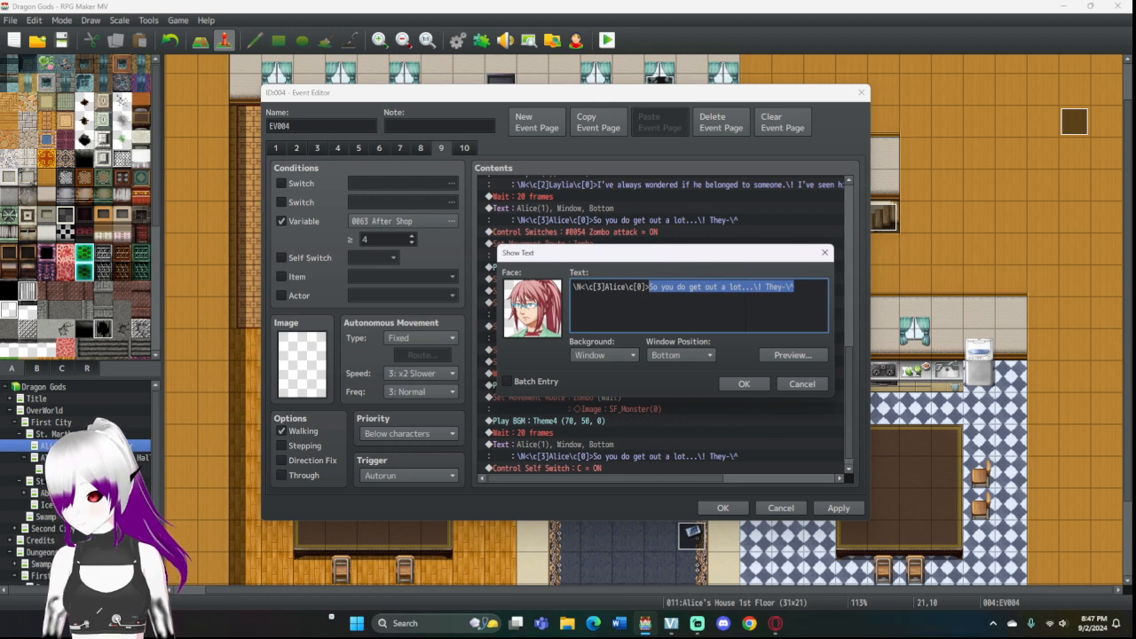
{"action": "type", "text": "N-"}
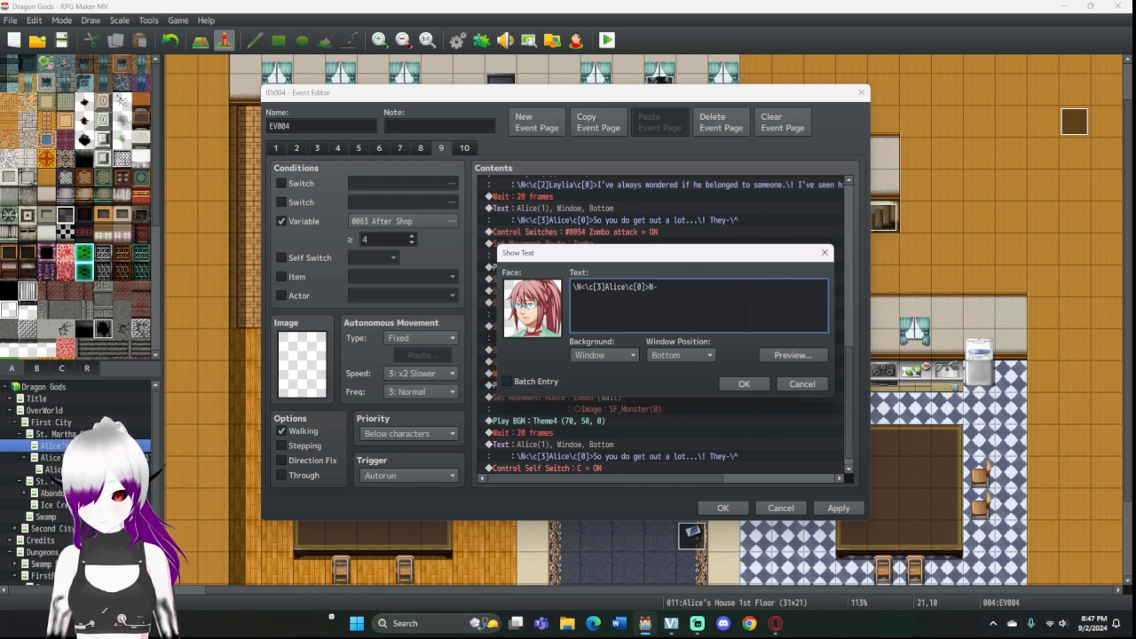
{"action": "type", "text": "No..."}
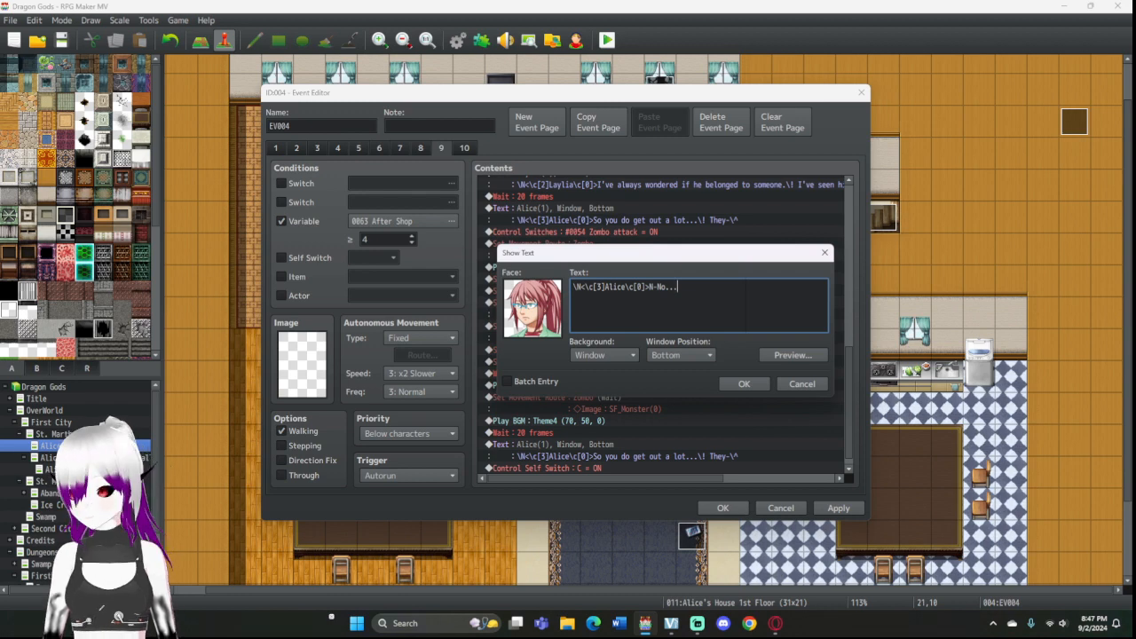
{"action": "left_click", "coordinate": [744, 383]}
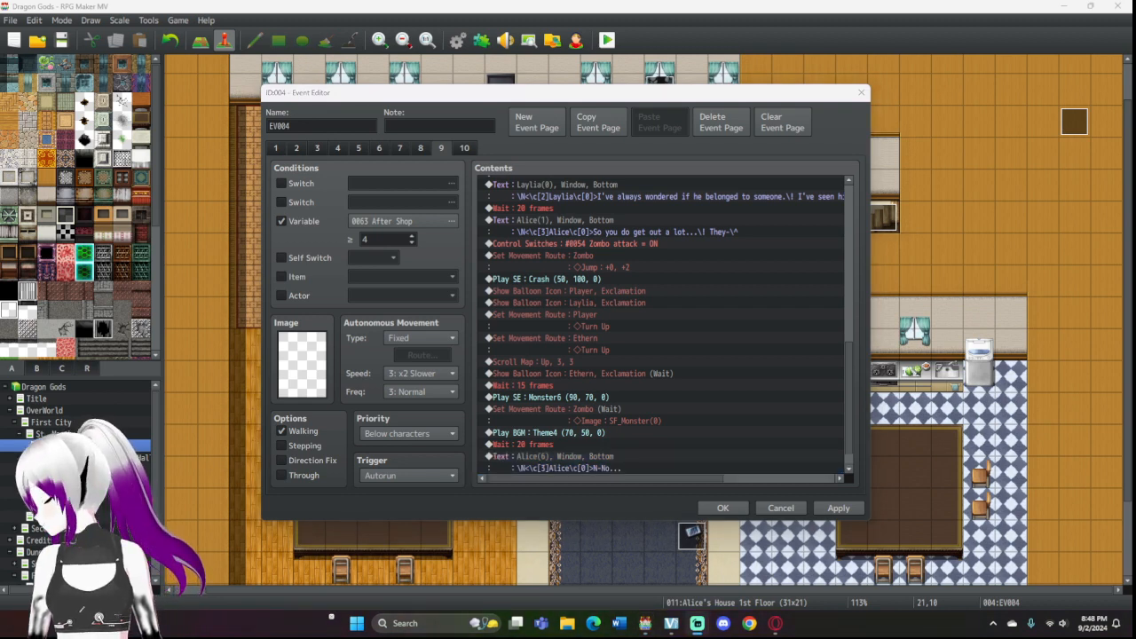
Step: Set the Screen Capture source in Streamlabs Desktop to capture Screen 2
{"action": "left_click", "coordinate": [520, 378]}
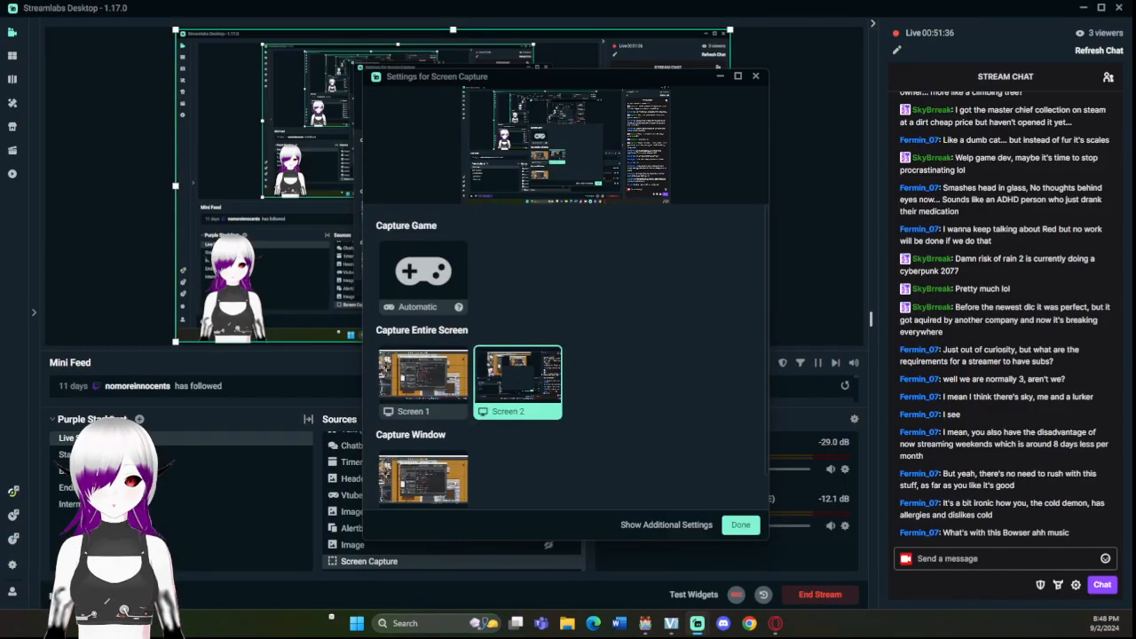
{"action": "left_click", "coordinate": [740, 524]}
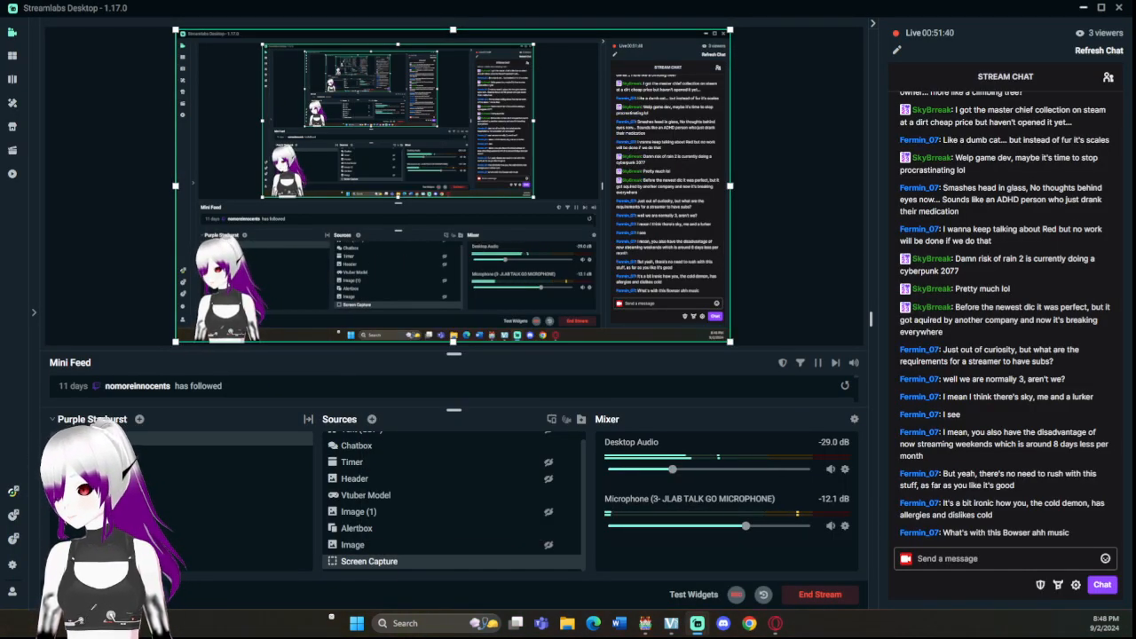
Step: Move the Streamlabs Desktop window to the other monitor and set the Screen Capture source to Screen 1
{"action": "left_click_drag", "start_coordinate": [533, 8], "coordinate": [1134, 68]}
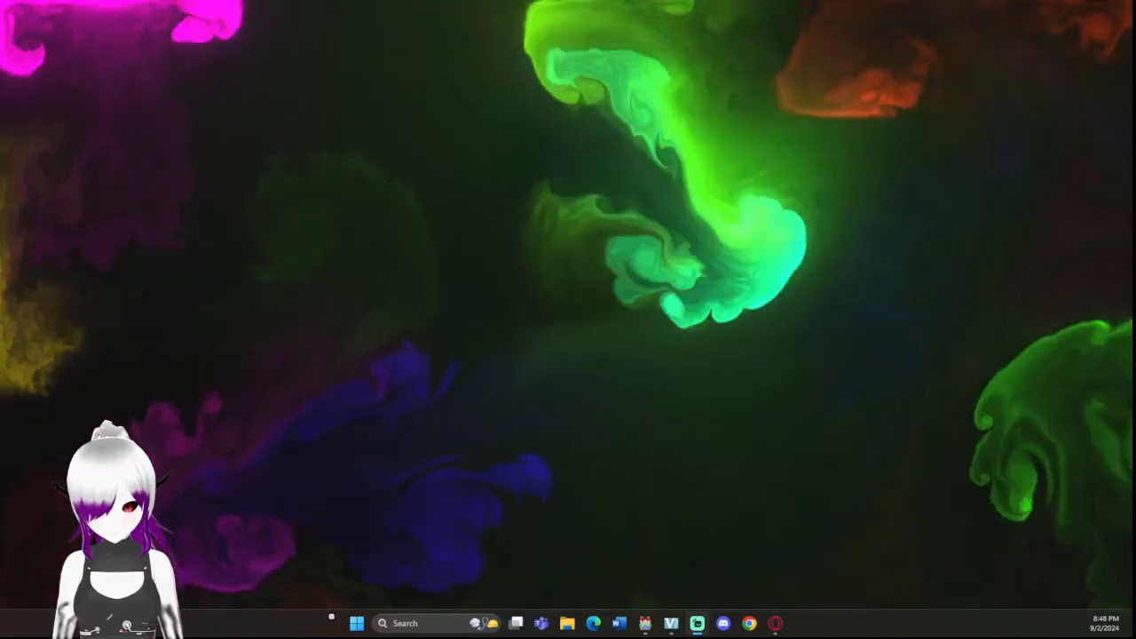
{"action": "key", "text": "super+d"}
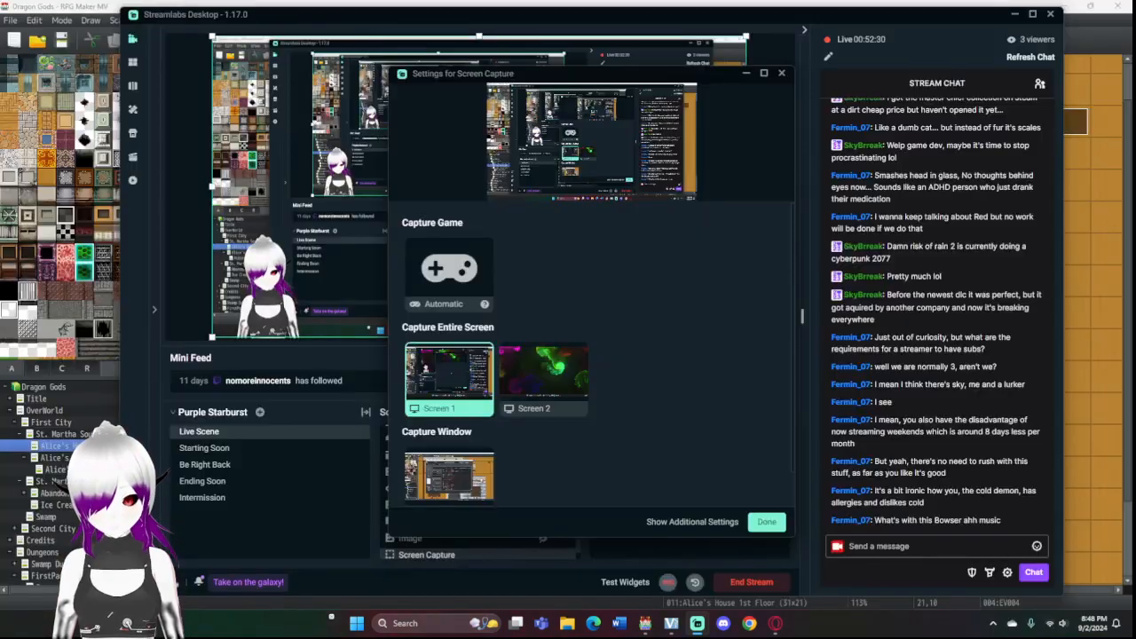
{"action": "left_click", "coordinate": [767, 522]}
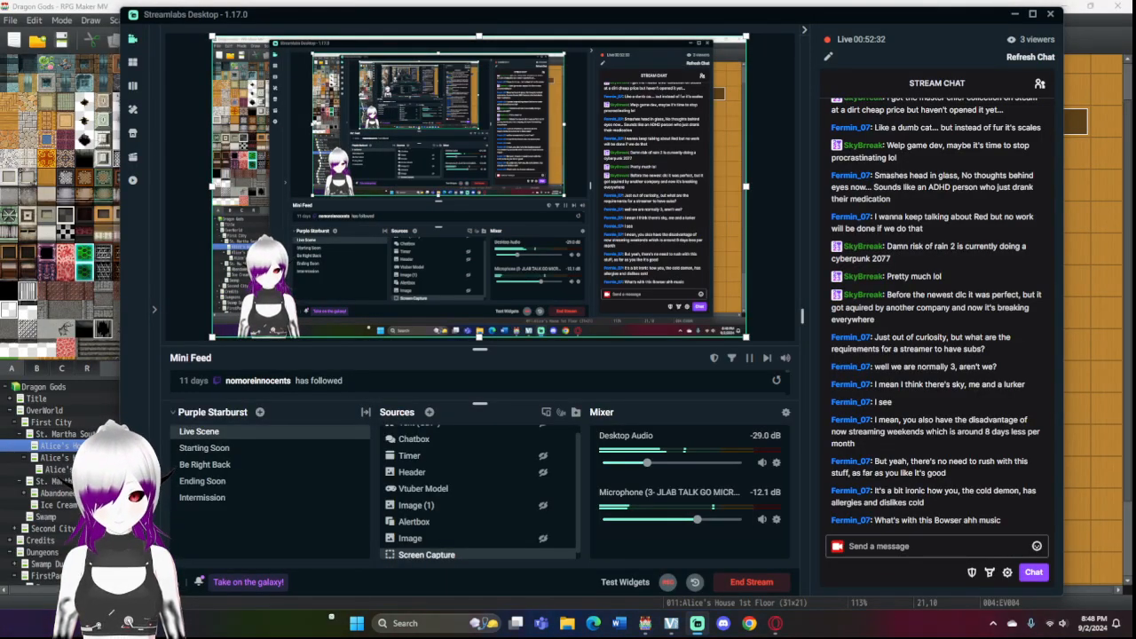
Step: Move the Streamlabs Desktop window off this monitor to uncover the end of the command list in event EV004
{"action": "left_click_drag", "start_coordinate": [763, 14], "coordinate": [0, 97]}
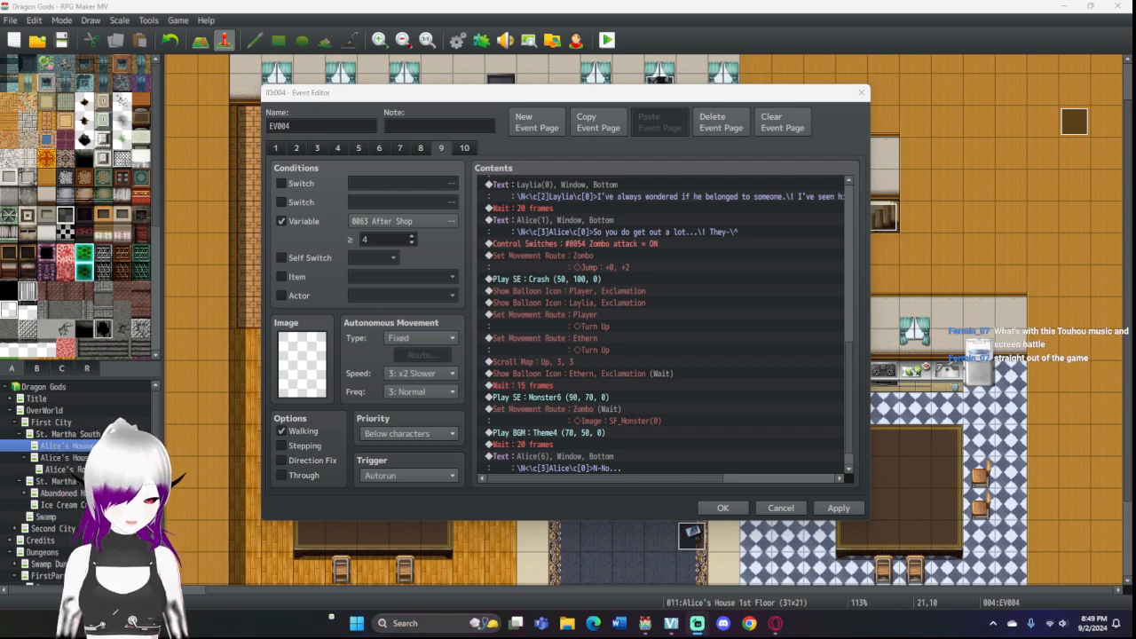
{"action": "scroll", "coordinate": [661, 325], "scroll_direction": "down", "scroll_amount": 1}
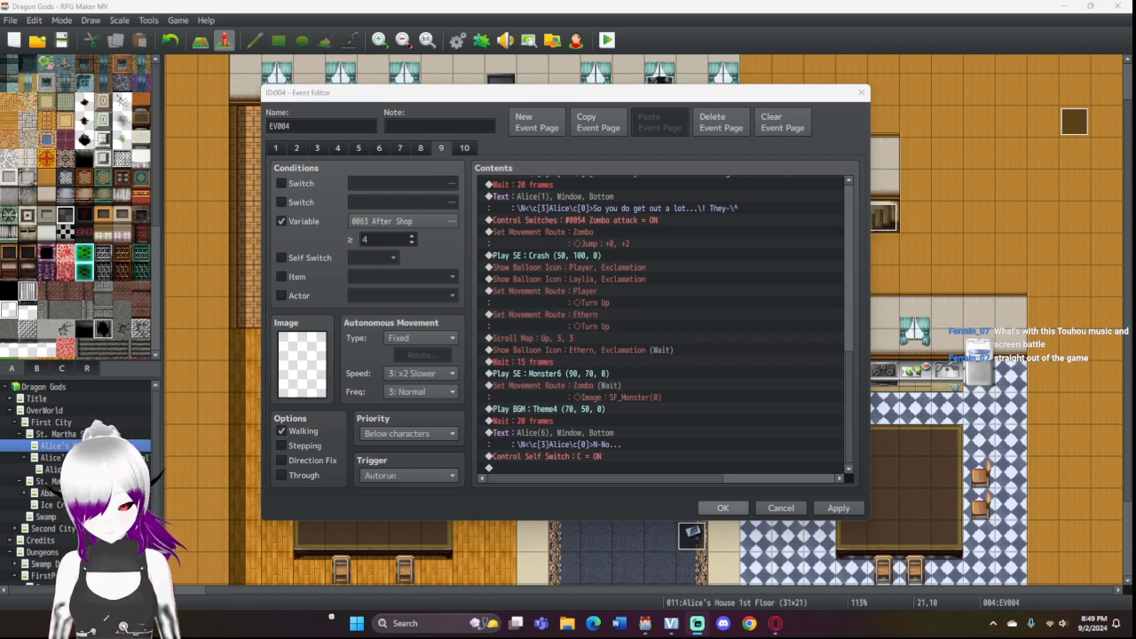
Step: Try adding a Gather Followers command before the Control Self Switch command on page 9, and delete it
{"action": "double_click", "coordinate": [591, 456]}
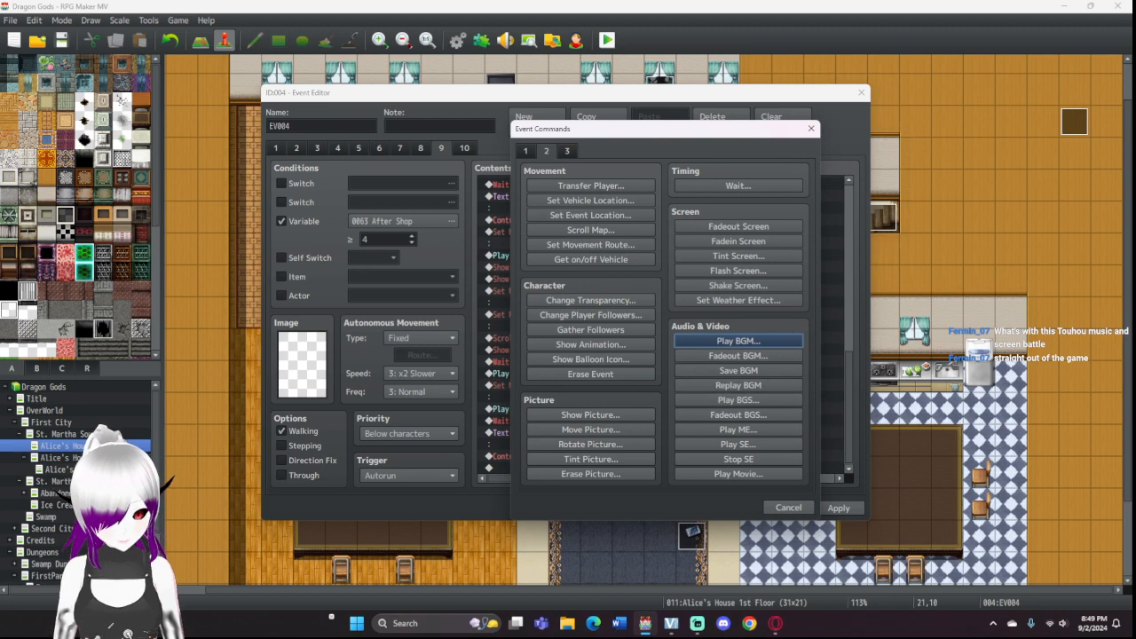
{"action": "left_click", "coordinate": [567, 151]}
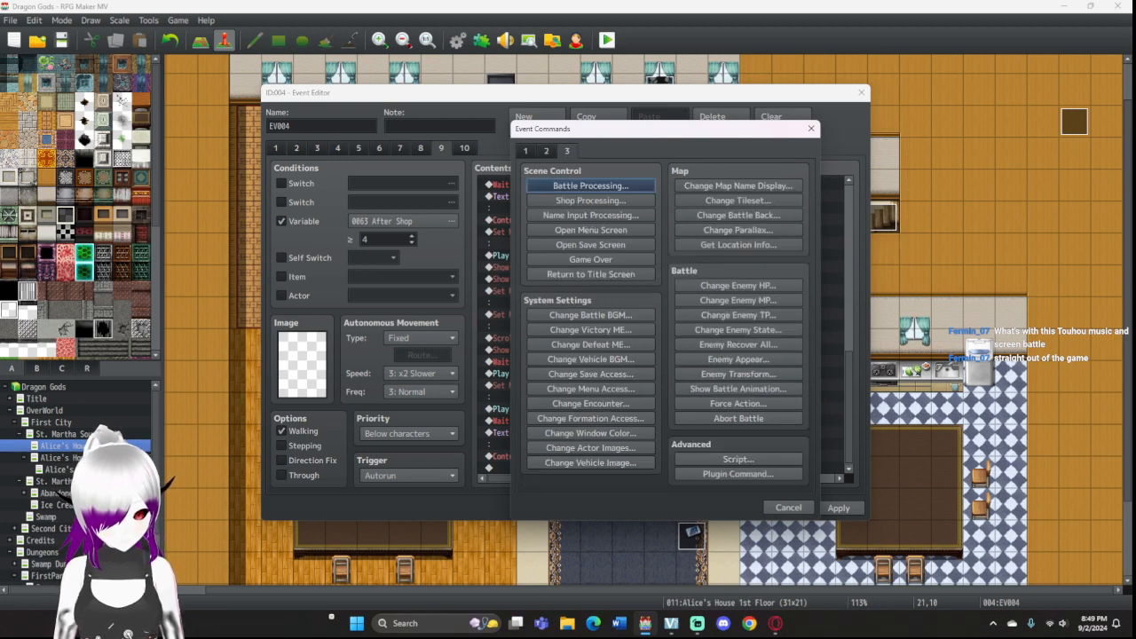
{"action": "left_click", "coordinate": [546, 150]}
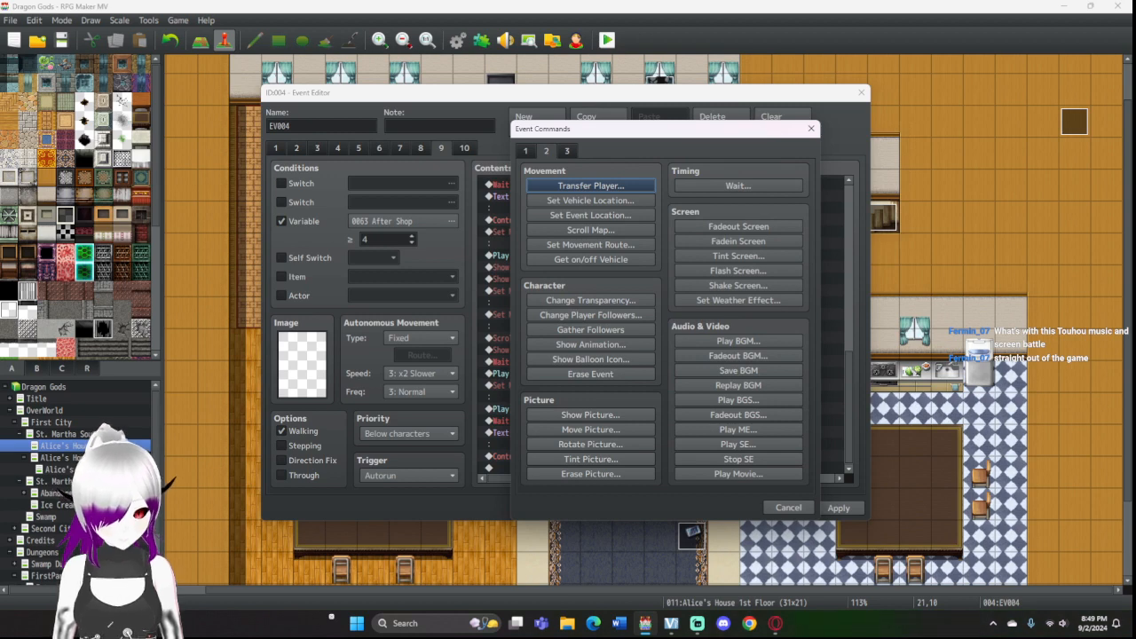
{"action": "left_click", "coordinate": [590, 315]}
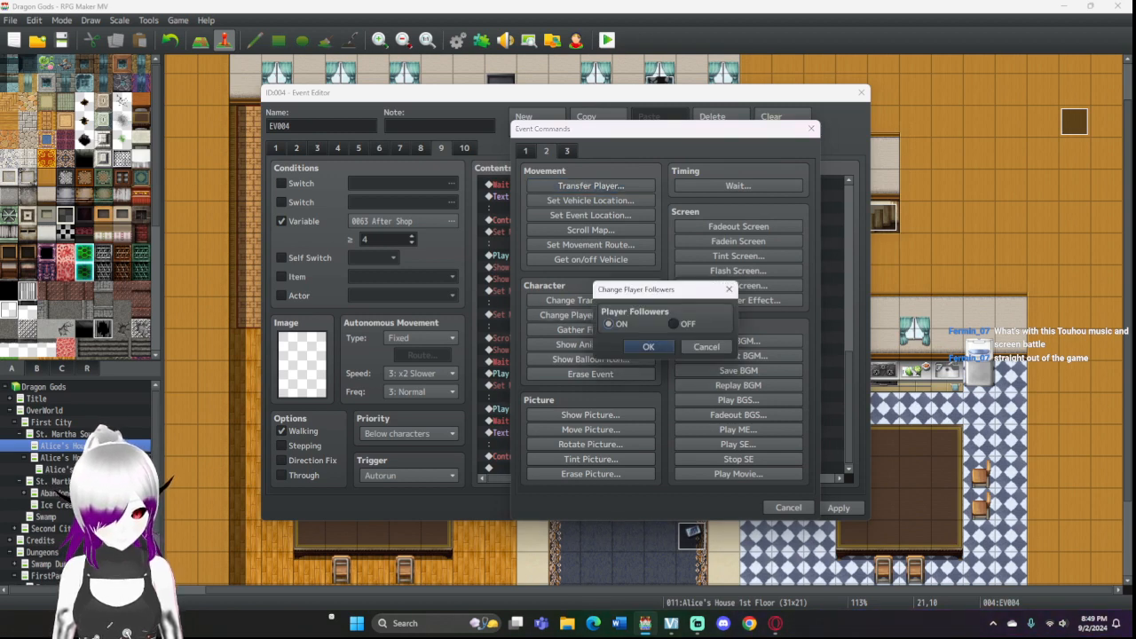
{"action": "left_click", "coordinate": [728, 289]}
{"action": "left_click", "coordinate": [590, 329]}
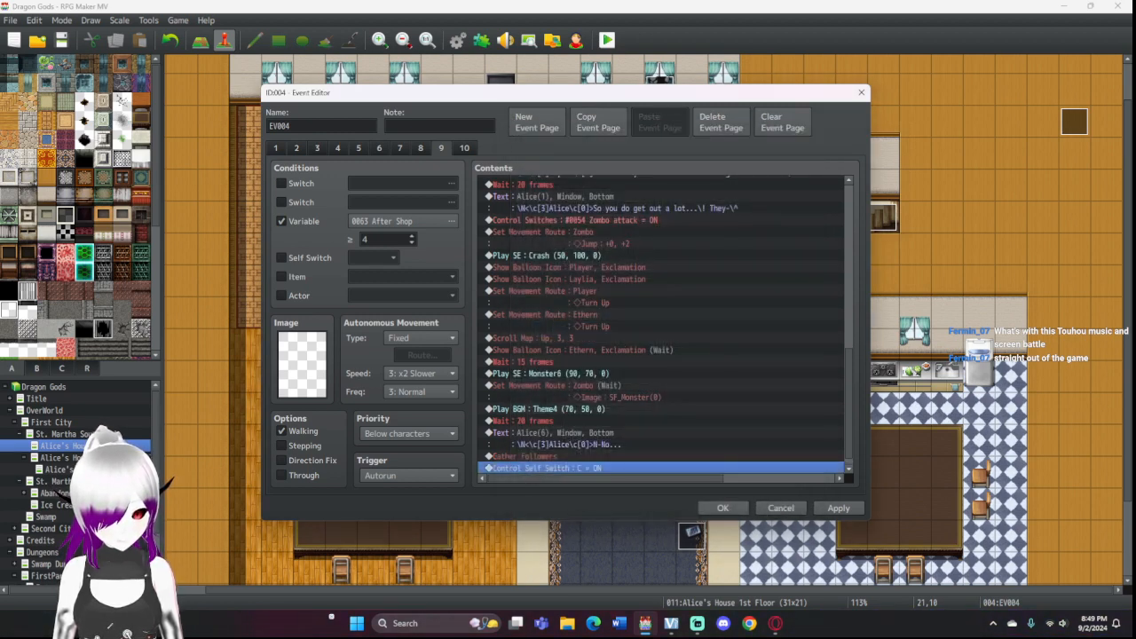
{"action": "left_click", "coordinate": [567, 456]}
{"action": "key", "text": "Delete"}
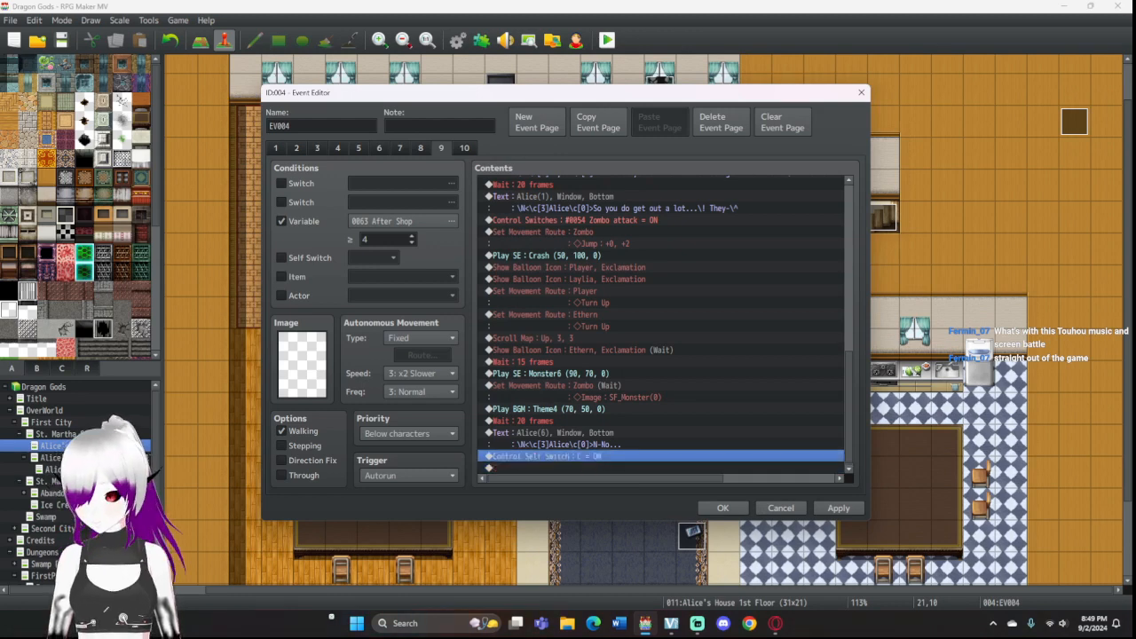
Step: Insert a Change Party Member command that adds Laylia before the Control Self Switch command
{"action": "double_click", "coordinate": [568, 456]}
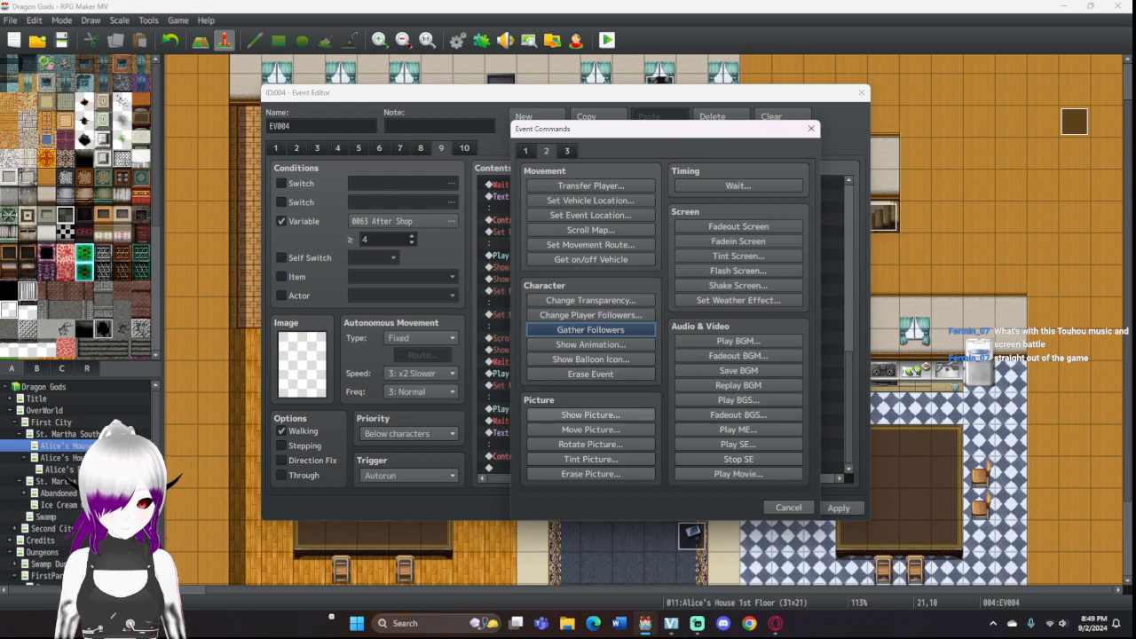
{"action": "left_click", "coordinate": [525, 151]}
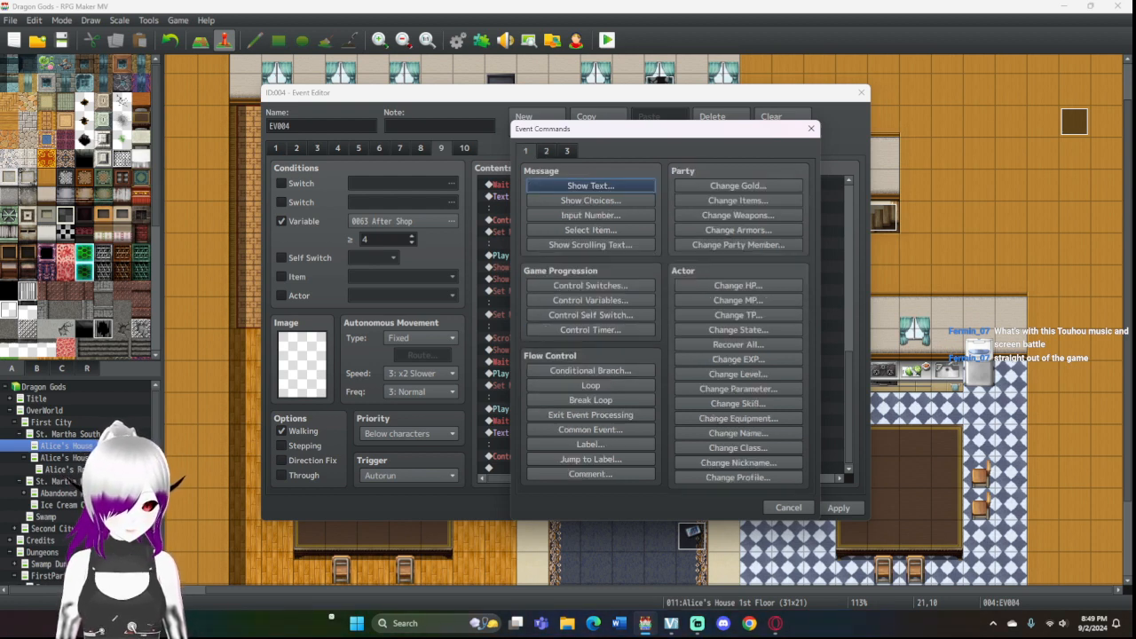
{"action": "left_click", "coordinate": [737, 245]}
{"action": "left_click", "coordinate": [654, 298]}
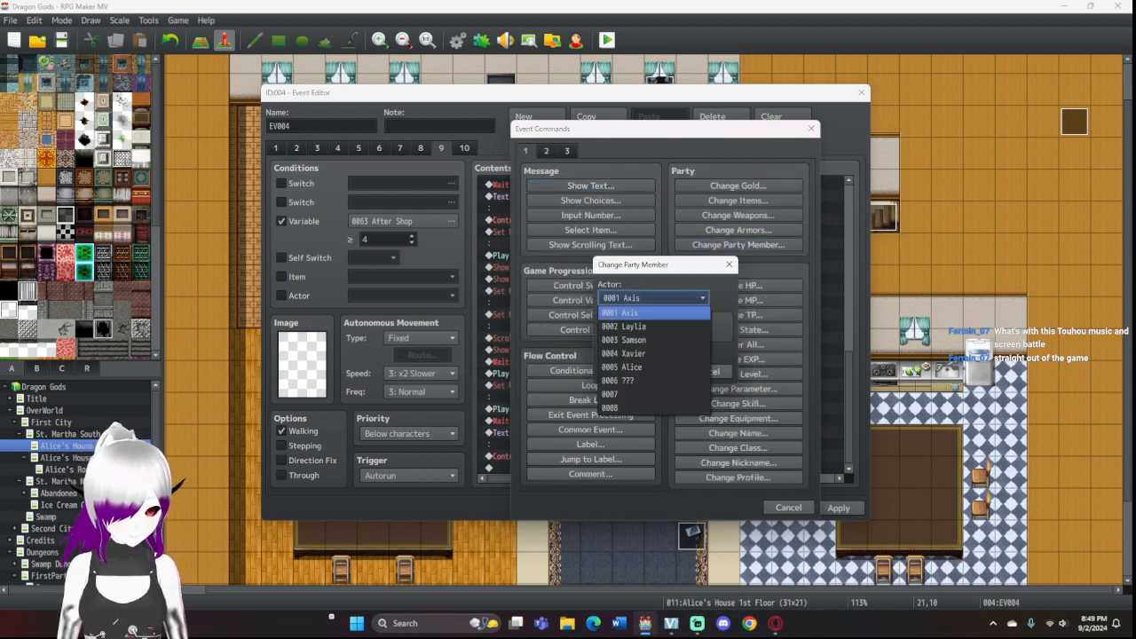
{"action": "left_click", "coordinate": [654, 326]}
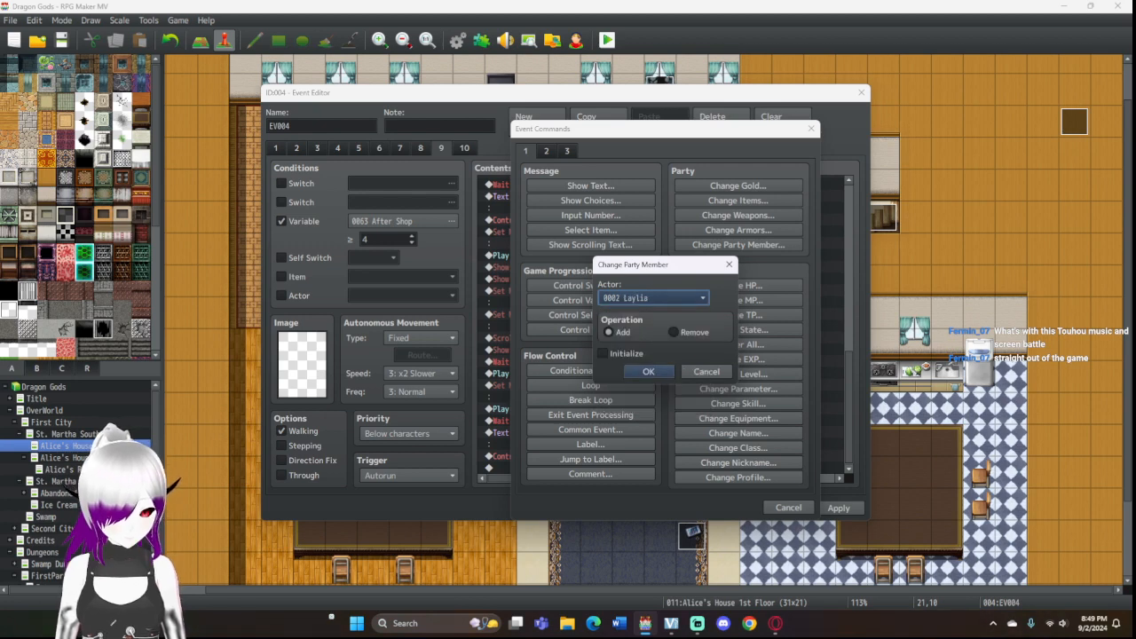
{"action": "left_click", "coordinate": [648, 372]}
Step: Insert a Battle Processing command with direct designation of troop 0023 after the Laylia party change, and save the event
{"action": "scroll", "coordinate": [661, 377], "scroll_direction": "down", "scroll_amount": 1}
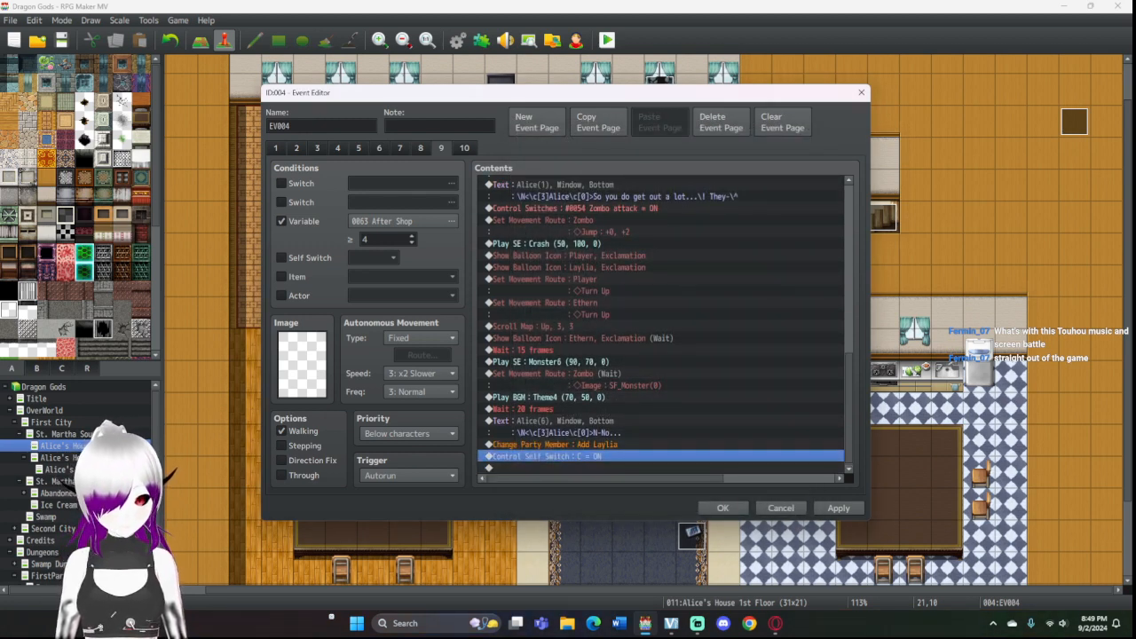
{"action": "double_click", "coordinate": [532, 468]}
{"action": "left_click", "coordinate": [566, 151]}
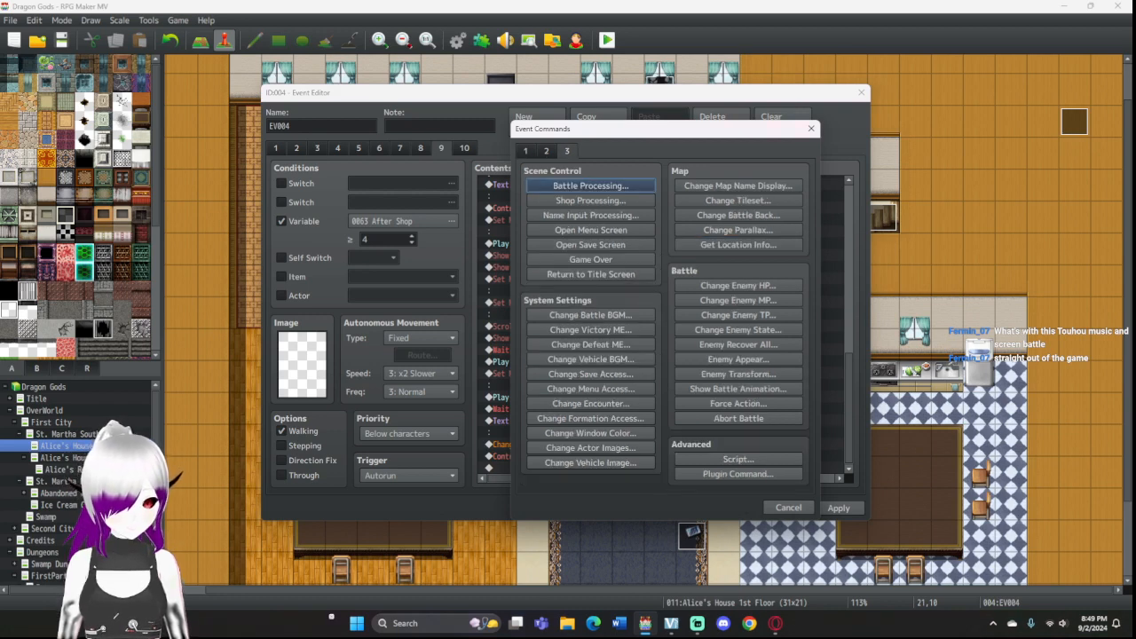
{"action": "left_click", "coordinate": [590, 185]}
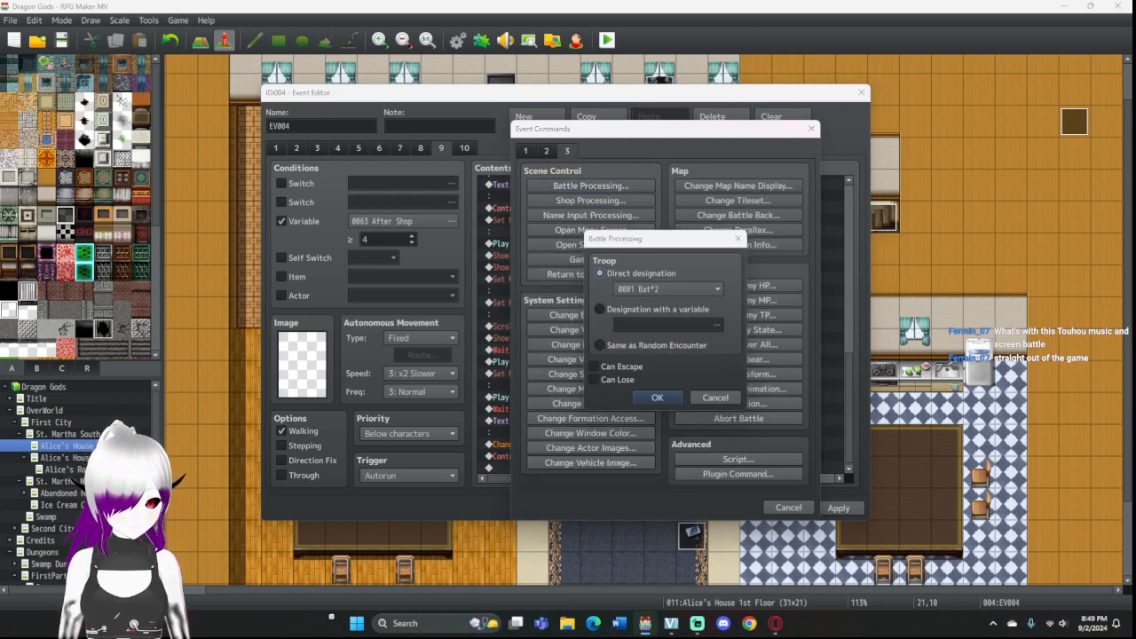
{"action": "left_click", "coordinate": [667, 288]}
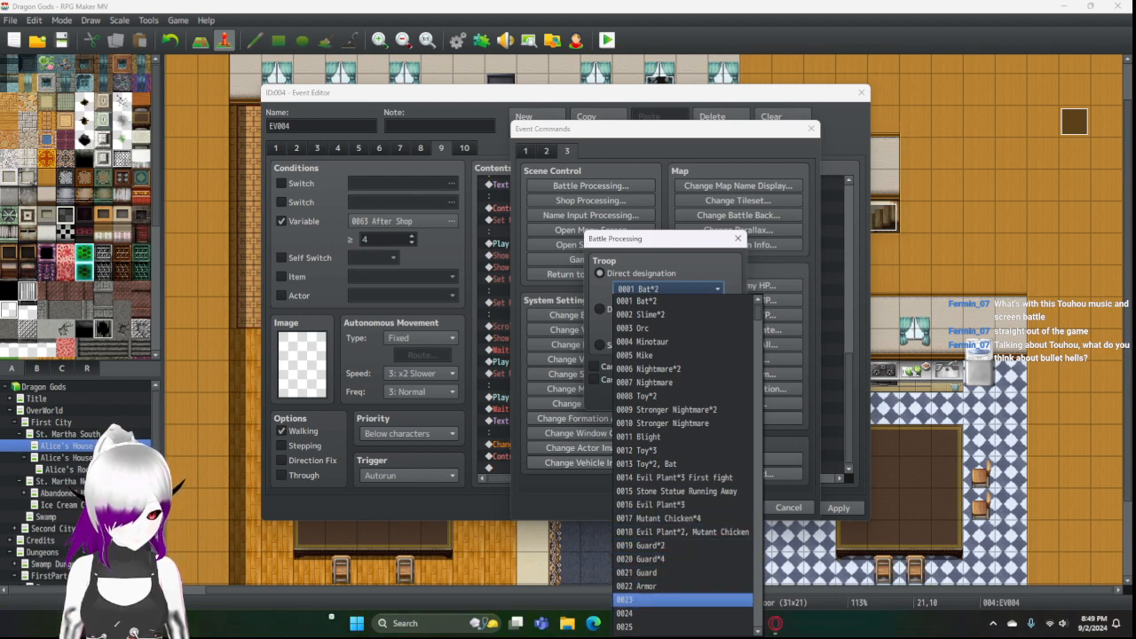
{"action": "left_click", "coordinate": [666, 599]}
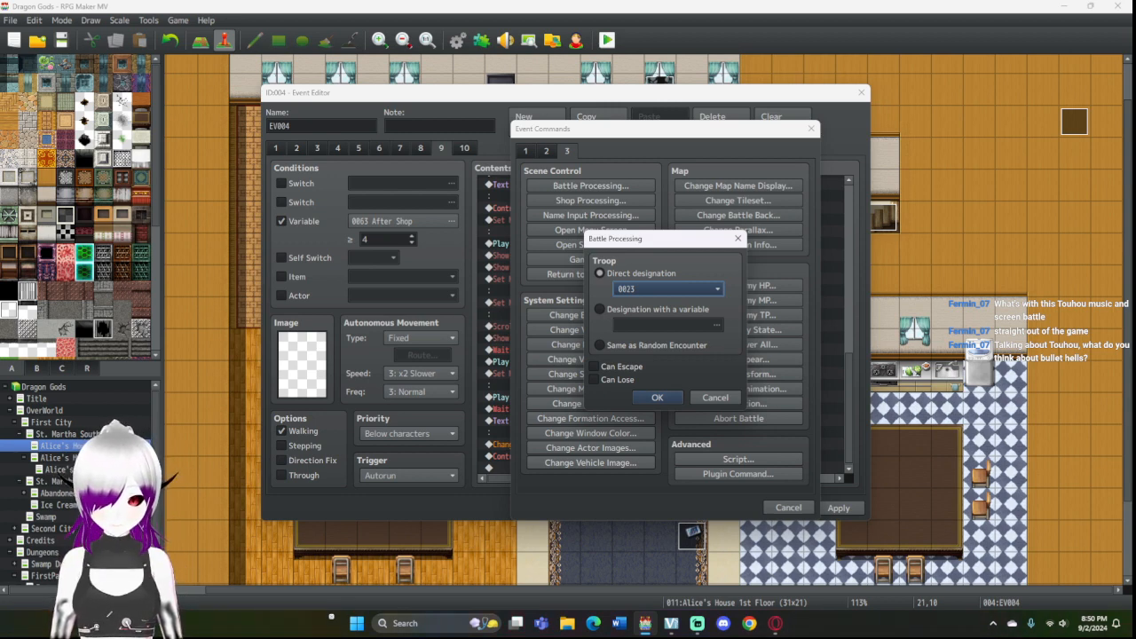
{"action": "key", "text": "Return"}
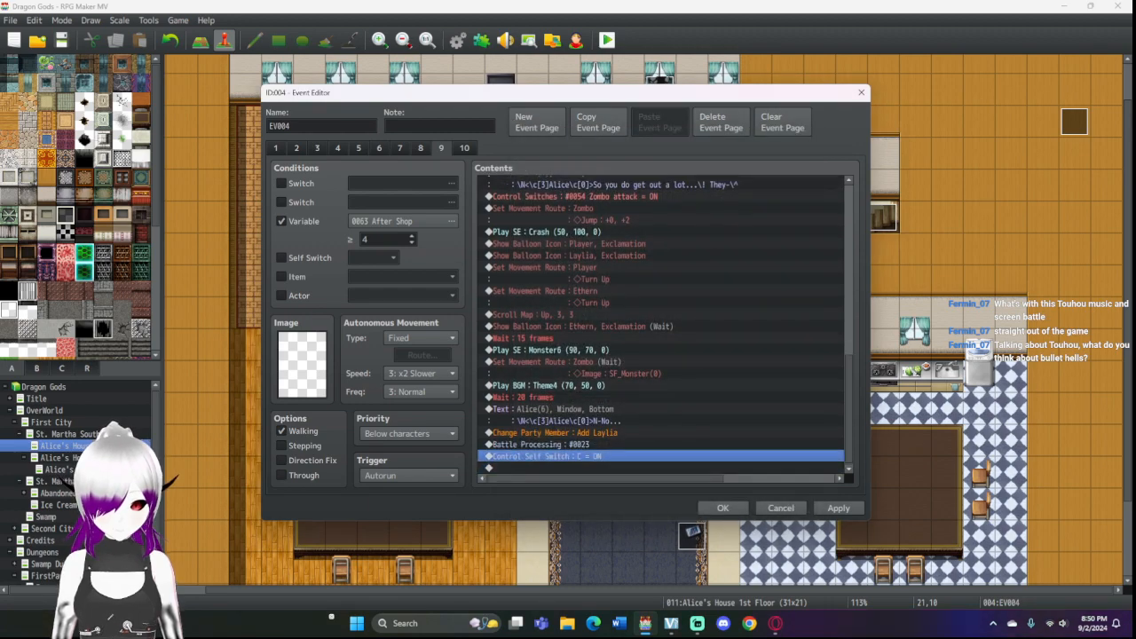
{"action": "left_click", "coordinate": [723, 507]}
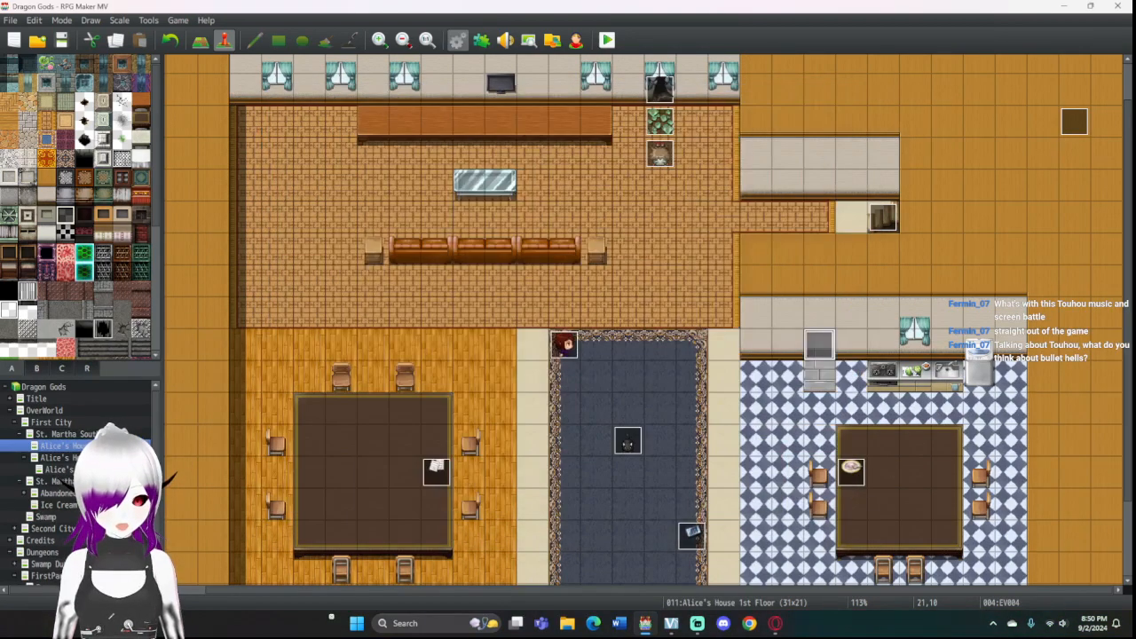
Step: Examine the existing enemies' stats, traits and action patterns in the database, and the battler images available for the empty enemy entry 0018
{"action": "left_click", "coordinate": [457, 40]}
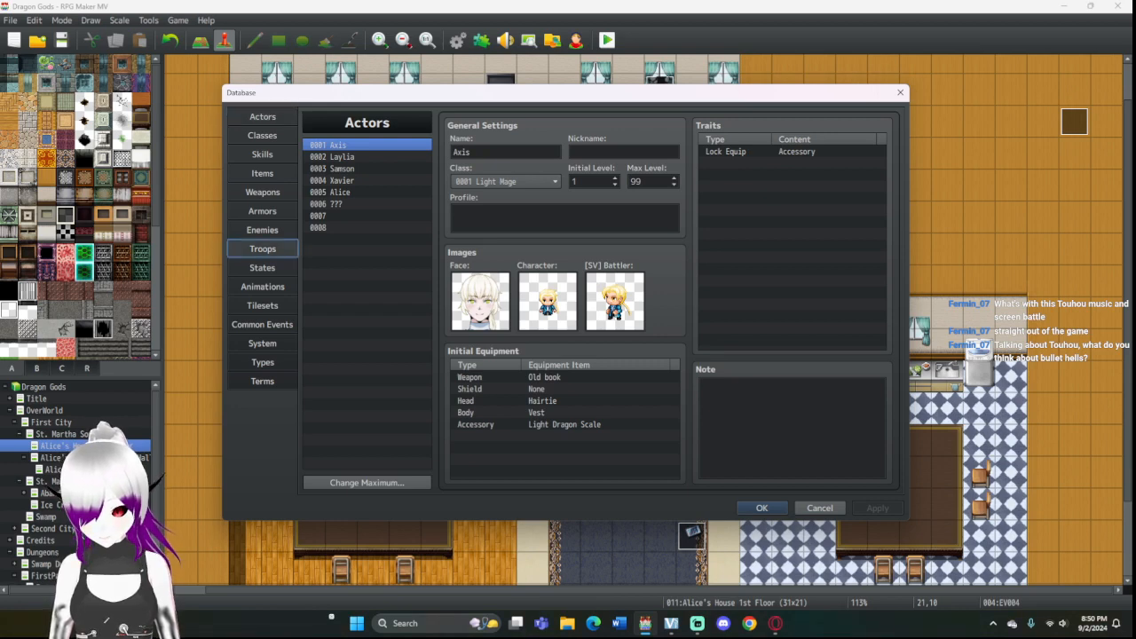
{"action": "left_click", "coordinate": [262, 249]}
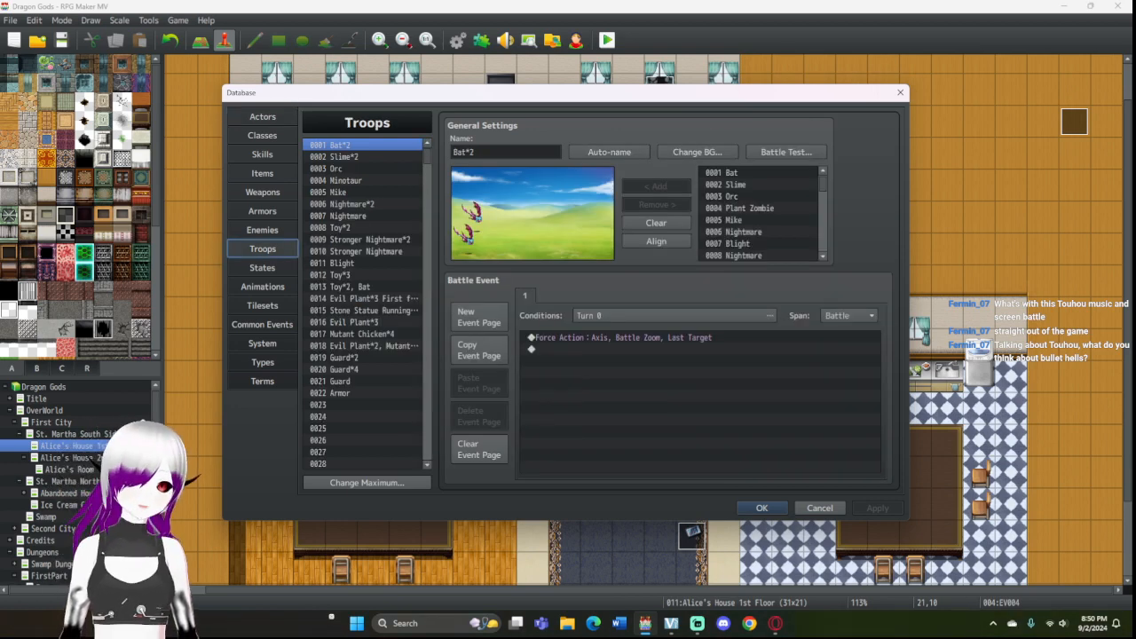
{"action": "left_click", "coordinate": [262, 230]}
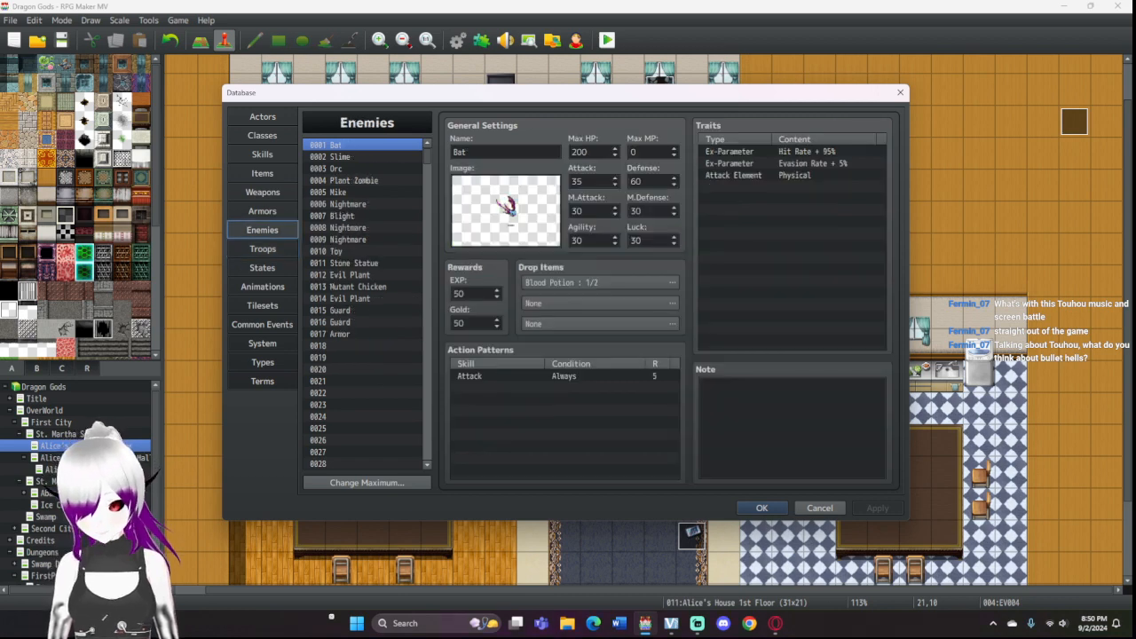
{"action": "left_click", "coordinate": [353, 180]}
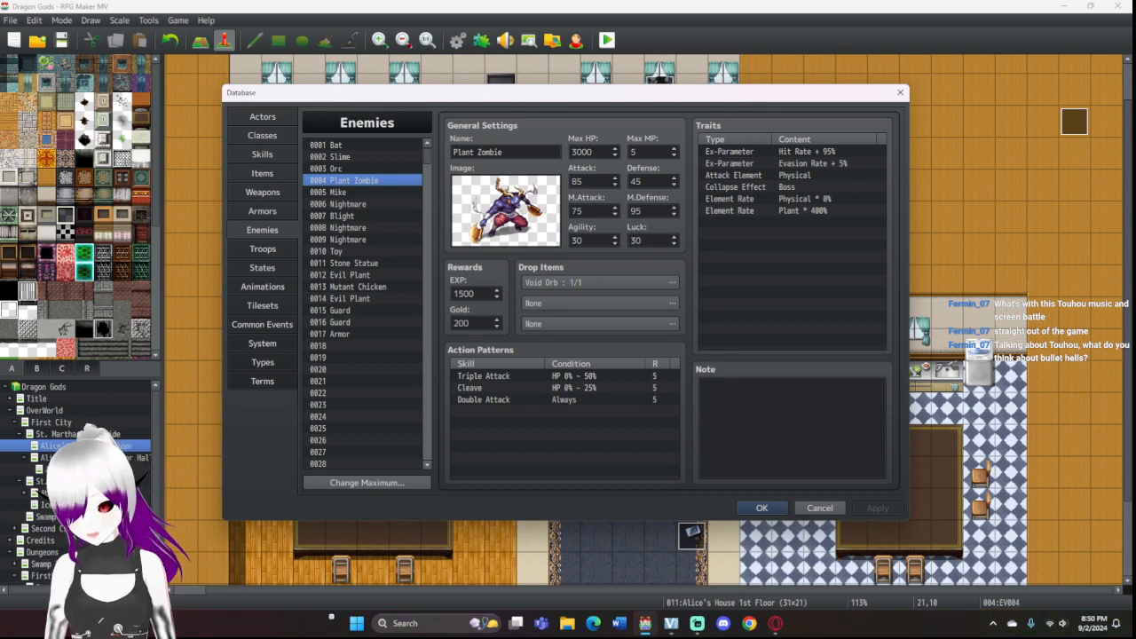
{"action": "left_click", "coordinate": [362, 334]}
{"action": "left_click", "coordinate": [362, 322]}
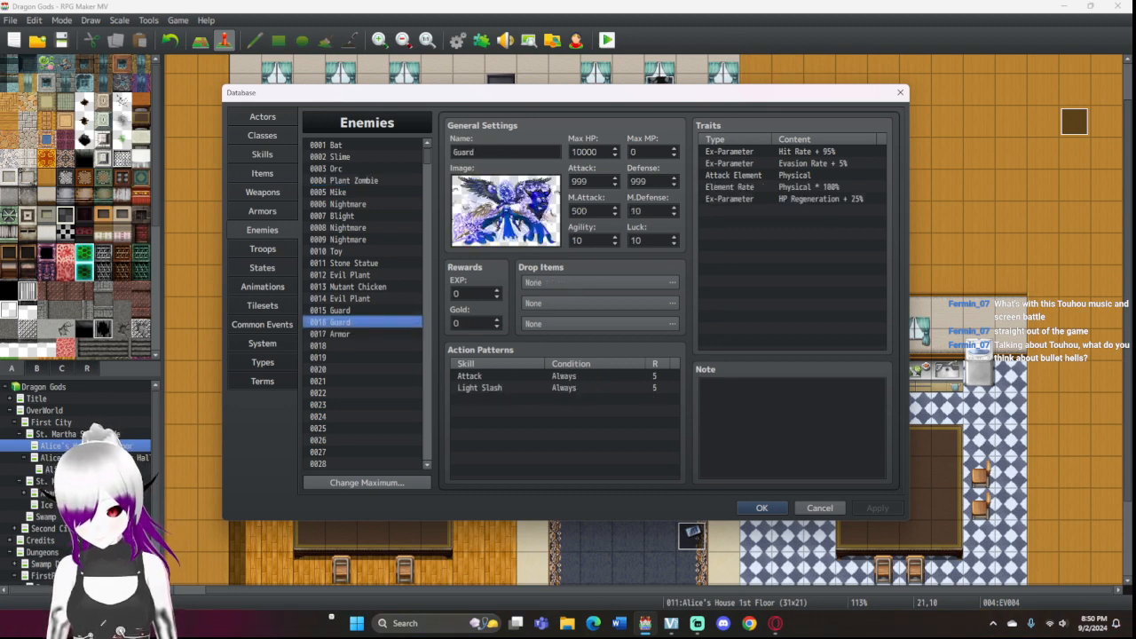
{"action": "left_click", "coordinate": [362, 275]}
{"action": "key", "text": "Up"}
{"action": "key", "text": "Up"}
{"action": "key", "text": "Up"}
{"action": "key", "text": "Up"}
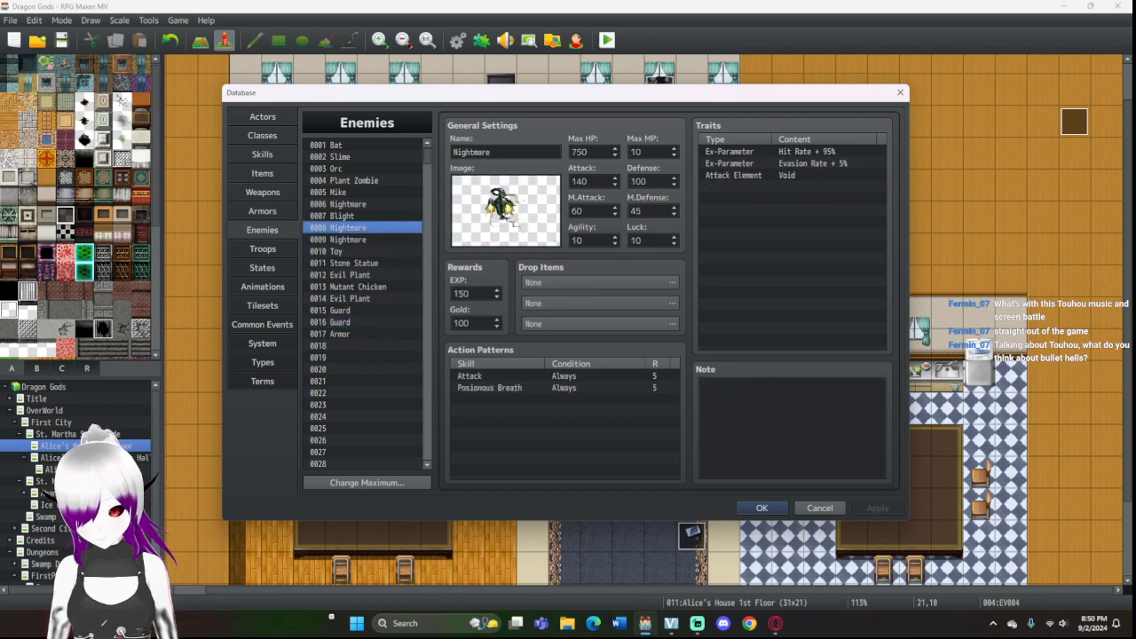
{"action": "key", "text": "Down"}
{"action": "key", "text": "Down"}
{"action": "key", "text": "Down"}
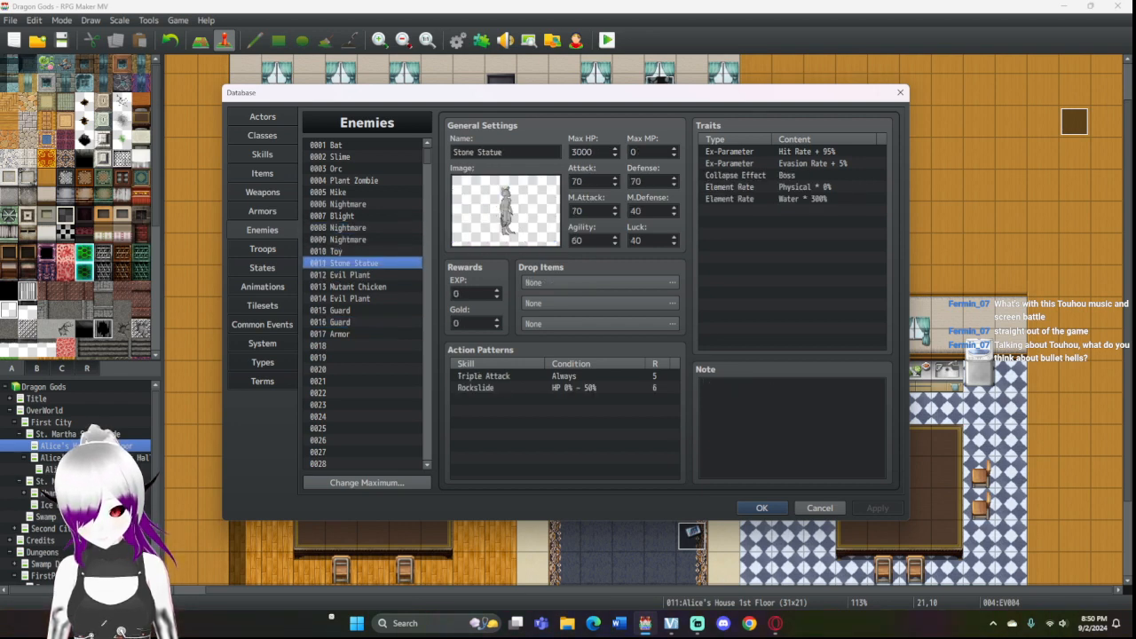
{"action": "key", "text": "Up"}
{"action": "key", "text": "Up"}
{"action": "key", "text": "Up"}
{"action": "key", "text": "Up"}
{"action": "key", "text": "Up"}
{"action": "key", "text": "Up"}
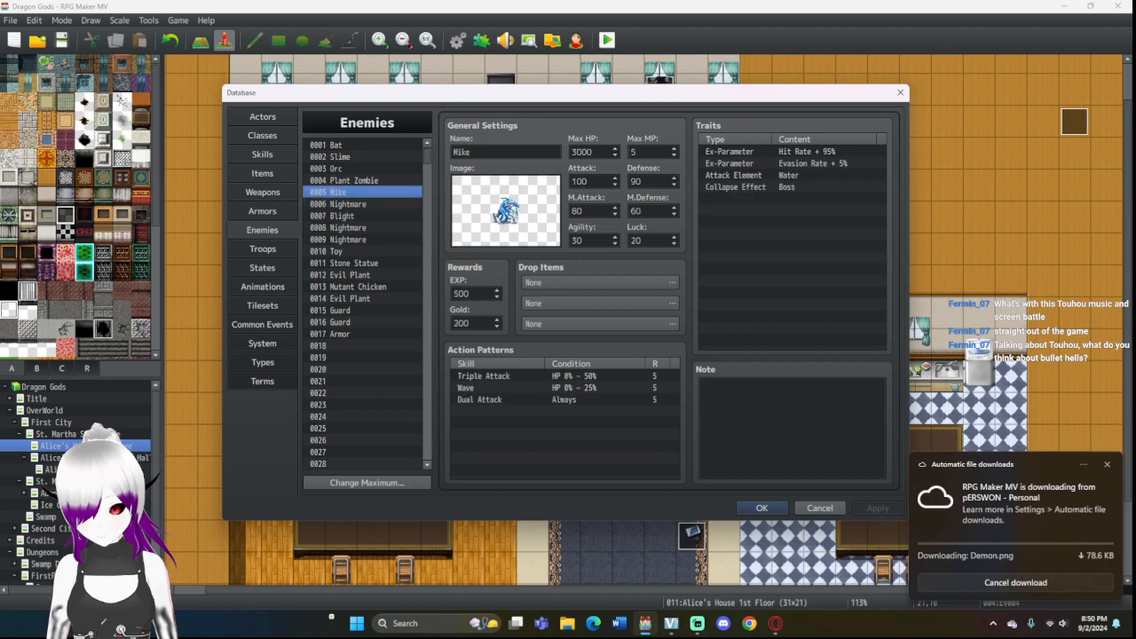
{"action": "key", "text": "Up"}
{"action": "key", "text": "Up"}
{"action": "key", "text": "Up"}
{"action": "key", "text": "Up"}
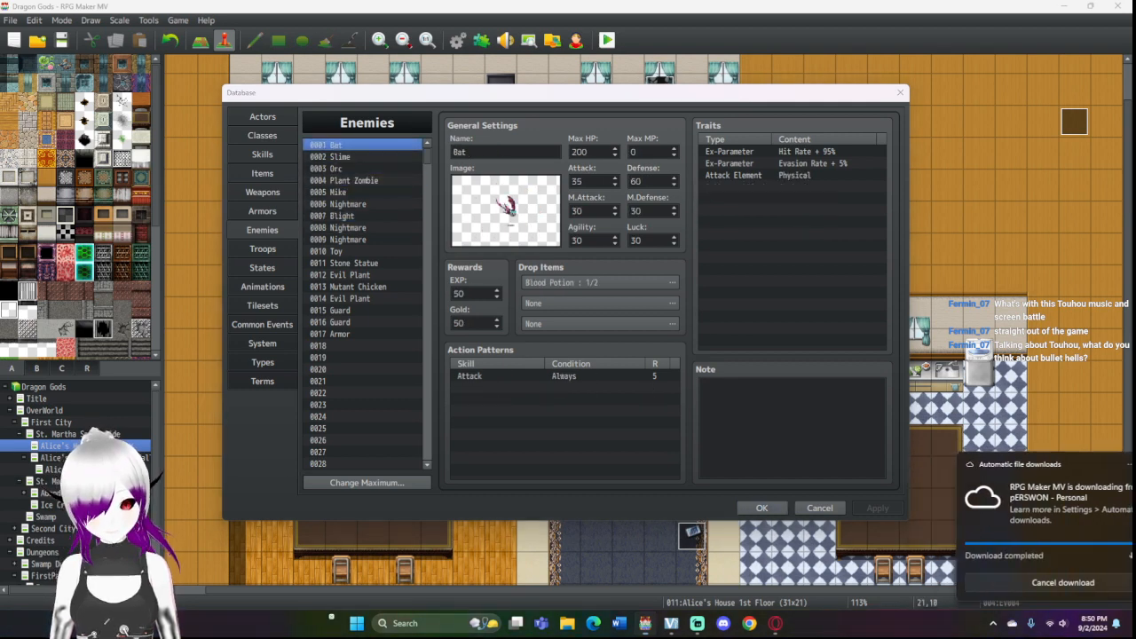
{"action": "key", "text": "Down"}
{"action": "key", "text": "Down"}
{"action": "key", "text": "Down"}
{"action": "key", "text": "Down"}
{"action": "key", "text": "Down"}
{"action": "key", "text": "Down"}
{"action": "key", "text": "Down"}
{"action": "key", "text": "Down"}
{"action": "key", "text": "Down"}
{"action": "key", "text": "Down"}
{"action": "key", "text": "Down"}
{"action": "key", "text": "Down"}
{"action": "key", "text": "Down"}
{"action": "key", "text": "Down"}
{"action": "key", "text": "Down"}
{"action": "key", "text": "Down"}
{"action": "key", "text": "Down"}
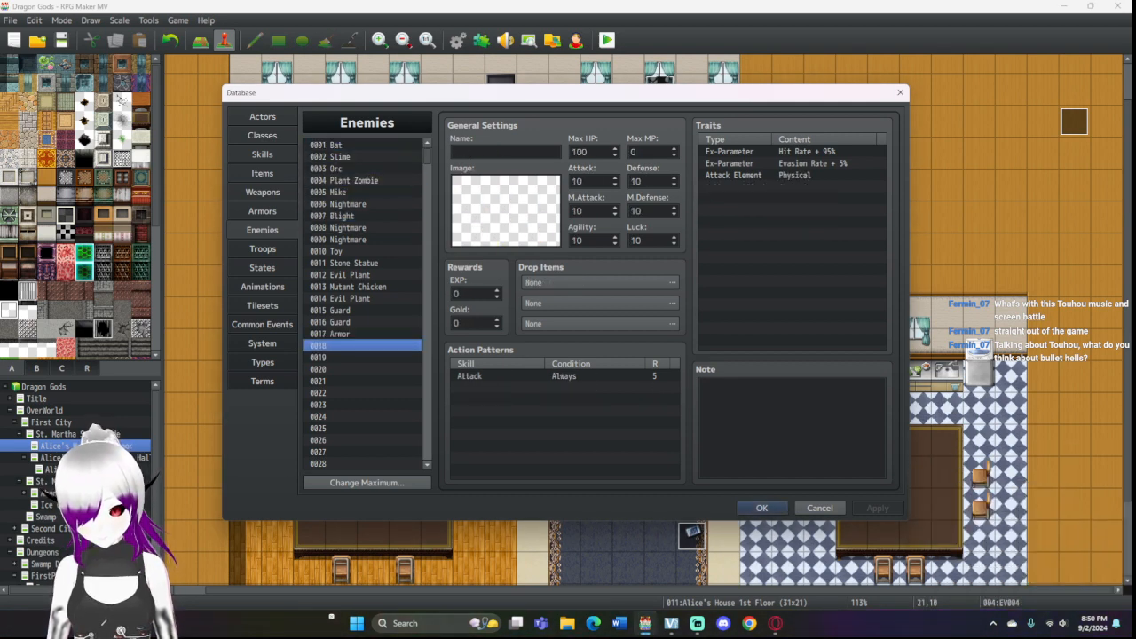
{"action": "double_click", "coordinate": [505, 211]}
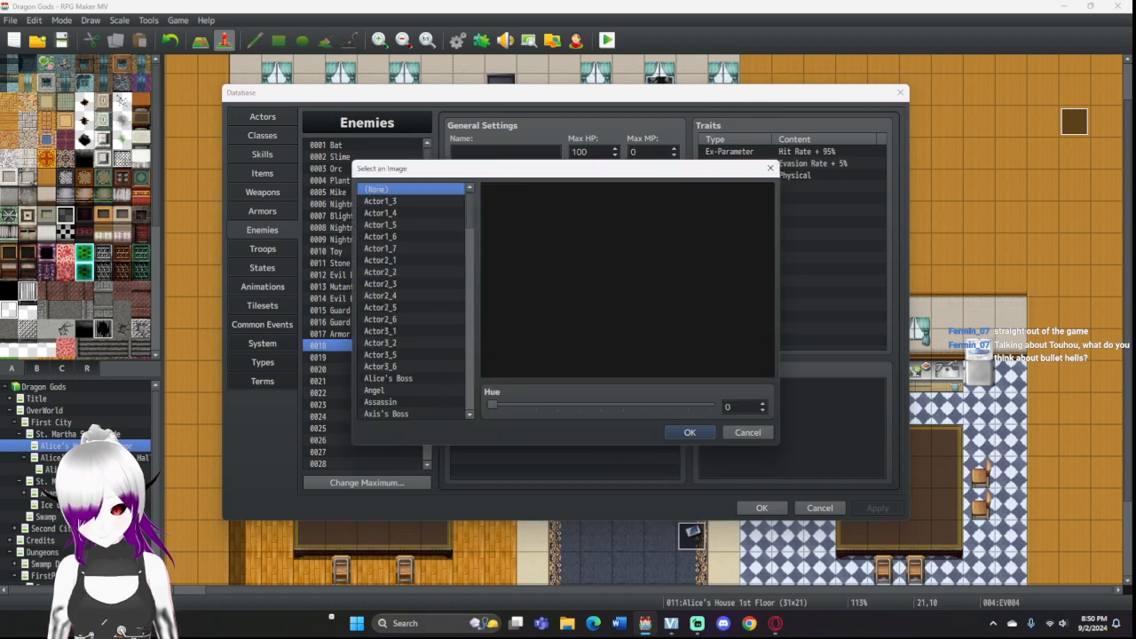
{"action": "left_click", "coordinate": [770, 167]}
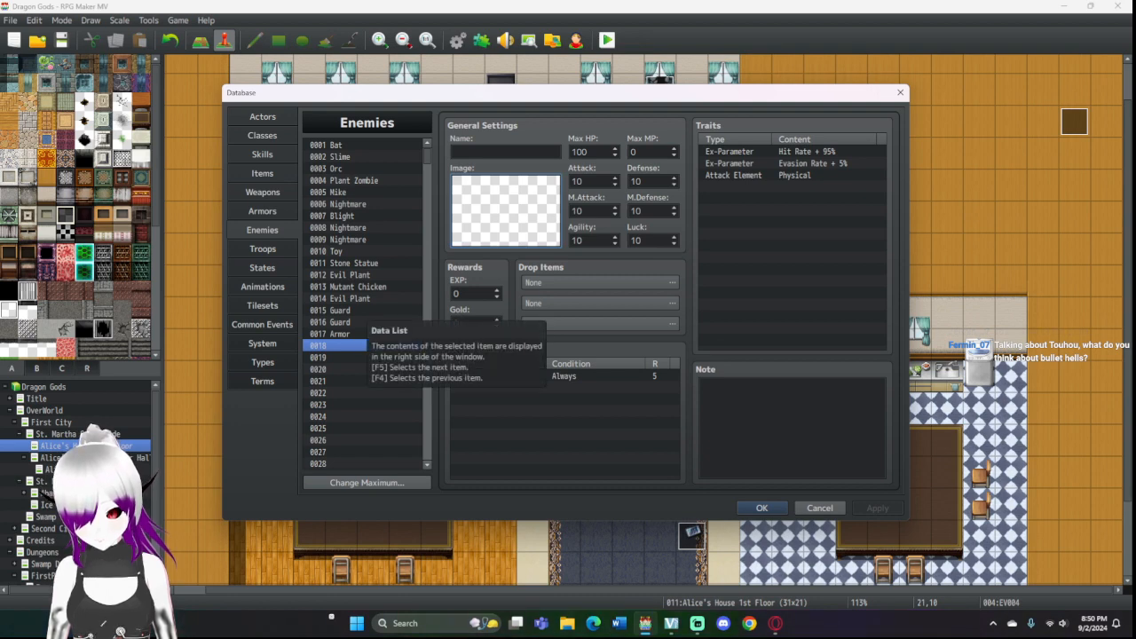
Step: Copy enemy 0012 Evil Plant into the empty enemy entry 0018
{"action": "left_click", "coordinate": [365, 286]}
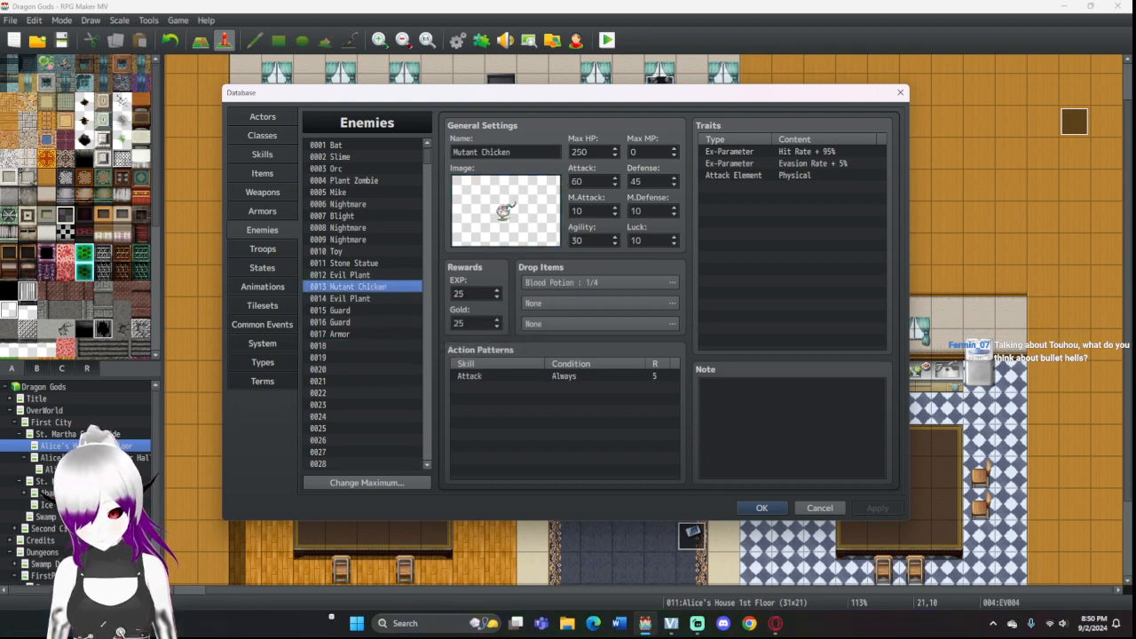
{"action": "left_click", "coordinate": [366, 275]}
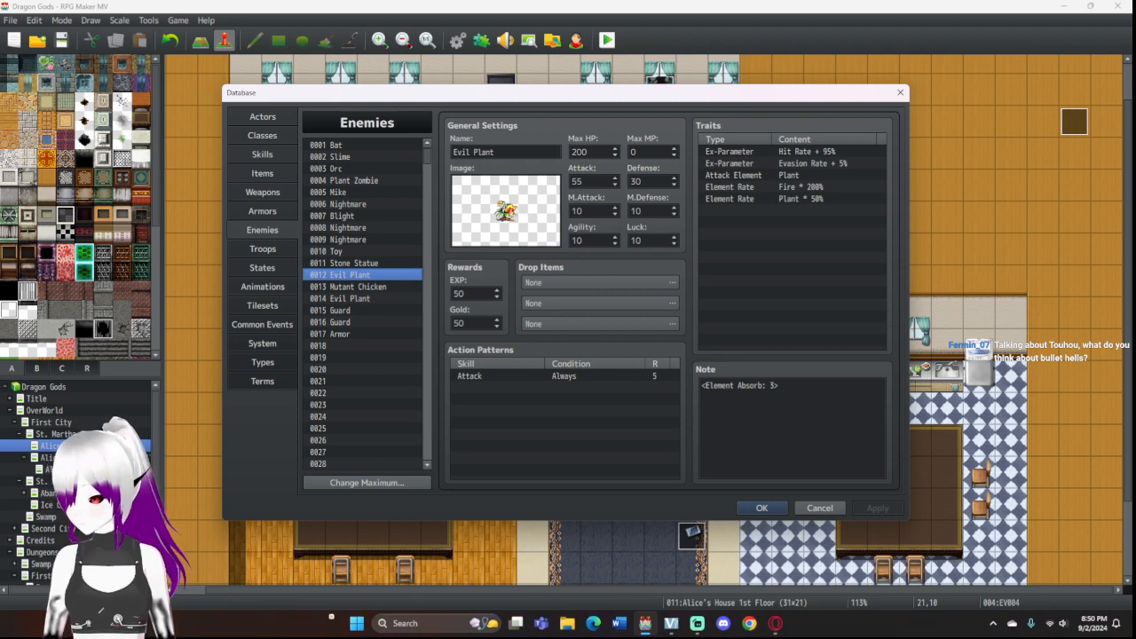
{"action": "left_click", "coordinate": [366, 346]}
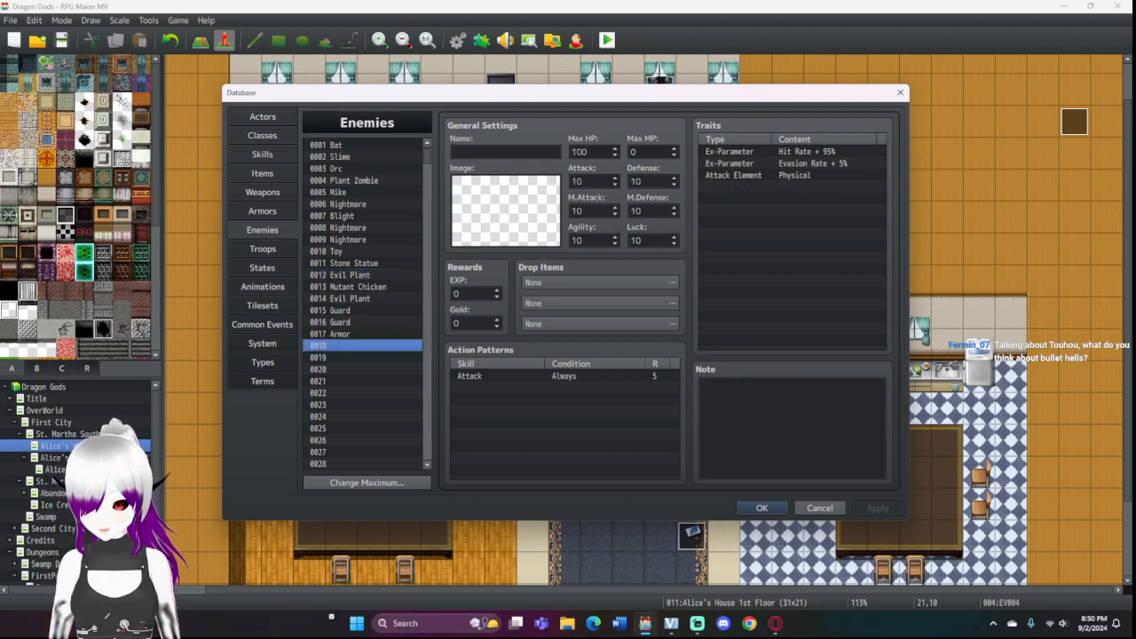
{"action": "key", "text": "ctrl+v"}
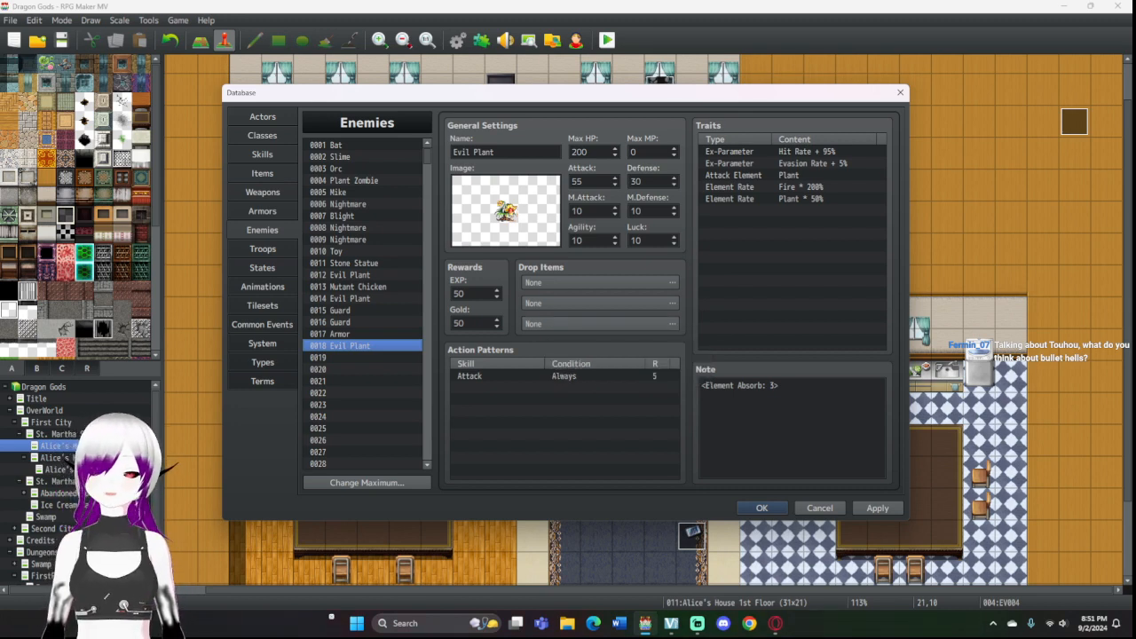
Step: Preview several battler images for enemy 0018 and assign it the SF_Zombie image
{"action": "double_click", "coordinate": [506, 211]}
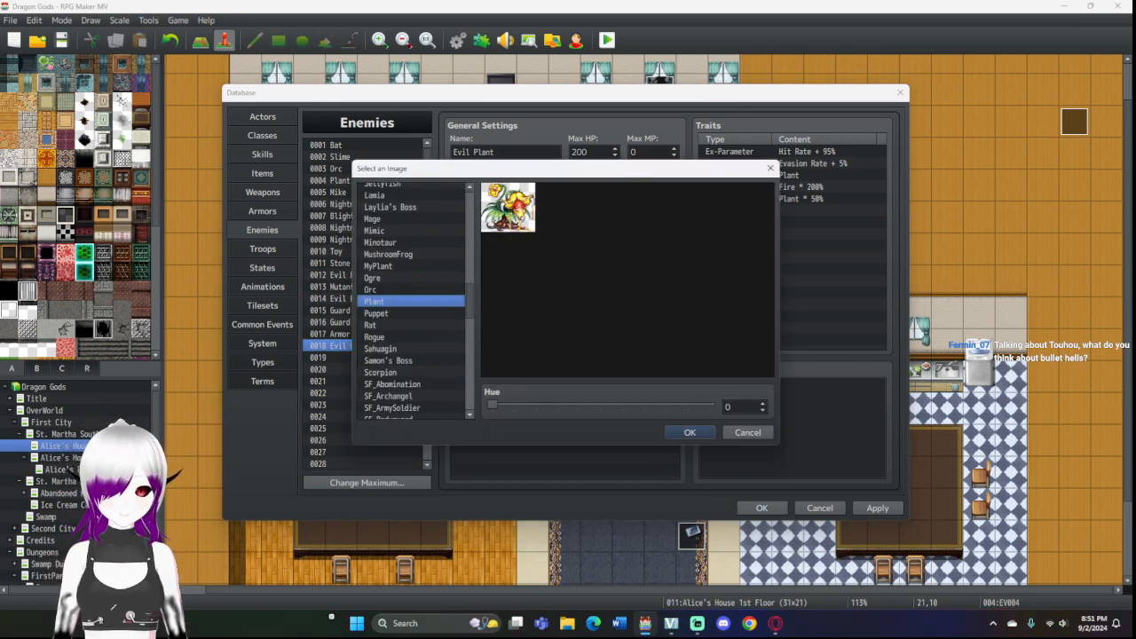
{"action": "scroll", "coordinate": [414, 300], "scroll_direction": "down", "scroll_amount": 10}
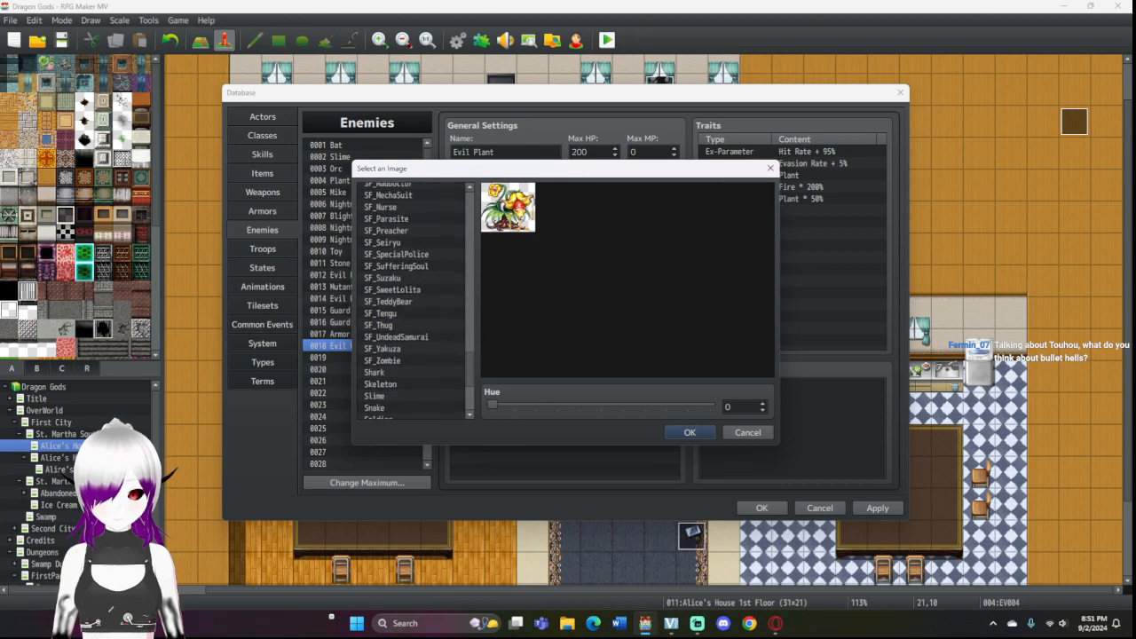
{"action": "left_click", "coordinate": [396, 337]}
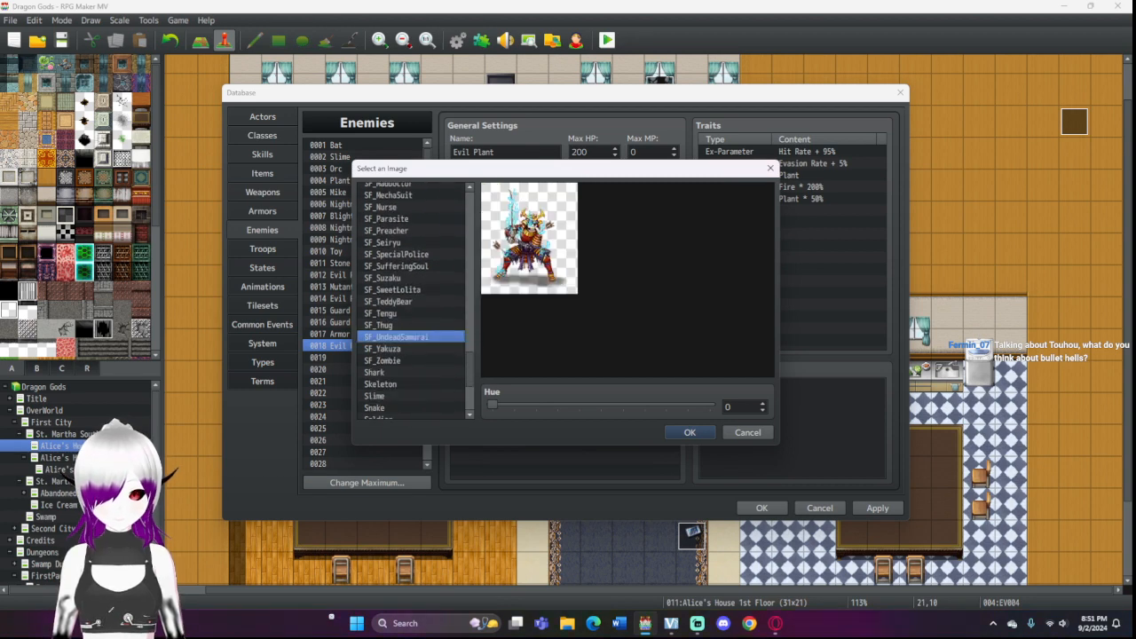
{"action": "left_click", "coordinate": [379, 325]}
{"action": "left_click", "coordinate": [380, 313]}
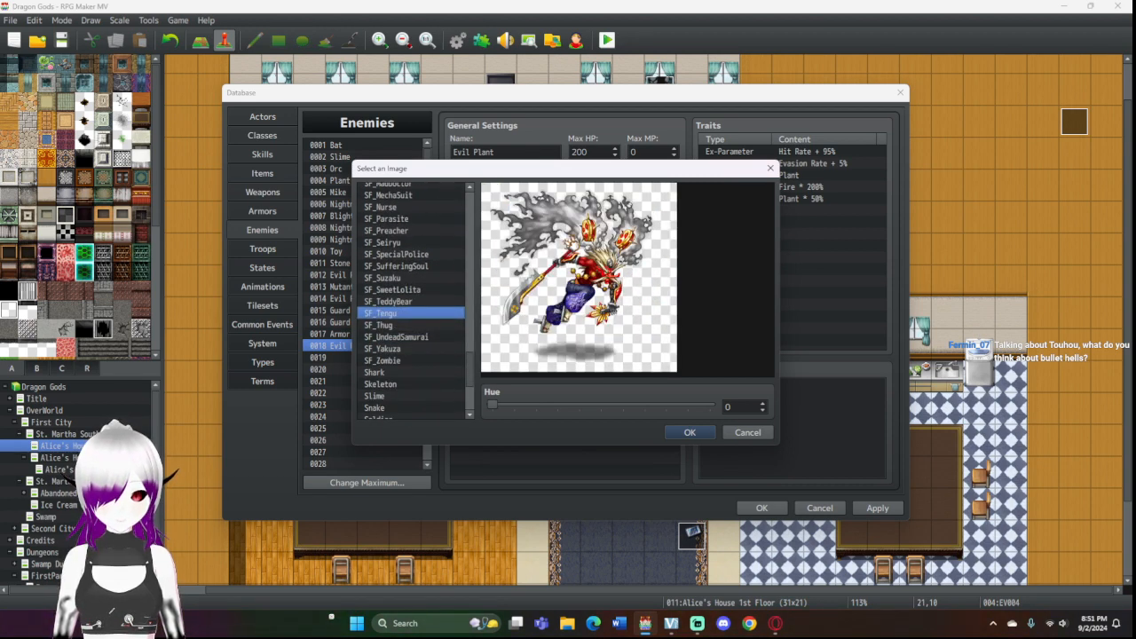
{"action": "left_click", "coordinate": [383, 349]}
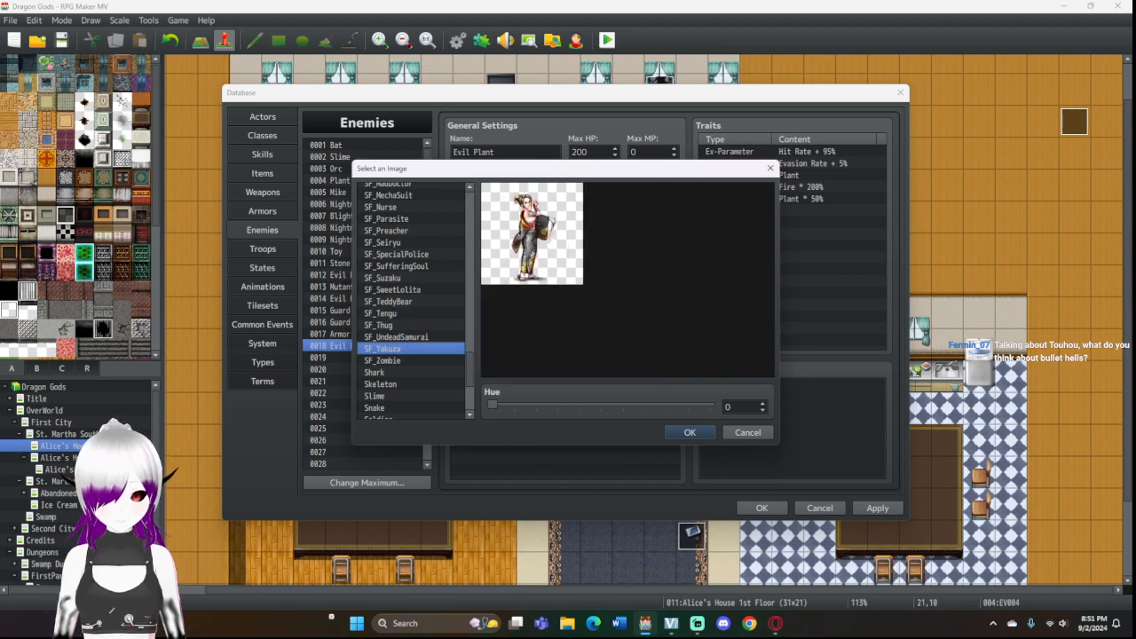
{"action": "left_click", "coordinate": [382, 360]}
{"action": "scroll", "coordinate": [390, 353], "scroll_direction": "up", "scroll_amount": 20}
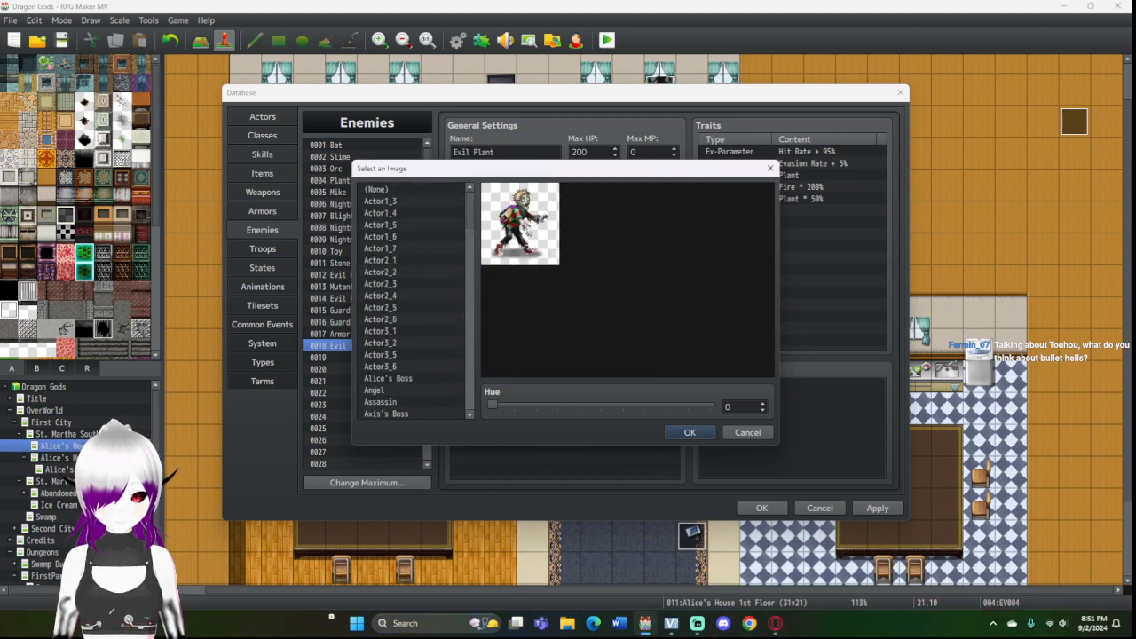
{"action": "scroll", "coordinate": [390, 353], "scroll_direction": "down", "scroll_amount": 11}
{"action": "scroll", "coordinate": [412, 300], "scroll_direction": "down", "scroll_amount": 12}
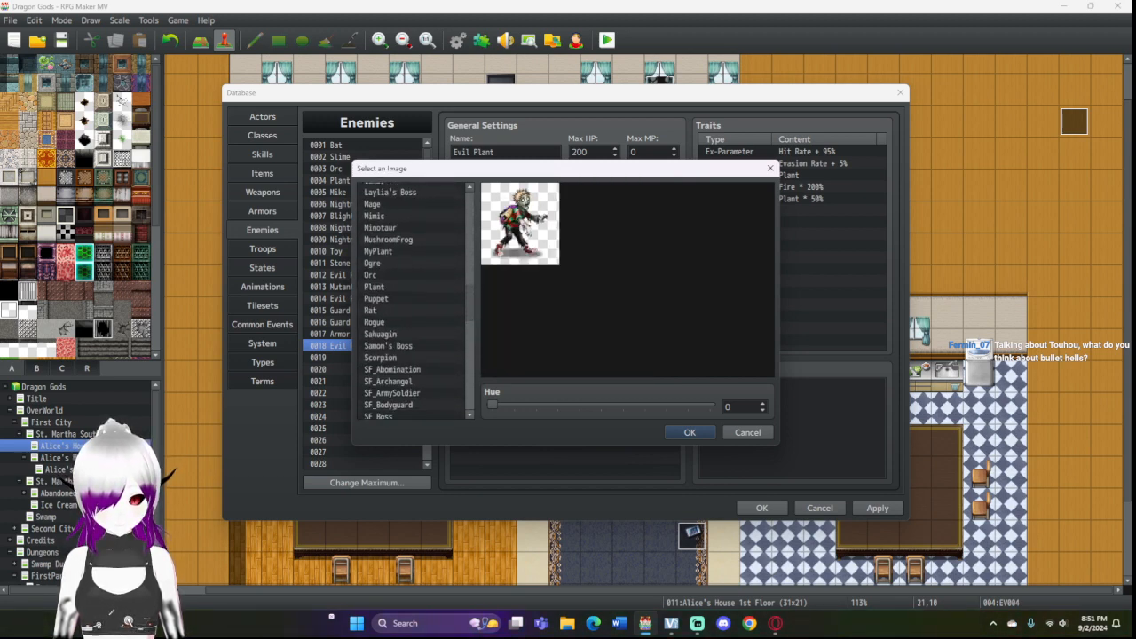
{"action": "scroll", "coordinate": [410, 300], "scroll_direction": "down", "scroll_amount": 20}
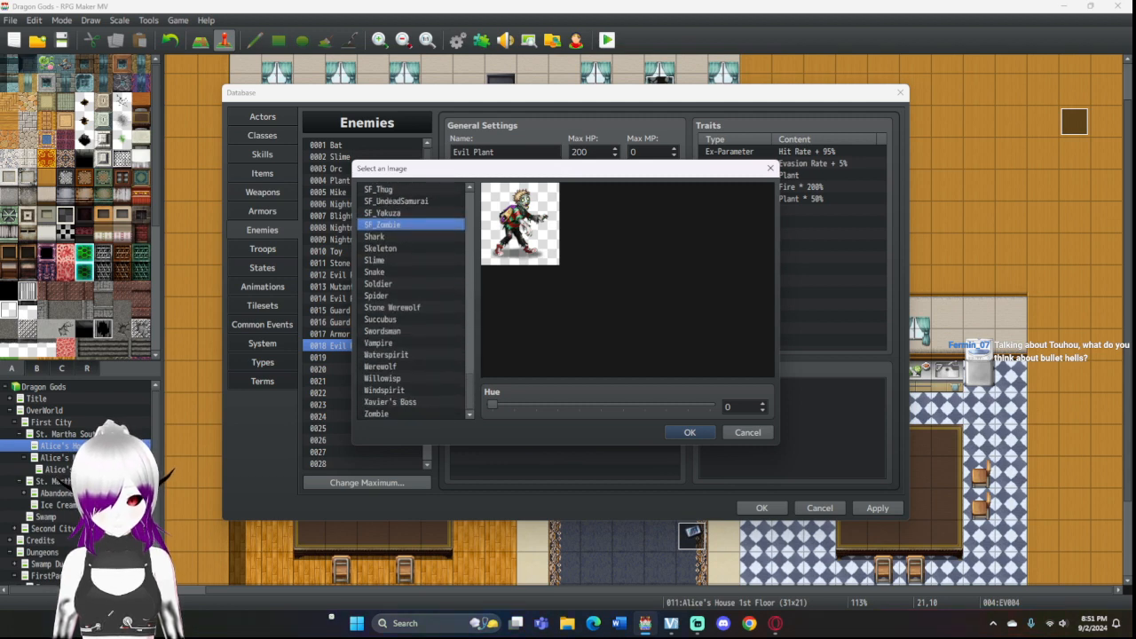
{"action": "left_click", "coordinate": [376, 413]}
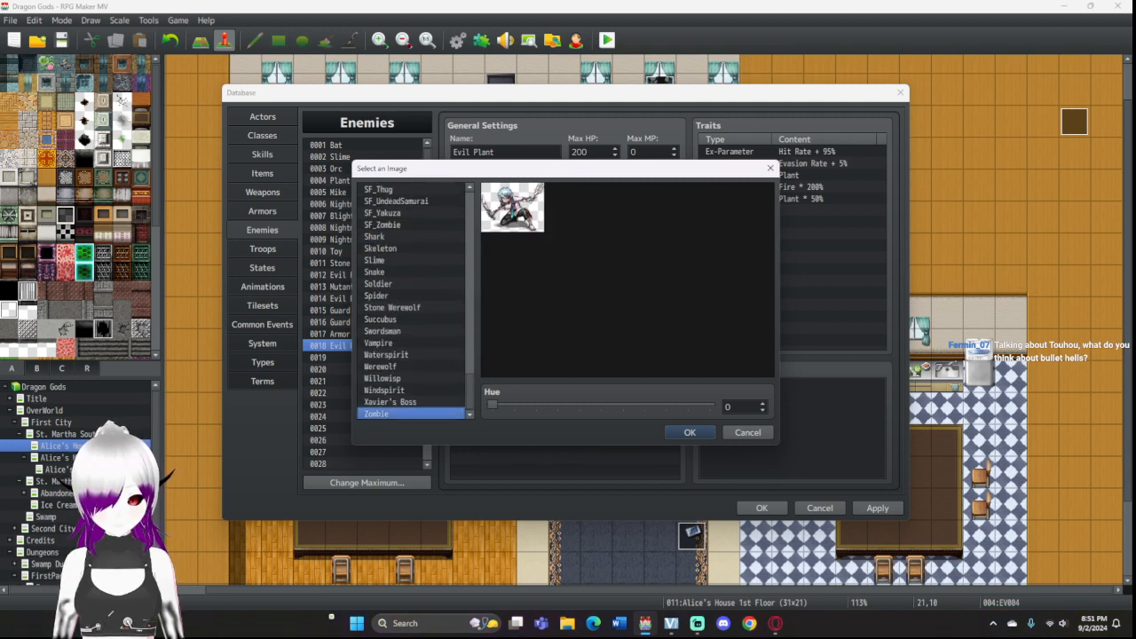
{"action": "left_click", "coordinate": [374, 237]}
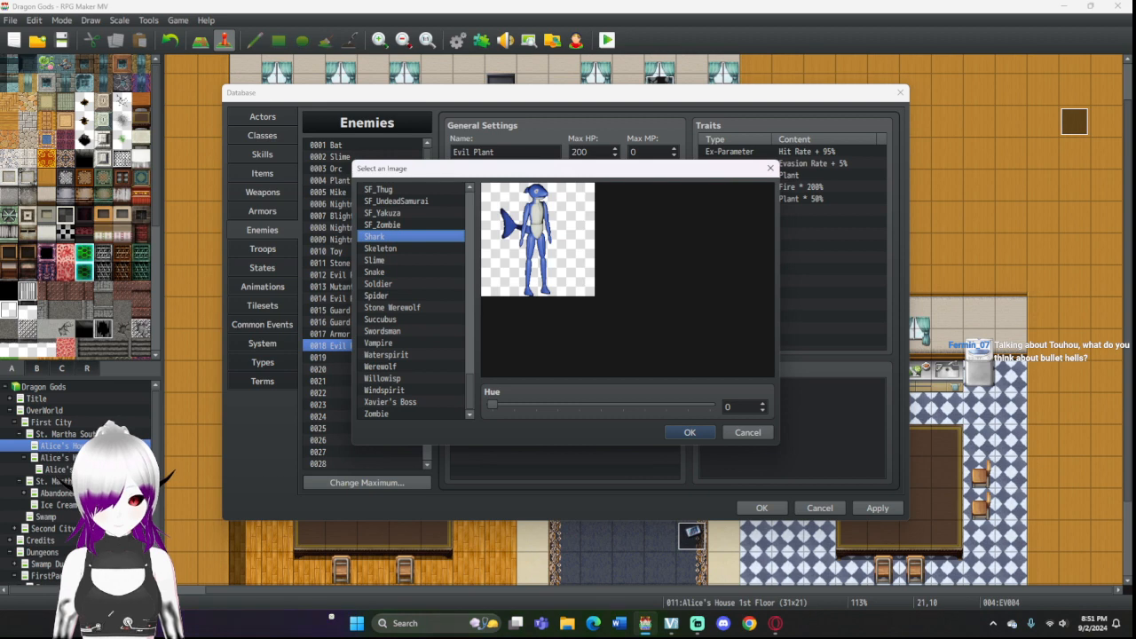
{"action": "left_click", "coordinate": [382, 225]}
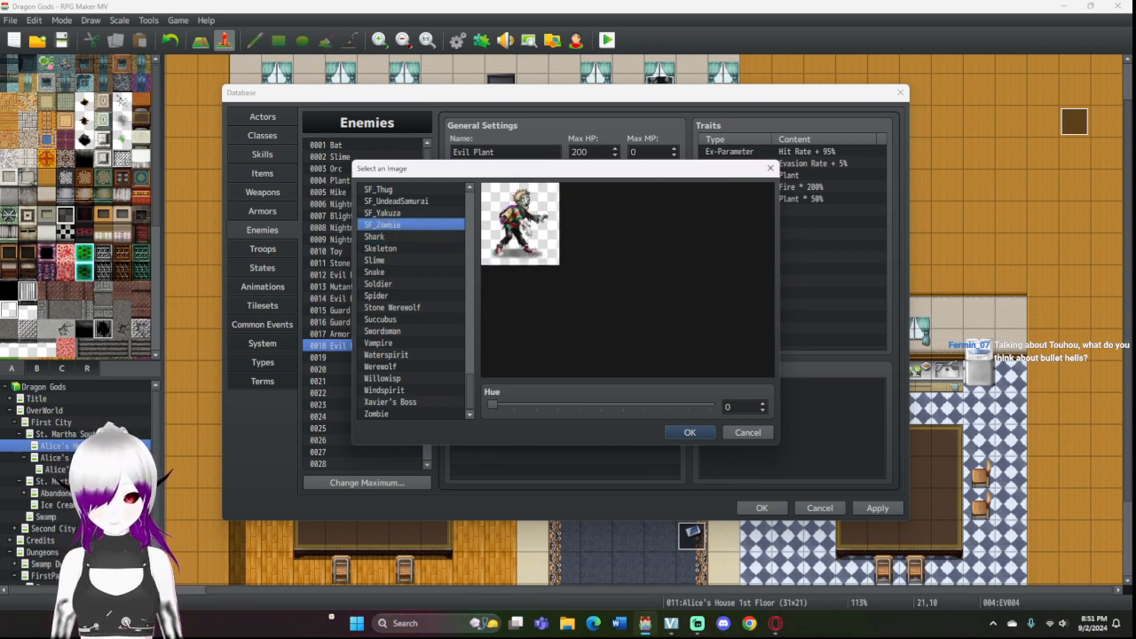
{"action": "left_click", "coordinate": [690, 433]}
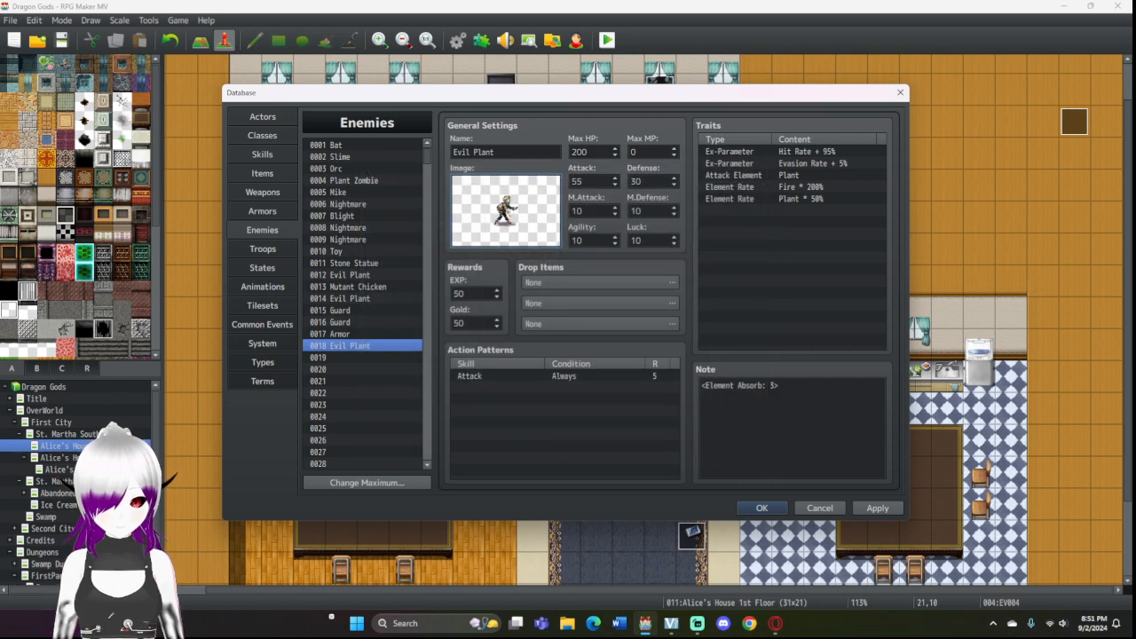
Step: Rename enemy 0018 as Zombie
{"action": "triple_click", "coordinate": [480, 152]}
{"action": "type", "text": "Zi"}
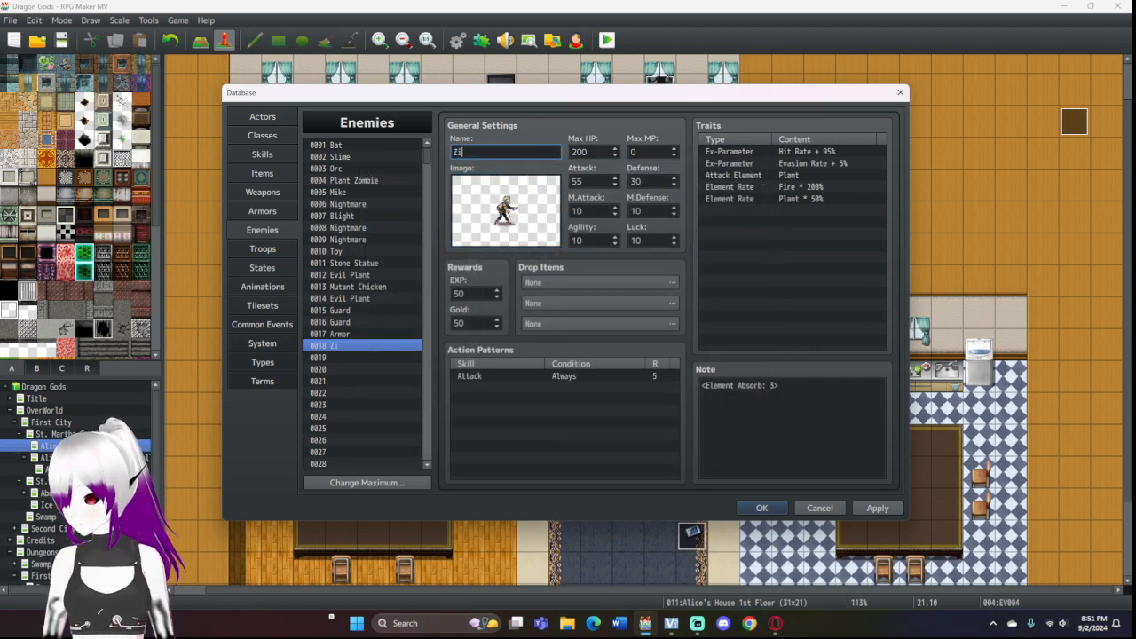
{"action": "type", "text": "mbie"}
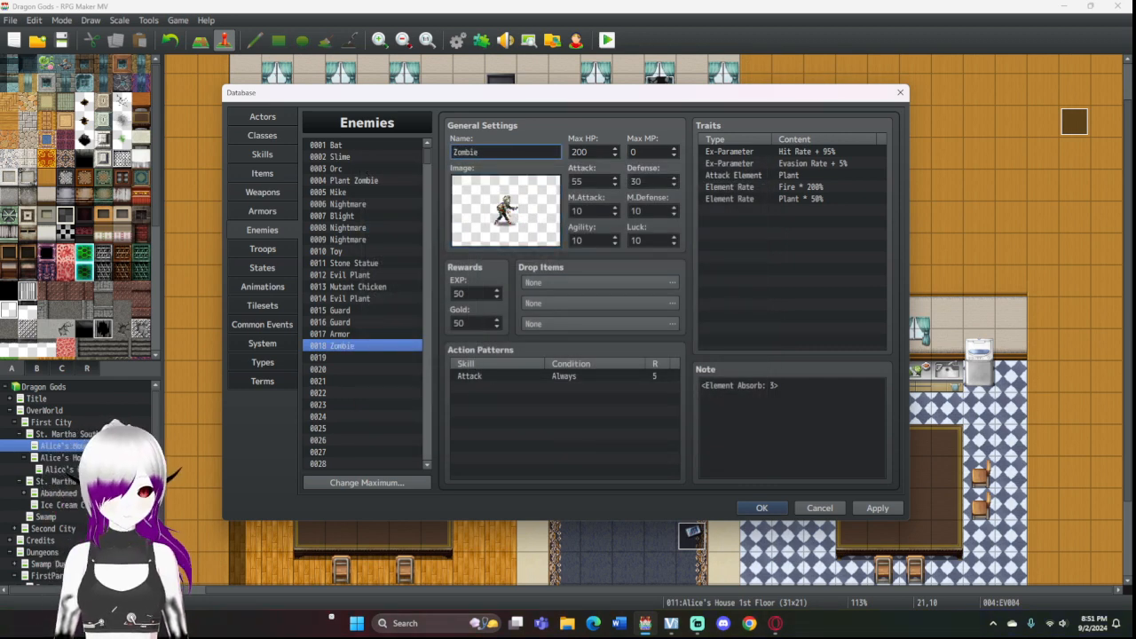
Step: Delete the Plant and Fire Element Rate traits from the Zombie enemy
{"action": "left_click", "coordinate": [791, 210]}
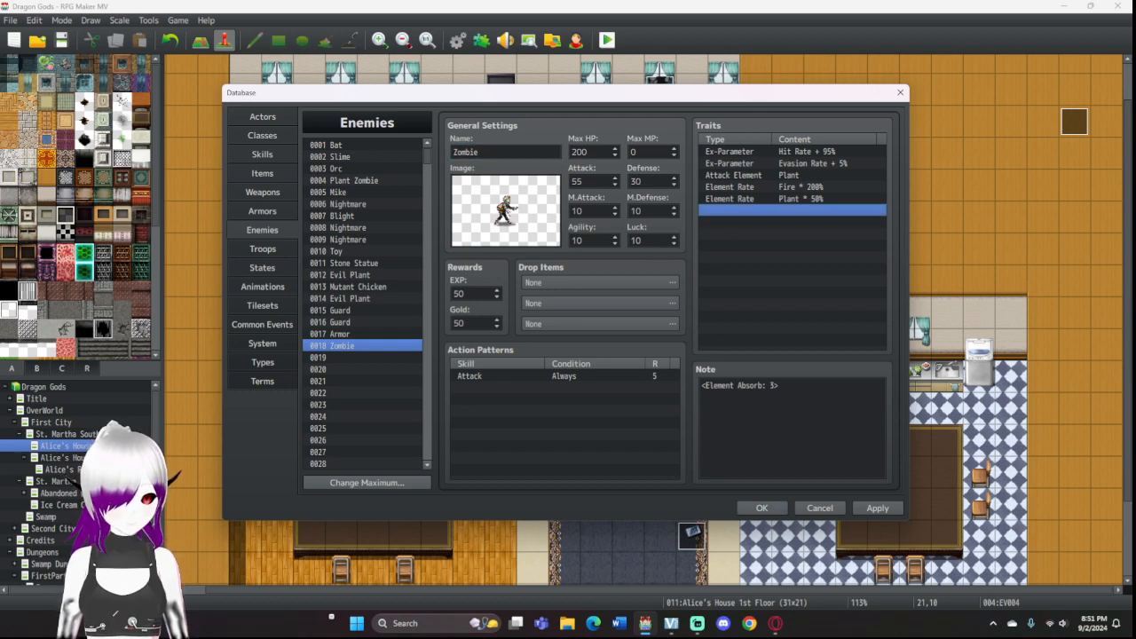
{"action": "left_click", "coordinate": [791, 198]}
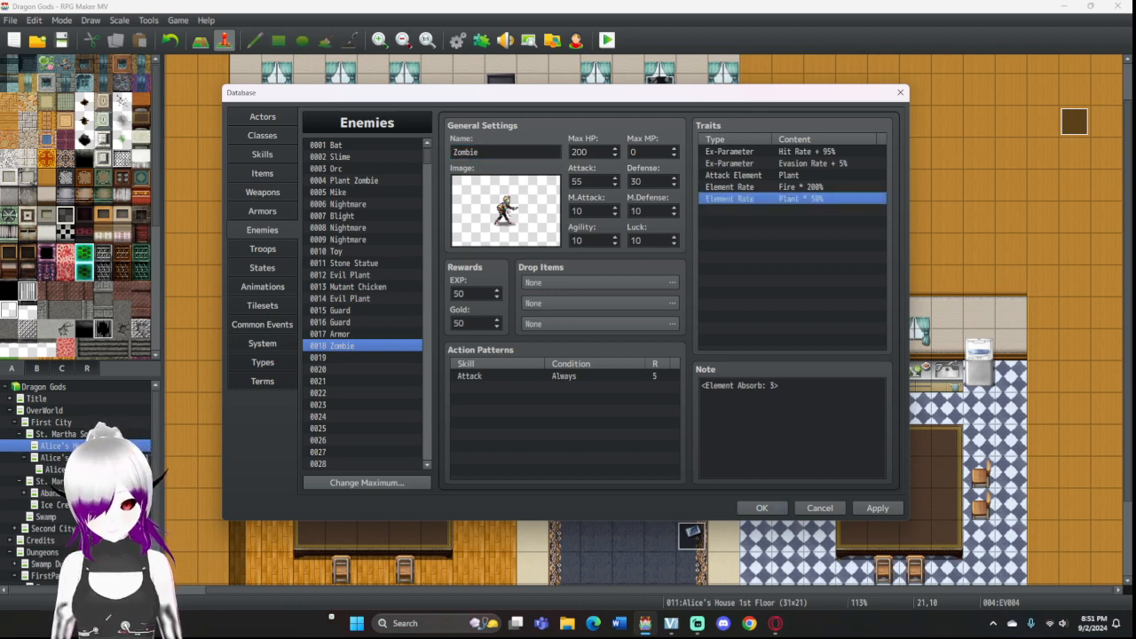
{"action": "key", "text": "Delete"}
{"action": "key", "text": "Up"}
{"action": "key", "text": "Delete"}
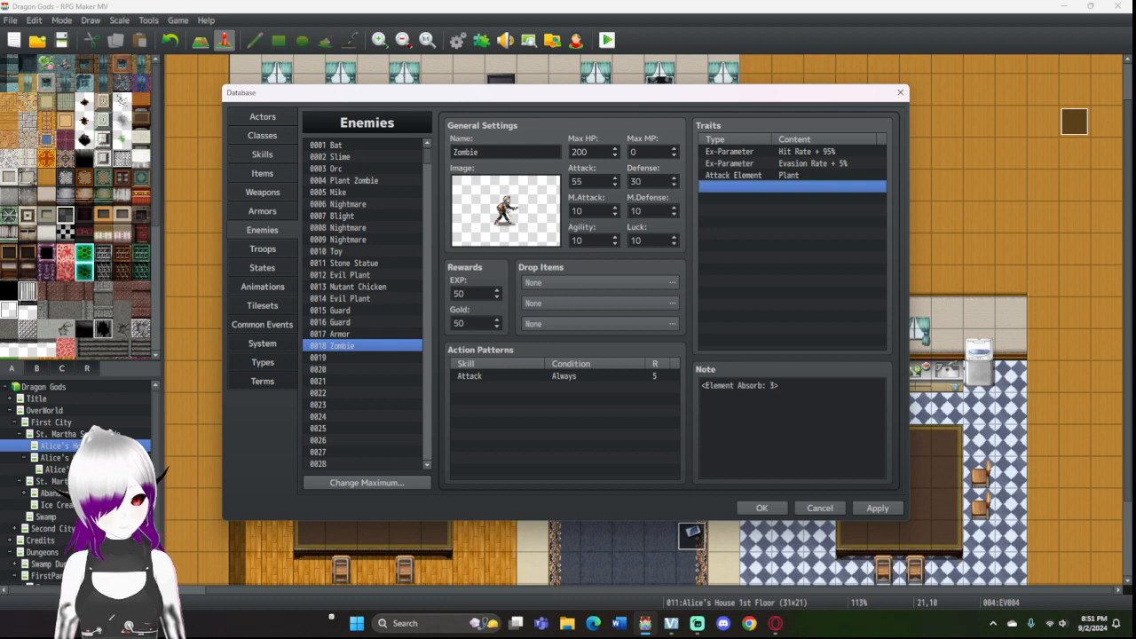
Step: Change the Zombie's Attack Element trait to Void
{"action": "left_click", "coordinate": [791, 175]}
{"action": "double_click", "coordinate": [791, 175]}
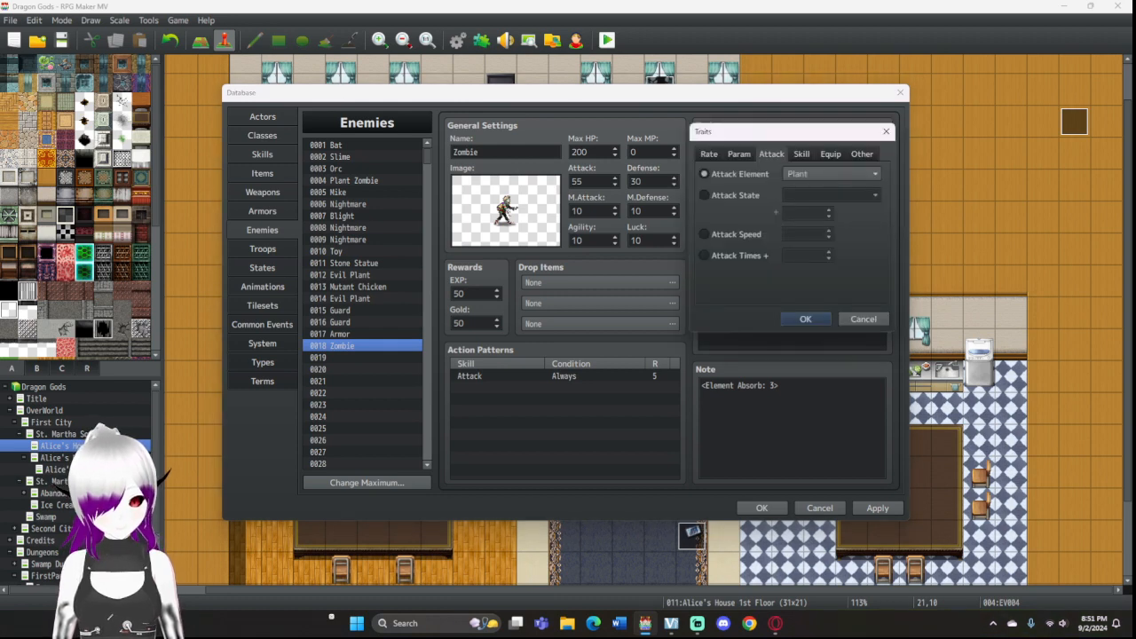
{"action": "left_click", "coordinate": [831, 174]}
{"action": "left_click", "coordinate": [803, 297]}
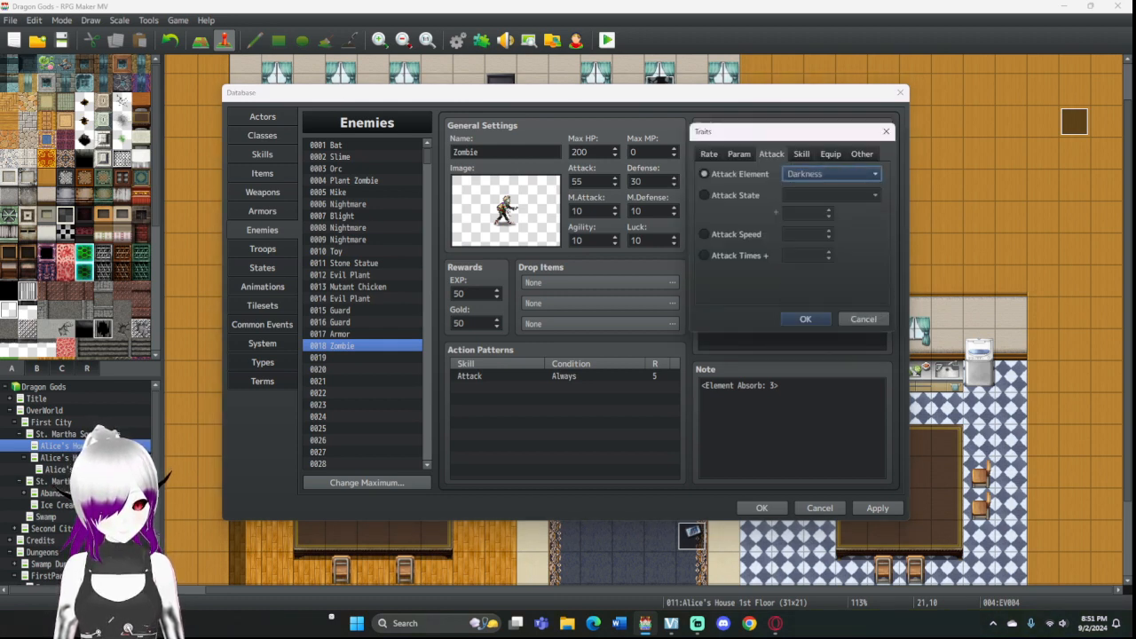
{"action": "left_click", "coordinate": [831, 174]}
{"action": "left_click", "coordinate": [816, 311]}
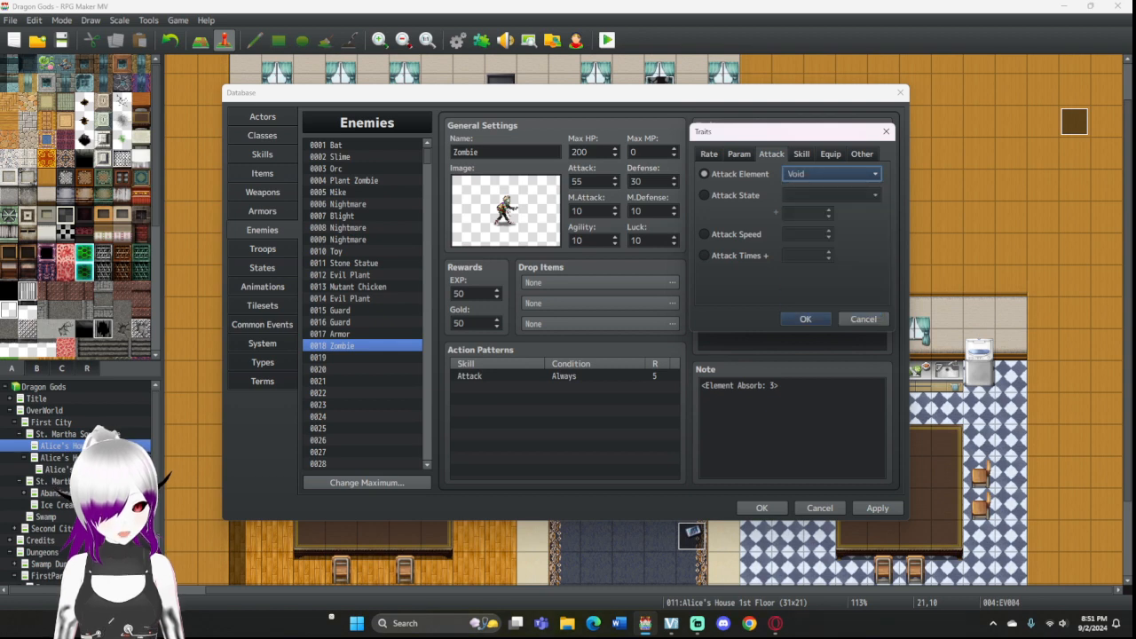
{"action": "key", "text": "Return"}
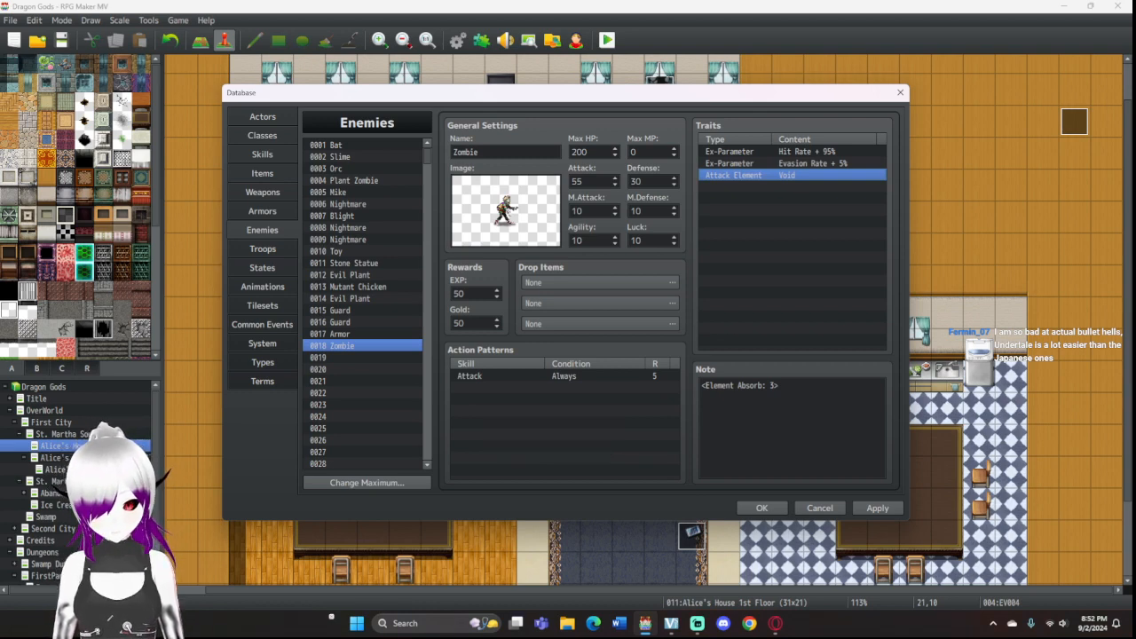
Step: Open the empty troop 0023 in the database
{"action": "left_click", "coordinate": [263, 249]}
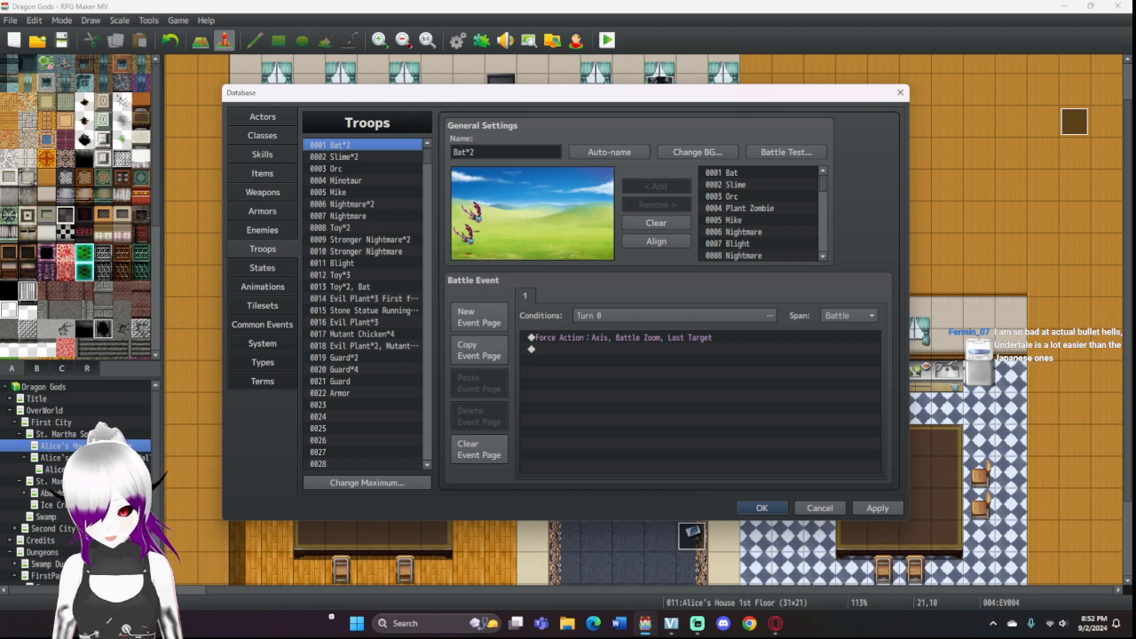
{"action": "left_click", "coordinate": [362, 404]}
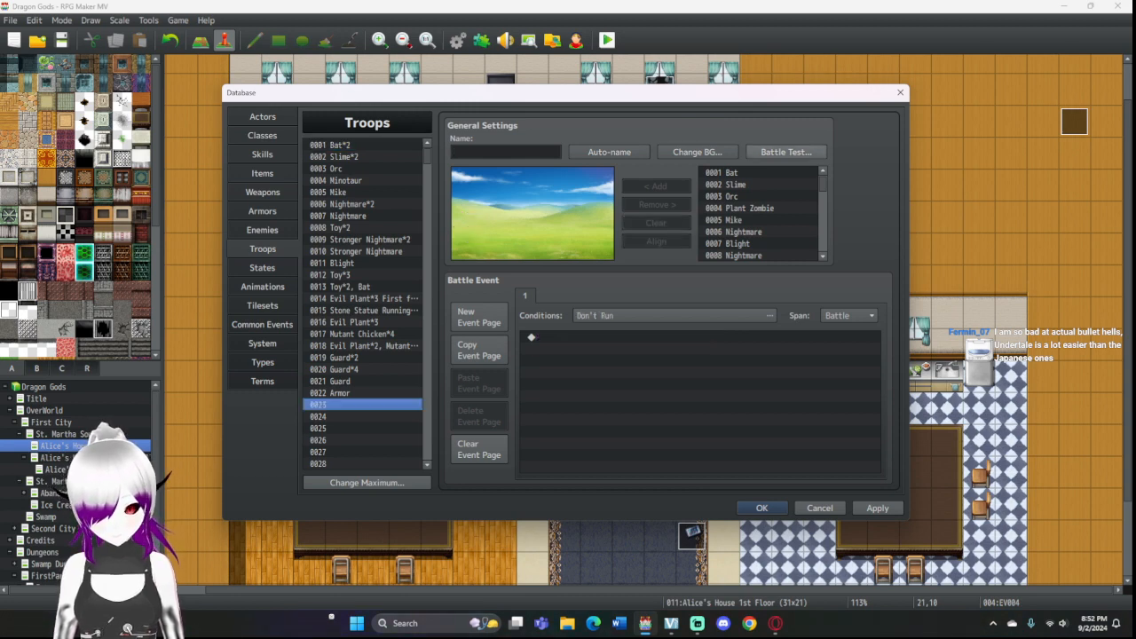
{"action": "left_click", "coordinate": [786, 152]}
{"action": "left_click", "coordinate": [710, 195]}
{"action": "left_click", "coordinate": [697, 152]}
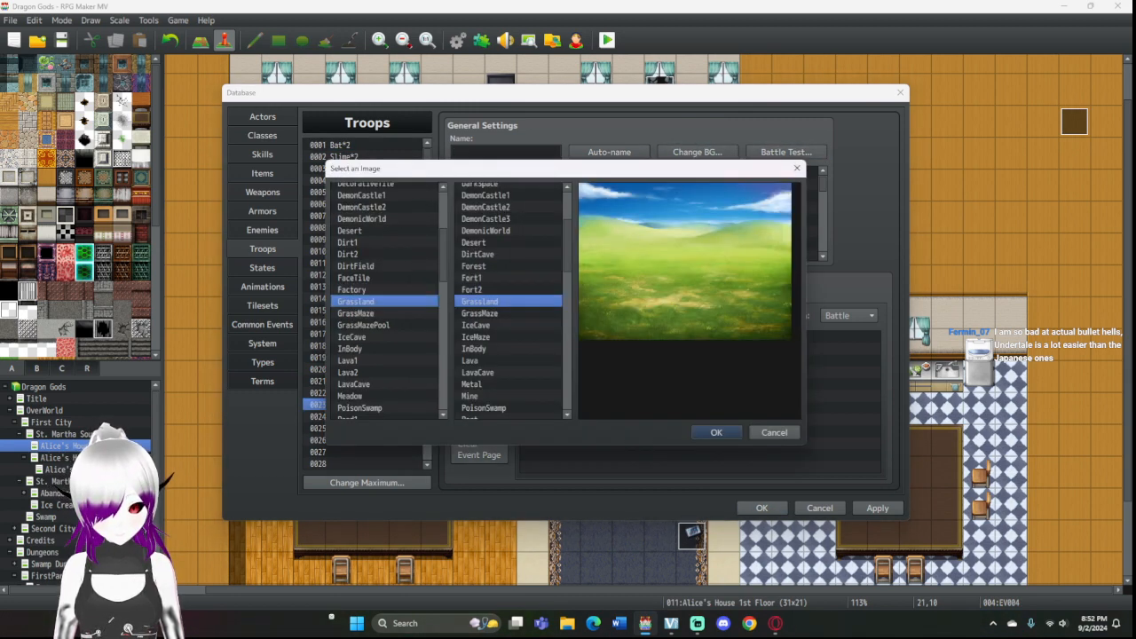
{"action": "left_click", "coordinate": [796, 169]}
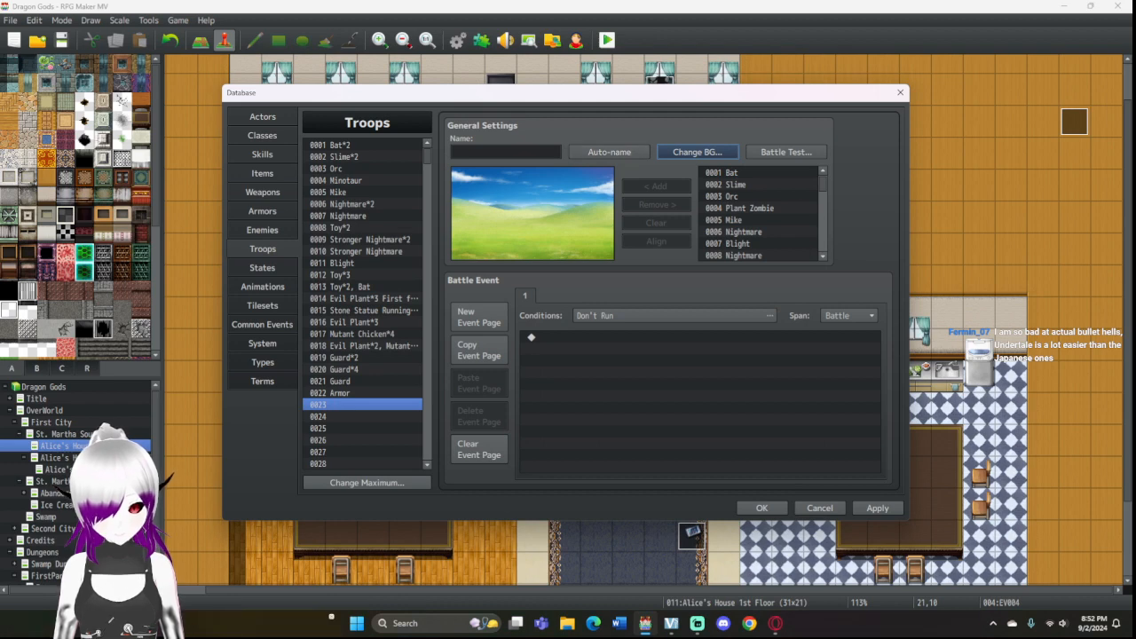
Step: Add enemy 0018 Zombie to troop 0023 and place it near the left side of the battle background
{"action": "scroll", "coordinate": [761, 213], "scroll_direction": "down", "scroll_amount": 5}
{"action": "left_click", "coordinate": [745, 220]}
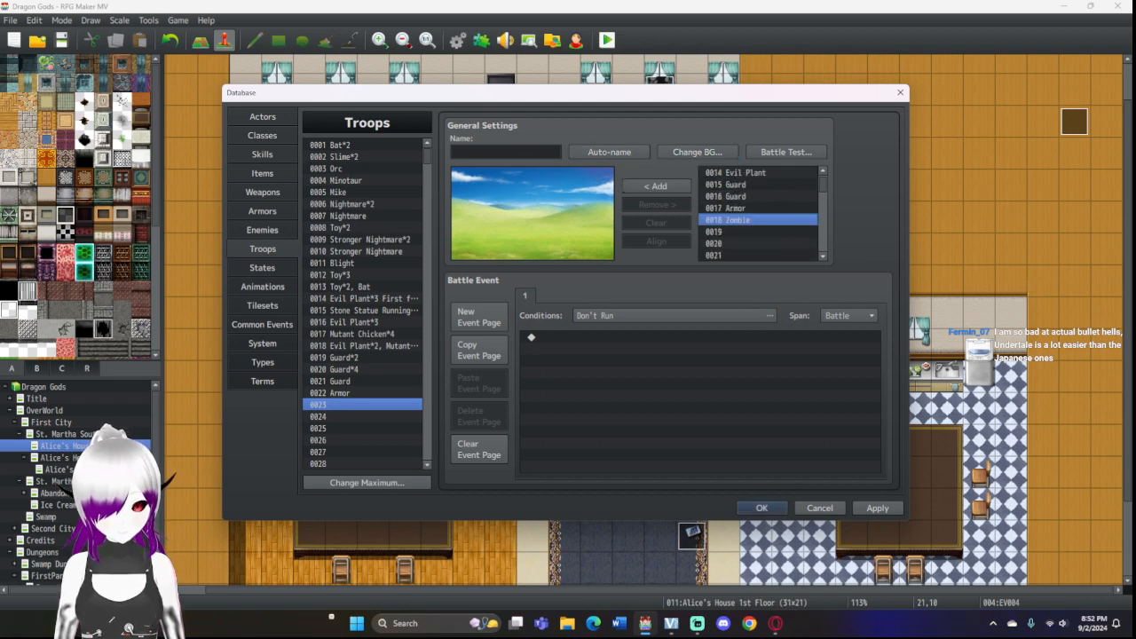
{"action": "left_click", "coordinate": [655, 186]}
{"action": "left_click_drag", "start_coordinate": [530, 237], "coordinate": [480, 223]}
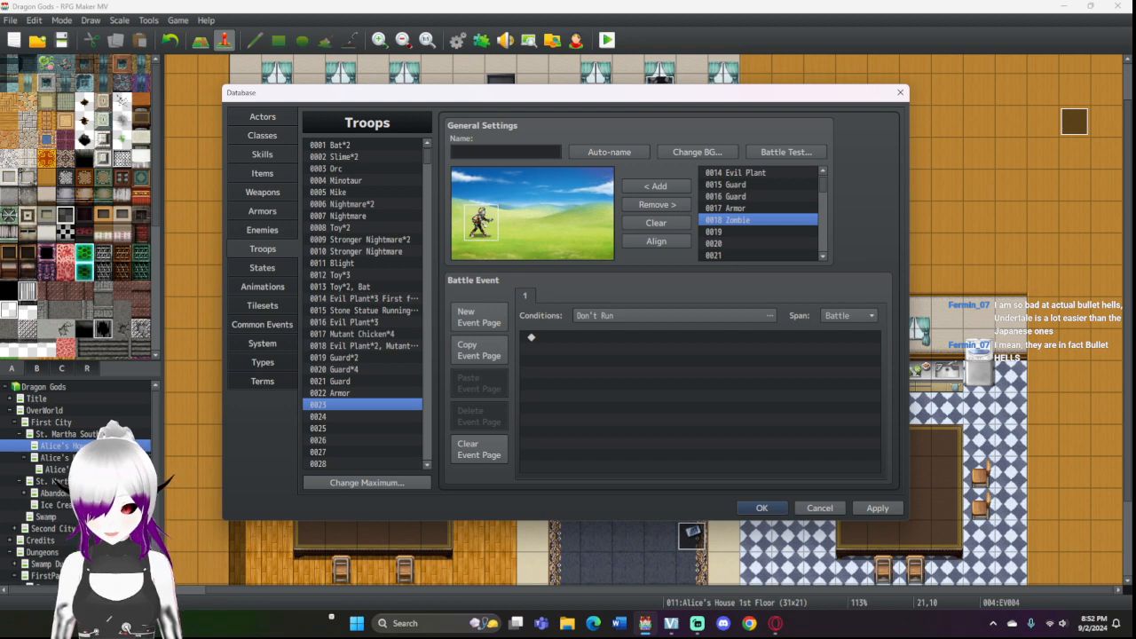
Step: Remove the Element Absorb tag from the Zombie enemy's note
{"action": "left_click", "coordinate": [262, 230]}
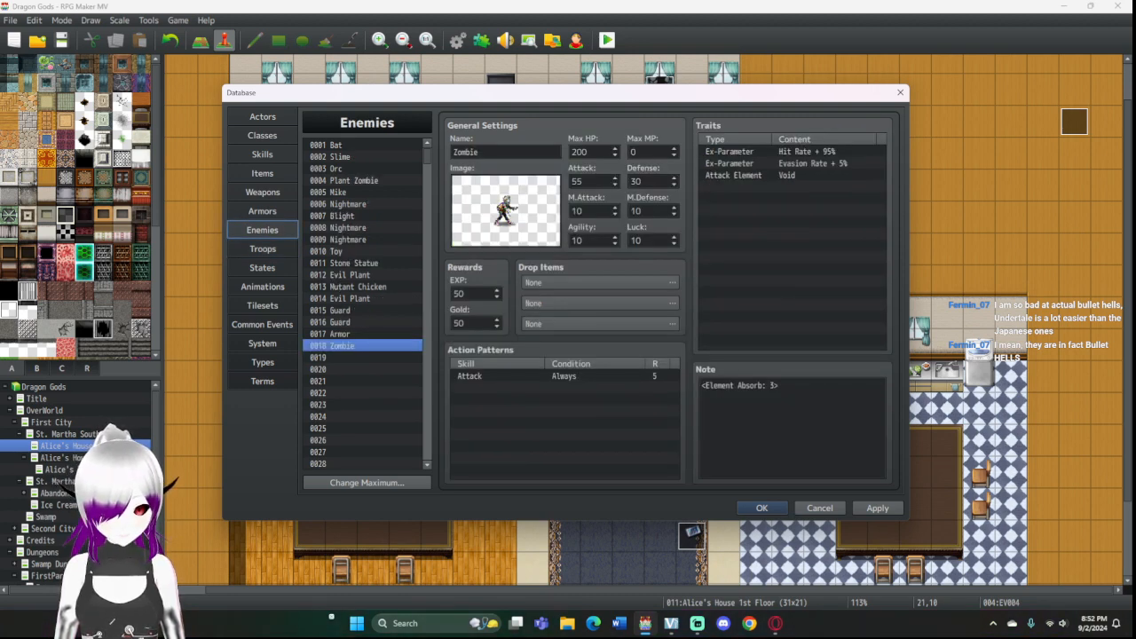
{"action": "left_click", "coordinate": [703, 386]}
{"action": "left_click_drag", "start_coordinate": [700, 386], "coordinate": [783, 386]}
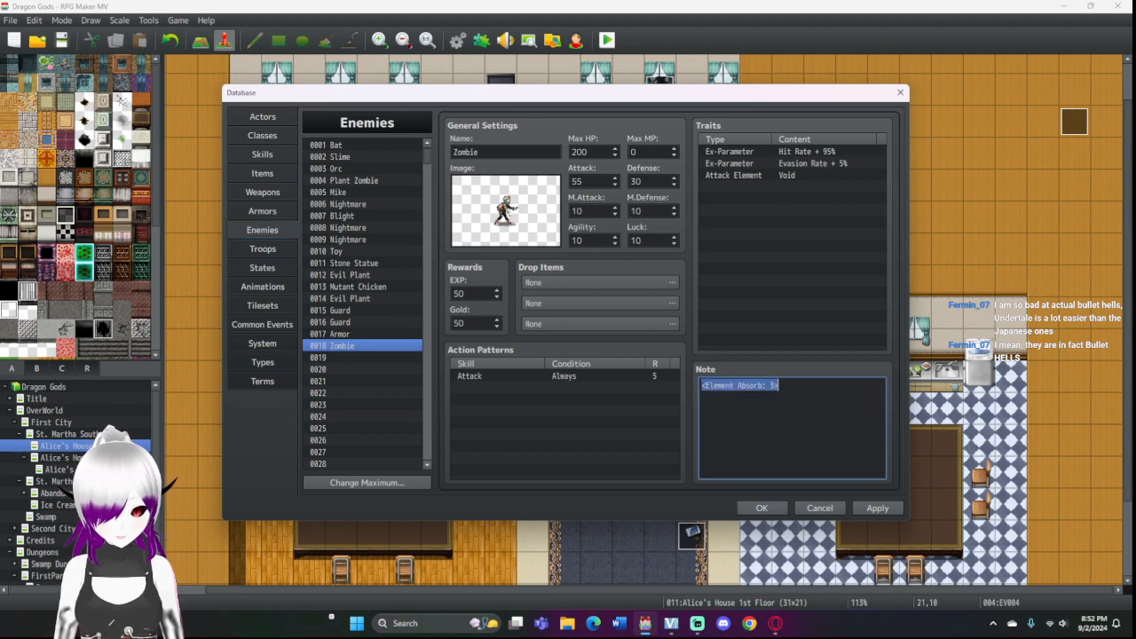
{"action": "key", "text": "BackSpace"}
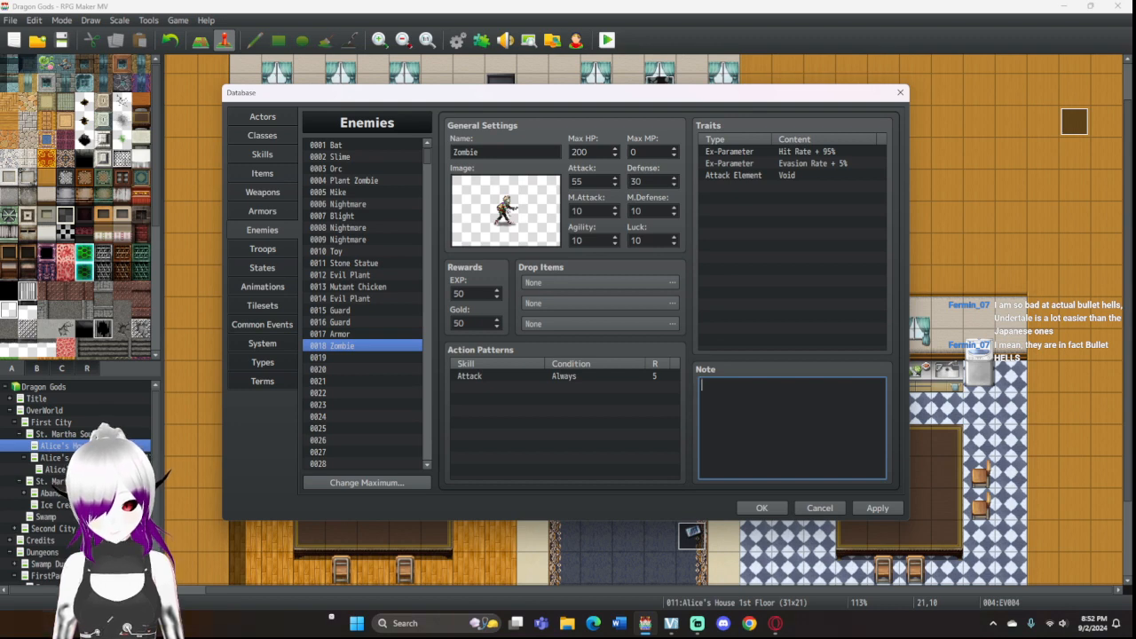
Step: Examine the class, level and initial equipment of the actors Axis, Laylia and Alice
{"action": "left_click", "coordinate": [263, 117]}
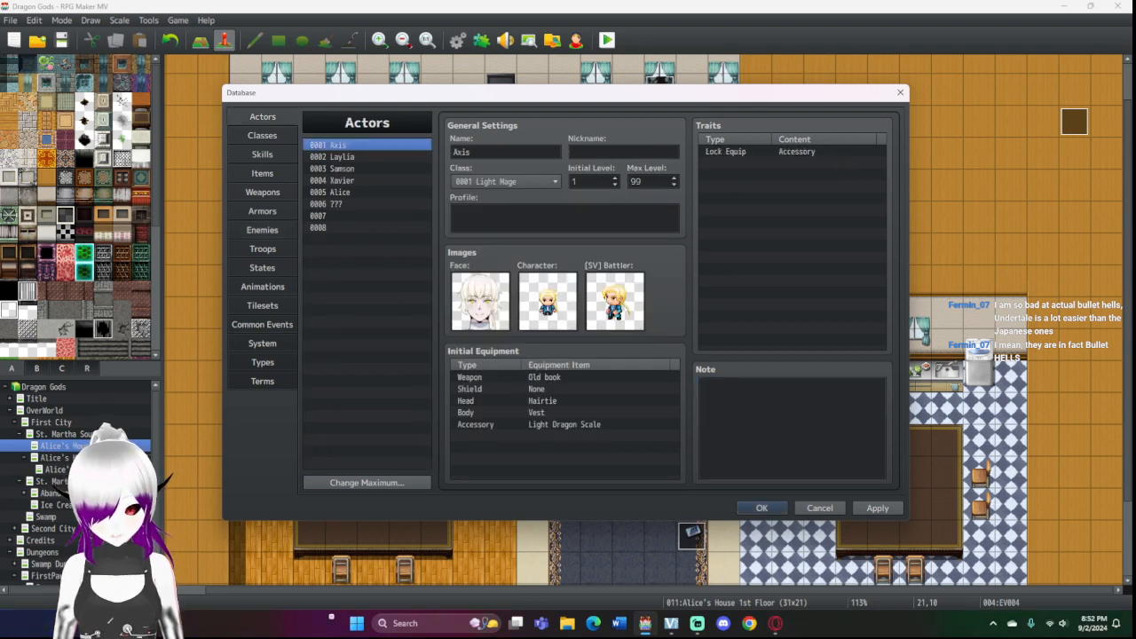
{"action": "left_click", "coordinate": [342, 157]}
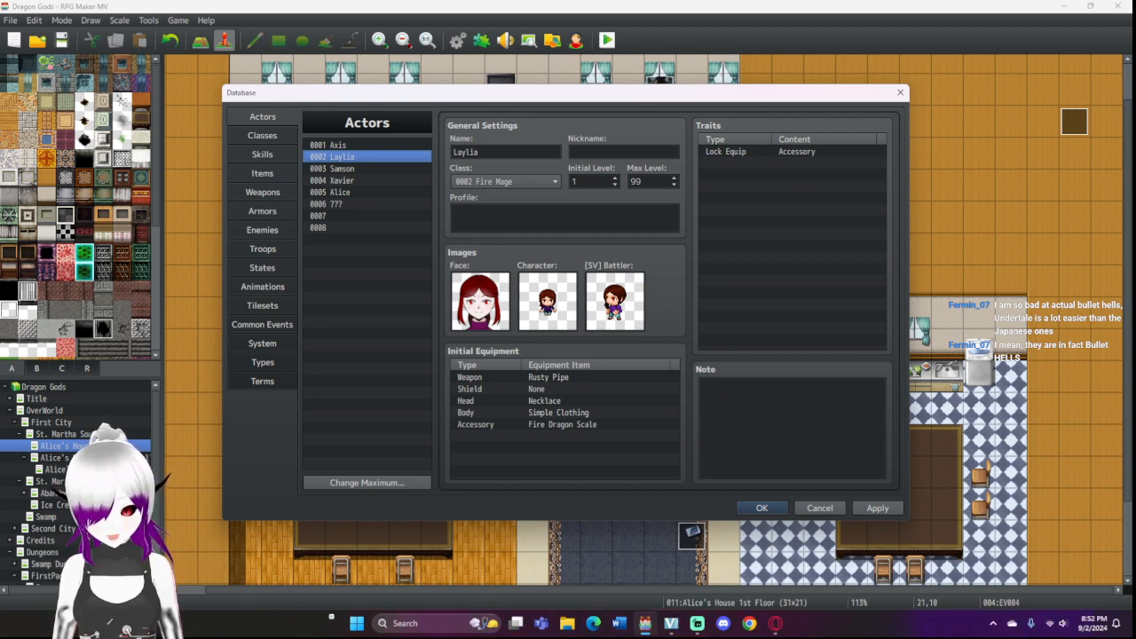
{"action": "left_click", "coordinate": [342, 191]}
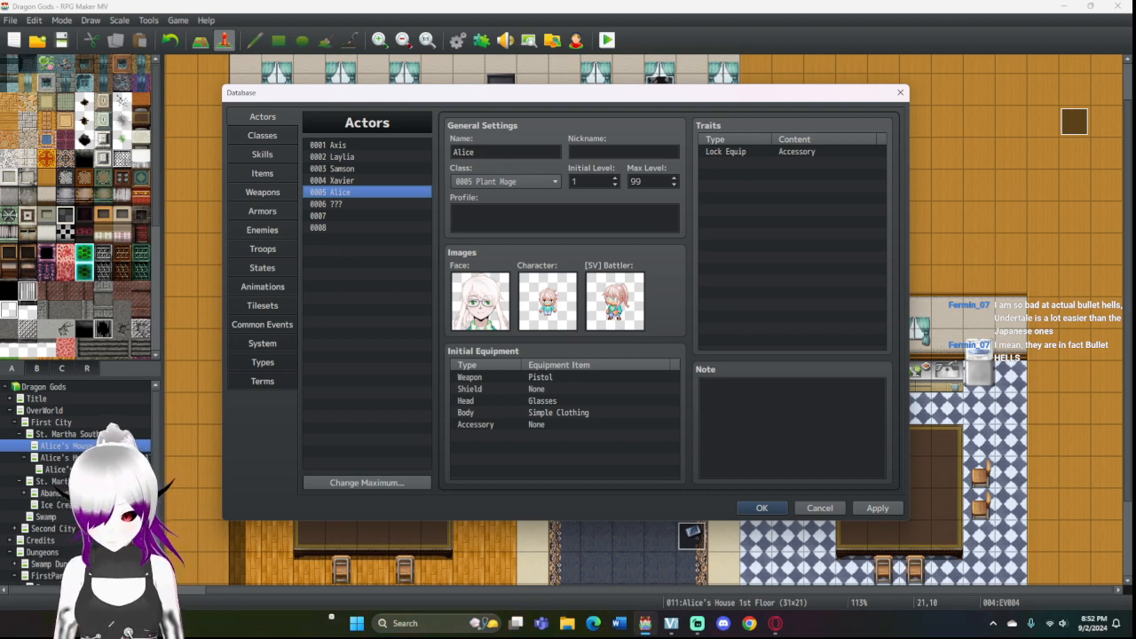
Step: Auto-name troop 0023 after its enemy and assign 0005 Alice as the first party member of its battle test
{"action": "left_click", "coordinate": [262, 248]}
{"action": "left_click", "coordinate": [608, 152]}
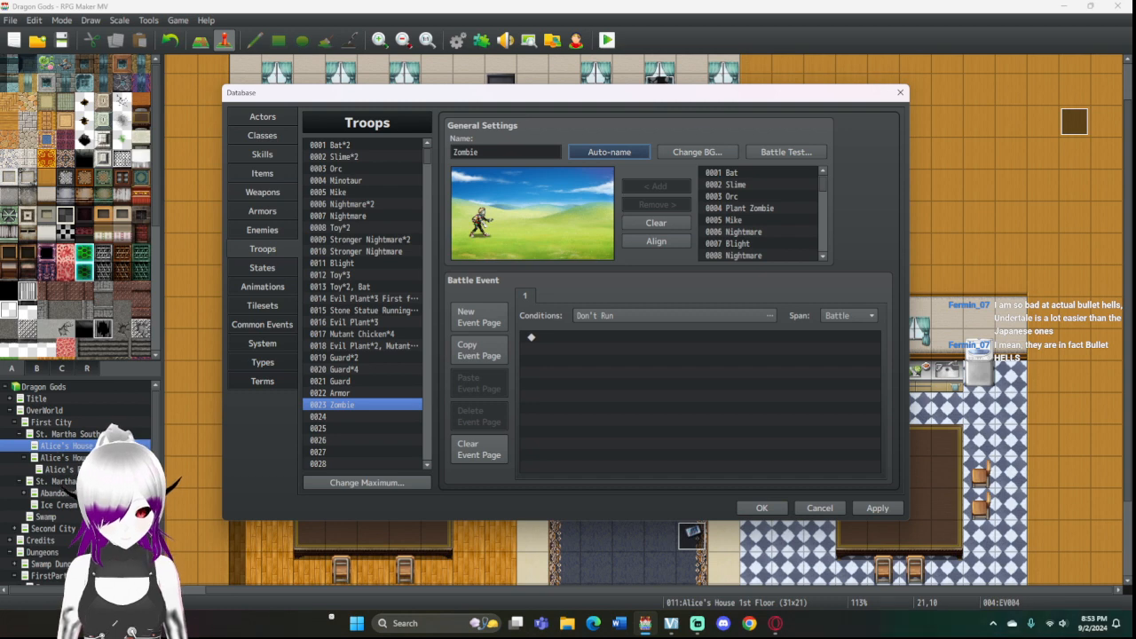
{"action": "left_click", "coordinate": [787, 152]}
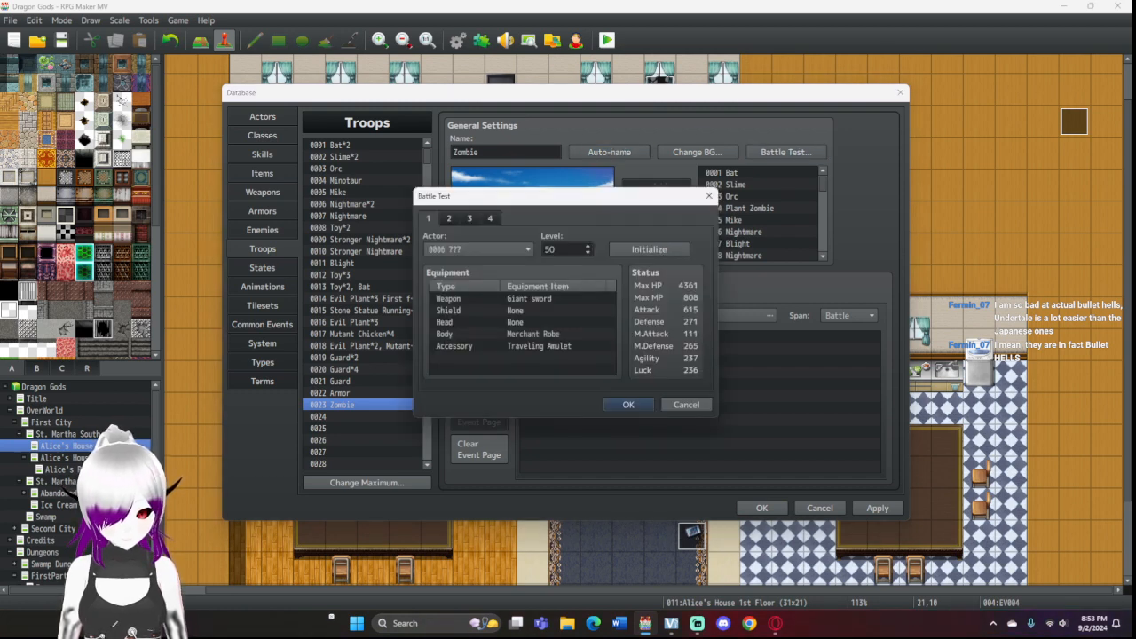
{"action": "left_click", "coordinate": [477, 250]}
{"action": "key", "text": "Down"}
{"action": "key", "text": "Down"}
{"action": "key", "text": "Down"}
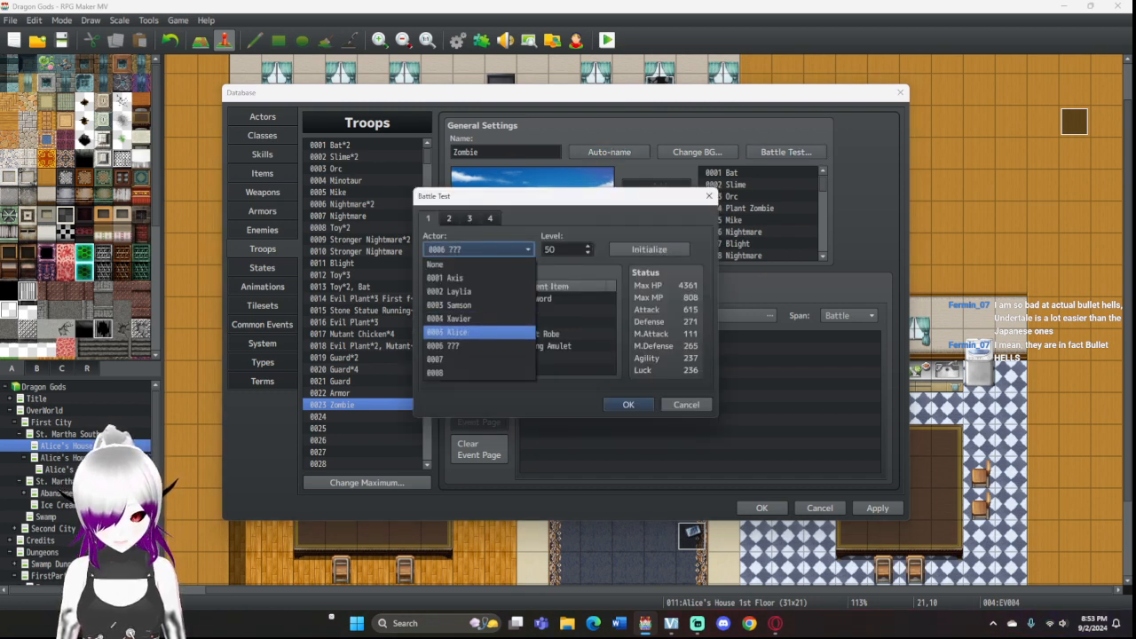
{"action": "key", "text": "Return"}
Step: Assign 0002 Laylia as the second battle-test member and check that the third and fourth slots are empty
{"action": "left_click", "coordinate": [449, 218]}
{"action": "left_click", "coordinate": [479, 250]}
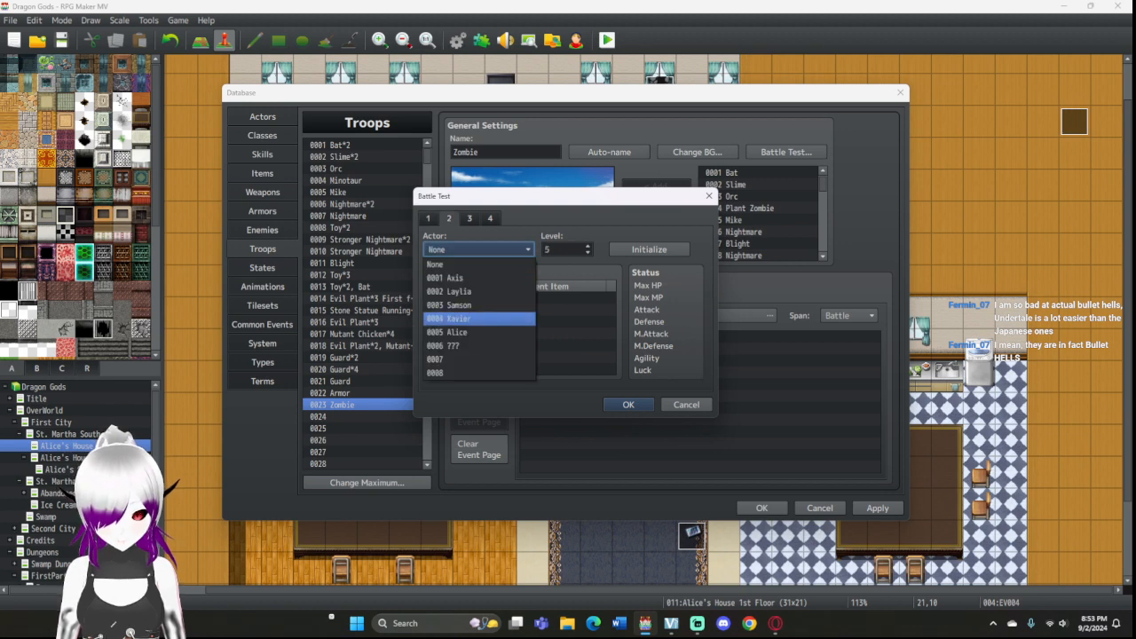
{"action": "left_click", "coordinate": [458, 291]}
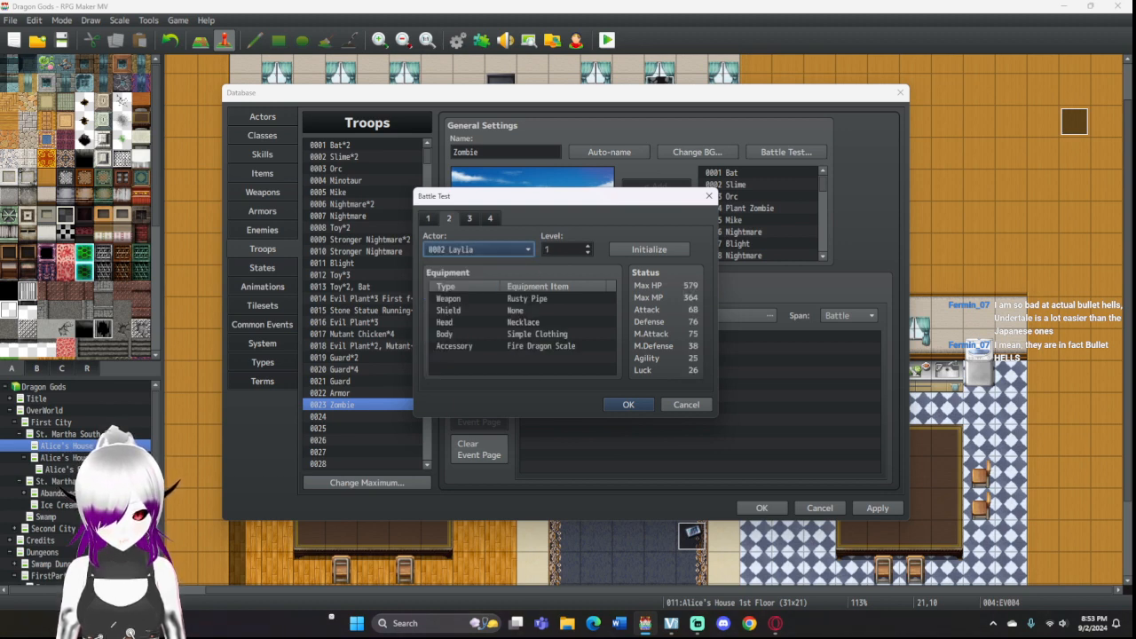
{"action": "left_click", "coordinate": [469, 218]}
{"action": "left_click", "coordinate": [489, 219]}
{"action": "left_click", "coordinate": [469, 218]}
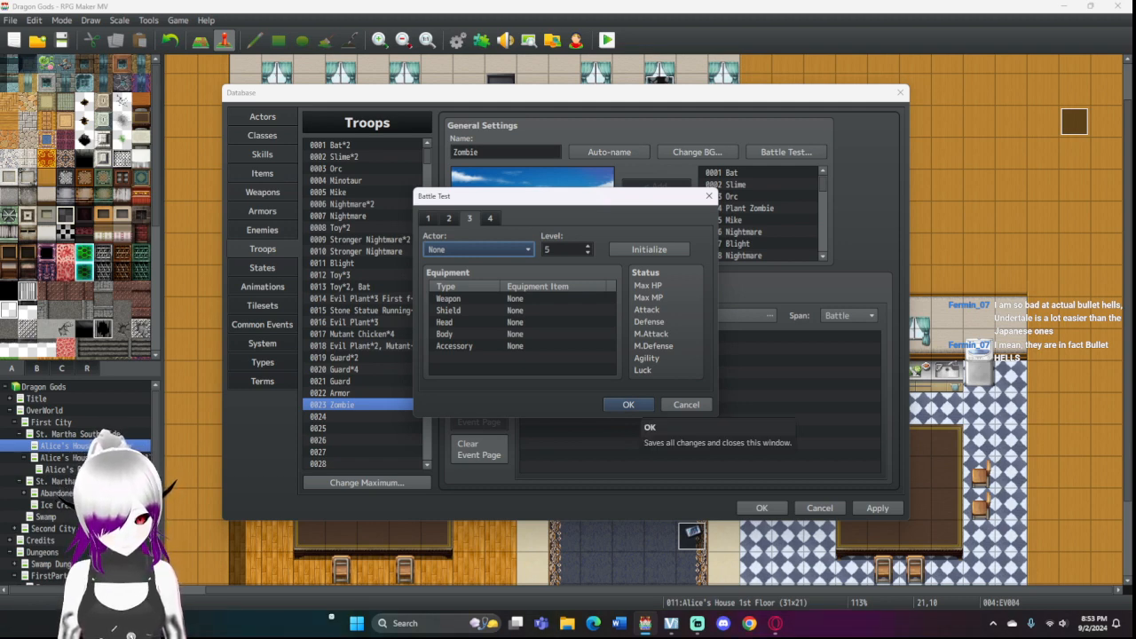
Step: Equip Alice with the Plant Dragon Scale accessory for the battle test
{"action": "left_click", "coordinate": [428, 218]}
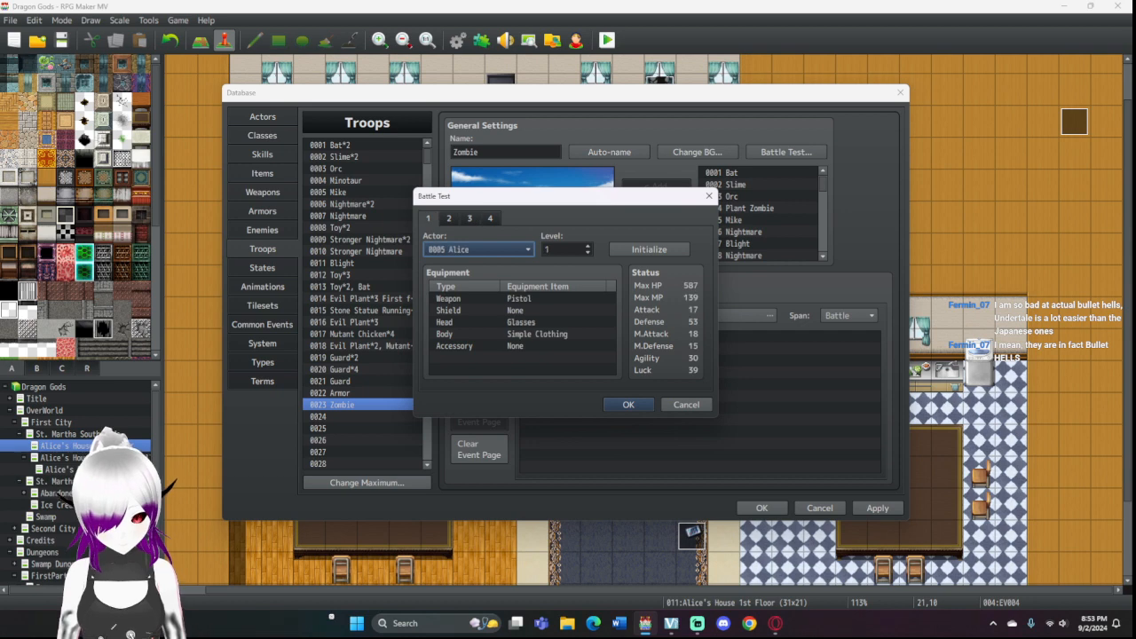
{"action": "double_click", "coordinate": [516, 347]}
{"action": "left_click", "coordinate": [522, 323]}
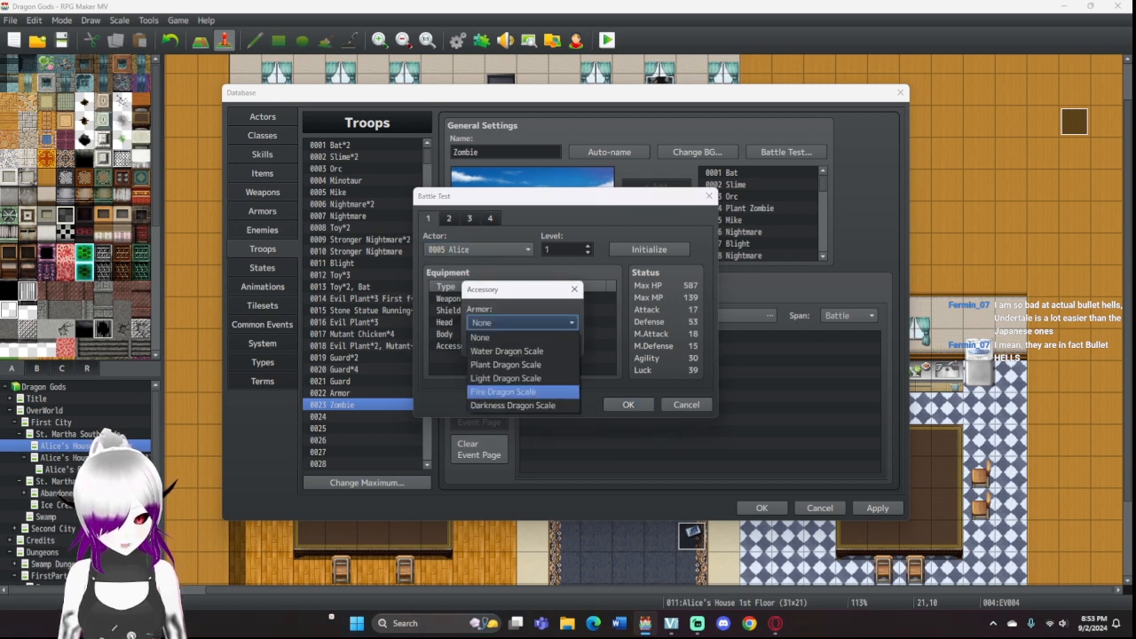
{"action": "left_click", "coordinate": [522, 364]}
{"action": "left_click", "coordinate": [494, 344]}
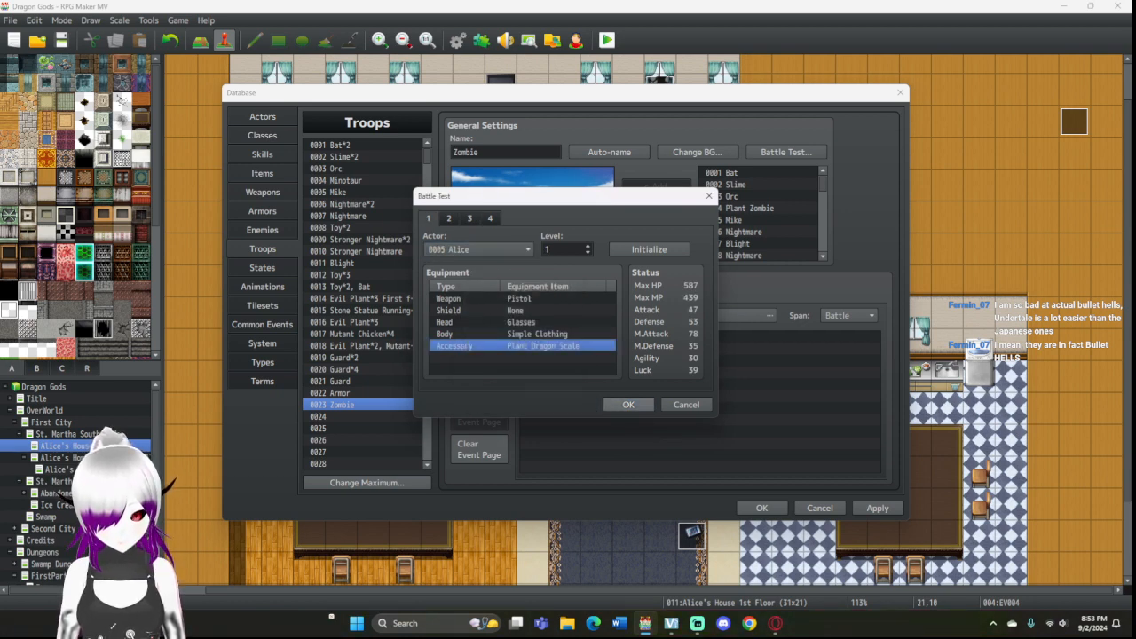
Step: Run the battle test, attack the Zombie with Alice and Laylia, and dismiss the battle results
{"action": "left_click", "coordinate": [628, 405]}
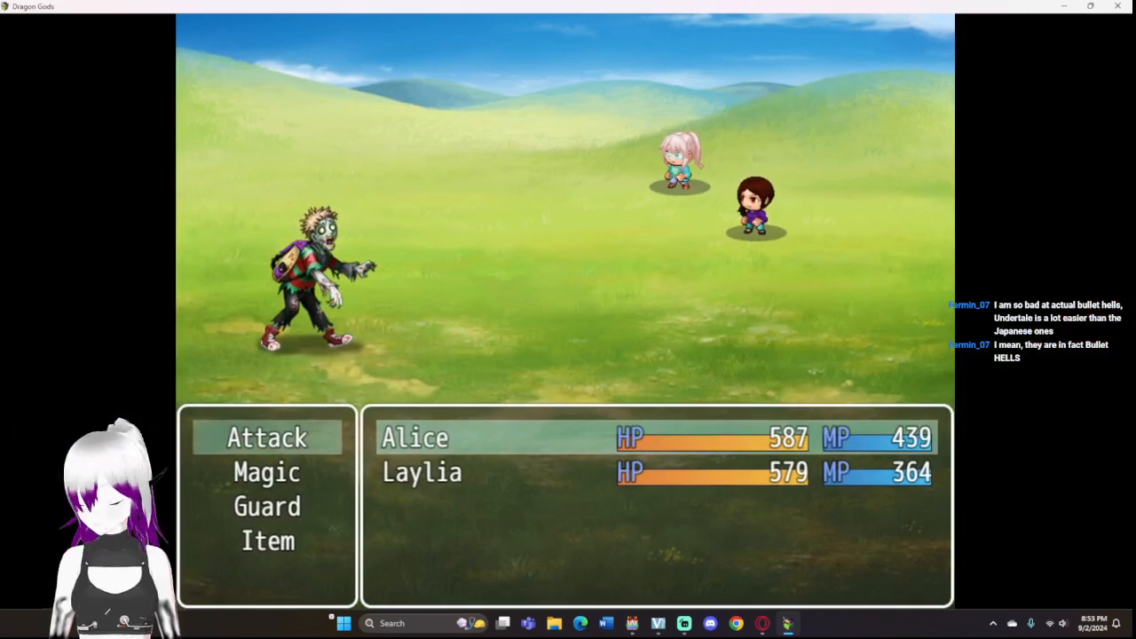
{"action": "key", "text": "Return"}
{"action": "key", "text": "Return"}
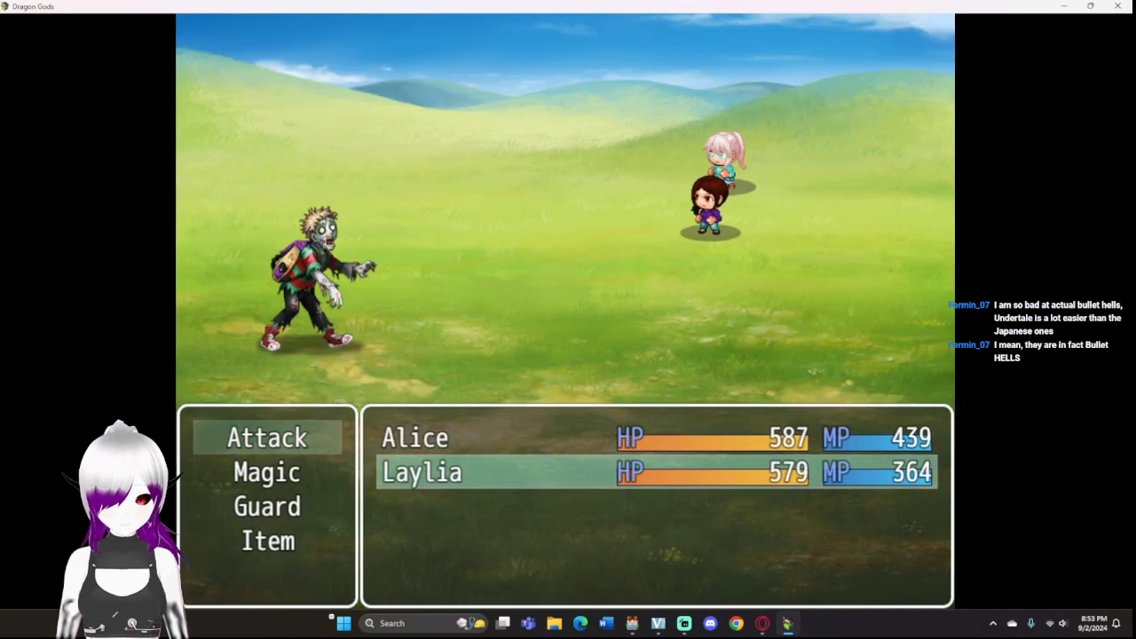
{"action": "key", "text": "Return"}
{"action": "key", "text": "Return"}
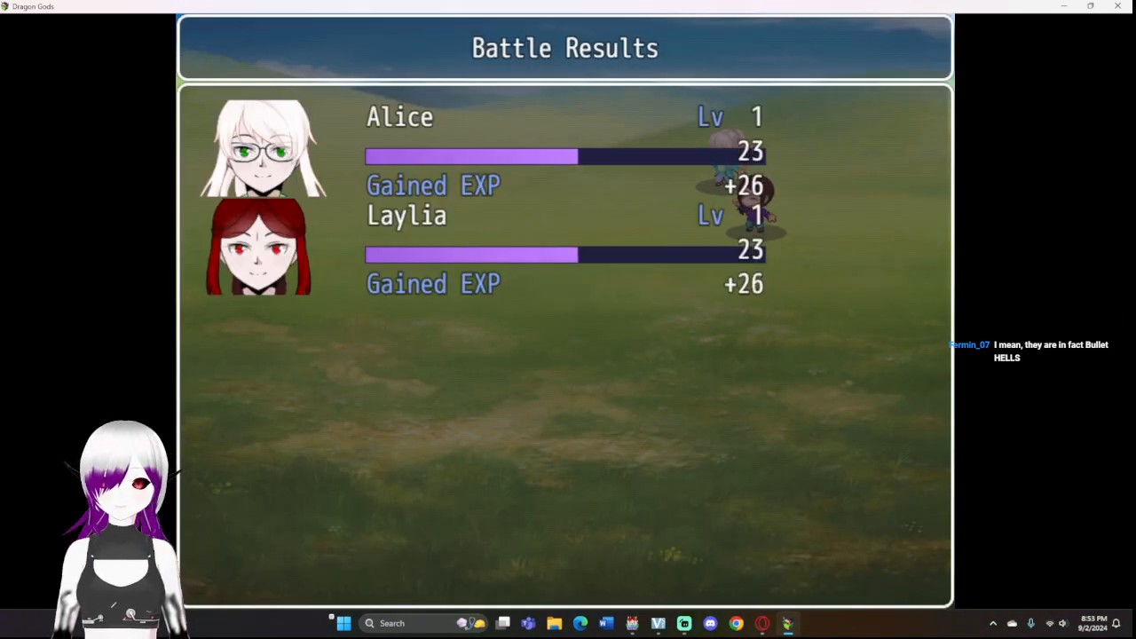
{"action": "key", "text": "Return"}
{"action": "key", "text": "Return"}
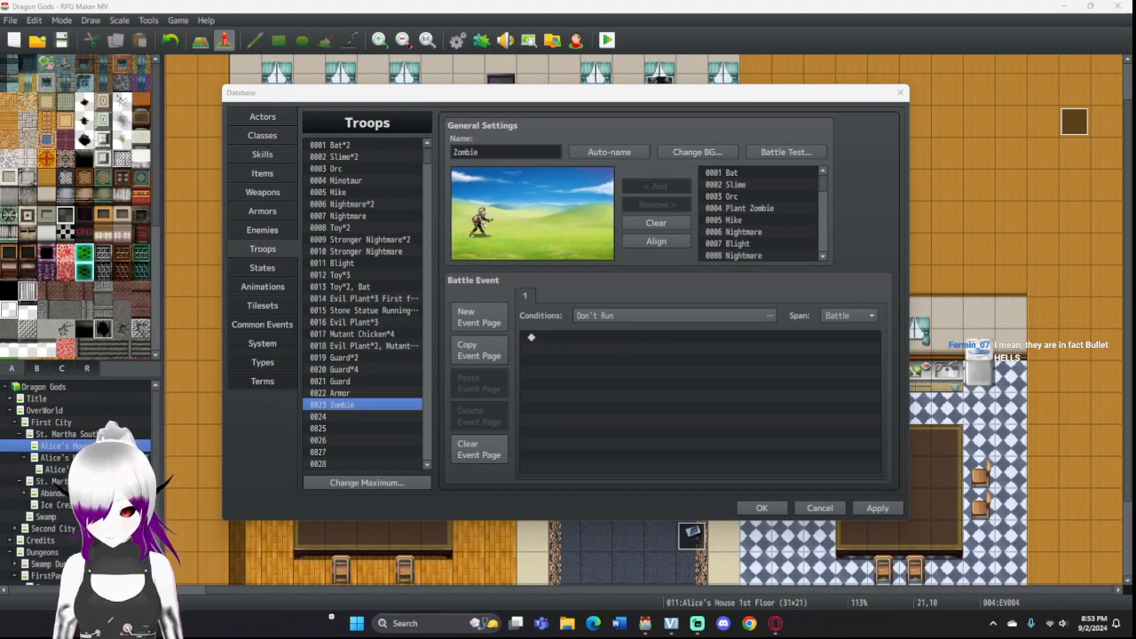
Step: Set the Zombie enemy's Defense to 55
{"action": "left_click", "coordinate": [262, 230]}
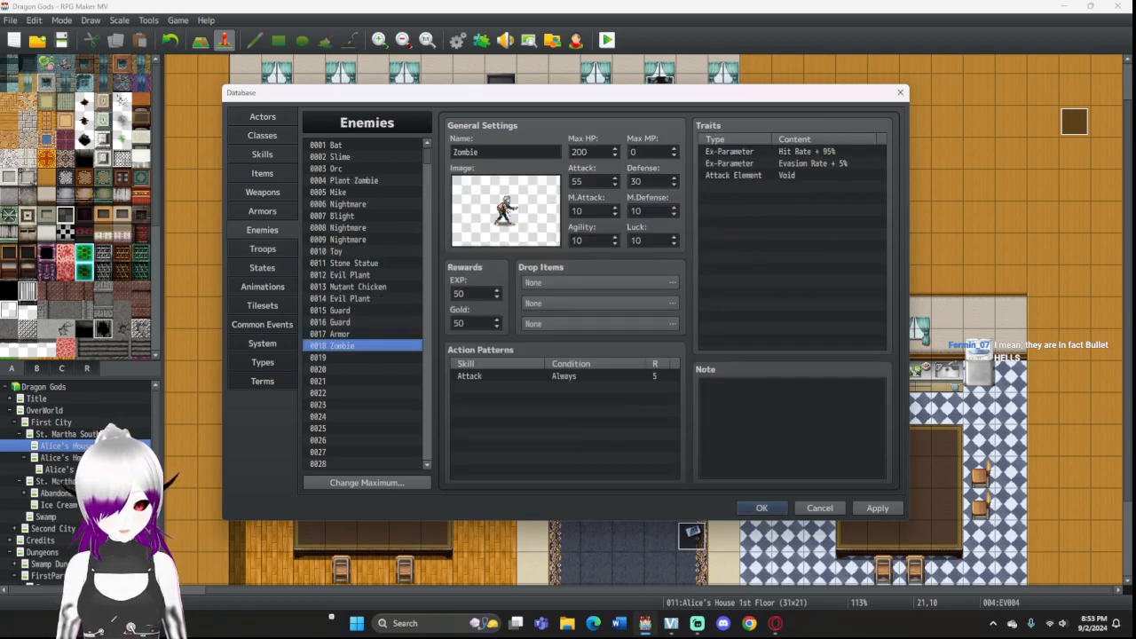
{"action": "double_click", "coordinate": [636, 181]}
{"action": "type", "text": "55"}
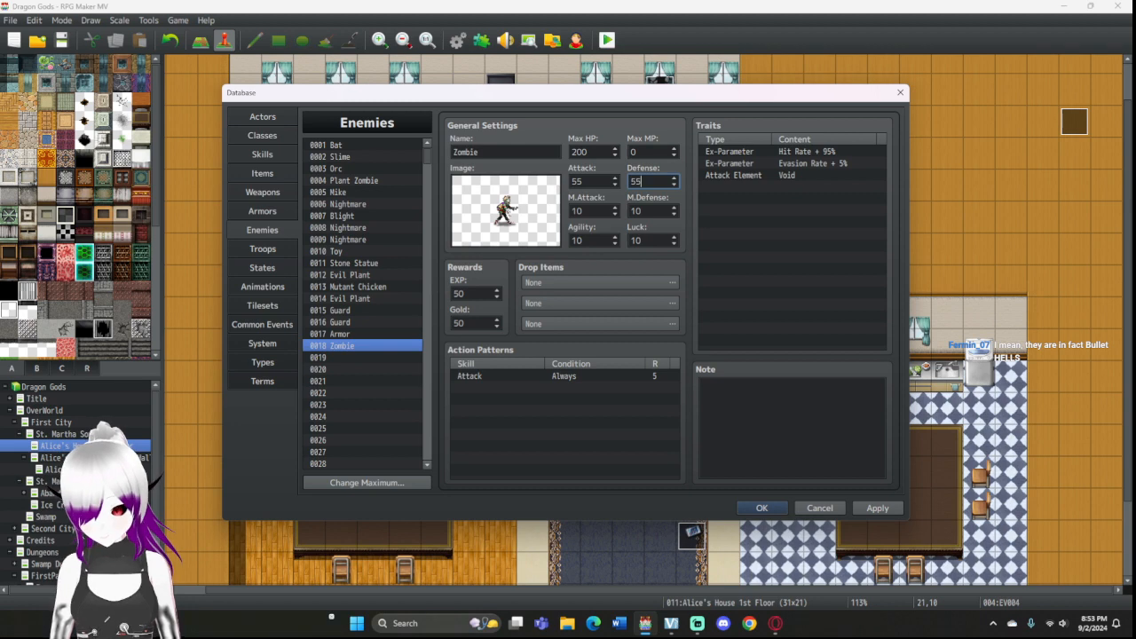
Step: Battle-test troop 0023 again with the tougher Zombie, attacking with both party members until the fight is over
{"action": "left_click", "coordinate": [262, 248]}
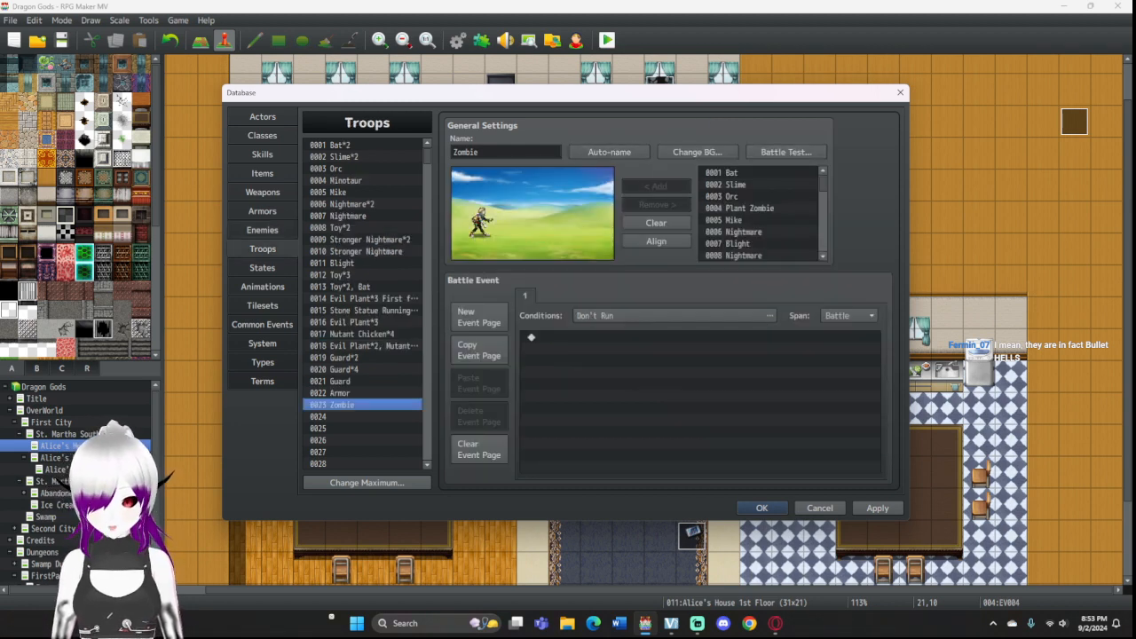
{"action": "left_click", "coordinate": [786, 151]}
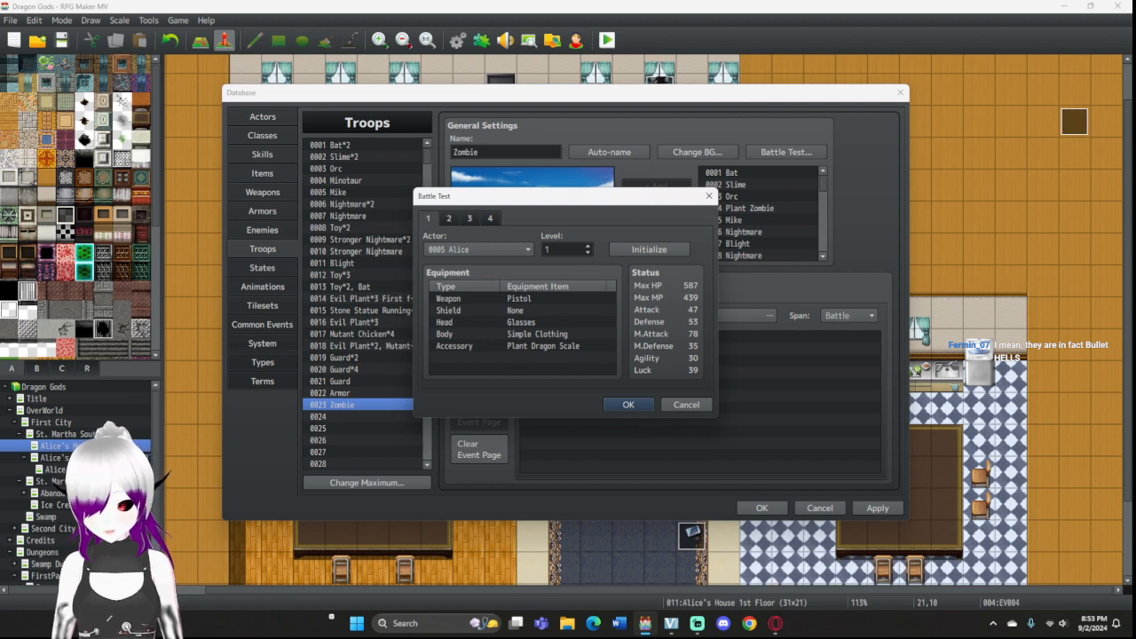
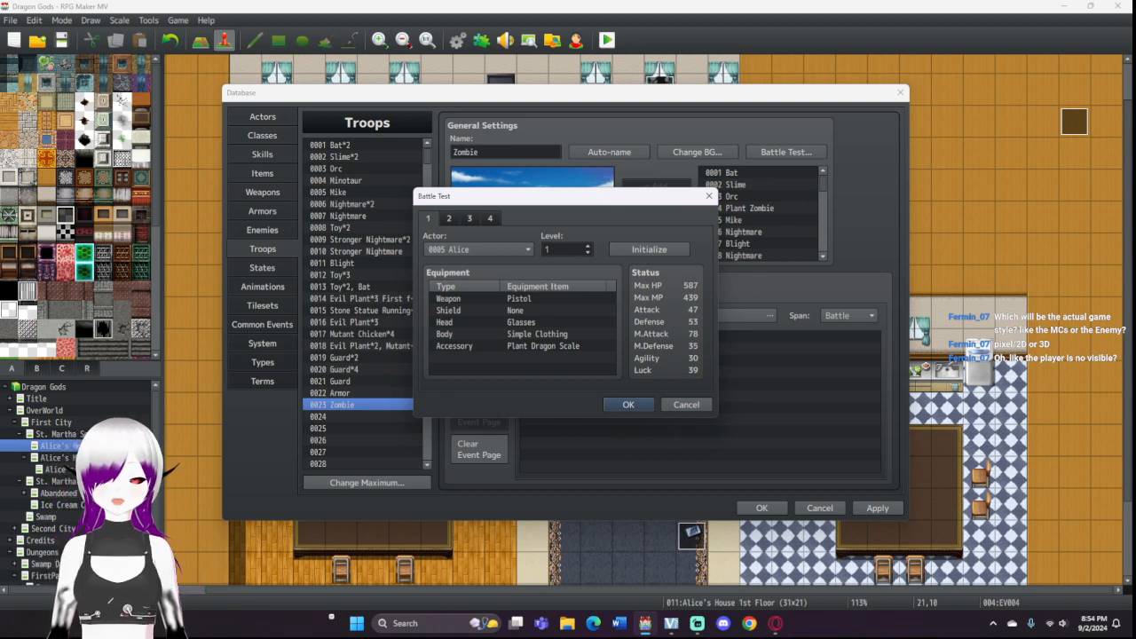
{"action": "key", "text": "Return"}
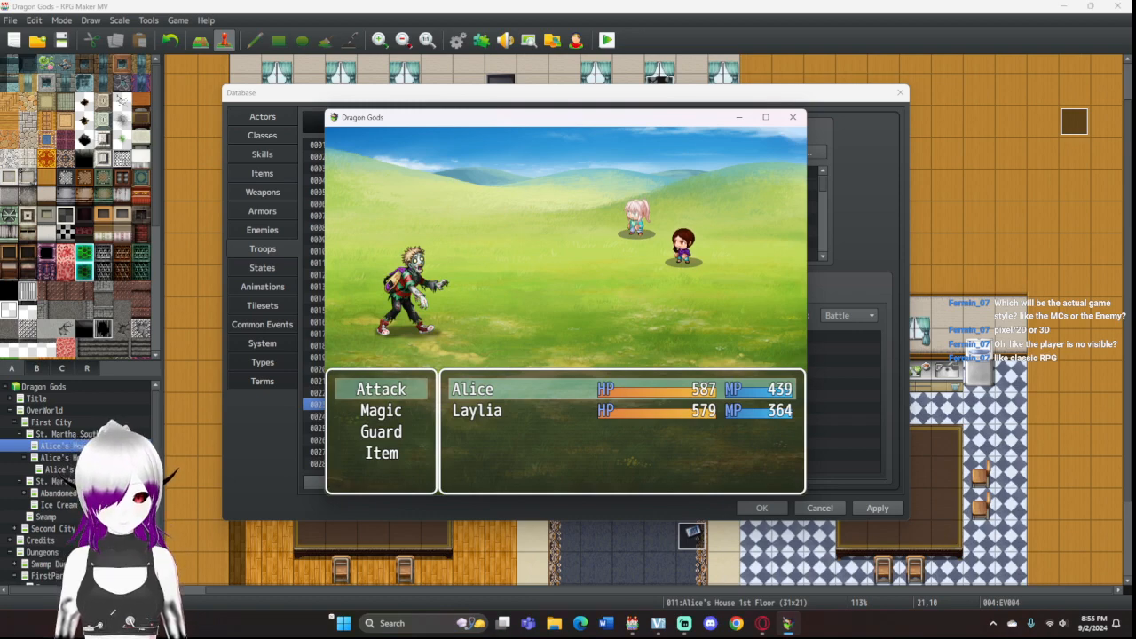
{"action": "key", "text": "super+Up"}
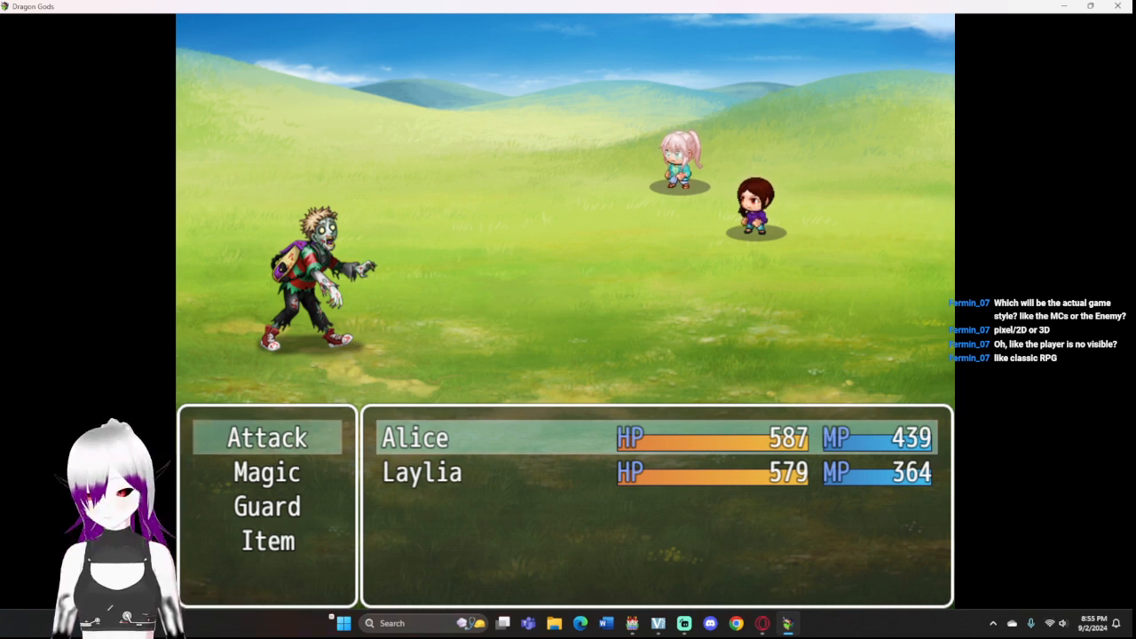
{"action": "key", "text": "Return"}
{"action": "key", "text": "Return"}
{"action": "key", "text": "Return"}
{"action": "key", "text": "Return"}
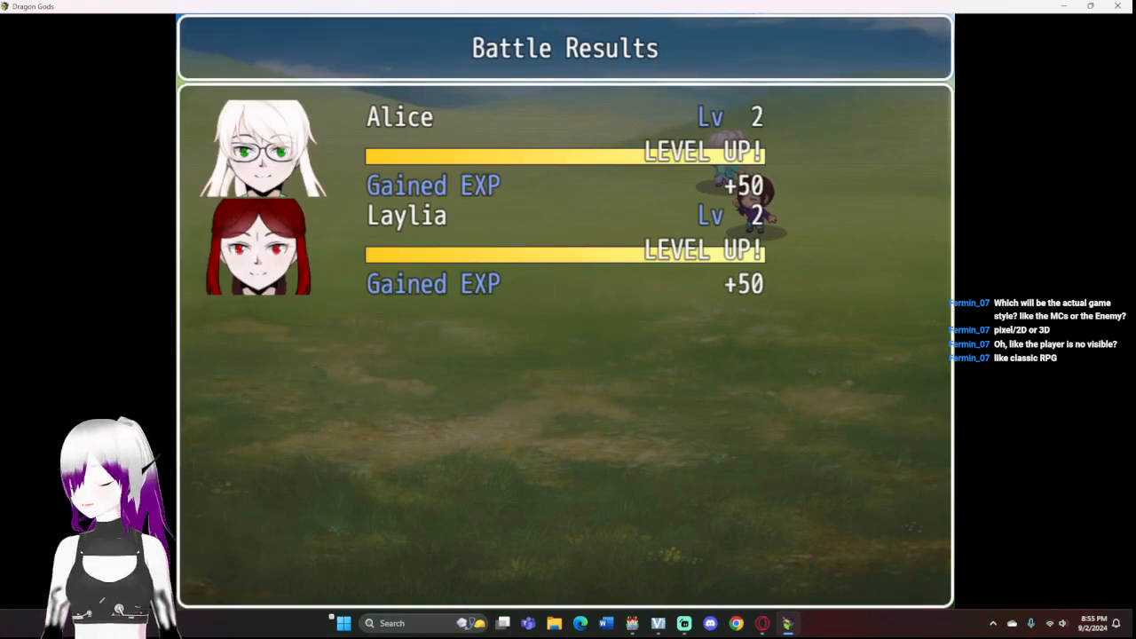
{"action": "key", "text": "Return"}
{"action": "key", "text": "Return"}
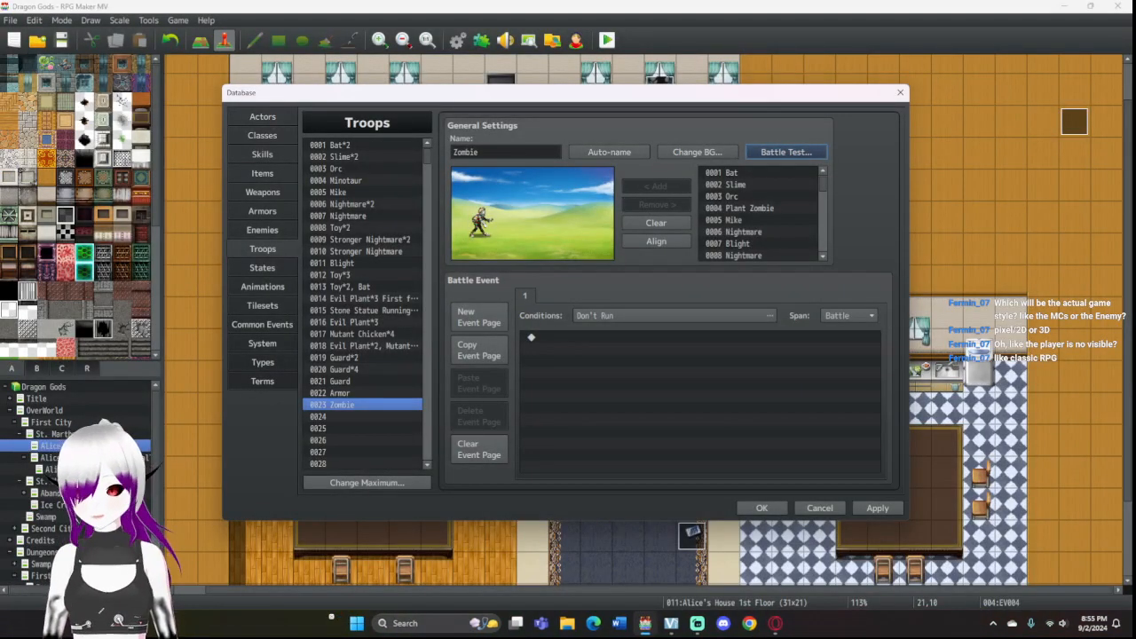
Step: Regenerate the Fire Mage class's Attack curve from 23 at level 1 to 197 at level 99 with normal growth
{"action": "left_click", "coordinate": [262, 136]}
{"action": "left_click", "coordinate": [347, 157]}
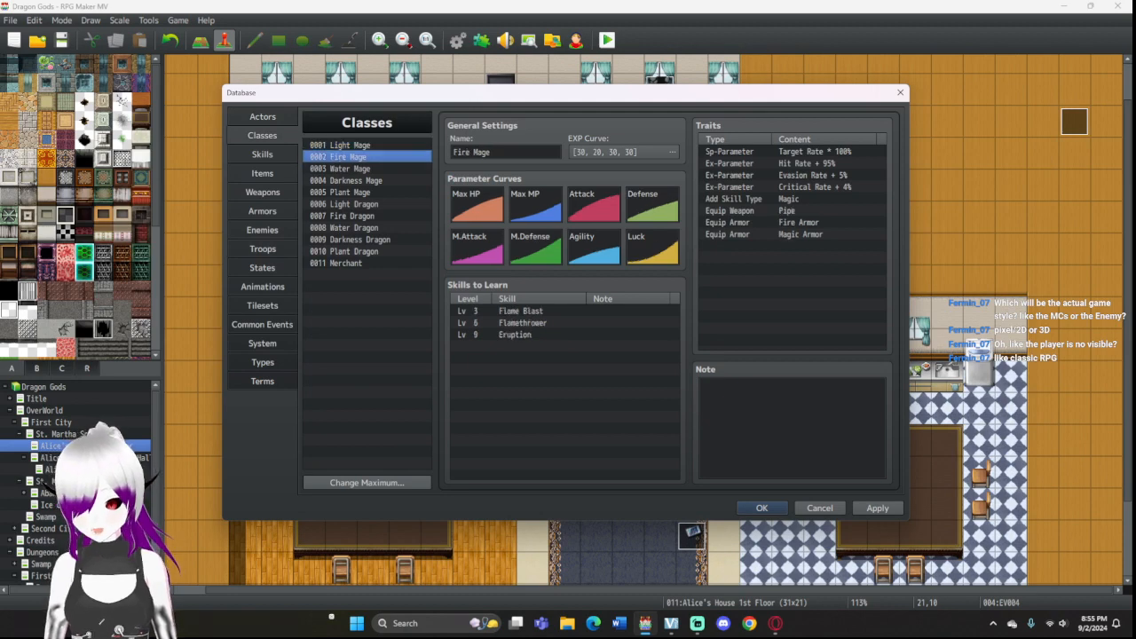
{"action": "left_click", "coordinate": [348, 145]}
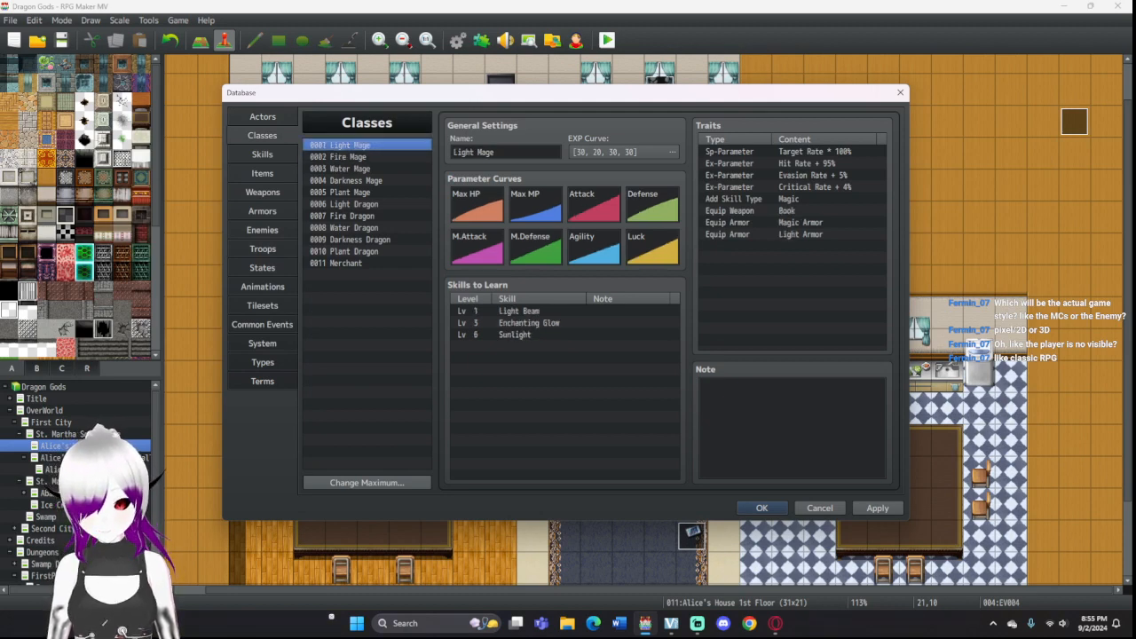
{"action": "left_click", "coordinate": [347, 157]}
{"action": "double_click", "coordinate": [594, 206]}
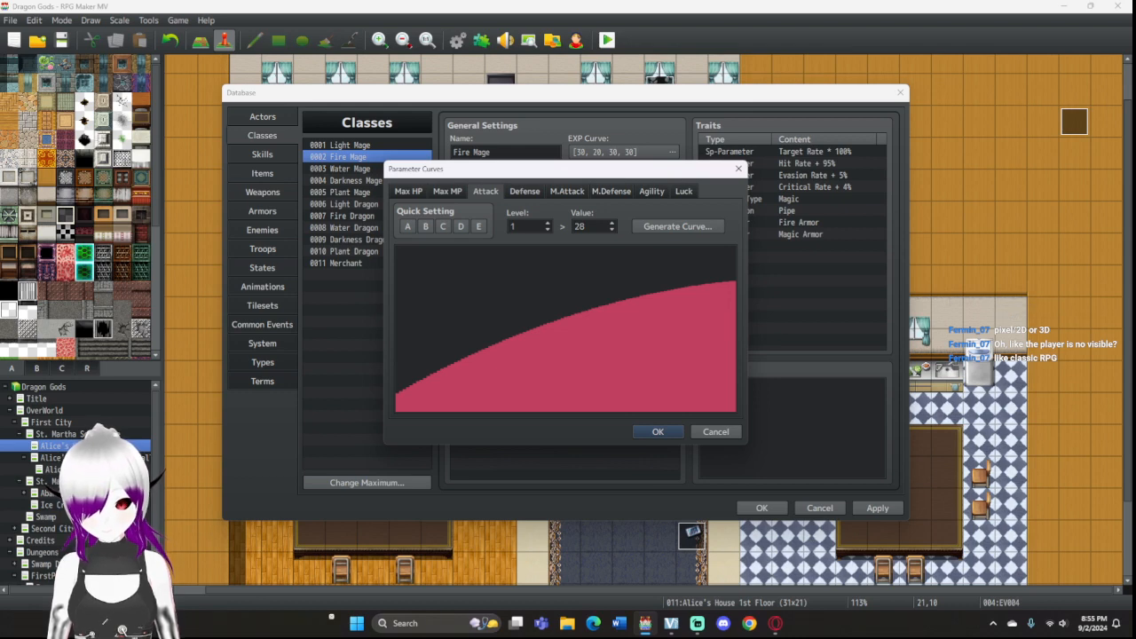
{"action": "double_click", "coordinate": [581, 227]}
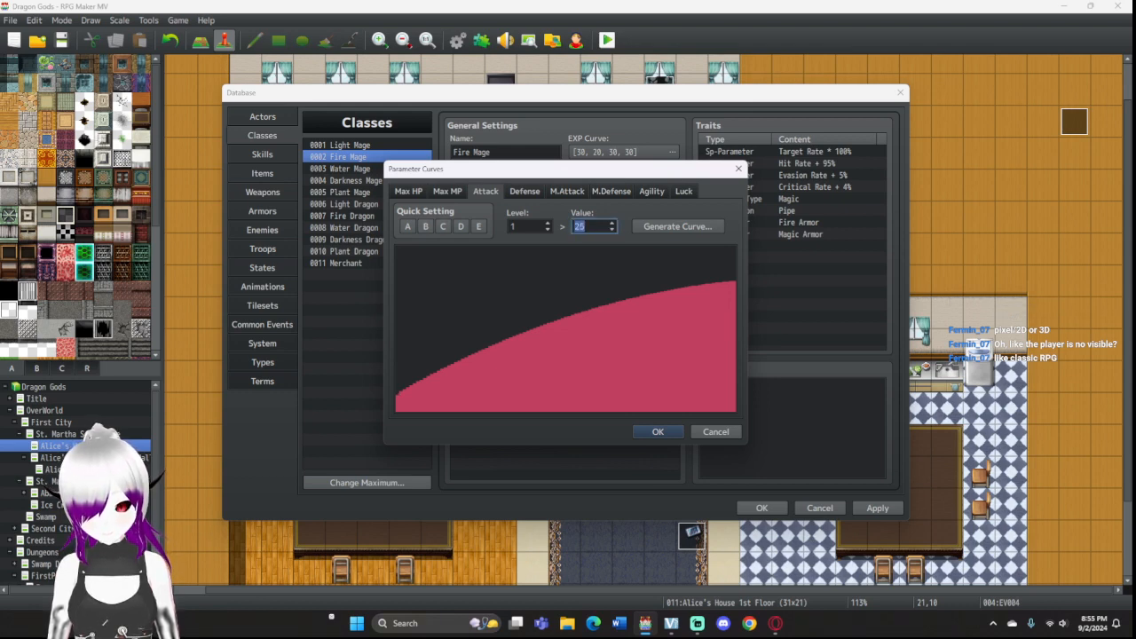
{"action": "left_click", "coordinate": [677, 226]}
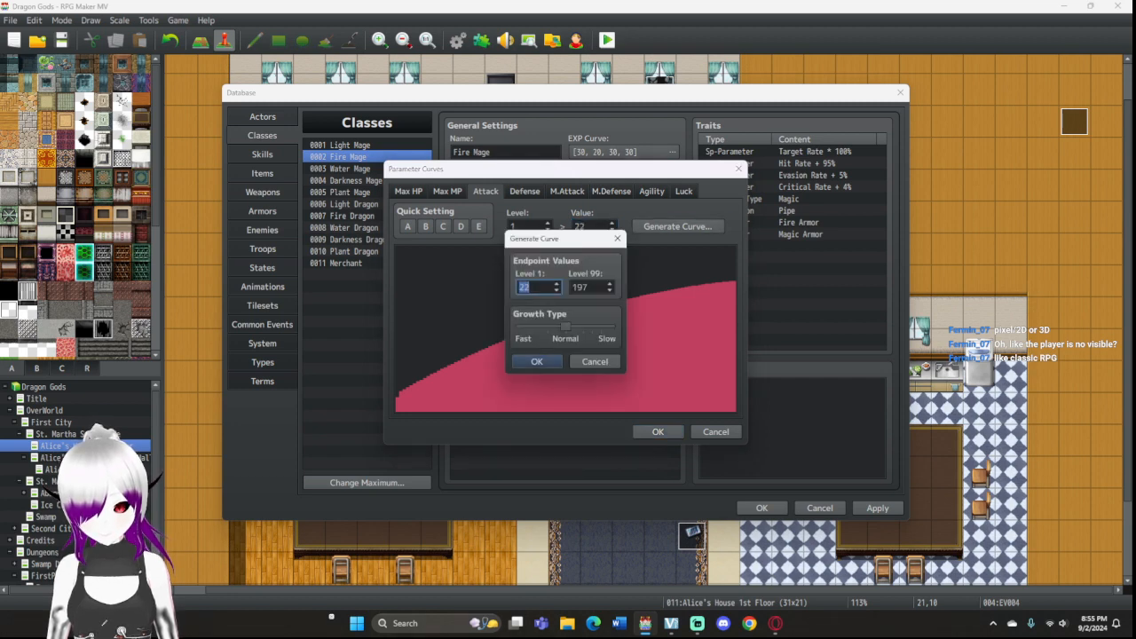
{"action": "key", "text": "Return"}
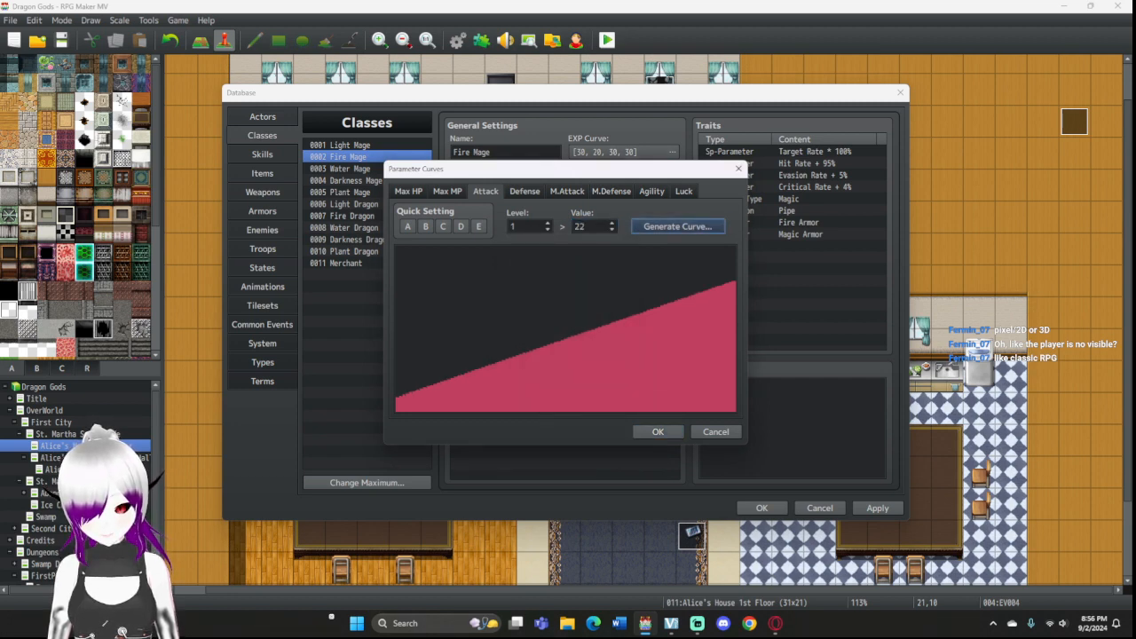
{"action": "left_click", "coordinate": [611, 223]}
{"action": "left_click", "coordinate": [677, 226]}
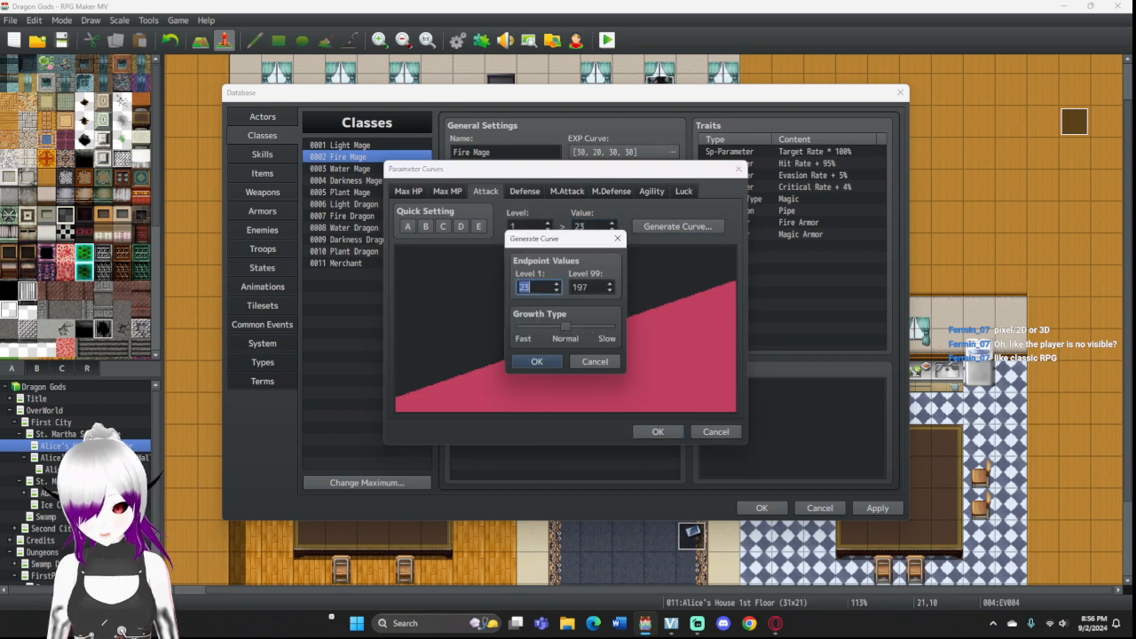
{"action": "left_click", "coordinate": [537, 361]}
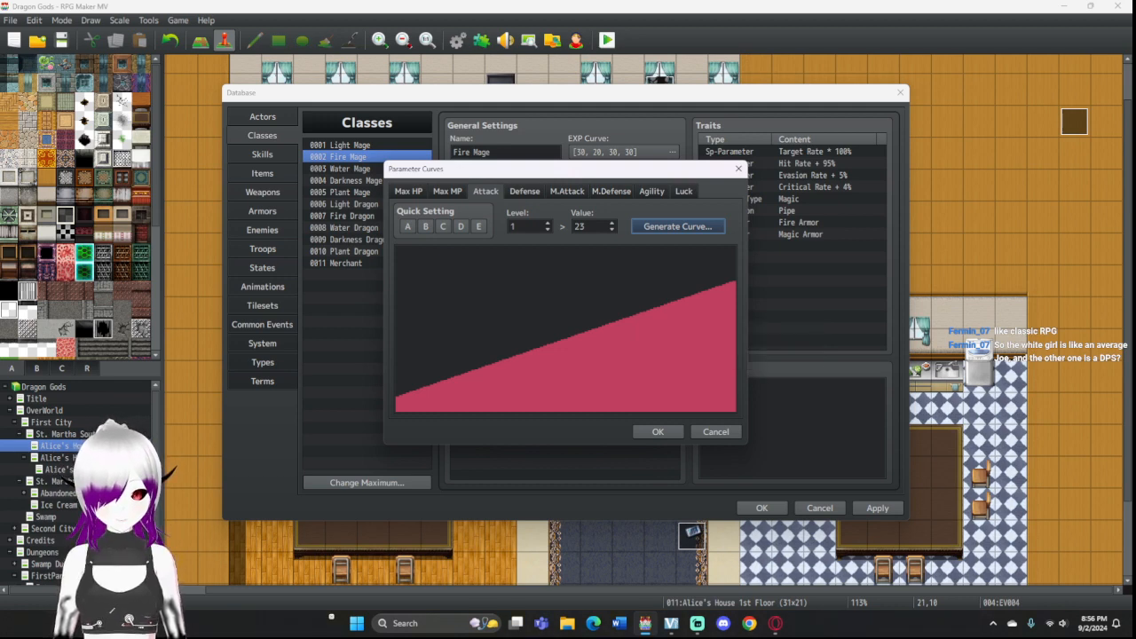
{"action": "left_click", "coordinate": [658, 431]}
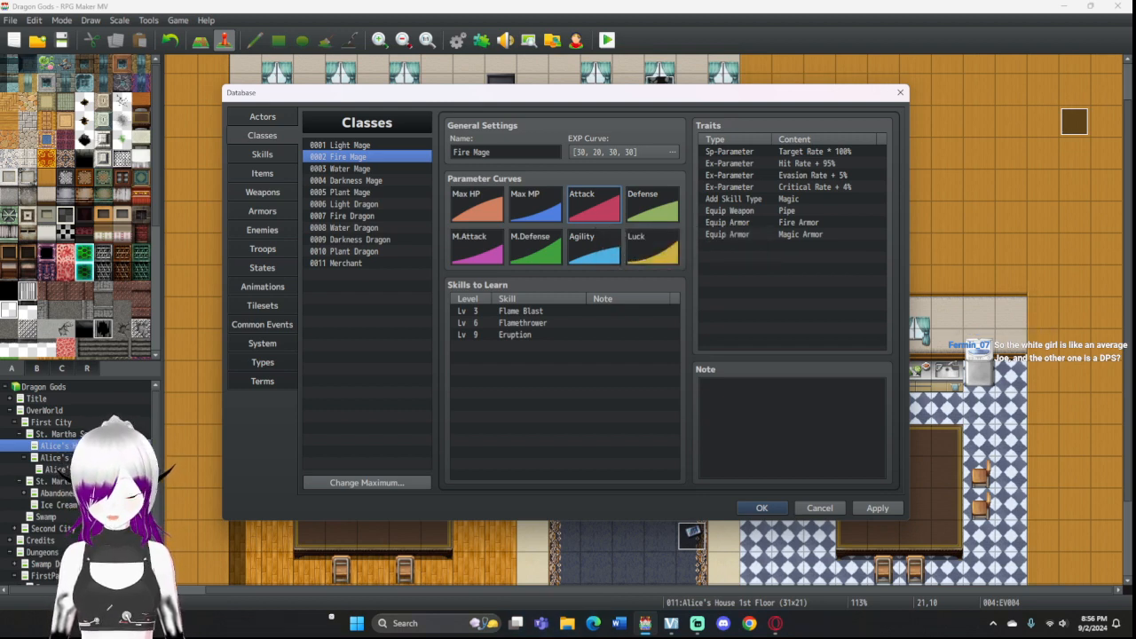
Step: Examine the Fire Mage's learnable skills and the actor Xavier's class, initial level and equipment
{"action": "left_click", "coordinate": [533, 334]}
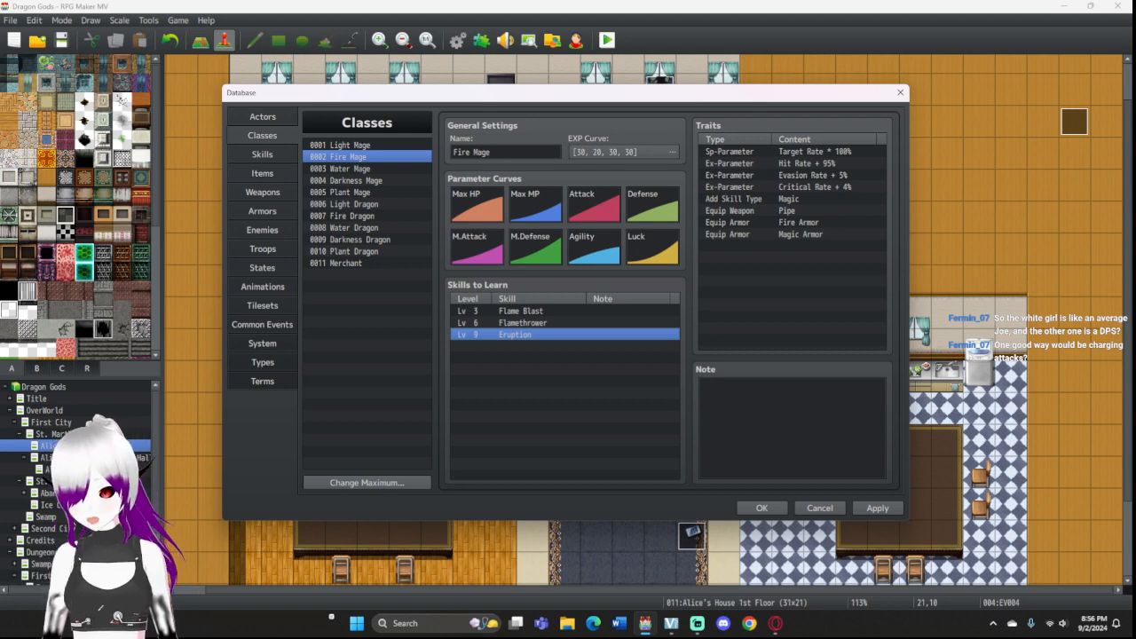
{"action": "left_click", "coordinate": [263, 249]}
{"action": "left_click", "coordinate": [262, 136]}
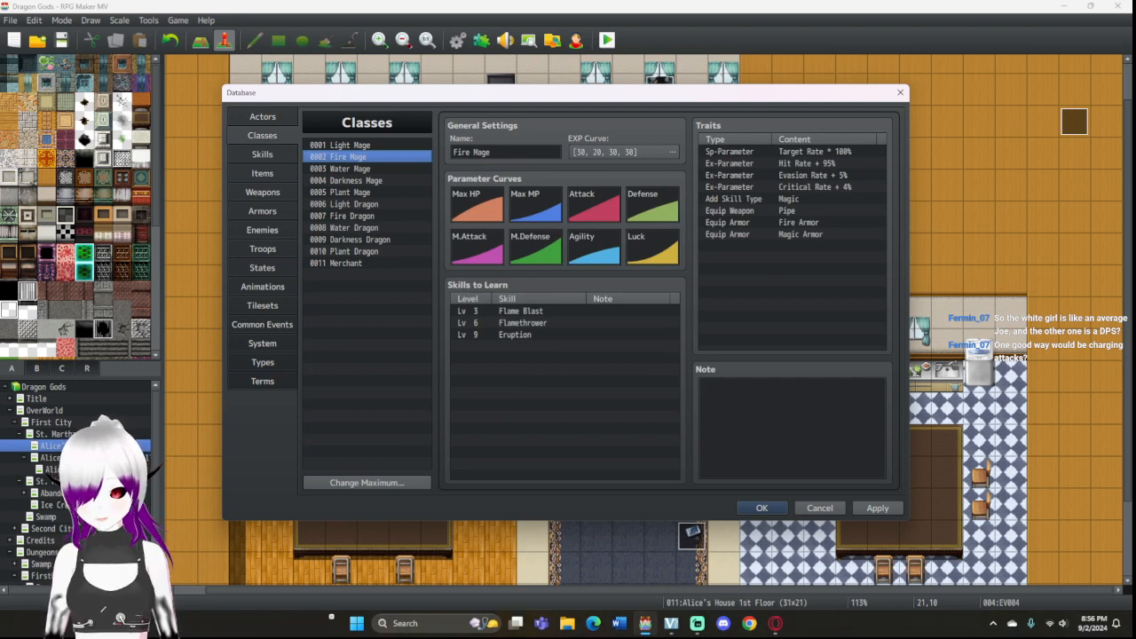
{"action": "left_click", "coordinate": [263, 117]}
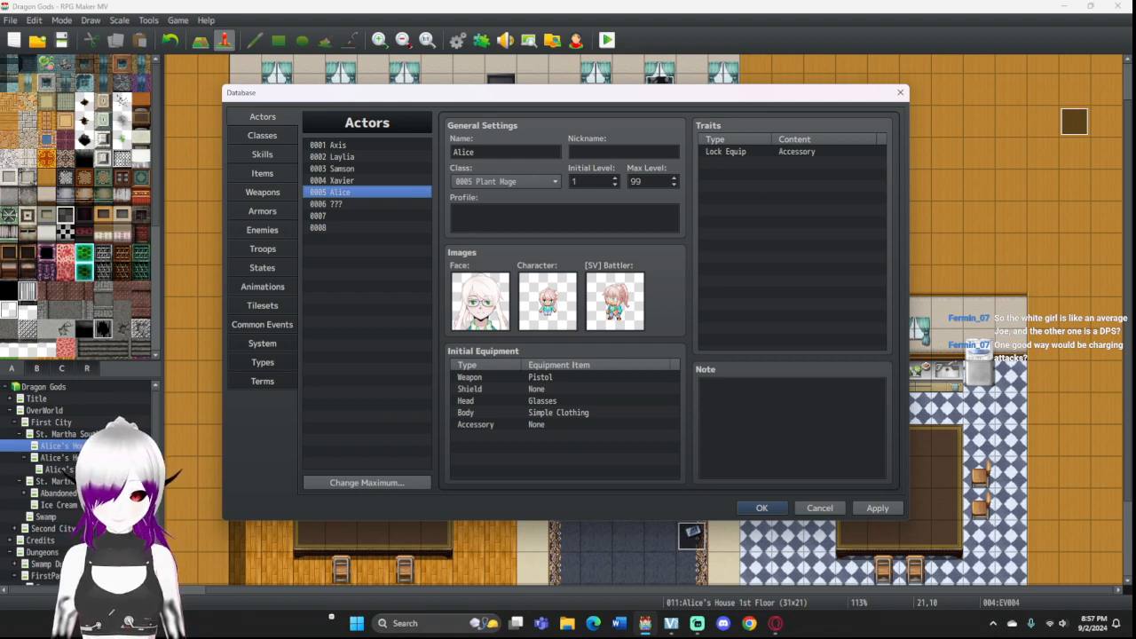
{"action": "left_click", "coordinate": [356, 181]}
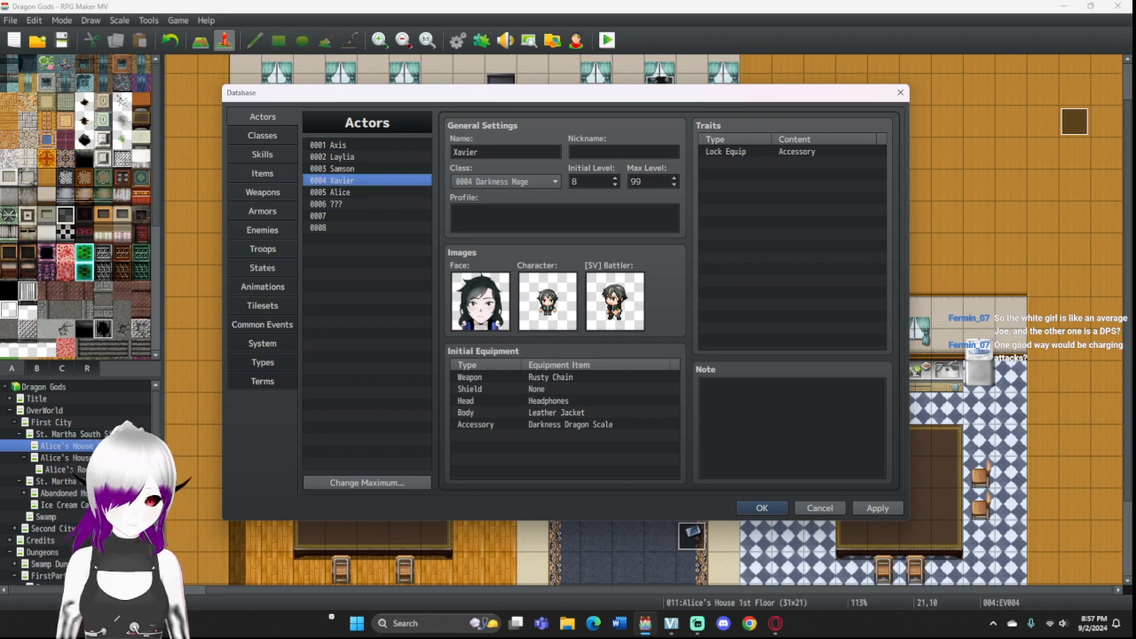
Step: Compare the class, initial level and equipment of Axis, Laylia, Samson and Xavier, and apply the pending database changes
{"action": "left_click", "coordinate": [356, 145]}
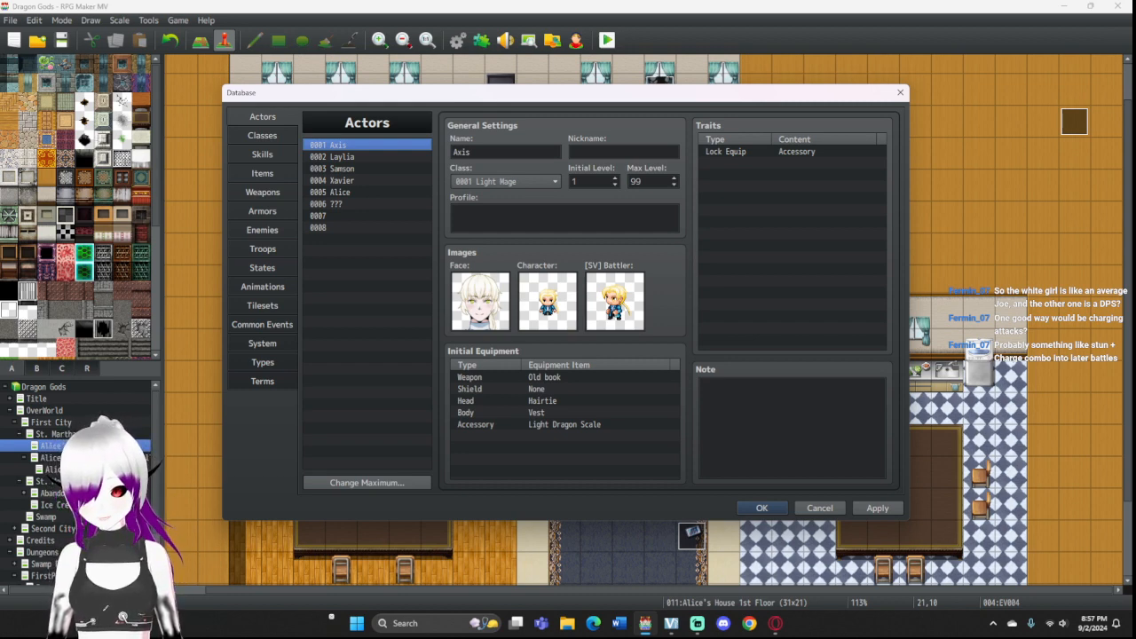
{"action": "left_click", "coordinate": [330, 156]}
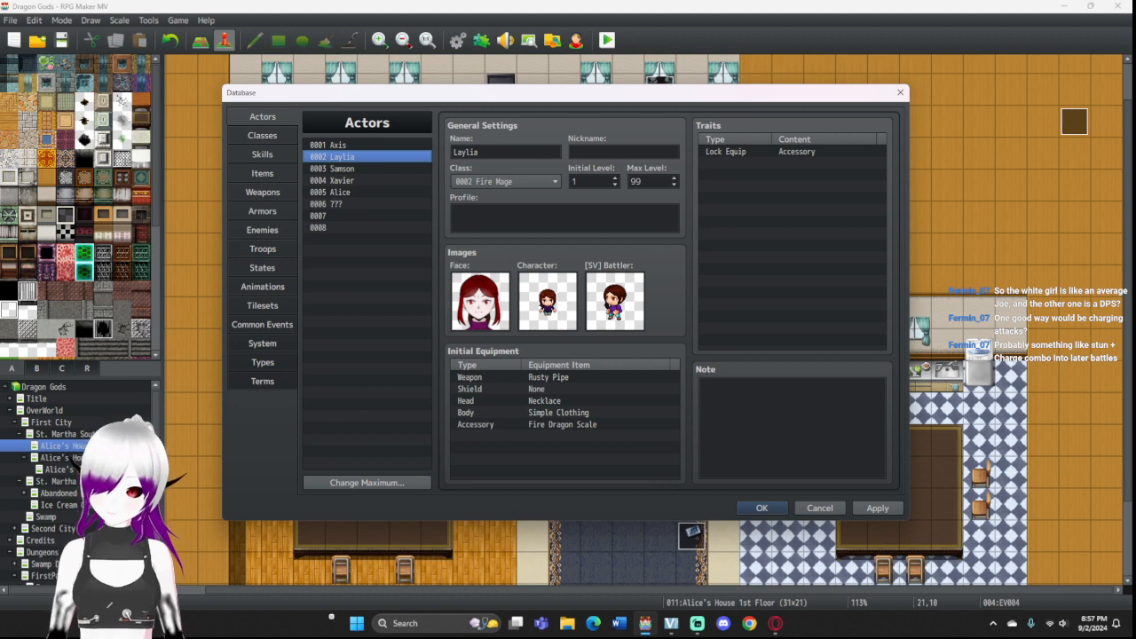
{"action": "left_click", "coordinate": [330, 167]}
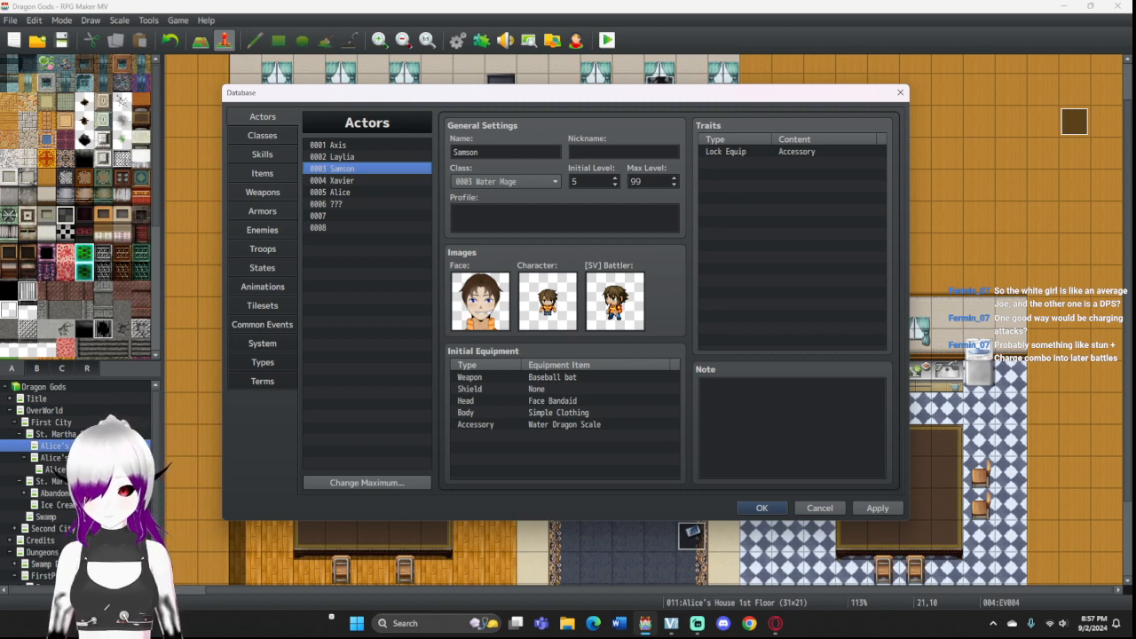
{"action": "left_click", "coordinate": [332, 180]}
{"action": "left_click", "coordinate": [330, 145]}
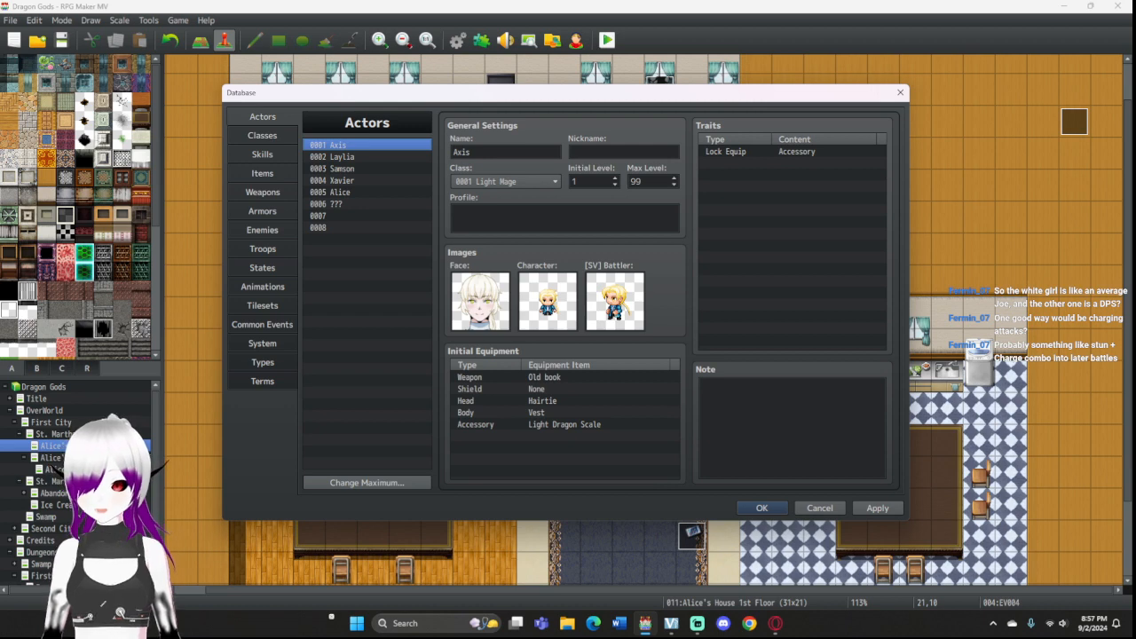
{"action": "left_click", "coordinate": [332, 180]}
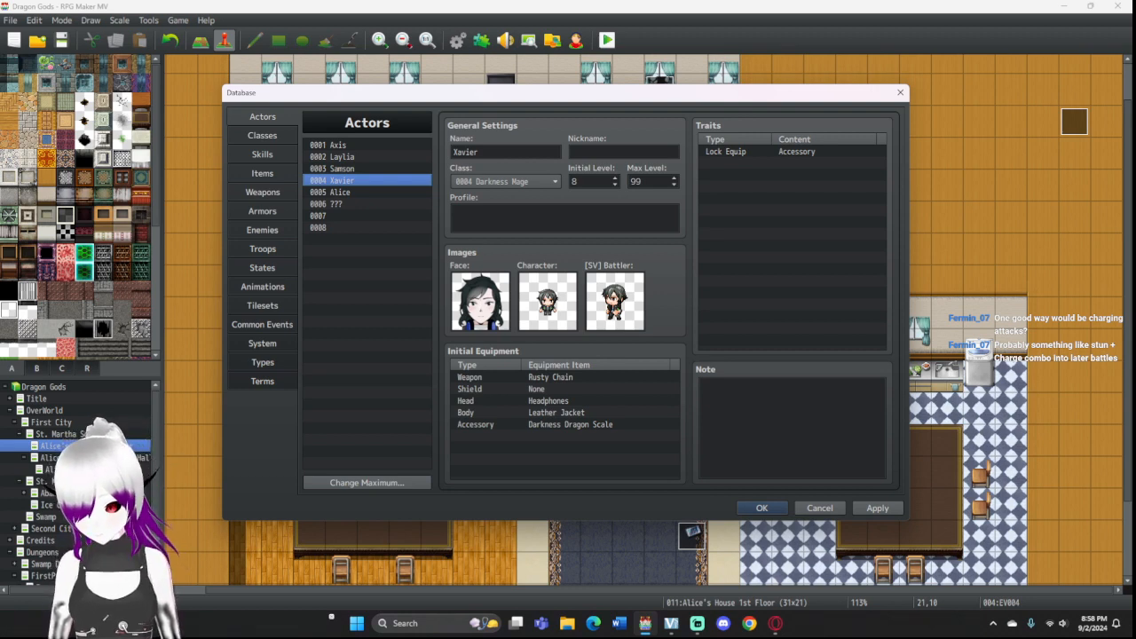
{"action": "left_click", "coordinate": [876, 507]}
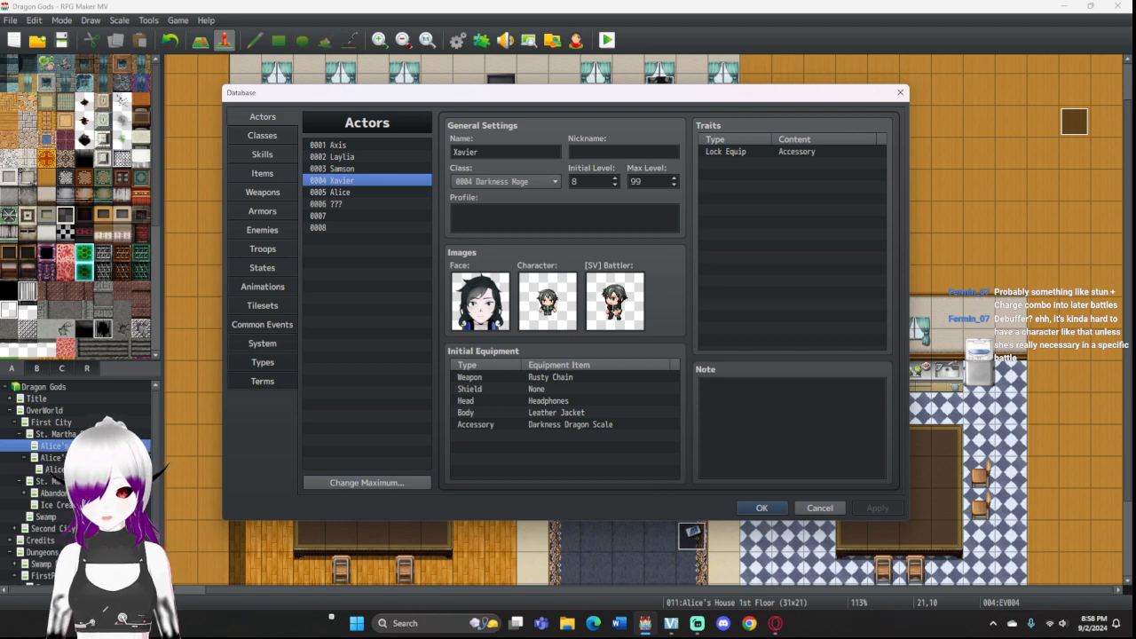
Step: Examine the classes, initial levels and equipment of the actors Alice and ???, and review the Axis and Laylia entries again
{"action": "key", "text": "Home"}
{"action": "key", "text": "Down"}
{"action": "key", "text": "Down"}
{"action": "key", "text": "Down"}
{"action": "key", "text": "Down"}
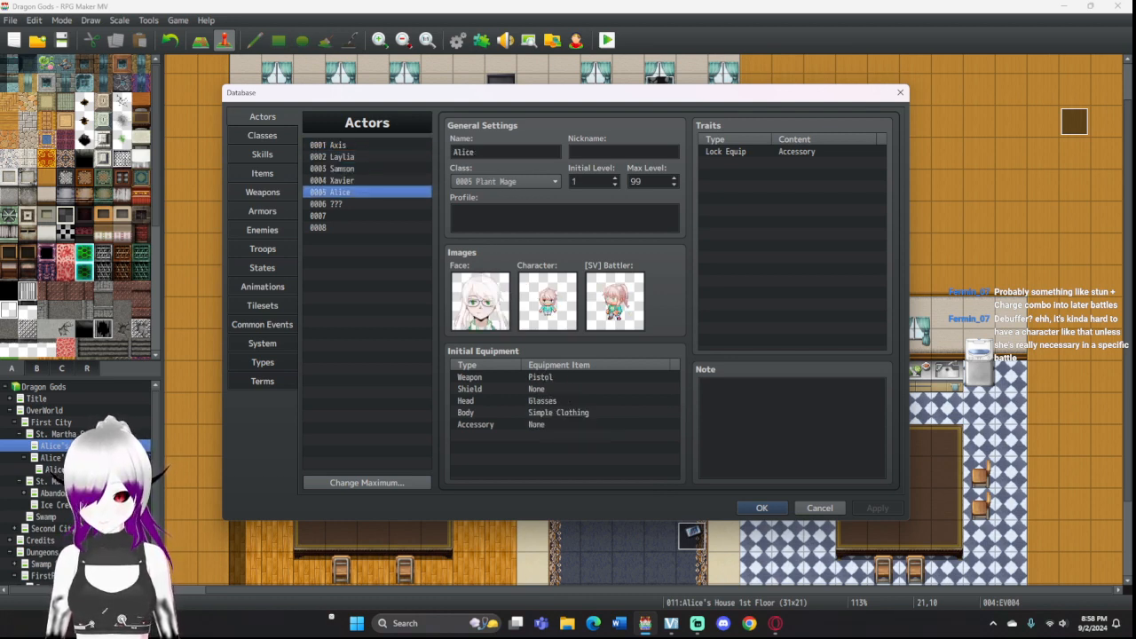
{"action": "key", "text": "Down"}
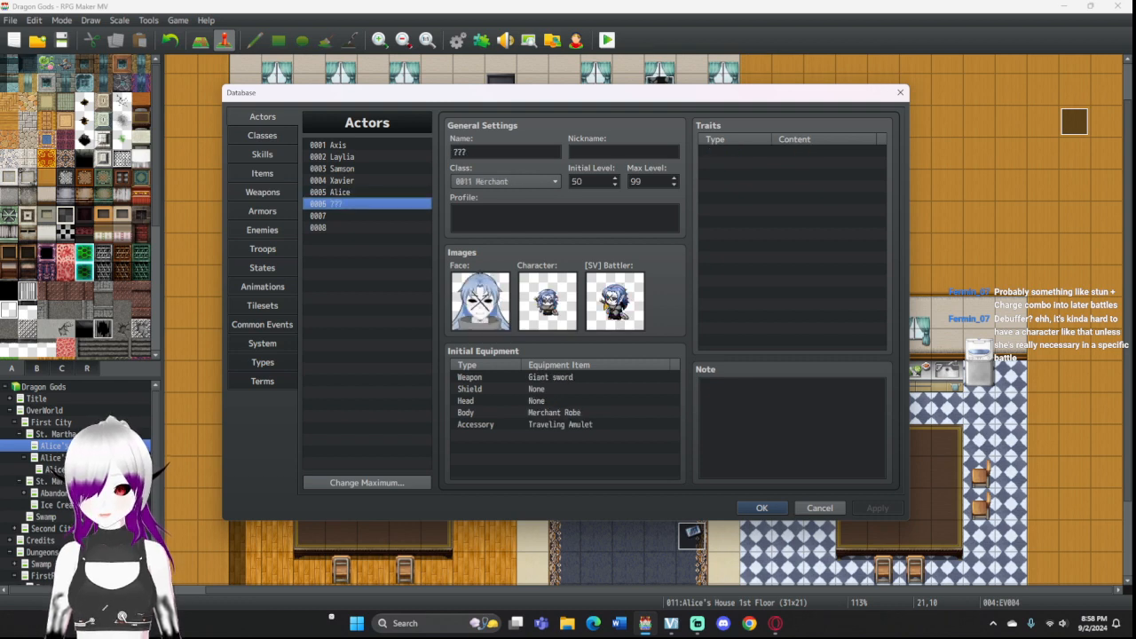
{"action": "key", "text": "Up"}
{"action": "key", "text": "Up"}
{"action": "key", "text": "Up"}
{"action": "key", "text": "Up"}
{"action": "key", "text": "Up"}
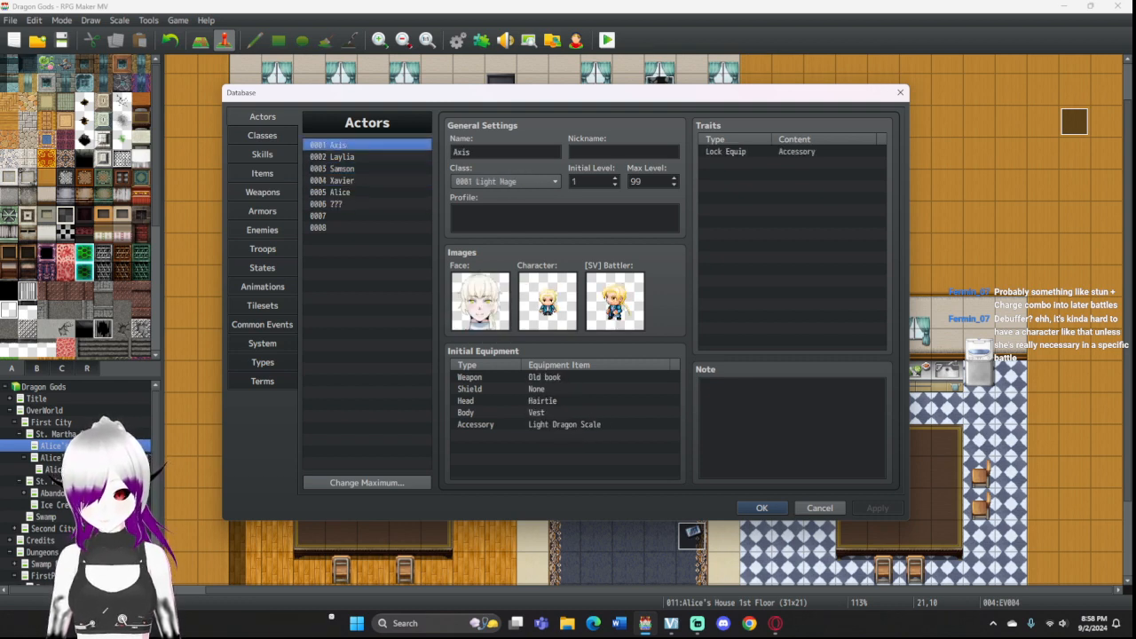
{"action": "key", "text": "Down"}
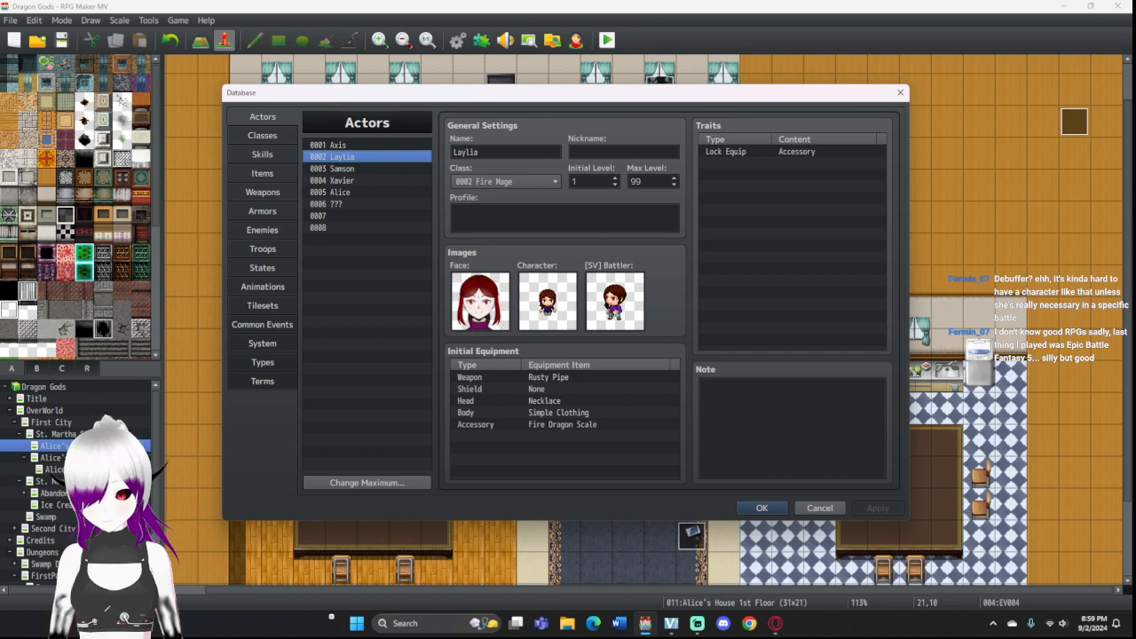
Step: Battle-test Zombie troop 0023 with Alice and Laylia in a maximized game window, attacking with both until the fight ends
{"action": "left_click", "coordinate": [261, 268]}
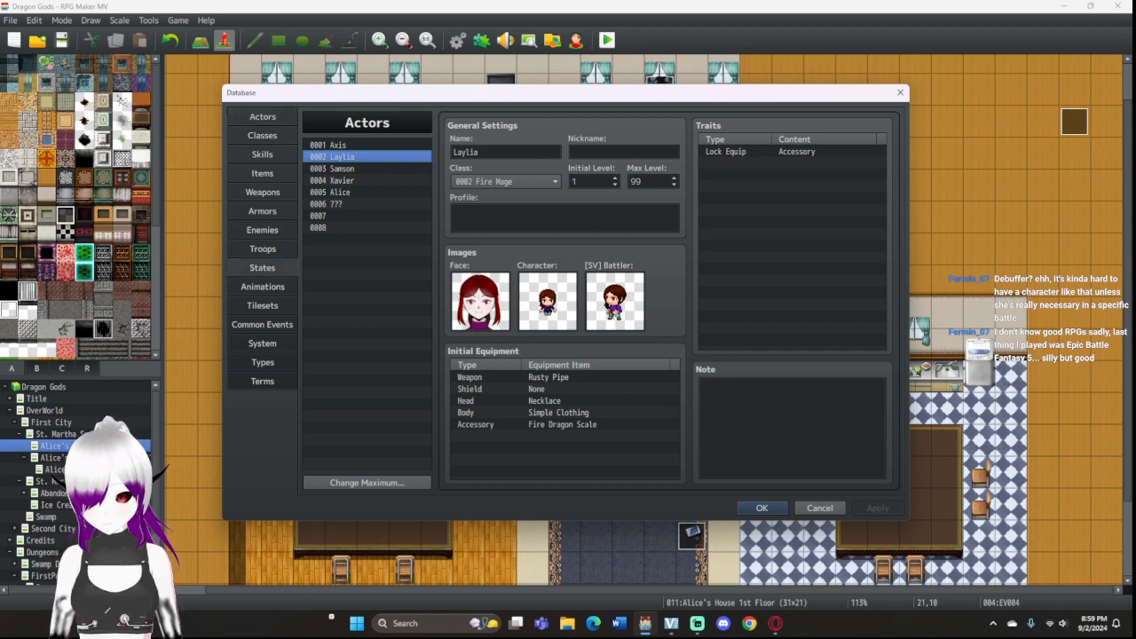
{"action": "left_click", "coordinate": [262, 249]}
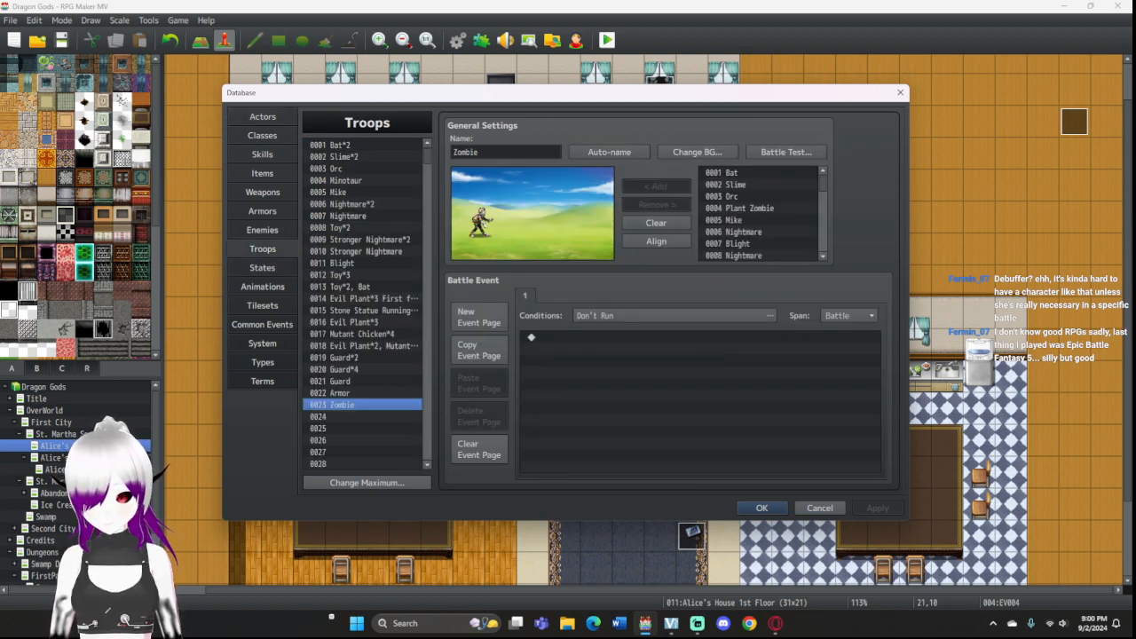
{"action": "left_click", "coordinate": [785, 152]}
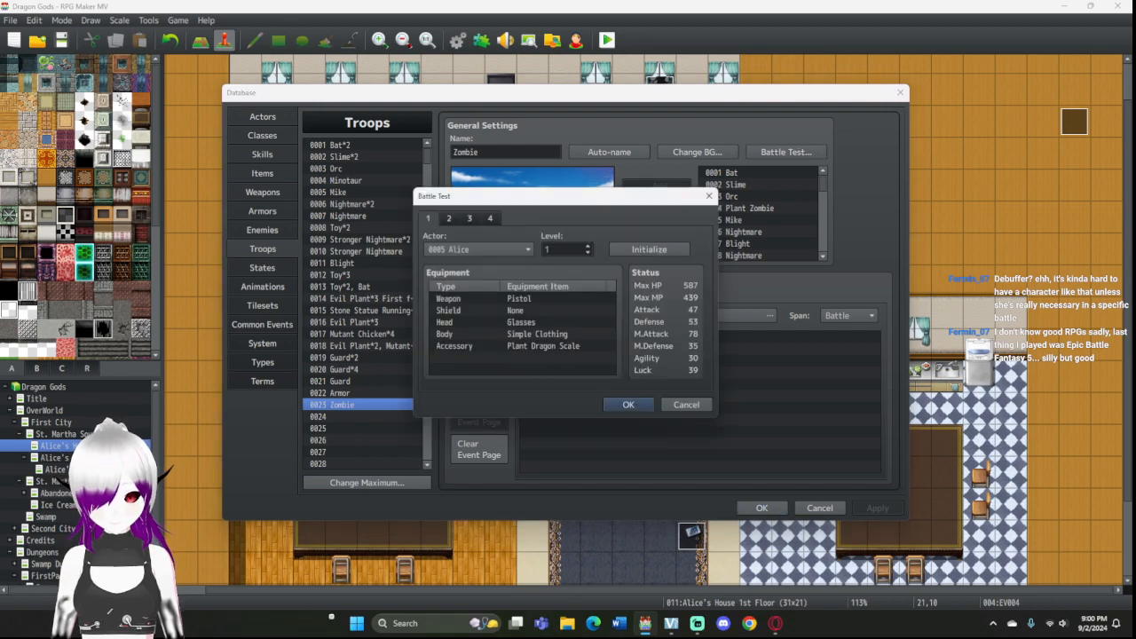
{"action": "left_click", "coordinate": [628, 405]}
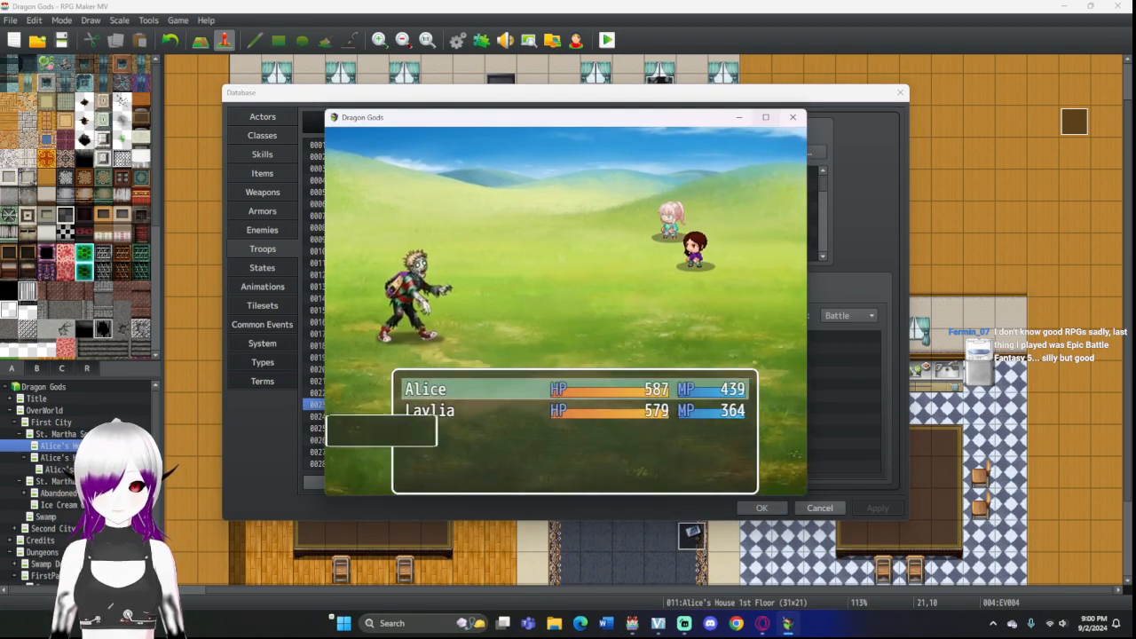
{"action": "left_click", "coordinate": [766, 117]}
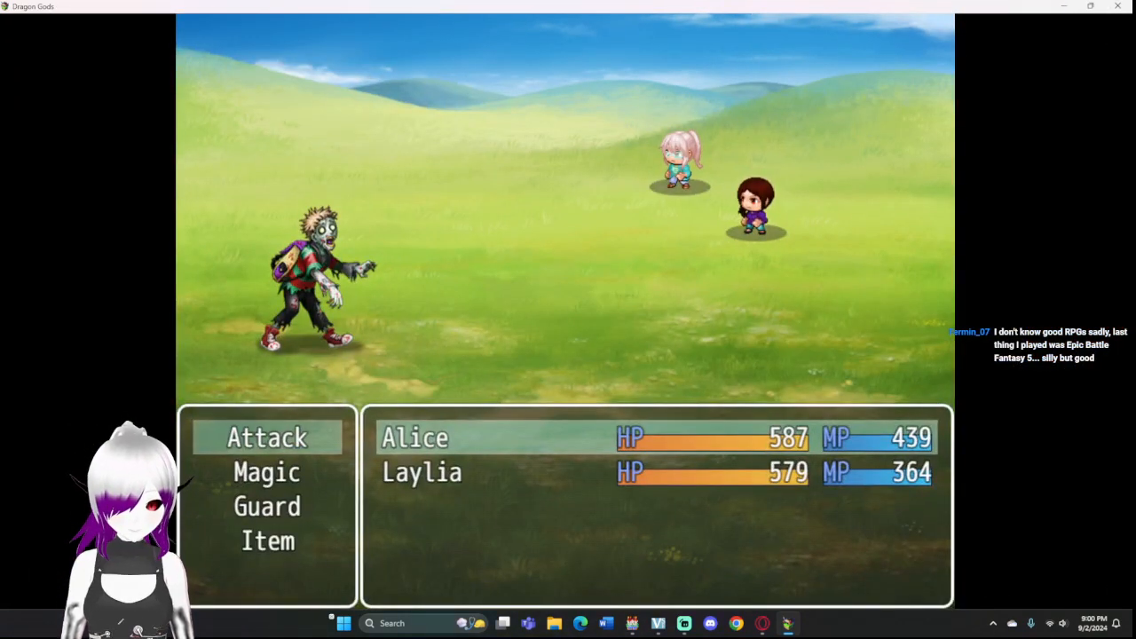
{"action": "key", "text": "Return"}
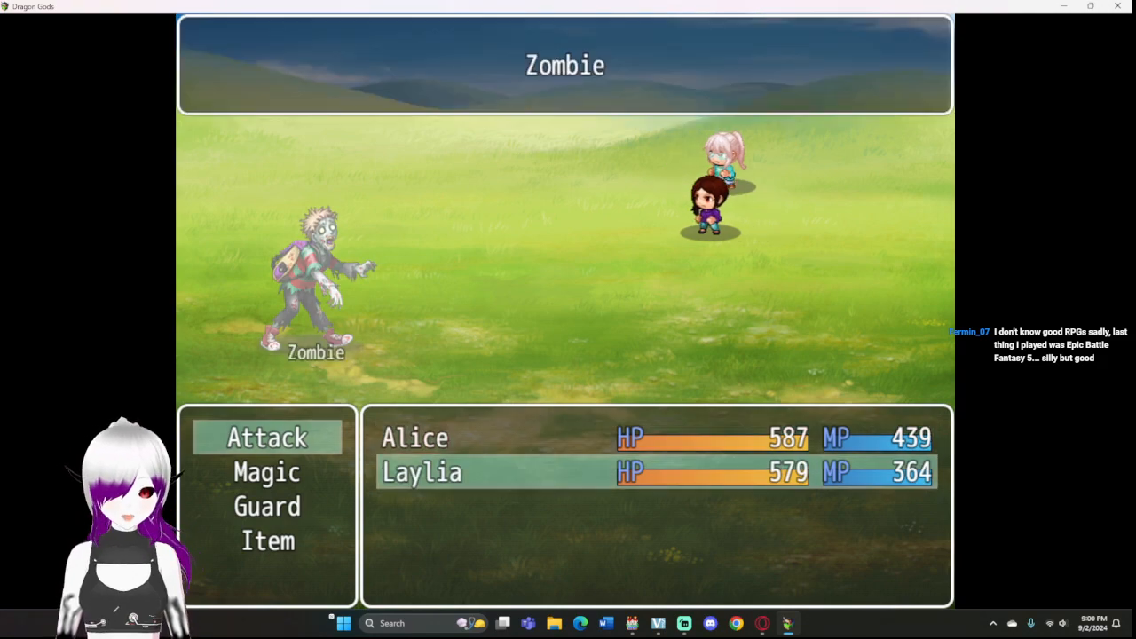
{"action": "key", "text": "Return"}
{"action": "key", "text": "Return"}
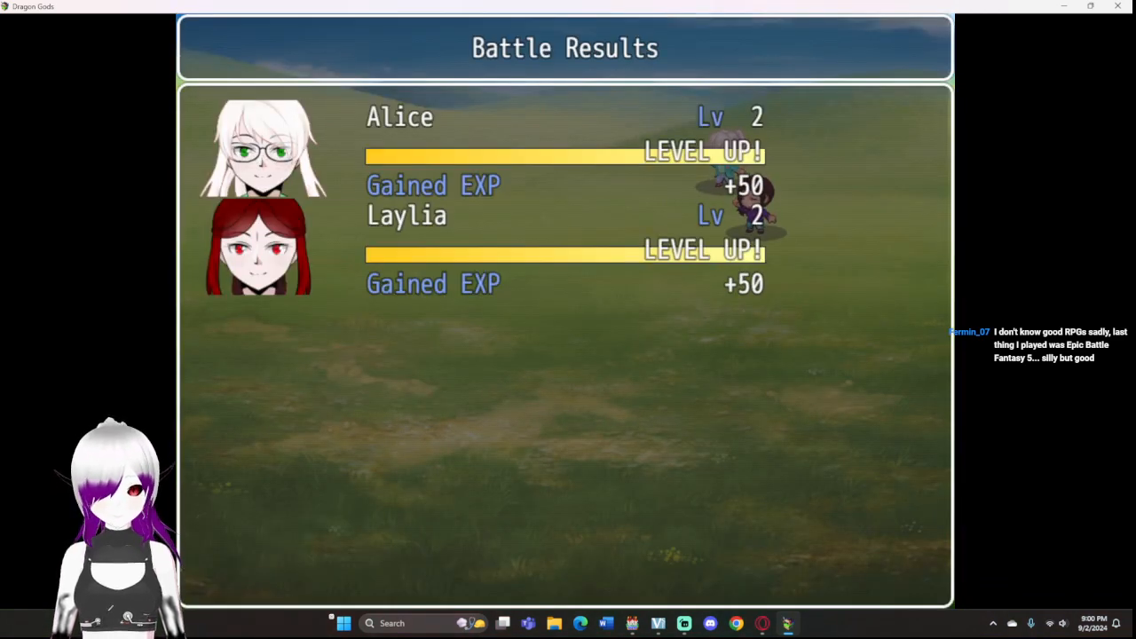
{"action": "left_click", "coordinate": [1118, 6]}
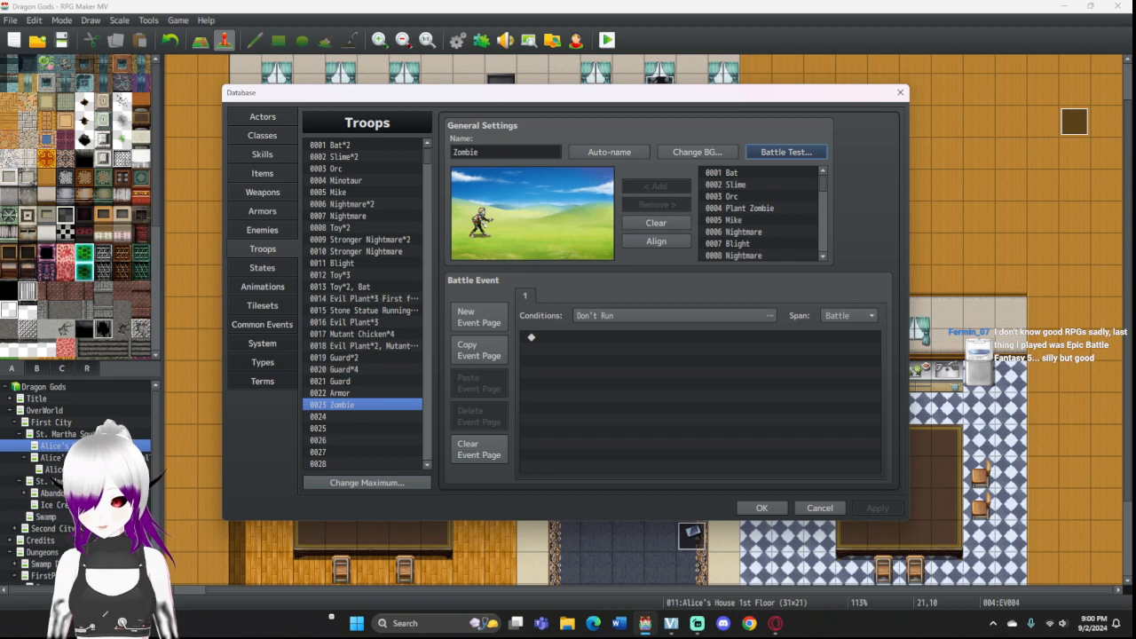
Step: Check the Zombie enemy's parameters and the Plant Mage class's learnable skills and EXP curve
{"action": "left_click", "coordinate": [262, 230]}
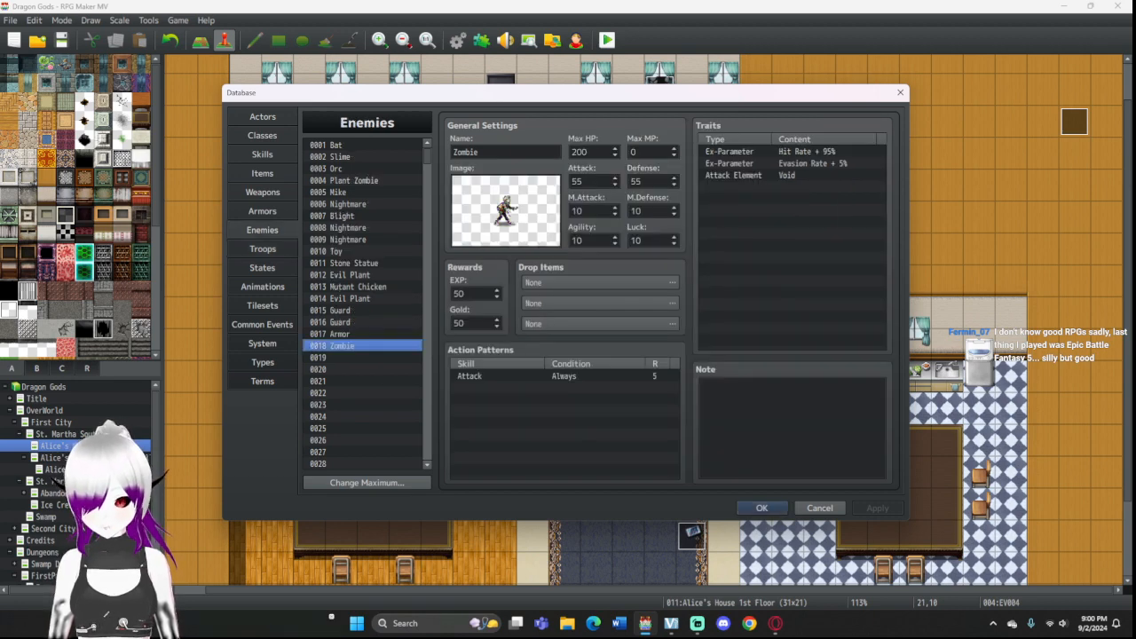
{"action": "left_click", "coordinate": [262, 136]}
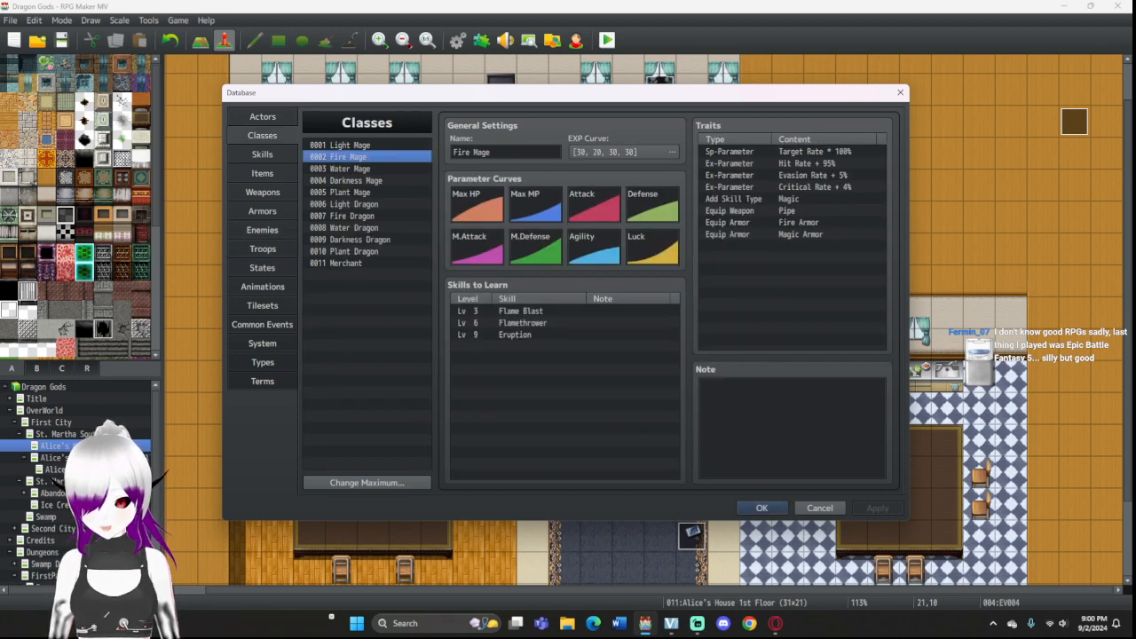
{"action": "left_click", "coordinate": [352, 192]}
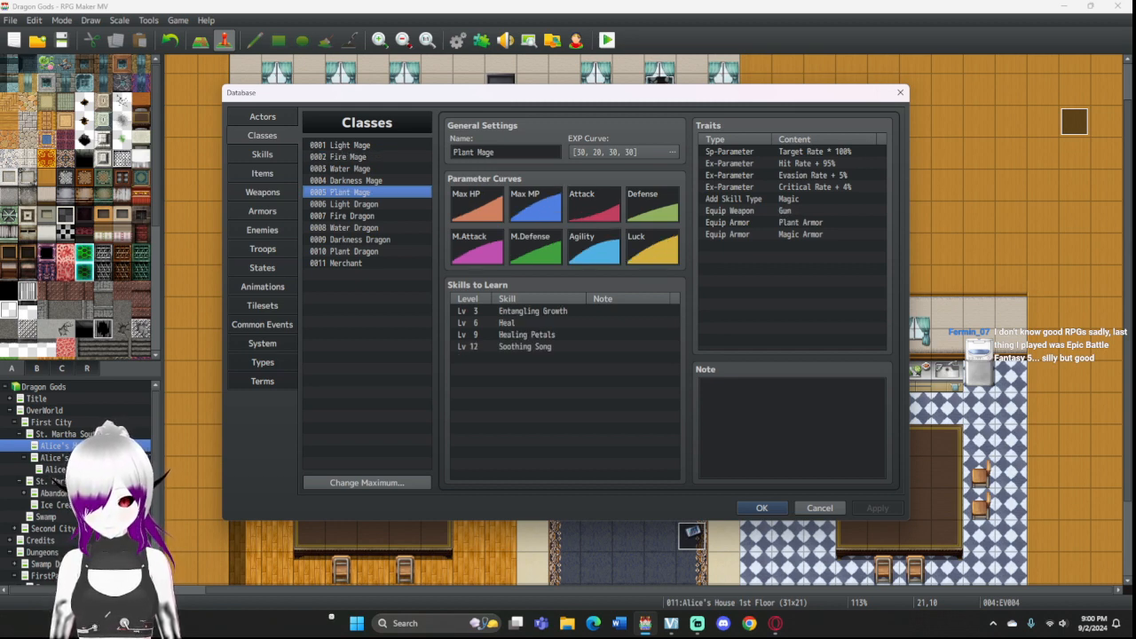
{"action": "left_click", "coordinate": [624, 152]}
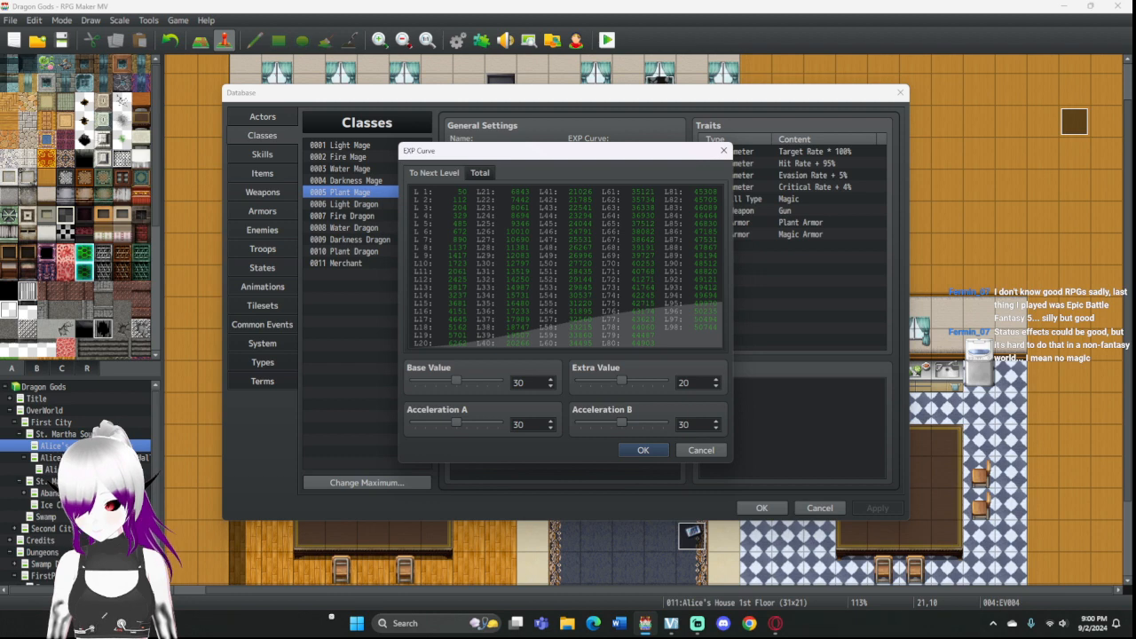
{"action": "left_click", "coordinate": [723, 151]}
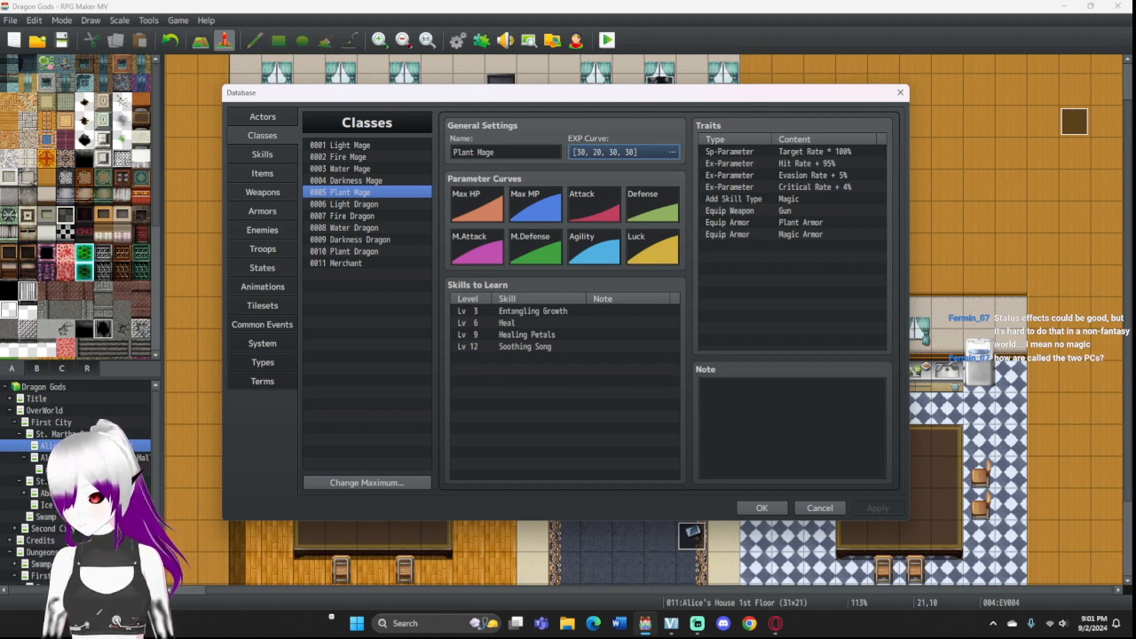
Step: Review the Alice and Laylia actor entries and the class-renaming script in the Item renamer common event
{"action": "left_click", "coordinate": [263, 117]}
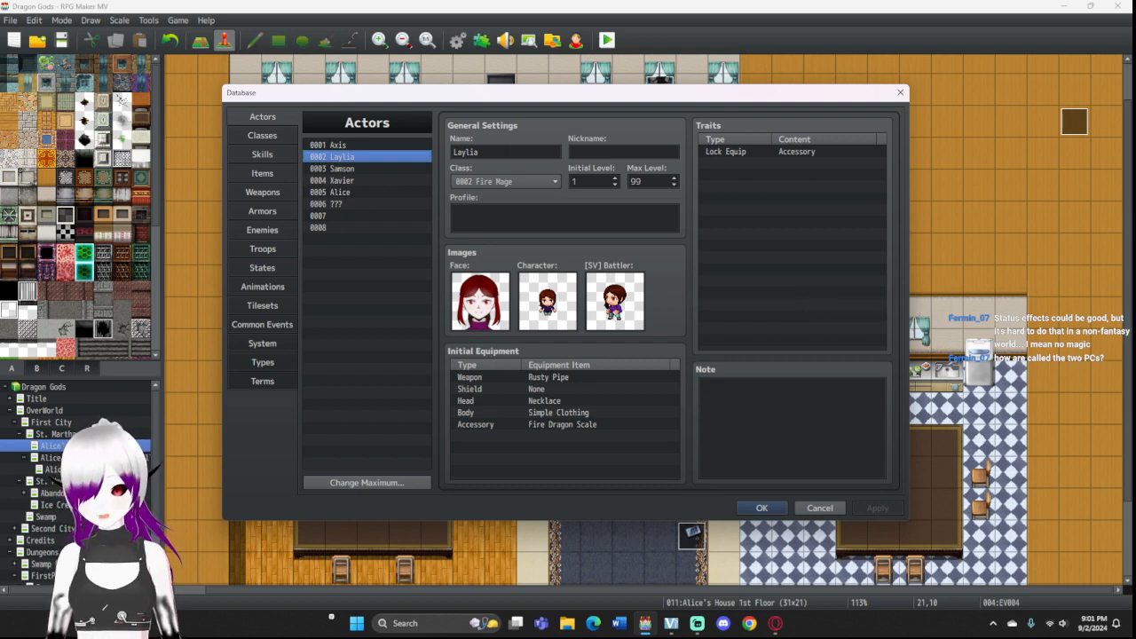
{"action": "left_click", "coordinate": [331, 192]}
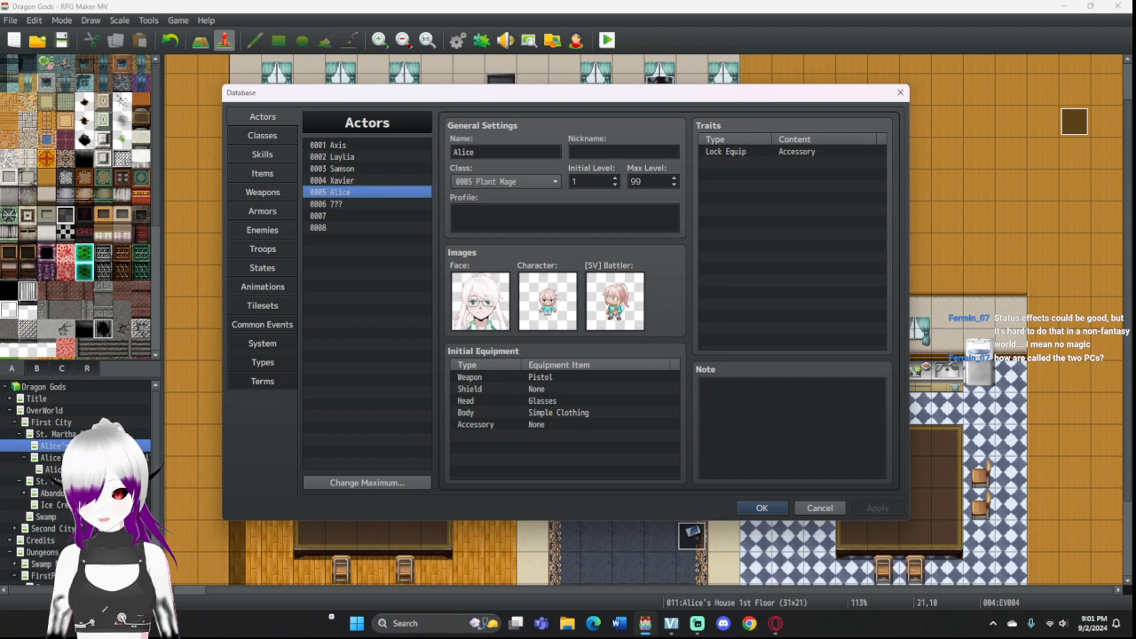
{"action": "left_click", "coordinate": [331, 157]}
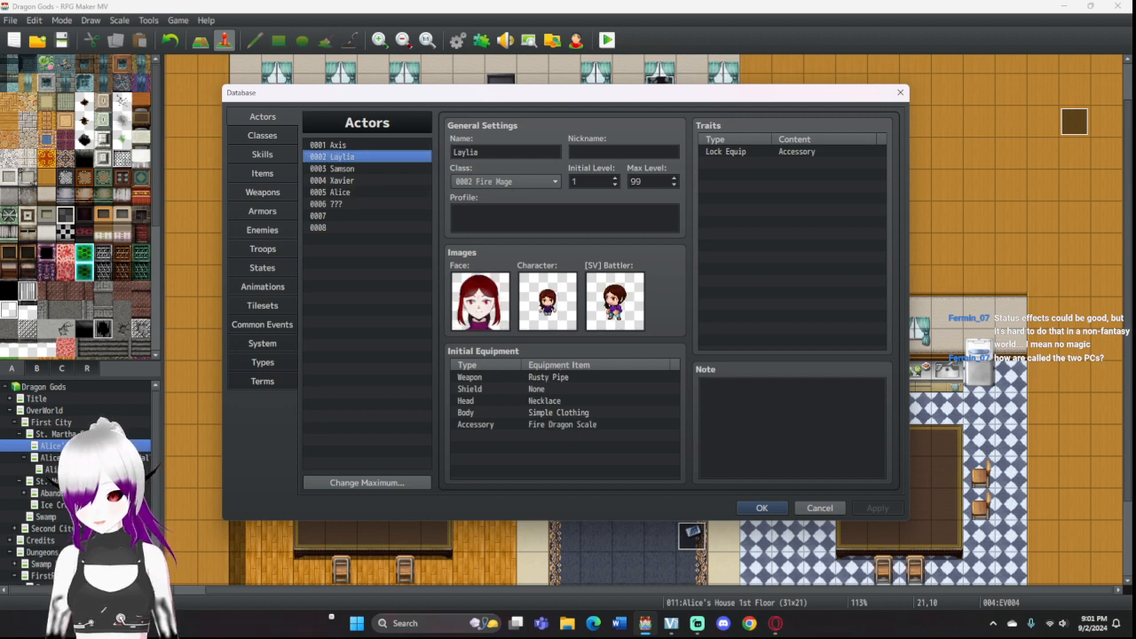
{"action": "left_click", "coordinate": [262, 325]}
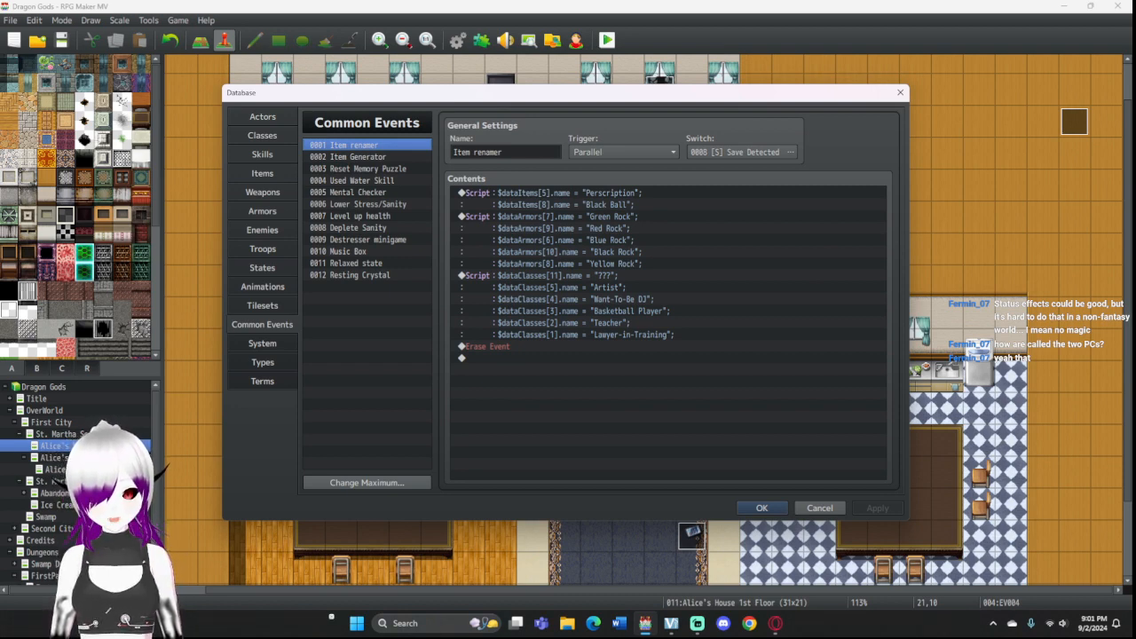
{"action": "left_click", "coordinate": [586, 305]}
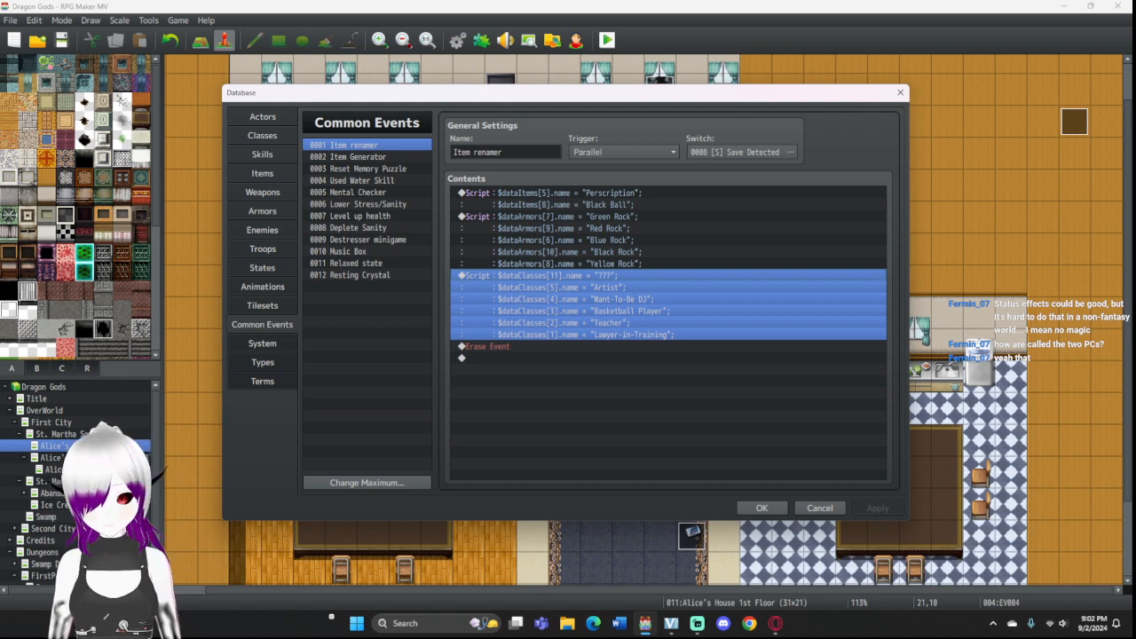
{"action": "left_click", "coordinate": [262, 117]}
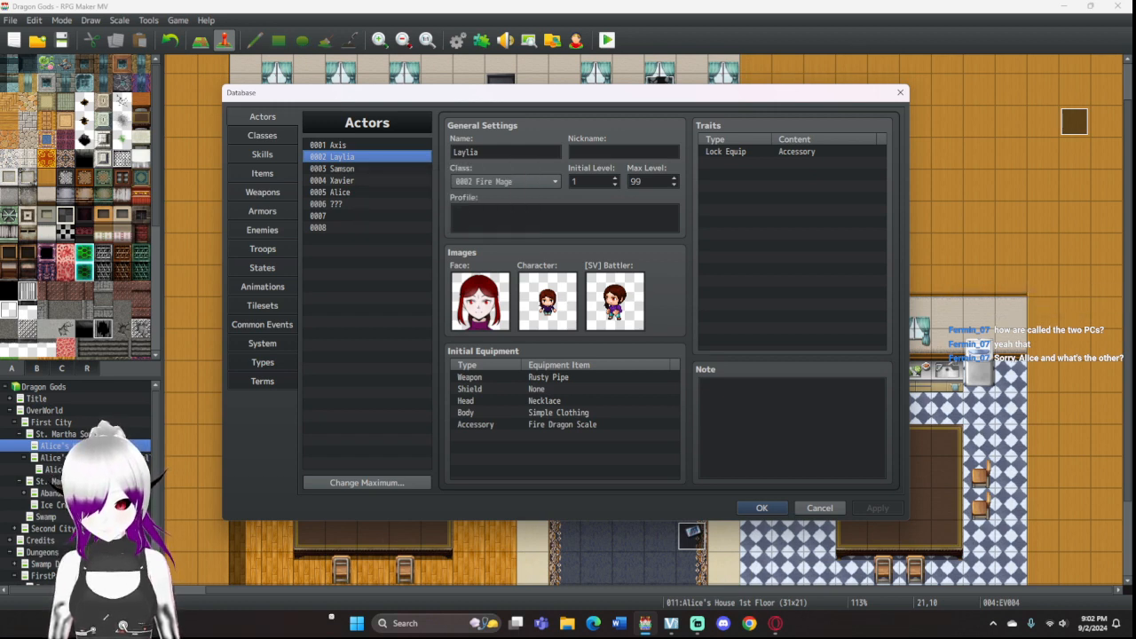
Step: Reposition the Database window and bring up the settings of Zombie troop 0023
{"action": "left_click_drag", "start_coordinate": [568, 94], "coordinate": [1030, 43]}
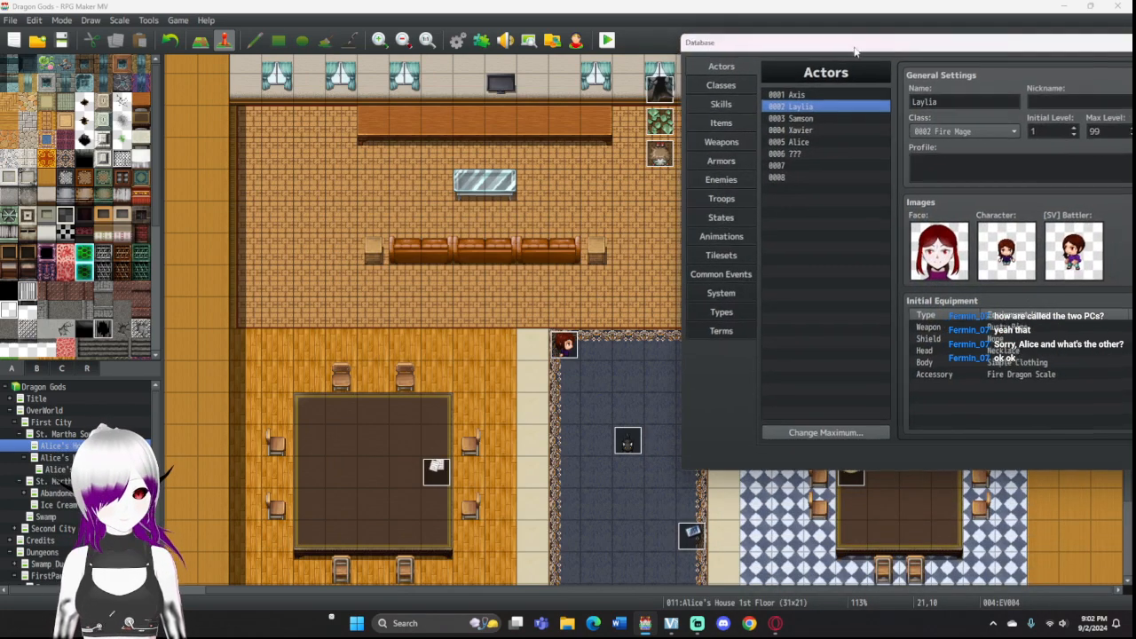
{"action": "left_click_drag", "start_coordinate": [857, 50], "coordinate": [412, 87]}
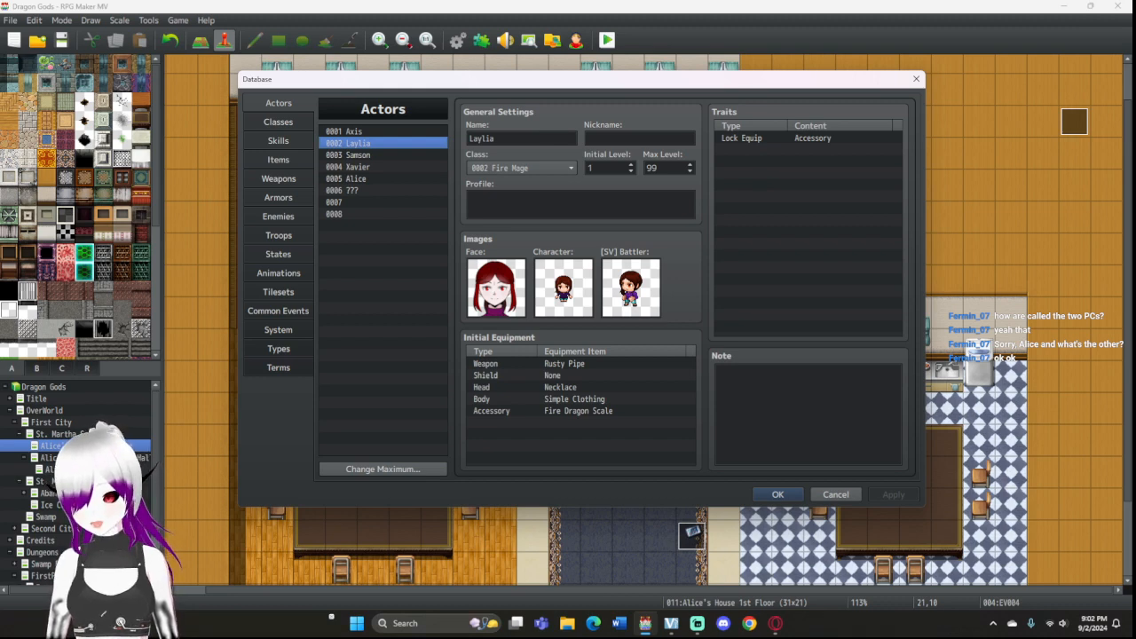
{"action": "left_click", "coordinate": [279, 255]}
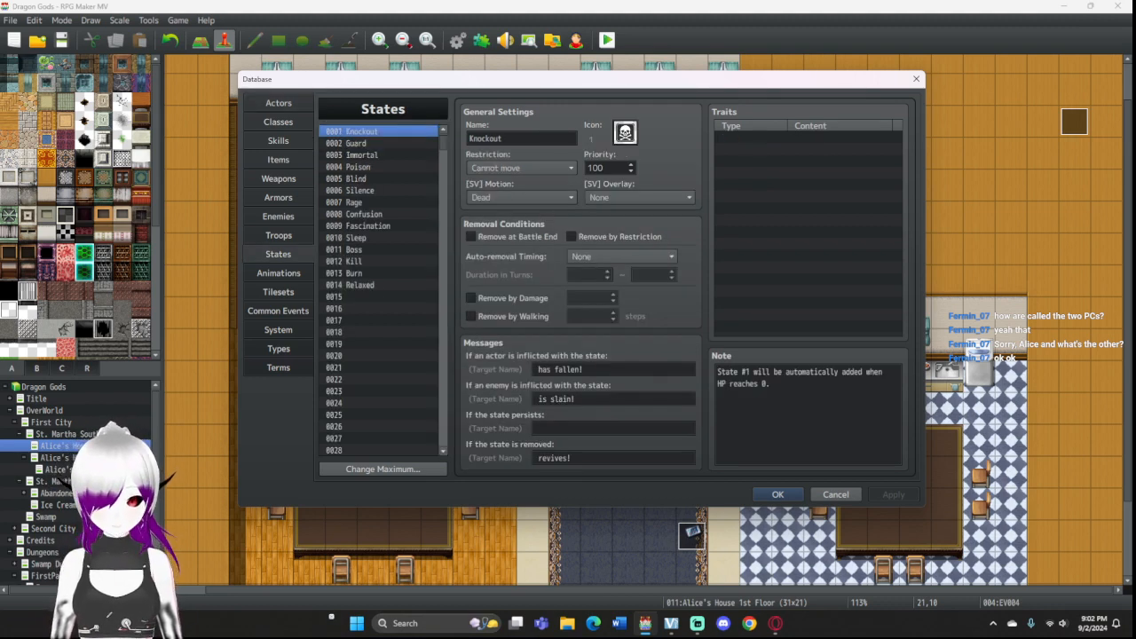
{"action": "left_click", "coordinate": [278, 273]}
{"action": "left_click", "coordinate": [279, 292]}
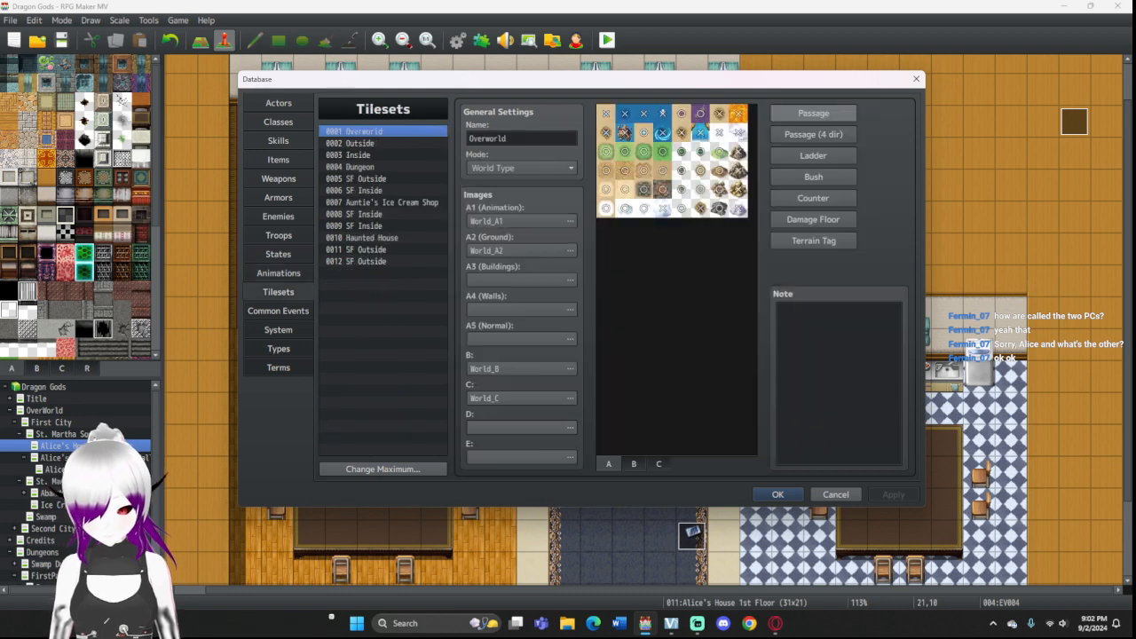
{"action": "left_click", "coordinate": [279, 330]}
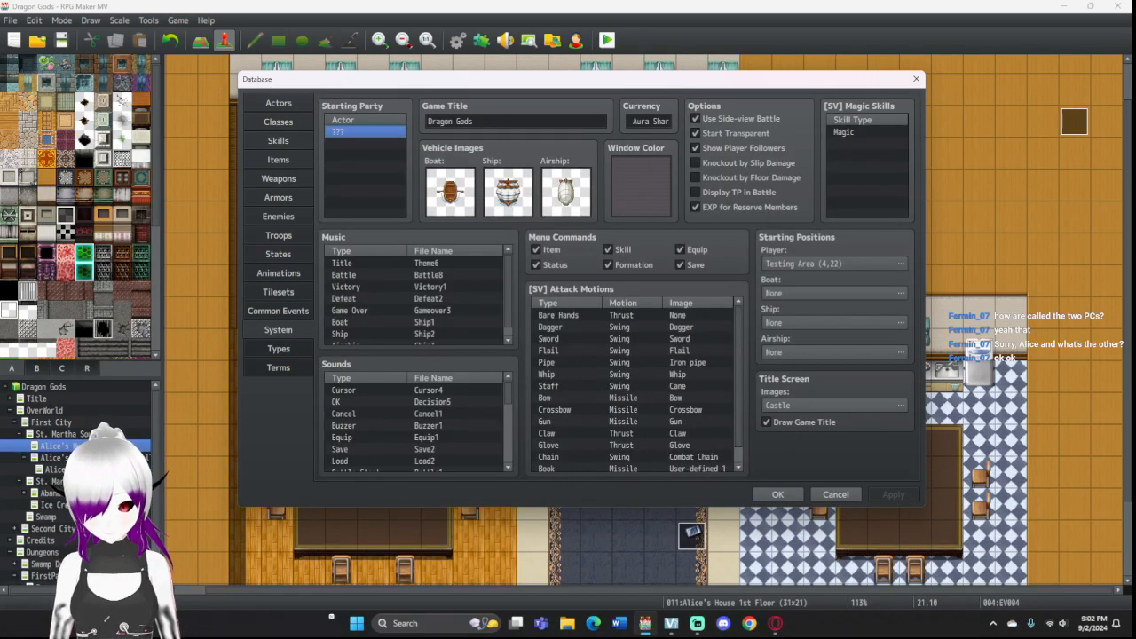
{"action": "left_click", "coordinate": [279, 235]}
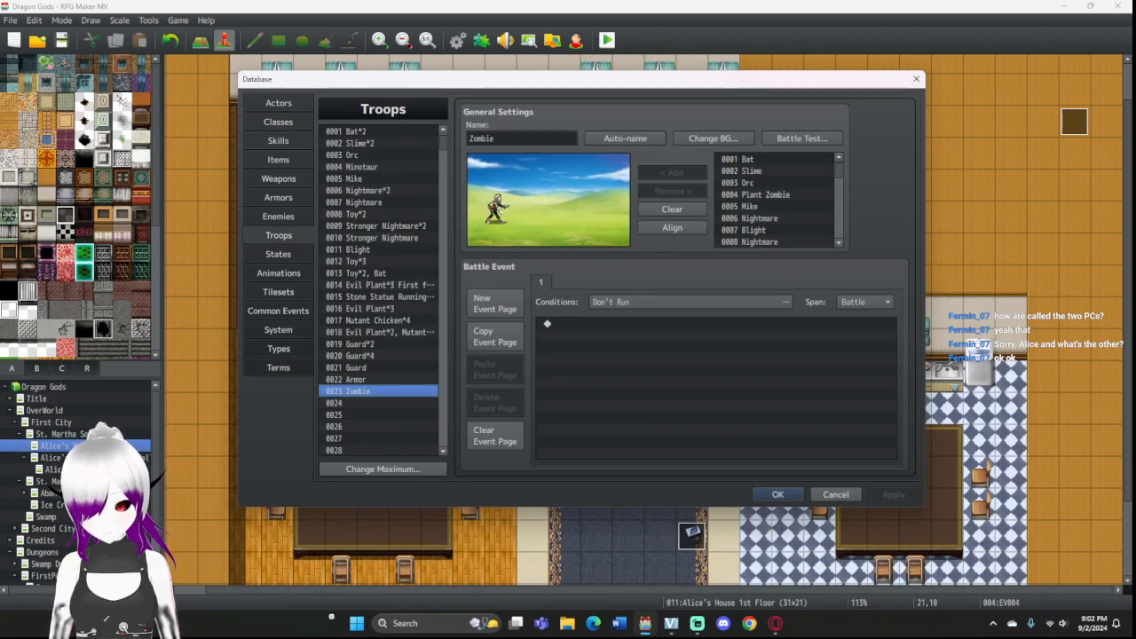
Step: Check the Zombie enemy's parameters and the Plant Mage class's Attack curve
{"action": "left_click", "coordinate": [279, 216]}
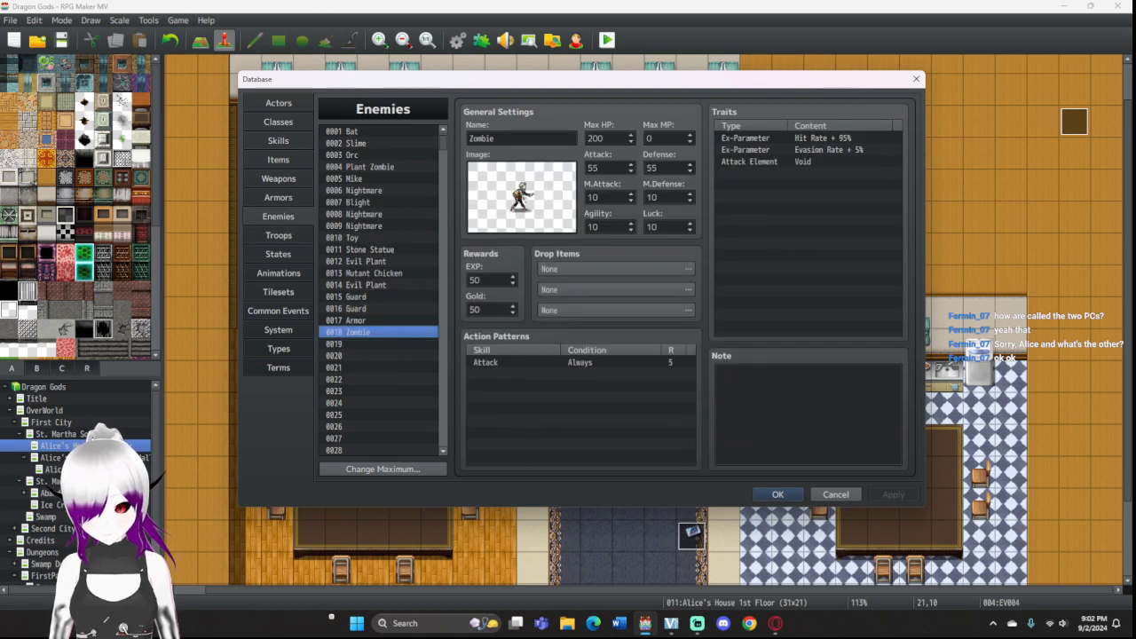
{"action": "double_click", "coordinate": [595, 139]}
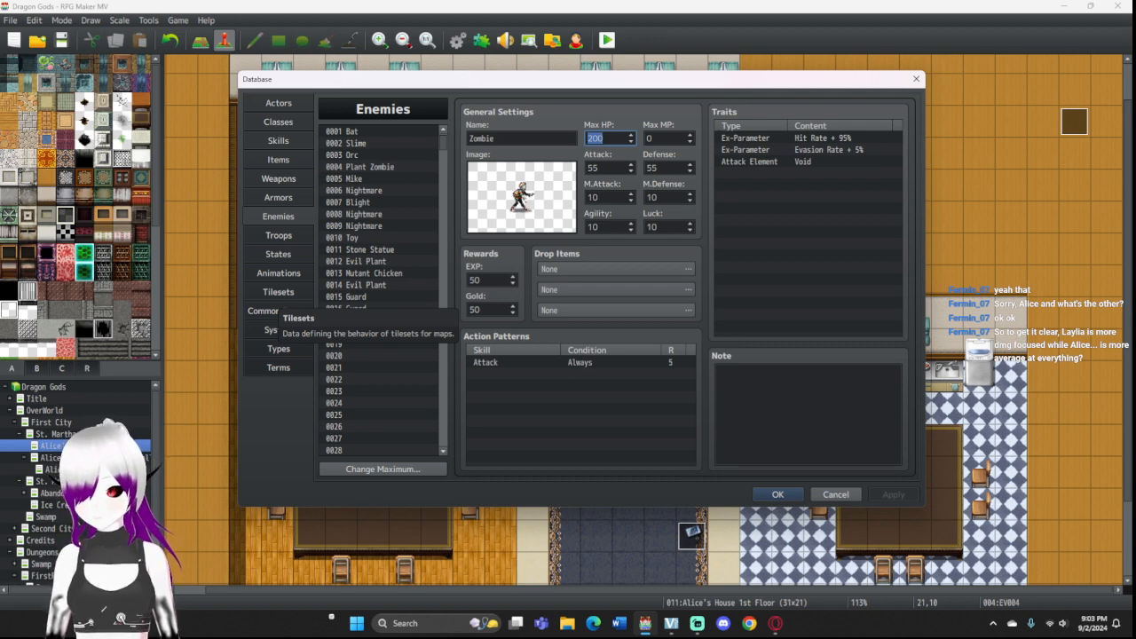
{"action": "left_click", "coordinate": [279, 122]}
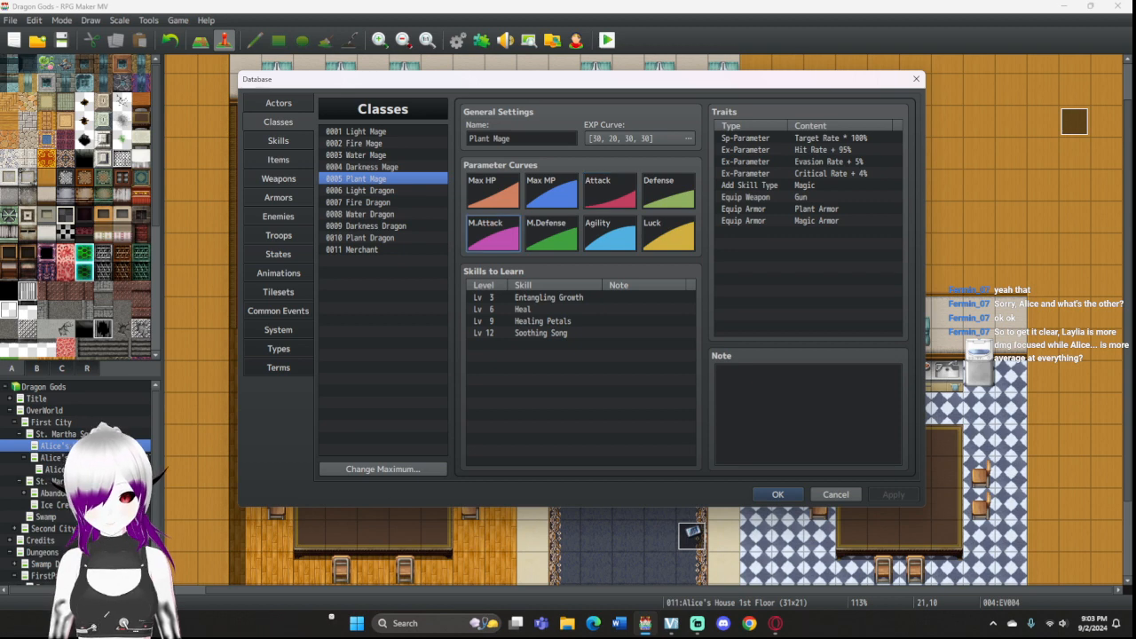
{"action": "double_click", "coordinate": [609, 191]}
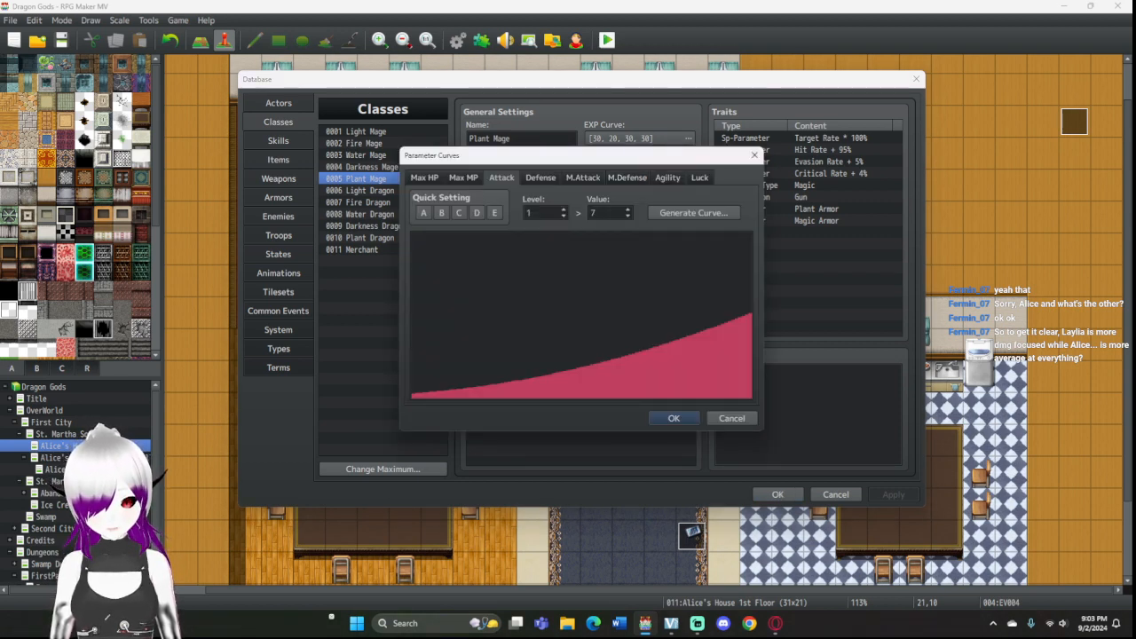
{"action": "left_click", "coordinate": [731, 418]}
Step: Compare the parameter curves and learnable skills of the Water Mage, Fire Mage and Plant Mage classes
{"action": "left_click", "coordinate": [364, 155]}
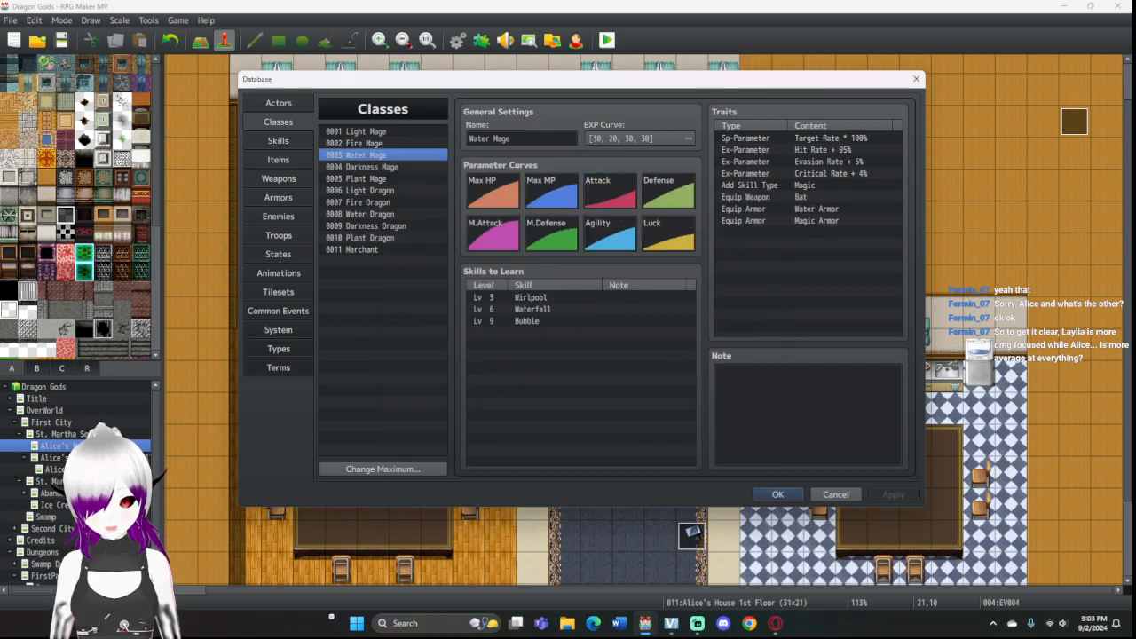
{"action": "key", "text": "Up"}
{"action": "key", "text": "Down"}
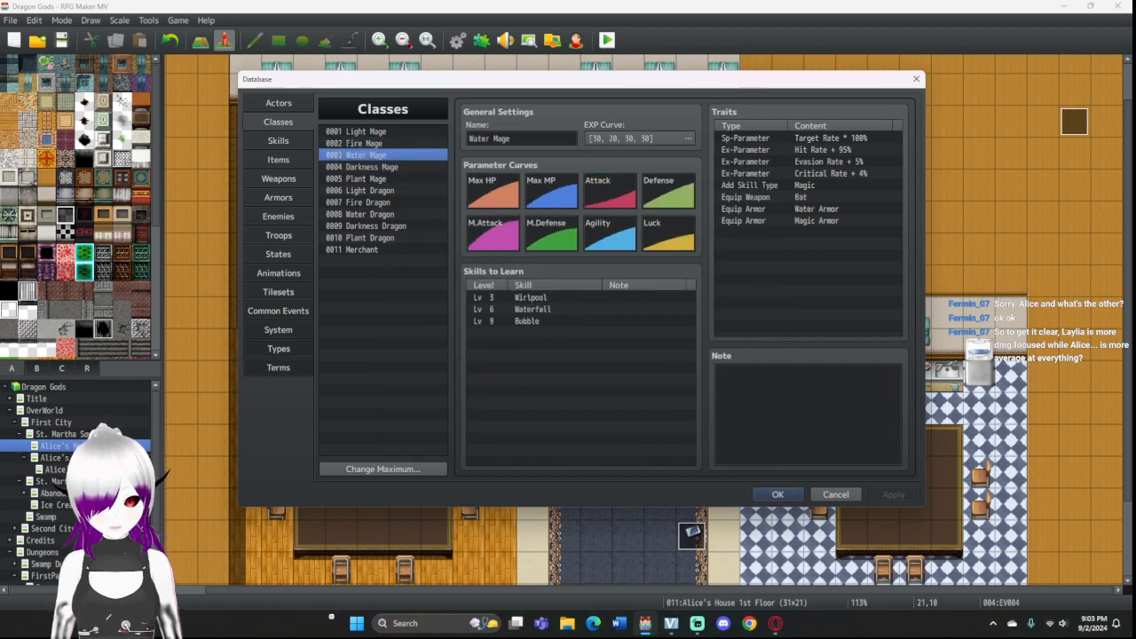
{"action": "key", "text": "Up"}
{"action": "key", "text": "Down"}
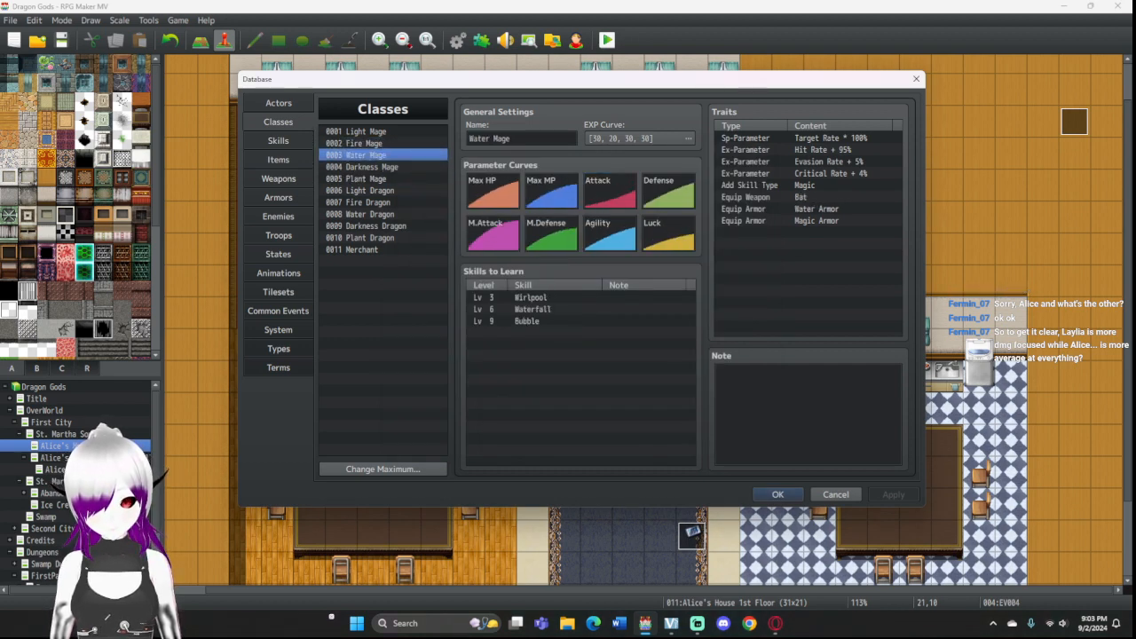
{"action": "left_click", "coordinate": [366, 178]}
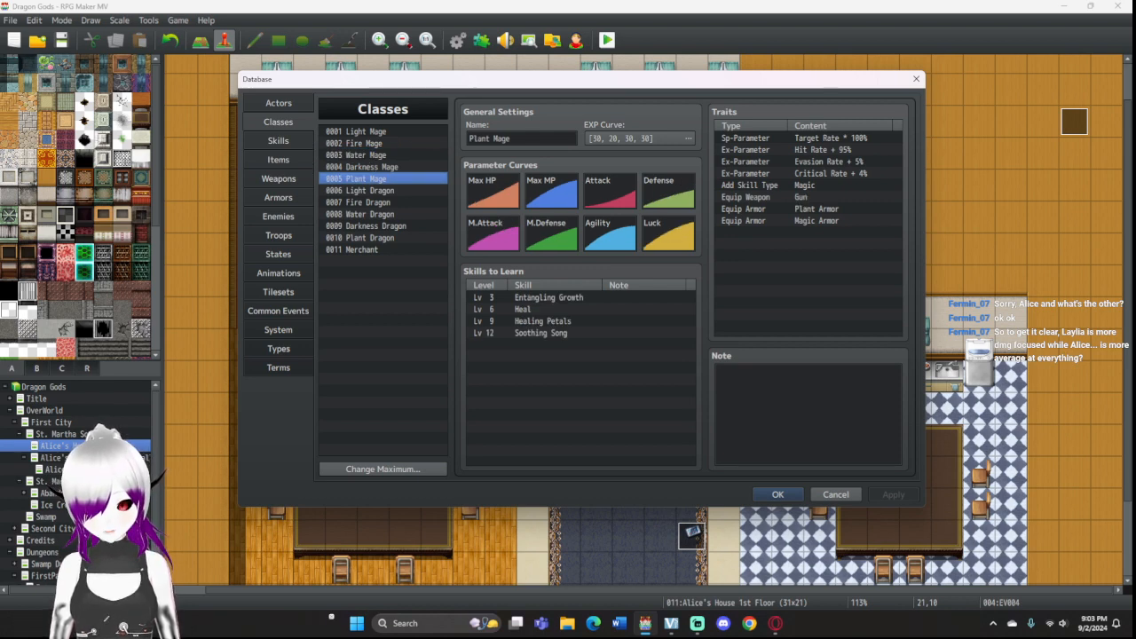
{"action": "left_click", "coordinate": [366, 155]}
{"action": "left_click", "coordinate": [365, 143]}
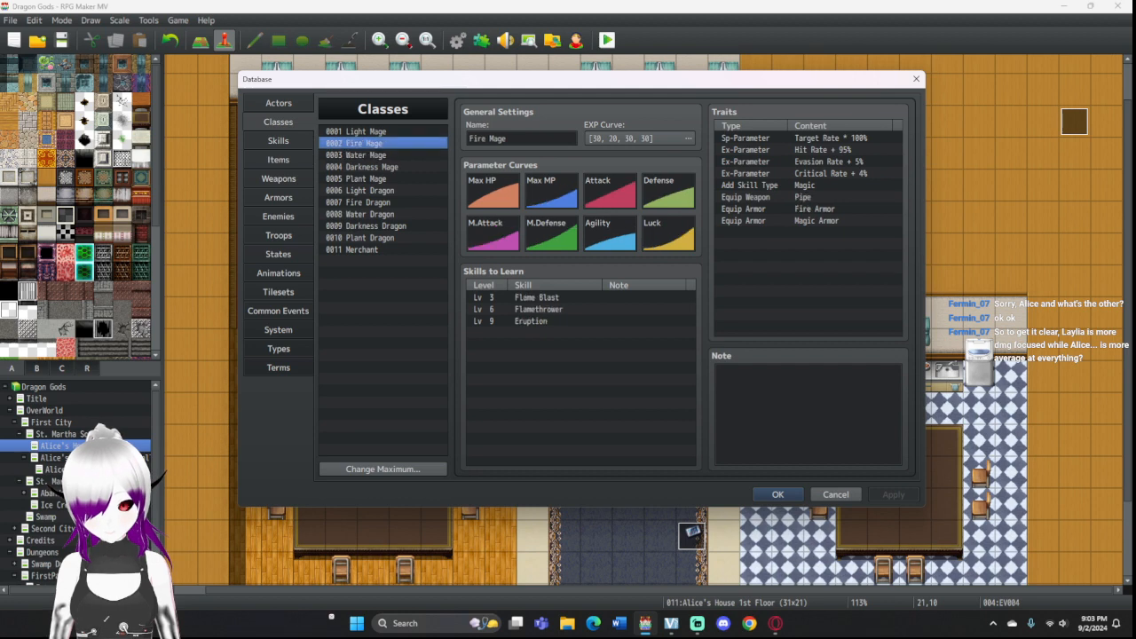
{"action": "left_click", "coordinate": [366, 155]}
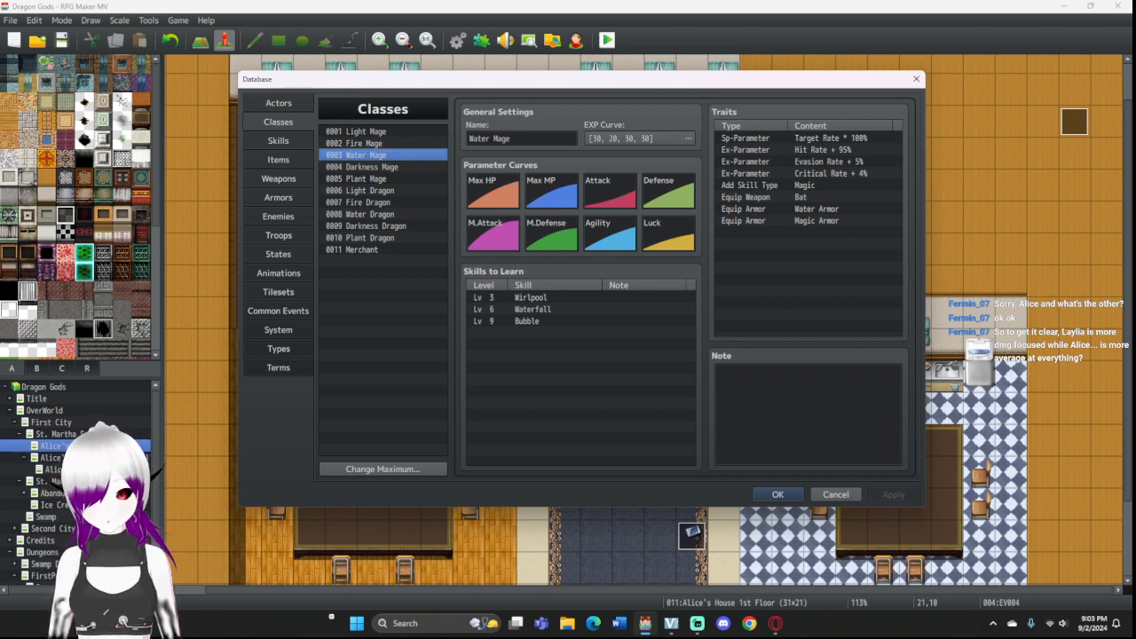
{"action": "left_click", "coordinate": [383, 143]}
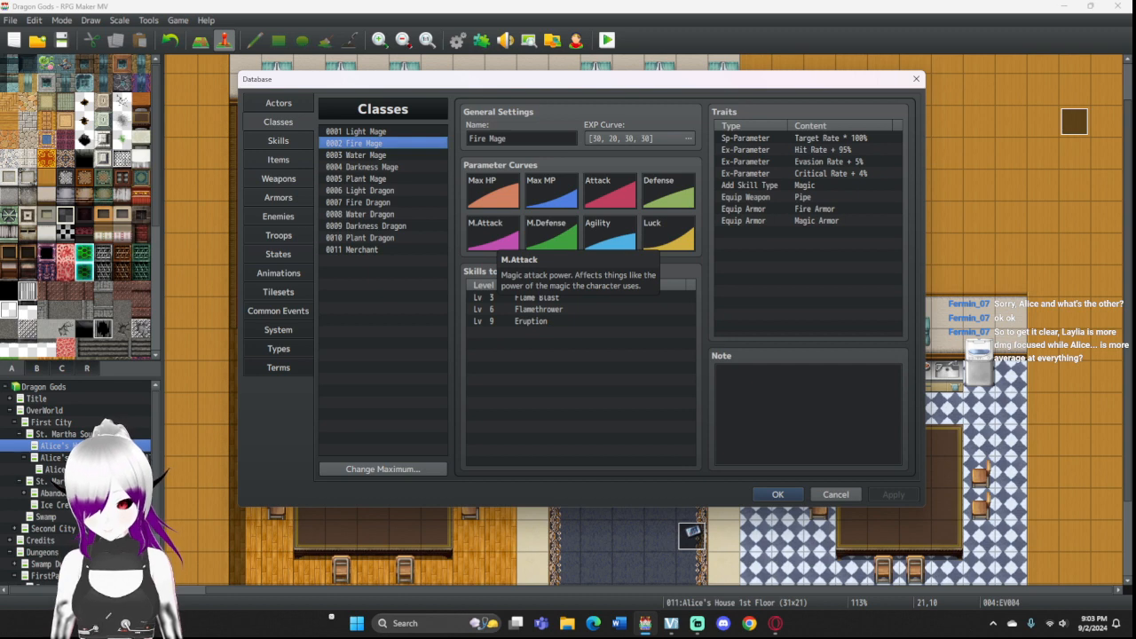
{"action": "left_click", "coordinate": [365, 179]}
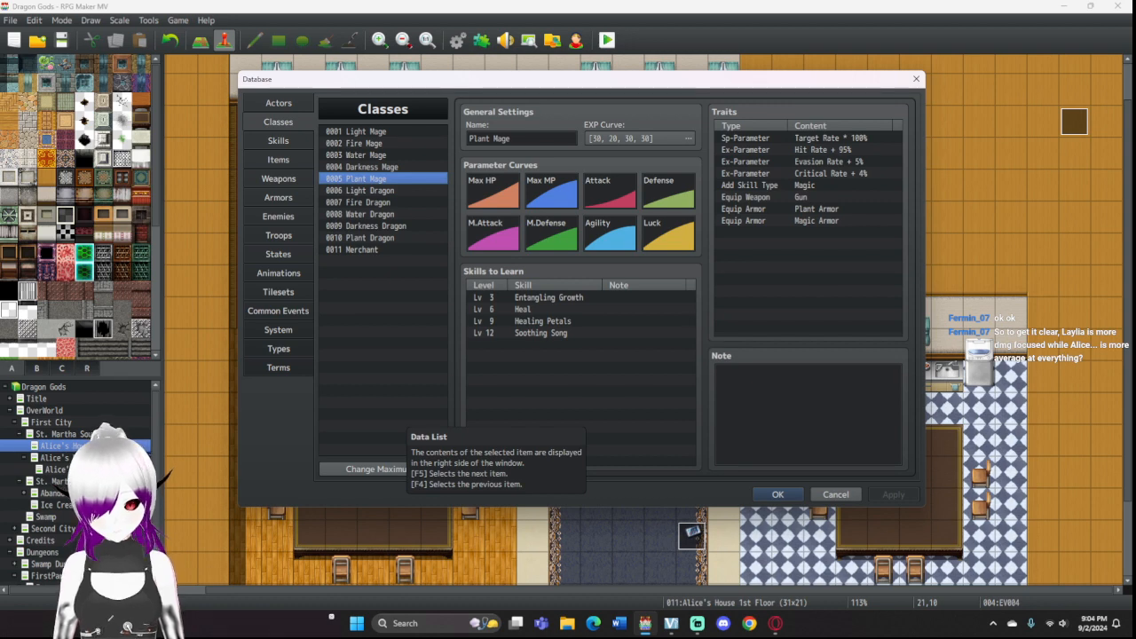
{"action": "left_click", "coordinate": [278, 329]}
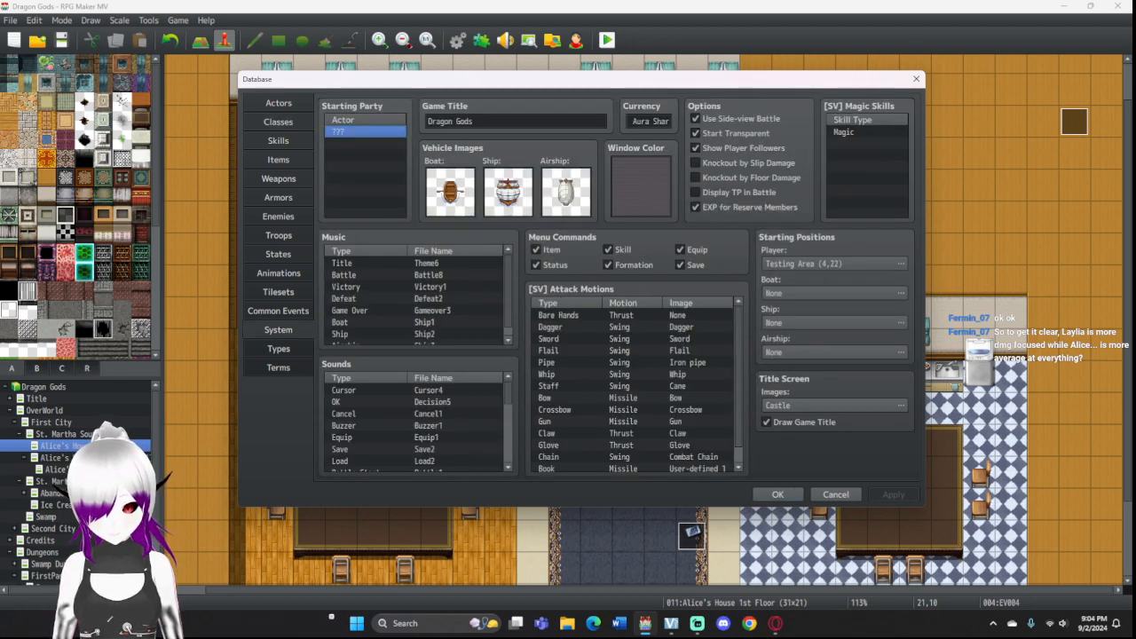
{"action": "left_click", "coordinate": [278, 235]}
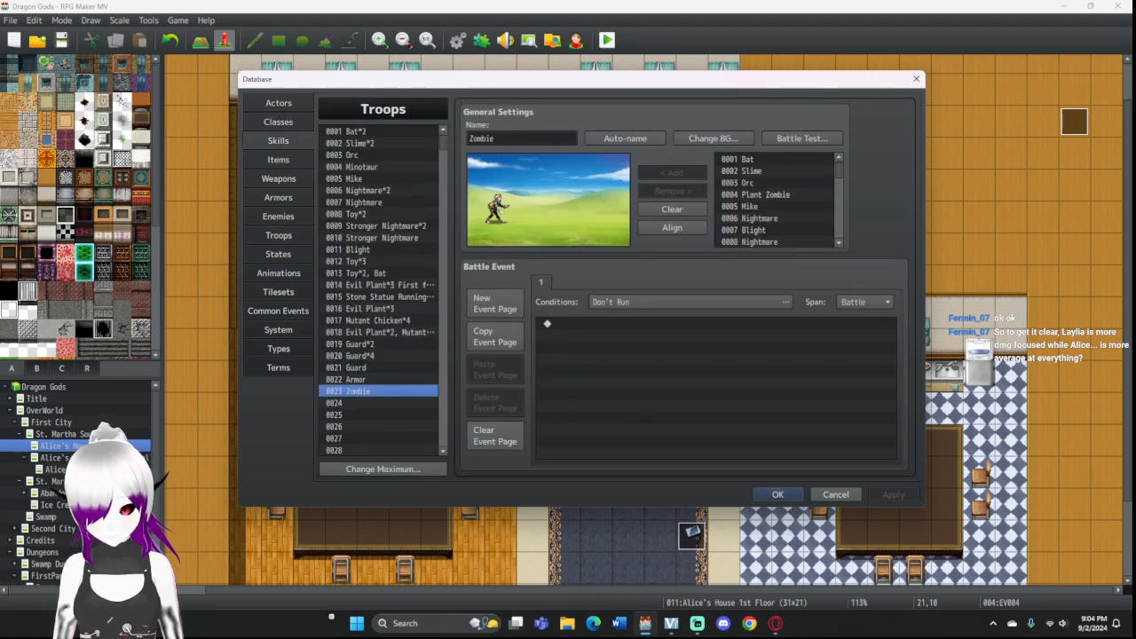
{"action": "left_click", "coordinate": [277, 140]}
{"action": "left_click", "coordinate": [278, 121]}
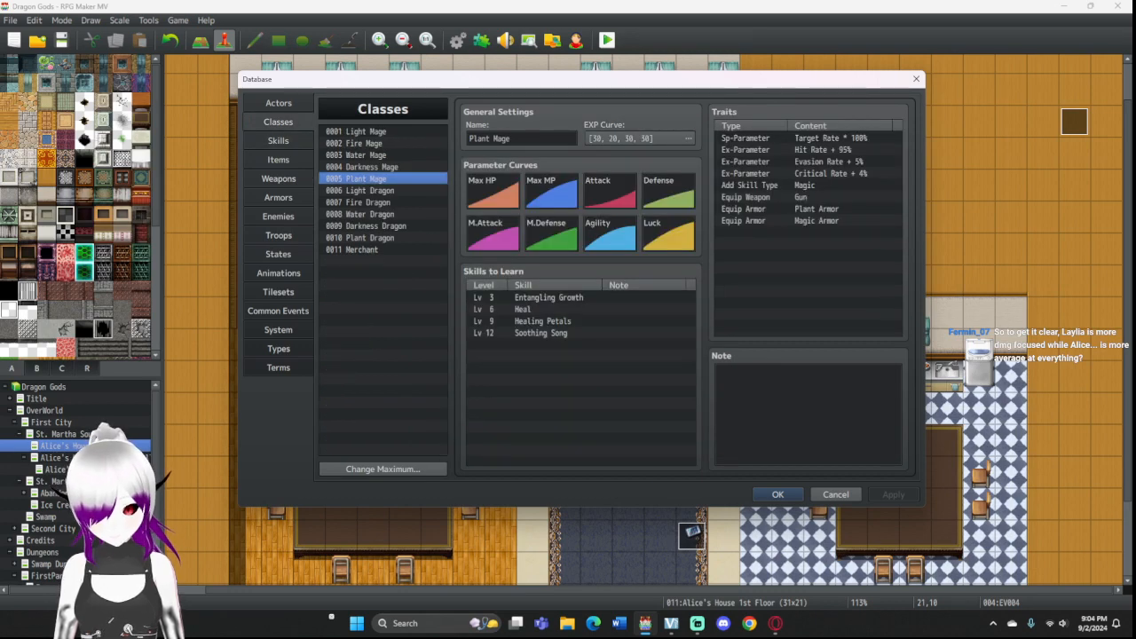
Step: Try quick settings A through E on the Plant Mage class's Max HP curve and discard them
{"action": "double_click", "coordinate": [479, 202]}
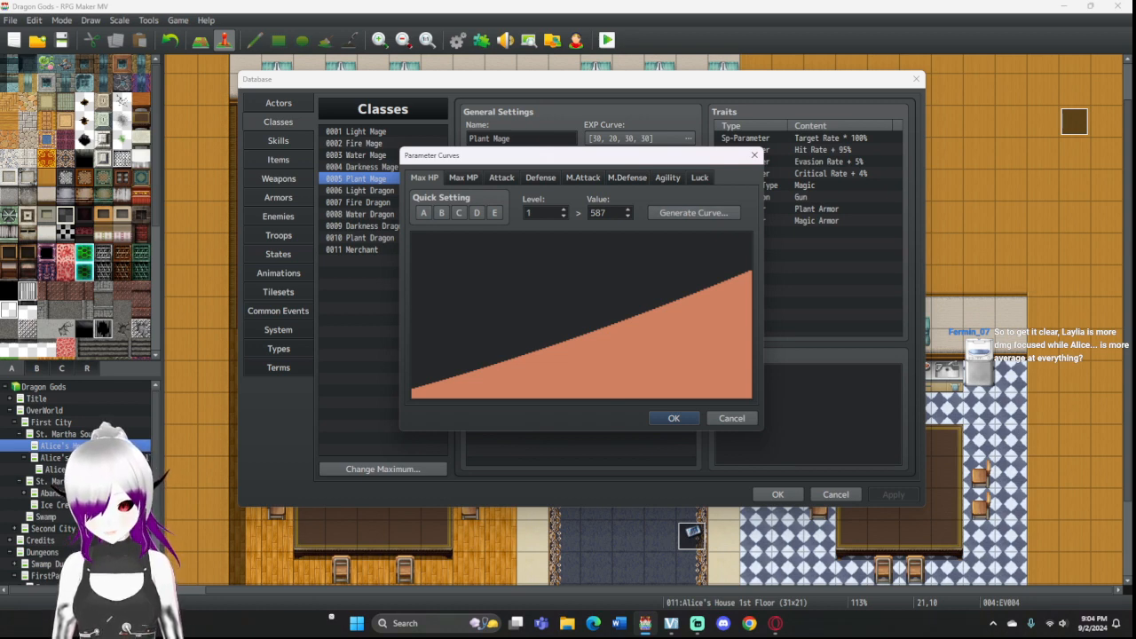
{"action": "left_click", "coordinate": [425, 213]}
{"action": "left_click", "coordinate": [441, 213]}
{"action": "left_click", "coordinate": [459, 213]}
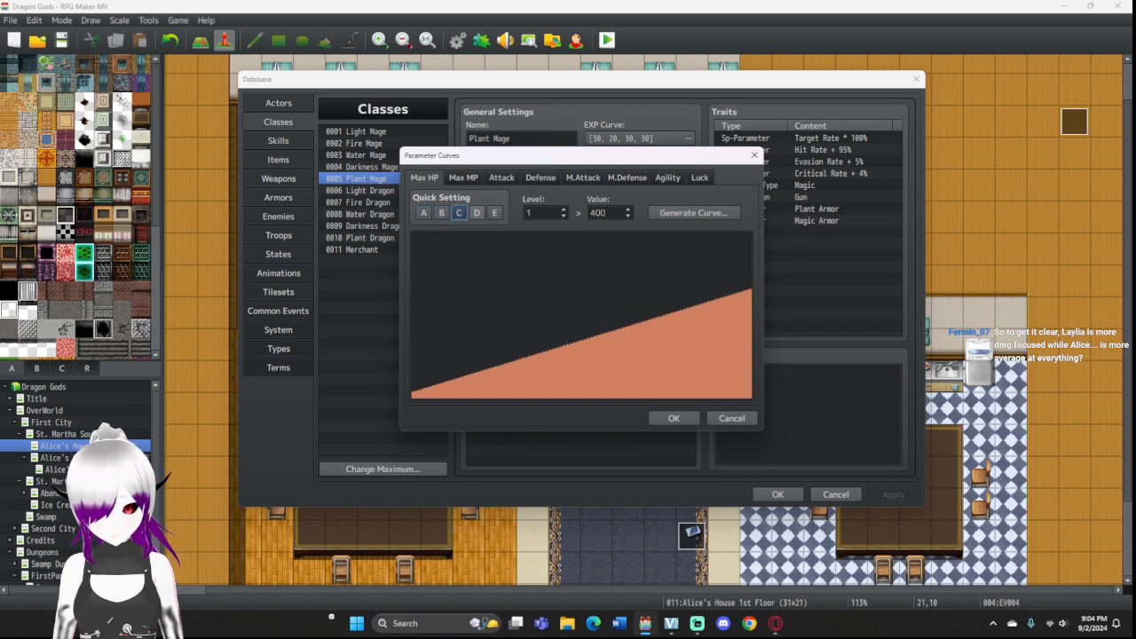
{"action": "left_click", "coordinate": [476, 213]}
{"action": "left_click", "coordinate": [495, 213]}
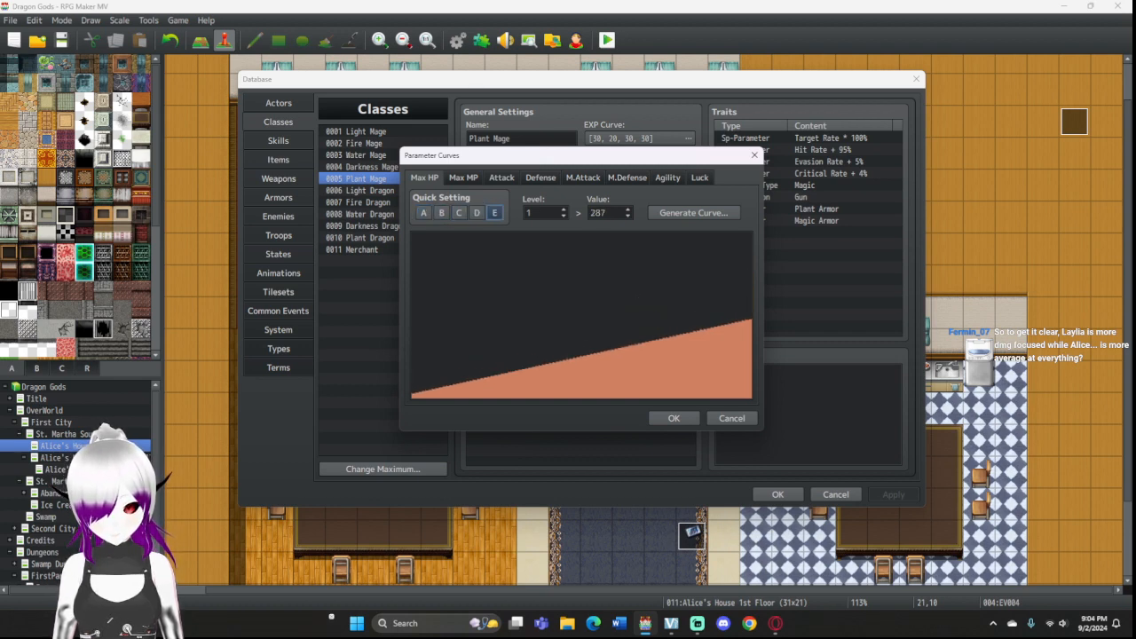
{"action": "left_click", "coordinate": [731, 418]}
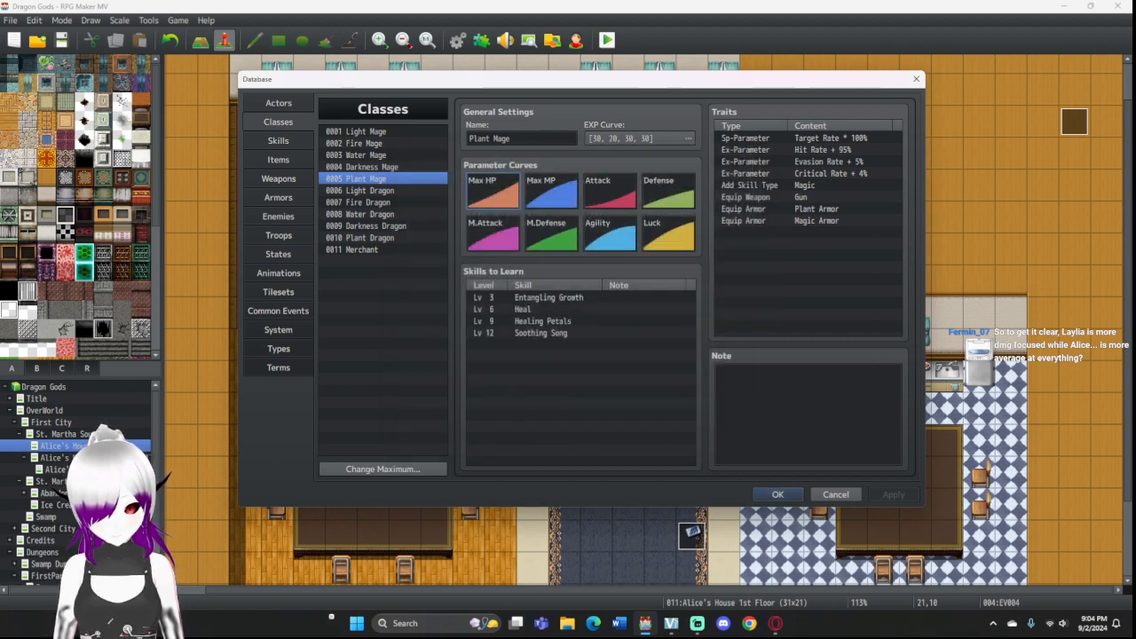
Step: Set the Plant Mage class's level 1 Max HP to 100 and regenerate its curve from that value
{"action": "double_click", "coordinate": [493, 191]}
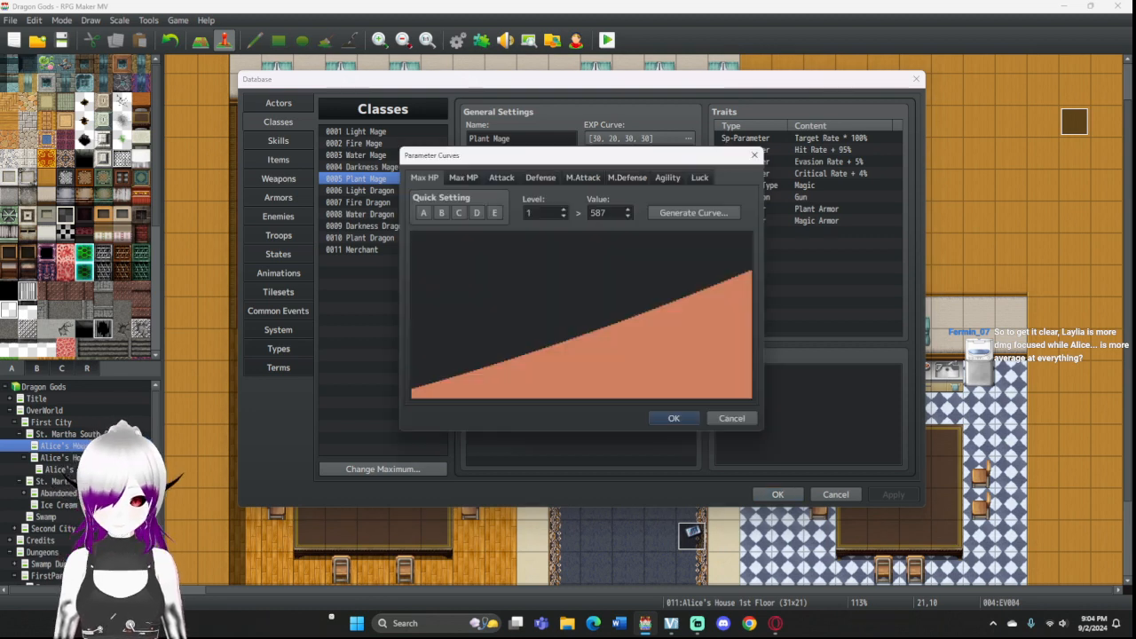
{"action": "double_click", "coordinate": [599, 213]}
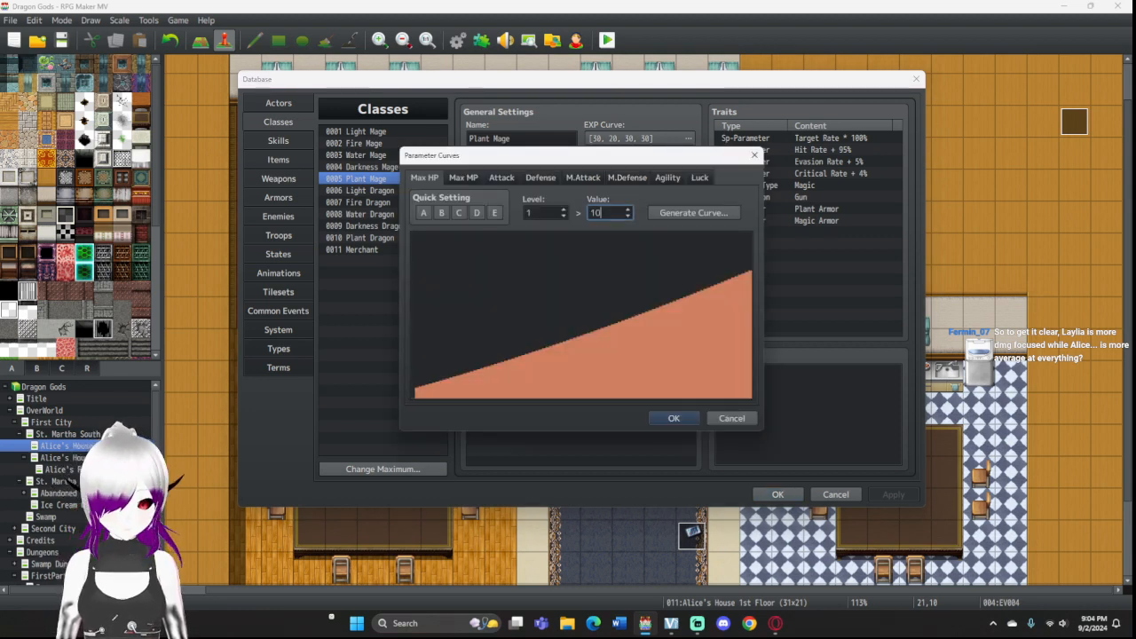
{"action": "left_click", "coordinate": [673, 418]}
{"action": "double_click", "coordinate": [493, 192]}
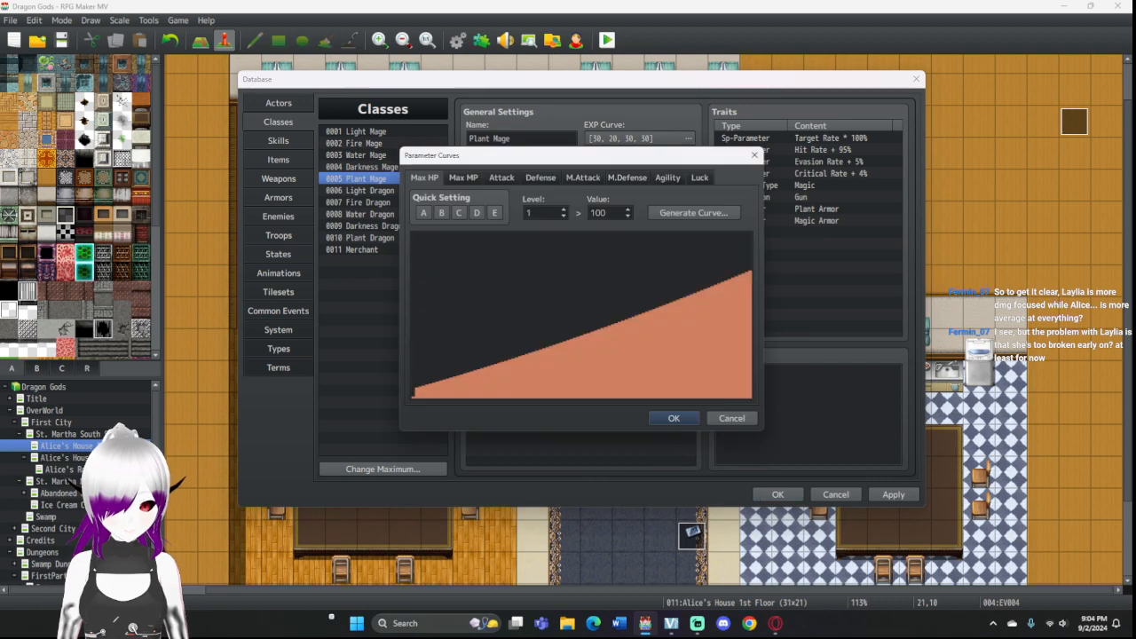
{"action": "double_click", "coordinate": [599, 213]}
{"action": "left_click", "coordinate": [693, 213]}
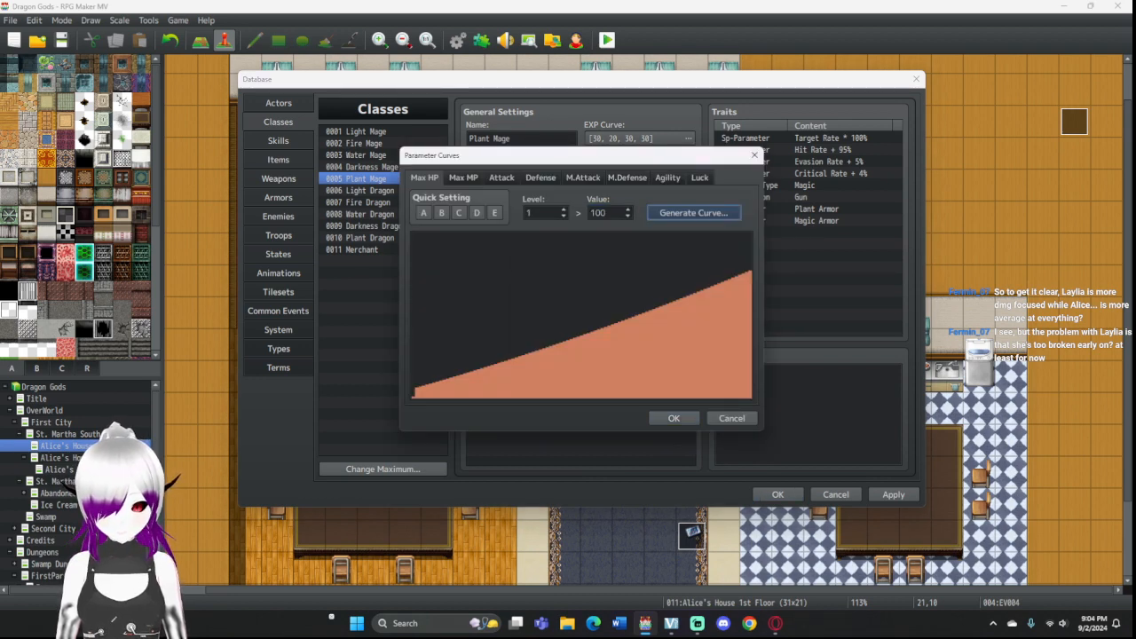
{"action": "left_click", "coordinate": [554, 347]}
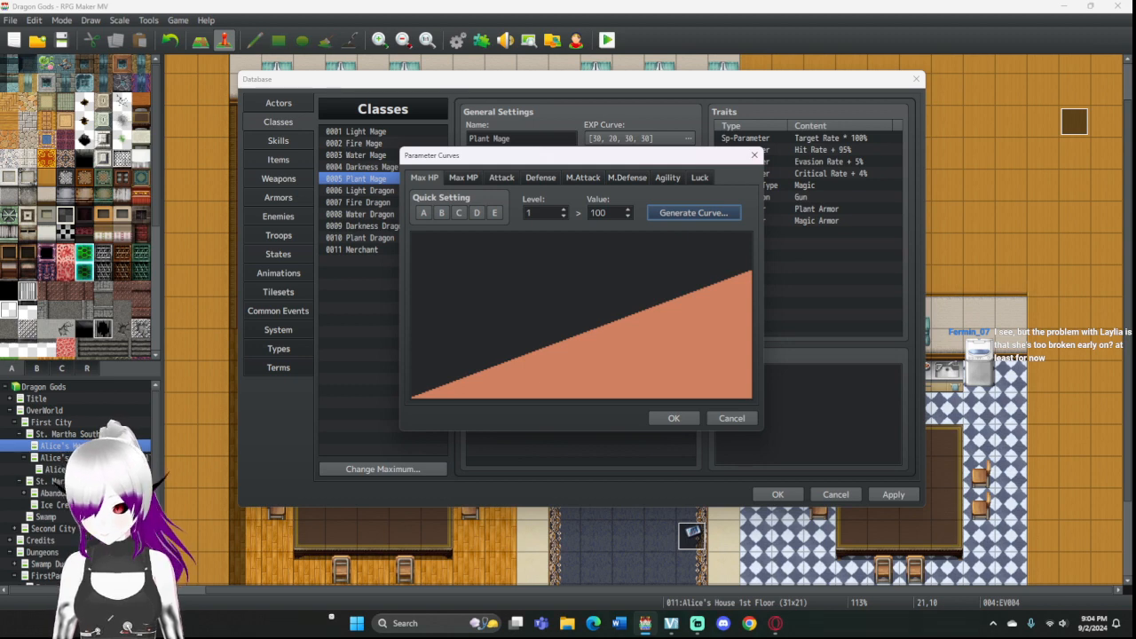
{"action": "left_click", "coordinate": [673, 417]}
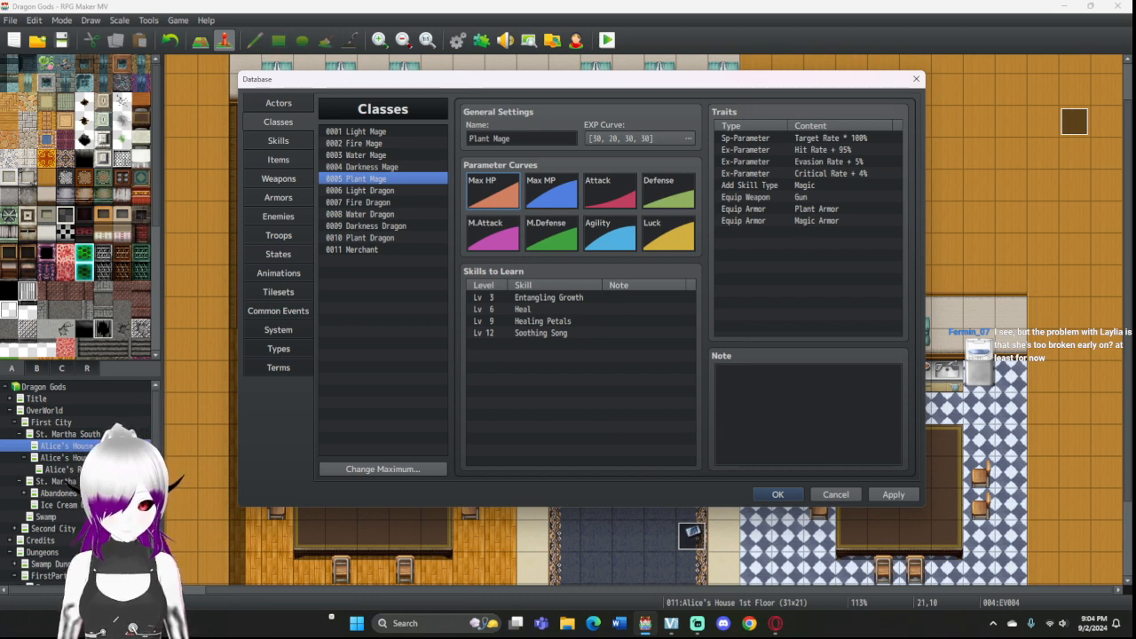
Step: Set the Plant Mage class's level 1 Max MP to 50 and regenerate its curve from that value
{"action": "double_click", "coordinate": [550, 190]}
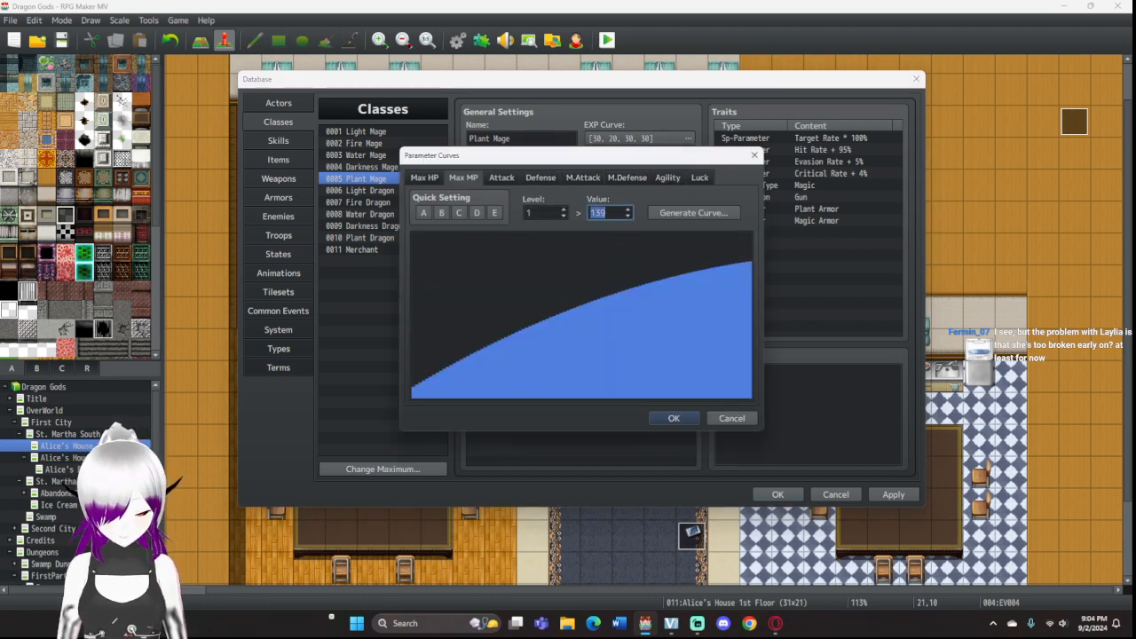
{"action": "key", "text": "BackSpace"}
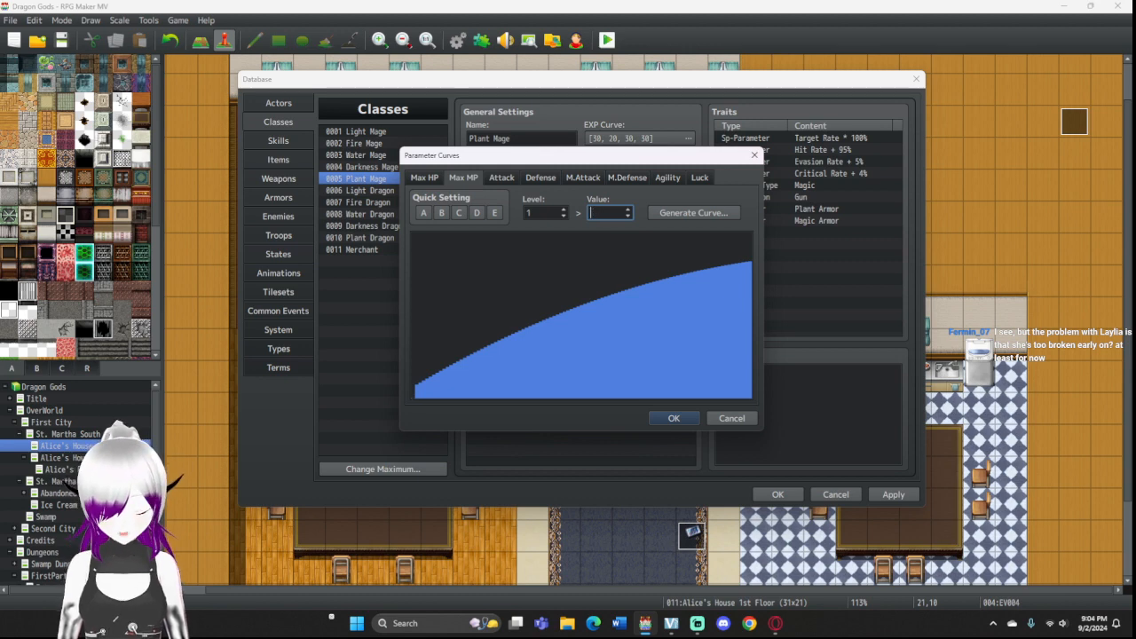
{"action": "type", "text": "50"}
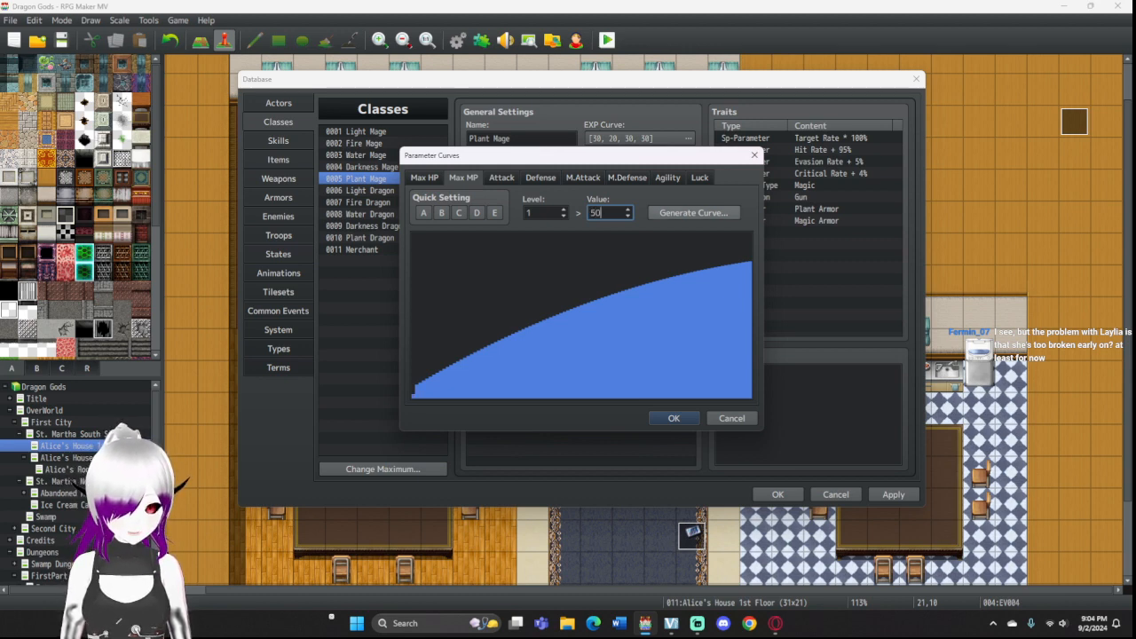
{"action": "left_click", "coordinate": [692, 213]}
{"action": "left_click", "coordinate": [552, 347]}
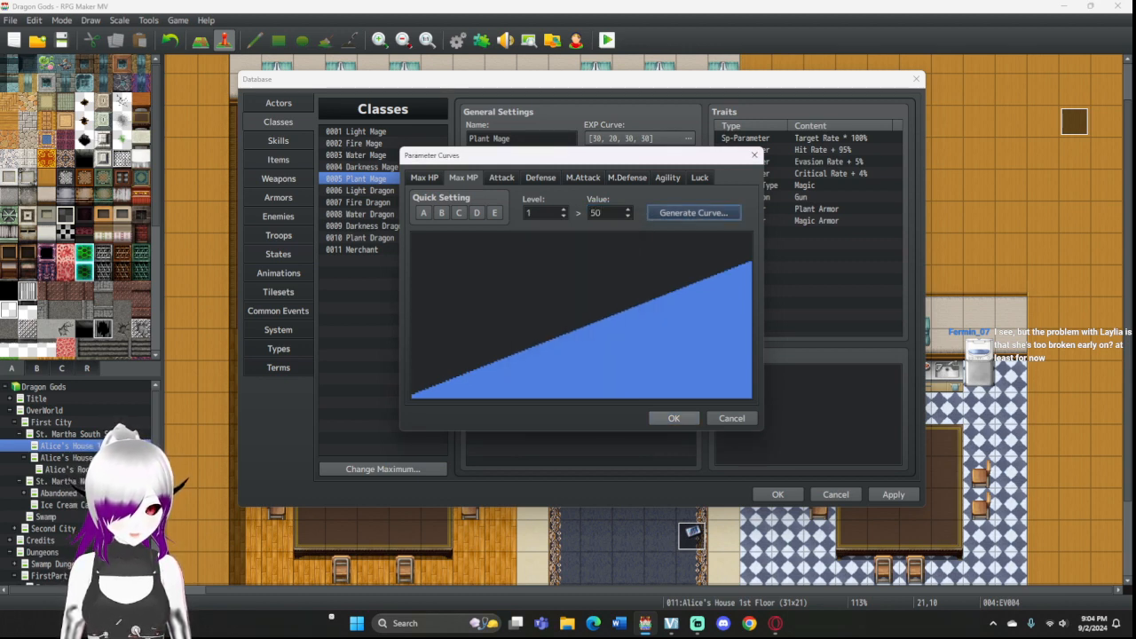
{"action": "left_click", "coordinate": [674, 418]}
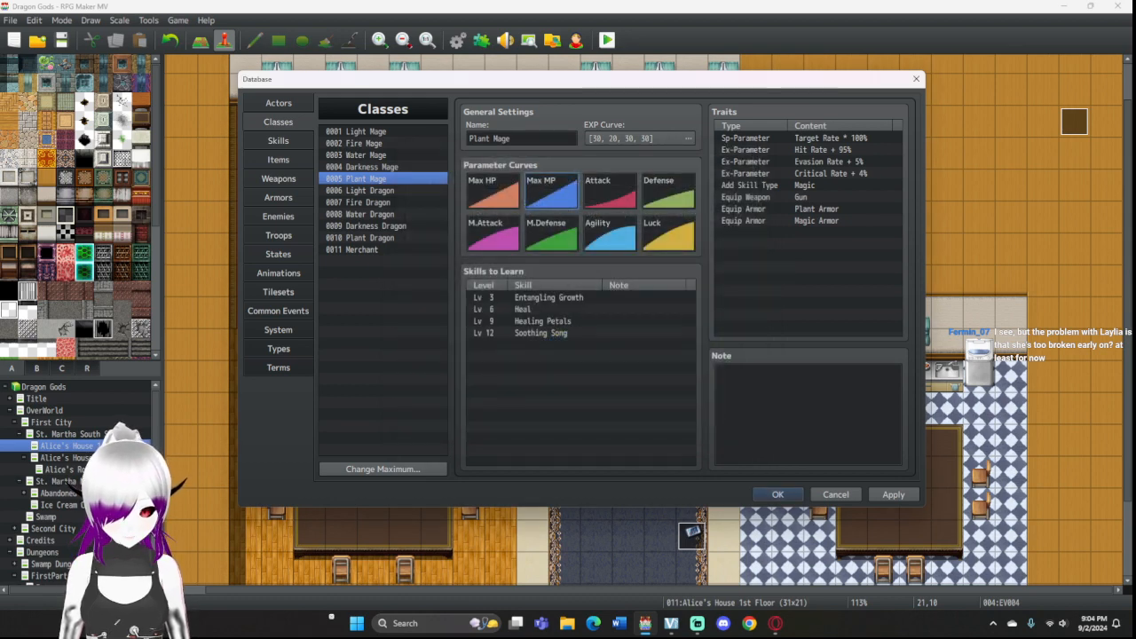
Step: Set the Darkness Mage class's level 1 Max HP to 100 and regenerate its curve from that value
{"action": "left_click", "coordinate": [371, 167]}
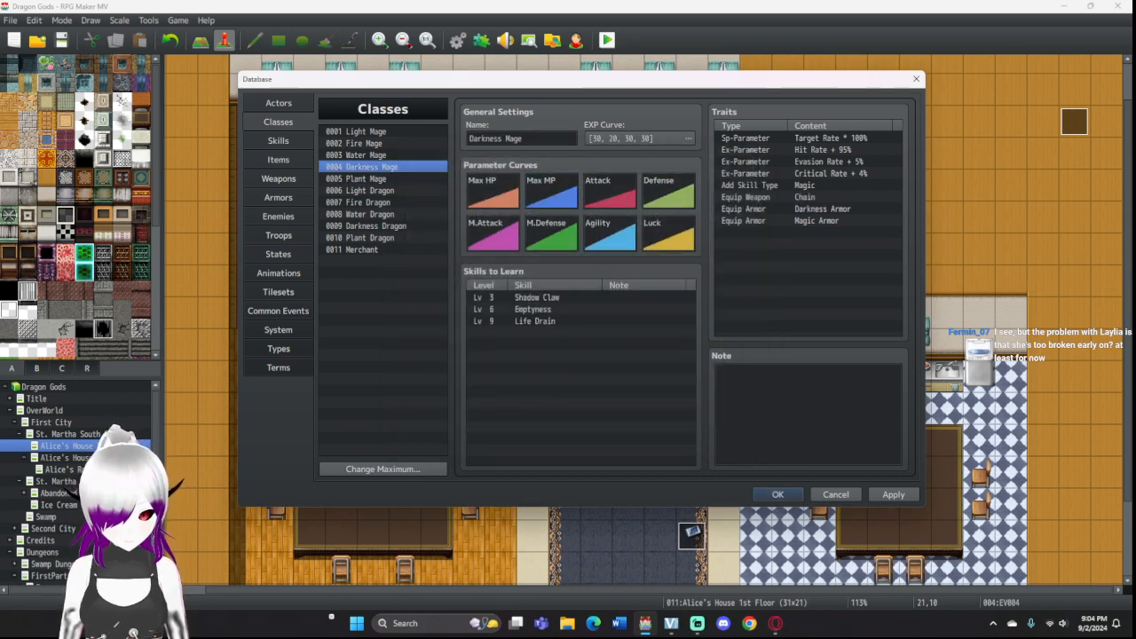
{"action": "double_click", "coordinate": [493, 192]}
{"action": "double_click", "coordinate": [599, 213]}
{"action": "type", "text": "100"}
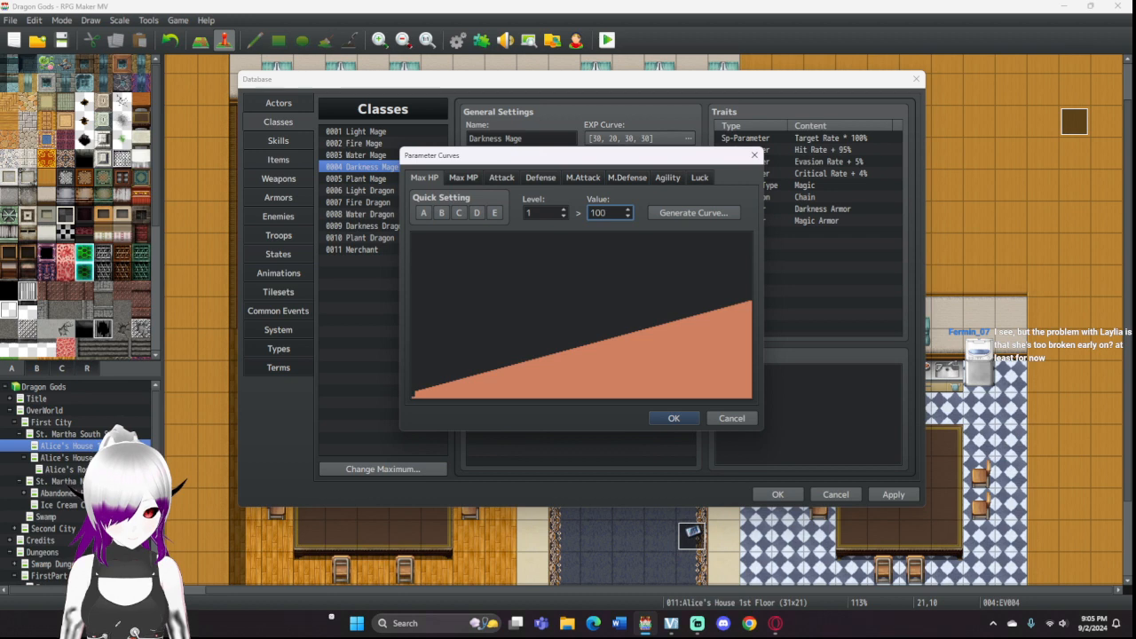
{"action": "left_click", "coordinate": [692, 213]}
{"action": "left_click", "coordinate": [548, 347]}
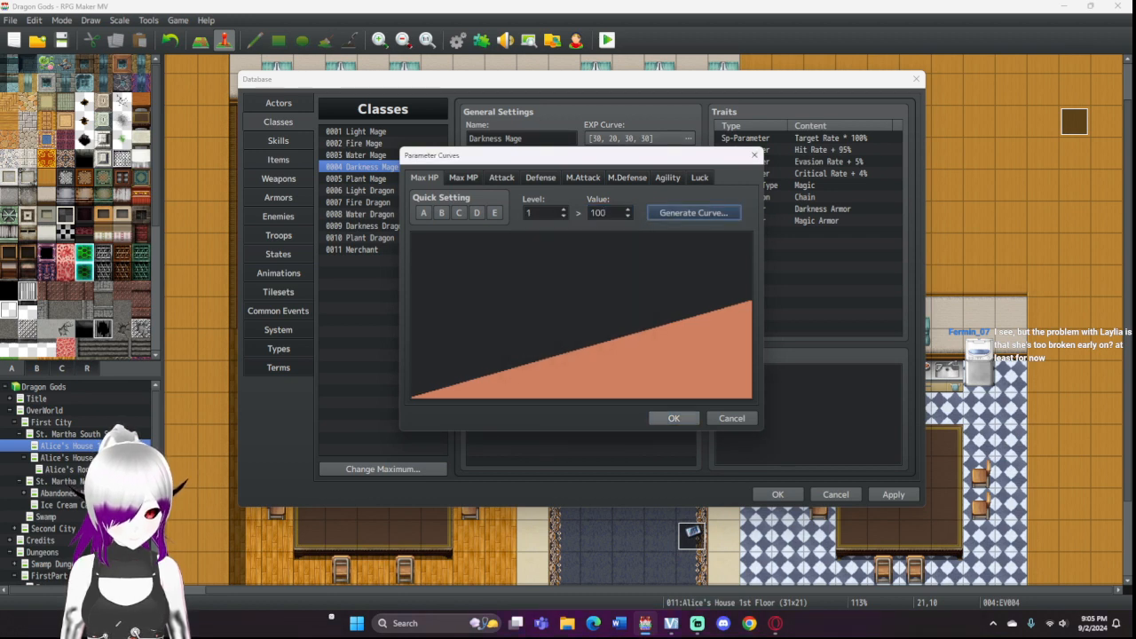
{"action": "left_click", "coordinate": [674, 417]}
Step: Set the Darkness Mage class's level 1 Max MP to 50 and regenerate its curve from that value
{"action": "left_click", "coordinate": [371, 155]}
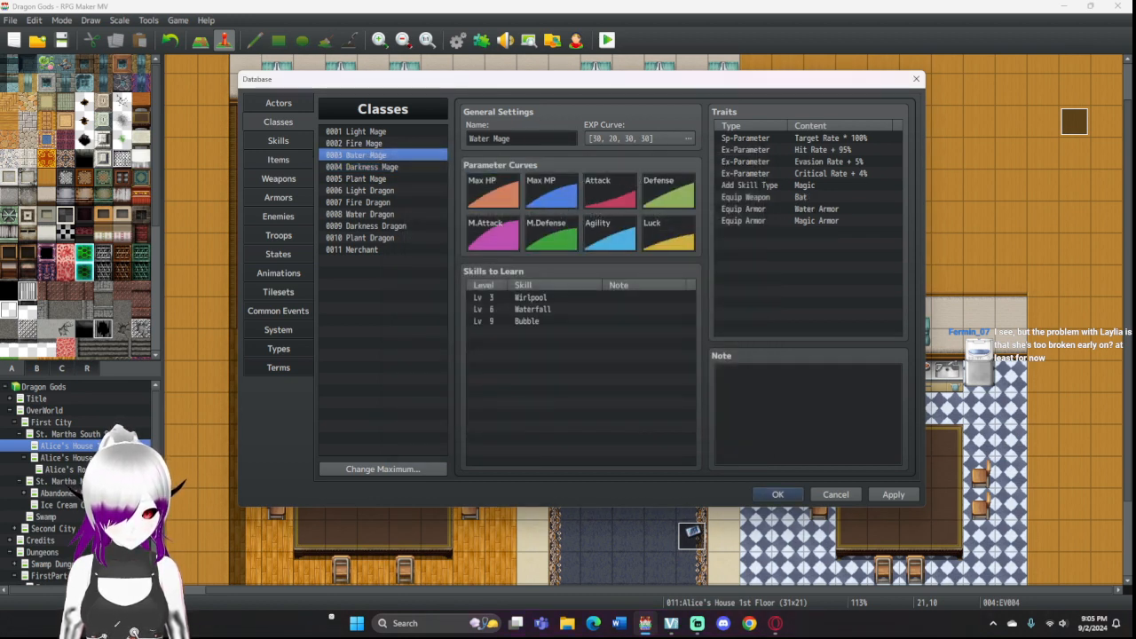
{"action": "left_click", "coordinate": [364, 167]}
{"action": "double_click", "coordinate": [550, 193]}
{"action": "double_click", "coordinate": [608, 213]}
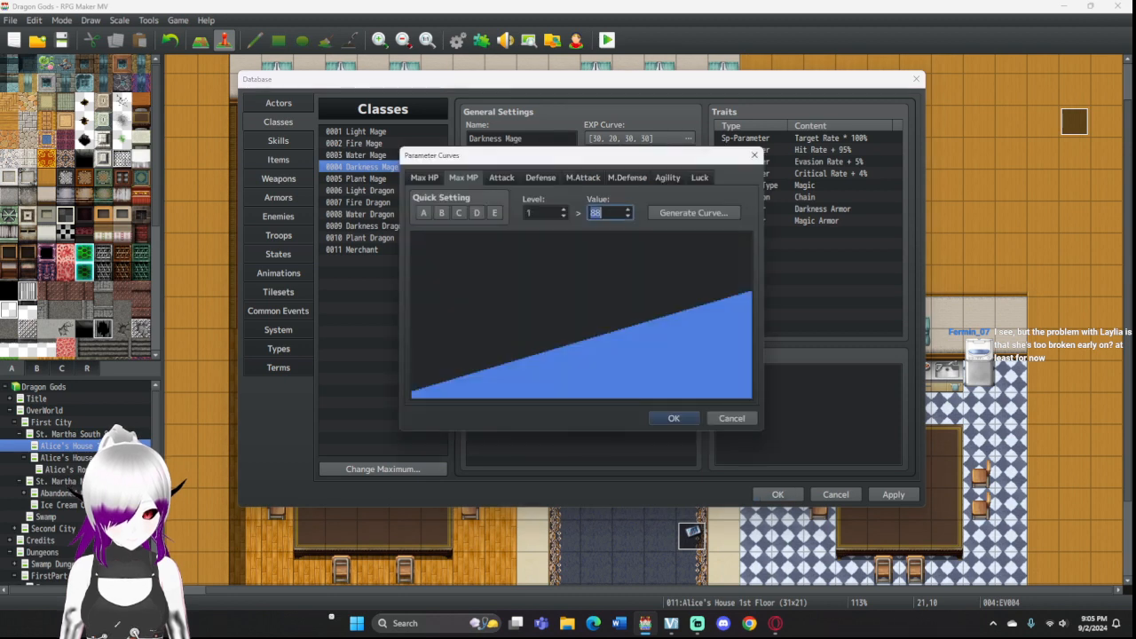
{"action": "type", "text": "502"}
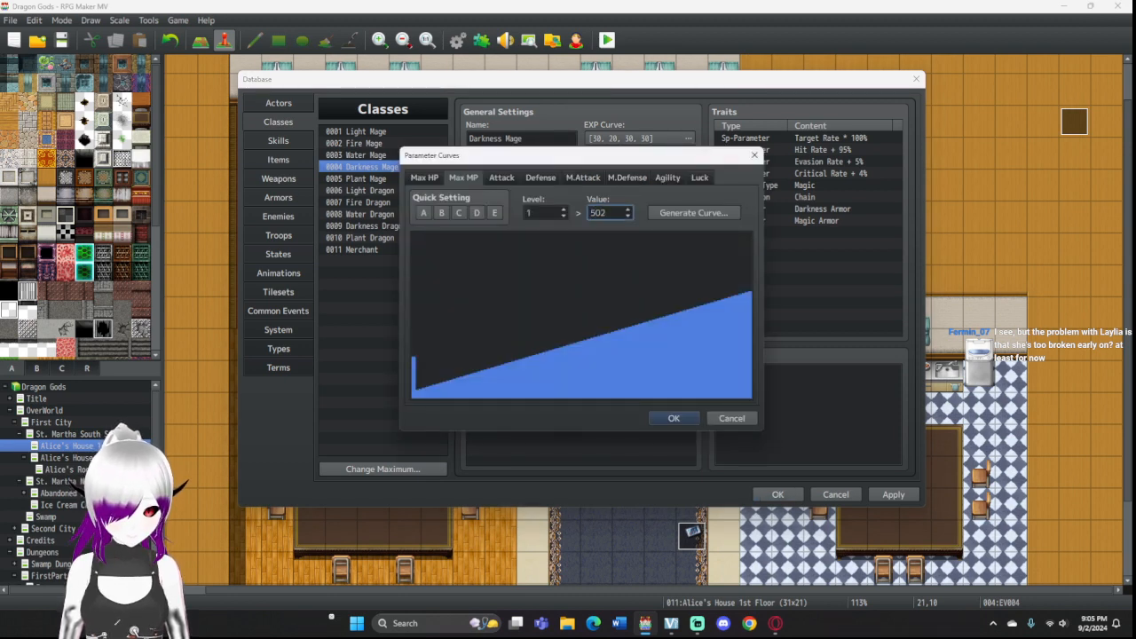
{"action": "key", "text": "BackSpace"}
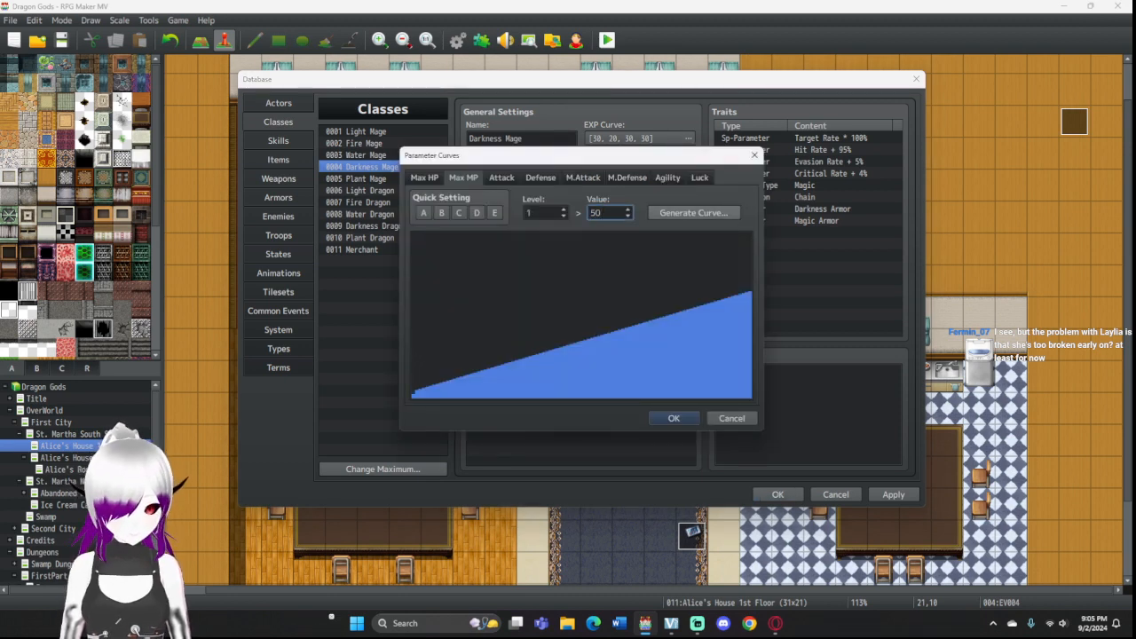
{"action": "left_click", "coordinate": [693, 213]}
{"action": "left_click", "coordinate": [553, 348]}
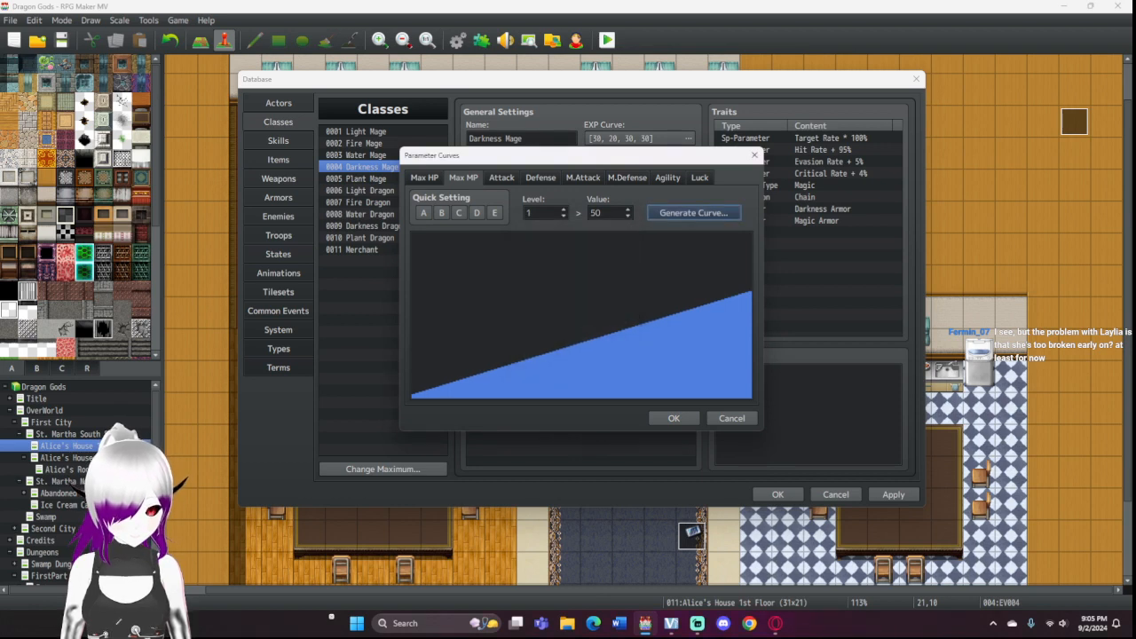
{"action": "left_click", "coordinate": [673, 418]}
Step: Set the Water Mage class's level 1 Max MP to 50 and regenerate its curve from that value
{"action": "left_click", "coordinate": [366, 156]}
{"action": "left_click", "coordinate": [551, 193]}
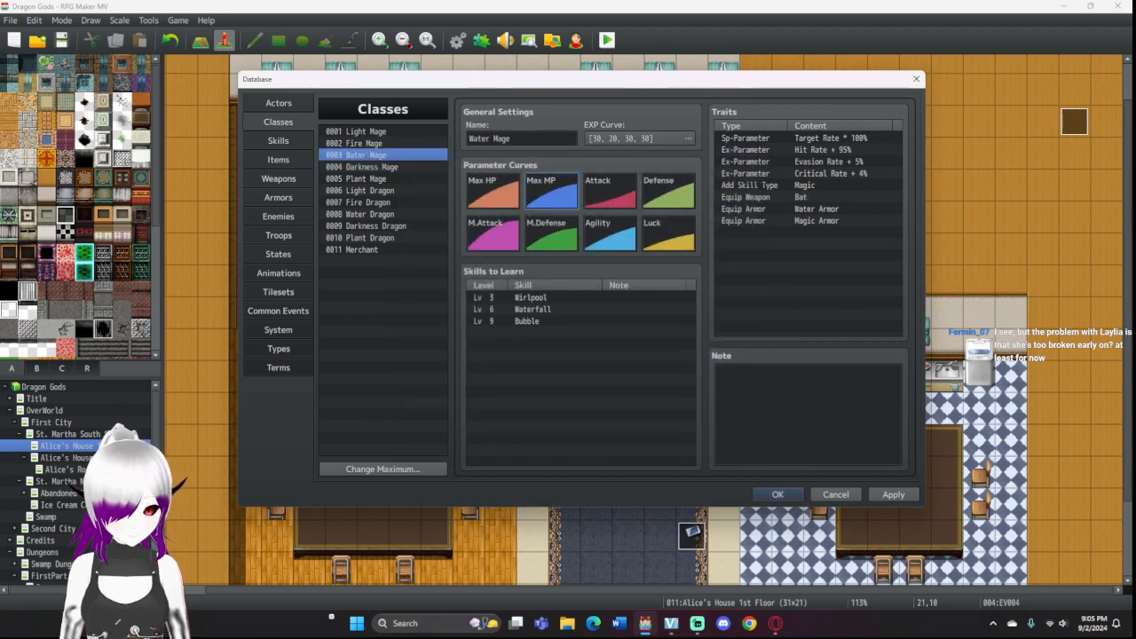
{"action": "double_click", "coordinate": [551, 193]}
{"action": "double_click", "coordinate": [598, 213]}
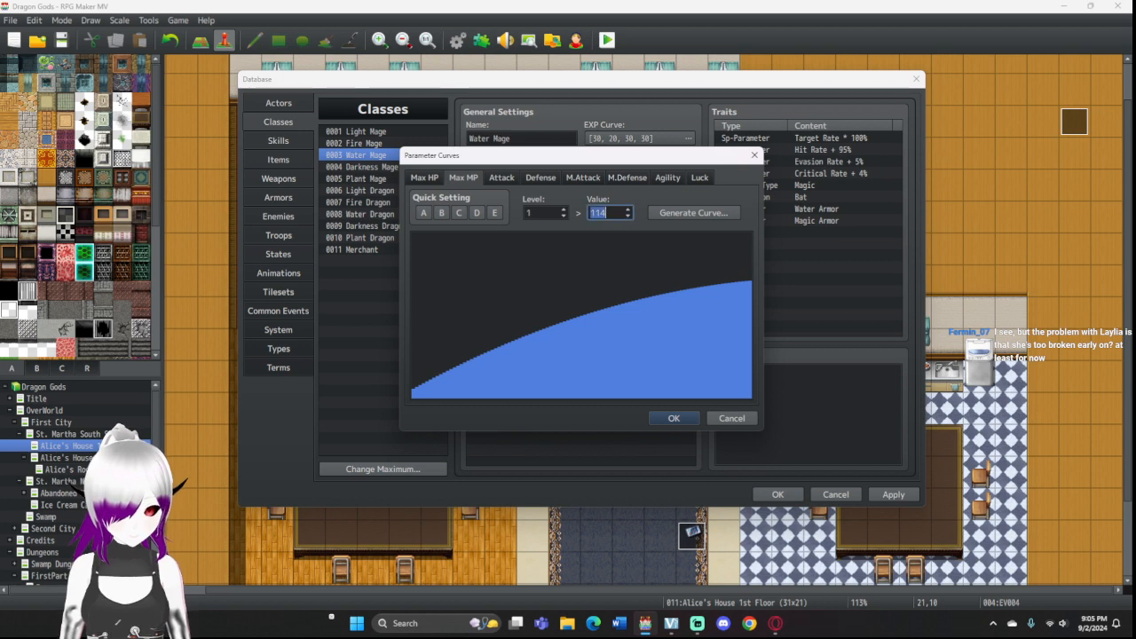
{"action": "type", "text": "50"}
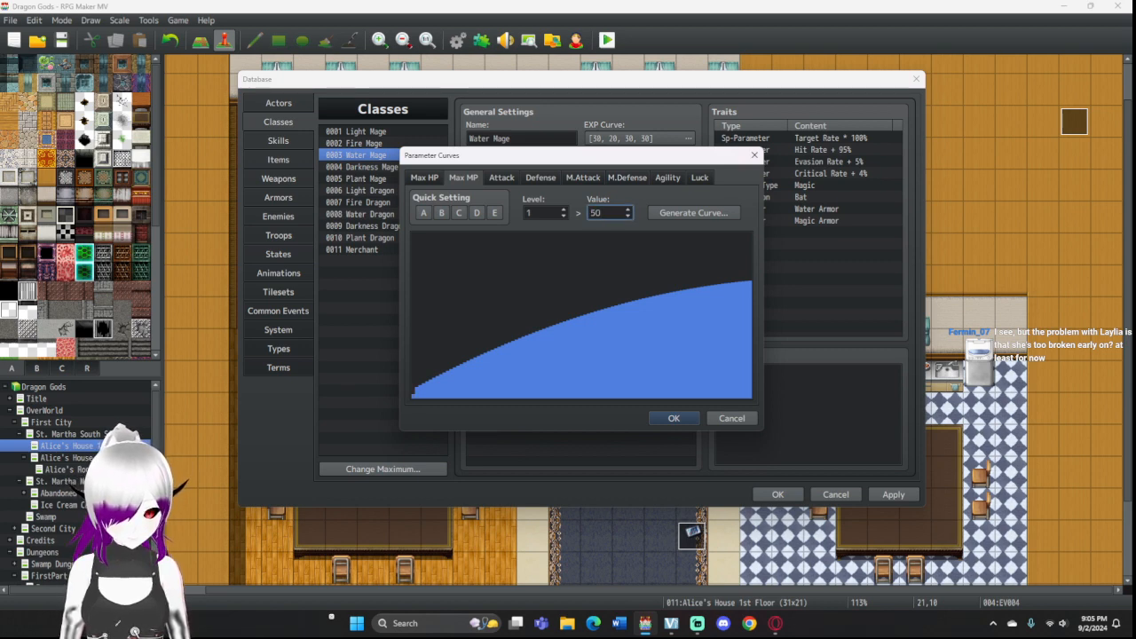
{"action": "left_click", "coordinate": [693, 213]}
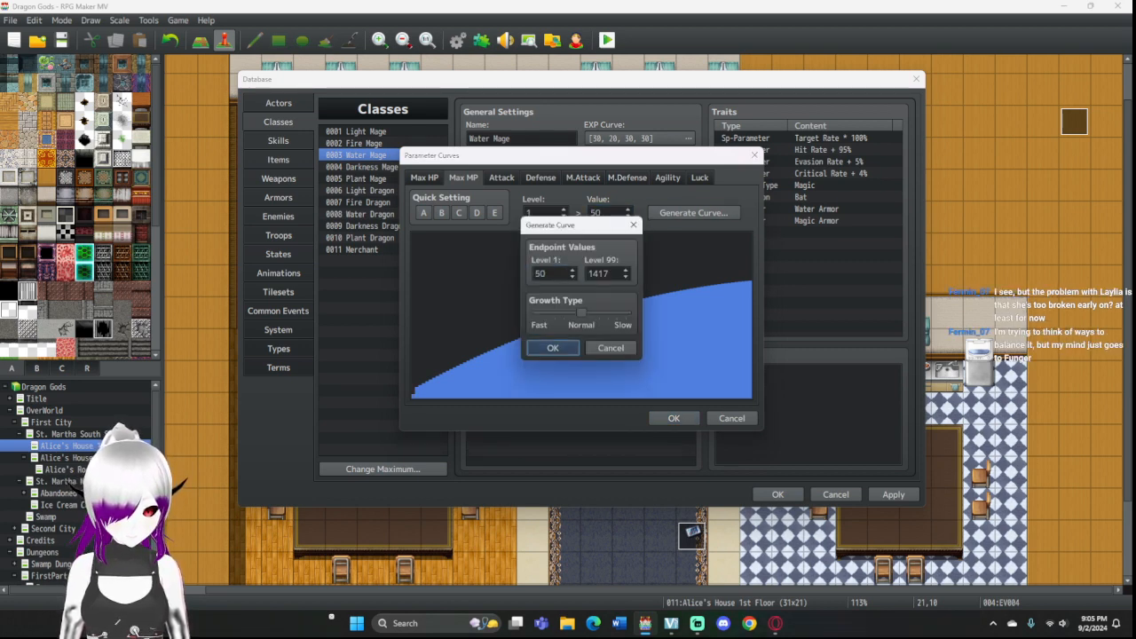
{"action": "left_click", "coordinate": [552, 347]}
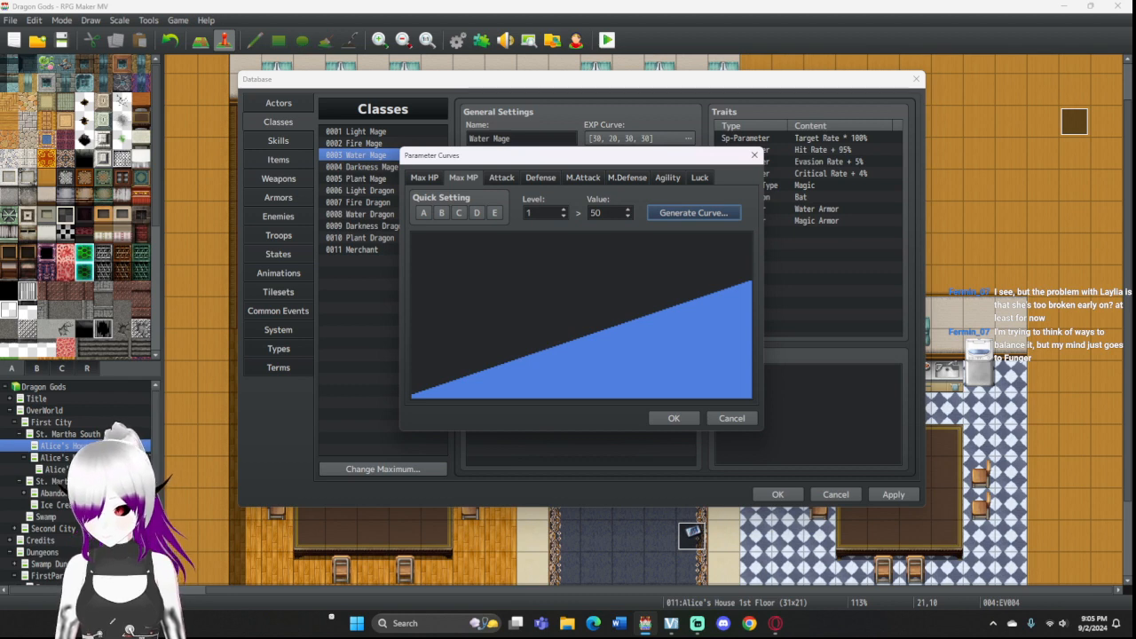
{"action": "left_click", "coordinate": [673, 418]}
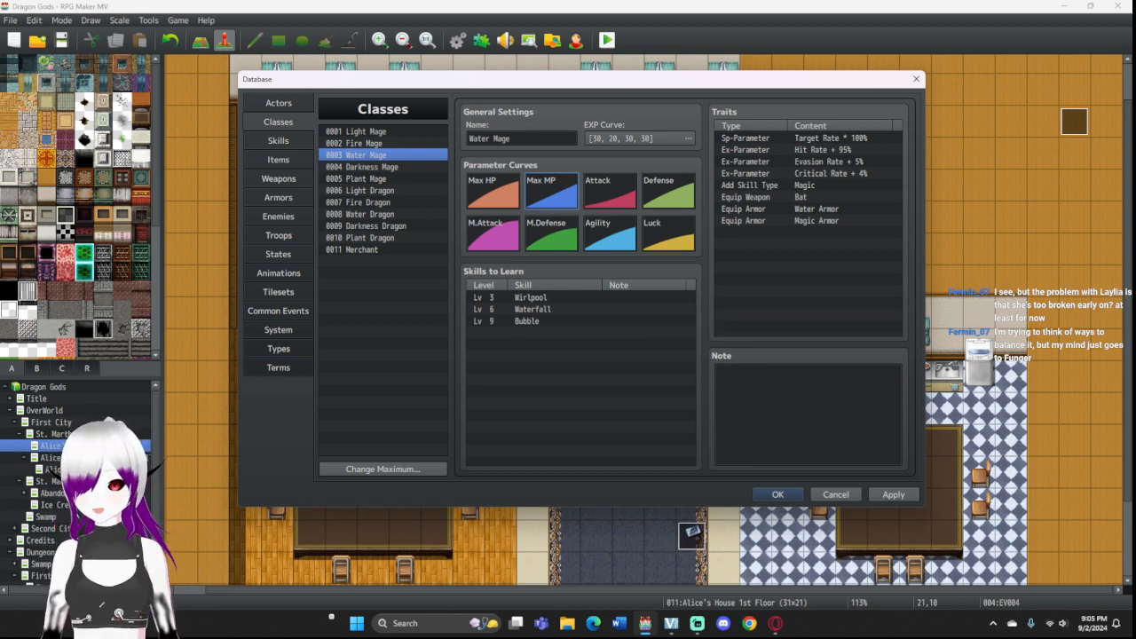
Step: Set the Water Mage class's level 1 Max HP to 100 and regenerate its curve from that value
{"action": "double_click", "coordinate": [494, 192]}
{"action": "double_click", "coordinate": [603, 213]}
{"action": "type", "text": "1"}
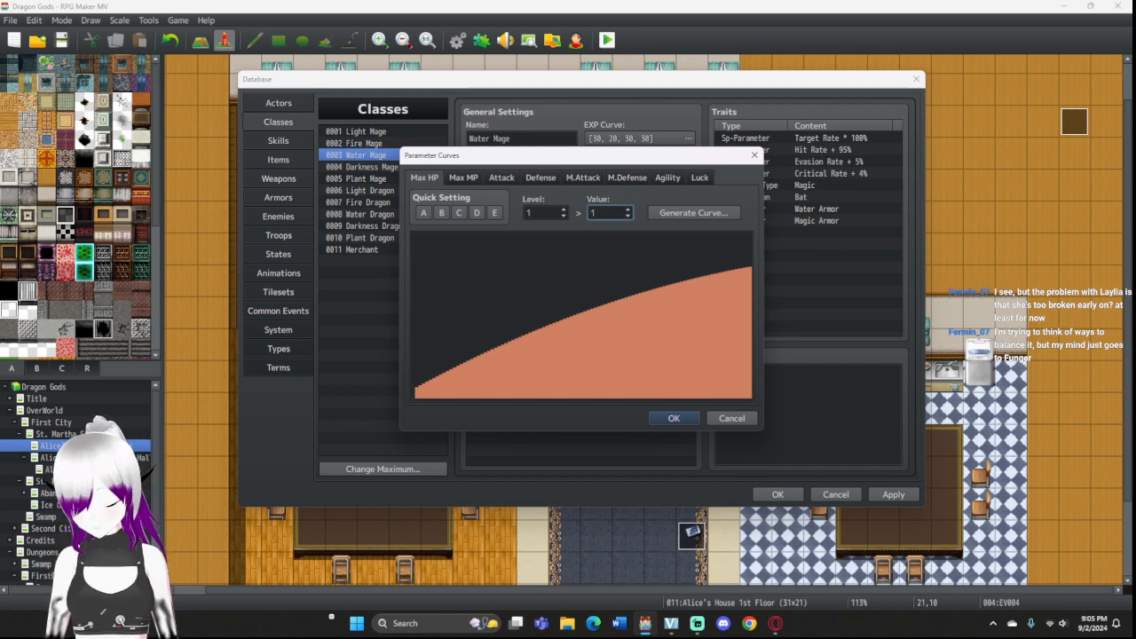
{"action": "type", "text": "00"}
{"action": "left_click", "coordinate": [693, 213]}
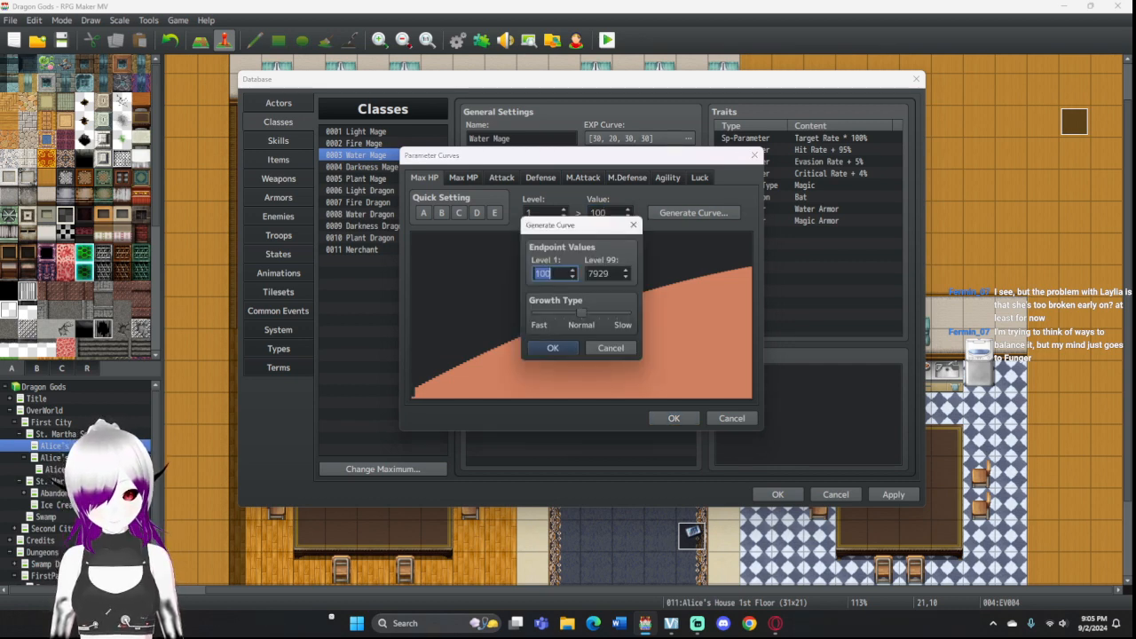
{"action": "key", "text": "Return"}
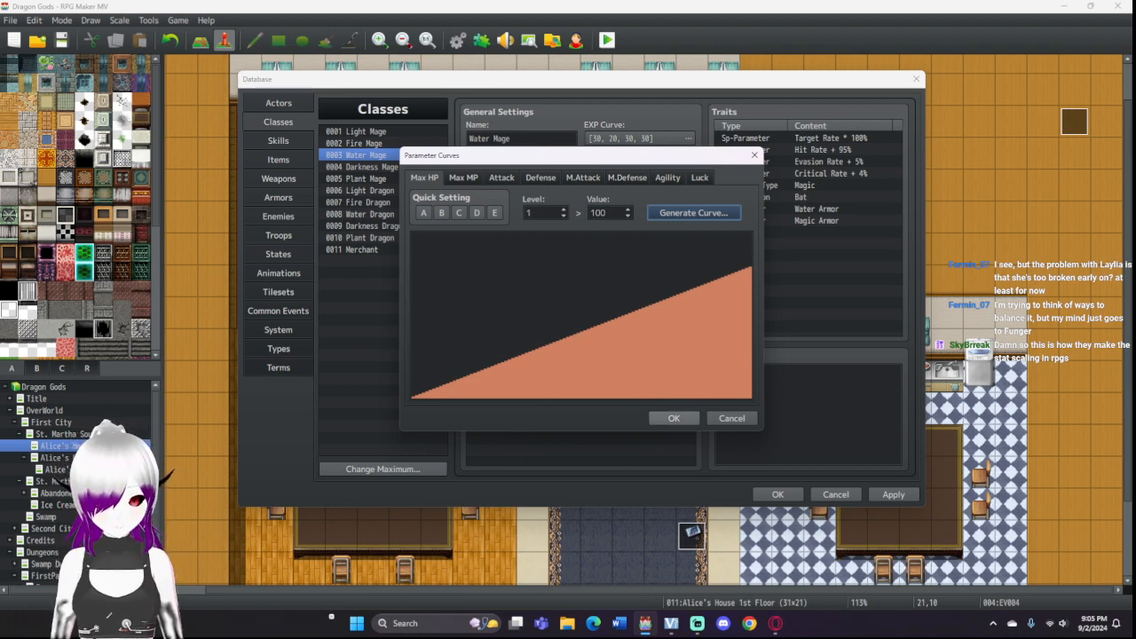
{"action": "left_click", "coordinate": [673, 417]}
Step: Set the Fire Mage class's level 1 Max HP to 100 and regenerate its curve from that value
{"action": "left_click", "coordinate": [355, 144]}
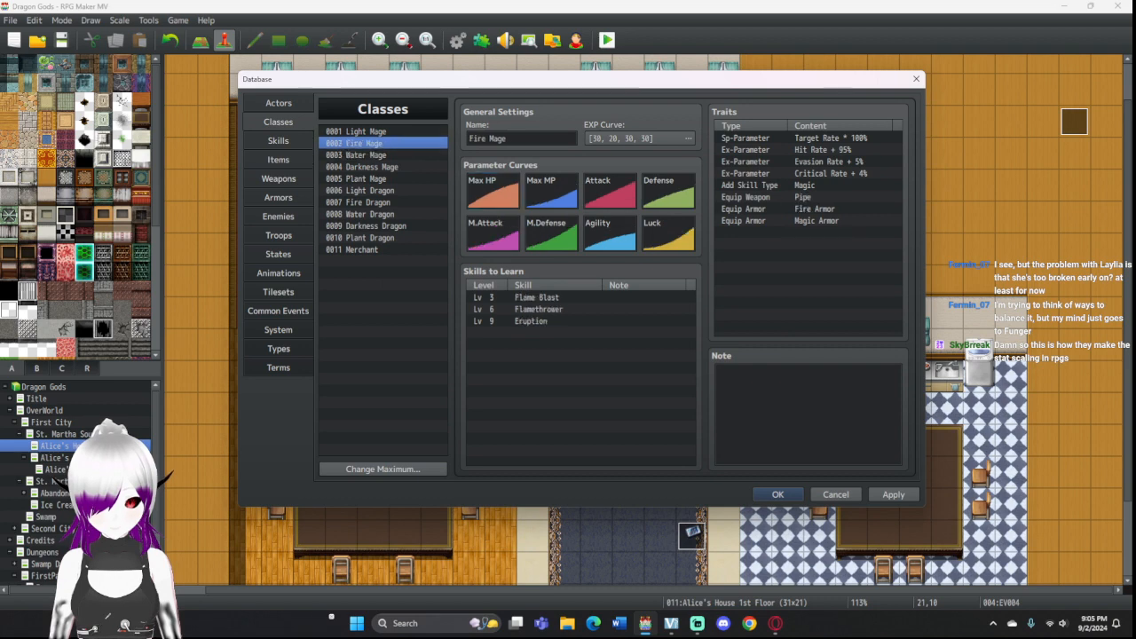
{"action": "double_click", "coordinate": [492, 191]}
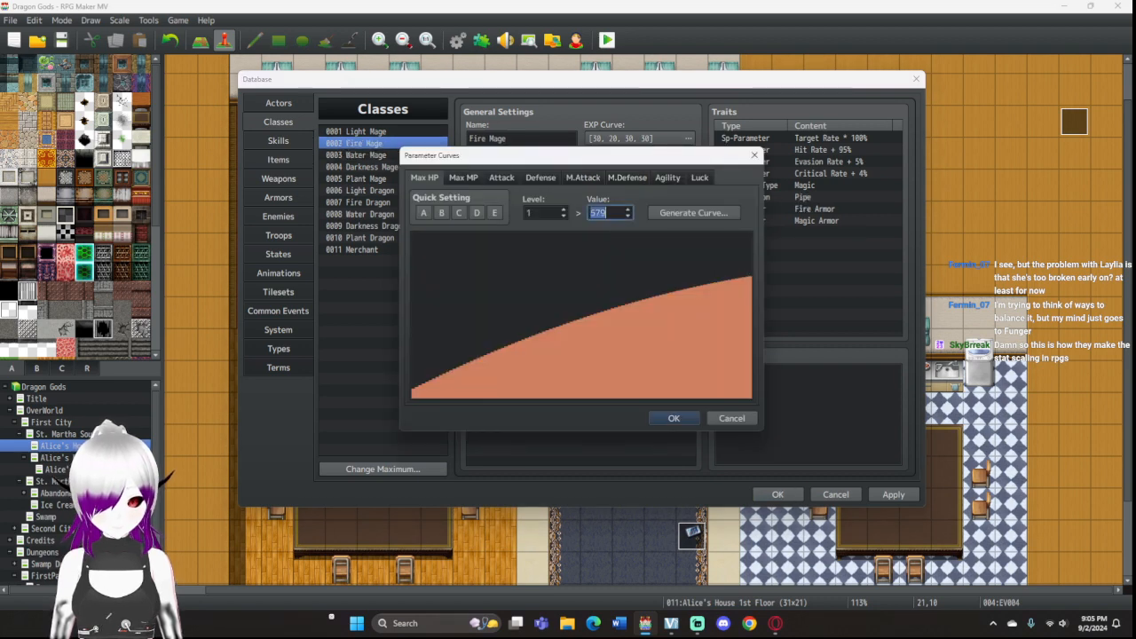
{"action": "type", "text": "100"}
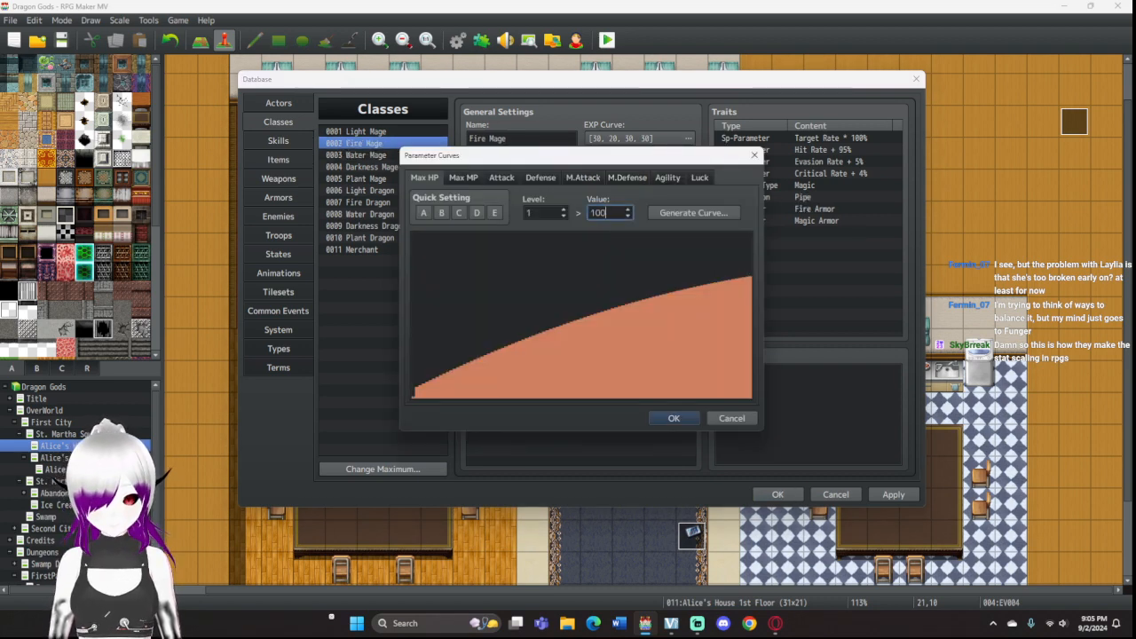
{"action": "left_click", "coordinate": [693, 213]}
{"action": "left_click", "coordinate": [550, 347]}
{"action": "left_click", "coordinate": [673, 417]}
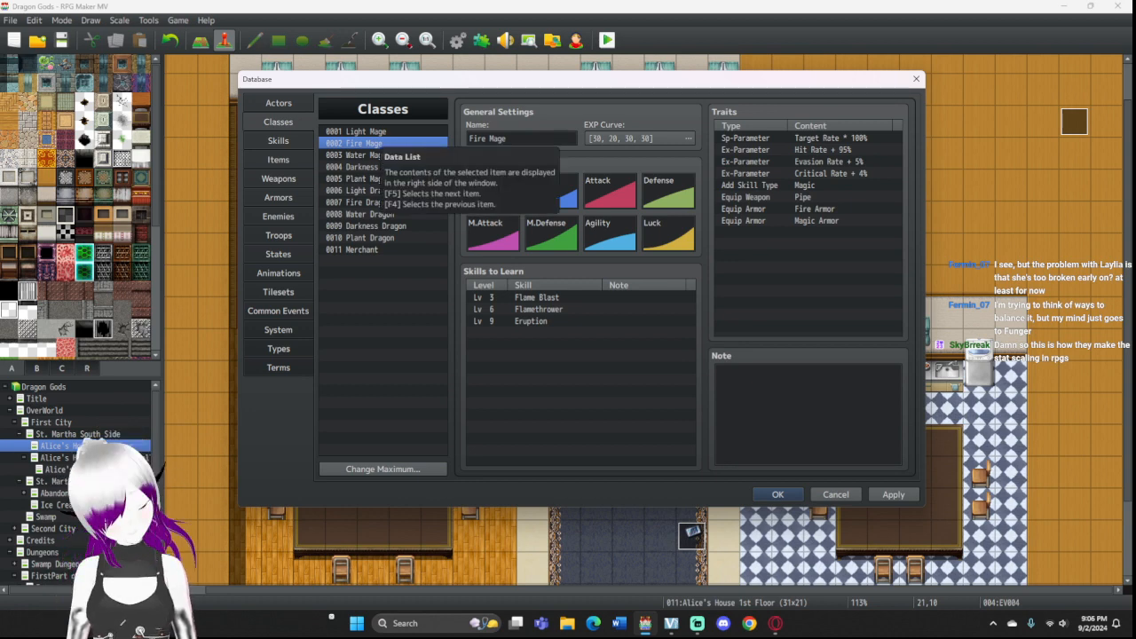
Step: Set the Fire Mage class's level 1 Max MP to 50 and regenerate its curve from that value
{"action": "double_click", "coordinate": [551, 192]}
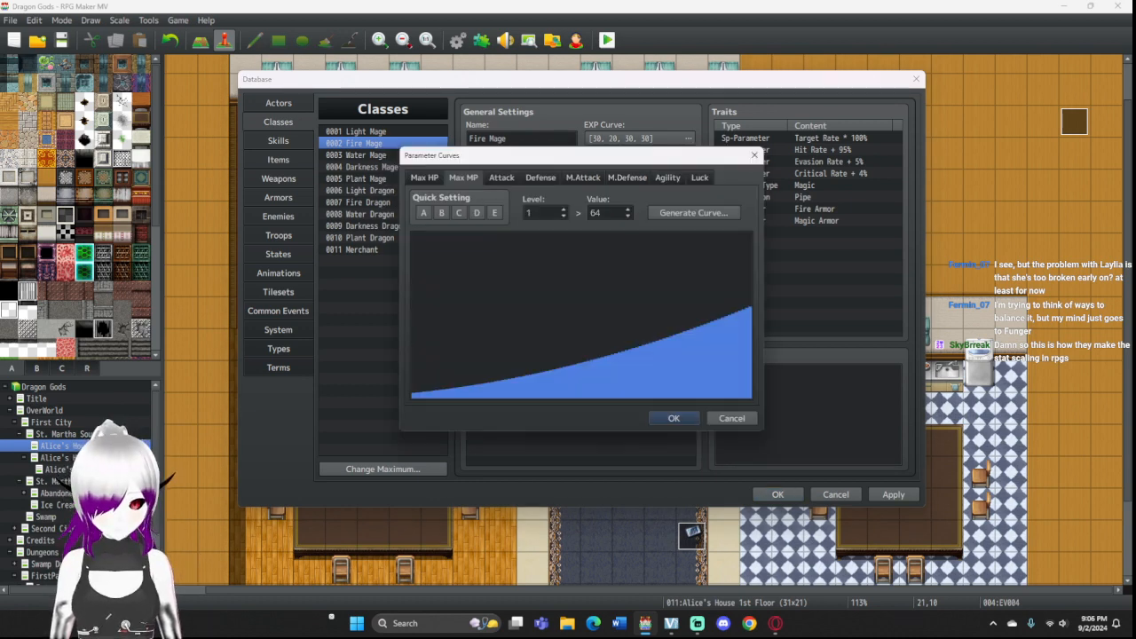
{"action": "double_click", "coordinate": [596, 213]}
{"action": "type", "text": "50"}
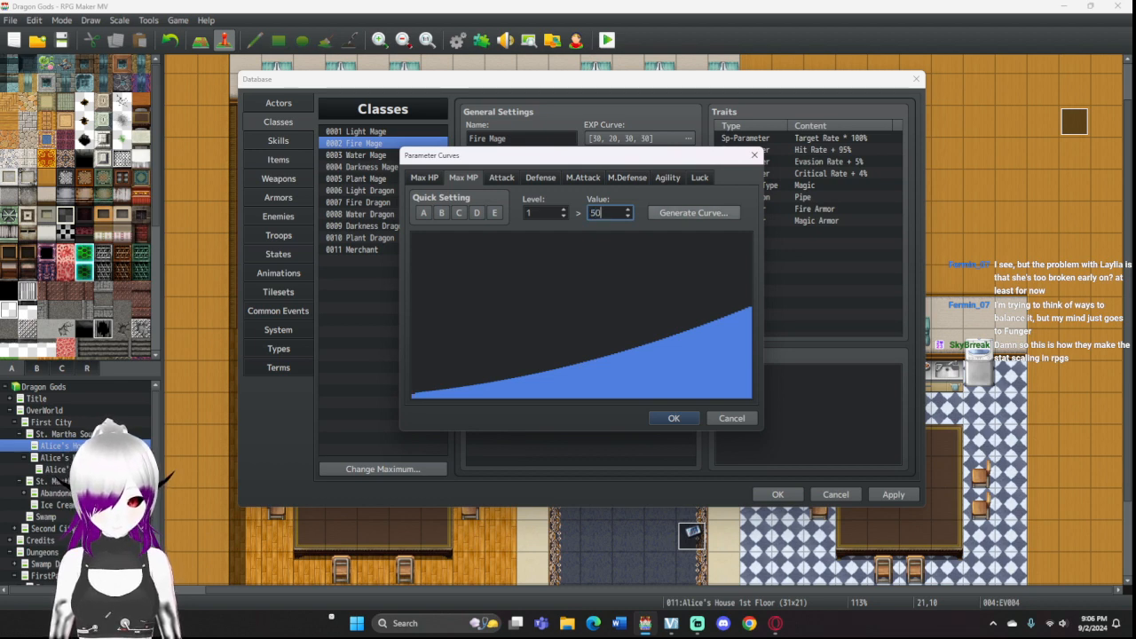
{"action": "left_click", "coordinate": [693, 213]}
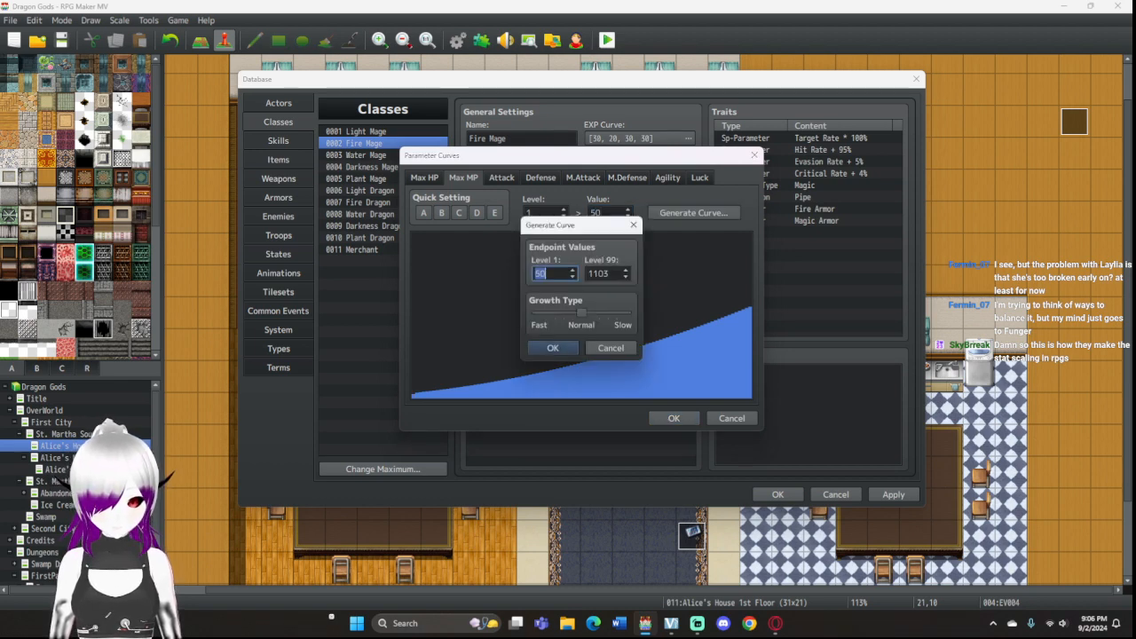
{"action": "left_click", "coordinate": [552, 348]}
{"action": "left_click", "coordinate": [674, 418]}
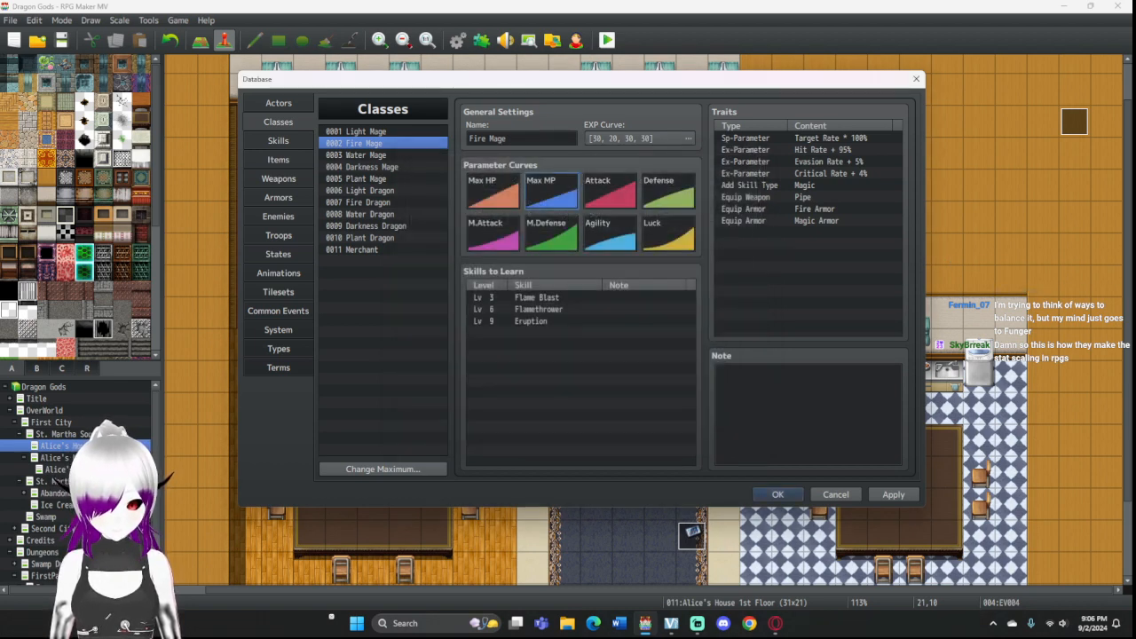
Step: Set the Light Mage class's level 1 Max HP to 100 and regenerate its curve from that value
{"action": "left_click", "coordinate": [367, 132]}
{"action": "double_click", "coordinate": [493, 193]}
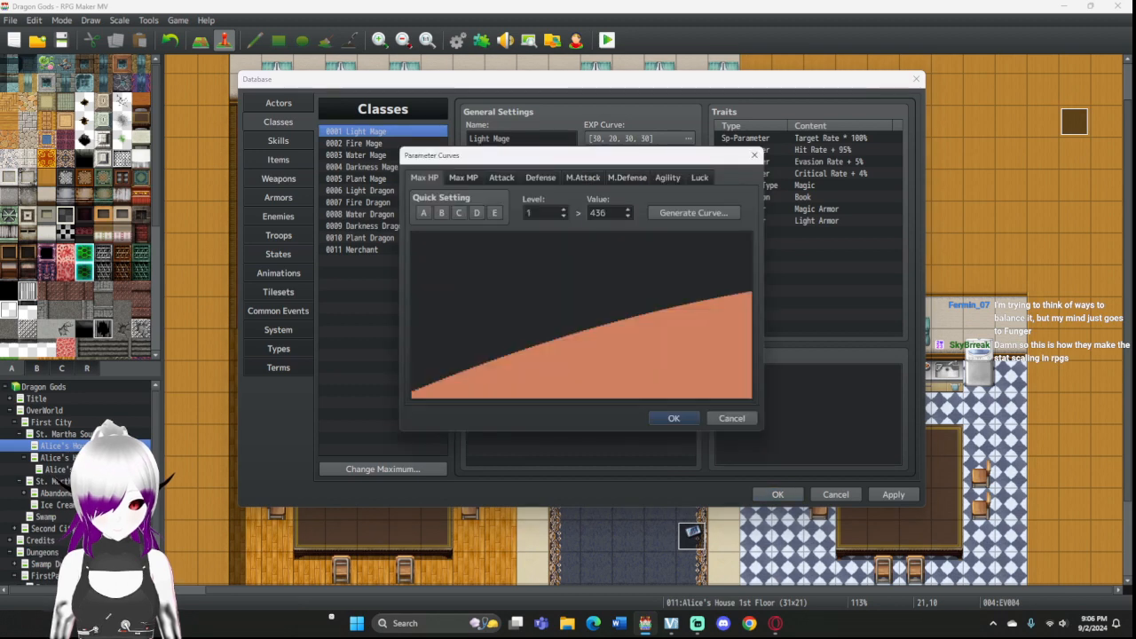
{"action": "double_click", "coordinate": [598, 213]}
{"action": "type", "text": "100"}
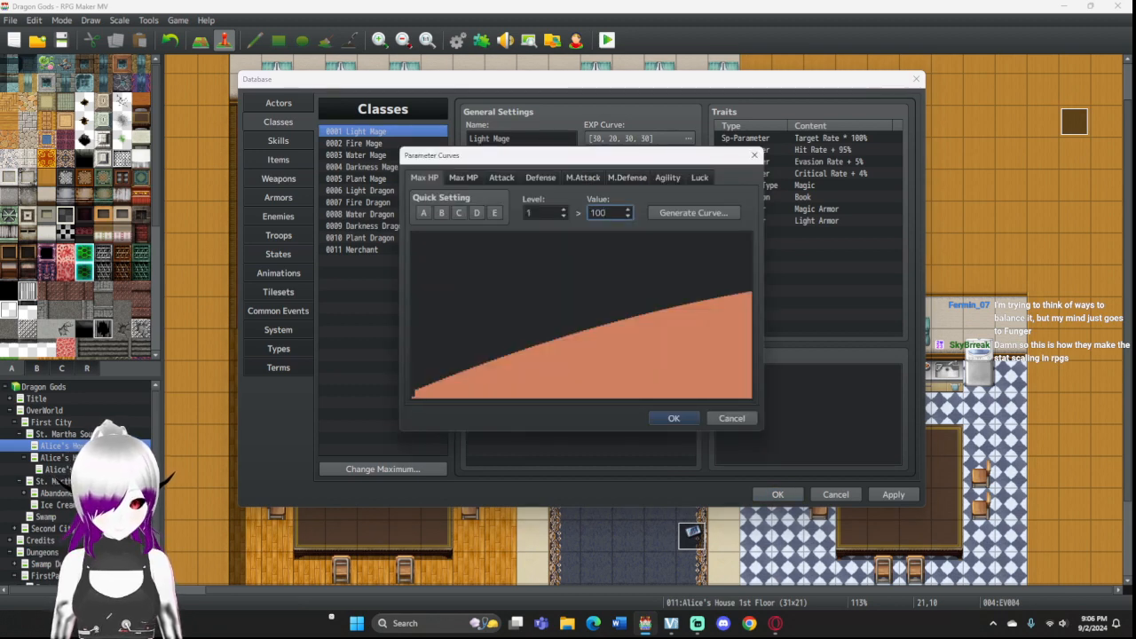
{"action": "left_click", "coordinate": [693, 213]}
{"action": "left_click", "coordinate": [553, 347]}
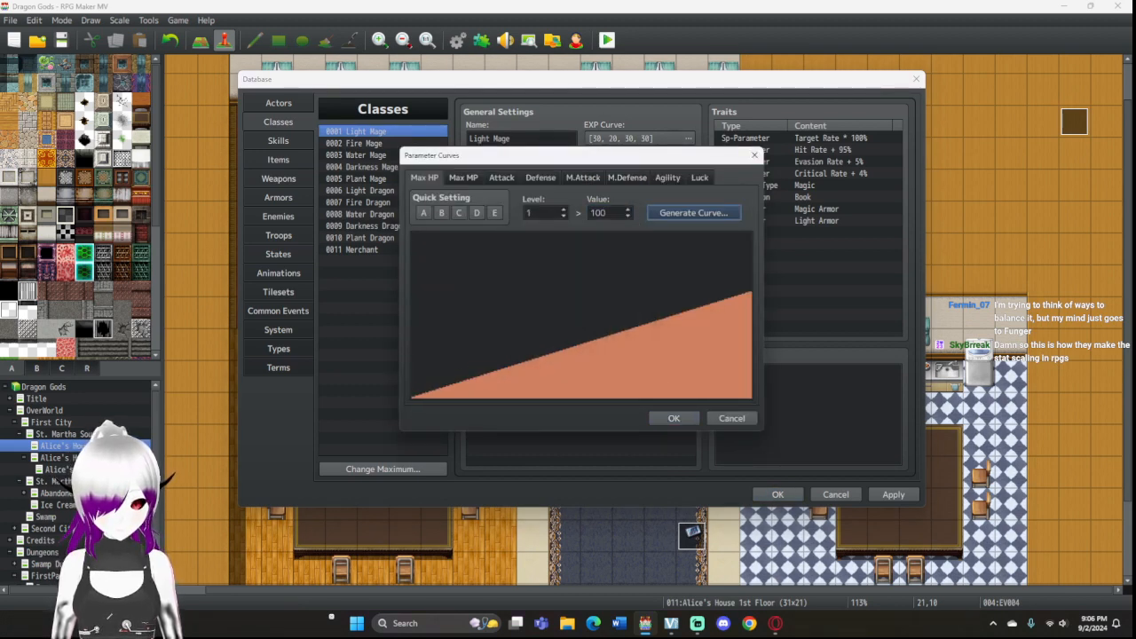
{"action": "left_click", "coordinate": [673, 418]}
Step: Set the Light Mage class's level 1 Max MP to 50 and regenerate its curve from that value
{"action": "left_click", "coordinate": [358, 142]}
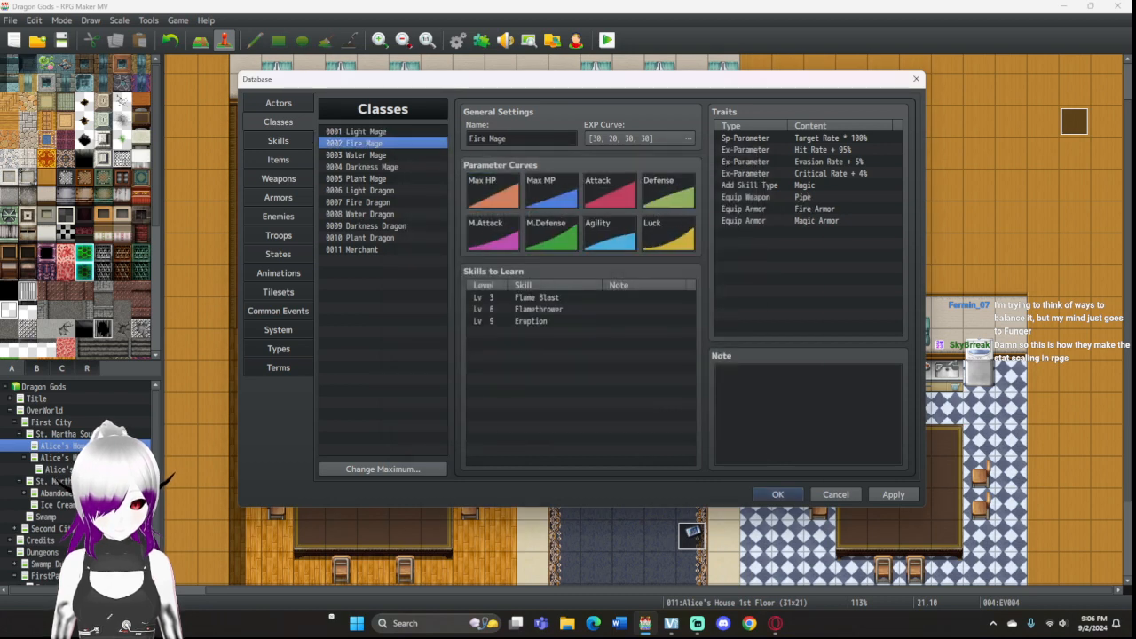
{"action": "left_click", "coordinate": [359, 131]}
{"action": "double_click", "coordinate": [551, 191]}
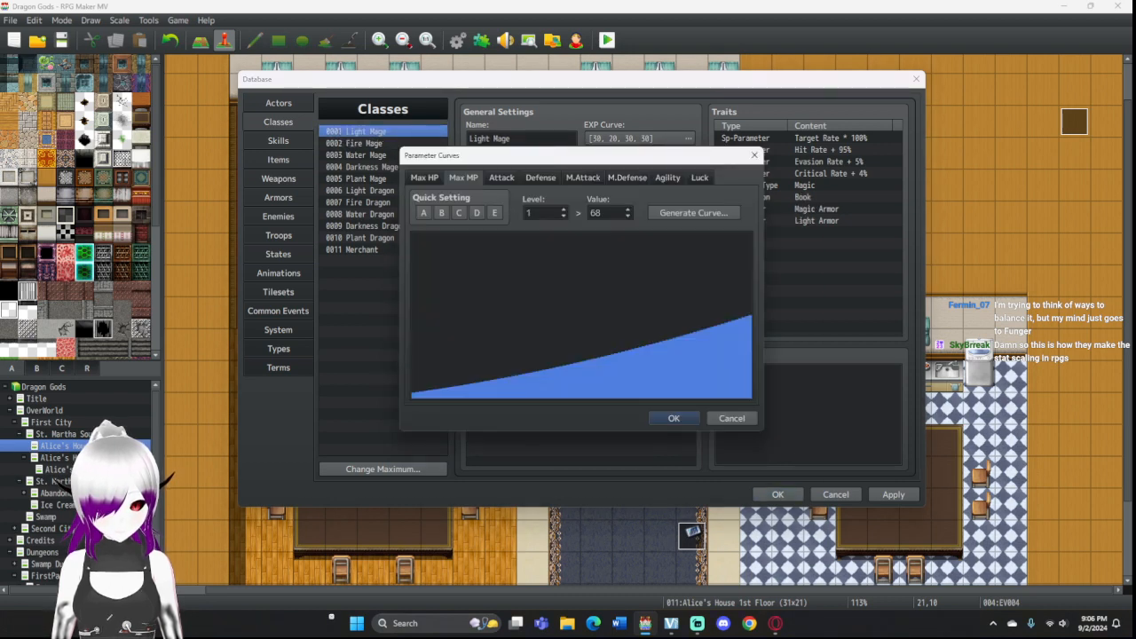
{"action": "double_click", "coordinate": [596, 213]}
{"action": "type", "text": "50"}
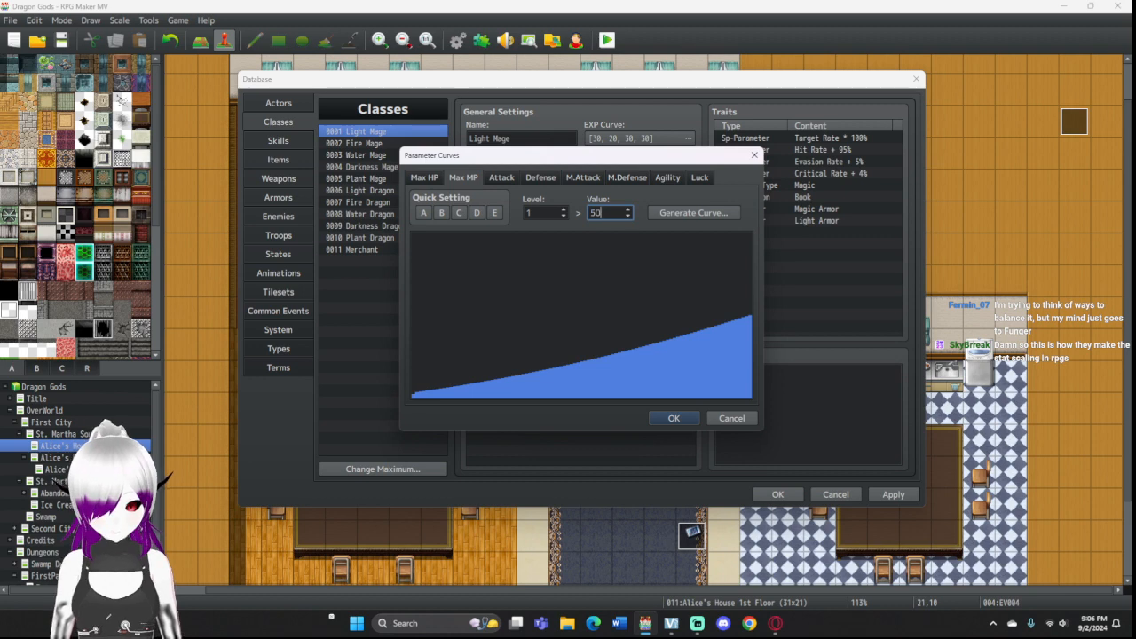
{"action": "left_click", "coordinate": [693, 213]}
{"action": "left_click", "coordinate": [553, 347]}
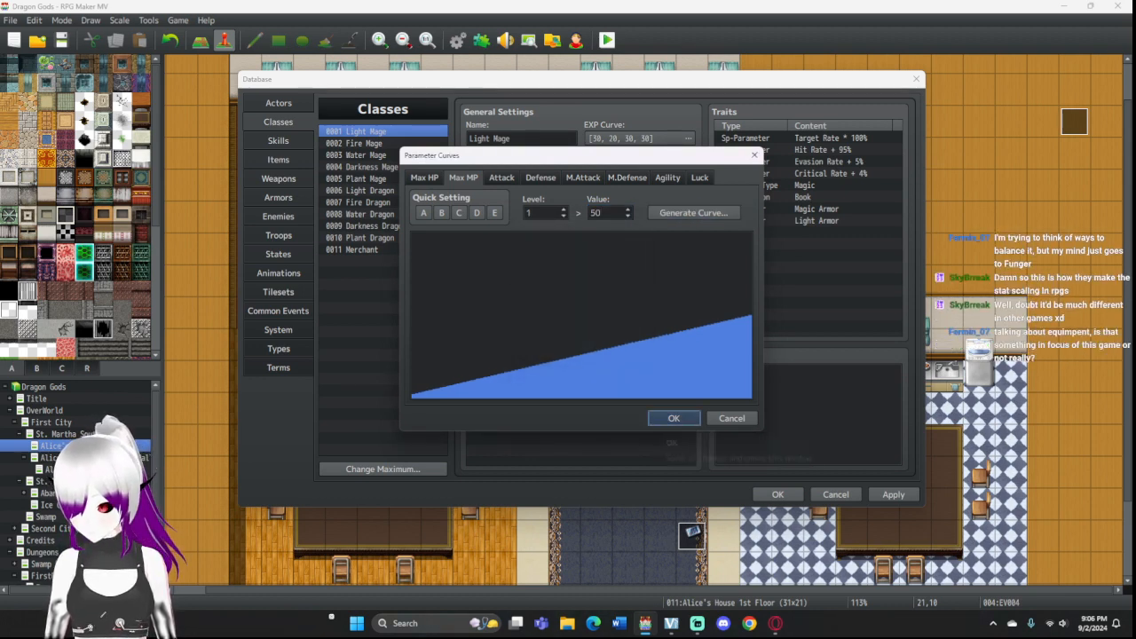
{"action": "left_click", "coordinate": [674, 418]}
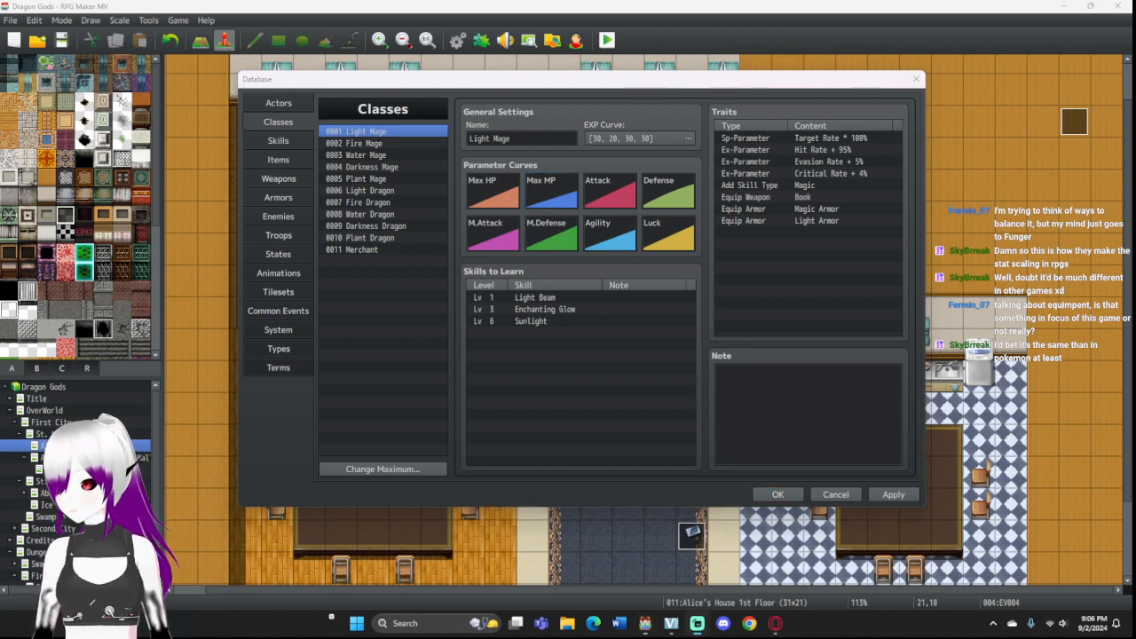
Step: Examine the stats of the Plant Zombie and Evil Plant 0012 enemies, and open the empty troop slot 0025
{"action": "left_click", "coordinate": [552, 332]}
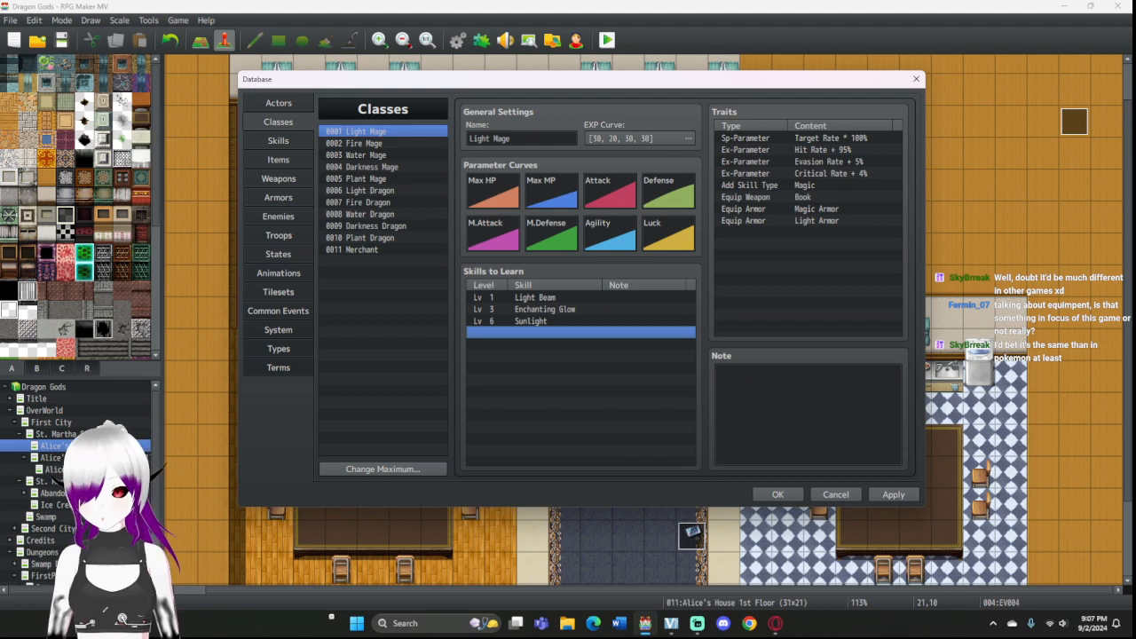
{"action": "left_click", "coordinate": [277, 217]}
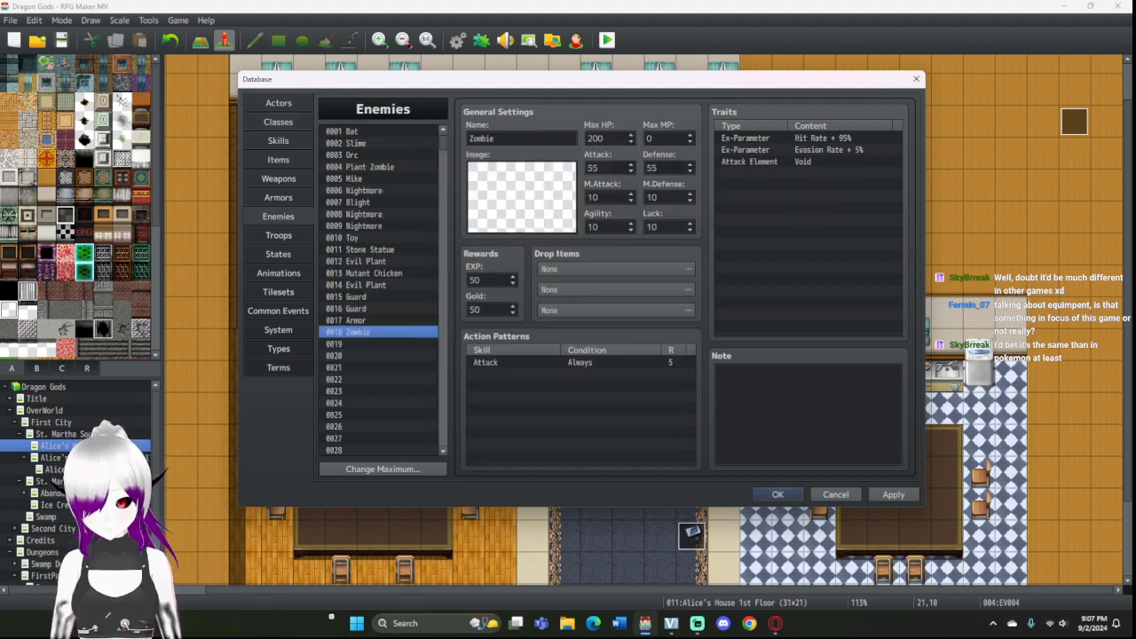
{"action": "left_click", "coordinate": [370, 166]}
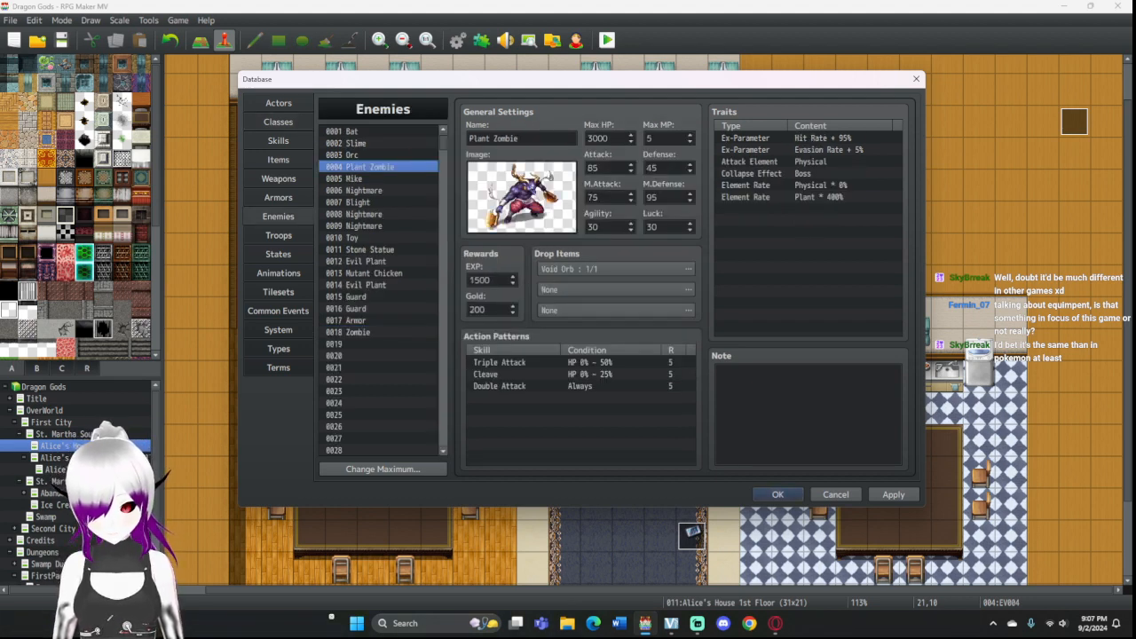
{"action": "left_click", "coordinate": [366, 262]}
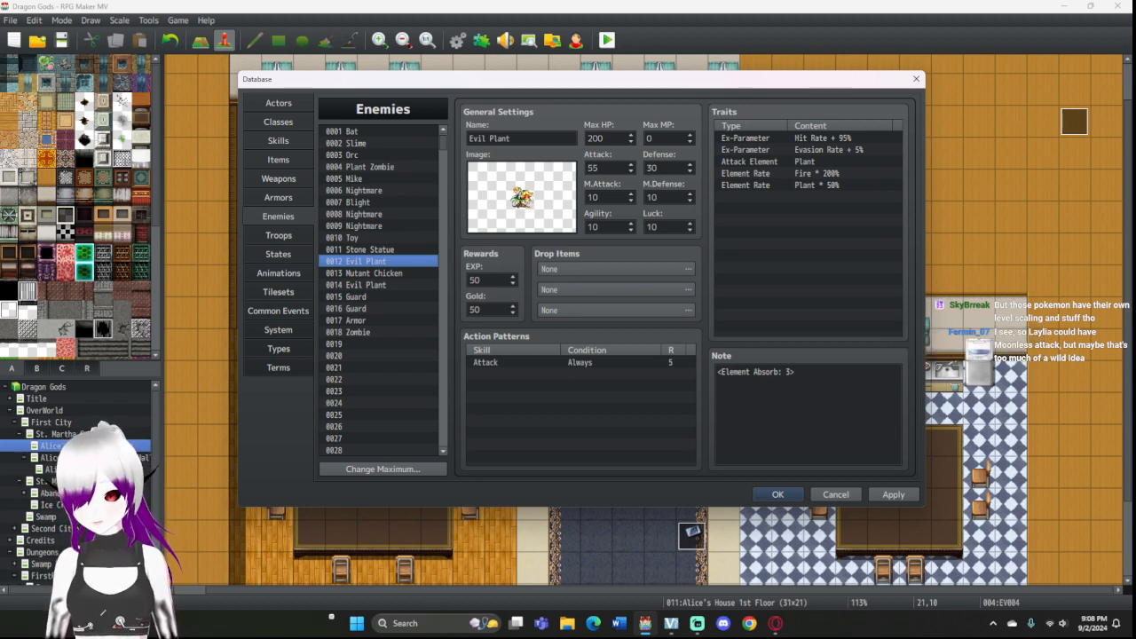
{"action": "left_click", "coordinate": [279, 235]}
{"action": "left_click", "coordinate": [378, 414]}
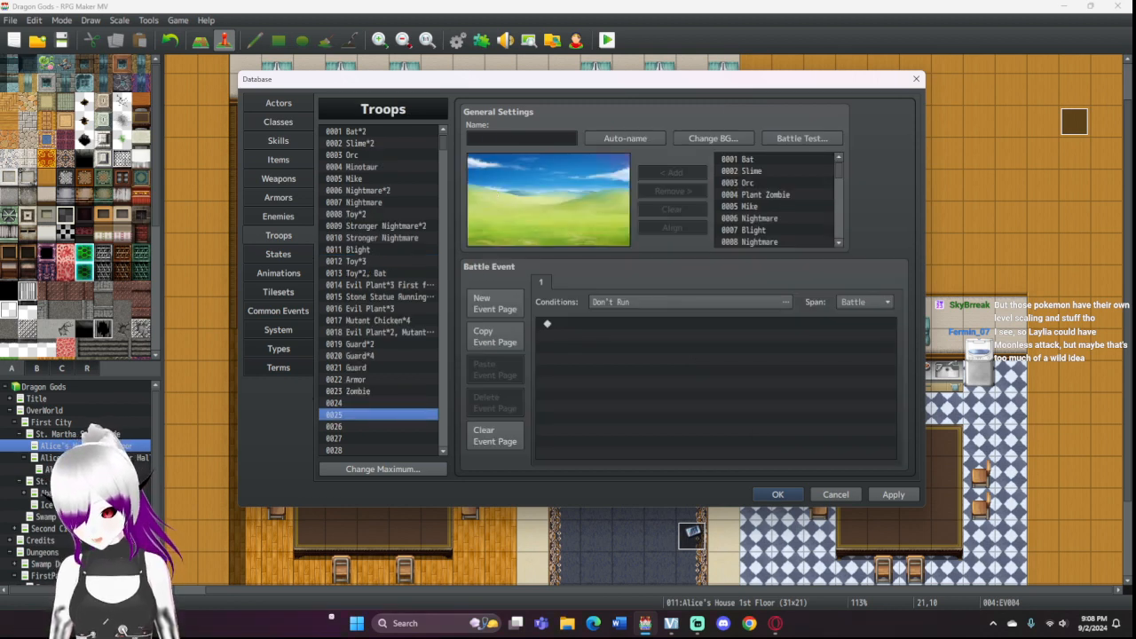
Step: Add a Bat to empty troop 0024 in the upper middle of the battlefield, with a Slime just below it
{"action": "left_click", "coordinate": [378, 403]}
{"action": "double_click", "coordinate": [763, 159]}
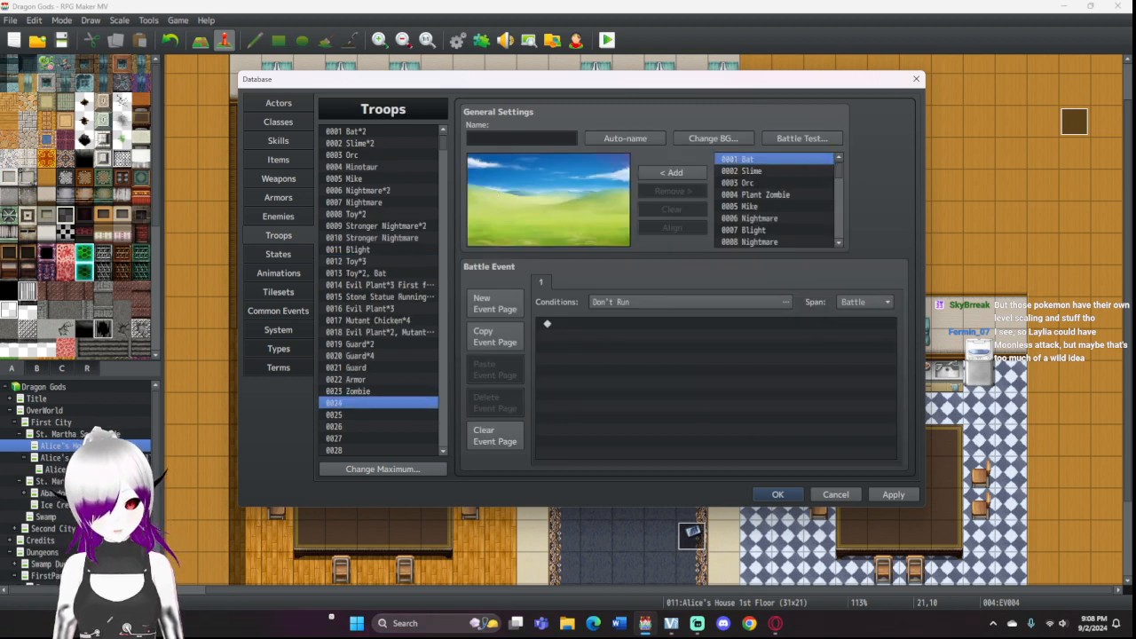
{"action": "left_click_drag", "start_coordinate": [549, 218], "coordinate": [550, 173]}
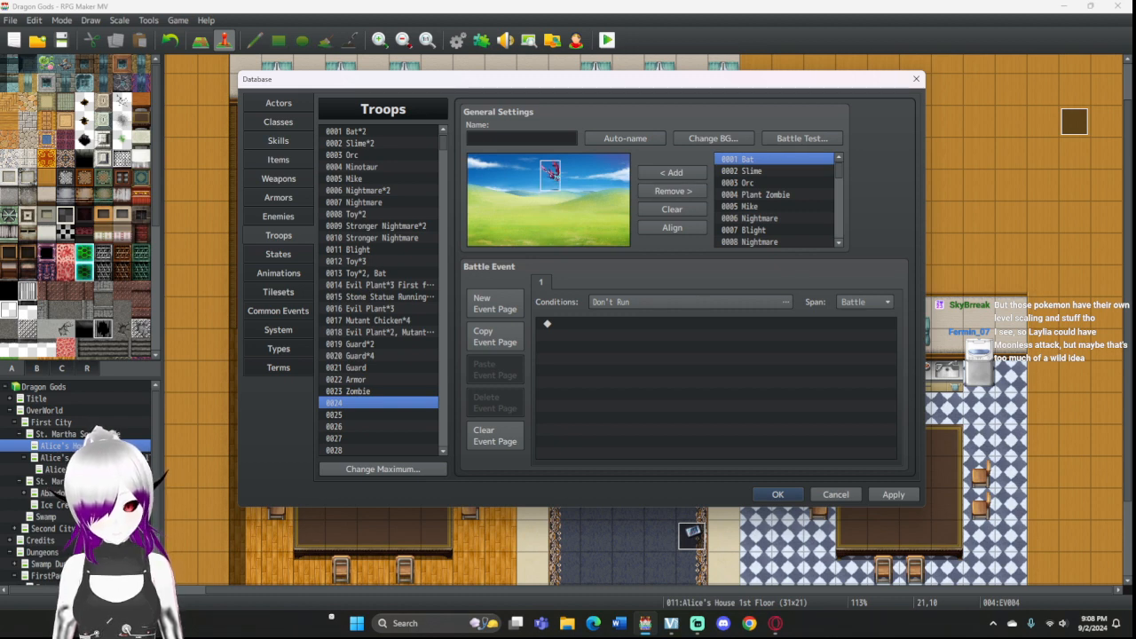
{"action": "double_click", "coordinate": [763, 171]}
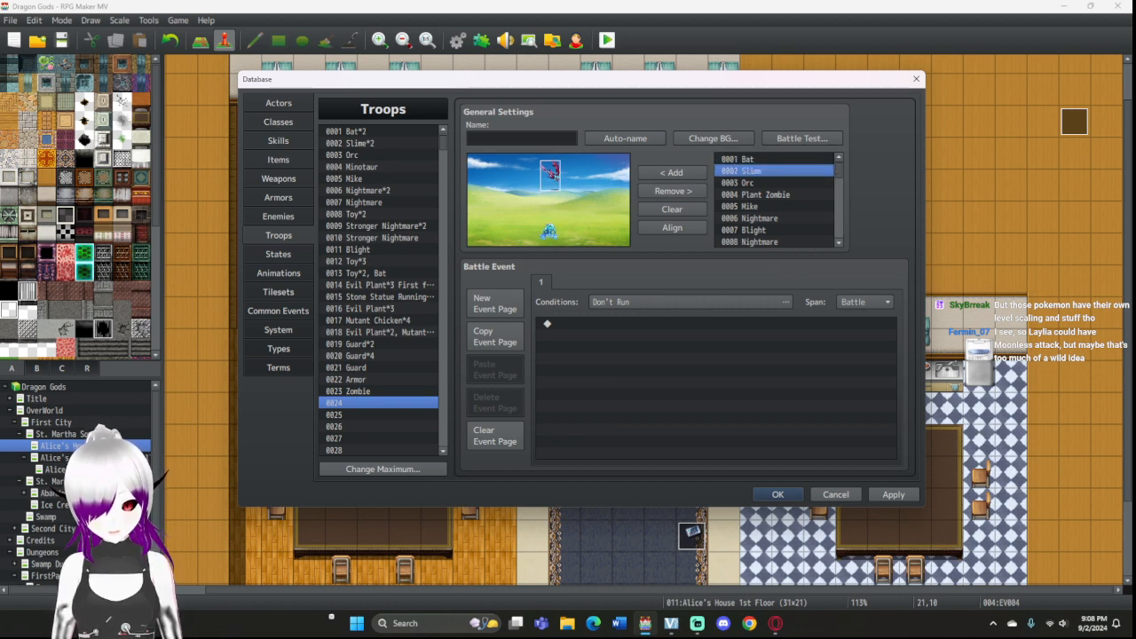
{"action": "left_click_drag", "start_coordinate": [548, 233], "coordinate": [552, 191]}
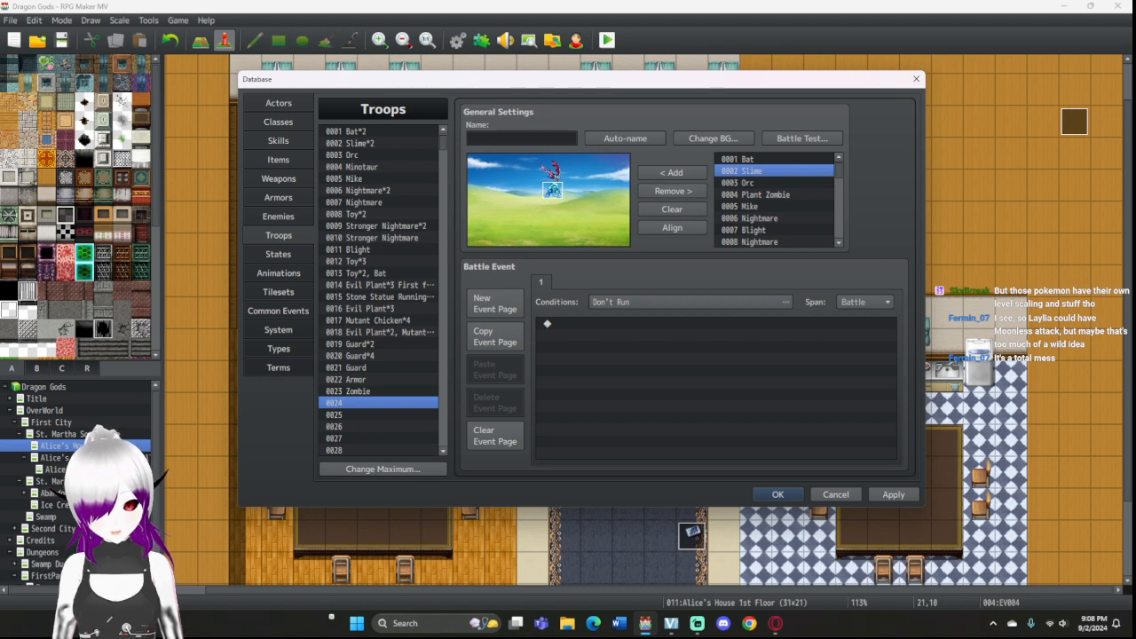
{"action": "double_click", "coordinate": [764, 194]}
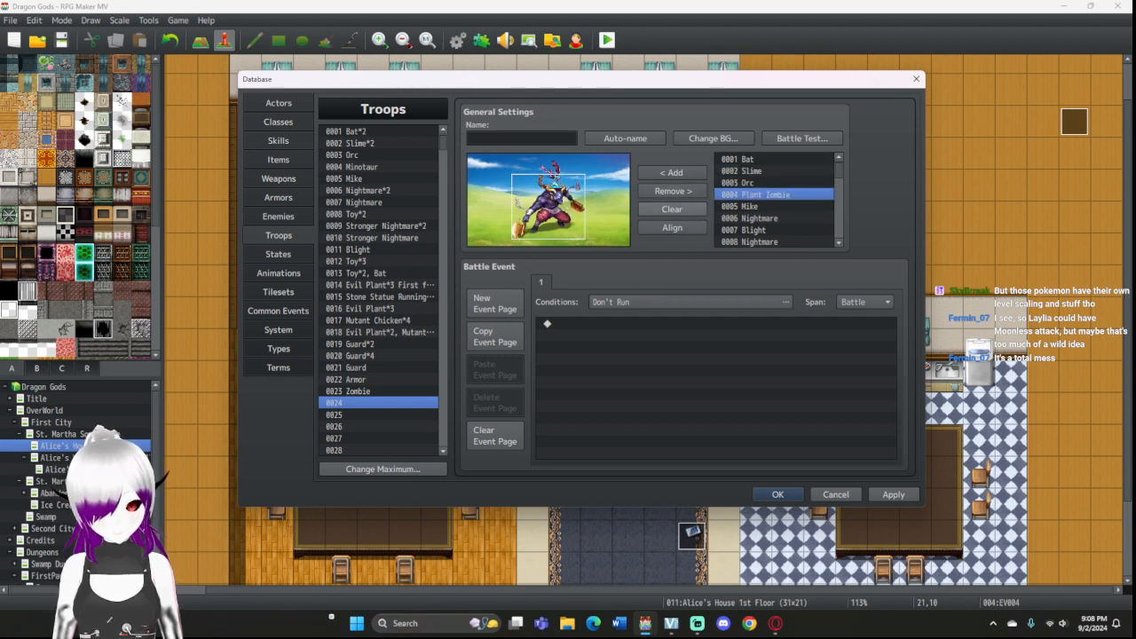
{"action": "left_click", "coordinate": [671, 190]}
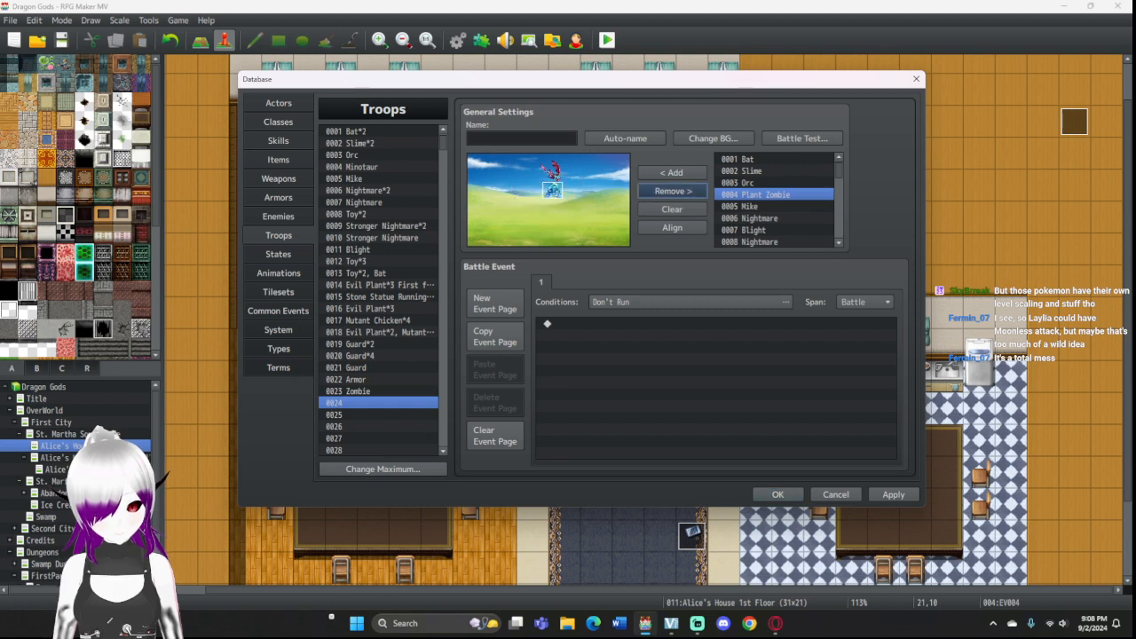
Step: Add four more Bats to troop 0024 and arrange them around the central Slime like limbs
{"action": "double_click", "coordinate": [747, 160]}
{"action": "left_click_drag", "start_coordinate": [548, 224], "coordinate": [569, 190]}
{"action": "left_click", "coordinate": [672, 172]}
{"action": "double_click", "coordinate": [752, 160]}
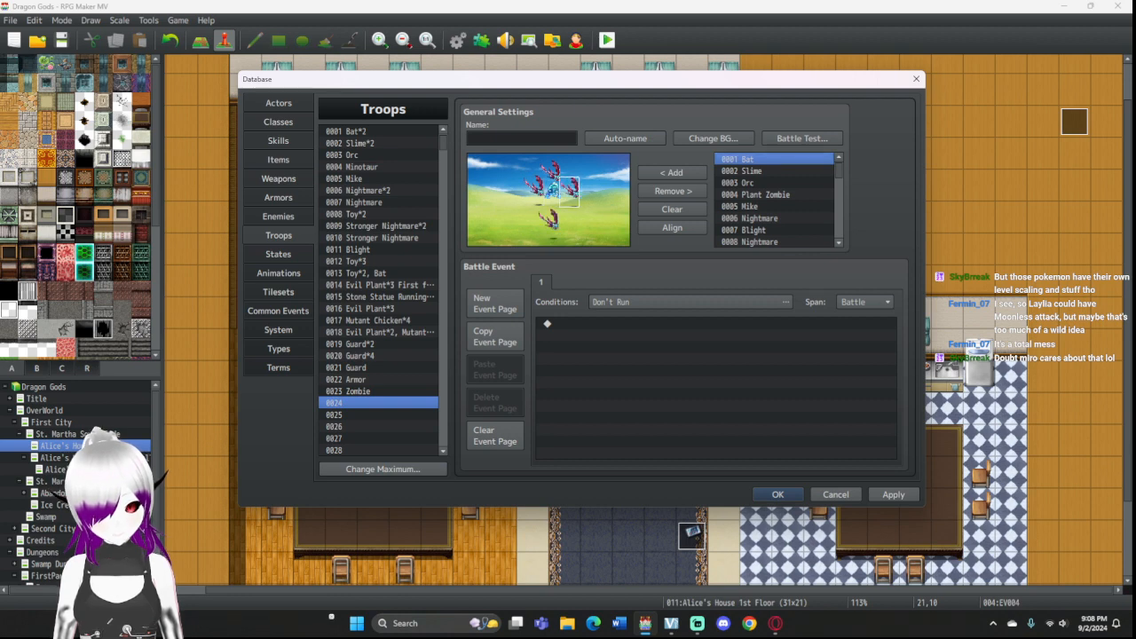
{"action": "left_click", "coordinate": [557, 217]}
{"action": "mouse_move", "coordinate": [549, 219]}
{"action": "left_mouse_down"}
{"action": "mouse_move", "coordinate": [541, 213]}
{"action": "mouse_move", "coordinate": [549, 221]}
{"action": "mouse_move", "coordinate": [559, 211]}
{"action": "left_mouse_up"}
{"action": "double_click", "coordinate": [752, 160]}
{"action": "left_click", "coordinate": [575, 221]}
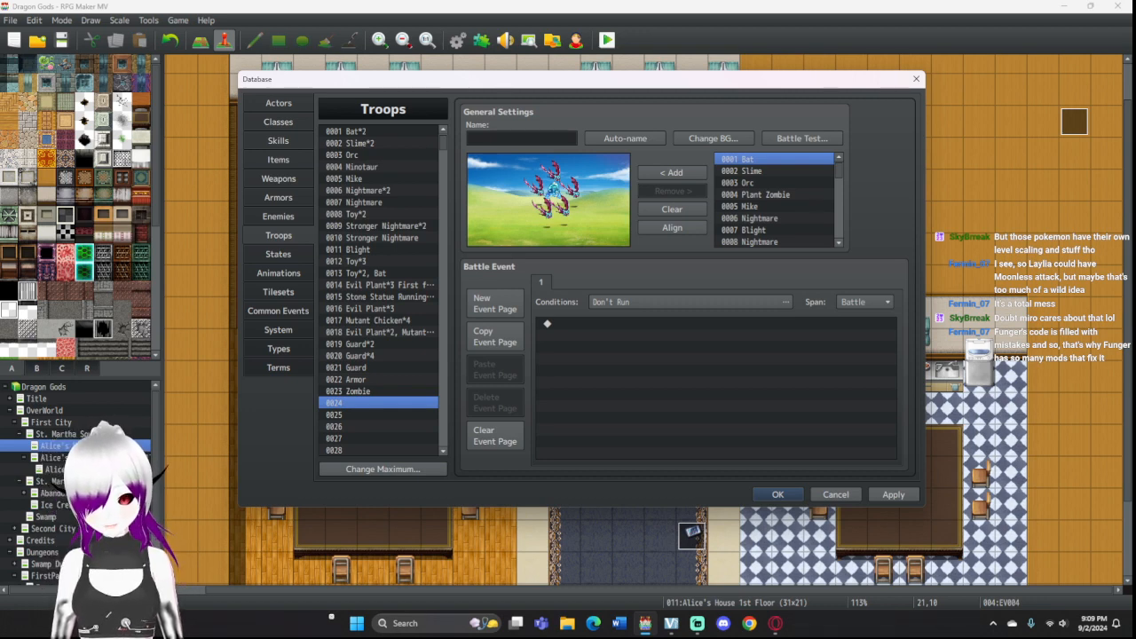
{"action": "left_click", "coordinate": [550, 170]}
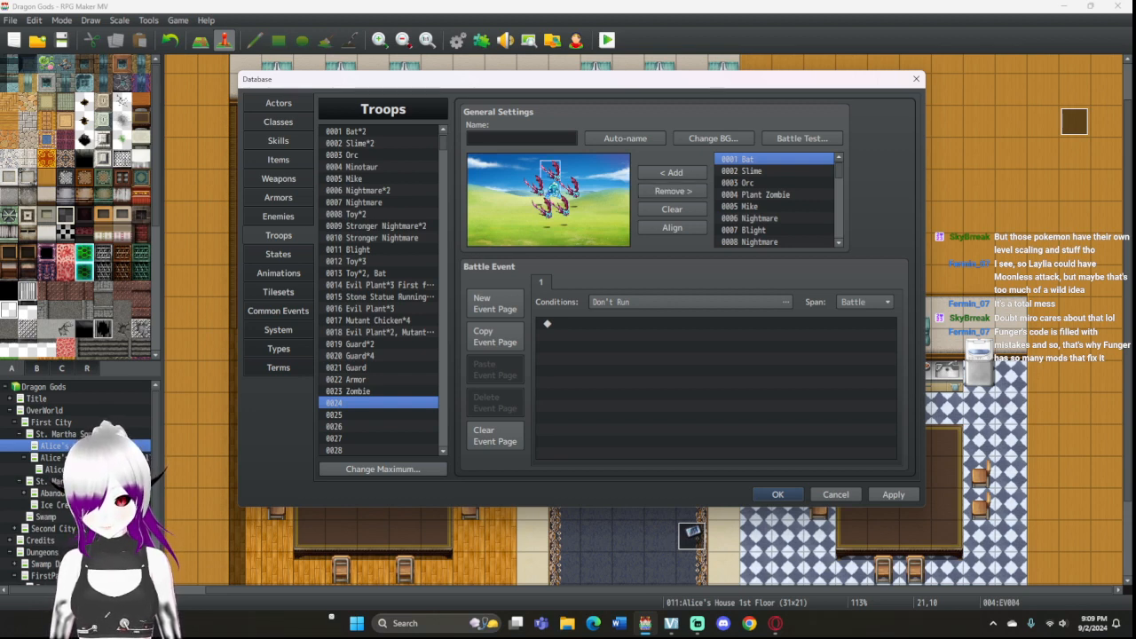
Step: Set the battle event page's condition to Enemy HP of #1 Bat at 0% or below
{"action": "left_click", "coordinate": [691, 302]}
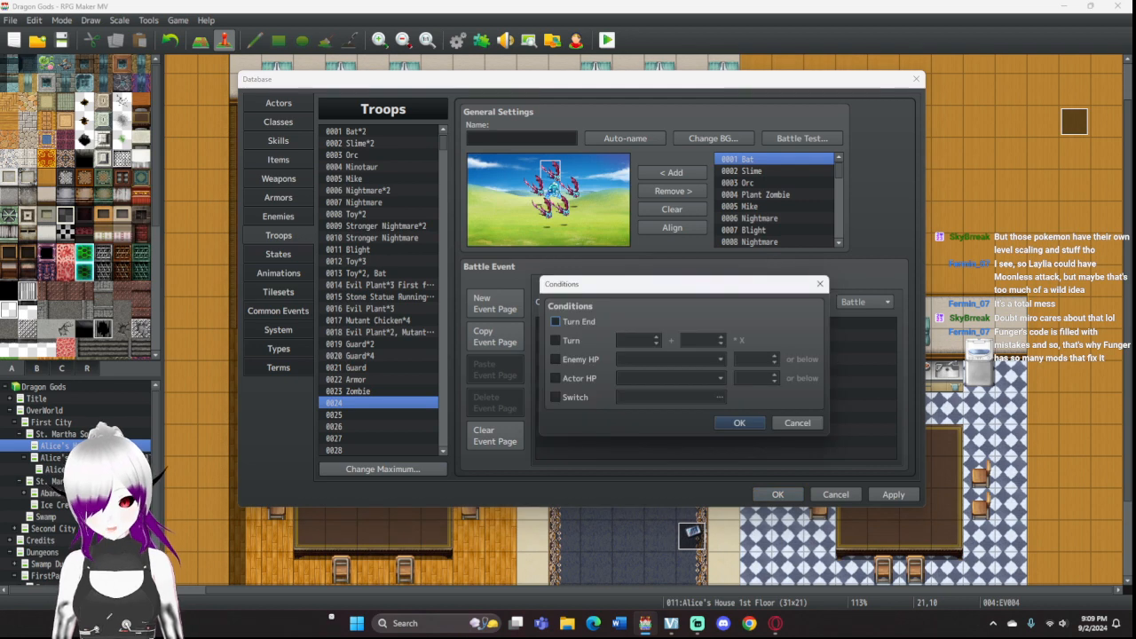
{"action": "left_click", "coordinate": [556, 360]}
{"action": "left_click", "coordinate": [672, 359]}
{"action": "left_click", "coordinate": [672, 360]}
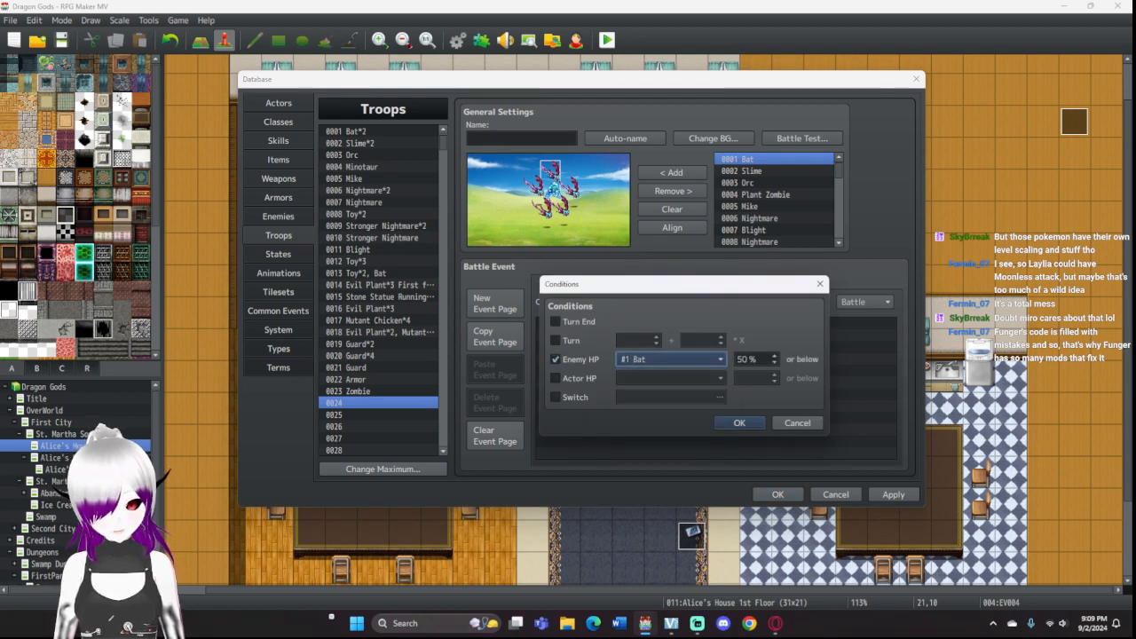
{"action": "key", "text": "Tab"}
{"action": "type", "text": "0"}
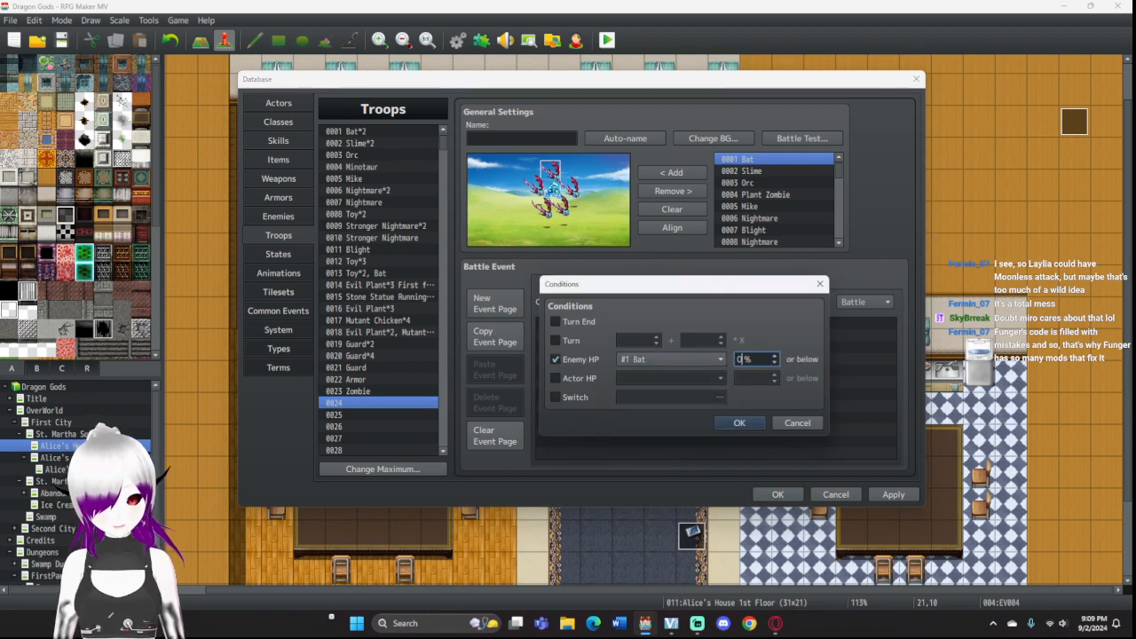
{"action": "key", "text": "Return"}
{"action": "double_click", "coordinate": [692, 324]}
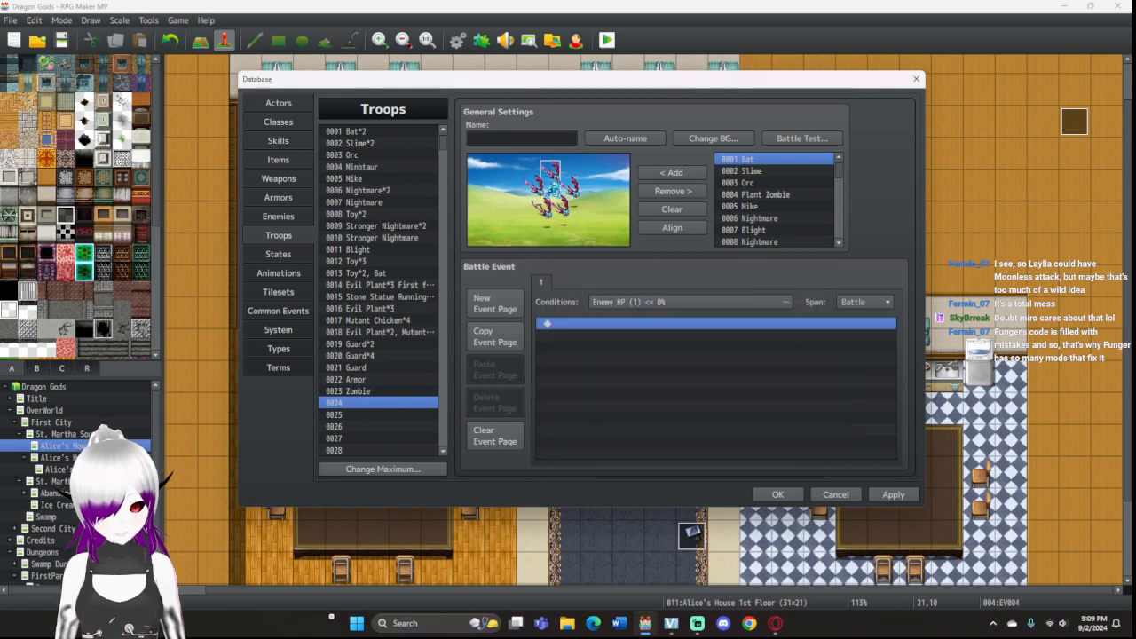
{"action": "left_click", "coordinate": [862, 115]}
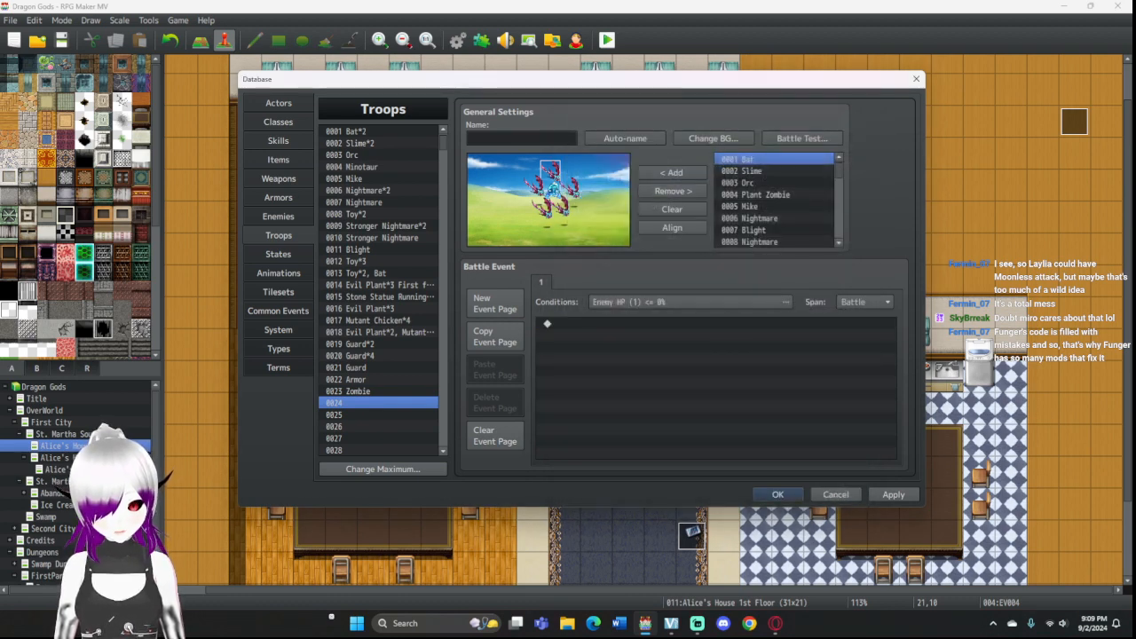
{"action": "double_click", "coordinate": [674, 324]}
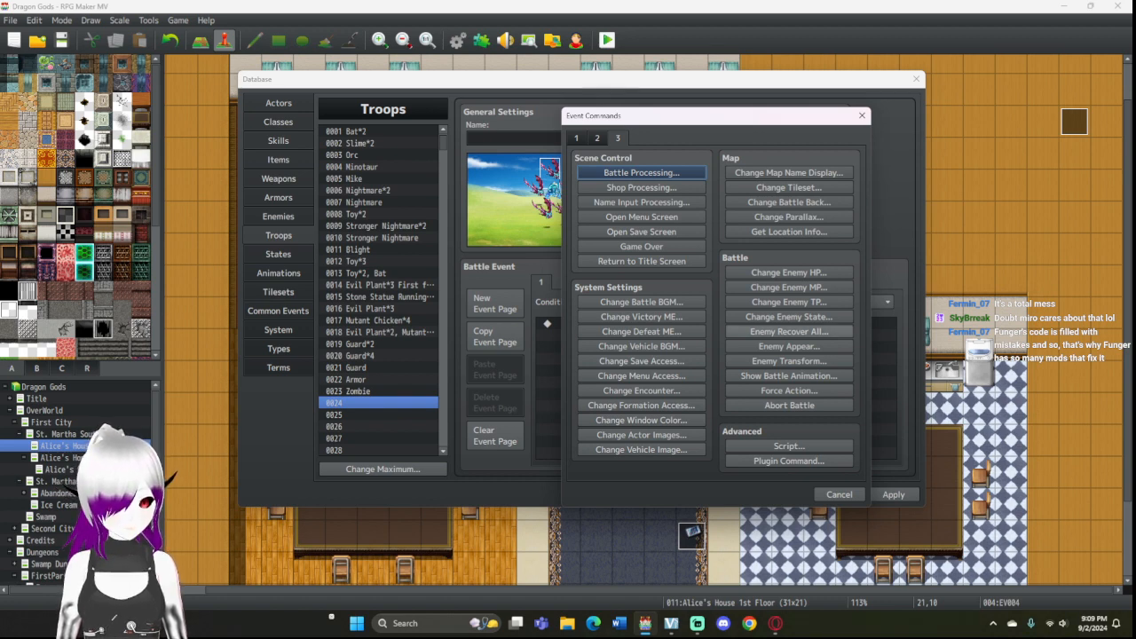
{"action": "left_click", "coordinate": [789, 272]}
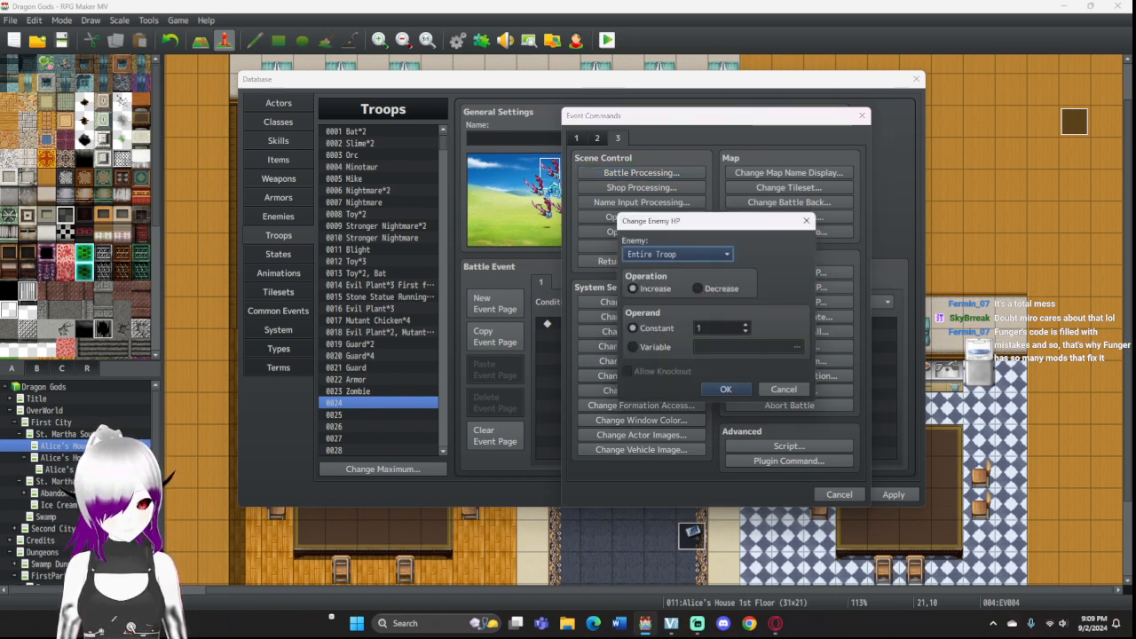
{"action": "left_click", "coordinate": [698, 288]}
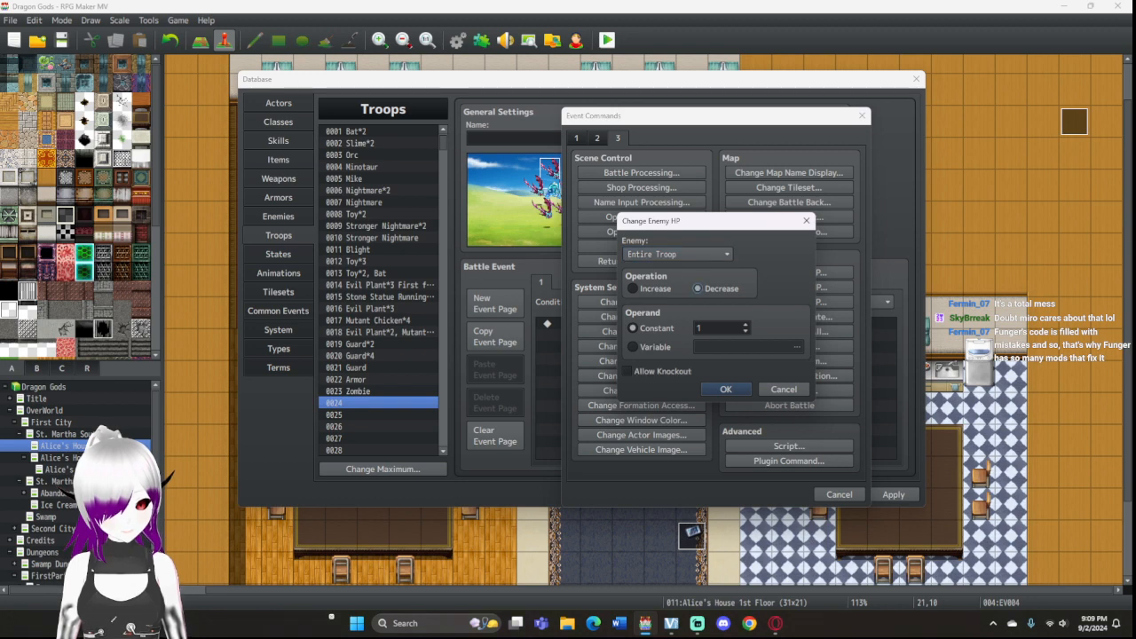
{"action": "left_click", "coordinate": [627, 371]}
{"action": "double_click", "coordinate": [709, 327]}
{"action": "type", "text": "101"}
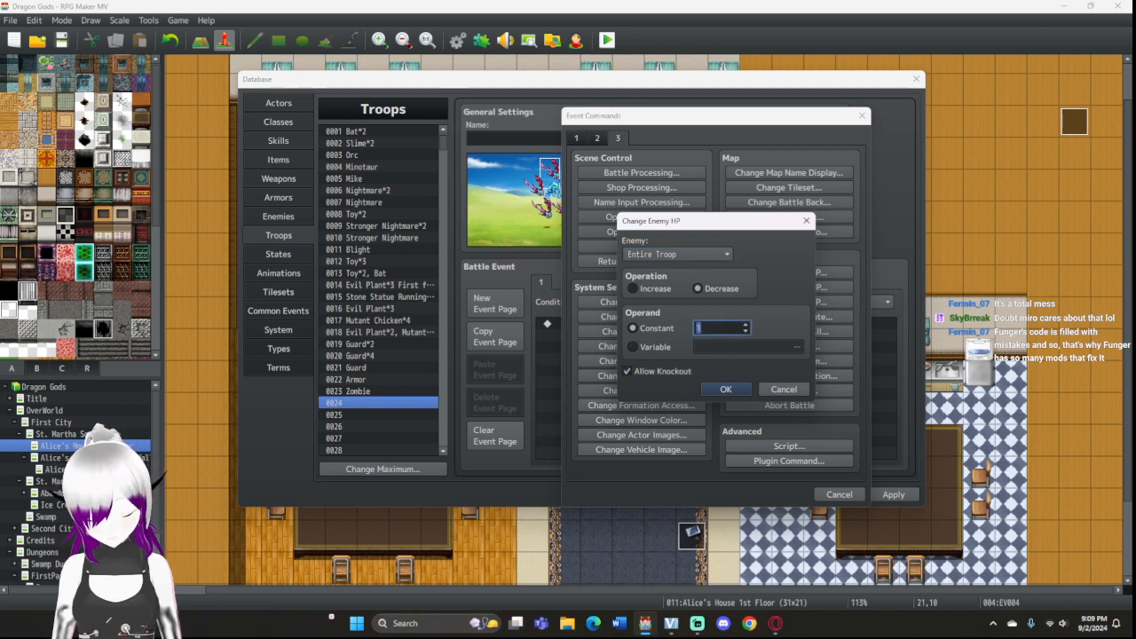
{"action": "type", "text": "1"}
{"action": "key", "text": "BackSpace"}
{"action": "key", "text": "BackSpace"}
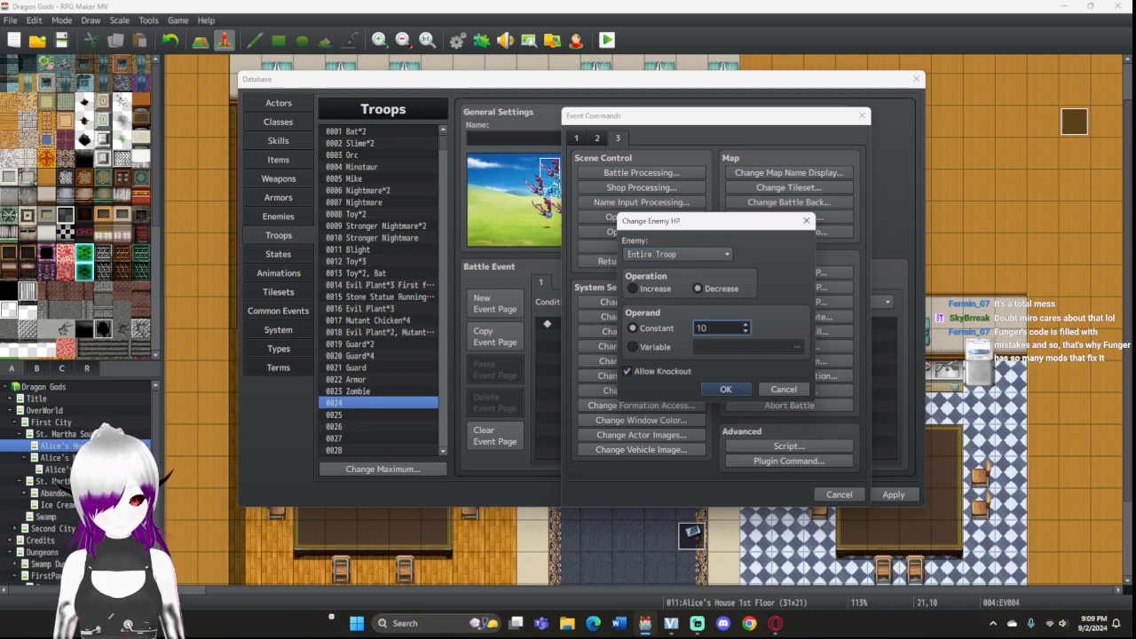
{"action": "type", "text": "00"}
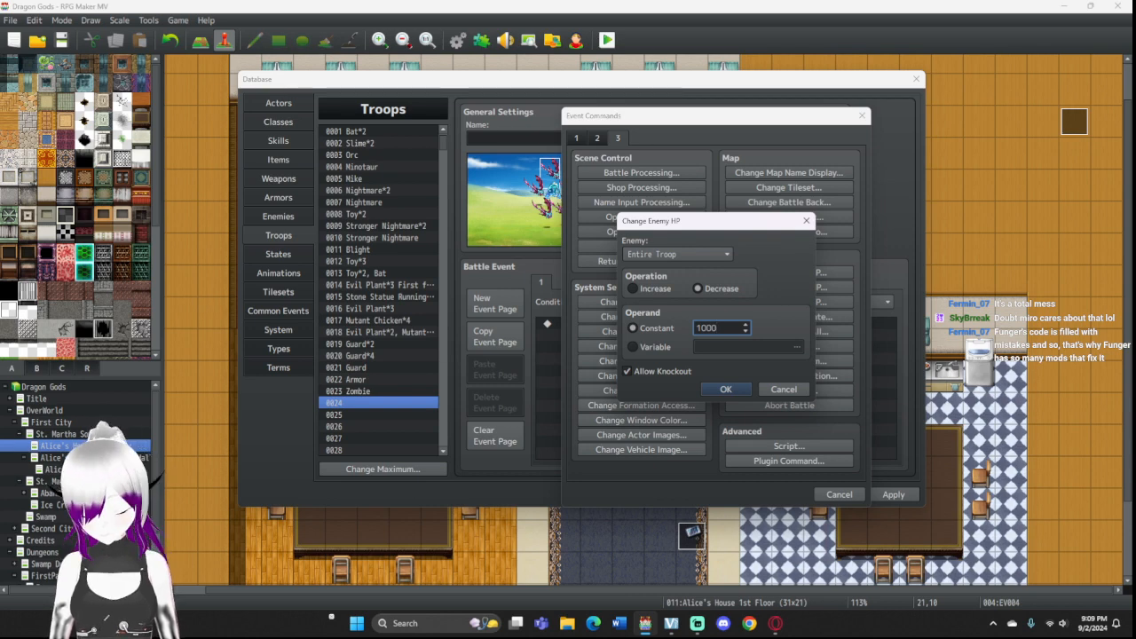
{"action": "key", "text": "BackSpace"}
{"action": "key", "text": "BackSpace"}
{"action": "key", "text": "BackSpace"}
{"action": "key", "text": "BackSpace"}
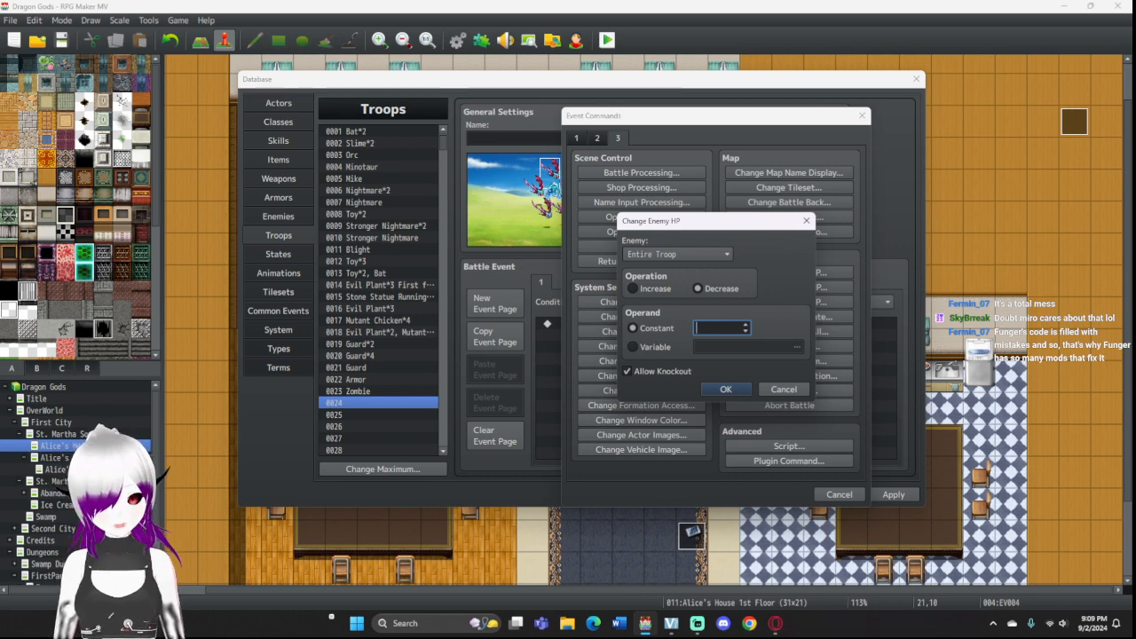
{"action": "left_click", "coordinate": [806, 220]}
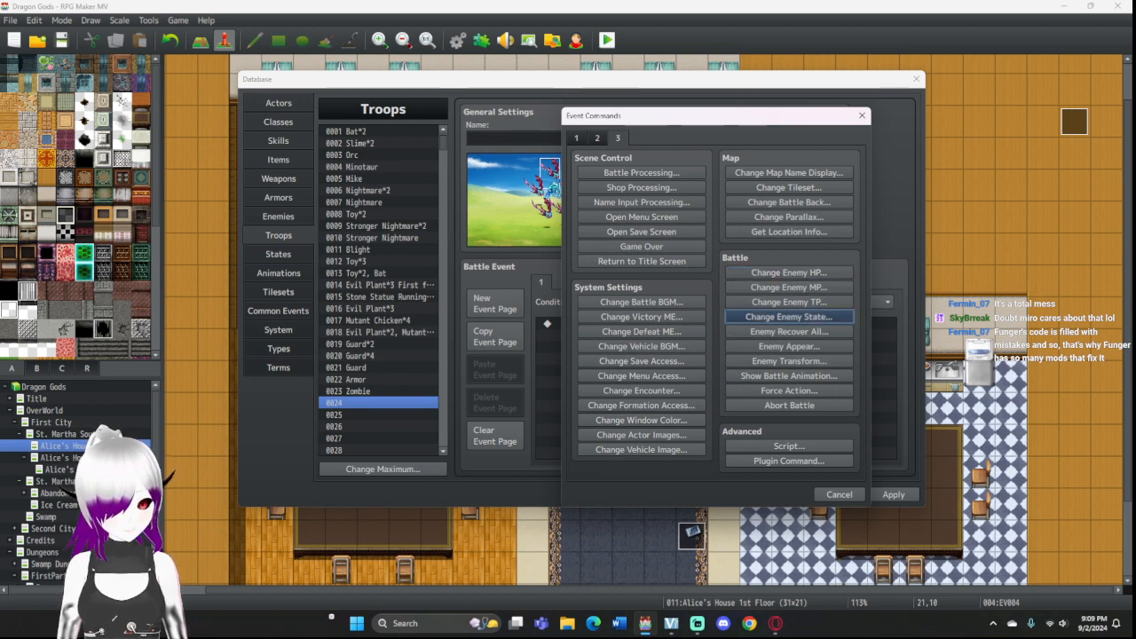
Step: Add a Change Enemy State command to the battle event that applies Knockout to the Entire Troop
{"action": "left_click", "coordinate": [789, 316]}
{"action": "left_click", "coordinate": [701, 347]}
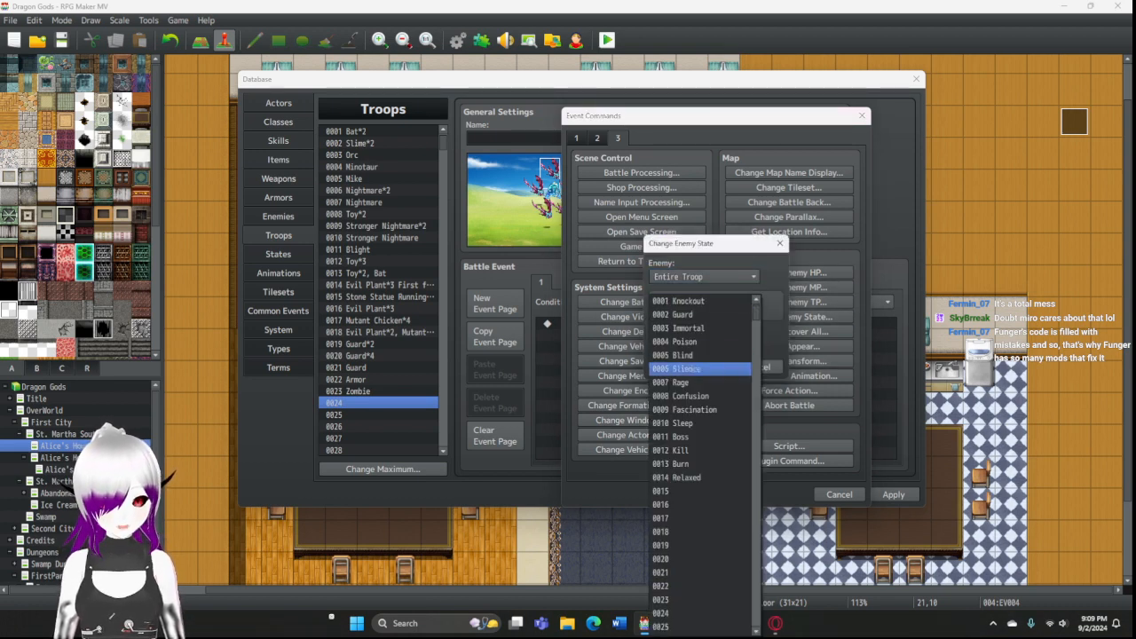
{"action": "left_click", "coordinate": [689, 300]}
{"action": "left_click", "coordinate": [700, 366]}
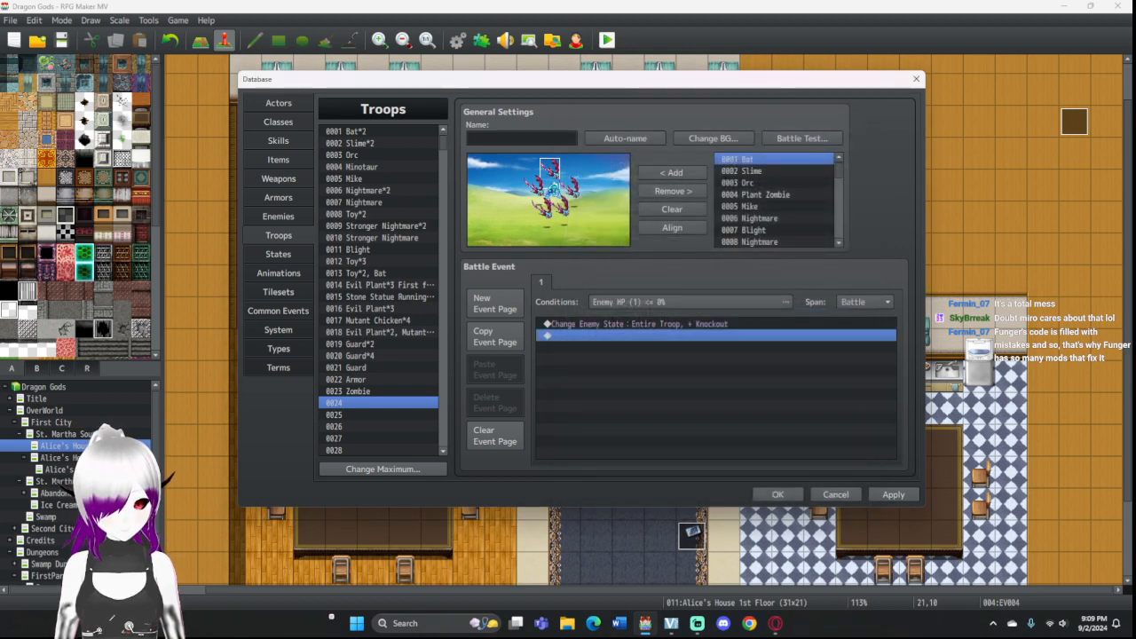
Step: Battle test troop 0024 with Alice and Laylia attacking, and play the fight through to its end
{"action": "left_click", "coordinate": [801, 138]}
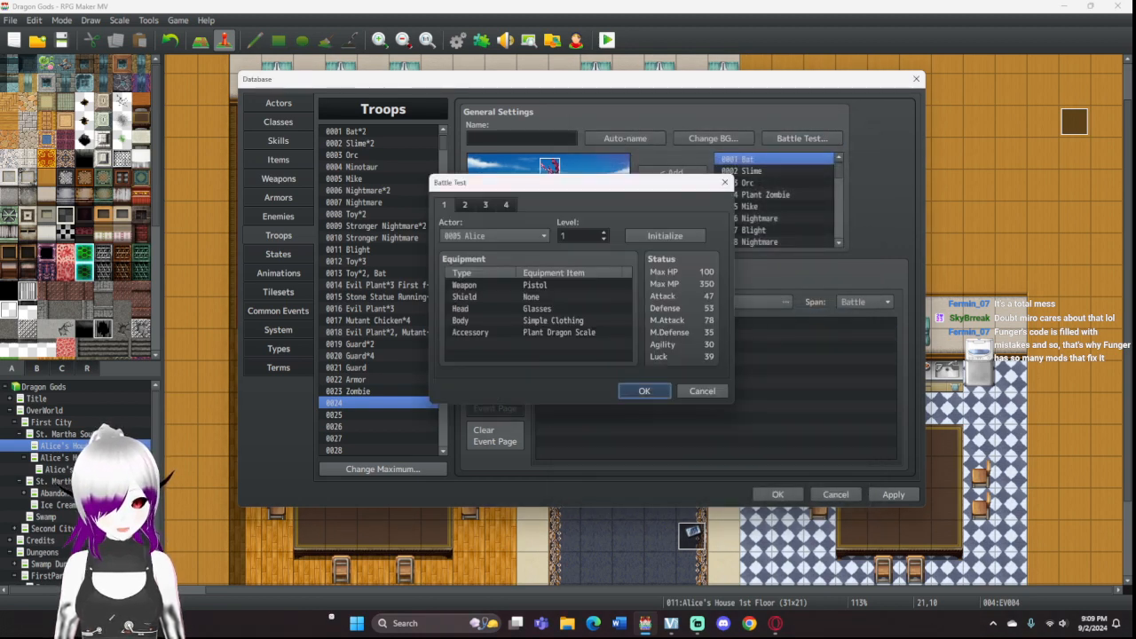
{"action": "key", "text": "Return"}
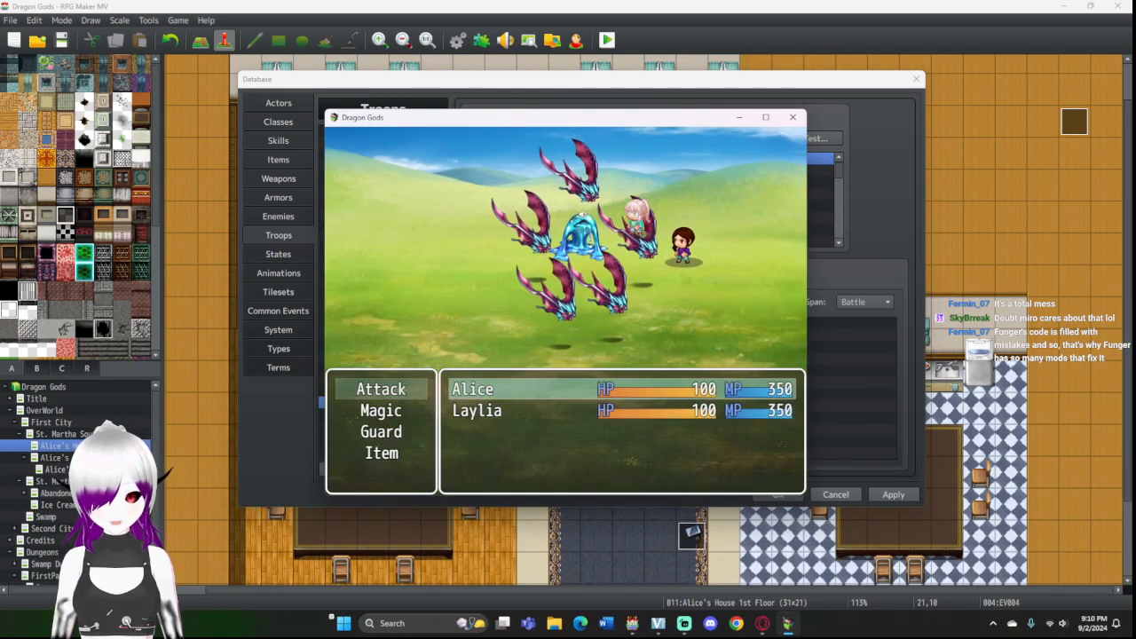
{"action": "key", "text": "Return"}
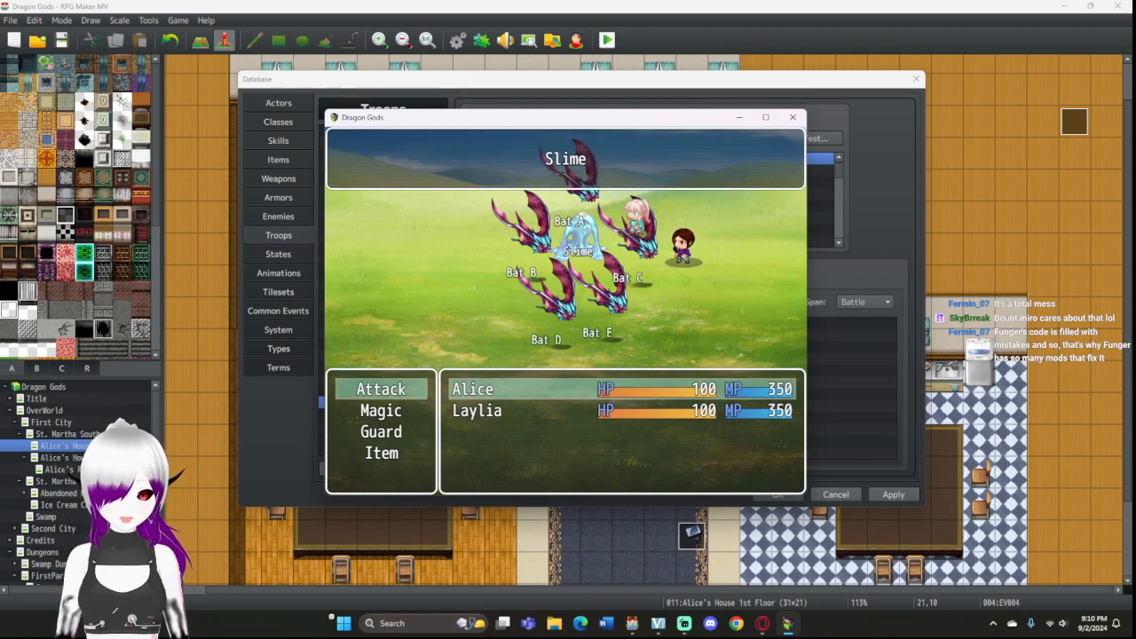
{"action": "key", "text": "Left"}
{"action": "key", "text": "Return"}
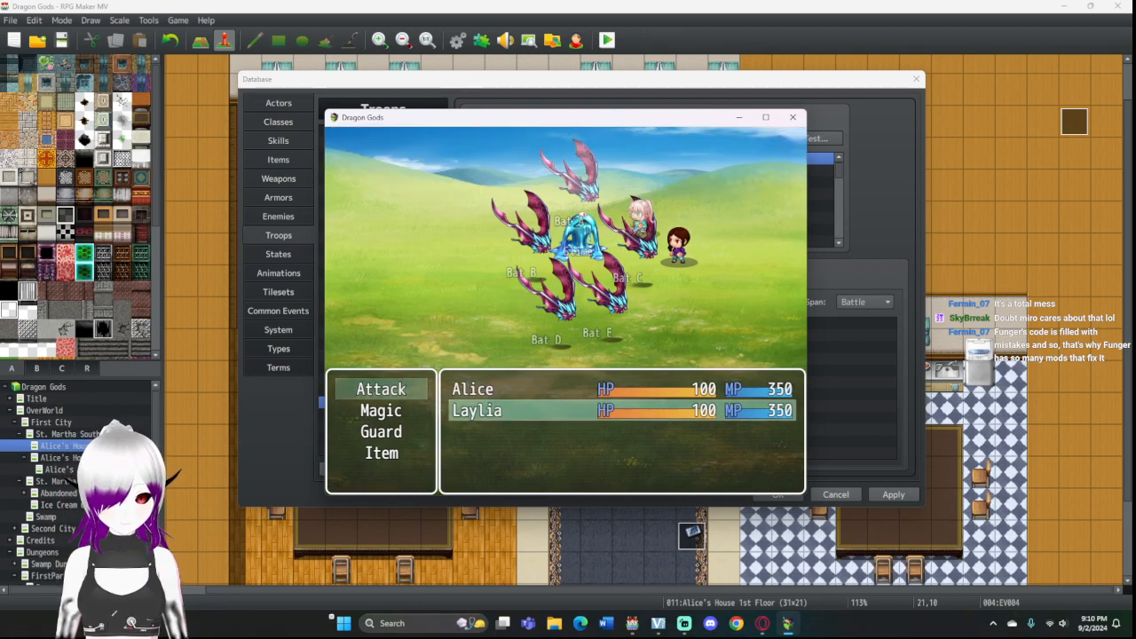
{"action": "key", "text": "Return"}
{"action": "key", "text": "Return"}
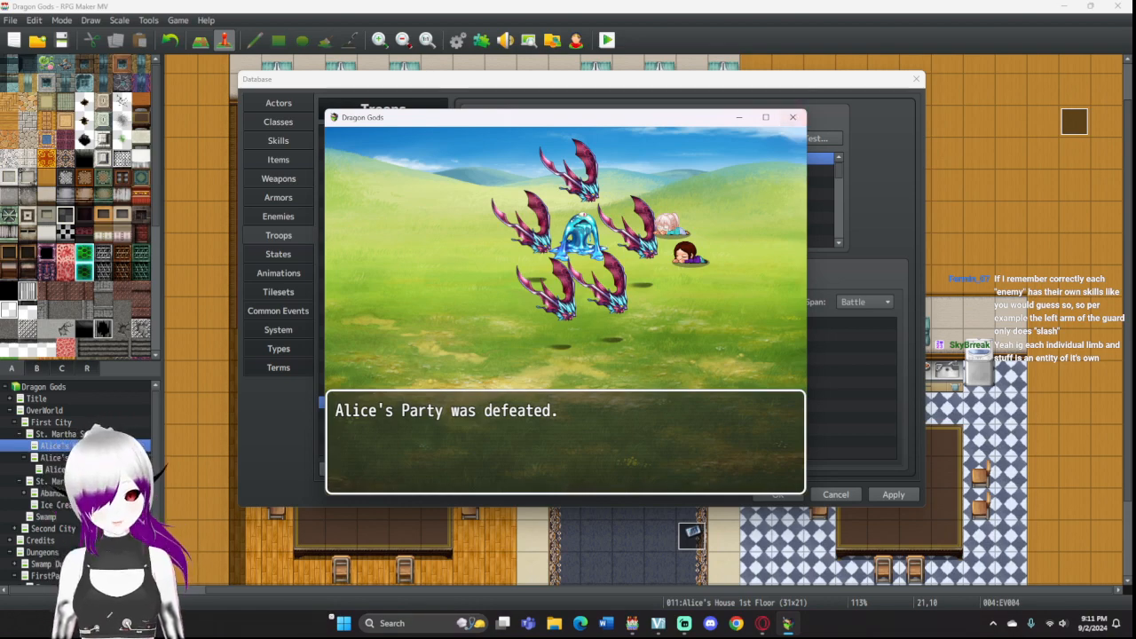
{"action": "key", "text": "Return"}
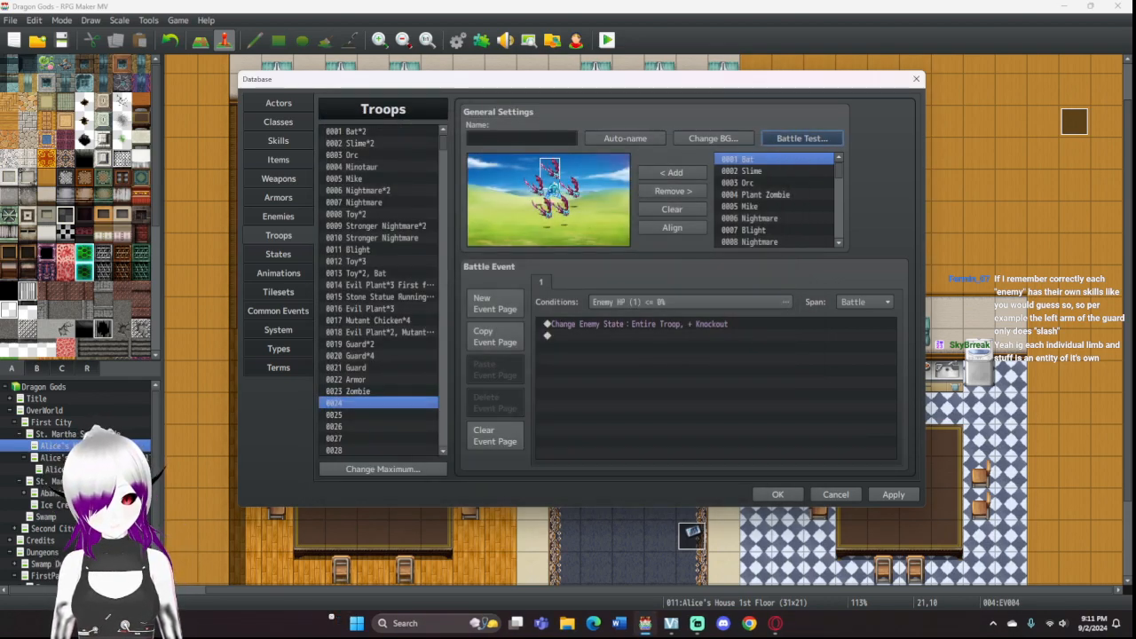
Step: Clear troop 0024, removing its enemies and battle event
{"action": "left_click", "coordinate": [379, 403]}
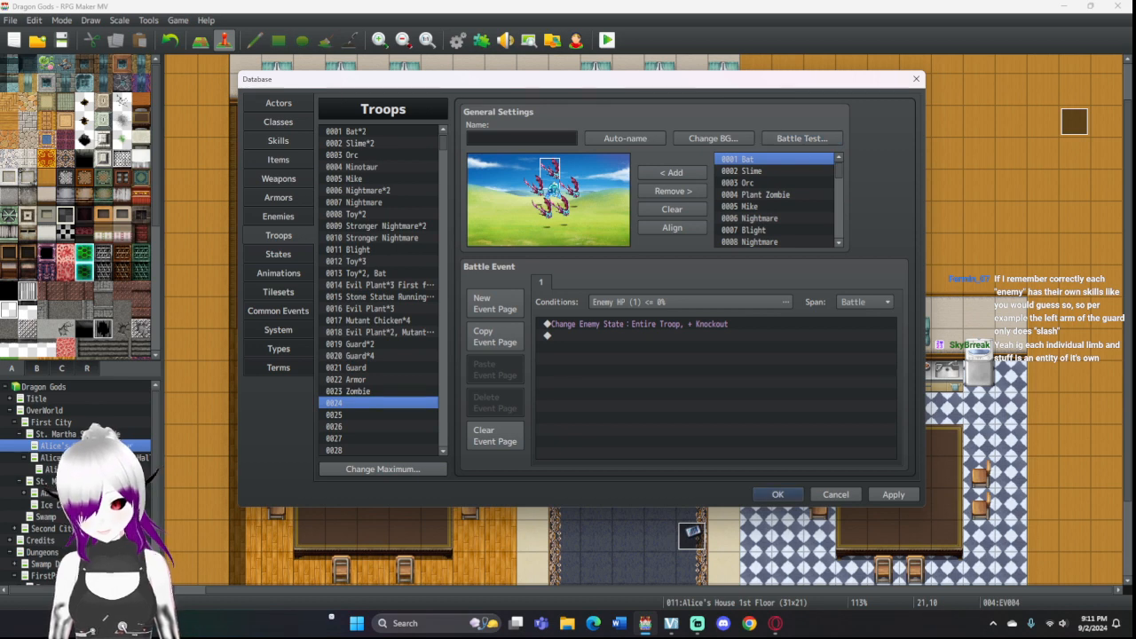
{"action": "key", "text": "Delete"}
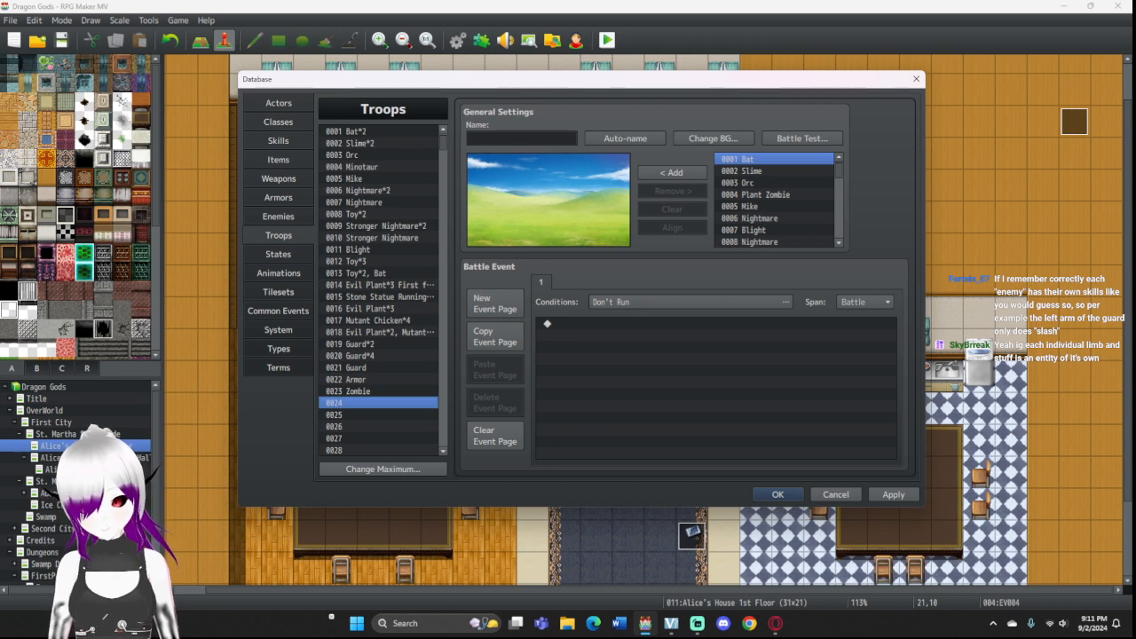
Step: Start a battle test of the 0023 Zombie troop with the preset level 1 party
{"action": "left_click", "coordinate": [378, 392]}
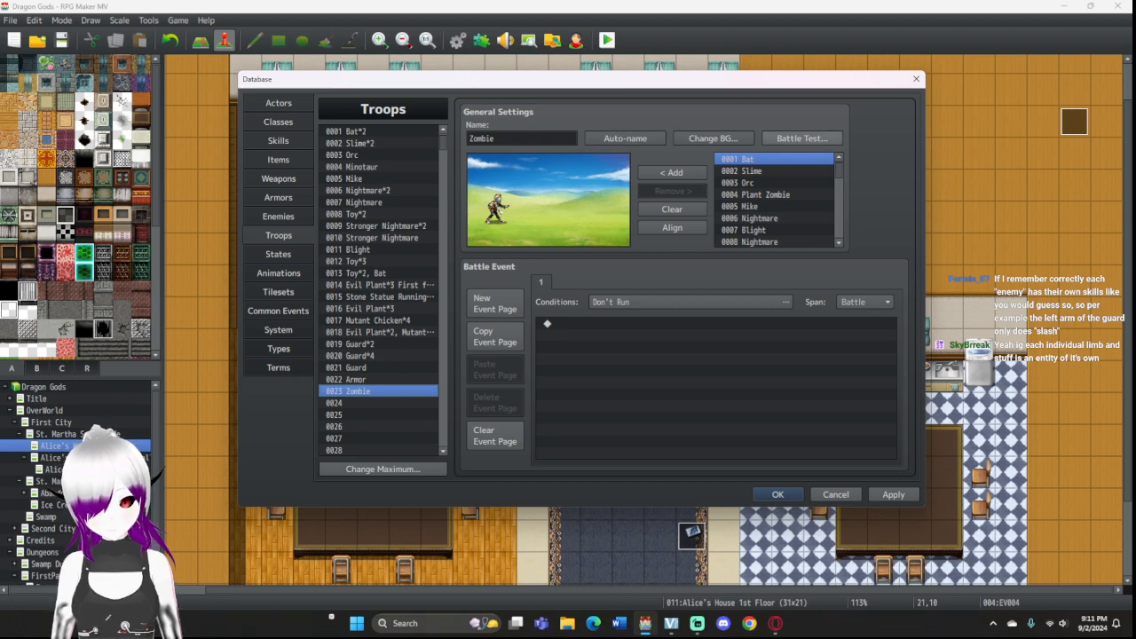
{"action": "left_click", "coordinate": [802, 138]}
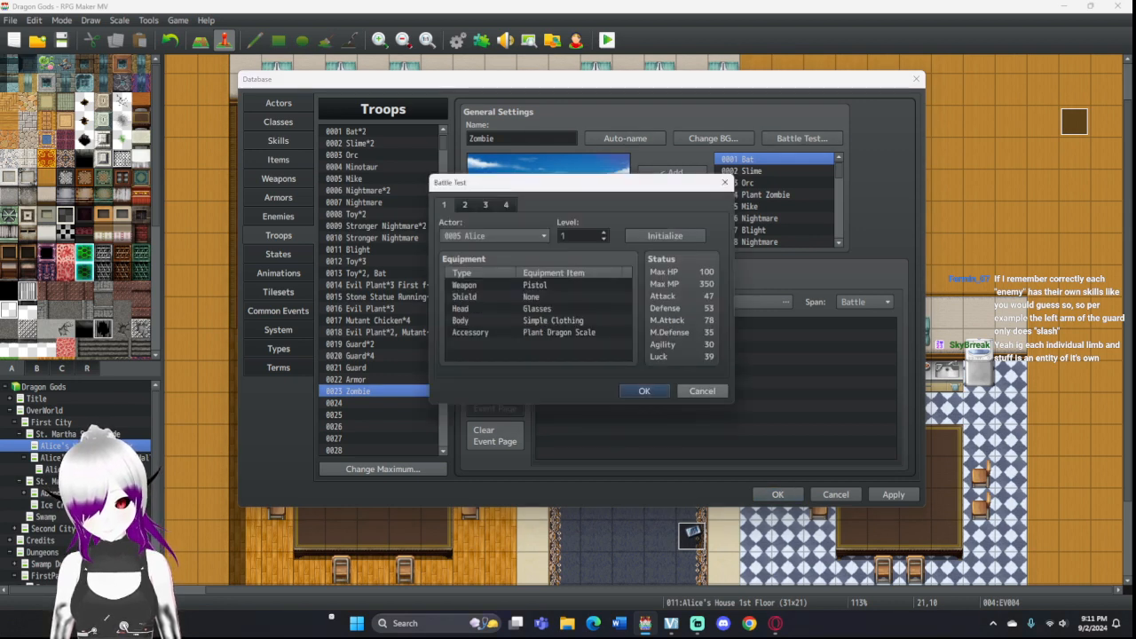
{"action": "left_click", "coordinate": [644, 391]}
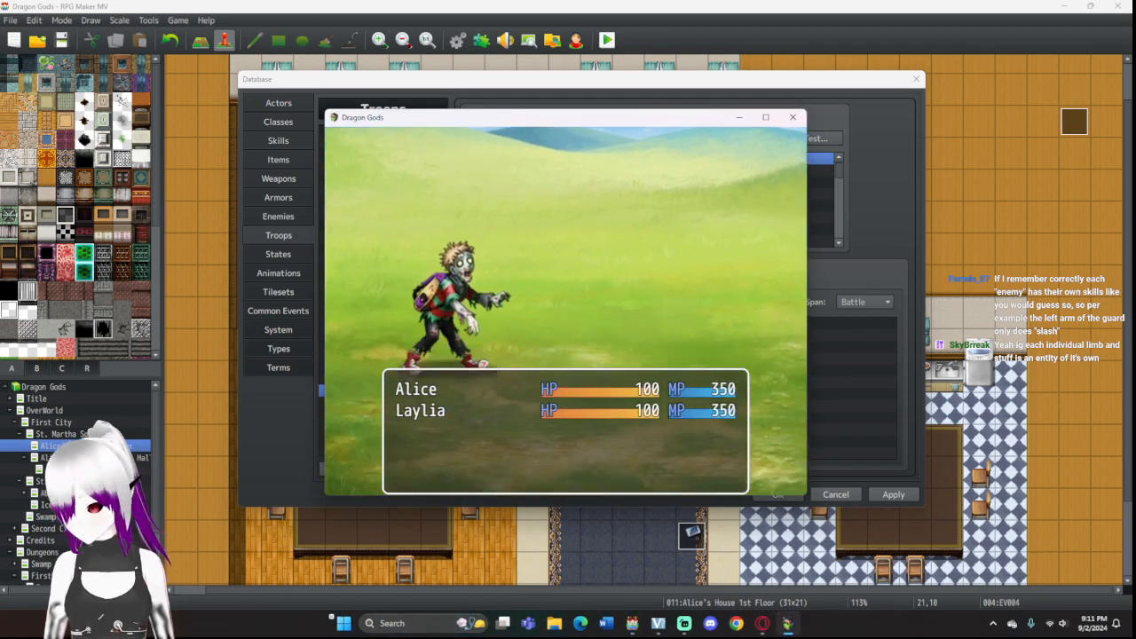
Step: Play one round of the Zombie battle test with Alice and Laylia attacking, and close the test
{"action": "key", "text": "Return"}
{"action": "key", "text": "Return"}
{"action": "key", "text": "Return"}
{"action": "key", "text": "Return"}
{"action": "key", "text": "Return"}
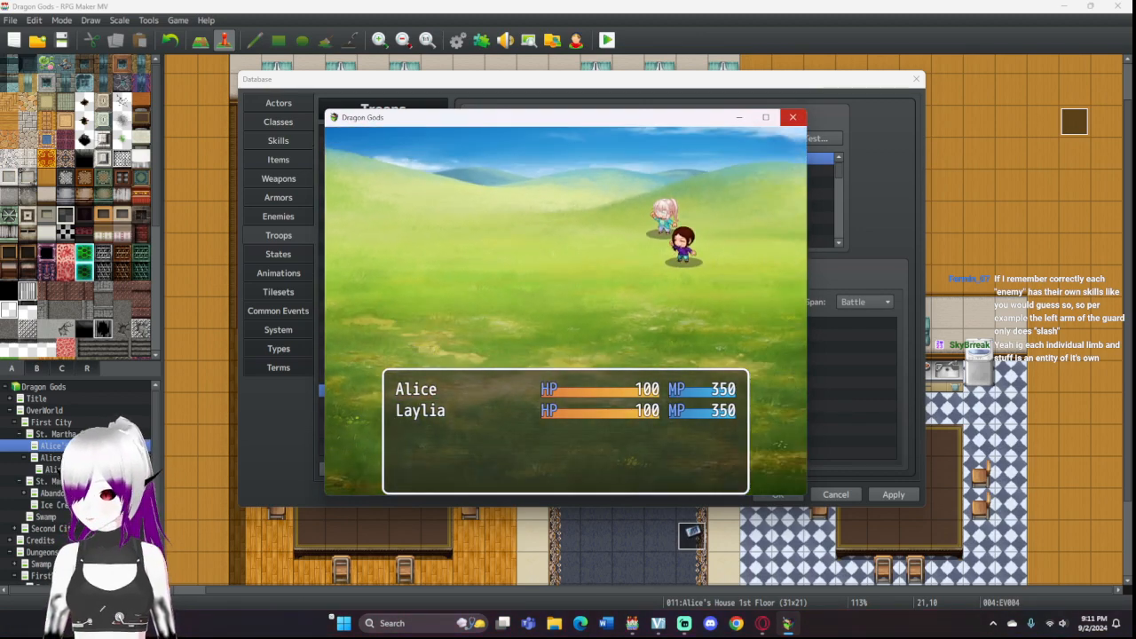
{"action": "left_click", "coordinate": [793, 117]}
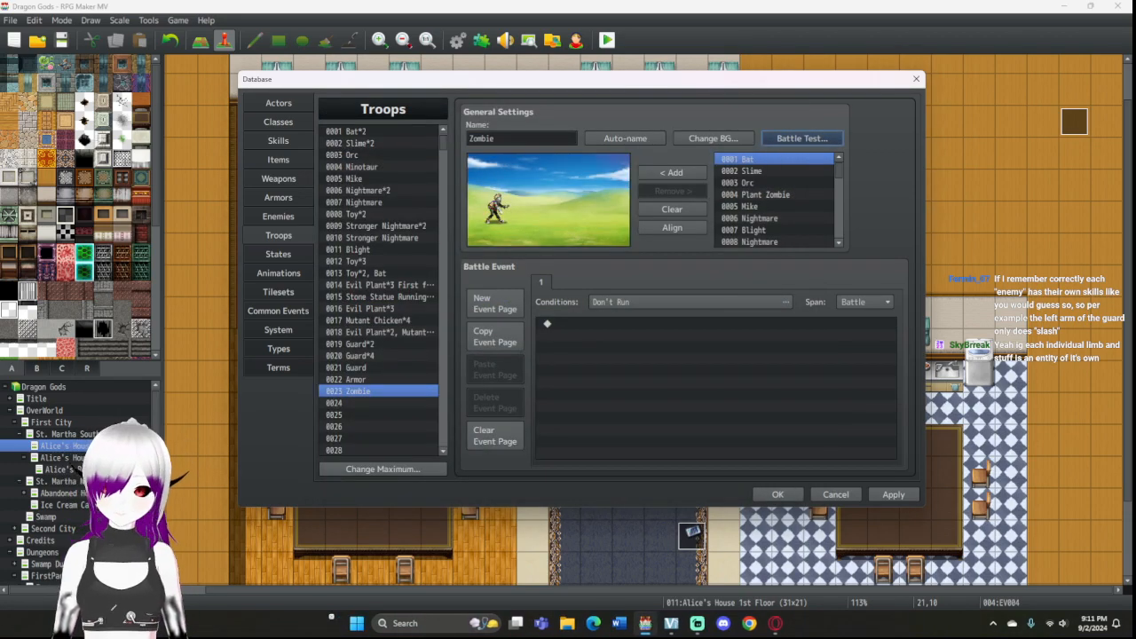
Step: Examine the Zombie enemy's stats, the Plant Mage class's attack curve and Laylia's actor settings
{"action": "left_click", "coordinate": [278, 216]}
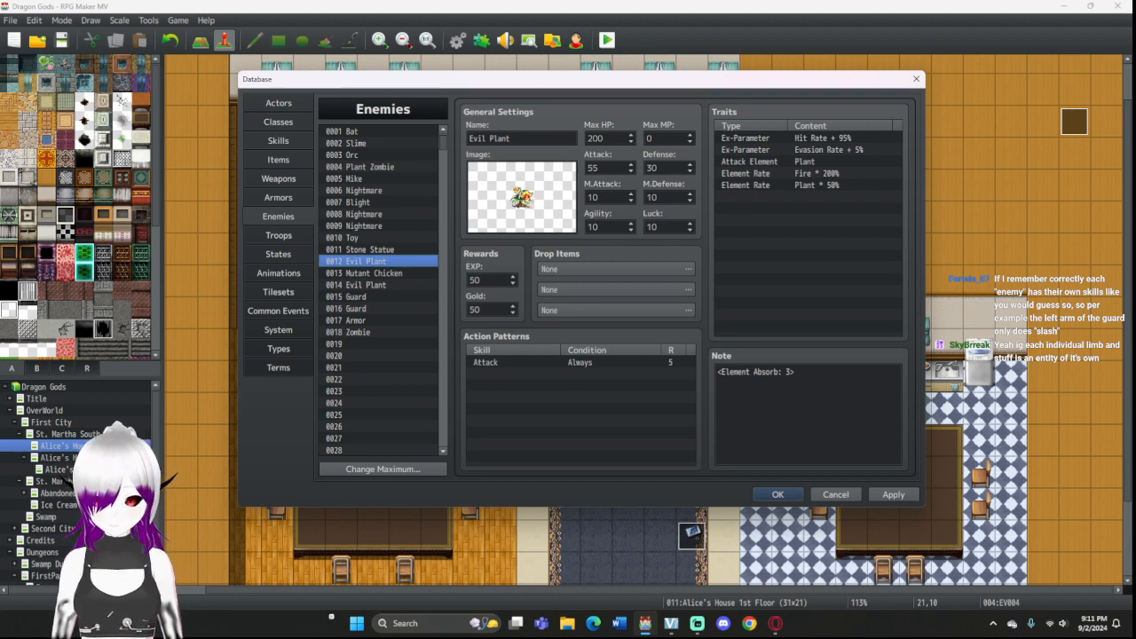
{"action": "left_click", "coordinate": [357, 332]}
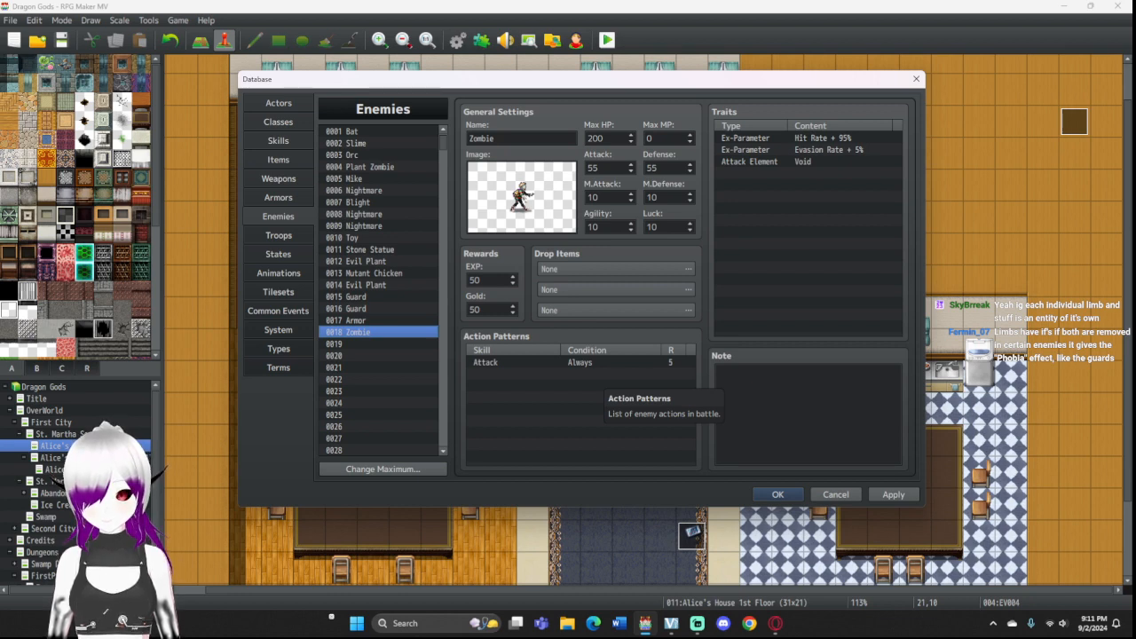
{"action": "left_click", "coordinate": [278, 121]}
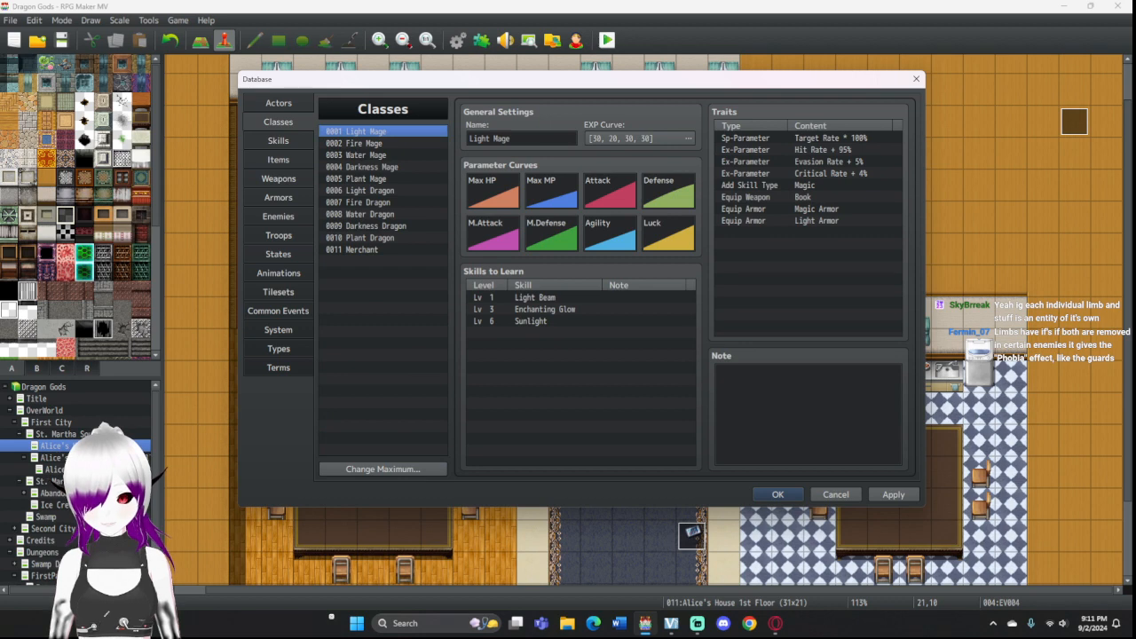
{"action": "left_click", "coordinate": [365, 178]}
{"action": "double_click", "coordinate": [610, 192]}
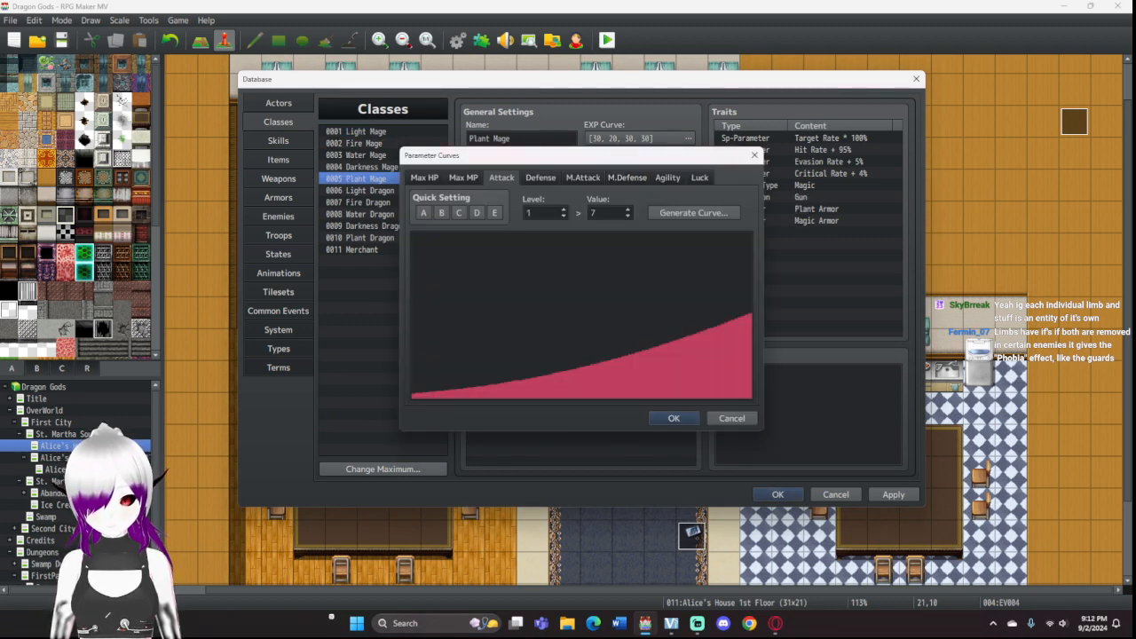
{"action": "left_click", "coordinate": [754, 155]}
{"action": "left_click", "coordinate": [279, 103]}
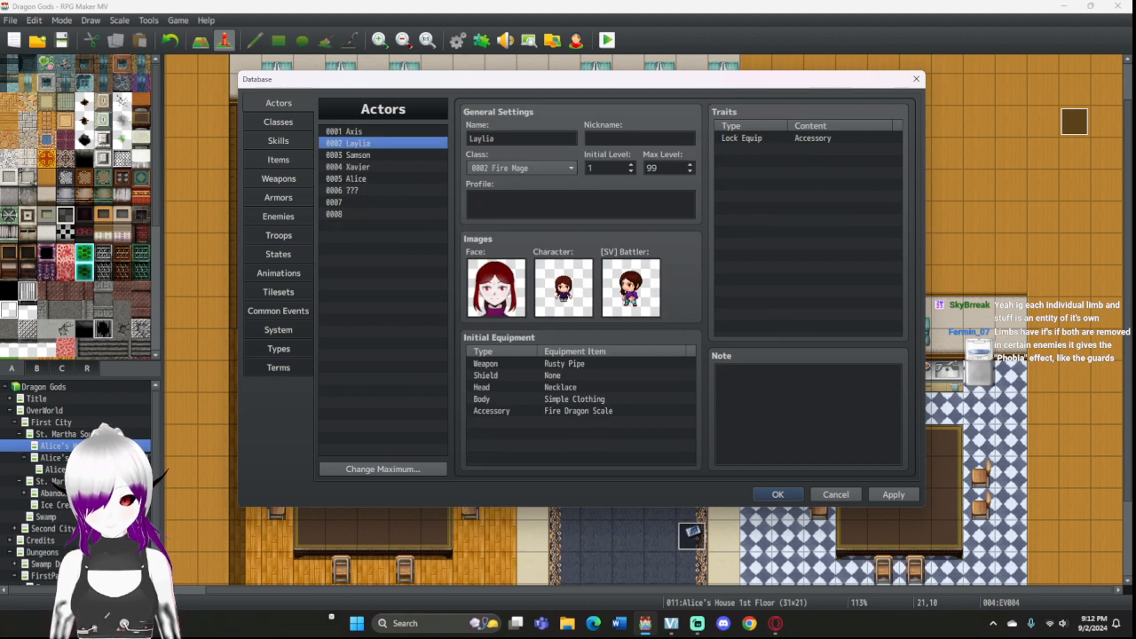
{"action": "left_click", "coordinate": [279, 121]}
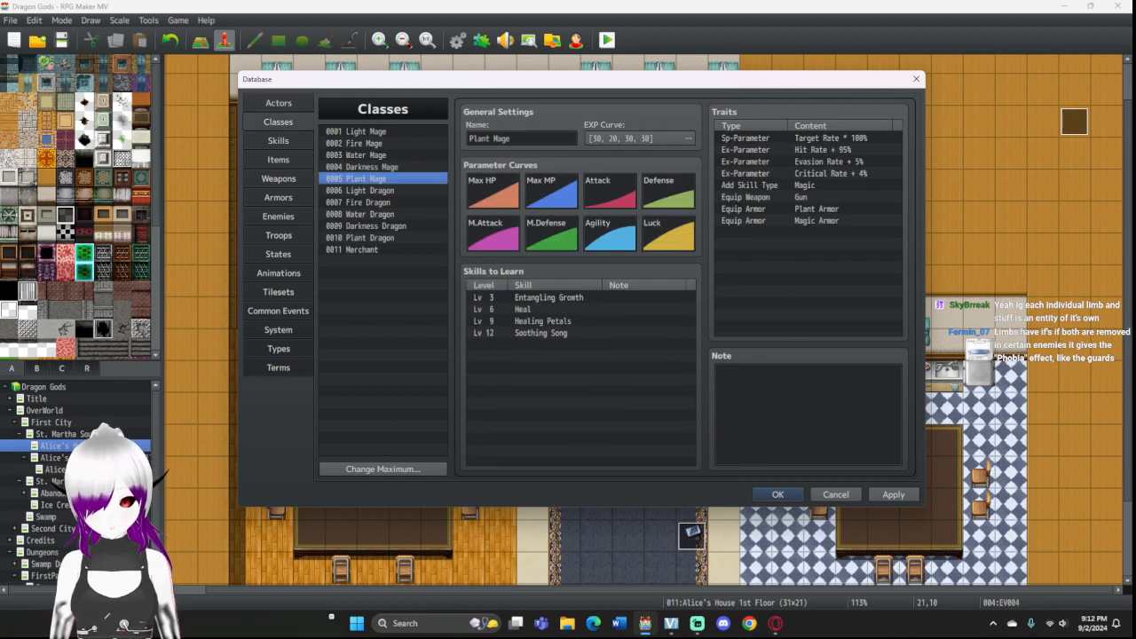
Step: Check Alice's level 1 status in the battle test setup of the 0023 Zombie troop without starting the fight
{"action": "left_click", "coordinate": [278, 236]}
{"action": "left_click", "coordinate": [801, 138]}
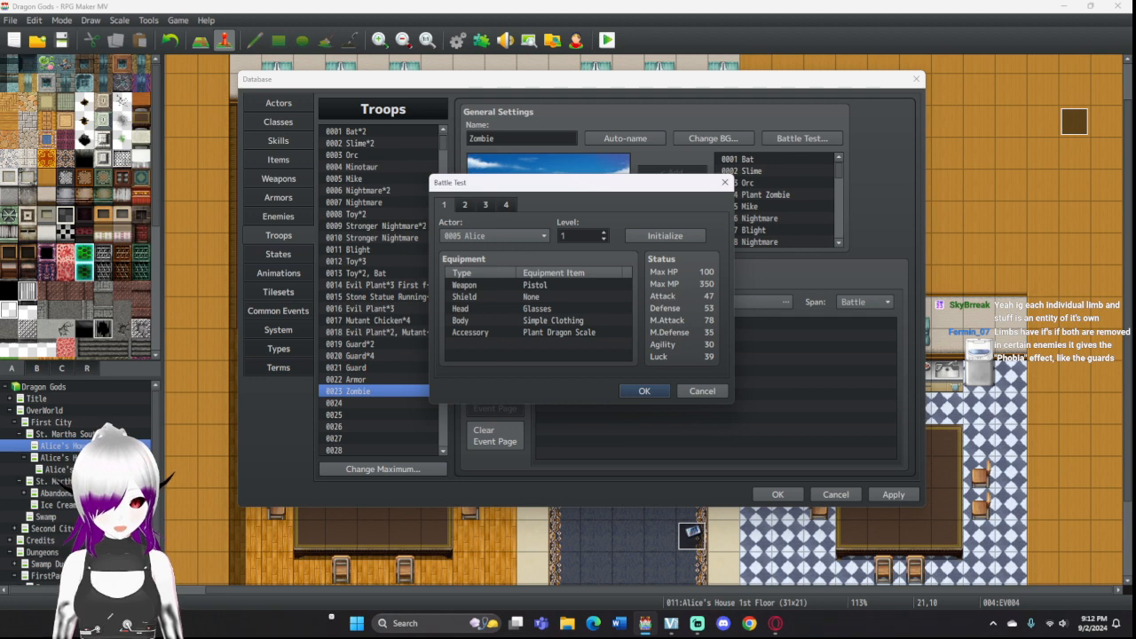
{"action": "left_click", "coordinate": [724, 182]}
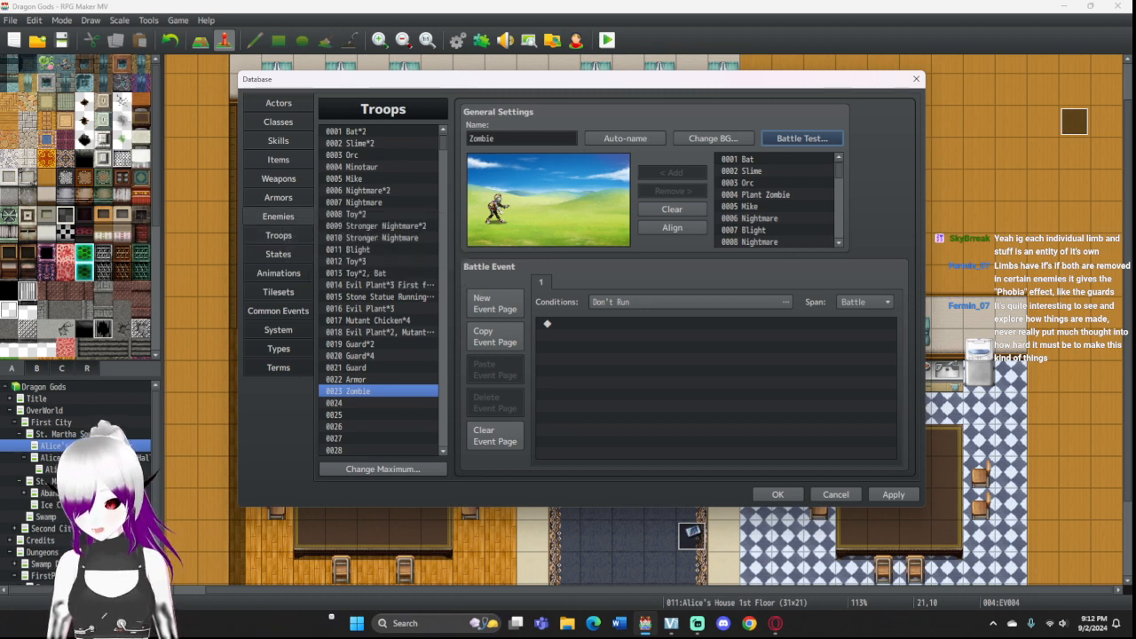
Step: Set the Zombie enemy's agility to 55
{"action": "left_click", "coordinate": [277, 216]}
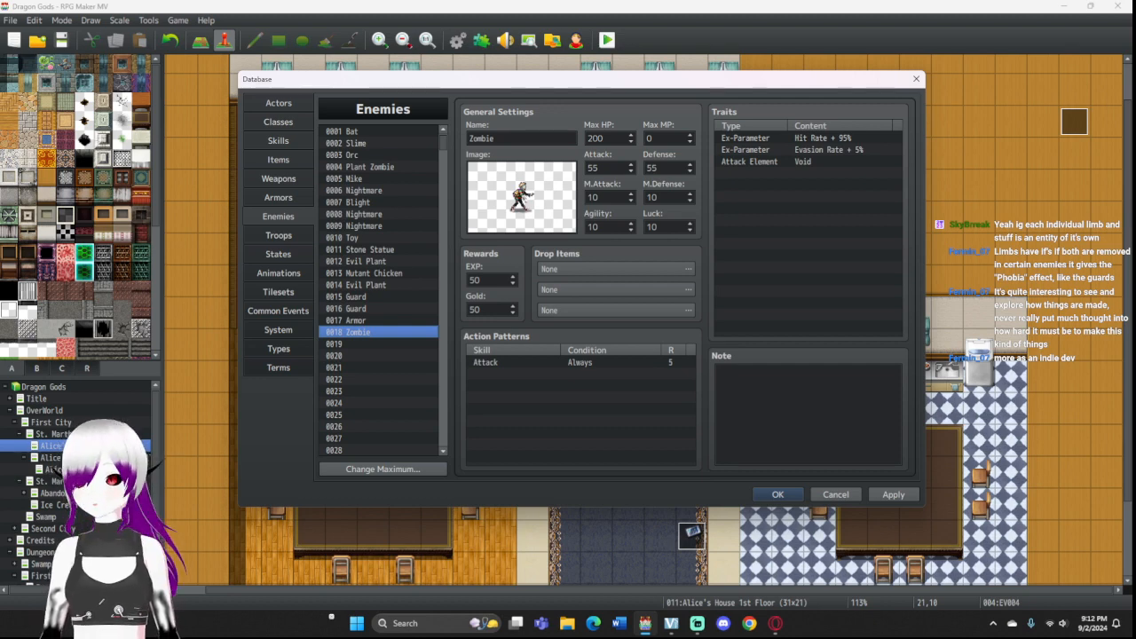
{"action": "left_click", "coordinate": [278, 121]}
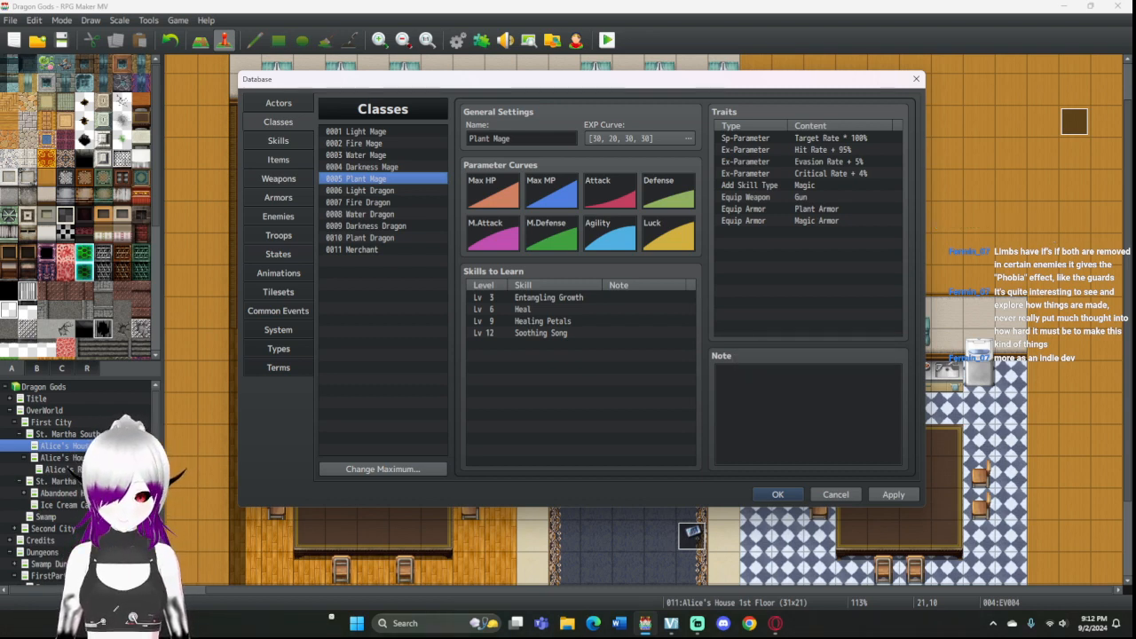
{"action": "left_click", "coordinate": [278, 234]}
{"action": "left_click", "coordinate": [278, 216]}
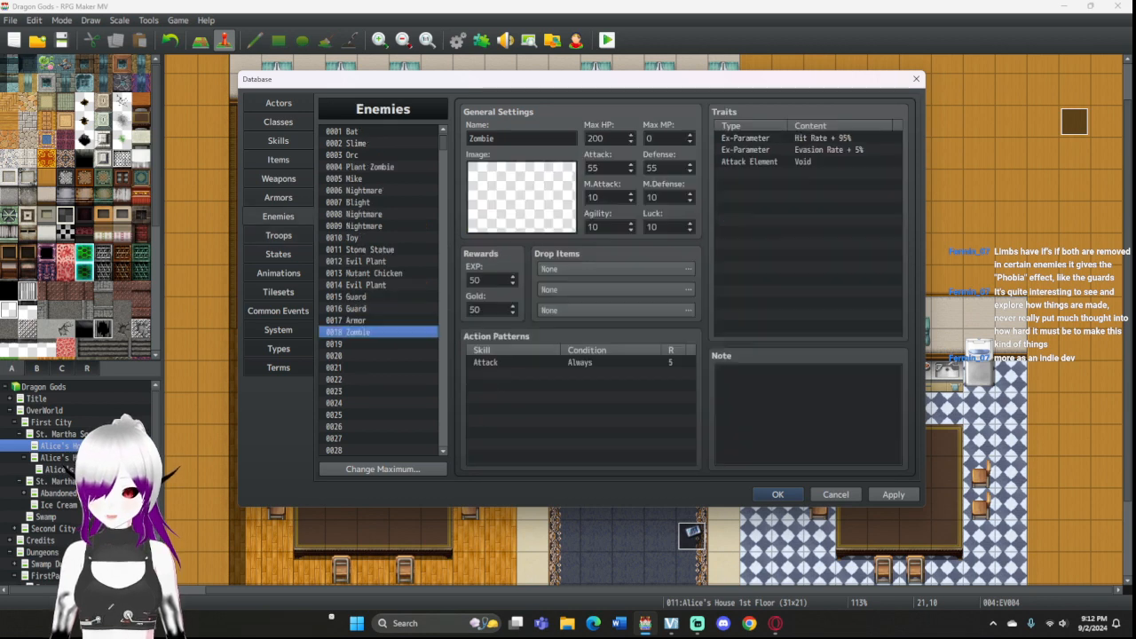
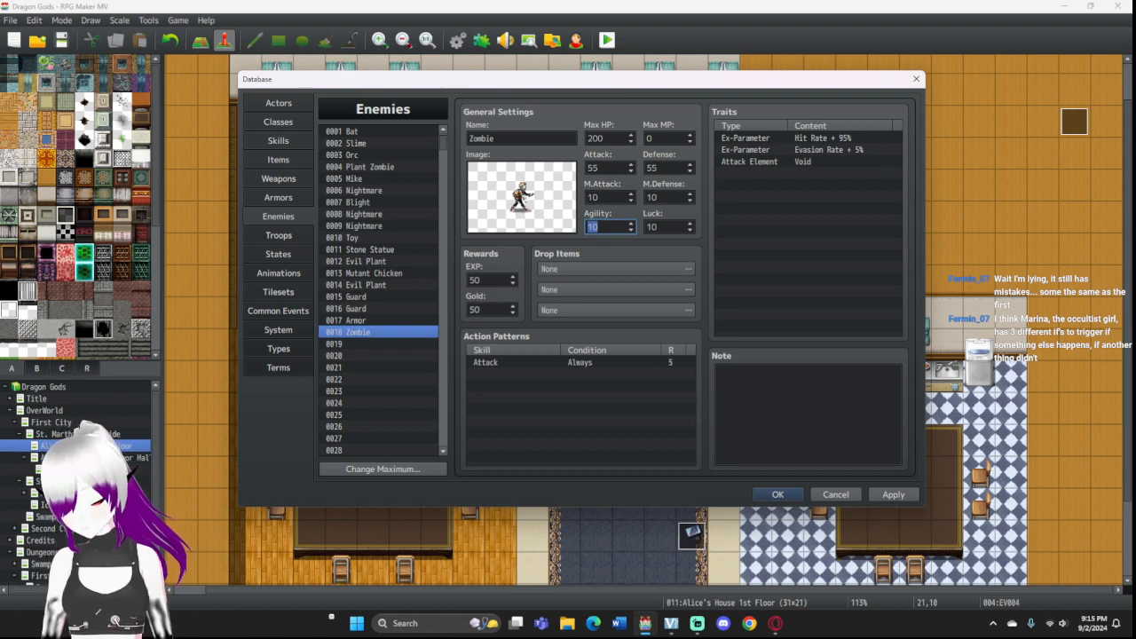
{"action": "type", "text": "5"}
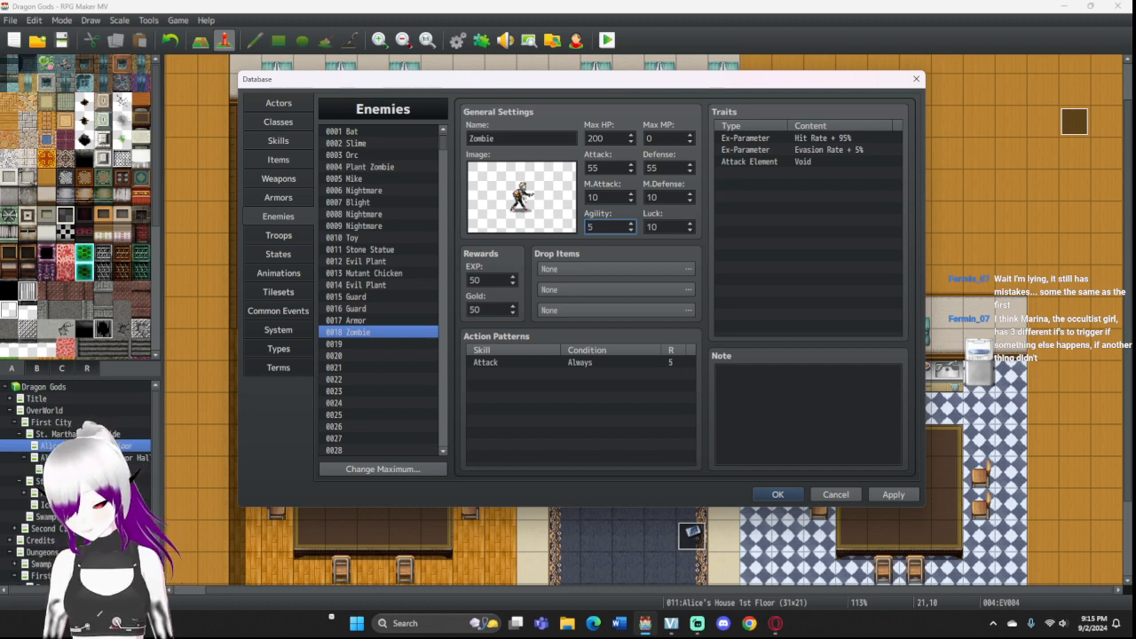
{"action": "type", "text": "5"}
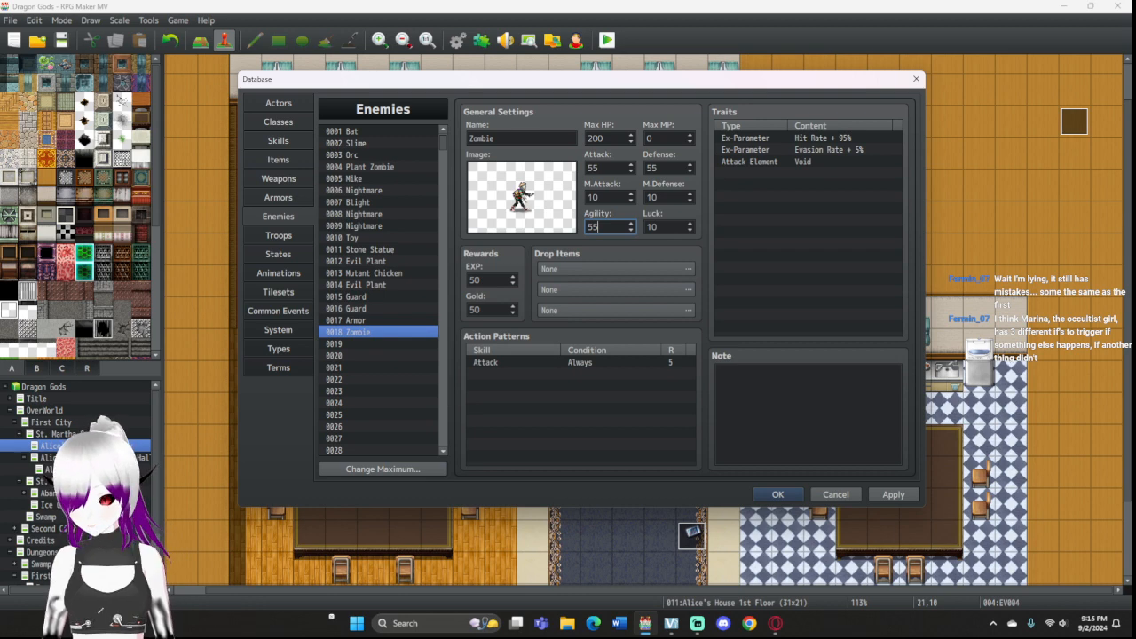
Step: Battle test the 0023 Zombie troop with the preset party attacking, play the fight to its end and close the test
{"action": "left_click", "coordinate": [279, 235]}
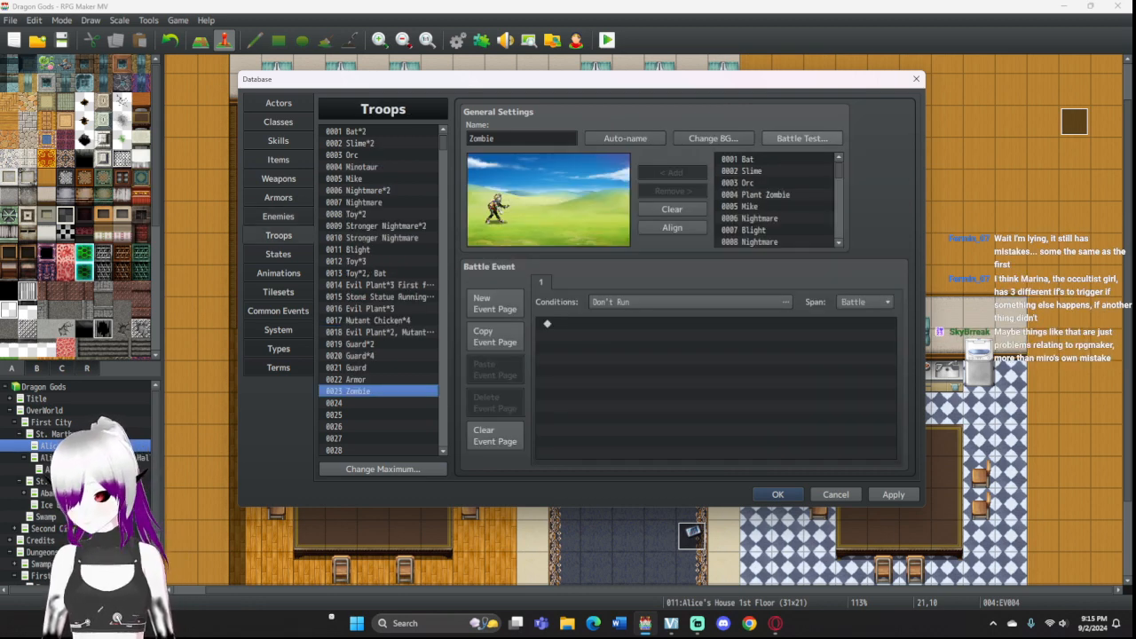
{"action": "left_click", "coordinate": [801, 139]}
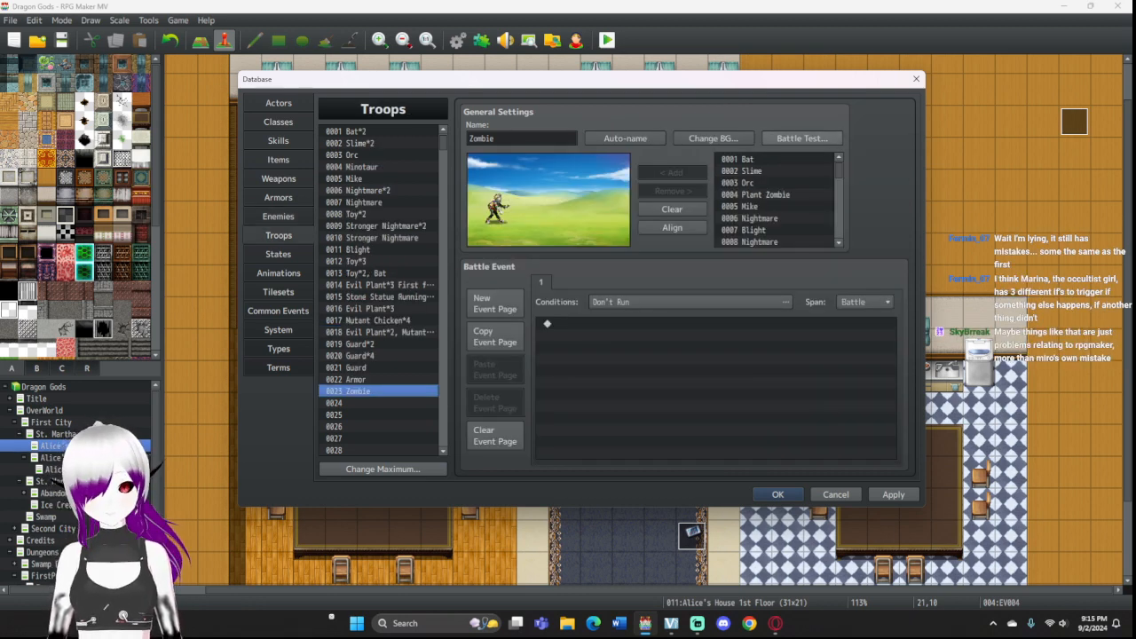
{"action": "key", "text": "Return"}
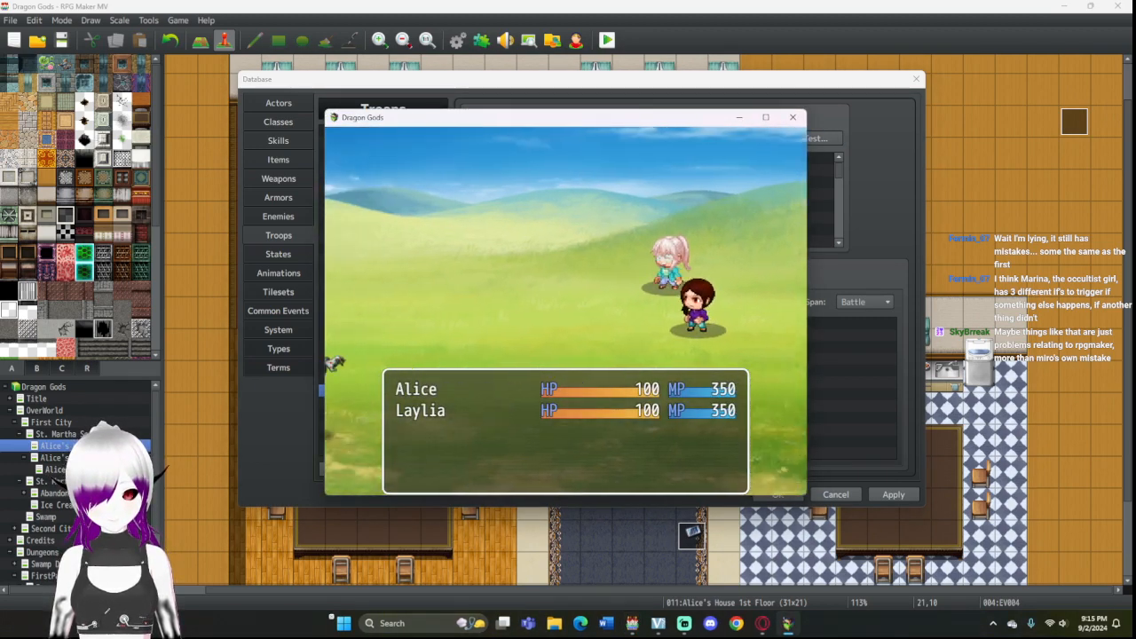
{"action": "key", "text": "Return"}
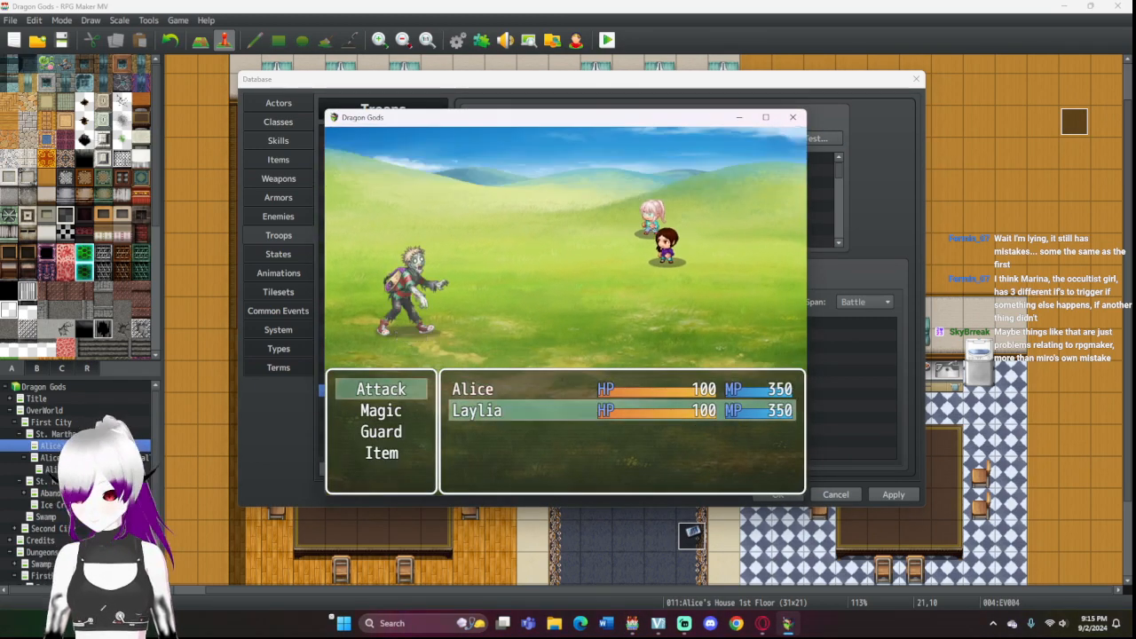
{"action": "key", "text": "Return"}
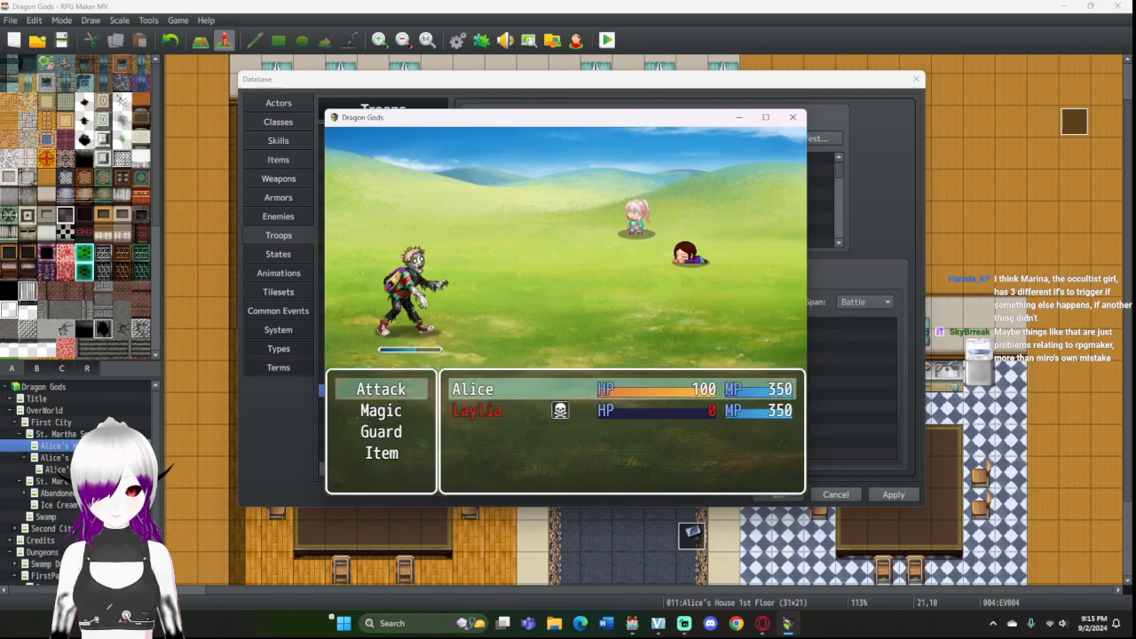
{"action": "key", "text": "Return"}
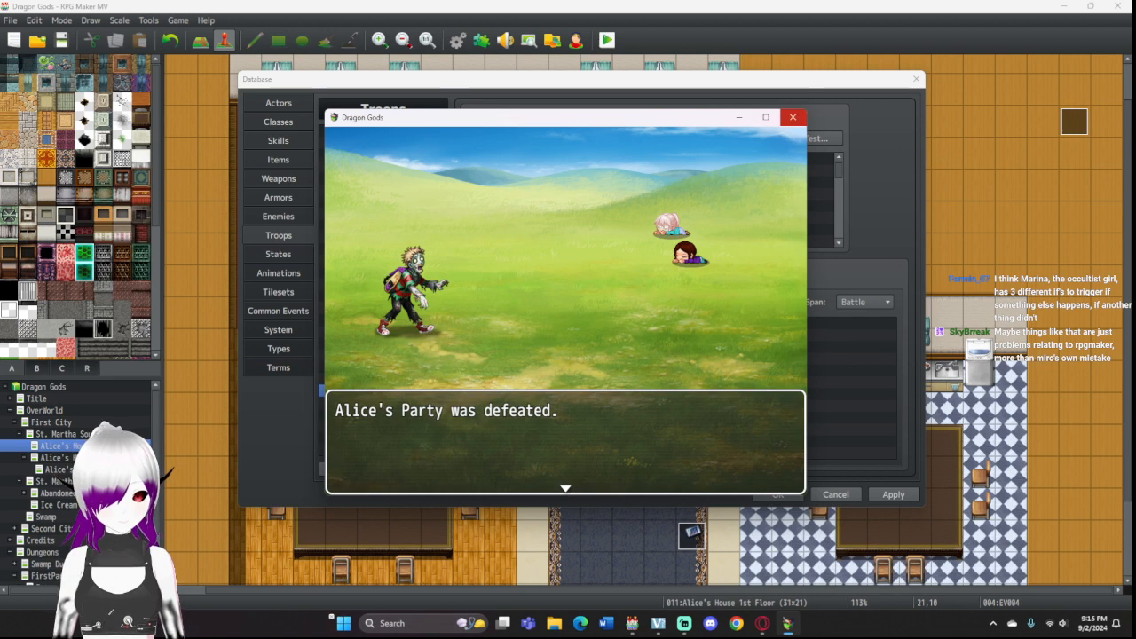
{"action": "left_click", "coordinate": [793, 117]}
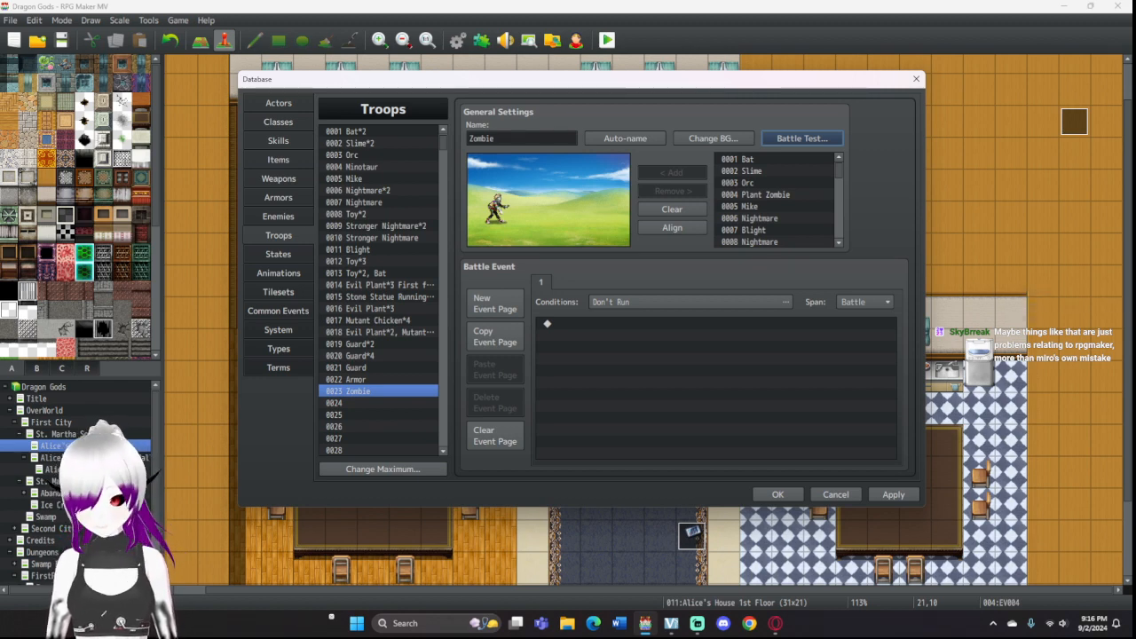
Step: Commit the database changes and close the database, declining to discard them
{"action": "left_click", "coordinate": [916, 79]}
{"action": "left_click", "coordinate": [632, 314]}
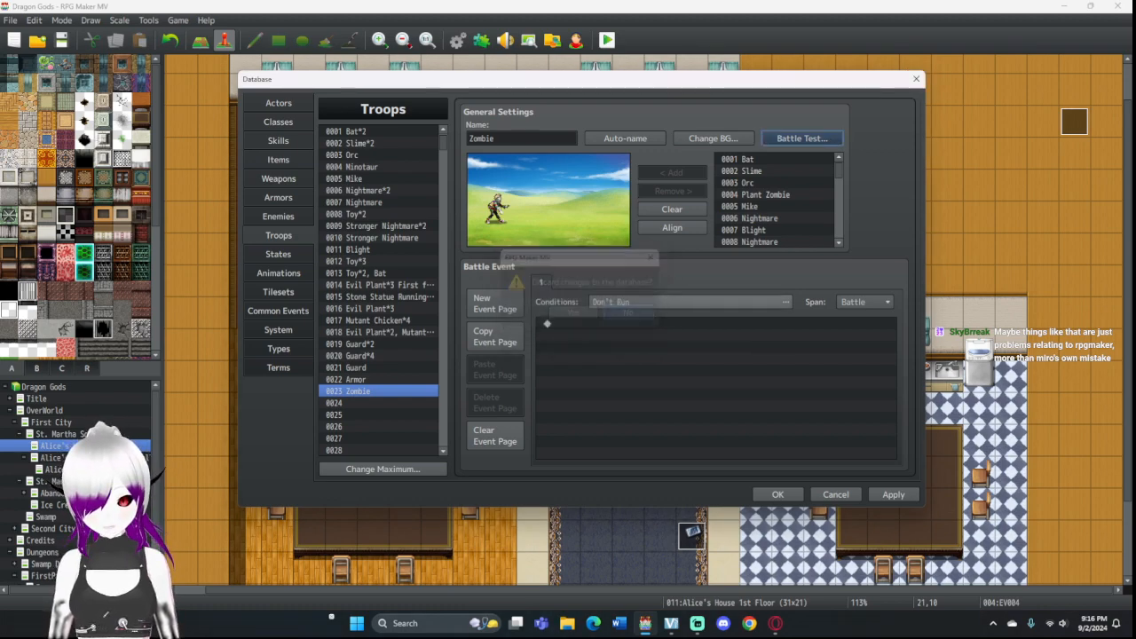
{"action": "left_click", "coordinate": [777, 494]}
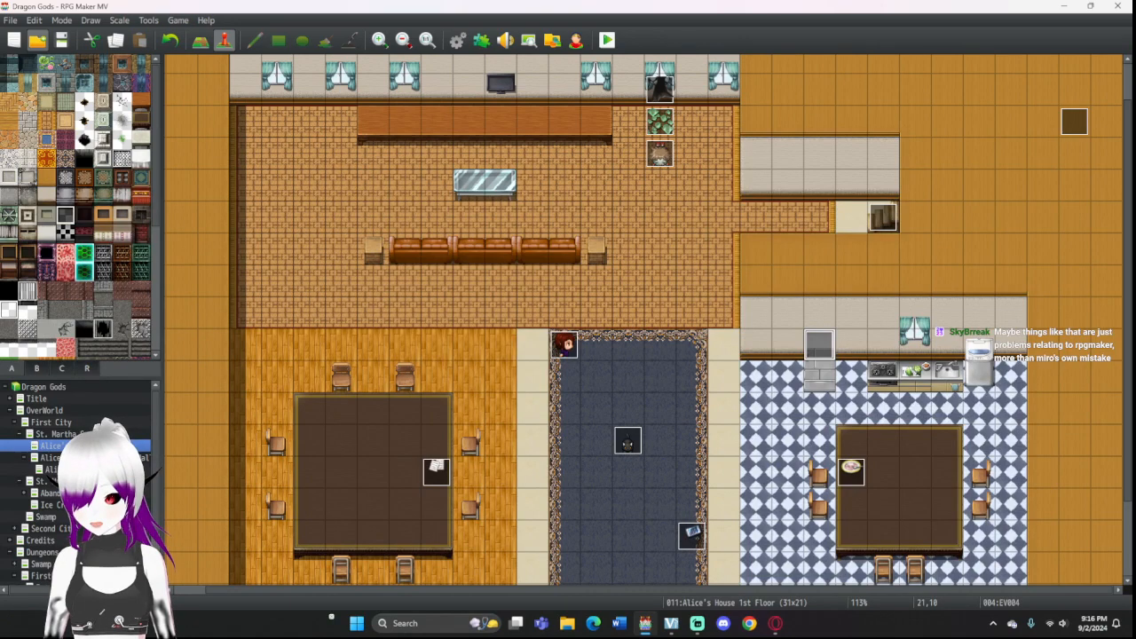
Step: Open the game's deployment settings, saving the changes to the game
{"action": "left_click", "coordinate": [11, 20]}
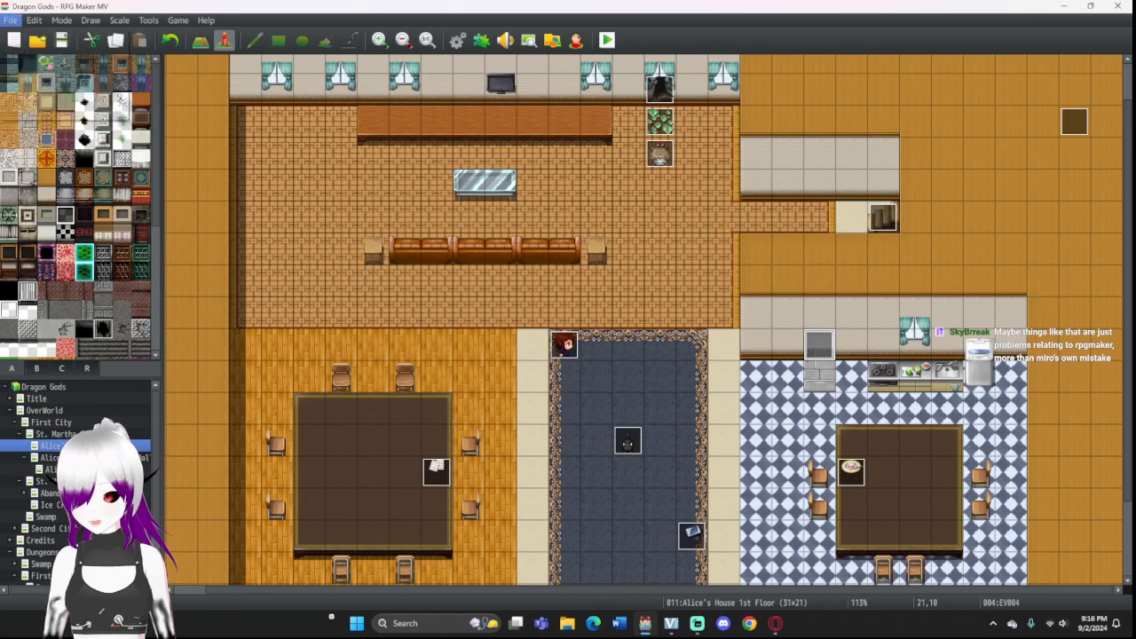
{"action": "left_click", "coordinate": [37, 93]}
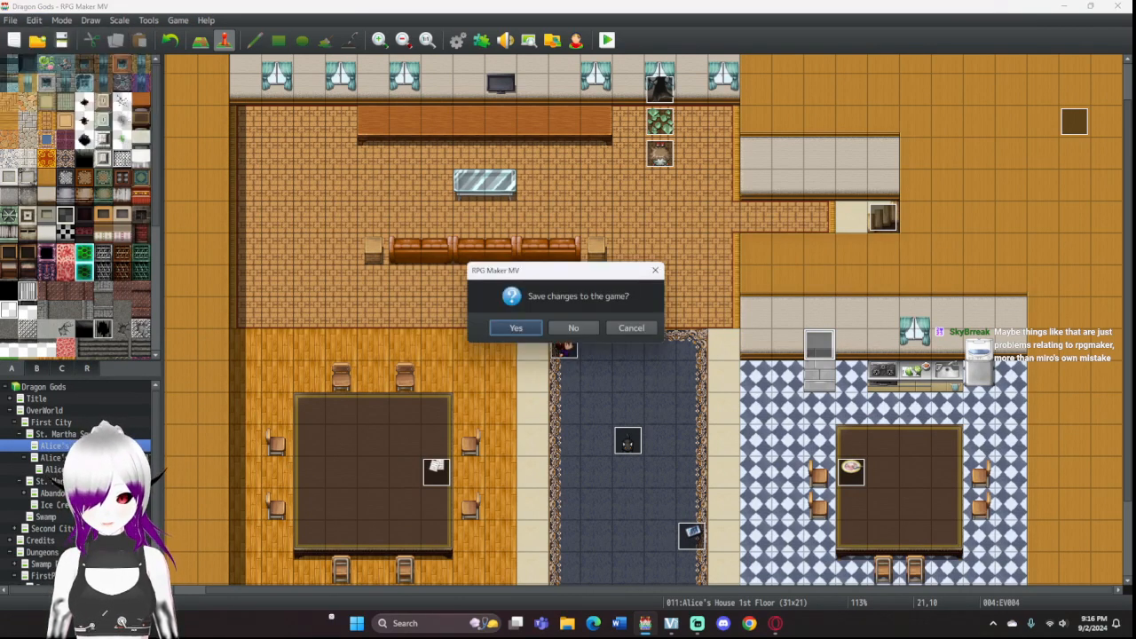
{"action": "left_click", "coordinate": [515, 329]}
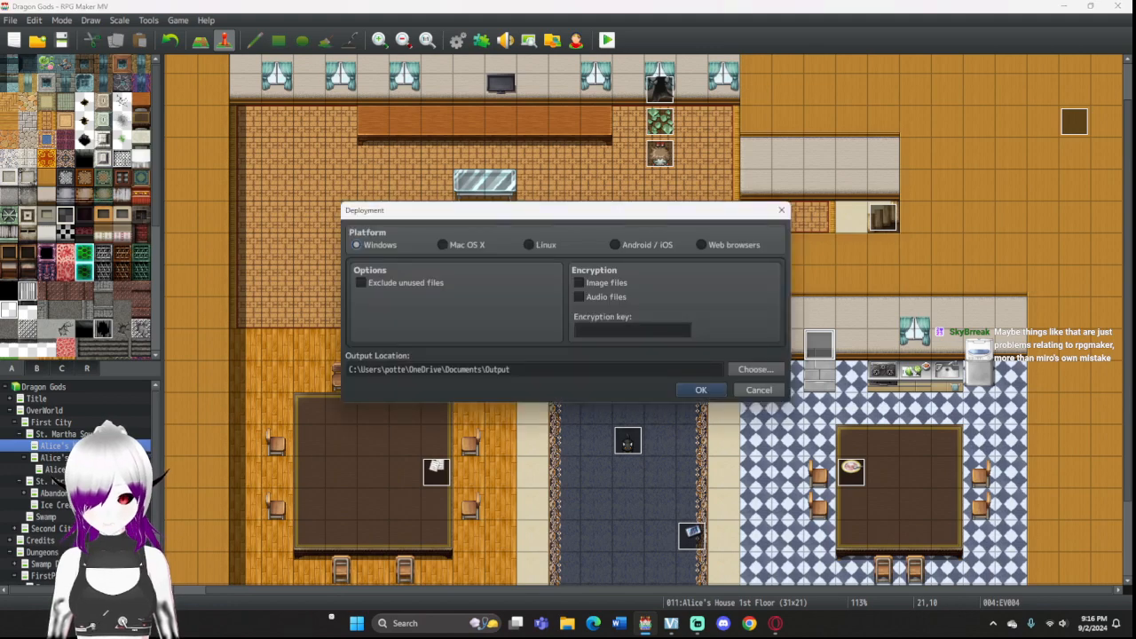
{"action": "left_click_drag", "start_coordinate": [684, 212], "coordinate": [601, 636]}
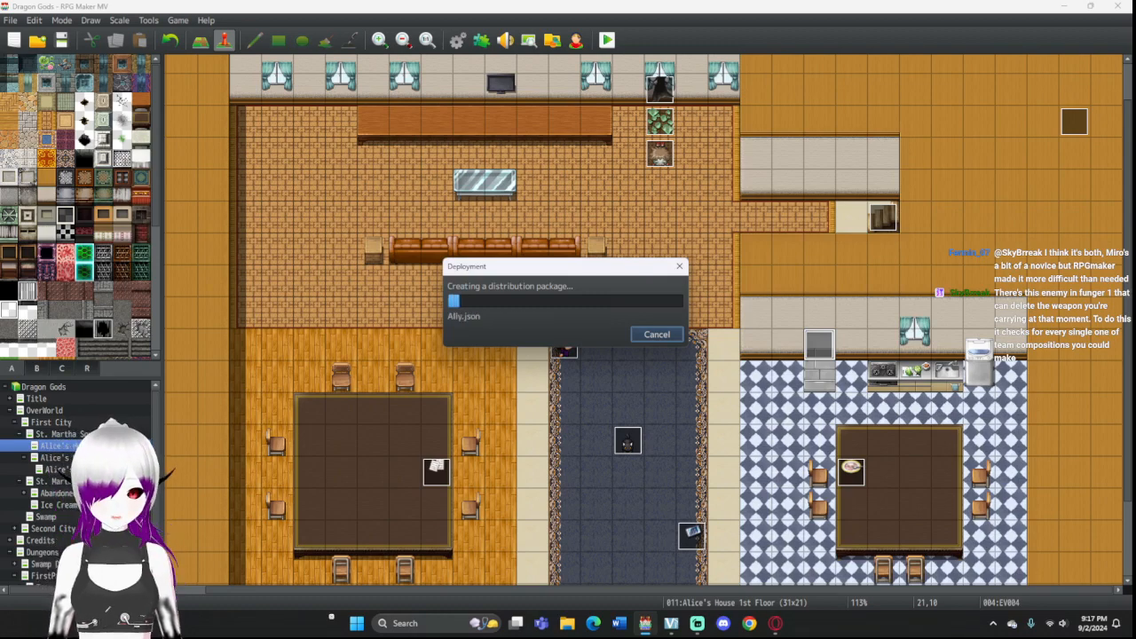
{"action": "left_click", "coordinate": [657, 335]}
{"action": "double_click", "coordinate": [657, 335]}
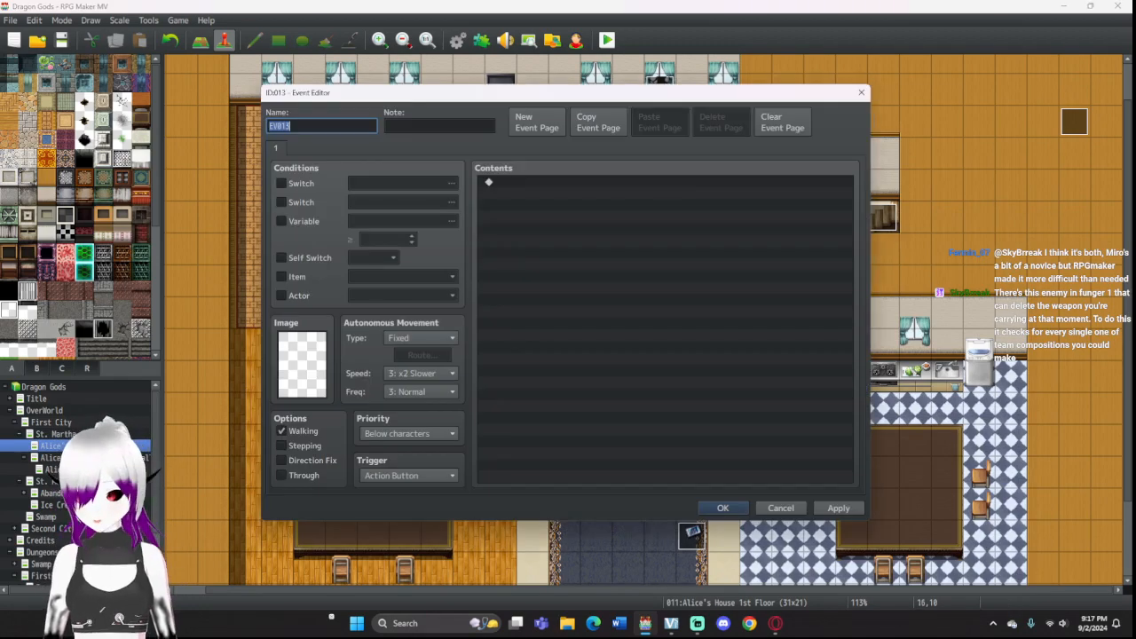
{"action": "left_click", "coordinate": [861, 92]}
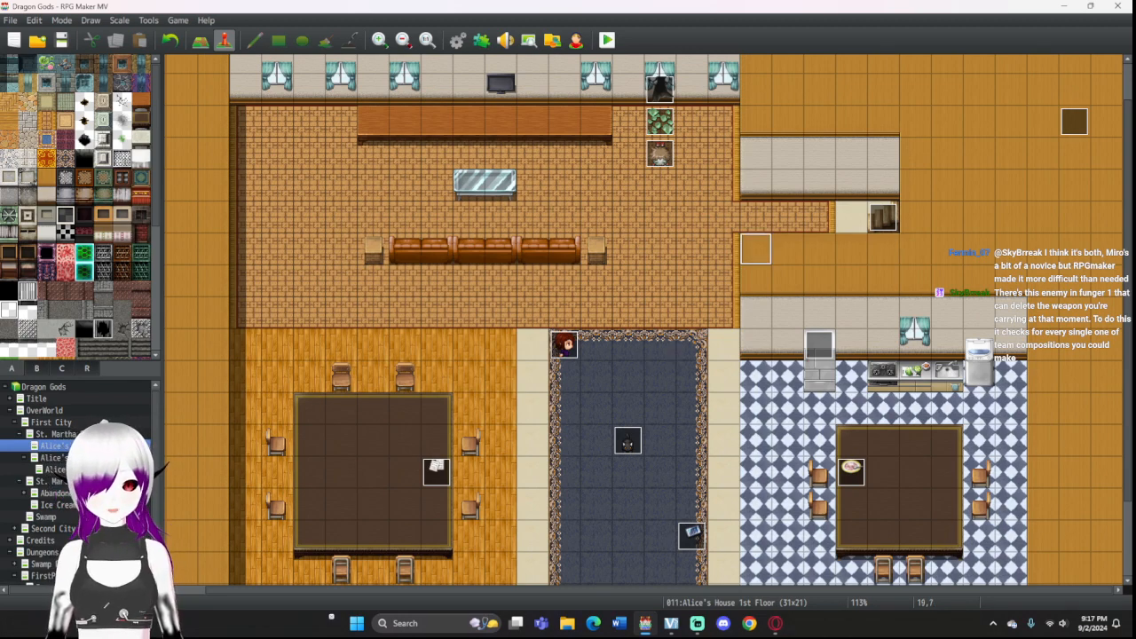
Step: Create an event on the empty tile below the corridor with a conditional branch for Cleaning plate is ON, including an else branch
{"action": "double_click", "coordinate": [755, 248]}
{"action": "double_click", "coordinate": [664, 183]}
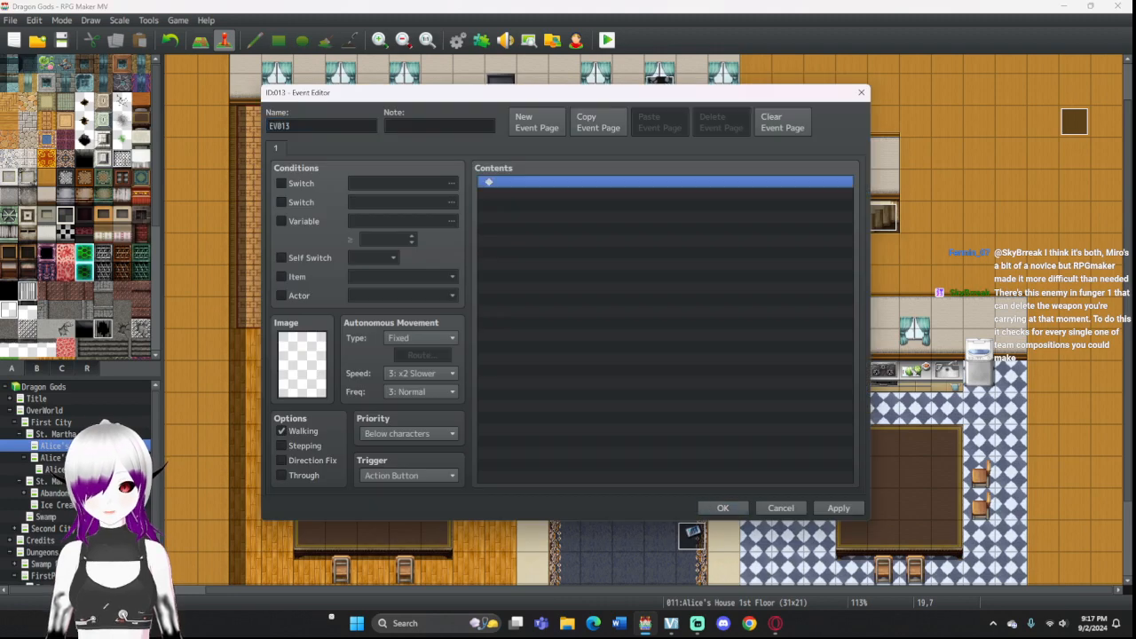
{"action": "left_click", "coordinate": [546, 150]}
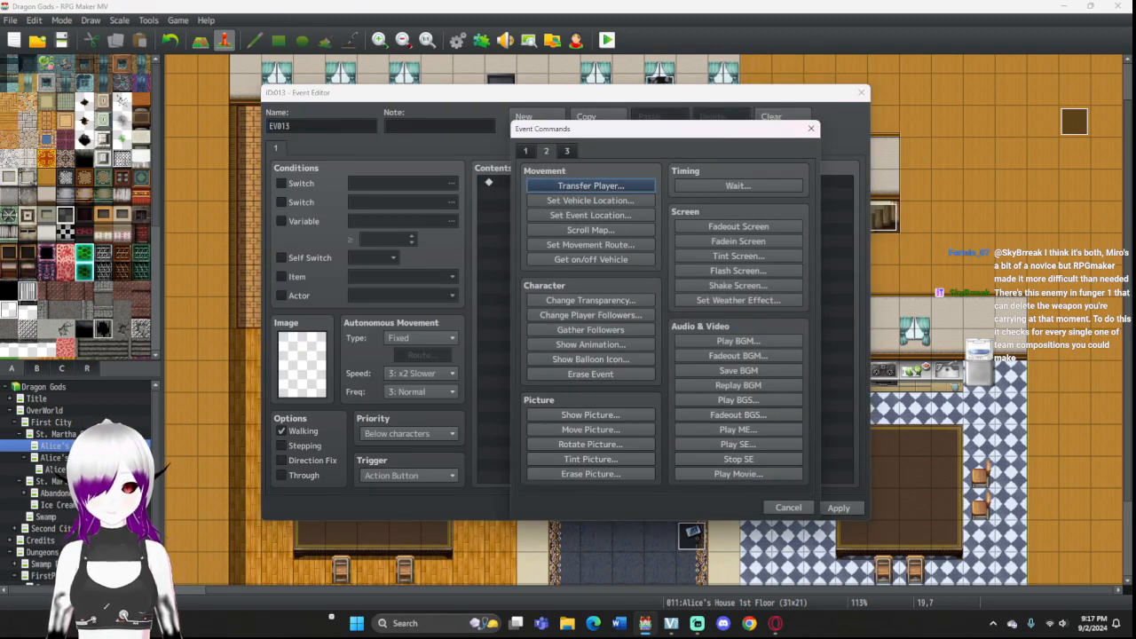
{"action": "left_click", "coordinate": [525, 151]}
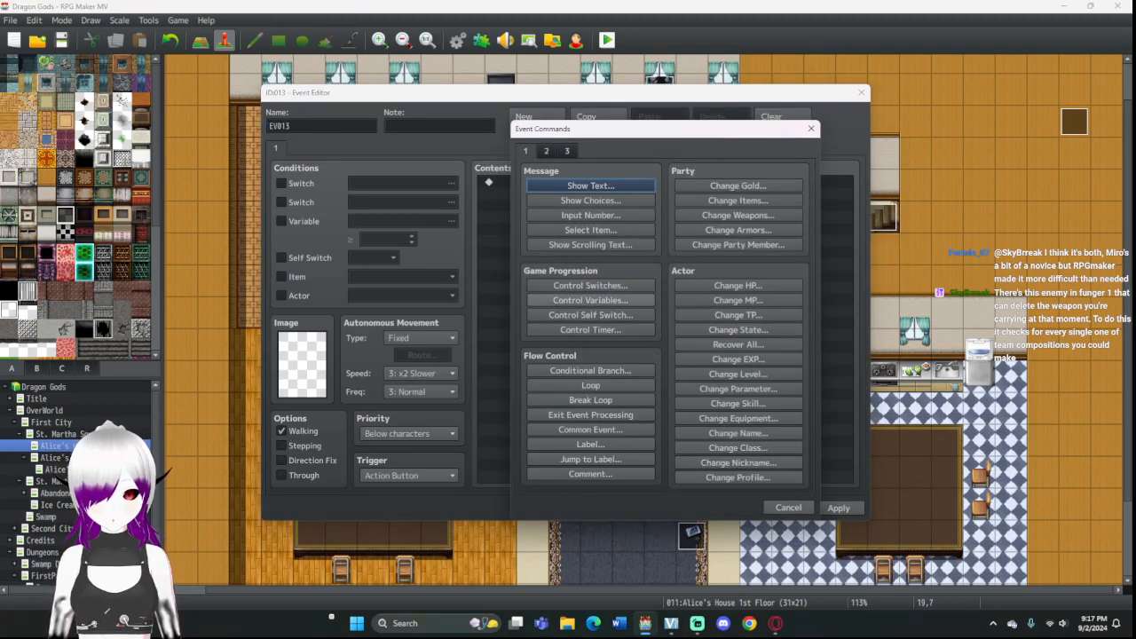
{"action": "left_click", "coordinate": [590, 370]}
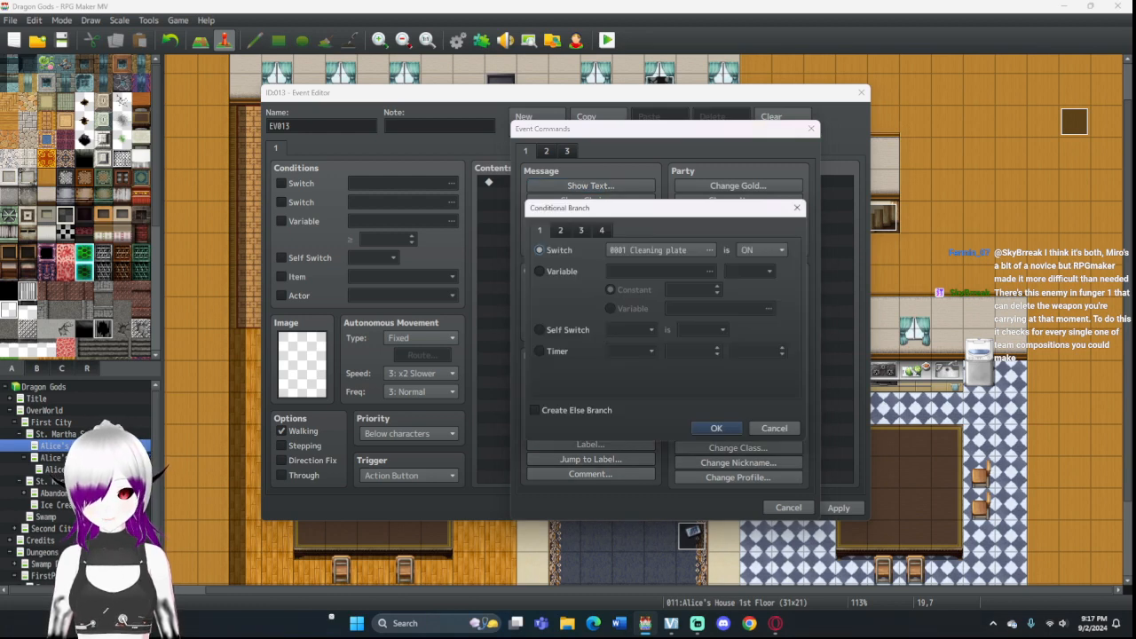
{"action": "left_click", "coordinate": [535, 410]}
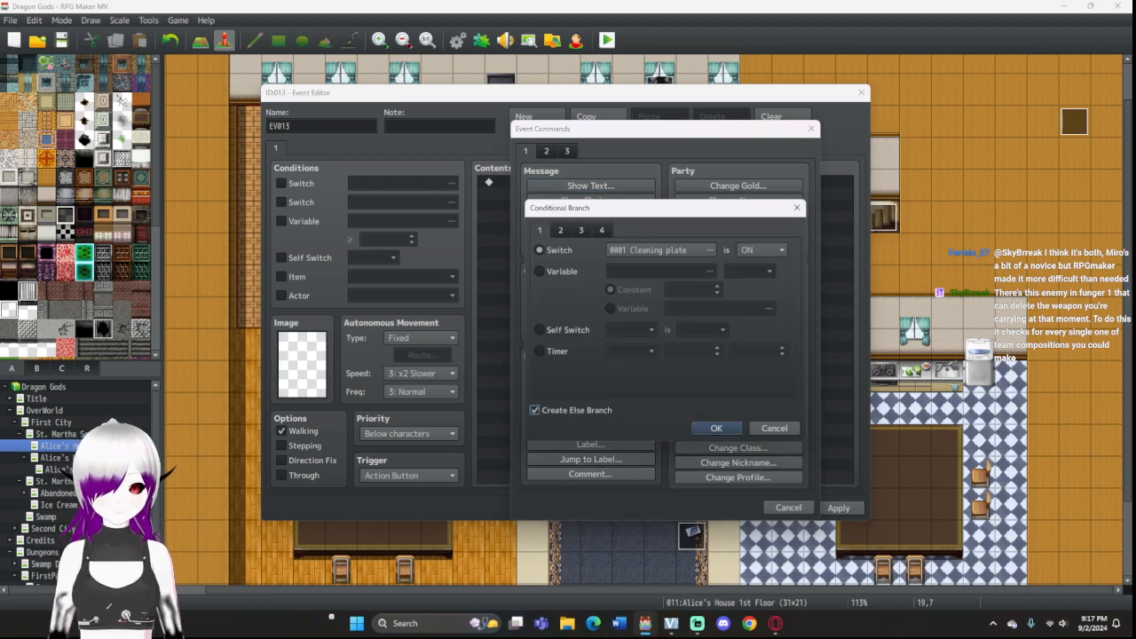
{"action": "key", "text": "Return"}
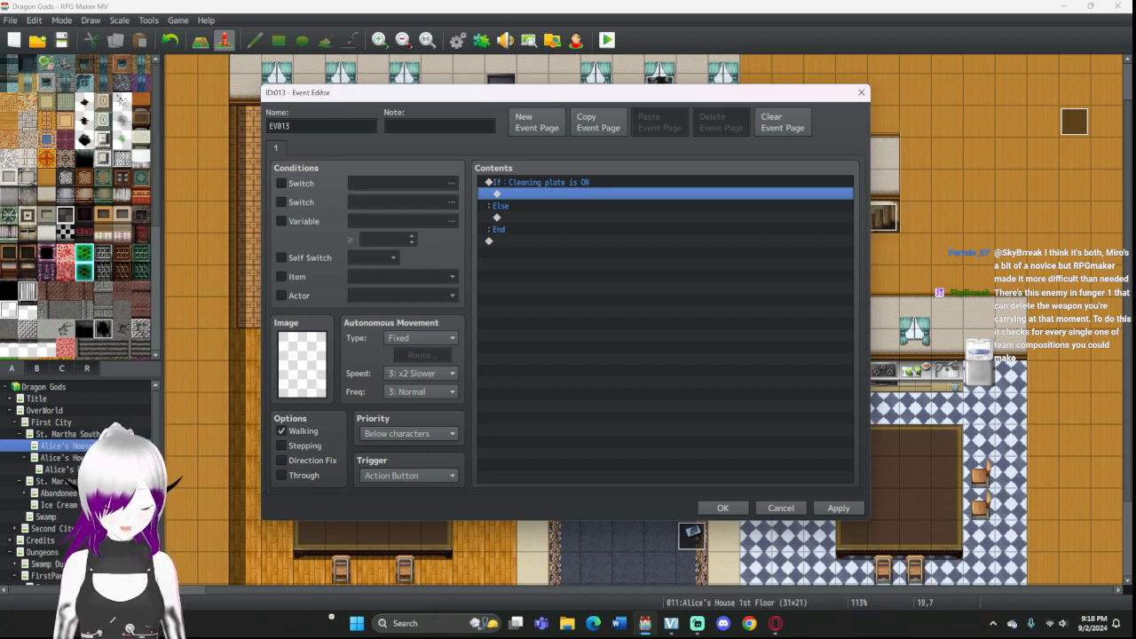
Step: Look through the available event commands, including the Script command's entry window, and leave without adding anything
{"action": "double_click", "coordinate": [550, 181]}
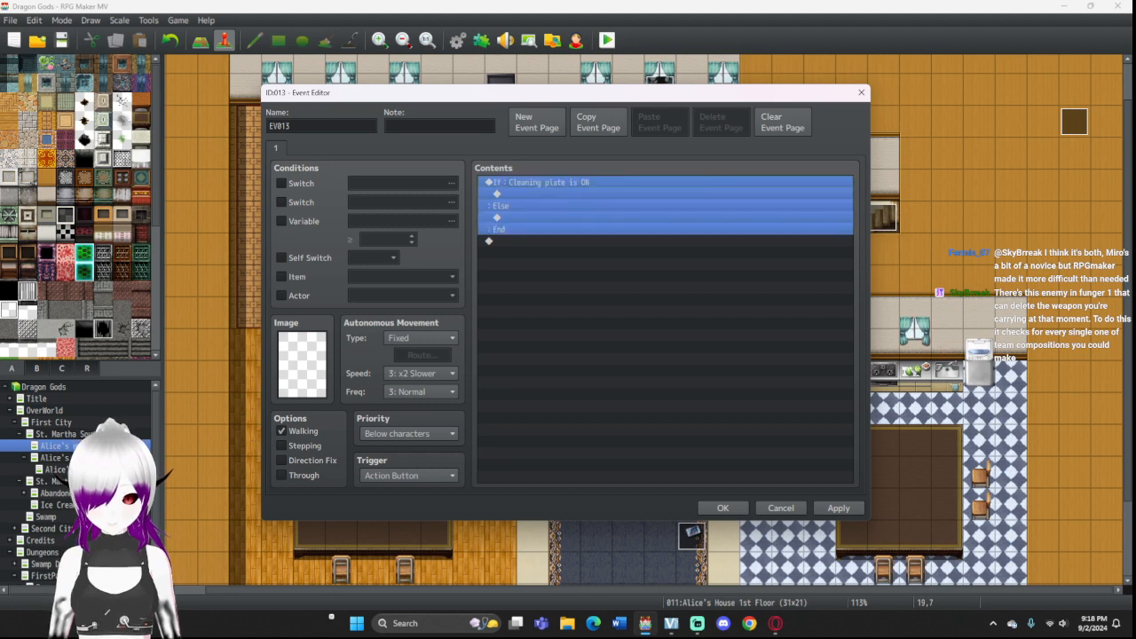
{"action": "left_click", "coordinate": [567, 151]}
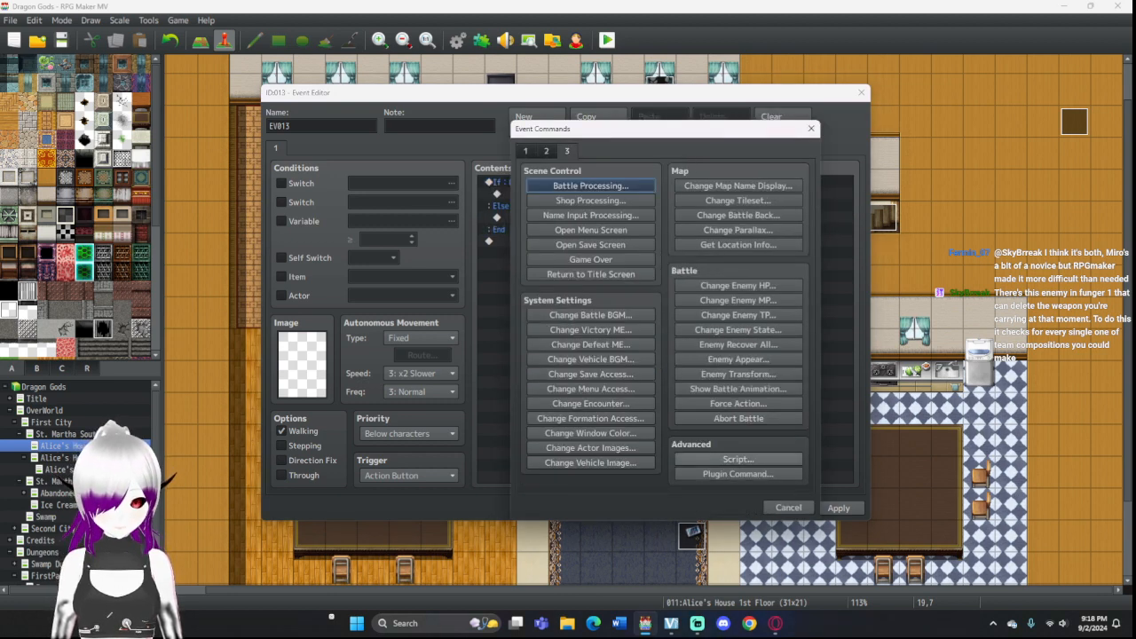
{"action": "left_click", "coordinate": [737, 458]}
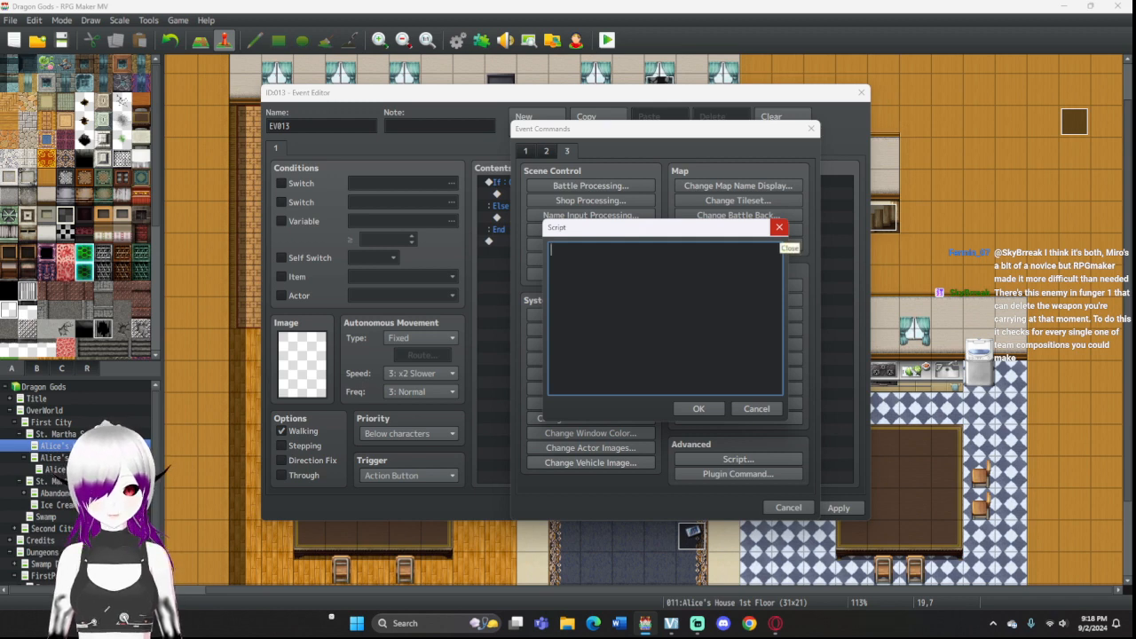
{"action": "left_click", "coordinate": [779, 228]}
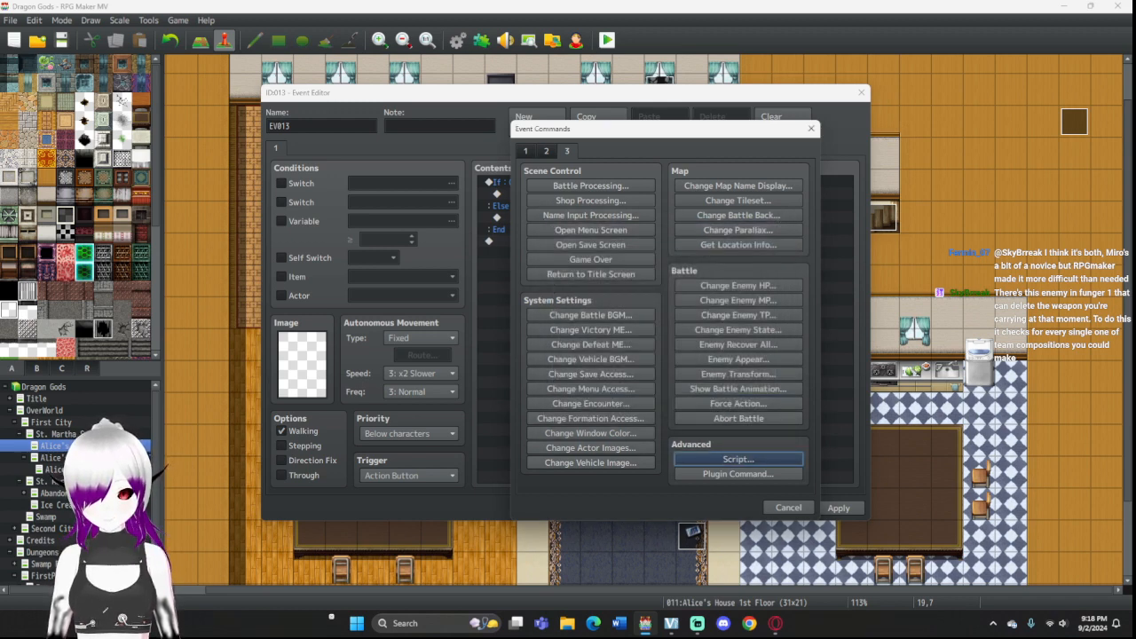
{"action": "left_click", "coordinate": [525, 151]}
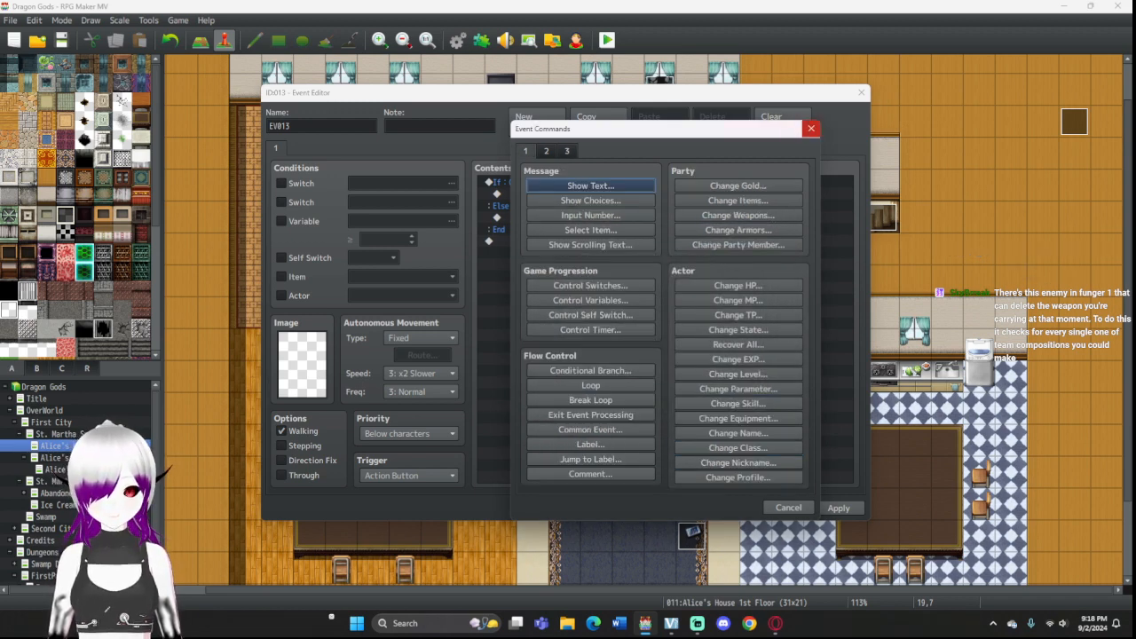
{"action": "left_click", "coordinate": [810, 127]}
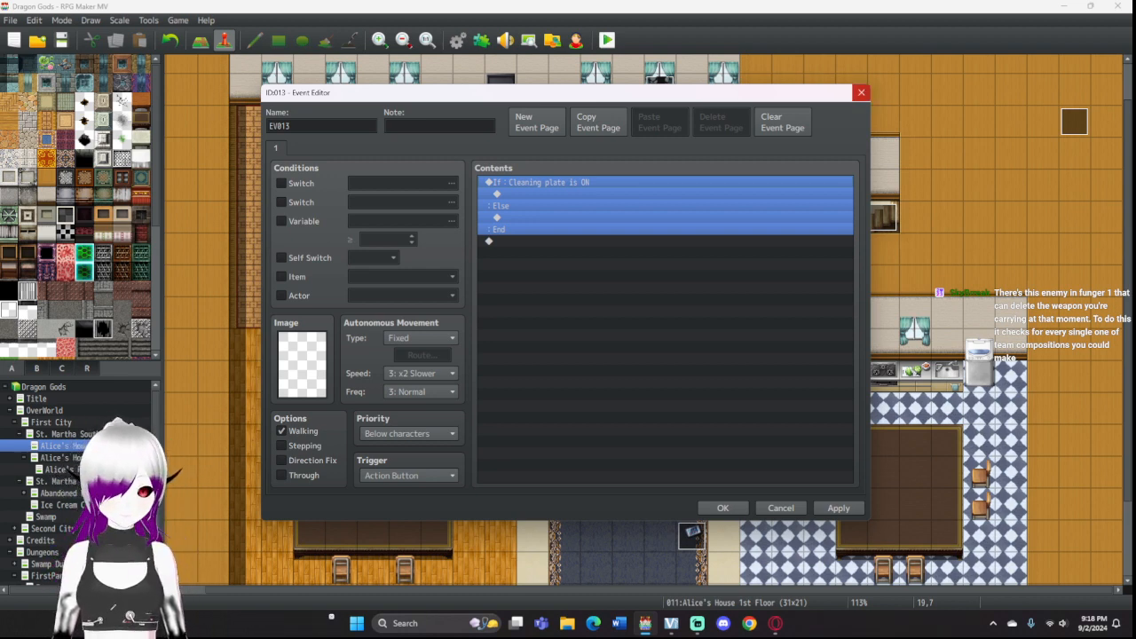
Step: Close the new event's editor and discard its conditional branch
{"action": "left_click", "coordinate": [861, 92]}
{"action": "left_click", "coordinate": [611, 327]}
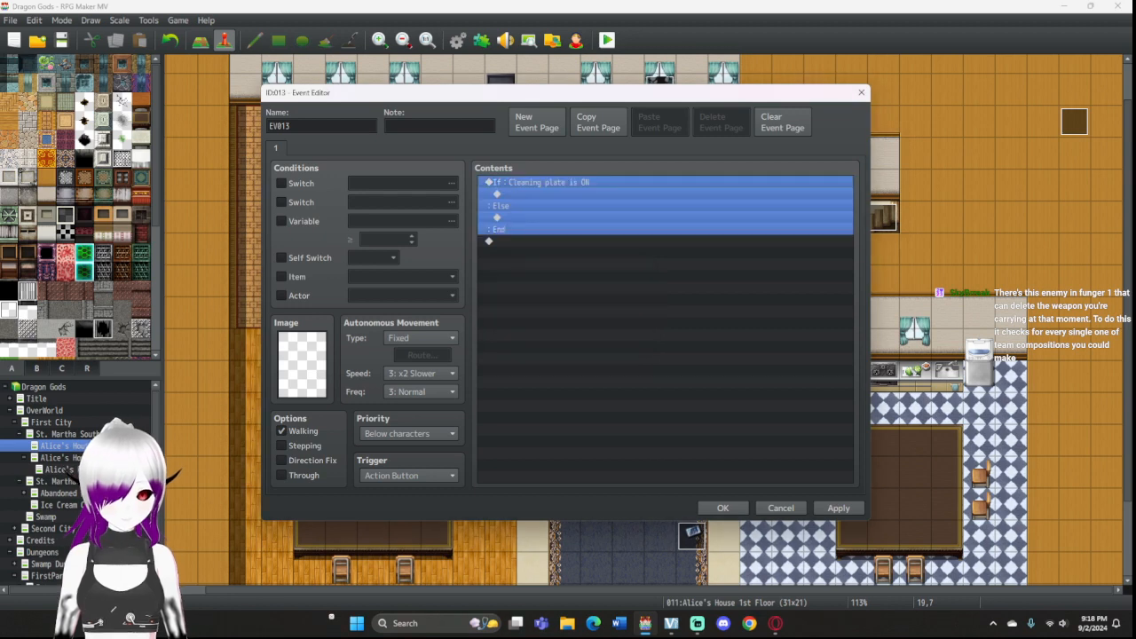
{"action": "left_click", "coordinate": [861, 92]}
{"action": "key", "text": "Return"}
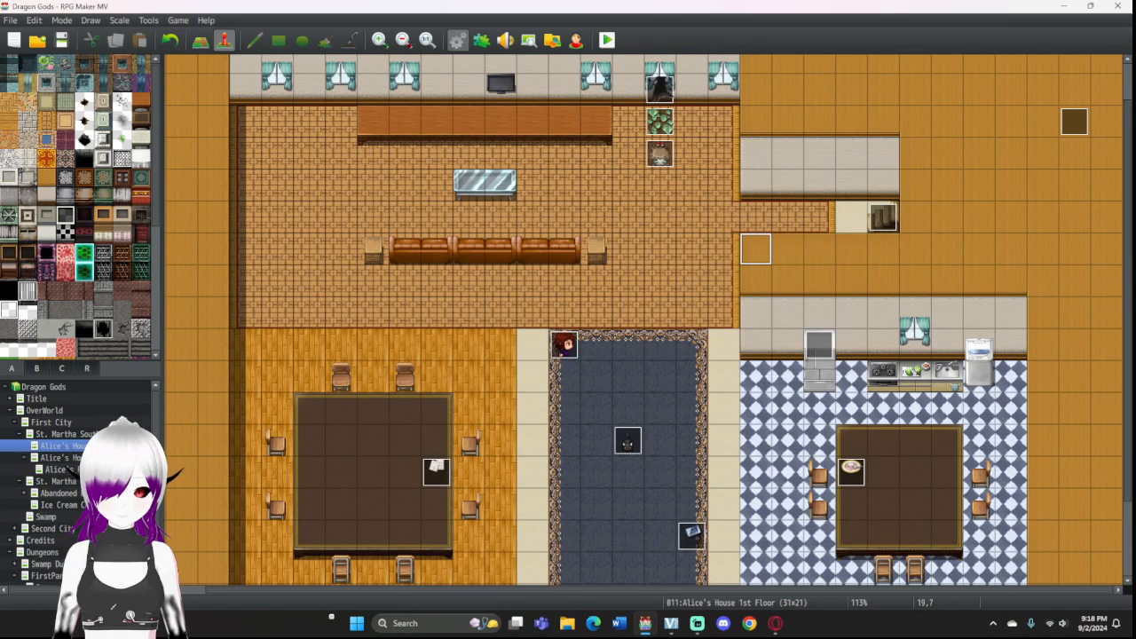
Step: Open the game database at the Zombie troop
{"action": "left_click", "coordinate": [456, 40]}
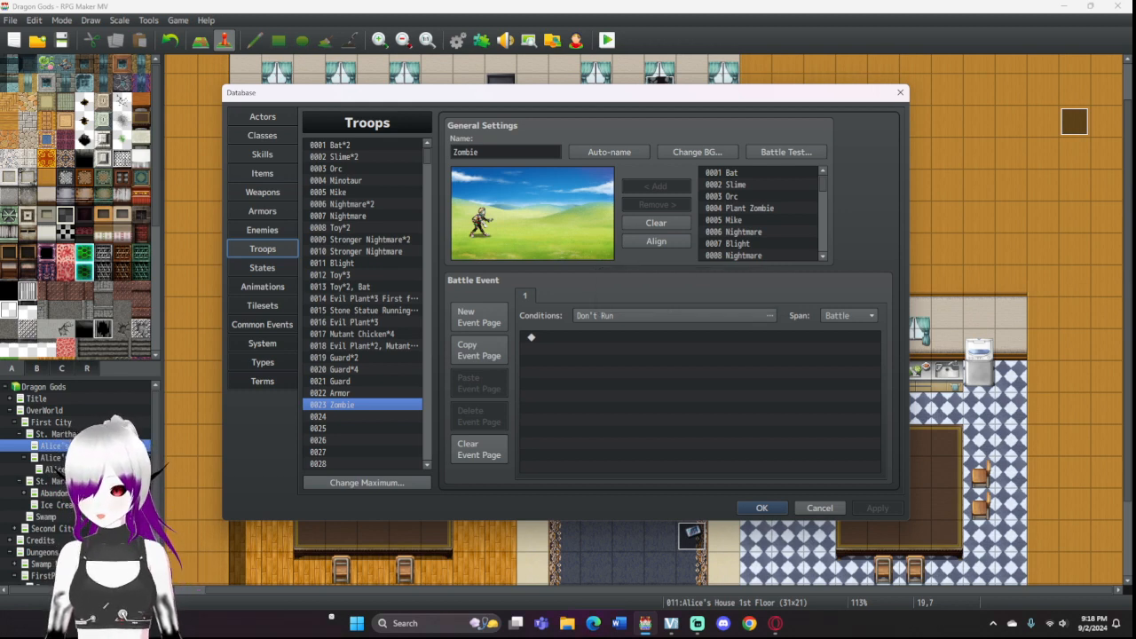
Step: Try an Attack value of 45 for the Zombie enemy and close the database, discarding the changes
{"action": "left_click", "coordinate": [262, 230]}
{"action": "double_click", "coordinate": [577, 181]}
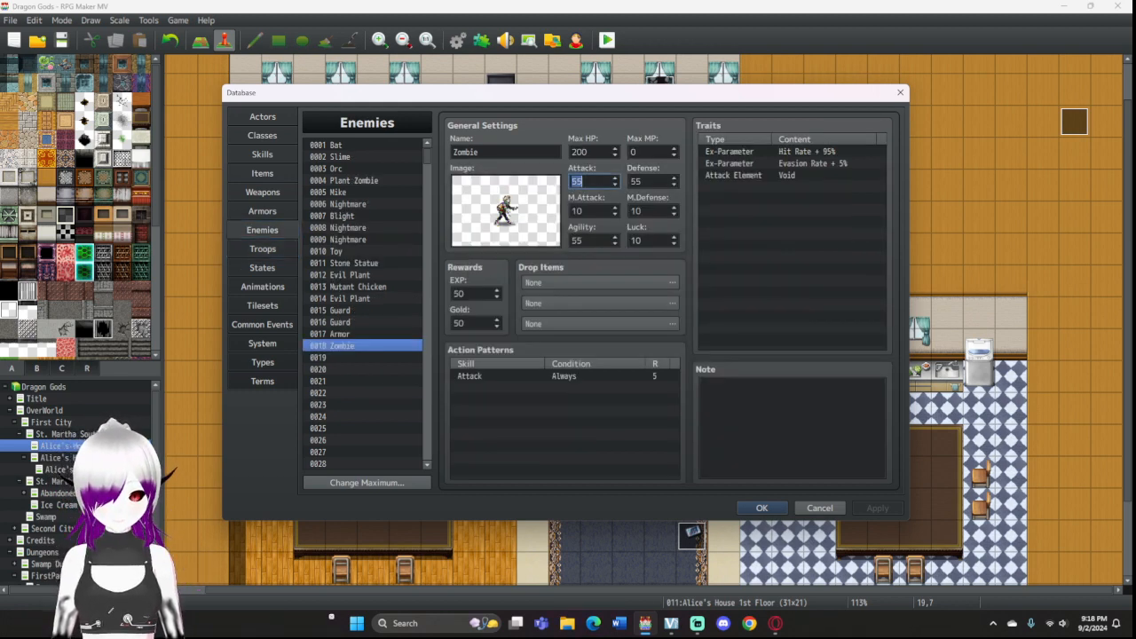
{"action": "type", "text": "4"}
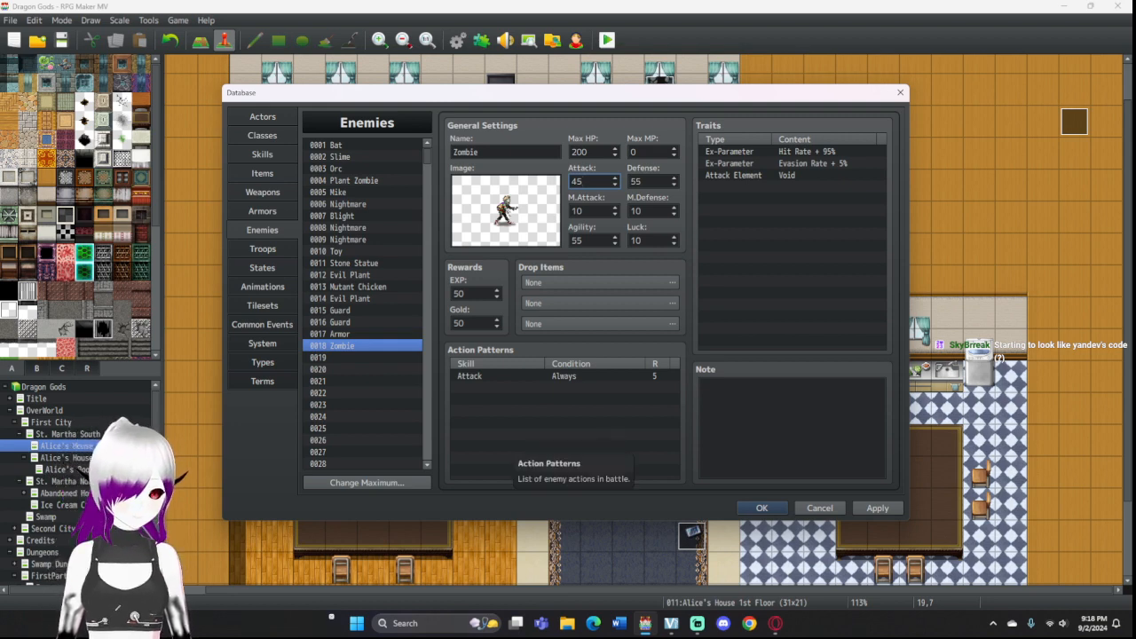
{"action": "left_click", "coordinate": [781, 187]}
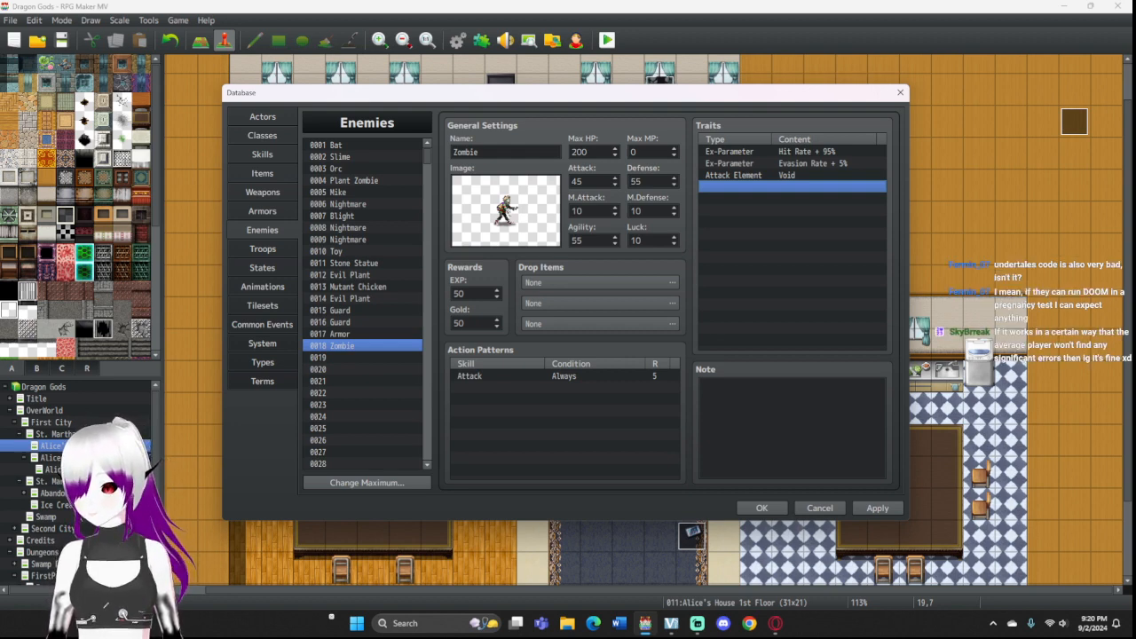
{"action": "left_click", "coordinate": [899, 92]}
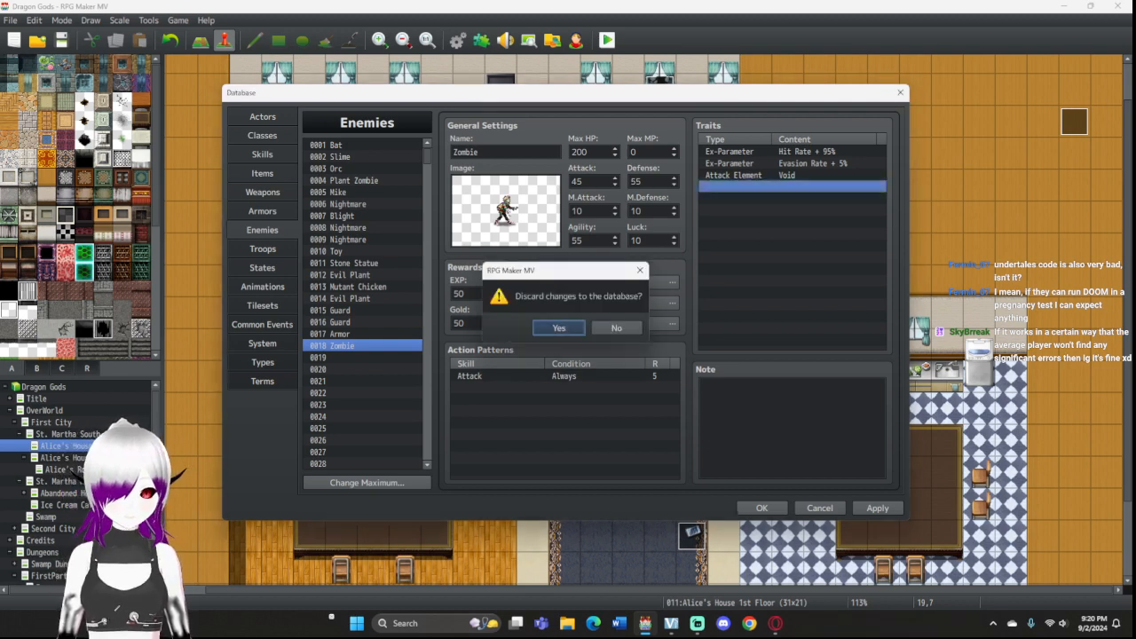
{"action": "key", "text": "Return"}
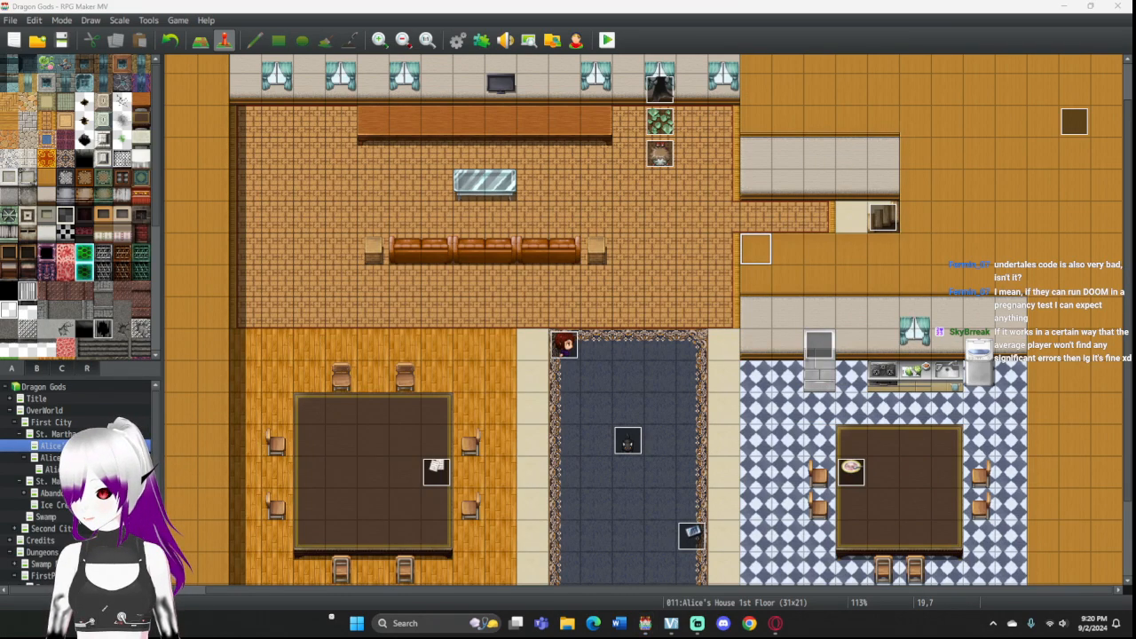
Step: Open the Exordus project from File Explorer and bring up the Chieria's Forest Entrance map
{"action": "left_click", "coordinate": [567, 623]}
{"action": "left_click", "coordinate": [567, 622]}
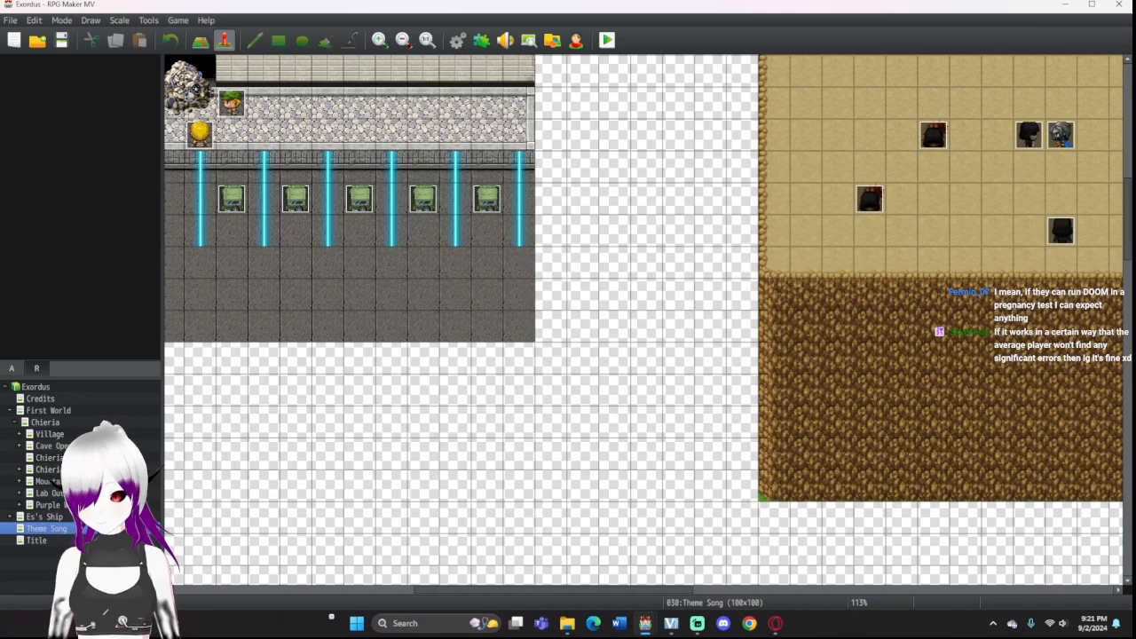
{"action": "scroll", "coordinate": [643, 319], "scroll_direction": "down", "scroll_amount": 5}
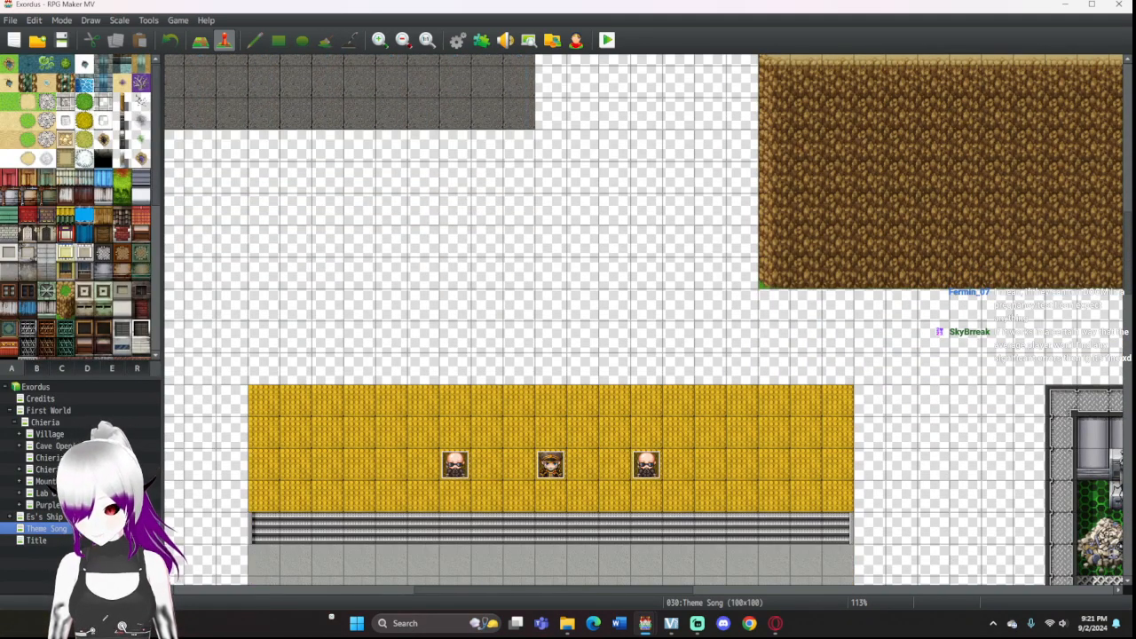
{"action": "right_click", "coordinate": [44, 468]}
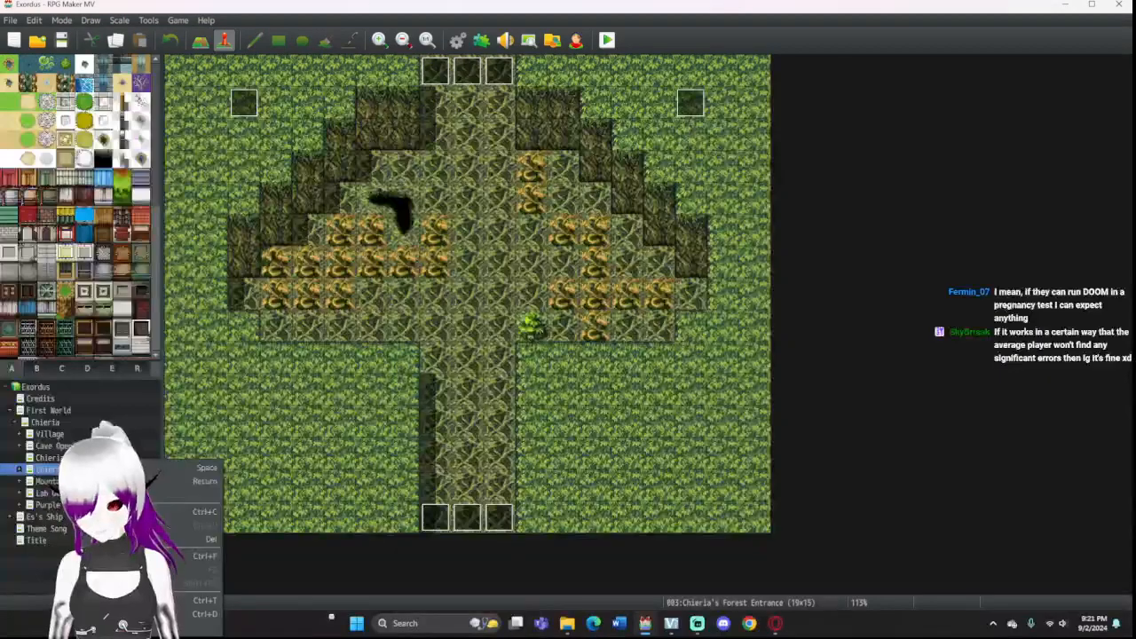
{"action": "left_click", "coordinate": [276, 421]}
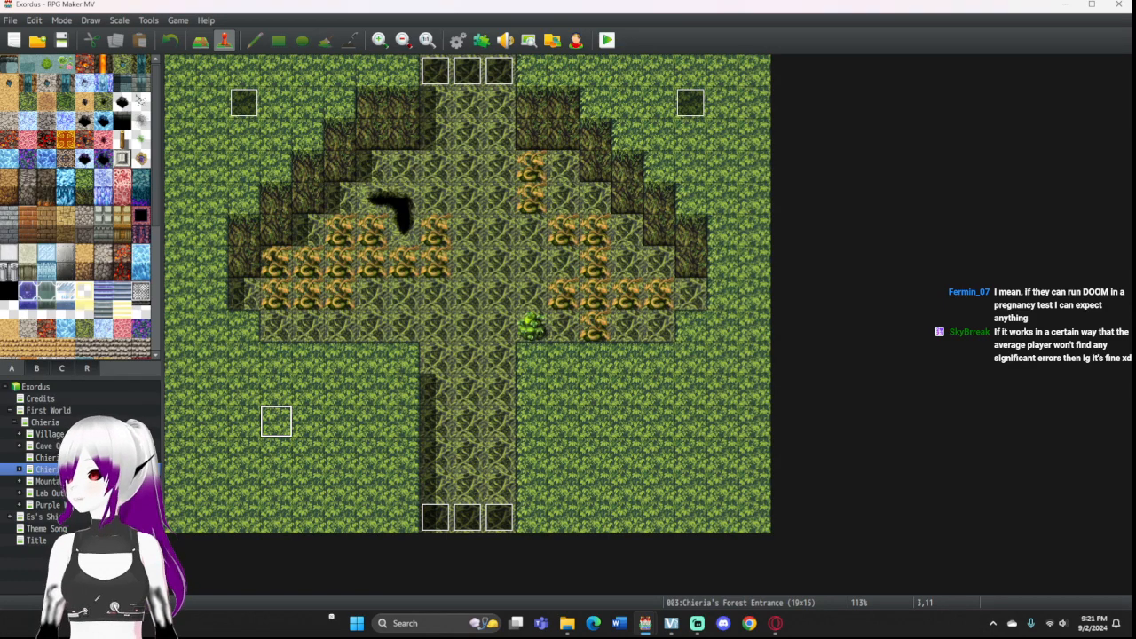
Step: Examine the second page of event EV008 in the forest's northeast corner and close it without changes
{"action": "double_click", "coordinate": [690, 102]}
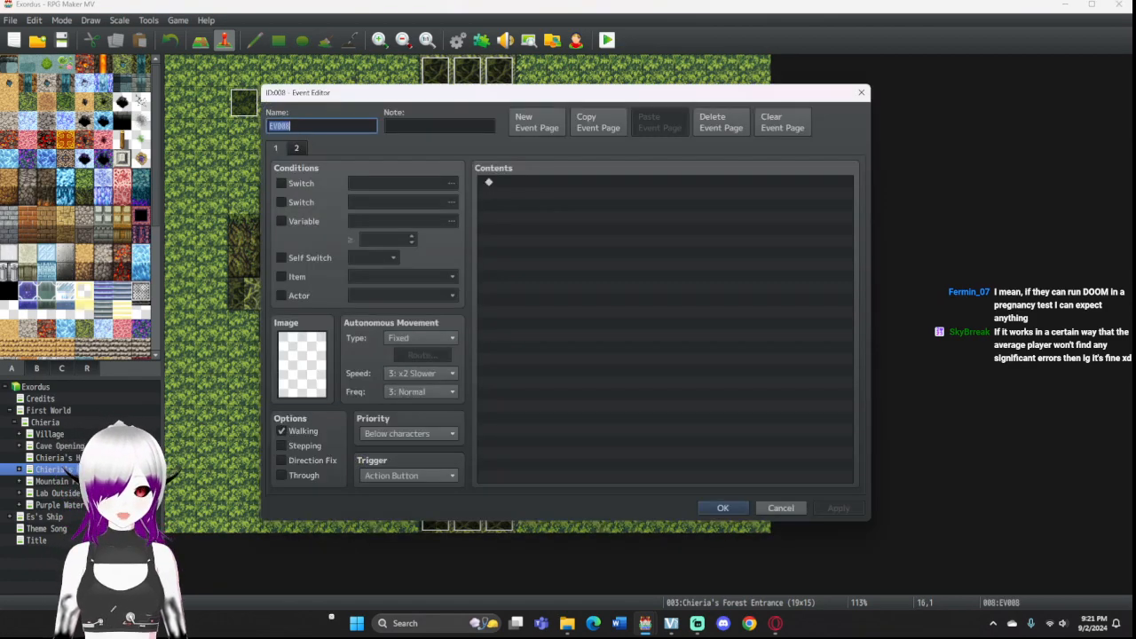
{"action": "left_click", "coordinate": [297, 149]}
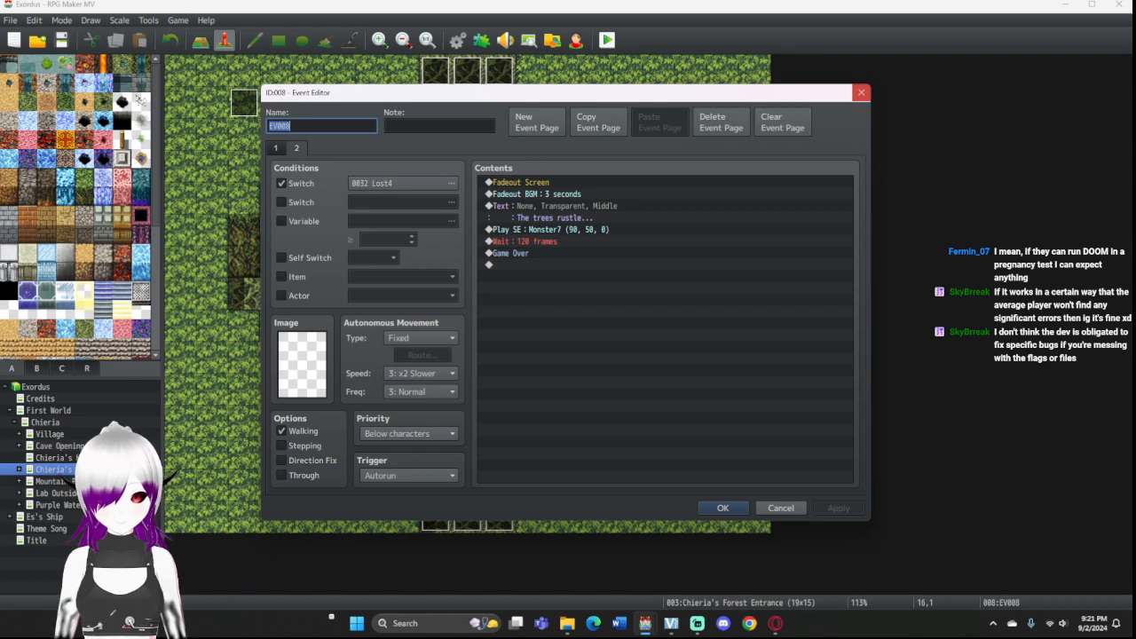
{"action": "left_click", "coordinate": [861, 92]}
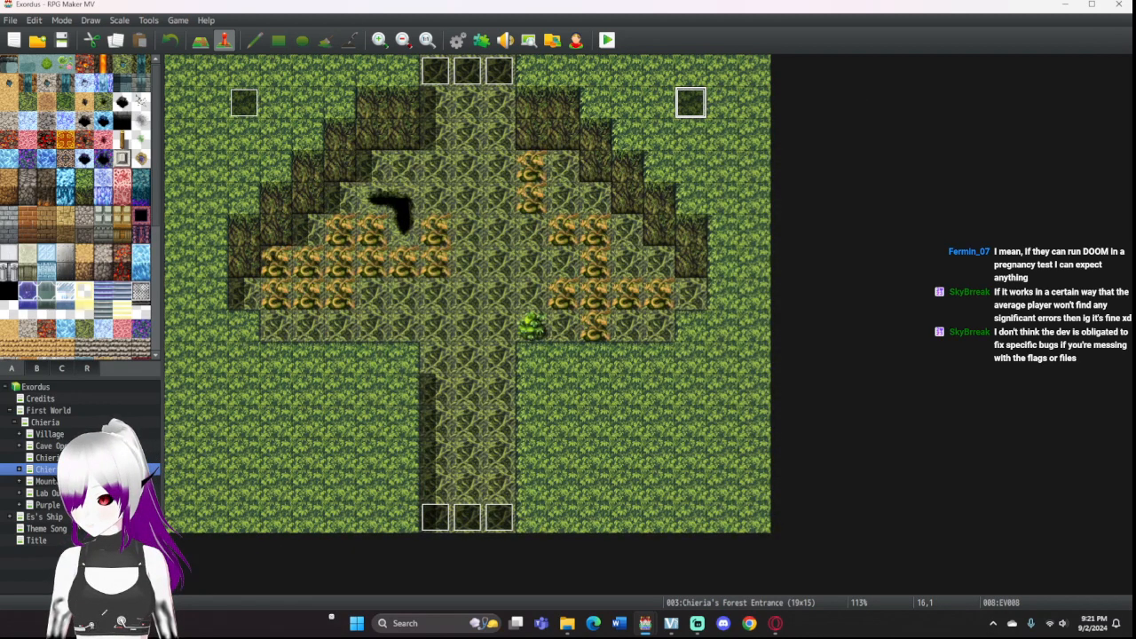
Step: Delete the Control Self Switch A = ON command from page 2 of event EV007 in the forest's northwest corner
{"action": "double_click", "coordinate": [244, 103]}
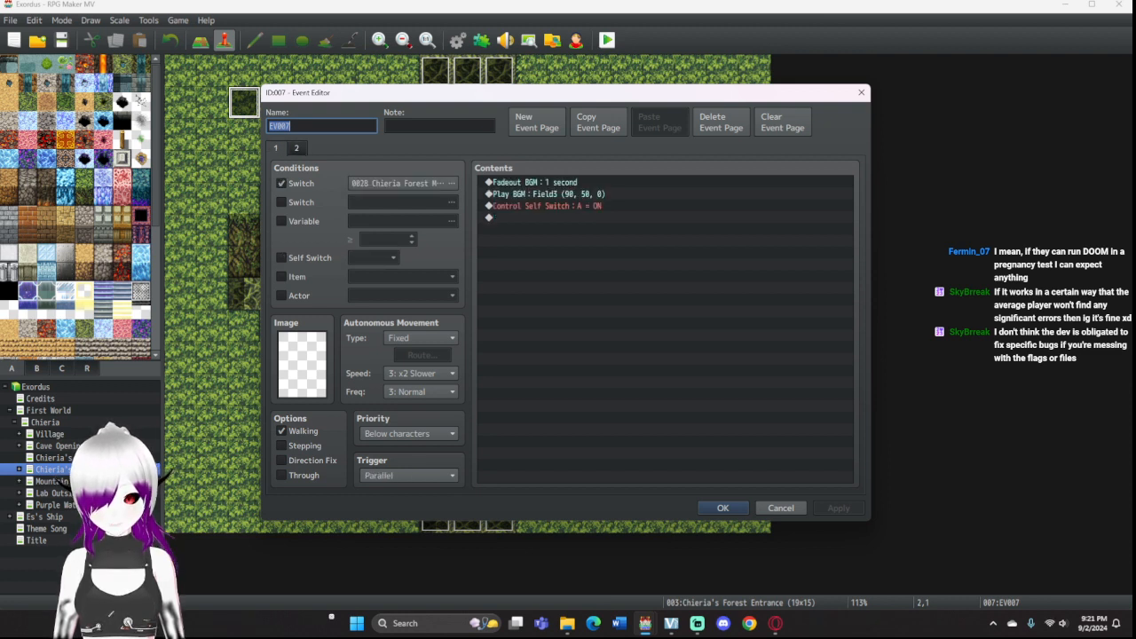
{"action": "left_click", "coordinate": [568, 206]}
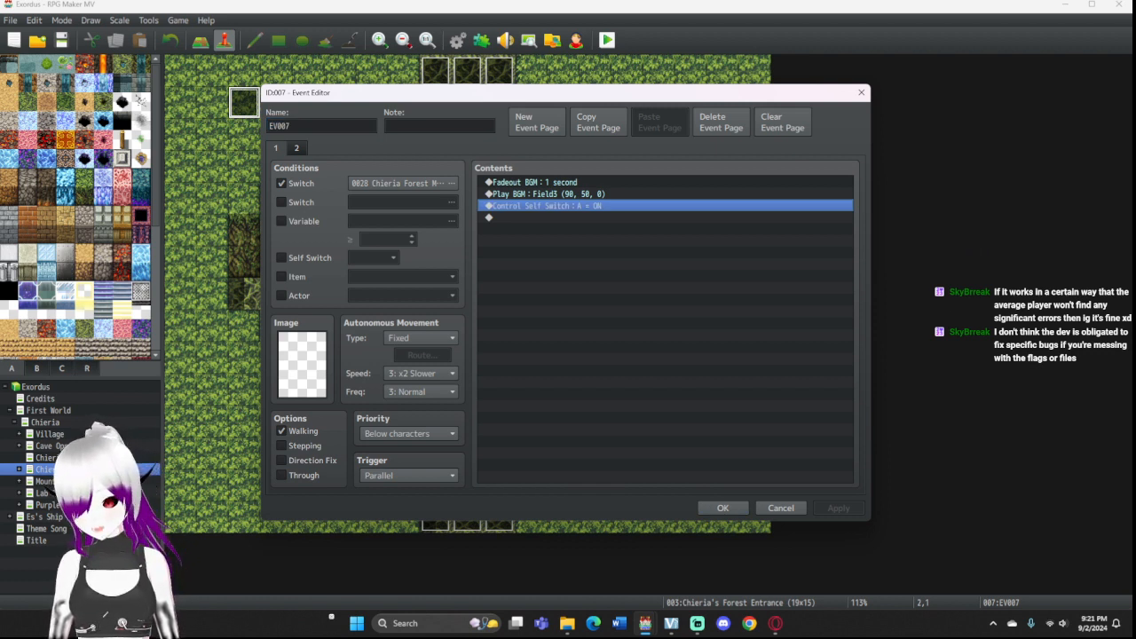
{"action": "key", "text": "Delete"}
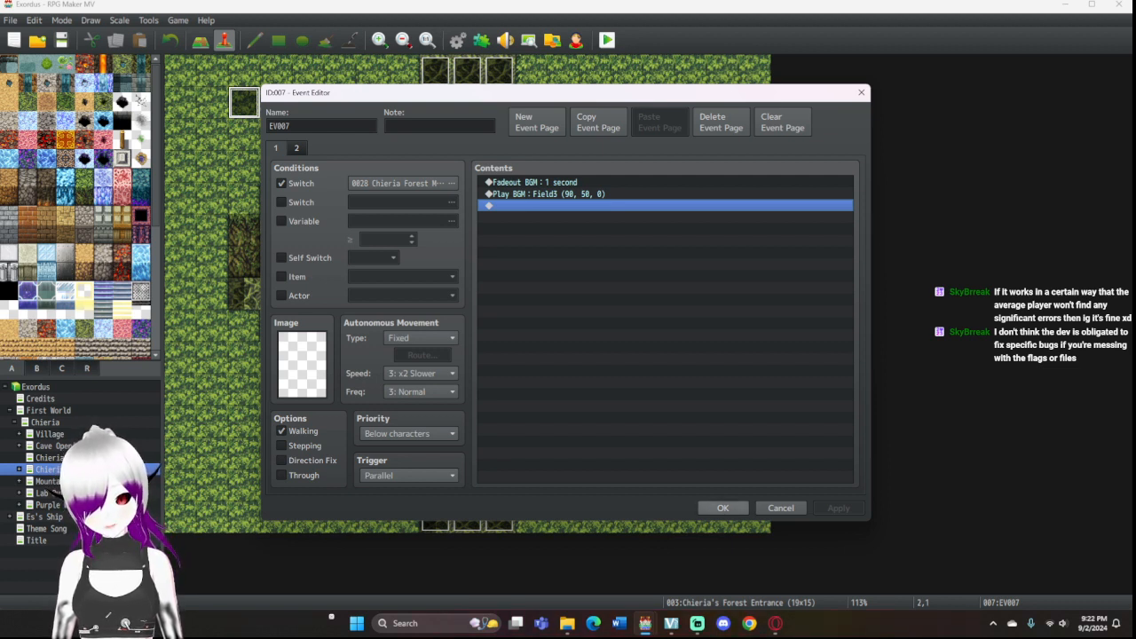
{"action": "left_click", "coordinate": [722, 507]}
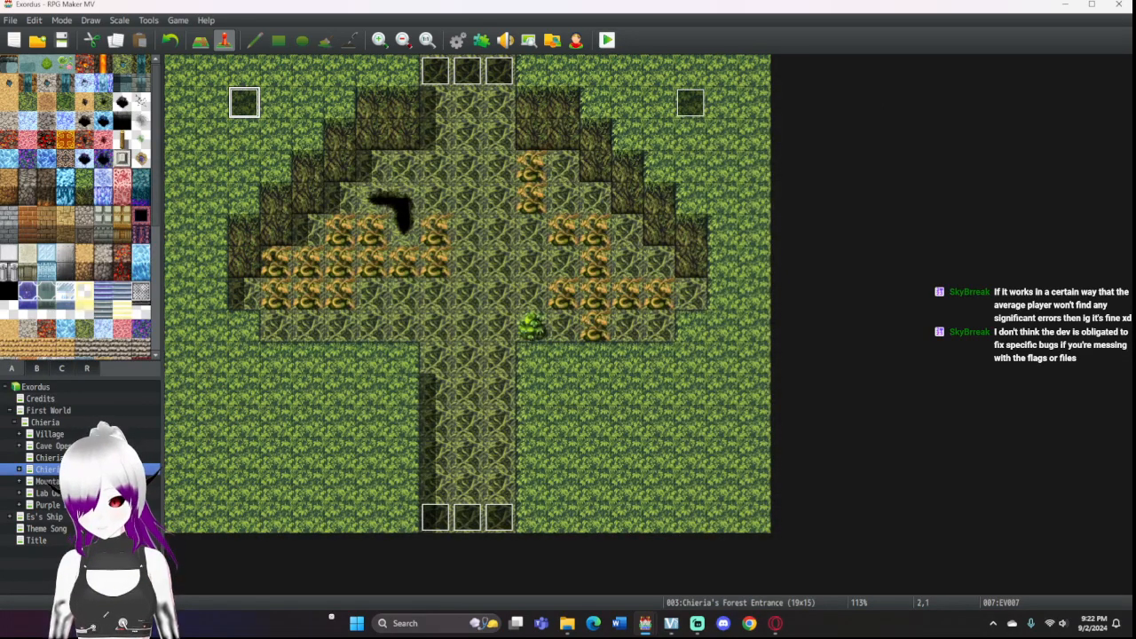
Step: Set the player's starting position on the Chieria map at tile 50,24, just south of the stone wall's gate
{"action": "left_click", "coordinate": [49, 458]}
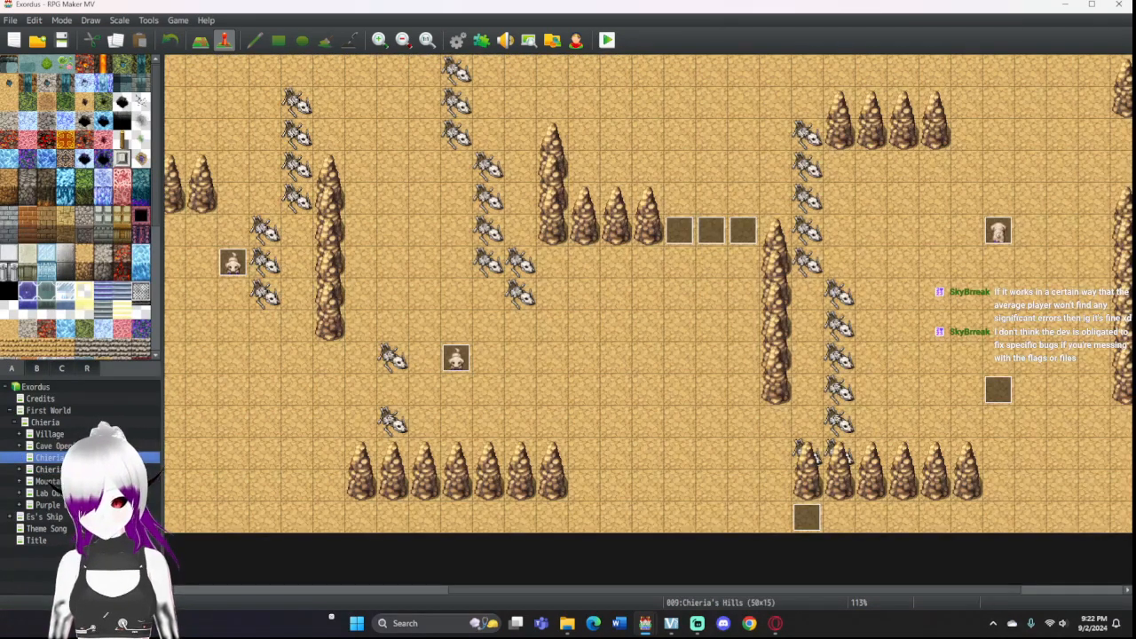
{"action": "left_click", "coordinate": [45, 423]}
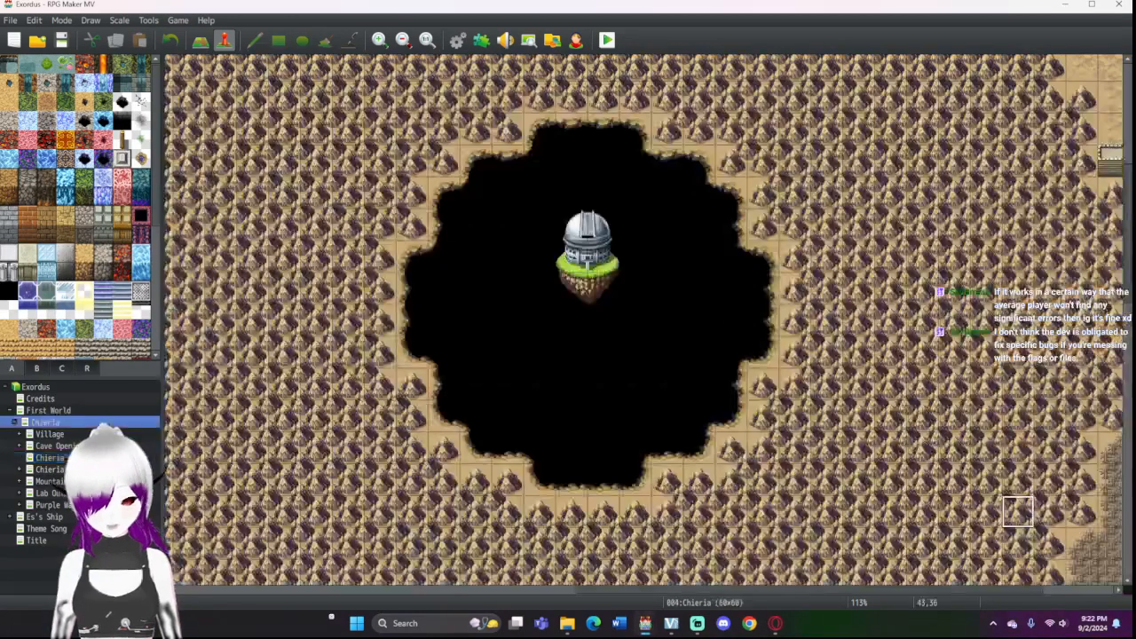
{"action": "scroll", "coordinate": [763, 260], "scroll_direction": "down", "scroll_amount": 2}
{"action": "left_click", "coordinate": [763, 260]}
{"action": "scroll", "coordinate": [763, 260], "scroll_direction": "up", "scroll_amount": 4}
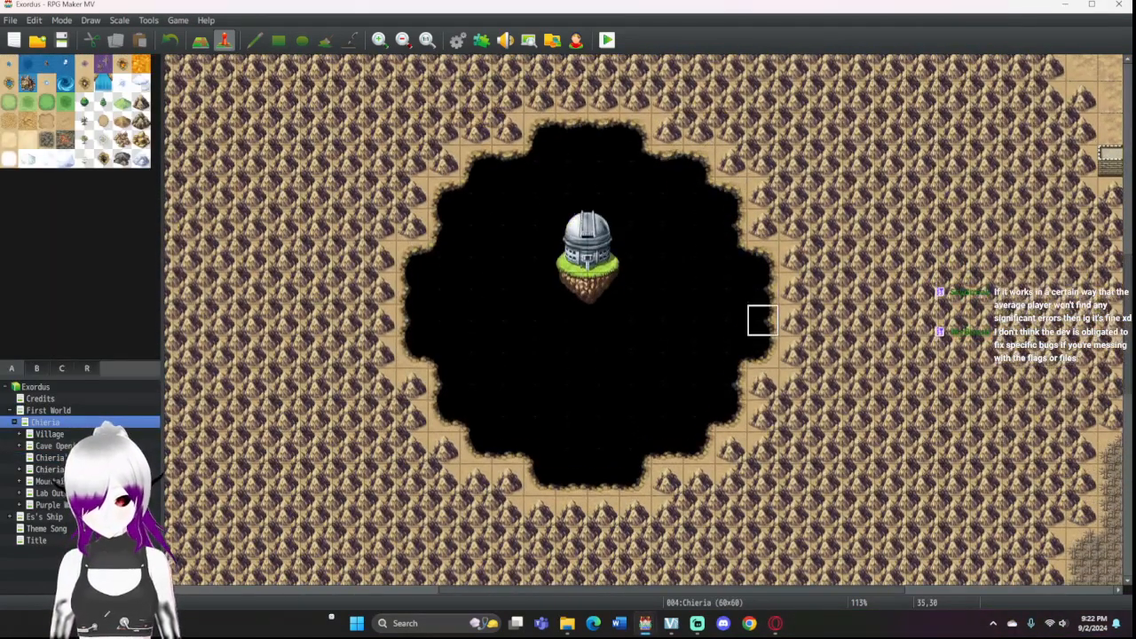
{"action": "scroll", "coordinate": [648, 319], "scroll_direction": "up", "scroll_amount": 3}
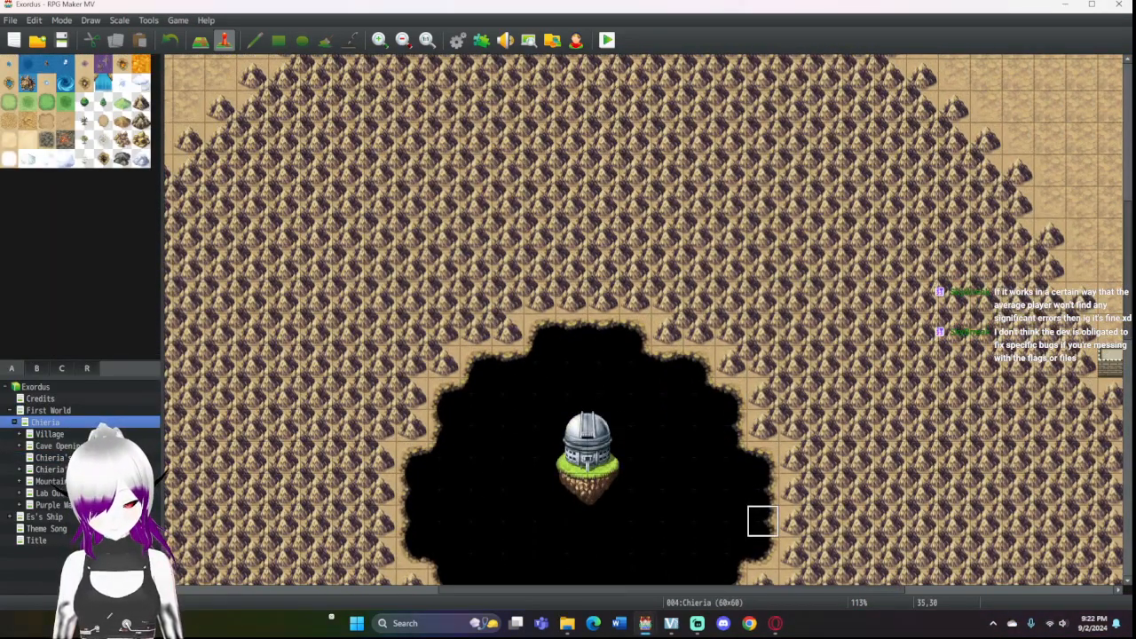
{"action": "scroll", "coordinate": [825, 320], "scroll_direction": "right", "scroll_amount": 8}
{"action": "left_click", "coordinate": [827, 316]}
{"action": "right_click", "coordinate": [827, 315]}
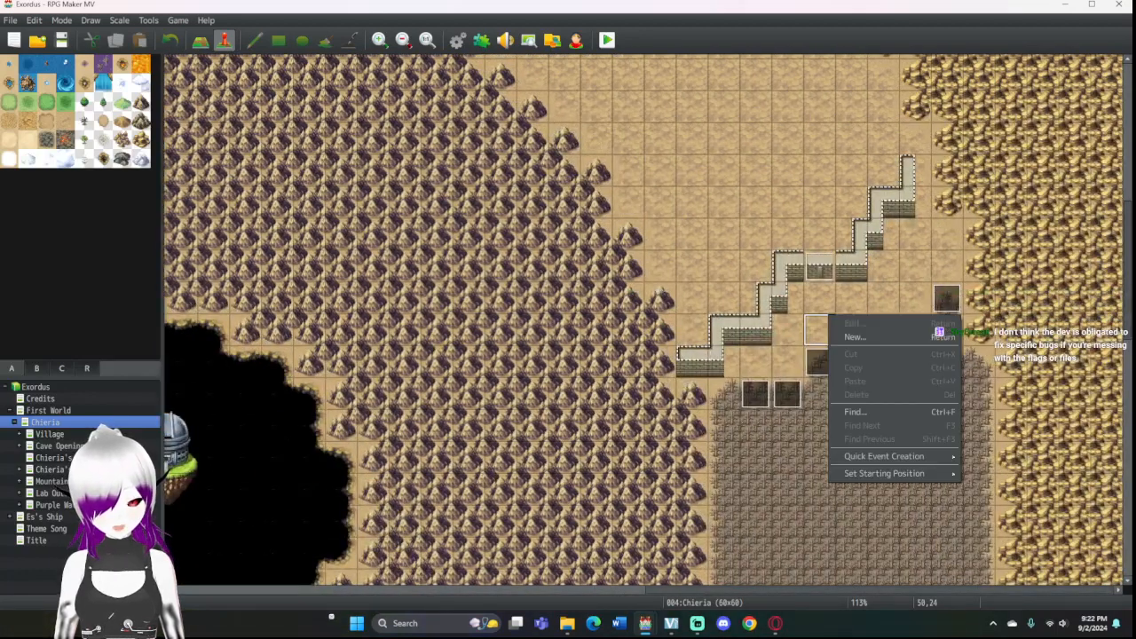
{"action": "mouse_move", "coordinate": [884, 473]}
{"action": "left_click", "coordinate": [985, 473]}
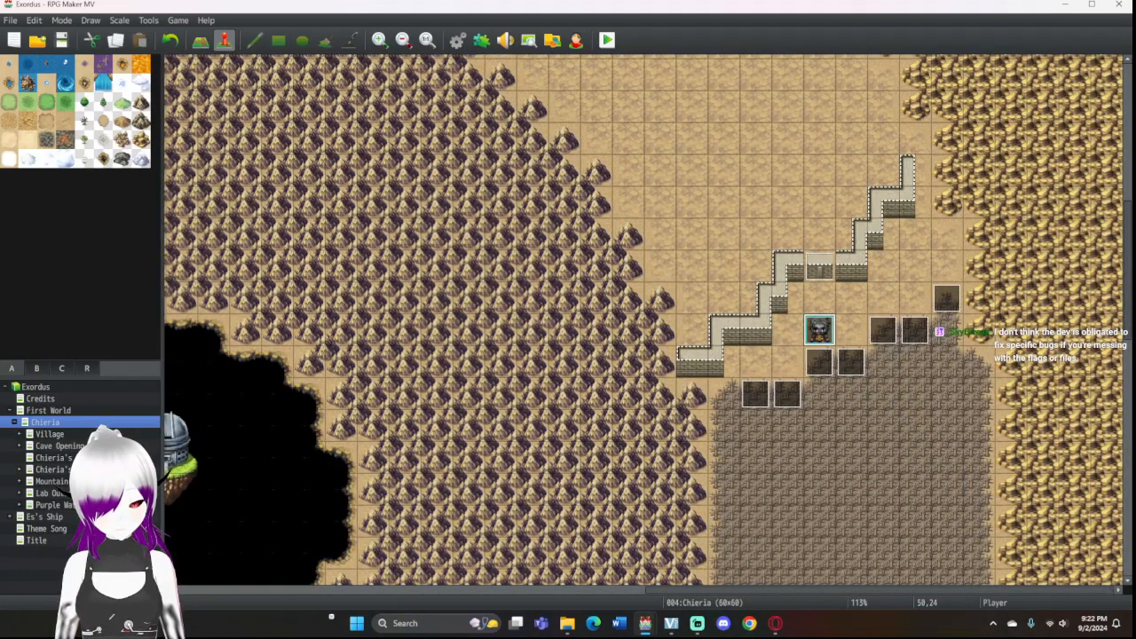
{"action": "left_click", "coordinate": [457, 40]}
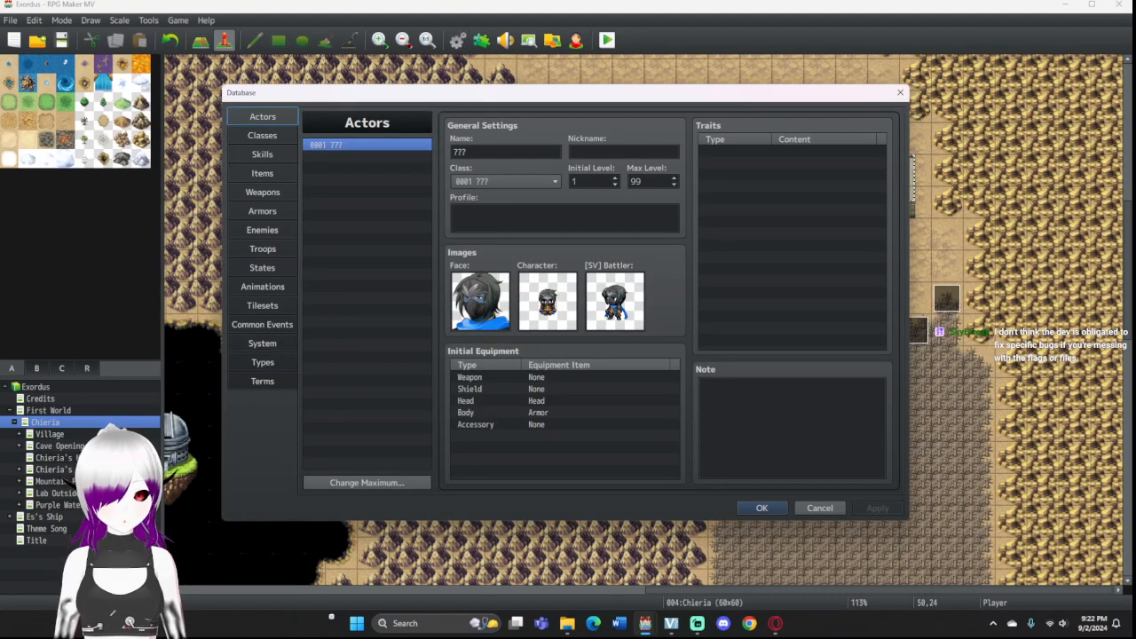
{"action": "left_click", "coordinate": [900, 92]}
{"action": "left_click", "coordinate": [457, 40]}
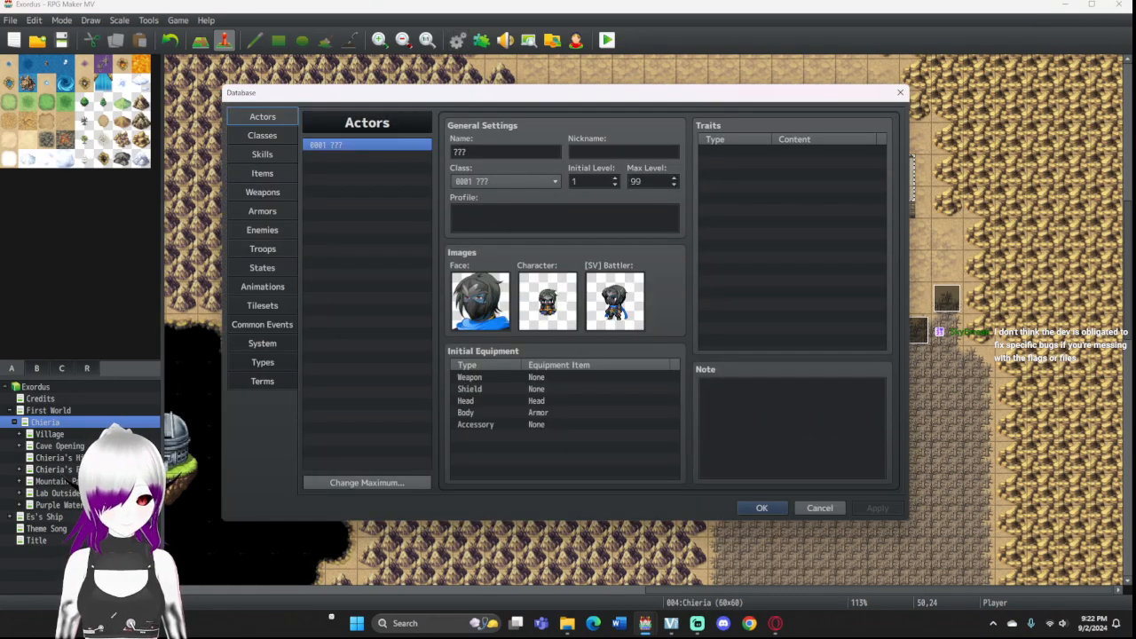
{"action": "left_click", "coordinate": [899, 92]}
Step: Set the Yami_SkipTitle plugin's status to ON and accept the plugin changes
{"action": "left_click", "coordinate": [480, 40]}
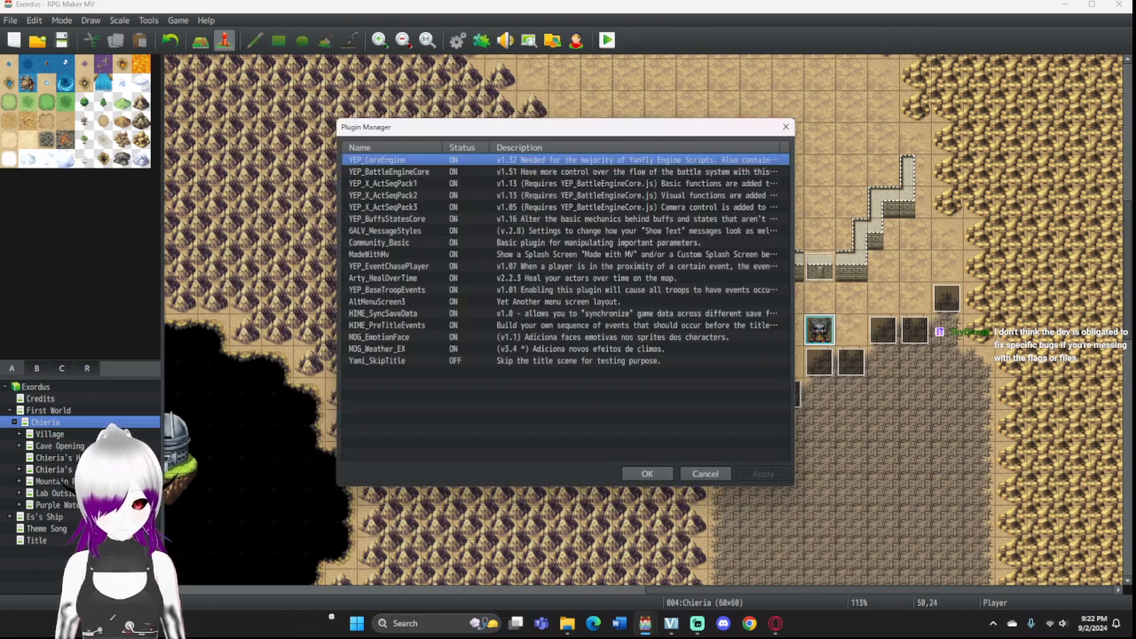
{"action": "left_click", "coordinate": [454, 360]}
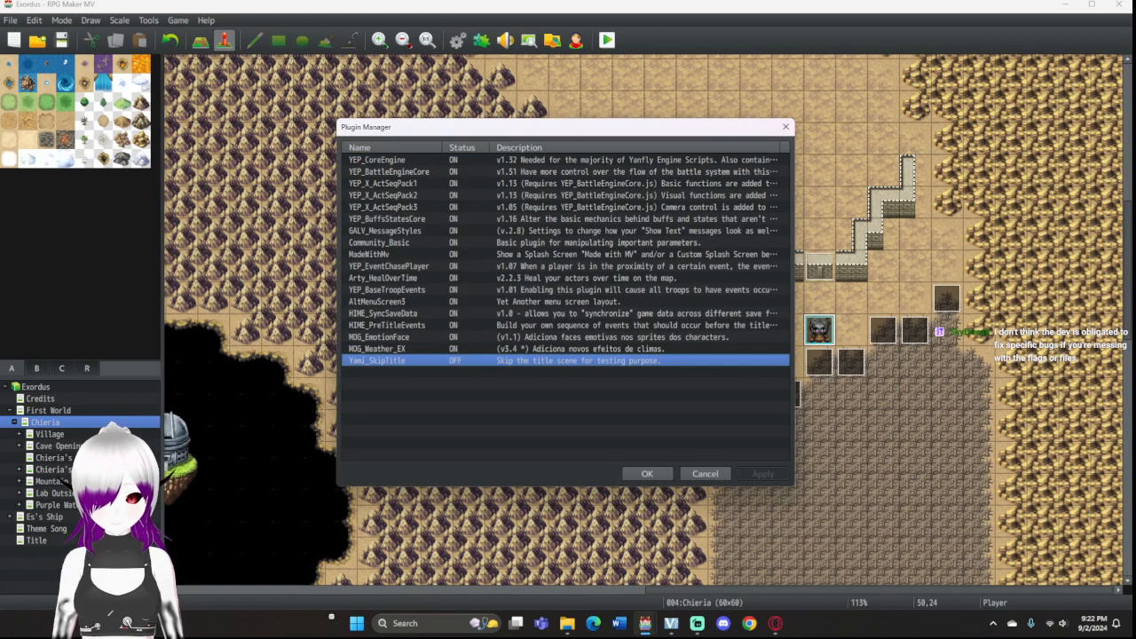
{"action": "double_click", "coordinate": [455, 360]}
{"action": "left_click", "coordinate": [539, 165]}
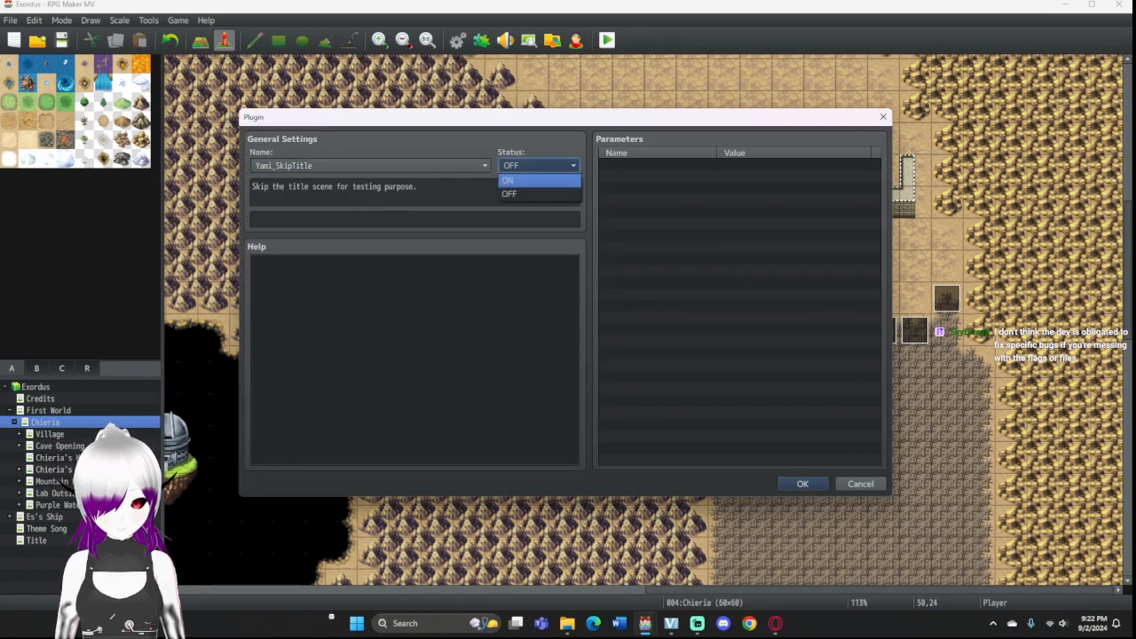
{"action": "left_click", "coordinate": [507, 180]}
{"action": "left_click", "coordinate": [802, 484]}
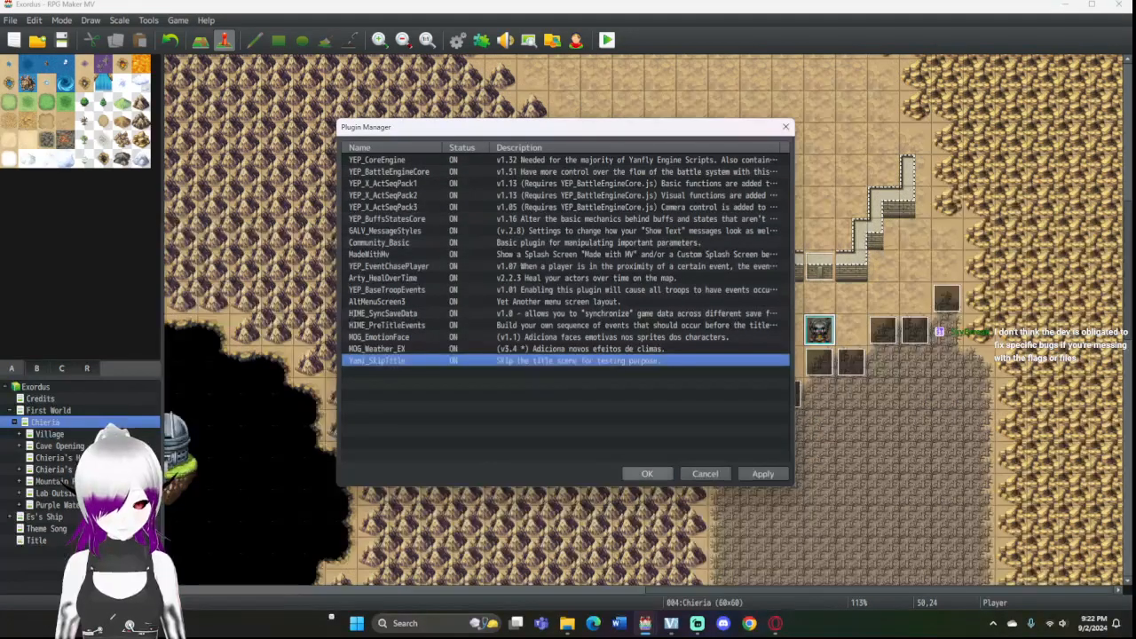
{"action": "left_click", "coordinate": [647, 473]}
Step: Save the project, playtest the forest entrance in a maximized game window, and close the game
{"action": "left_click", "coordinate": [607, 40]}
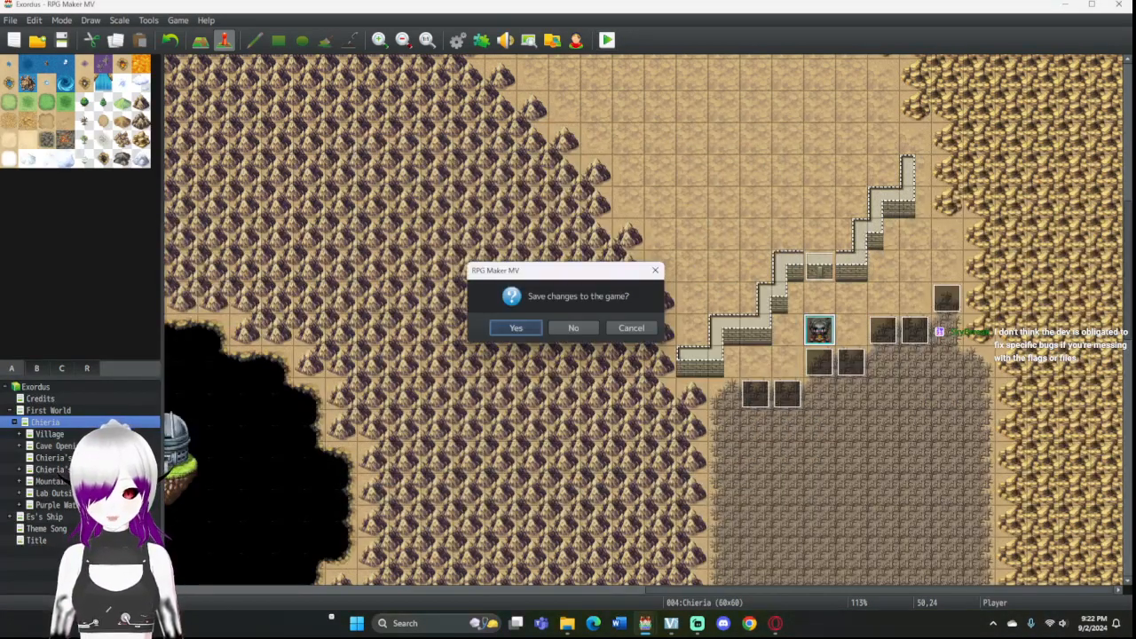
{"action": "key", "text": "Return"}
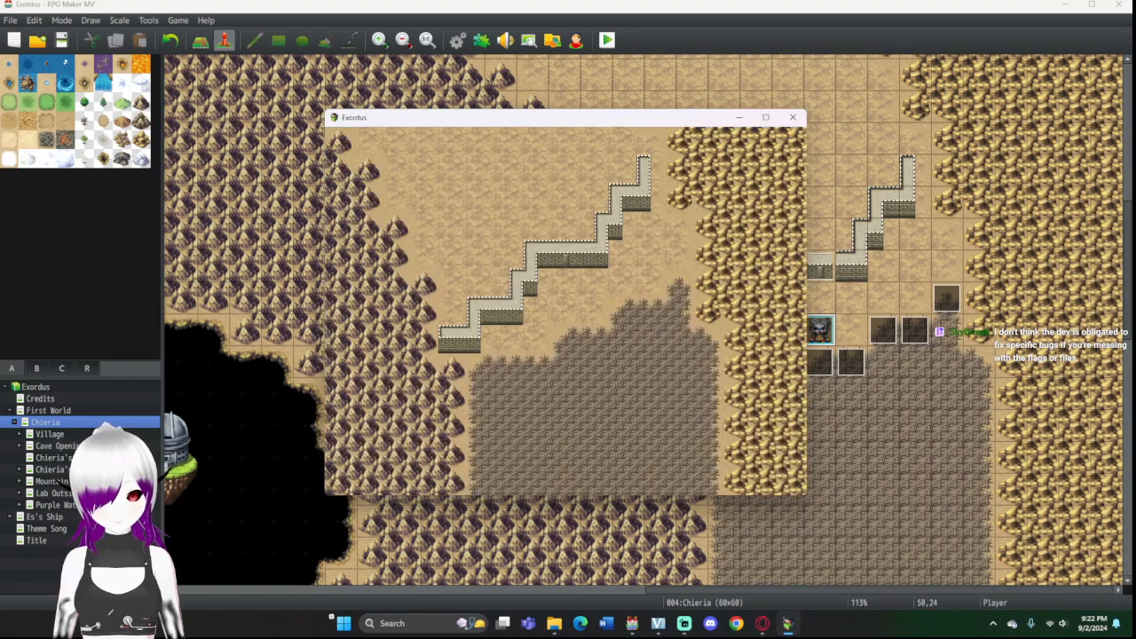
{"action": "left_click", "coordinate": [766, 117]}
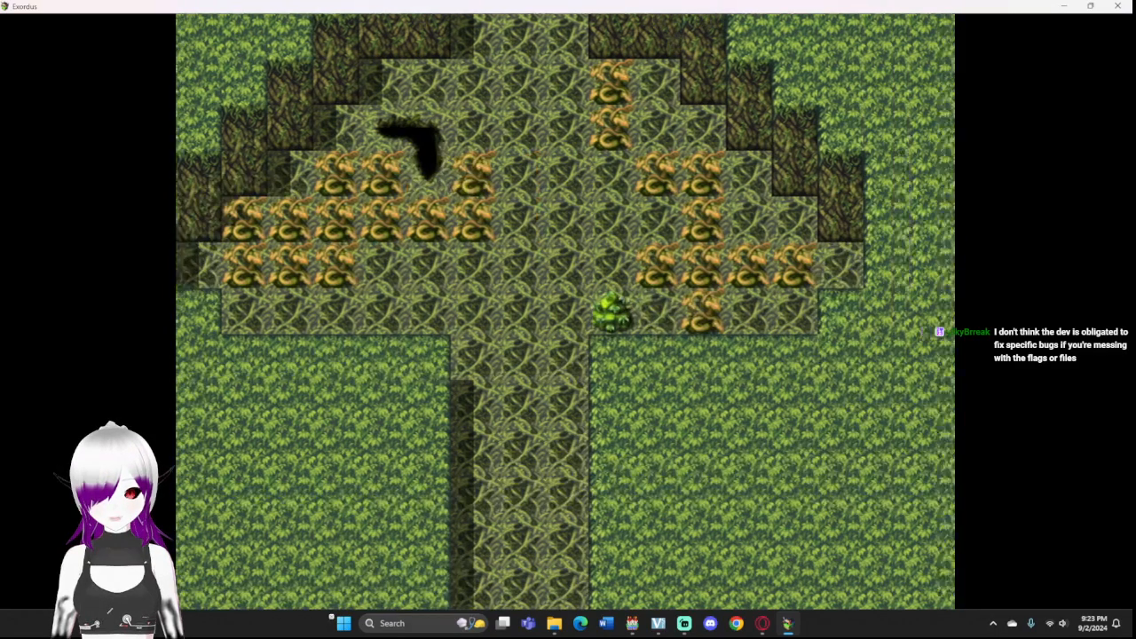
{"action": "key", "text": "alt+F4"}
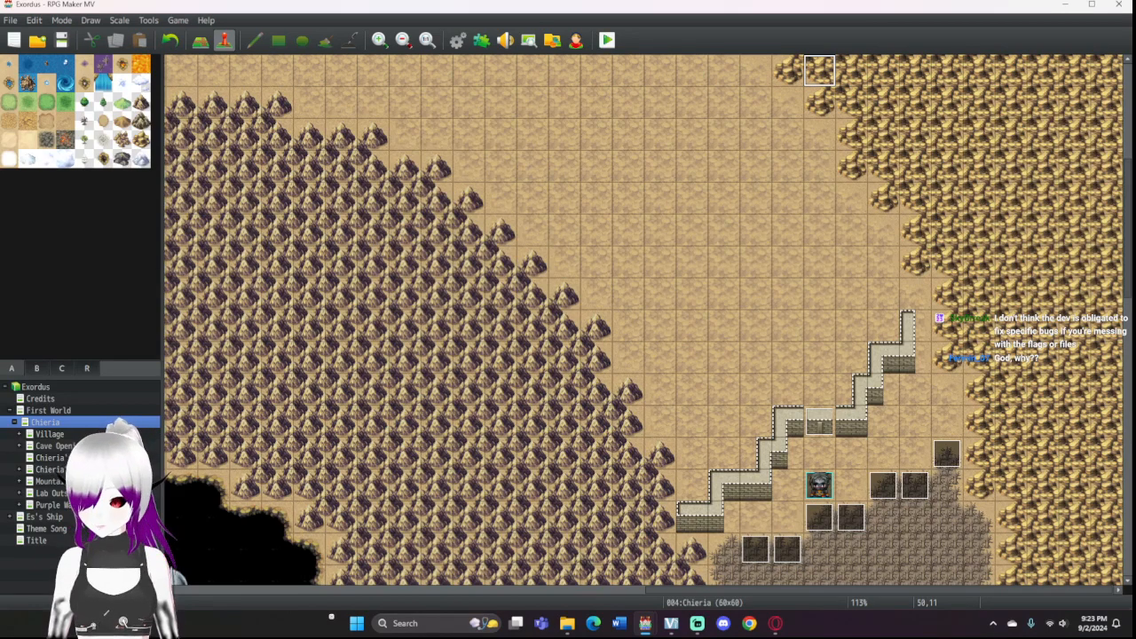
Step: Open the Chieria's Forest Entrance map and look through the Tilesets, Common Events and System sections of the database
{"action": "left_click", "coordinate": [49, 470]}
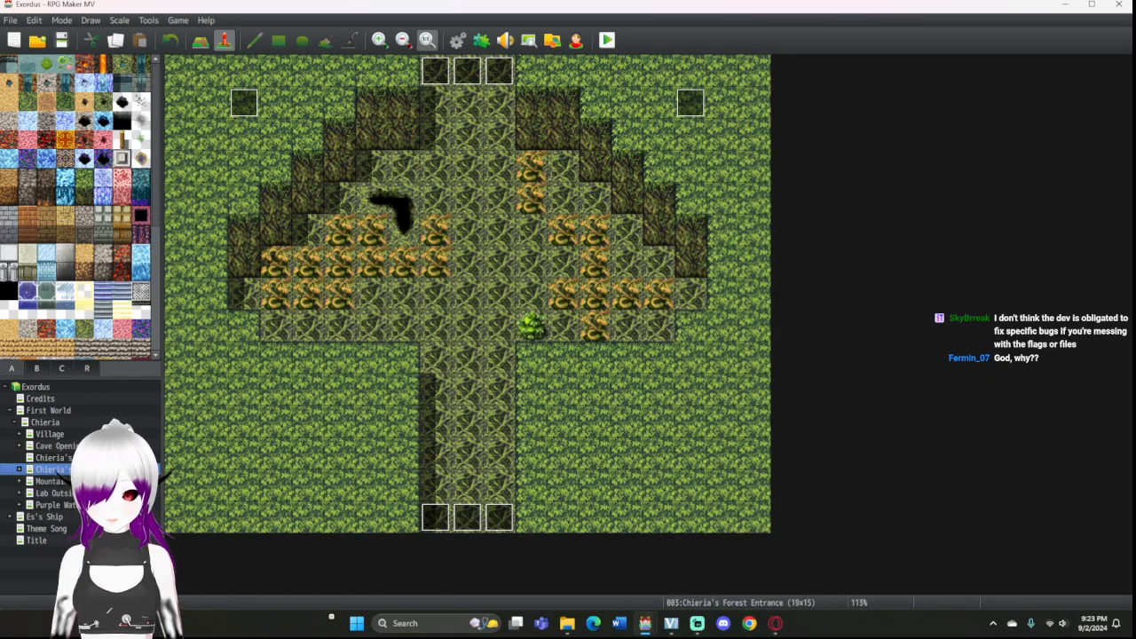
{"action": "left_click", "coordinate": [457, 40]}
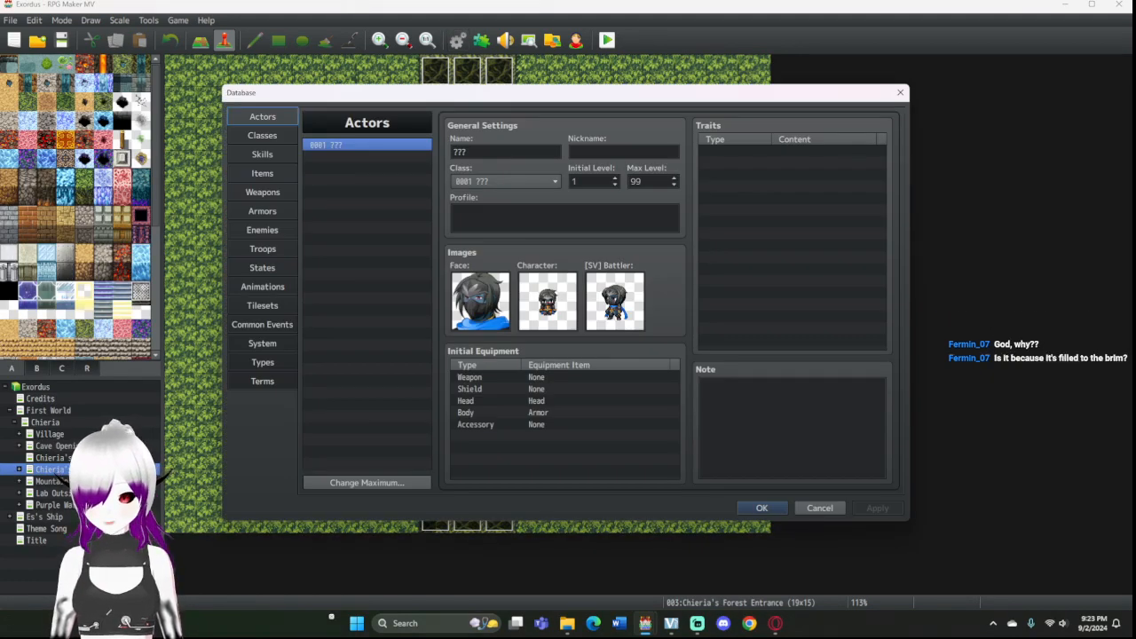
{"action": "left_click", "coordinate": [263, 306]}
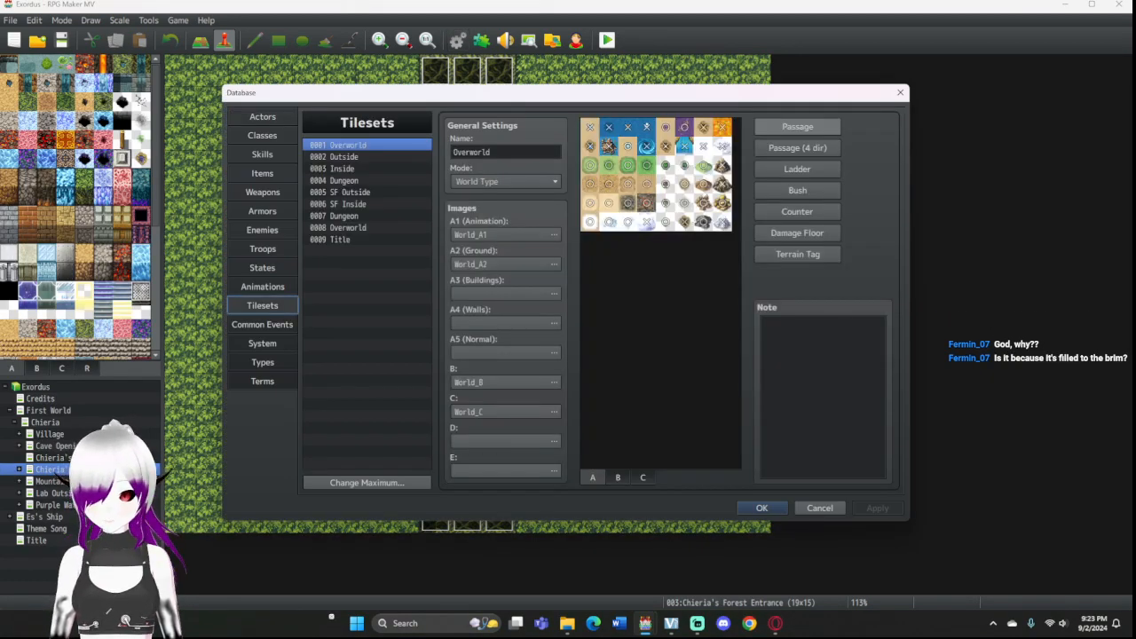
{"action": "left_click", "coordinate": [263, 324]}
{"action": "left_click", "coordinate": [263, 343]}
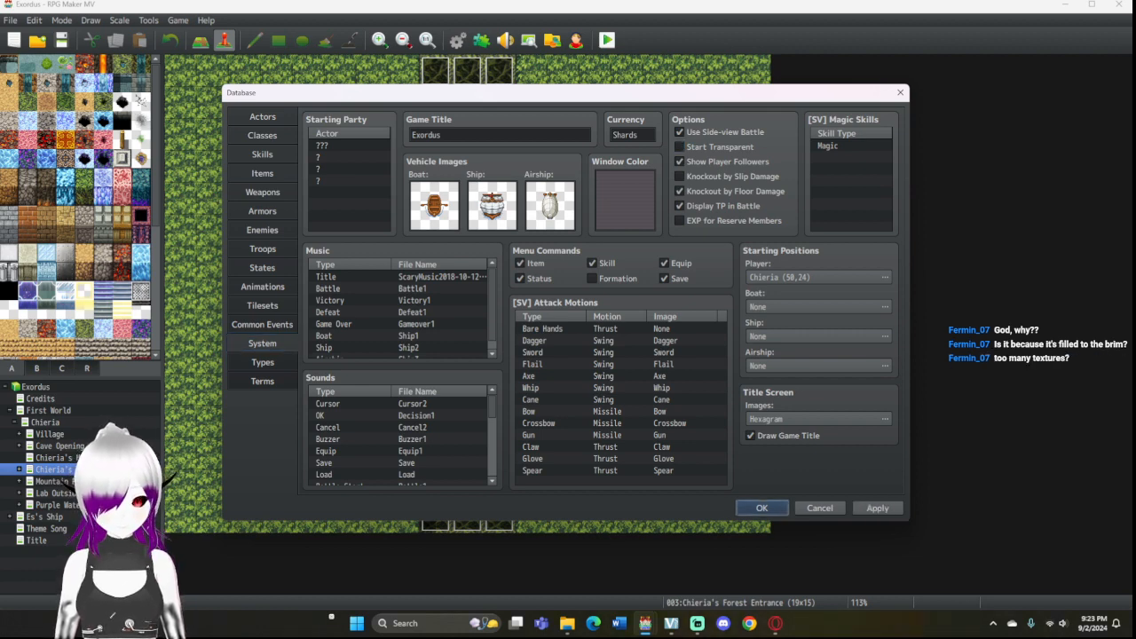
{"action": "left_click", "coordinate": [762, 507]}
Step: Add a Control Self Switch A = ON command at the end of page 2 of event EV007
{"action": "double_click", "coordinate": [244, 102]}
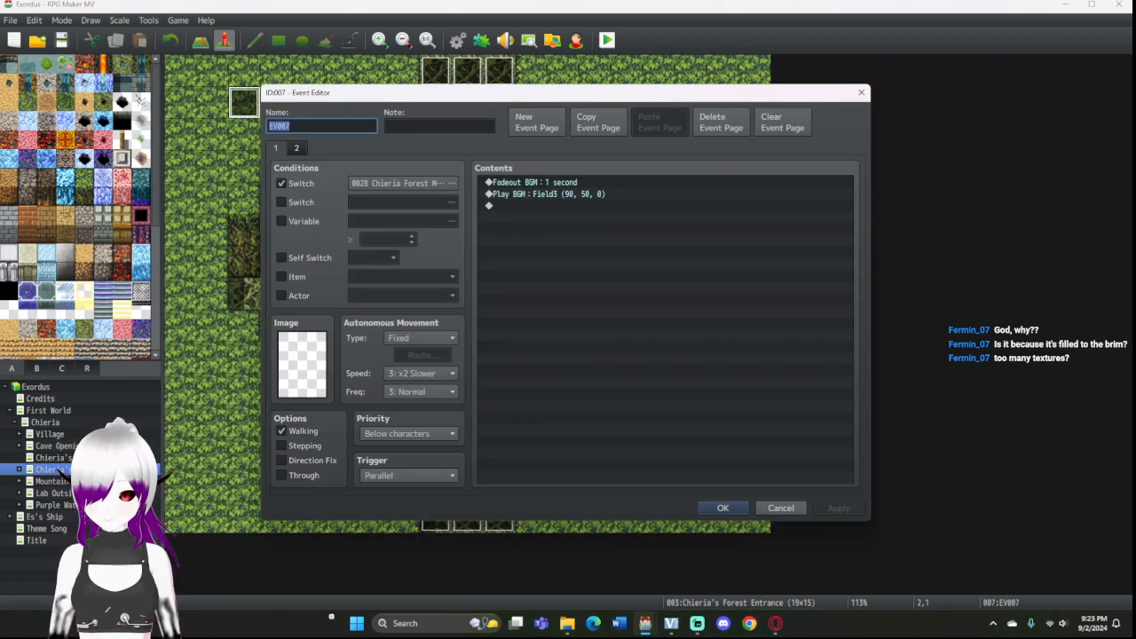
{"action": "double_click", "coordinate": [532, 205]}
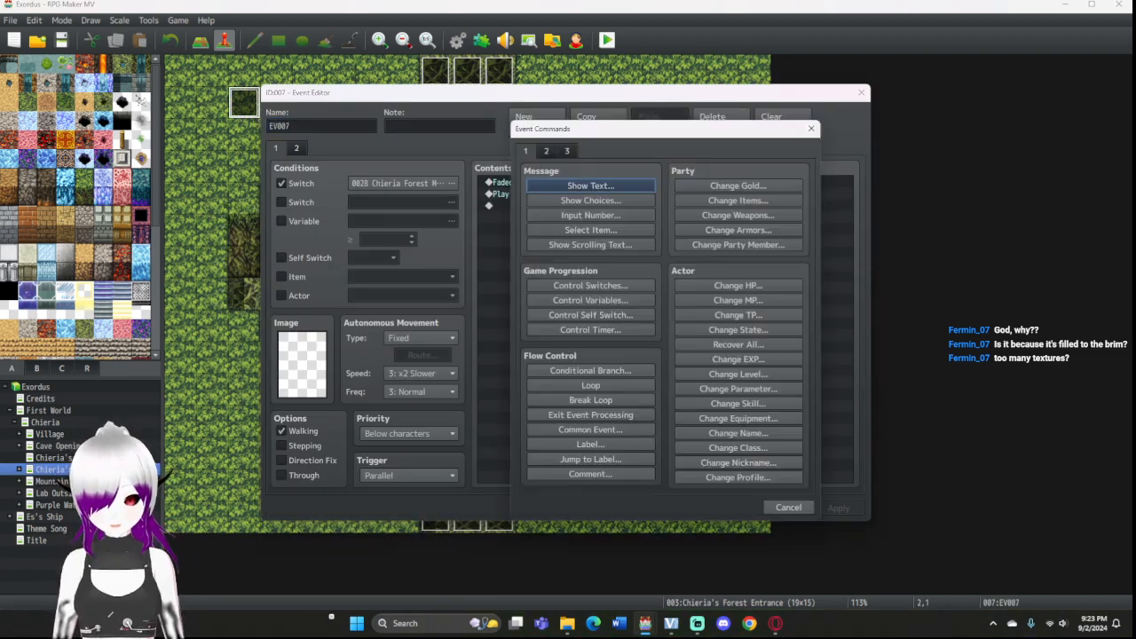
{"action": "left_click", "coordinate": [590, 315]}
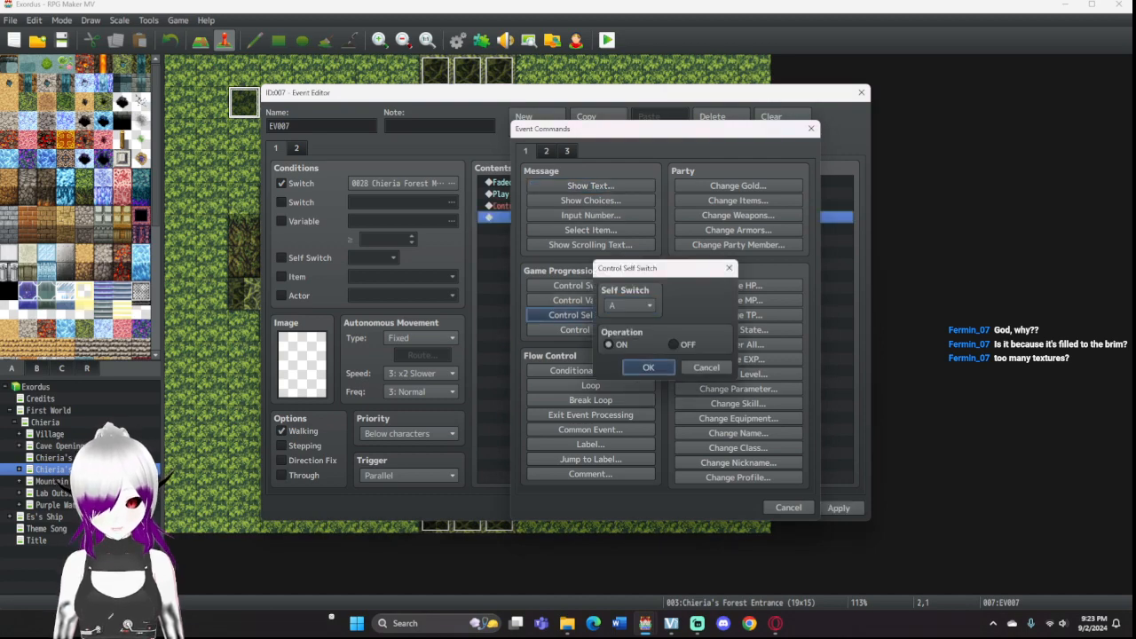
{"action": "left_click", "coordinate": [648, 367]}
{"action": "left_click", "coordinate": [723, 507]}
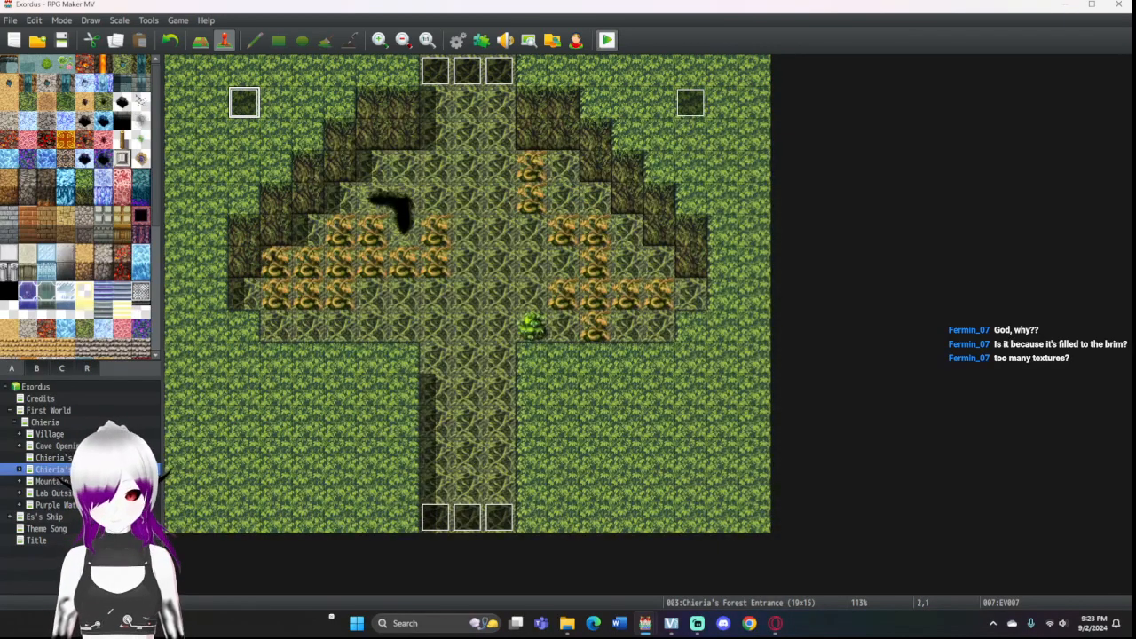
Step: Start a playtest in a maximized game window and walk the character from Chieria's stone wall into the forest entrance
{"action": "left_click", "coordinate": [607, 40]}
{"action": "key", "text": "Return"}
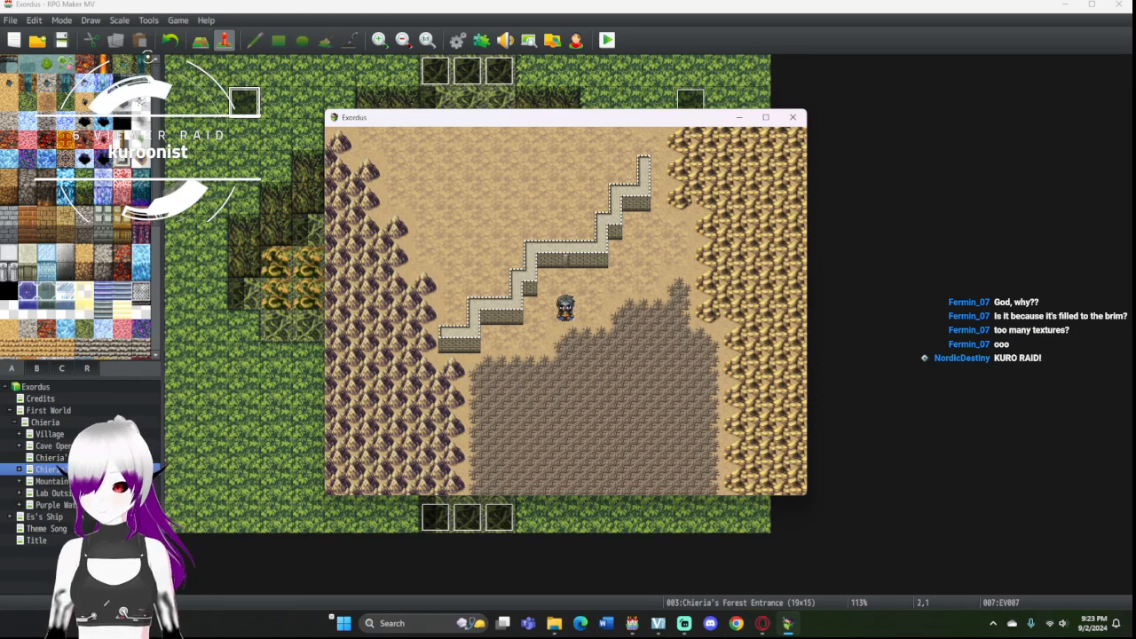
{"action": "left_click", "coordinate": [766, 117]}
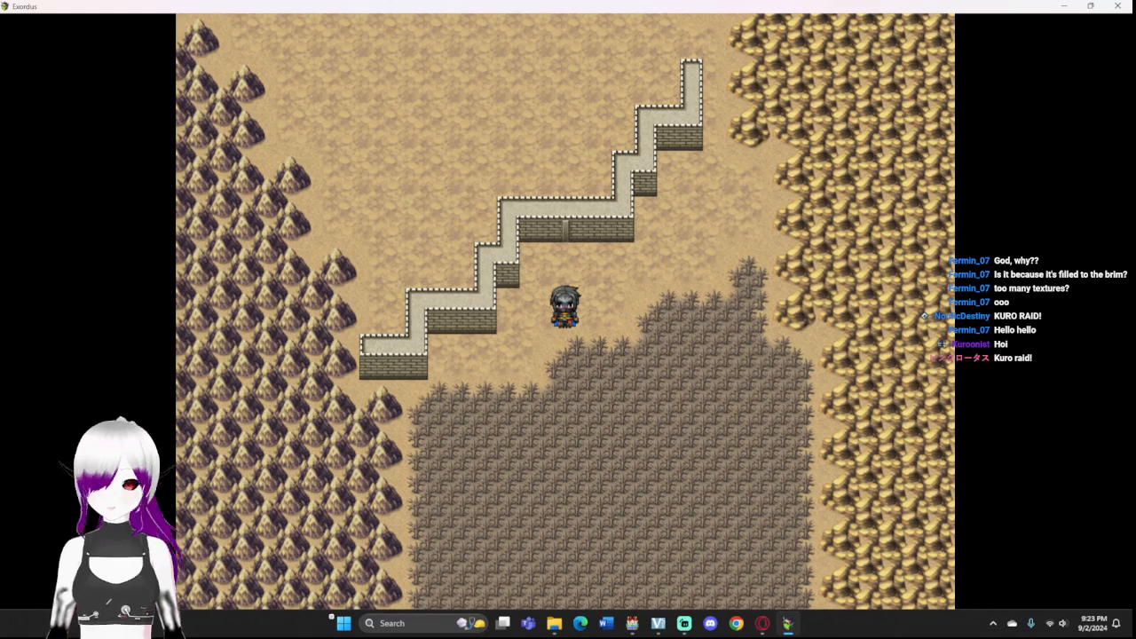
{"action": "key", "text": "Up"}
{"action": "key", "text": "Right"}
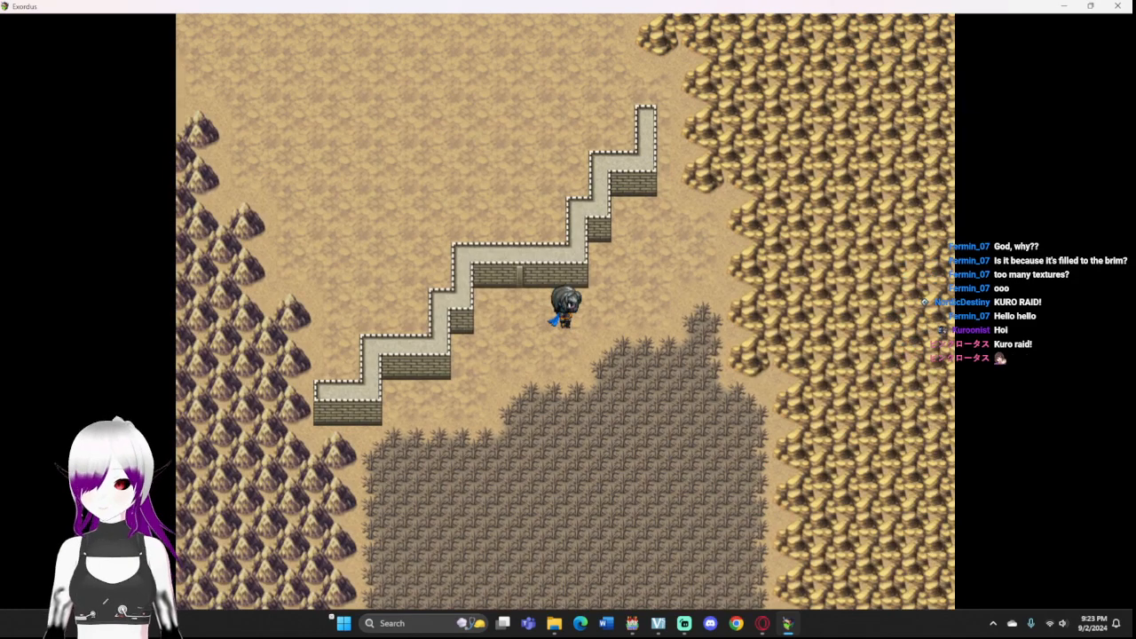
{"action": "key", "text": "Down"}
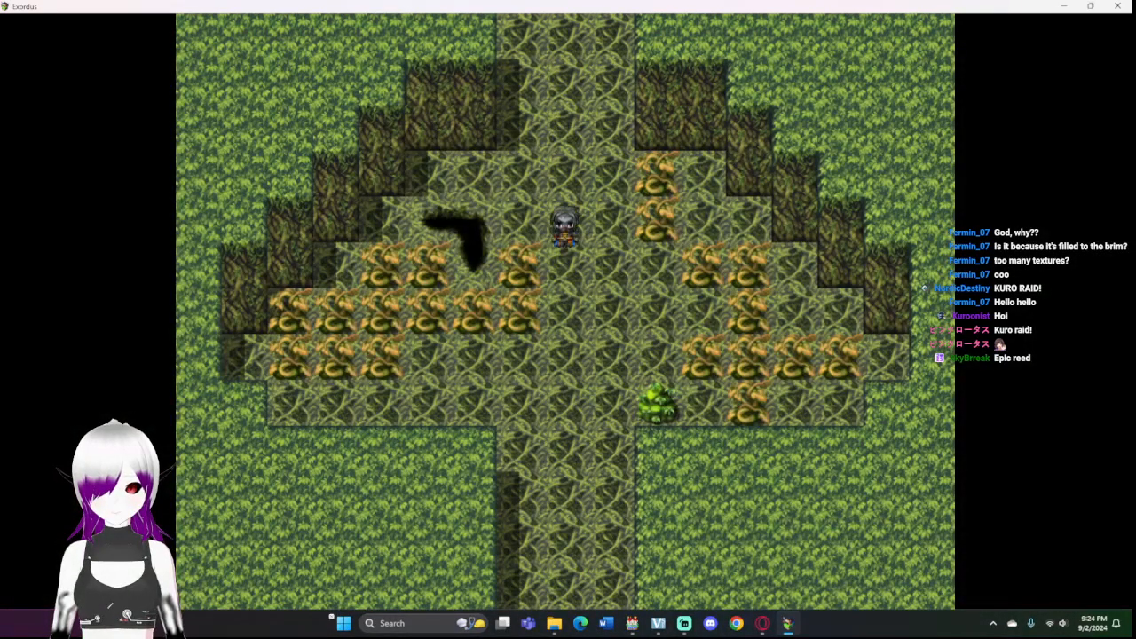
Step: Walk the character around the forest clearing, along its western side and back, and exit north to the Chieria map
{"action": "key", "text": "Right"}
{"action": "key", "text": "Up"}
{"action": "key", "text": "Left"}
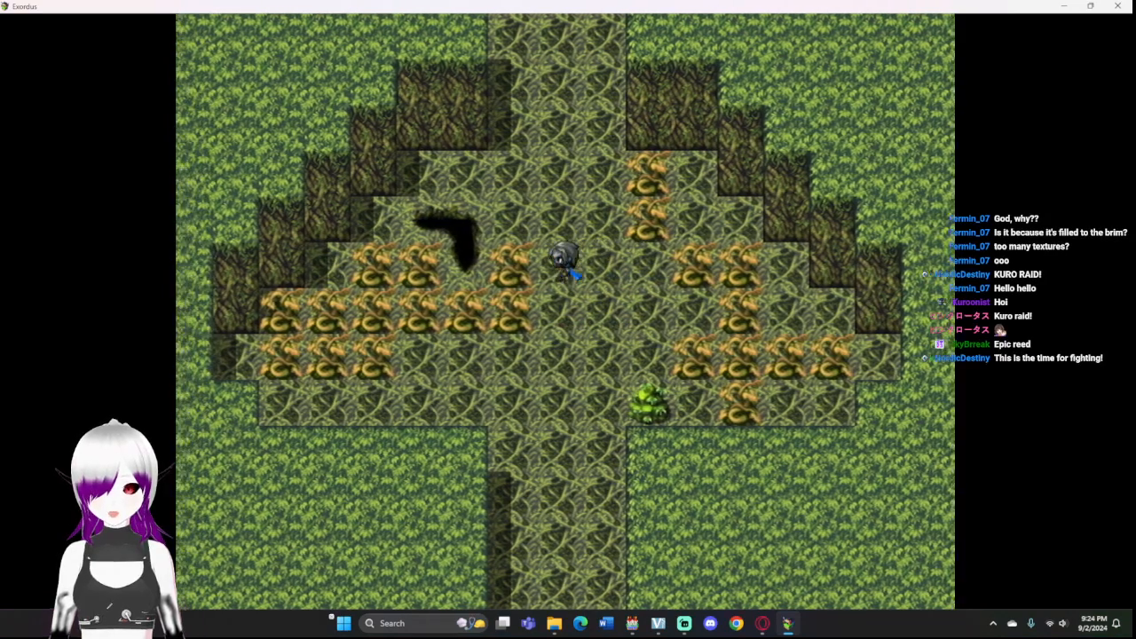
{"action": "key", "text": "Down"}
{"action": "key", "text": "Left"}
{"action": "key", "text": "Left"}
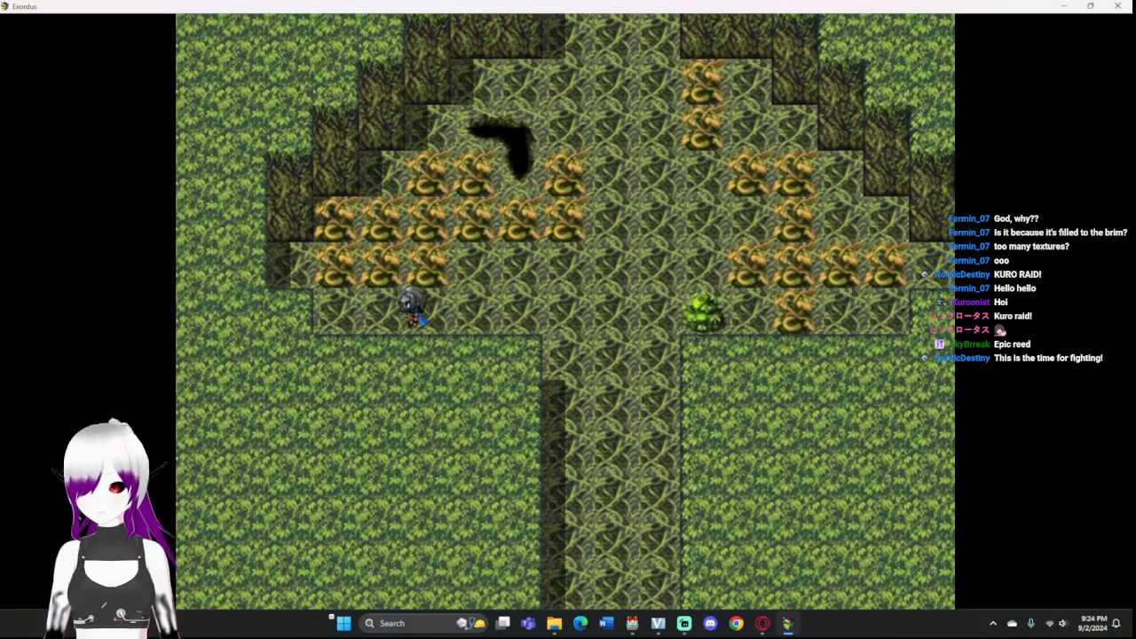
{"action": "key", "text": "Right"}
{"action": "key", "text": "Up"}
{"action": "key", "text": "Right"}
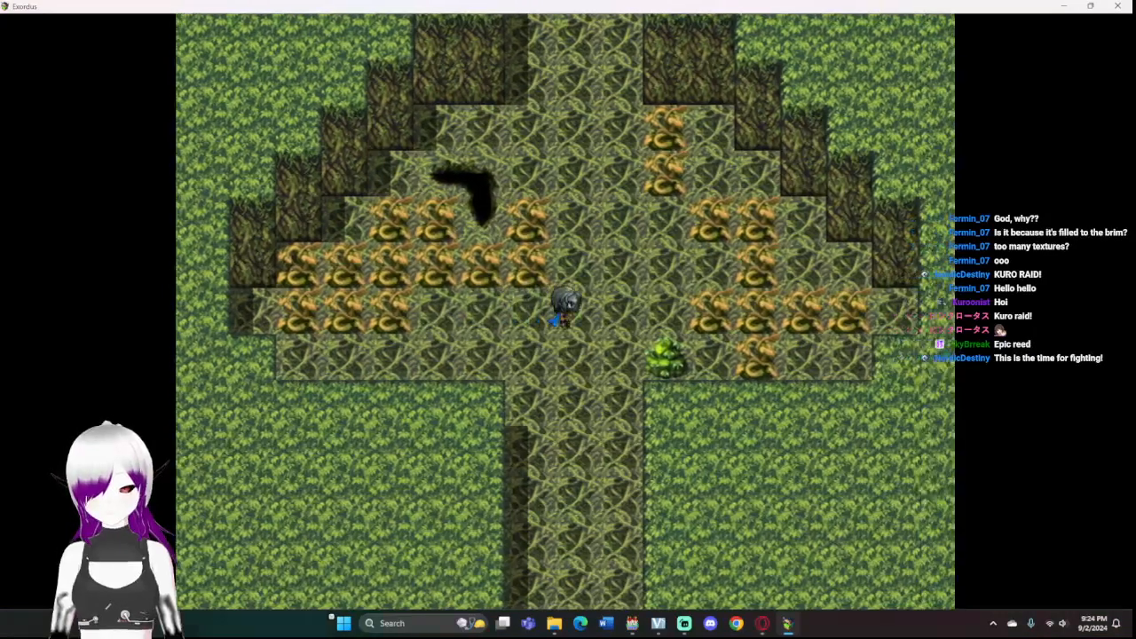
{"action": "key", "text": "Left"}
{"action": "key", "text": "Right"}
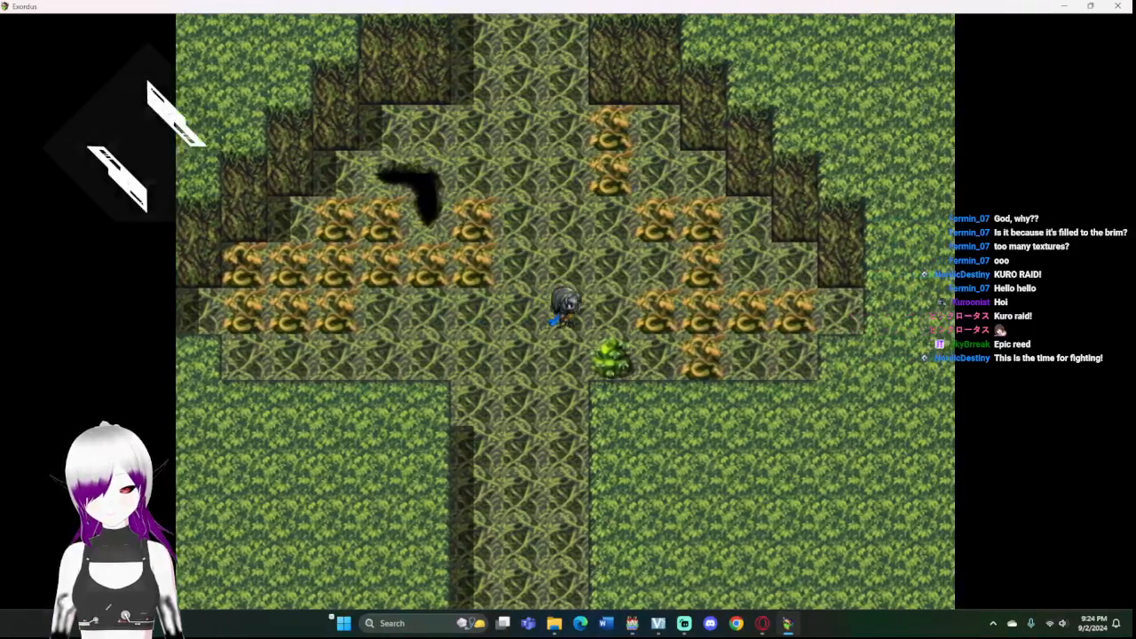
{"action": "key", "text": "Up"}
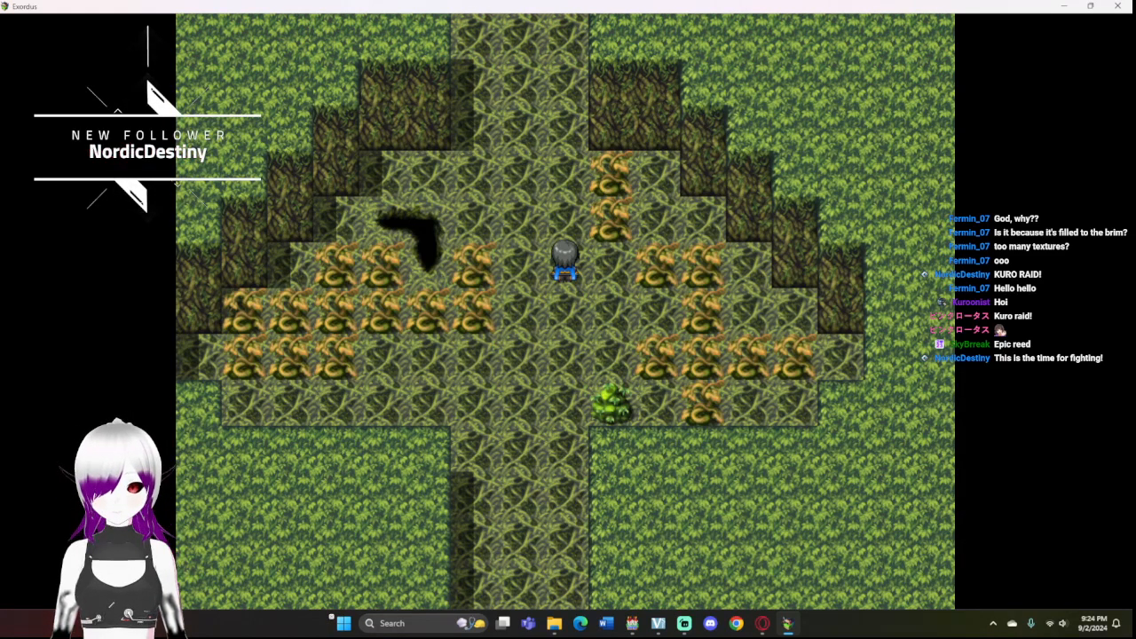
{"action": "key", "text": "Up"}
{"action": "key", "text": "Up"}
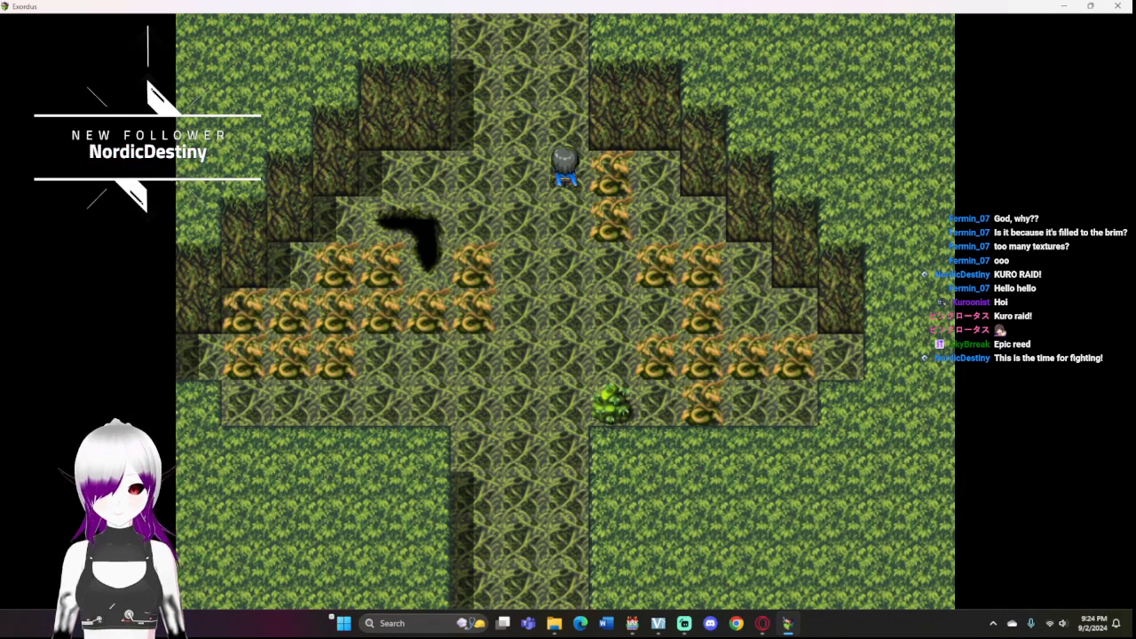
{"action": "key", "text": "Right"}
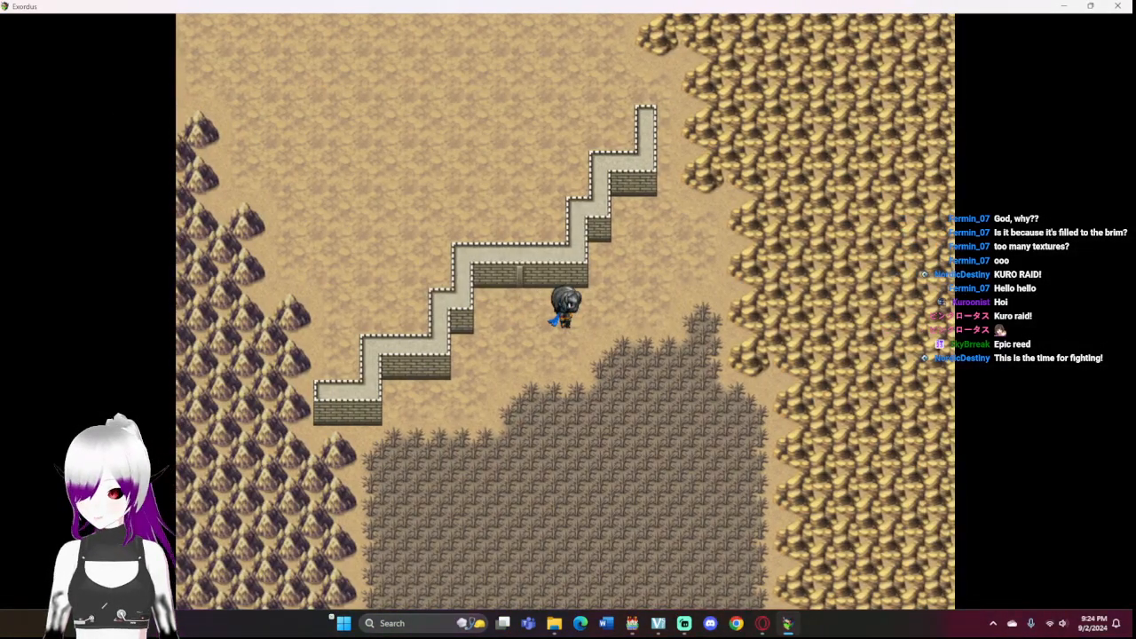
Step: Return to the editor and delete the Control Self Switch A = ON command from page 2 of event EV007
{"action": "left_click", "coordinate": [1064, 6]}
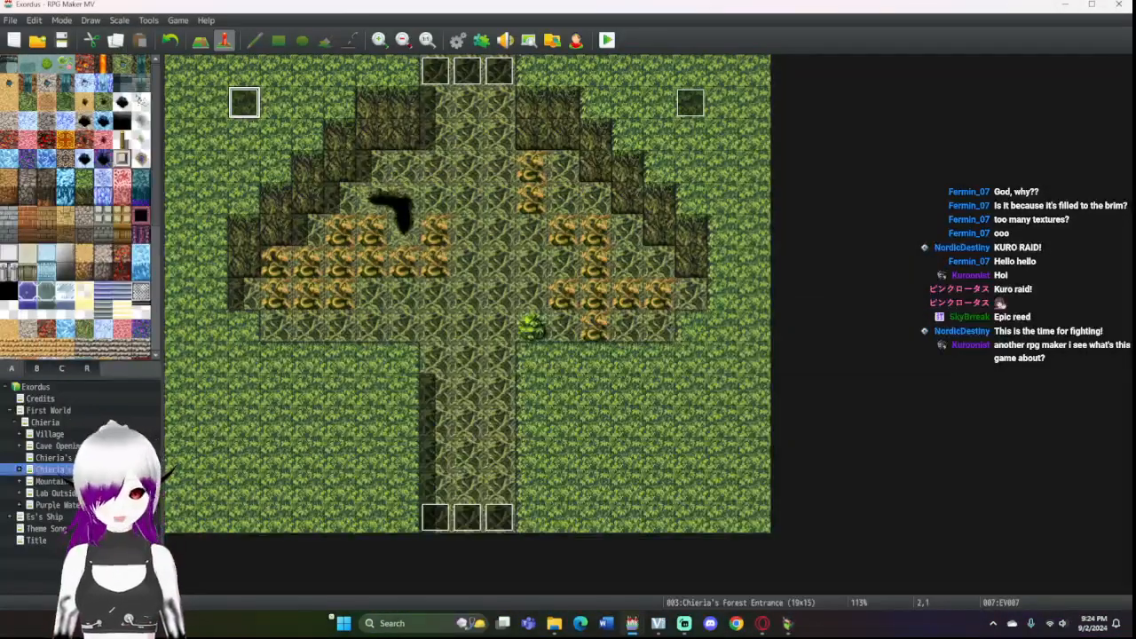
{"action": "double_click", "coordinate": [244, 103]}
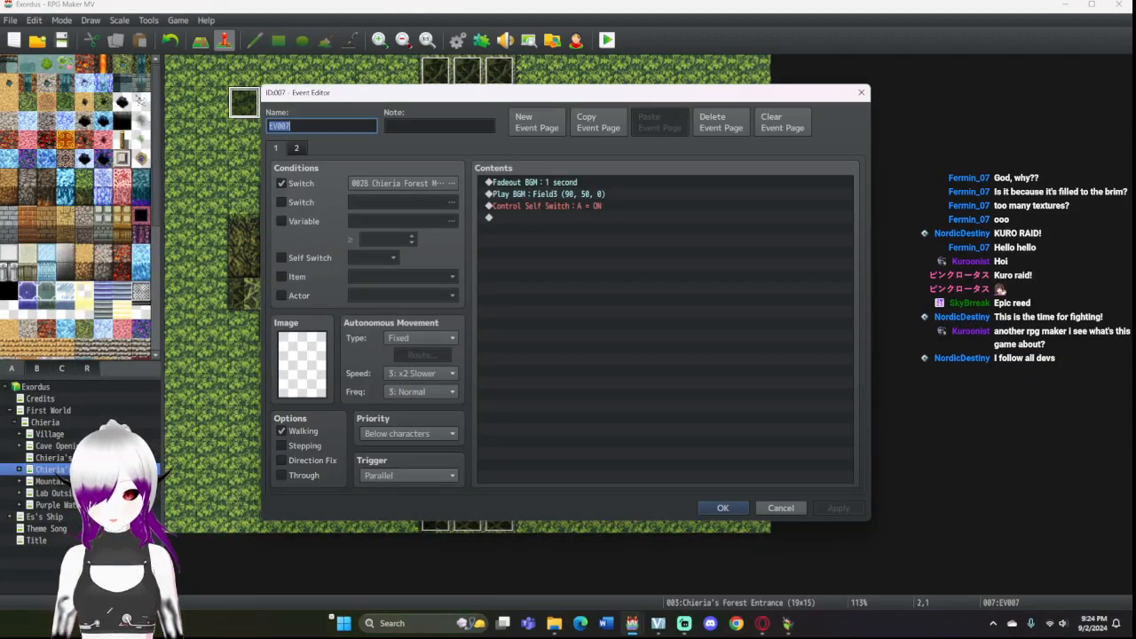
{"action": "left_click", "coordinate": [568, 206]}
{"action": "key", "text": "Delete"}
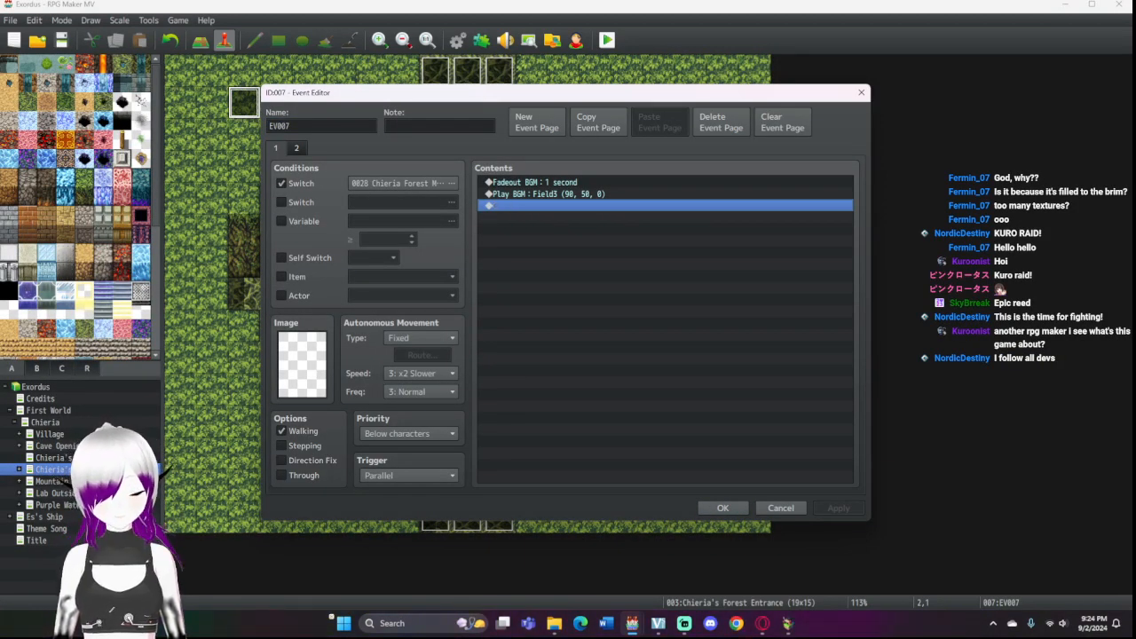
{"action": "left_click", "coordinate": [722, 508]}
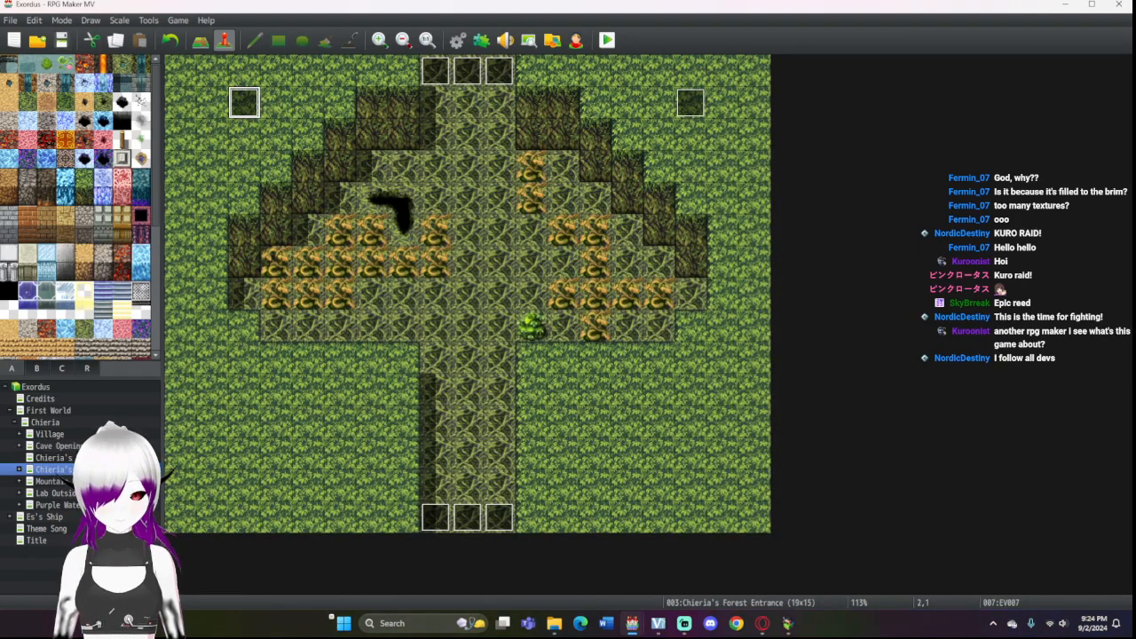
Step: Resume the running playtest, walk the character into the forest and around its clearing, and close the game
{"action": "left_click", "coordinate": [787, 624]}
{"action": "key", "text": "Down"}
{"action": "key", "text": "Down"}
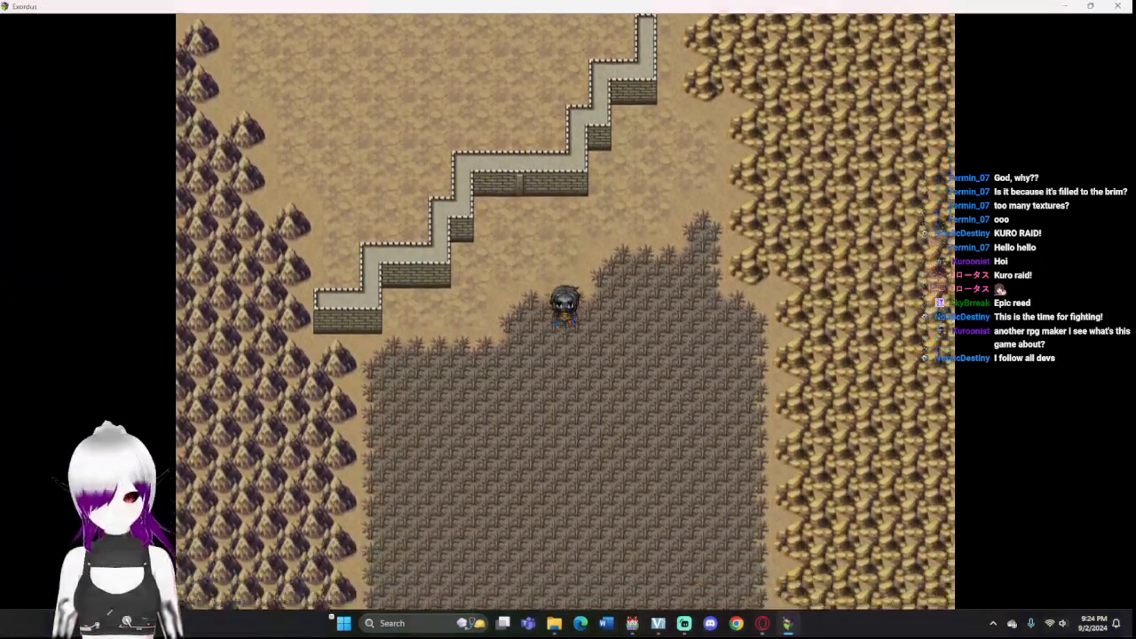
{"action": "key", "text": "Right"}
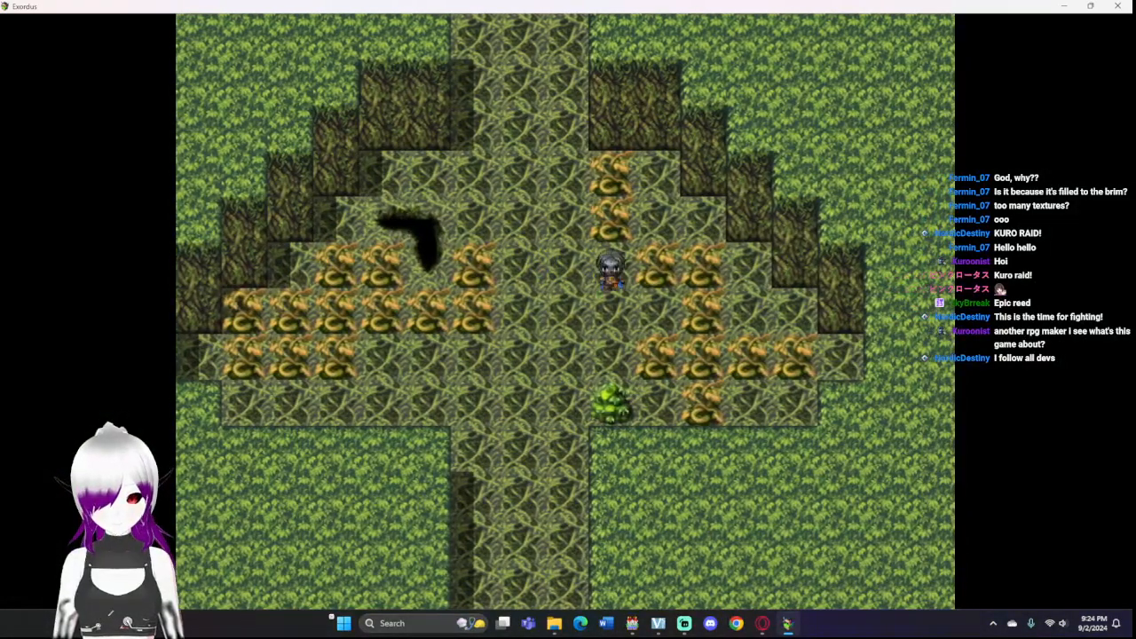
{"action": "key", "text": "Down"}
{"action": "key", "text": "Left"}
{"action": "key", "text": "Right"}
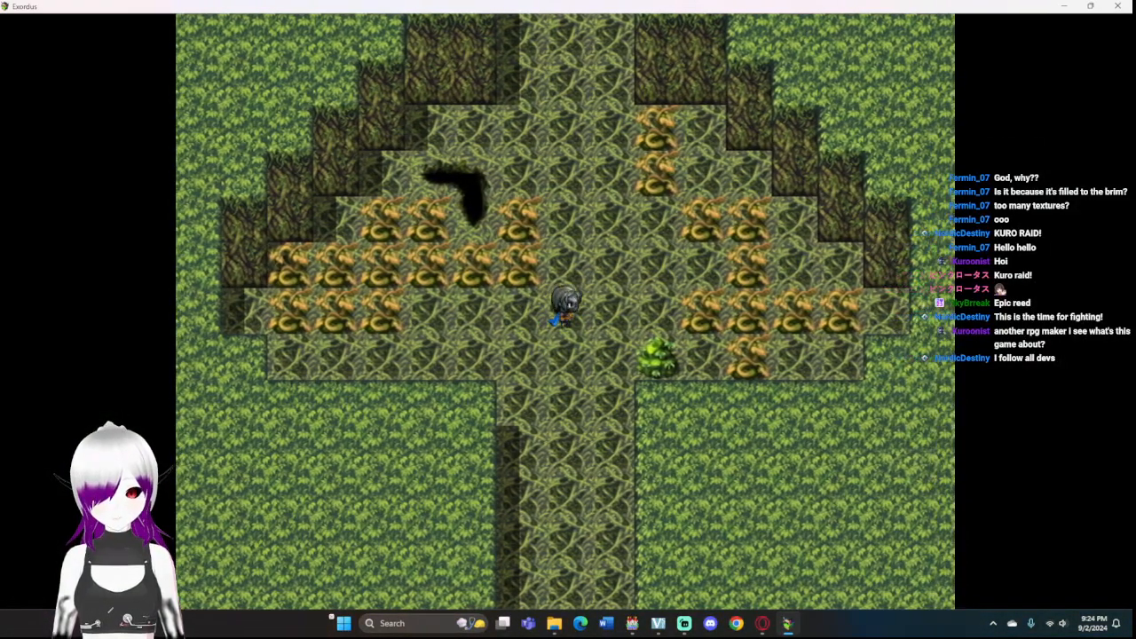
{"action": "key", "text": "Up"}
{"action": "key", "text": "Left"}
{"action": "key", "text": "Up"}
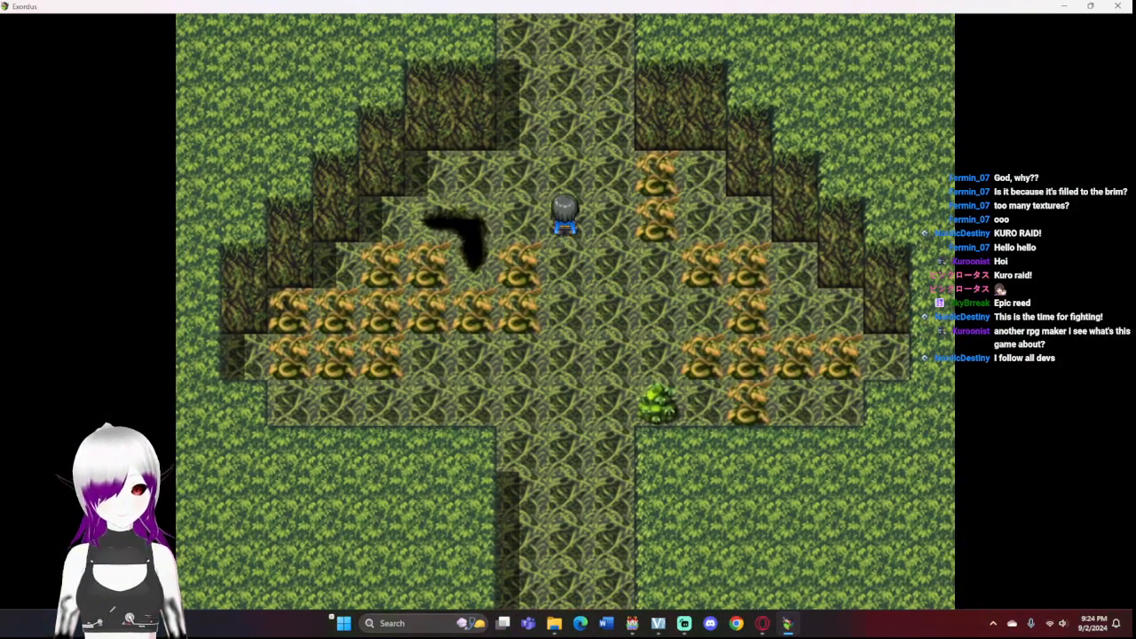
{"action": "left_click", "coordinate": [1118, 6]}
Step: Launch a fresh playtest in a maximized window and bring the character down into the forest clearing
{"action": "left_click", "coordinate": [607, 40]}
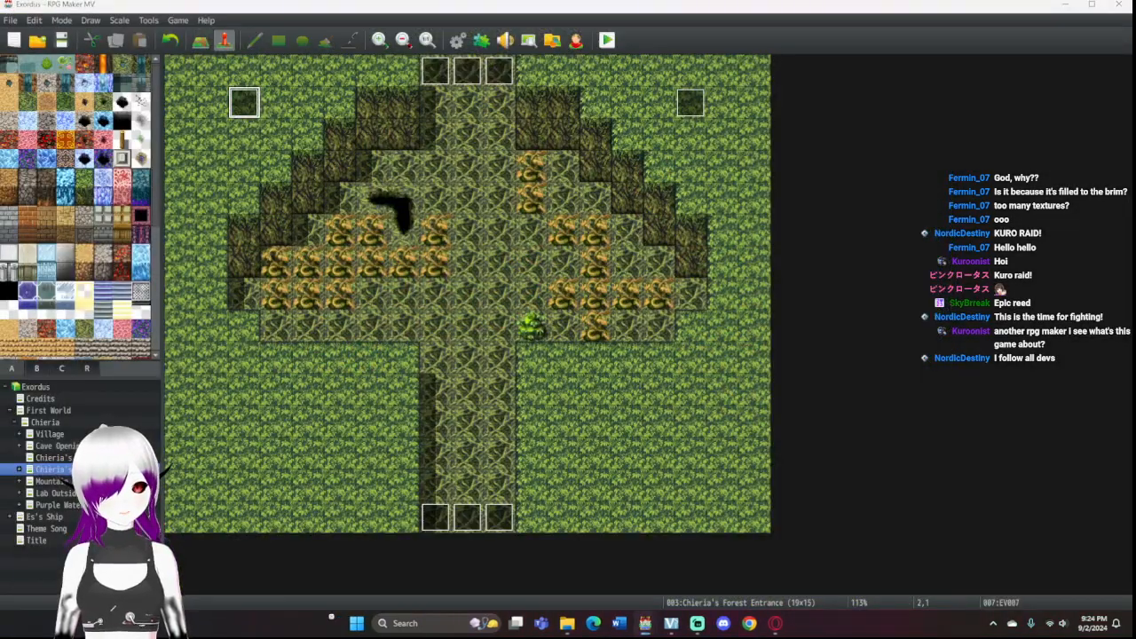
{"action": "left_click", "coordinate": [766, 117]}
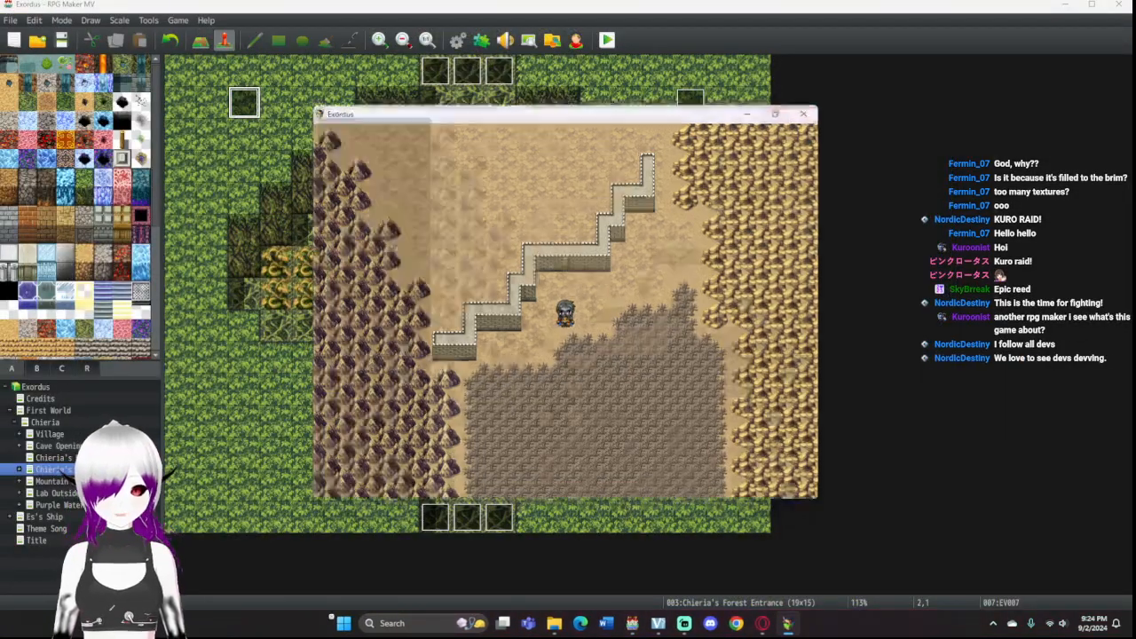
{"action": "key", "text": "Down"}
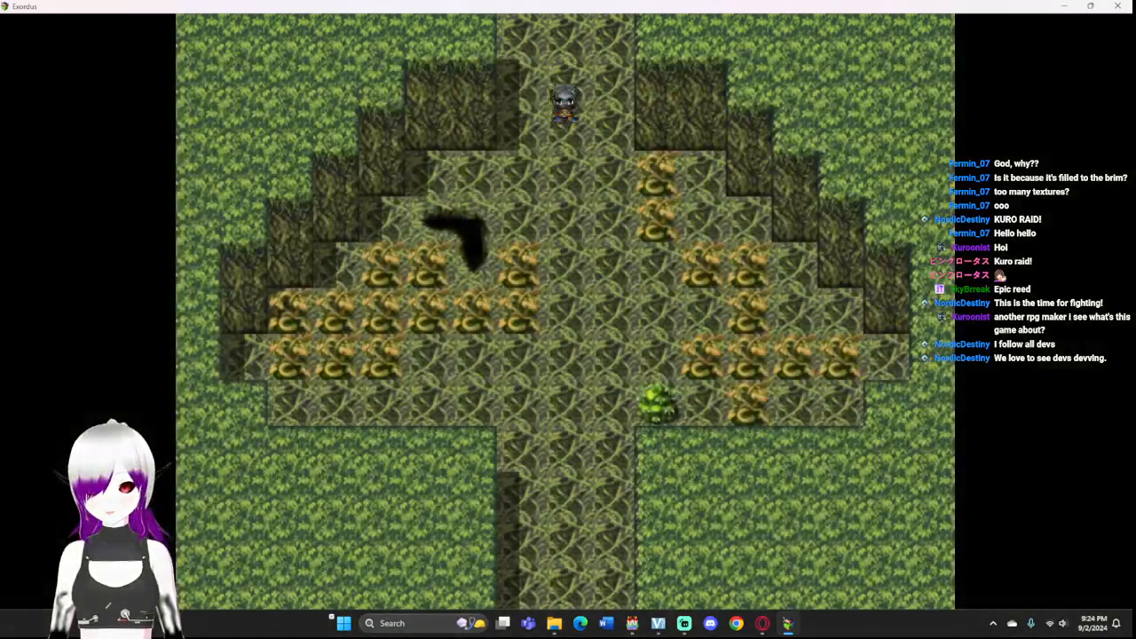
{"action": "key", "text": "Down"}
{"action": "key", "text": "Right"}
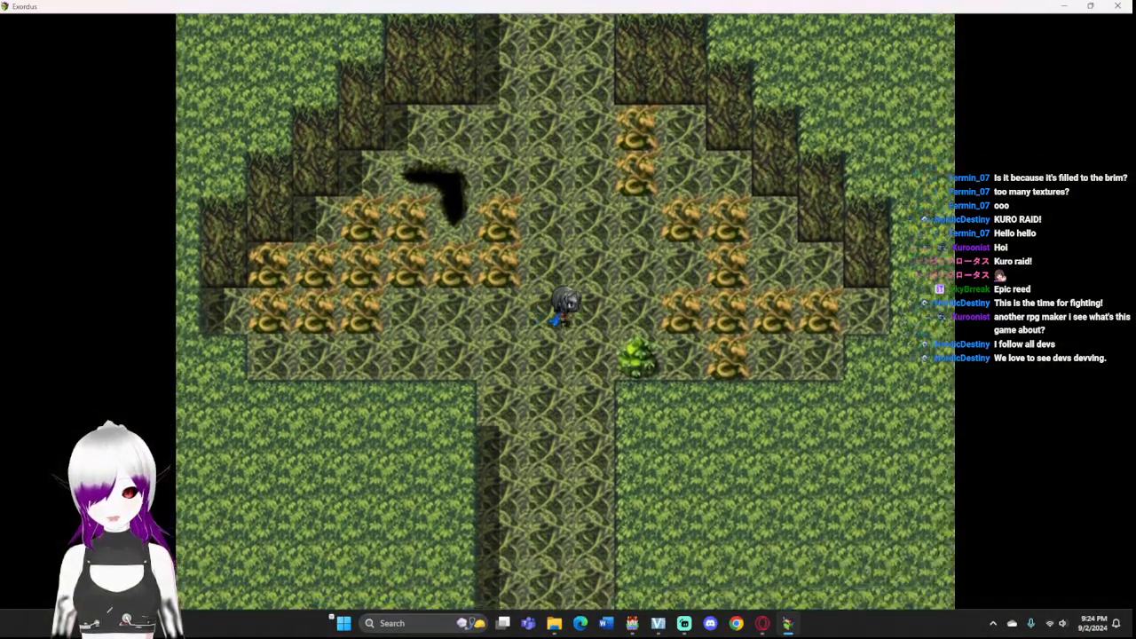
Step: Explore the forest clearing with the character, going to its southwest edge and back to the central path
{"action": "key", "text": "Up"}
{"action": "key", "text": "Left"}
{"action": "key", "text": "Down"}
{"action": "key", "text": "Left"}
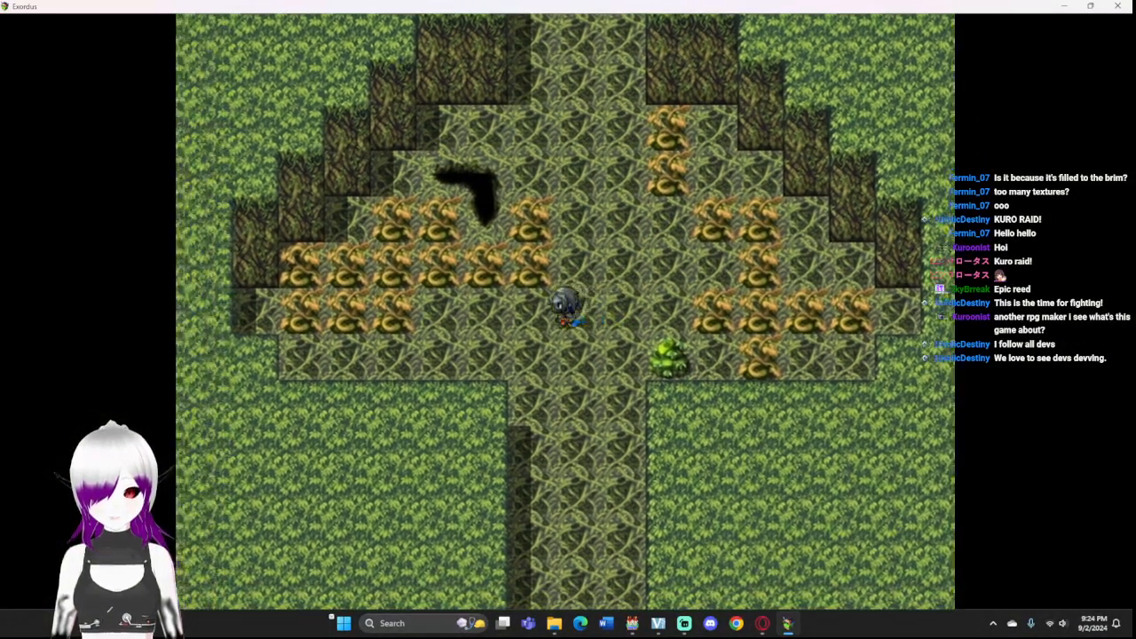
{"action": "key", "text": "Down"}
{"action": "key", "text": "Left"}
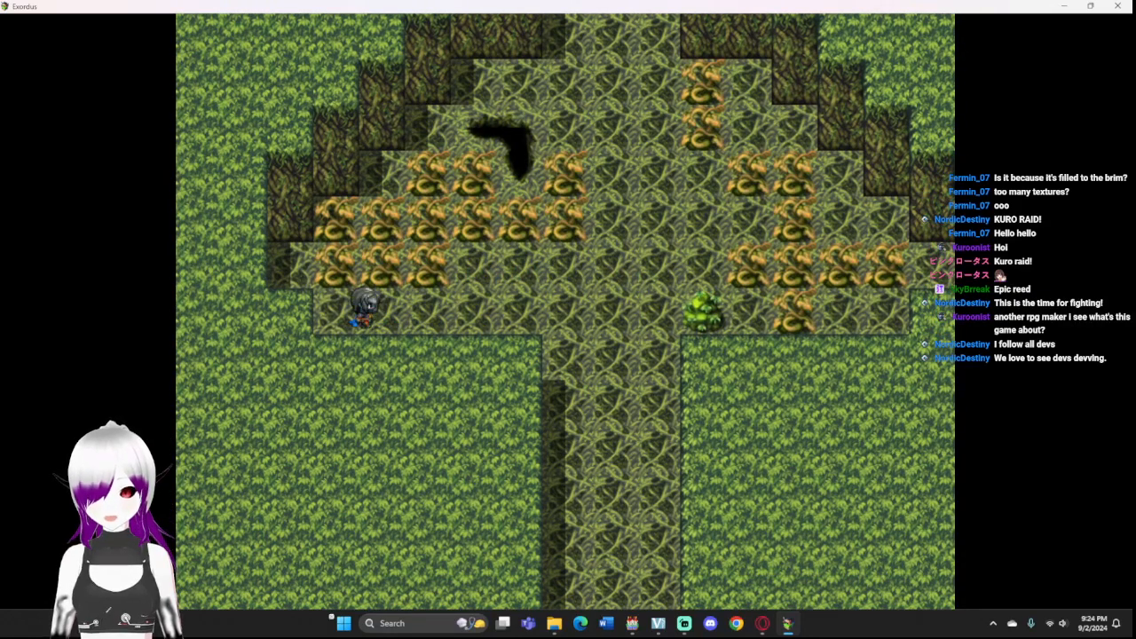
{"action": "key", "text": "Right"}
{"action": "key", "text": "Up"}
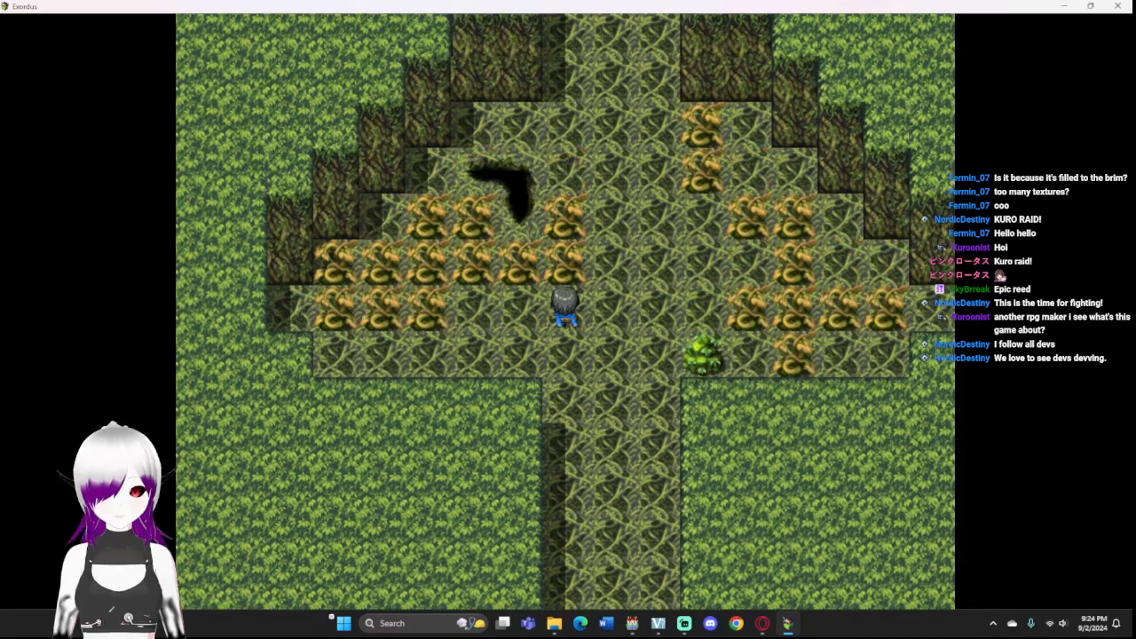
{"action": "key", "text": "Right"}
{"action": "key", "text": "Up"}
{"action": "key", "text": "Left"}
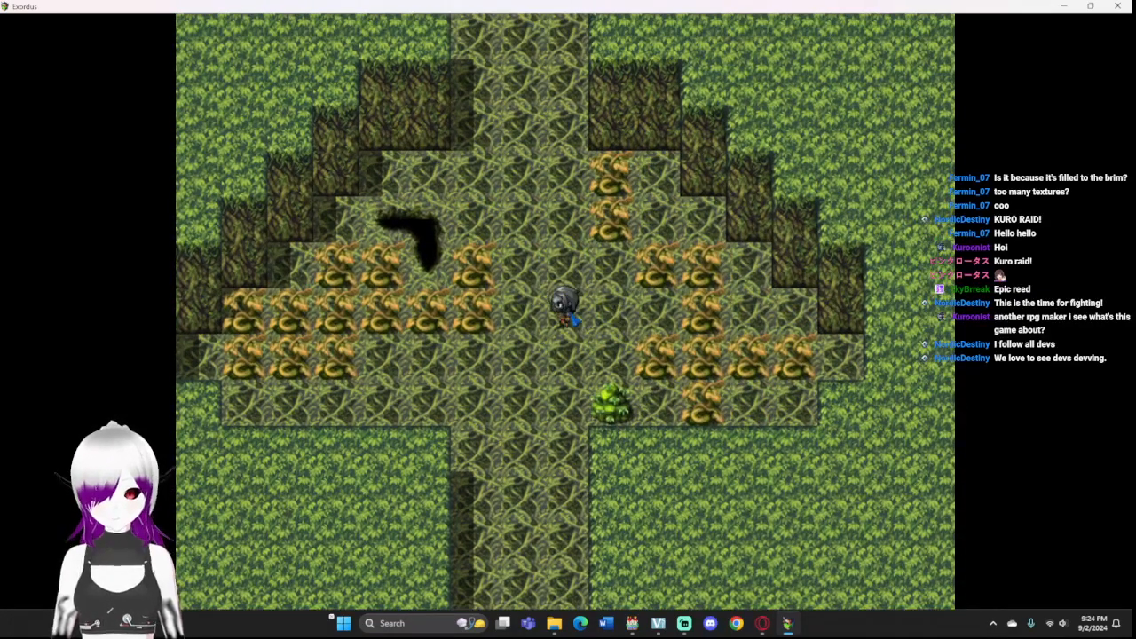
Step: Walk the character down to the southwest part of the forest clearing and close the playtest
{"action": "key", "text": "Up"}
{"action": "key", "text": "Down"}
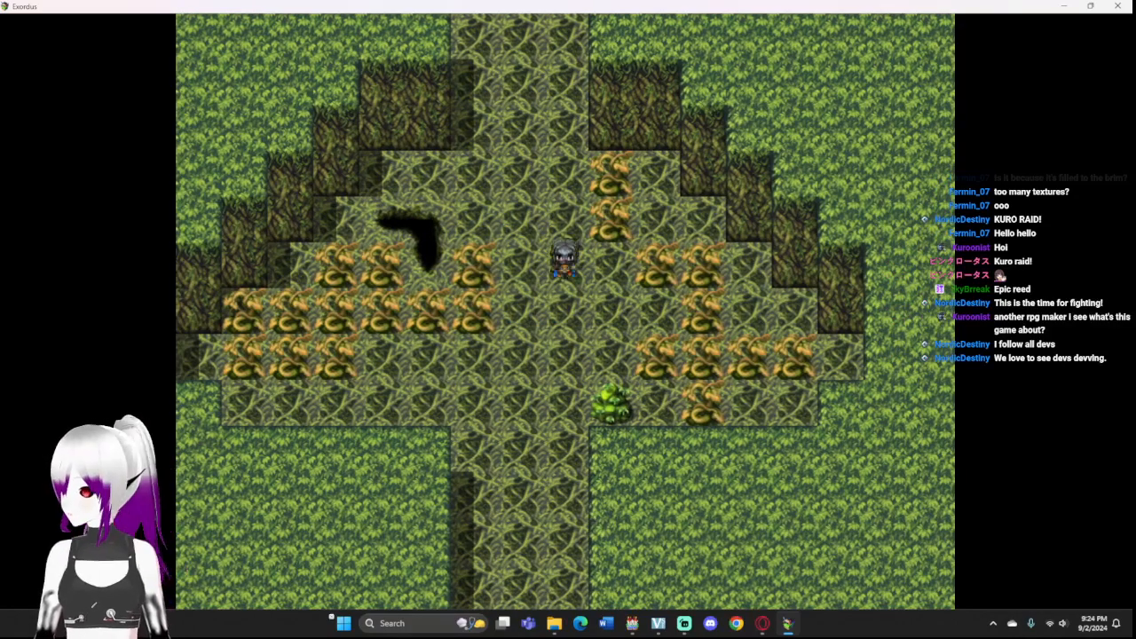
{"action": "key", "text": "Left"}
{"action": "key", "text": "Left"}
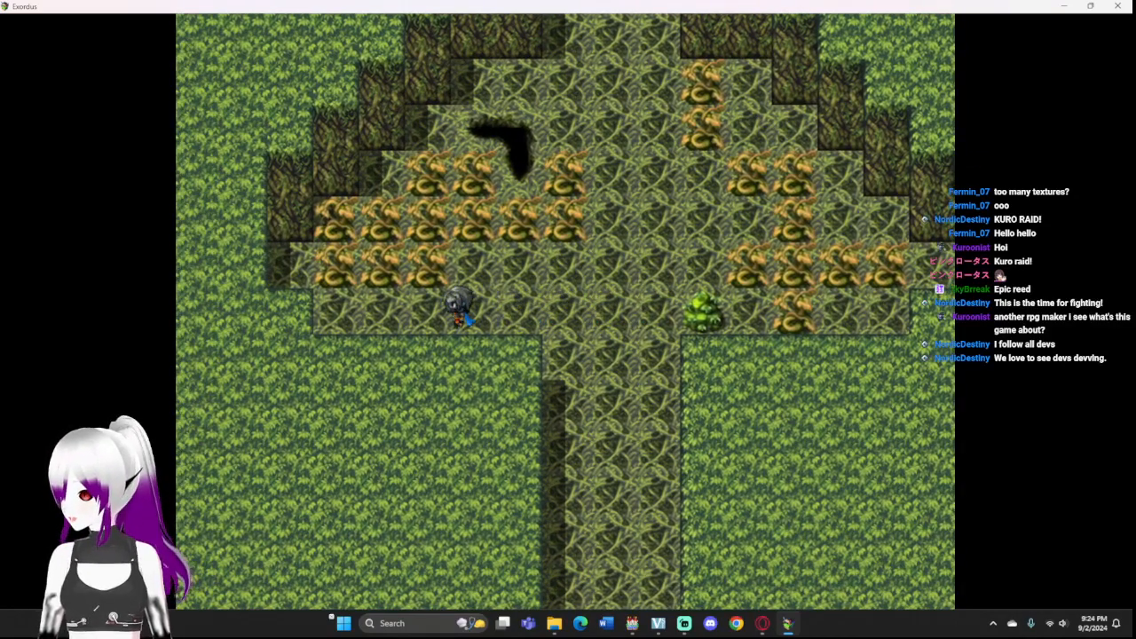
{"action": "key", "text": "alt+F4"}
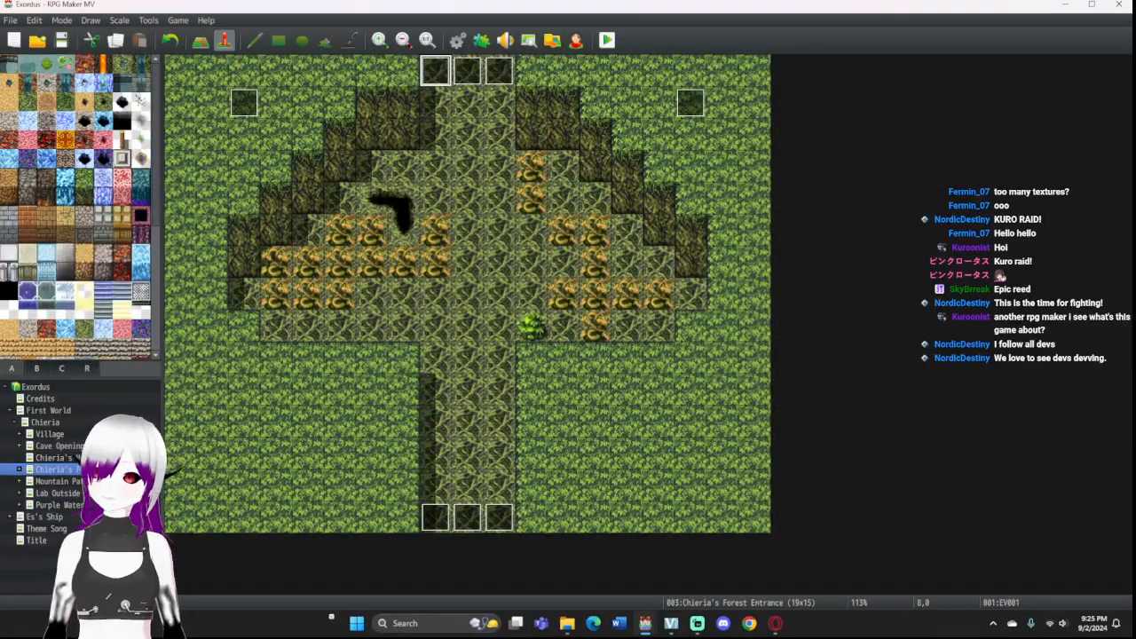
Step: Add a Control Self Switch A = ON command at the end of page 2 of event EV007 and apply it
{"action": "double_click", "coordinate": [244, 102]}
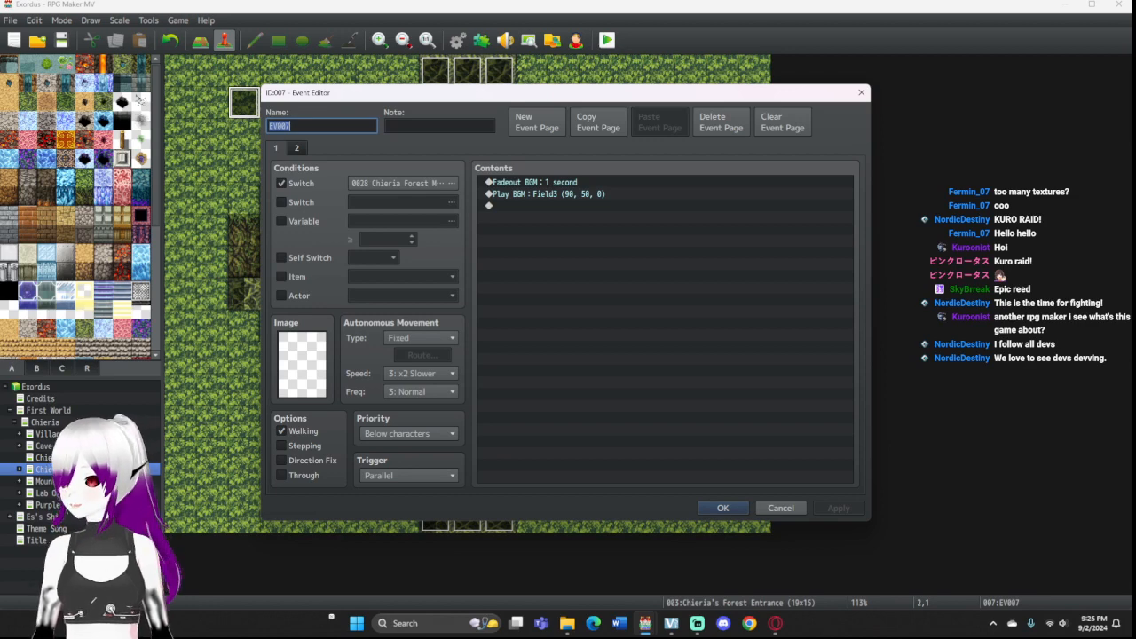
{"action": "double_click", "coordinate": [550, 206]}
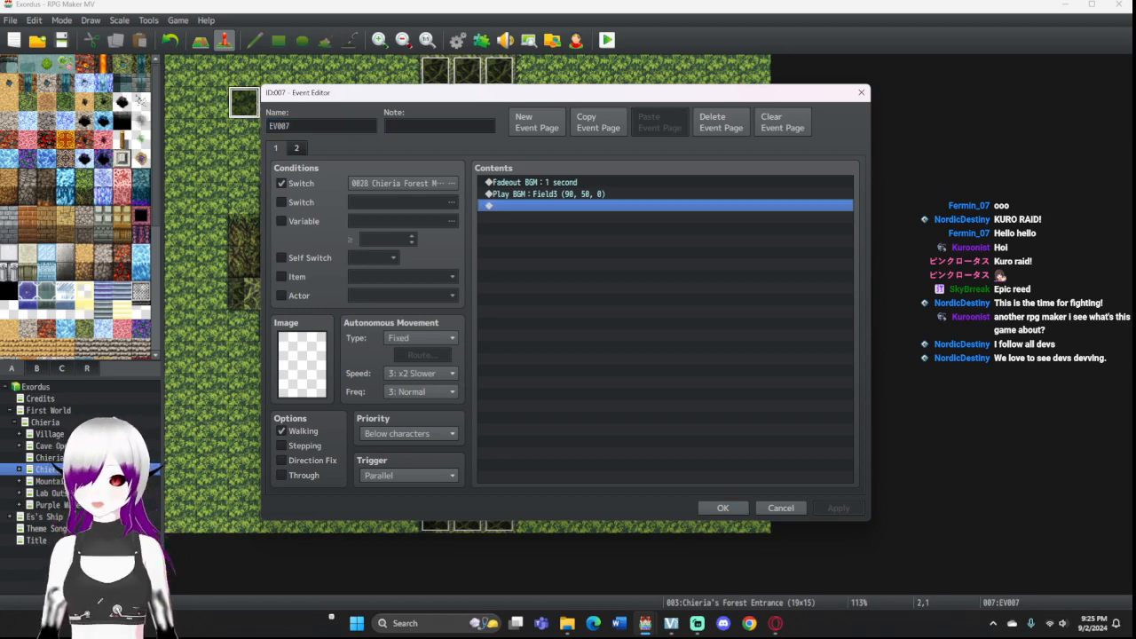
{"action": "left_click", "coordinate": [590, 314]}
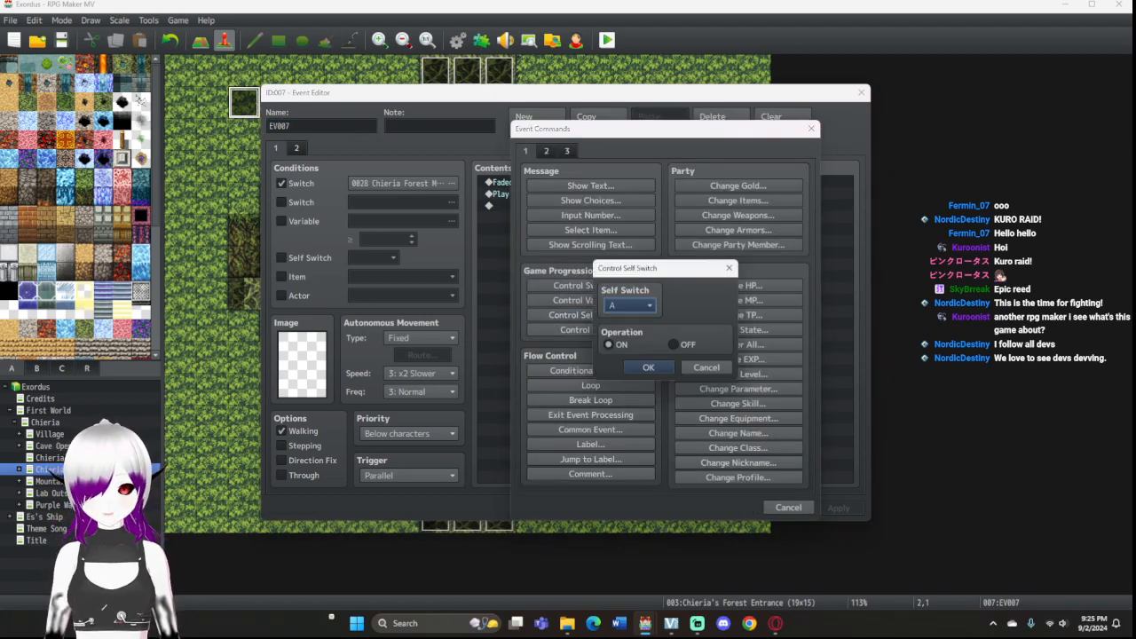
{"action": "key", "text": "Return"}
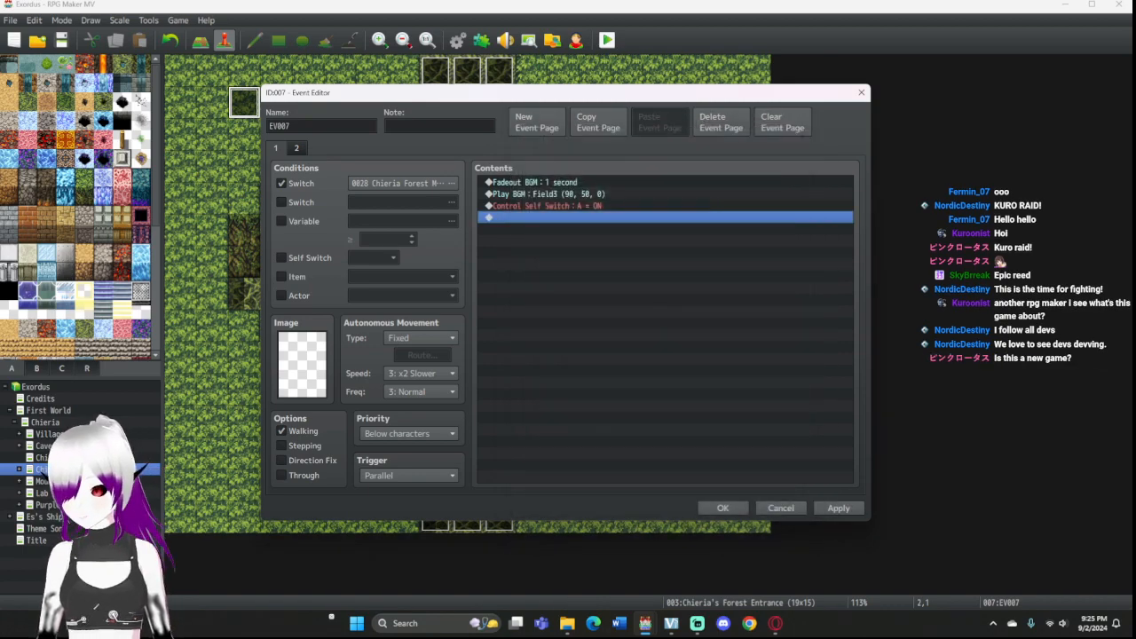
{"action": "left_click", "coordinate": [838, 507]}
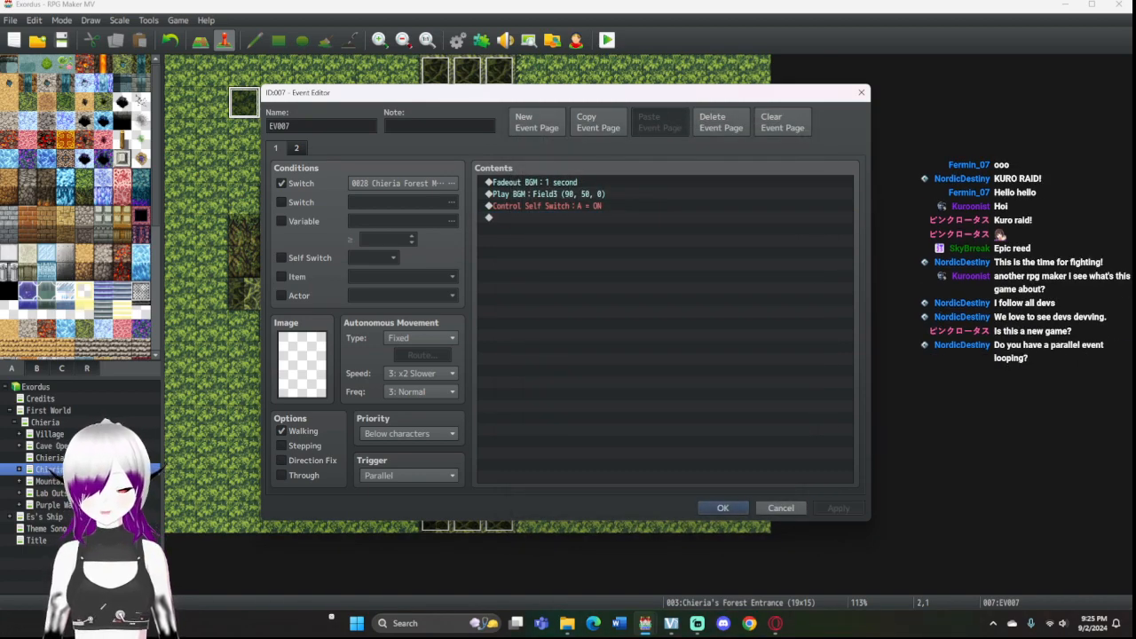
{"action": "key", "text": "Return"}
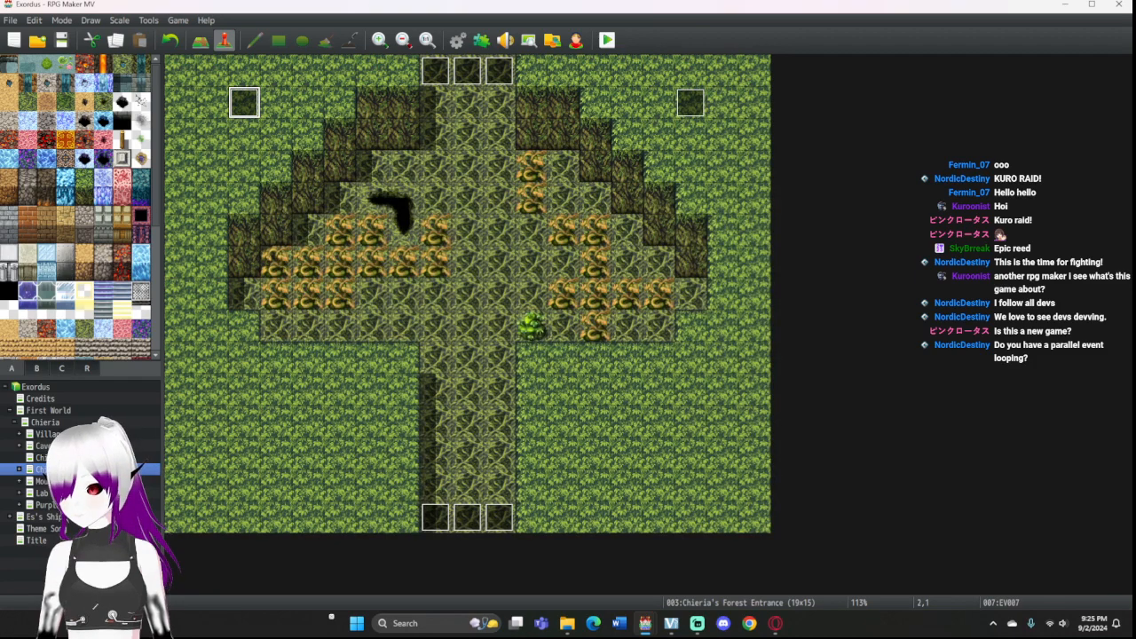
{"action": "key", "text": "Return"}
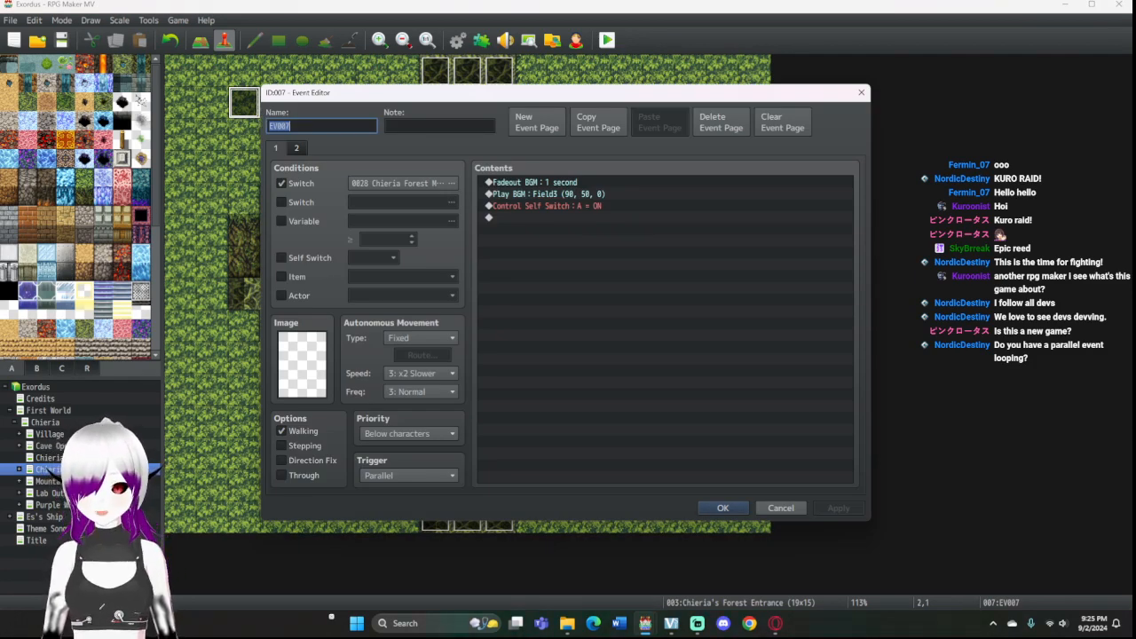
{"action": "key", "text": "Return"}
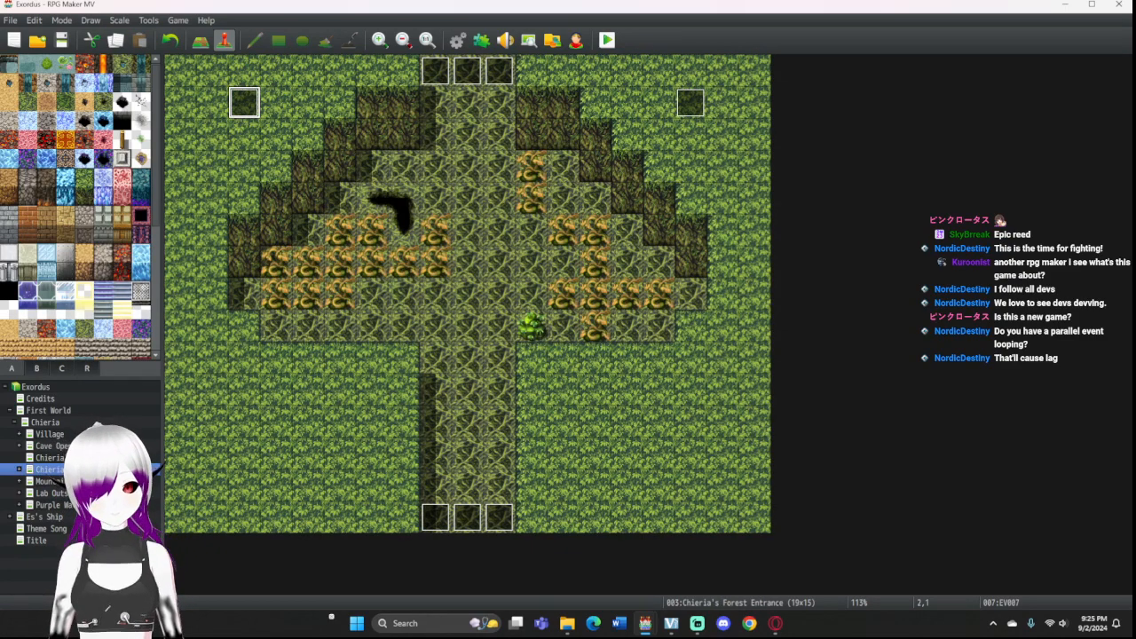
{"action": "double_click", "coordinate": [244, 102]}
{"action": "left_click", "coordinate": [567, 206]}
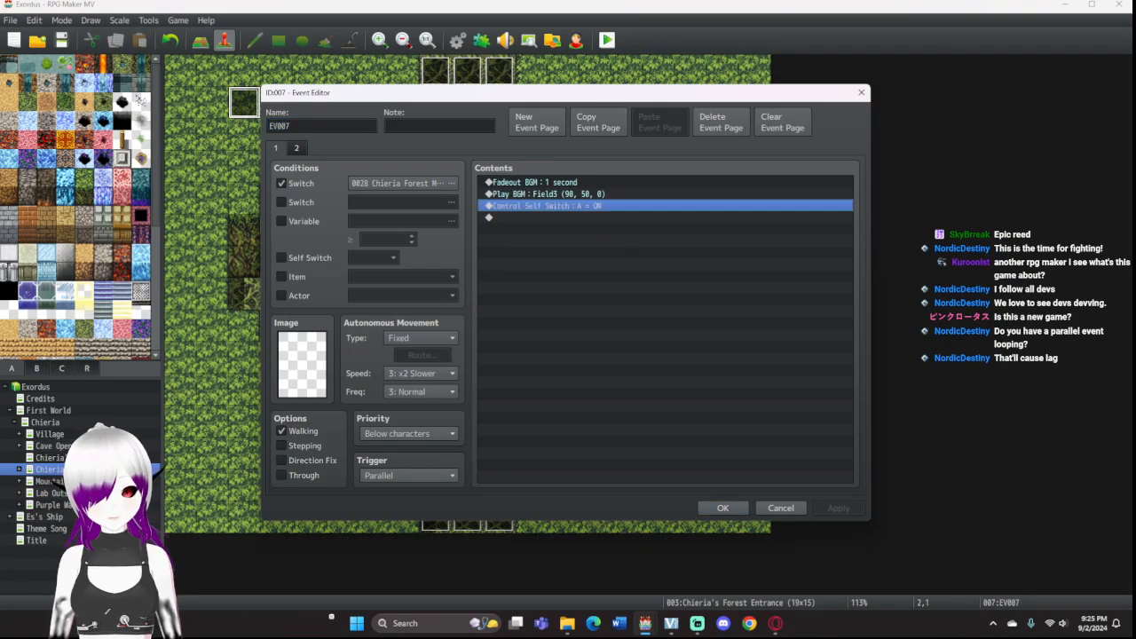
{"action": "key", "text": "Delete"}
{"action": "key", "text": "Return"}
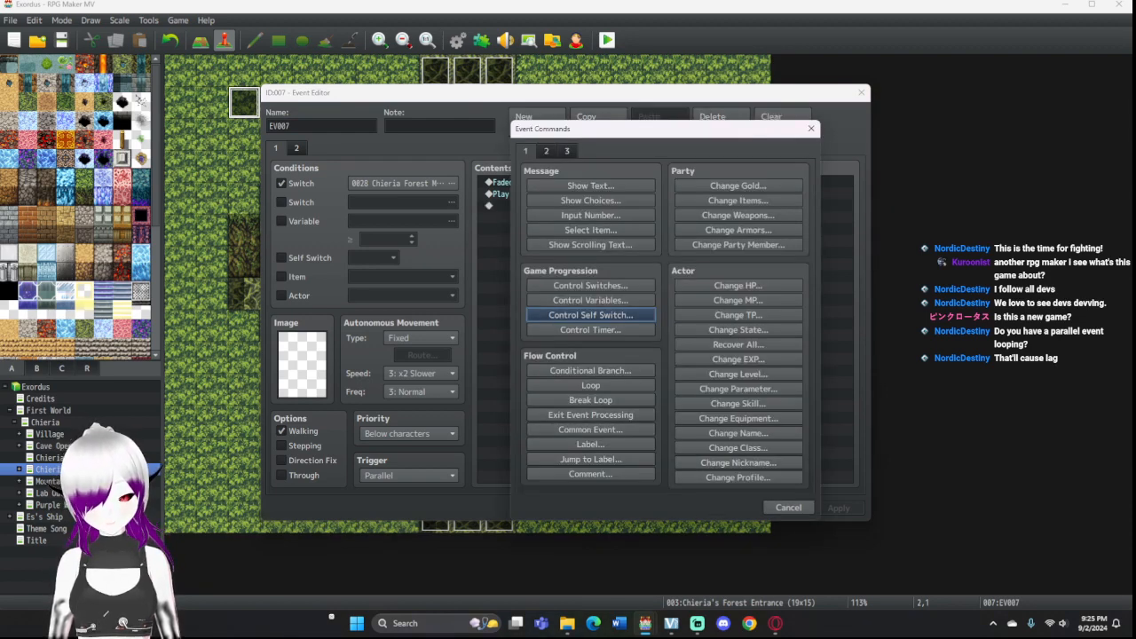
{"action": "left_click", "coordinate": [811, 128]}
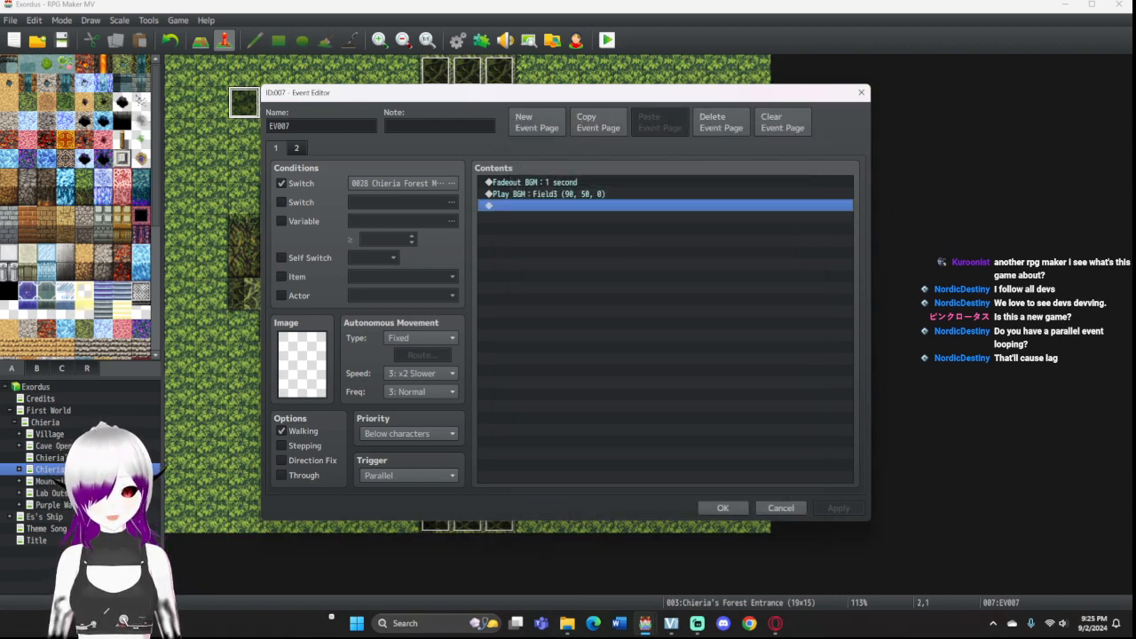
{"action": "left_click", "coordinate": [861, 93]}
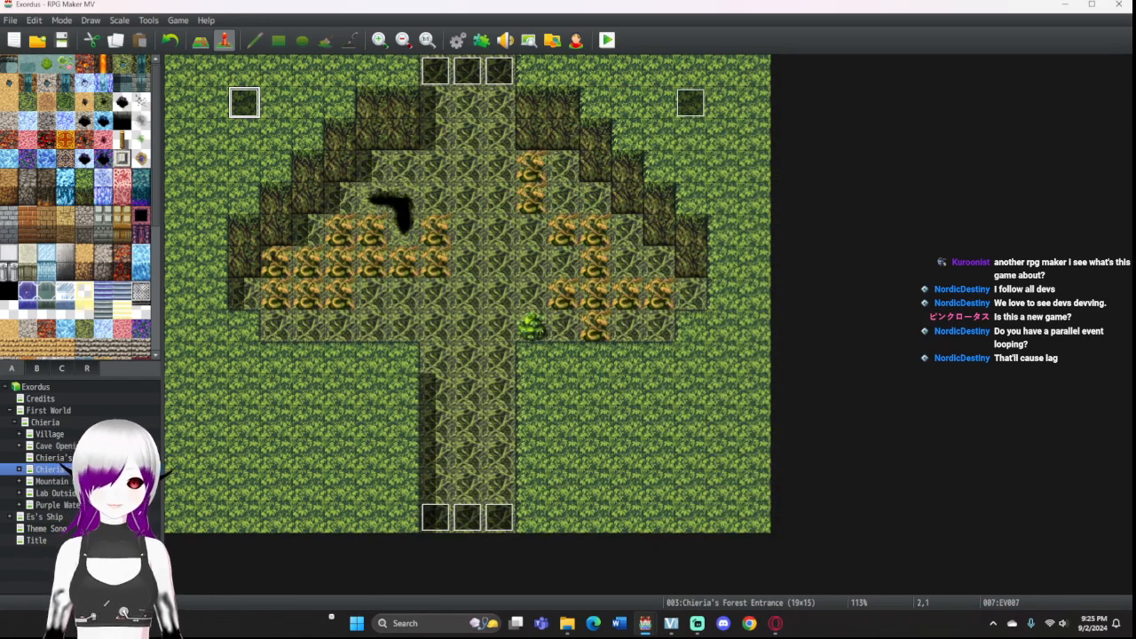
Step: Check page 2 of event EV007, close the Exordus project and switch to the Dragon Gods project
{"action": "double_click", "coordinate": [244, 102]}
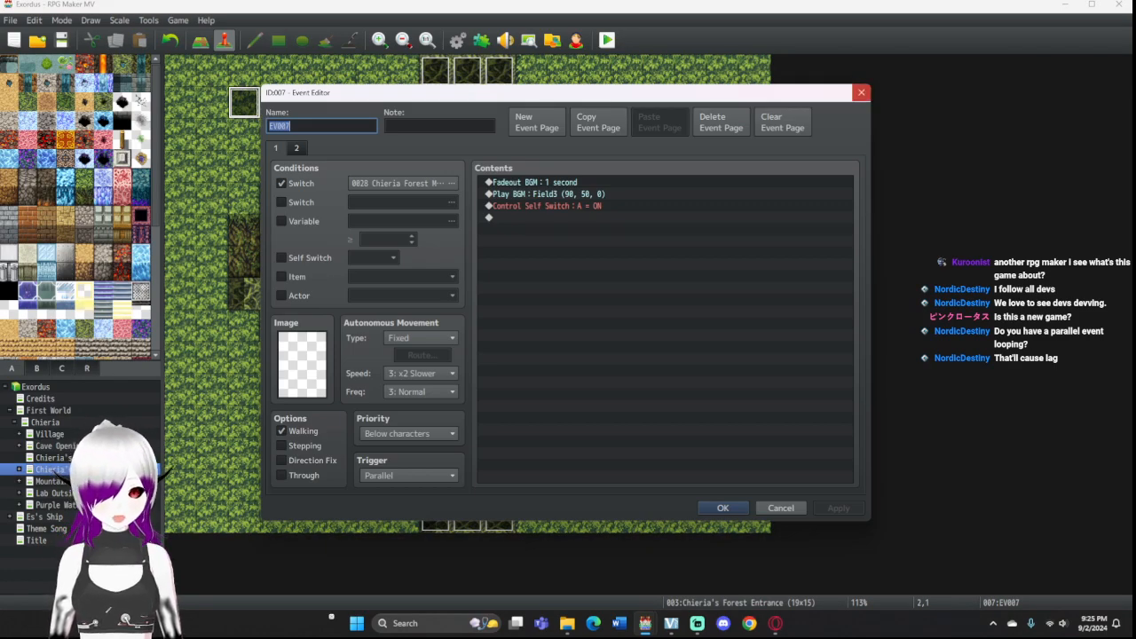
{"action": "left_click", "coordinate": [861, 92]}
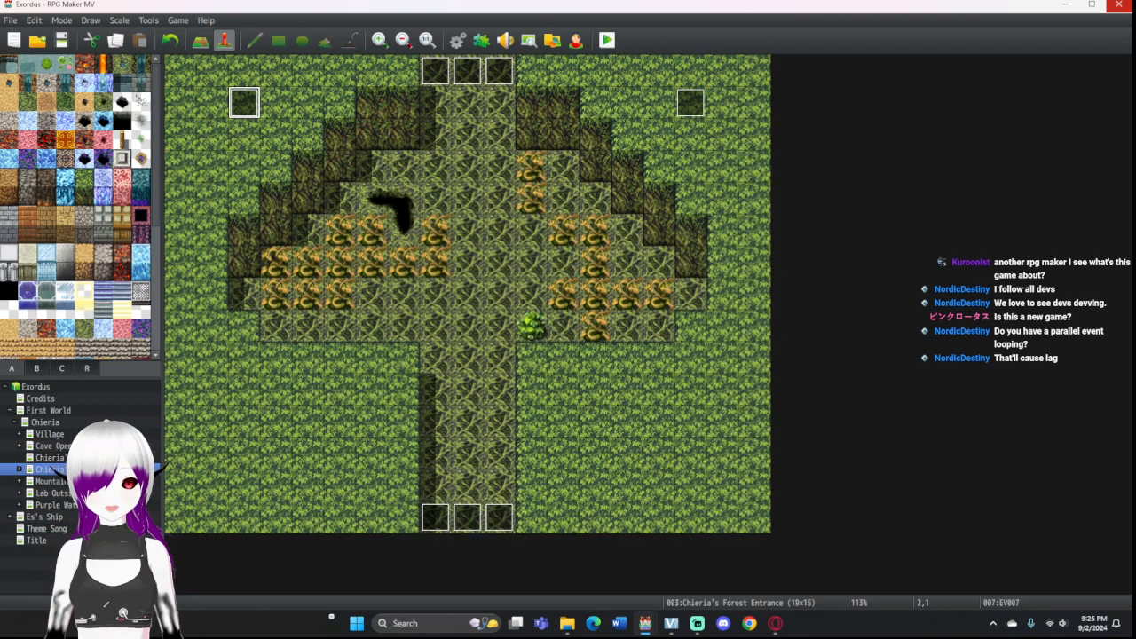
{"action": "left_click", "coordinate": [1117, 4]}
{"action": "left_click", "coordinate": [573, 328]}
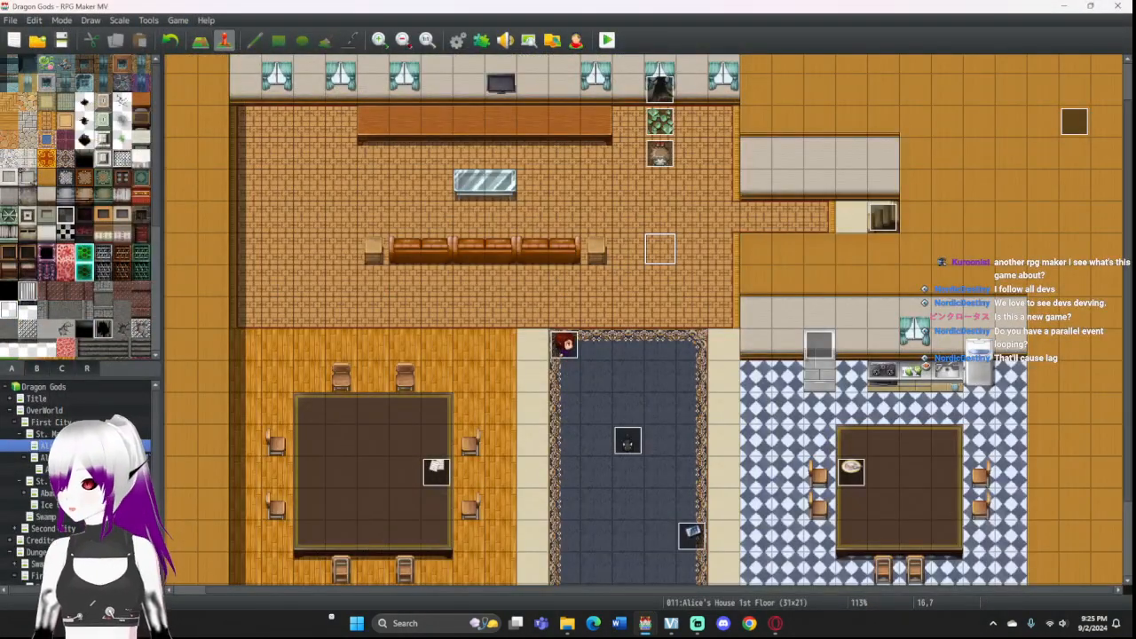
Step: Set the Zombie enemy's Attack to 45 in the database and apply the change
{"action": "left_click", "coordinate": [457, 40]}
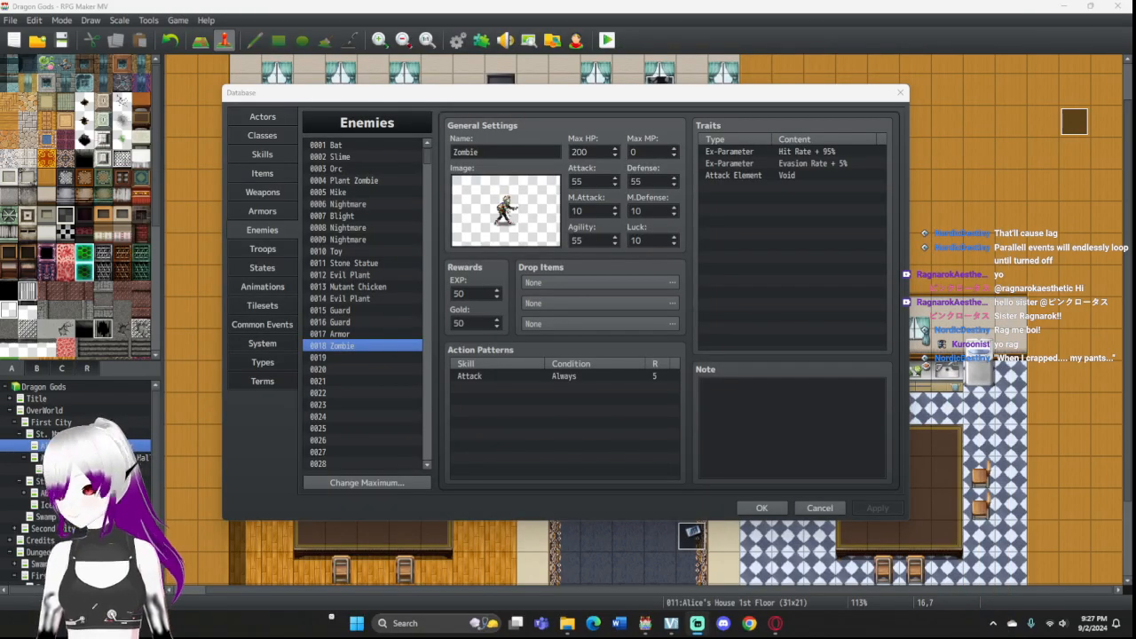
{"action": "left_click", "coordinate": [792, 187]}
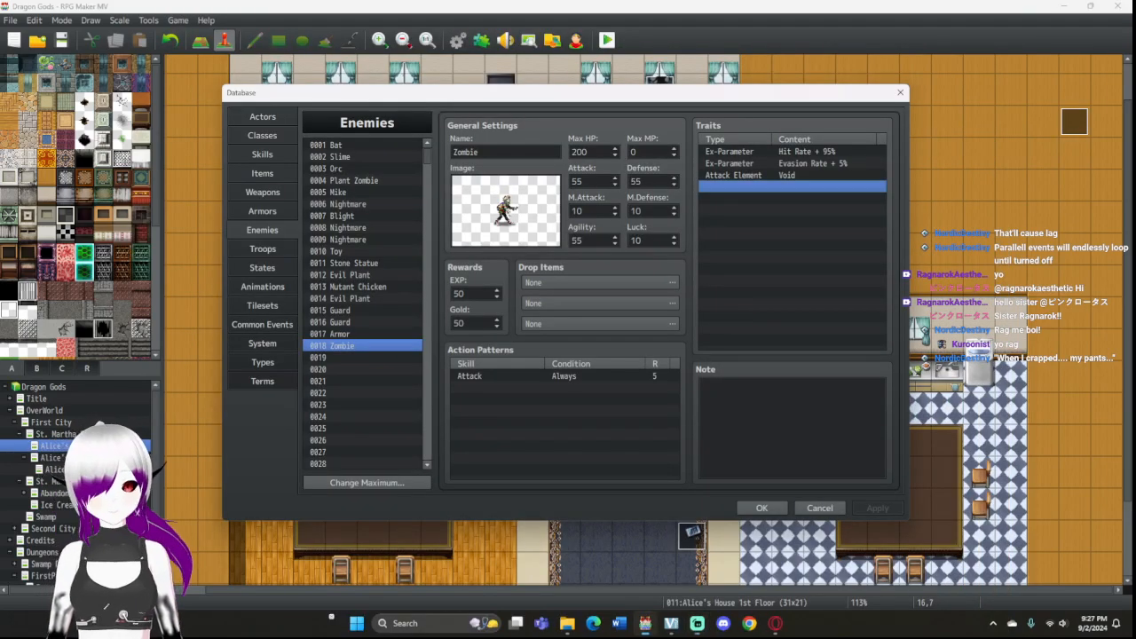
{"action": "double_click", "coordinate": [578, 181]}
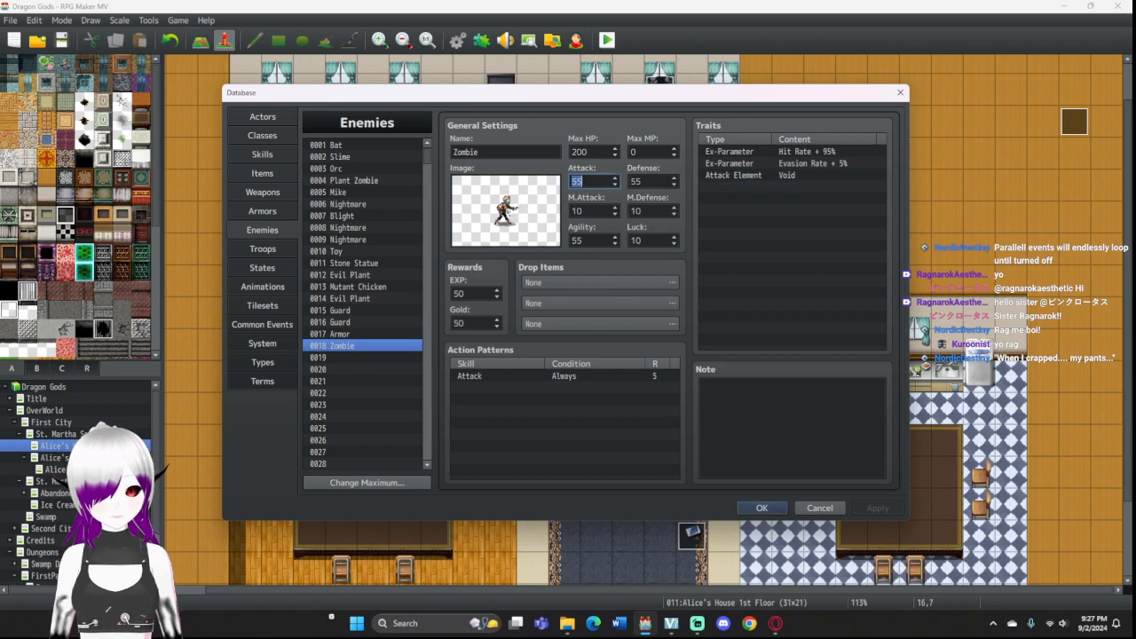
{"action": "type", "text": "45"}
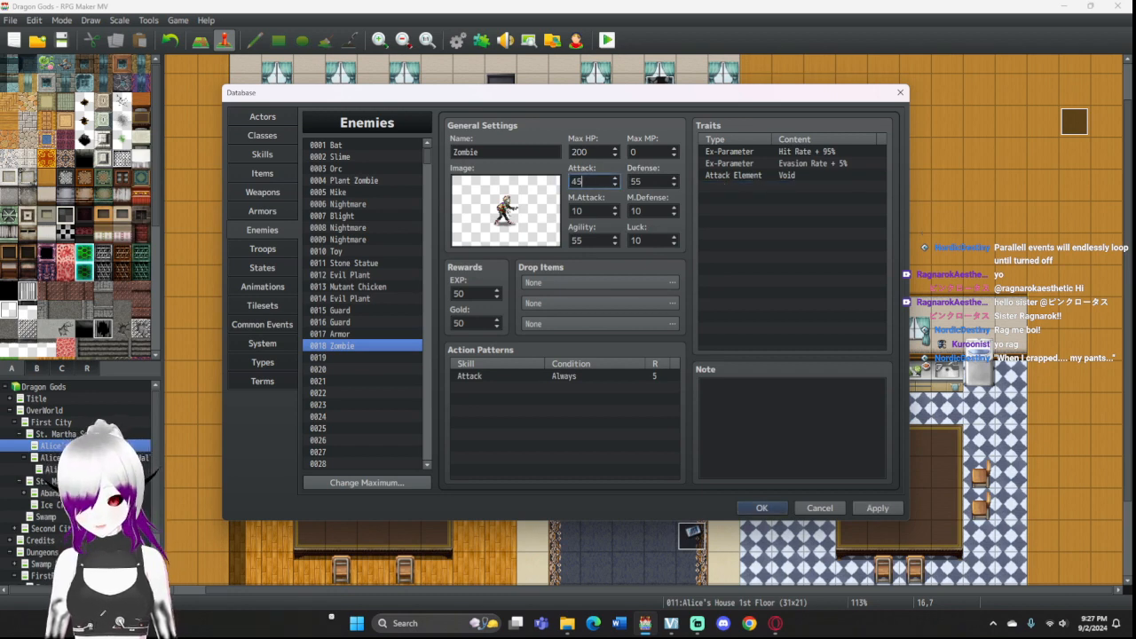
{"action": "left_click", "coordinate": [876, 507]}
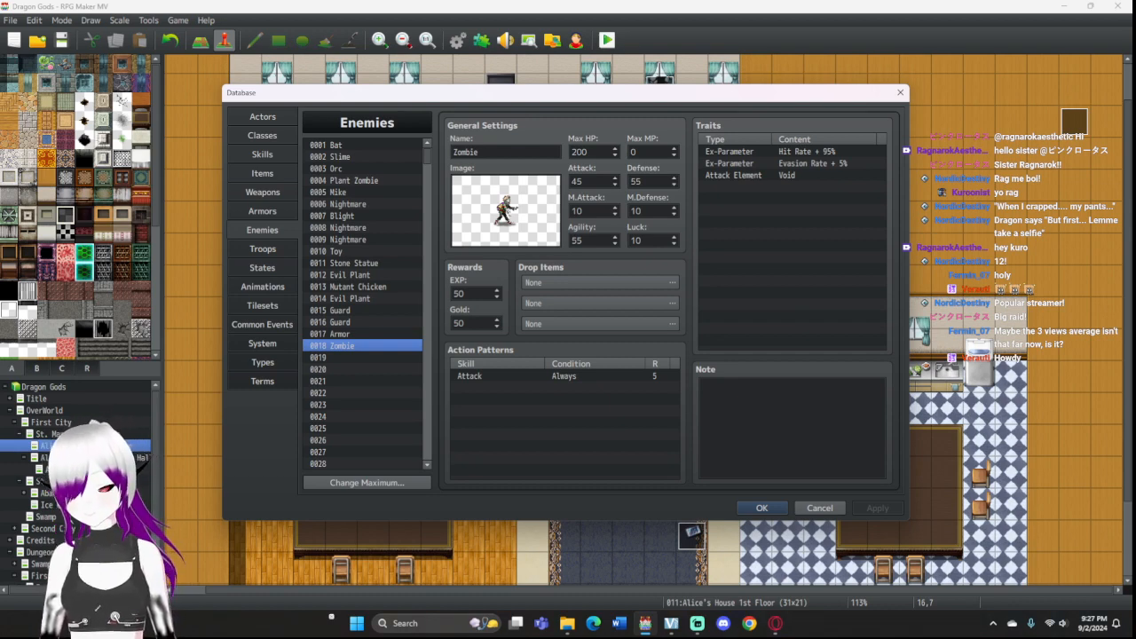
Step: Run a battle test of the Zombie troop, attack with both party members until the battle ends, and close the test
{"action": "left_click", "coordinate": [262, 250]}
{"action": "left_click", "coordinate": [785, 152]}
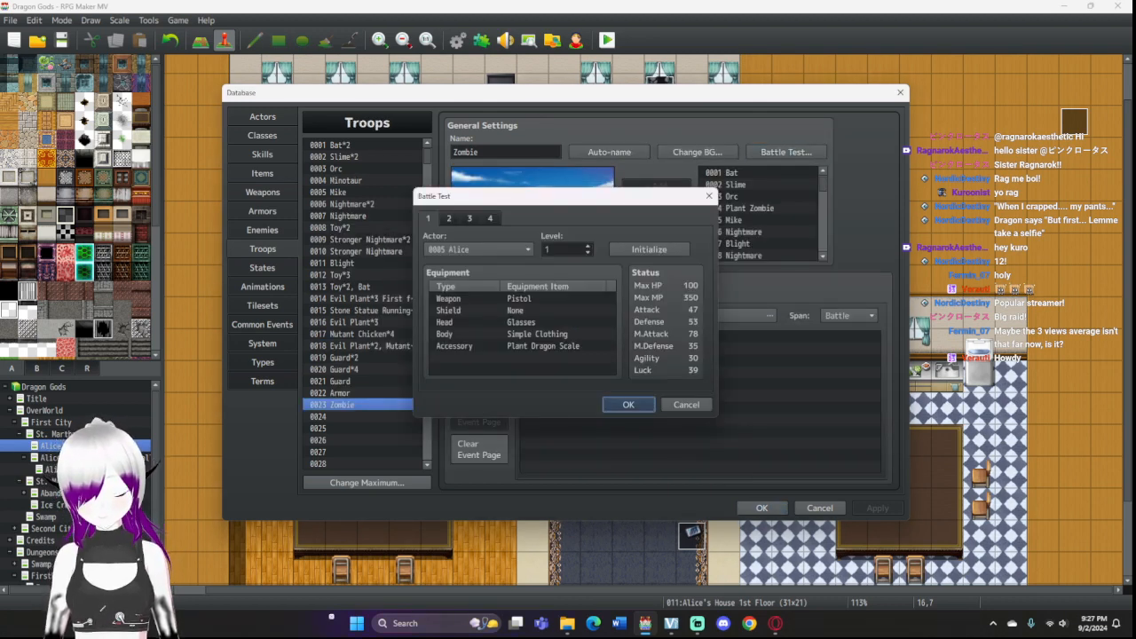
{"action": "left_click", "coordinate": [628, 403]}
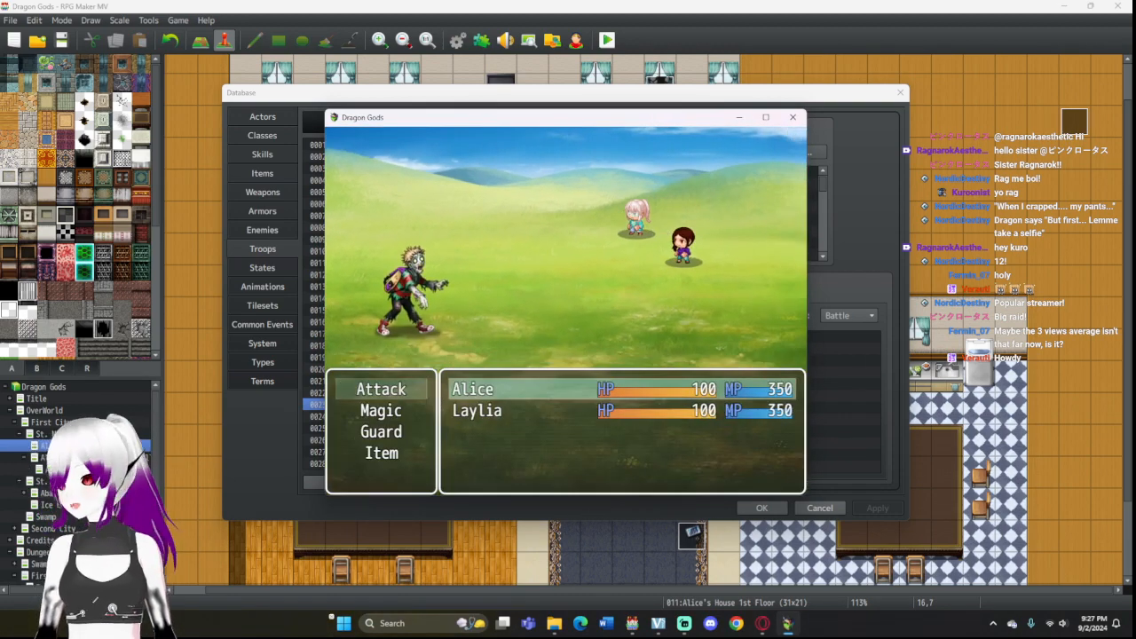
{"action": "key", "text": "Return"}
{"action": "key", "text": "Return"}
{"action": "key", "text": "Return"}
{"action": "key", "text": "Return"}
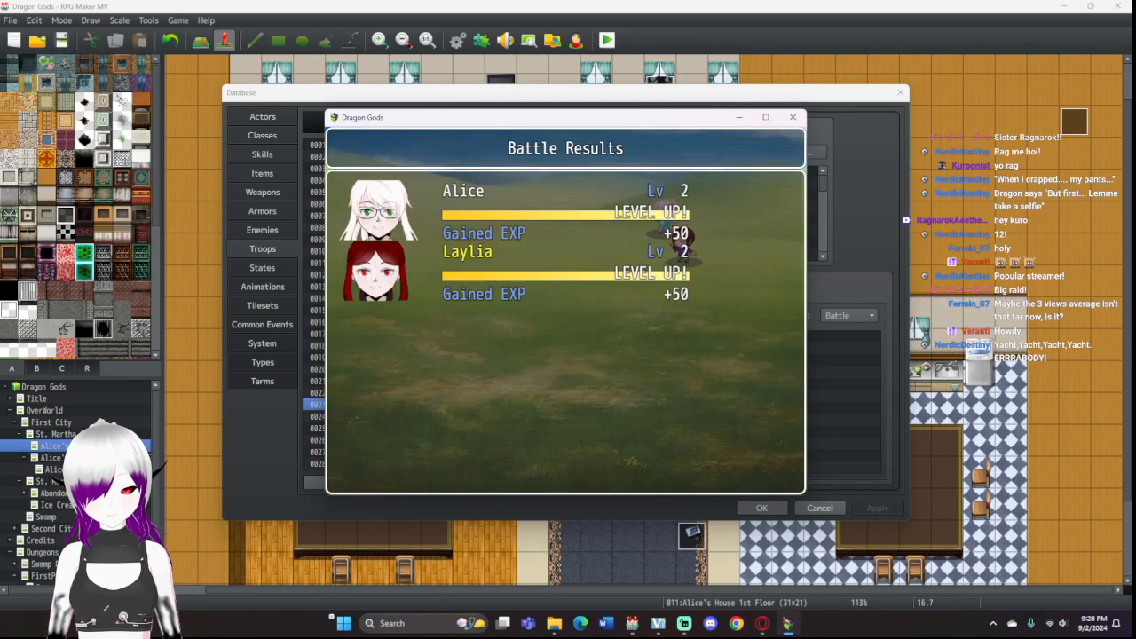
{"action": "left_click", "coordinate": [792, 116]}
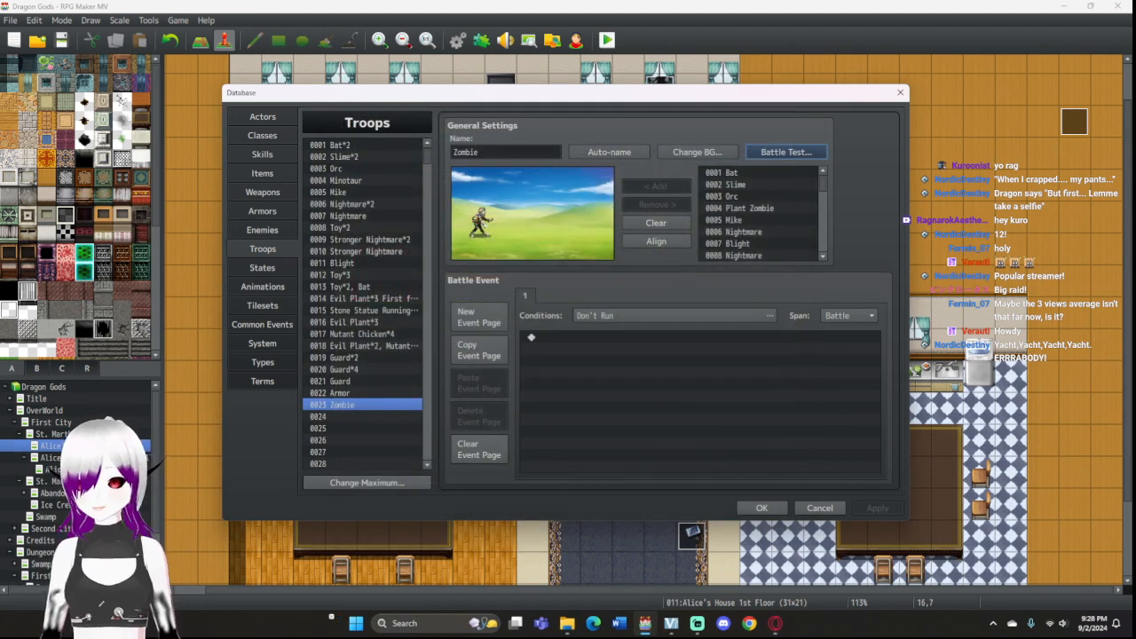
Step: Set the Zombie enemy's Defense to 65
{"action": "left_click", "coordinate": [262, 229]}
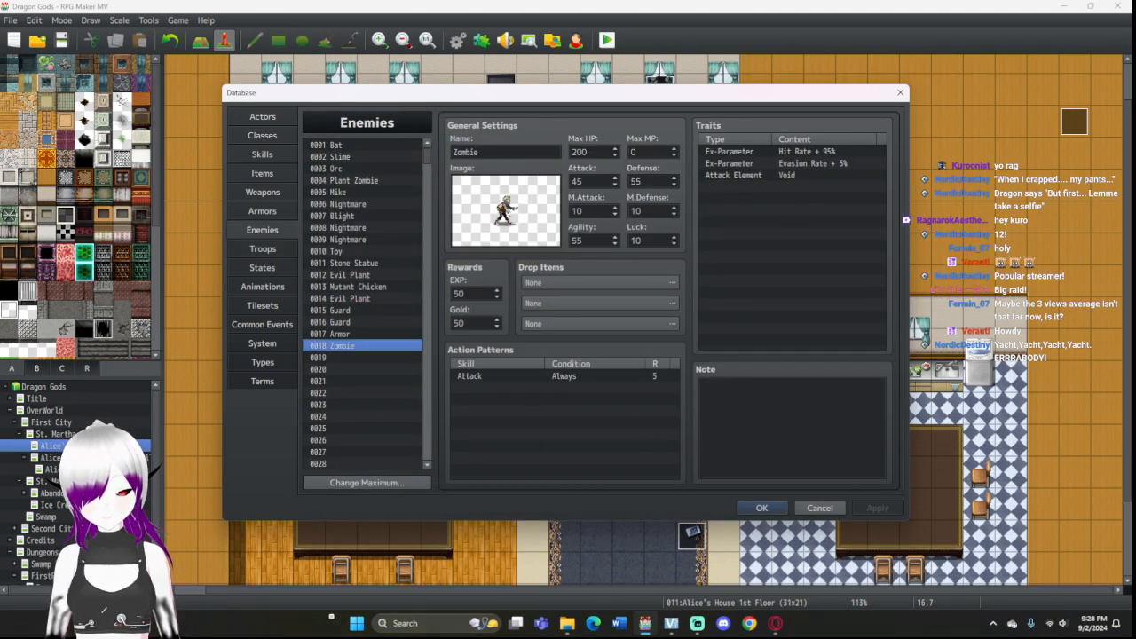
{"action": "double_click", "coordinate": [637, 181]}
{"action": "type", "text": "65"}
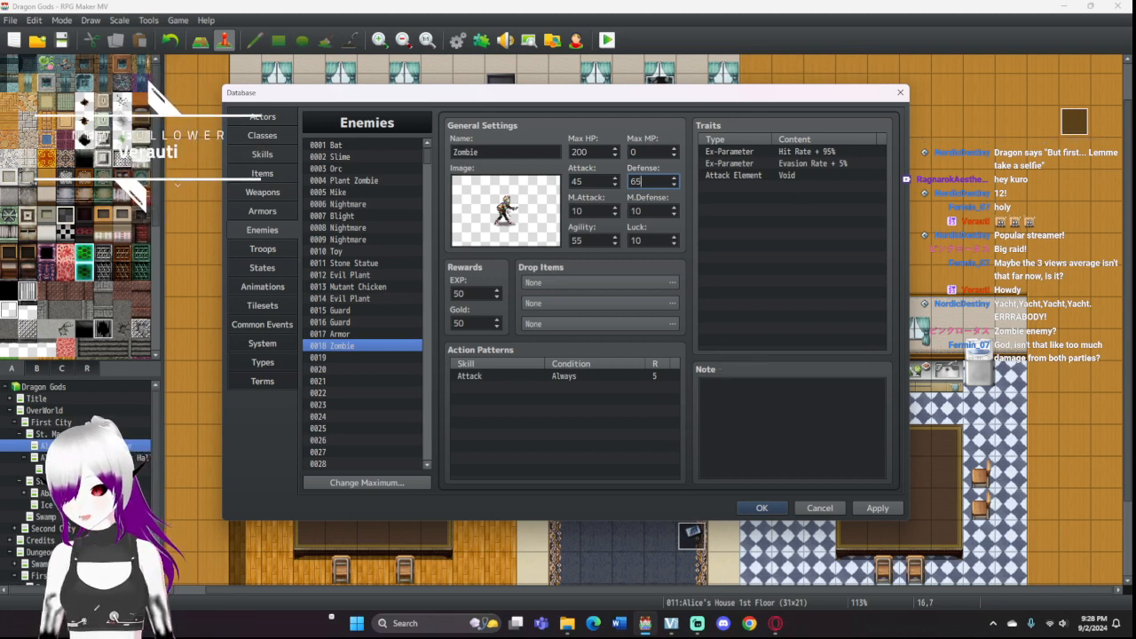
Step: Regenerate the Fire Mage class's Attack curve from 15 at level 1 to 197 at level 99 with normal growth
{"action": "left_click", "coordinate": [262, 135]}
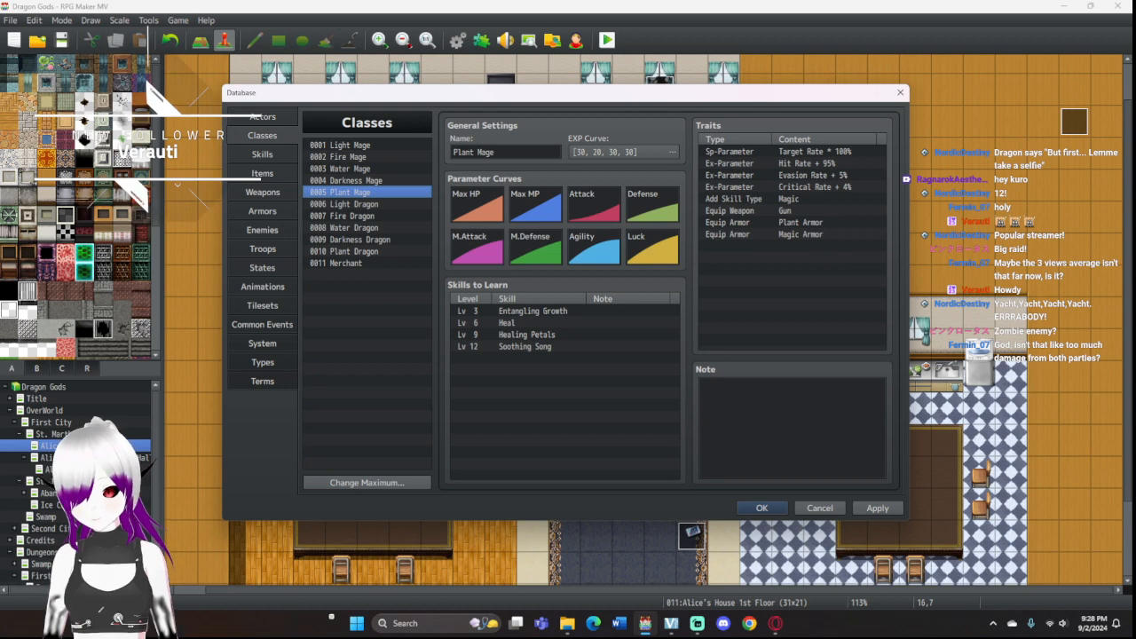
{"action": "left_click", "coordinate": [338, 157]}
{"action": "double_click", "coordinate": [594, 206]}
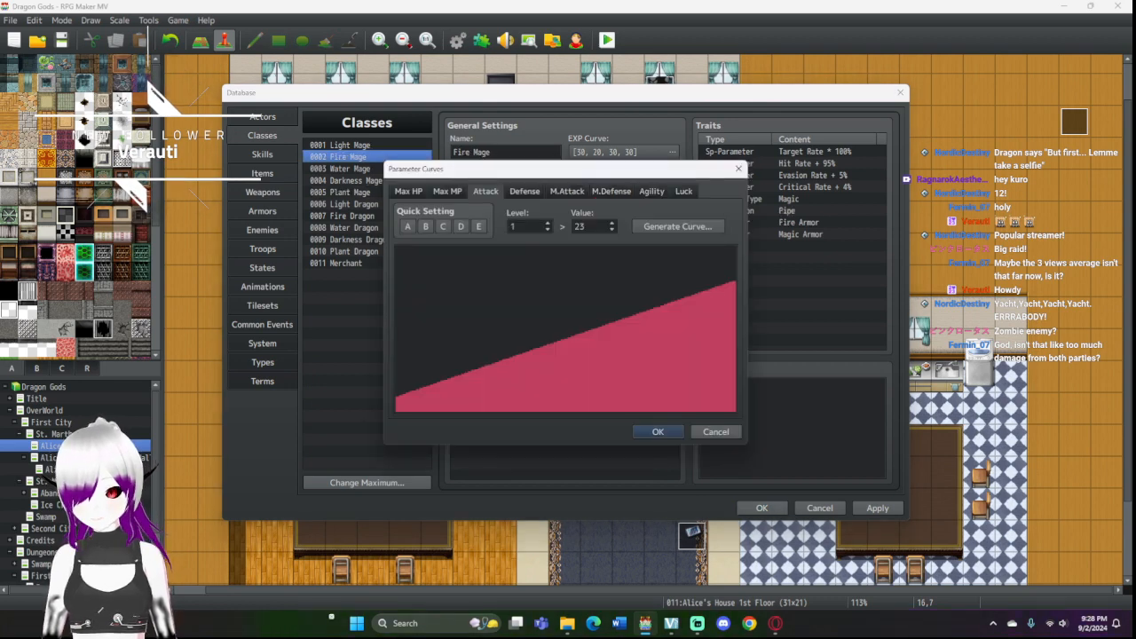
{"action": "double_click", "coordinate": [580, 226]}
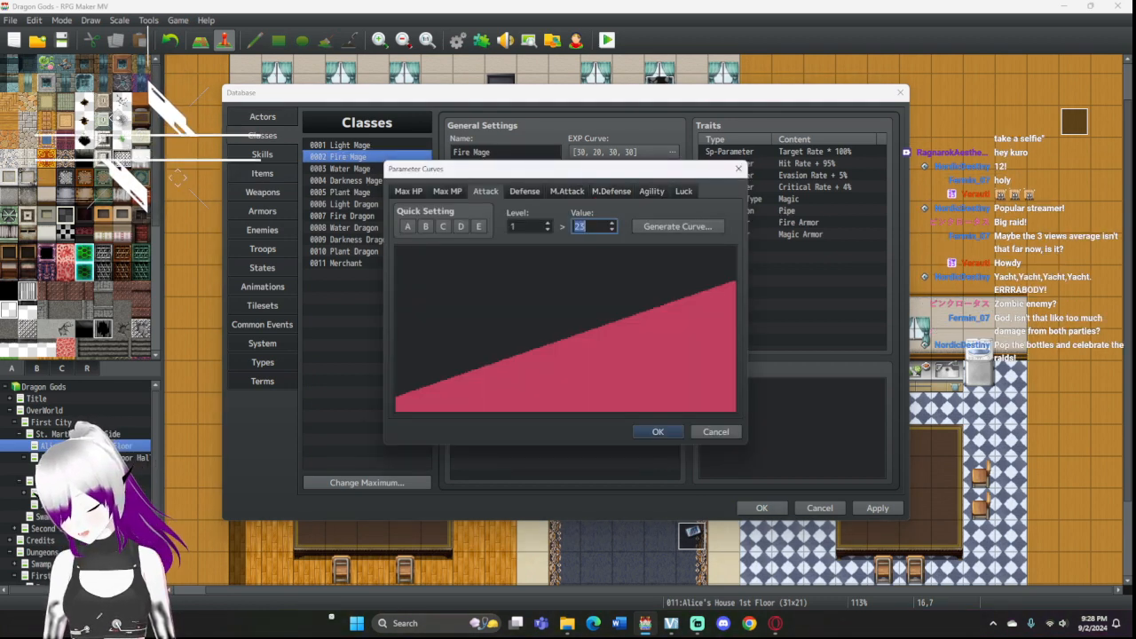
{"action": "type", "text": "15"}
{"action": "left_click", "coordinate": [677, 226]}
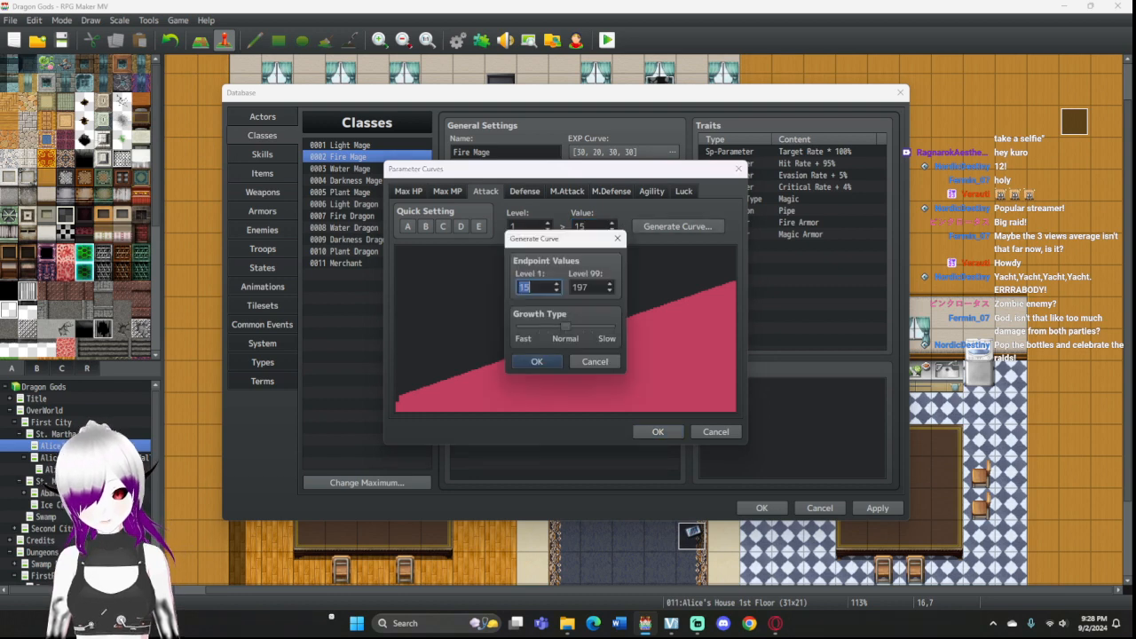
{"action": "left_click", "coordinate": [552, 361]}
{"action": "left_click", "coordinate": [658, 431]}
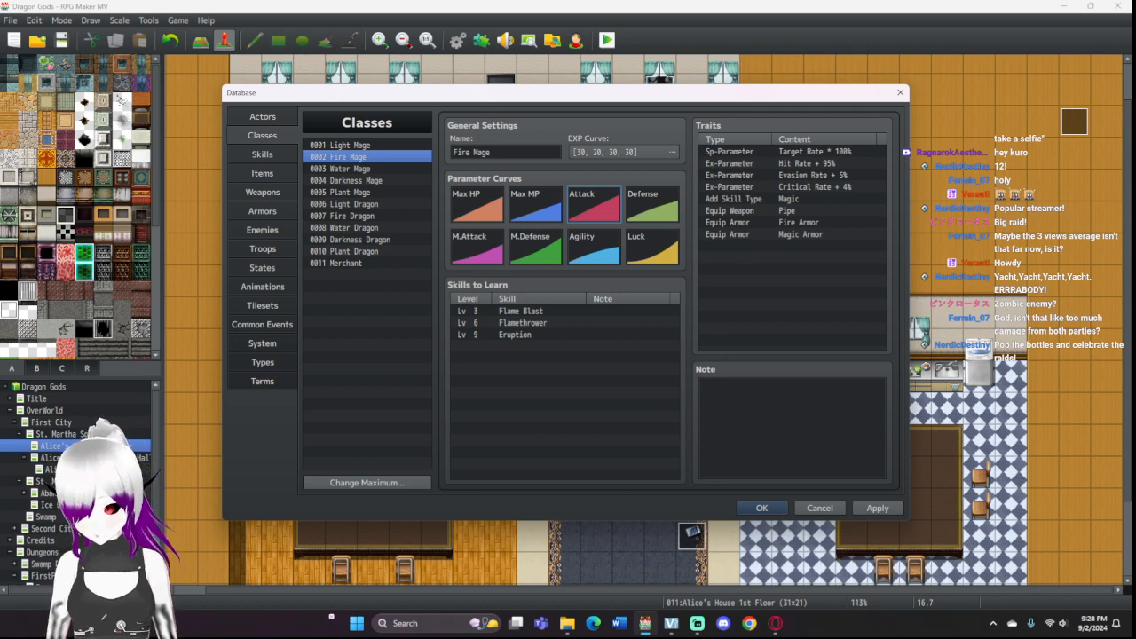
Step: Battle-test the Zombie troop for one round, attacking with both party members, and close the test
{"action": "left_click", "coordinate": [261, 344]}
{"action": "left_click", "coordinate": [262, 248]}
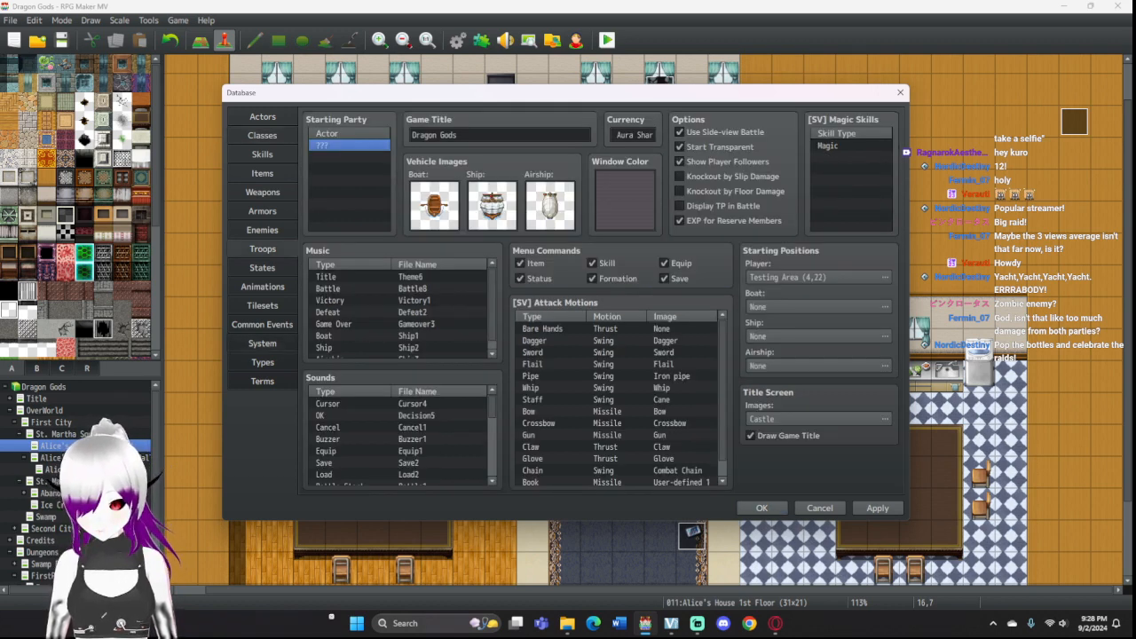
{"action": "left_click", "coordinate": [787, 151]}
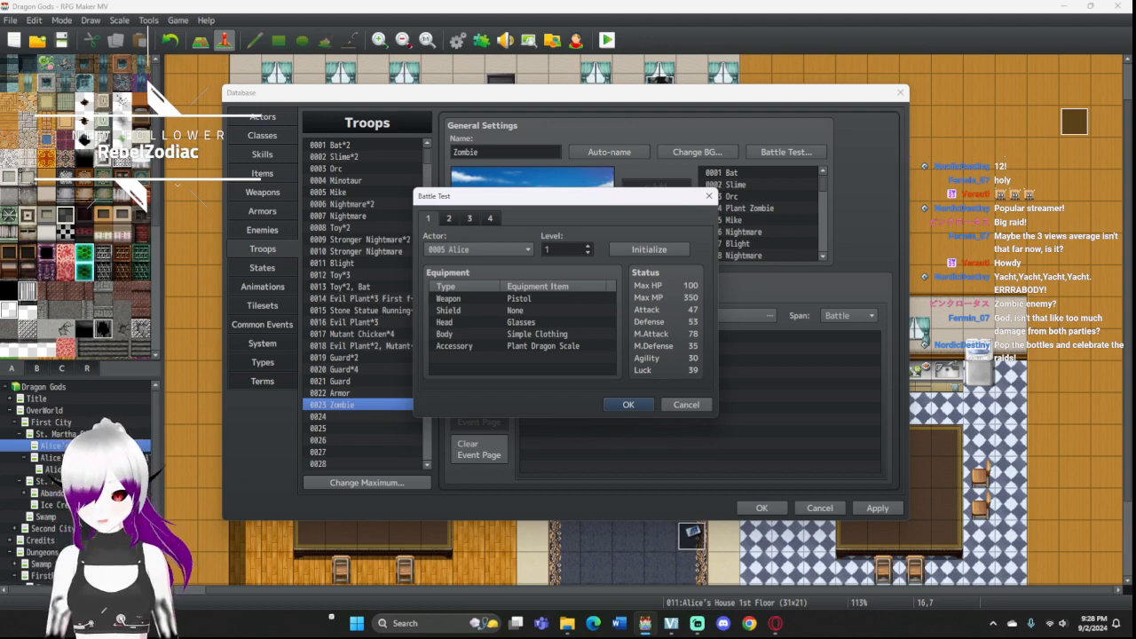
{"action": "key", "text": "Return"}
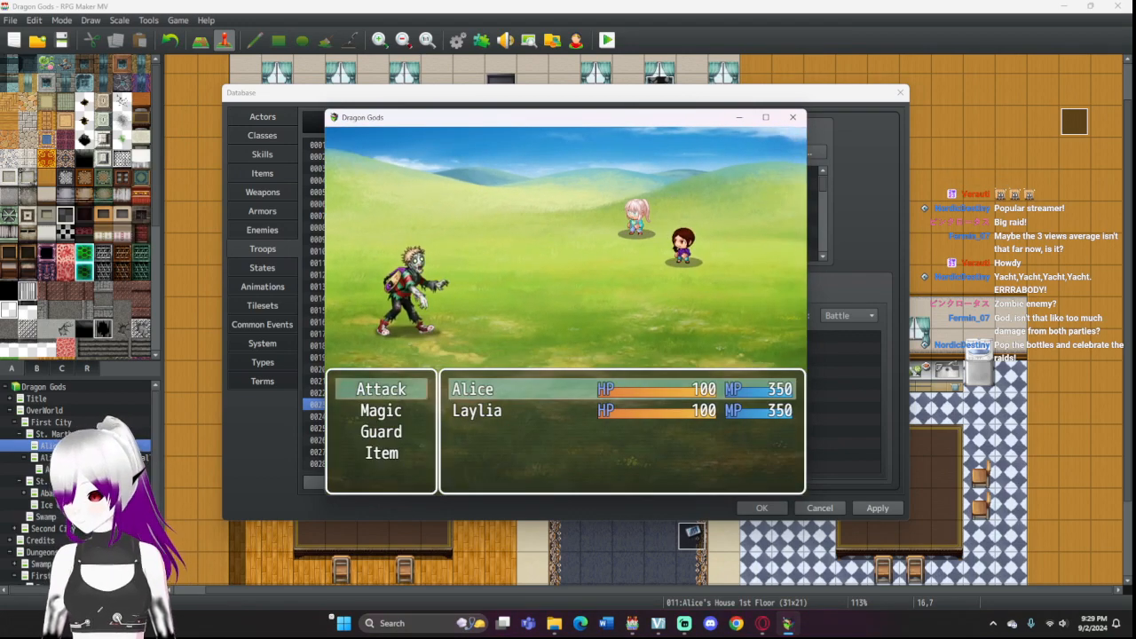
{"action": "key", "text": "Return"}
{"action": "key", "text": "Return"}
{"action": "key", "text": "Return"}
{"action": "key", "text": "Return"}
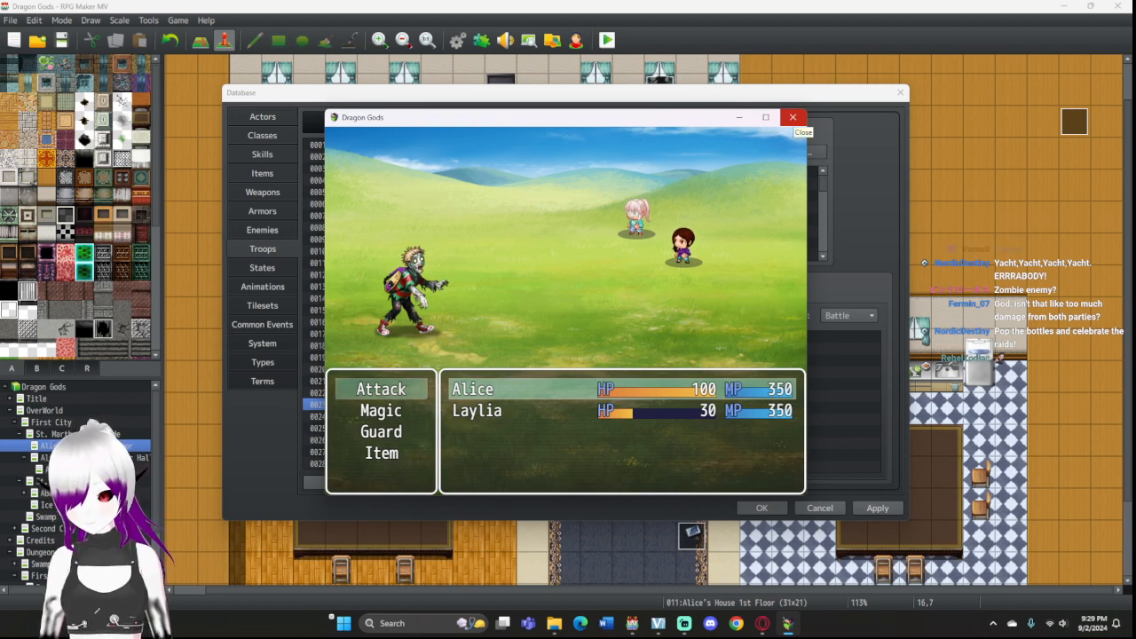
{"action": "left_click", "coordinate": [792, 117]}
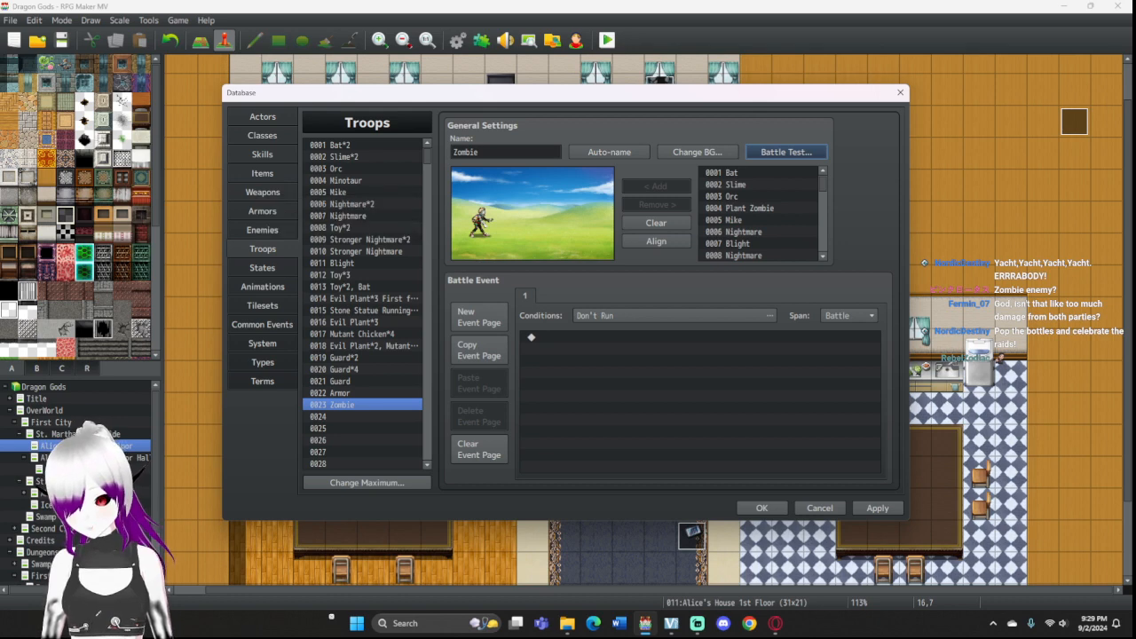
Step: Set the Fire Mage class's Max HP at level 1 to 150
{"action": "left_click", "coordinate": [262, 135]}
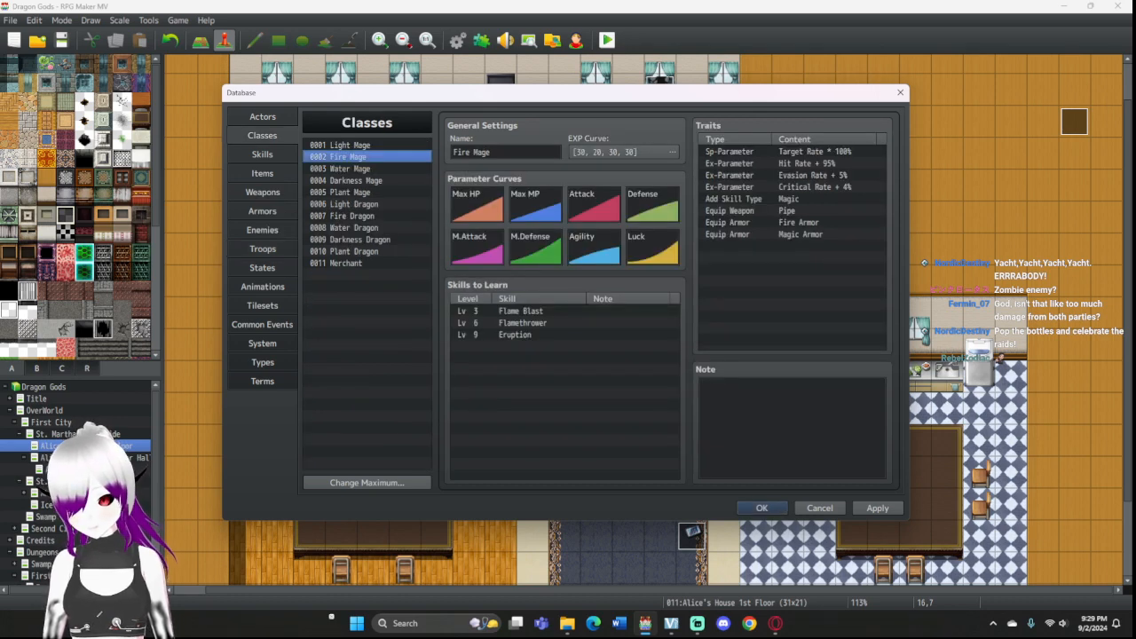
{"action": "double_click", "coordinate": [476, 204]}
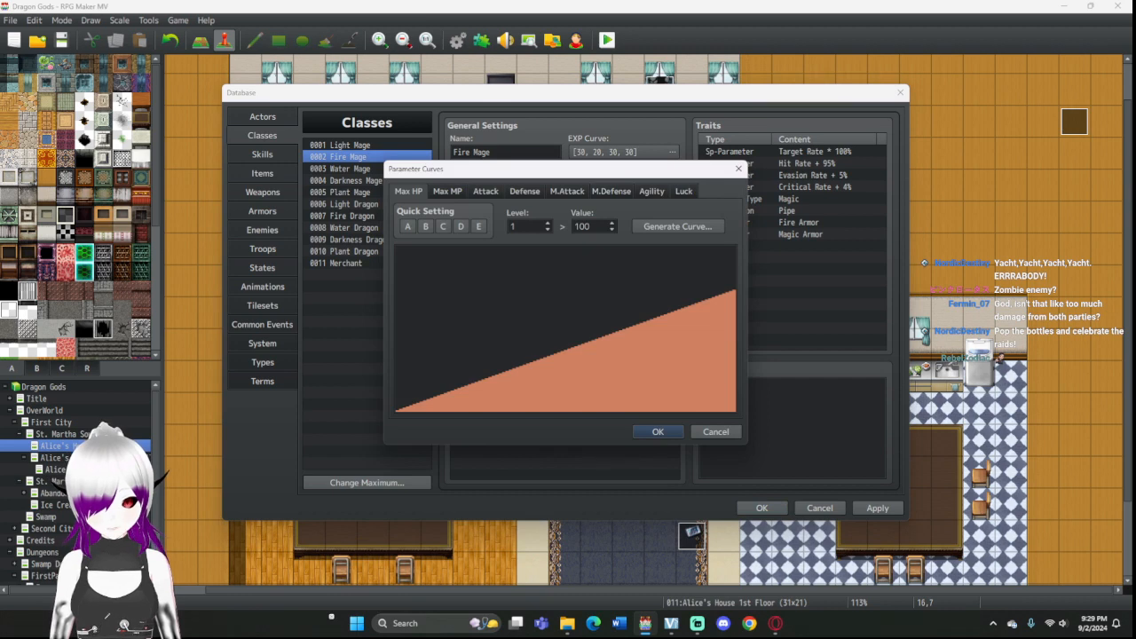
{"action": "double_click", "coordinate": [583, 226]}
{"action": "left_click_drag", "start_coordinate": [592, 226], "coordinate": [579, 226]}
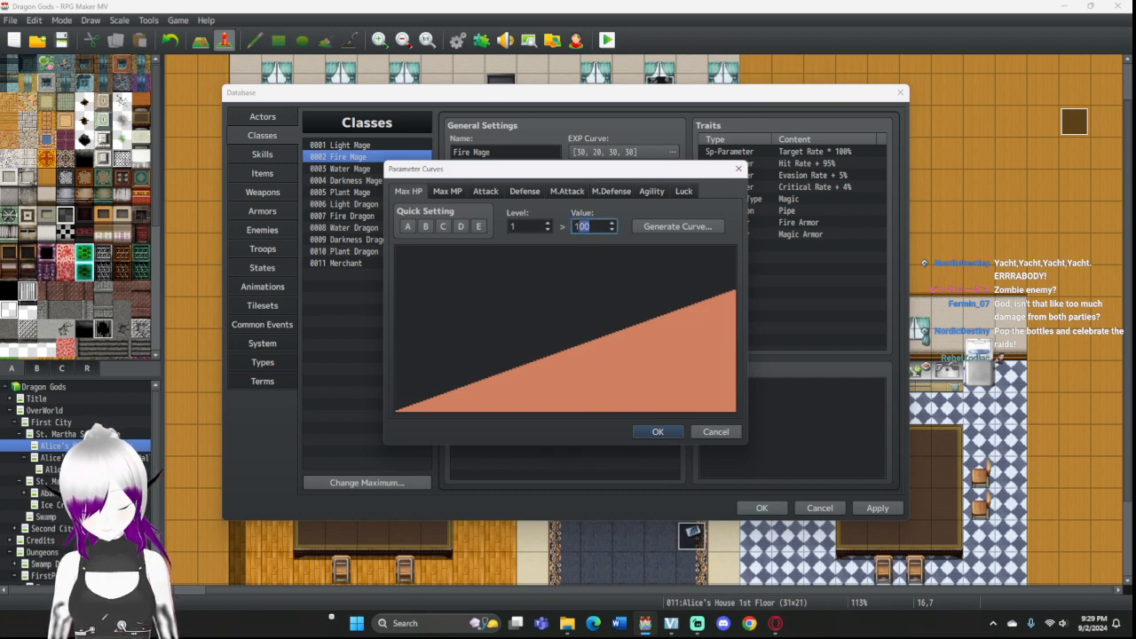
{"action": "type", "text": "50"}
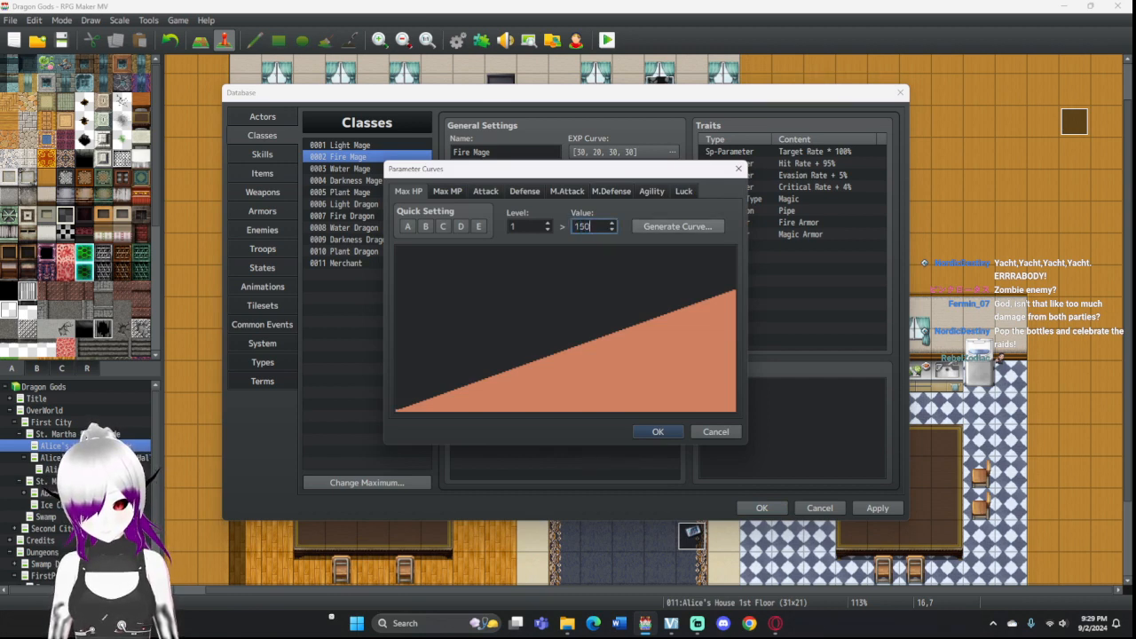
{"action": "left_click", "coordinate": [677, 227]}
{"action": "left_click", "coordinate": [523, 359]}
{"action": "left_click", "coordinate": [658, 431]}
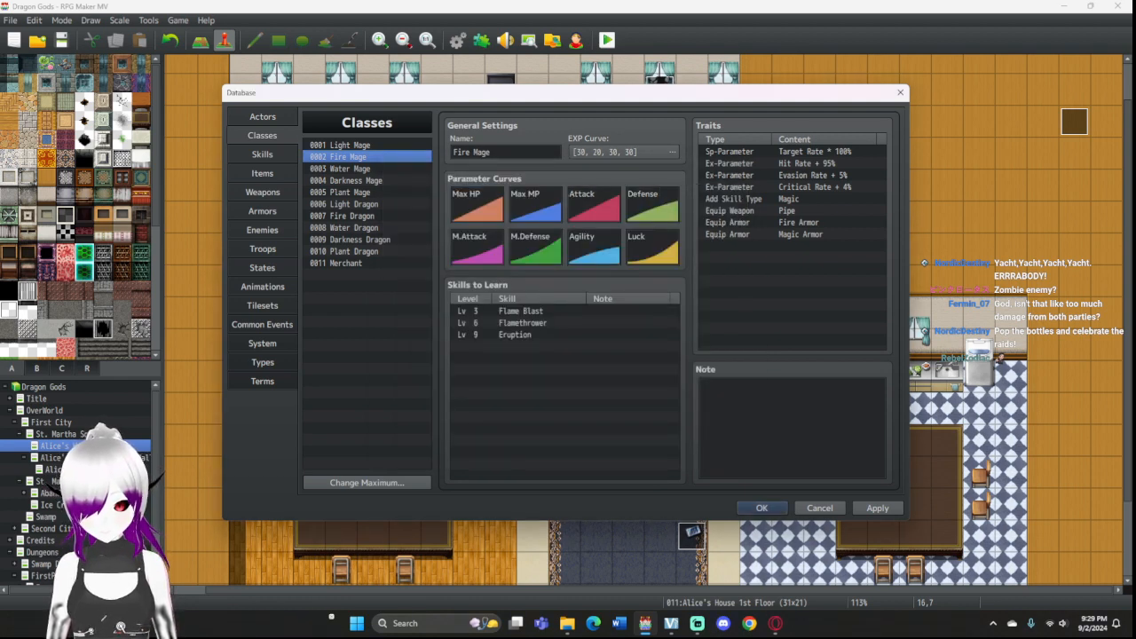
Step: Set the Plant Mage class's Max HP at level 1 to 150
{"action": "left_click", "coordinate": [355, 145]}
{"action": "left_click", "coordinate": [354, 157]}
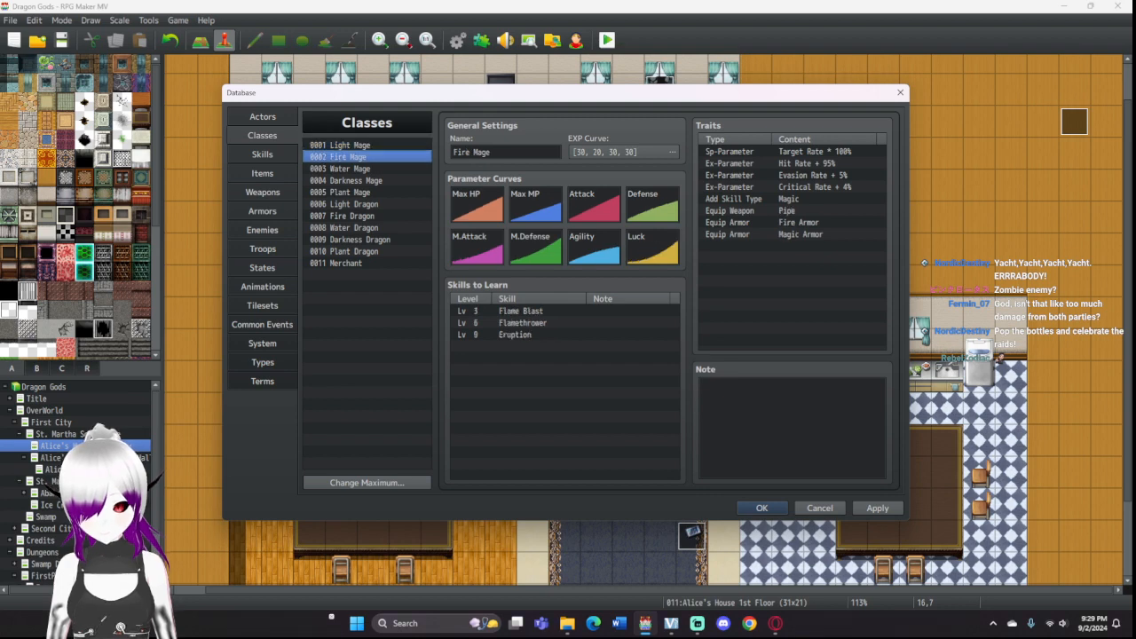
{"action": "left_click", "coordinate": [355, 192]}
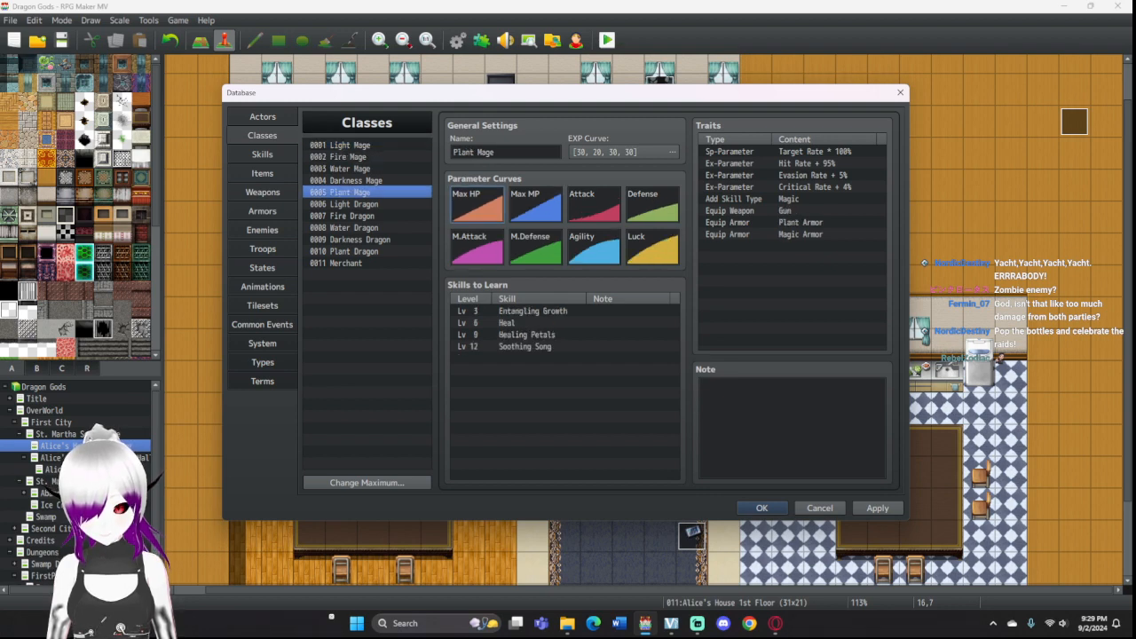
{"action": "left_click", "coordinate": [477, 206]}
{"action": "double_click", "coordinate": [582, 226]}
{"action": "left_click", "coordinate": [590, 226]}
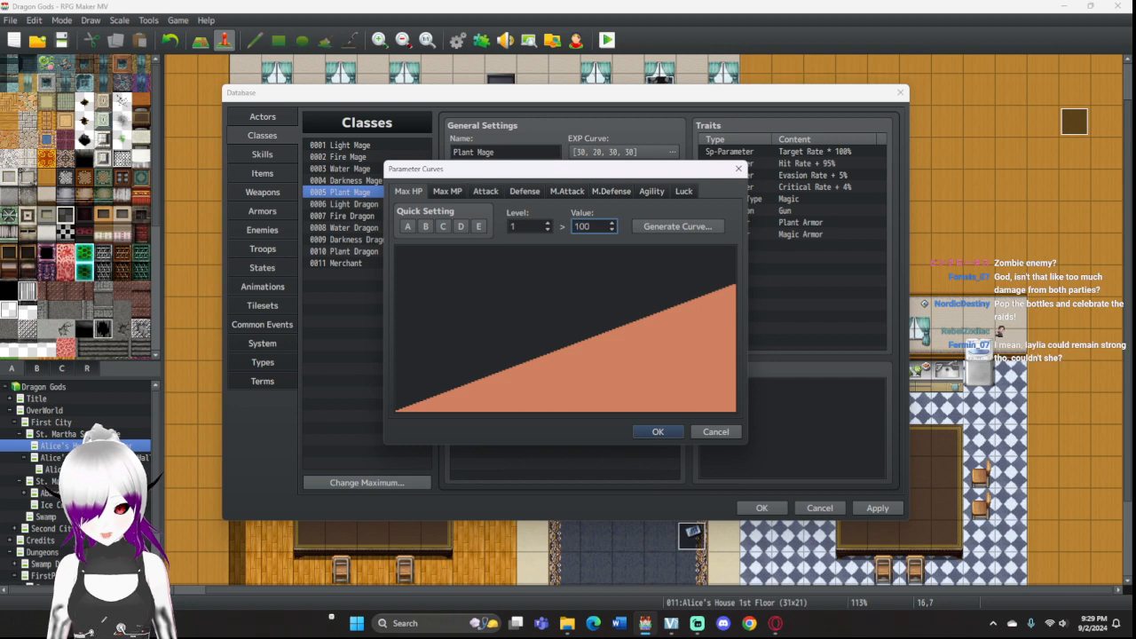
{"action": "left_click_drag", "start_coordinate": [591, 226], "coordinate": [580, 226]}
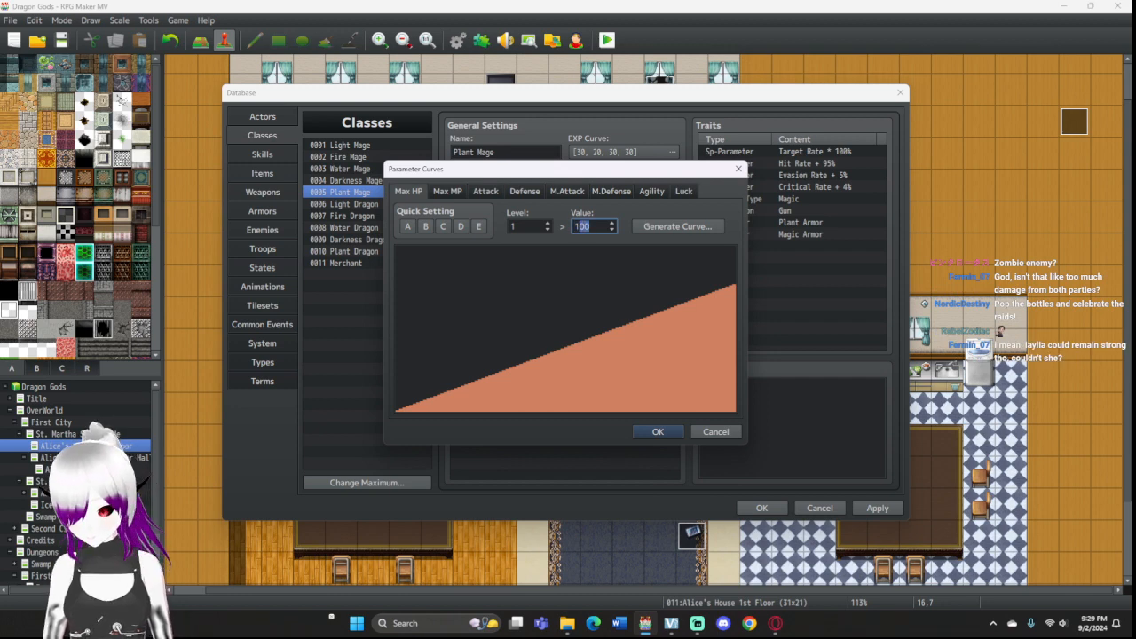
{"action": "type", "text": "50"}
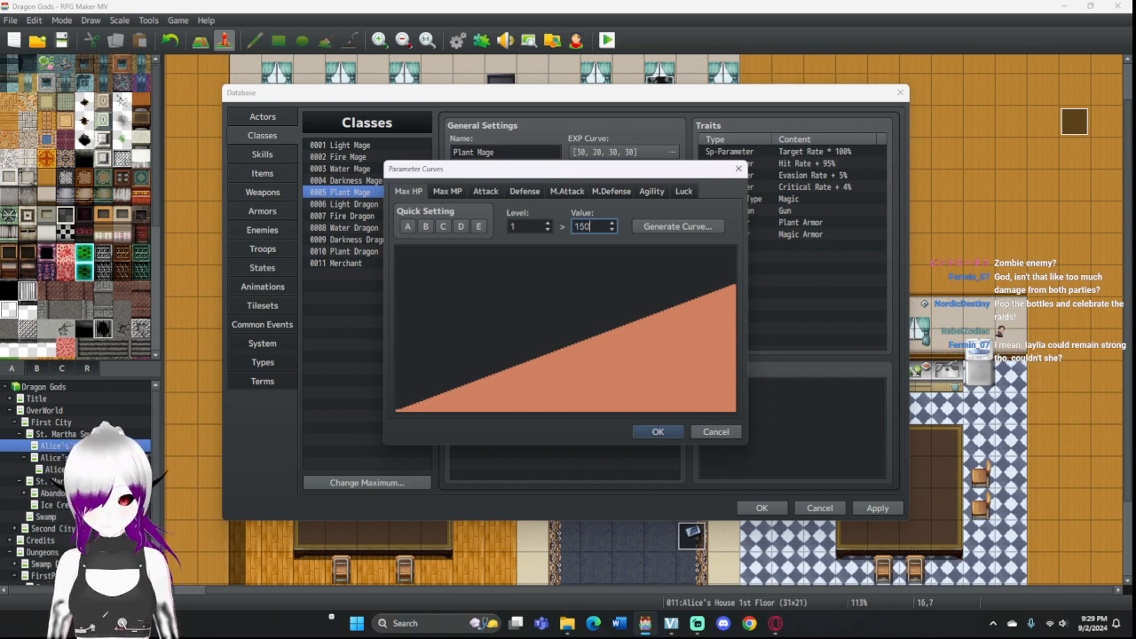
{"action": "left_click", "coordinate": [657, 431]}
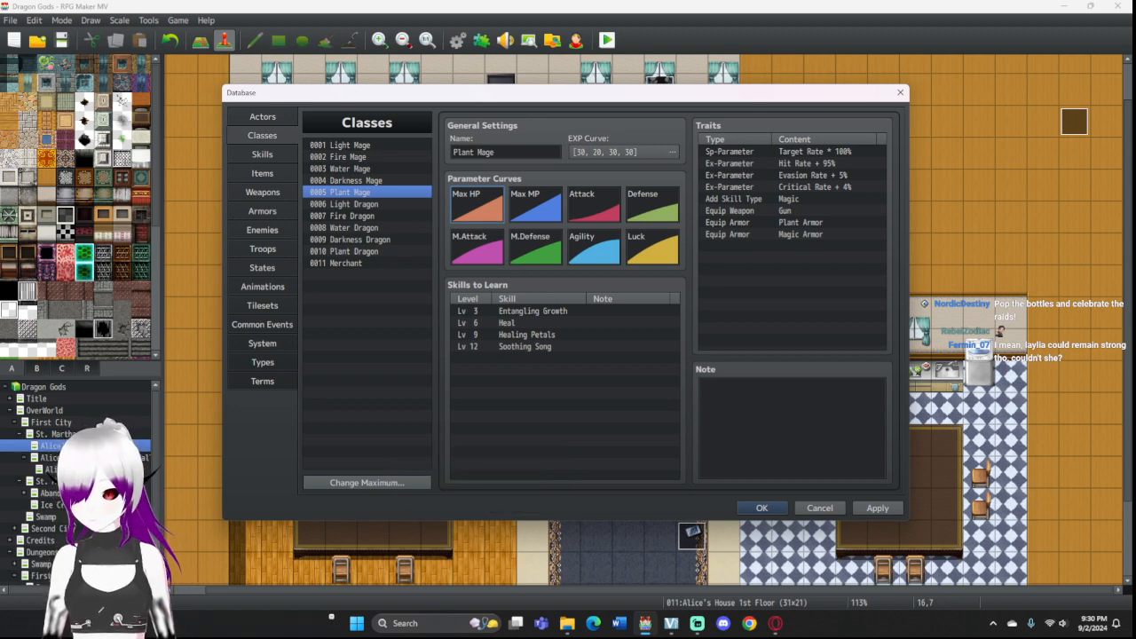
Step: Run a battle test of the Zombie troop, attack with both party members until the battle ends, and close the test and the database, keeping the changes
{"action": "left_click", "coordinate": [263, 249]}
{"action": "left_click", "coordinate": [786, 152]}
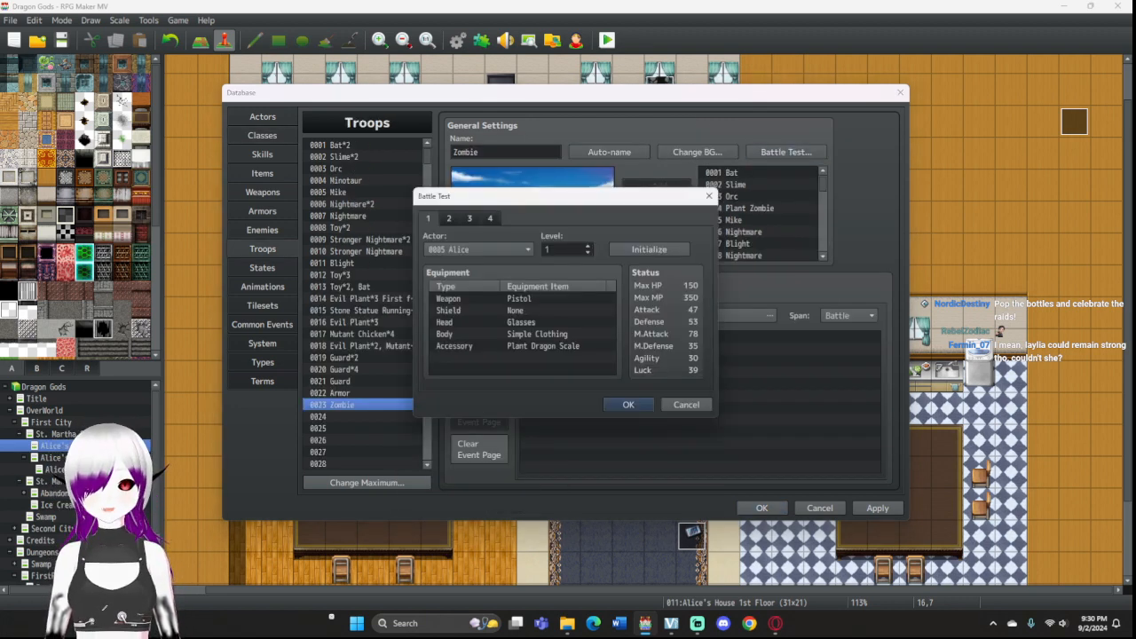
{"action": "left_click", "coordinate": [628, 404]}
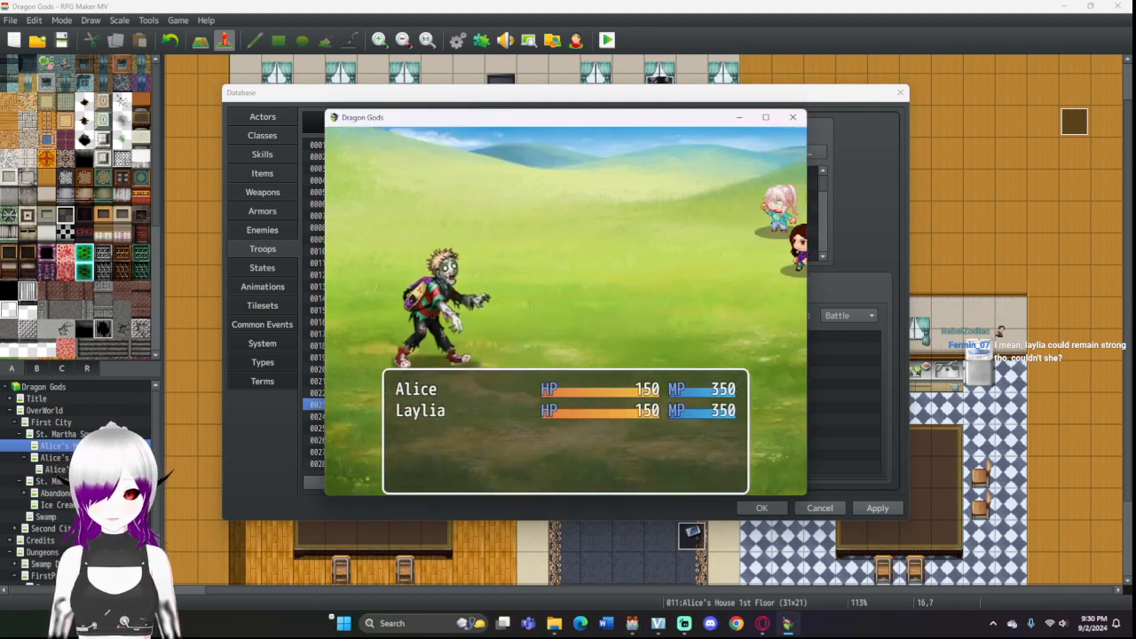
{"action": "key", "text": "Return"}
{"action": "key", "text": "Return"}
{"action": "key", "text": "Return"}
{"action": "key", "text": "Return"}
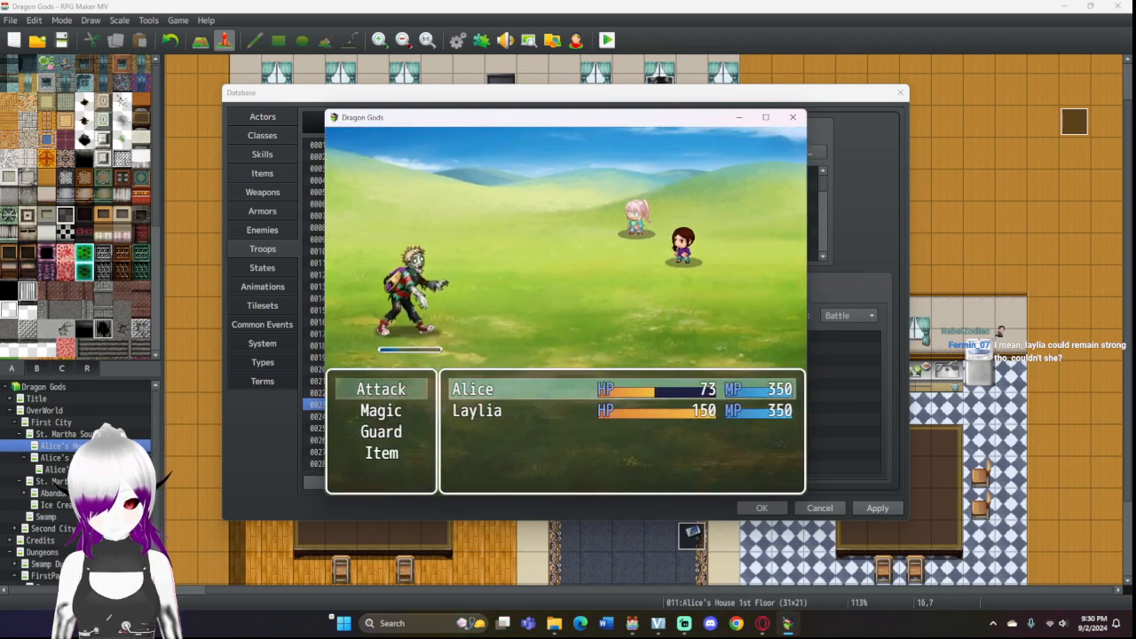
{"action": "key", "text": "Return"}
{"action": "key", "text": "Return"}
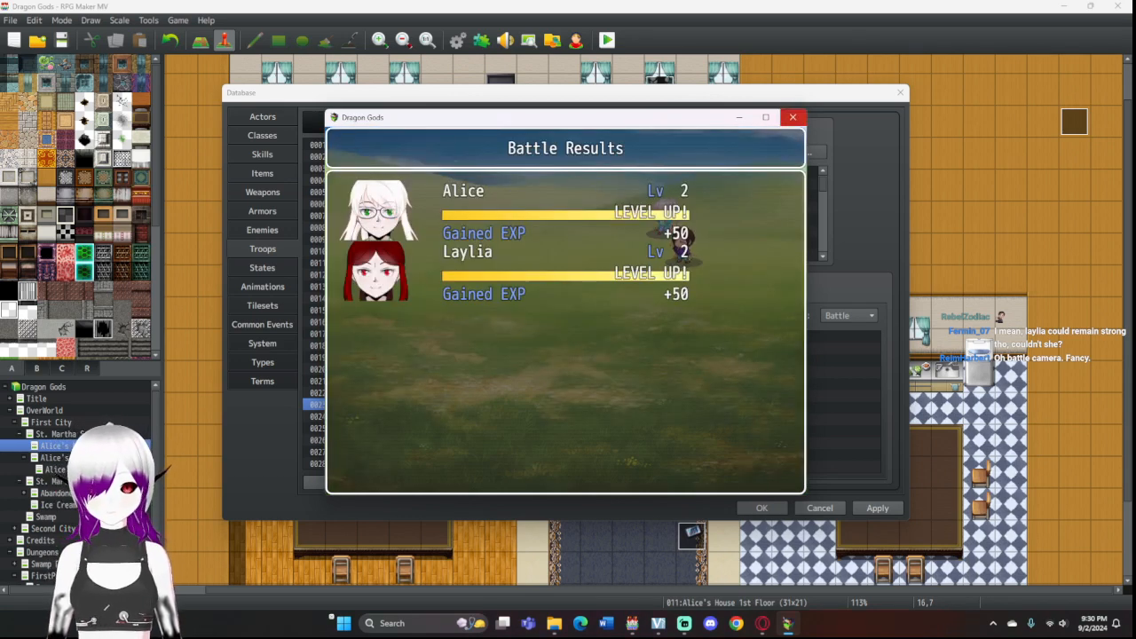
{"action": "left_click", "coordinate": [793, 116]}
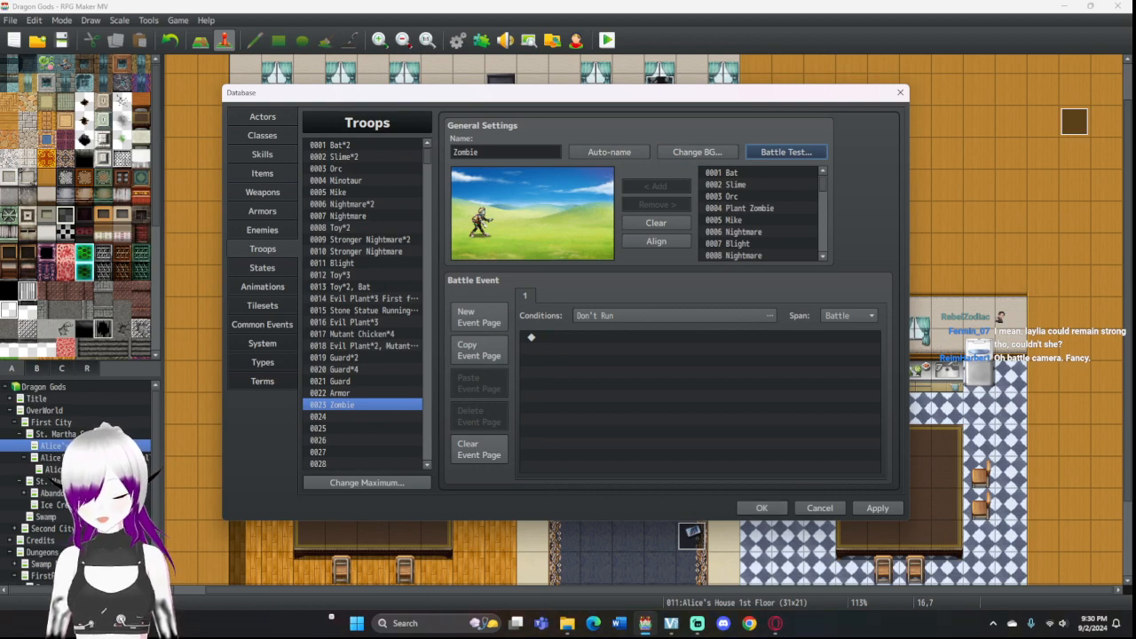
{"action": "left_click", "coordinate": [761, 507]}
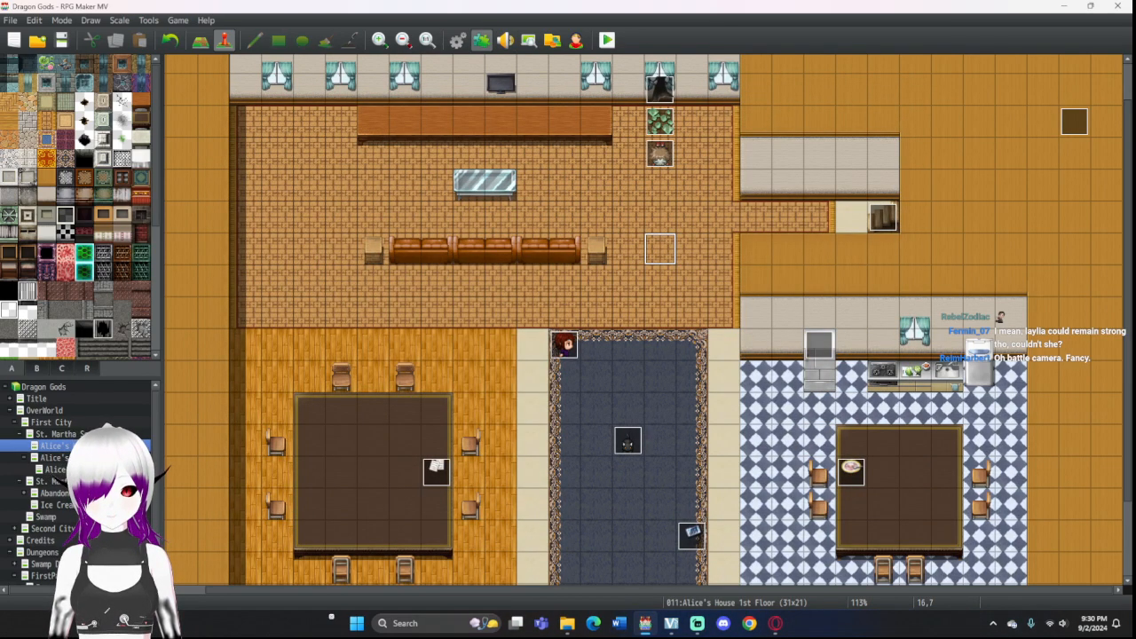
Step: Set the EHP Layout Y-Axis parameter of the MOG_EnemyHP plugin to 15 and save the plugin settings
{"action": "left_click", "coordinate": [481, 40]}
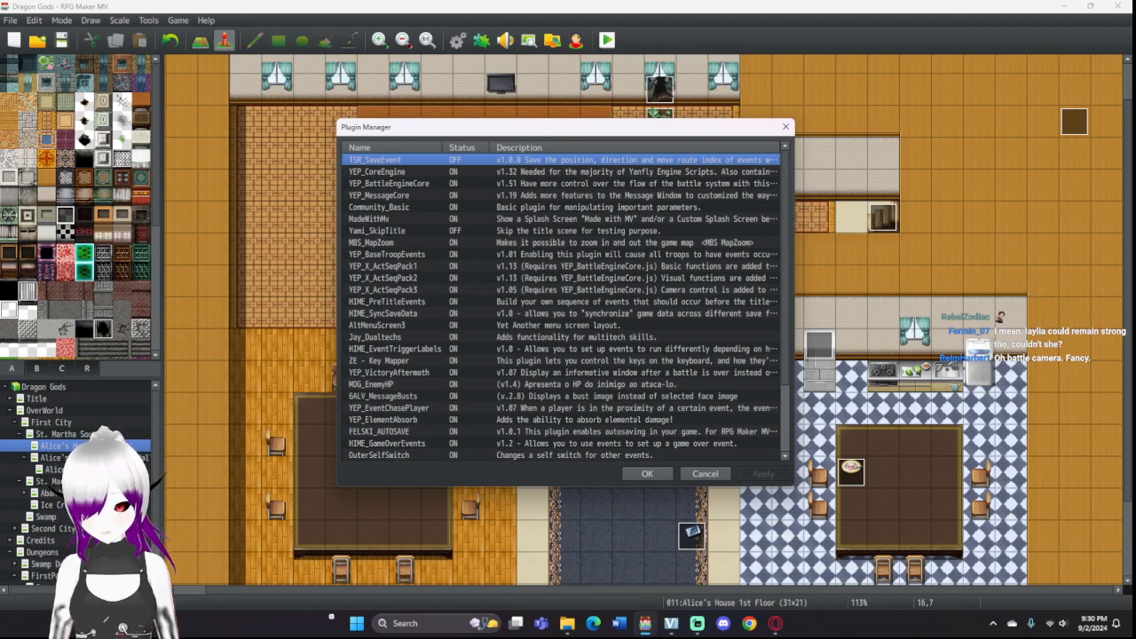
{"action": "double_click", "coordinate": [383, 384]}
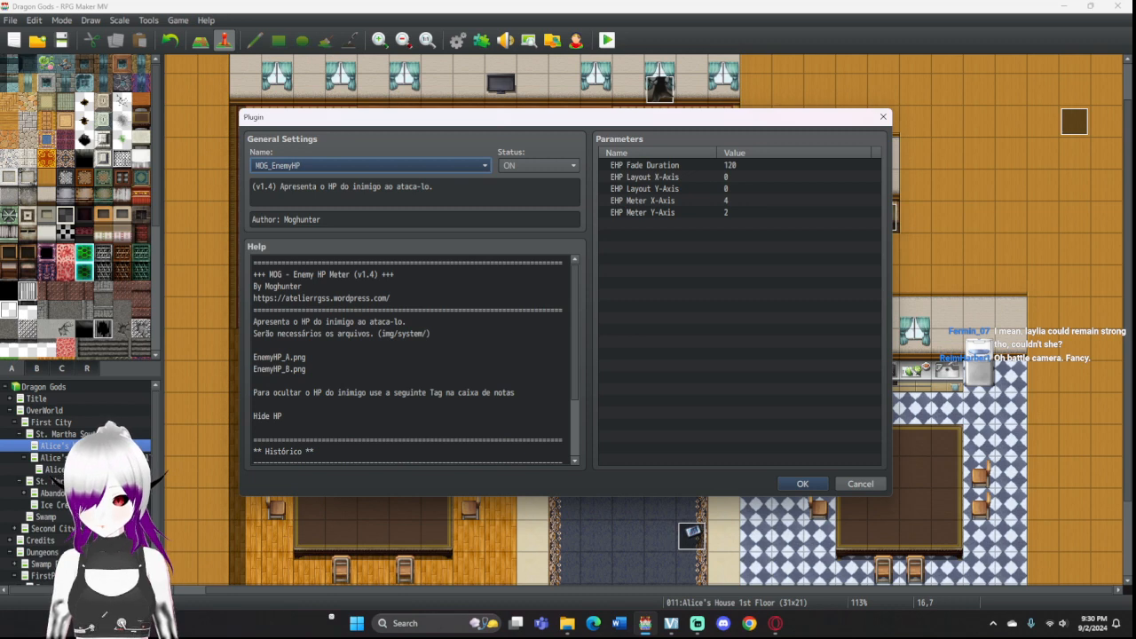
{"action": "scroll", "coordinate": [415, 359], "scroll_direction": "down", "scroll_amount": 2}
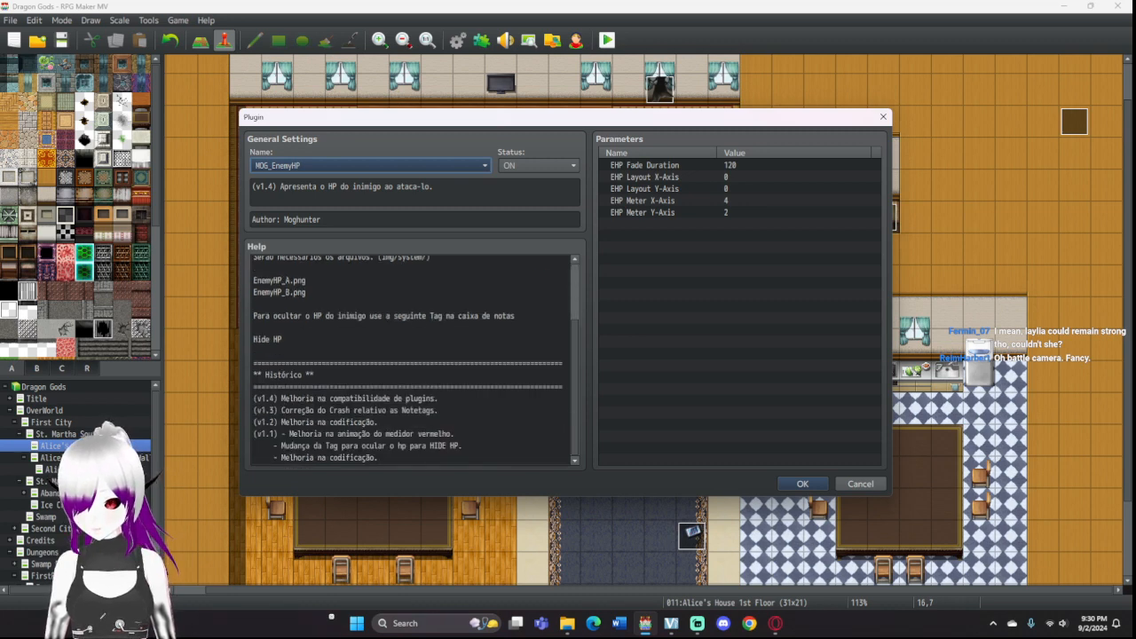
{"action": "scroll", "coordinate": [415, 360], "scroll_direction": "up", "scroll_amount": 2}
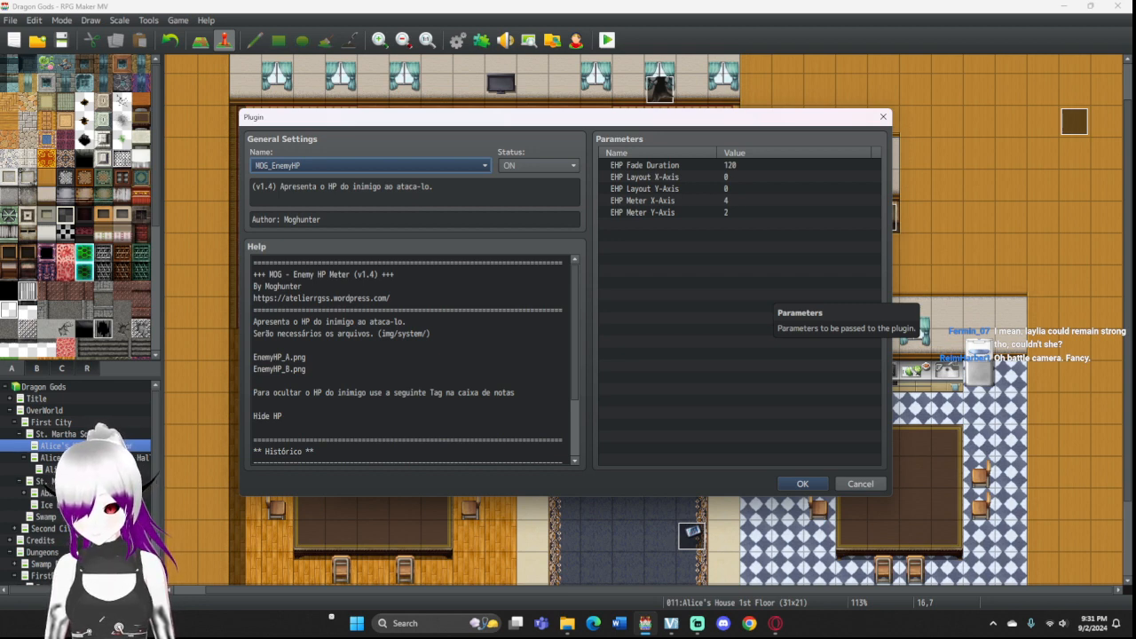
{"action": "double_click", "coordinate": [742, 189]}
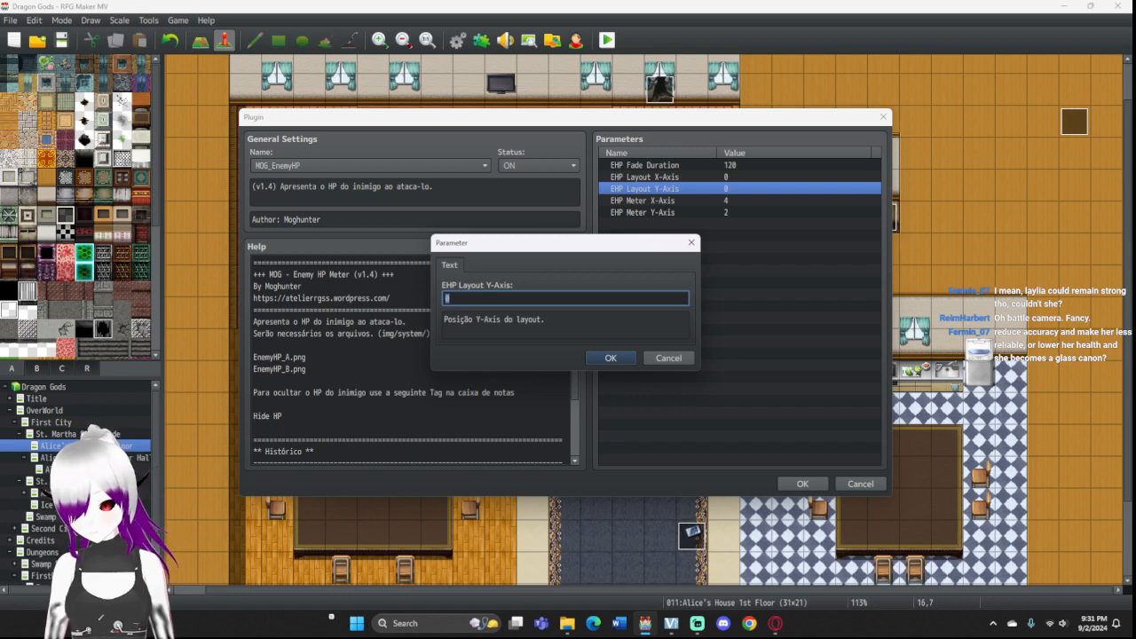
{"action": "type", "text": "15"}
{"action": "left_click", "coordinate": [611, 357]}
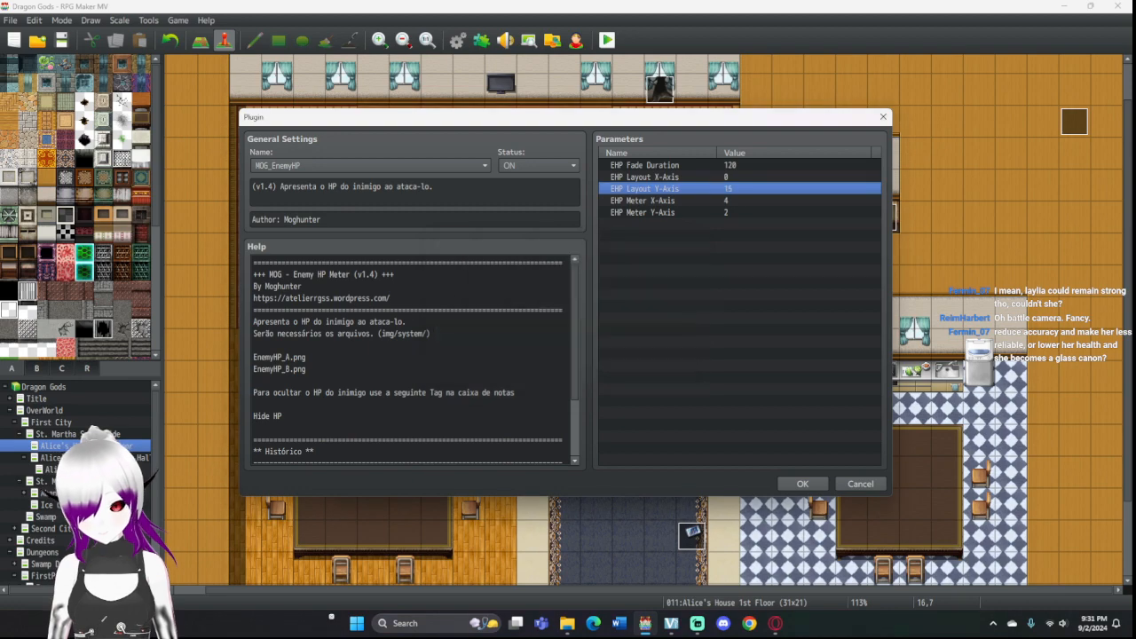
{"action": "left_click", "coordinate": [802, 483]}
{"action": "left_click", "coordinate": [647, 473]}
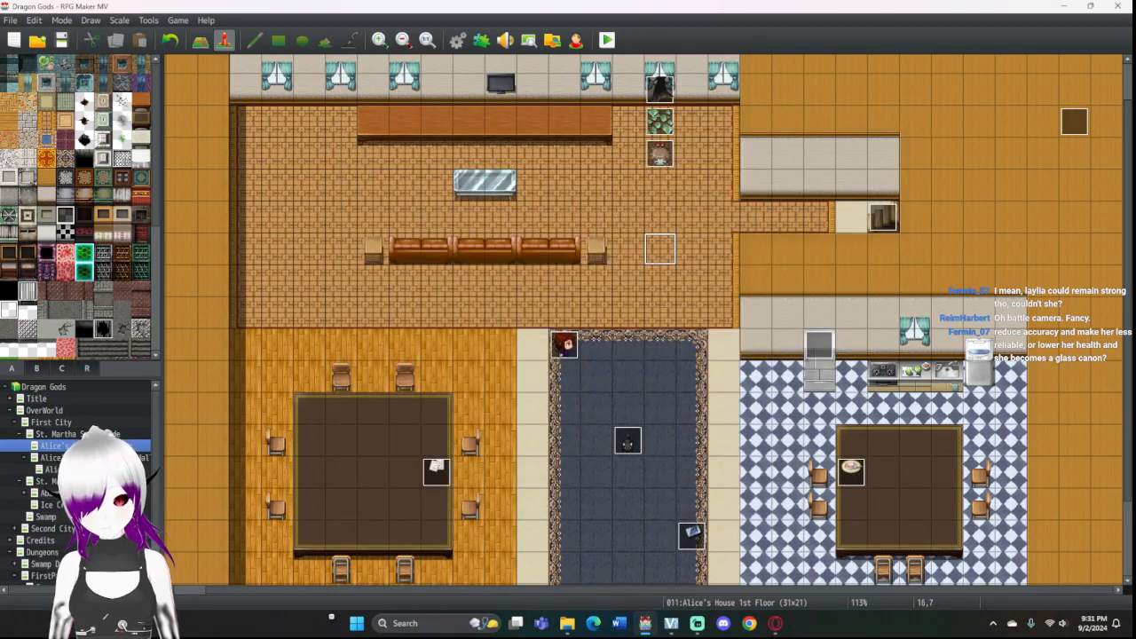
Step: Open the database and review the Rusty Pipe weapon's parameters and traits
{"action": "left_click", "coordinate": [458, 39]}
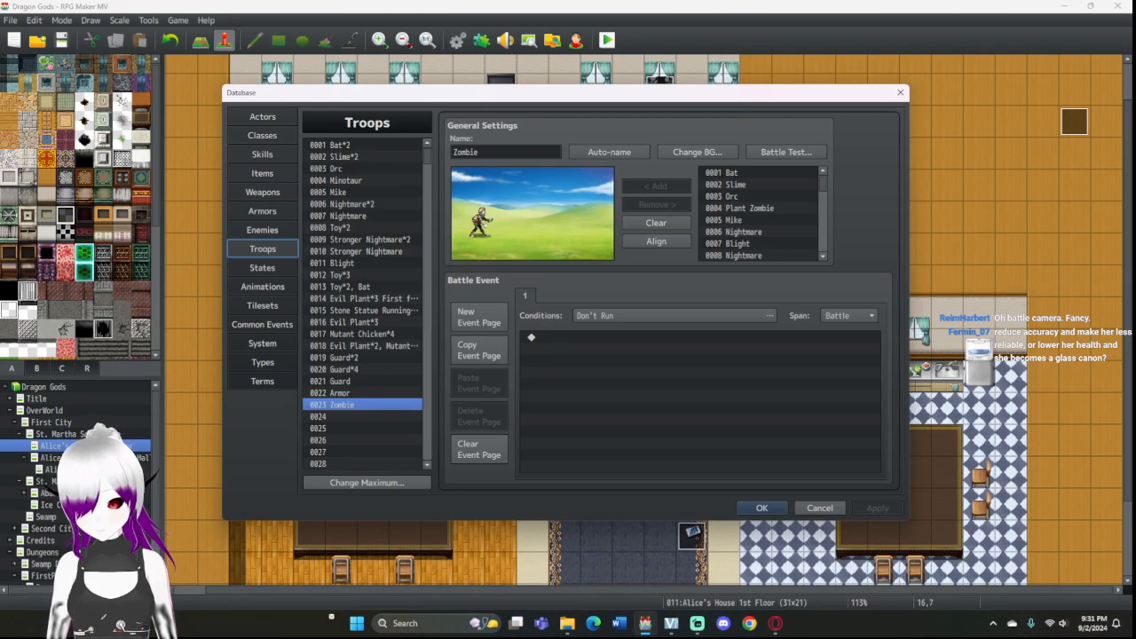
{"action": "left_click", "coordinate": [263, 193]}
{"action": "key", "text": "Up"}
{"action": "key", "text": "Up"}
{"action": "key", "text": "Up"}
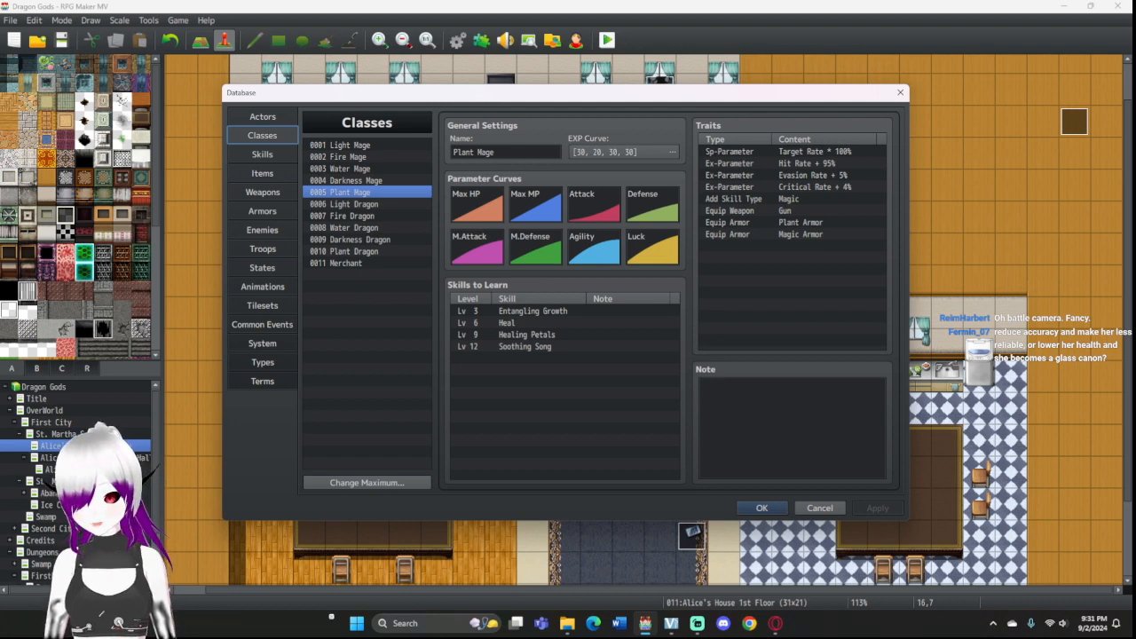
{"action": "left_click", "coordinate": [262, 192]}
{"action": "left_click", "coordinate": [341, 157]}
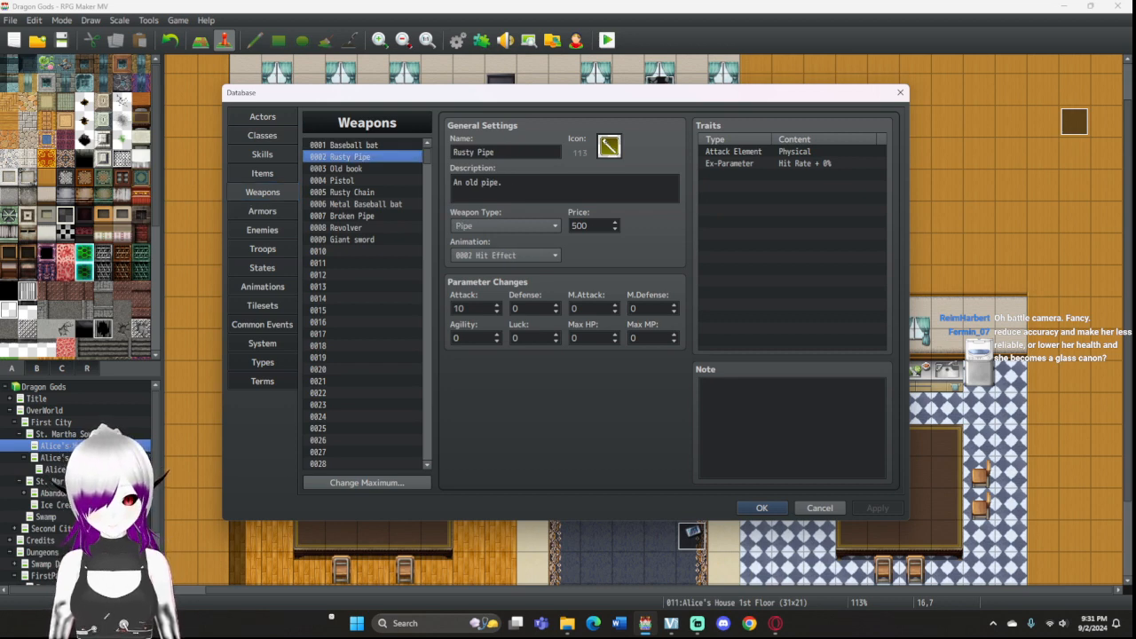
{"action": "double_click", "coordinate": [756, 174]}
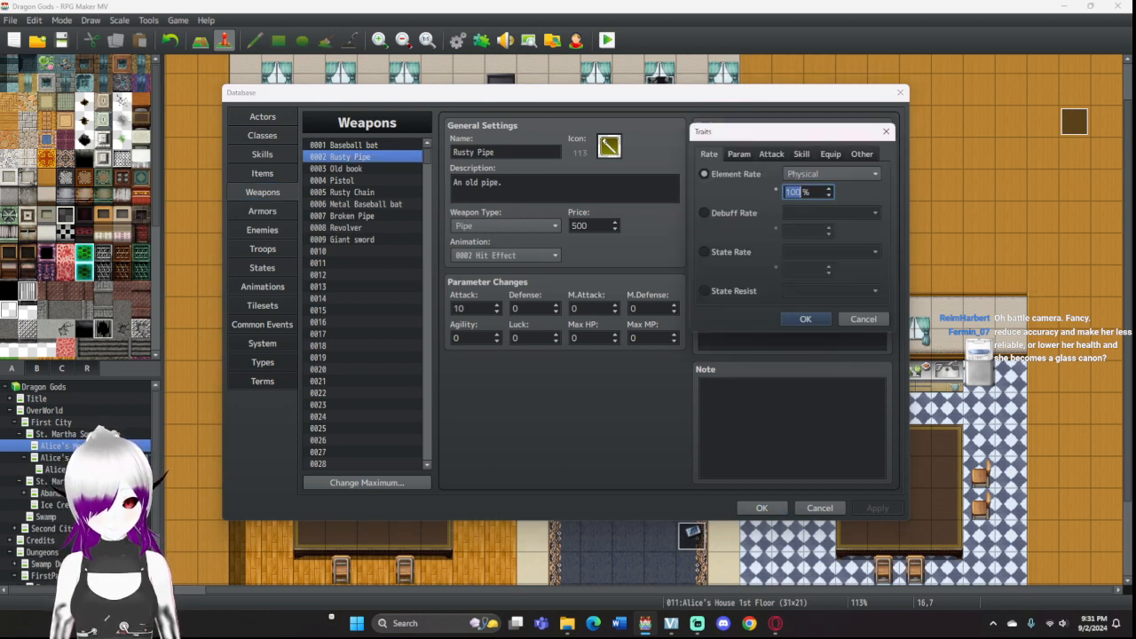
{"action": "left_click", "coordinate": [739, 154]}
{"action": "left_click", "coordinate": [771, 154]}
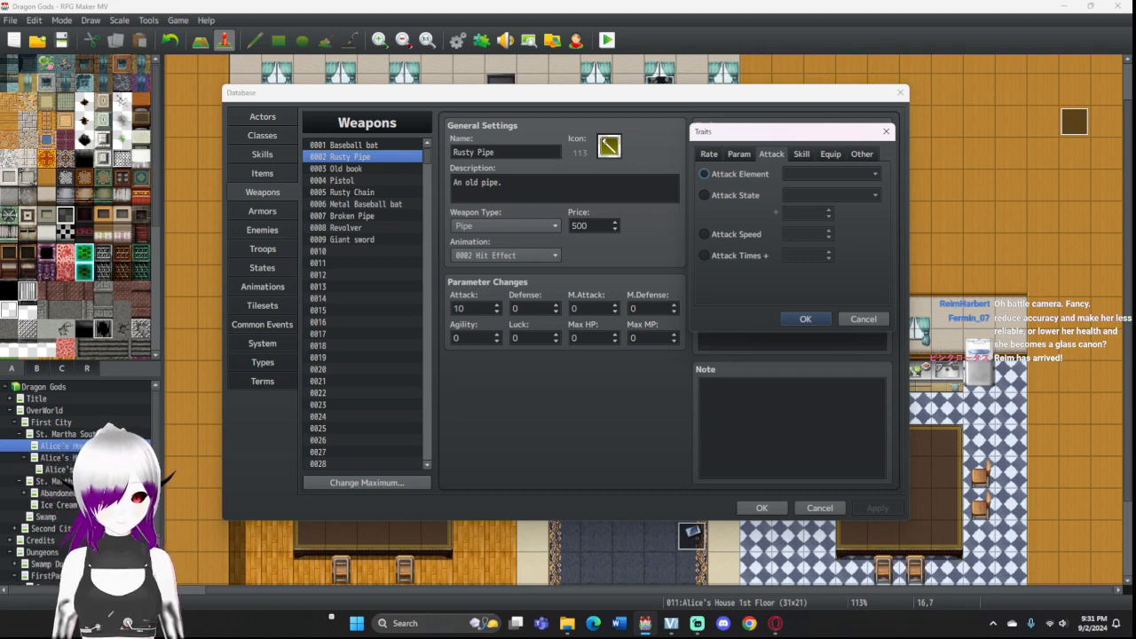
{"action": "left_click", "coordinate": [801, 154]}
{"action": "left_click", "coordinate": [830, 155]}
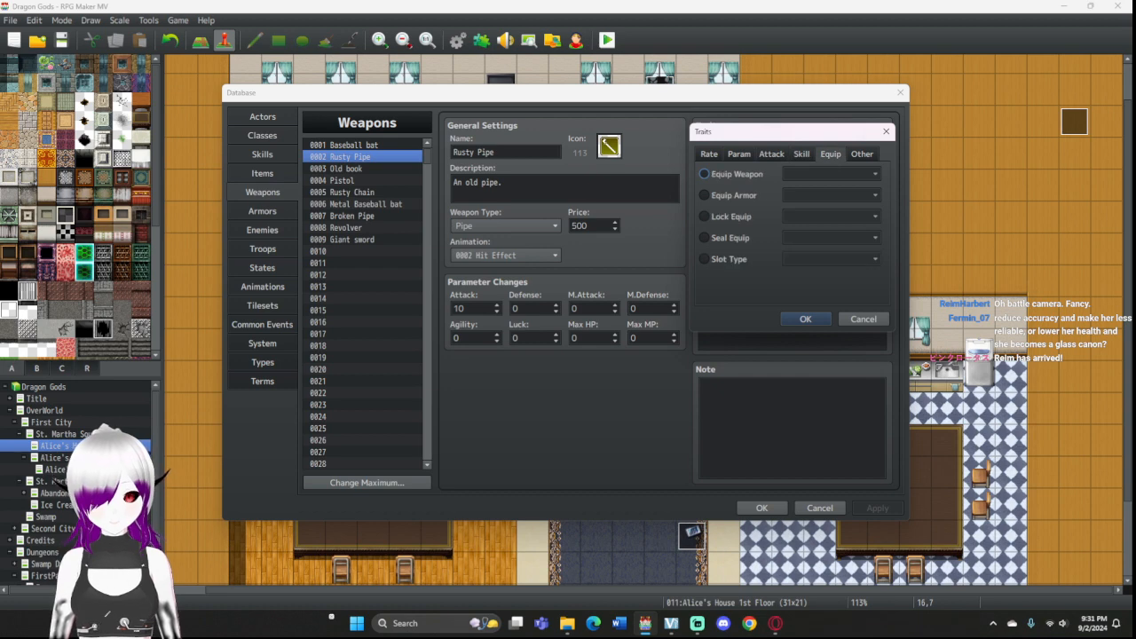
{"action": "left_click", "coordinate": [862, 154]}
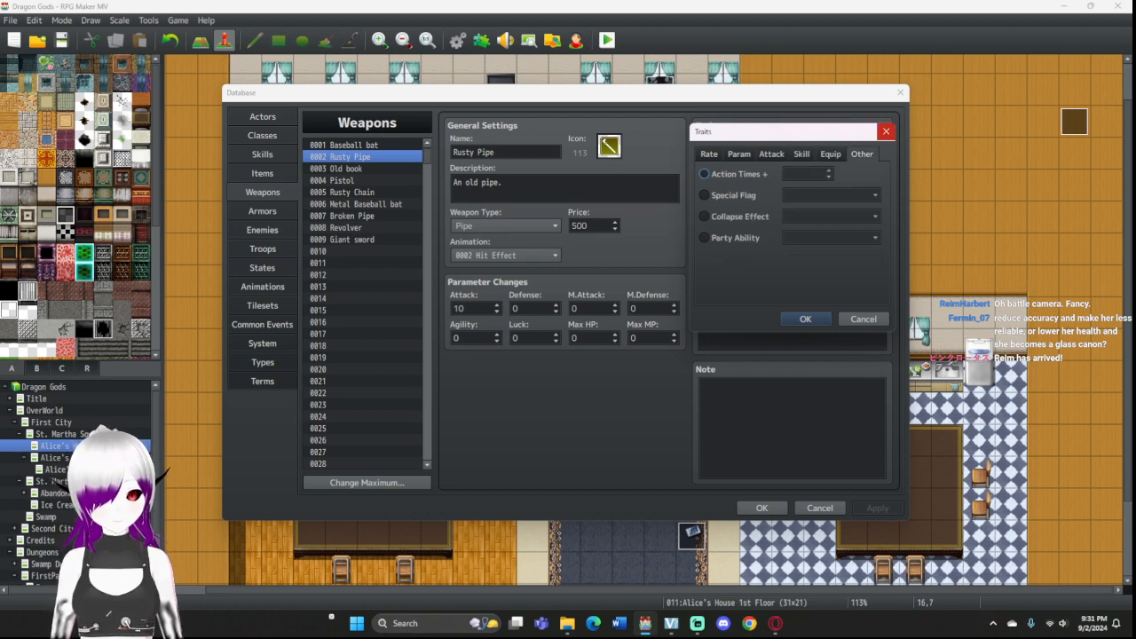
{"action": "left_click", "coordinate": [885, 130]}
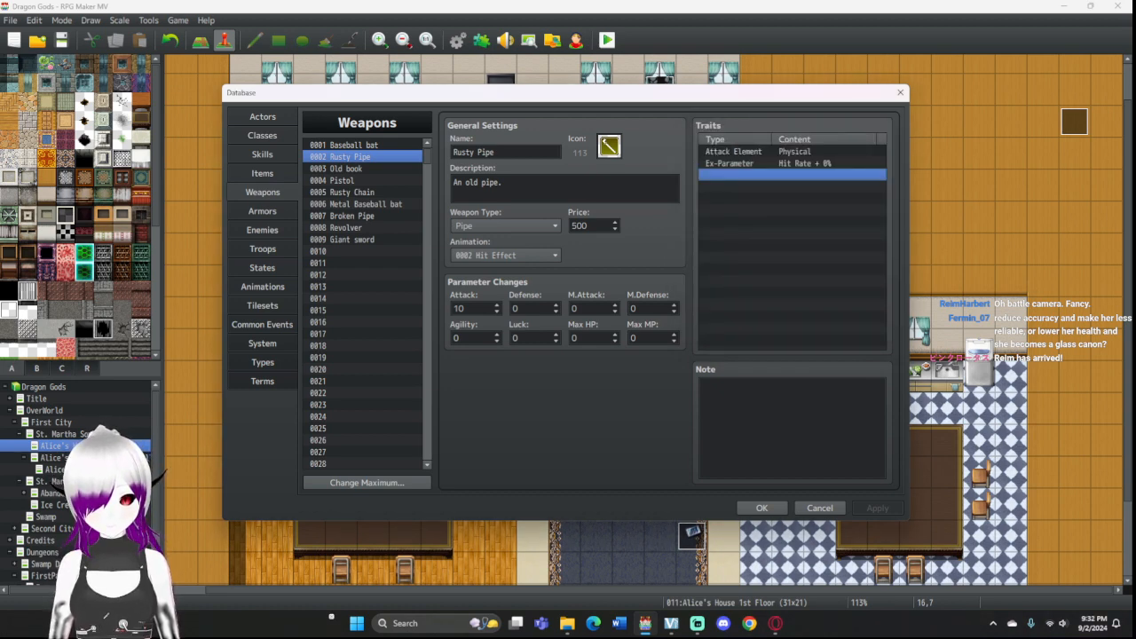
Step: Check the Fire Mage class's Luck curve and set its Hit Rate trait to 85%
{"action": "left_click", "coordinate": [262, 136]}
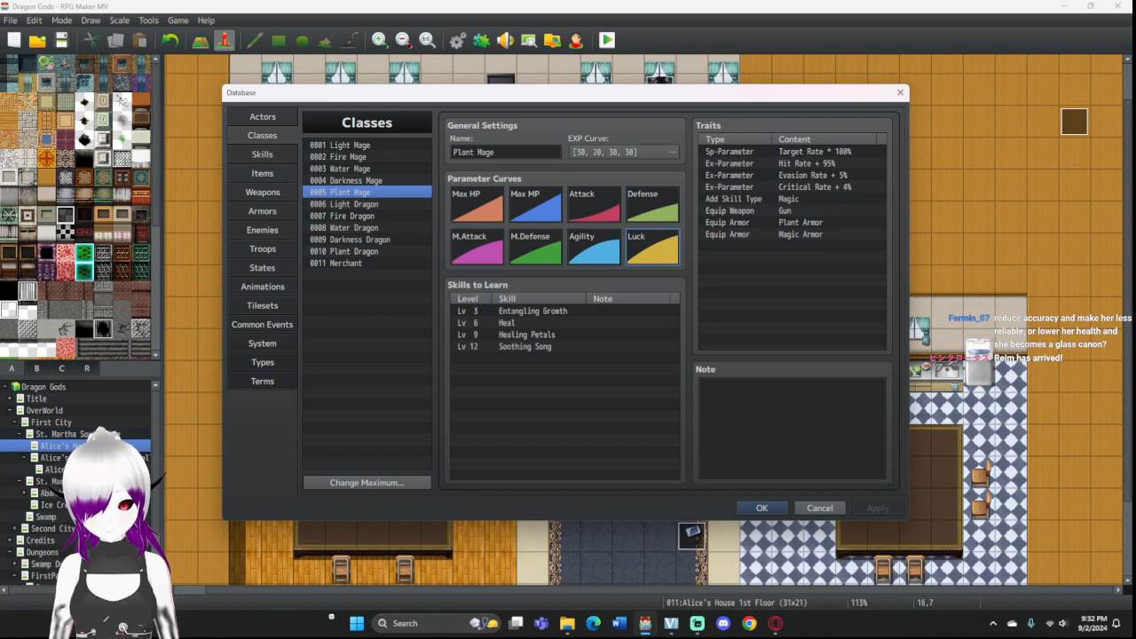
{"action": "left_click", "coordinate": [355, 157]}
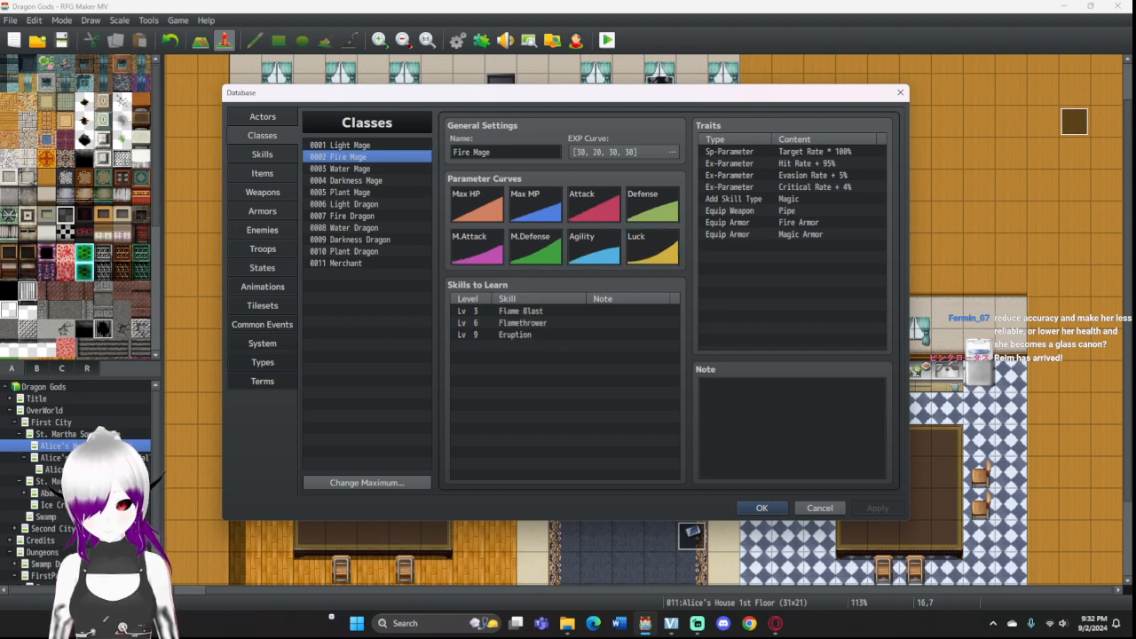
{"action": "double_click", "coordinate": [652, 249]}
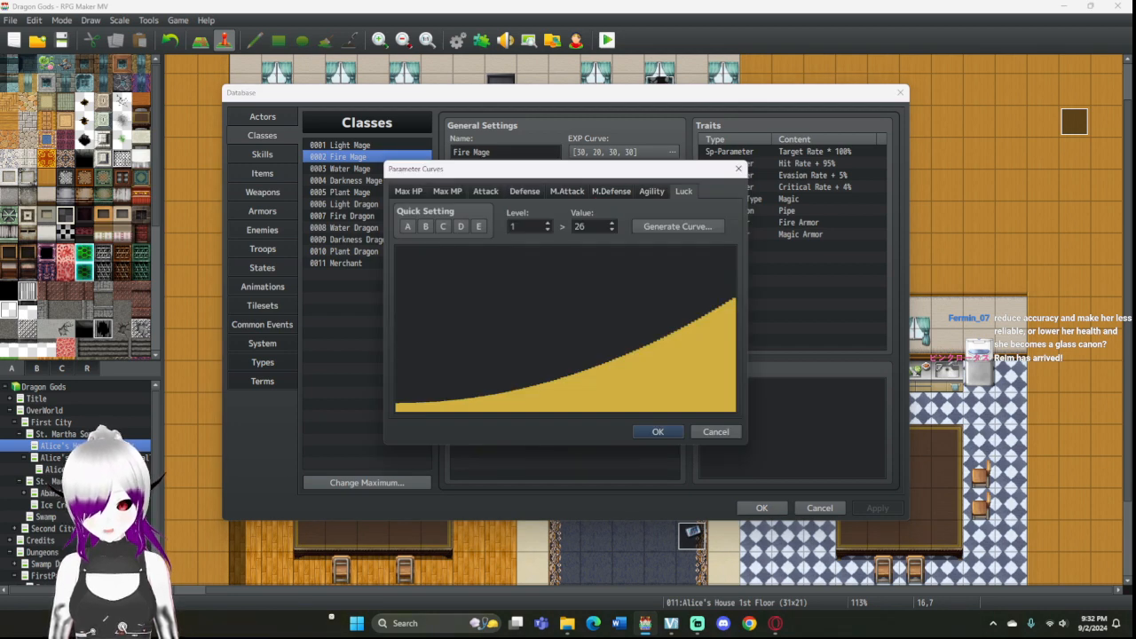
{"action": "left_click", "coordinate": [738, 169]}
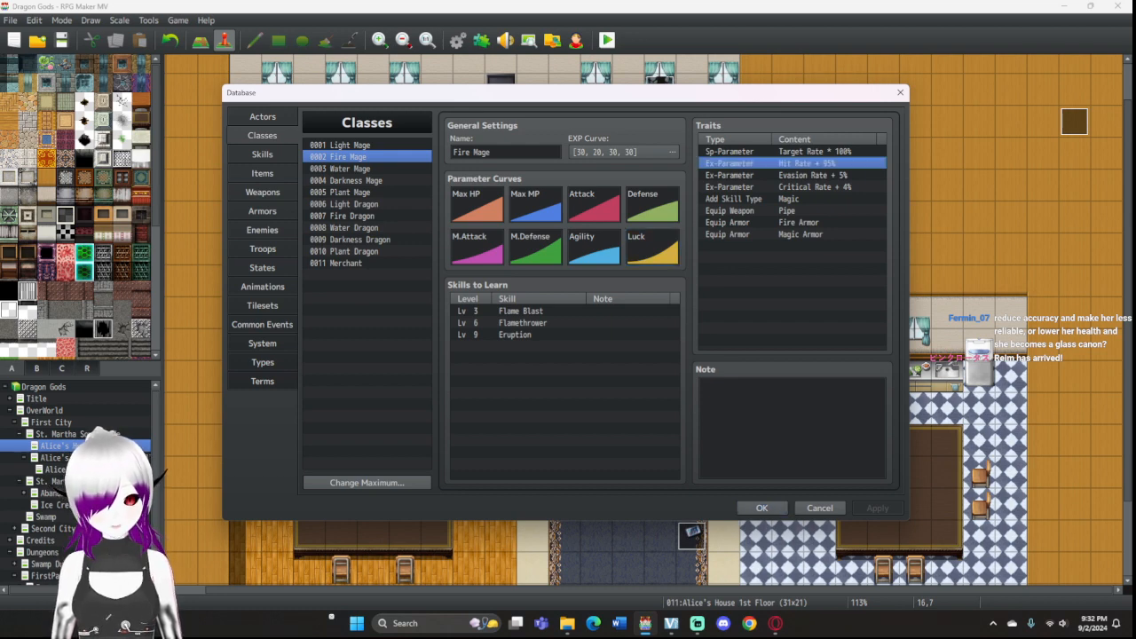
{"action": "double_click", "coordinate": [745, 163]}
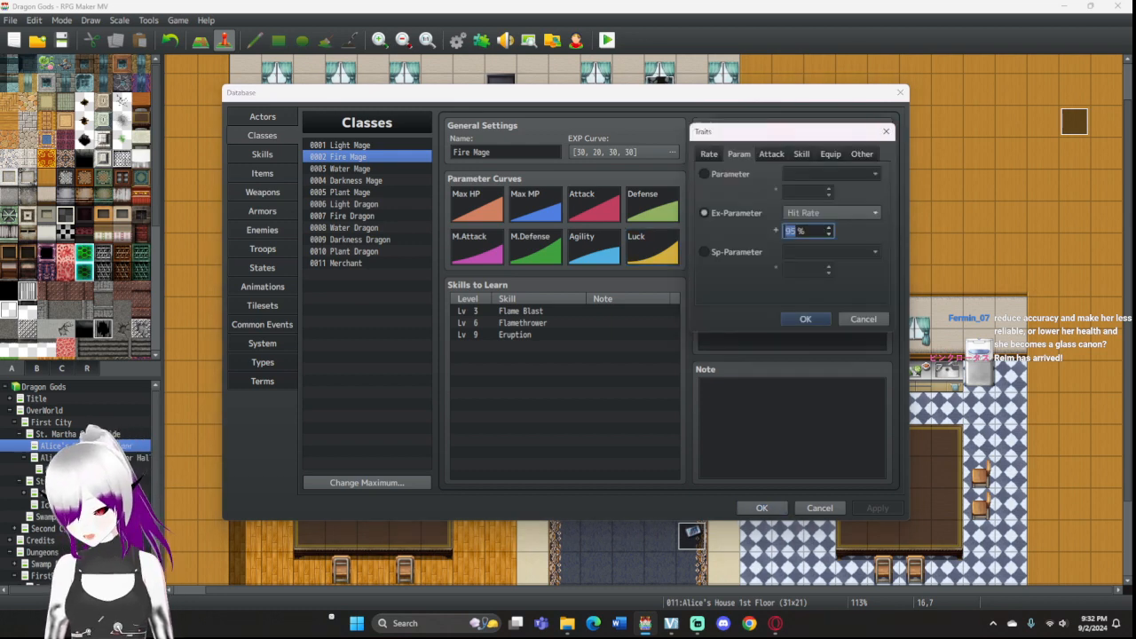
{"action": "type", "text": "85"}
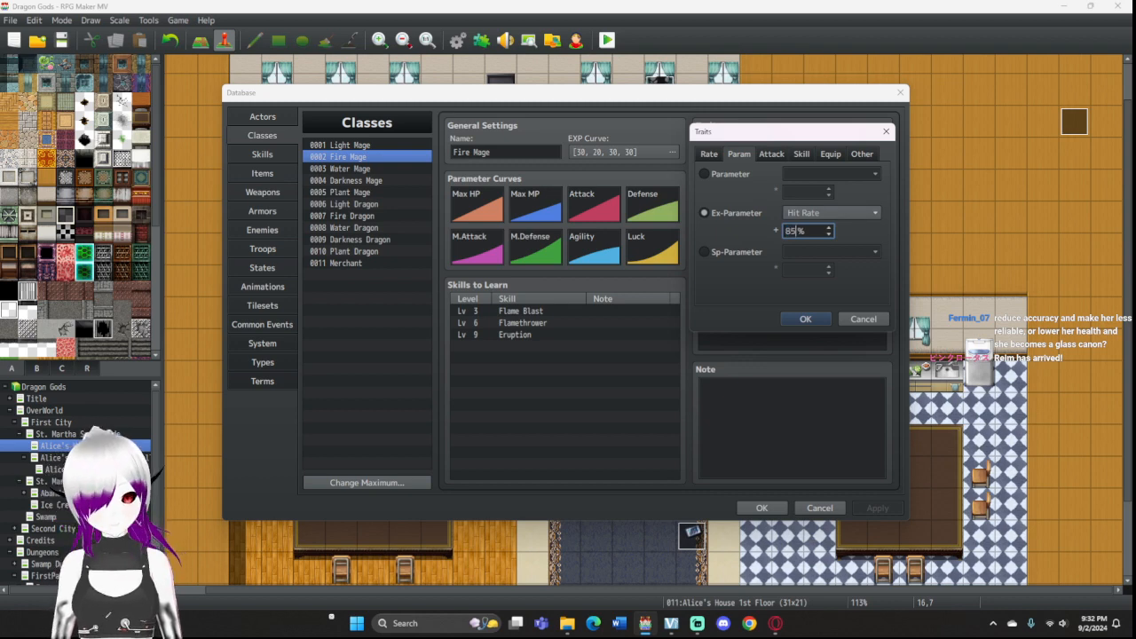
{"action": "key", "text": "Return"}
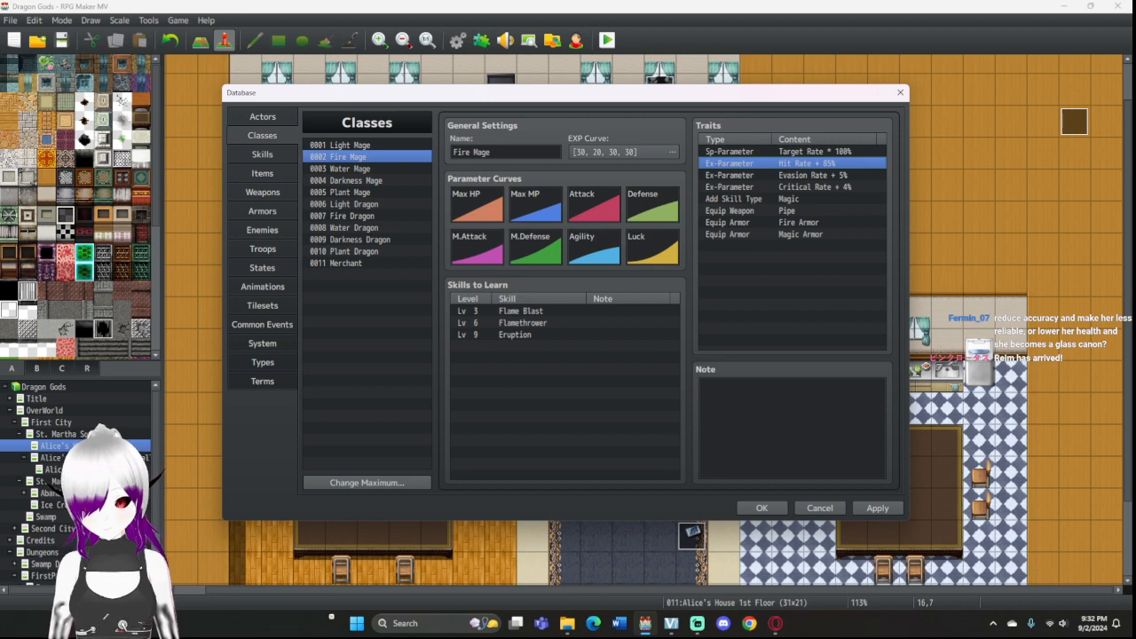
Step: Run a battle test of the Zombie troop, attack with both party members until the battle ends, and close the test
{"action": "left_click", "coordinate": [262, 305]}
{"action": "left_click", "coordinate": [261, 249]}
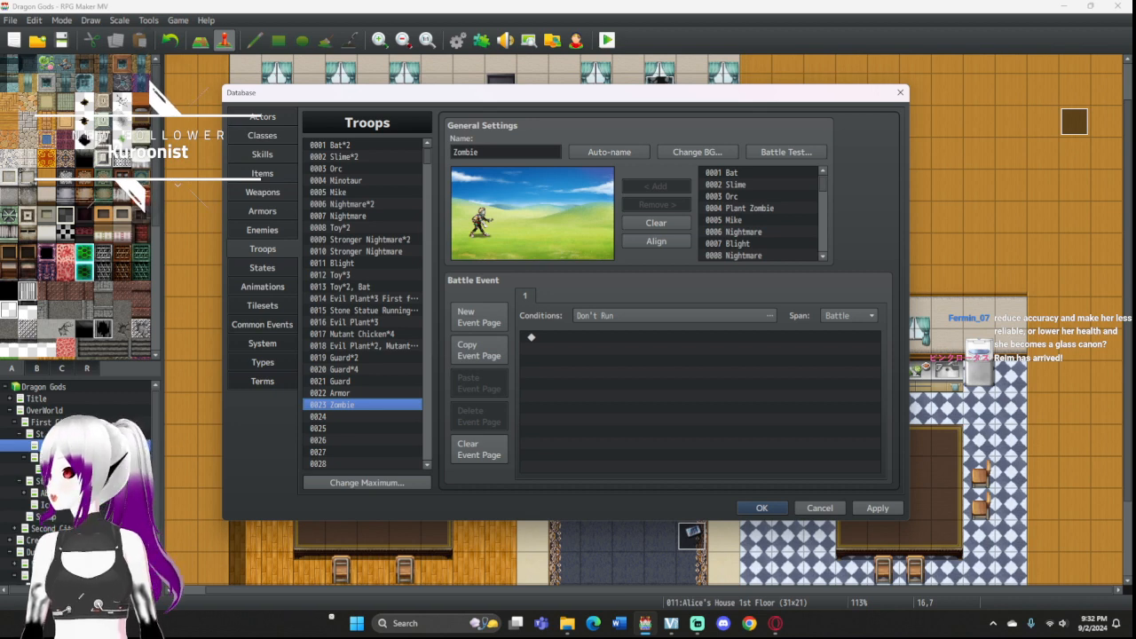
{"action": "left_click", "coordinate": [785, 152]}
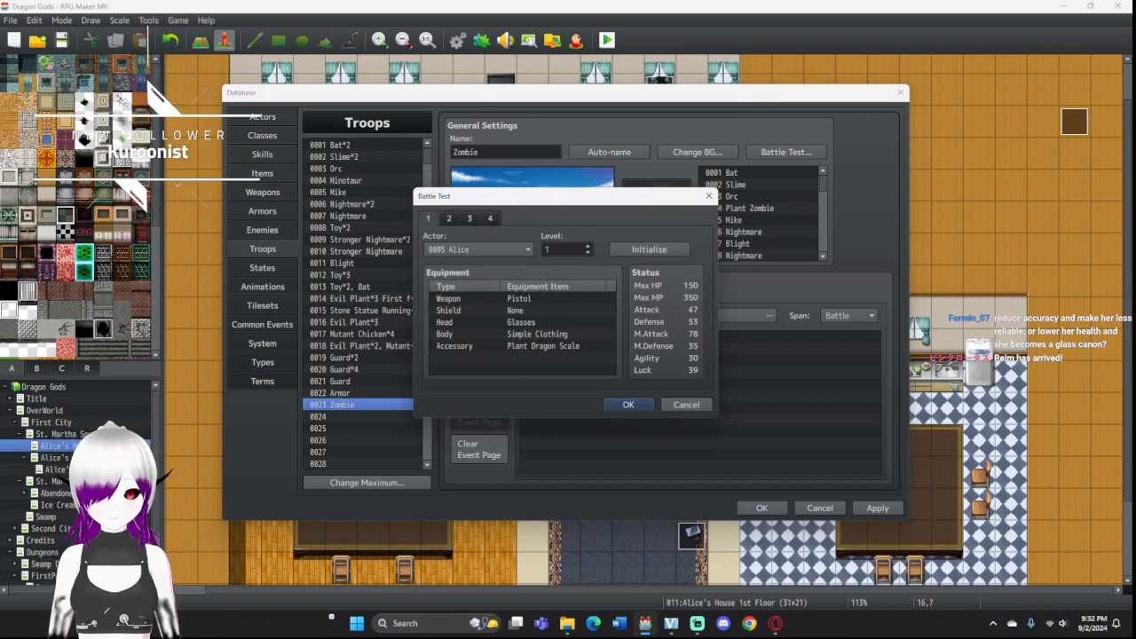
{"action": "left_click", "coordinate": [628, 403]}
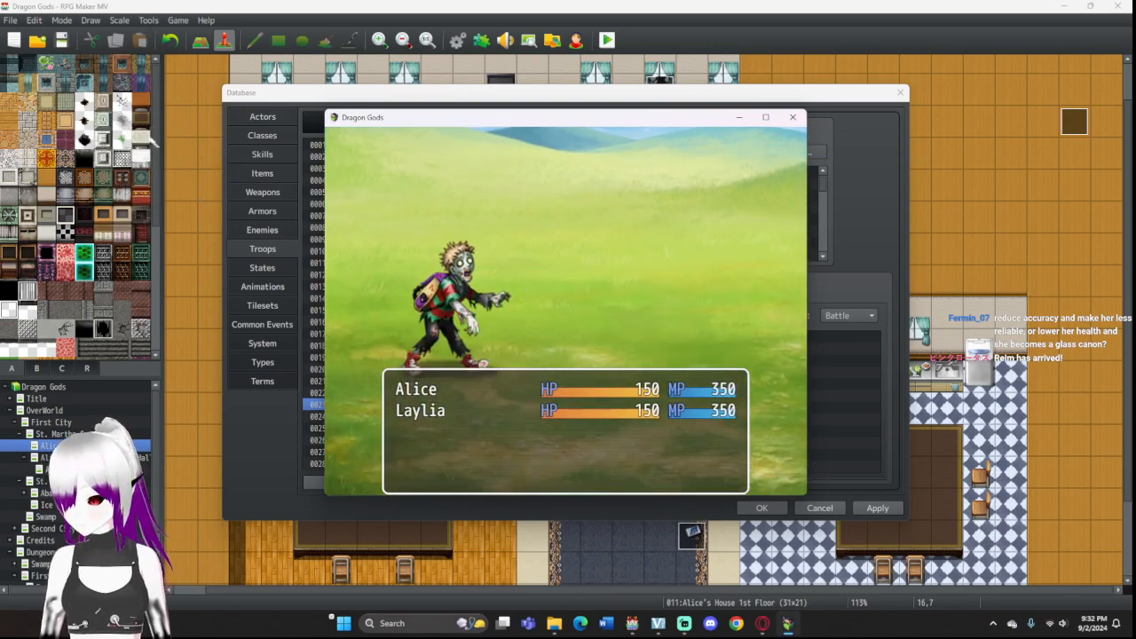
{"action": "key", "text": "Return"}
{"action": "key", "text": "Return"}
{"action": "key", "text": "Return"}
{"action": "key", "text": "Return"}
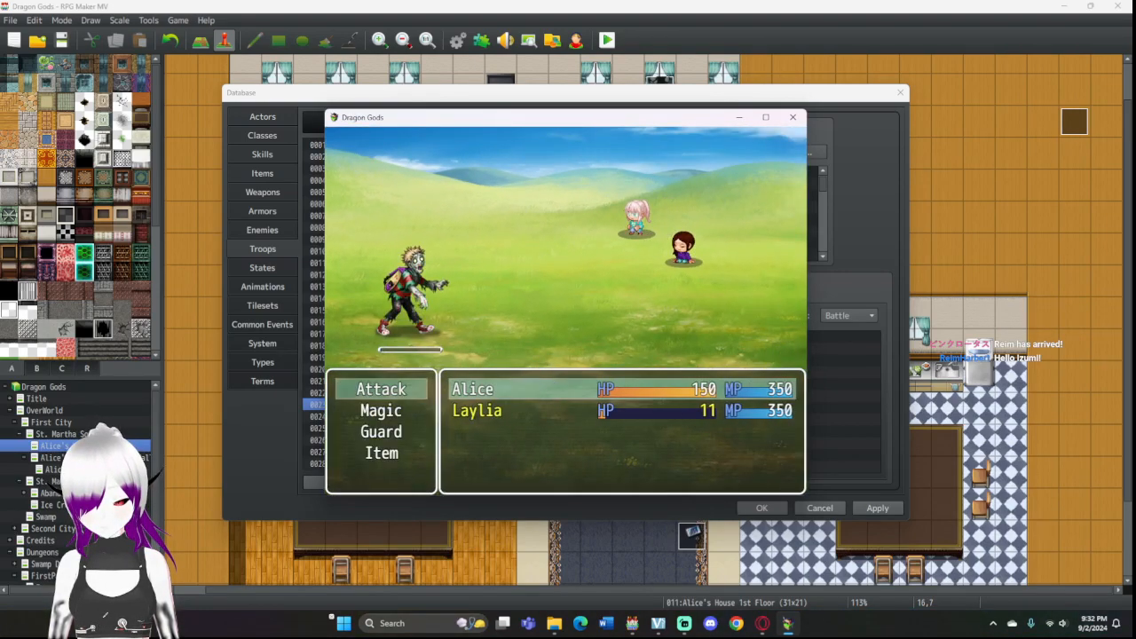
{"action": "key", "text": "Return"}
{"action": "key", "text": "Return"}
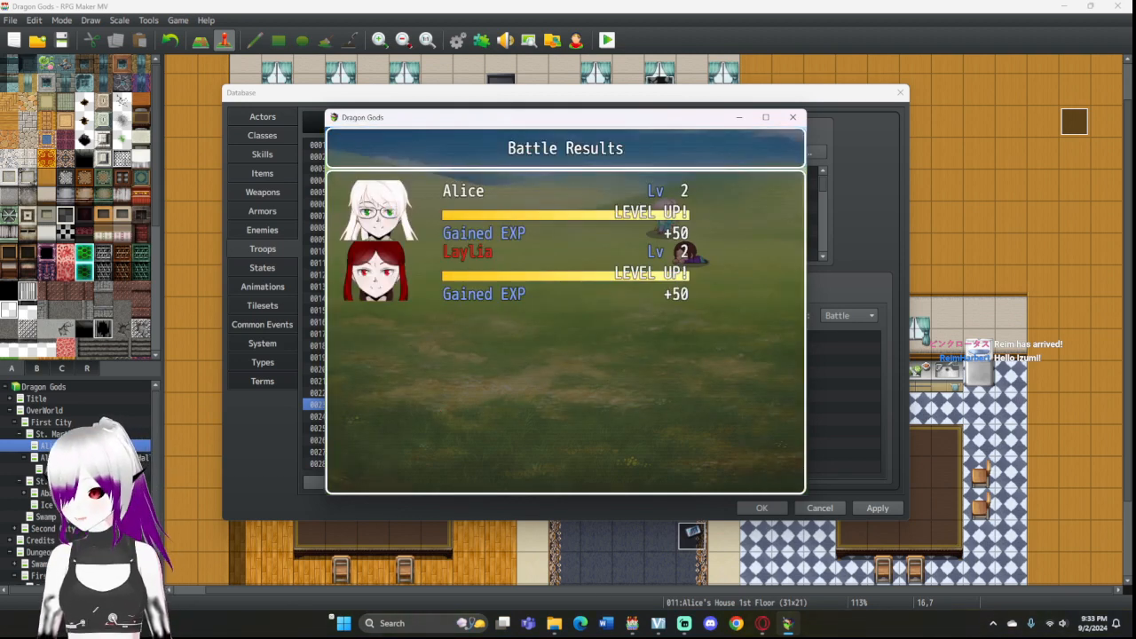
{"action": "left_click", "coordinate": [792, 117]}
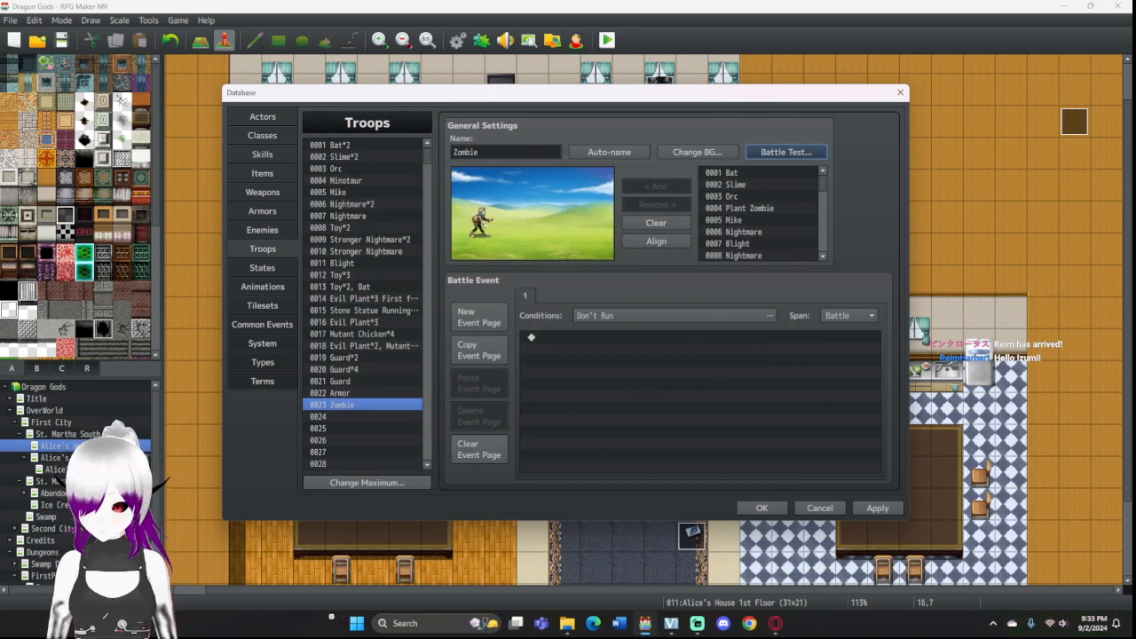
Step: Review the Plant Mage class's traits, then battle-test the Zombie troop again using only attacks until the battle ends, and close the test
{"action": "left_click", "coordinate": [263, 136]}
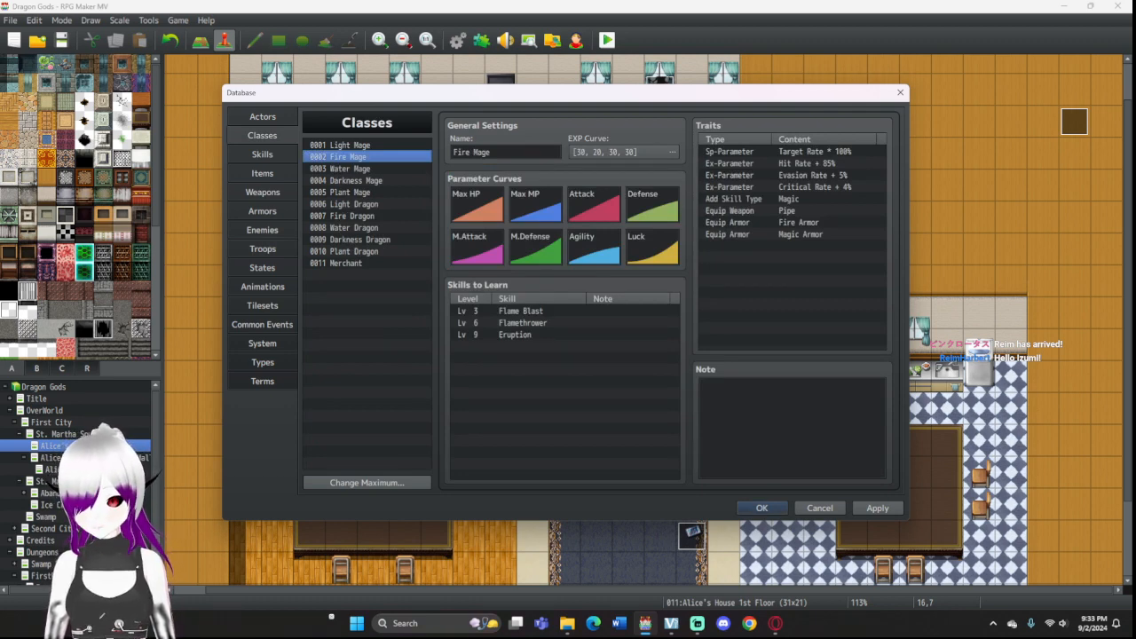
{"action": "left_click", "coordinate": [353, 204]}
{"action": "left_click", "coordinate": [353, 193]}
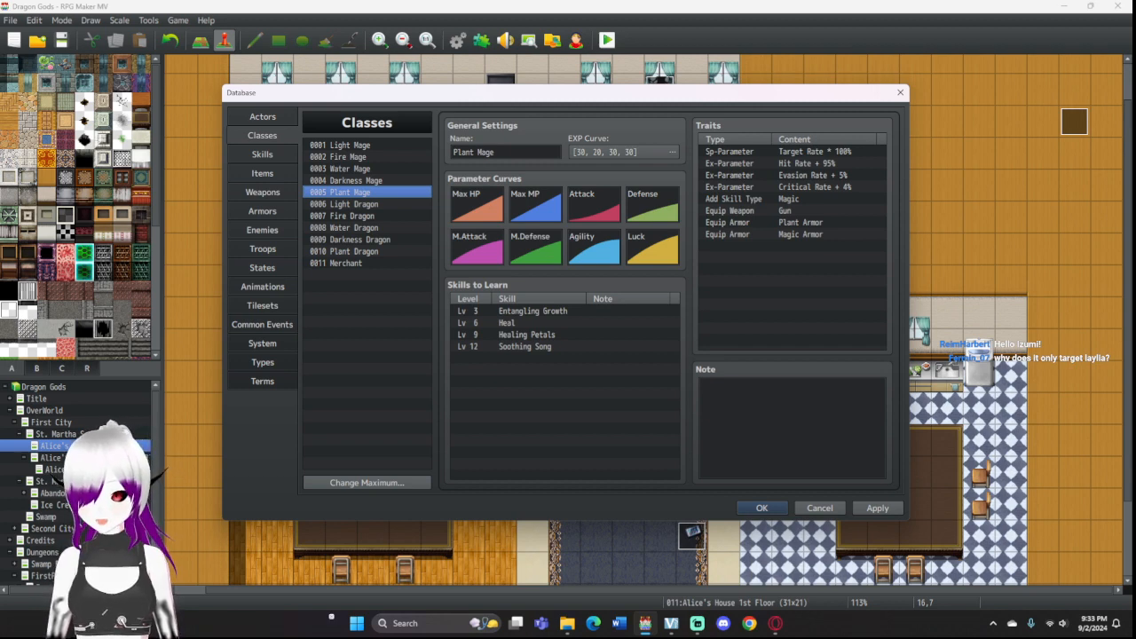
{"action": "left_click", "coordinate": [262, 250]}
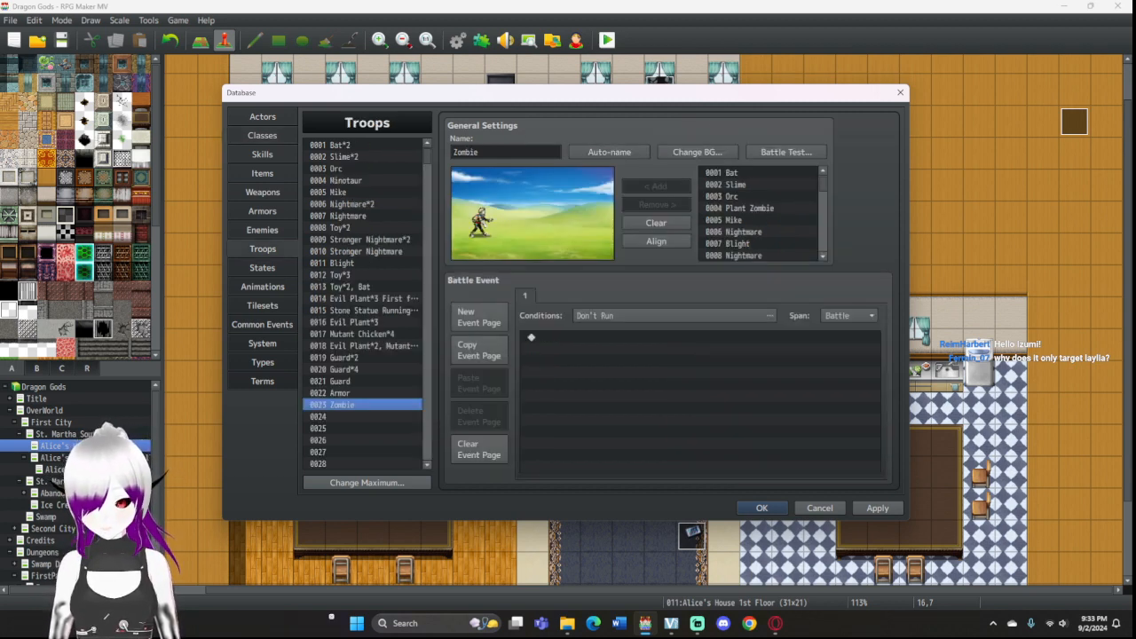
{"action": "left_click", "coordinate": [785, 151]}
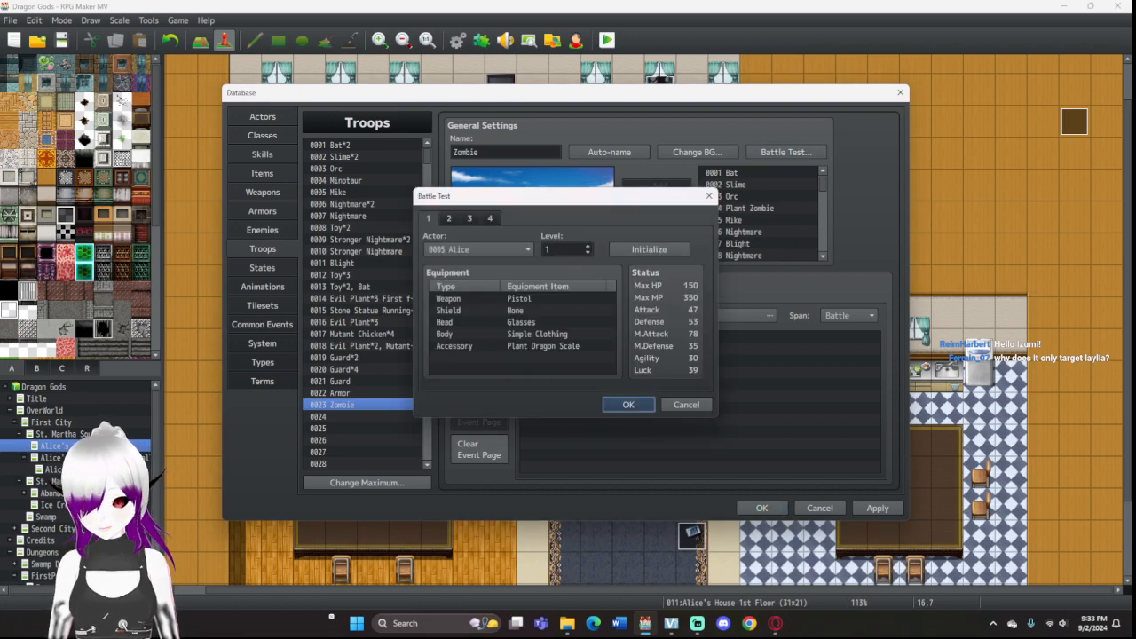
{"action": "left_click", "coordinate": [628, 404]}
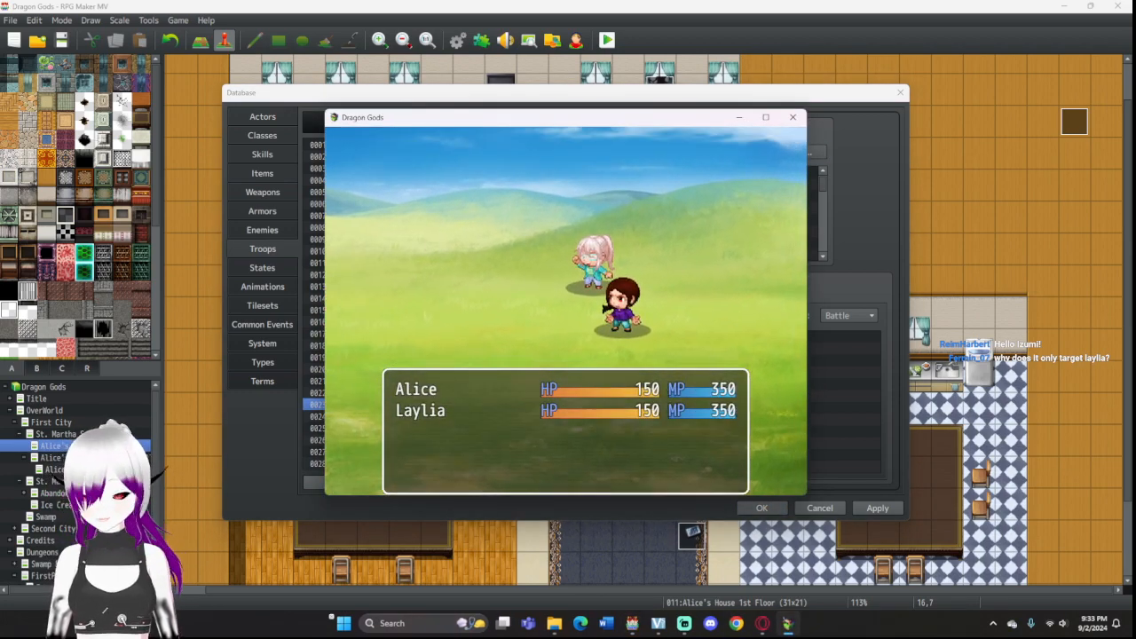
{"action": "key", "text": "Return"}
{"action": "key", "text": "Return"}
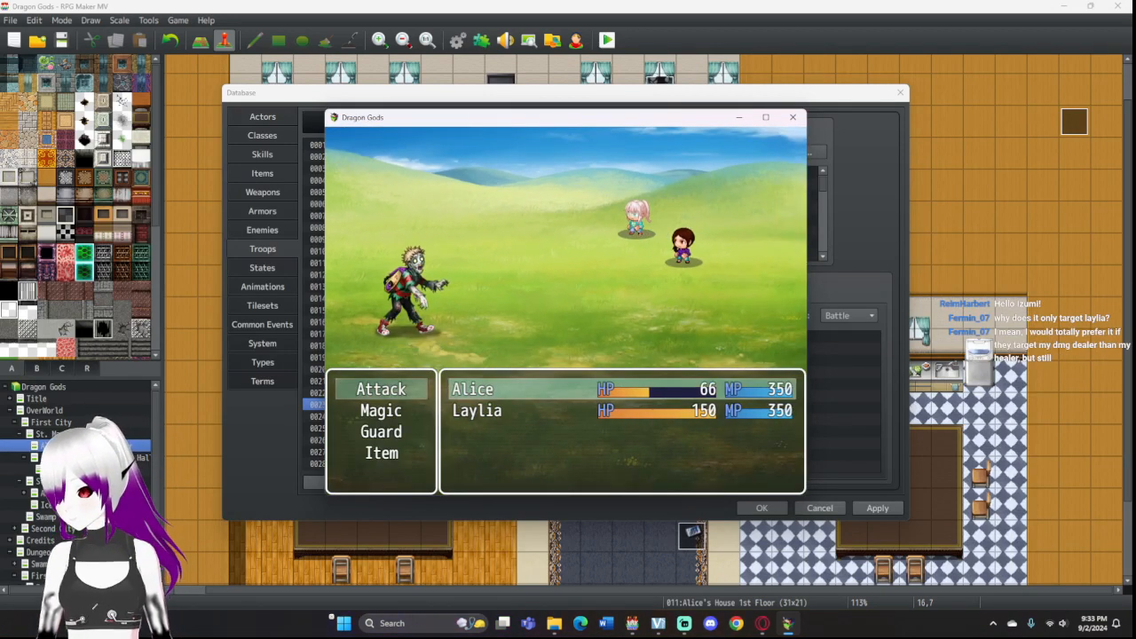
{"action": "key", "text": "Return"}
{"action": "key", "text": "Return"}
{"action": "key", "text": "Return"}
{"action": "key", "text": "Return"}
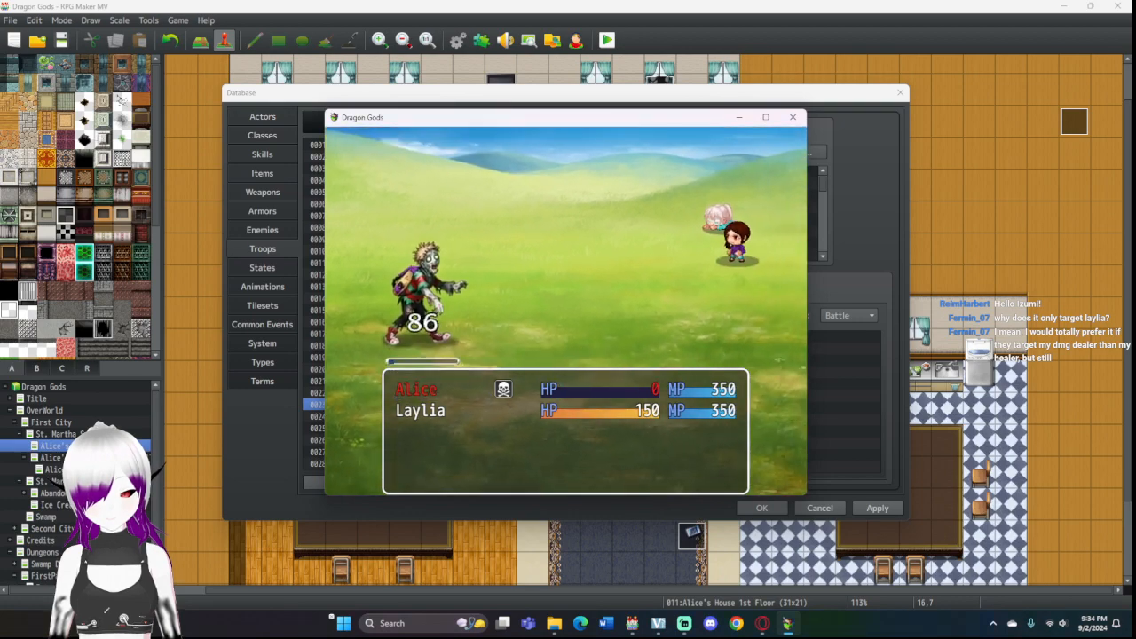
{"action": "key", "text": "Return"}
{"action": "key", "text": "Return"}
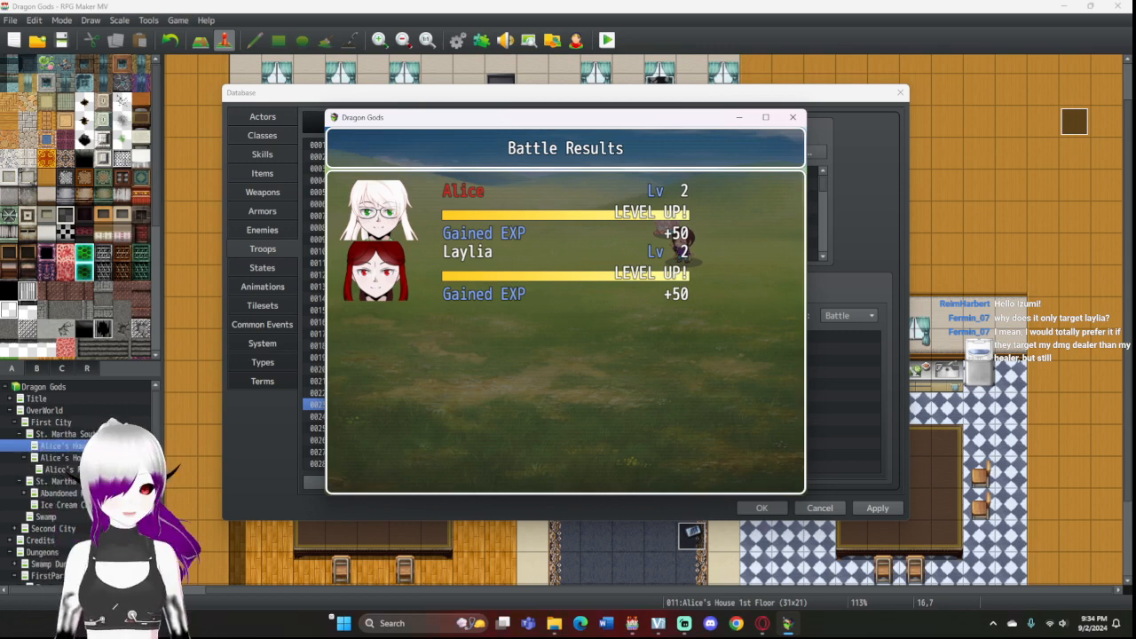
{"action": "left_click", "coordinate": [792, 117]}
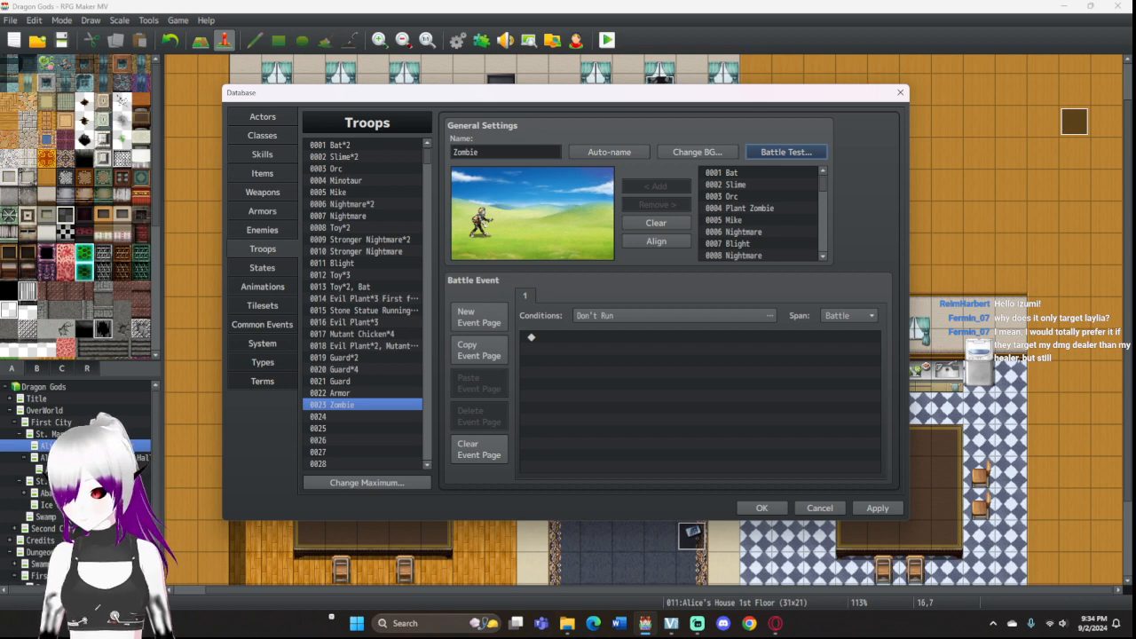
Step: Compare the stats, traits and action patterns of the Guard, Armor and Zombie enemies, and return to the Plant Mage class
{"action": "left_click", "coordinate": [262, 229]}
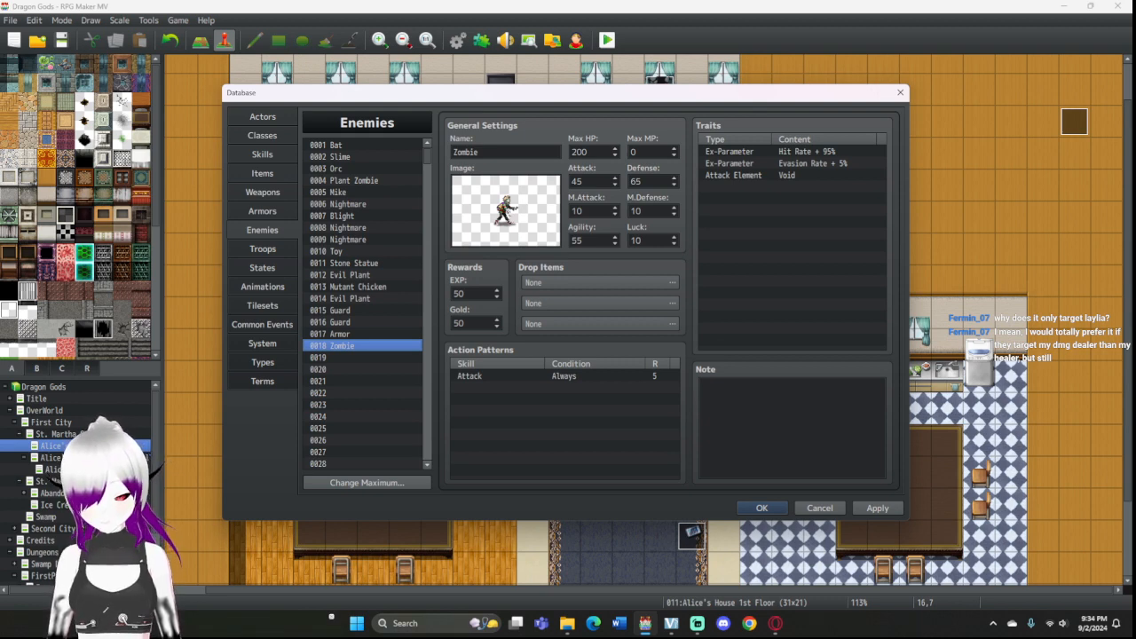
{"action": "left_click", "coordinate": [342, 310]}
{"action": "left_click", "coordinate": [342, 335]}
{"action": "left_click", "coordinate": [341, 322]}
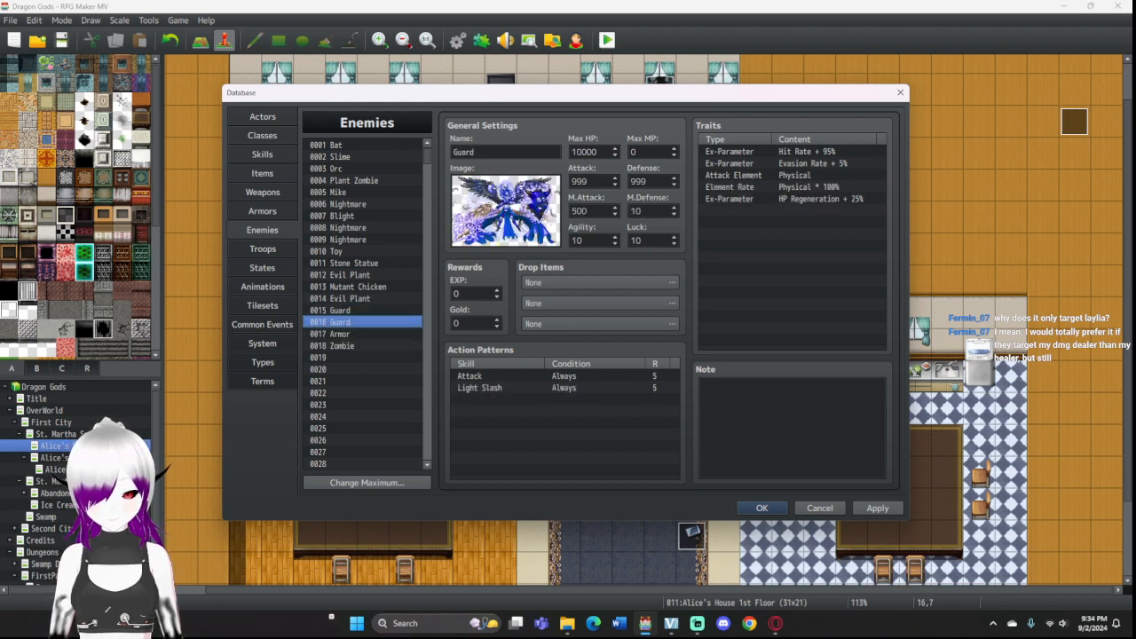
{"action": "left_click", "coordinate": [341, 310]}
{"action": "left_click", "coordinate": [341, 322]}
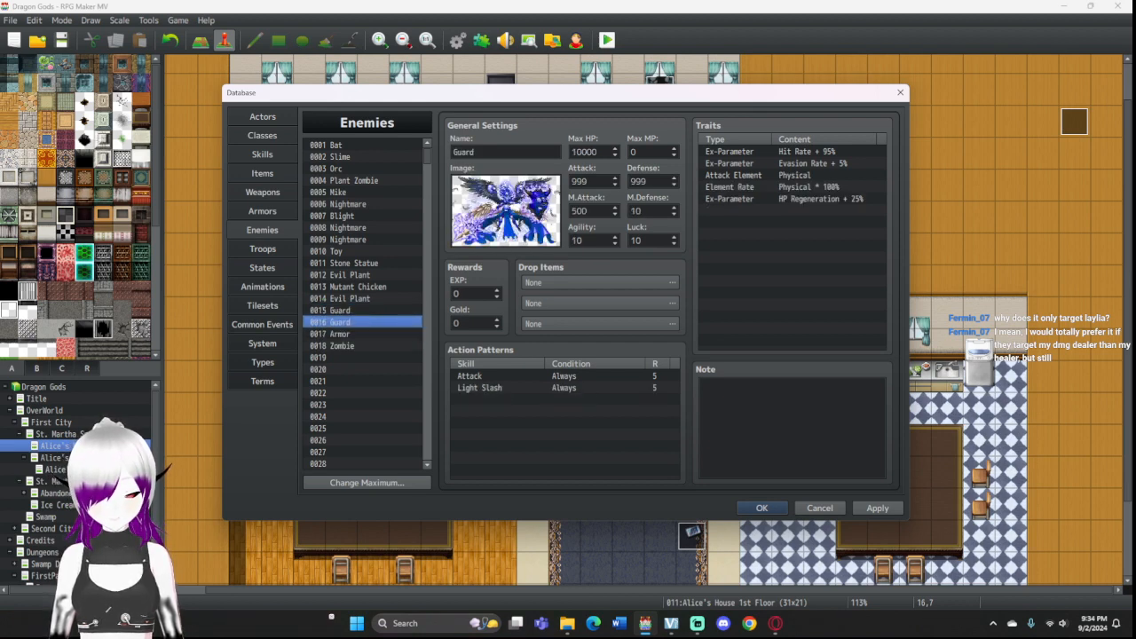
{"action": "left_click", "coordinate": [341, 335]}
{"action": "left_click", "coordinate": [342, 346]}
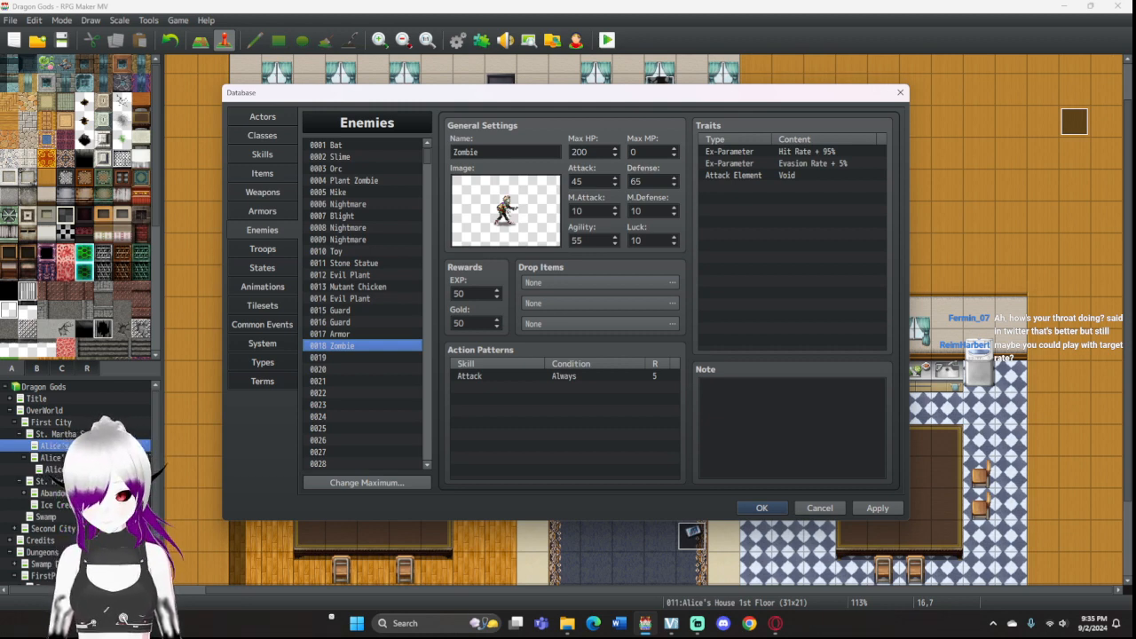
{"action": "left_click", "coordinate": [262, 136]}
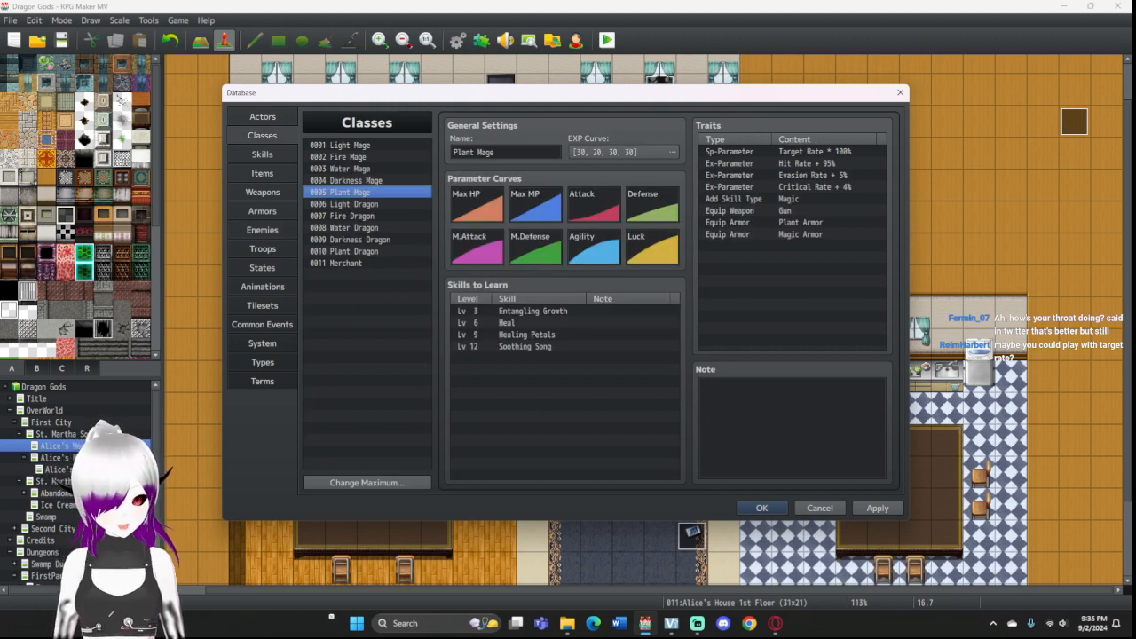
{"action": "left_click", "coordinate": [792, 152]}
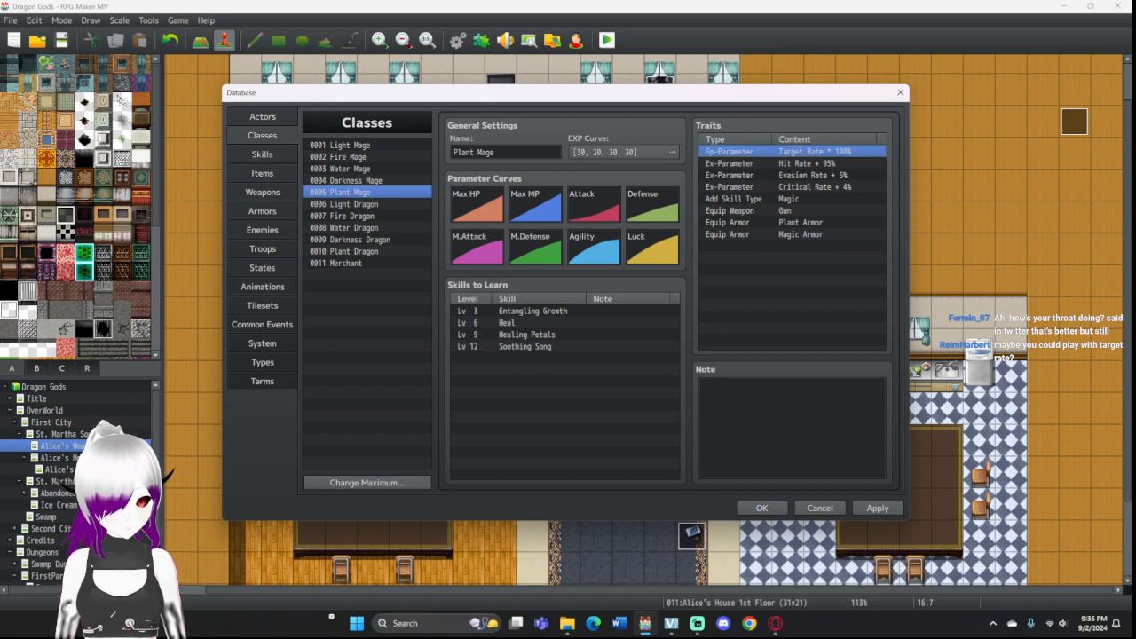
{"action": "double_click", "coordinate": [791, 152]}
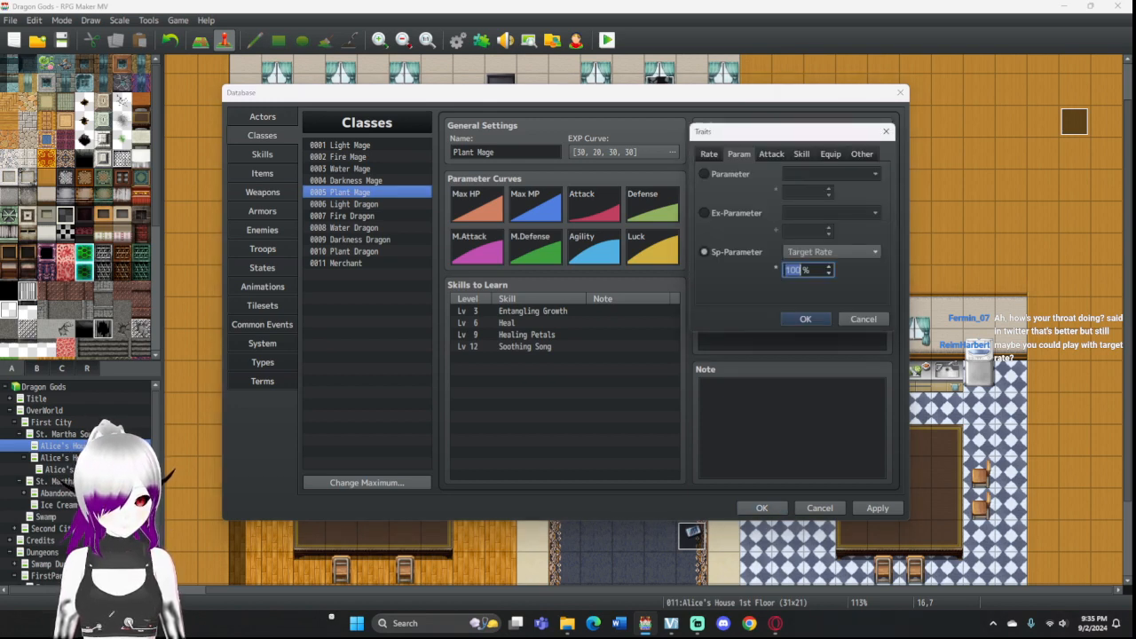
{"action": "left_click", "coordinate": [830, 252]}
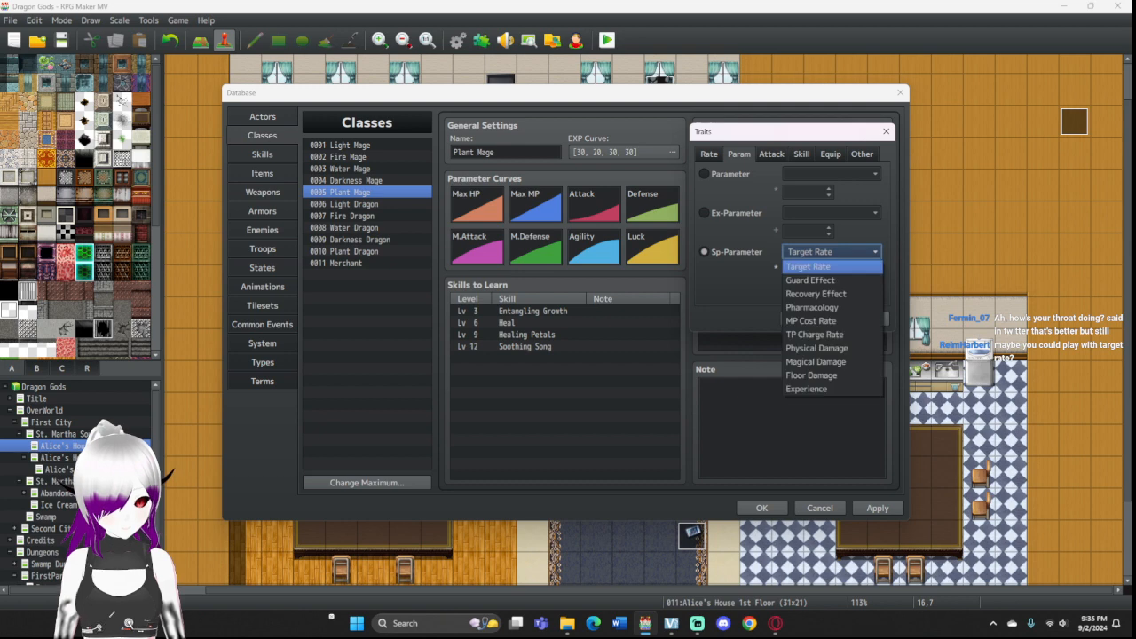
{"action": "left_click", "coordinate": [808, 266]}
{"action": "double_click", "coordinate": [794, 269]}
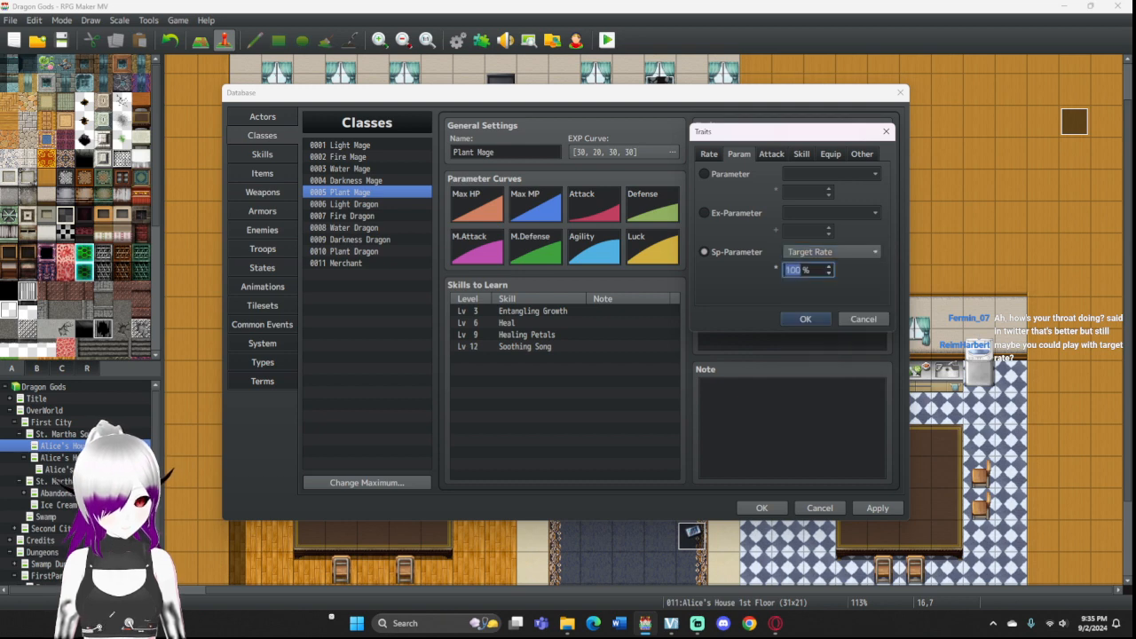
{"action": "left_click", "coordinate": [885, 131]}
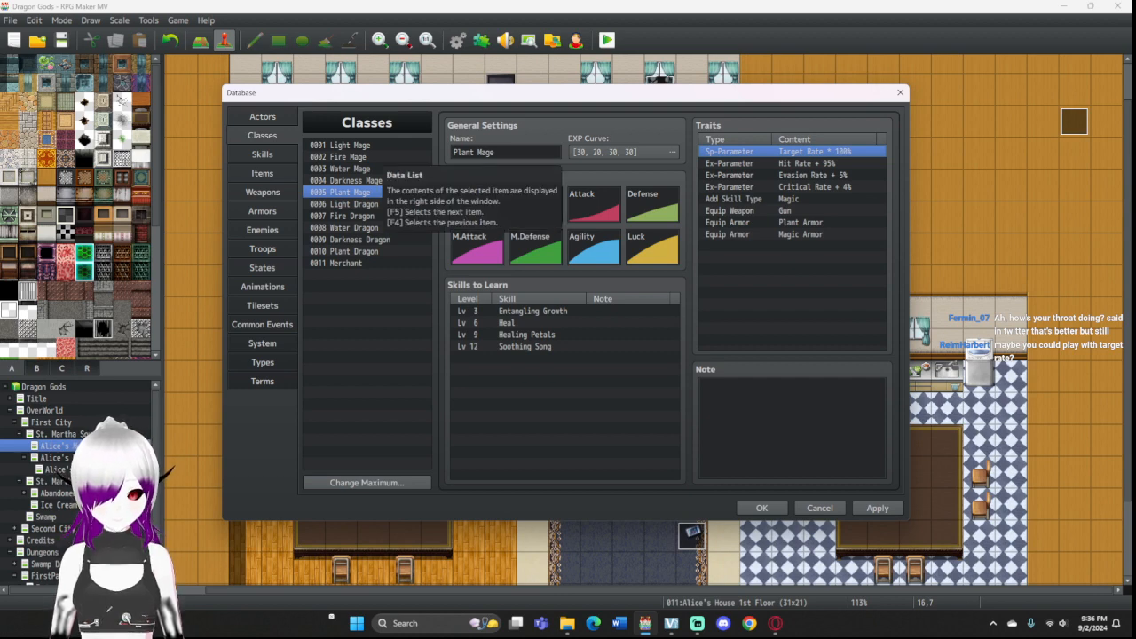
Step: Set the Plant Mage class's Target Rate trait to 85%
{"action": "double_click", "coordinate": [778, 151]}
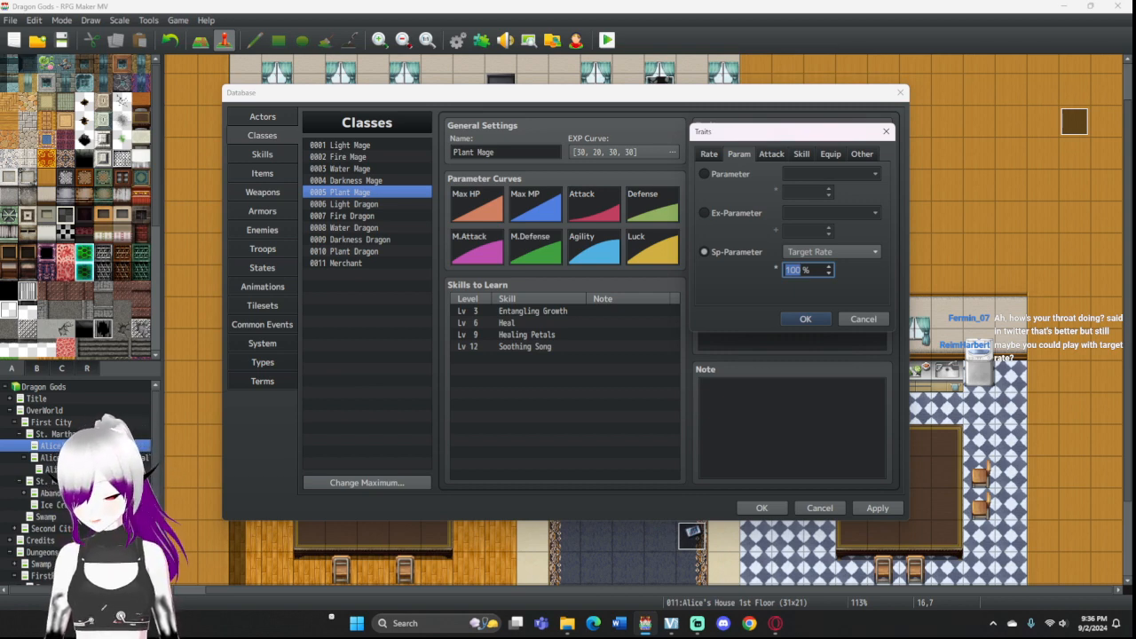
{"action": "type", "text": "6"}
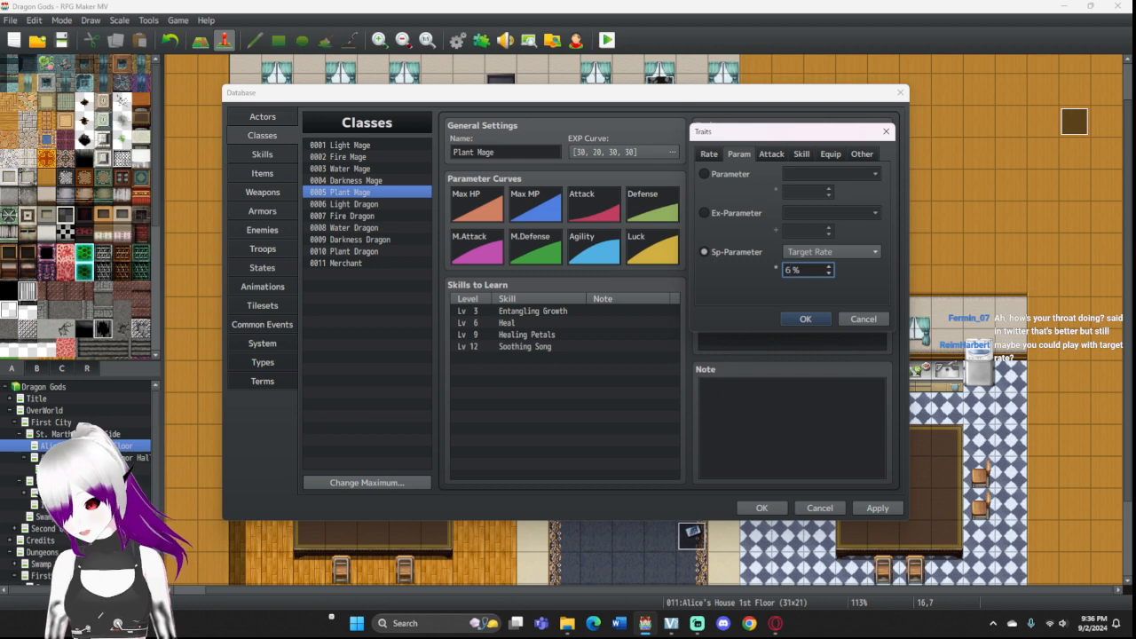
{"action": "key", "text": "BackSpace"}
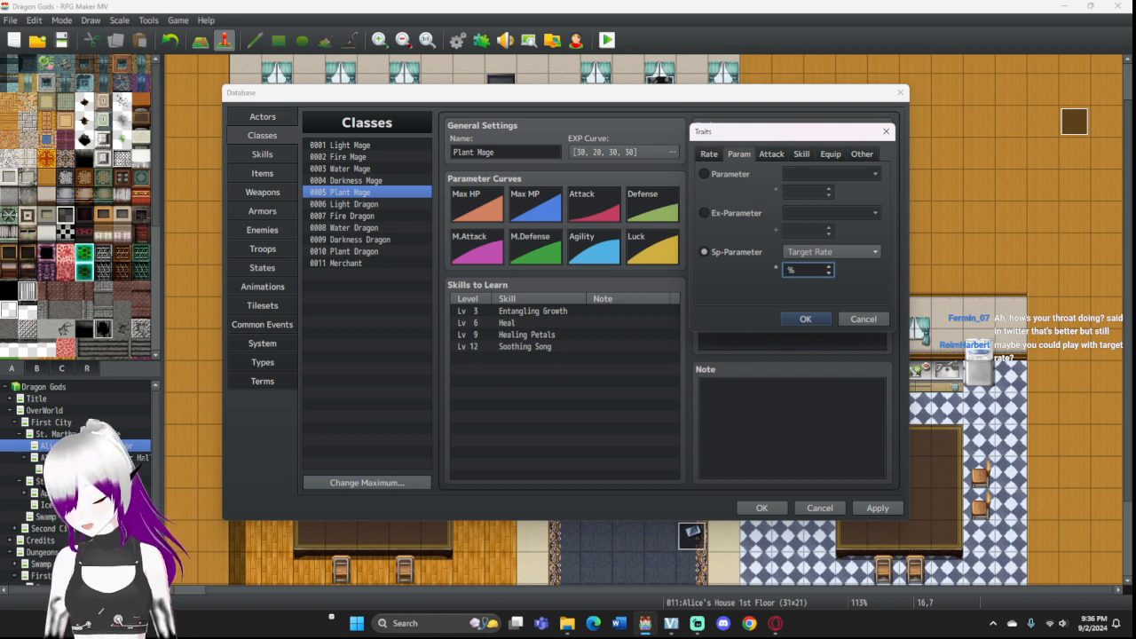
{"action": "type", "text": "85"}
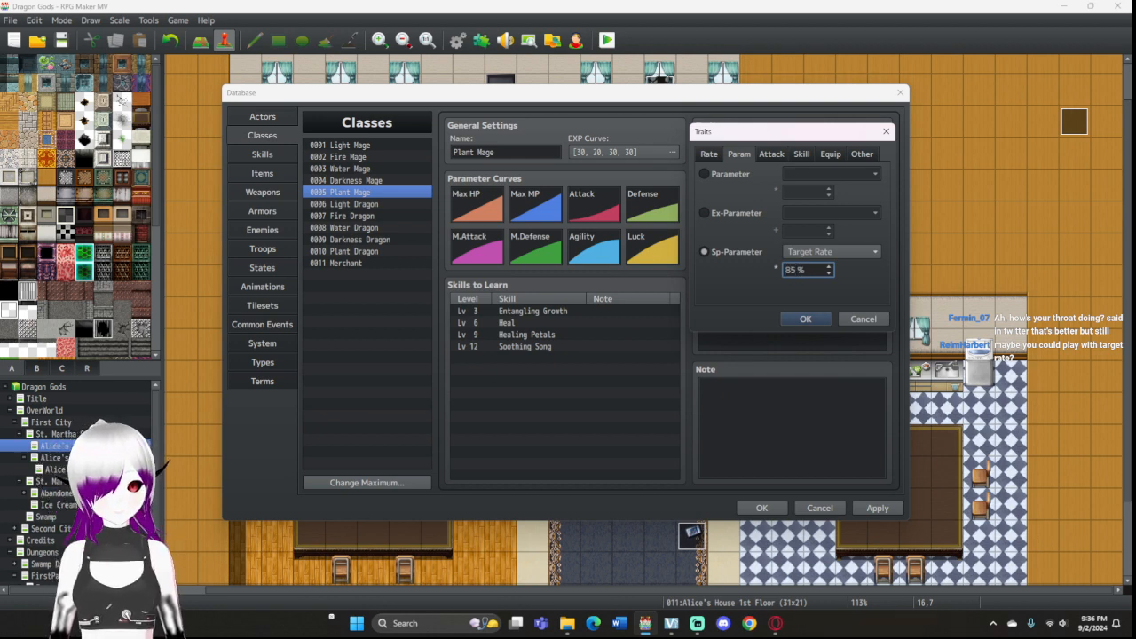
{"action": "key", "text": "Return"}
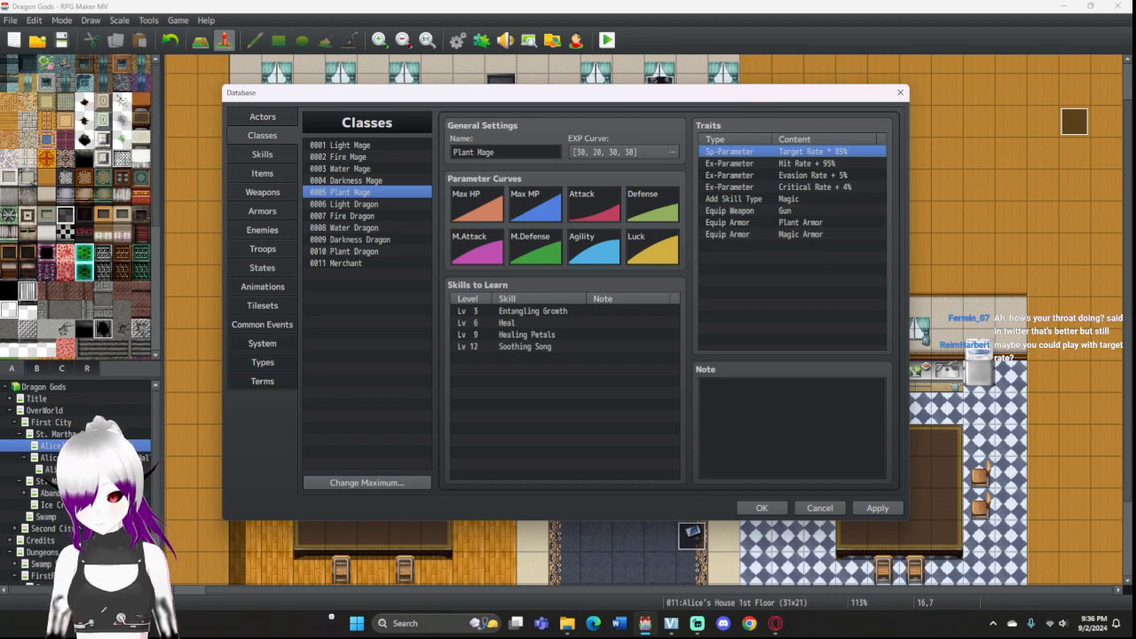
Step: Battle-test the Zombie troop with the 85% Target Rate, attacking with both party members until the battle ends, and dismiss the results
{"action": "left_click", "coordinate": [263, 248]}
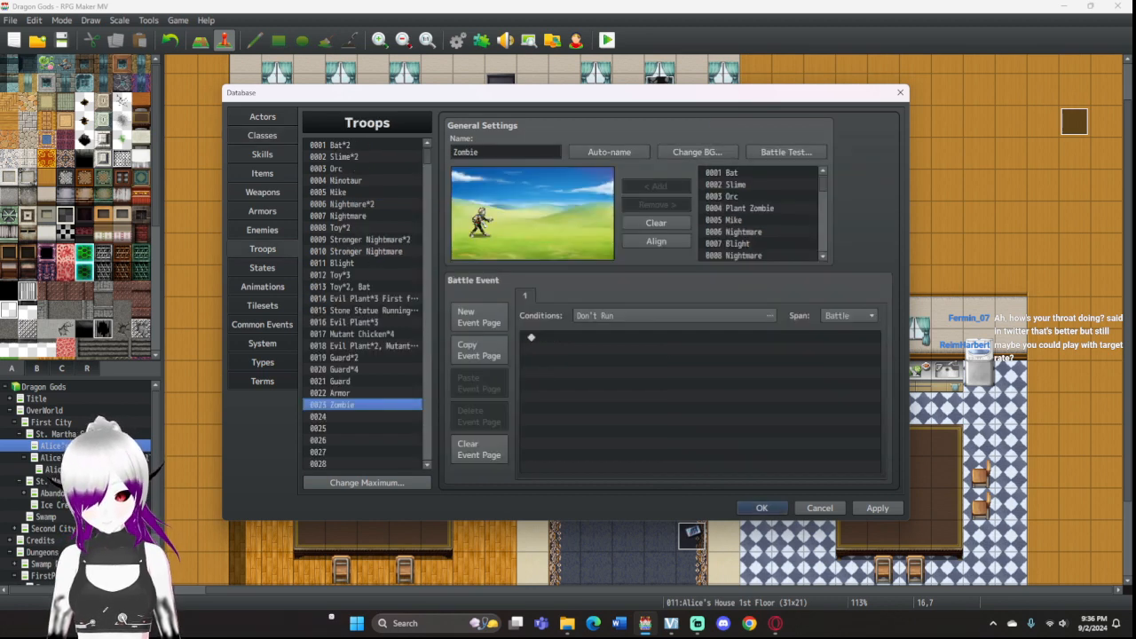
{"action": "left_click", "coordinate": [785, 151]}
{"action": "left_click", "coordinate": [628, 404]}
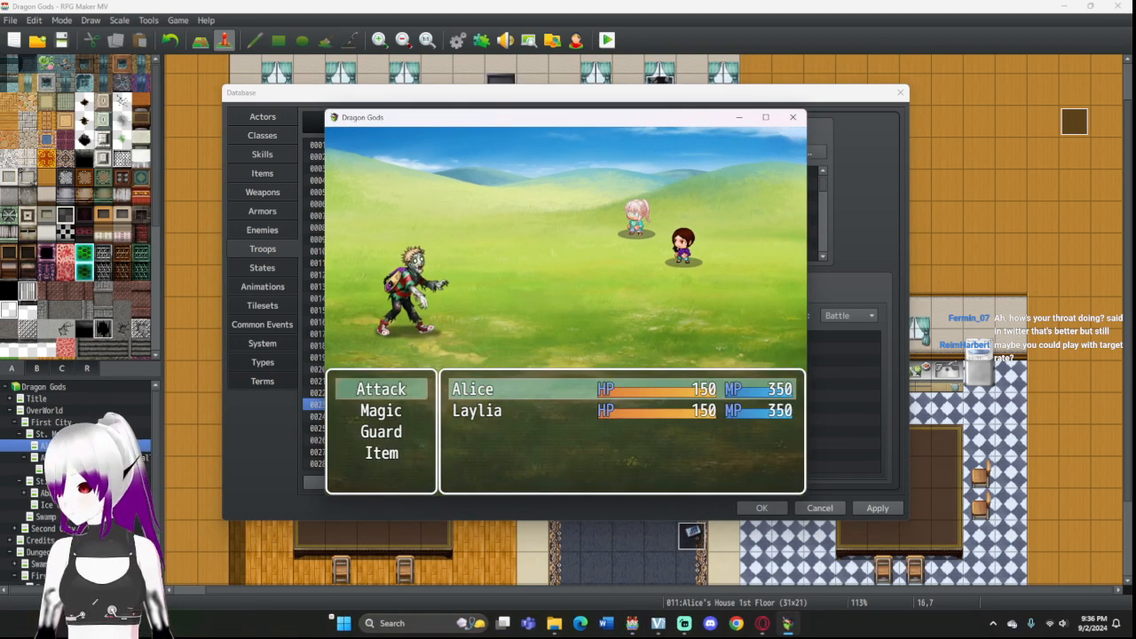
{"action": "key", "text": "Return"}
{"action": "key", "text": "Return"}
{"action": "key", "text": "Return"}
{"action": "key", "text": "Return"}
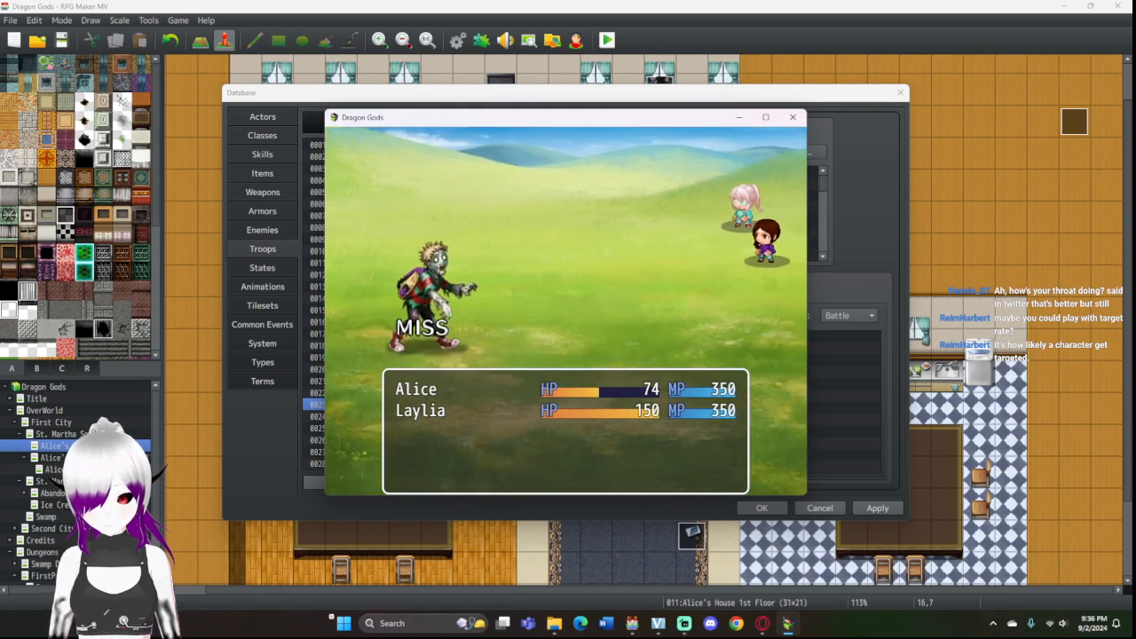
{"action": "key", "text": "Return"}
{"action": "key", "text": "Return"}
{"action": "key", "text": "Return"}
{"action": "key", "text": "Return"}
{"action": "key", "text": "Return"}
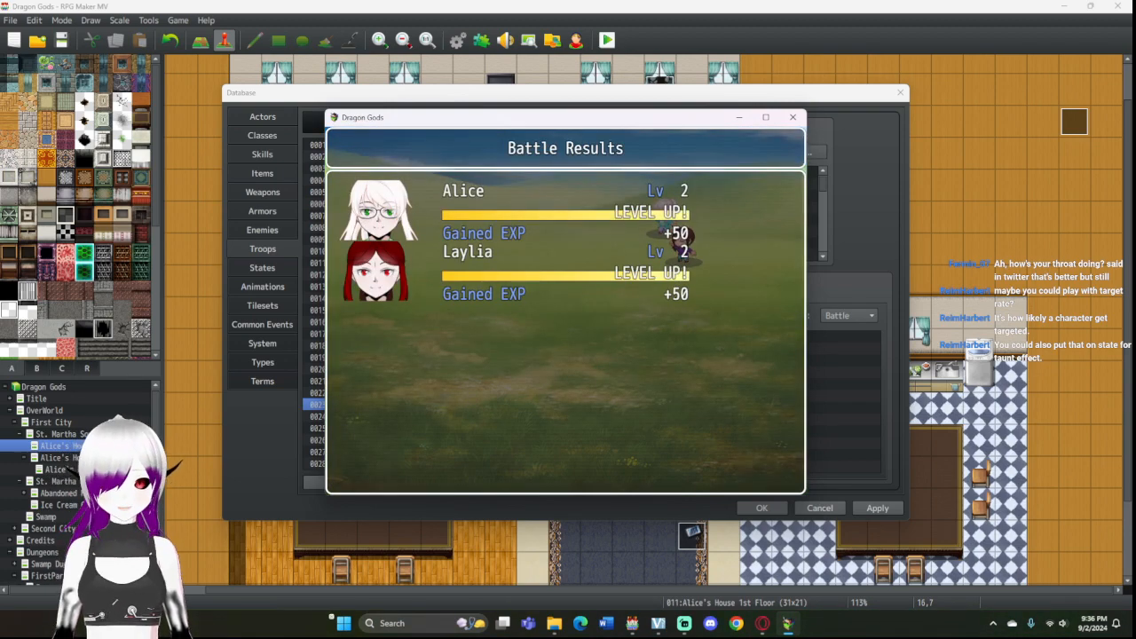
{"action": "key", "text": "Return"}
{"action": "key", "text": "Return"}
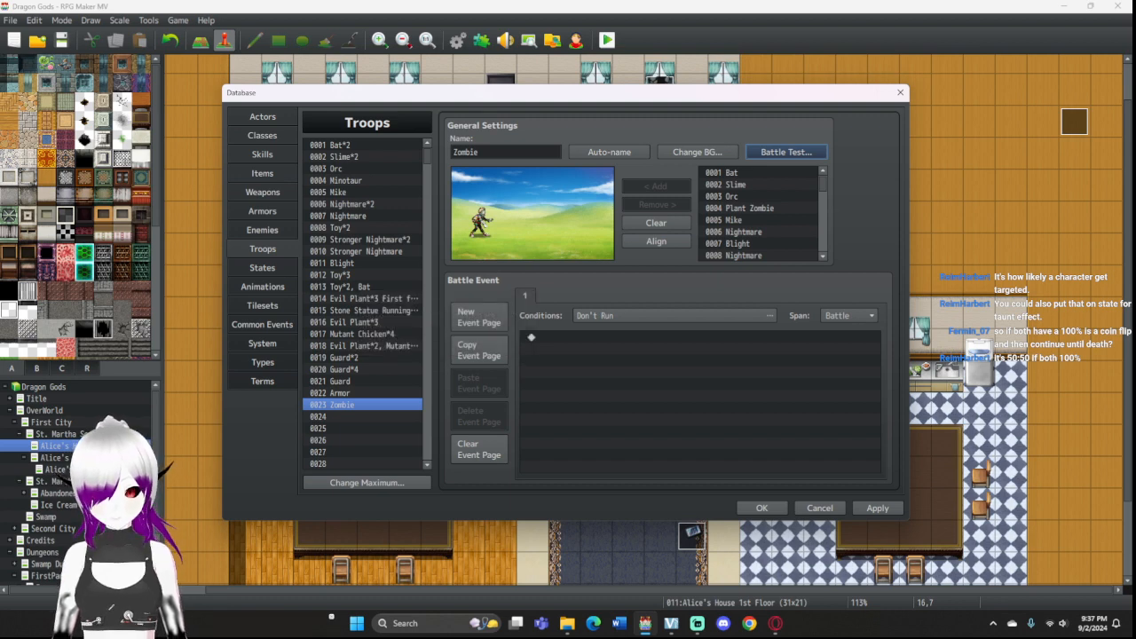
Step: Lower the Plant Mage class's Target Rate trait to 50%
{"action": "left_click", "coordinate": [263, 136]}
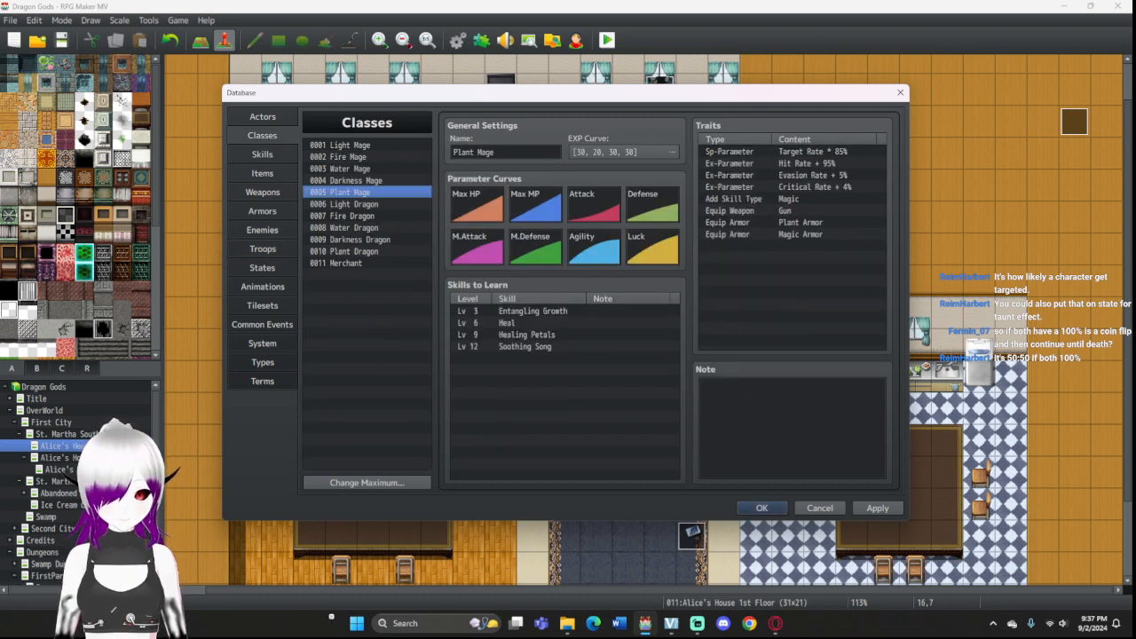
{"action": "double_click", "coordinate": [813, 151]}
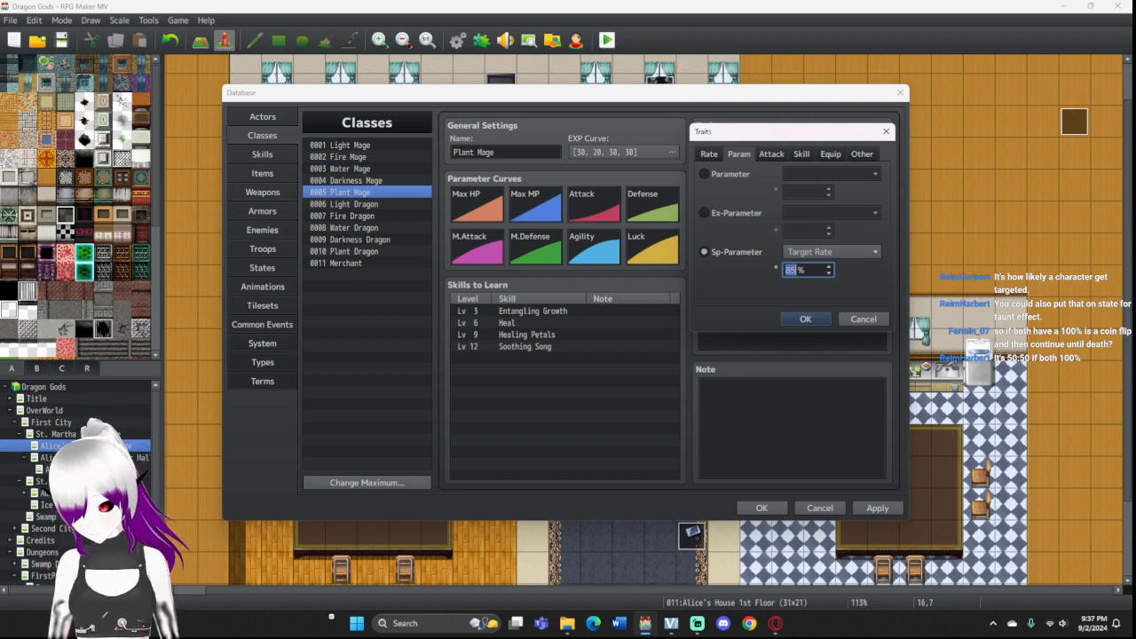
{"action": "type", "text": "50"}
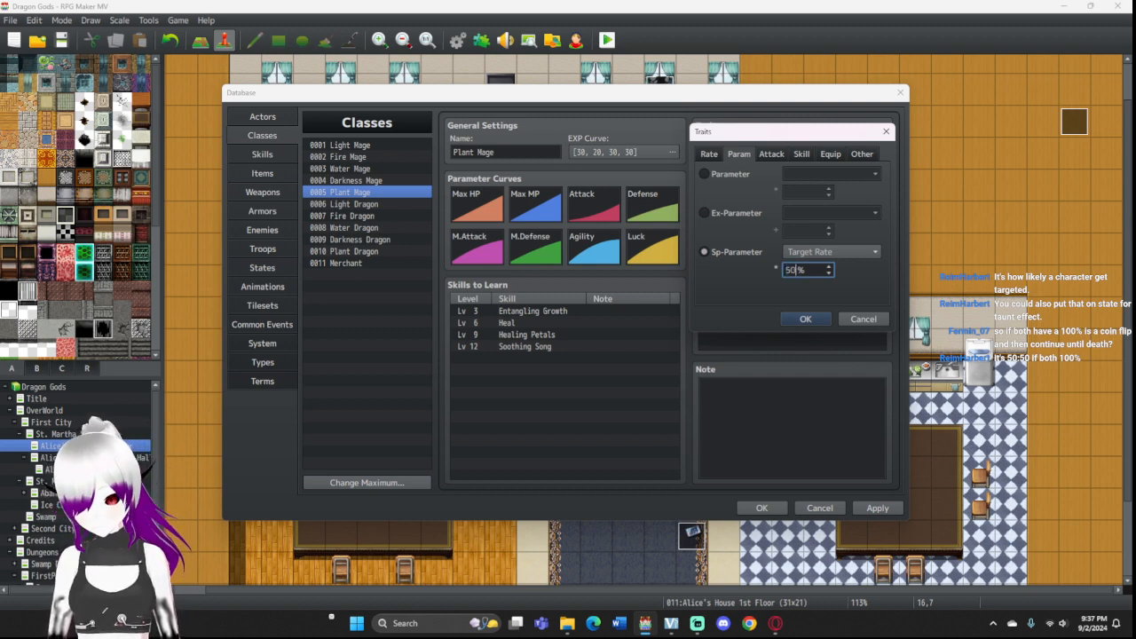
{"action": "key", "text": "Return"}
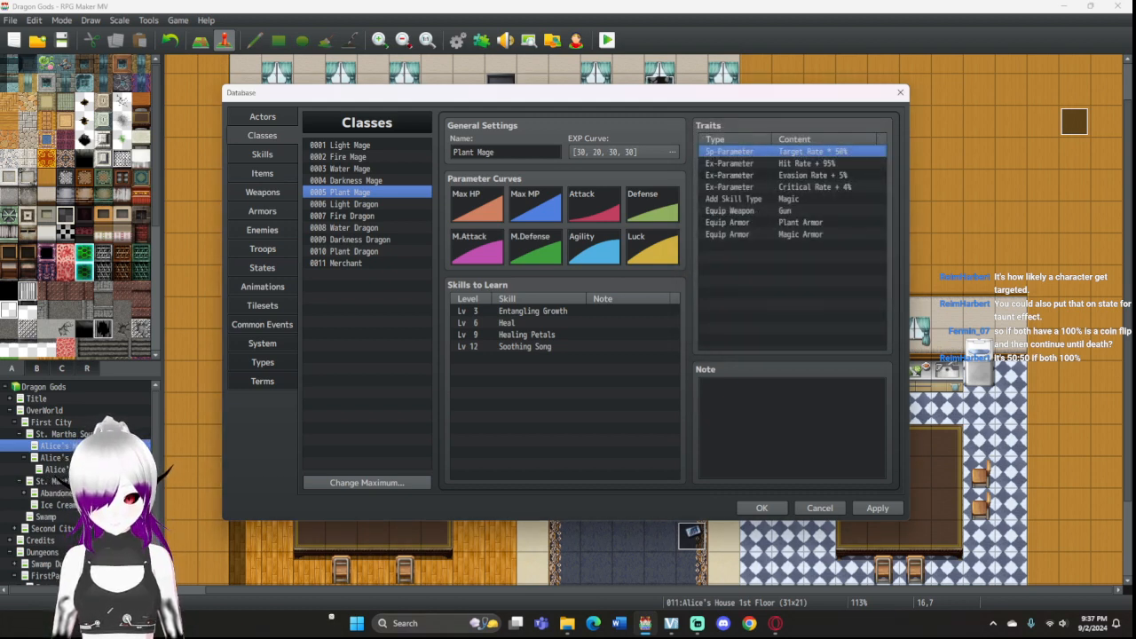
Step: Battle-test the Zombie troop with the 50% Target Rate, using only attacks until the battle ends, and dismiss the results and spoils
{"action": "left_click", "coordinate": [263, 248]}
{"action": "left_click", "coordinate": [786, 152]}
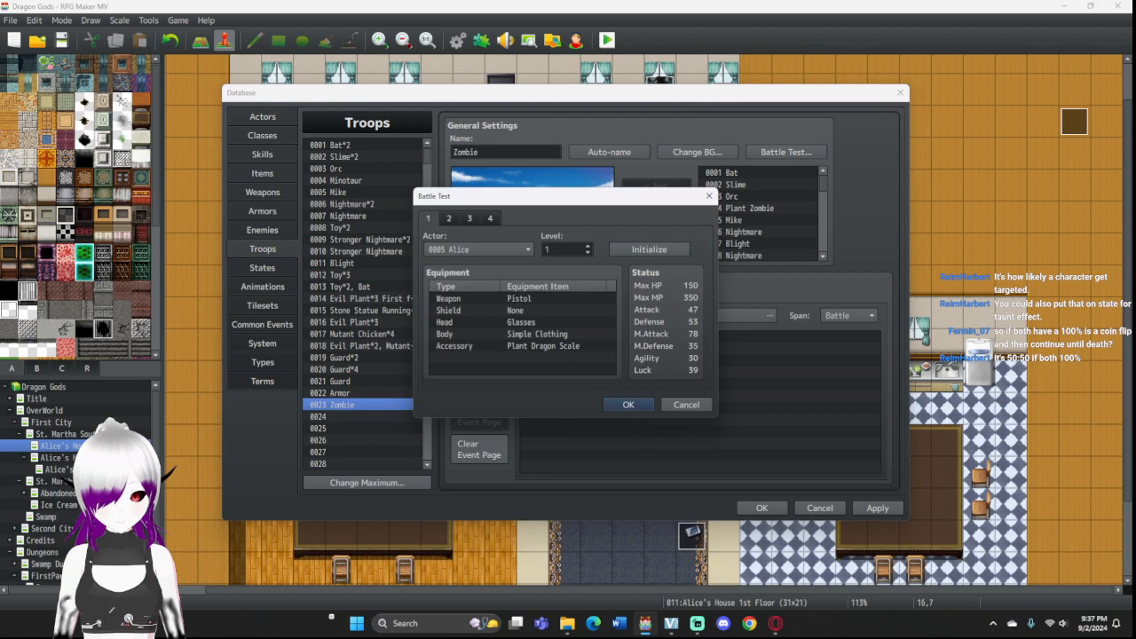
{"action": "key", "text": "Return"}
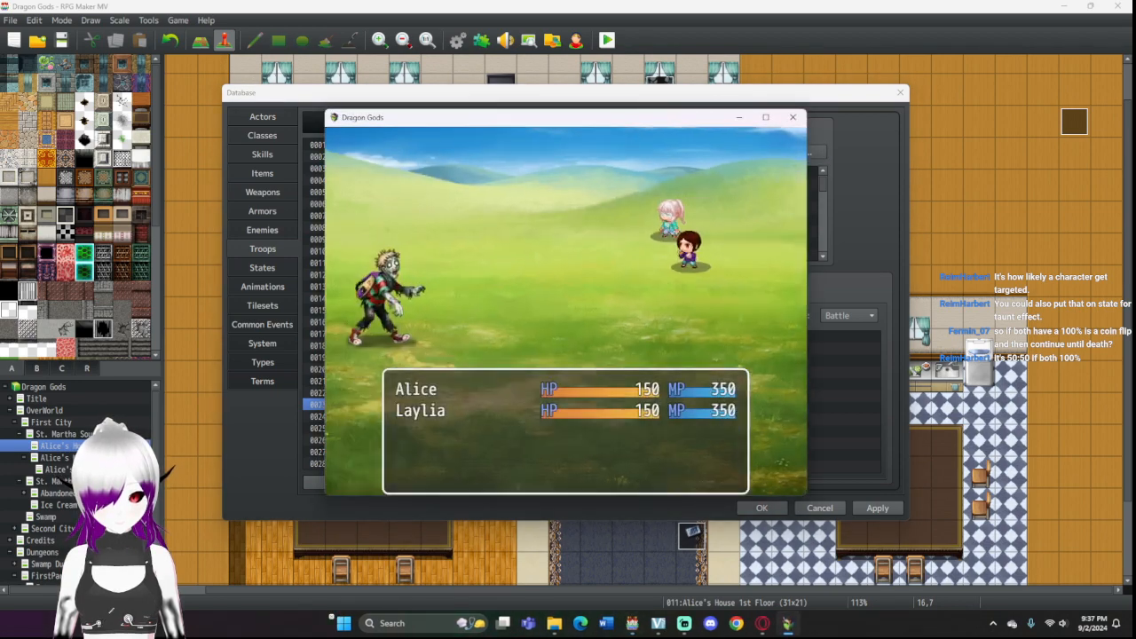
{"action": "key", "text": "Return"}
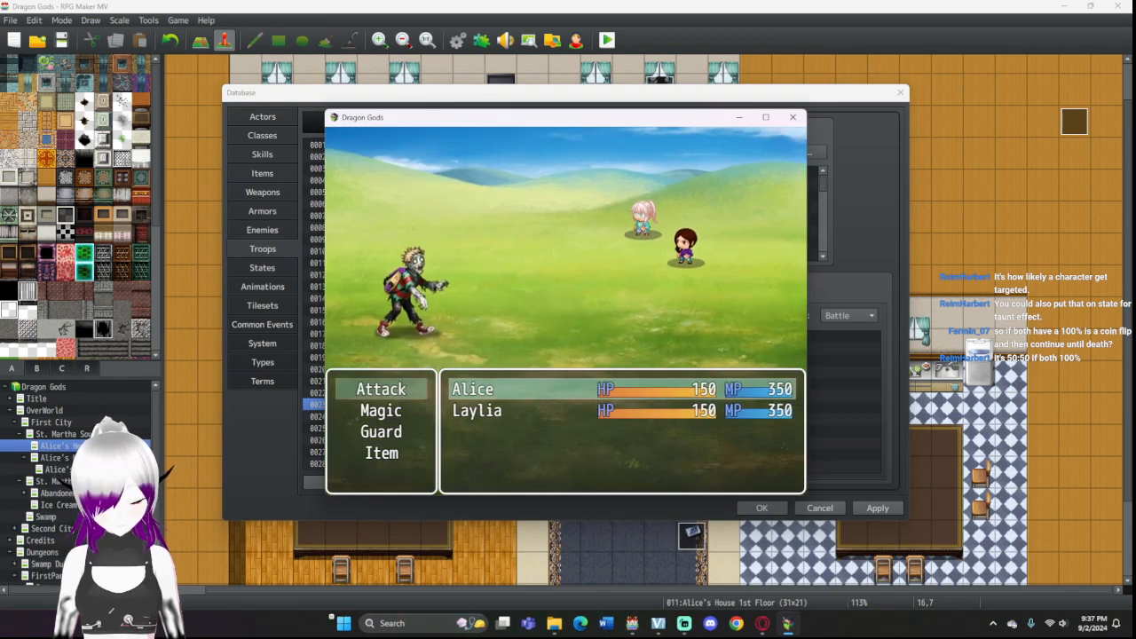
{"action": "key", "text": "Escape"}
{"action": "key", "text": "Return"}
{"action": "key", "text": "Return"}
{"action": "key", "text": "Return"}
{"action": "key", "text": "Return"}
{"action": "key", "text": "Return"}
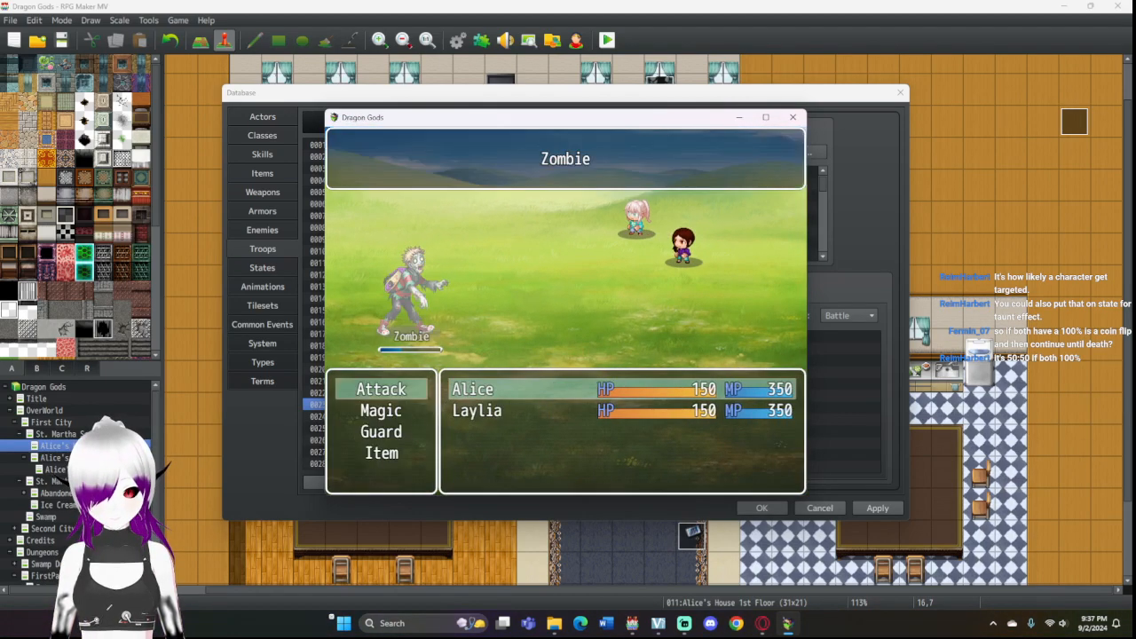
{"action": "key", "text": "Return"}
{"action": "key", "text": "Return"}
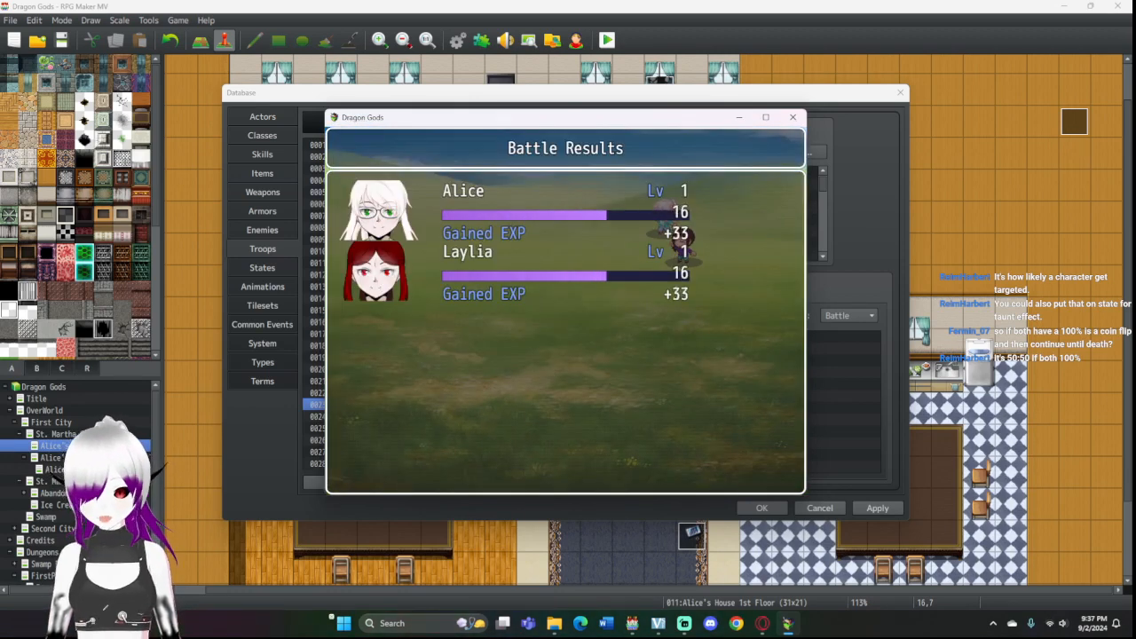
{"action": "key", "text": "Return"}
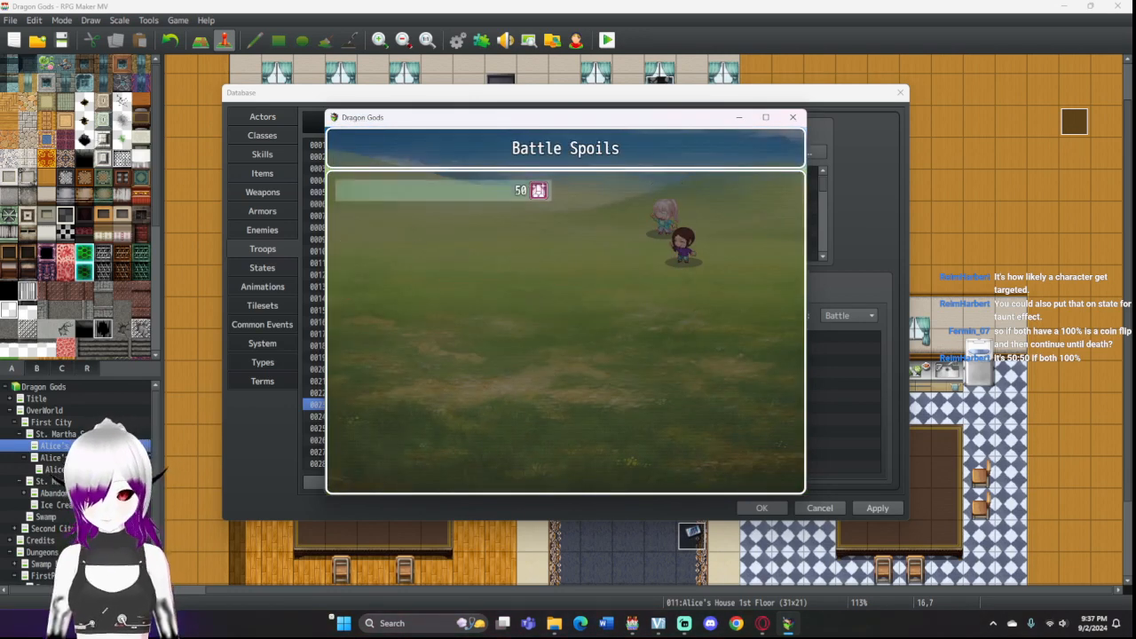
{"action": "key", "text": "Return"}
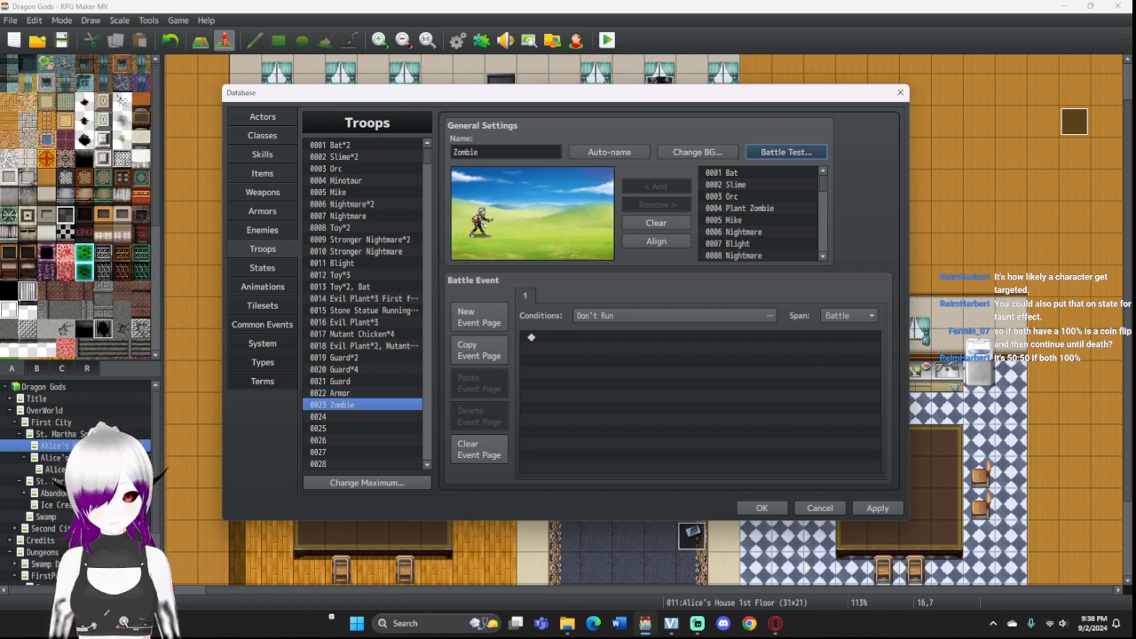
Step: Move the Zombie up and toward the left edge of the troop's battlefield, and recheck the Plant Mage class's traits
{"action": "left_click_drag", "start_coordinate": [480, 222], "coordinate": [469, 214]}
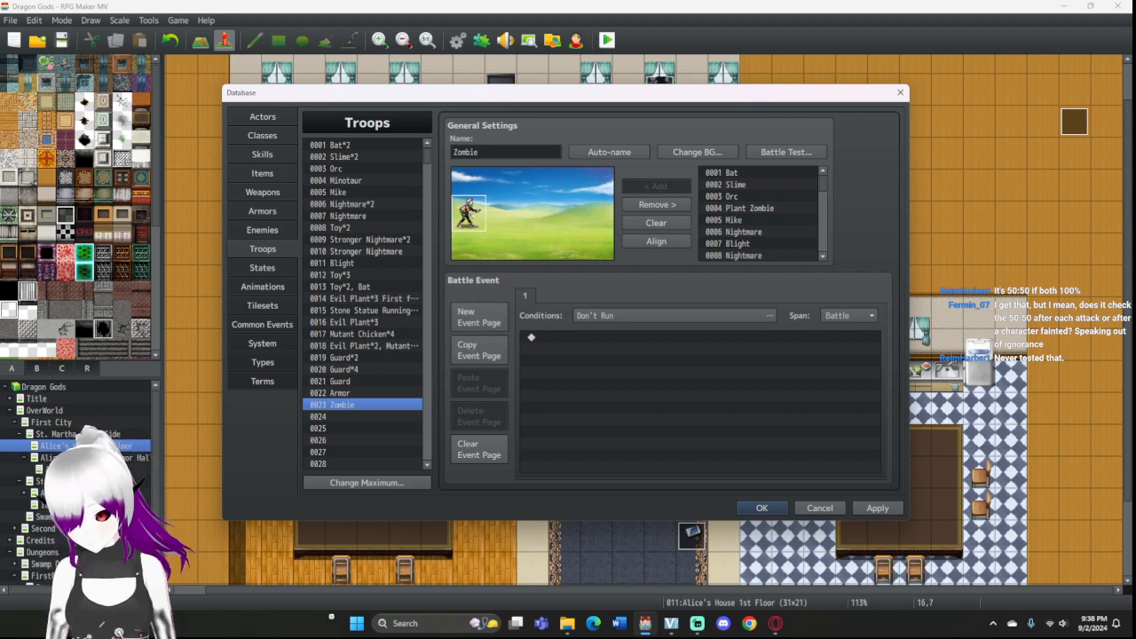
{"action": "left_click", "coordinate": [262, 174]}
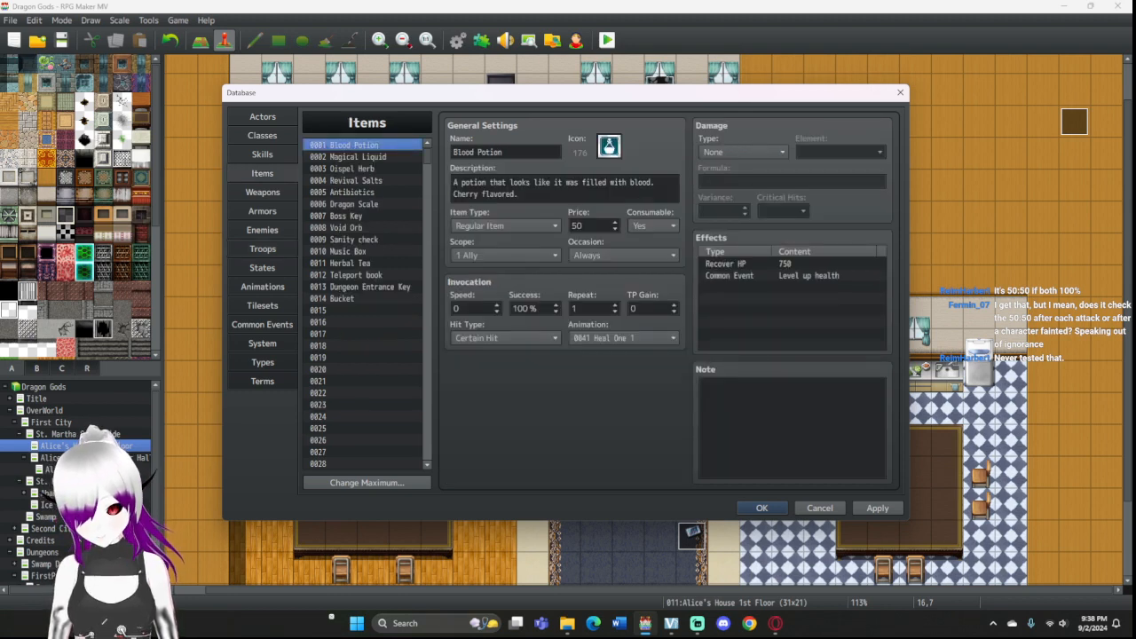
{"action": "left_click", "coordinate": [263, 154]}
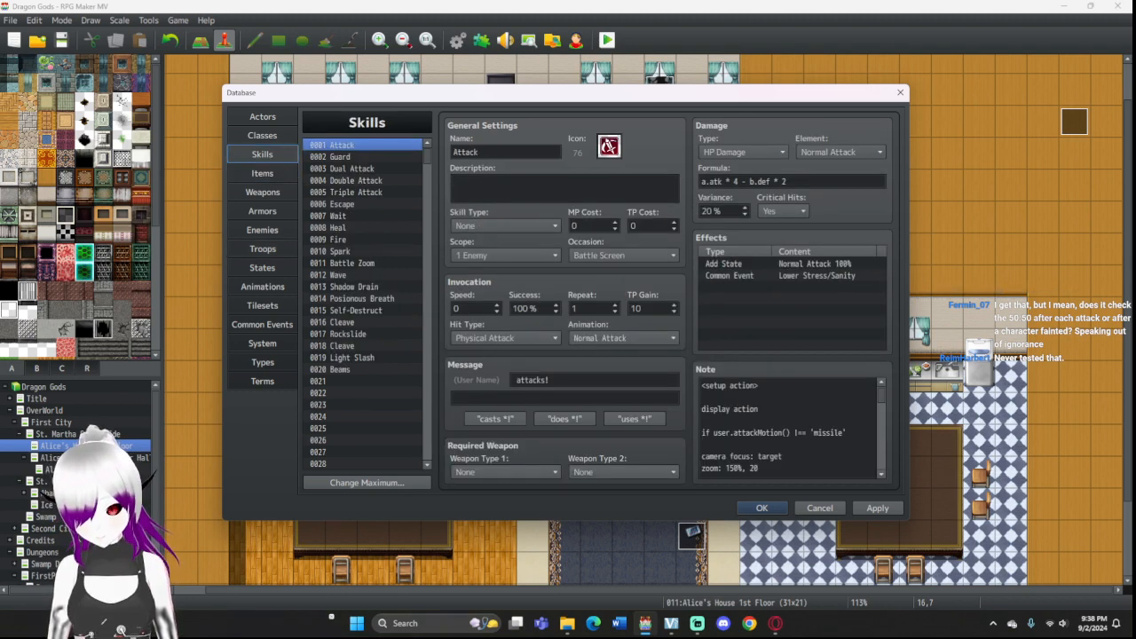
{"action": "left_click", "coordinate": [263, 136]}
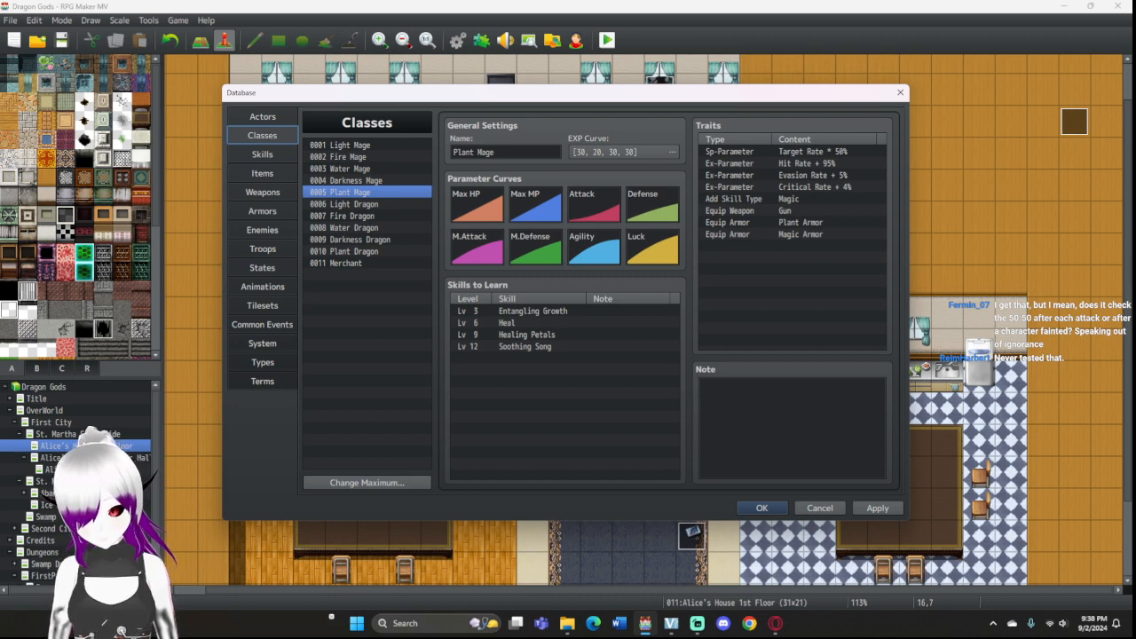
Step: Battle-test the repositioned Zombie troop, attacking each turn with every available party member until the battle results
{"action": "left_click", "coordinate": [263, 249]}
{"action": "left_click", "coordinate": [785, 151]}
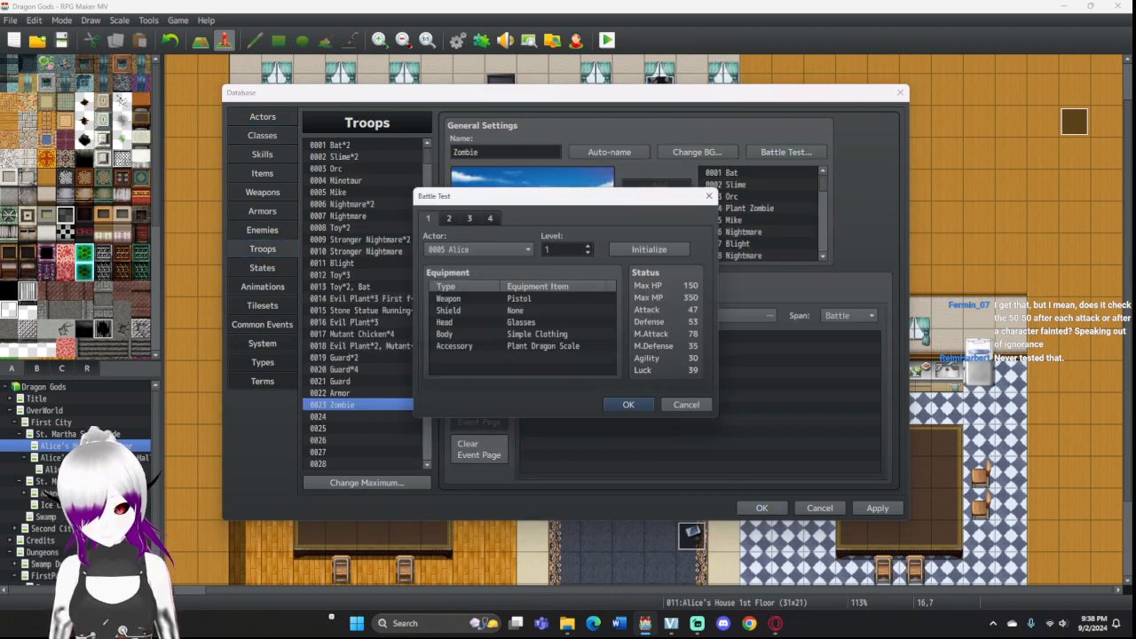
{"action": "left_click", "coordinate": [628, 404]}
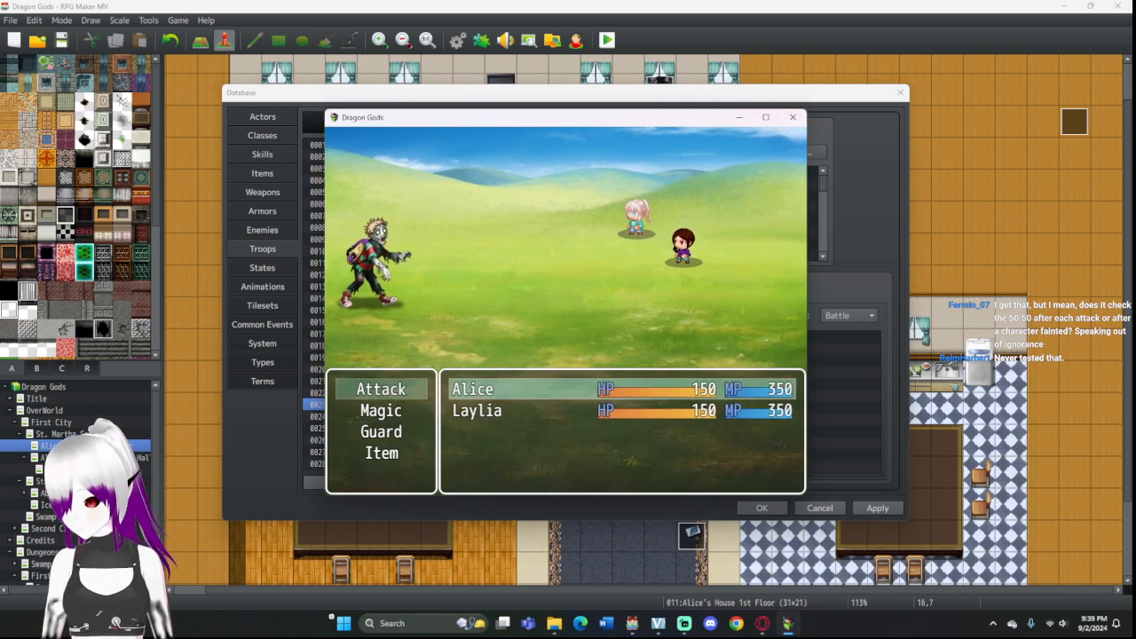
{"action": "key", "text": "Return"}
{"action": "key", "text": "Return"}
{"action": "key", "text": "Return"}
{"action": "key", "text": "Return"}
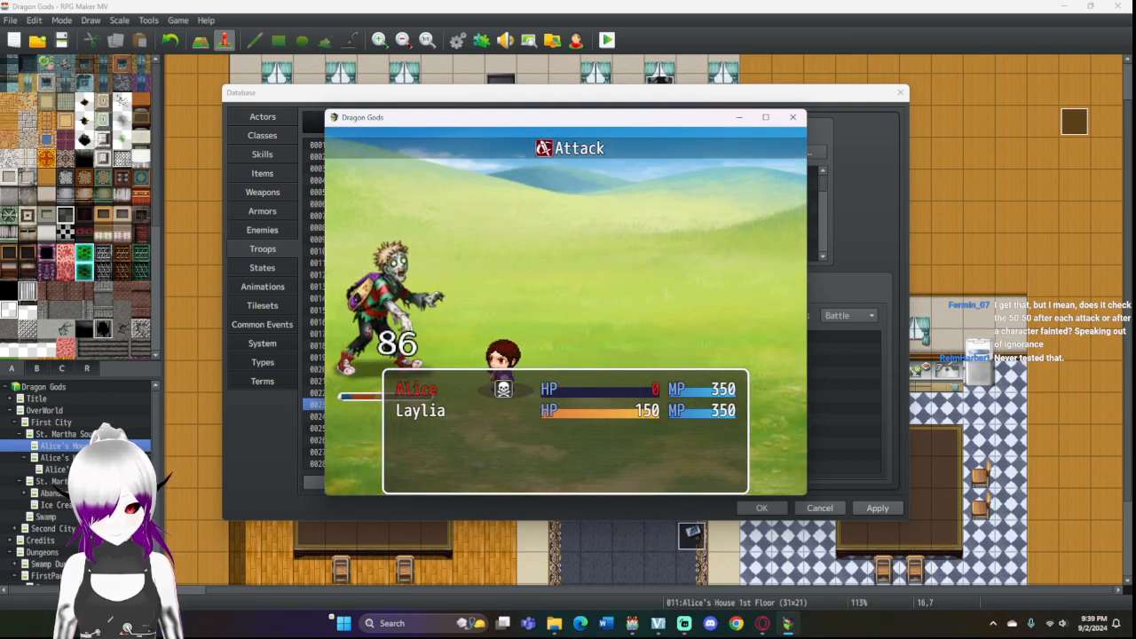
{"action": "key", "text": "Return"}
{"action": "key", "text": "Return"}
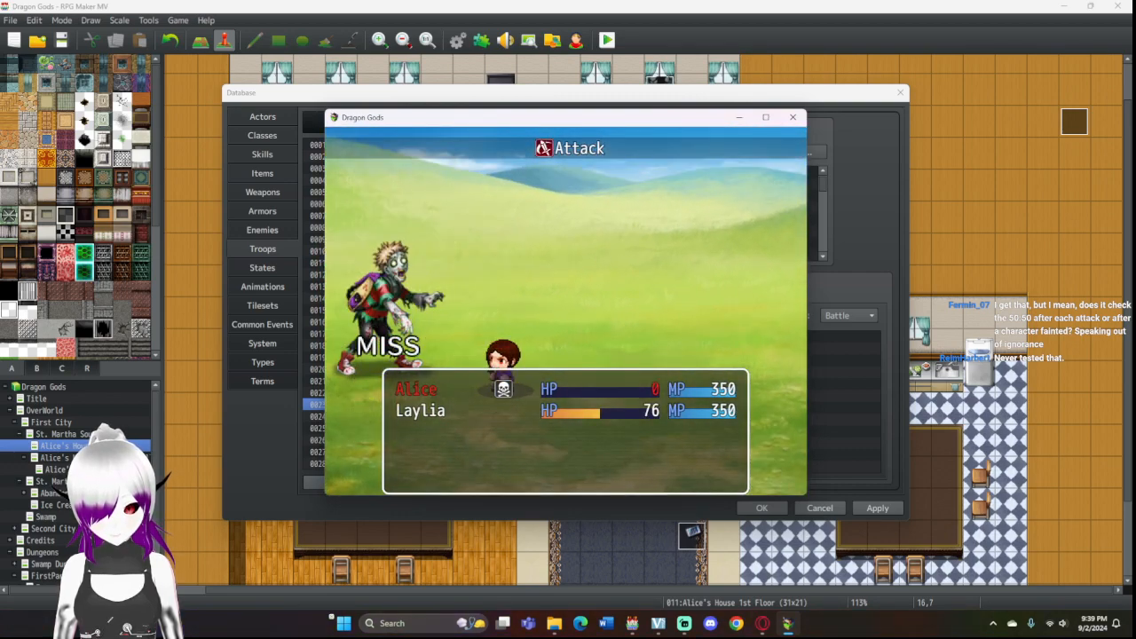
{"action": "key", "text": "Return"}
{"action": "key", "text": "Return"}
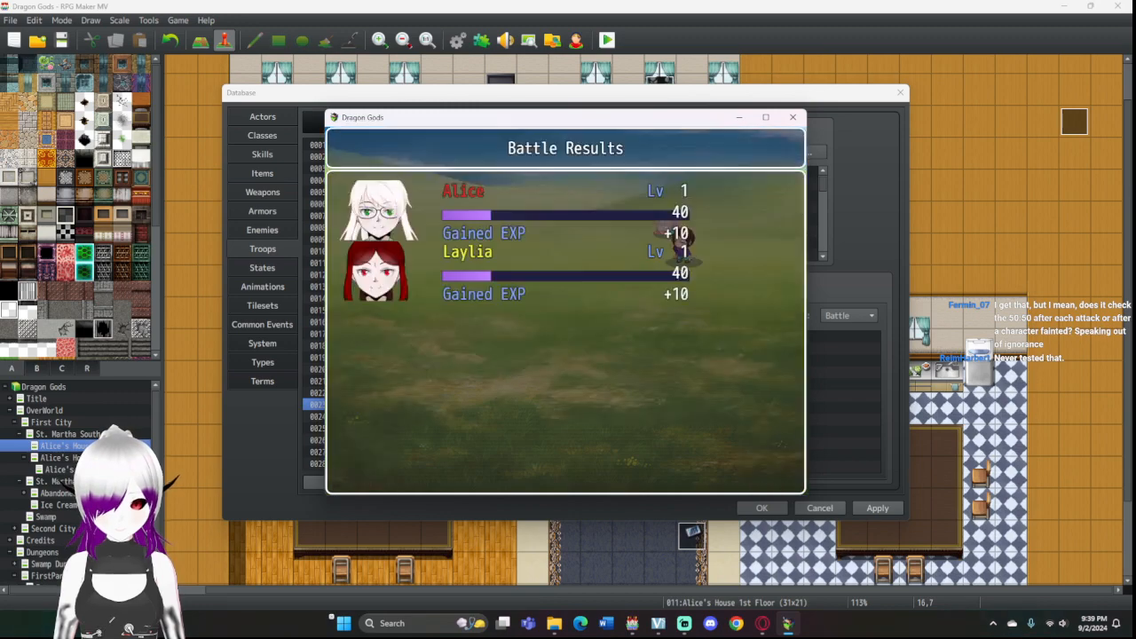
Step: Dismiss the battle results and spoils to end the Zombie battle test
{"action": "key", "text": "Return"}
{"action": "key", "text": "Return"}
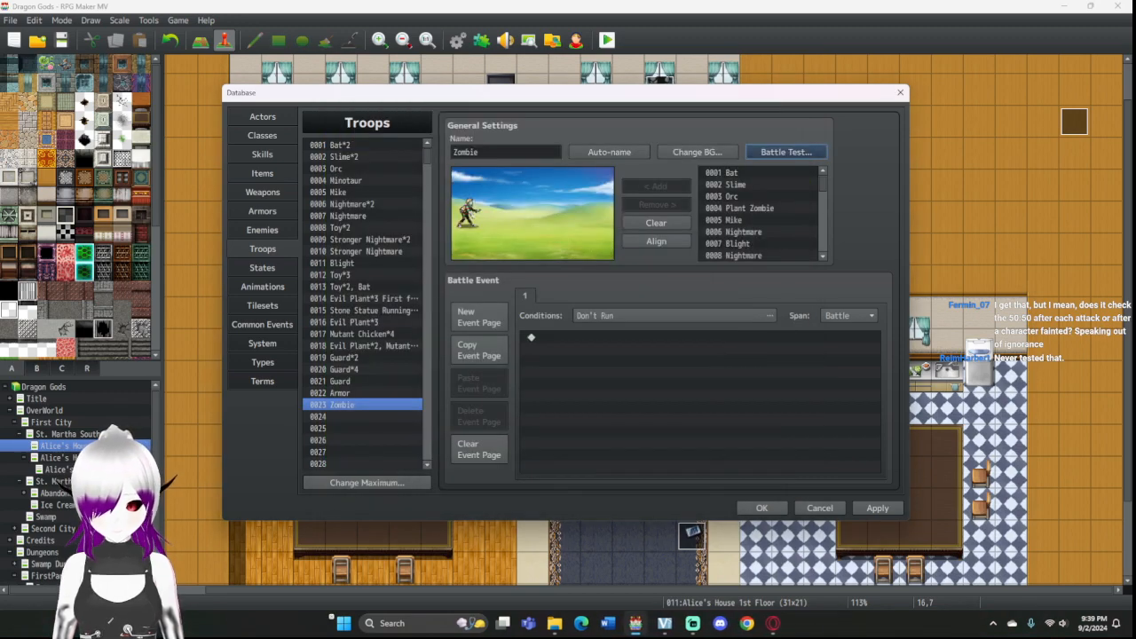
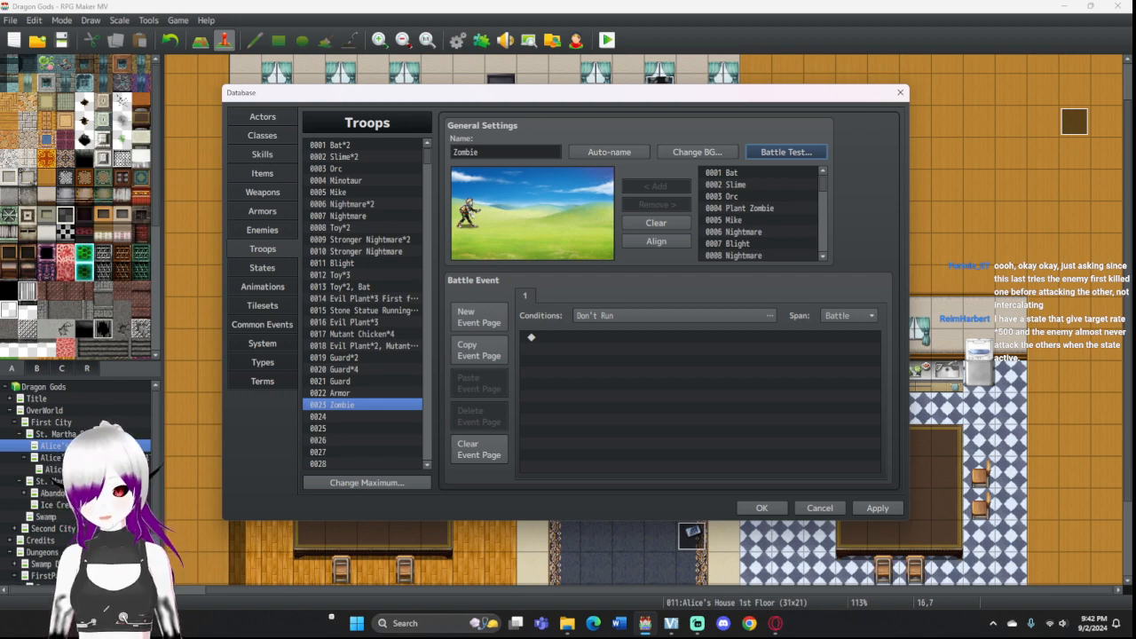
{"action": "left_click_drag", "start_coordinate": [619, 94], "coordinate": [669, 96]}
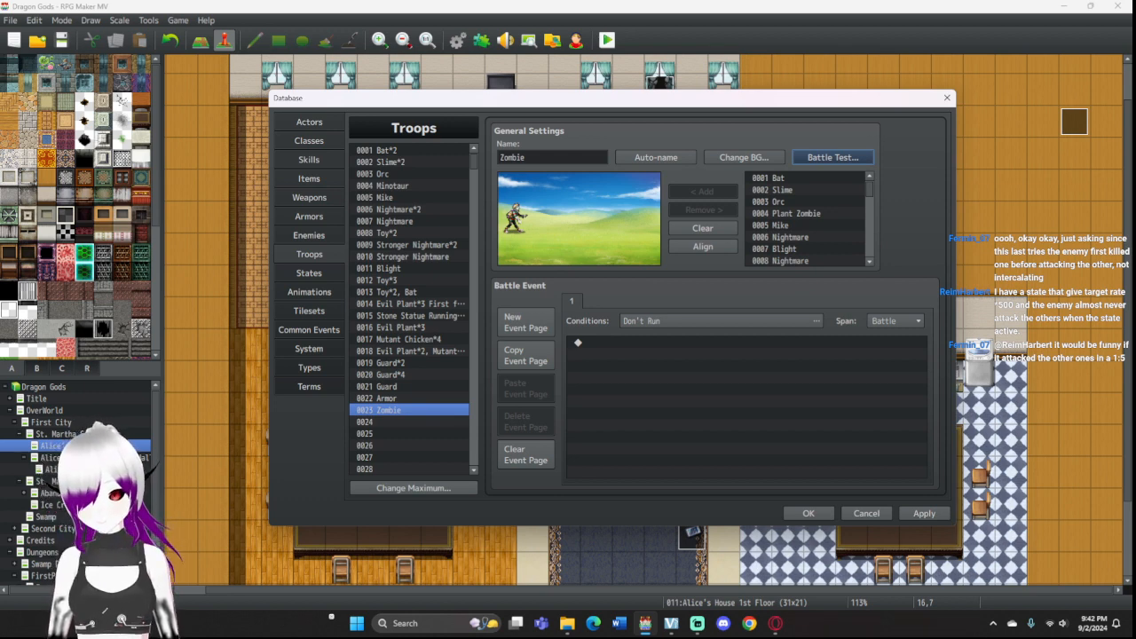
{"action": "left_click_drag", "start_coordinate": [679, 105], "coordinate": [632, 123]}
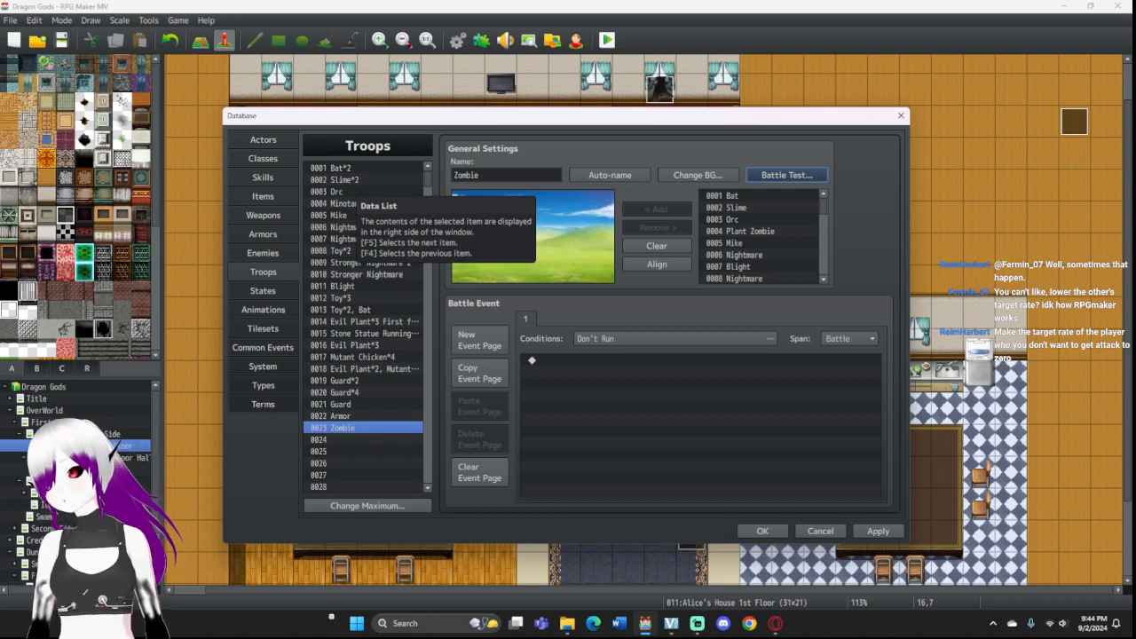
Step: Set the scope of the blank skill 0021 to All Allies
{"action": "left_click", "coordinate": [263, 177]}
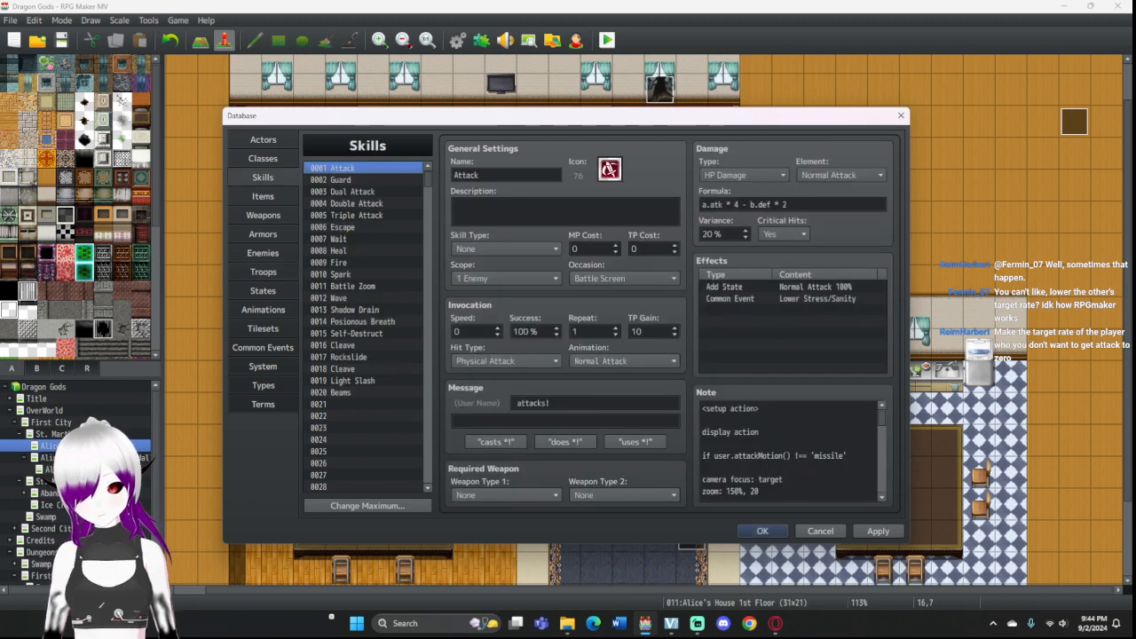
{"action": "left_click", "coordinate": [362, 405]}
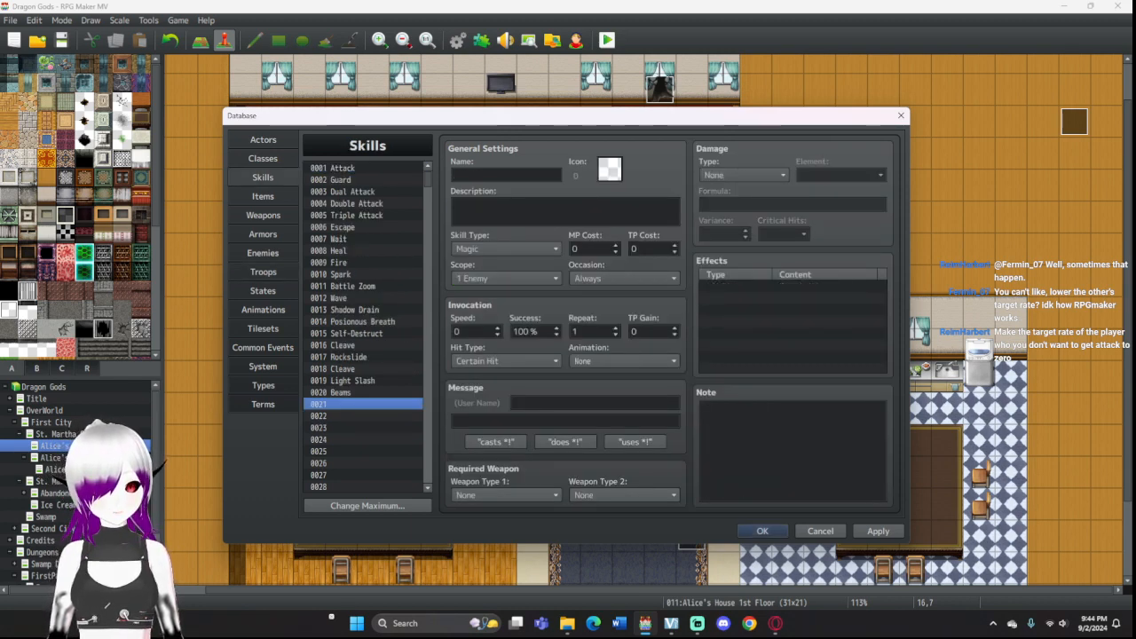
{"action": "left_click", "coordinate": [506, 277]}
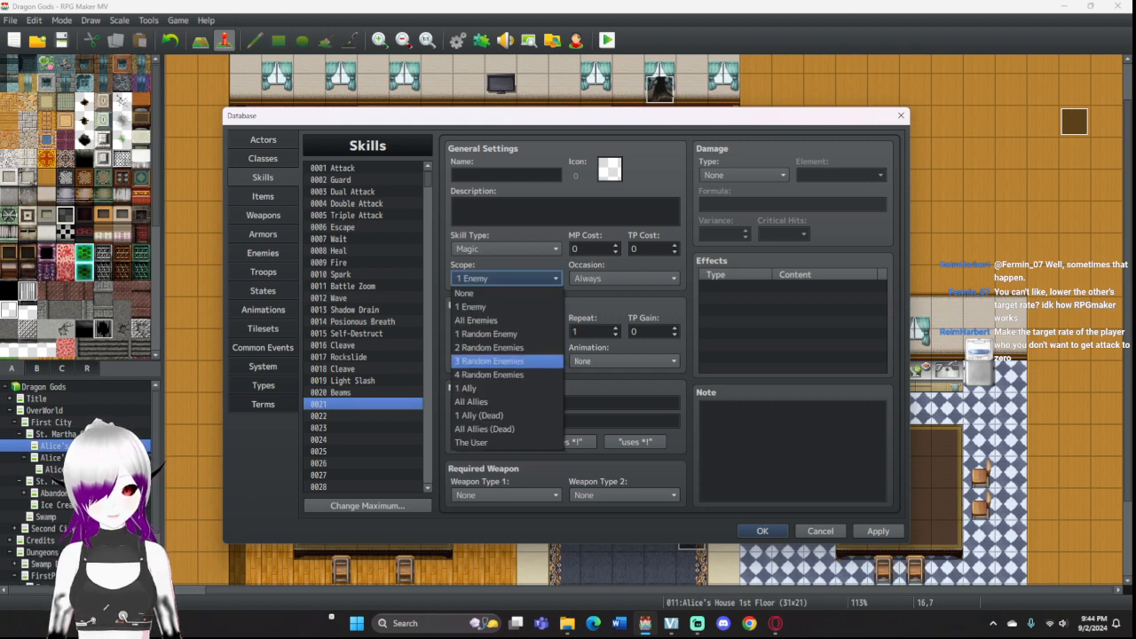
{"action": "left_click", "coordinate": [472, 402]}
Step: Add a Common Event effect to skill 0021 that calls 0012 Resting Crystal
{"action": "left_click", "coordinate": [781, 286]}
{"action": "double_click", "coordinate": [781, 287]}
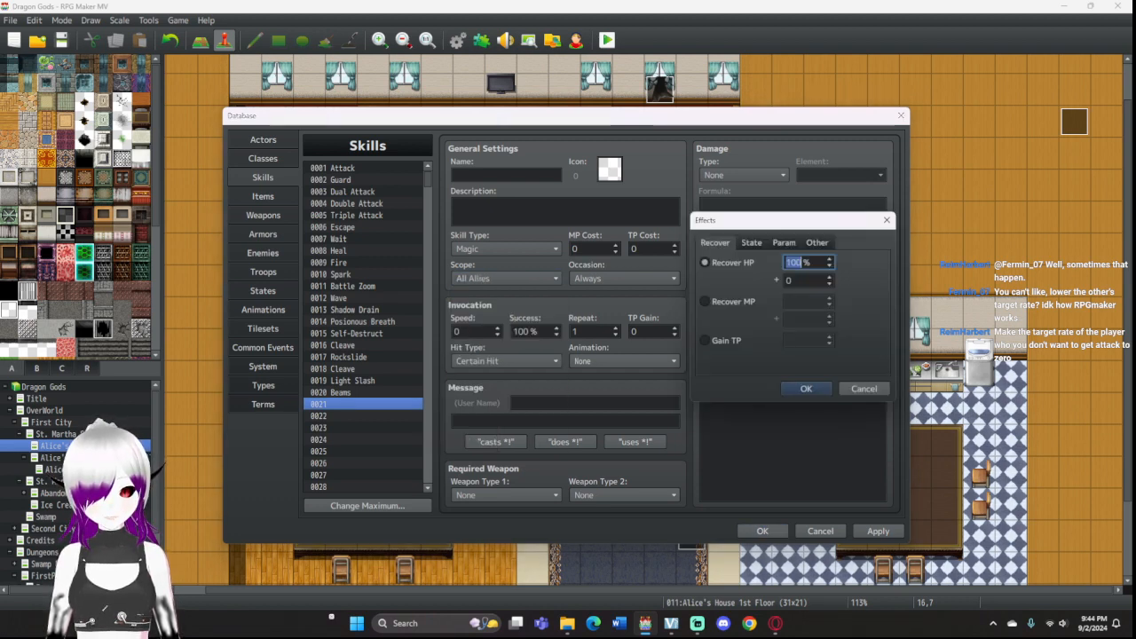
{"action": "left_click", "coordinate": [816, 242]}
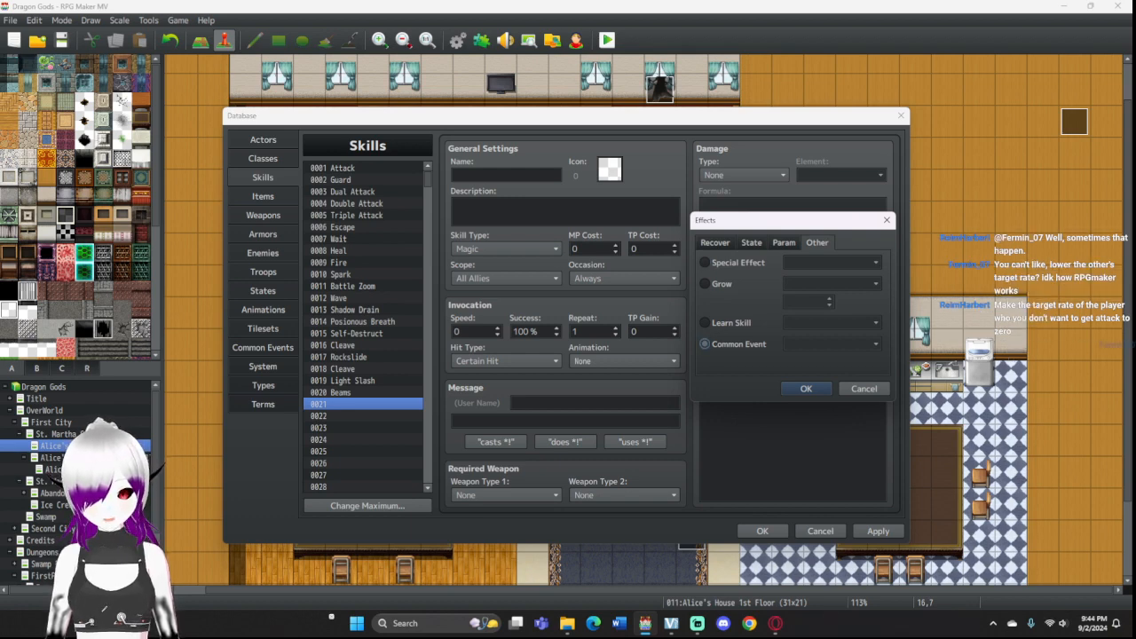
{"action": "left_click", "coordinate": [706, 343]}
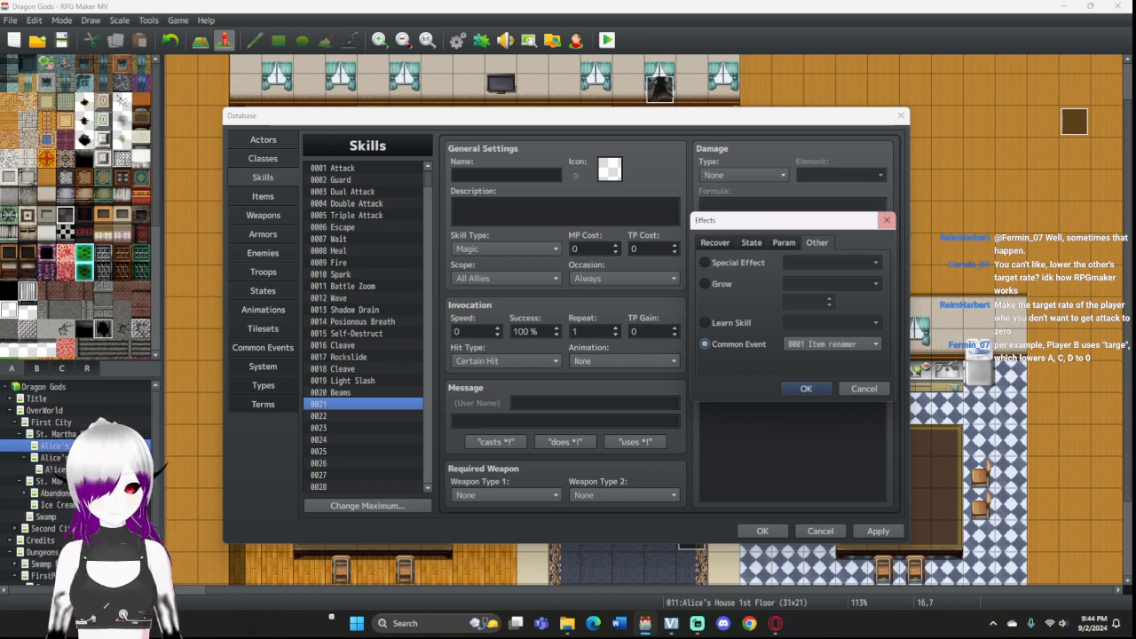
{"action": "left_click", "coordinate": [831, 344]}
{"action": "left_click", "coordinate": [825, 508]}
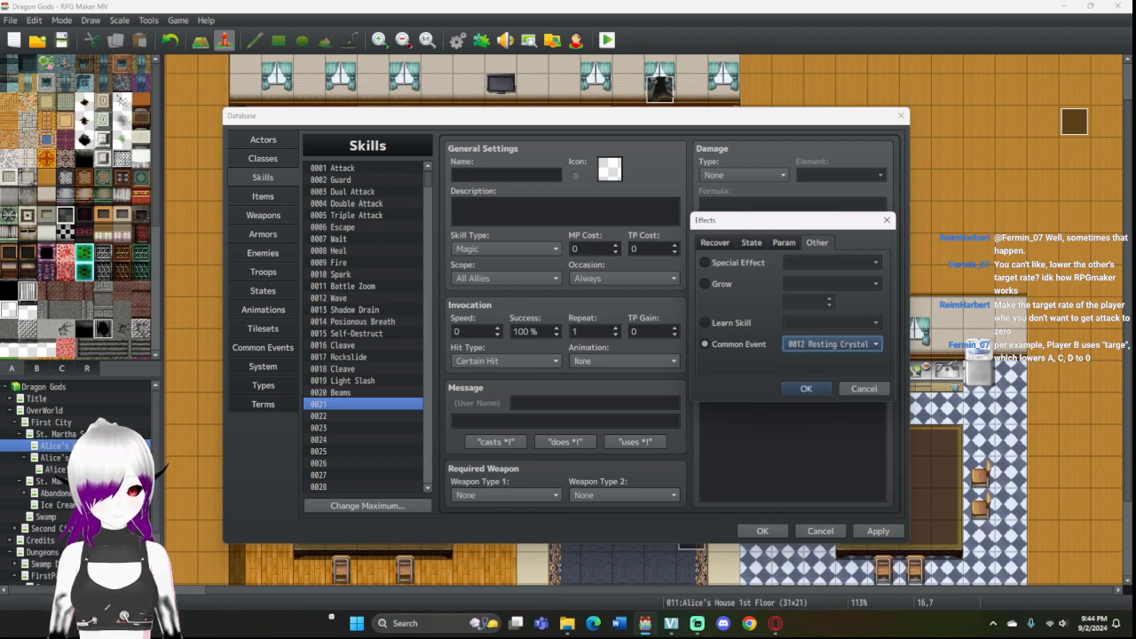
{"action": "left_click", "coordinate": [802, 388]}
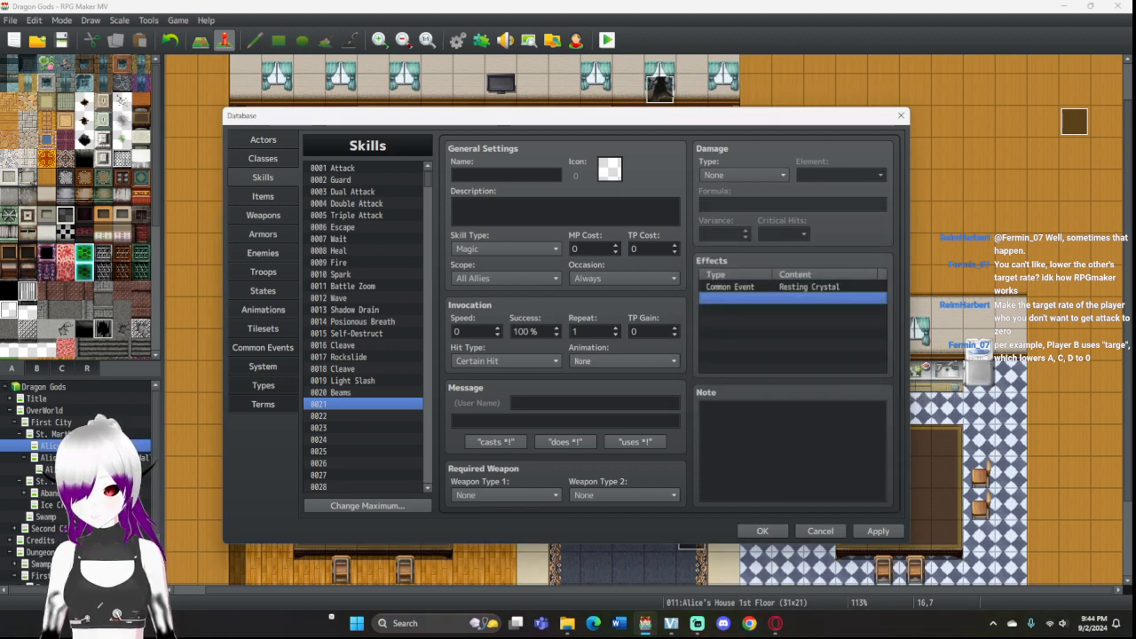
Step: Raise the maximum number of common events to 13 and select the new blank entry 0013
{"action": "left_click", "coordinate": [262, 347]}
{"action": "left_click", "coordinate": [368, 504]}
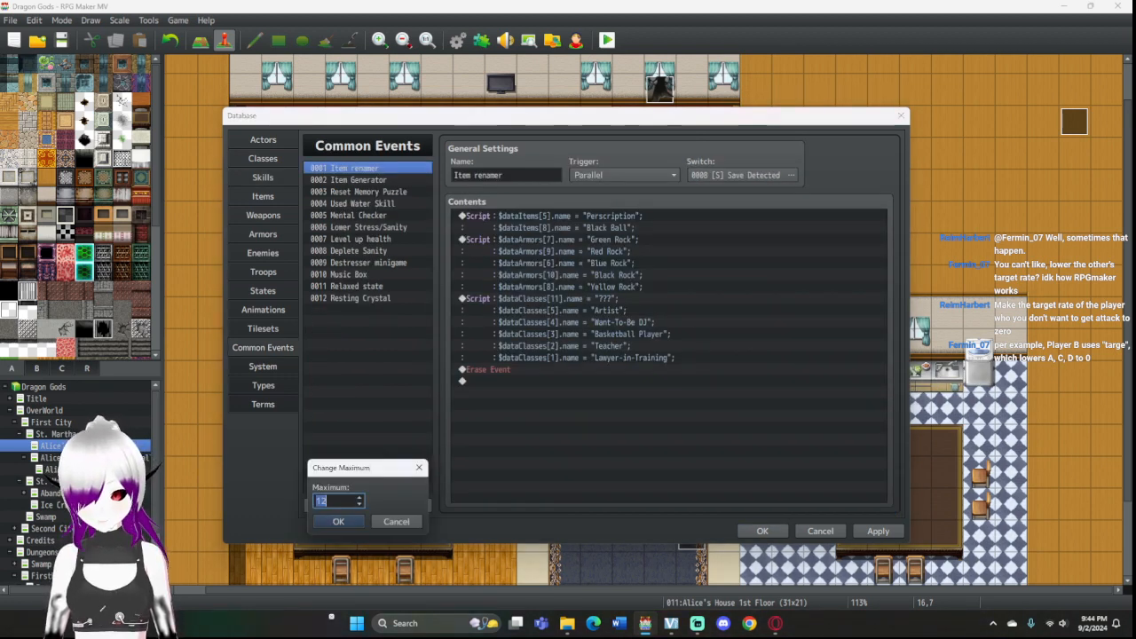
{"action": "left_click", "coordinate": [338, 522]}
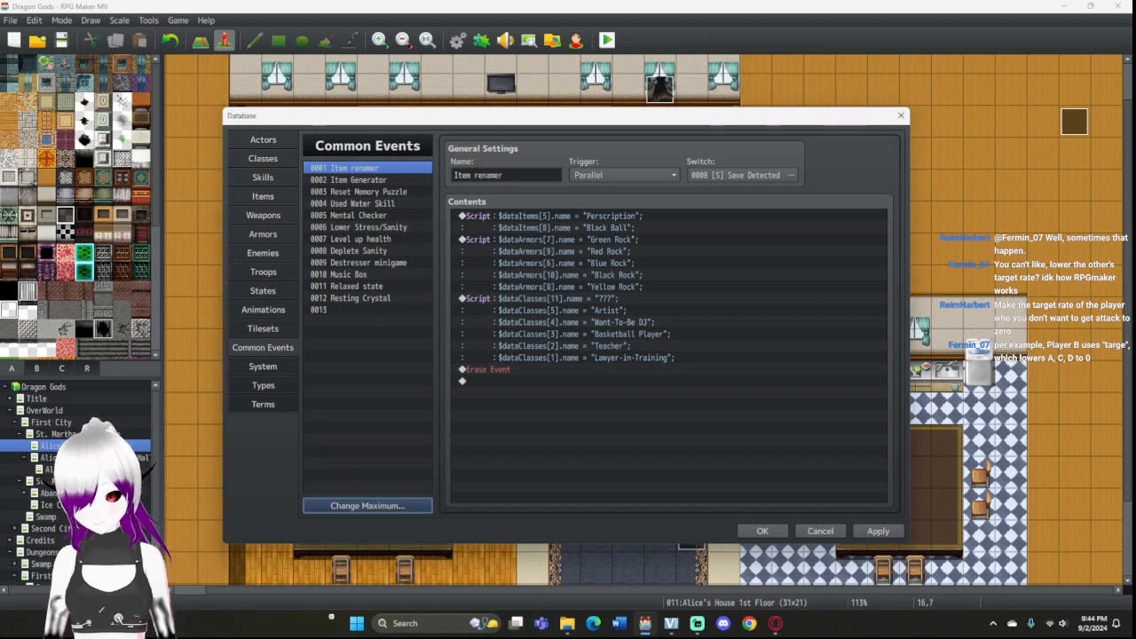
{"action": "left_click", "coordinate": [368, 309]}
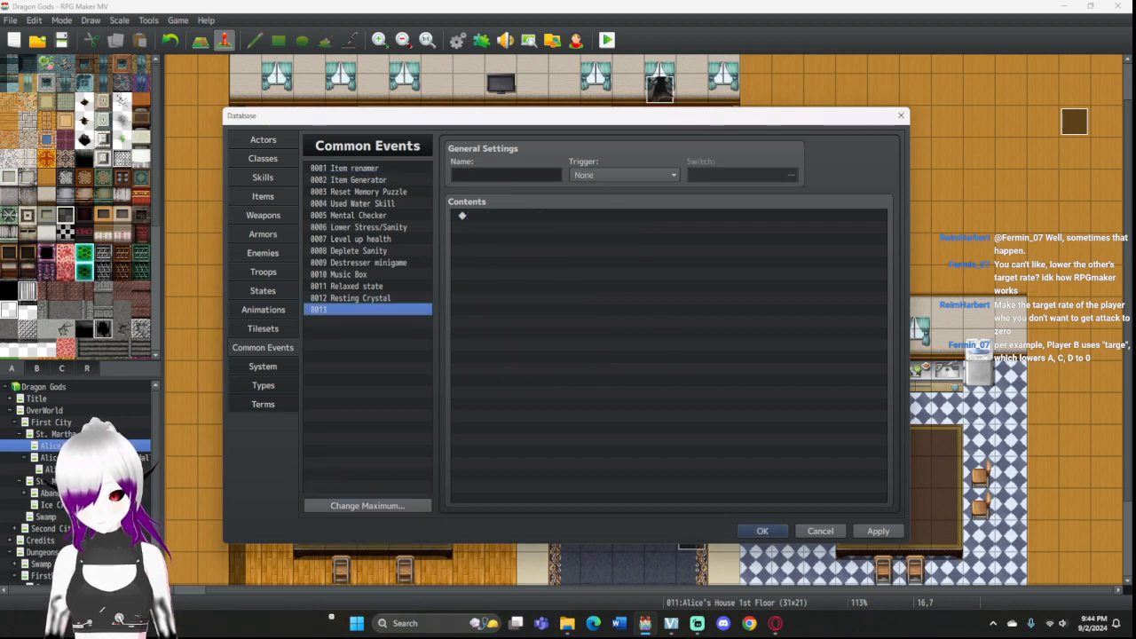
Step: Add a conditional branch to common event 0013 that checks whether the actor Axis has learned skill 0021
{"action": "double_click", "coordinate": [585, 216]}
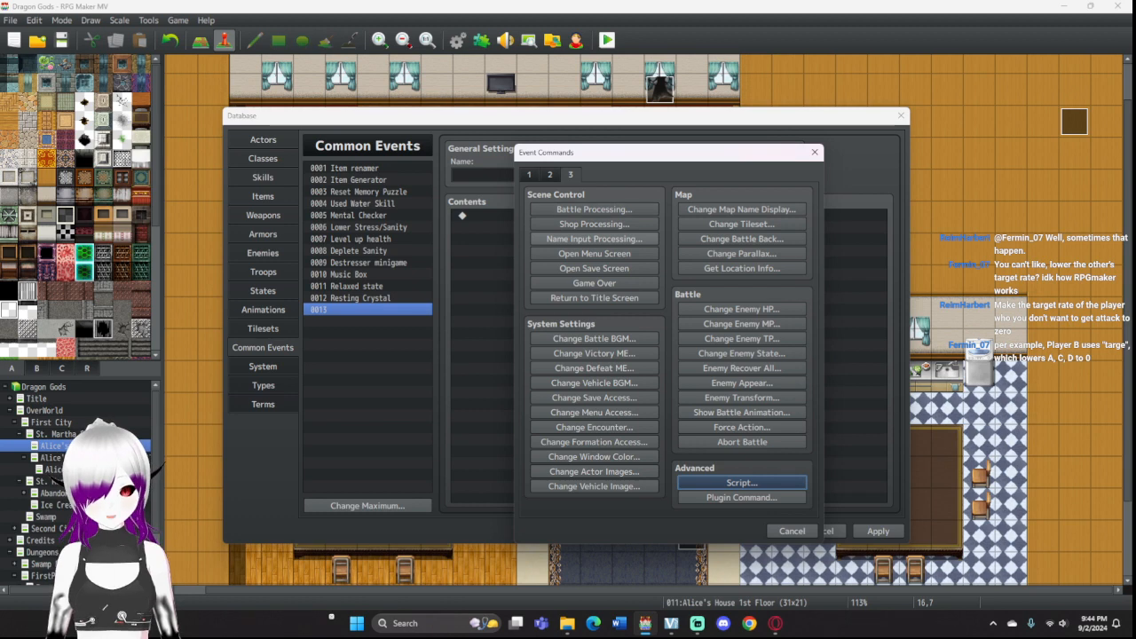
{"action": "left_click", "coordinate": [528, 174]}
{"action": "left_click", "coordinate": [594, 394]}
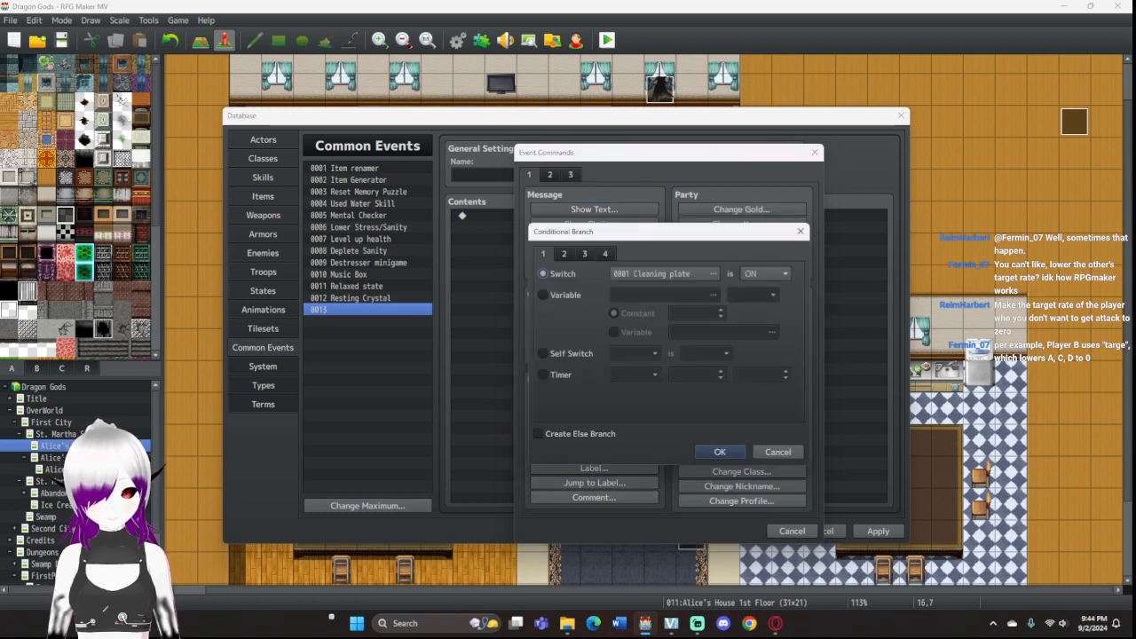
{"action": "left_click", "coordinate": [584, 254]}
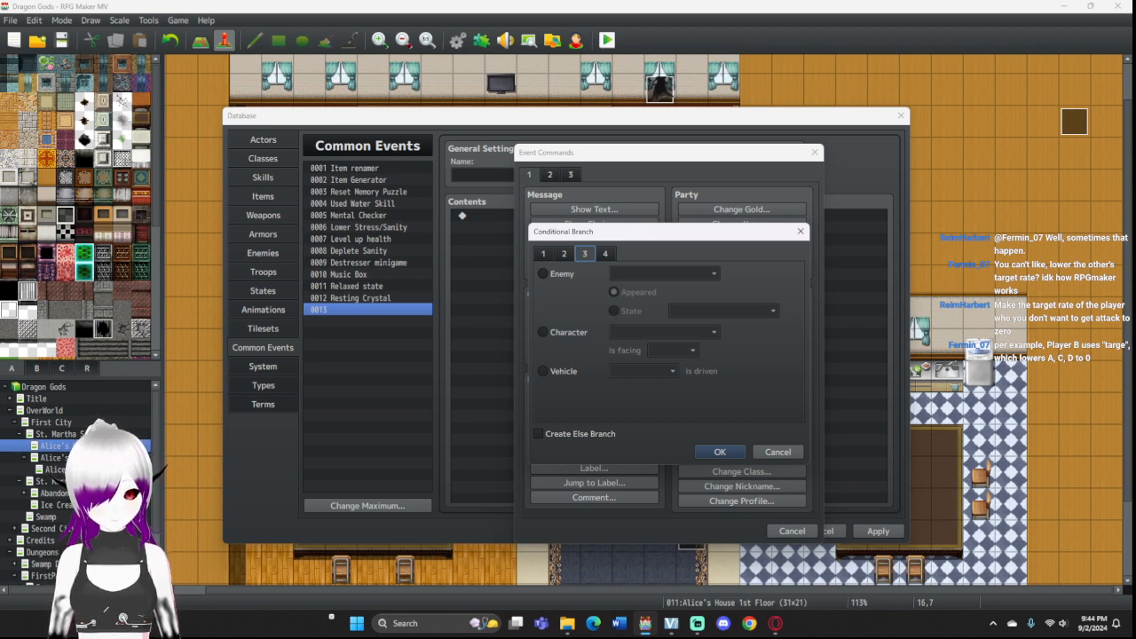
{"action": "left_click", "coordinate": [605, 254]}
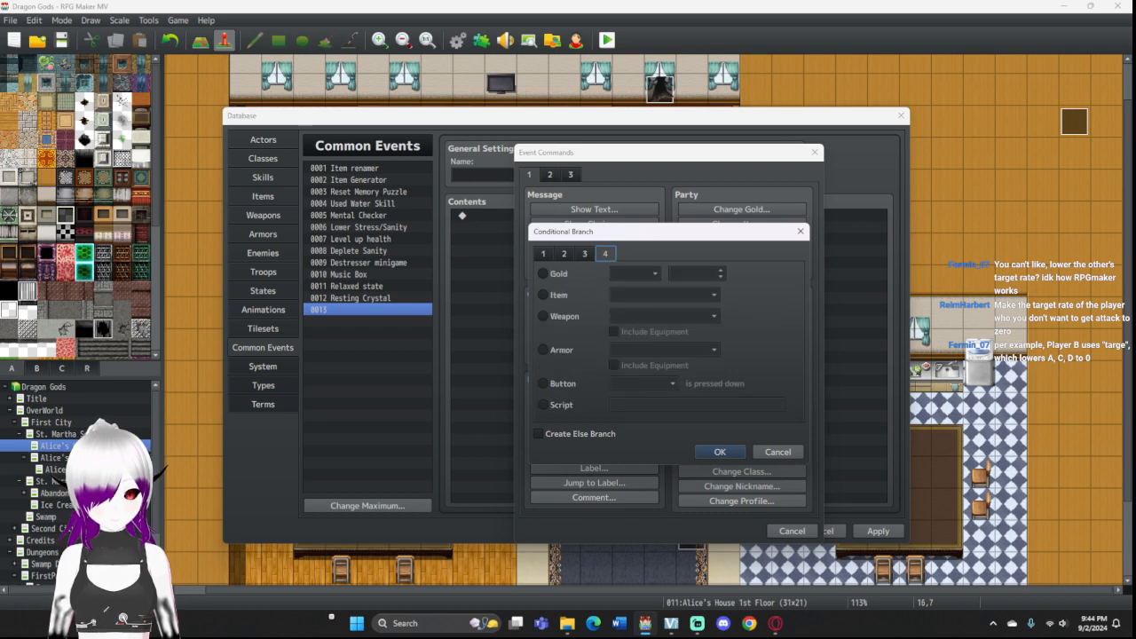
{"action": "left_click", "coordinate": [585, 253]}
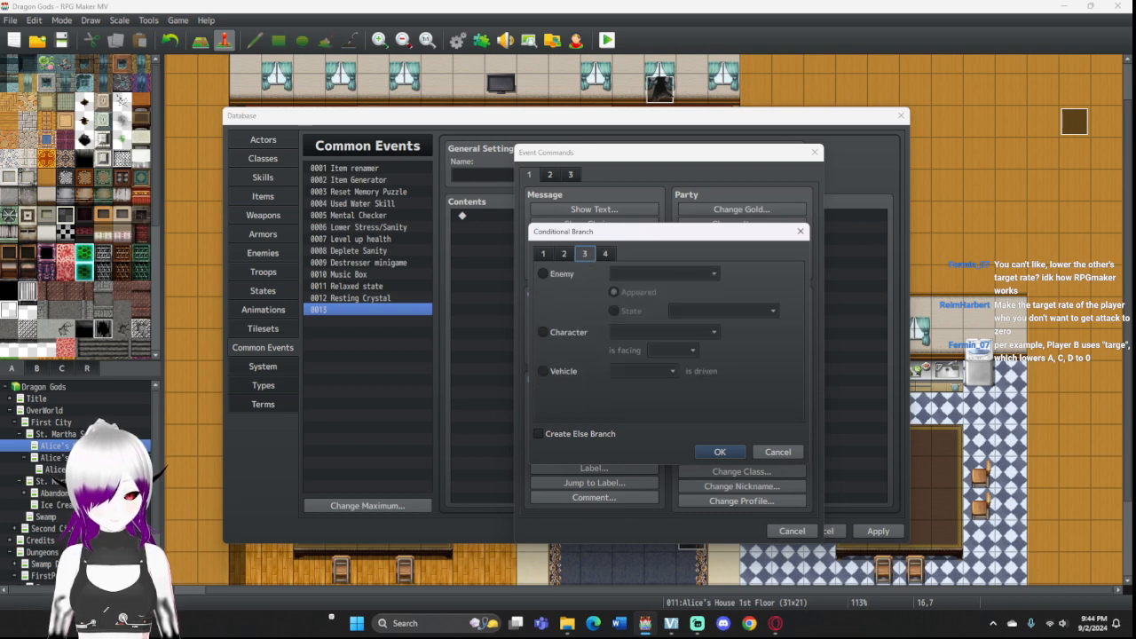
{"action": "left_click", "coordinate": [605, 253]}
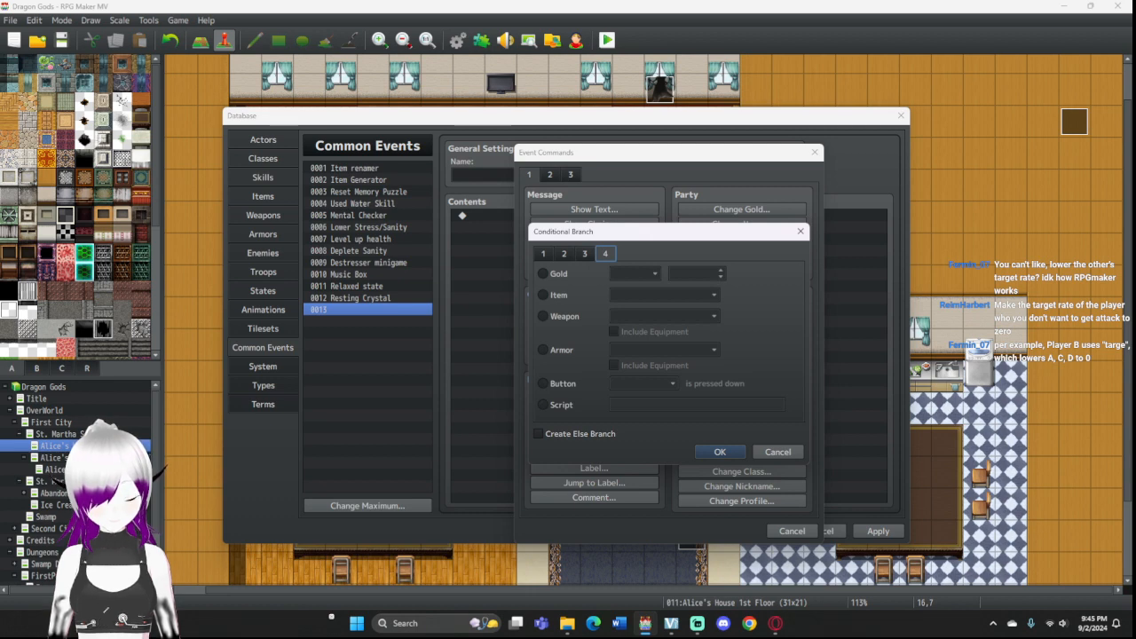
{"action": "left_click", "coordinate": [564, 254]}
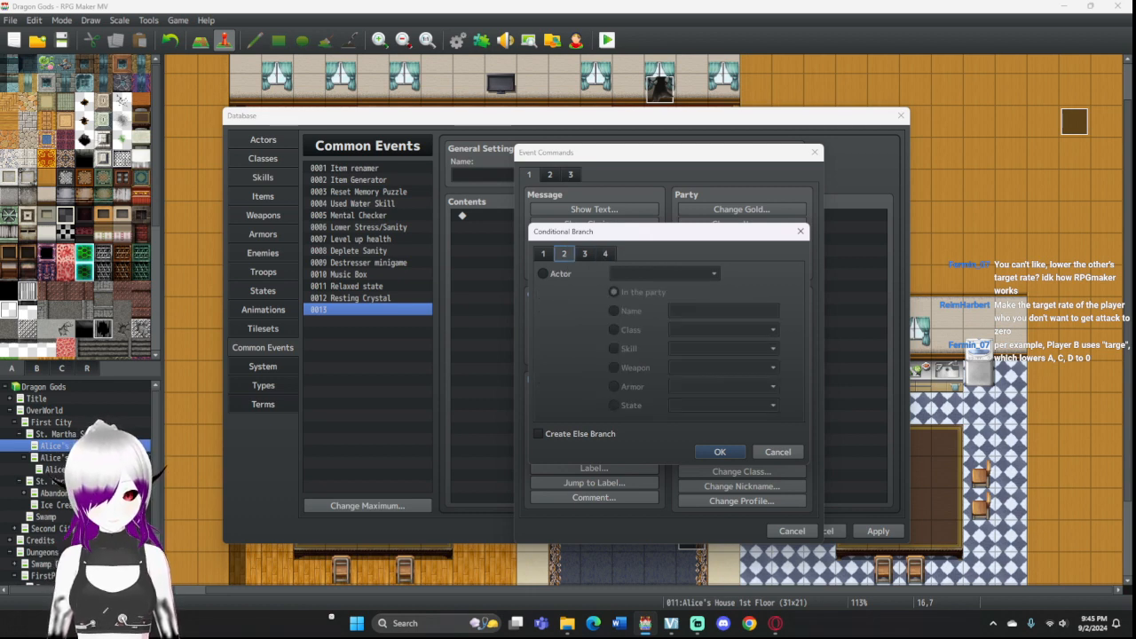
{"action": "left_click", "coordinate": [543, 274]}
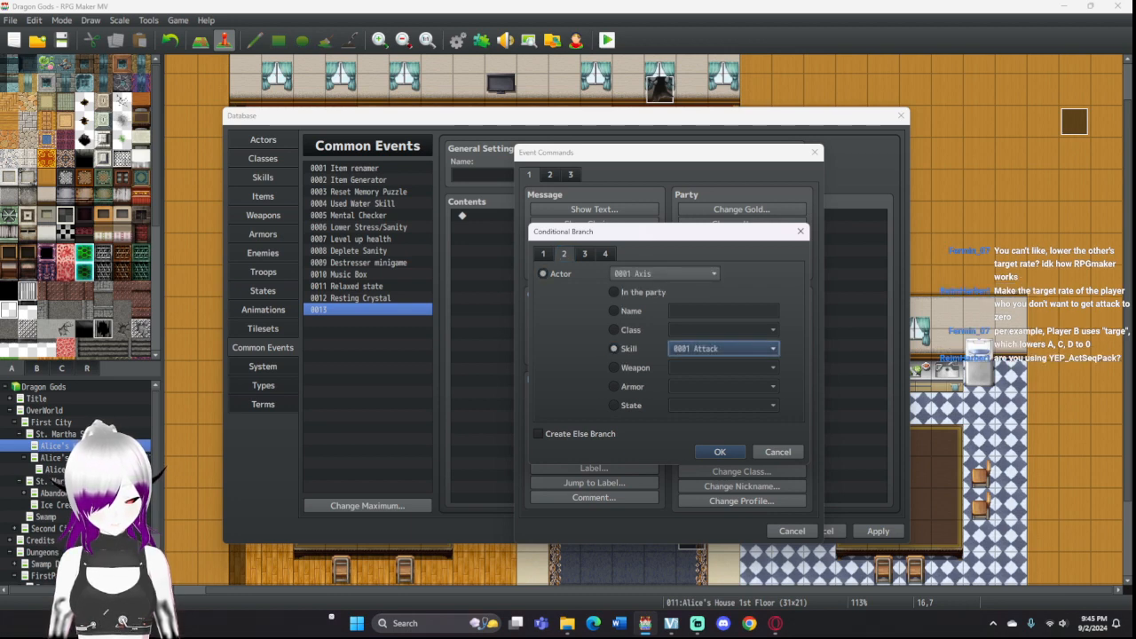
{"action": "left_click", "coordinate": [723, 348]}
{"action": "left_click", "coordinate": [701, 572]}
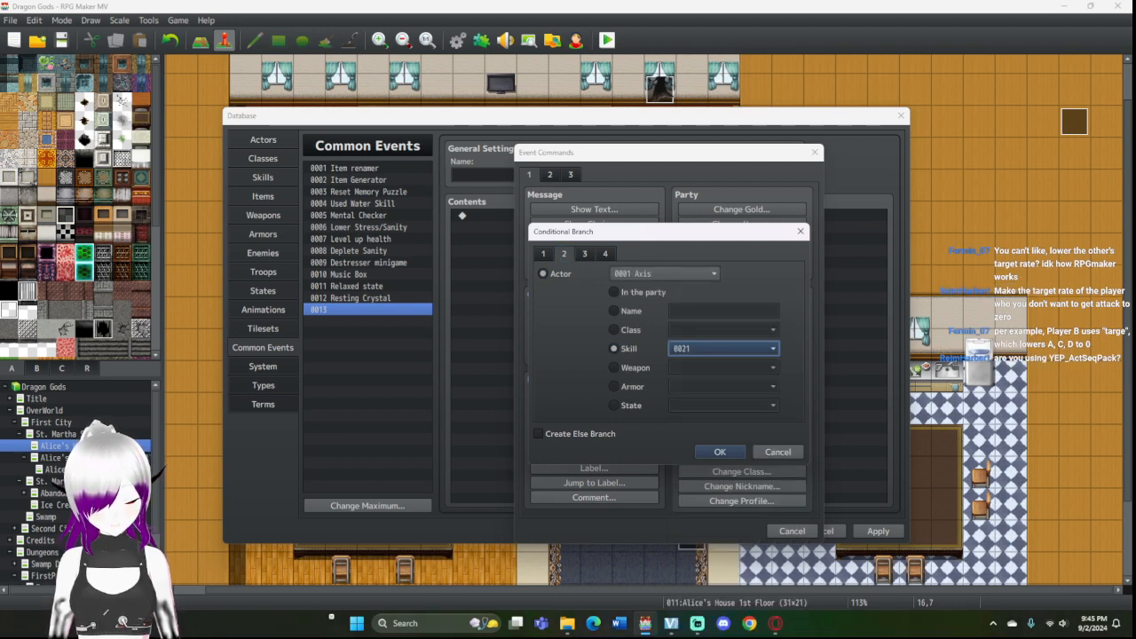
{"action": "left_click", "coordinate": [720, 449]}
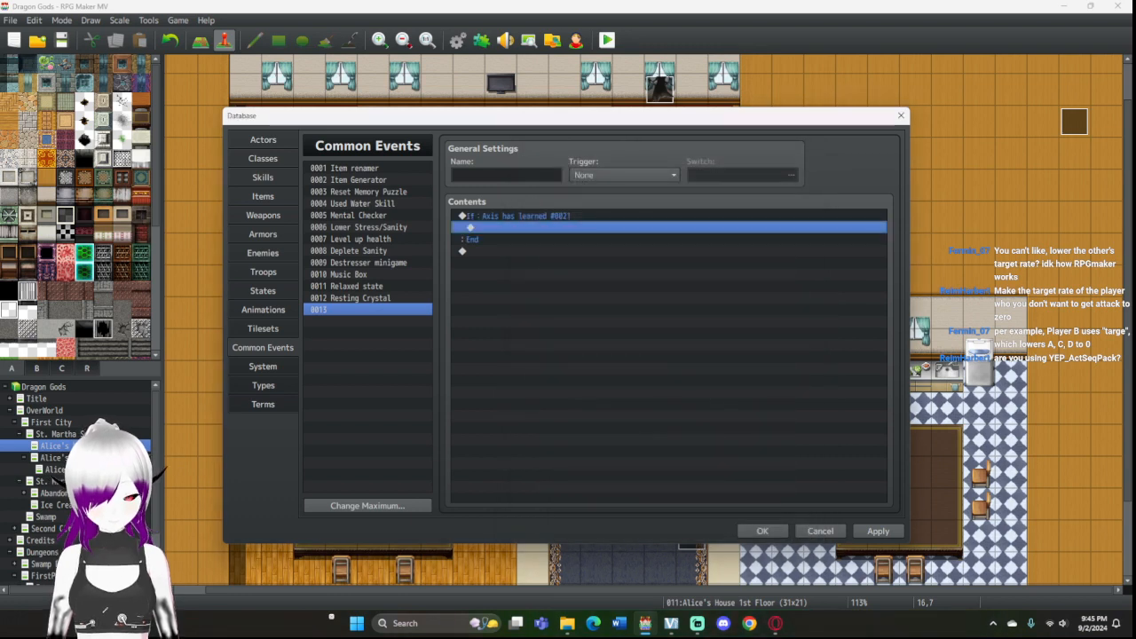
Step: Delete the conditional branch from common event 0013 and accept the database changes
{"action": "left_click", "coordinate": [527, 215]}
{"action": "key", "text": "Delete"}
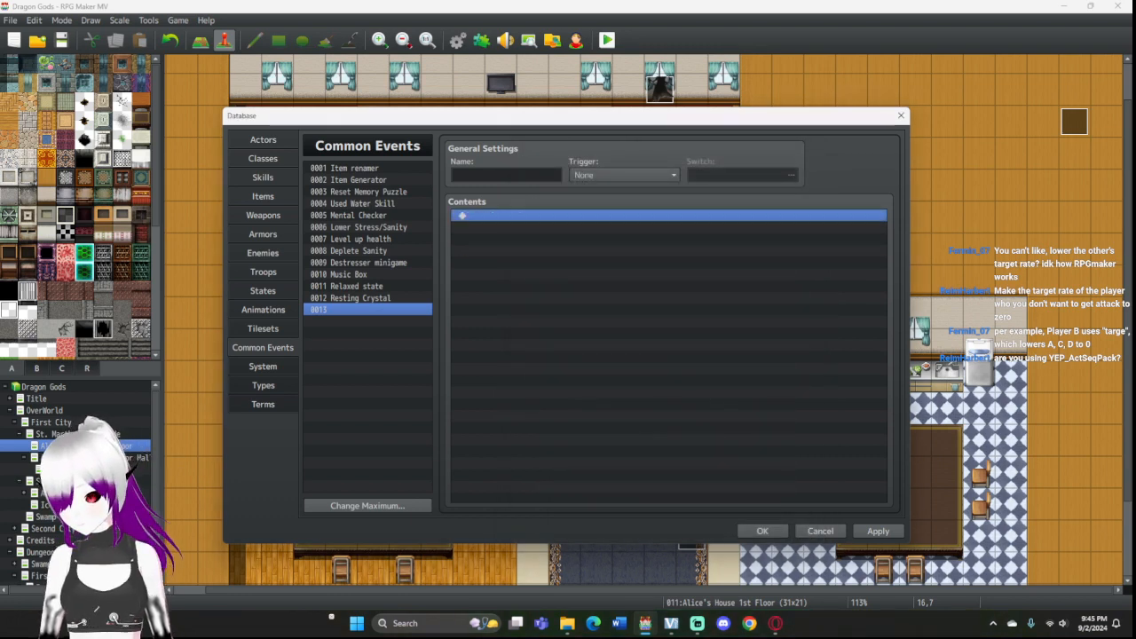
{"action": "left_click", "coordinate": [762, 530]}
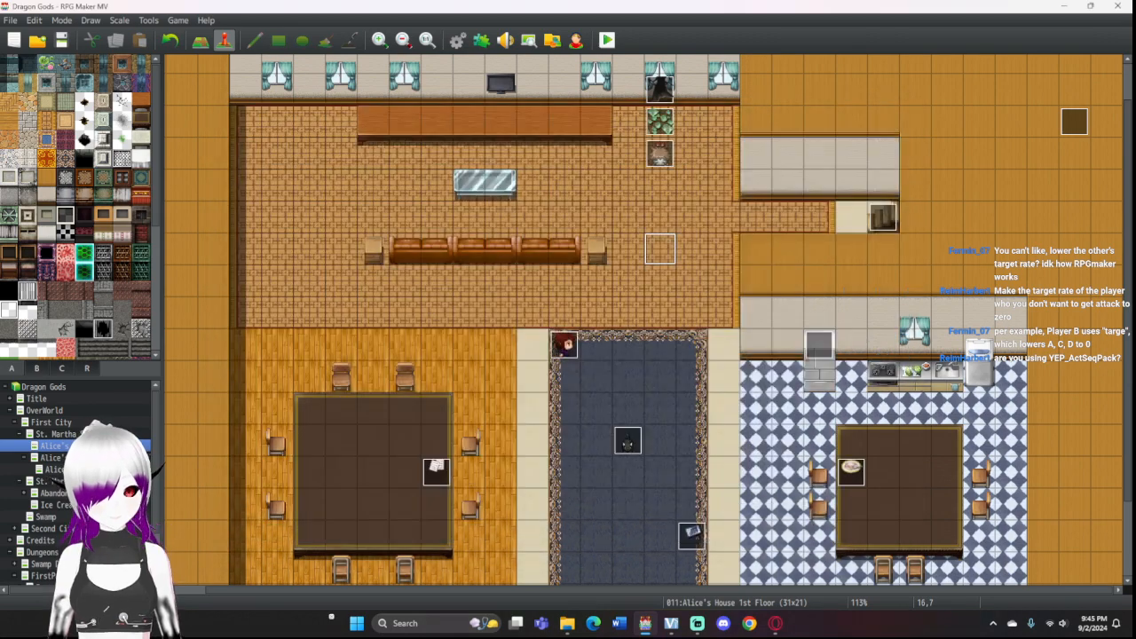
Step: Check the project's plugin list for the YEP_X_ActSeqPack plugins and close it without changes
{"action": "left_click", "coordinate": [482, 40]}
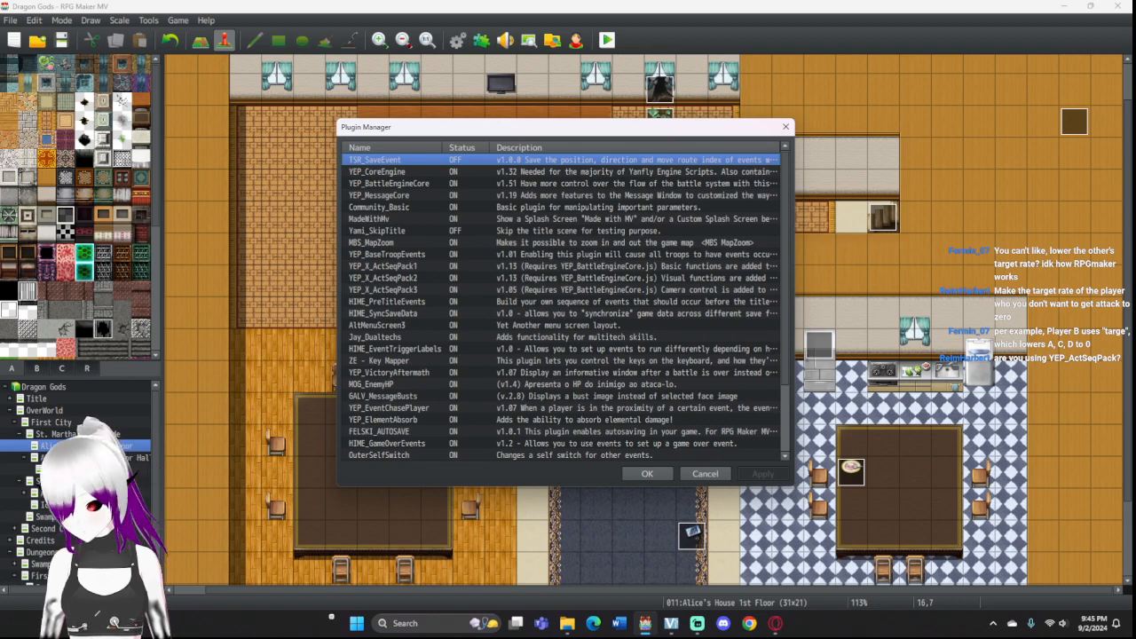
{"action": "left_click", "coordinate": [390, 290]}
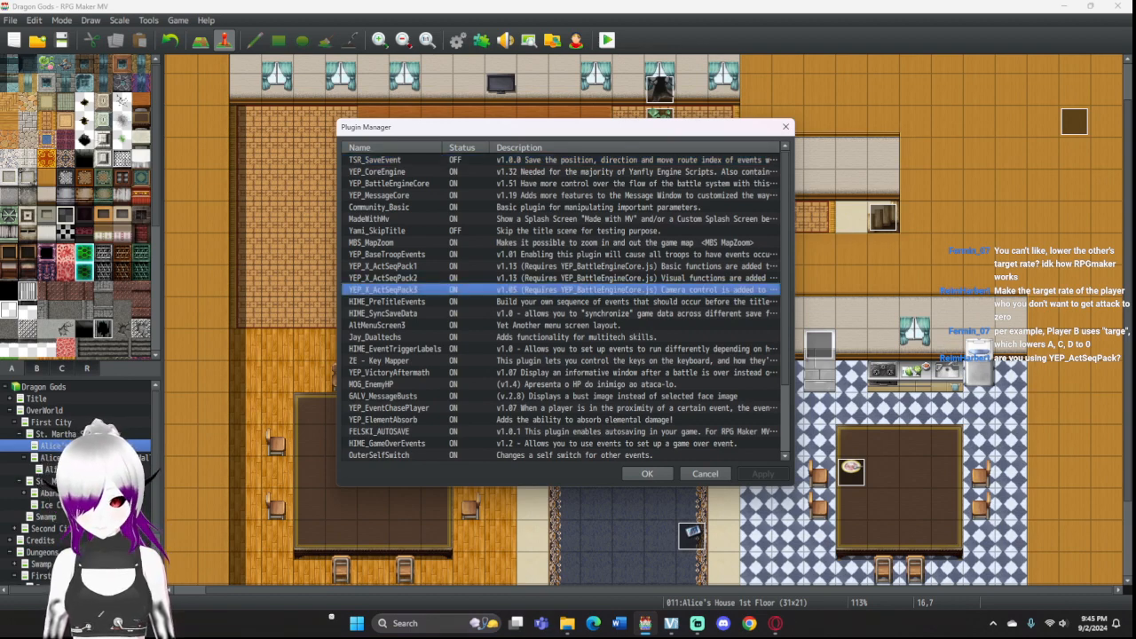
{"action": "scroll", "coordinate": [561, 305], "scroll_direction": "down", "scroll_amount": 1}
{"action": "scroll", "coordinate": [561, 304], "scroll_direction": "up", "scroll_amount": 1}
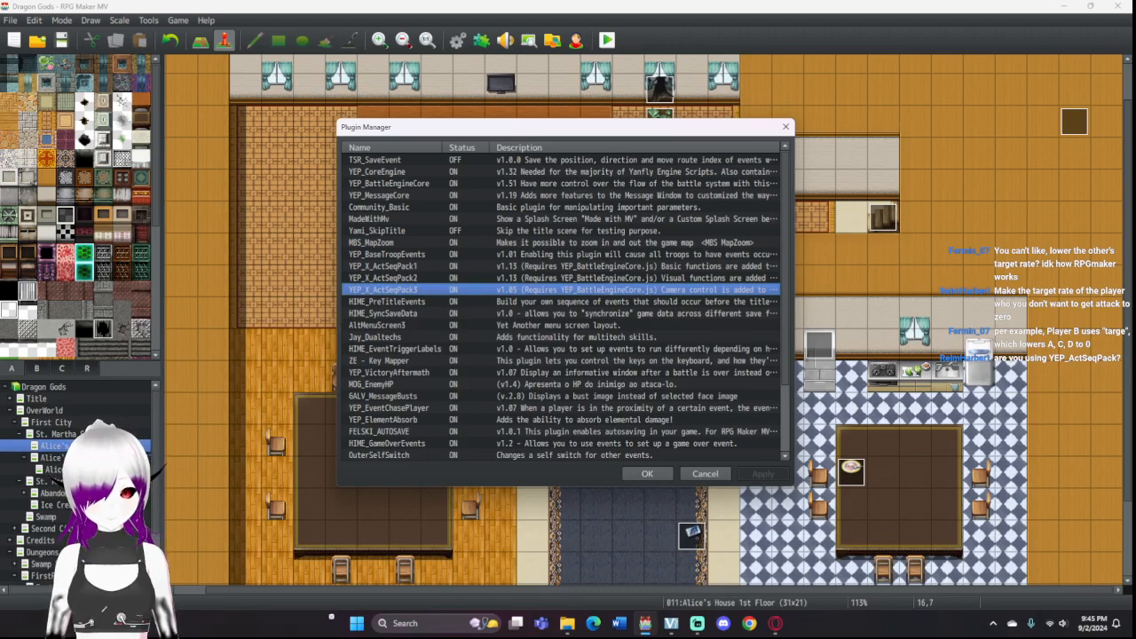
{"action": "left_click", "coordinate": [785, 126]}
Step: Reopen the database and delete the Resting Crystal common event effect from skill 0021
{"action": "left_click", "coordinate": [457, 40]}
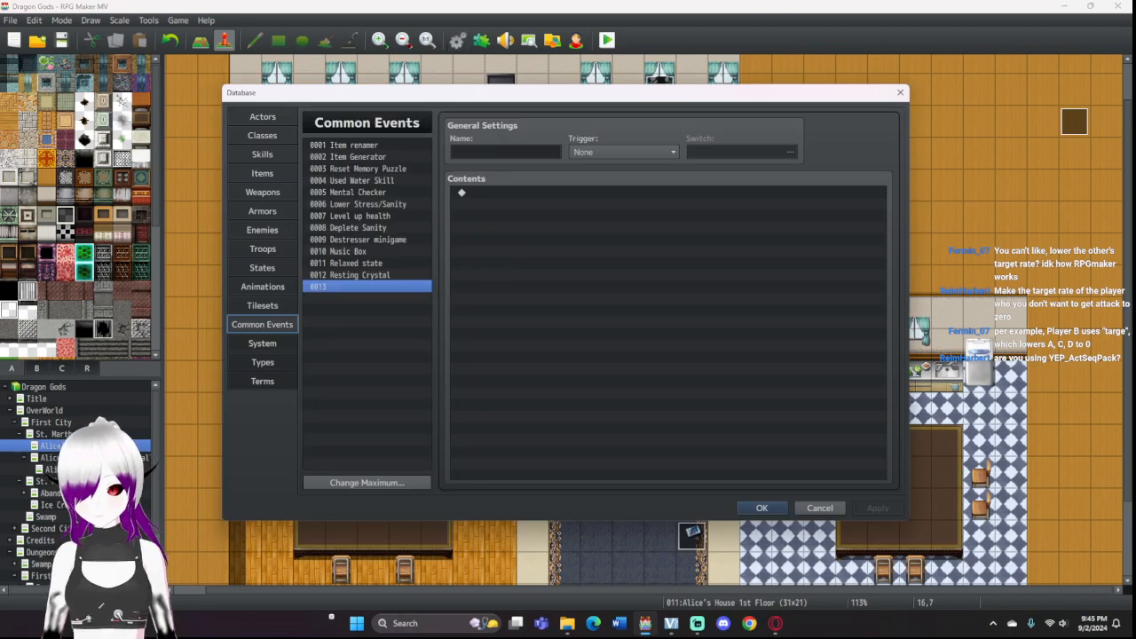
{"action": "left_click", "coordinate": [263, 192]}
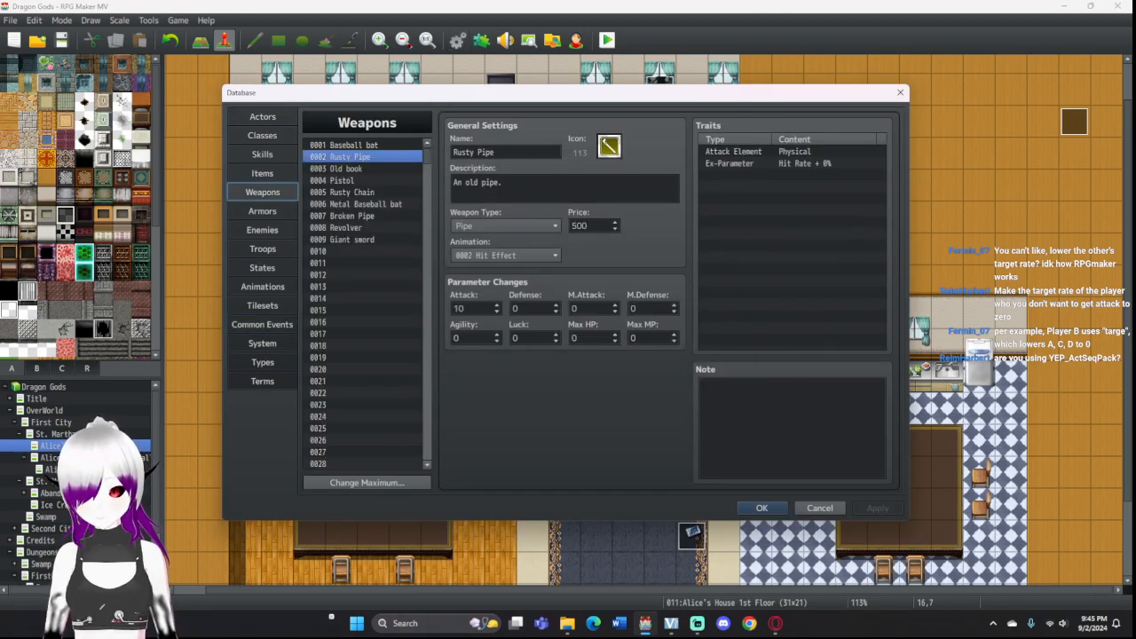
{"action": "left_click", "coordinate": [263, 173]}
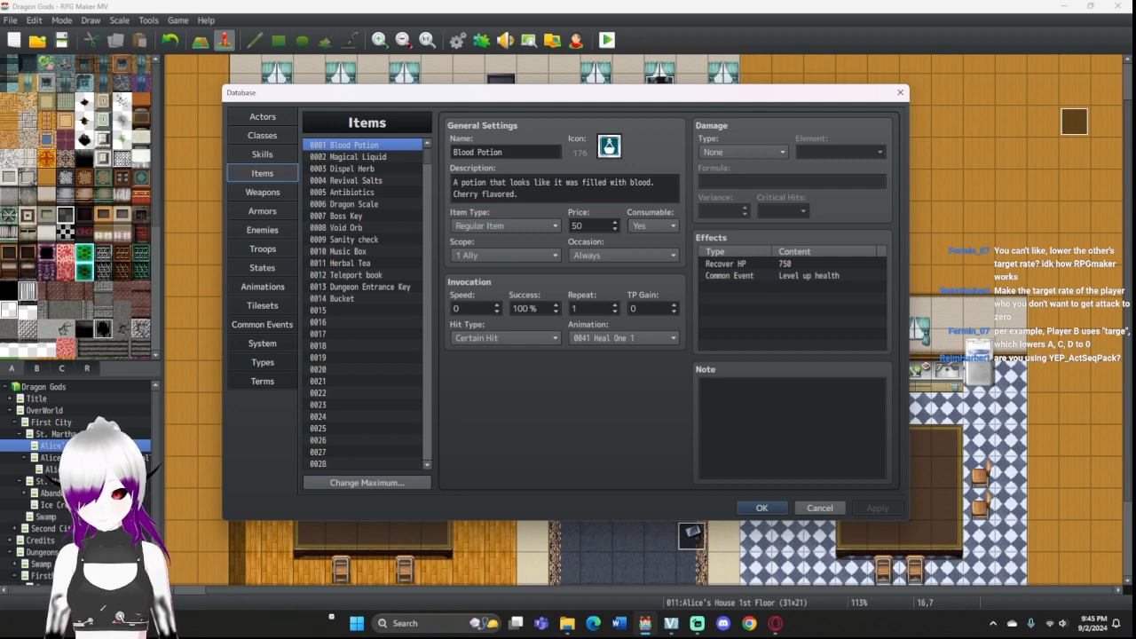
{"action": "left_click", "coordinate": [263, 154]}
{"action": "left_click", "coordinate": [790, 264]}
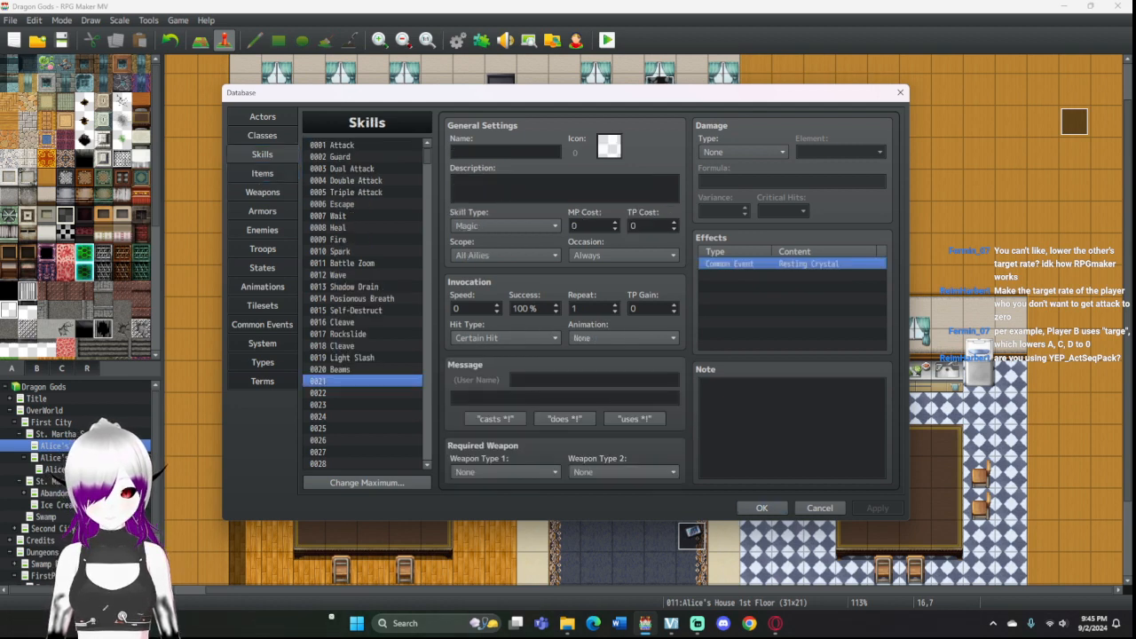
{"action": "key", "text": "Delete"}
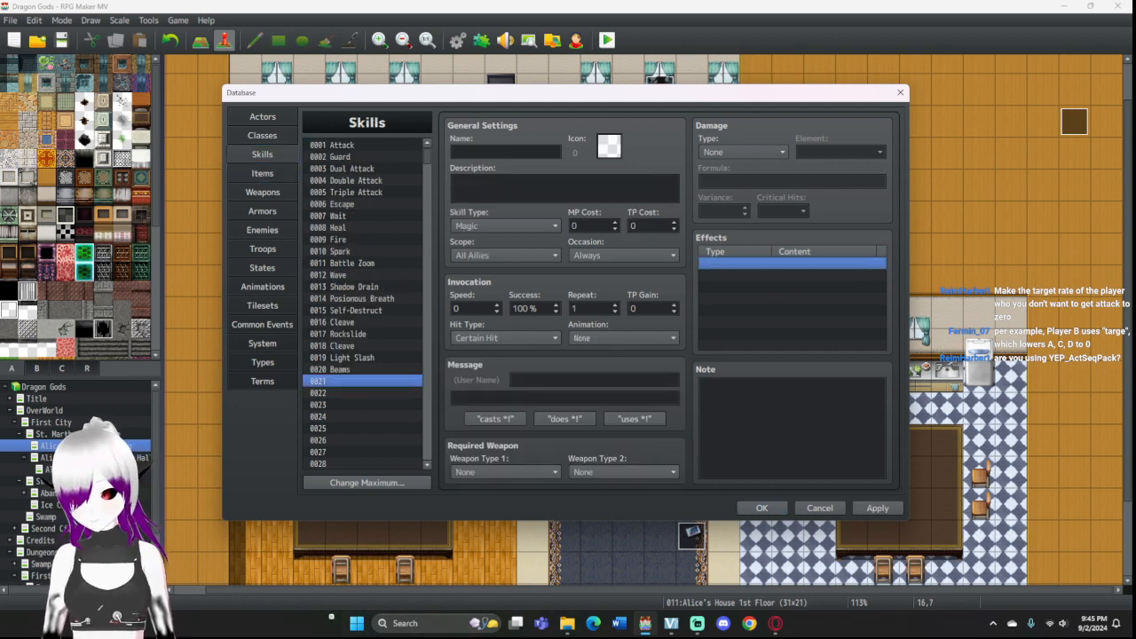
Step: Clear the whole entry of skill 0021 and accept the database changes
{"action": "key", "text": "Return"}
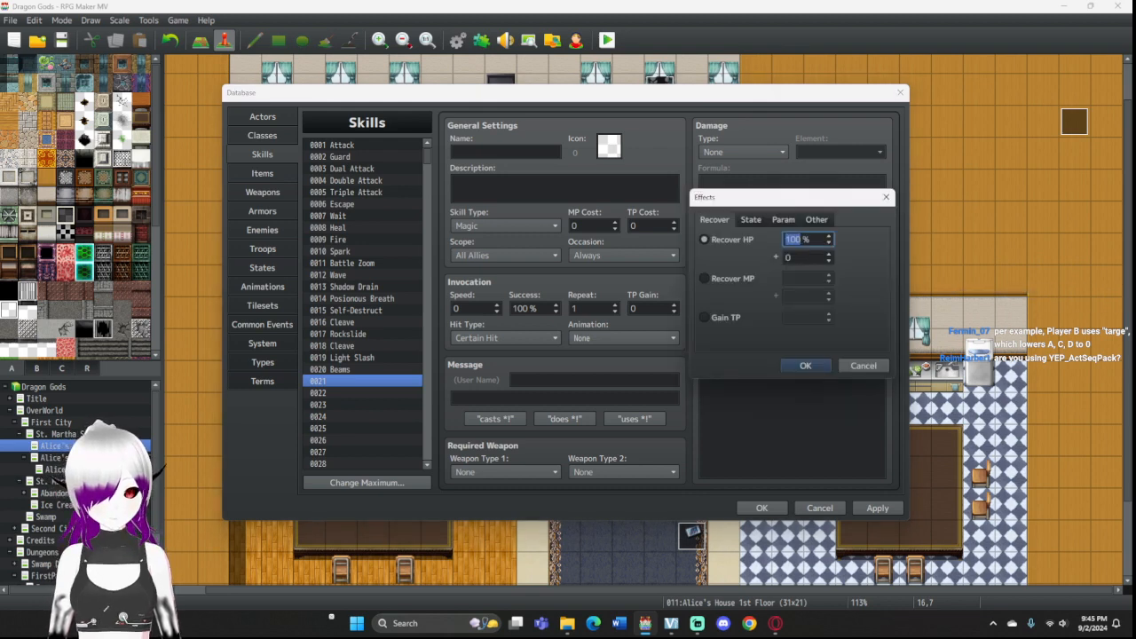
{"action": "left_click", "coordinate": [886, 197]}
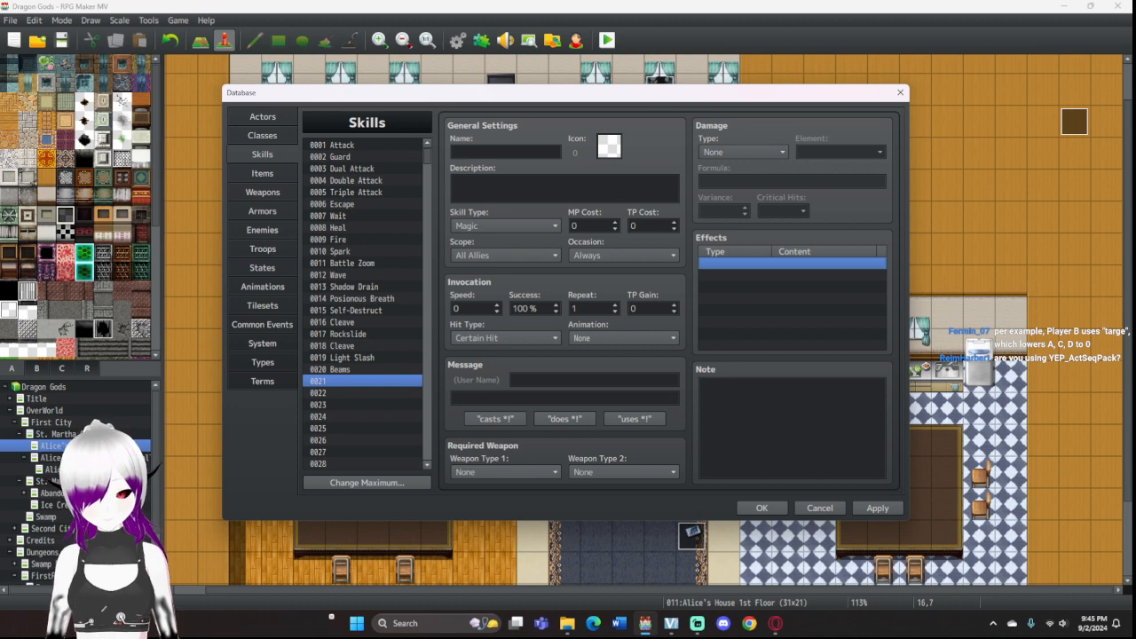
{"action": "left_click", "coordinate": [350, 379]}
{"action": "key", "text": "Delete"}
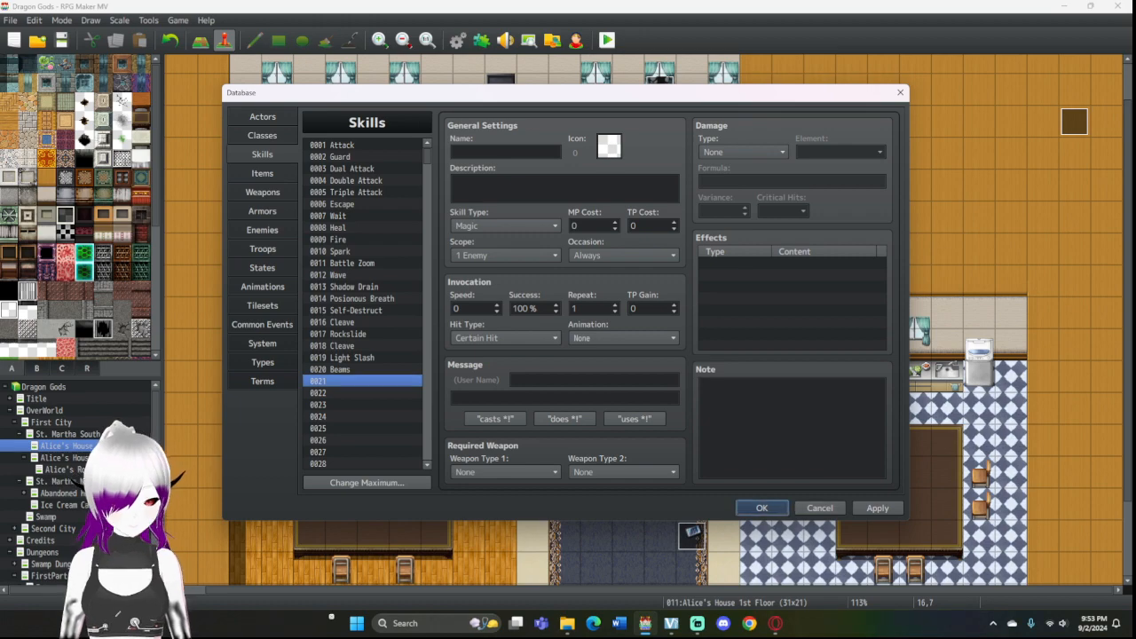
{"action": "left_click", "coordinate": [762, 508]}
Step: Read through the YEP_X_ActSeqPack1 plugin's help text on action sequence commands for debuffs, states and HP
{"action": "left_click", "coordinate": [481, 40]}
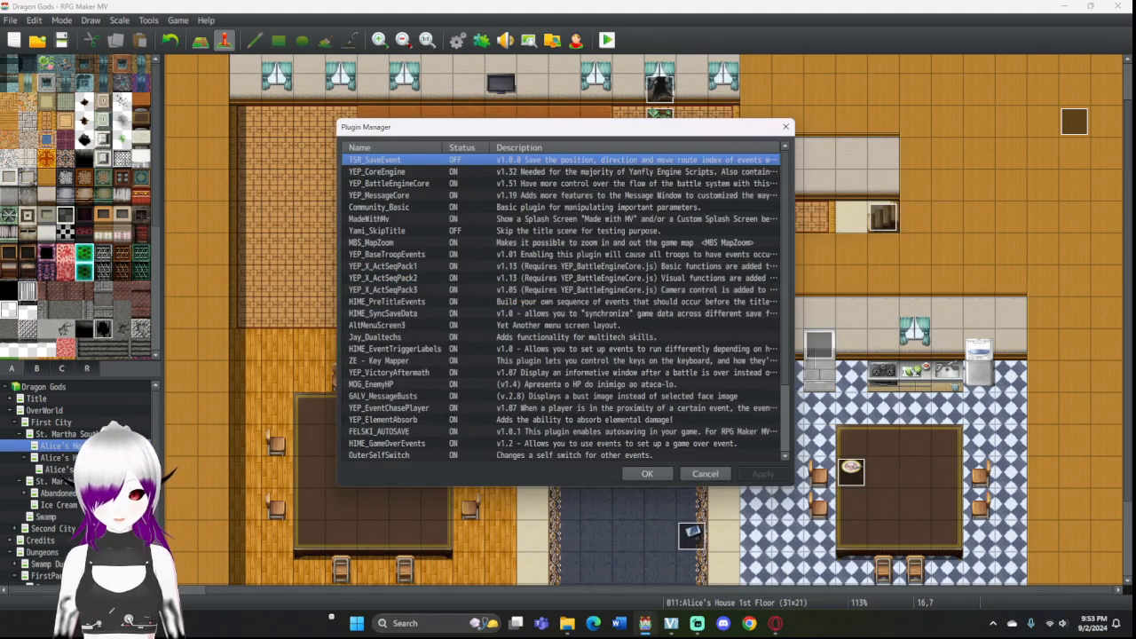
{"action": "double_click", "coordinate": [399, 267]}
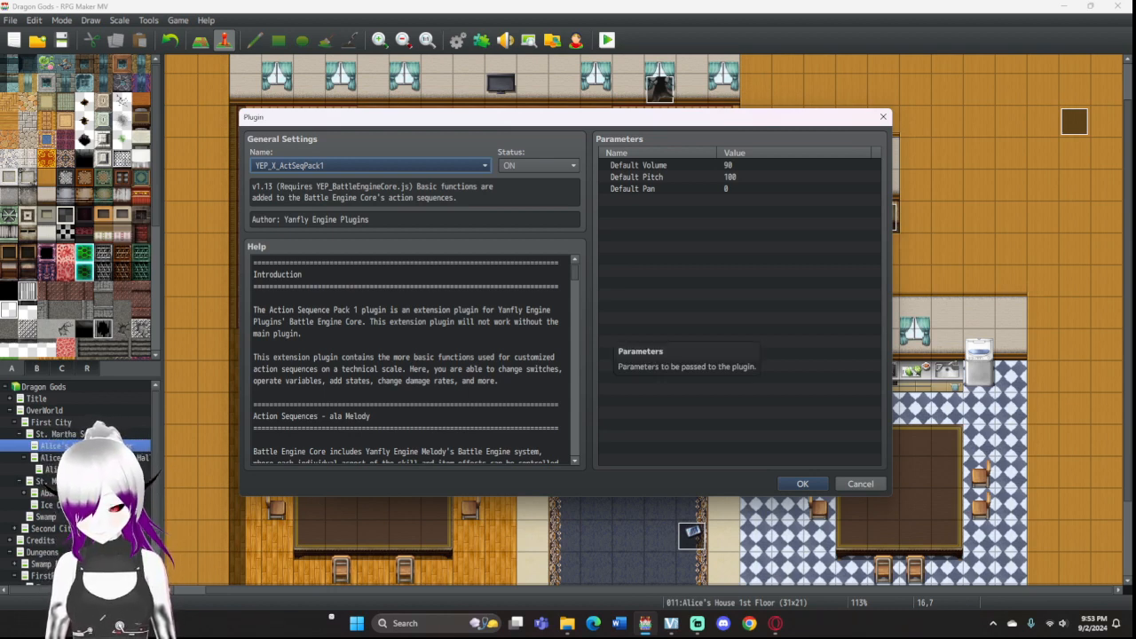
{"action": "scroll", "coordinate": [408, 359], "scroll_direction": "down", "scroll_amount": 10}
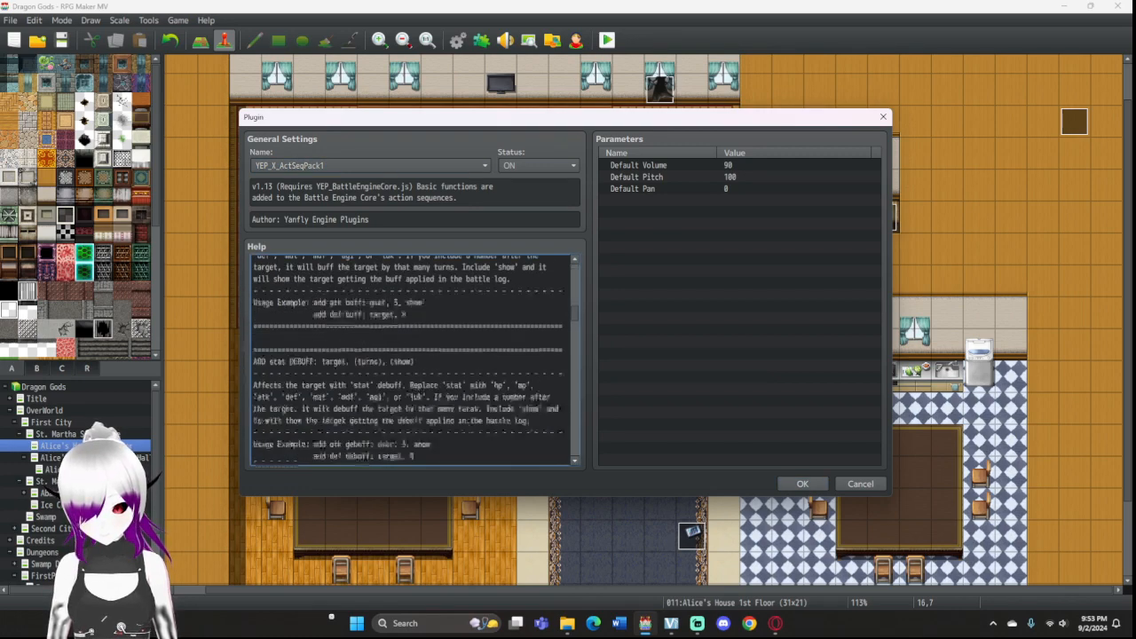
{"action": "scroll", "coordinate": [408, 360], "scroll_direction": "down", "scroll_amount": 15}
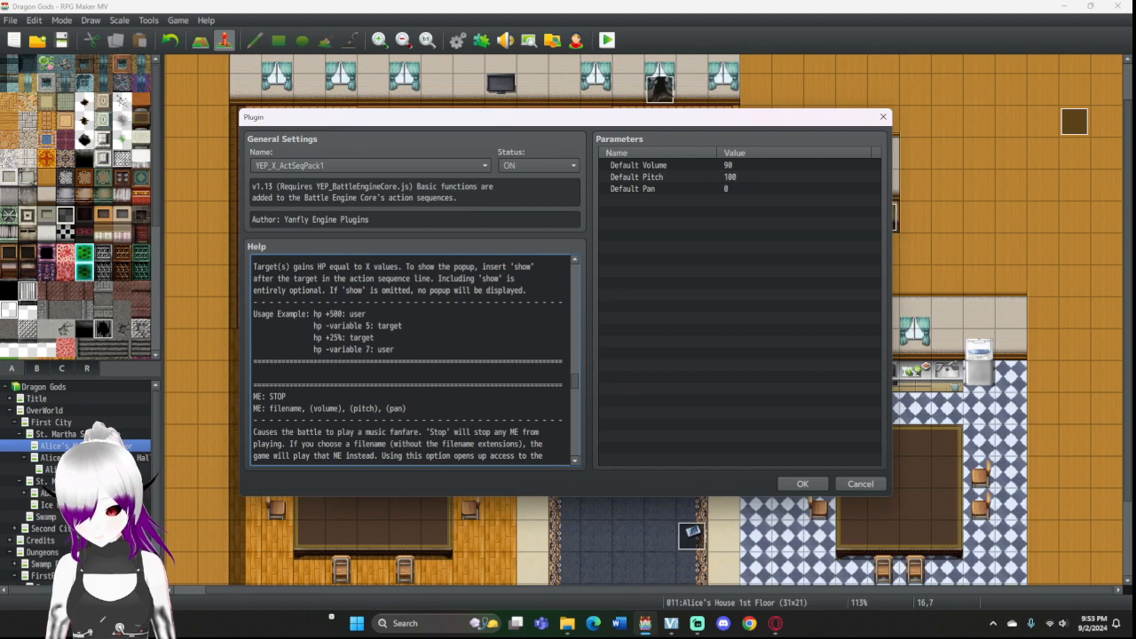
{"action": "scroll", "coordinate": [408, 359], "scroll_direction": "up", "scroll_amount": 20}
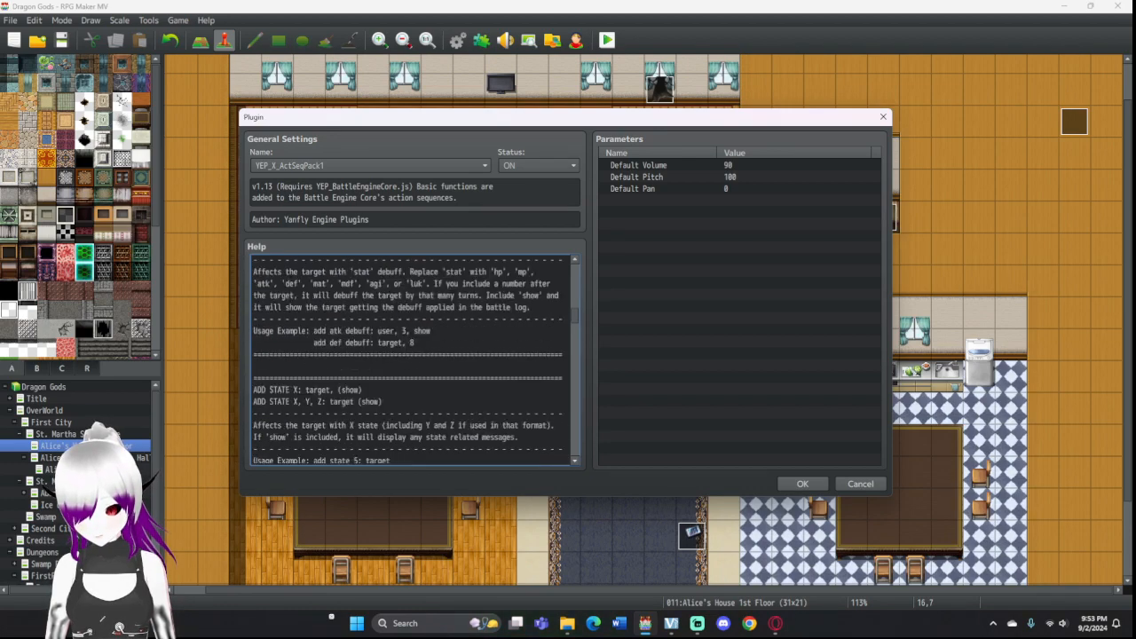
{"action": "scroll", "coordinate": [408, 360], "scroll_direction": "up", "scroll_amount": 10}
{"action": "left_click", "coordinate": [883, 116]}
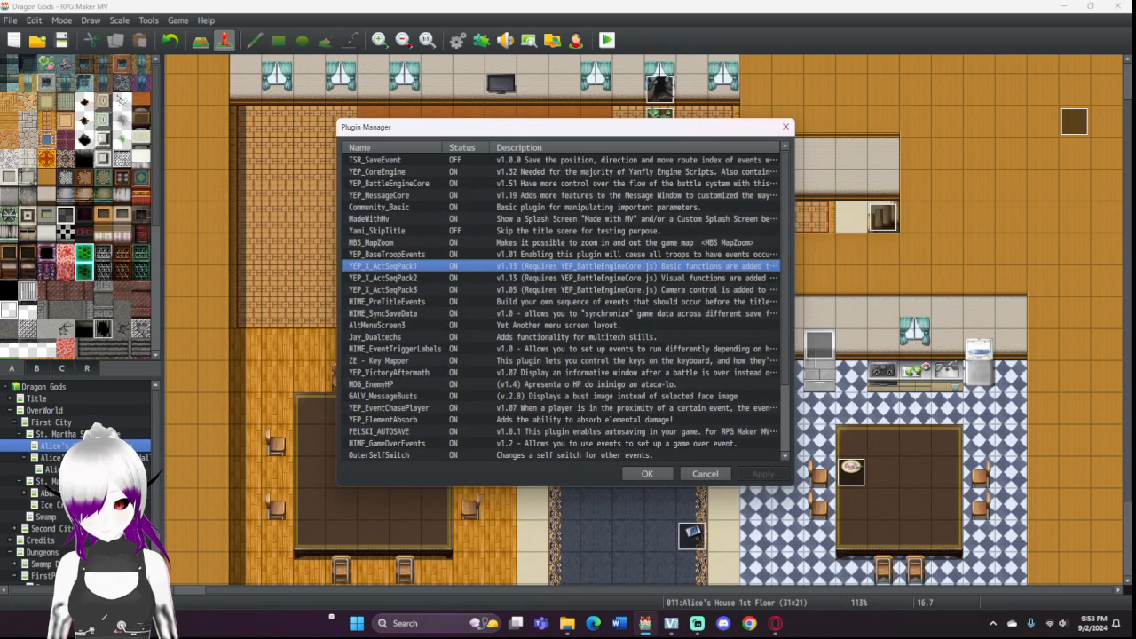
Step: Set the EHP Layout Y-Axis parameter of the MOG_EnemyHP plugin to 150 and accept the plugin changes
{"action": "double_click", "coordinate": [385, 385]}
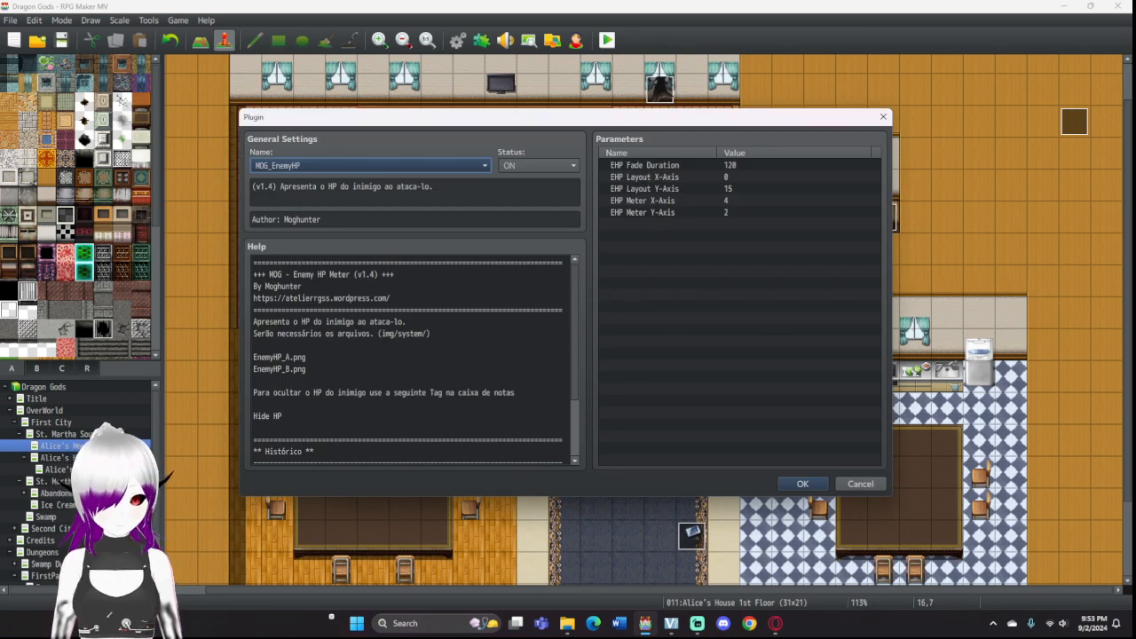
{"action": "double_click", "coordinate": [677, 189]}
{"action": "type", "text": "150"}
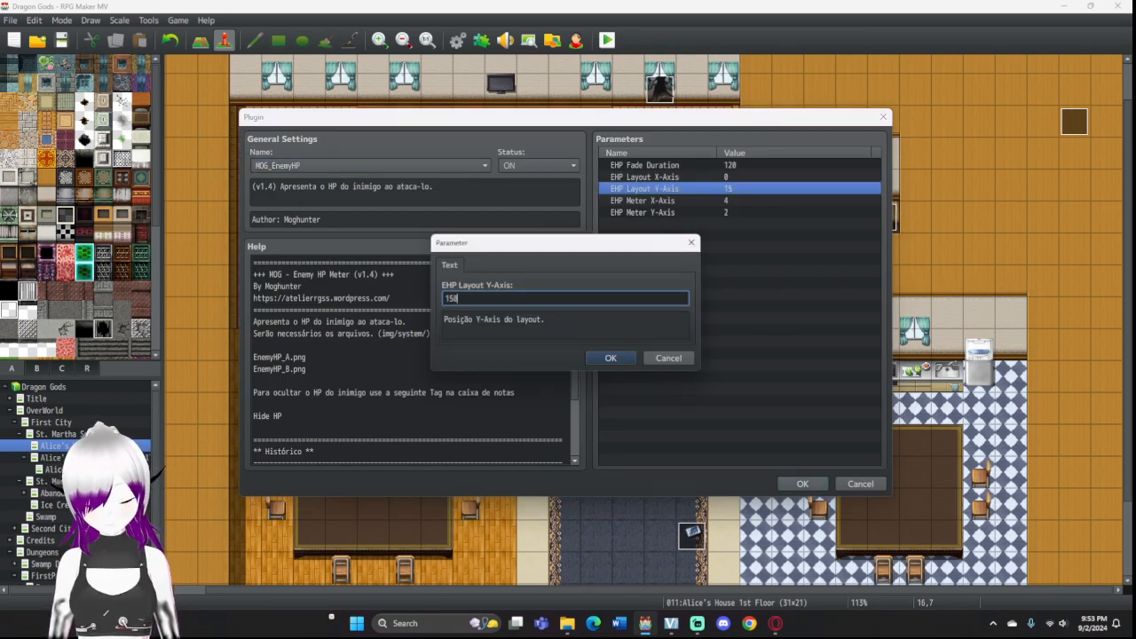
{"action": "key", "text": "Return"}
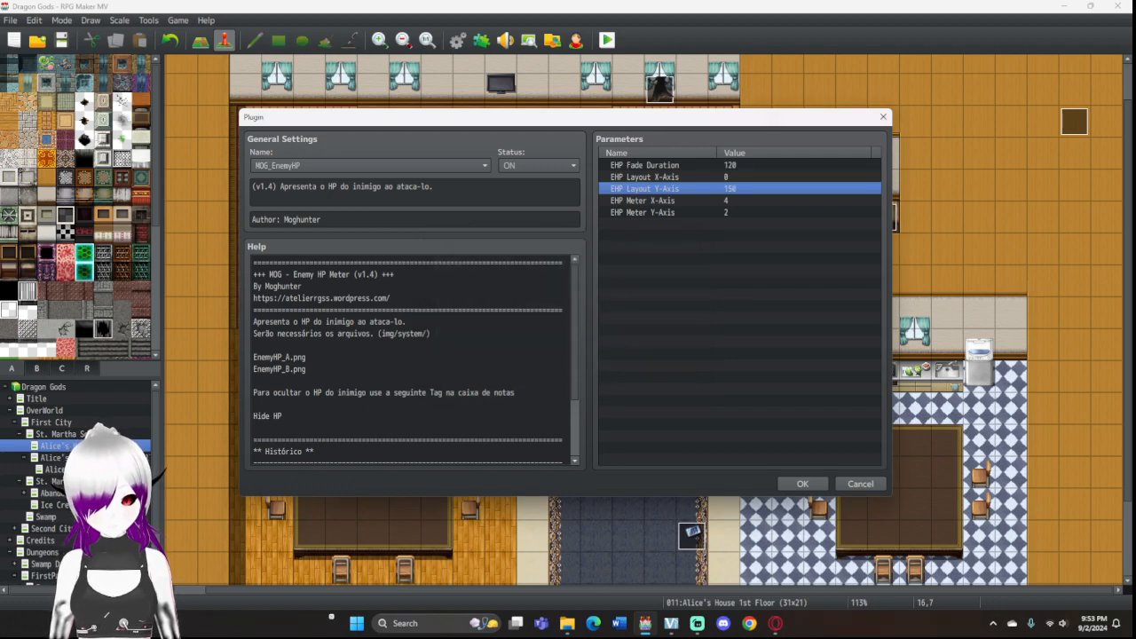
{"action": "left_click", "coordinate": [802, 484]}
{"action": "left_click", "coordinate": [647, 474]}
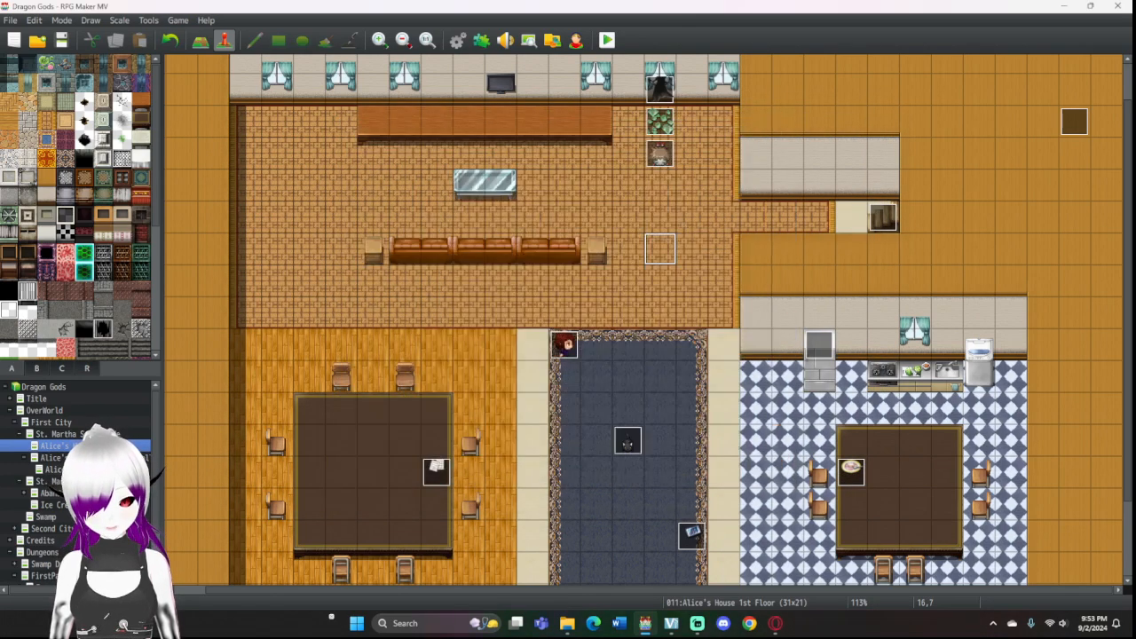
{"action": "left_click", "coordinate": [607, 40]}
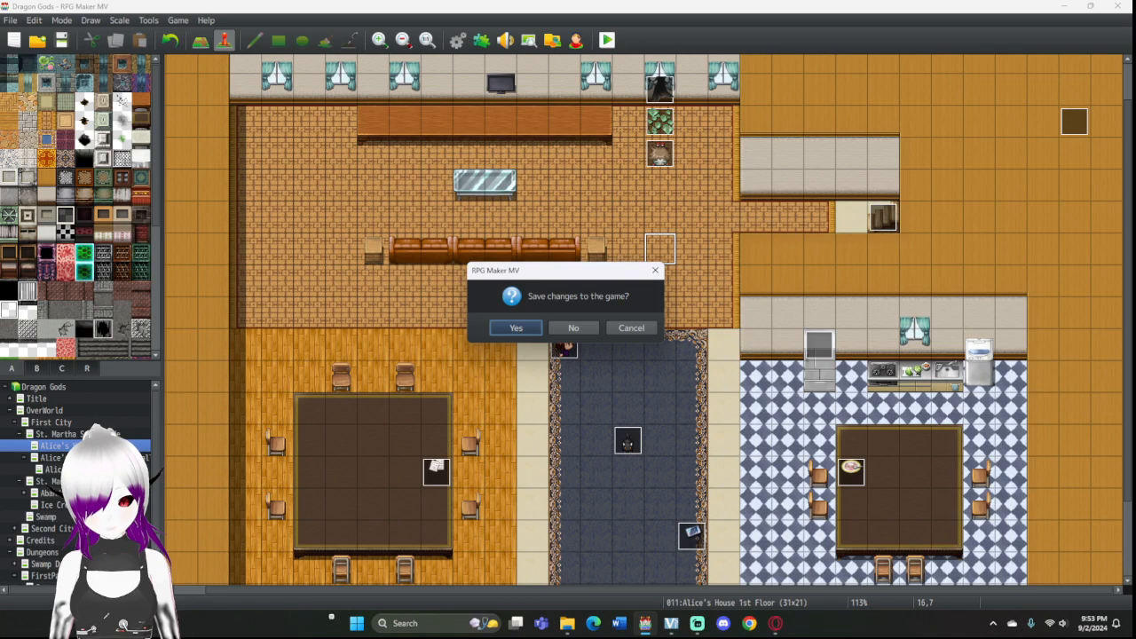
{"action": "left_click", "coordinate": [656, 270]}
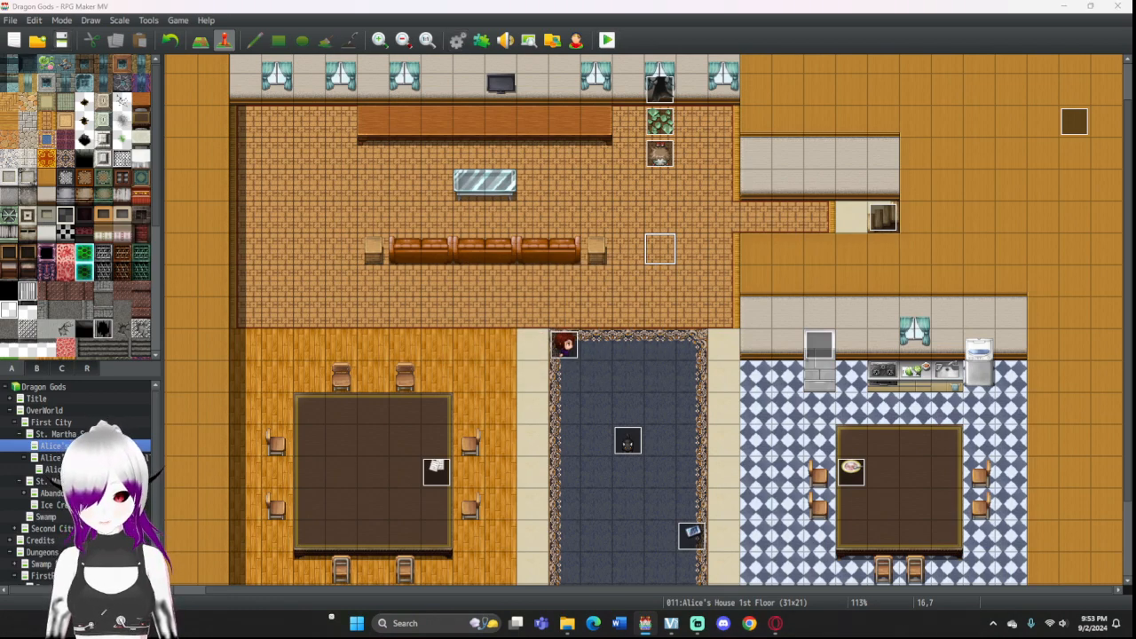
Step: Battle test the Zombie troop with one round of attacks to check the enemy HP meter, and close the test and the database
{"action": "left_click", "coordinate": [457, 40]}
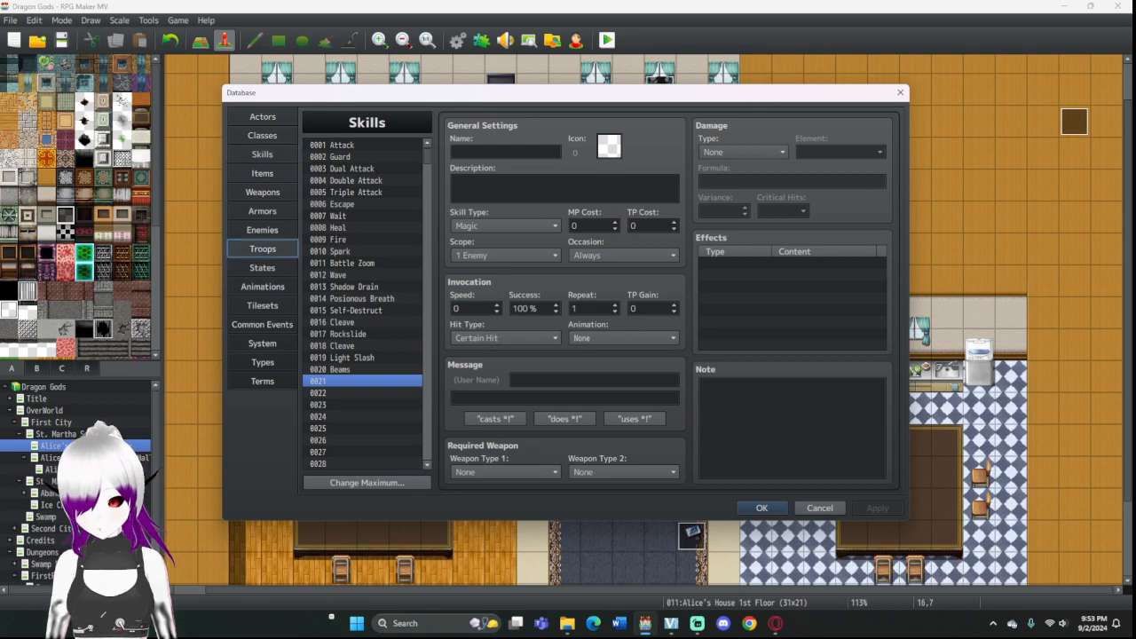
{"action": "left_click", "coordinate": [261, 249]}
{"action": "left_click", "coordinate": [786, 151]}
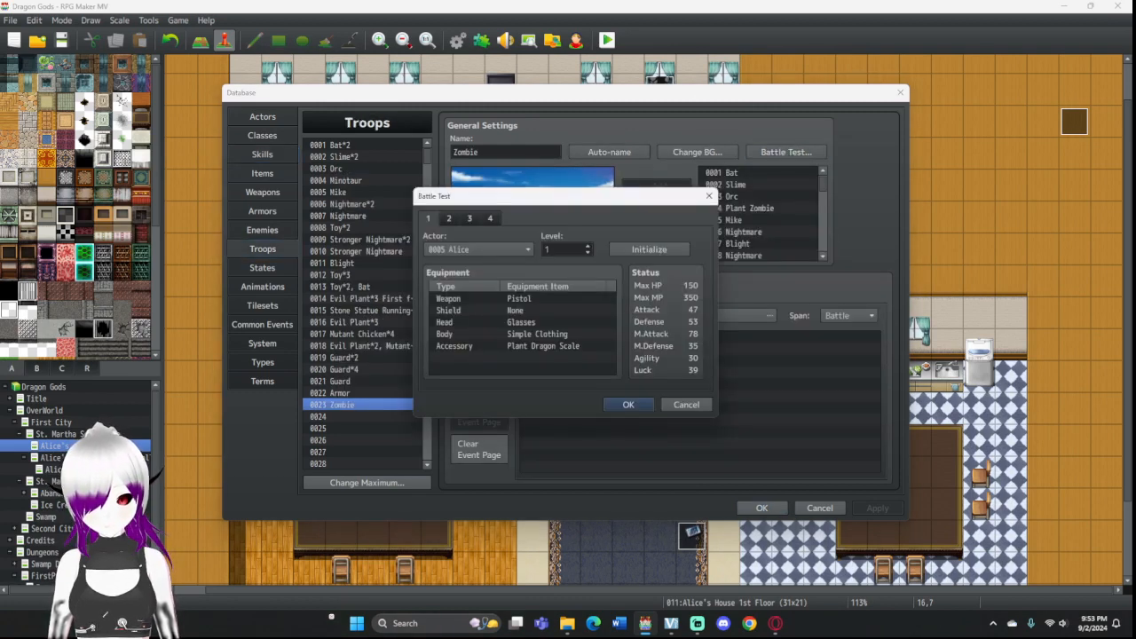
{"action": "left_click", "coordinate": [628, 404]}
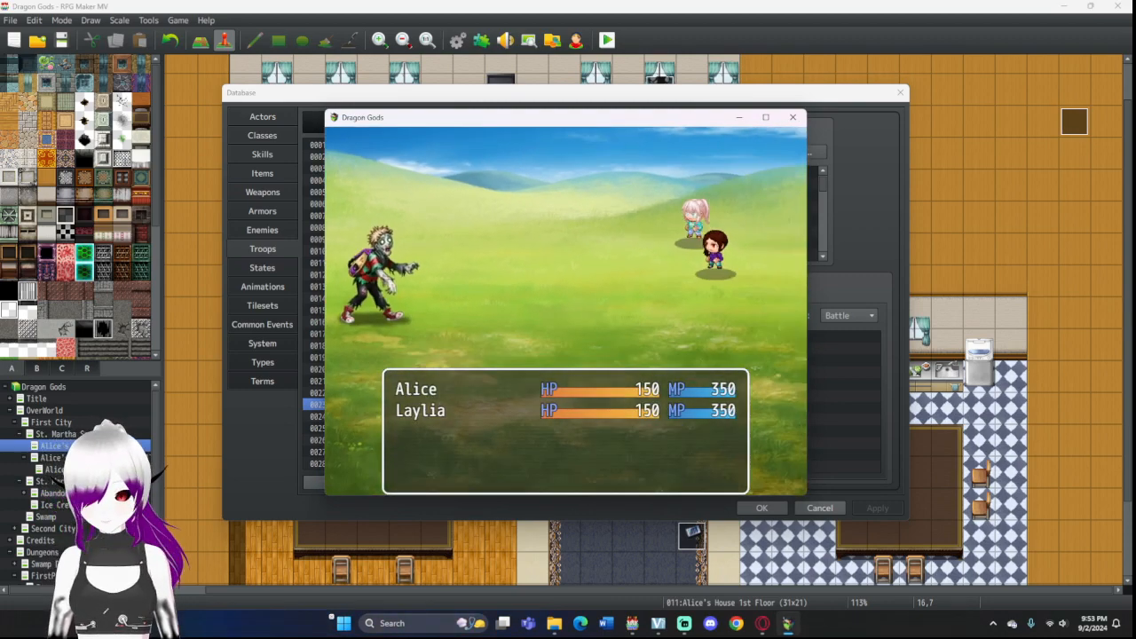
{"action": "key", "text": "Return"}
{"action": "key", "text": "Return"}
{"action": "key", "text": "Return"}
{"action": "key", "text": "Return"}
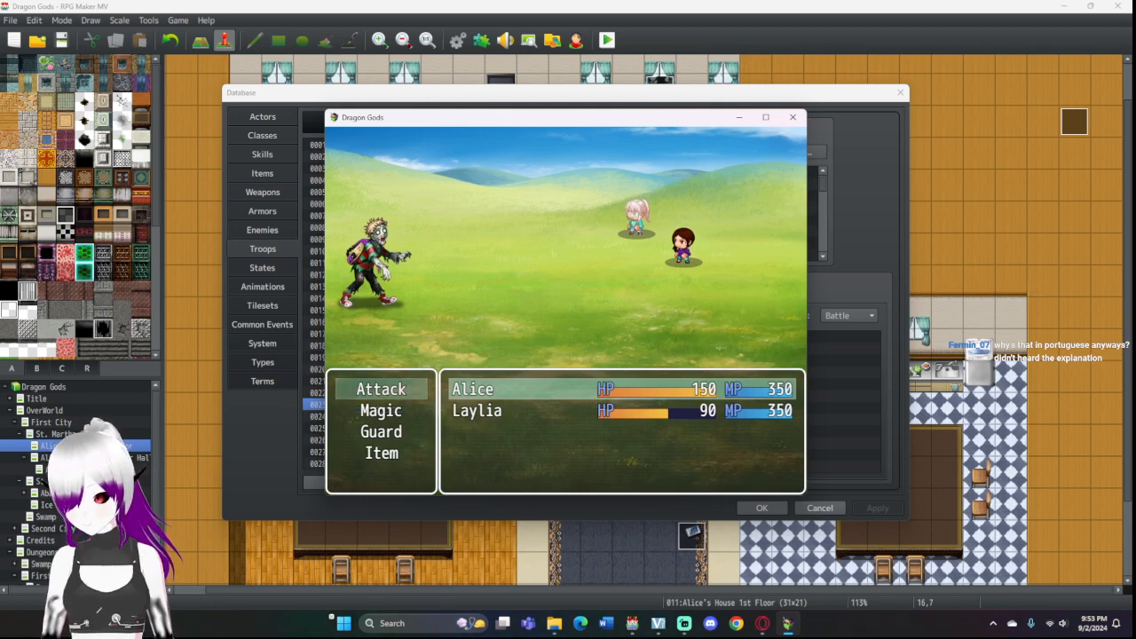
{"action": "left_click", "coordinate": [792, 116]}
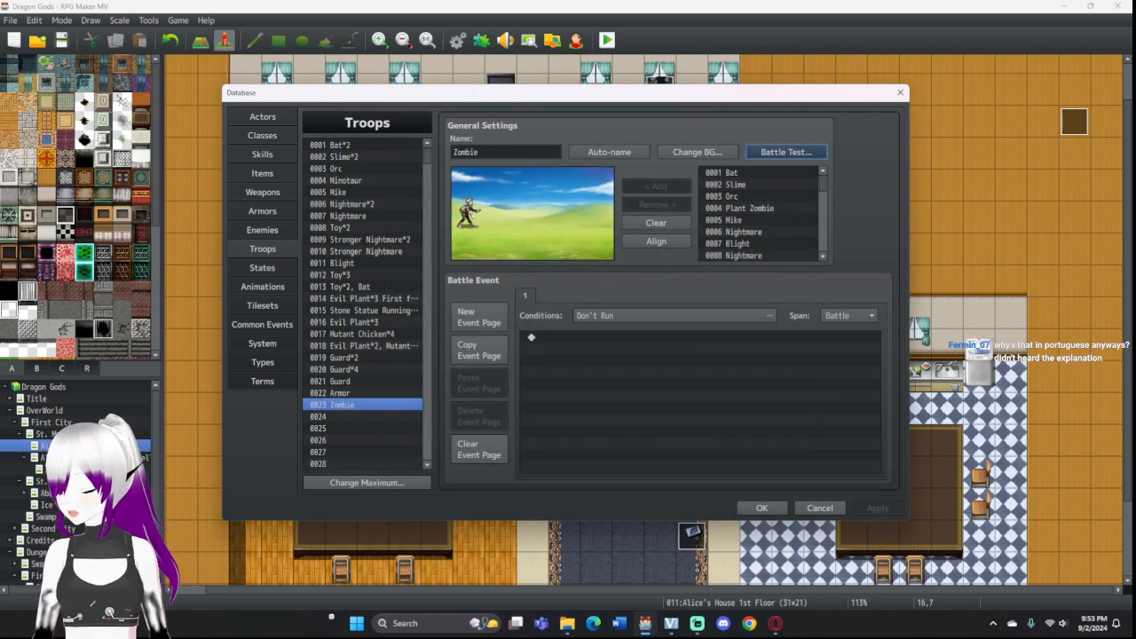
{"action": "left_click", "coordinate": [900, 93]}
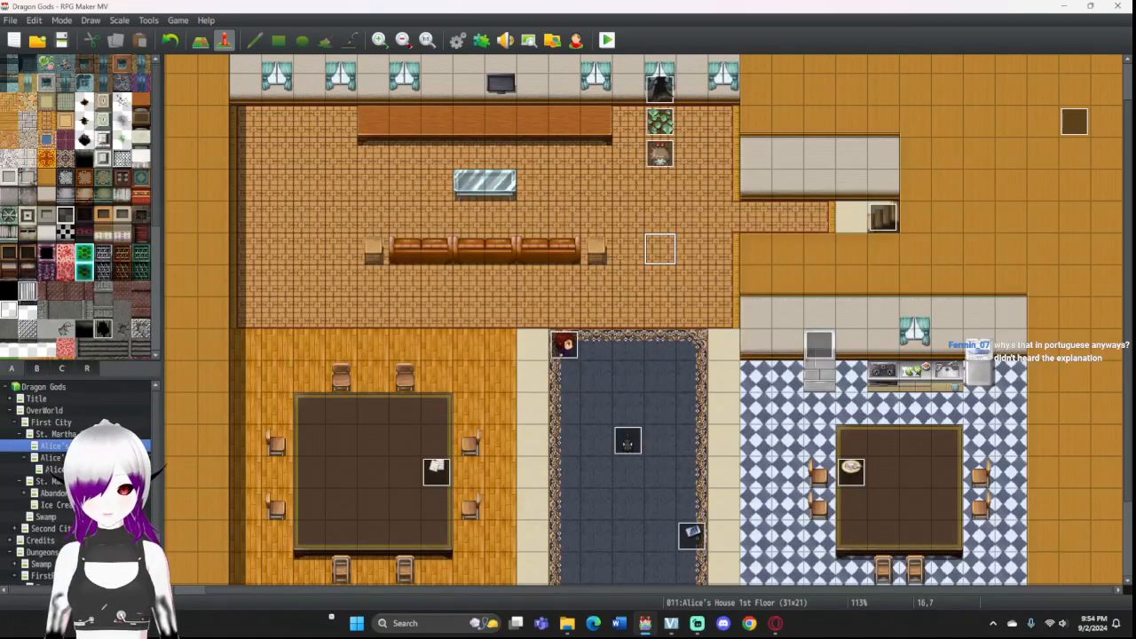
Step: Set the EHP Layout Y-Axis parameter of the MOG_EnemyHP plugin to -50
{"action": "left_click", "coordinate": [481, 40]}
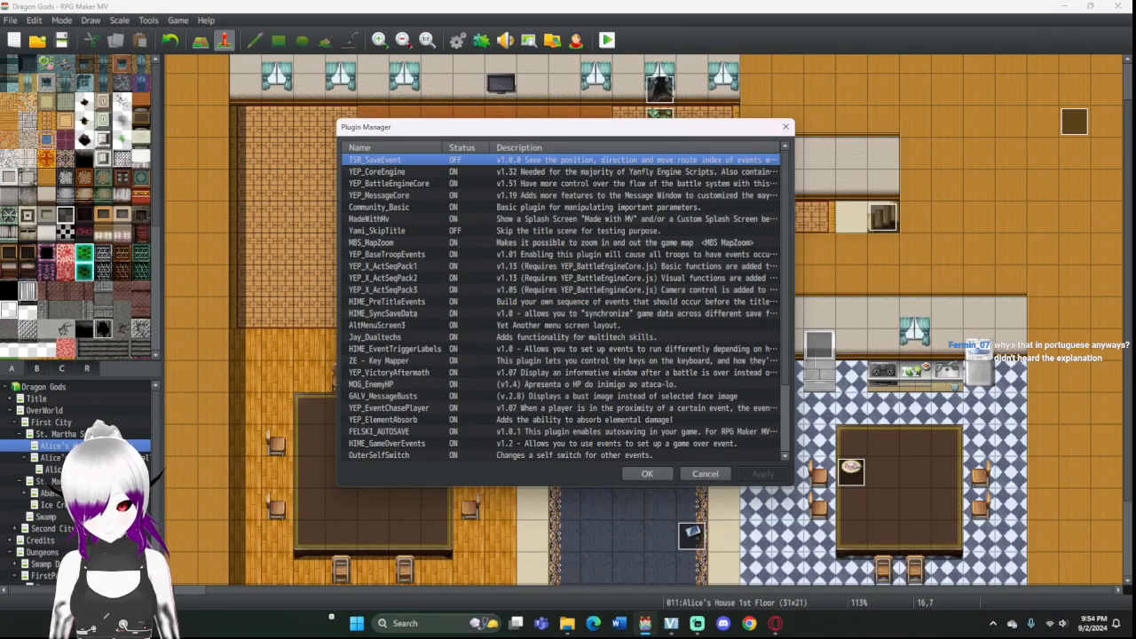
{"action": "double_click", "coordinate": [373, 384]}
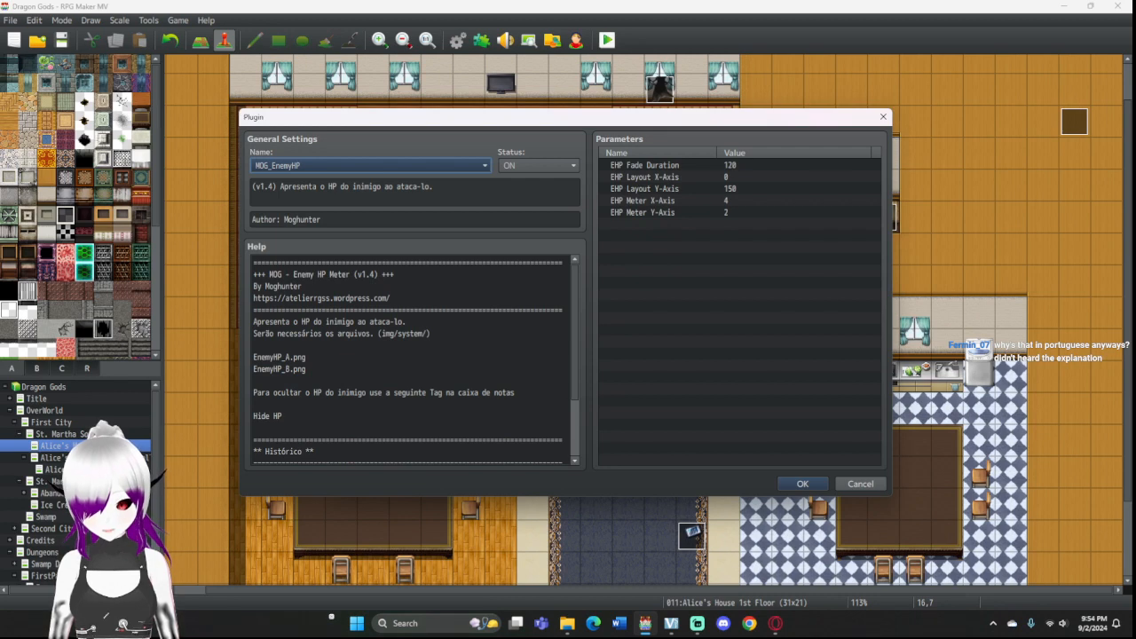
{"action": "double_click", "coordinate": [656, 188]}
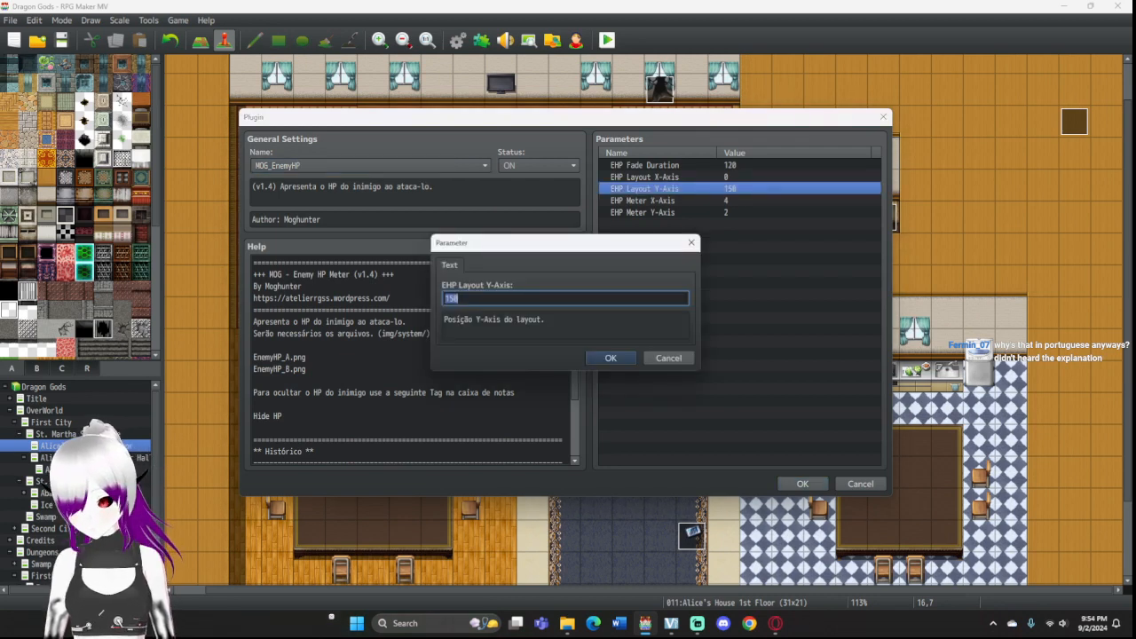
{"action": "key", "text": "BackSpace"}
{"action": "type", "text": "50"}
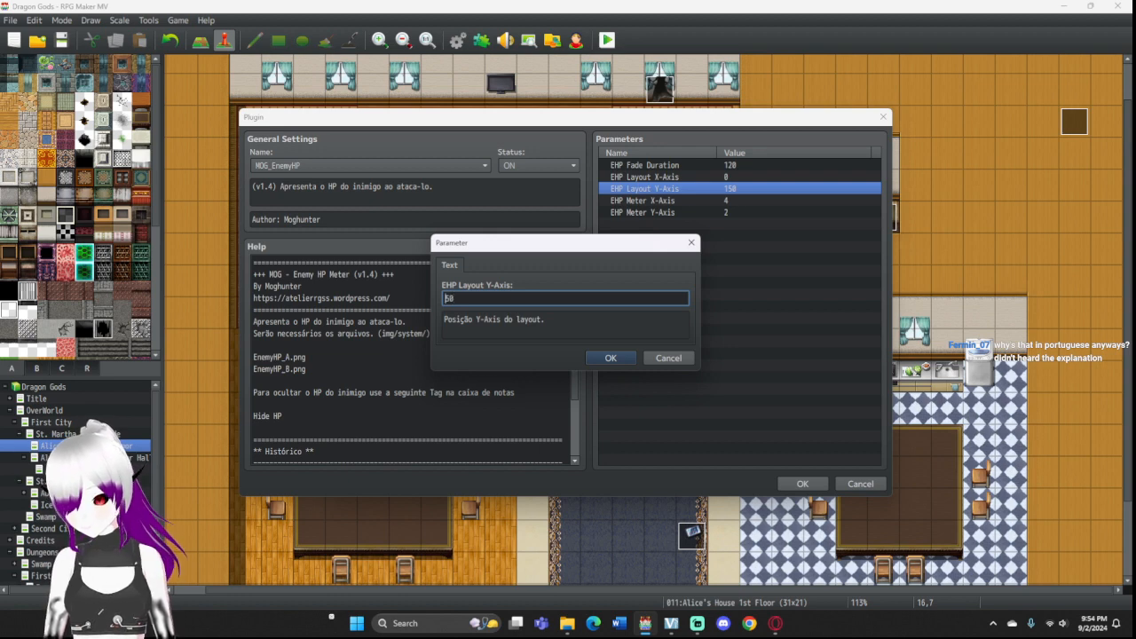
{"action": "type", "text": "-"}
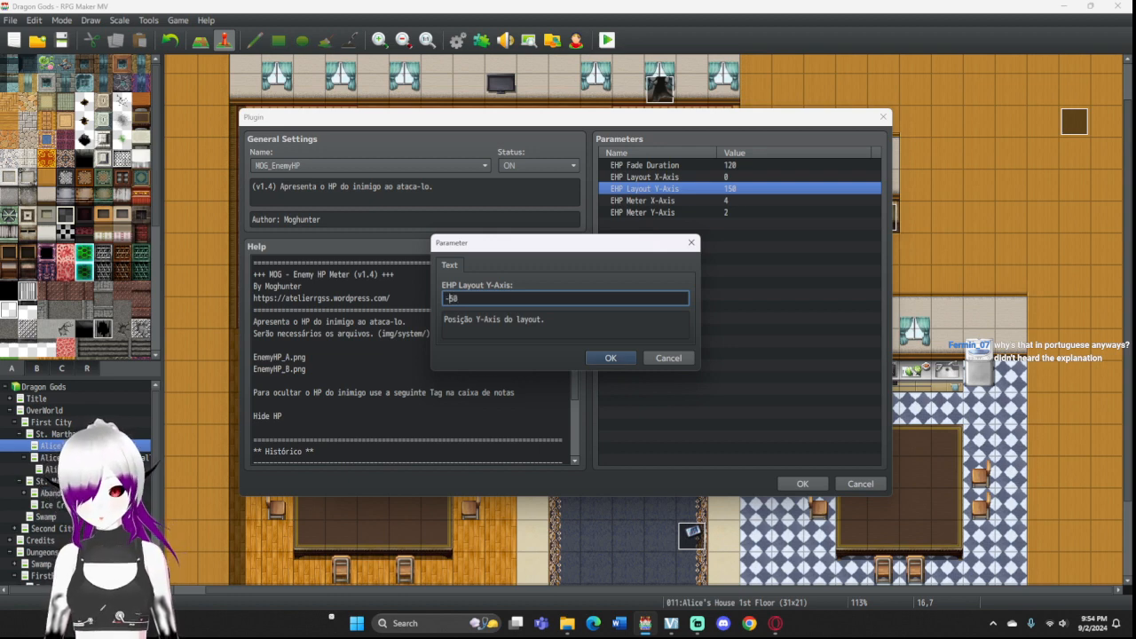
{"action": "key", "text": "Return"}
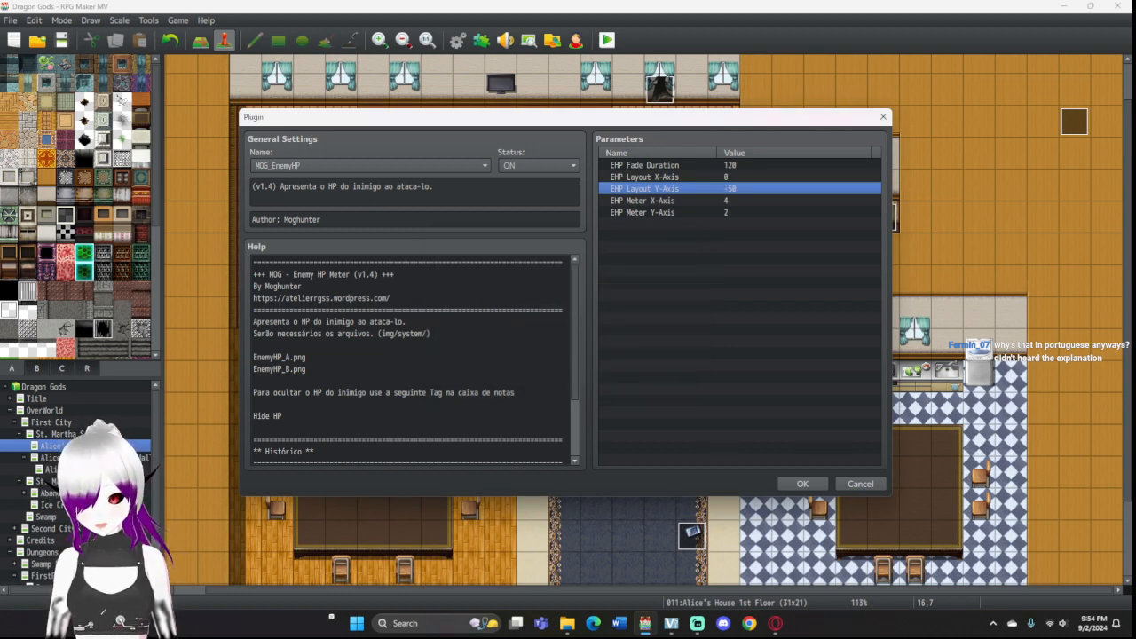
Step: Select the author's website address in the MOG_EnemyHP help text and accept the plugin changes
{"action": "left_click_drag", "start_coordinate": [254, 298], "coordinate": [390, 298]}
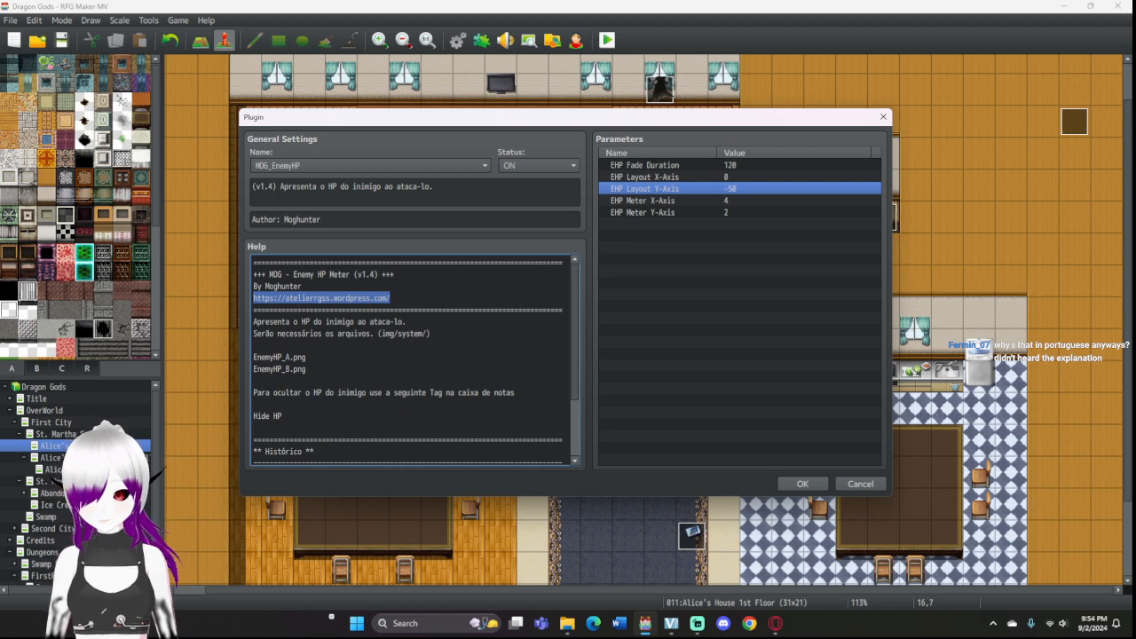
{"action": "key", "text": "alt+Tab"}
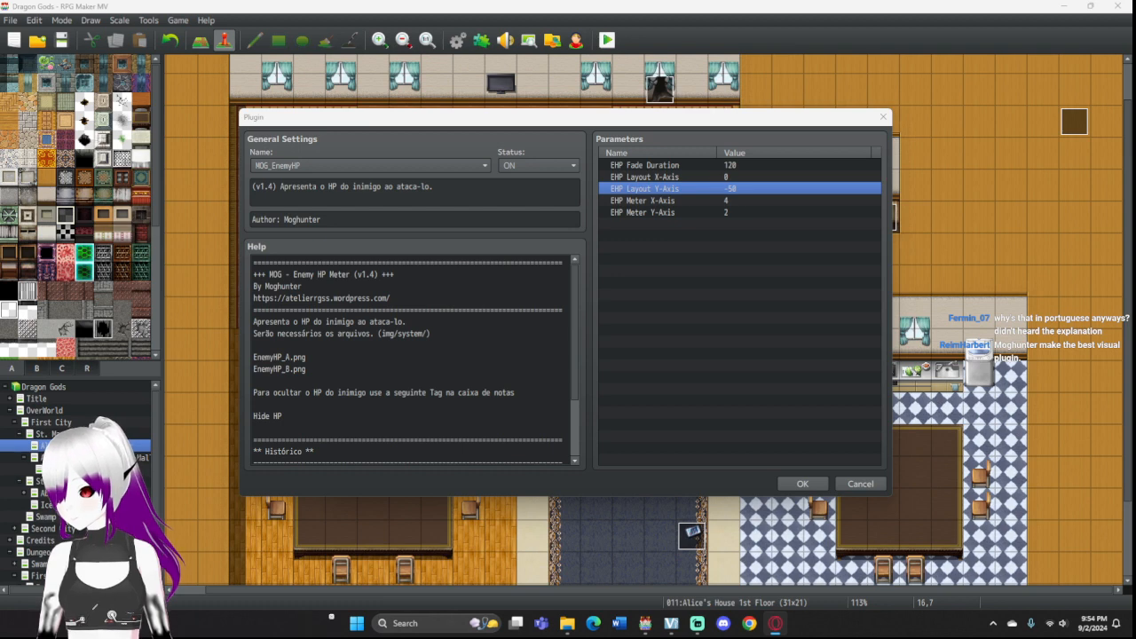
{"action": "left_click", "coordinate": [410, 360]}
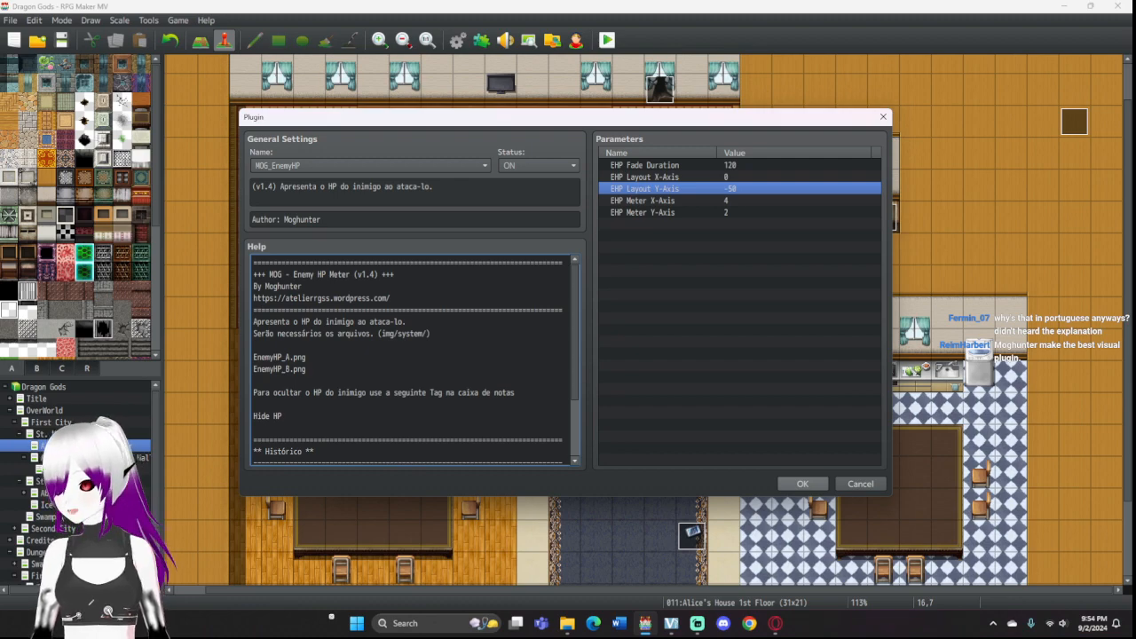
{"action": "left_click", "coordinate": [802, 483]}
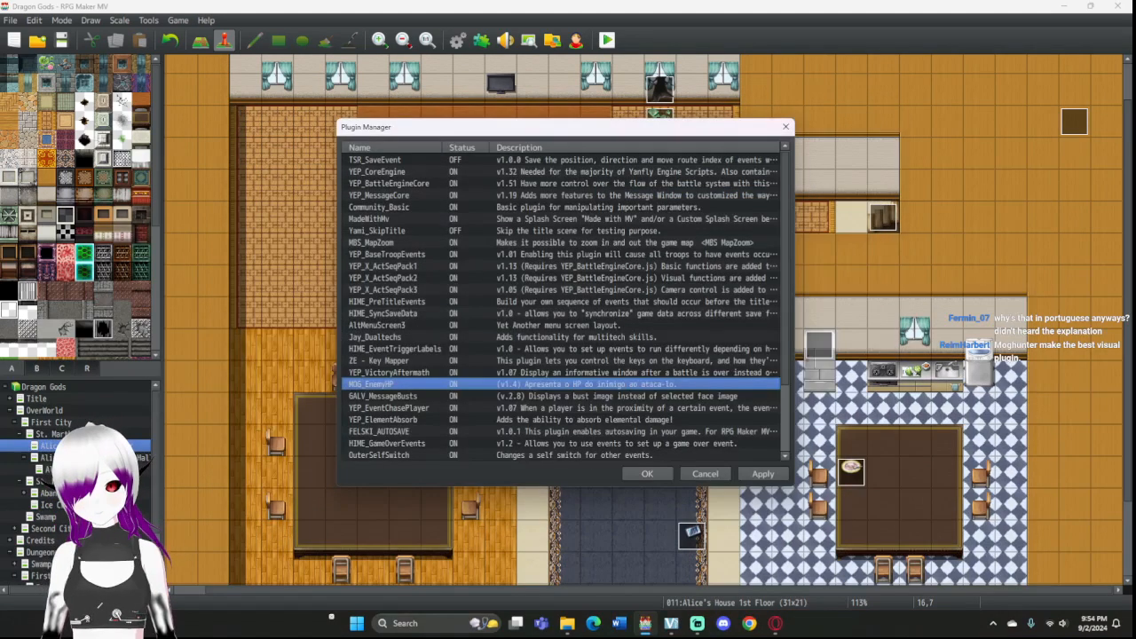
{"action": "left_click", "coordinate": [647, 473]}
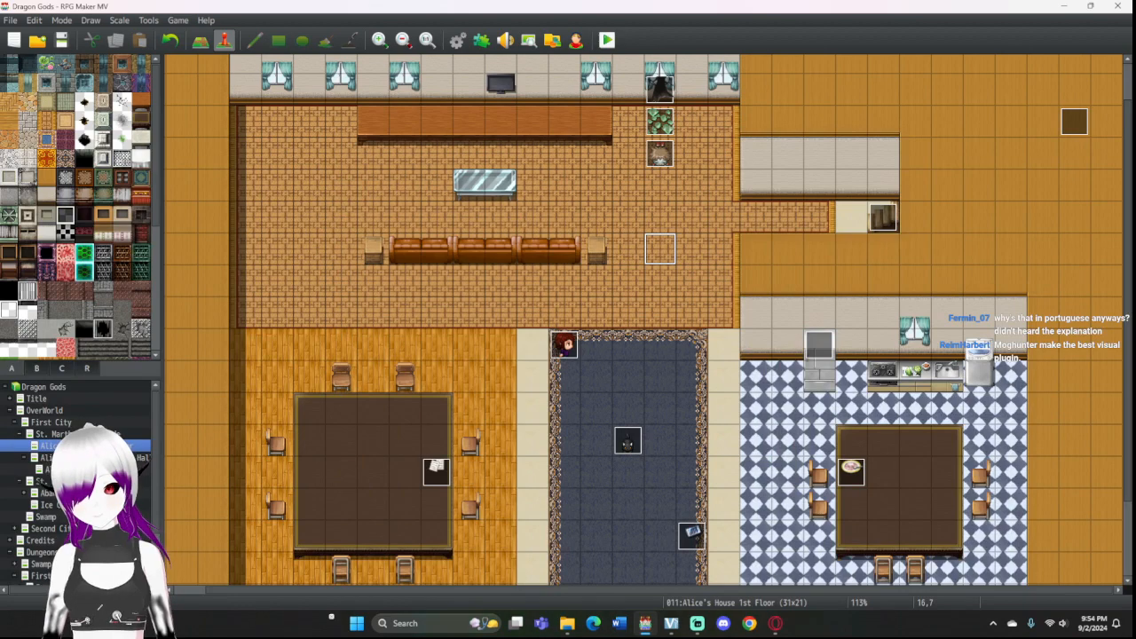
Step: Run another battle test of the Zombie troop and play one round of attacks to check the HP meter's new position
{"action": "left_click", "coordinate": [457, 40]}
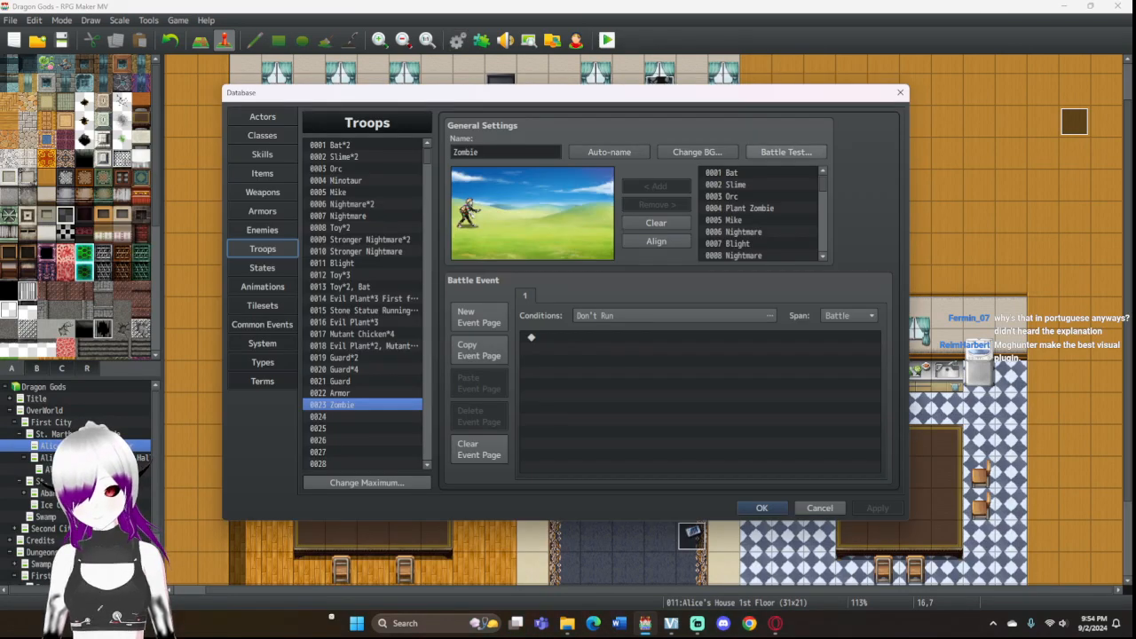
{"action": "left_click", "coordinate": [786, 152]}
{"action": "left_click", "coordinate": [628, 404]}
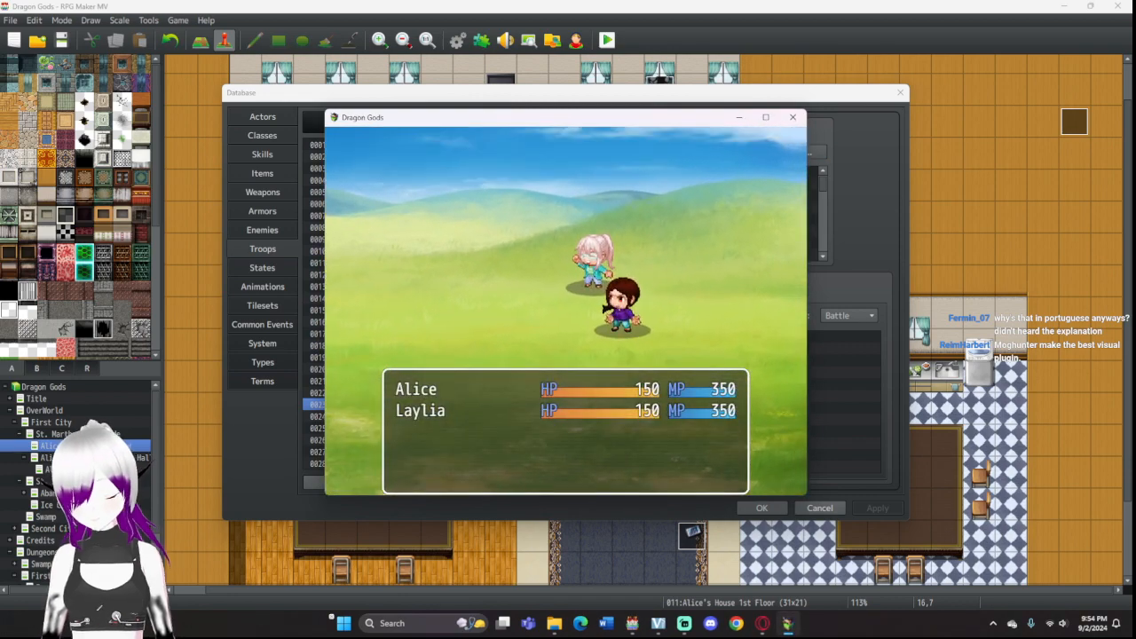
{"action": "key", "text": "Return"}
{"action": "key", "text": "Return"}
{"action": "key", "text": "Return"}
{"action": "key", "text": "Return"}
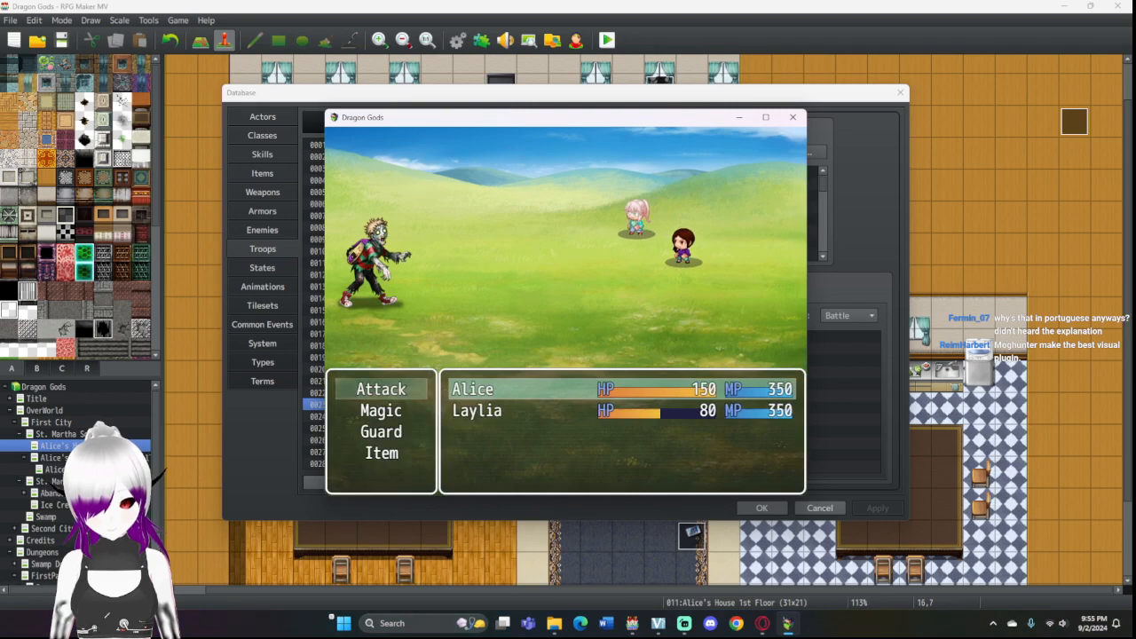
Step: Close the battle test and database, and set the EHP Layout Y-Axis parameter of the MOG_EnemyHP plugin to 0
{"action": "left_click", "coordinate": [793, 117]}
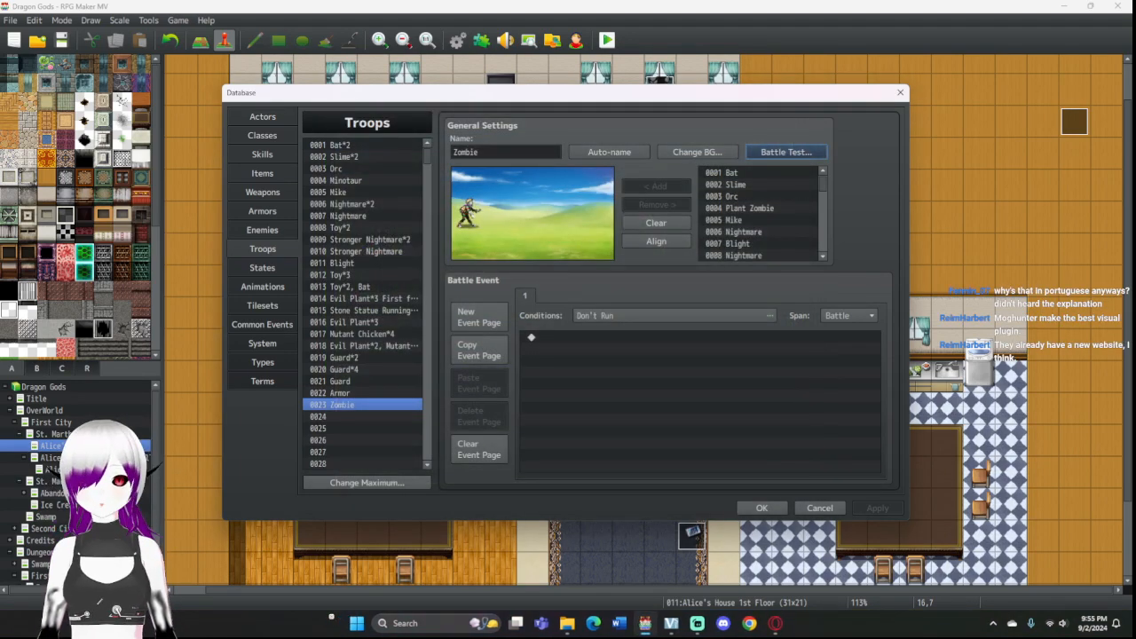
{"action": "left_click", "coordinate": [900, 91]}
{"action": "left_click", "coordinate": [480, 40]}
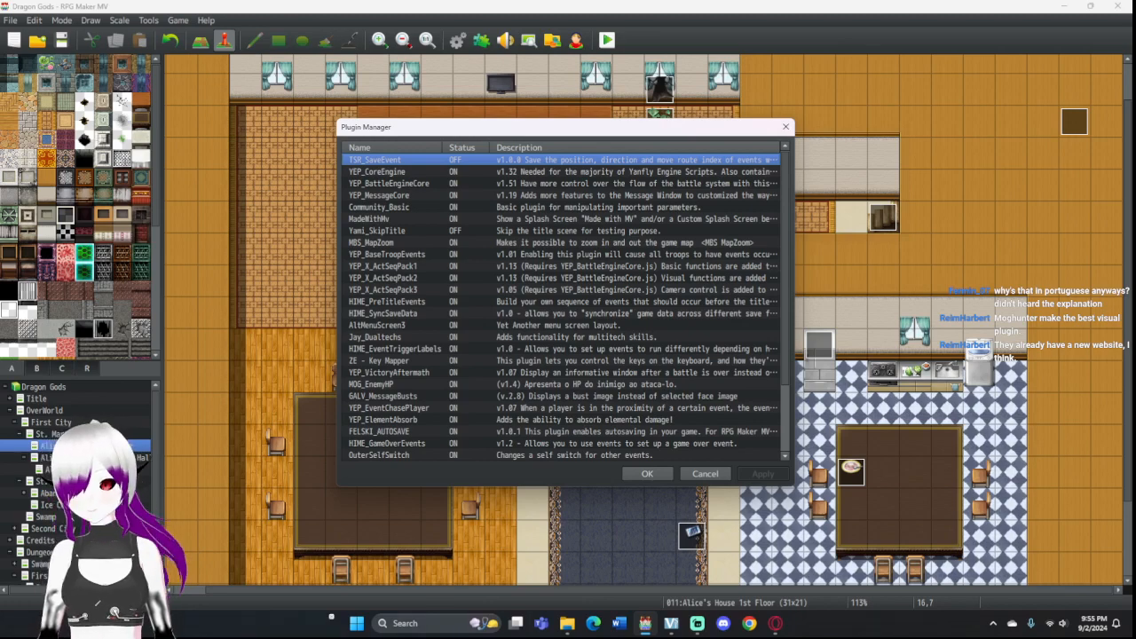
{"action": "double_click", "coordinate": [400, 385]}
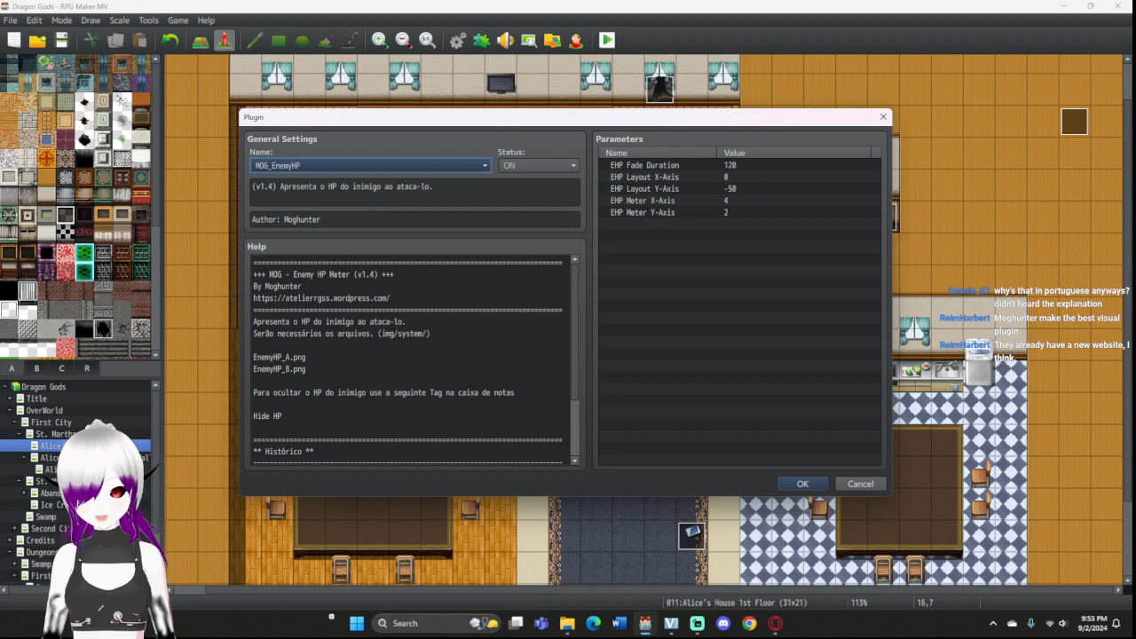
{"action": "double_click", "coordinate": [677, 189]}
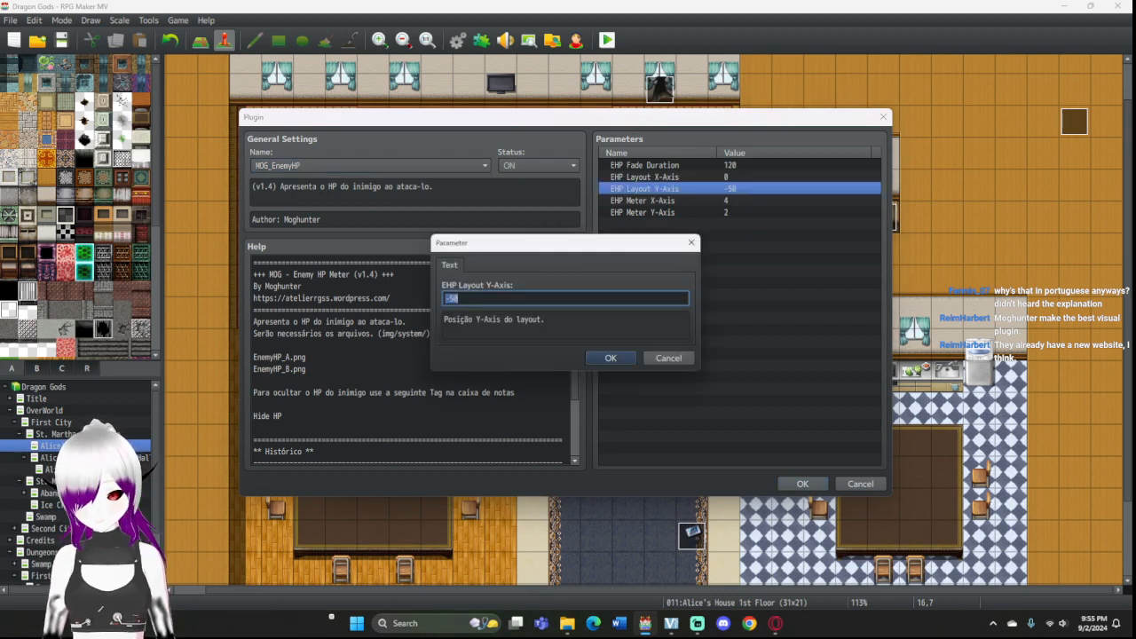
{"action": "left_click", "coordinate": [462, 299]}
{"action": "key", "text": "BackSpace"}
{"action": "key", "text": "BackSpace"}
{"action": "key", "text": "BackSpace"}
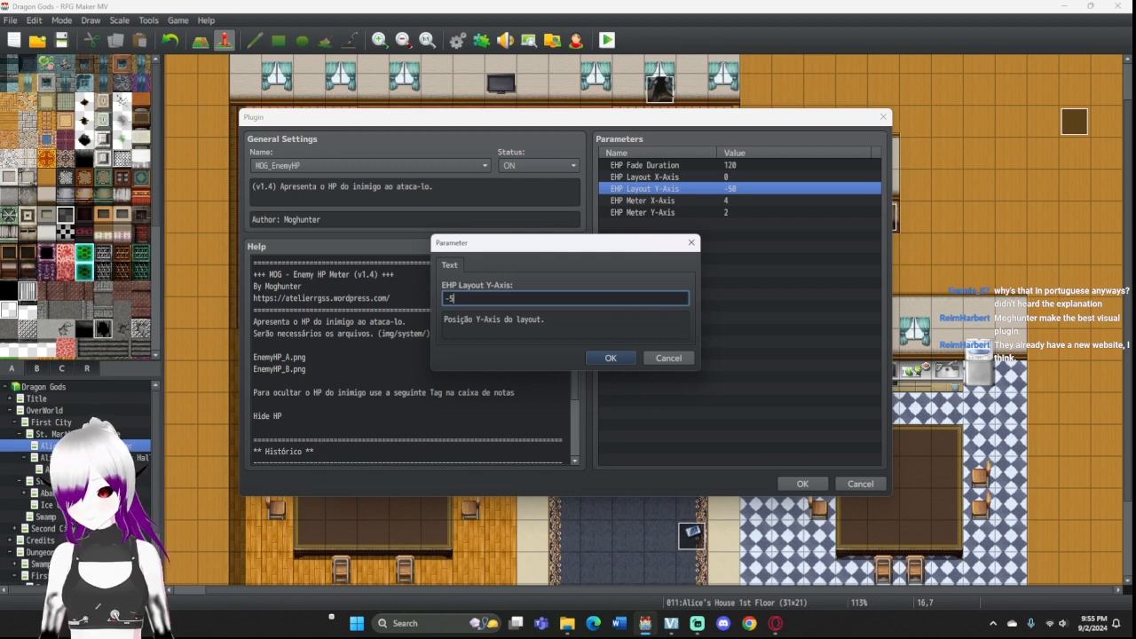
{"action": "type", "text": "0"}
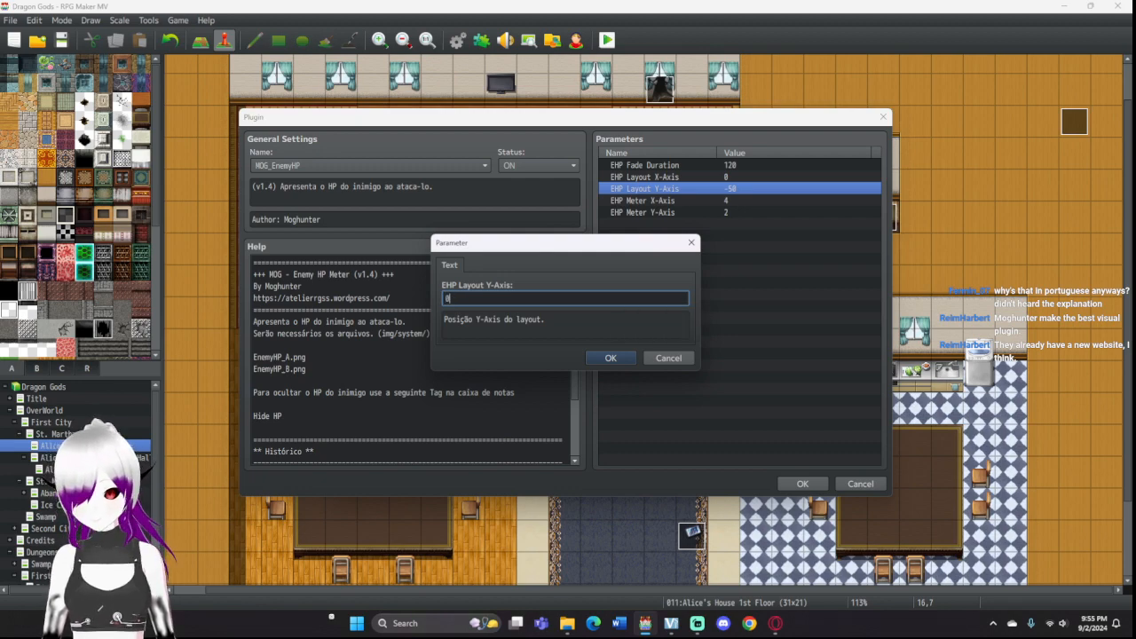
{"action": "left_click", "coordinate": [610, 358]}
{"action": "left_click", "coordinate": [802, 483]}
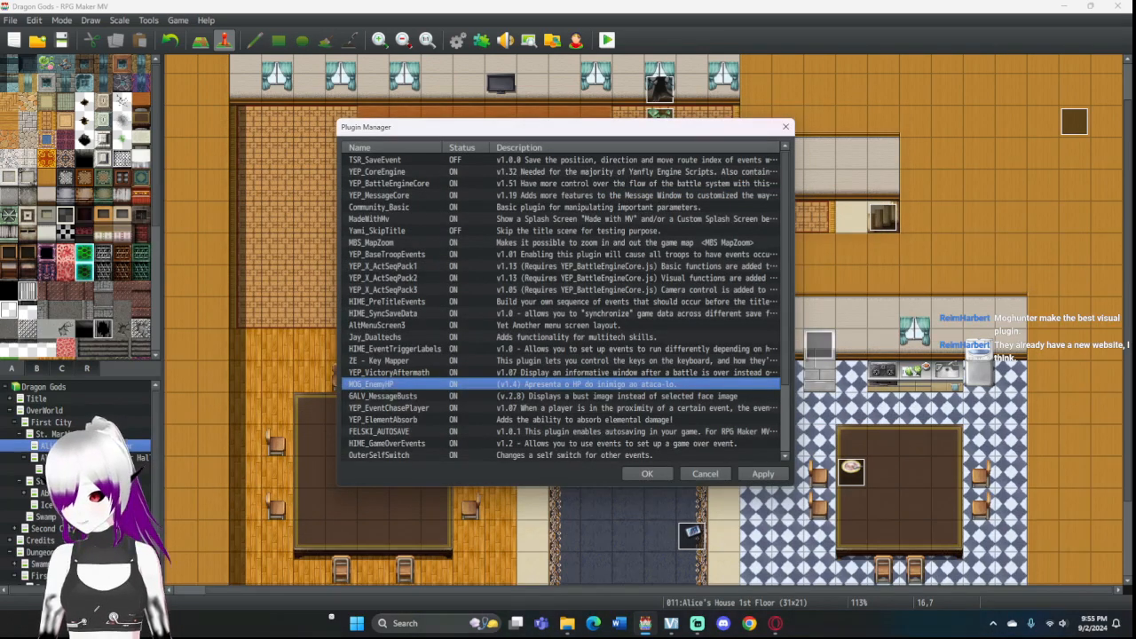
{"action": "left_click", "coordinate": [647, 473]}
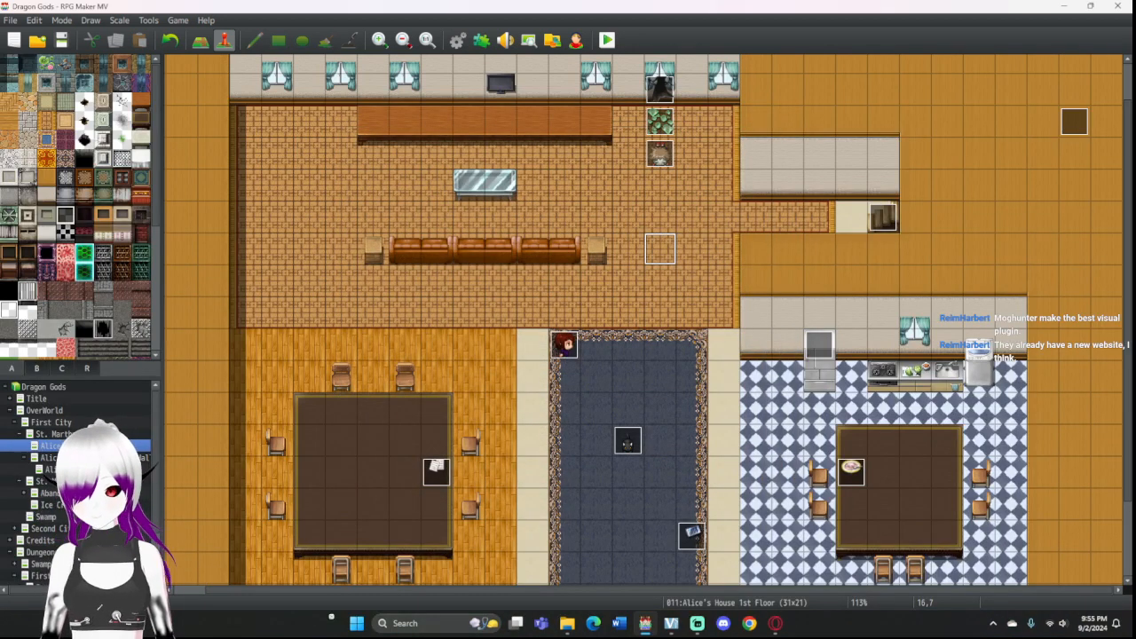
{"action": "left_click", "coordinate": [457, 40]}
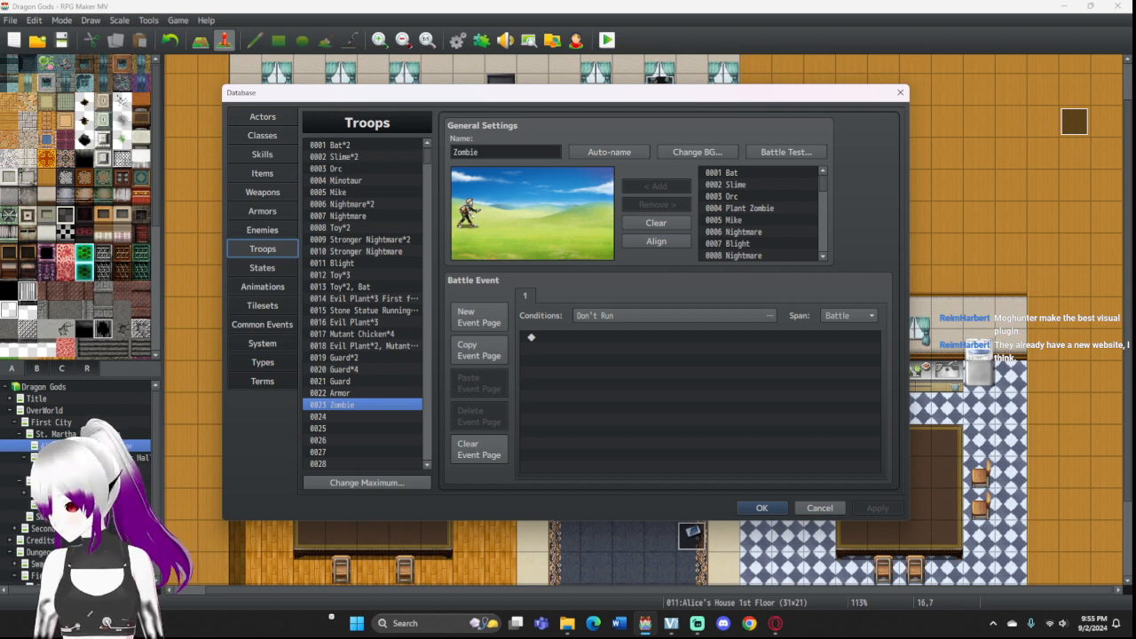
{"action": "left_click", "coordinate": [761, 507]}
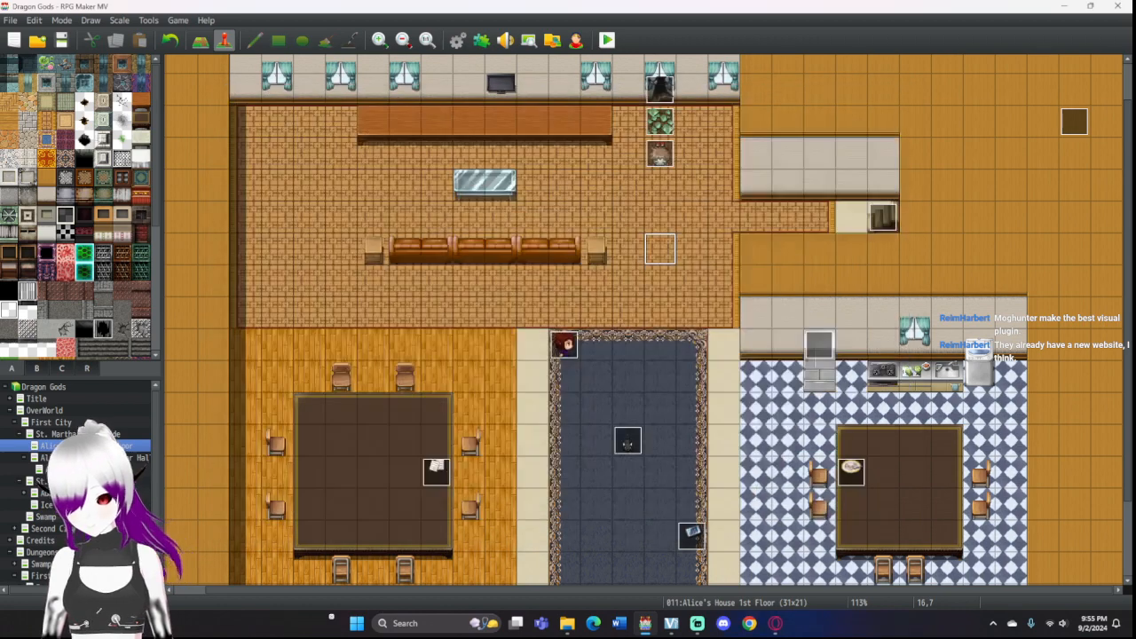
{"action": "left_click", "coordinate": [607, 40]}
{"action": "left_click", "coordinate": [515, 327]}
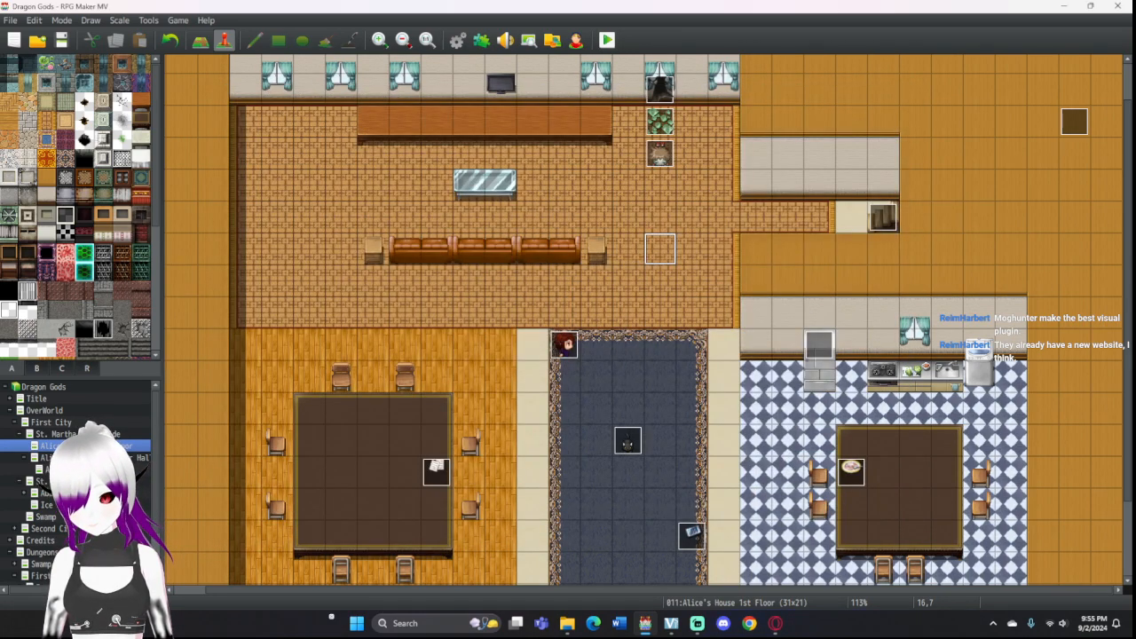
{"action": "left_click", "coordinate": [793, 117]}
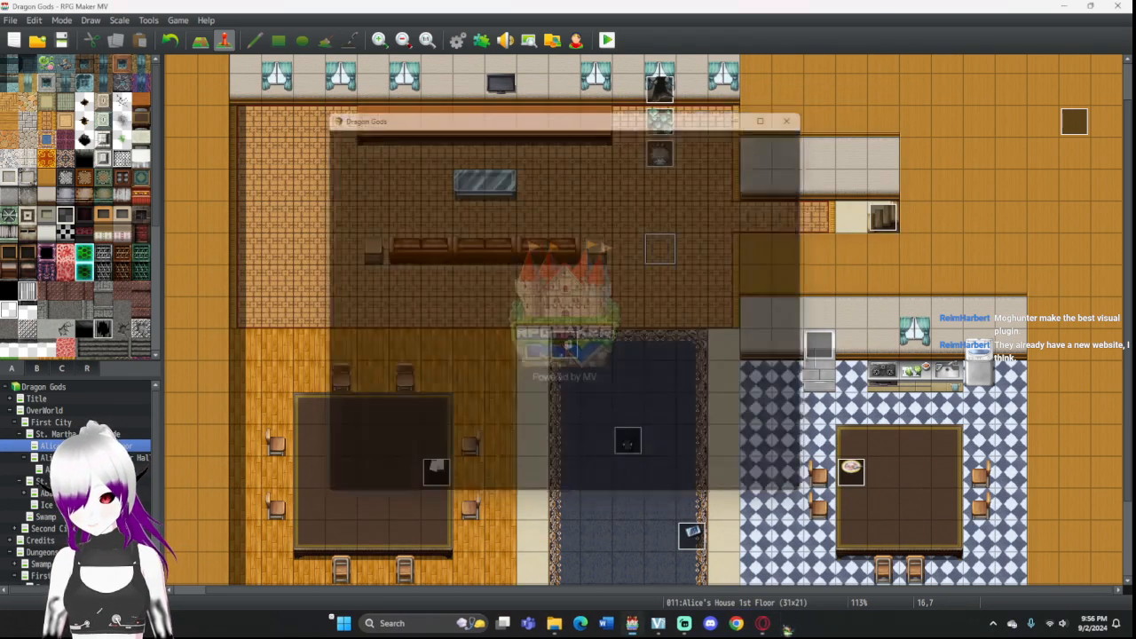
Step: Review the closing commands on page 9 of event EV004, where the zombie attack leads into the battle
{"action": "double_click", "coordinate": [819, 344]}
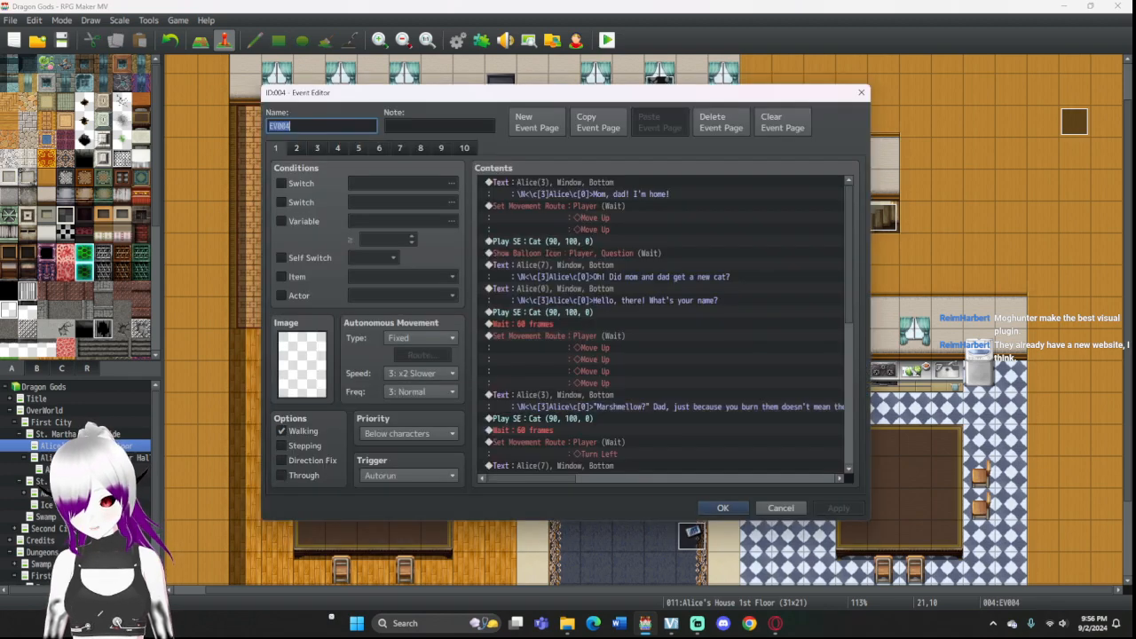
{"action": "left_click", "coordinate": [441, 148]}
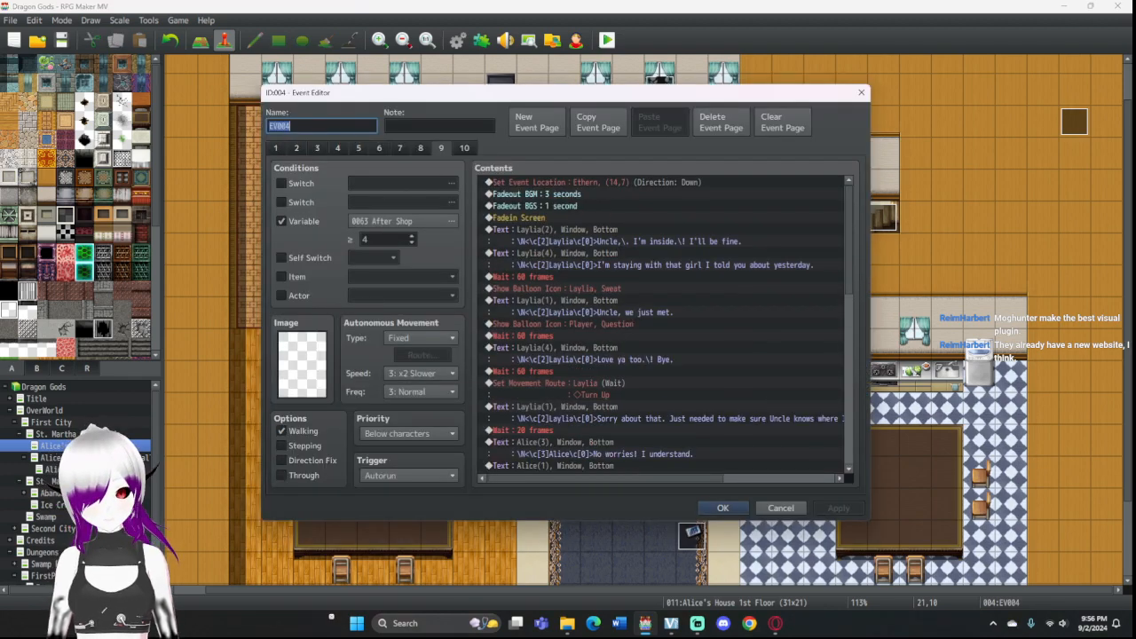
{"action": "scroll", "coordinate": [661, 323], "scroll_direction": "down", "scroll_amount": 10}
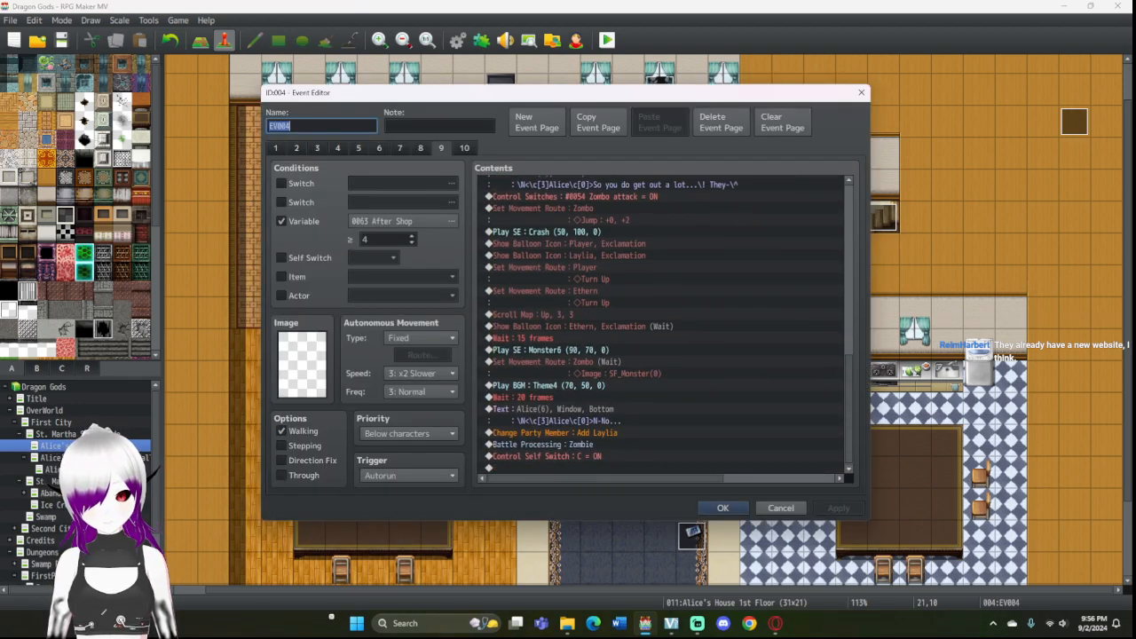
{"action": "left_click", "coordinate": [723, 509]}
Step: Save the changes, launch a playtest in a maximised window, and start the game from the title screen
{"action": "left_click", "coordinate": [607, 40]}
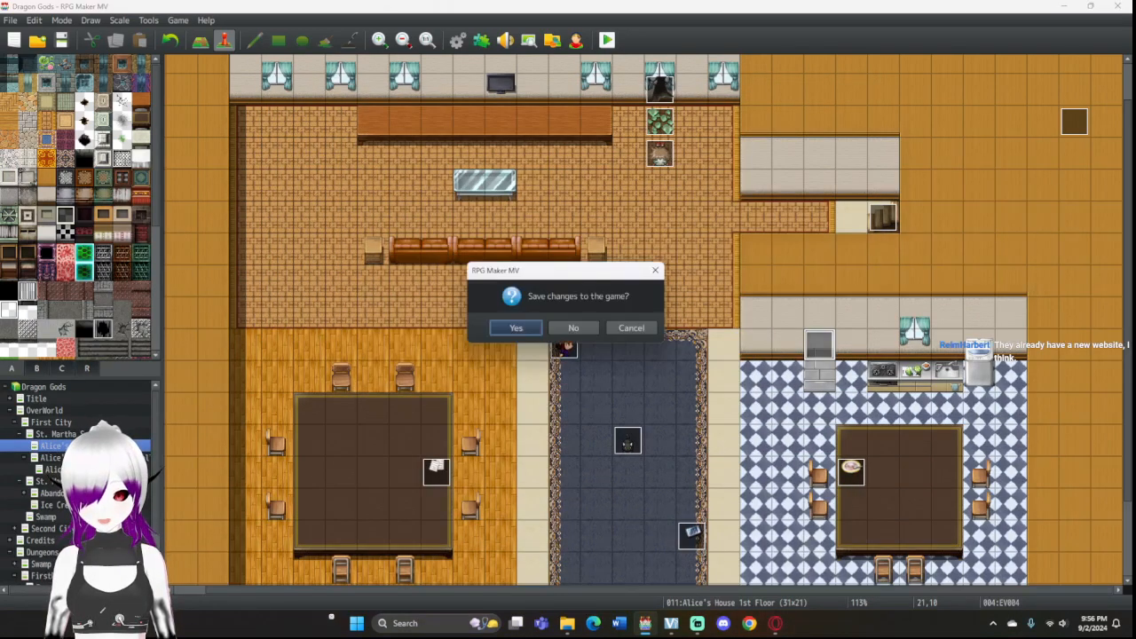
{"action": "left_click", "coordinate": [516, 327]}
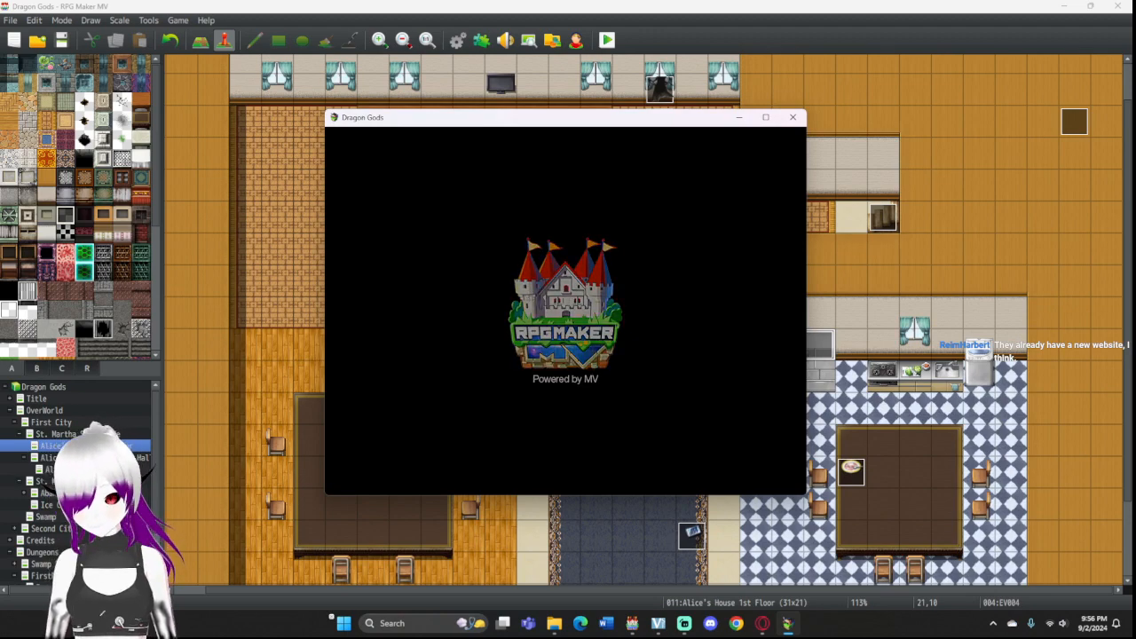
{"action": "left_click", "coordinate": [765, 117]}
{"action": "key", "text": "Return"}
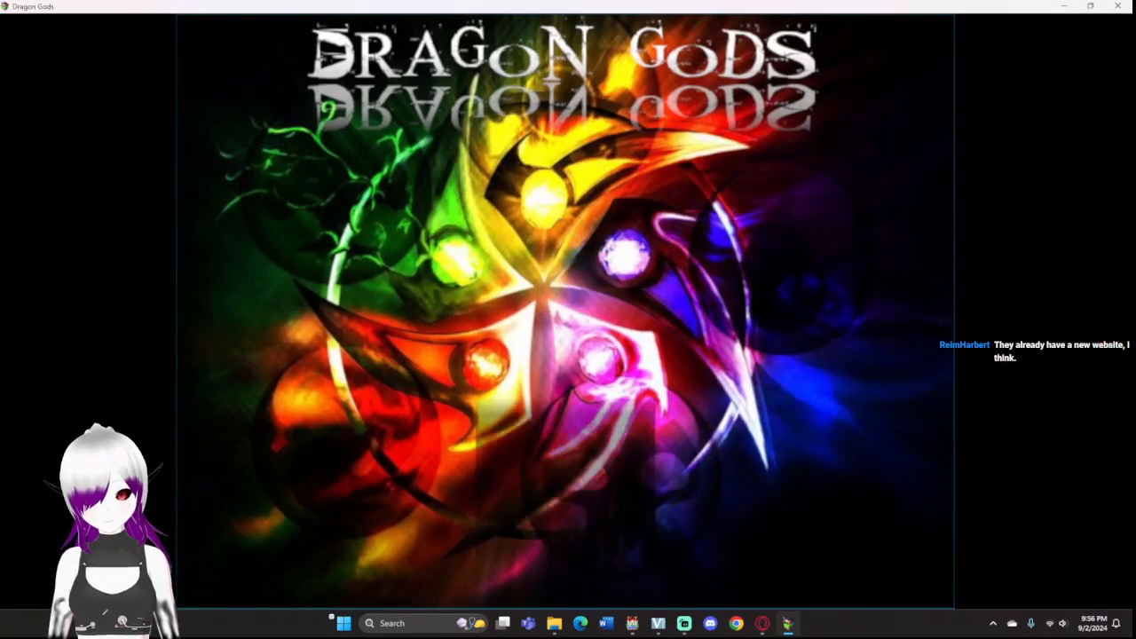
{"action": "key", "text": "Return"}
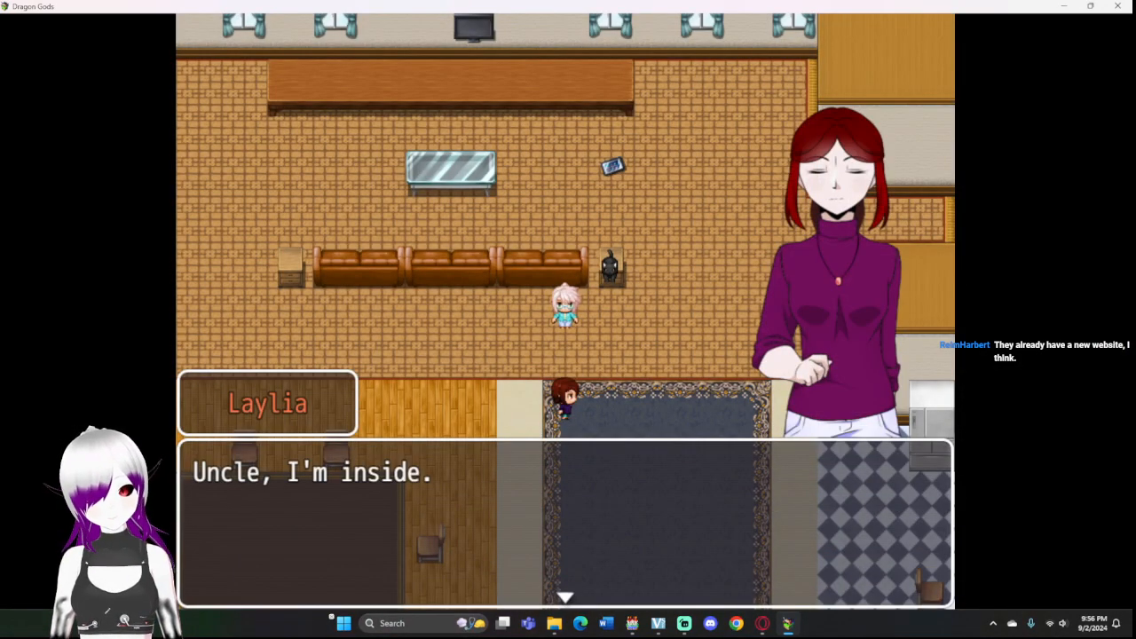
Step: Advance through the Laylia and Alice cutscene dialogue in the house until the Zombie battle begins
{"action": "key", "text": "Return"}
{"action": "key", "text": "Return"}
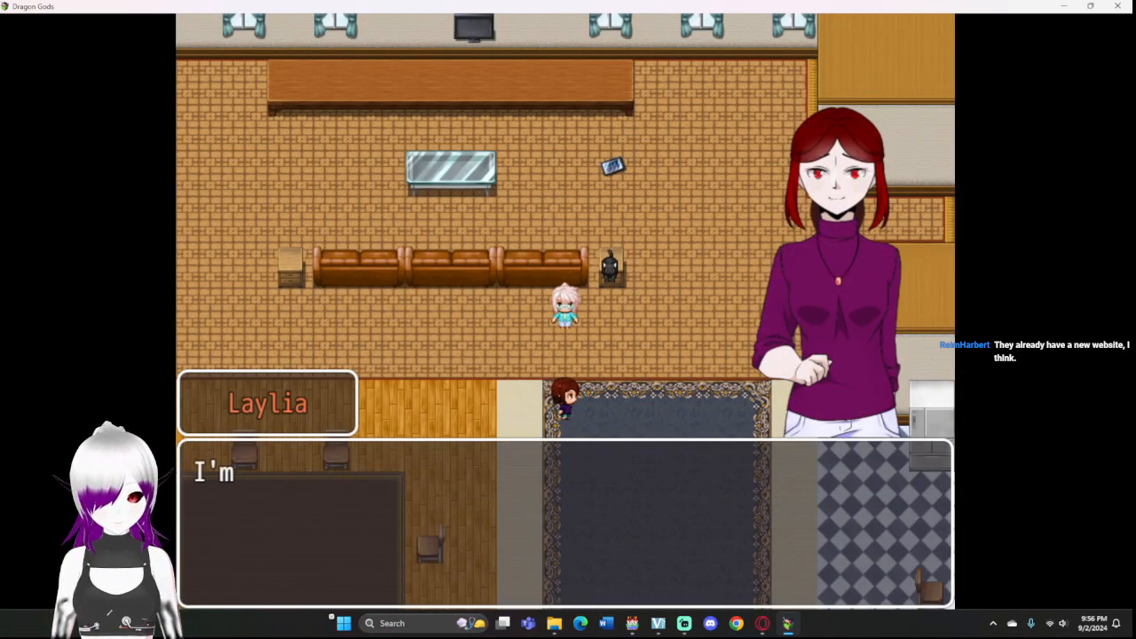
{"action": "key", "text": "Return"}
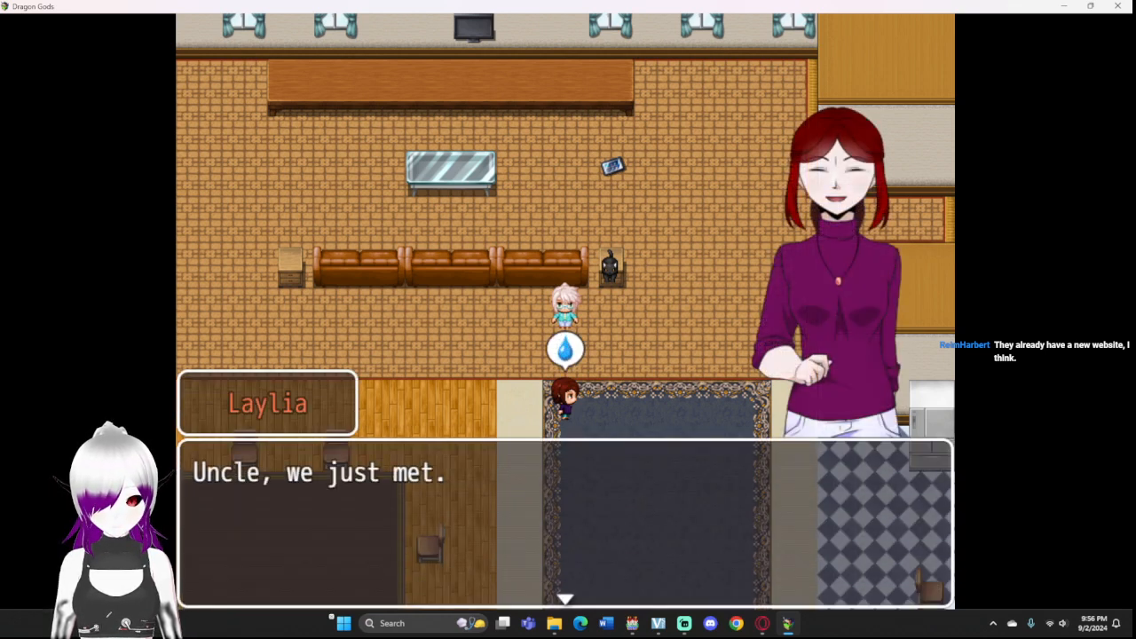
{"action": "key", "text": "Return"}
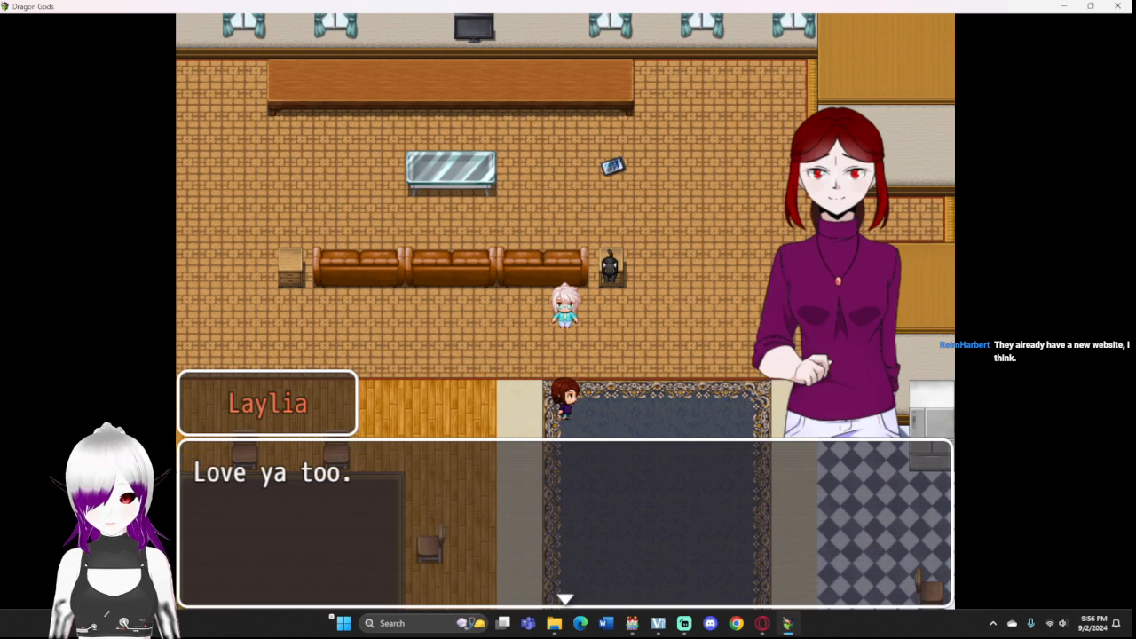
{"action": "key", "text": "Return"}
{"action": "key", "text": "Return"}
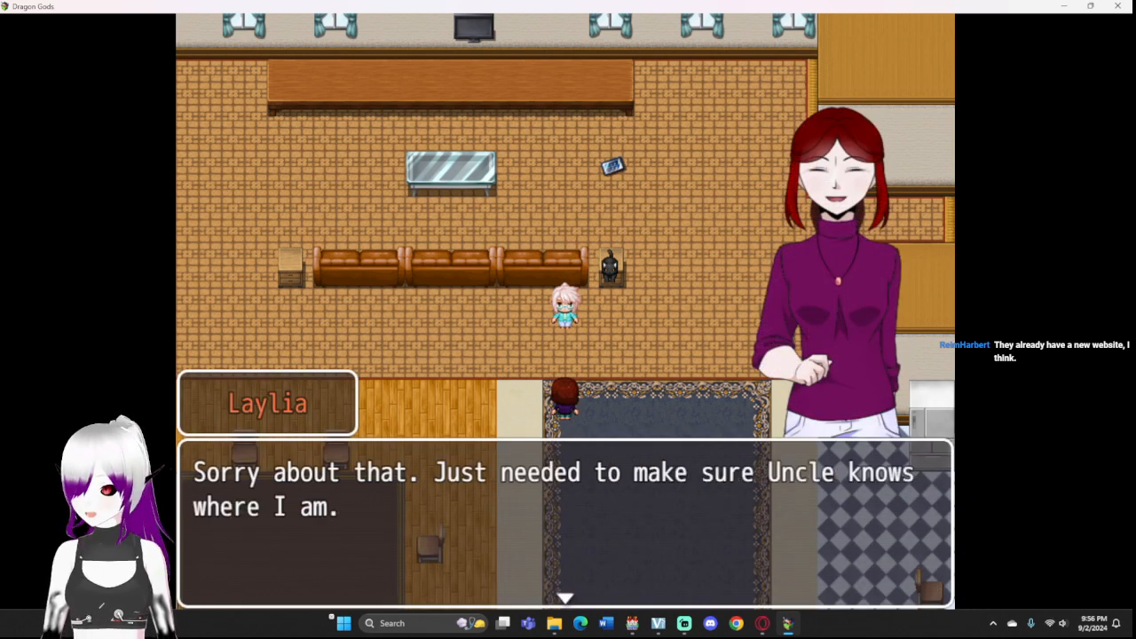
{"action": "key", "text": "Return"}
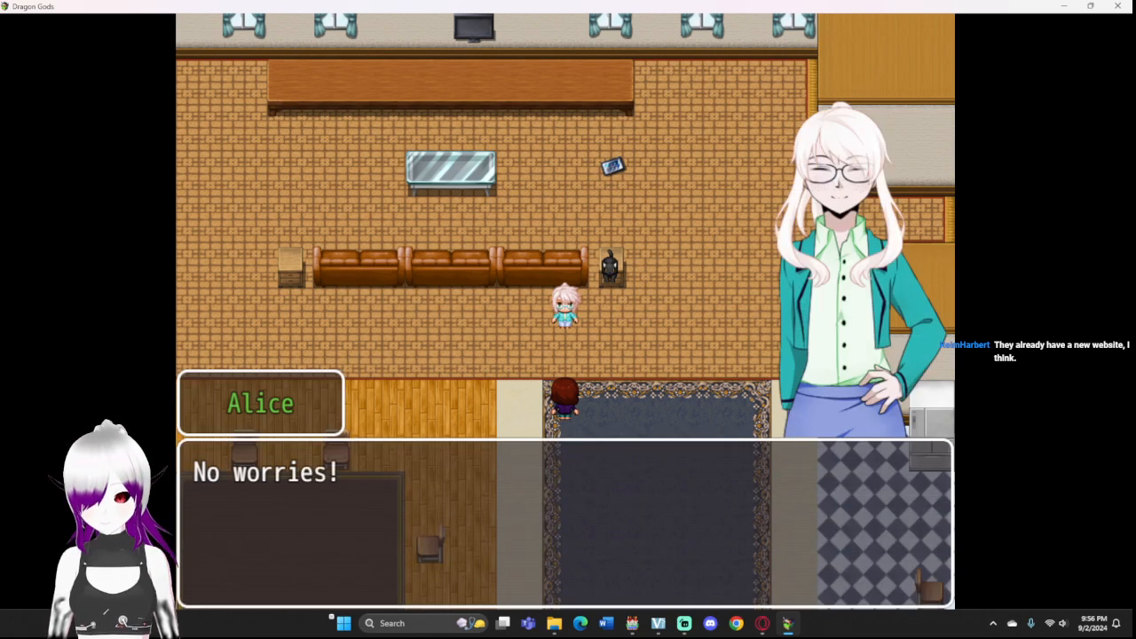
{"action": "key", "text": "Return"}
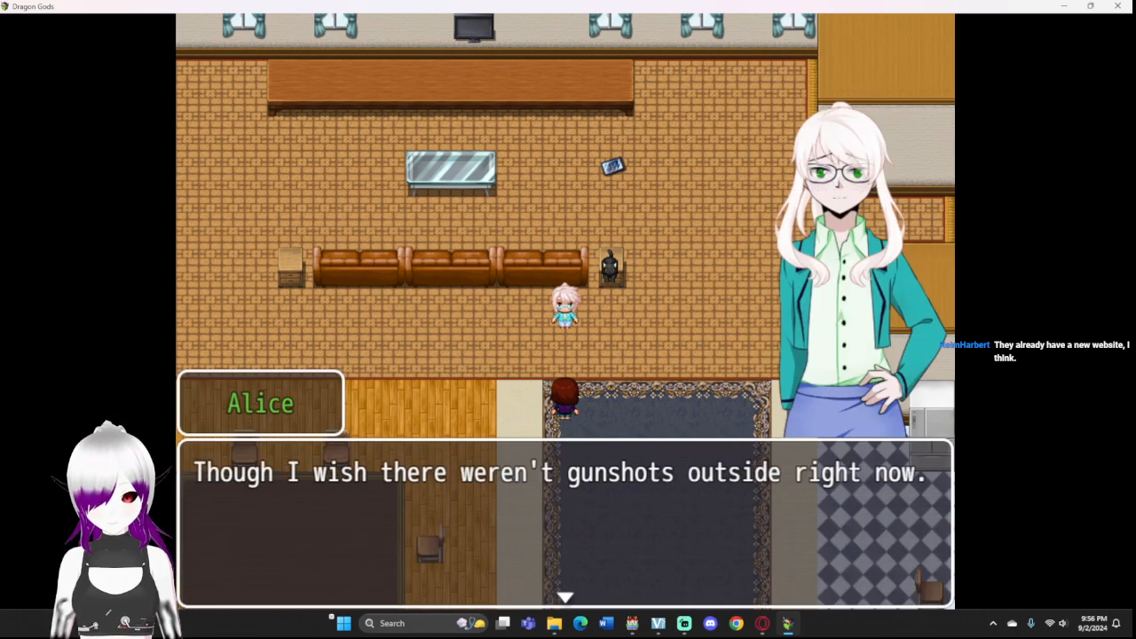
{"action": "key", "text": "Return"}
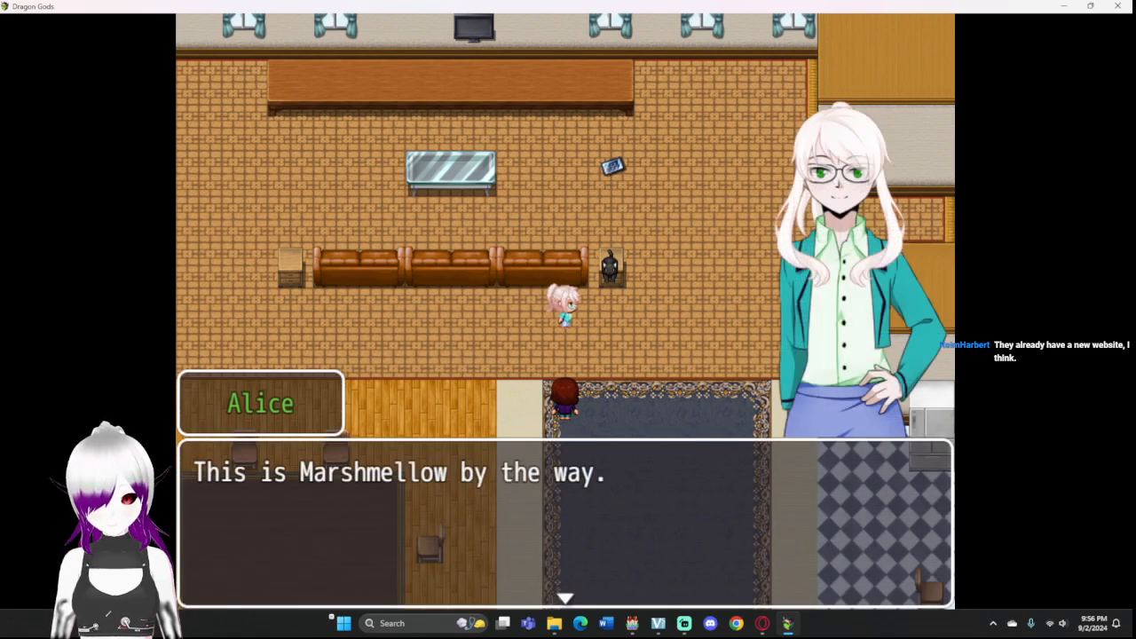
{"action": "key", "text": "Return"}
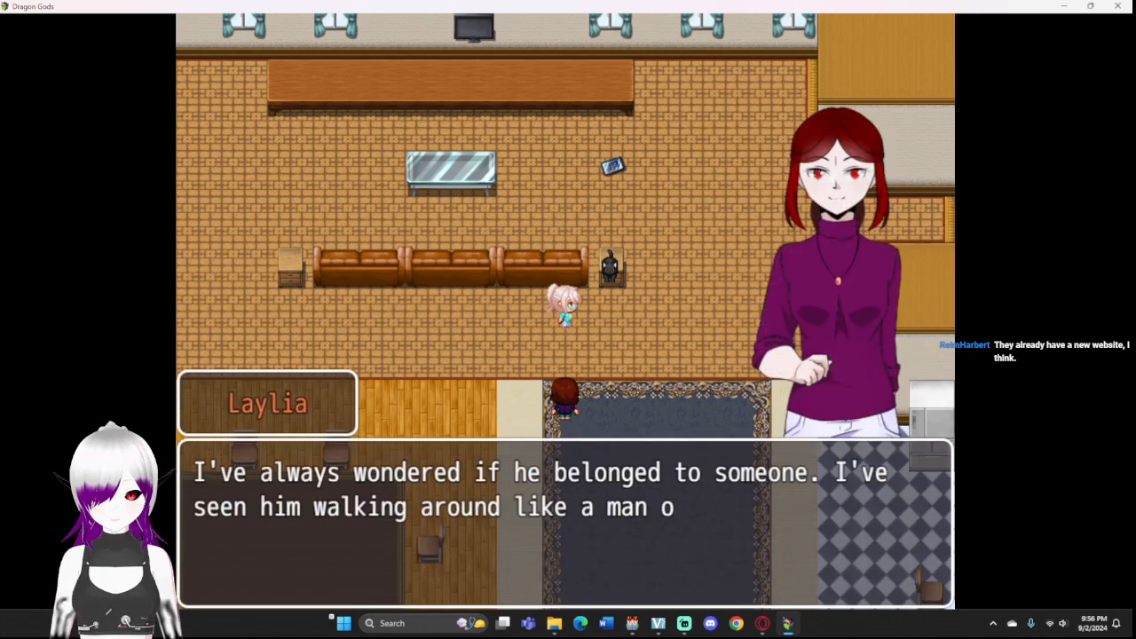
{"action": "key", "text": "Return"}
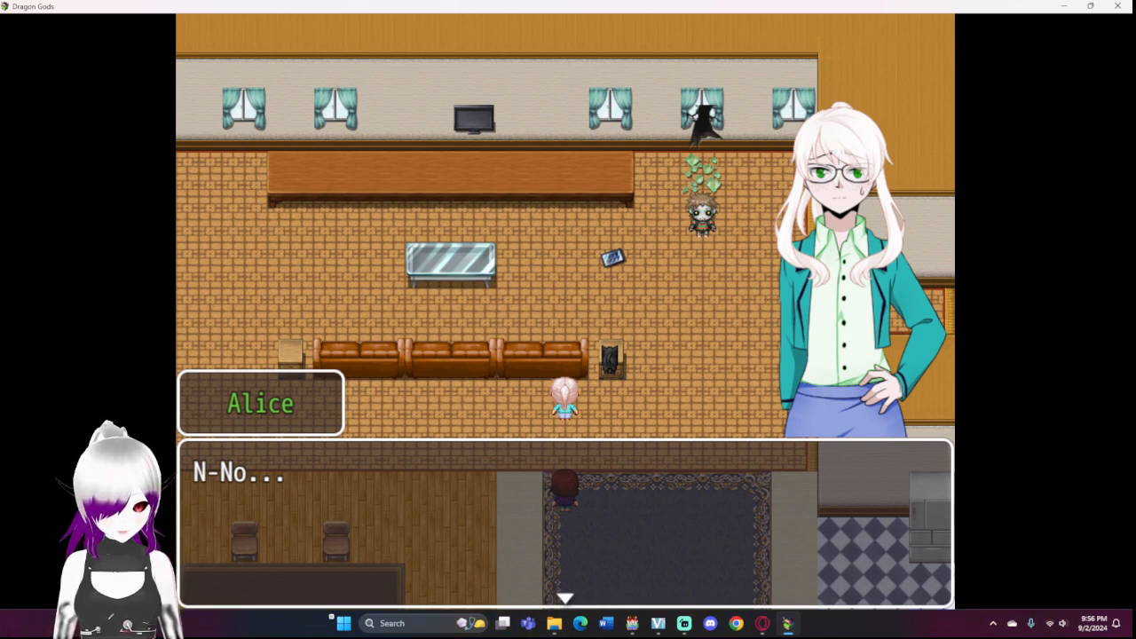
{"action": "key", "text": "Return"}
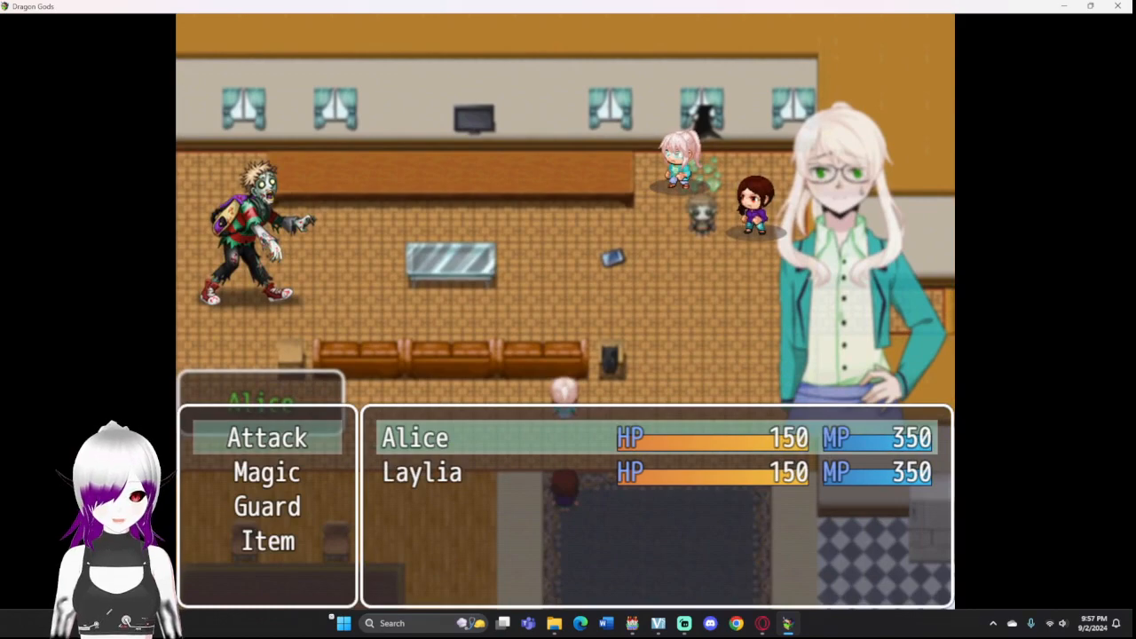
Step: Fight the Zombie with regular attacks through to the battle results to check the HP meter, and close the playtest
{"action": "key", "text": "Return"}
{"action": "key", "text": "Return"}
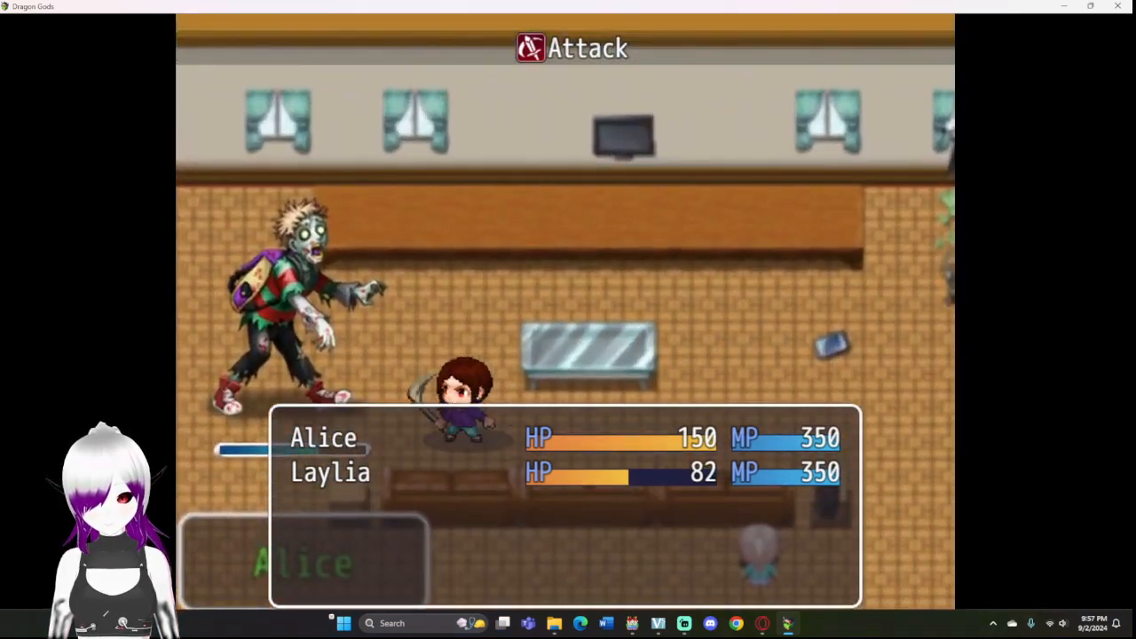
{"action": "key", "text": "Return"}
{"action": "key", "text": "Return"}
{"action": "key", "text": "Return"}
{"action": "key", "text": "Return"}
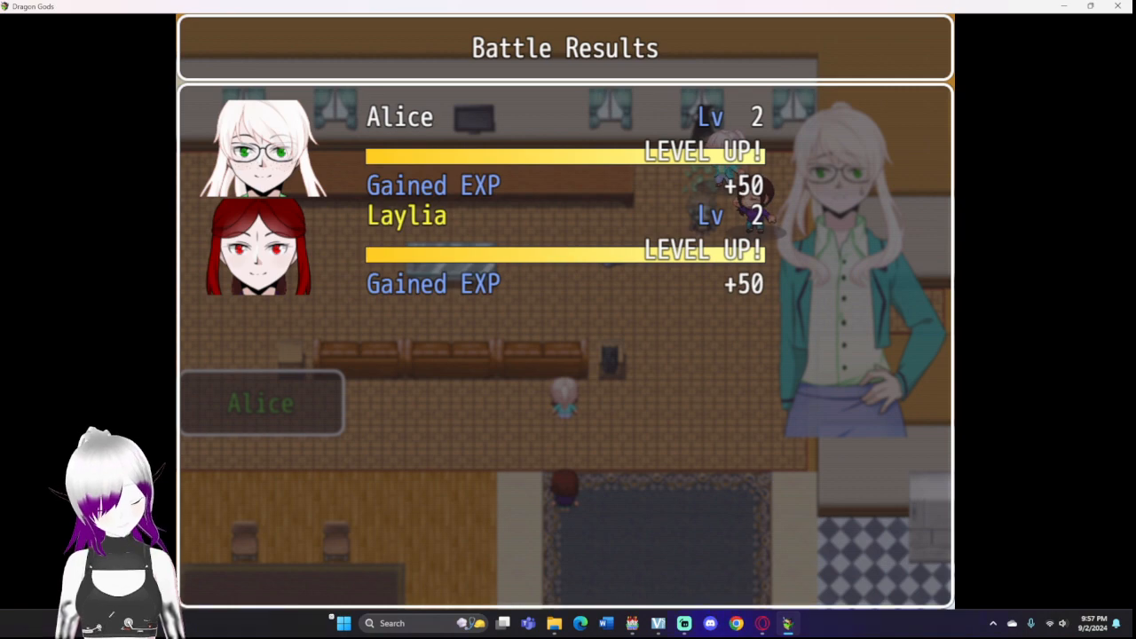
{"action": "left_click", "coordinate": [1117, 7]}
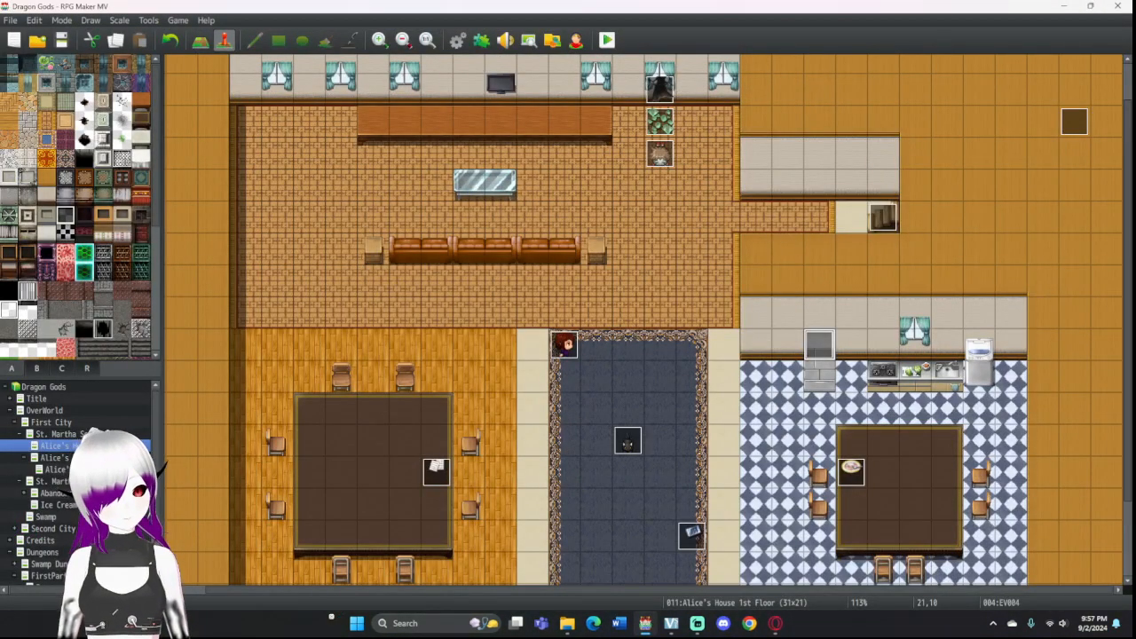
Step: Insert a 30-frame wait before the Theme4 BGM command on page 9 of event EV004 and accept the event
{"action": "double_click", "coordinate": [819, 344]}
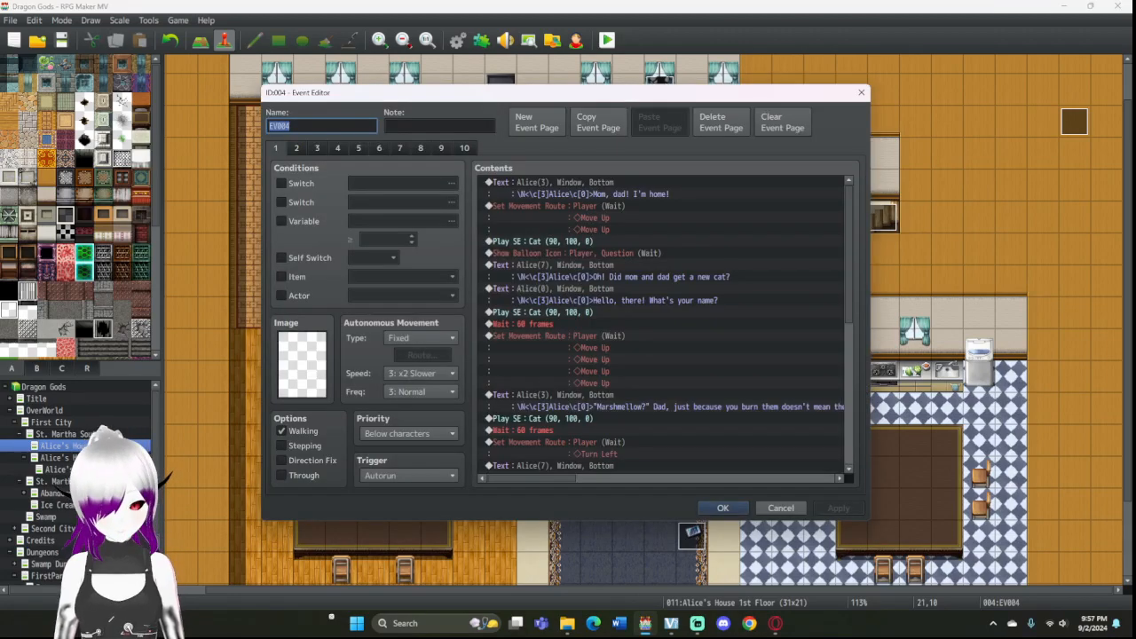
{"action": "left_click", "coordinate": [441, 148]}
{"action": "scroll", "coordinate": [661, 324], "scroll_direction": "down", "scroll_amount": 10}
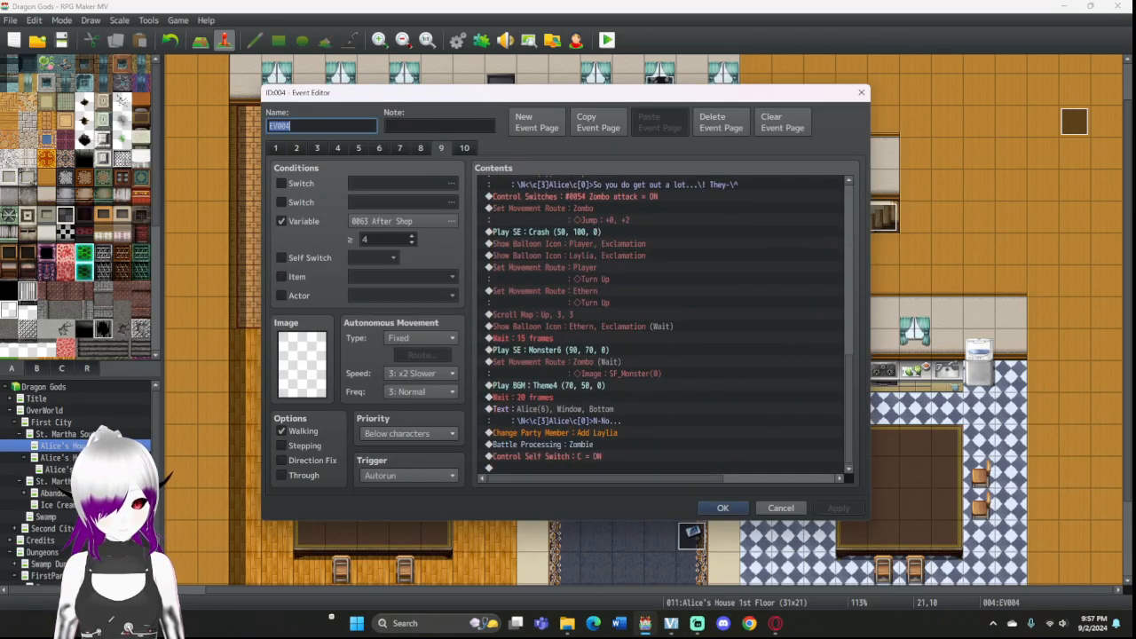
{"action": "left_click", "coordinate": [661, 398]}
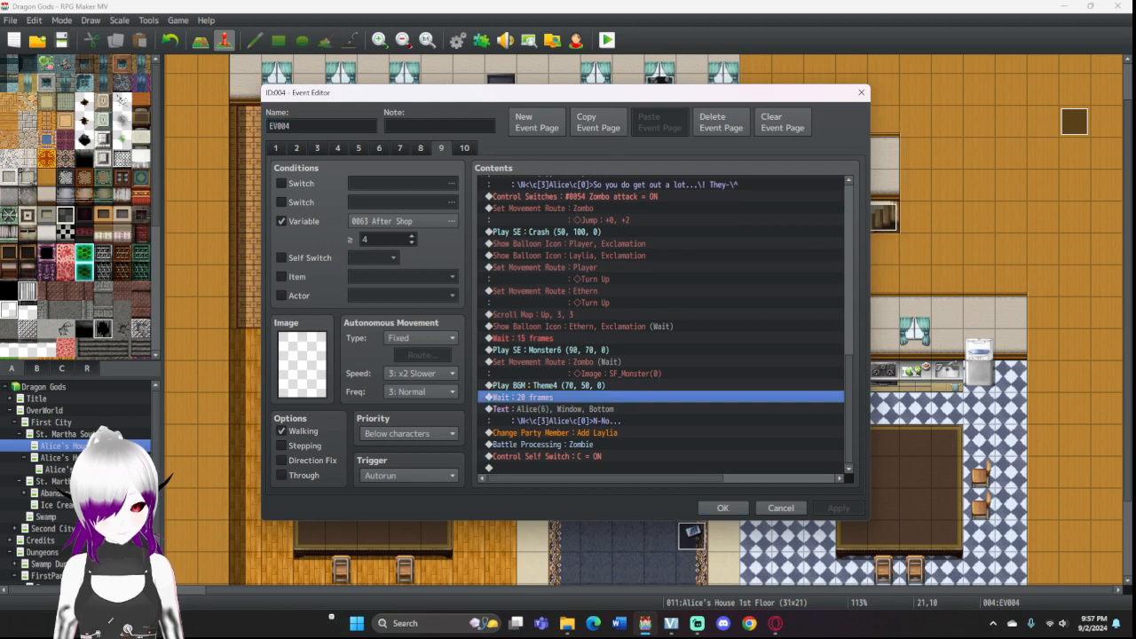
{"action": "double_click", "coordinate": [594, 396]}
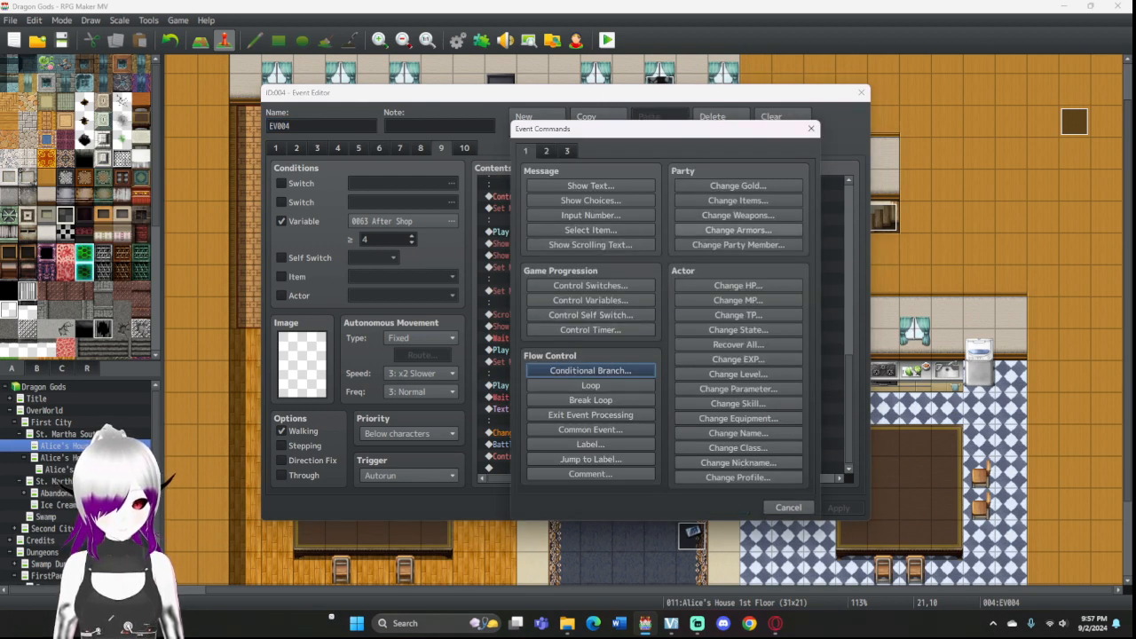
{"action": "left_click", "coordinate": [545, 151]}
{"action": "left_click", "coordinate": [737, 186]}
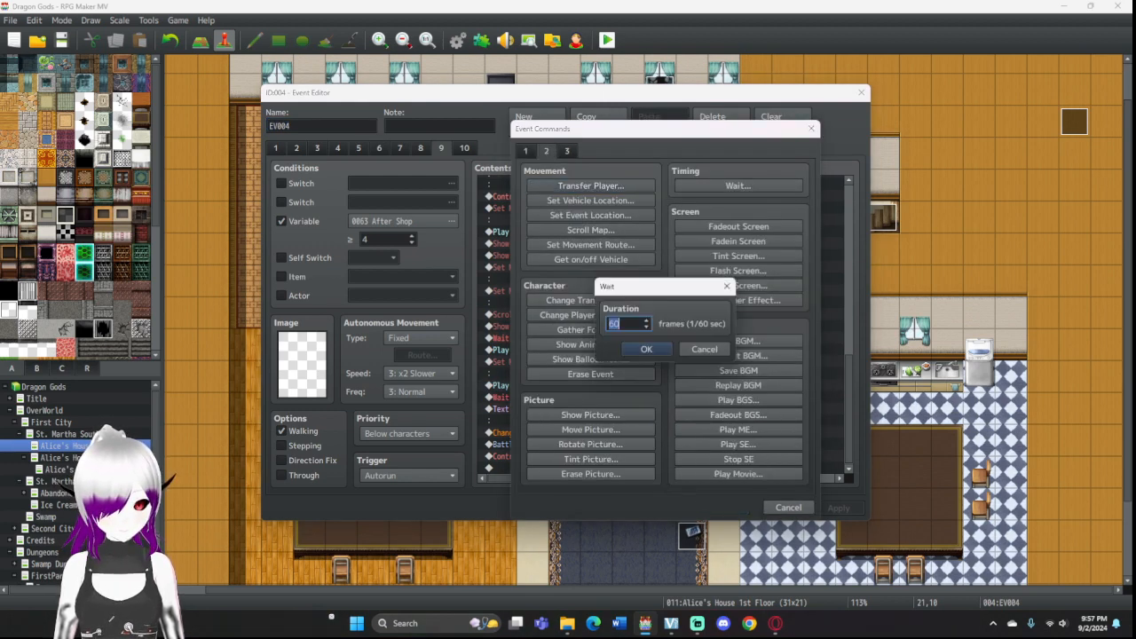
{"action": "type", "text": "30"}
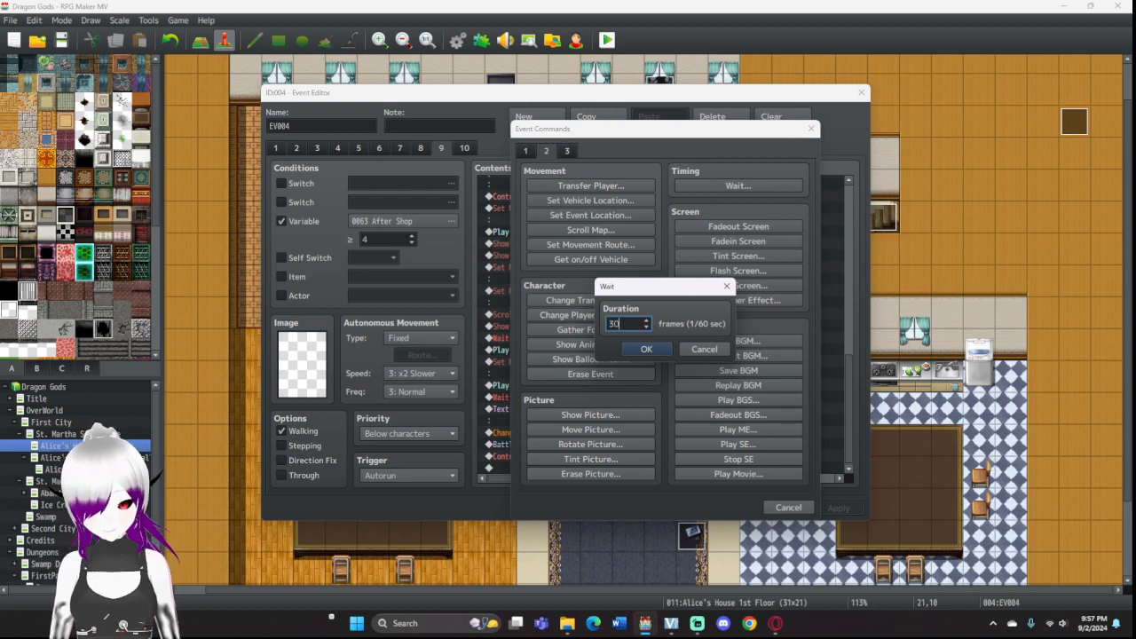
{"action": "key", "text": "Return"}
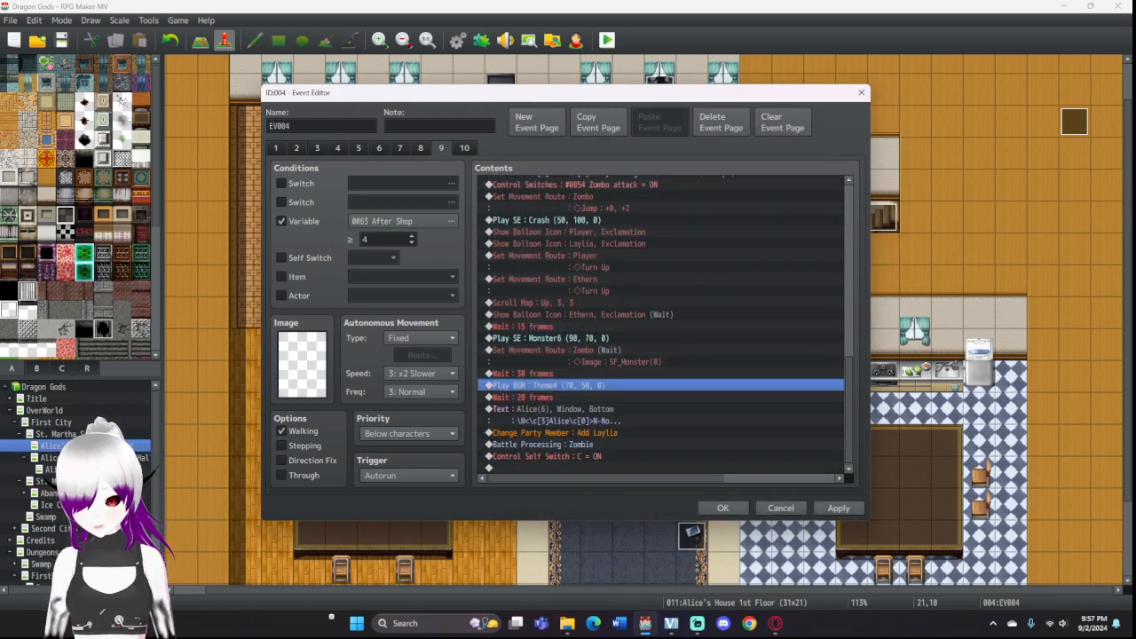
{"action": "left_click", "coordinate": [723, 507]}
Step: Enable a specified battleback for the Alice's House 1st Floor map and pick Brick as its wall image
{"action": "double_click", "coordinate": [80, 446]}
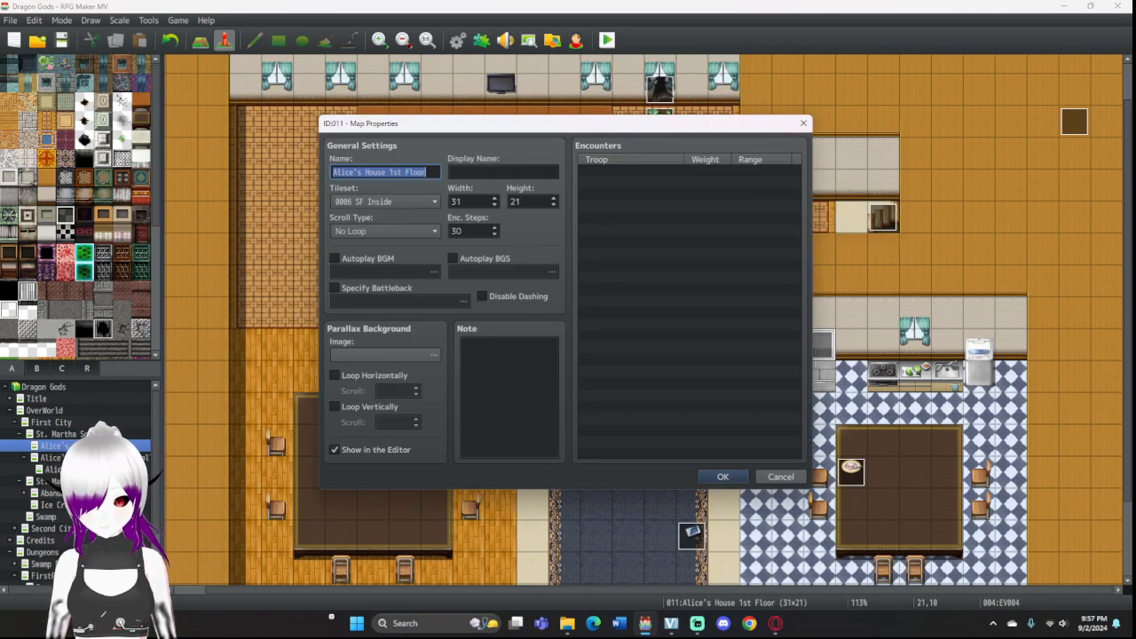
{"action": "left_click", "coordinate": [335, 288]}
{"action": "left_click", "coordinate": [400, 301]}
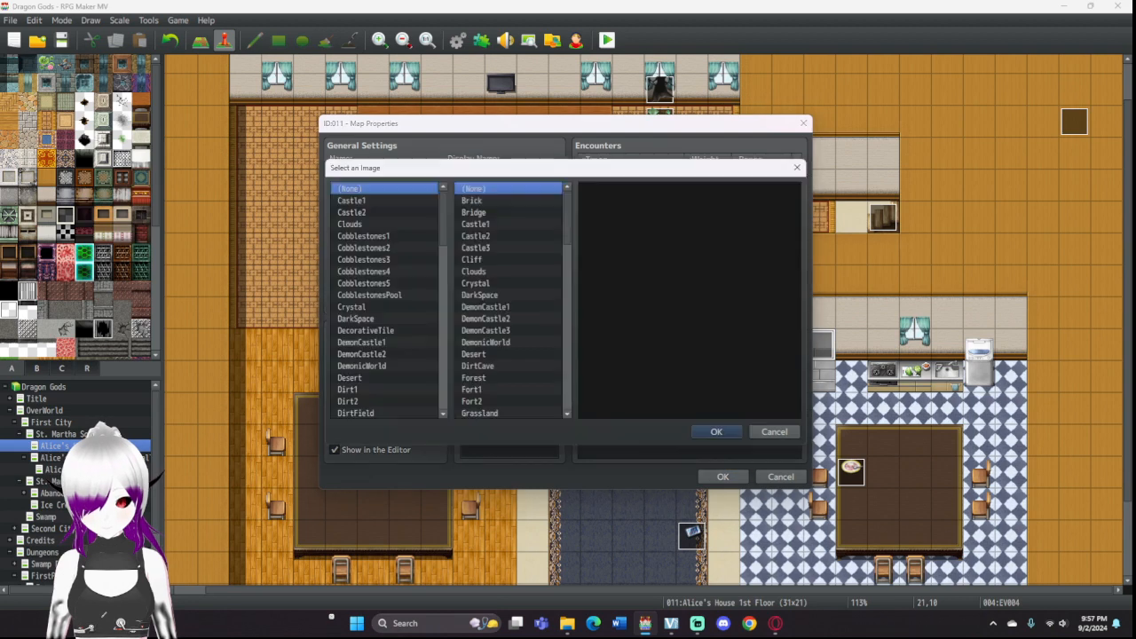
{"action": "left_click", "coordinate": [472, 200]}
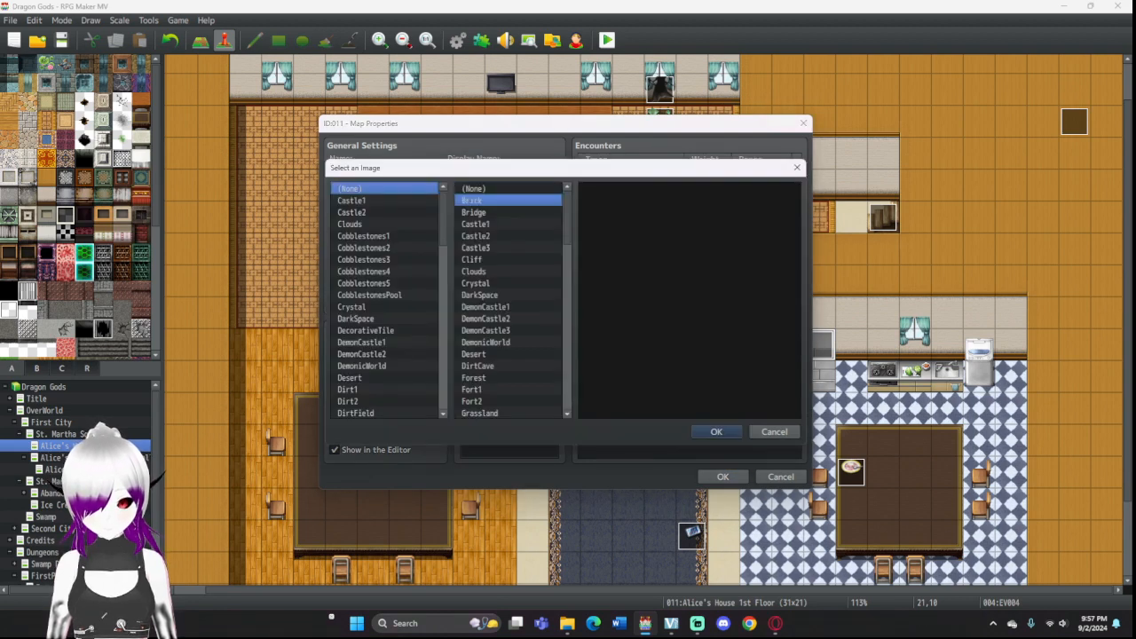
Step: Preview the available battleback floor images against the brick wall and select Wood1 as the floor
{"action": "left_click", "coordinate": [353, 200]}
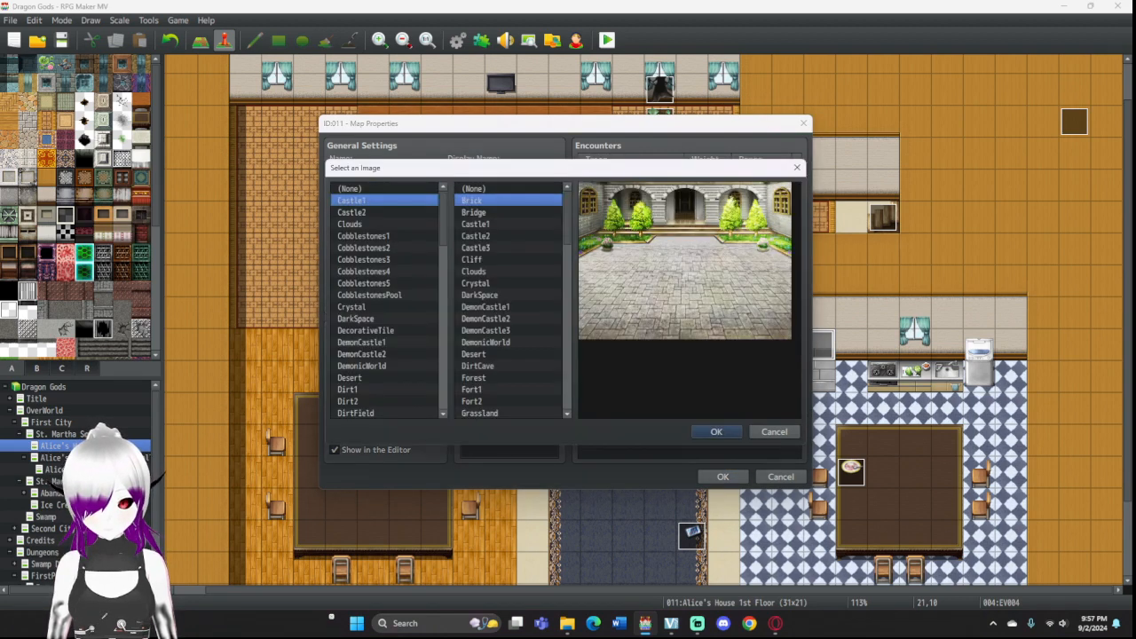
{"action": "key", "text": "Down"}
{"action": "key", "text": "Down"}
{"action": "key", "text": "Down"}
{"action": "key", "text": "Down"}
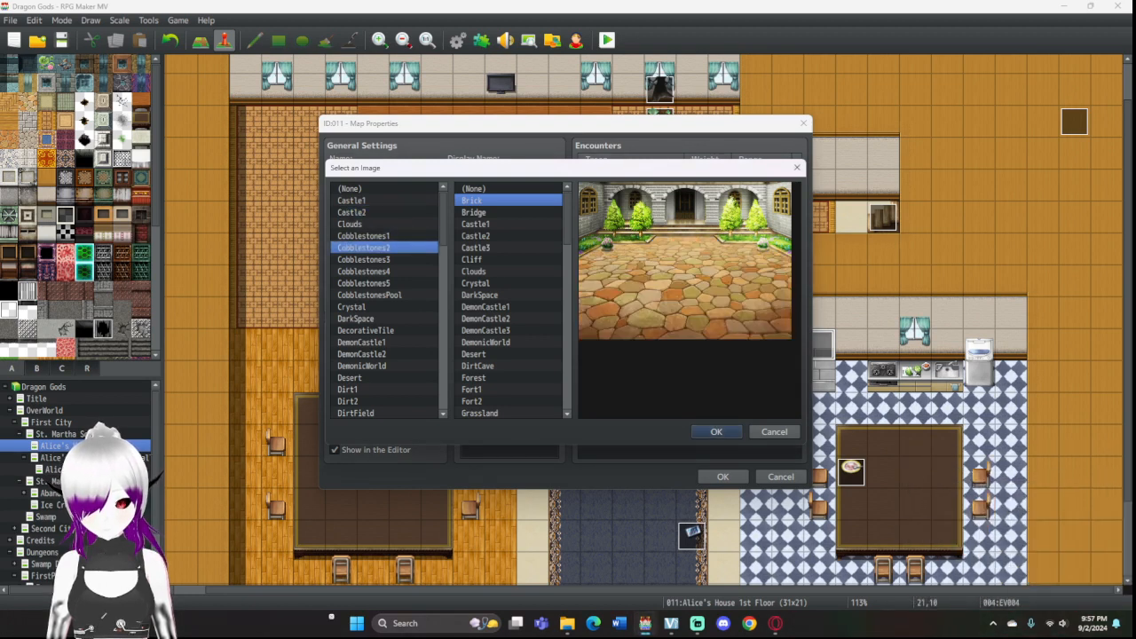
{"action": "key", "text": "Down"}
{"action": "key", "text": "Down"}
{"action": "key", "text": "Down"}
{"action": "key", "text": "Down"}
{"action": "key", "text": "Down"}
{"action": "key", "text": "Down"}
{"action": "key", "text": "Down"}
{"action": "key", "text": "Down"}
{"action": "key", "text": "Down"}
{"action": "key", "text": "Down"}
{"action": "key", "text": "Down"}
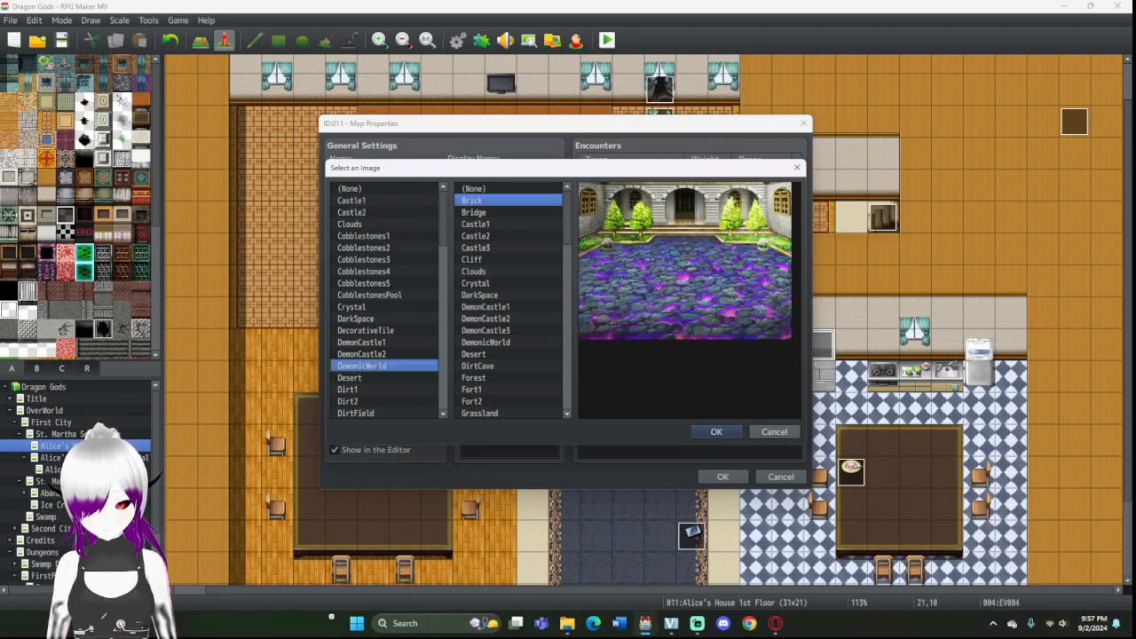
{"action": "key", "text": "Up"}
{"action": "key", "text": "Up"}
{"action": "key", "text": "Up"}
{"action": "key", "text": "Up"}
{"action": "key", "text": "Up"}
{"action": "key", "text": "Up"}
{"action": "key", "text": "Up"}
{"action": "key", "text": "Up"}
{"action": "key", "text": "Up"}
{"action": "key", "text": "Up"}
{"action": "key", "text": "Up"}
{"action": "key", "text": "Up"}
{"action": "key", "text": "Up"}
{"action": "key", "text": "Up"}
{"action": "key", "text": "Up"}
{"action": "key", "text": "Up"}
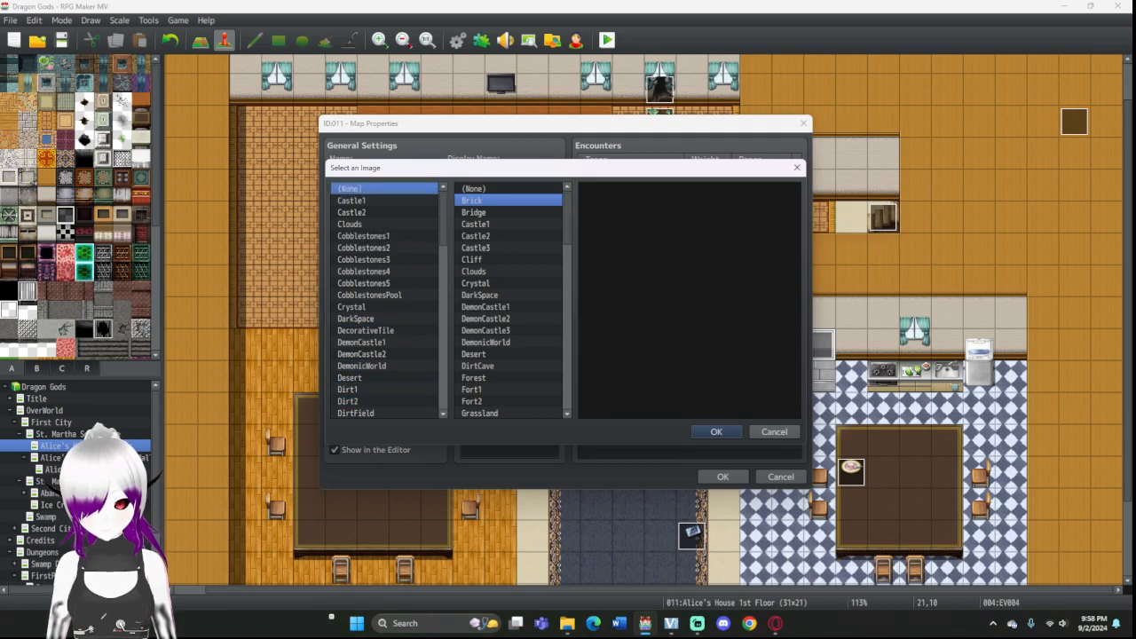
{"action": "key", "text": "Down"}
{"action": "key", "text": "Down"}
{"action": "key", "text": "Down"}
{"action": "key", "text": "Down"}
{"action": "key", "text": "Down"}
{"action": "key", "text": "Down"}
{"action": "key", "text": "Down"}
{"action": "key", "text": "Down"}
{"action": "key", "text": "Down"}
{"action": "key", "text": "Down"}
{"action": "key", "text": "Down"}
{"action": "key", "text": "Down"}
{"action": "key", "text": "Down"}
{"action": "key", "text": "Down"}
{"action": "key", "text": "Down"}
{"action": "key", "text": "Down"}
{"action": "key", "text": "Down"}
{"action": "key", "text": "Down"}
{"action": "key", "text": "Down"}
{"action": "key", "text": "Down"}
{"action": "key", "text": "Down"}
{"action": "key", "text": "Down"}
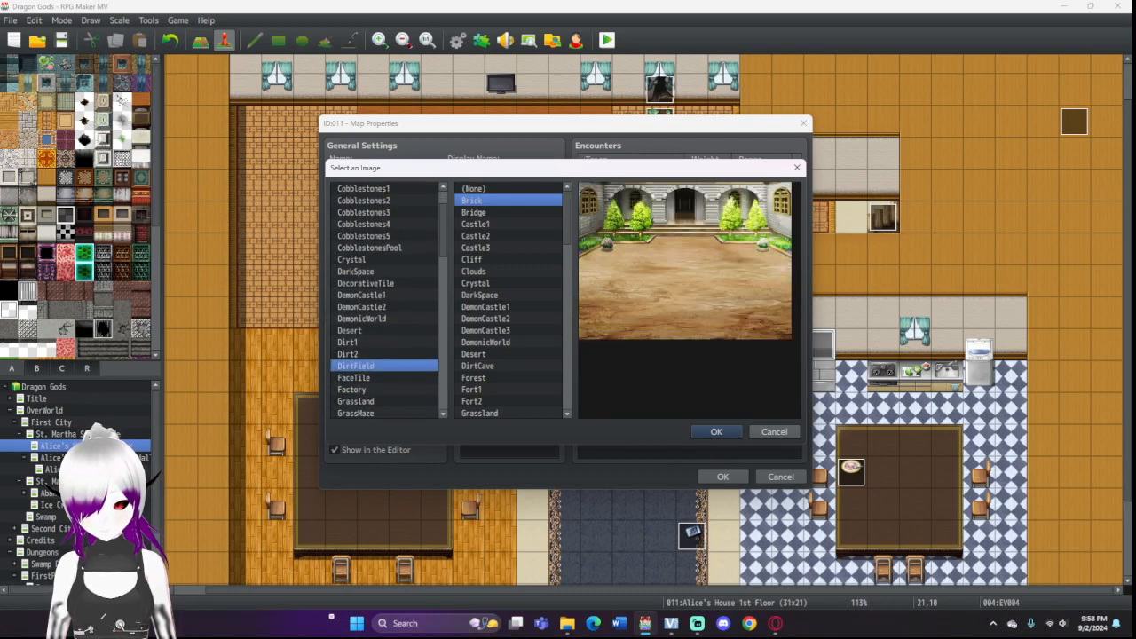
{"action": "key", "text": "Down"}
{"action": "key", "text": "Down"}
{"action": "key", "text": "Down"}
{"action": "key", "text": "Down"}
{"action": "key", "text": "Down"}
{"action": "key", "text": "Down"}
{"action": "key", "text": "Down"}
{"action": "key", "text": "Down"}
{"action": "key", "text": "Down"}
{"action": "key", "text": "Down"}
{"action": "key", "text": "Down"}
{"action": "key", "text": "Down"}
{"action": "key", "text": "Down"}
{"action": "key", "text": "Down"}
{"action": "key", "text": "Down"}
{"action": "key", "text": "Down"}
{"action": "key", "text": "Down"}
{"action": "key", "text": "Down"}
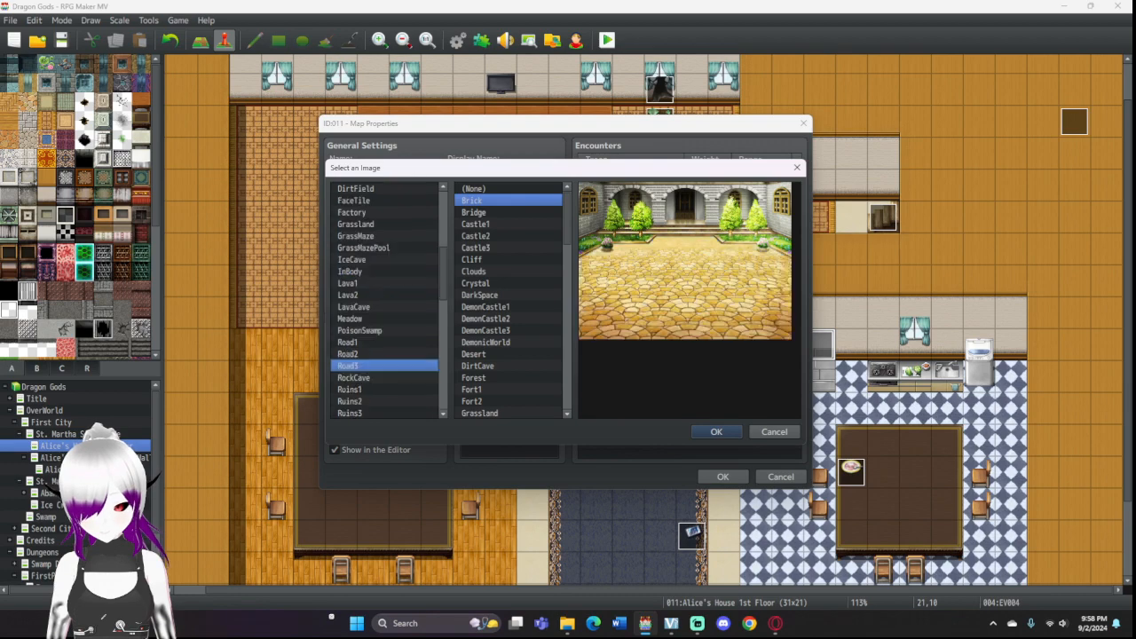
{"action": "key", "text": "Down"}
{"action": "key", "text": "Down"}
{"action": "key", "text": "Down"}
{"action": "key", "text": "Down"}
{"action": "key", "text": "Down"}
{"action": "key", "text": "Down"}
{"action": "key", "text": "Down"}
{"action": "key", "text": "Down"}
{"action": "key", "text": "Down"}
{"action": "key", "text": "Down"}
{"action": "key", "text": "Down"}
{"action": "key", "text": "Down"}
{"action": "key", "text": "Down"}
{"action": "key", "text": "Down"}
{"action": "key", "text": "Down"}
{"action": "key", "text": "Down"}
{"action": "key", "text": "Down"}
{"action": "key", "text": "Down"}
{"action": "key", "text": "Down"}
{"action": "key", "text": "Down"}
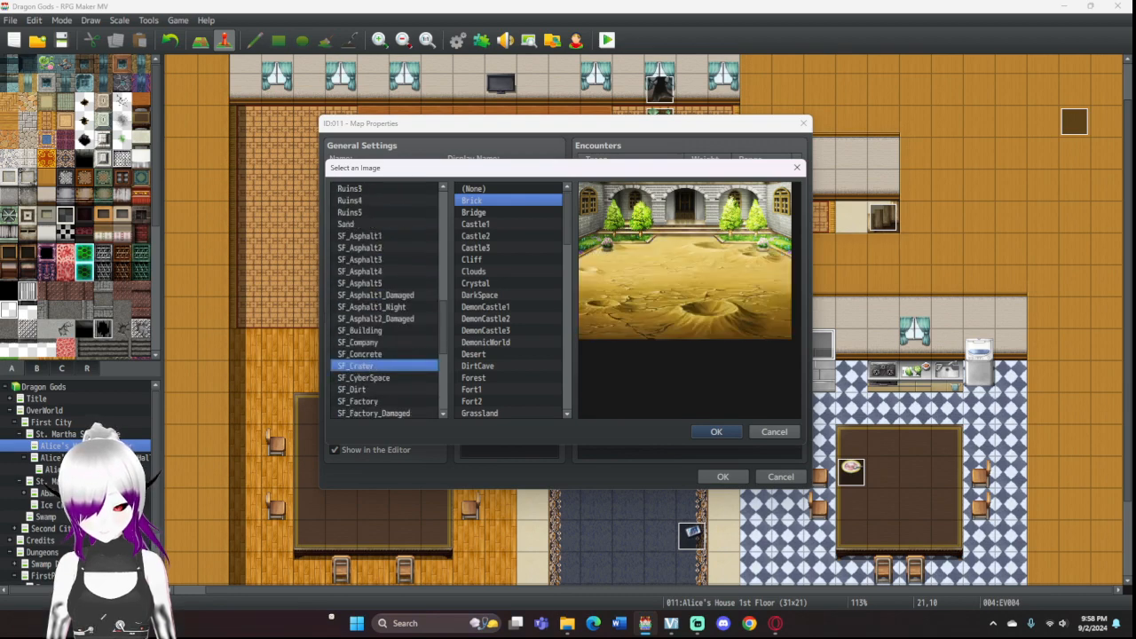
{"action": "key", "text": "Down"}
{"action": "key", "text": "Down"}
{"action": "key", "text": "Down"}
{"action": "key", "text": "Down"}
{"action": "key", "text": "Down"}
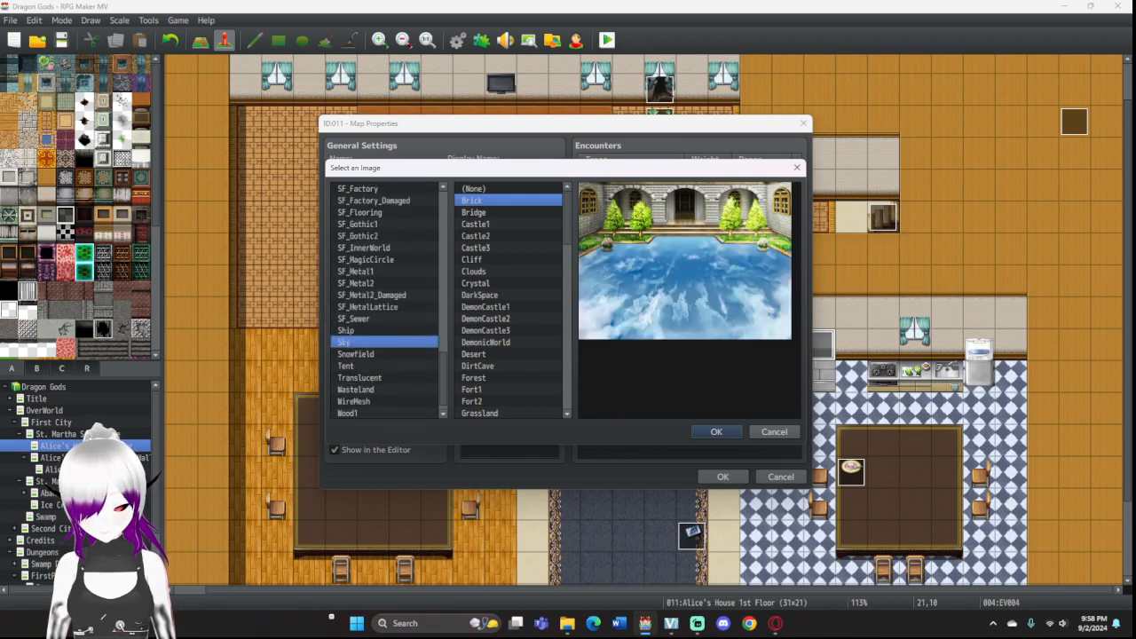
{"action": "key", "text": "Down"}
{"action": "key", "text": "Down"}
{"action": "key", "text": "Down"}
{"action": "key", "text": "Down"}
{"action": "key", "text": "Down"}
{"action": "key", "text": "Down"}
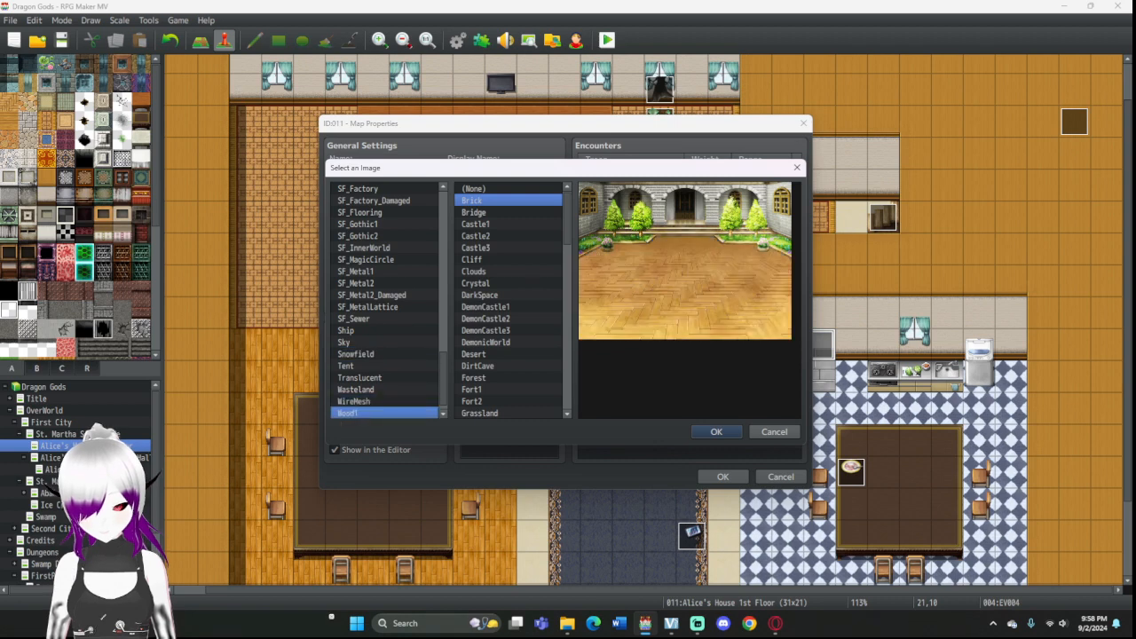
{"action": "key", "text": "Up"}
{"action": "key", "text": "Up"}
{"action": "key", "text": "Up"}
{"action": "key", "text": "Up"}
{"action": "key", "text": "Up"}
{"action": "key", "text": "Up"}
{"action": "key", "text": "Up"}
{"action": "key", "text": "Down"}
{"action": "key", "text": "Down"}
{"action": "key", "text": "Down"}
{"action": "key", "text": "Down"}
{"action": "key", "text": "Down"}
{"action": "key", "text": "Down"}
{"action": "key", "text": "Down"}
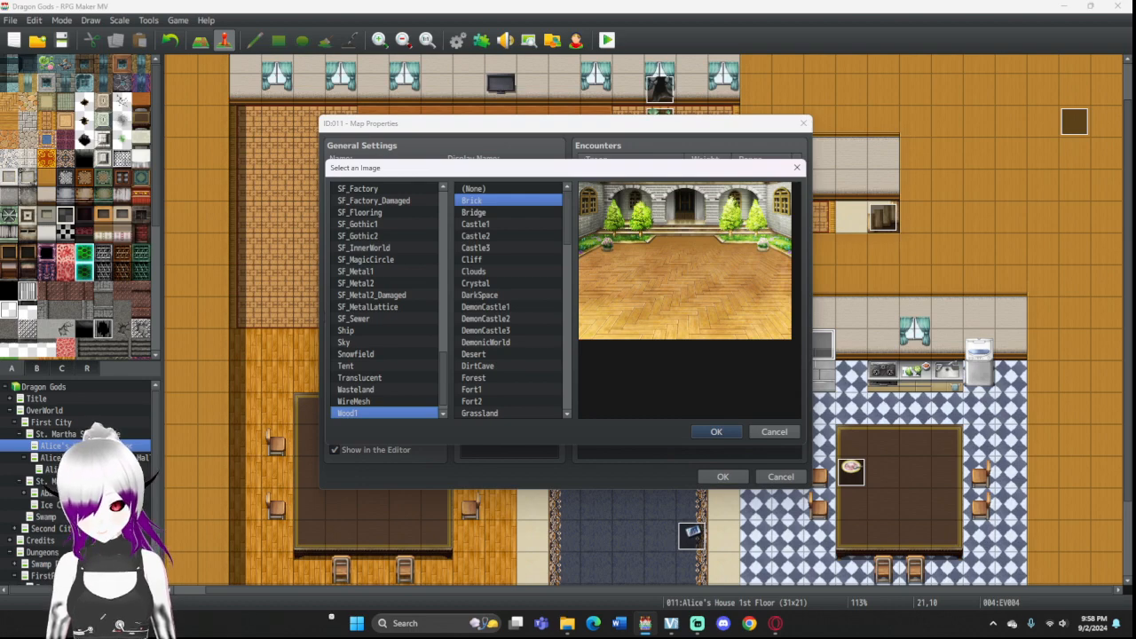
Step: Preview the upper battleback images from Brick through RockCave against the Wood1 floor for the house map
{"action": "key", "text": "Down"}
{"action": "key", "text": "Down"}
{"action": "key", "text": "Down"}
{"action": "key", "text": "Down"}
{"action": "key", "text": "Down"}
{"action": "key", "text": "Down"}
{"action": "key", "text": "Down"}
{"action": "key", "text": "Down"}
{"action": "key", "text": "Down"}
{"action": "key", "text": "Down"}
{"action": "key", "text": "Down"}
{"action": "key", "text": "Down"}
{"action": "key", "text": "Down"}
{"action": "key", "text": "Down"}
{"action": "key", "text": "Down"}
{"action": "key", "text": "Down"}
{"action": "key", "text": "Down"}
{"action": "key", "text": "Down"}
{"action": "key", "text": "Up"}
{"action": "key", "text": "Up"}
{"action": "key", "text": "Up"}
{"action": "key", "text": "Up"}
{"action": "key", "text": "Up"}
{"action": "key", "text": "Up"}
{"action": "key", "text": "Up"}
{"action": "key", "text": "Up"}
{"action": "key", "text": "Up"}
{"action": "key", "text": "Up"}
{"action": "key", "text": "Up"}
{"action": "key", "text": "Up"}
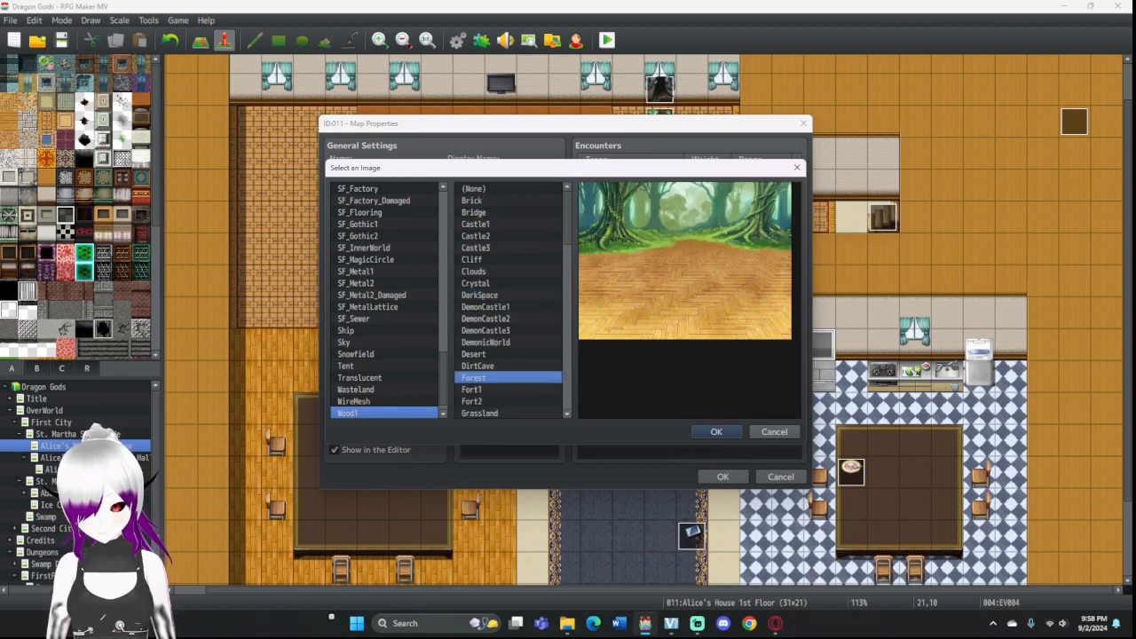
{"action": "key", "text": "Down"}
{"action": "key", "text": "Down"}
{"action": "key", "text": "Down"}
{"action": "key", "text": "Down"}
{"action": "key", "text": "Down"}
{"action": "key", "text": "Down"}
{"action": "key", "text": "Down"}
{"action": "key", "text": "Down"}
{"action": "key", "text": "Down"}
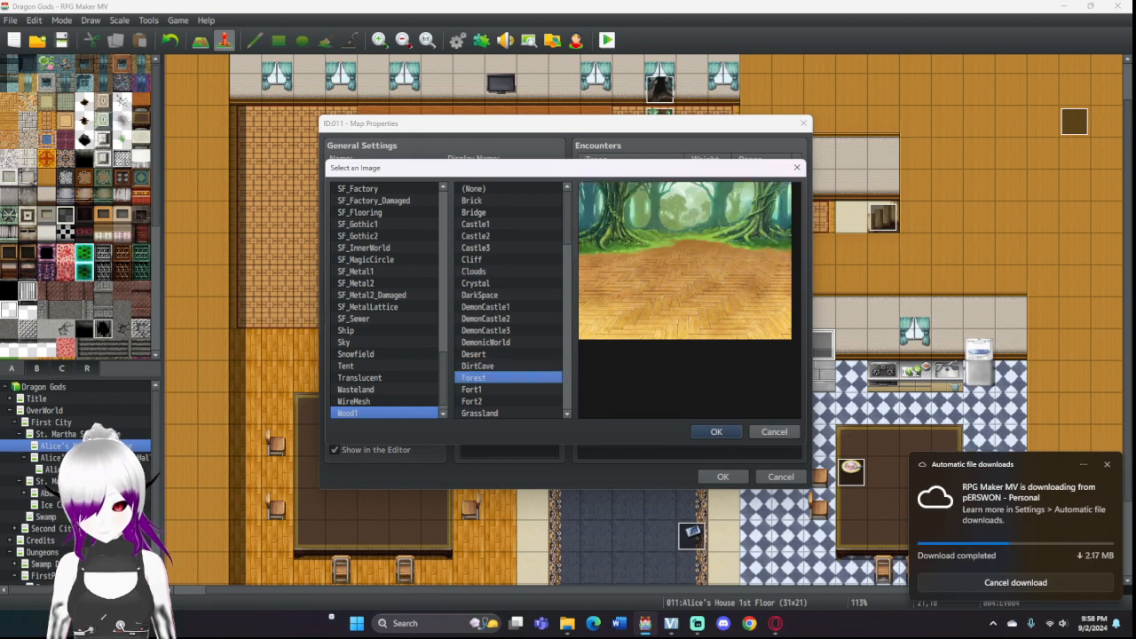
{"action": "scroll", "coordinate": [509, 301], "scroll_direction": "down", "scroll_amount": 2}
{"action": "scroll", "coordinate": [508, 302], "scroll_direction": "down", "scroll_amount": 2}
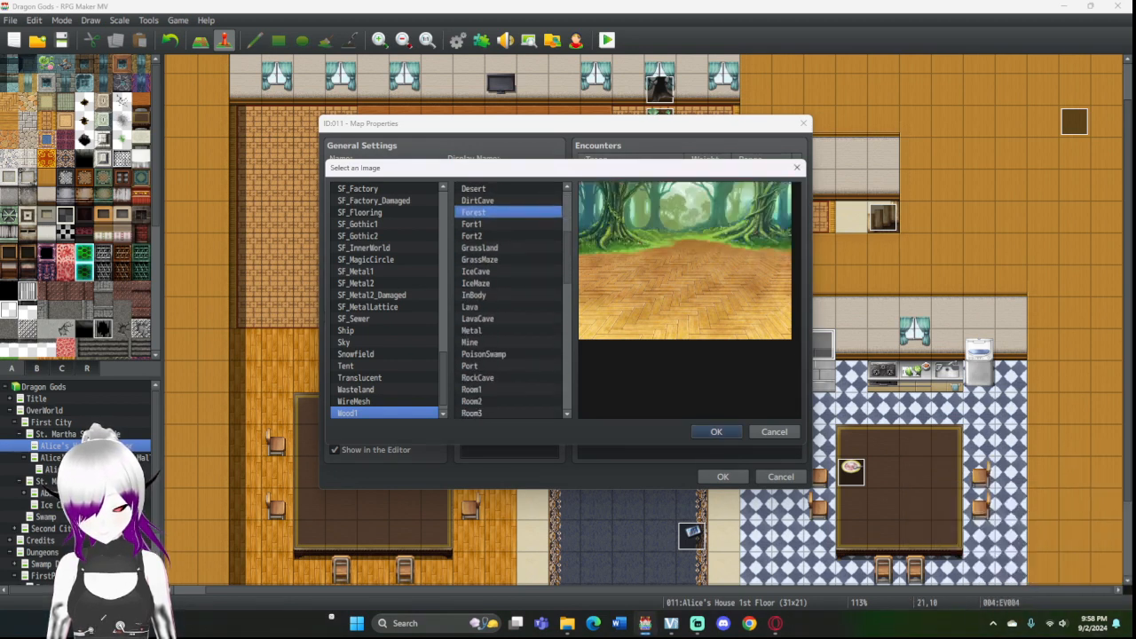
{"action": "key", "text": "Down"}
{"action": "key", "text": "Down"}
{"action": "key", "text": "Down"}
{"action": "key", "text": "Down"}
{"action": "key", "text": "Down"}
{"action": "key", "text": "Down"}
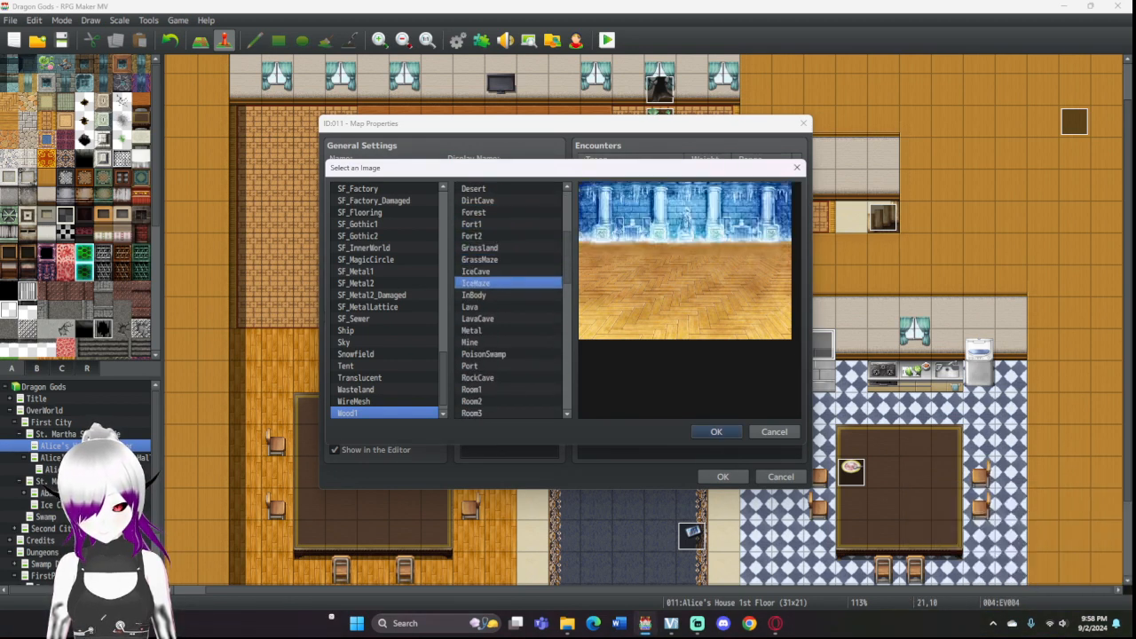
{"action": "key", "text": "Down"}
{"action": "key", "text": "Down"}
{"action": "key", "text": "Down"}
{"action": "key", "text": "Down"}
{"action": "key", "text": "Down"}
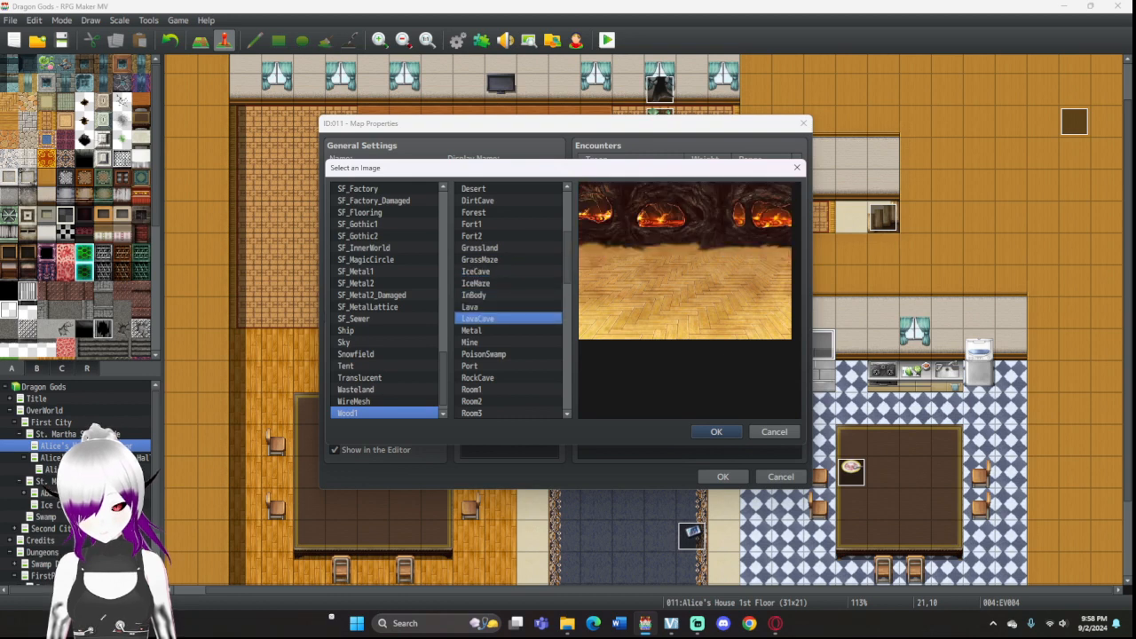
{"action": "key", "text": "Down"}
{"action": "key", "text": "Down"}
{"action": "key", "text": "Down"}
{"action": "key", "text": "Down"}
{"action": "key", "text": "Down"}
{"action": "key", "text": "Down"}
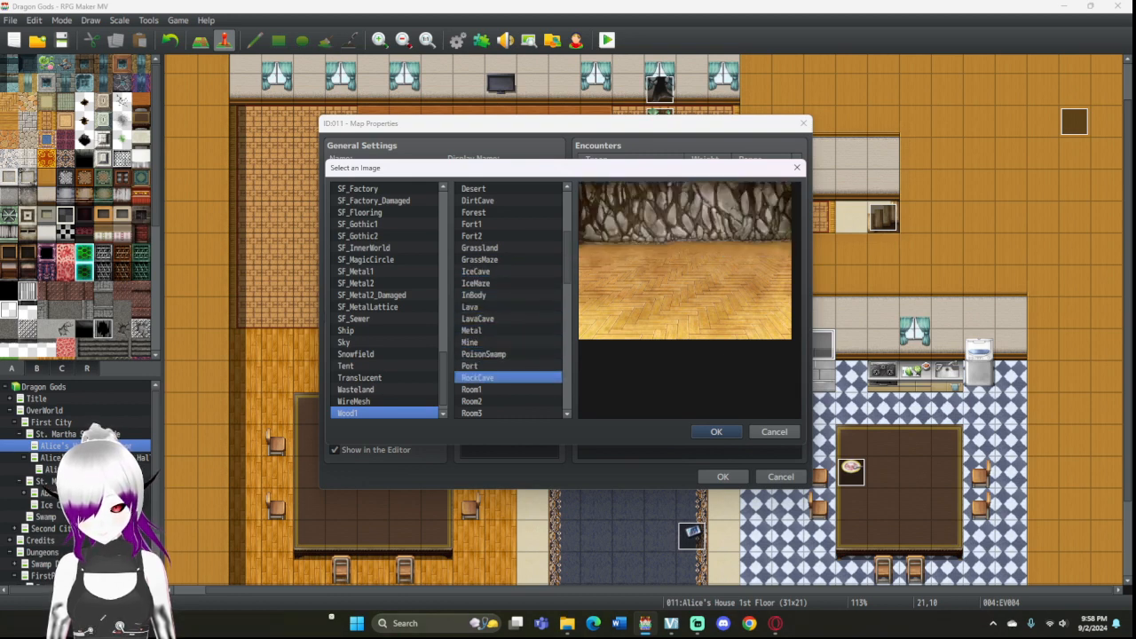
Step: Preview the remaining upper battleback images from the Room and Ruins sets through Wasteland against the Wood1 floor
{"action": "scroll", "coordinate": [509, 299], "scroll_direction": "down", "scroll_amount": 4}
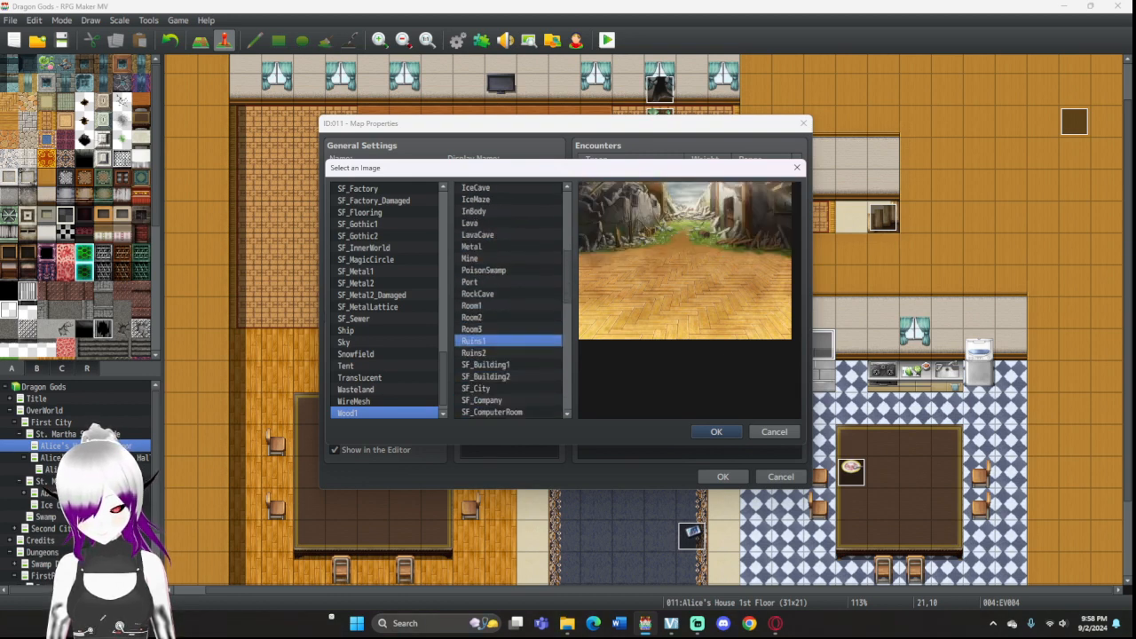
{"action": "key", "text": "Up"}
{"action": "key", "text": "Up"}
{"action": "key", "text": "Up"}
{"action": "key", "text": "Down"}
{"action": "key", "text": "Down"}
{"action": "key", "text": "Down"}
{"action": "key", "text": "Down"}
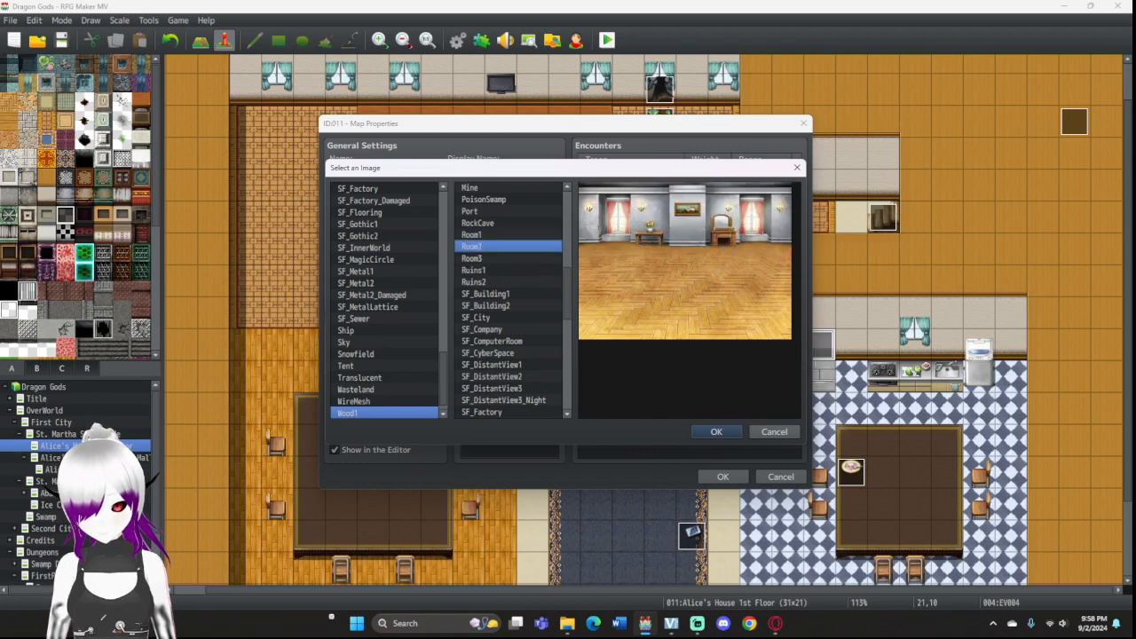
{"action": "key", "text": "Down"}
{"action": "key", "text": "Down"}
{"action": "key", "text": "Down"}
{"action": "key", "text": "Down"}
{"action": "key", "text": "Down"}
{"action": "key", "text": "Down"}
{"action": "key", "text": "Down"}
{"action": "key", "text": "Down"}
{"action": "key", "text": "Down"}
{"action": "key", "text": "Down"}
{"action": "key", "text": "Down"}
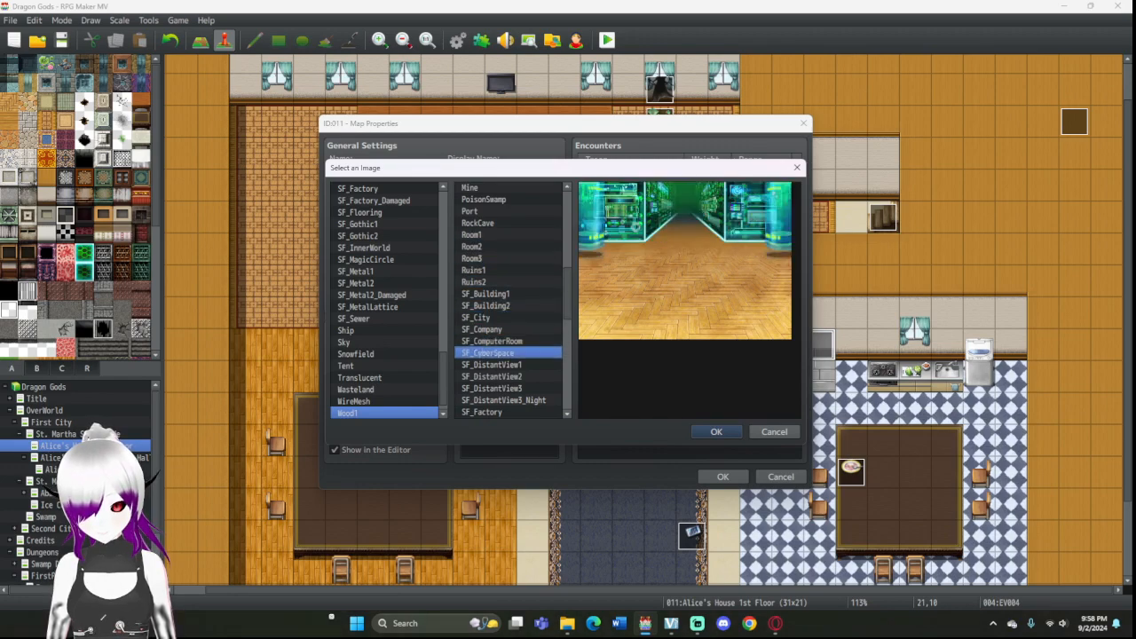
{"action": "key", "text": "Down"}
{"action": "key", "text": "Down"}
{"action": "key", "text": "Down"}
{"action": "key", "text": "Down"}
{"action": "key", "text": "Down"}
{"action": "key", "text": "Down"}
{"action": "key", "text": "Down"}
{"action": "key", "text": "Down"}
{"action": "key", "text": "Down"}
{"action": "key", "text": "Down"}
{"action": "key", "text": "Down"}
{"action": "key", "text": "Down"}
{"action": "key", "text": "Down"}
{"action": "key", "text": "Down"}
{"action": "key", "text": "Down"}
{"action": "key", "text": "Down"}
{"action": "key", "text": "Down"}
{"action": "key", "text": "Down"}
{"action": "key", "text": "Down"}
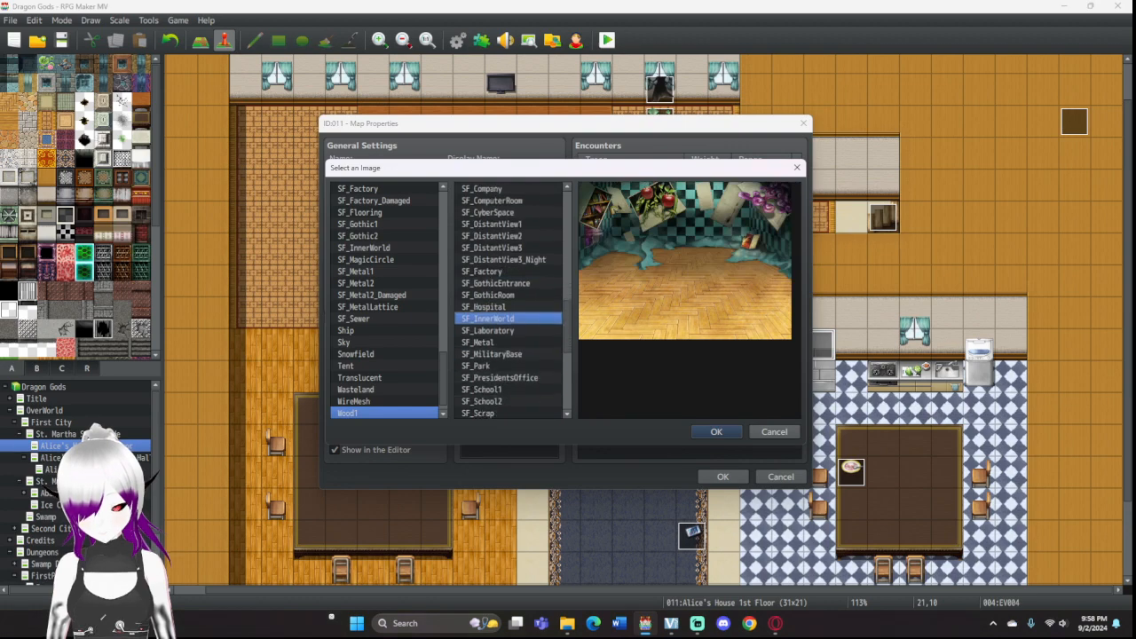
{"action": "key", "text": "Down"}
{"action": "key", "text": "Down"}
{"action": "key", "text": "Down"}
{"action": "key", "text": "Down"}
{"action": "key", "text": "Down"}
{"action": "key", "text": "Down"}
{"action": "key", "text": "Down"}
{"action": "key", "text": "Down"}
{"action": "key", "text": "Down"}
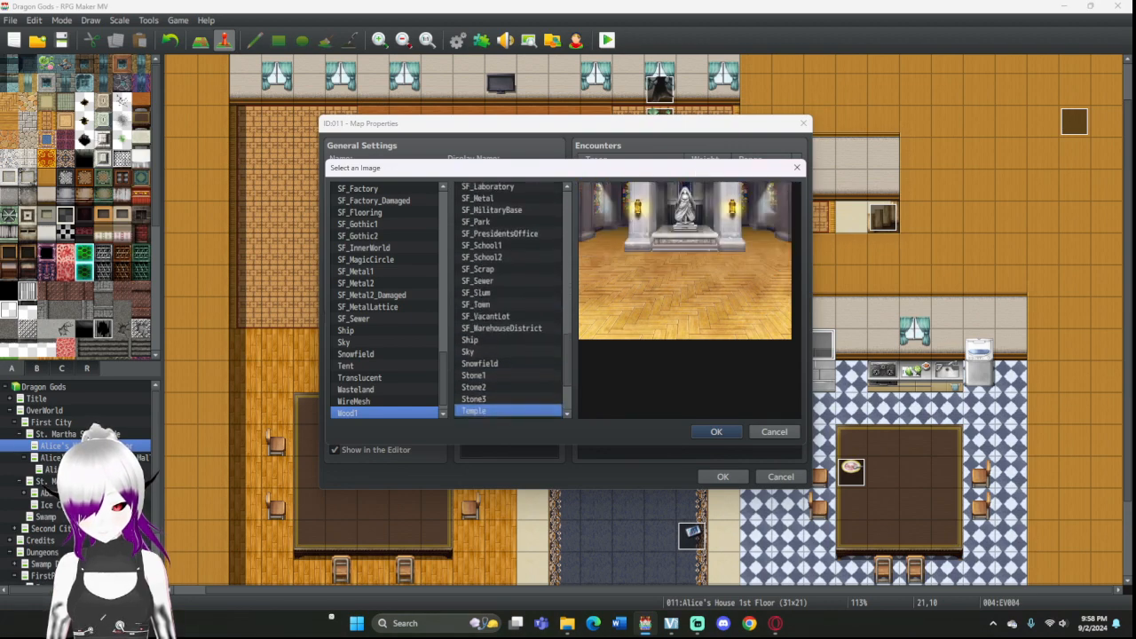
{"action": "key", "text": "Down"}
{"action": "key", "text": "Down"}
{"action": "key", "text": "Down"}
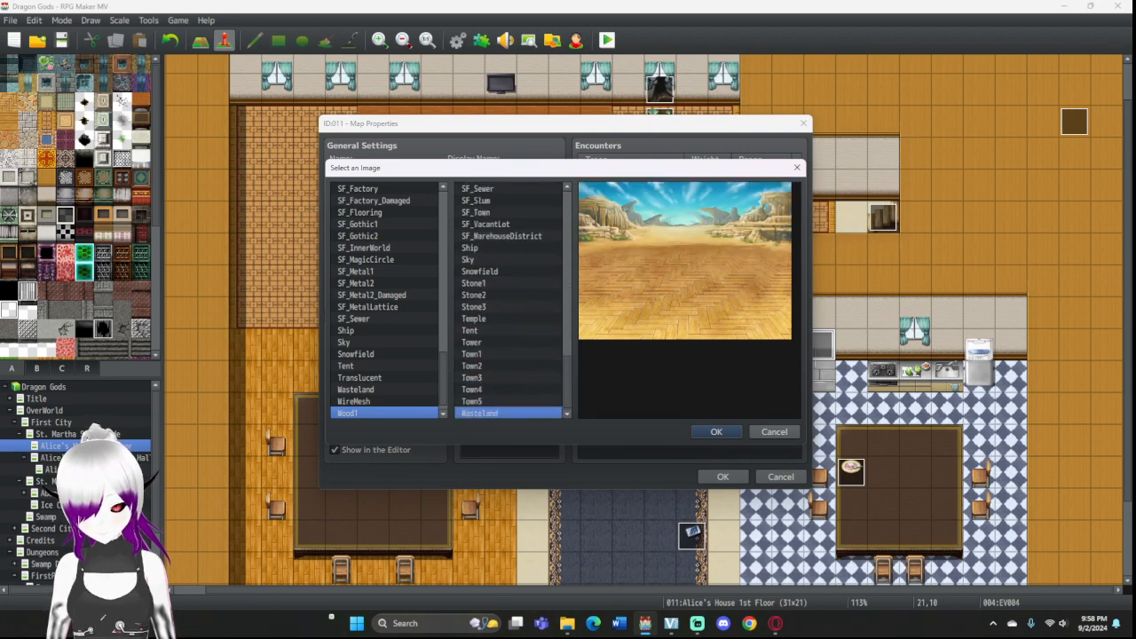
Step: Preview the upper battleback images backward from Wasteland to SF_PresidentsOffice against the Wood1 floor
{"action": "key", "text": "Up"}
{"action": "key", "text": "Up"}
{"action": "key", "text": "Up"}
{"action": "key", "text": "Up"}
{"action": "key", "text": "Up"}
{"action": "key", "text": "Up"}
{"action": "key", "text": "Up"}
{"action": "key", "text": "Up"}
{"action": "key", "text": "Up"}
{"action": "key", "text": "Up"}
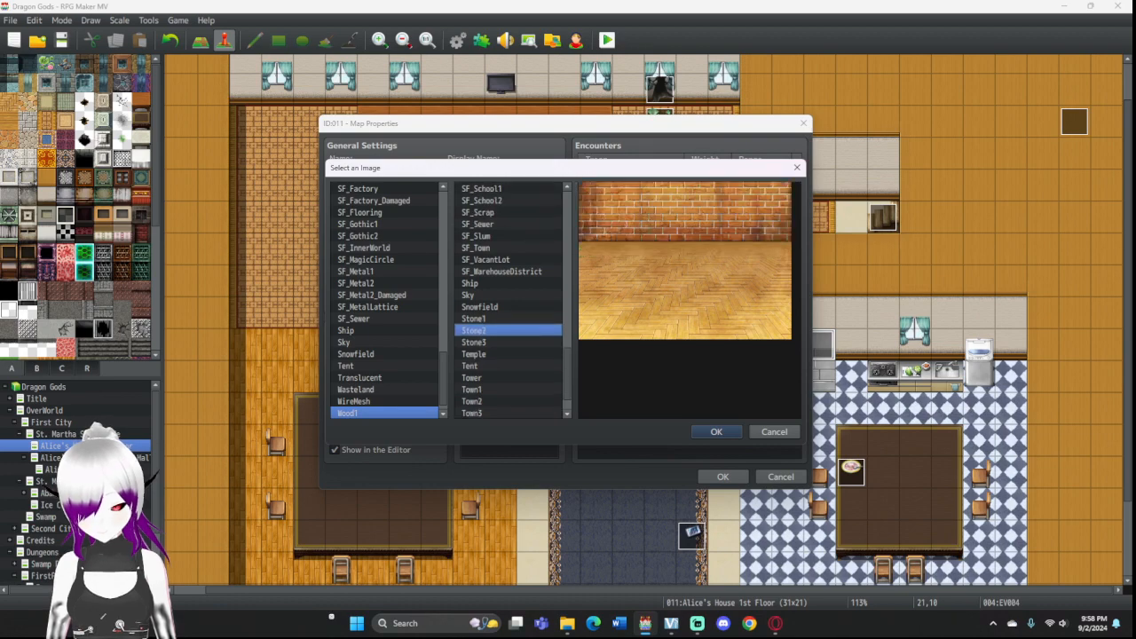
{"action": "key", "text": "Up"}
{"action": "key", "text": "Up"}
{"action": "key", "text": "Up"}
{"action": "key", "text": "Up"}
{"action": "key", "text": "Up"}
{"action": "key", "text": "Up"}
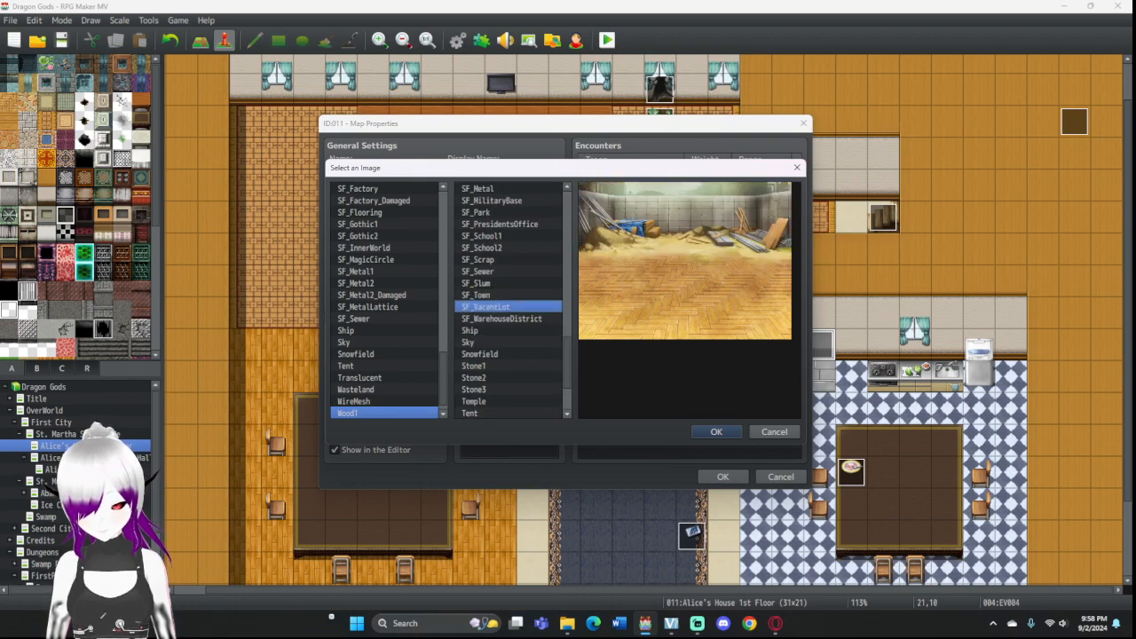
{"action": "key", "text": "Up"}
{"action": "key", "text": "Up"}
{"action": "key", "text": "Up"}
{"action": "key", "text": "Up"}
{"action": "key", "text": "Up"}
{"action": "key", "text": "Up"}
{"action": "key", "text": "Up"}
{"action": "key", "text": "Up"}
{"action": "key", "text": "Up"}
{"action": "key", "text": "Up"}
{"action": "key", "text": "Up"}
{"action": "key", "text": "Up"}
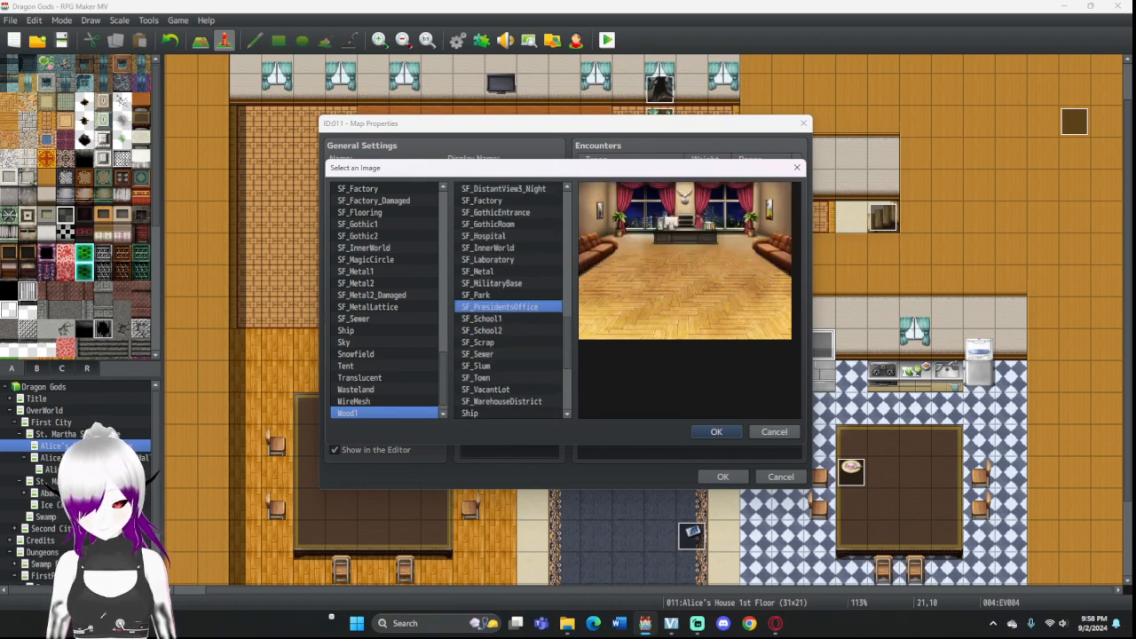
Step: Preview the upper battleback images backward from SF_Park to LavaCave against the Wood1 floor
{"action": "key", "text": "Up"}
{"action": "key", "text": "Up"}
{"action": "key", "text": "Up"}
{"action": "key", "text": "Up"}
{"action": "key", "text": "Up"}
{"action": "key", "text": "Up"}
{"action": "key", "text": "Up"}
{"action": "key", "text": "Up"}
{"action": "key", "text": "Up"}
{"action": "key", "text": "Up"}
{"action": "key", "text": "Up"}
{"action": "key", "text": "Up"}
{"action": "key", "text": "Up"}
{"action": "key", "text": "Up"}
{"action": "key", "text": "Up"}
{"action": "key", "text": "Up"}
{"action": "key", "text": "Up"}
{"action": "key", "text": "Up"}
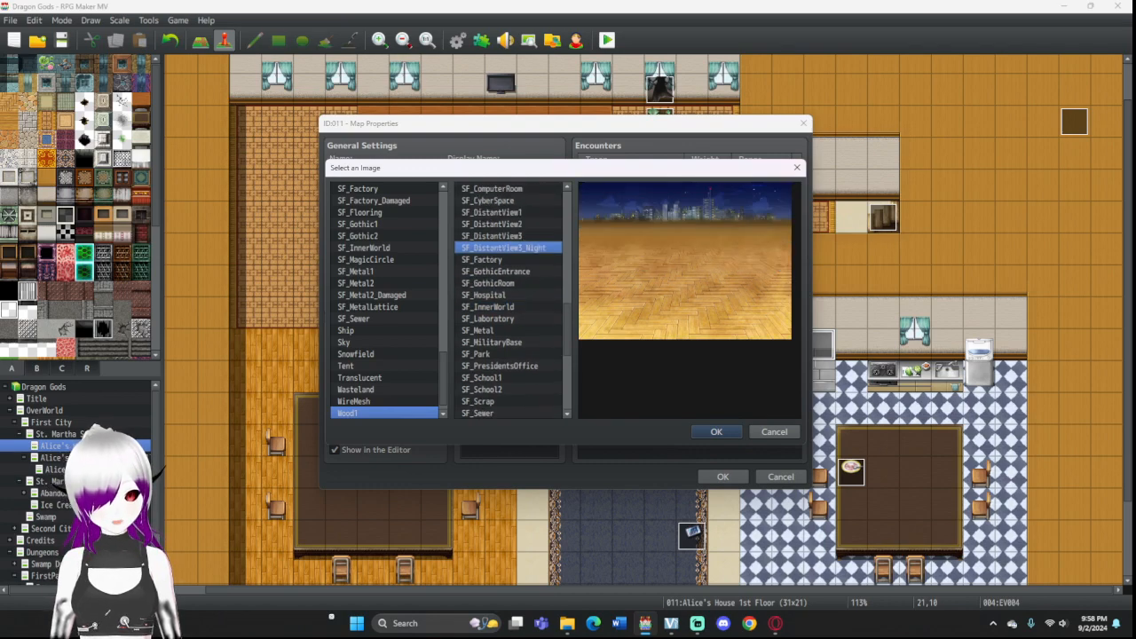
{"action": "key", "text": "Up"}
{"action": "key", "text": "Up"}
{"action": "key", "text": "Up"}
{"action": "key", "text": "Up"}
{"action": "key", "text": "Up"}
{"action": "key", "text": "Up"}
{"action": "key", "text": "Up"}
{"action": "key", "text": "Up"}
{"action": "key", "text": "Up"}
{"action": "key", "text": "Up"}
{"action": "key", "text": "Up"}
{"action": "key", "text": "Up"}
{"action": "key", "text": "Up"}
{"action": "key", "text": "Up"}
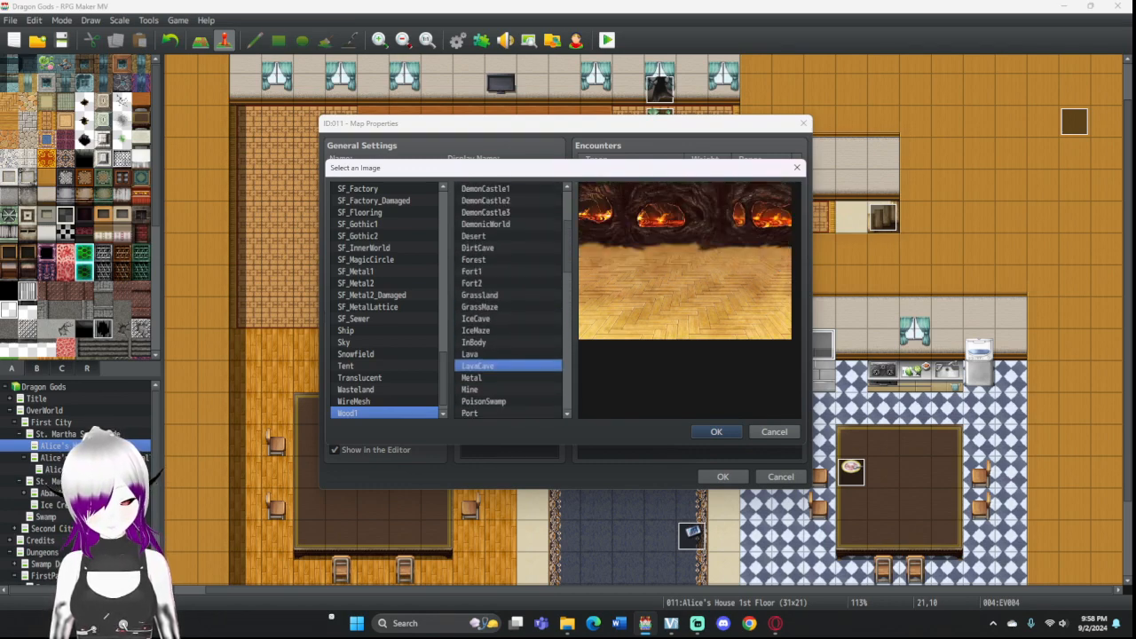
Step: Choose Room1 as the upper battleback image, comparing it with Room2 over the Wood1 floor
{"action": "key", "text": "Down"}
{"action": "key", "text": "Down"}
{"action": "key", "text": "Down"}
{"action": "key", "text": "Down"}
{"action": "key", "text": "Down"}
{"action": "key", "text": "Down"}
{"action": "key", "text": "Down"}
{"action": "key", "text": "Down"}
{"action": "key", "text": "Down"}
{"action": "key", "text": "Down"}
{"action": "key", "text": "Down"}
{"action": "key", "text": "Down"}
{"action": "key", "text": "Down"}
{"action": "key", "text": "Down"}
{"action": "key", "text": "Down"}
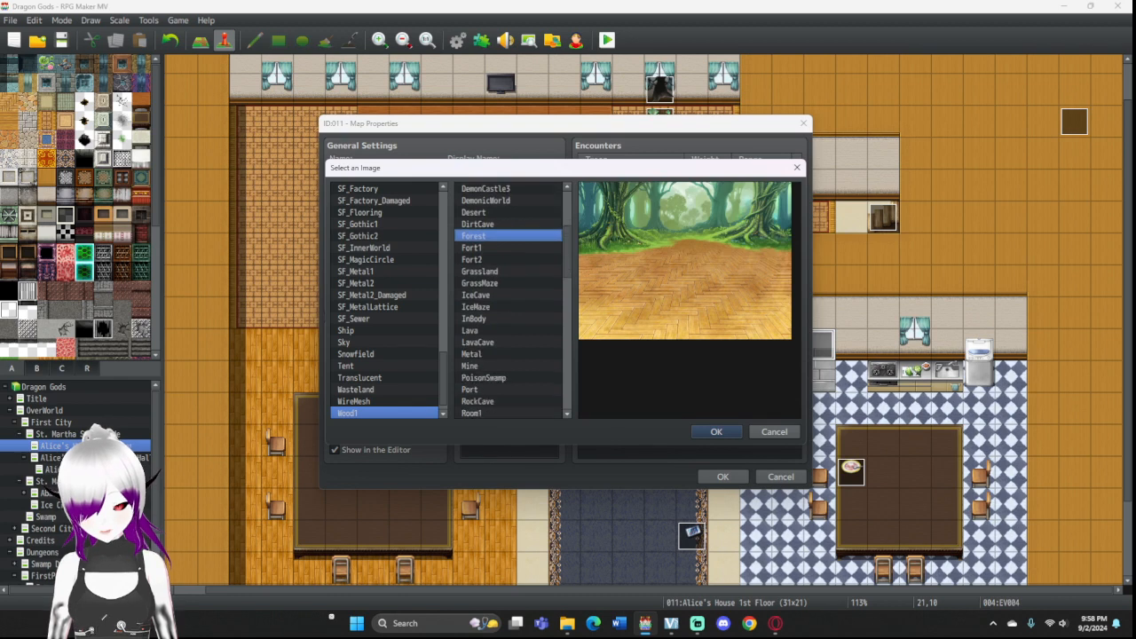
{"action": "key", "text": "Down"}
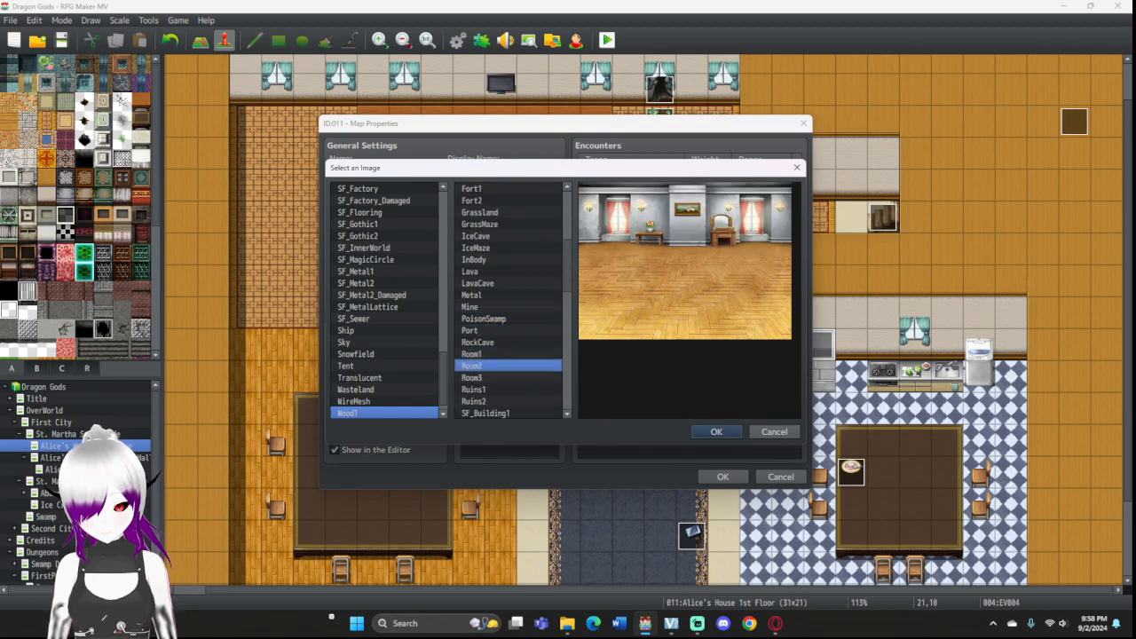
{"action": "key", "text": "Up"}
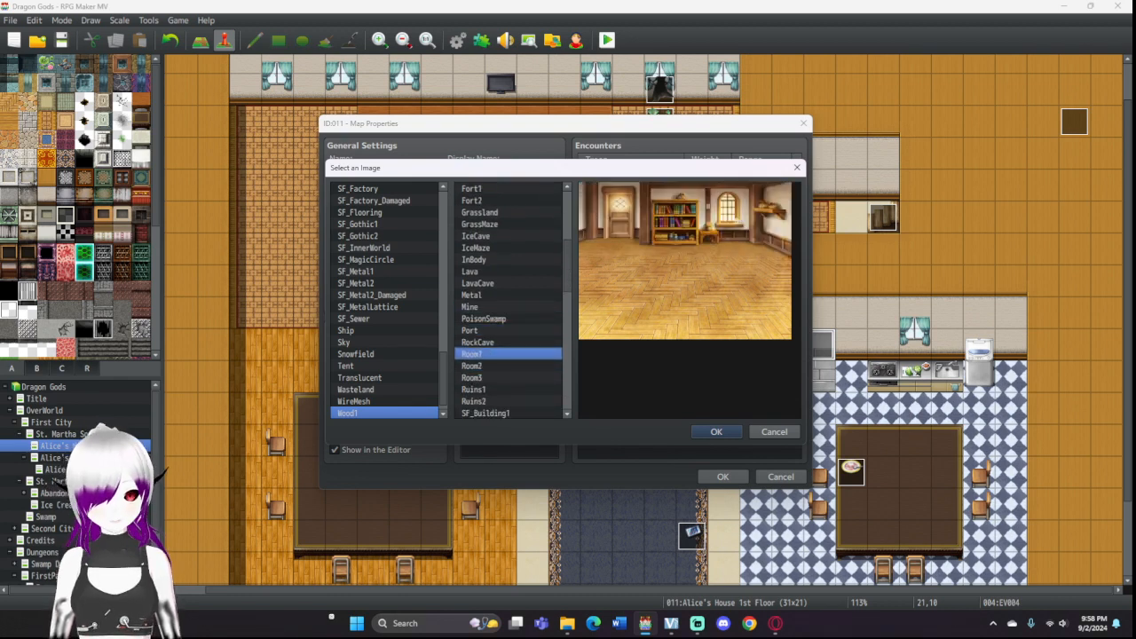
Step: Compare the Wood2, Wood1, WireMesh, Tent and Ship floor images beneath the Room1 wall
{"action": "scroll", "coordinate": [386, 300], "scroll_direction": "up", "scroll_amount": 12}
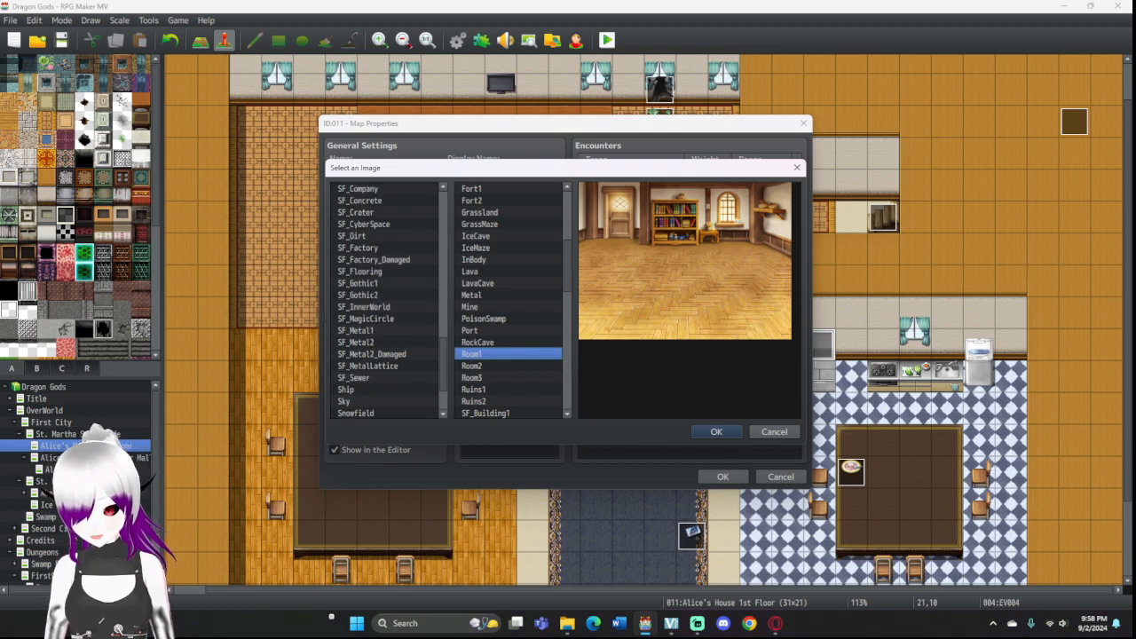
{"action": "scroll", "coordinate": [386, 300], "scroll_direction": "down", "scroll_amount": 12}
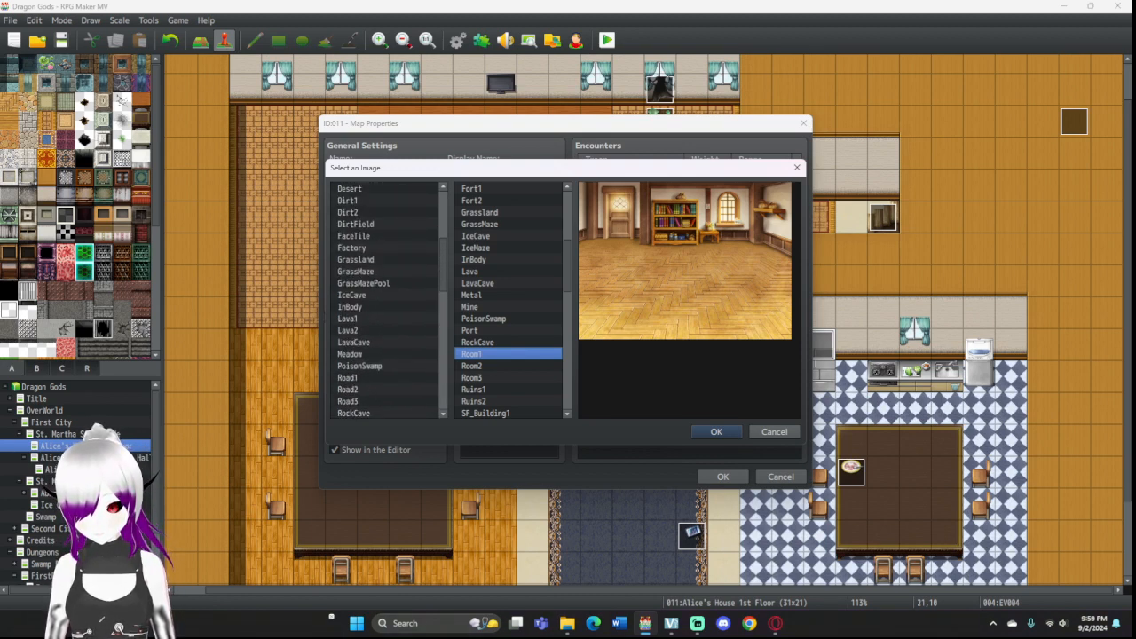
{"action": "scroll", "coordinate": [385, 300], "scroll_direction": "down", "scroll_amount": 1}
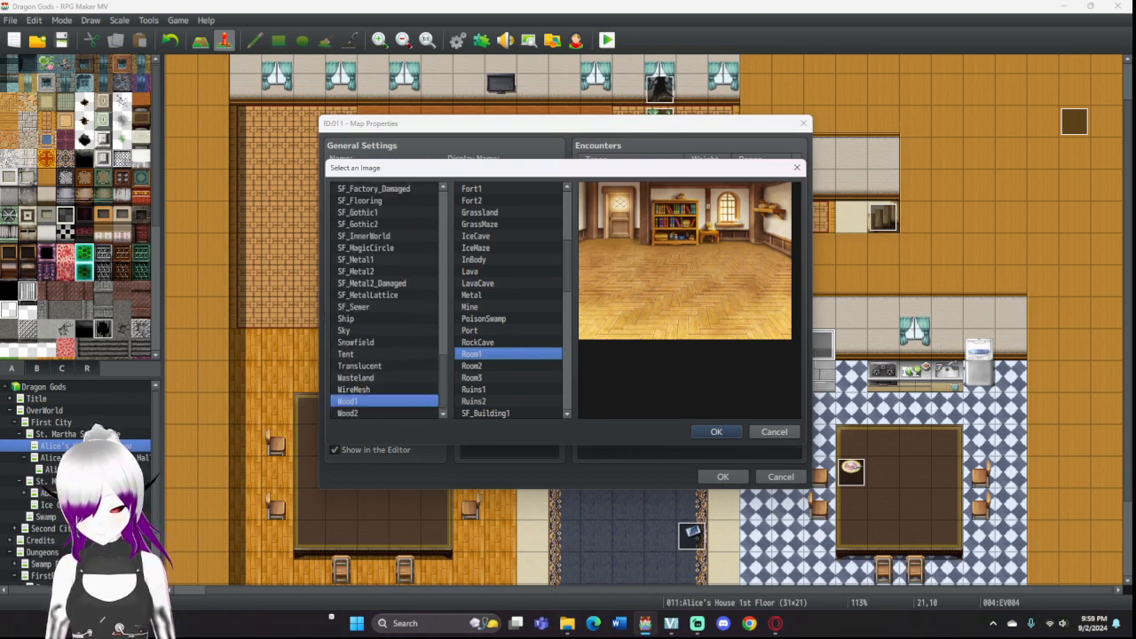
{"action": "left_click", "coordinate": [384, 413]}
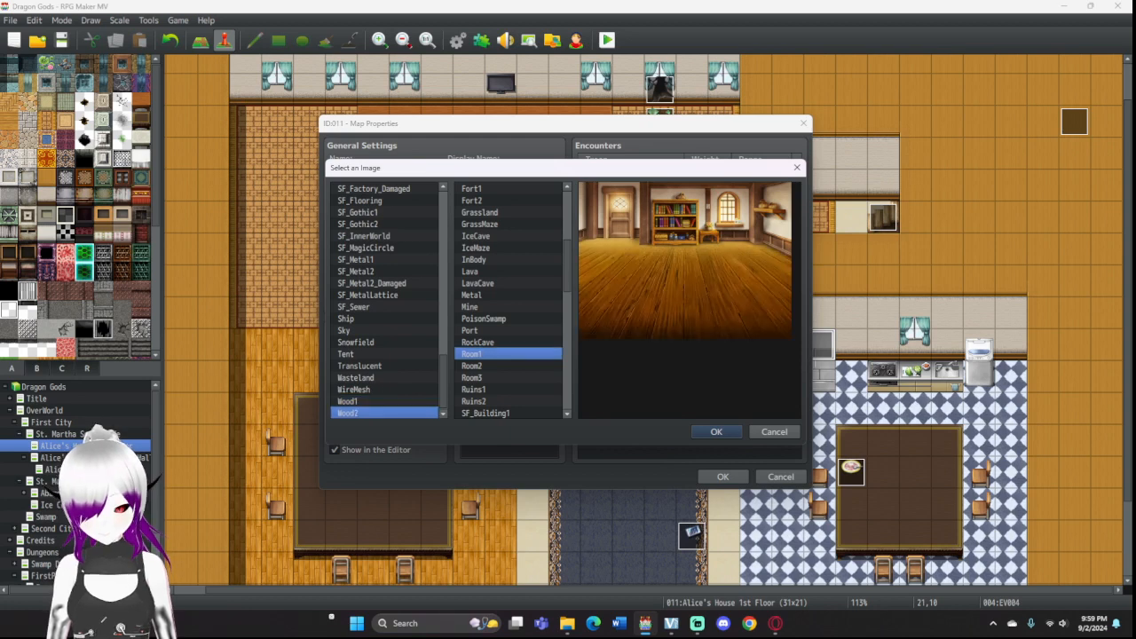
{"action": "left_click", "coordinate": [385, 401]}
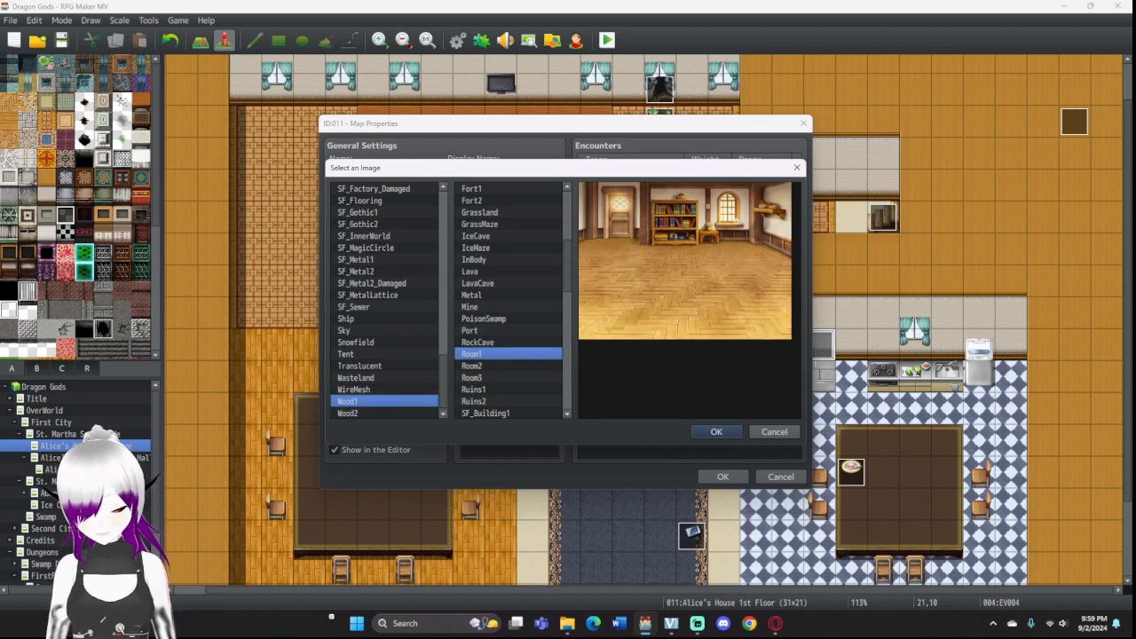
{"action": "left_click", "coordinate": [384, 390]}
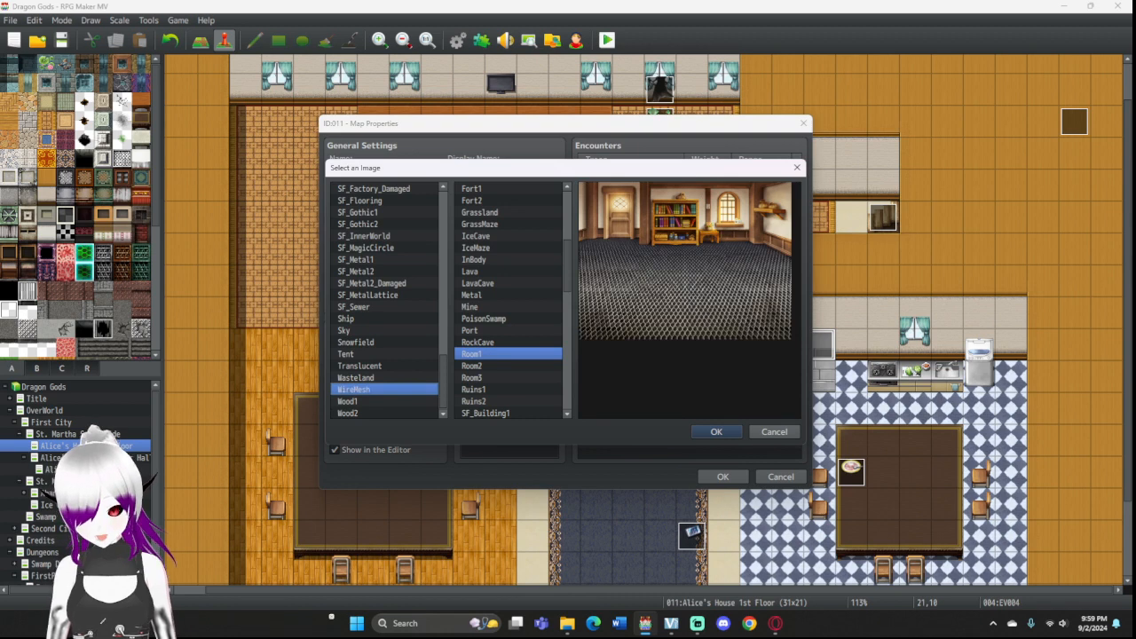
{"action": "left_click_drag", "start_coordinate": [385, 390], "coordinate": [384, 354]}
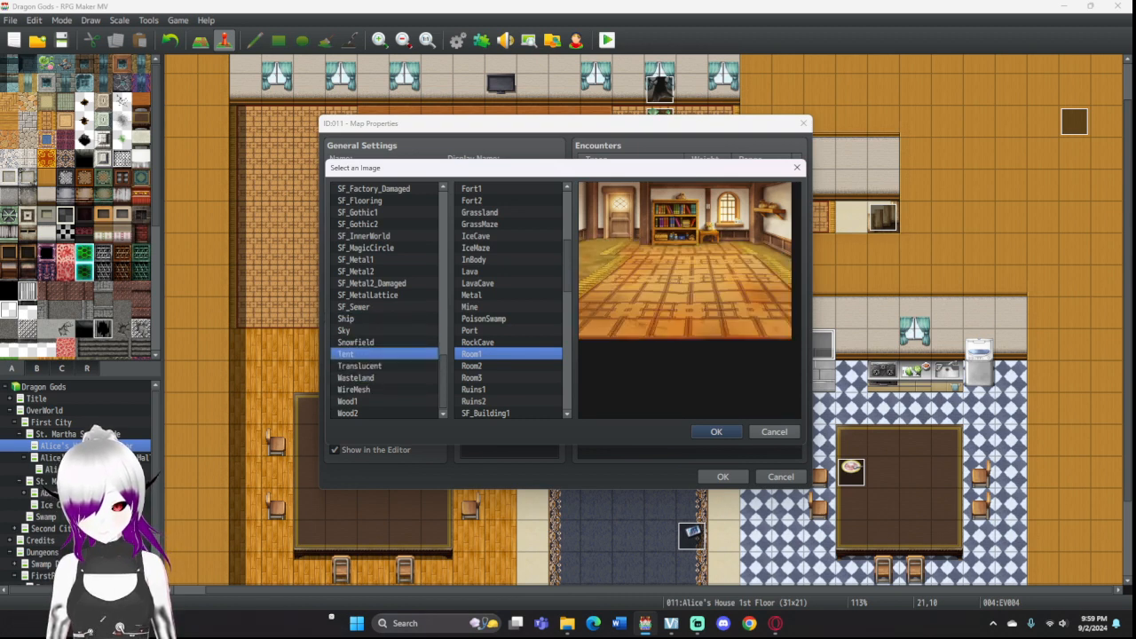
{"action": "key", "text": "Up"}
{"action": "key", "text": "Up"}
{"action": "key", "text": "Up"}
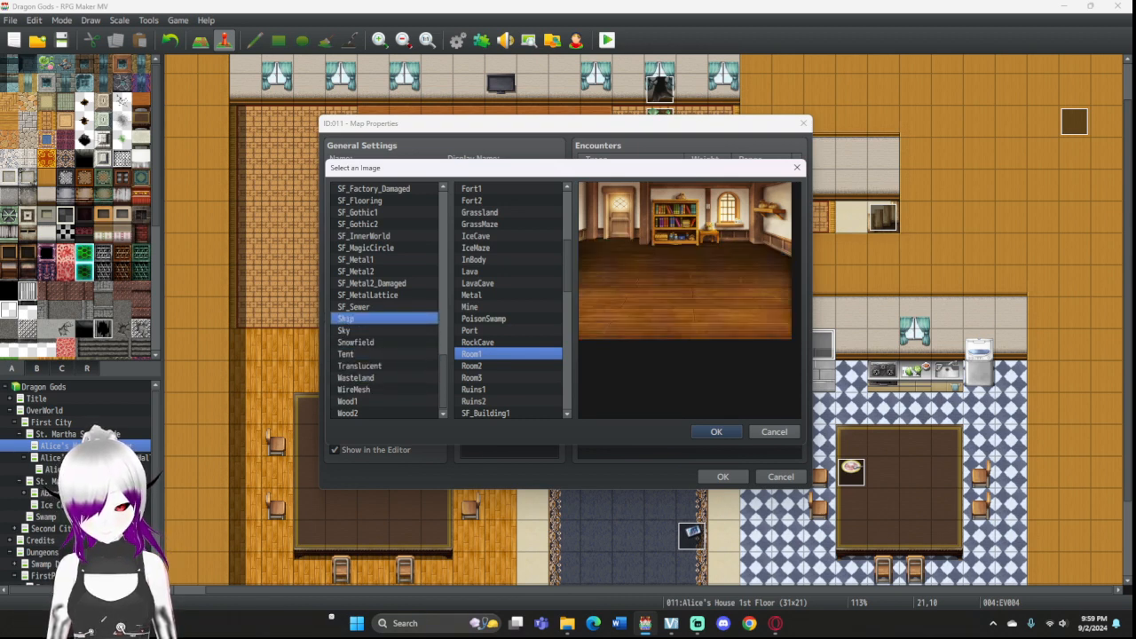
{"action": "key", "text": "Down"}
{"action": "key", "text": "Down"}
{"action": "key", "text": "Down"}
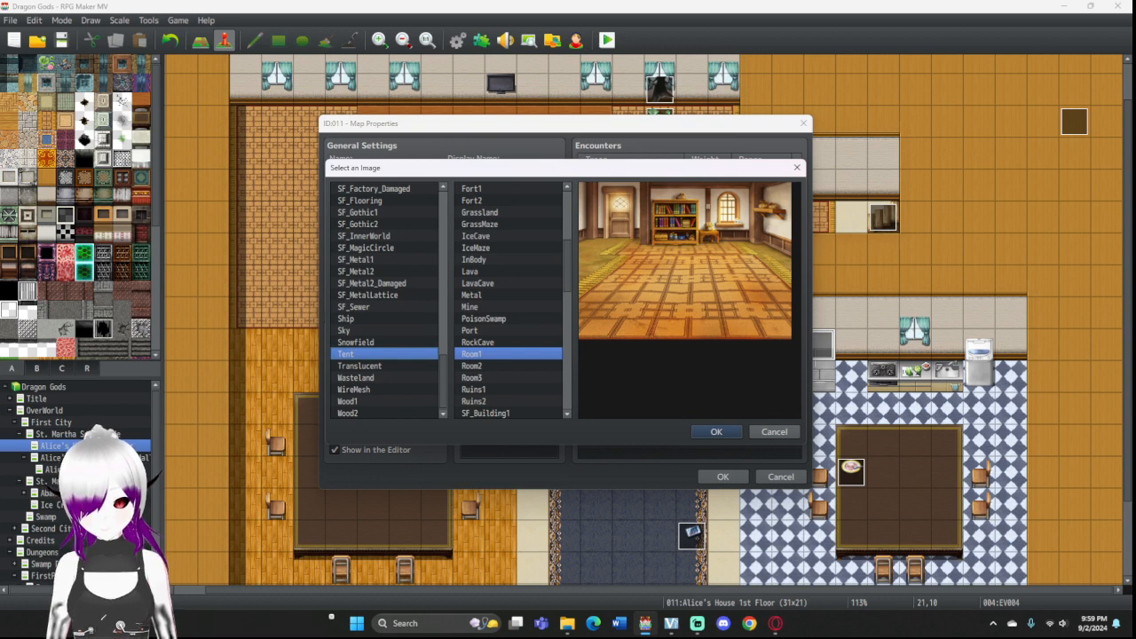
Step: Preview the lower battleback images backward from Snowfield to SF_Dirt beneath the Room1 wall
{"action": "key", "text": "Up"}
{"action": "key", "text": "Up"}
{"action": "key", "text": "Up"}
{"action": "key", "text": "Up"}
{"action": "key", "text": "Up"}
{"action": "key", "text": "Up"}
{"action": "key", "text": "Up"}
{"action": "key", "text": "Up"}
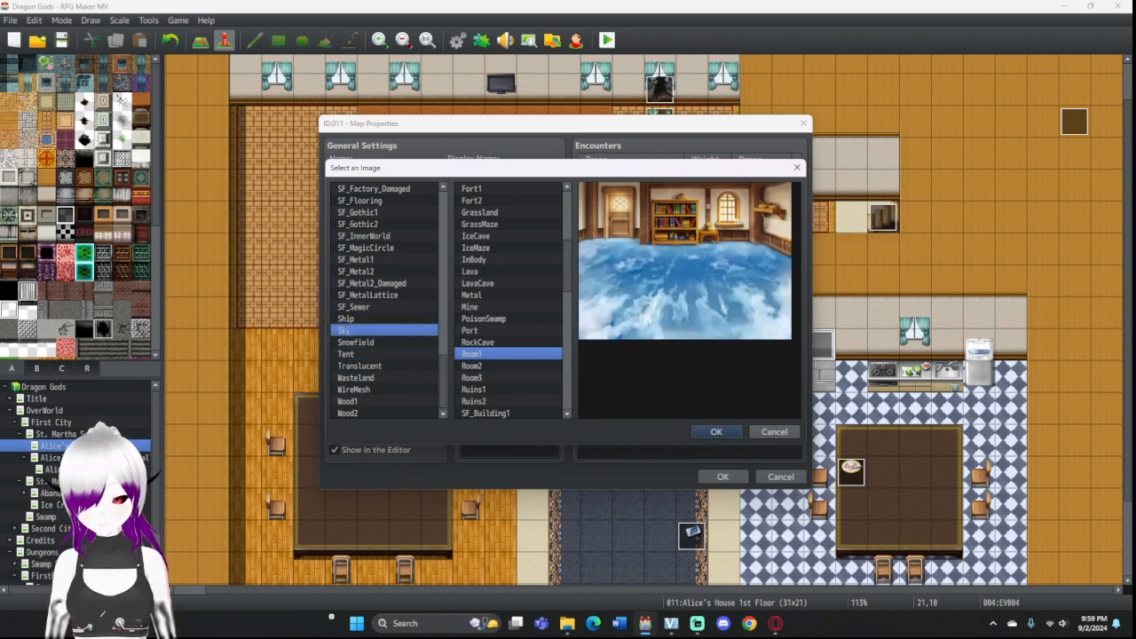
{"action": "key", "text": "Down"}
{"action": "key", "text": "Down"}
{"action": "key", "text": "Down"}
{"action": "key", "text": "Down"}
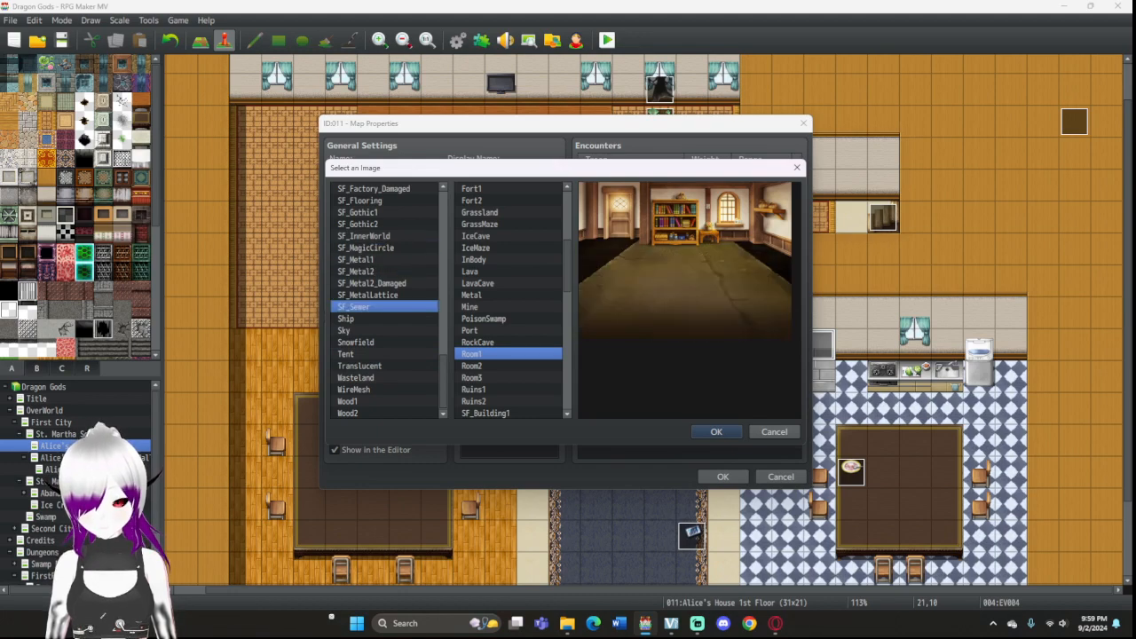
{"action": "key", "text": "Up"}
{"action": "key", "text": "Up"}
{"action": "key", "text": "Up"}
{"action": "key", "text": "Up"}
{"action": "key", "text": "Up"}
{"action": "key", "text": "Up"}
{"action": "key", "text": "Up"}
{"action": "key", "text": "Up"}
{"action": "key", "text": "Up"}
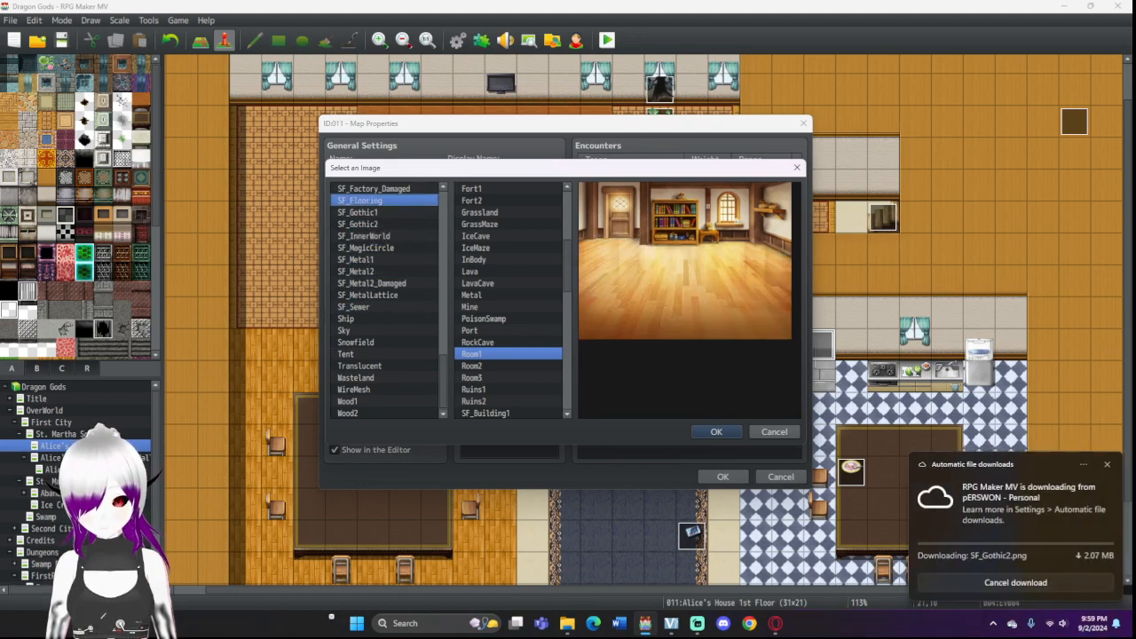
{"action": "key", "text": "Up"}
{"action": "key", "text": "Up"}
{"action": "key", "text": "Up"}
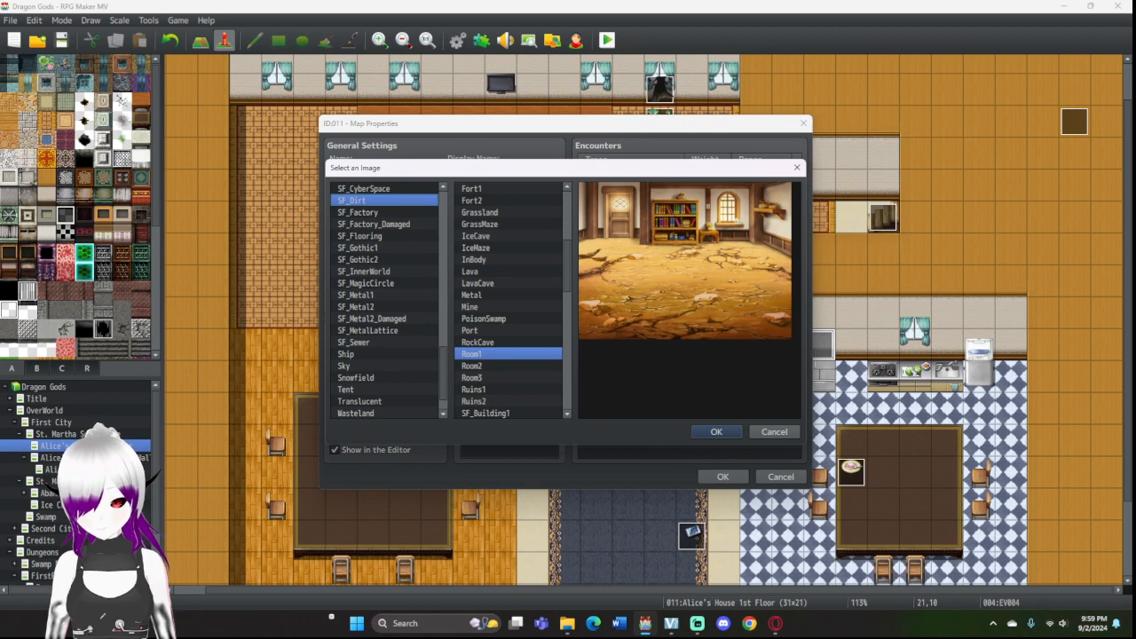
Step: Preview the Ruins1 through Ruins5 floor images beneath the Room1 wall
{"action": "scroll", "coordinate": [385, 300], "scroll_direction": "up", "scroll_amount": 6}
{"action": "scroll", "coordinate": [385, 301], "scroll_direction": "up", "scroll_amount": 4}
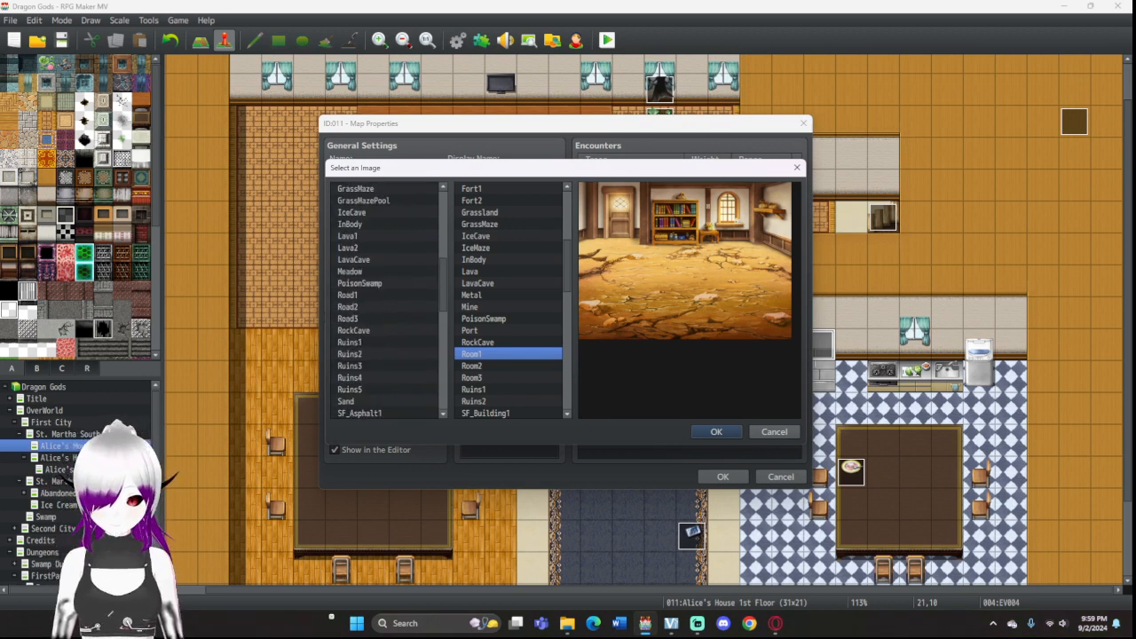
{"action": "left_click", "coordinate": [385, 343]}
{"action": "key", "text": "Down"}
{"action": "key", "text": "Down"}
{"action": "key", "text": "Down"}
{"action": "key", "text": "Down"}
{"action": "key", "text": "Up"}
{"action": "key", "text": "Up"}
{"action": "key", "text": "Up"}
{"action": "key", "text": "Up"}
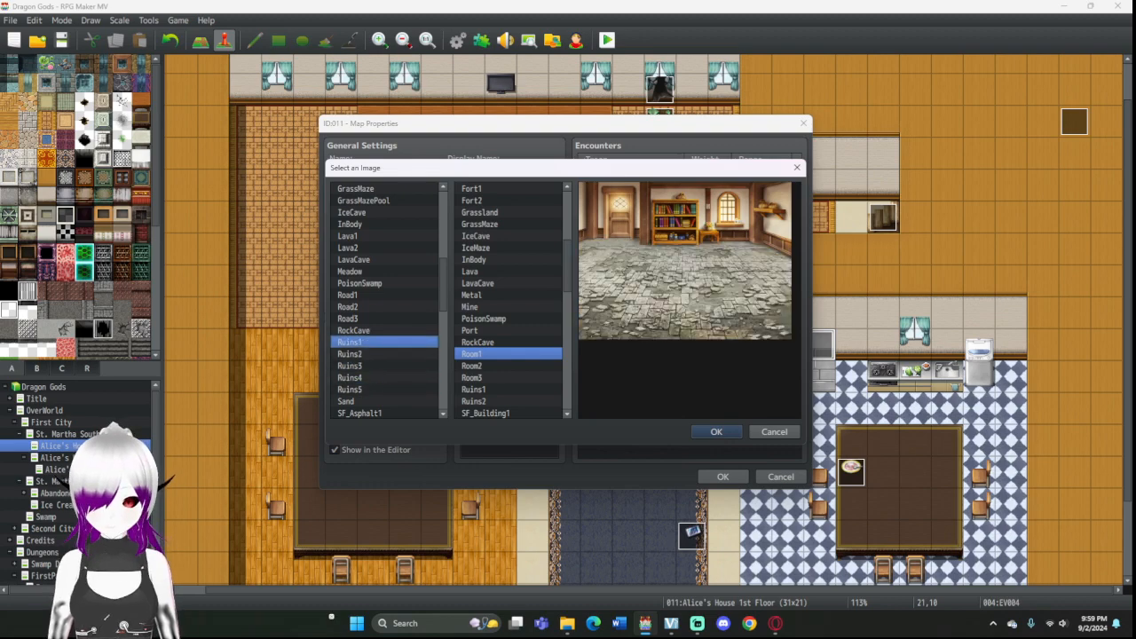
Step: Preview the lower battleback images backward from RockCave to FaceTile beneath the Room1 wall
{"action": "key", "text": "Up"}
{"action": "key", "text": "Up"}
{"action": "key", "text": "Up"}
{"action": "key", "text": "Up"}
{"action": "key", "text": "Up"}
{"action": "key", "text": "Up"}
{"action": "key", "text": "Up"}
{"action": "key", "text": "Up"}
{"action": "key", "text": "Up"}
{"action": "key", "text": "Up"}
{"action": "scroll", "coordinate": [389, 301], "scroll_direction": "up", "scroll_amount": 1}
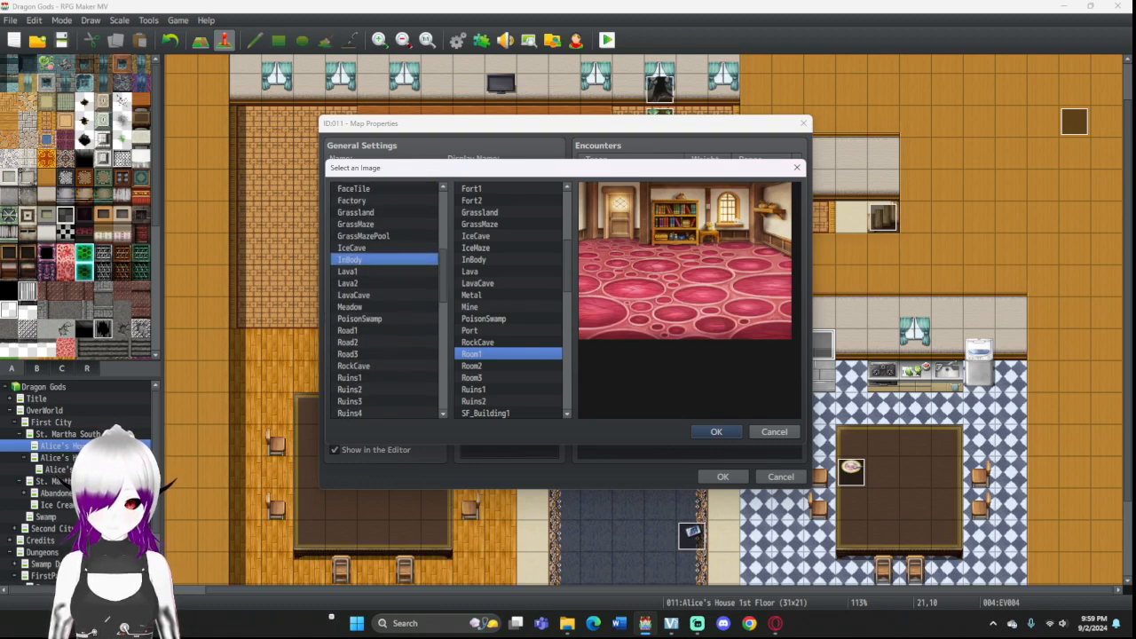
{"action": "key", "text": "Up"}
{"action": "key", "text": "Up"}
{"action": "key", "text": "Up"}
{"action": "key", "text": "Up"}
{"action": "key", "text": "Up"}
{"action": "key", "text": "Up"}
{"action": "scroll", "coordinate": [385, 301], "scroll_direction": "up", "scroll_amount": 4}
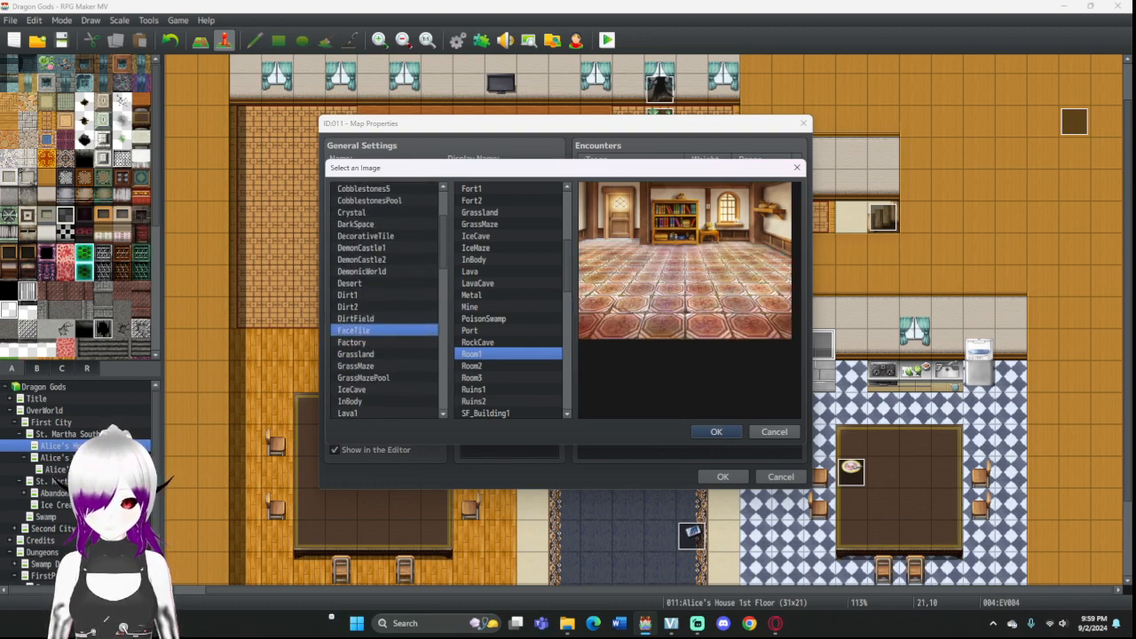
Step: Preview the lower battleback images backward from DirtField to Cobblestones5 beneath the Room1 wall
{"action": "key", "text": "Up"}
{"action": "key", "text": "Up"}
{"action": "key", "text": "Up"}
{"action": "key", "text": "Up"}
{"action": "key", "text": "Up"}
{"action": "key", "text": "Up"}
{"action": "key", "text": "Up"}
{"action": "key", "text": "Up"}
{"action": "key", "text": "Up"}
{"action": "key", "text": "Up"}
{"action": "key", "text": "Up"}
{"action": "key", "text": "Up"}
{"action": "scroll", "coordinate": [385, 301], "scroll_direction": "up", "scroll_amount": 1}
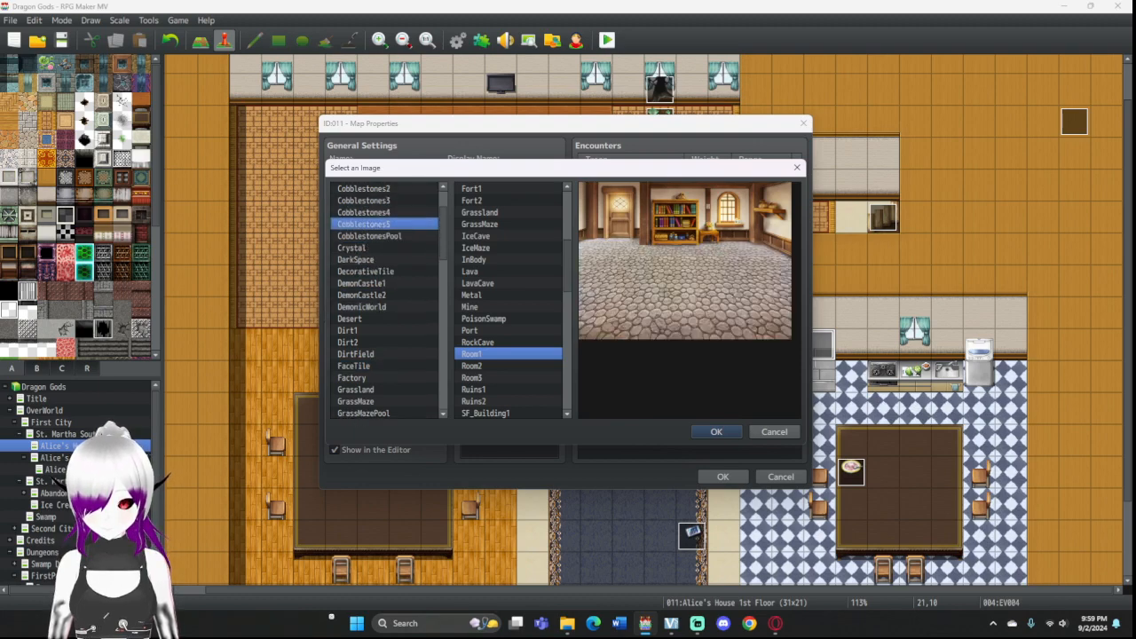
Step: Set the map's battleback to the Wood1 floor with the Room1 wall and apply the map properties
{"action": "key", "text": "Down"}
{"action": "key", "text": "Down"}
{"action": "scroll", "coordinate": [385, 301], "scroll_direction": "down", "scroll_amount": 15}
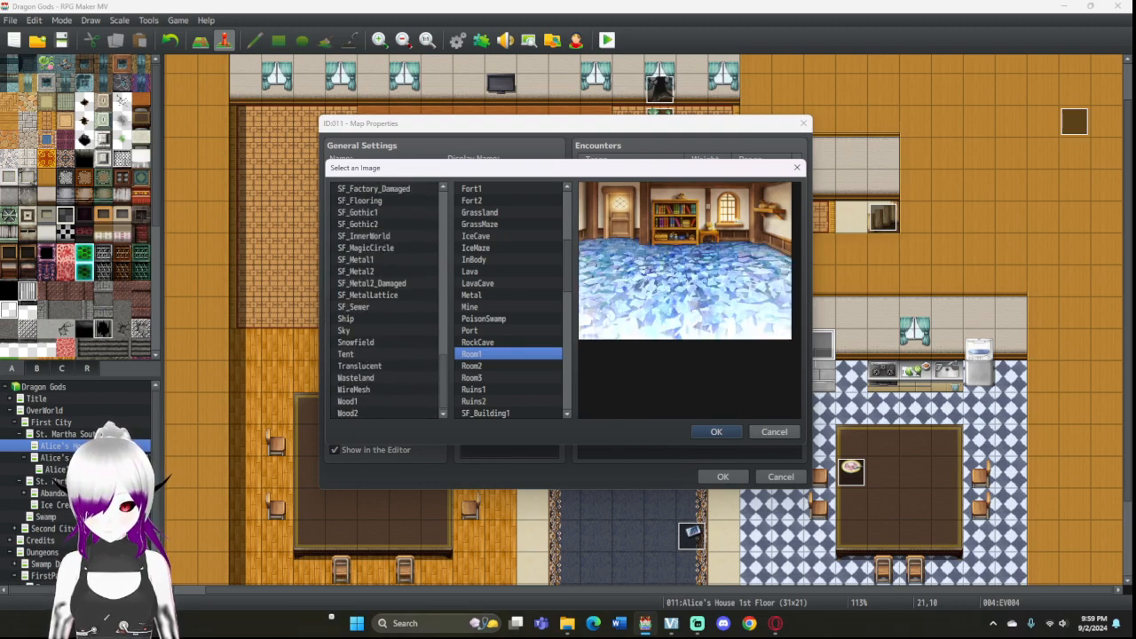
{"action": "left_click", "coordinate": [385, 413]}
{"action": "key", "text": "Up"}
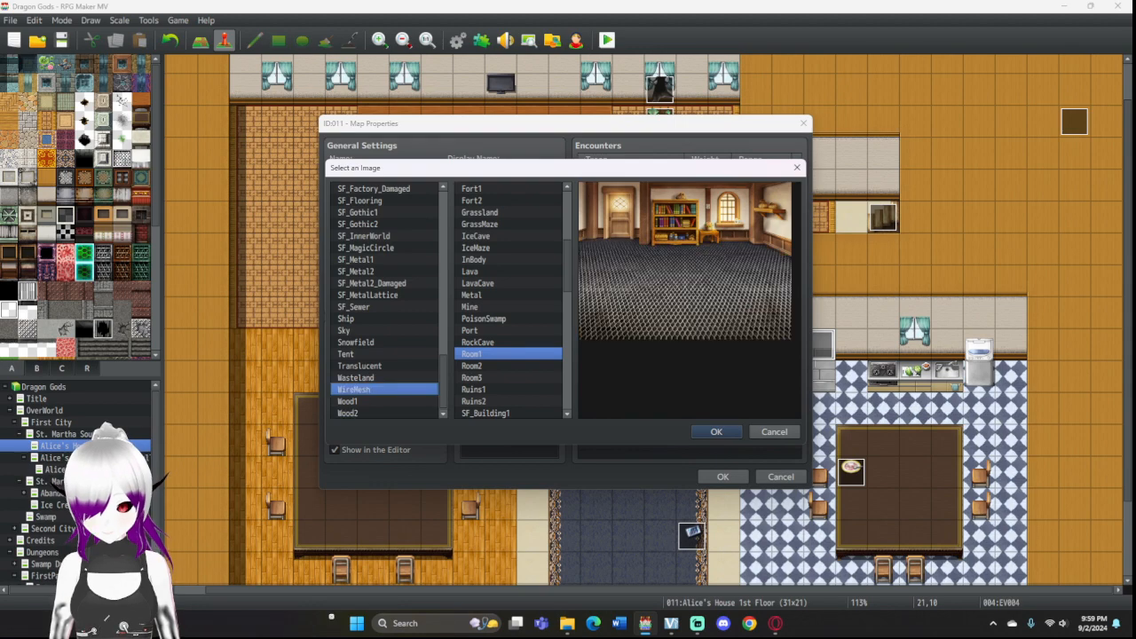
{"action": "key", "text": "Down"}
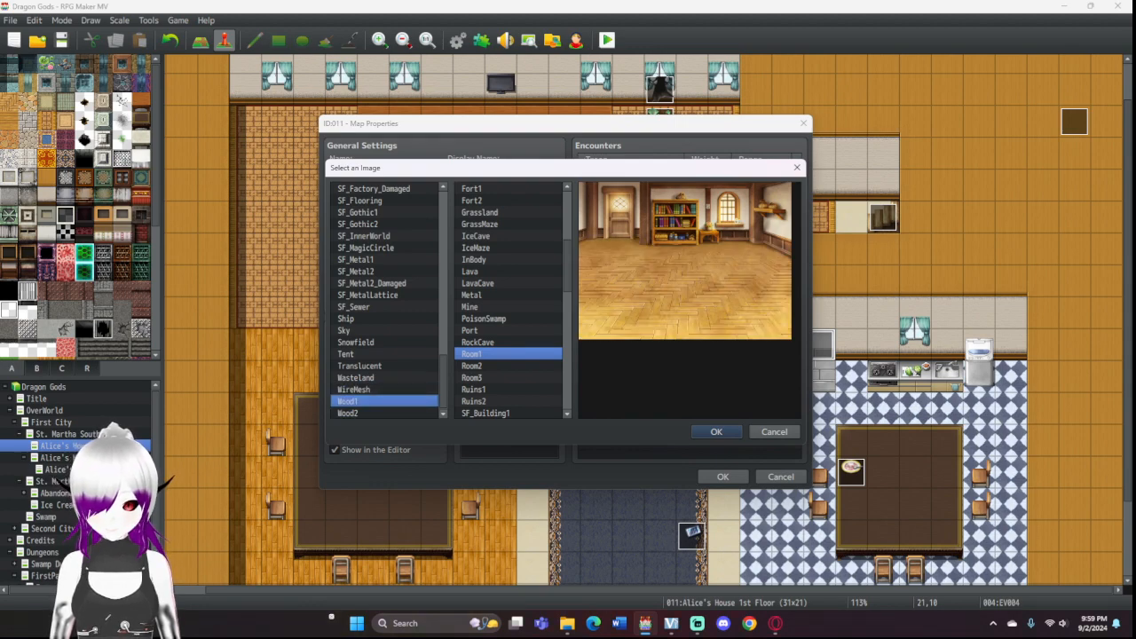
{"action": "key", "text": "Return"}
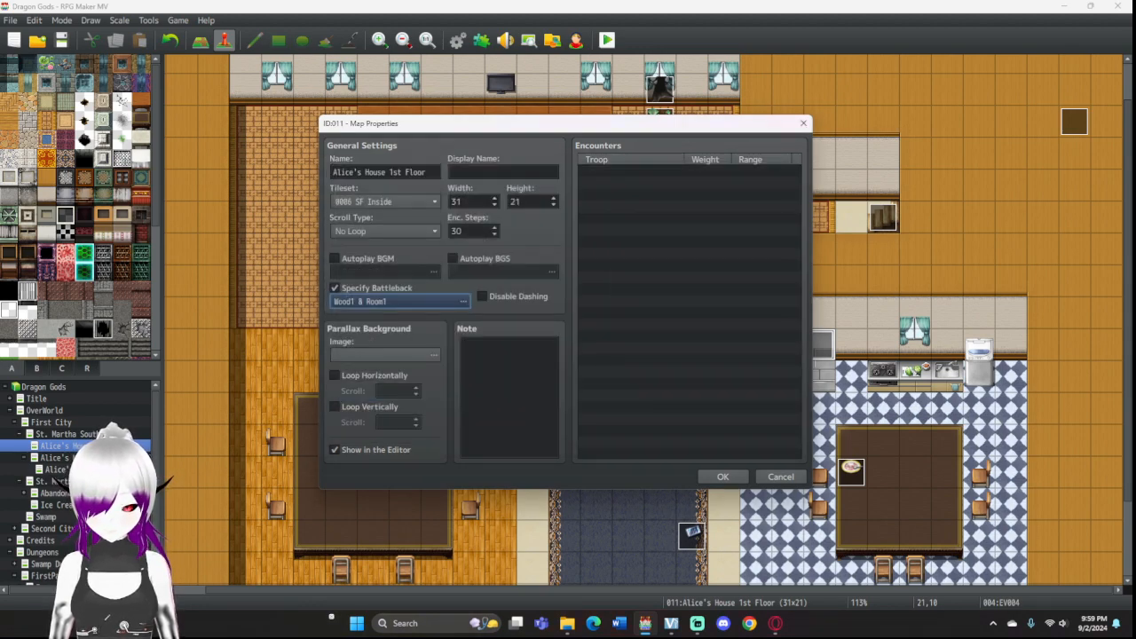
{"action": "left_click", "coordinate": [723, 477]}
Step: Start a playtest of the game and load the File 2 save
{"action": "scroll", "coordinate": [723, 476], "scroll_direction": "down", "scroll_amount": 3}
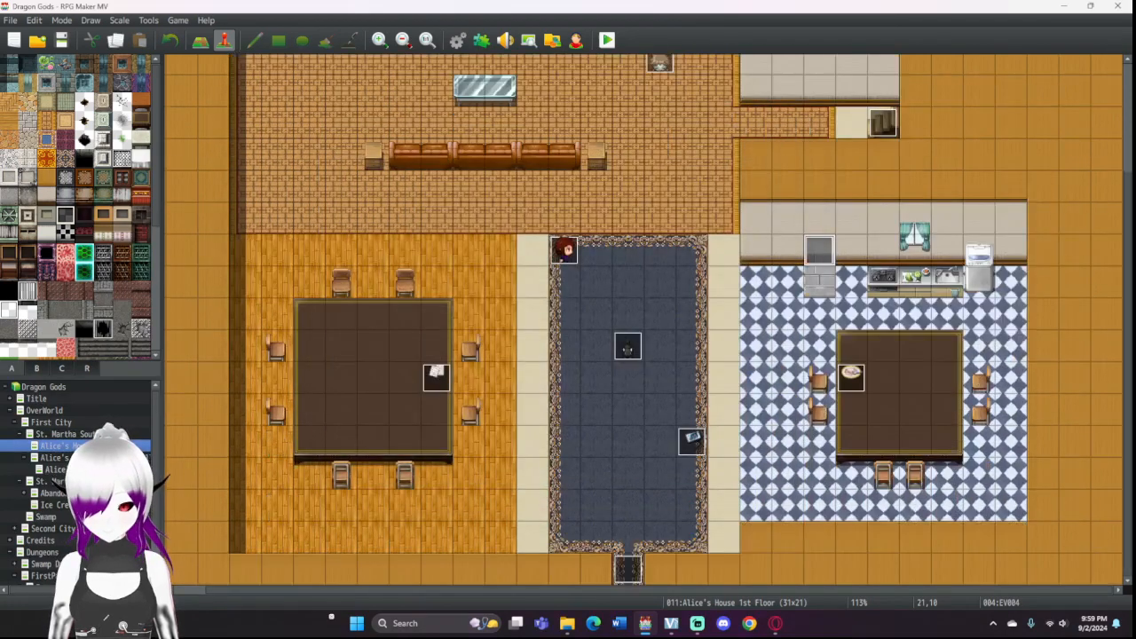
{"action": "scroll", "coordinate": [723, 476], "scroll_direction": "up", "scroll_amount": 4}
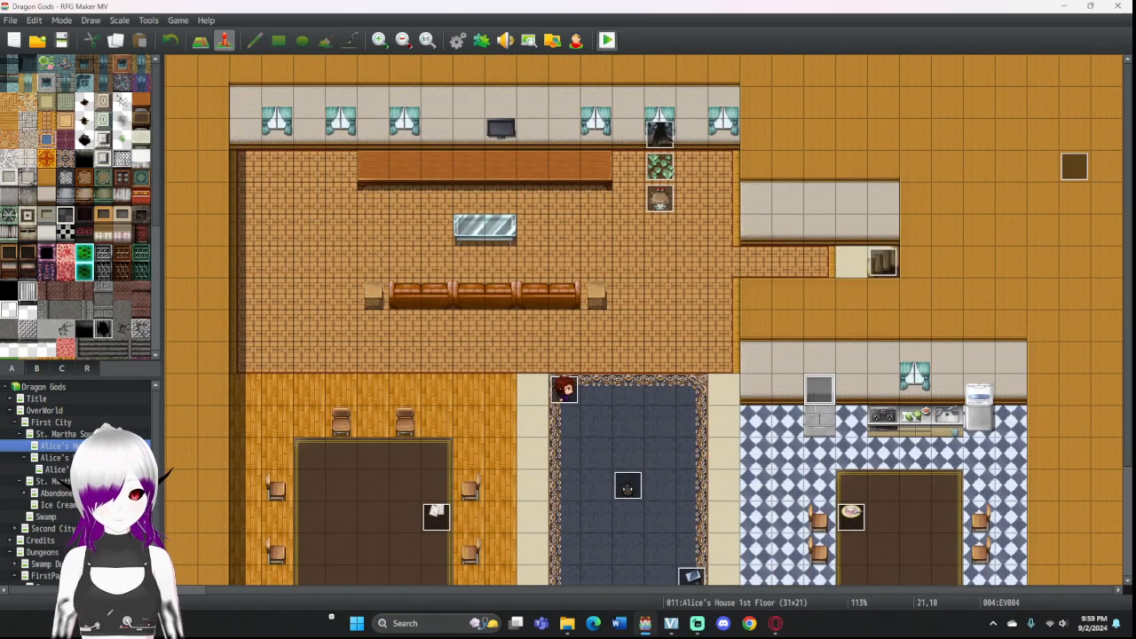
{"action": "left_click", "coordinate": [606, 40]}
{"action": "key", "text": "Return"}
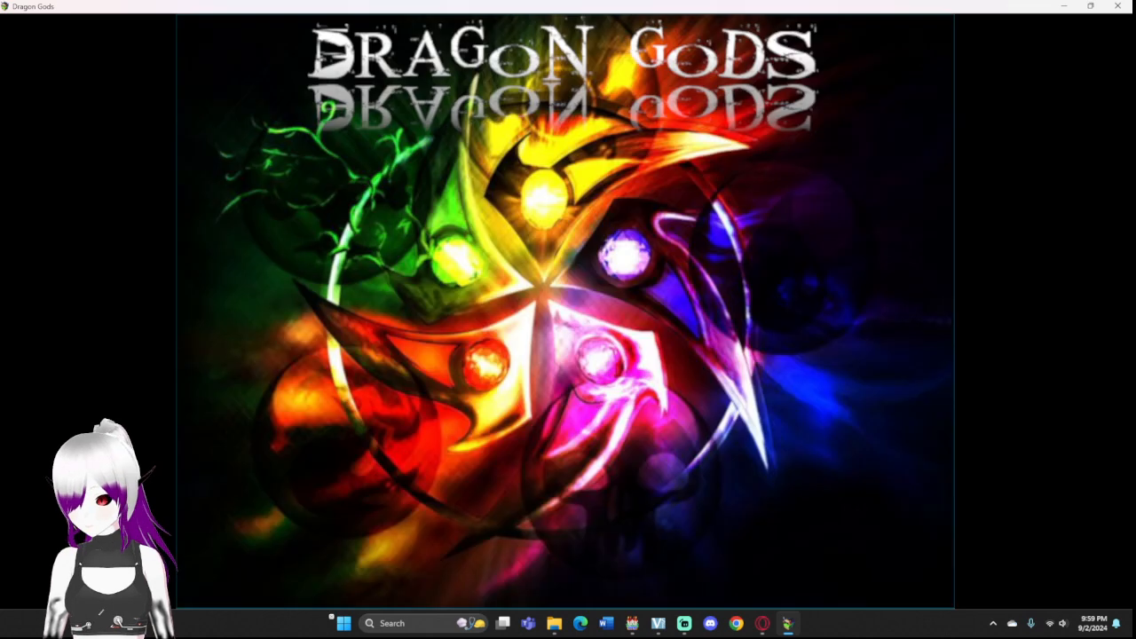
{"action": "key", "text": "Return"}
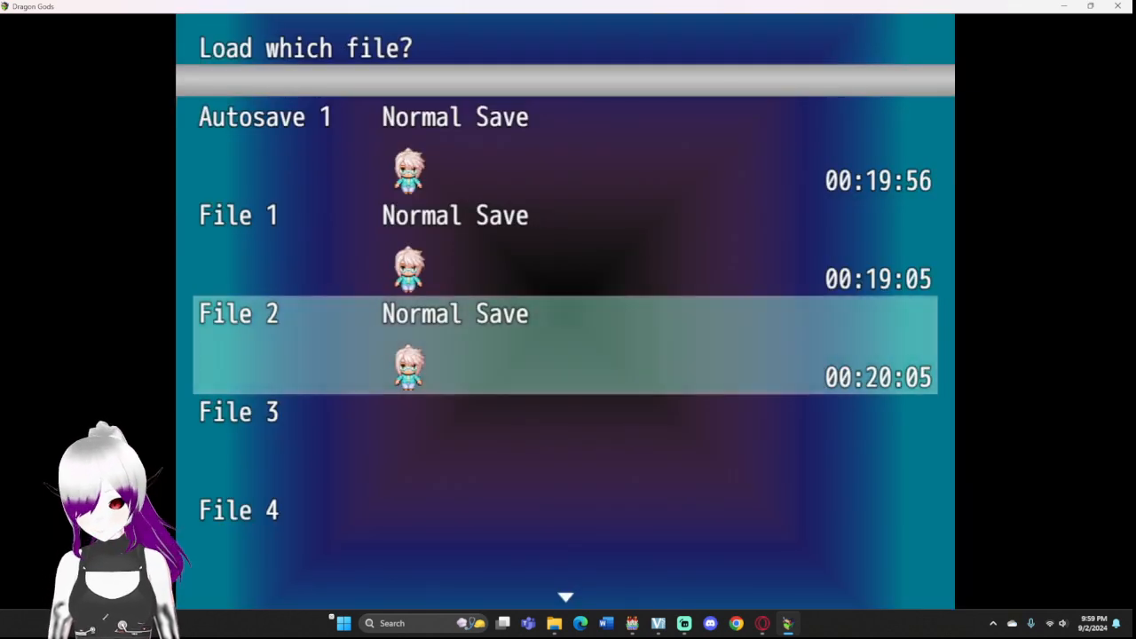
{"action": "key", "text": "Return"}
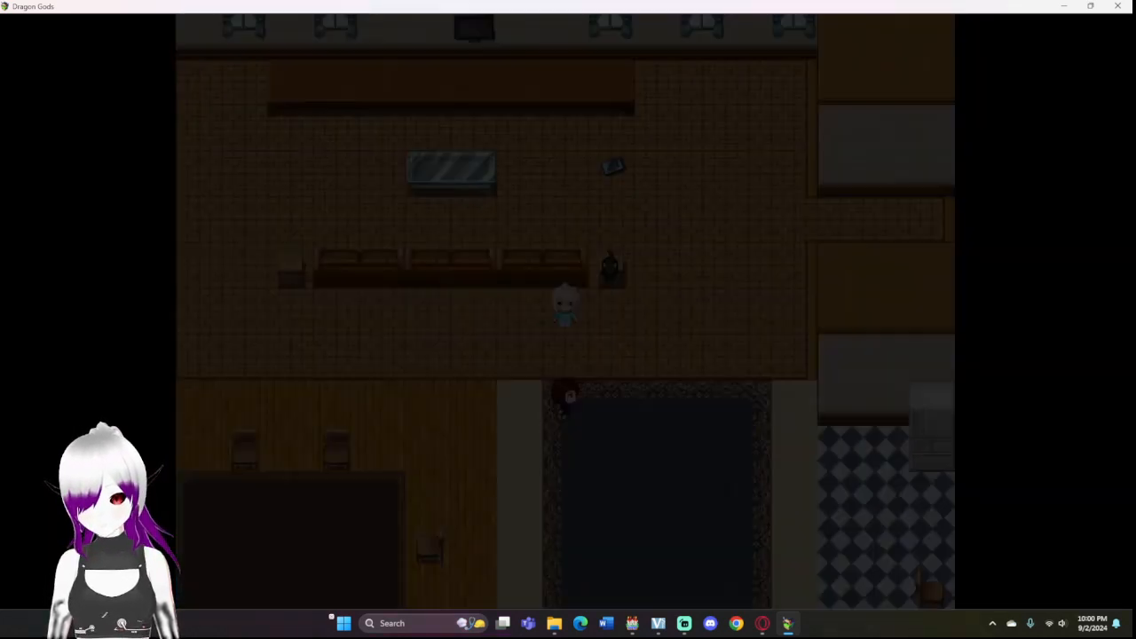
Step: Advance through the Alice and Laylia cutscene dialogue in the living room until the zombie battle starts
{"action": "key", "text": "Return"}
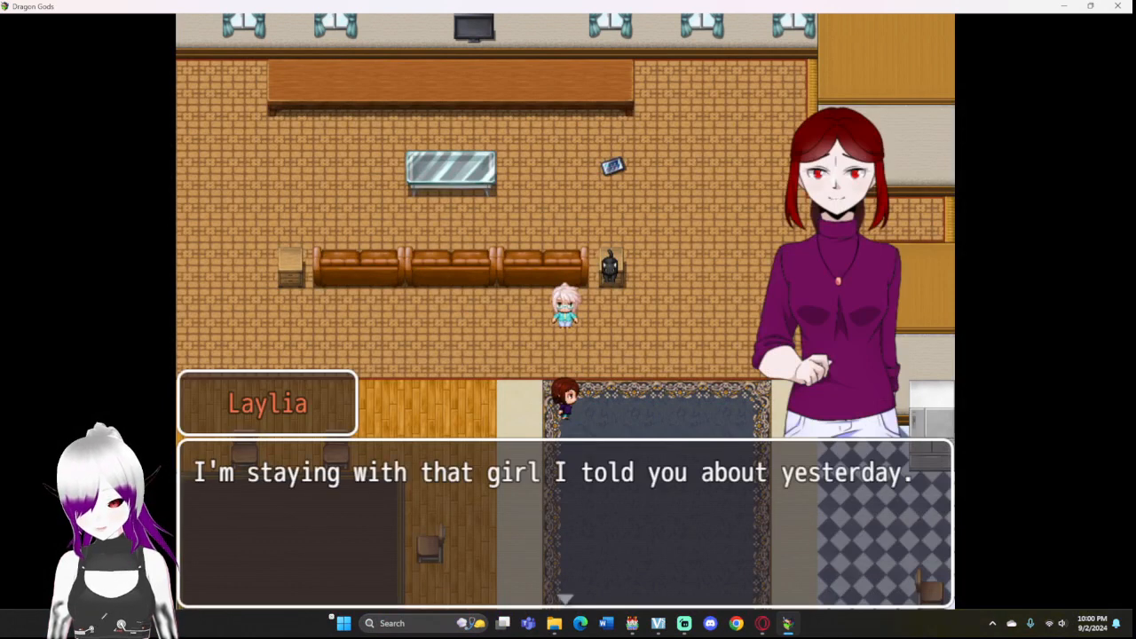
{"action": "key", "text": "Return"}
{"action": "key", "text": "Return"}
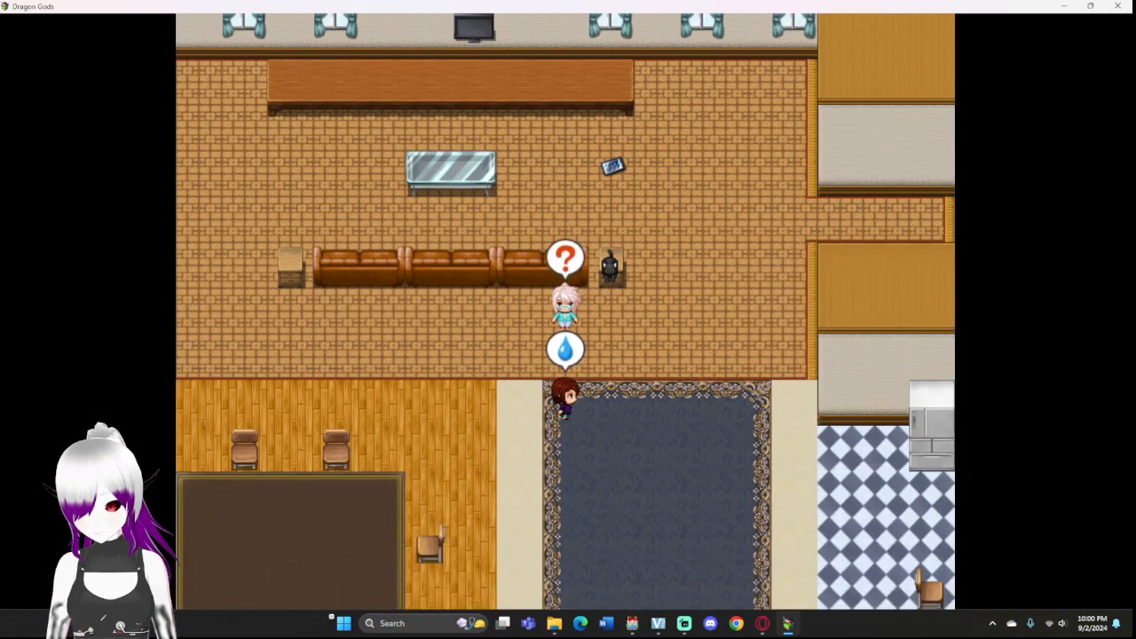
{"action": "key", "text": "Return"}
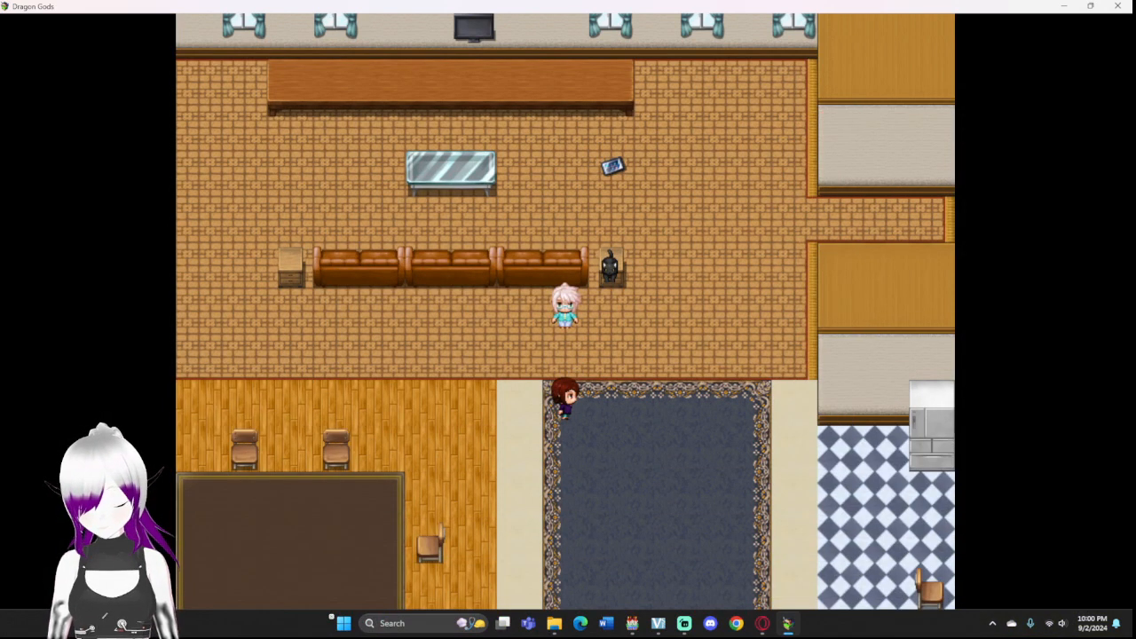
{"action": "key", "text": "Return"}
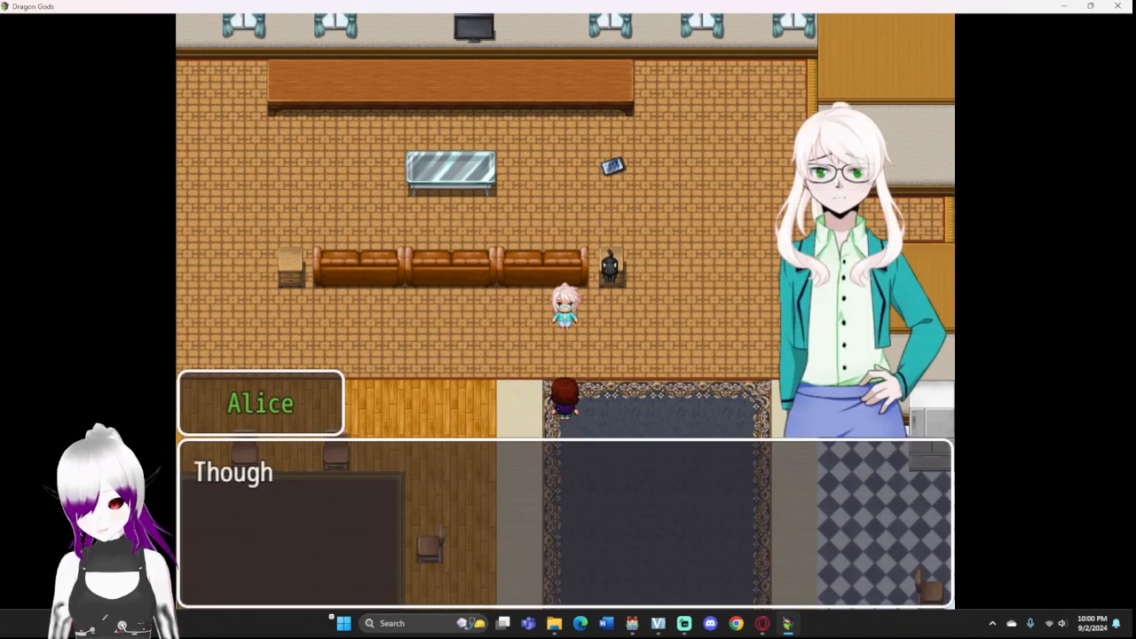
{"action": "key", "text": "Return"}
{"action": "key", "text": "Return"}
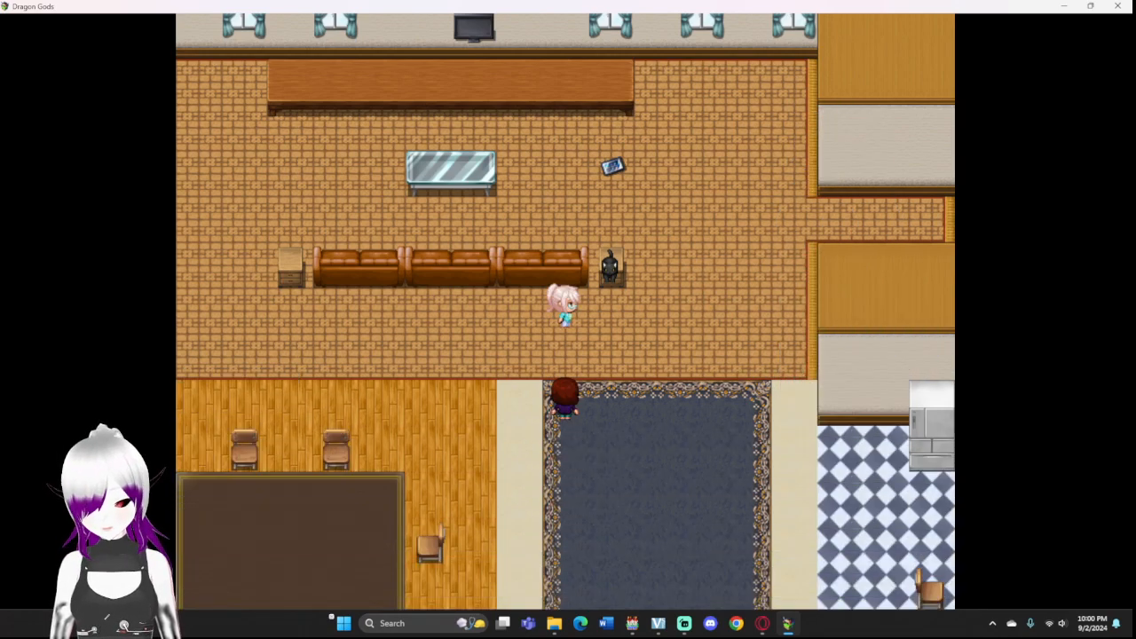
{"action": "key", "text": "Return"}
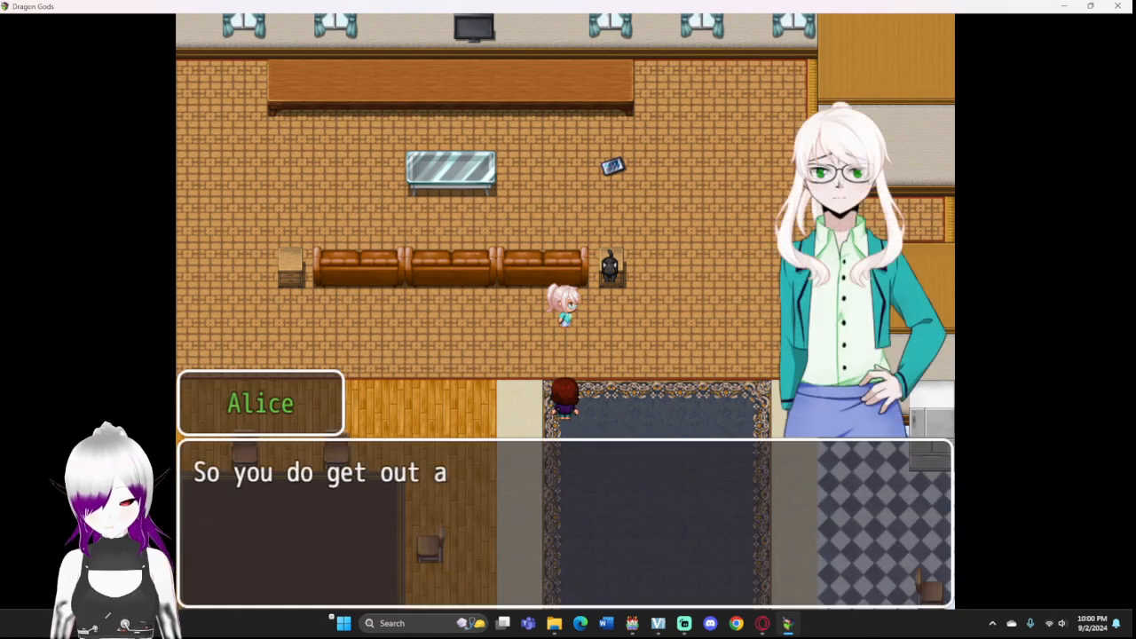
{"action": "key", "text": "Return"}
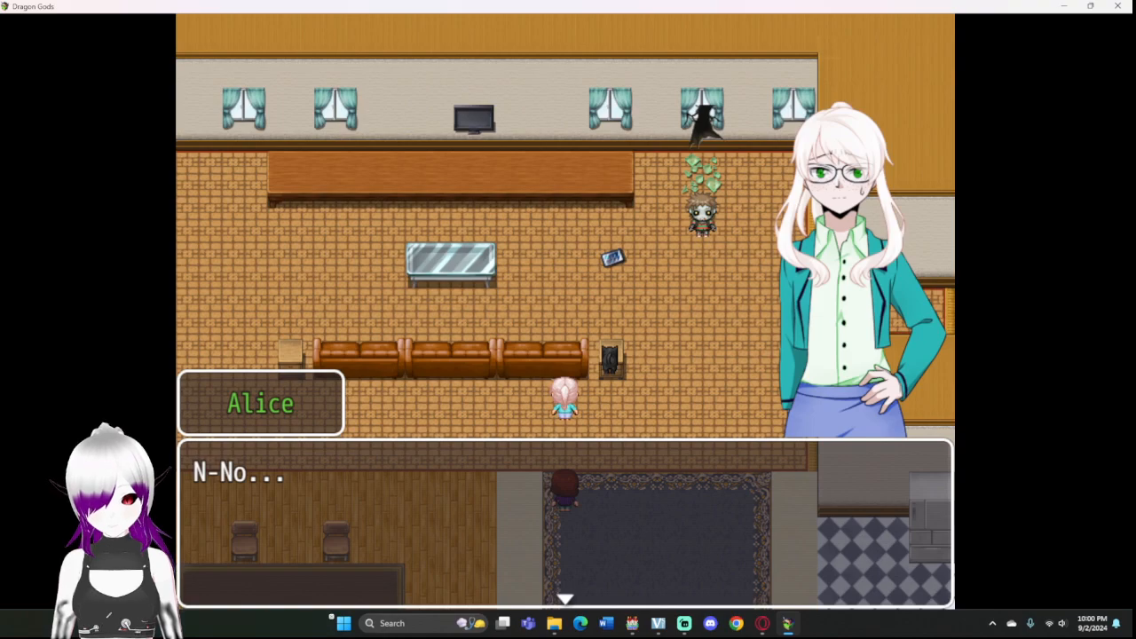
{"action": "key", "text": "Return"}
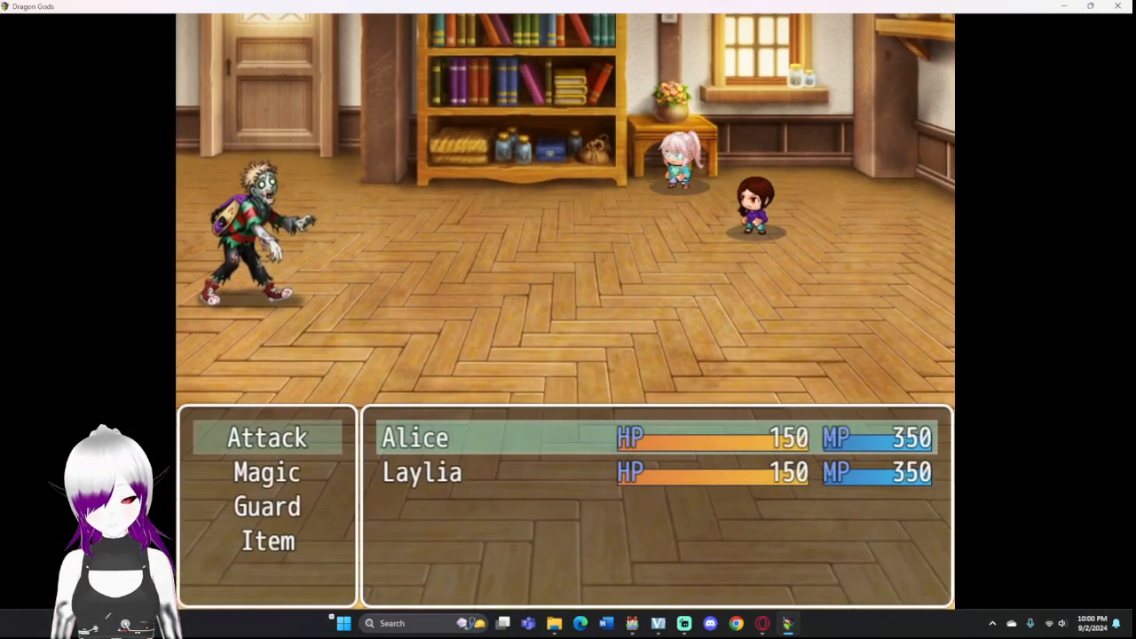
Step: Fight the zombie using Attack to check the battle background, and dismiss the battle spoils
{"action": "key", "text": "Return"}
{"action": "key", "text": "Return"}
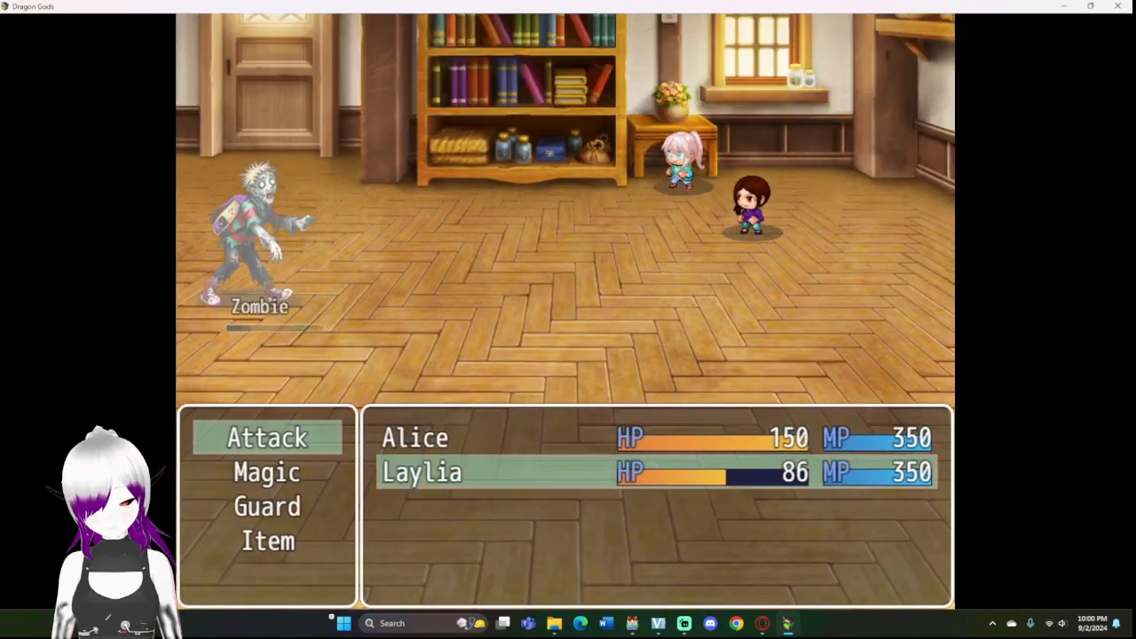
{"action": "key", "text": "Return"}
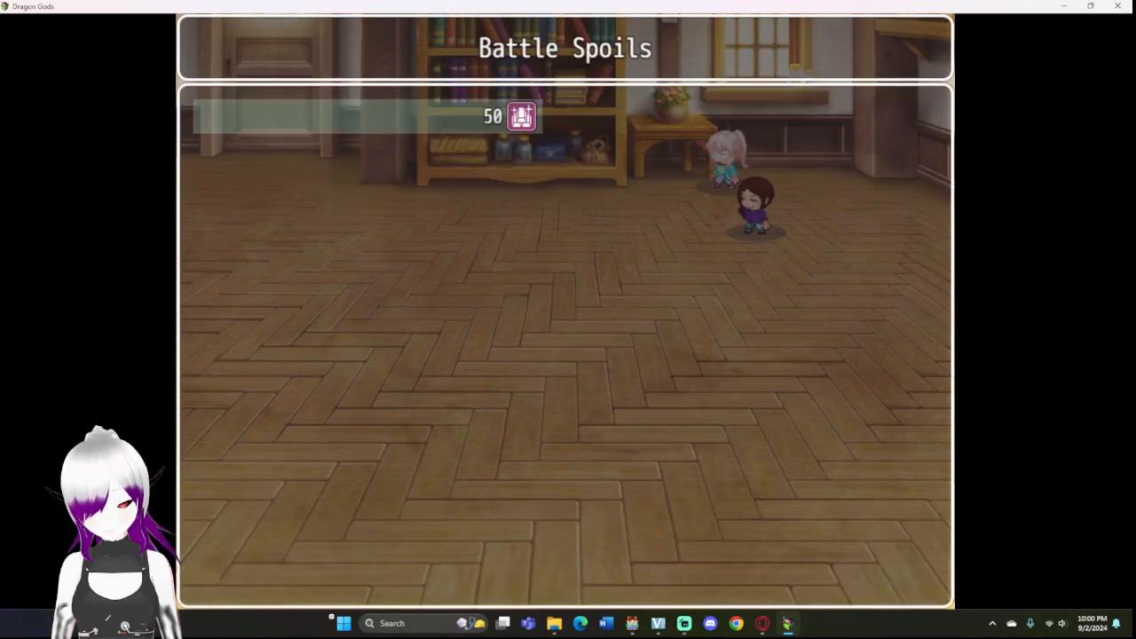
{"action": "key", "text": "Return"}
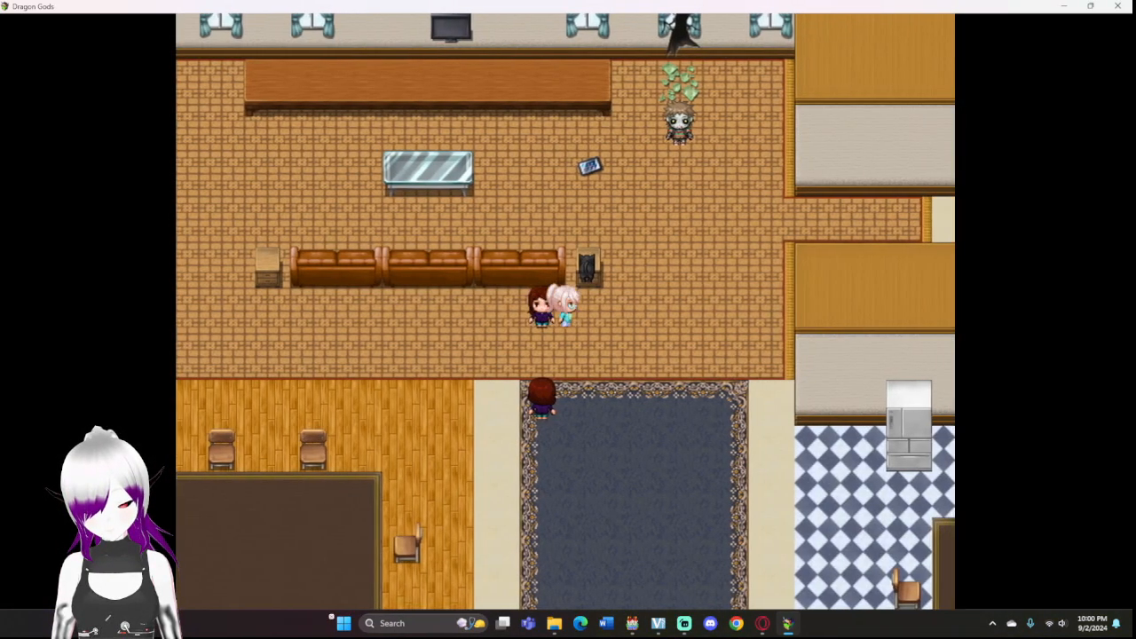
Step: Walk Alice around the living room to check the follower, the zombie and the broken window, and talk to the cat Marshmellow
{"action": "key", "text": "Left"}
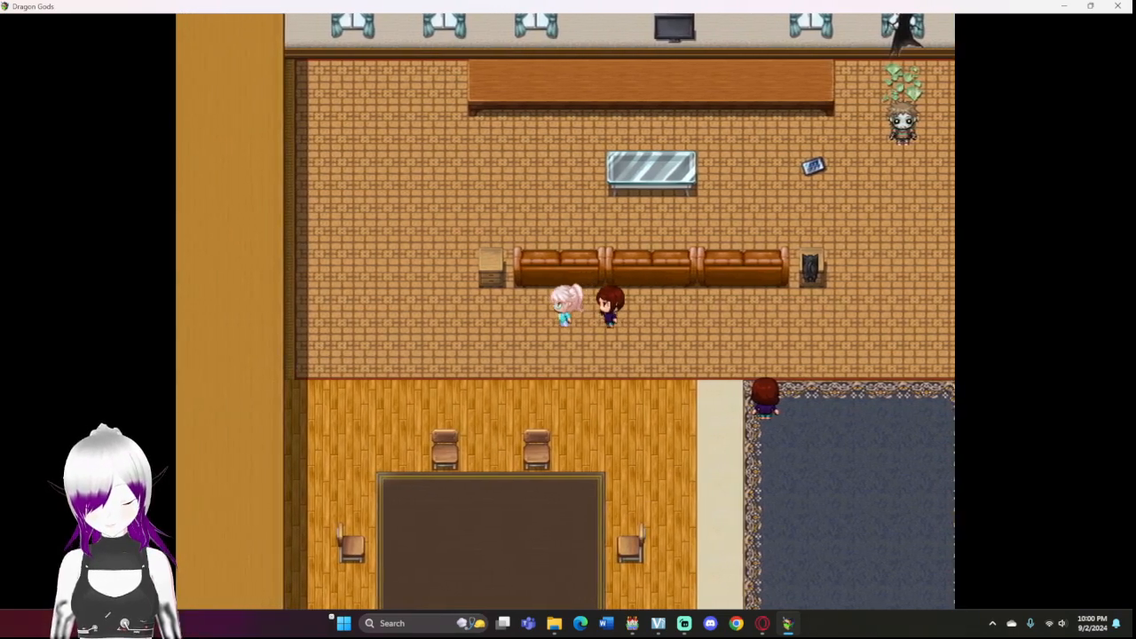
{"action": "key", "text": "Left"}
{"action": "key", "text": "Right"}
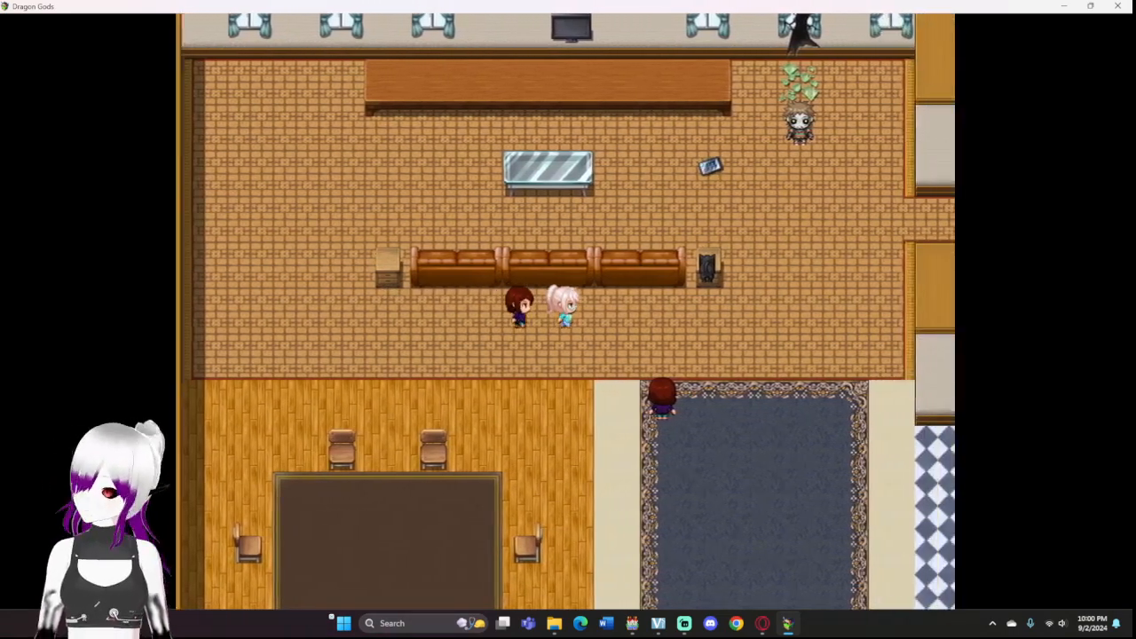
{"action": "key", "text": "Up"}
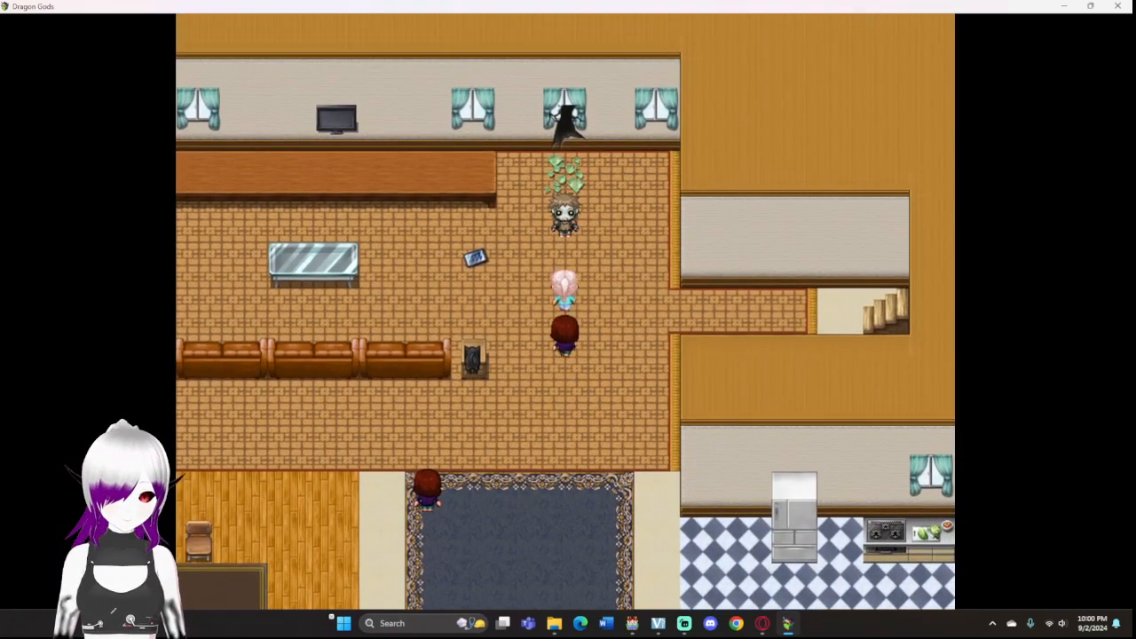
{"action": "key", "text": "Right"}
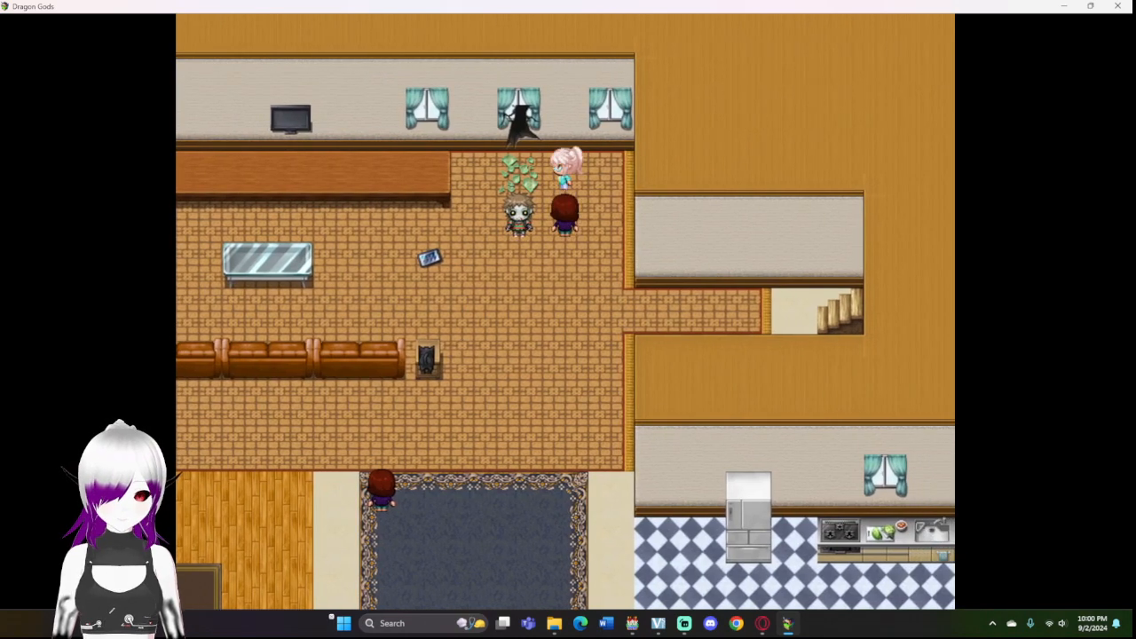
{"action": "key", "text": "Down"}
{"action": "key", "text": "Left"}
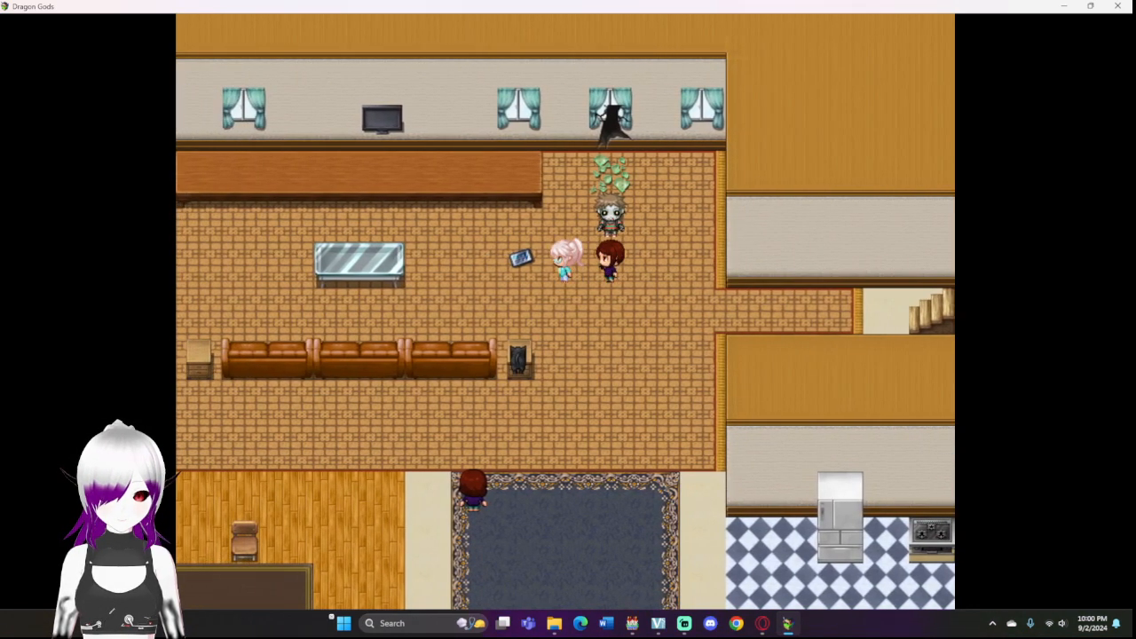
{"action": "key", "text": "Down"}
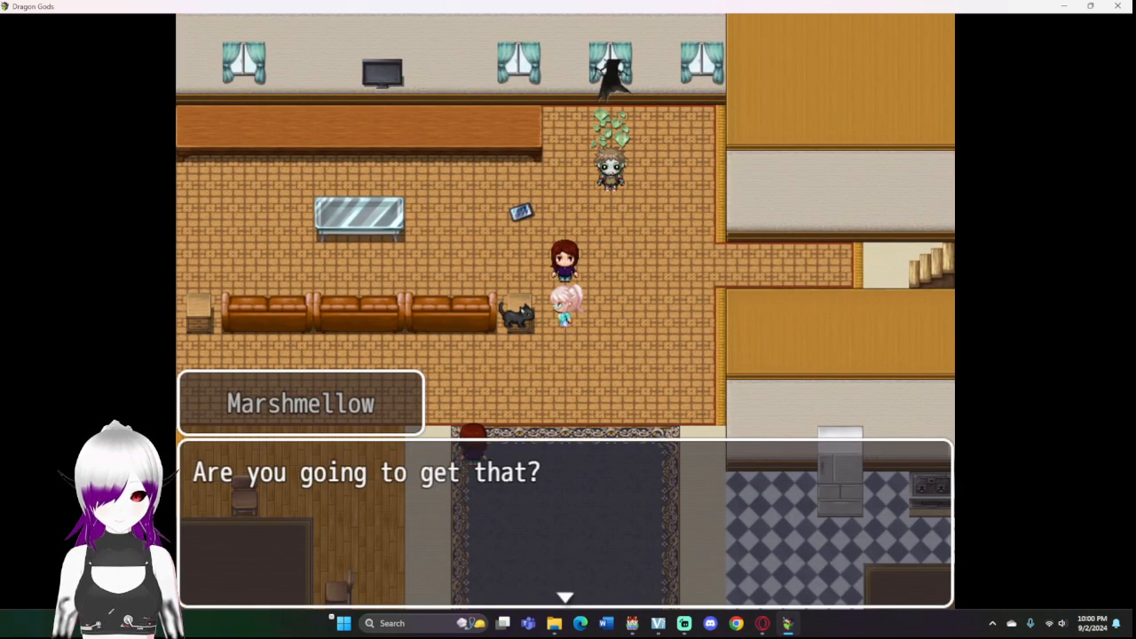
{"action": "key", "text": "Return"}
Step: Walk Alice along the blue carpet beside the standing Laylia character to compare it with the follower, and end the playtest
{"action": "key", "text": "Down"}
{"action": "key", "text": "Down"}
{"action": "key", "text": "Left"}
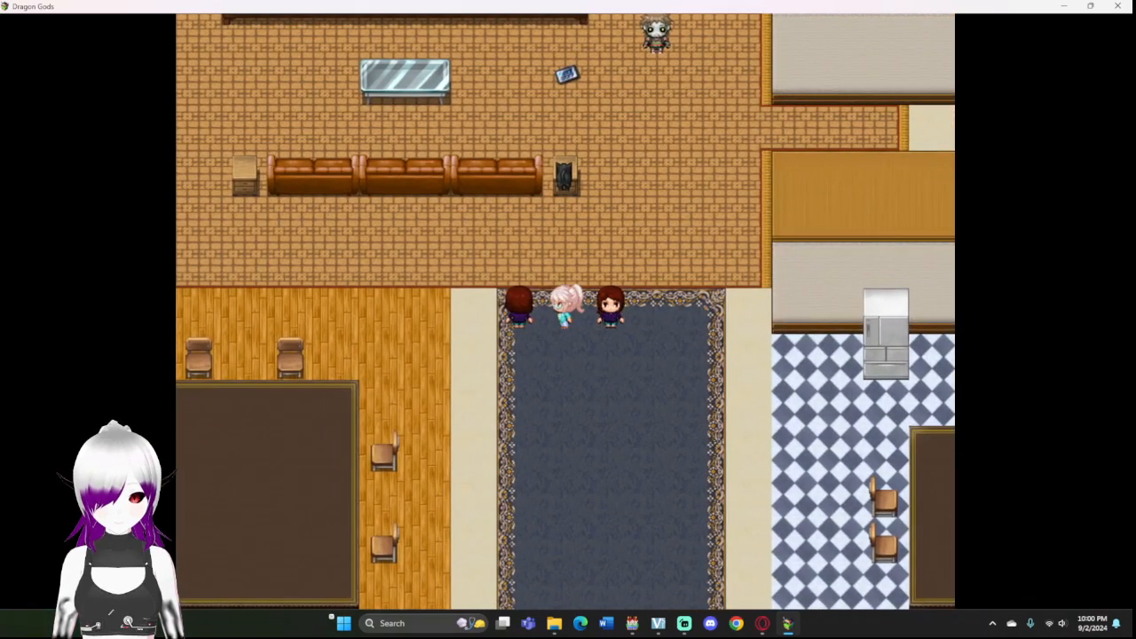
{"action": "key", "text": "Right"}
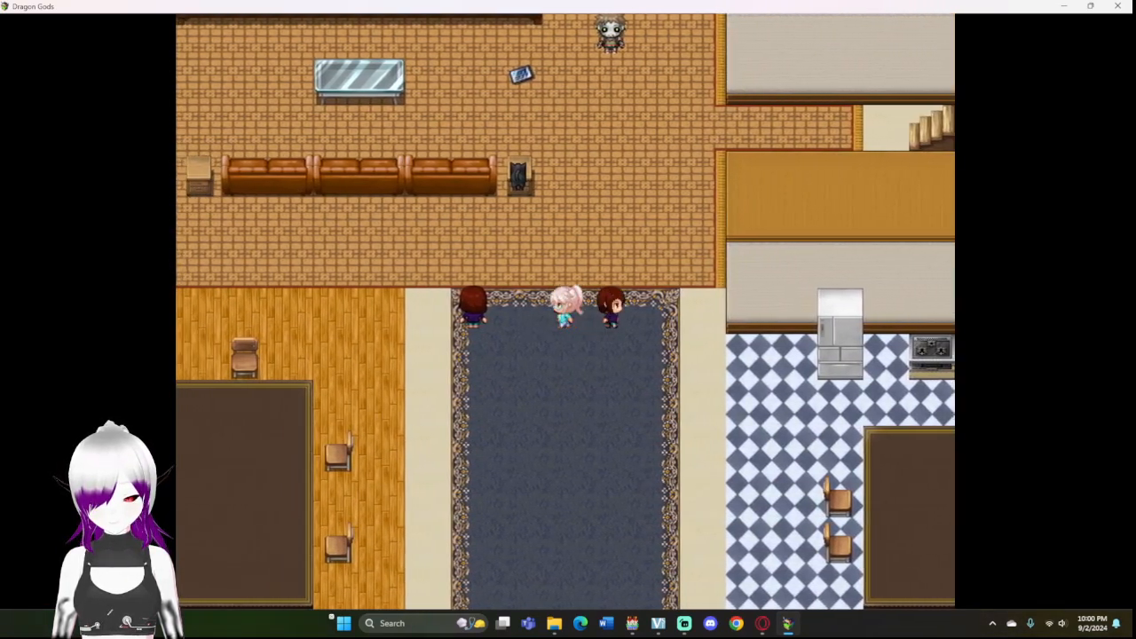
{"action": "key", "text": "Right"}
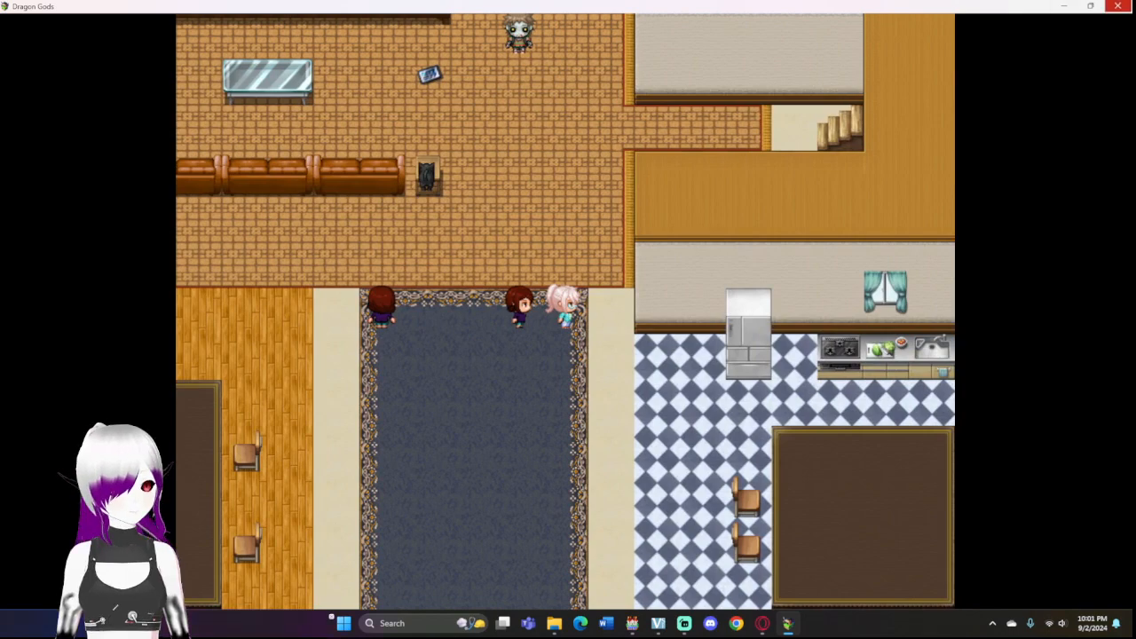
{"action": "left_click", "coordinate": [1117, 7]}
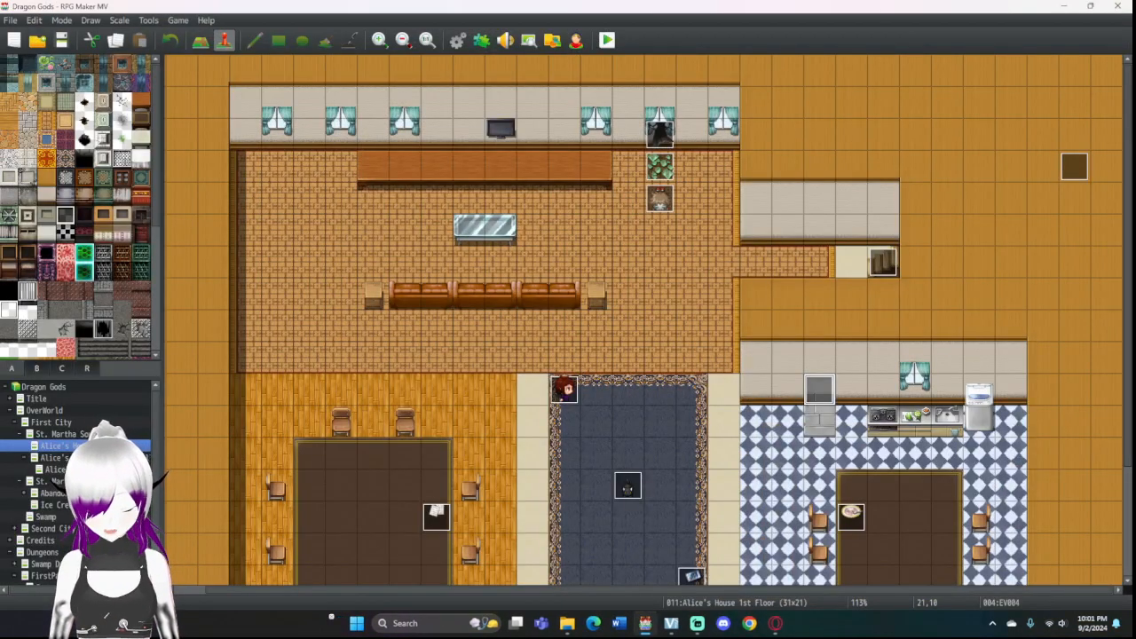
Step: On page 9 of event EV004, insert a Change Player Followers OFF command just before the Crash sound effect
{"action": "double_click", "coordinate": [819, 390]}
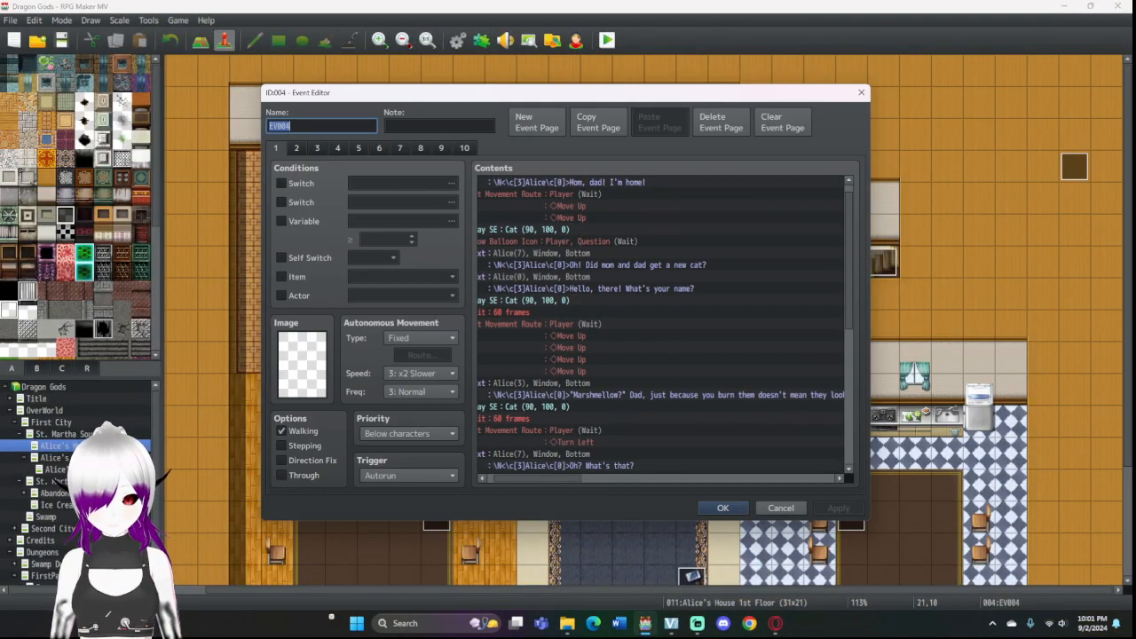
{"action": "left_click", "coordinate": [441, 147]}
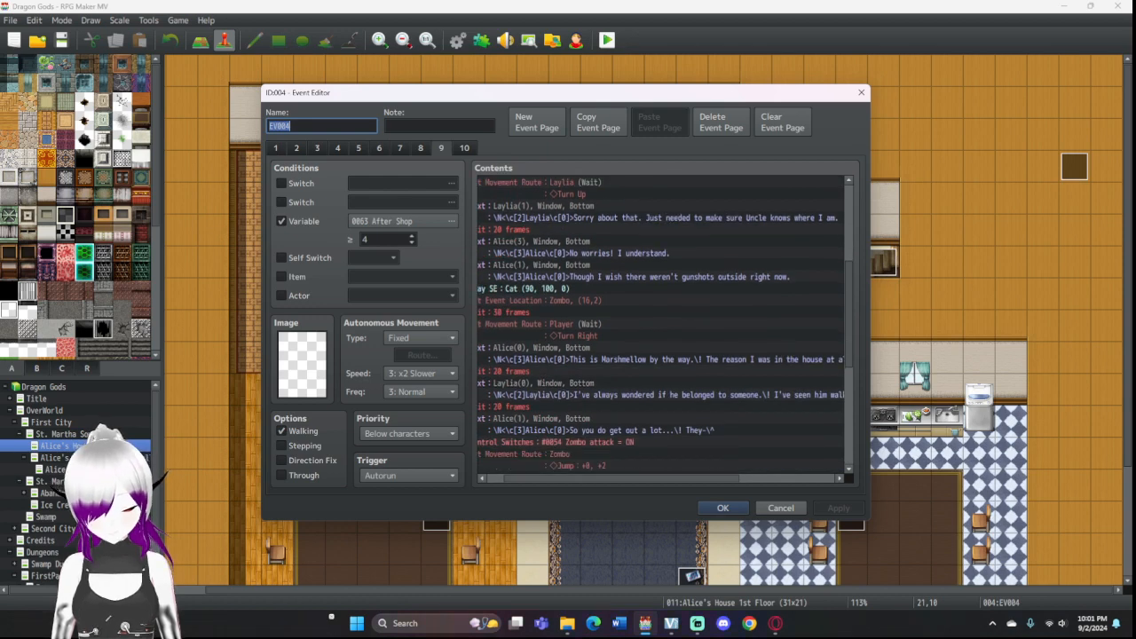
{"action": "scroll", "coordinate": [661, 324], "scroll_direction": "down", "scroll_amount": 7}
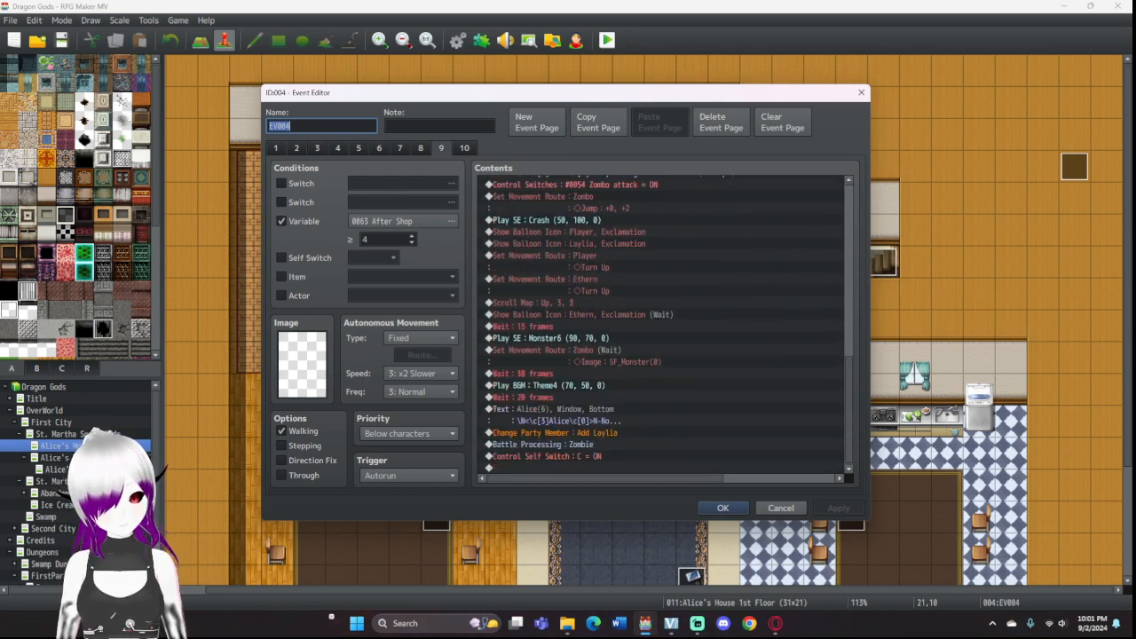
{"action": "scroll", "coordinate": [661, 324], "scroll_direction": "up", "scroll_amount": 1}
{"action": "double_click", "coordinate": [621, 254]}
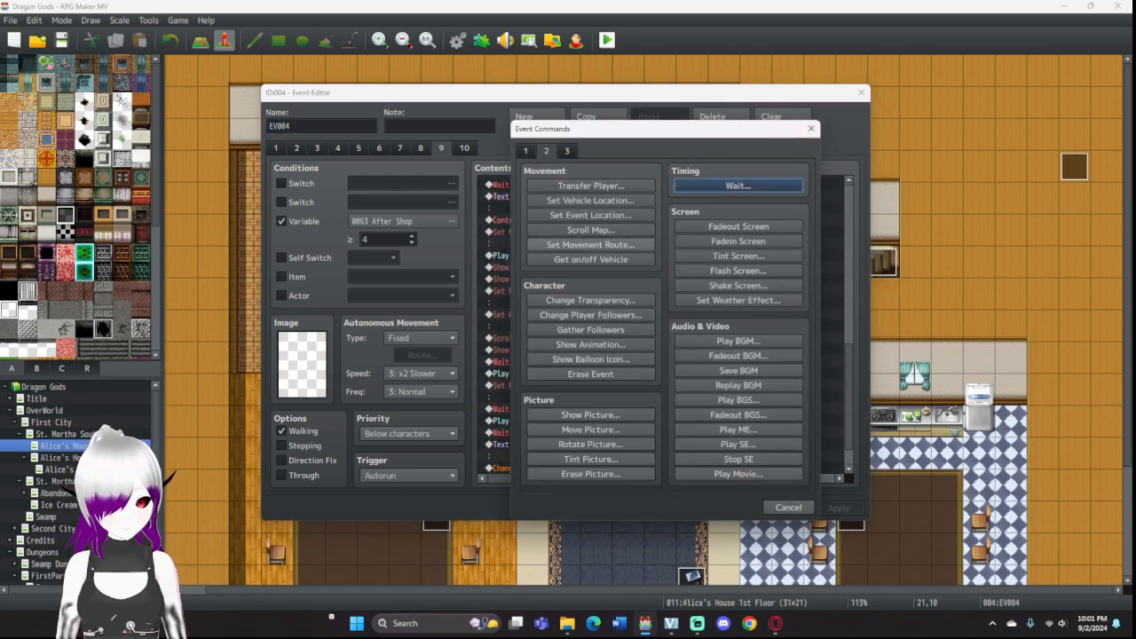
{"action": "left_click", "coordinate": [612, 315]}
{"action": "left_click", "coordinate": [673, 323]}
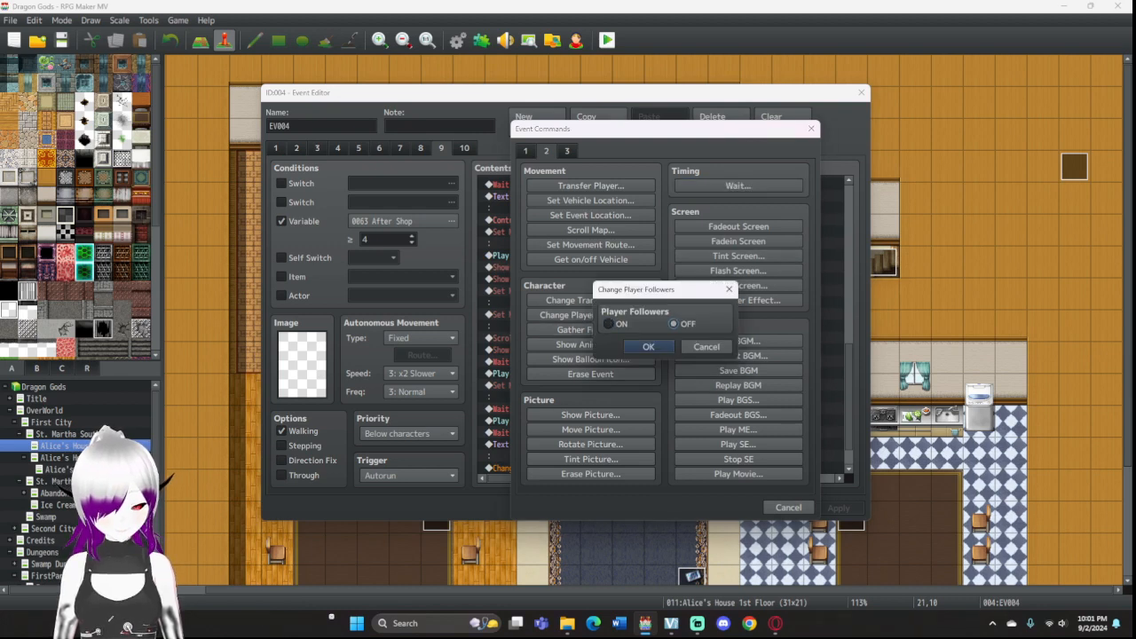
{"action": "left_click", "coordinate": [648, 346]}
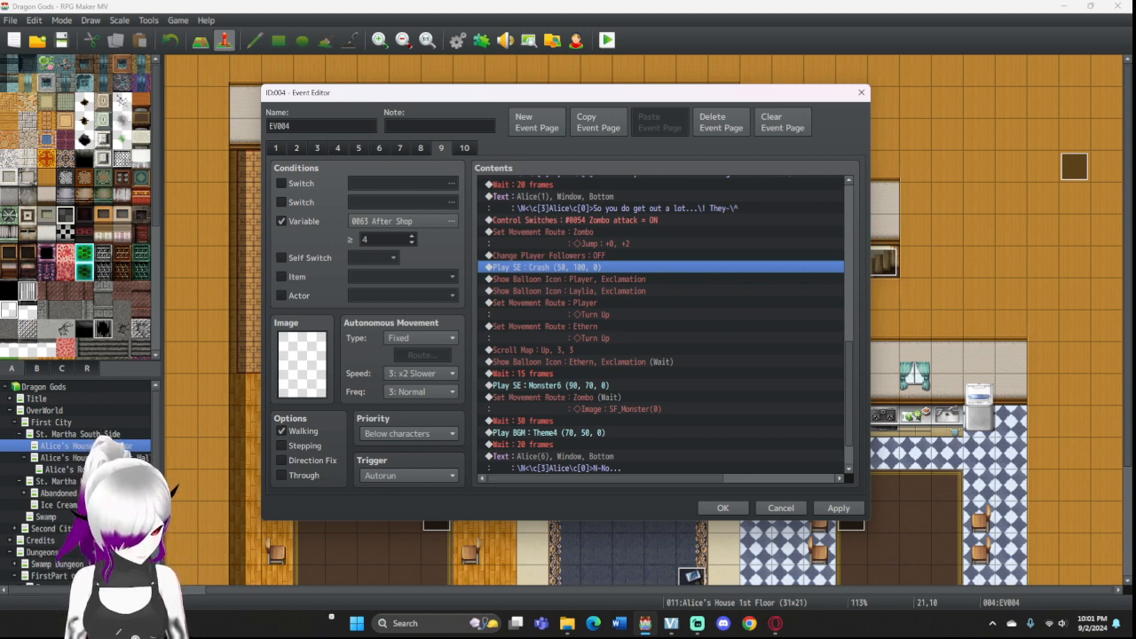
Step: Start a Set Movement Route command for Zombo between the Zombie battle processing and the Control Self Switch C command
{"action": "scroll", "coordinate": [661, 326], "scroll_direction": "down", "scroll_amount": 2}
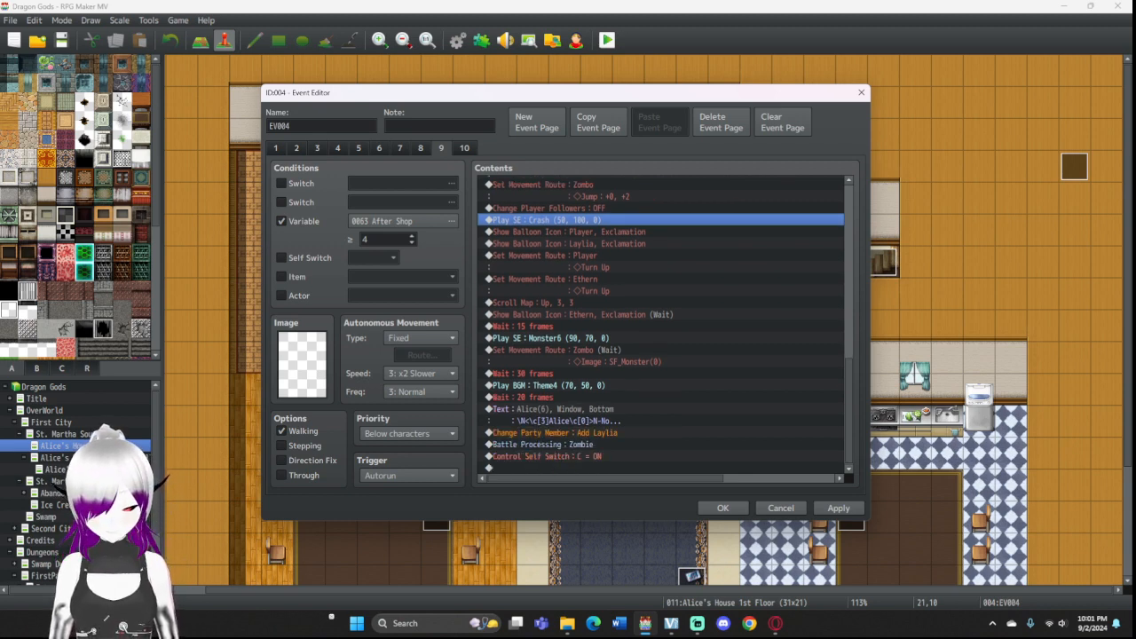
{"action": "left_click", "coordinate": [586, 385]}
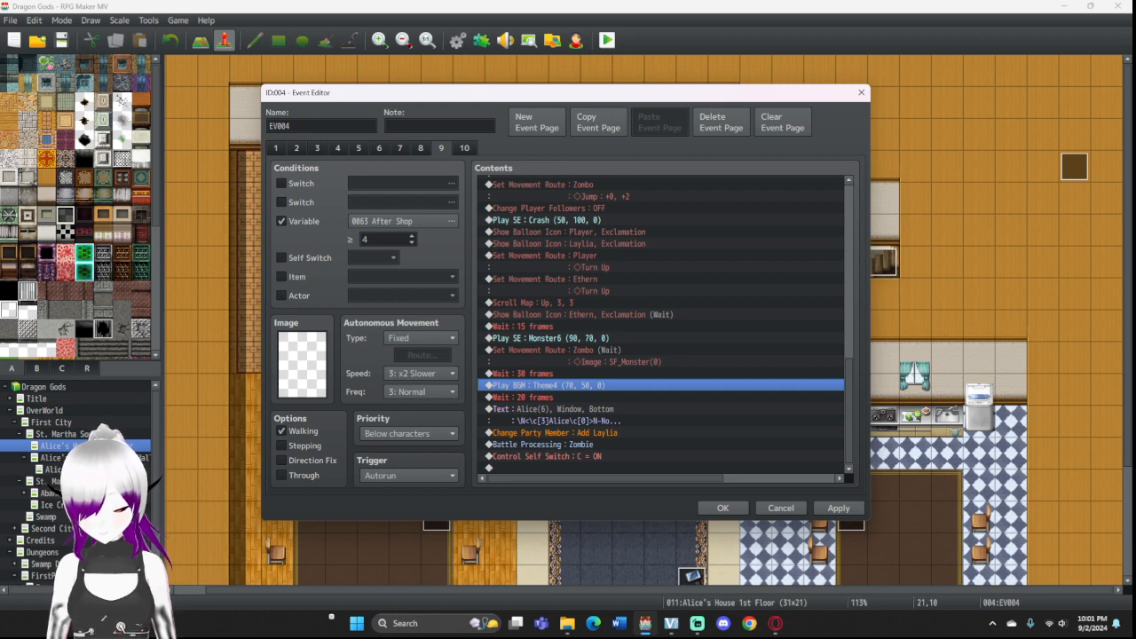
{"action": "left_click", "coordinate": [593, 445]}
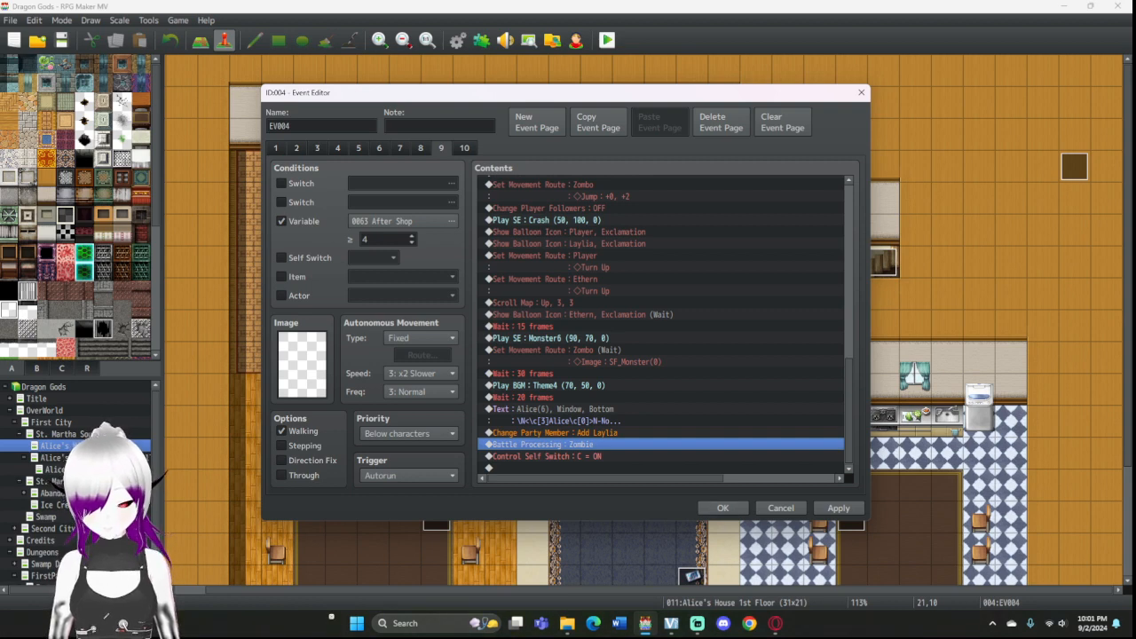
{"action": "left_click", "coordinate": [568, 456]}
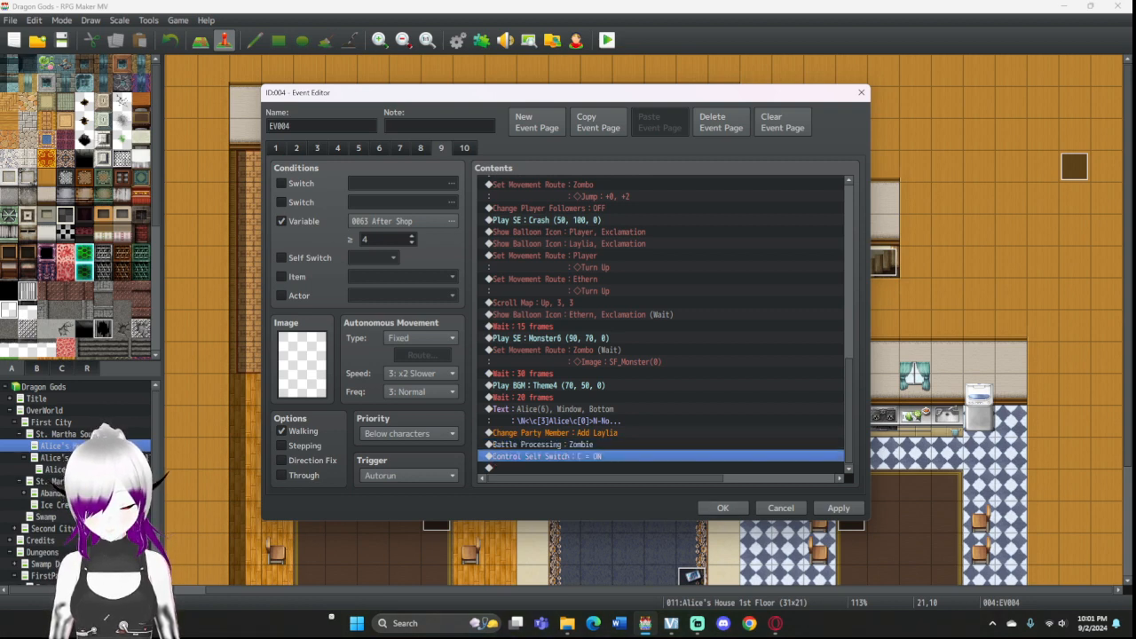
{"action": "double_click", "coordinate": [577, 456]}
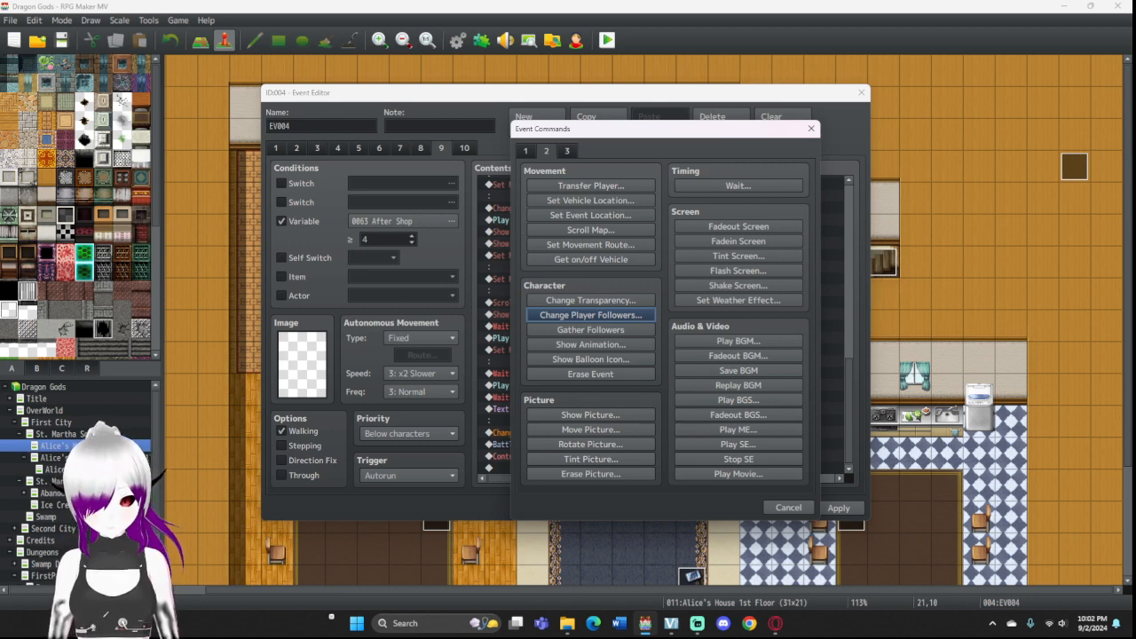
{"action": "left_click", "coordinate": [590, 215]}
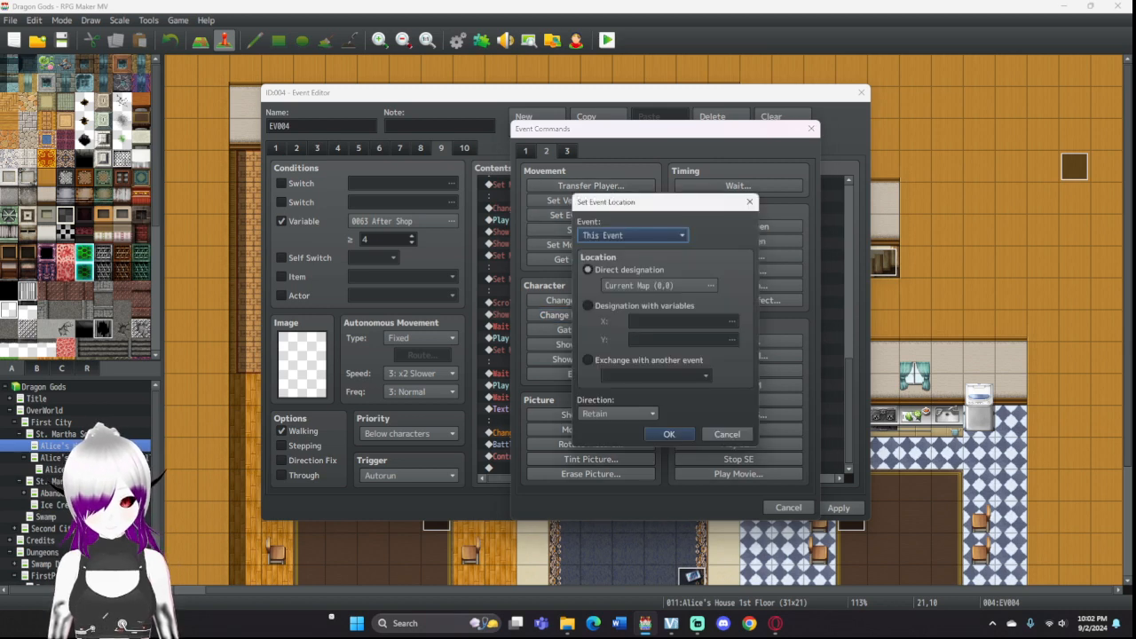
{"action": "left_click", "coordinate": [750, 201]}
{"action": "left_click", "coordinate": [590, 245]}
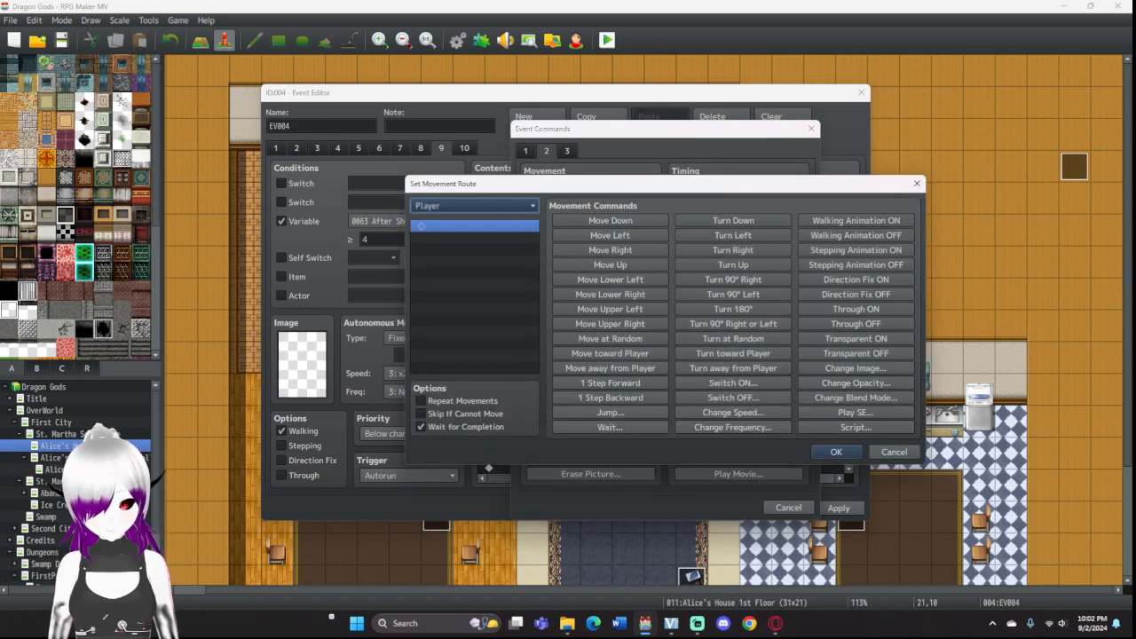
{"action": "left_click", "coordinate": [474, 205]}
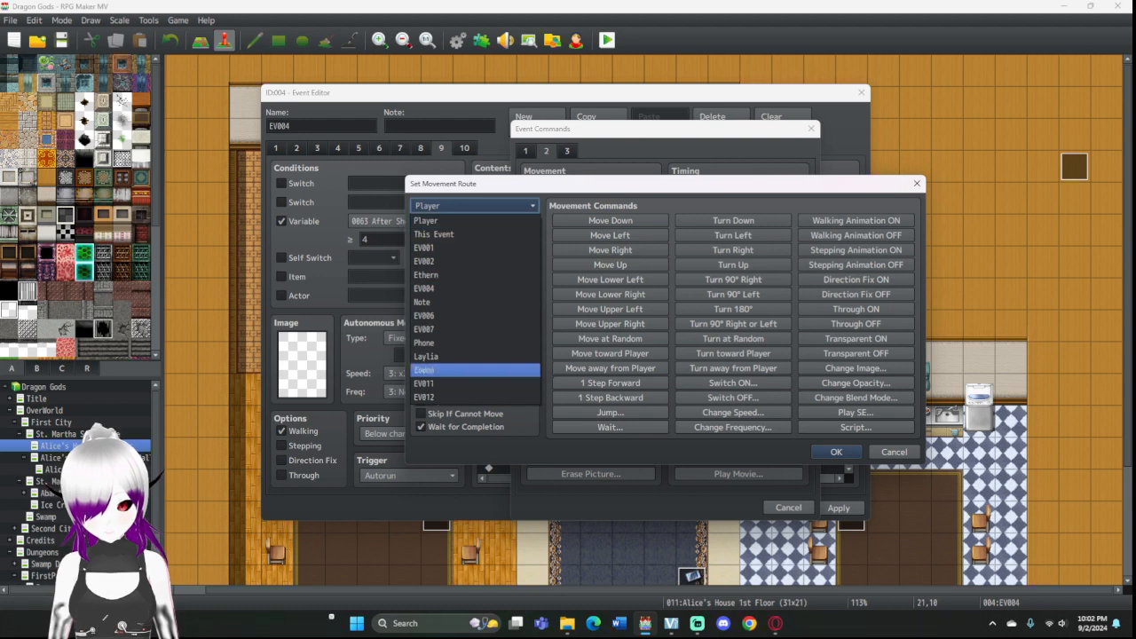
{"action": "left_click", "coordinate": [461, 369]}
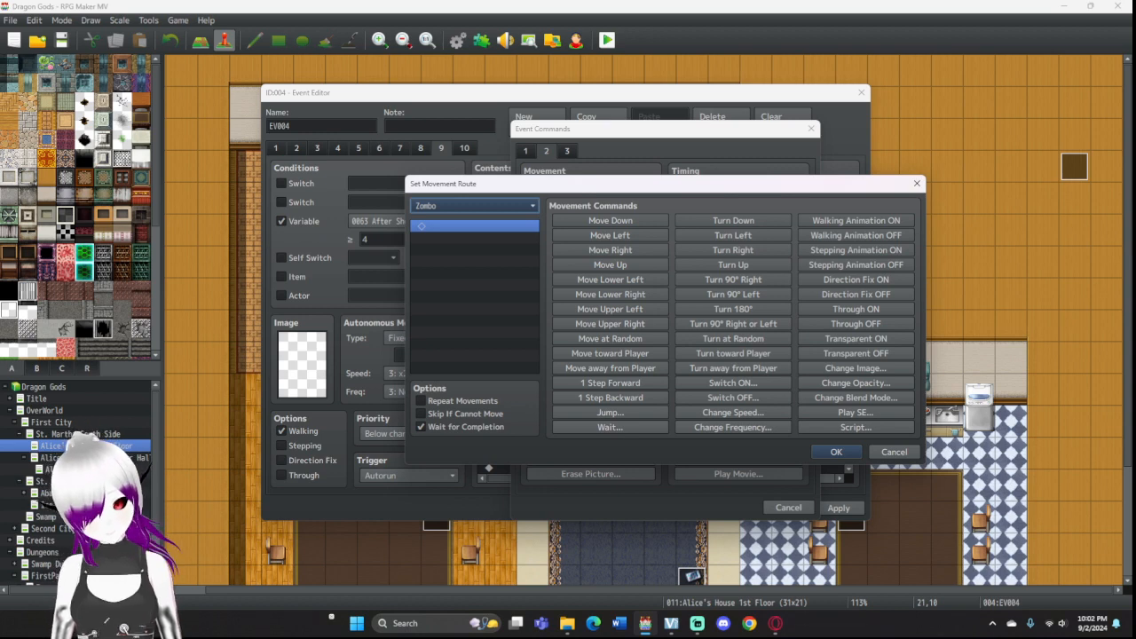
Step: Give the Zombo route an image change to the first character in the lower row of SF_Damage2, and add it to the event
{"action": "left_click", "coordinate": [855, 367]}
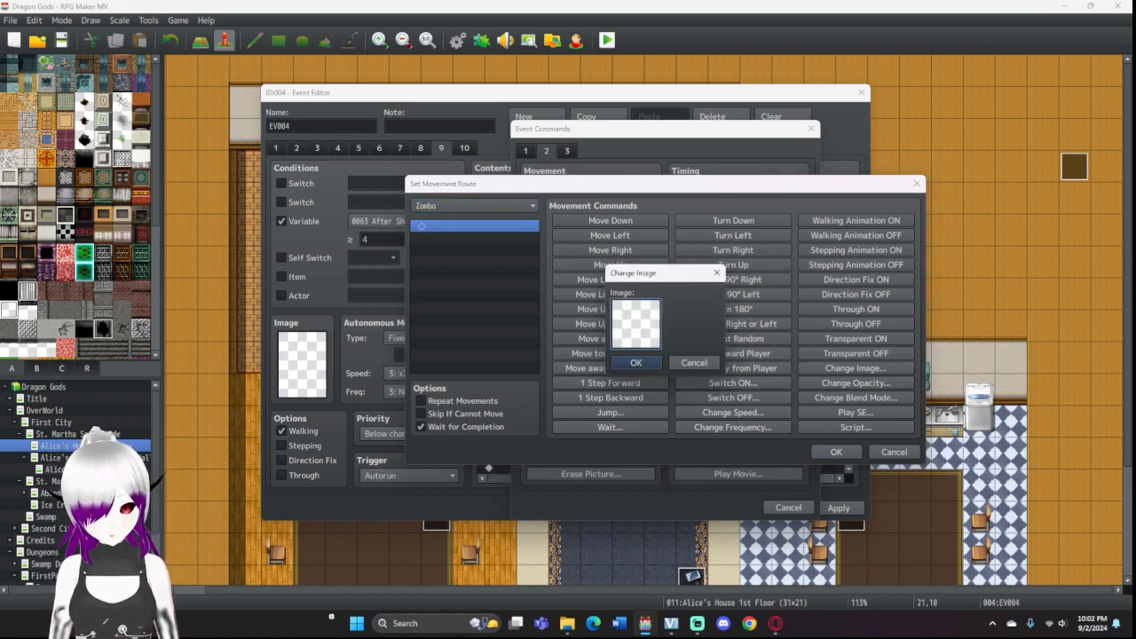
{"action": "double_click", "coordinate": [635, 324]}
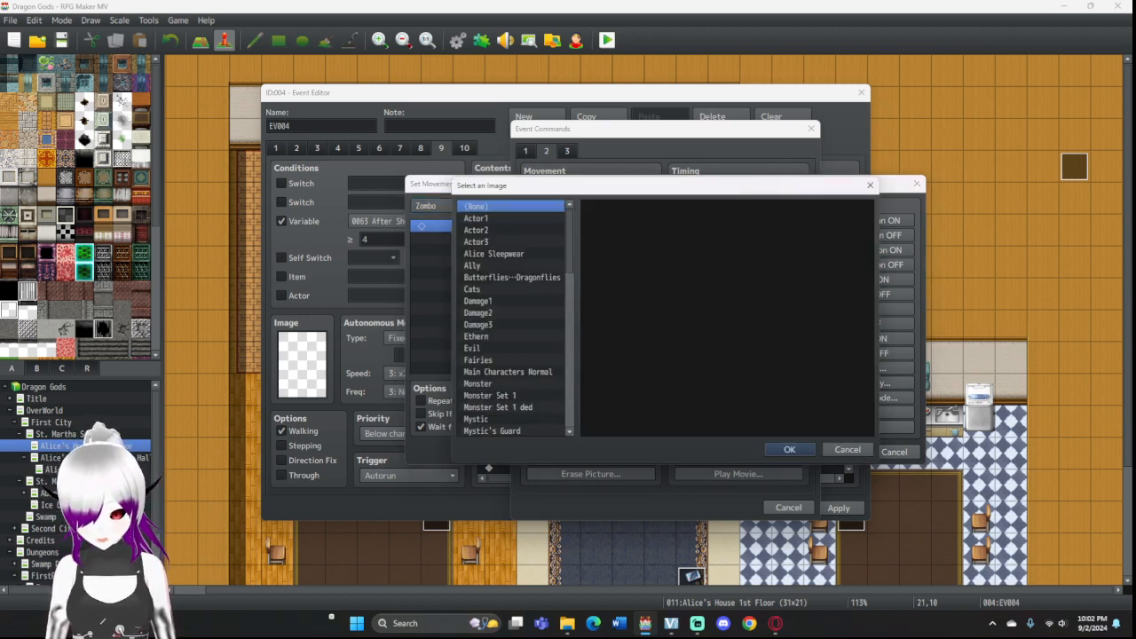
{"action": "scroll", "coordinate": [512, 331], "scroll_direction": "down", "scroll_amount": 8}
{"action": "left_click", "coordinate": [497, 336]}
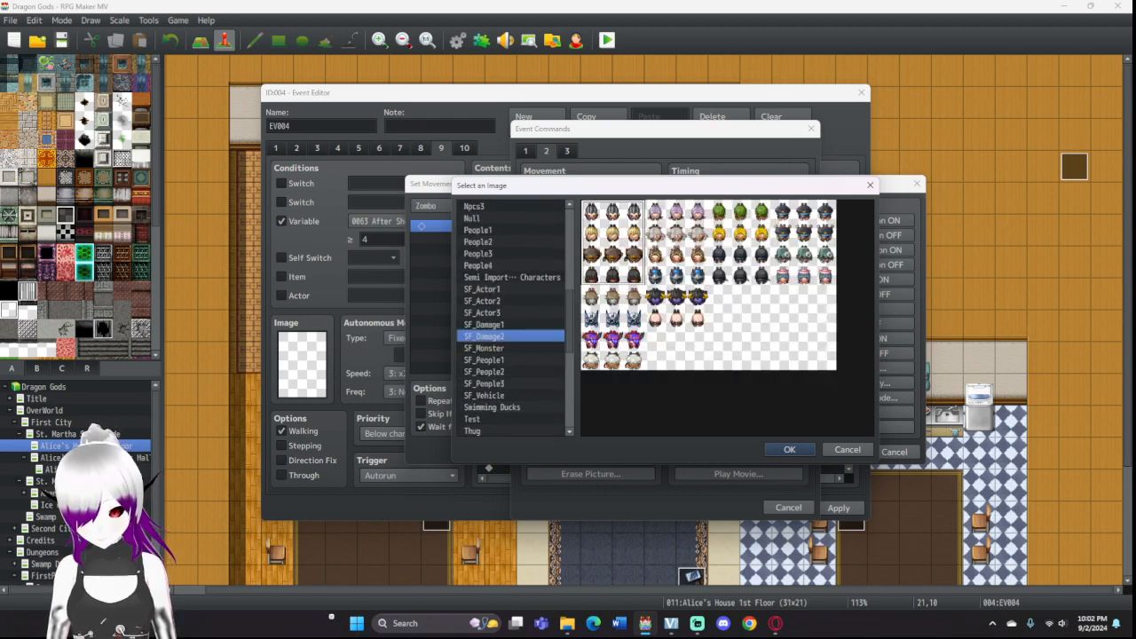
{"action": "left_click", "coordinate": [613, 328]}
{"action": "left_click", "coordinate": [788, 450]}
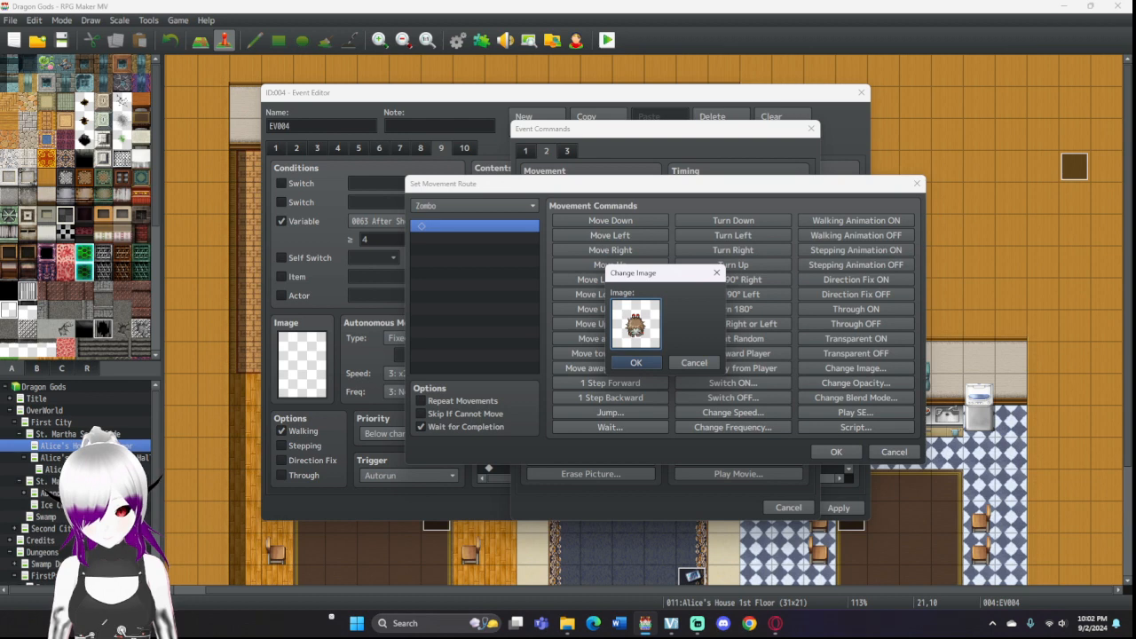
{"action": "left_click", "coordinate": [636, 362]}
{"action": "left_click", "coordinate": [836, 451]}
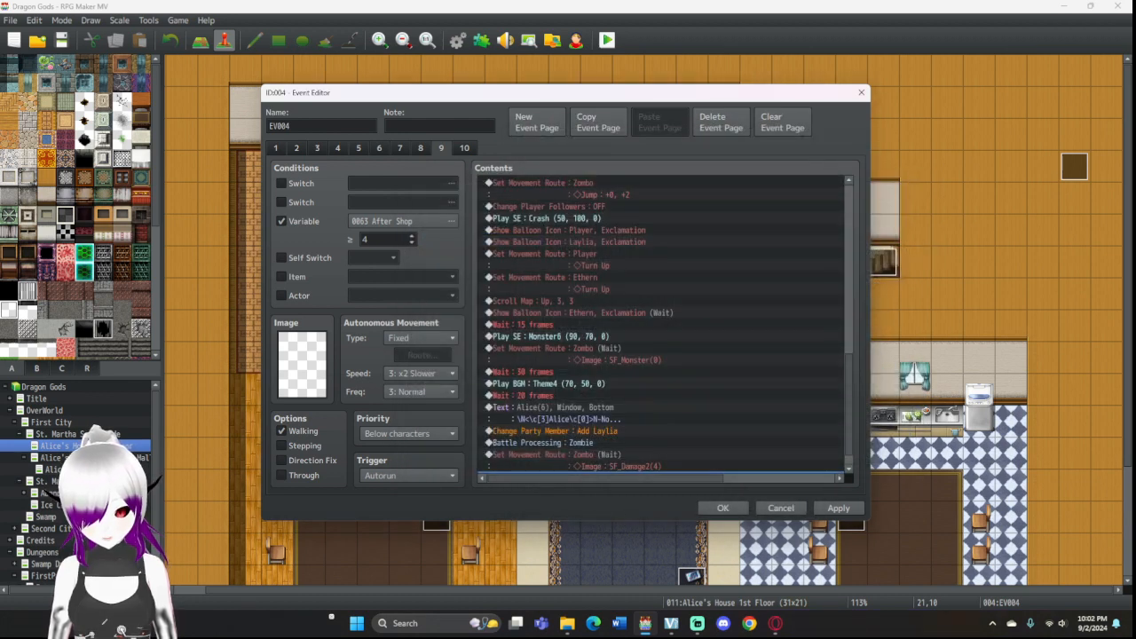
Step: Duplicate Zombo's SF_Monster image-change route to just before the Monster6 sound effect
{"action": "double_click", "coordinate": [591, 346]}
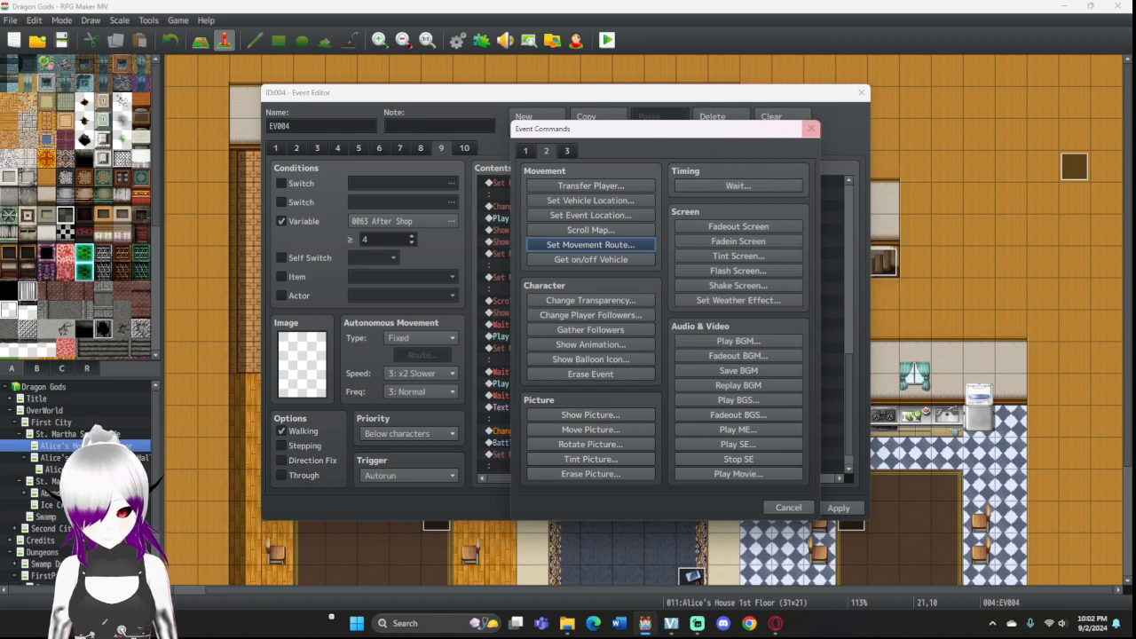
{"action": "left_click", "coordinate": [810, 128]}
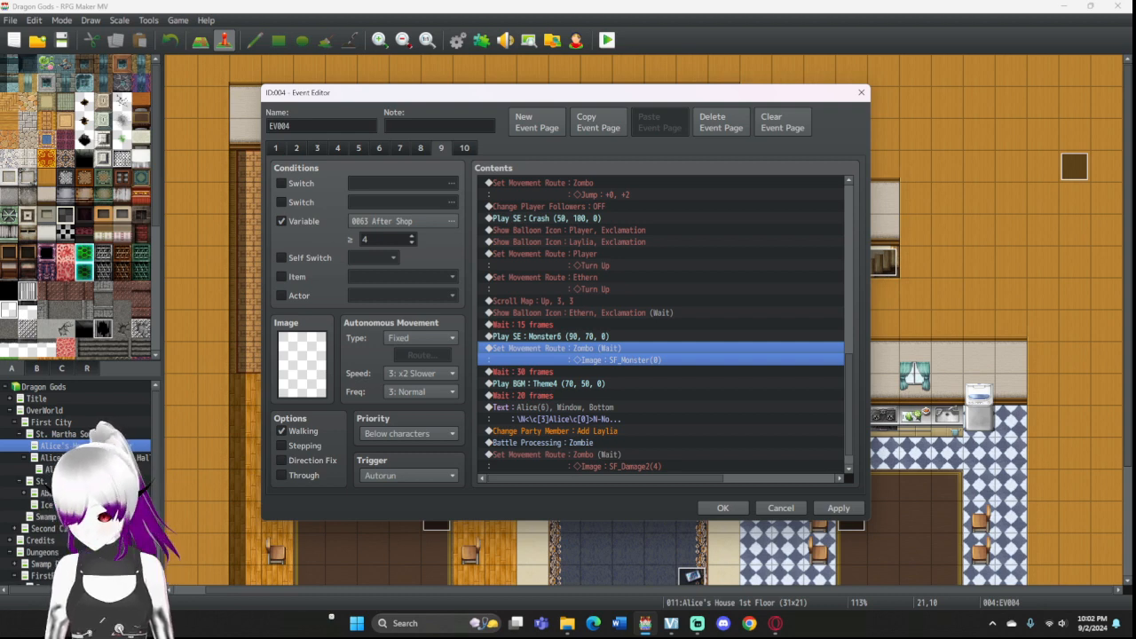
{"action": "left_click", "coordinate": [592, 337]}
{"action": "key", "text": "ctrl+v"}
Step: Replace the image change in the Zombo route after the Monster6 sound with two Move Down commands, and save the event
{"action": "double_click", "coordinate": [586, 371]}
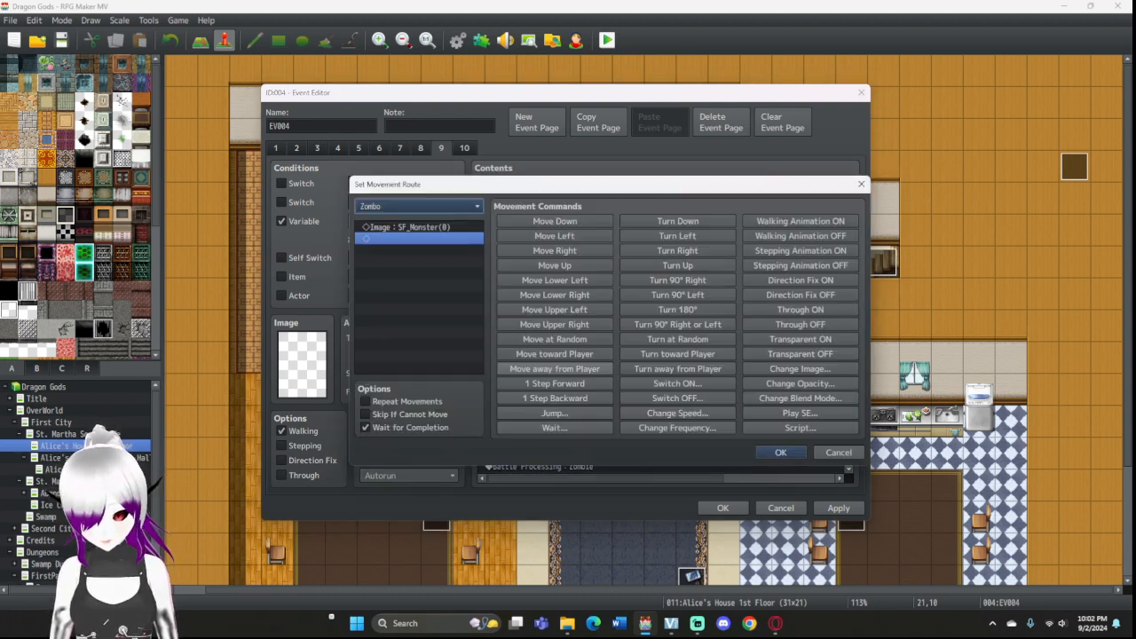
{"action": "left_click", "coordinate": [426, 227]}
{"action": "key", "text": "Delete"}
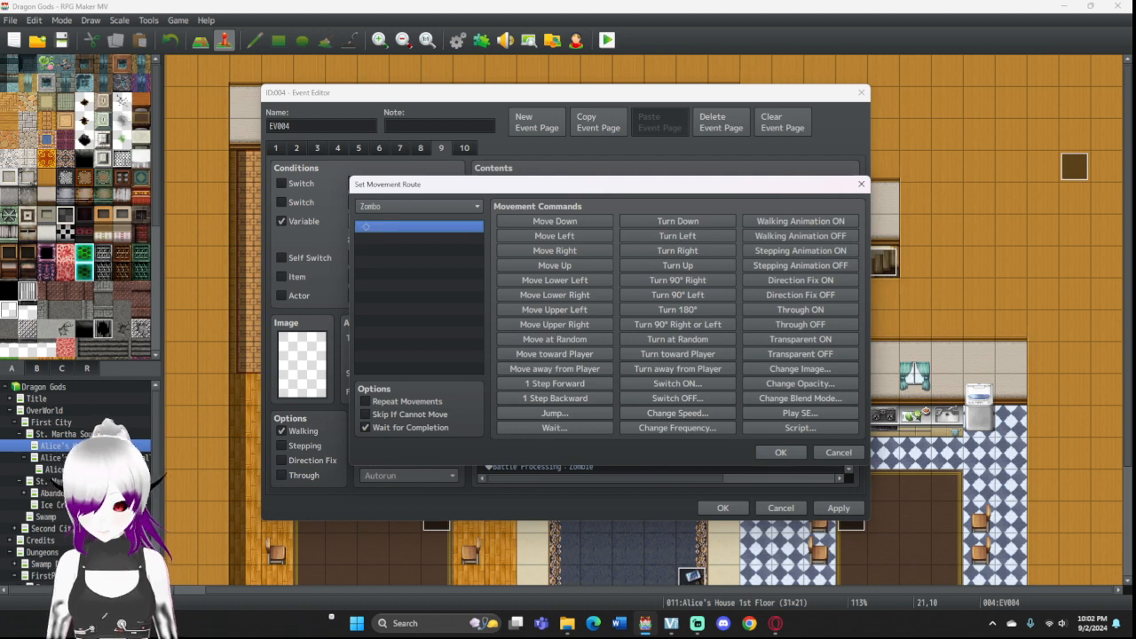
{"action": "left_click", "coordinate": [554, 221]}
{"action": "left_click", "coordinate": [554, 221]}
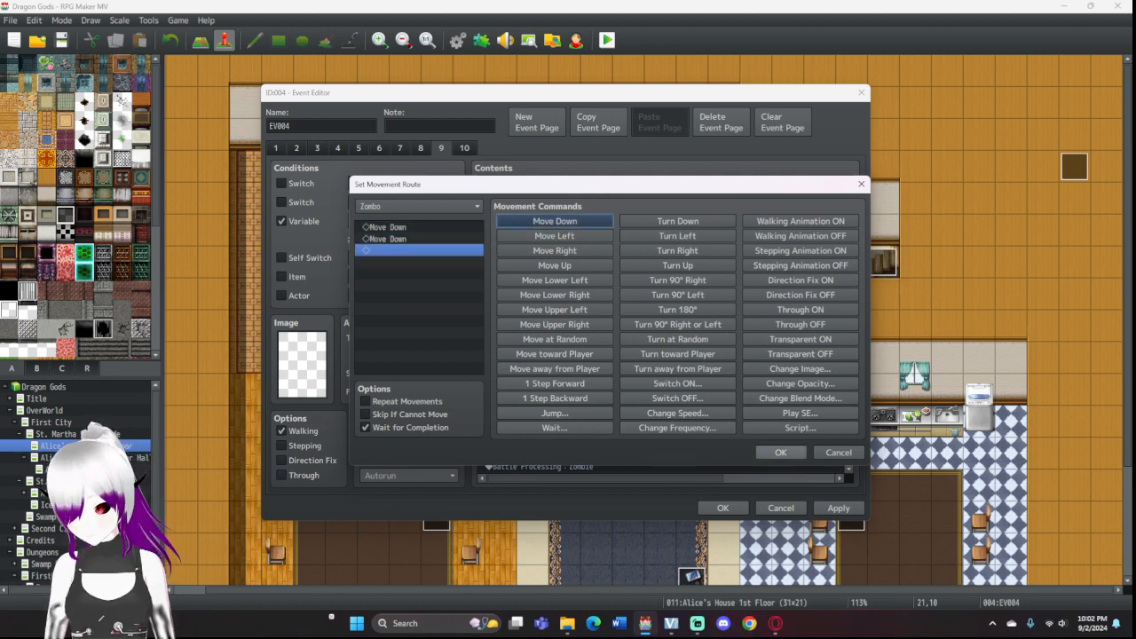
{"action": "left_click", "coordinate": [780, 451]}
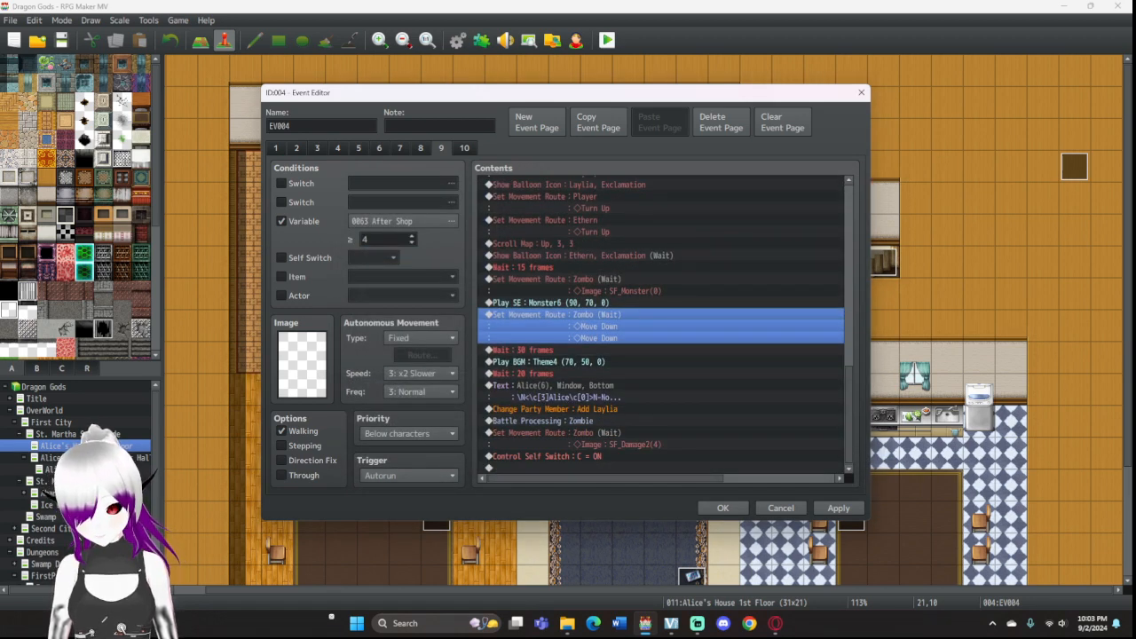
{"action": "left_click", "coordinate": [586, 362]}
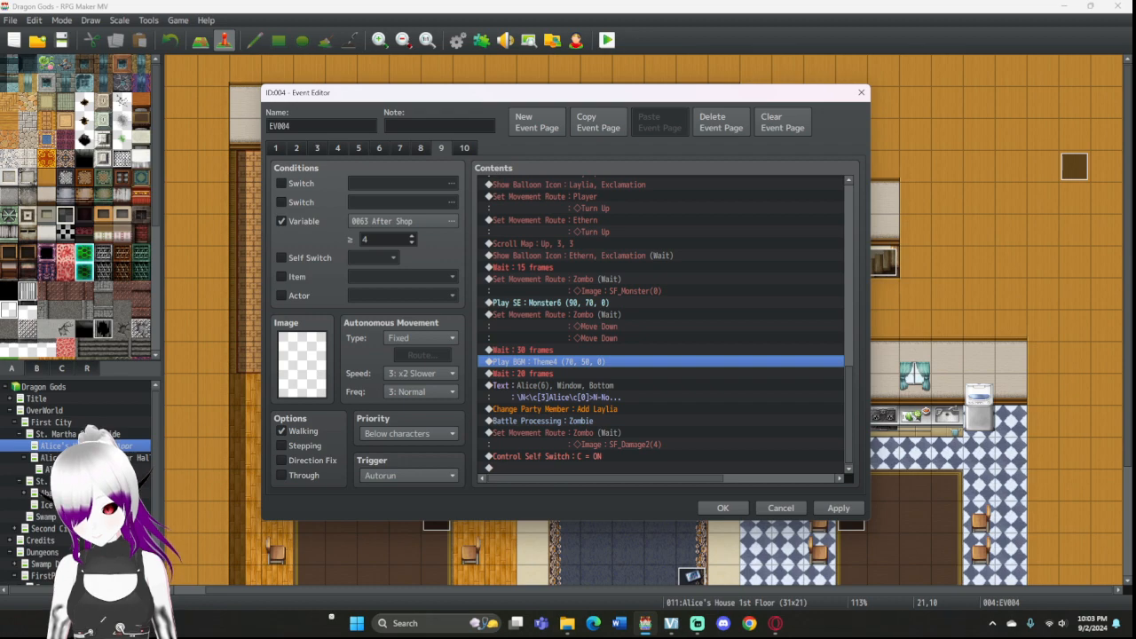
{"action": "left_click", "coordinate": [722, 507]}
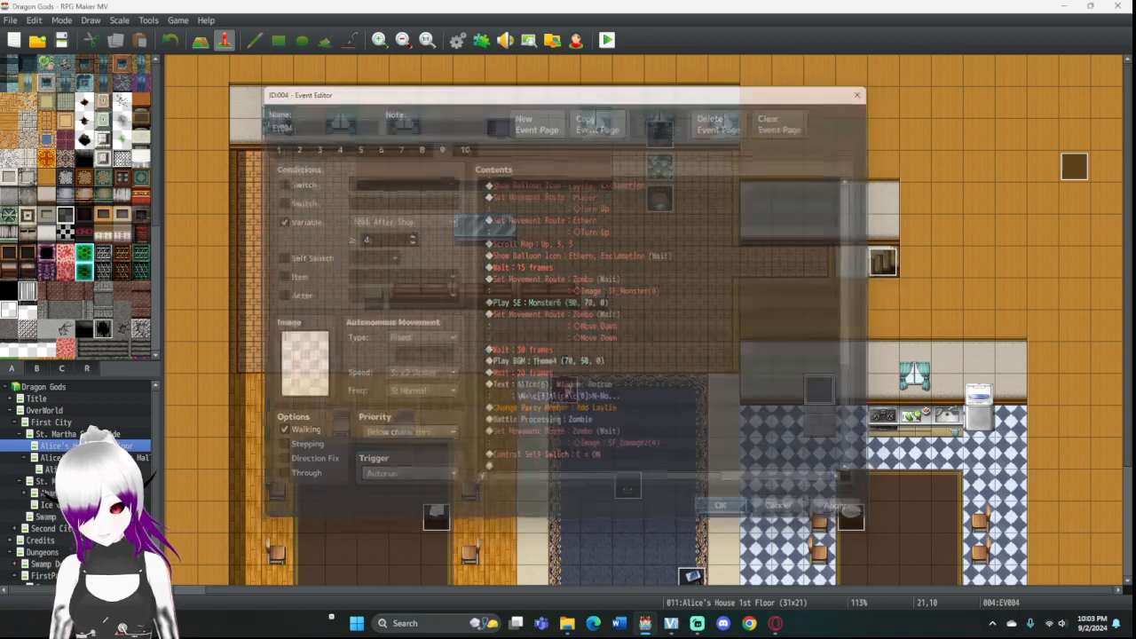
Step: Create a new event outside the rooms at tile 27,1, enable its first switch condition and open the switch selection
{"action": "double_click", "coordinate": [1011, 102]}
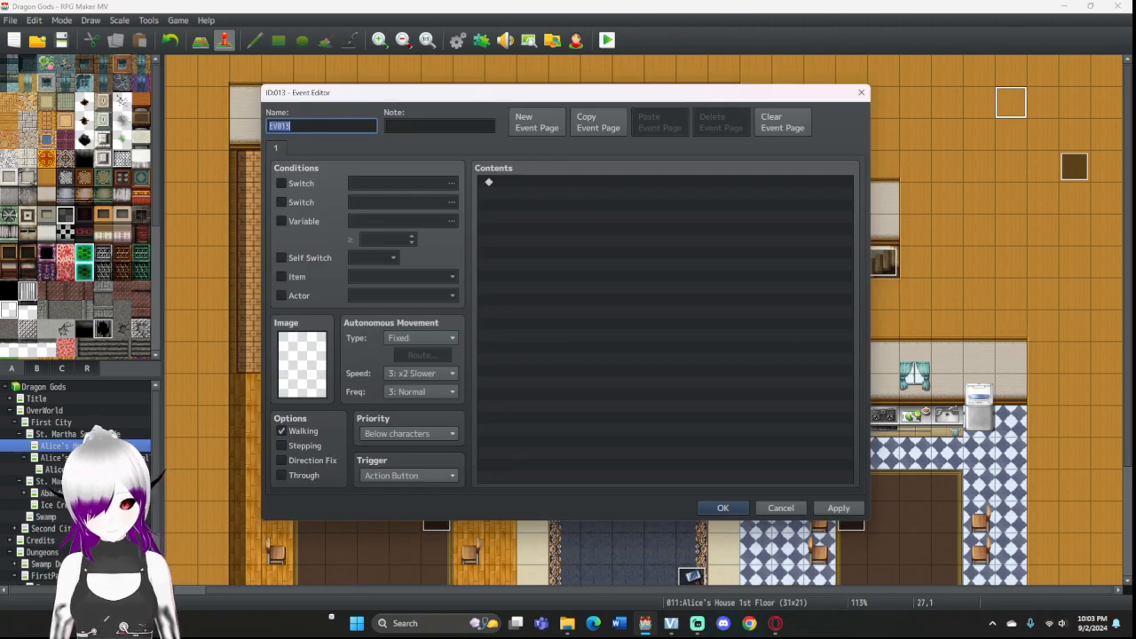
{"action": "left_click", "coordinate": [281, 183]}
{"action": "left_click", "coordinate": [399, 183]}
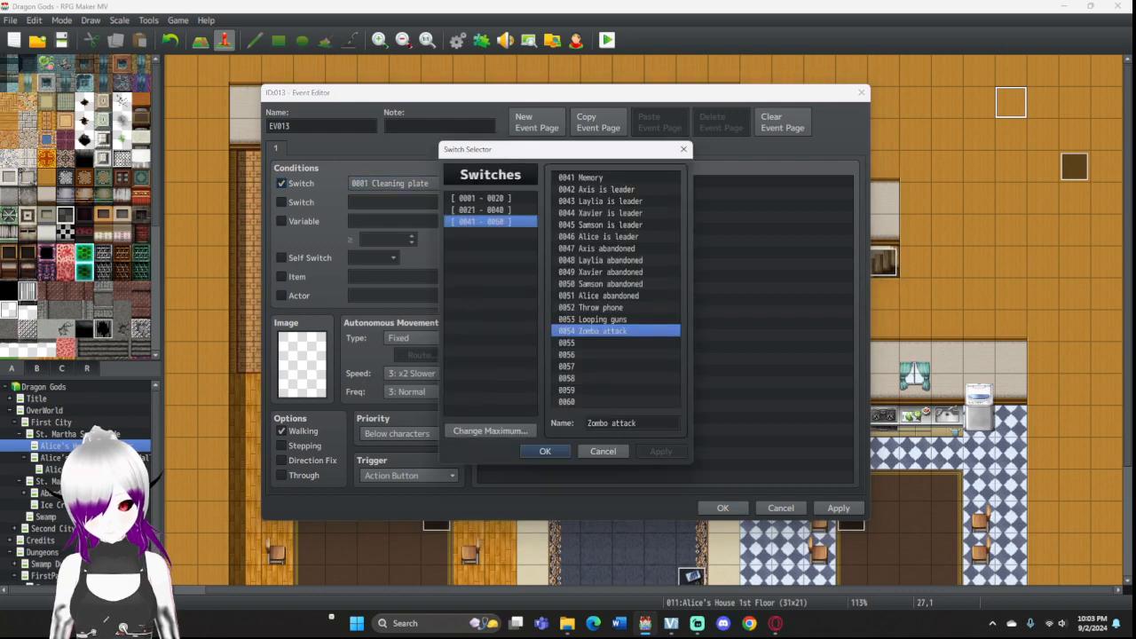
Step: Name switch 0055 "ZomboHouse attack blud" and assign it as the new event's first switch condition
{"action": "left_click", "coordinate": [582, 342]}
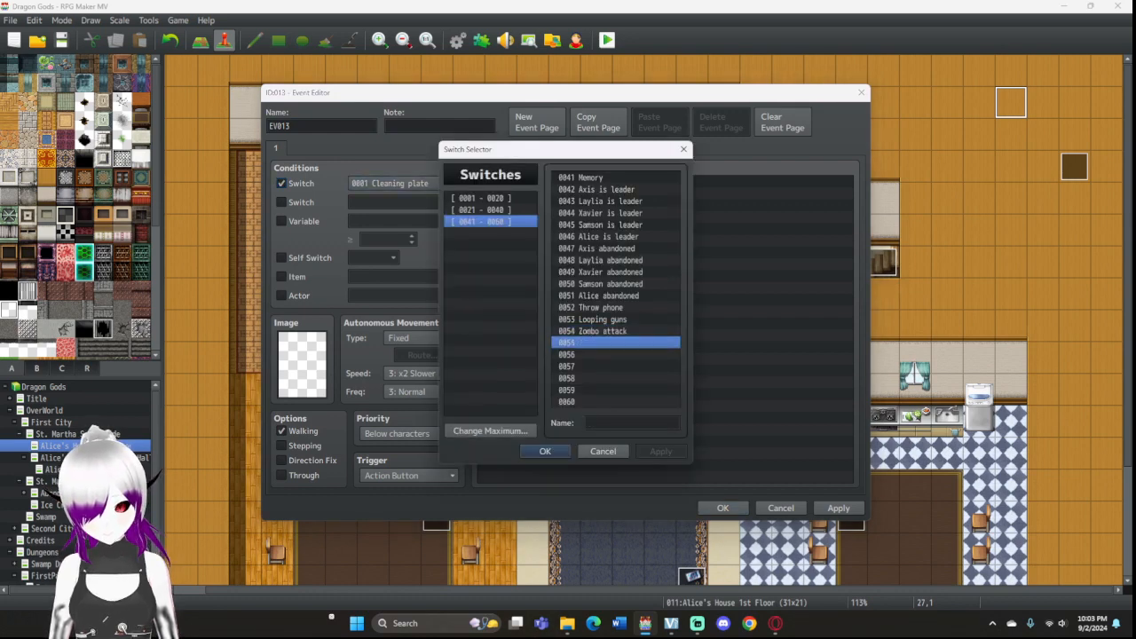
{"action": "left_click", "coordinate": [632, 424]}
{"action": "type", "text": "H"}
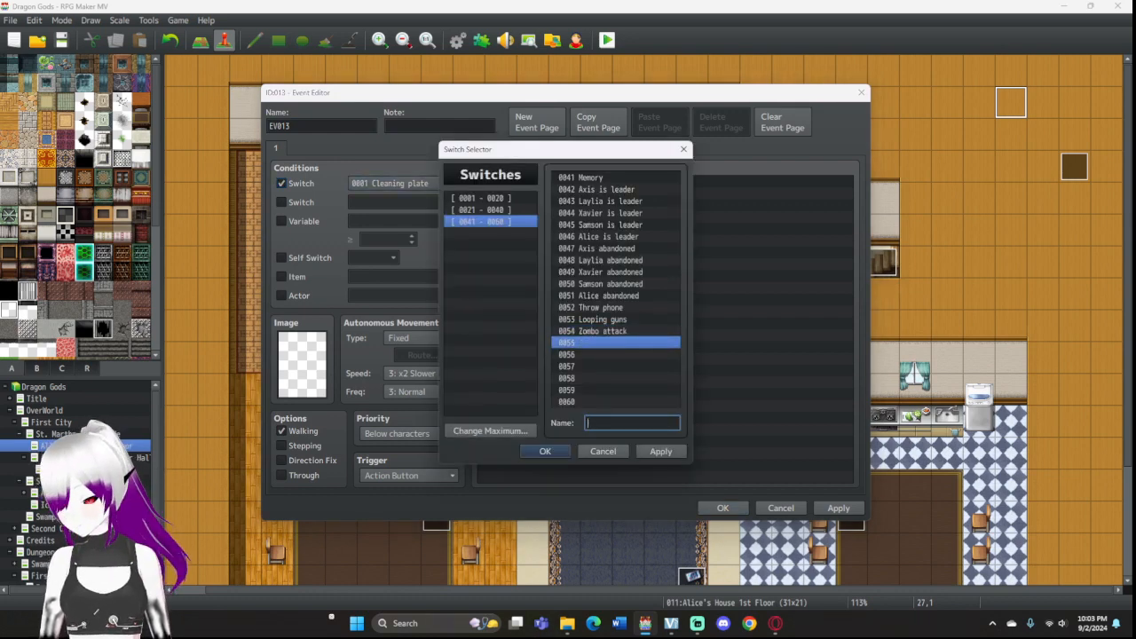
{"action": "type", "text": "Zombo H"}
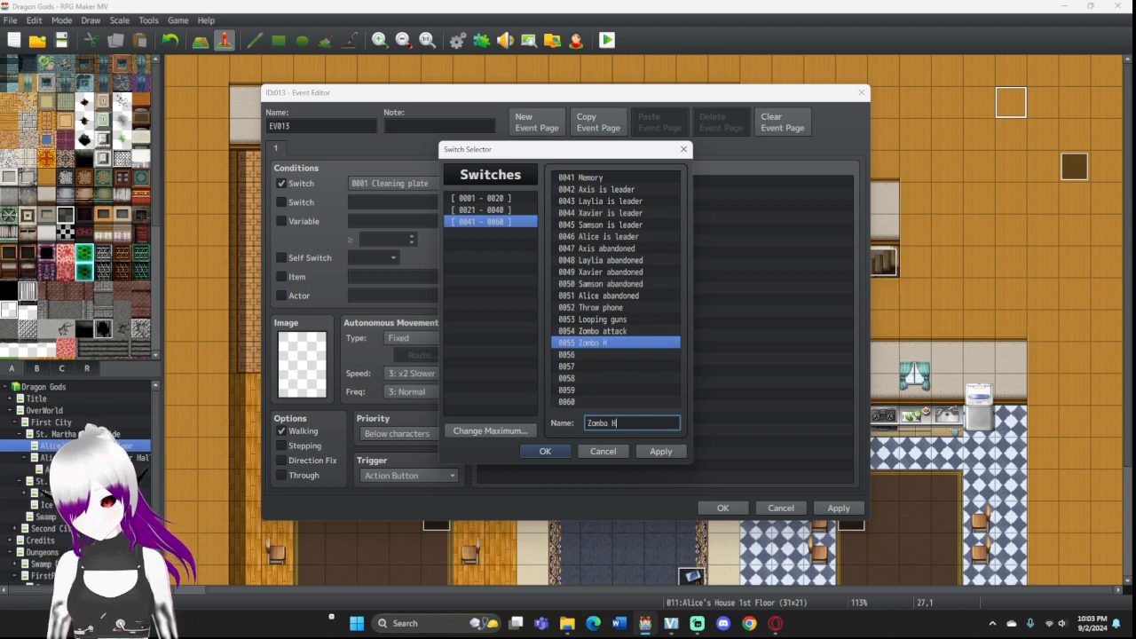
{"action": "type", "text": "ouse attach"}
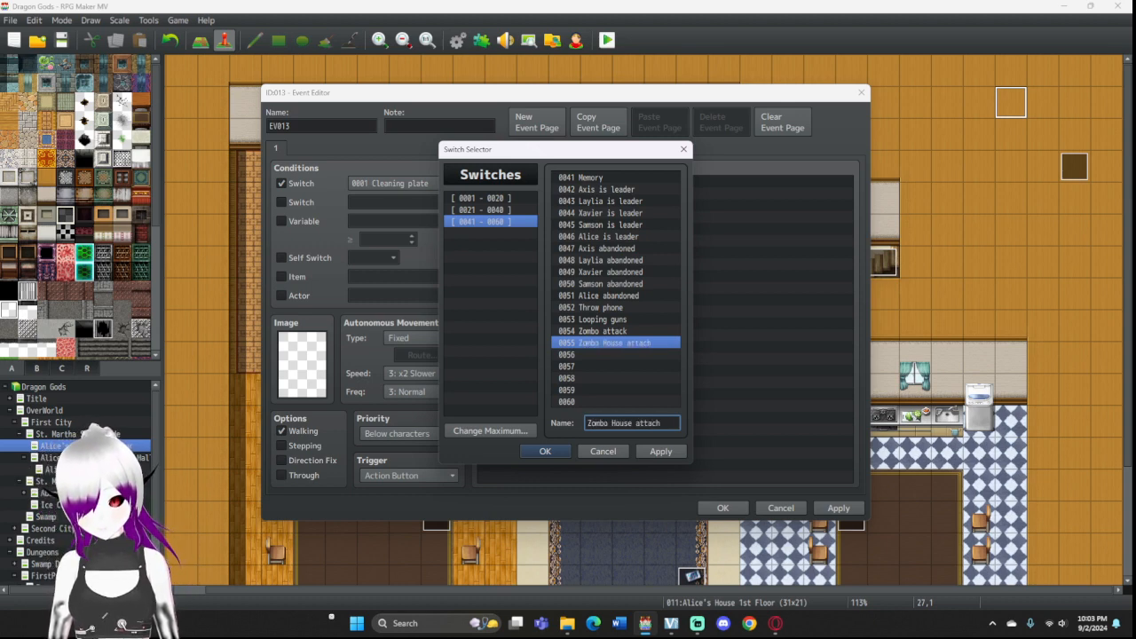
{"action": "key", "text": "BackSpace"}
{"action": "type", "text": "k bud"}
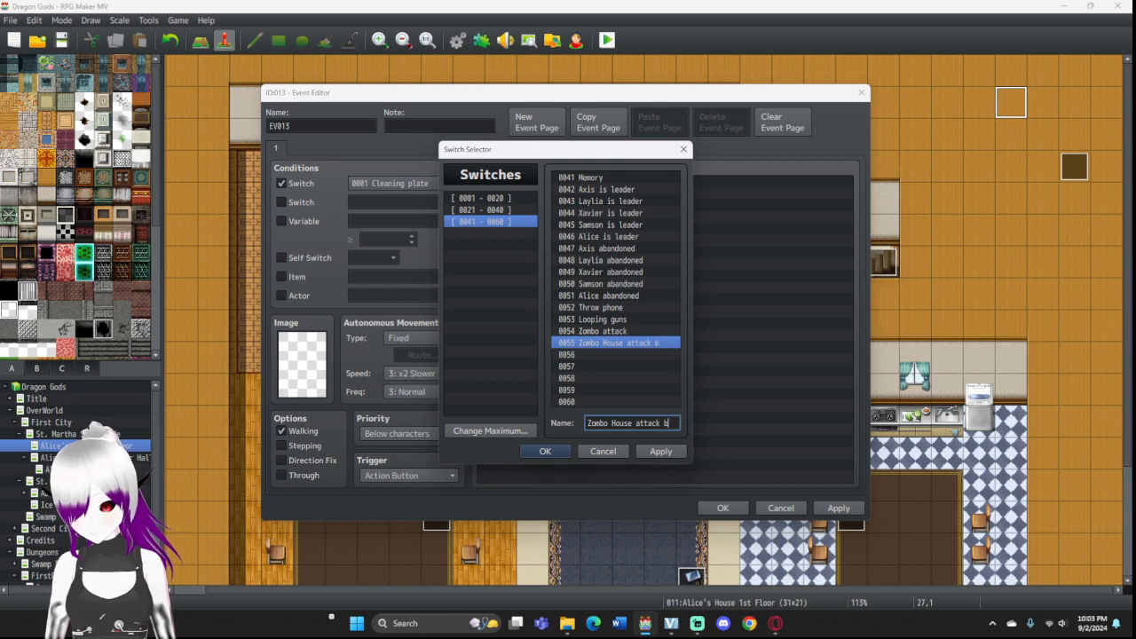
{"action": "key", "text": "BackSpace"}
{"action": "key", "text": "BackSpace"}
{"action": "type", "text": "lud"}
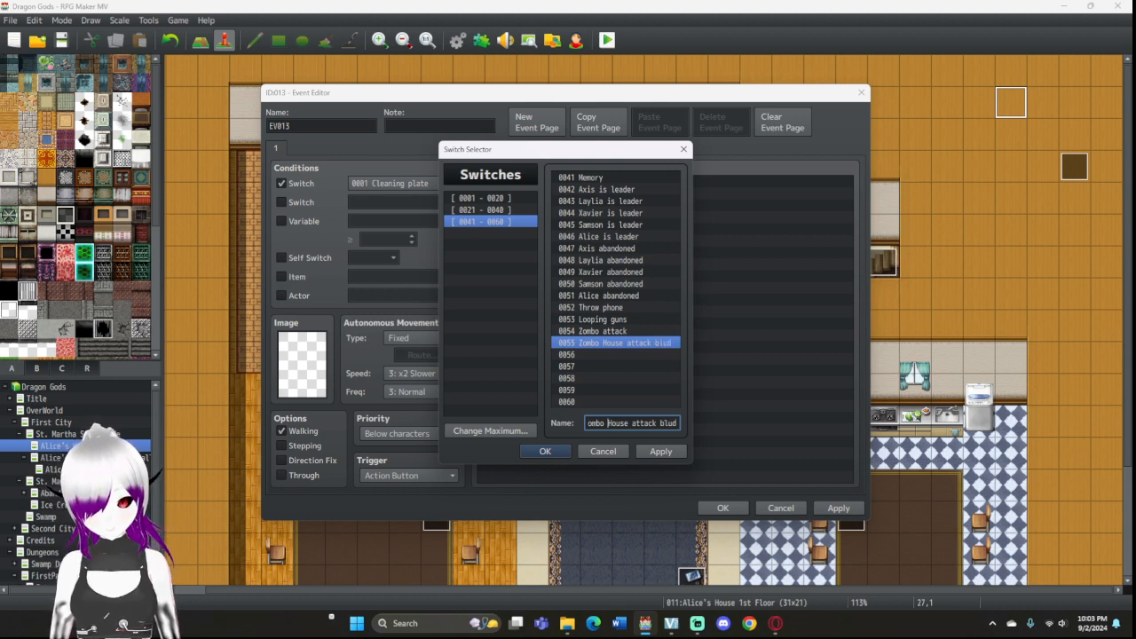
{"action": "key", "text": "BackSpace"}
{"action": "left_click", "coordinate": [661, 451]}
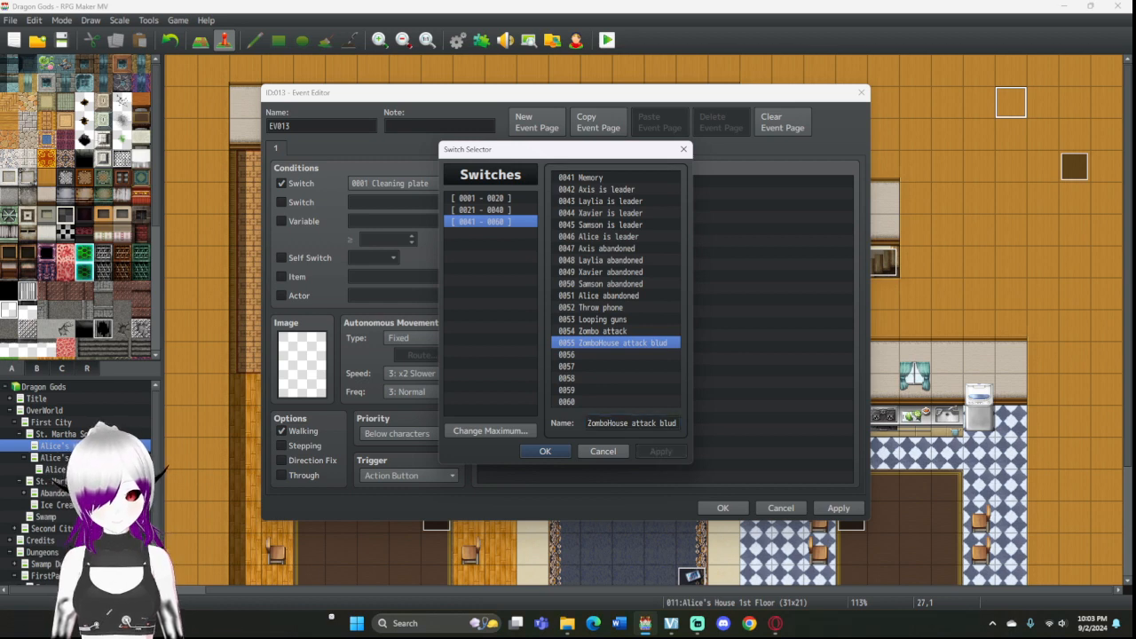
{"action": "left_click", "coordinate": [545, 452]}
Step: Set the new event's image to the red blood splatter tile from Tileset C
{"action": "double_click", "coordinate": [302, 365]}
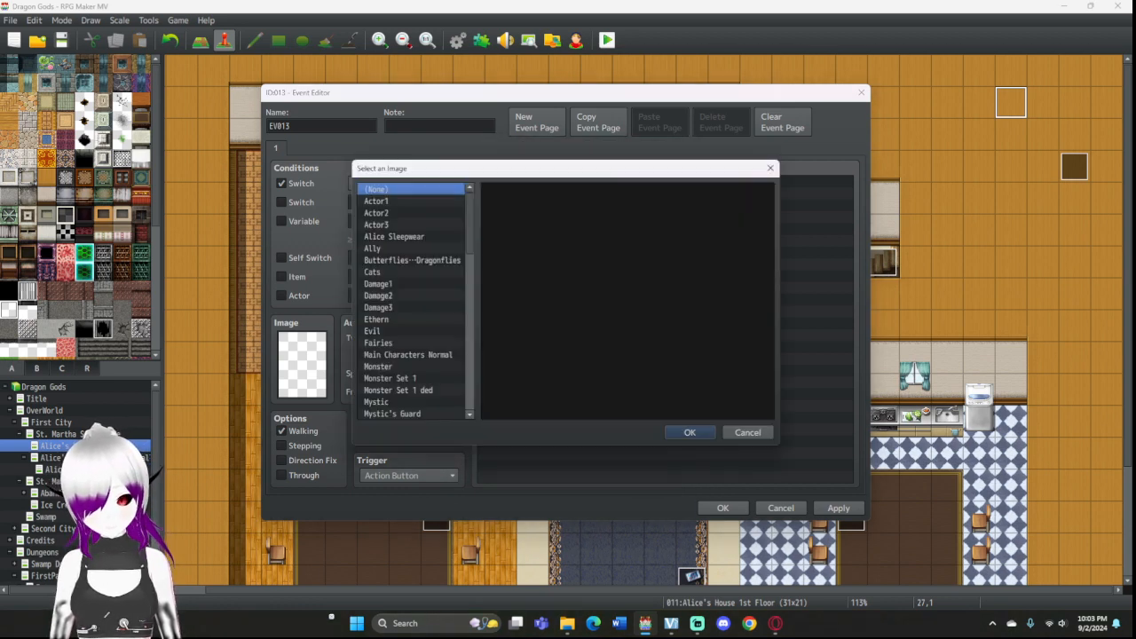
{"action": "scroll", "coordinate": [413, 302], "scroll_direction": "down", "scroll_amount": 2}
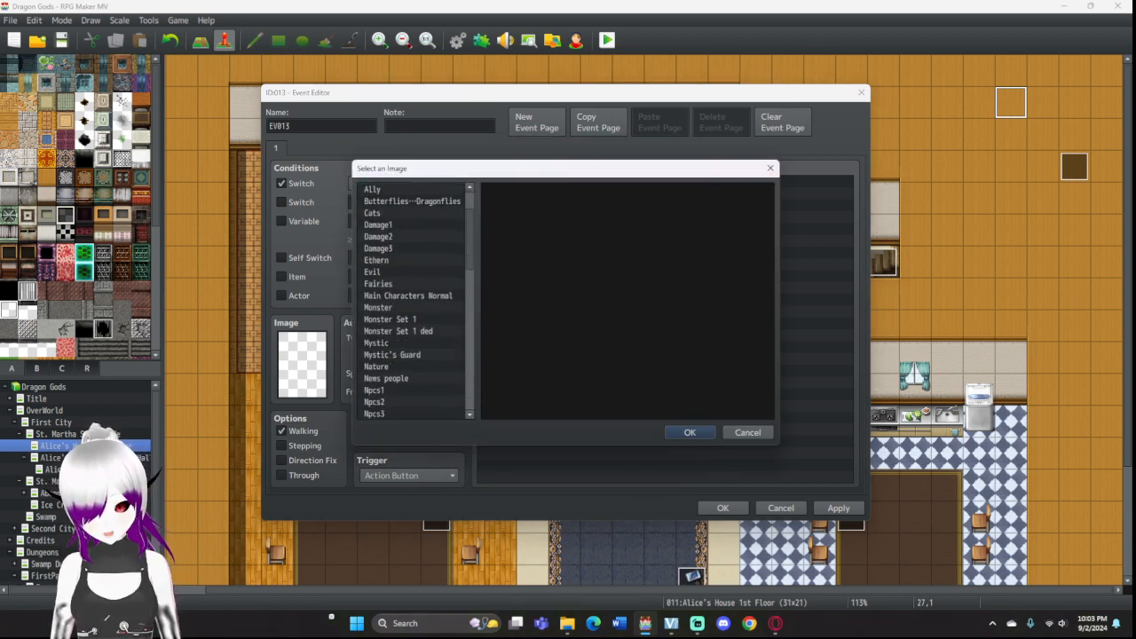
{"action": "scroll", "coordinate": [412, 302], "scroll_direction": "up", "scroll_amount": 7}
{"action": "left_click", "coordinate": [388, 414]}
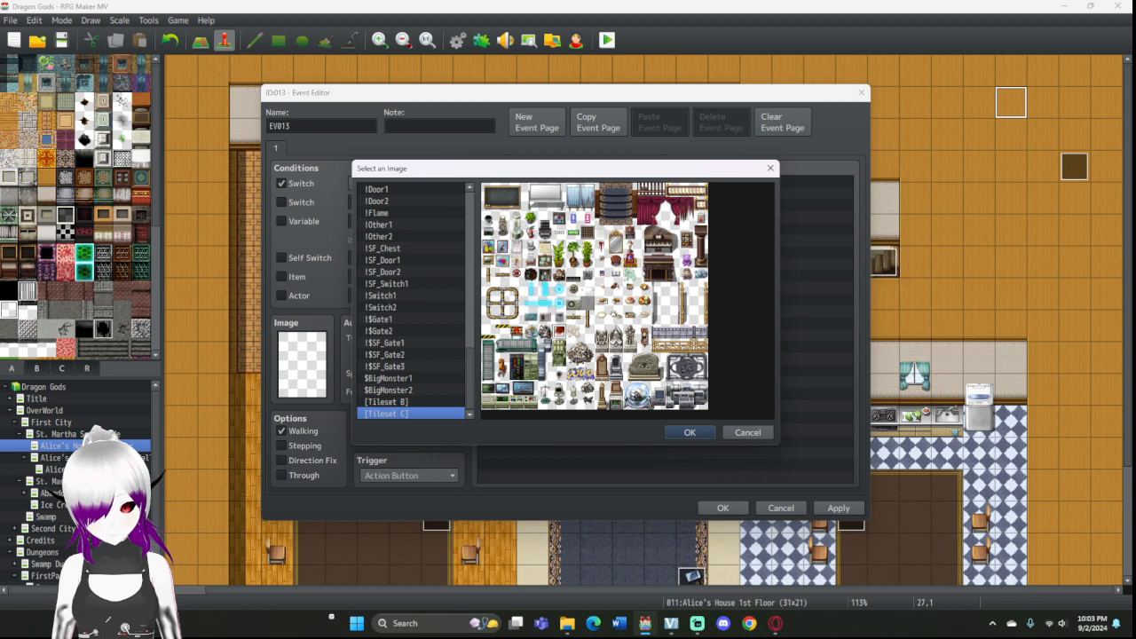
{"action": "left_click", "coordinate": [689, 432]}
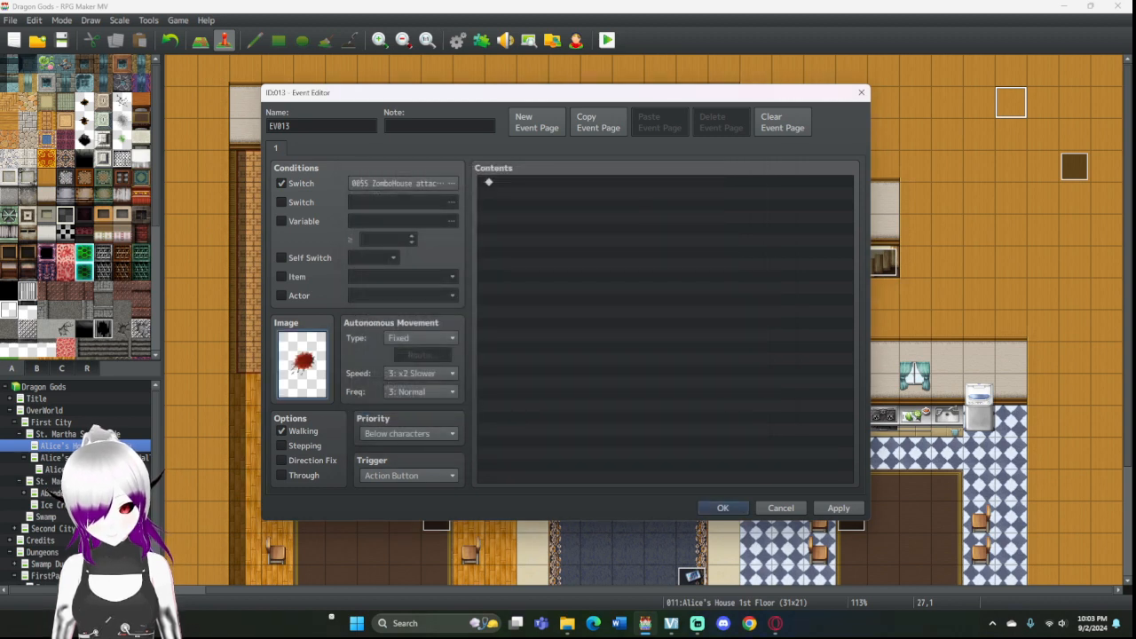
Step: Name the new event "Blud" and save it
{"action": "double_click", "coordinate": [281, 126]}
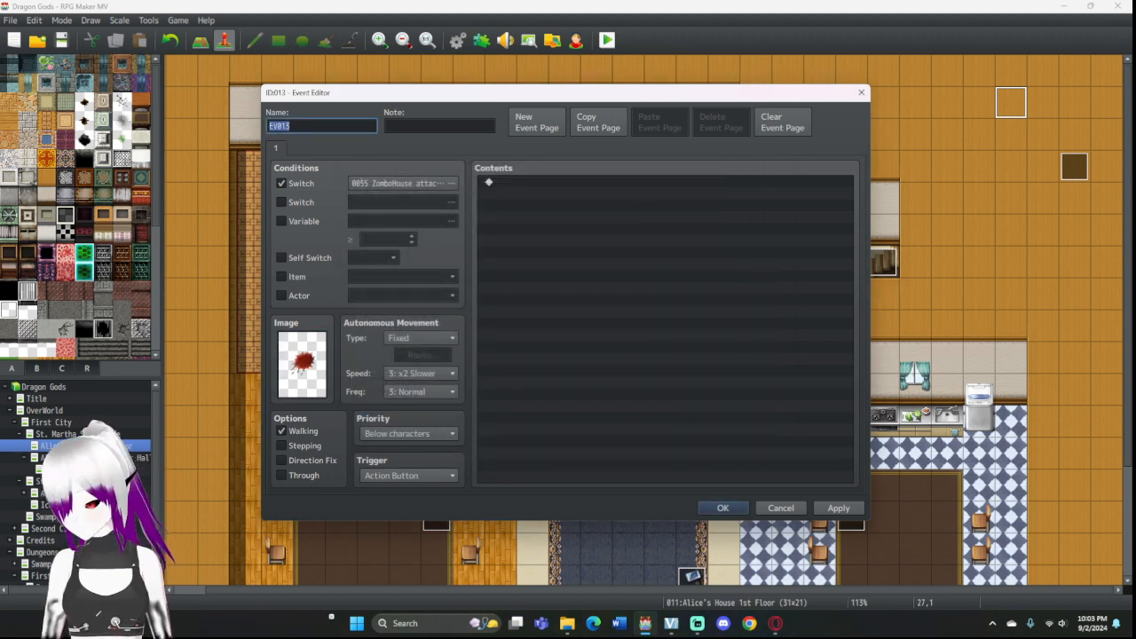
{"action": "type", "text": "Blud"}
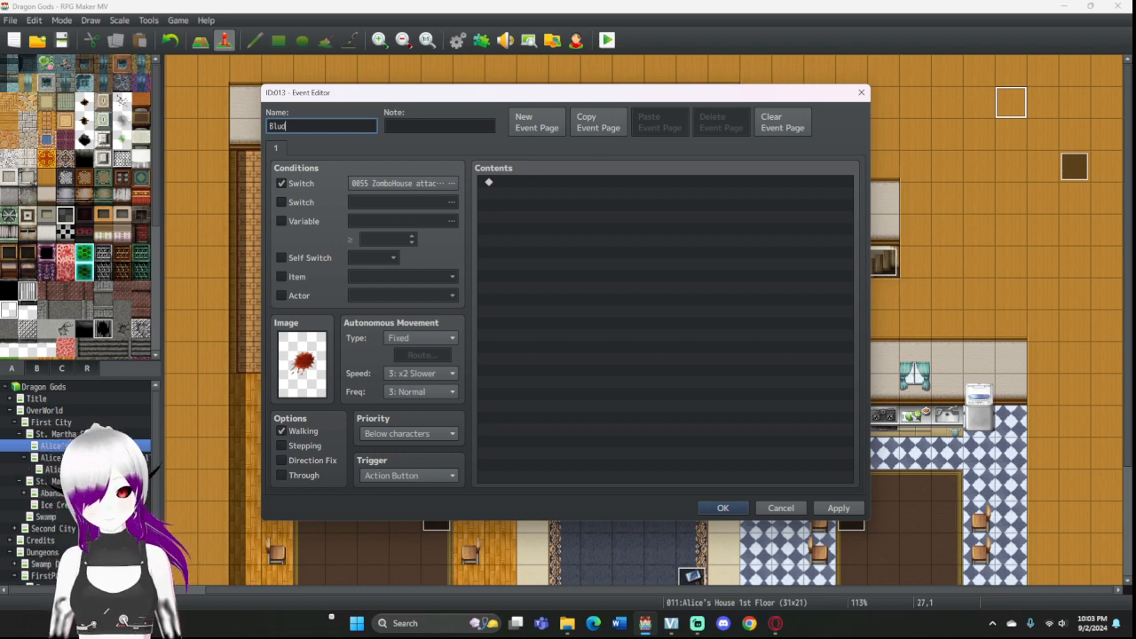
{"action": "key", "text": "Return"}
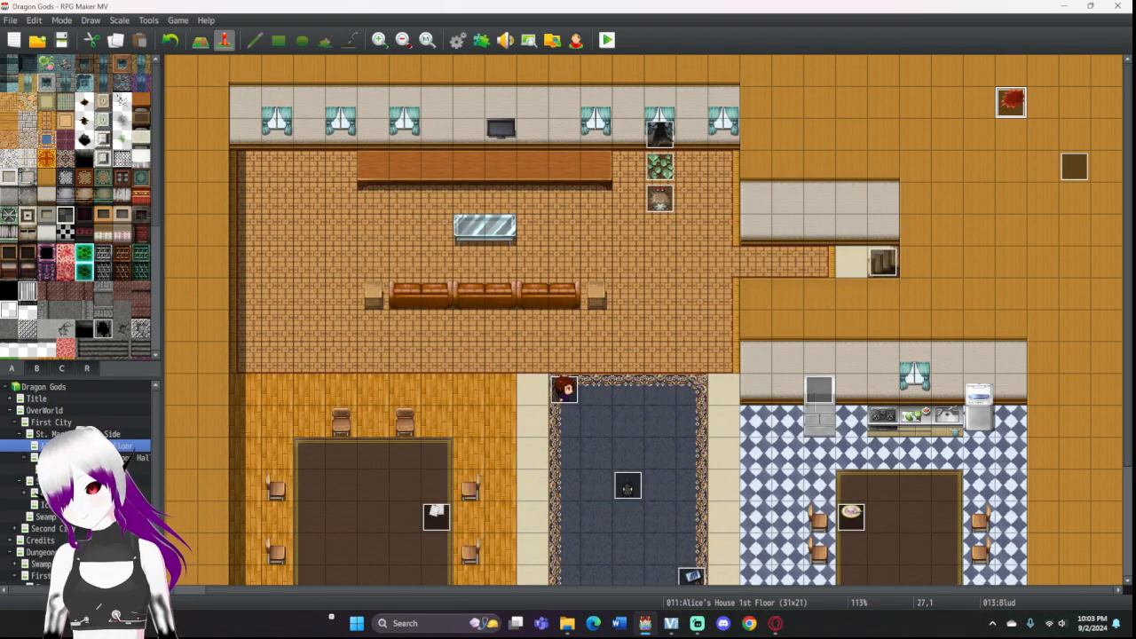
Step: On page 9 of the refrigerator event EV004, insert a Set Event Location command sending This Event to 16,6 before the Zombo SF_Damage2 route
{"action": "left_click", "coordinate": [818, 389]}
{"action": "double_click", "coordinate": [819, 390]}
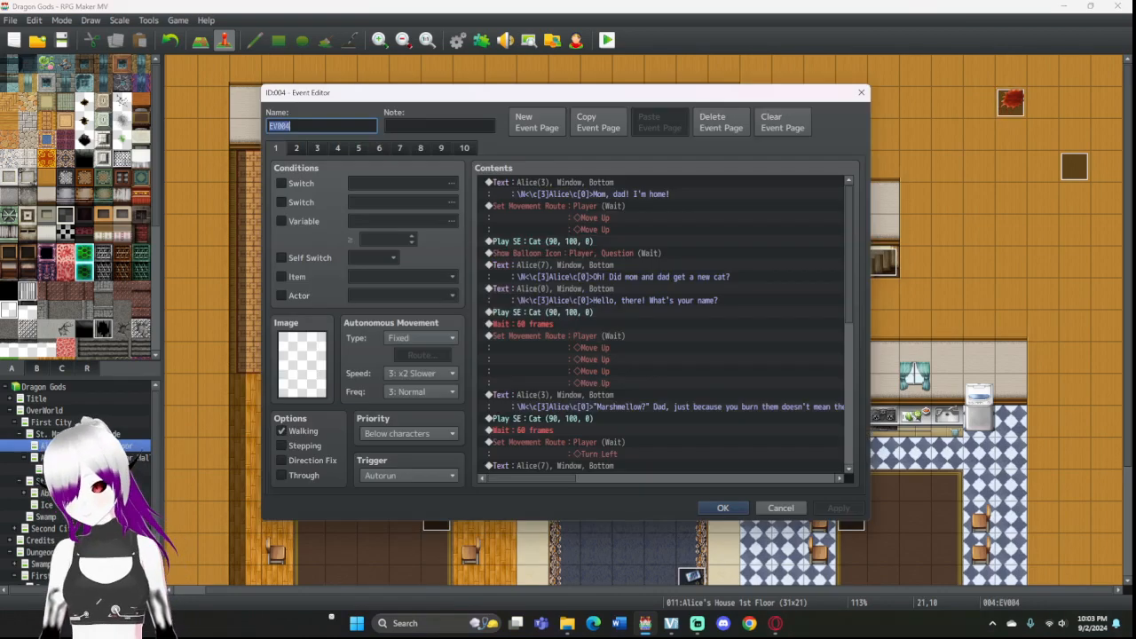
{"action": "scroll", "coordinate": [661, 324], "scroll_direction": "down", "scroll_amount": 6}
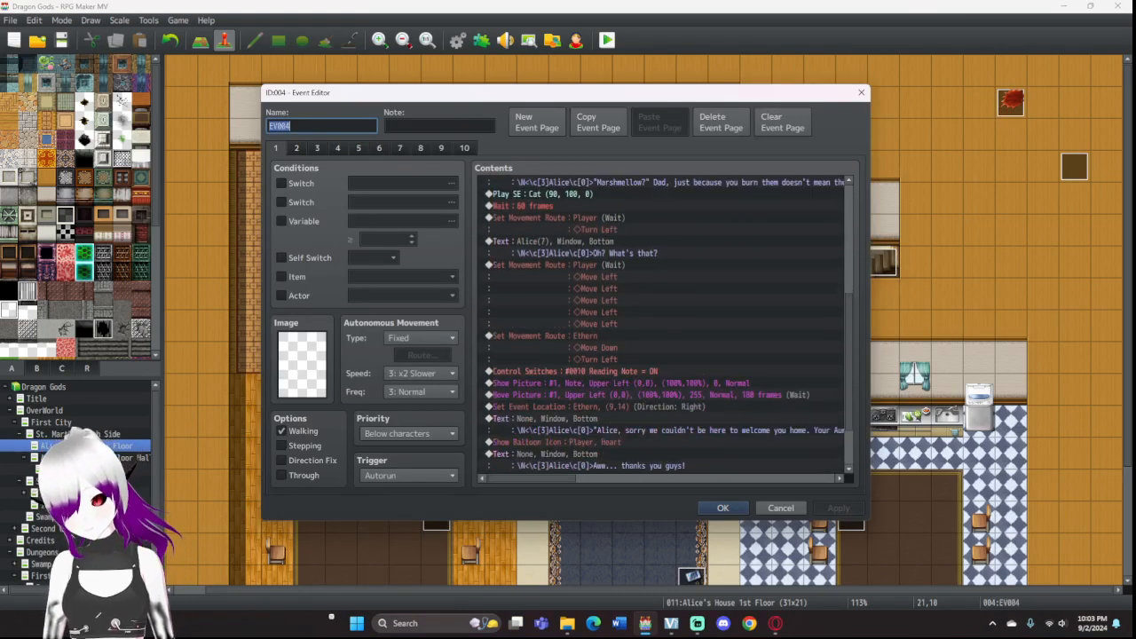
{"action": "left_click", "coordinate": [441, 148]}
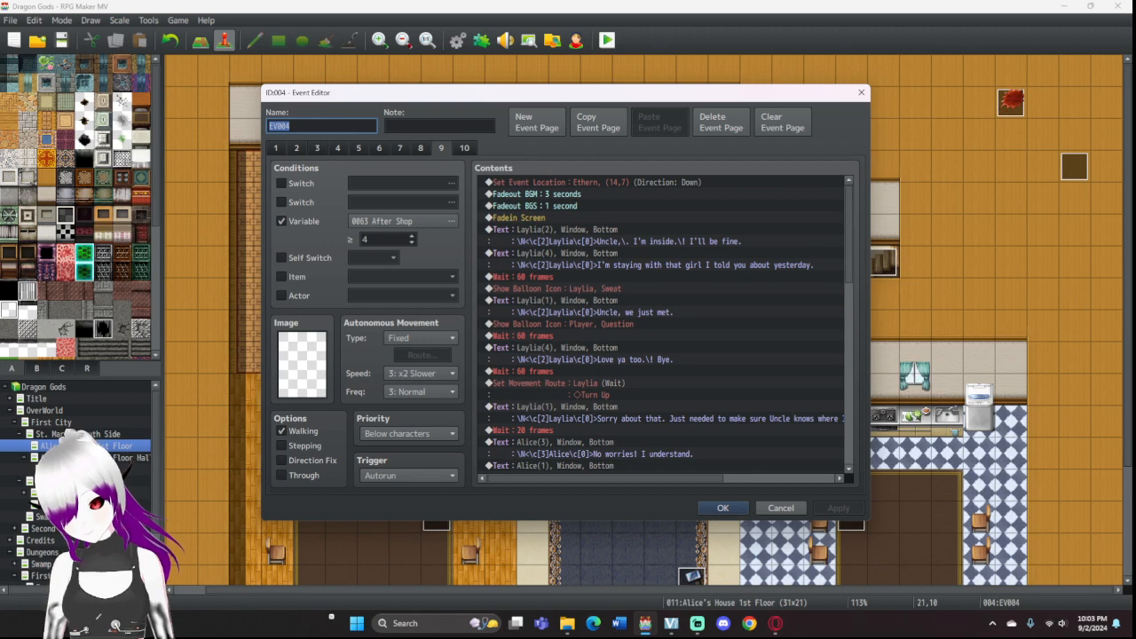
{"action": "scroll", "coordinate": [661, 324], "scroll_direction": "down", "scroll_amount": 8}
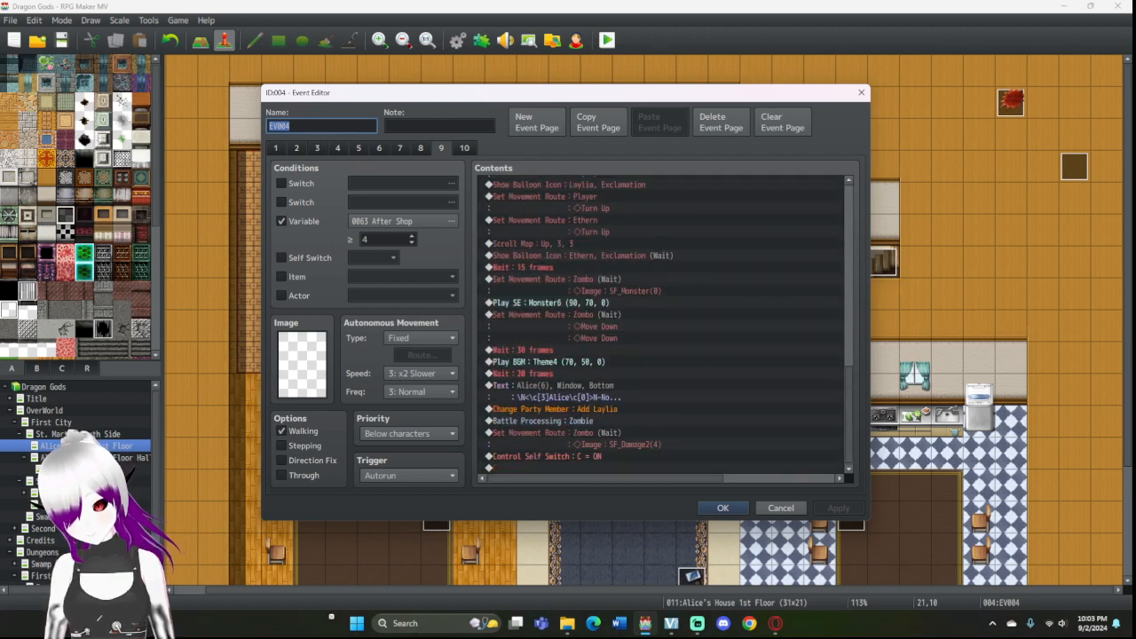
{"action": "double_click", "coordinate": [590, 456]}
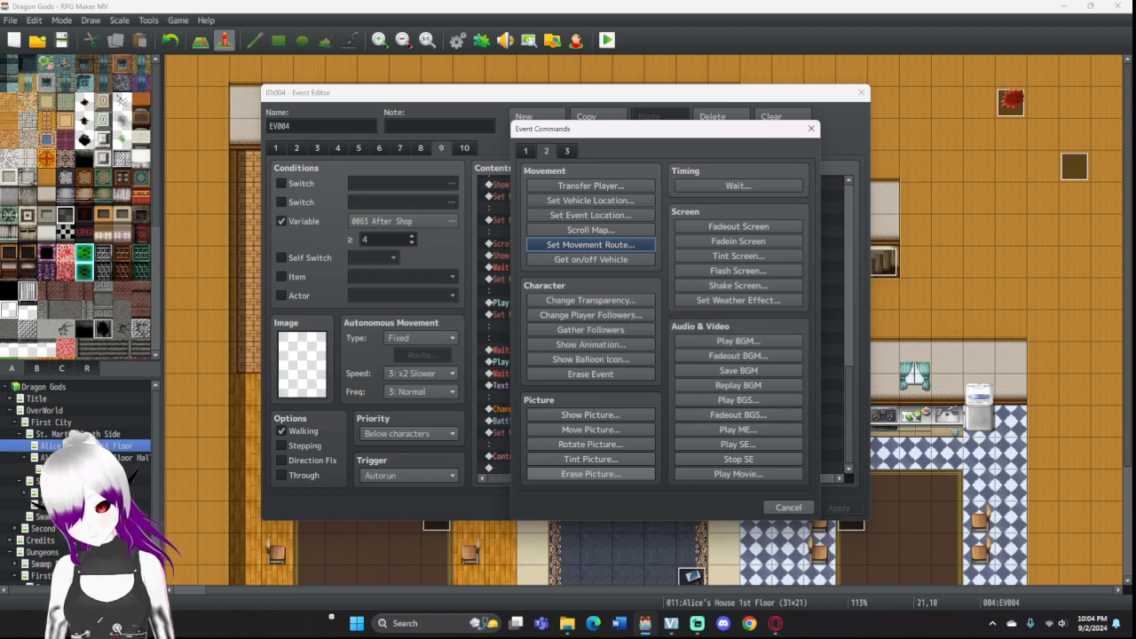
{"action": "left_click", "coordinate": [811, 129]}
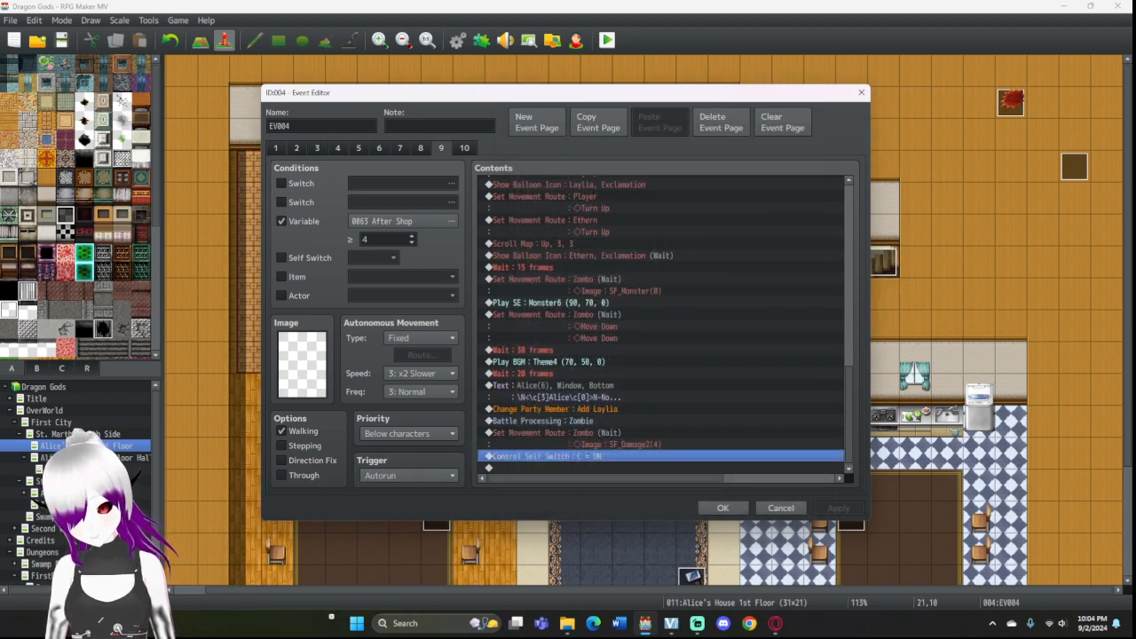
{"action": "double_click", "coordinate": [590, 433]}
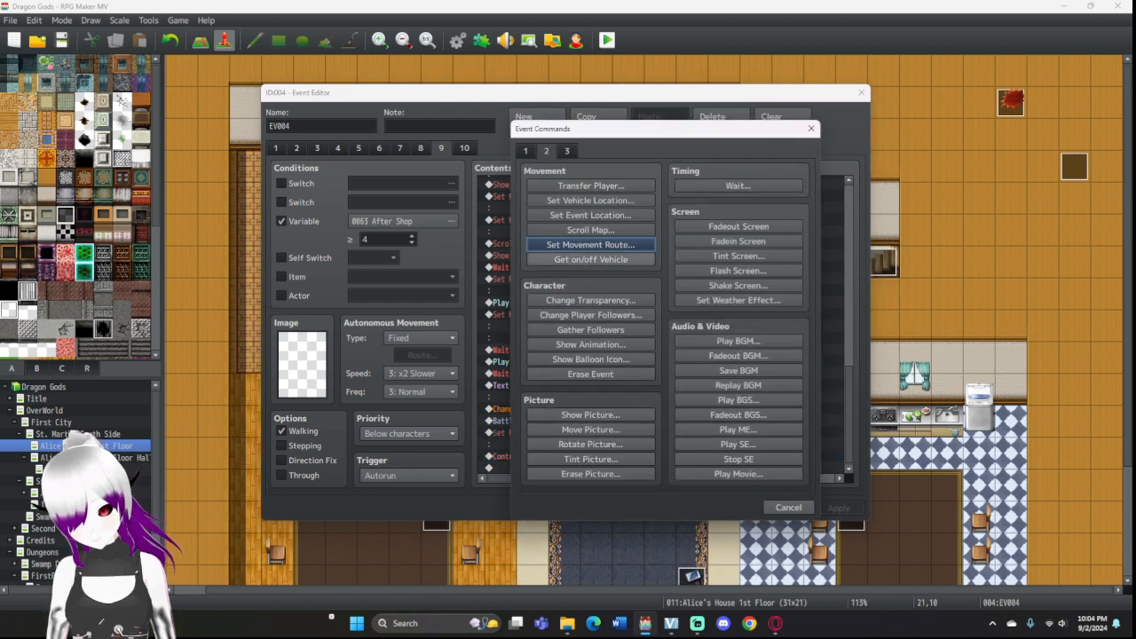
{"action": "left_click", "coordinate": [590, 215]}
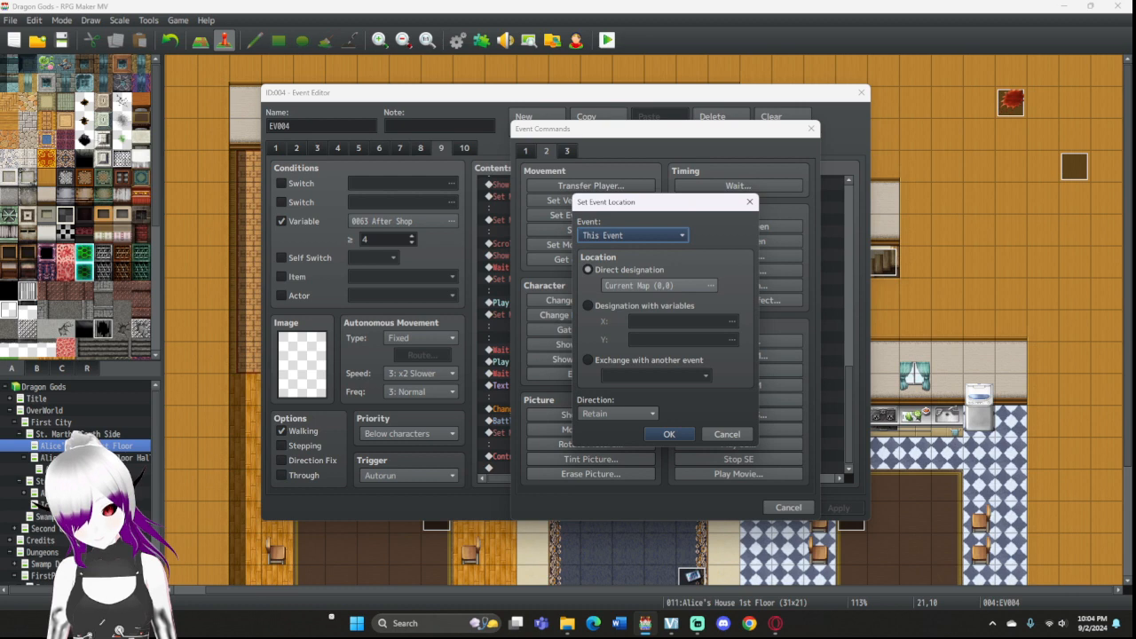
{"action": "left_click", "coordinate": [660, 285]}
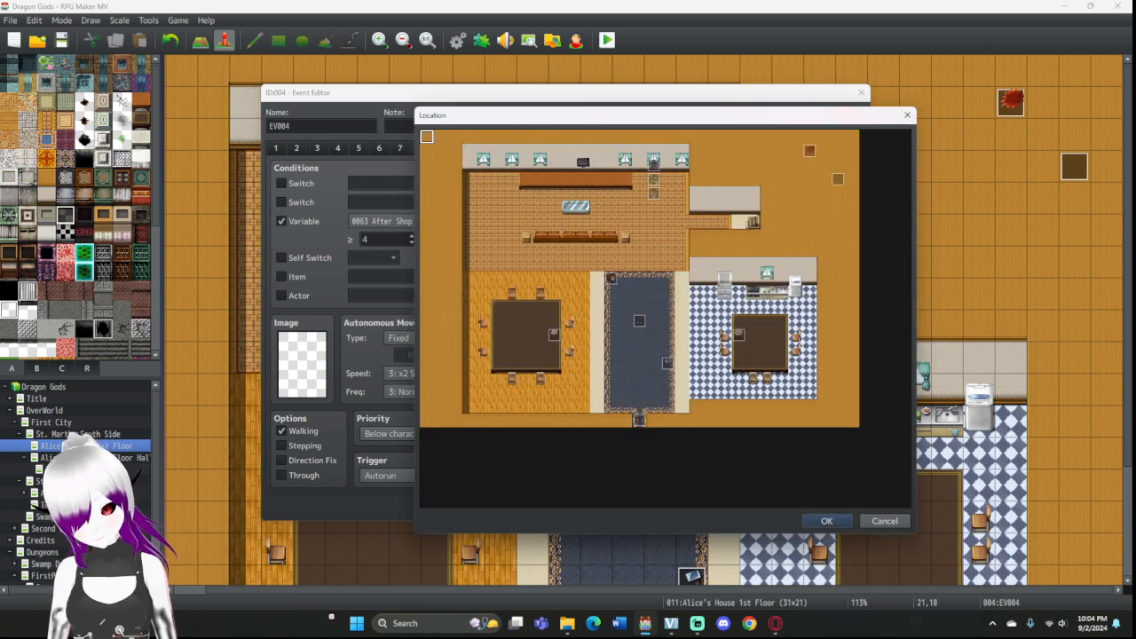
{"action": "left_click", "coordinate": [654, 207]}
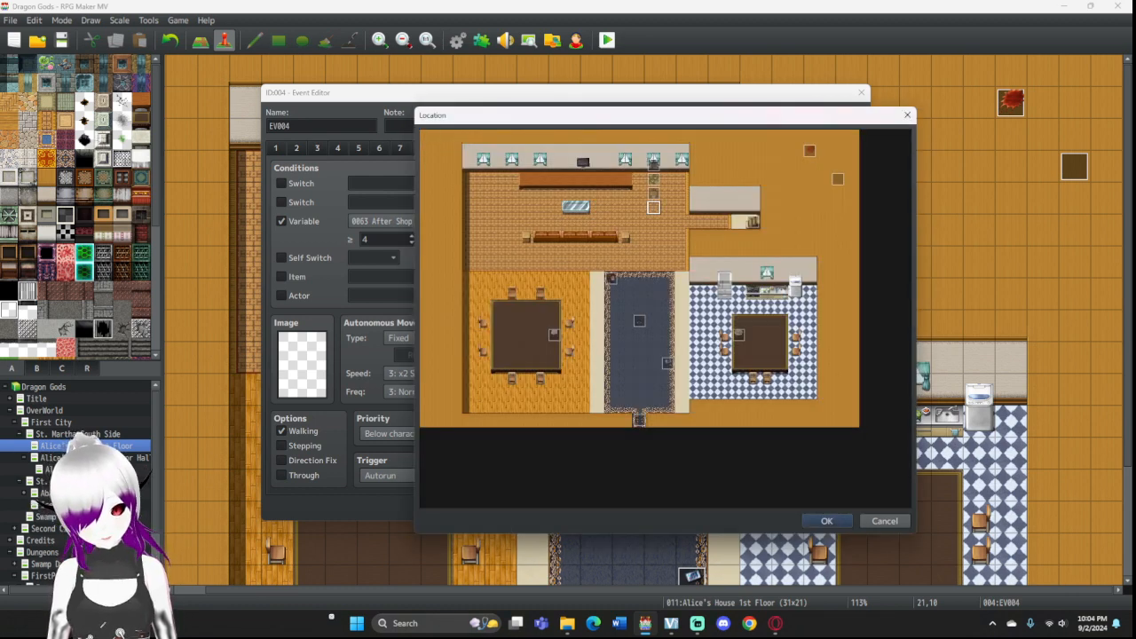
{"action": "left_click", "coordinate": [654, 222]}
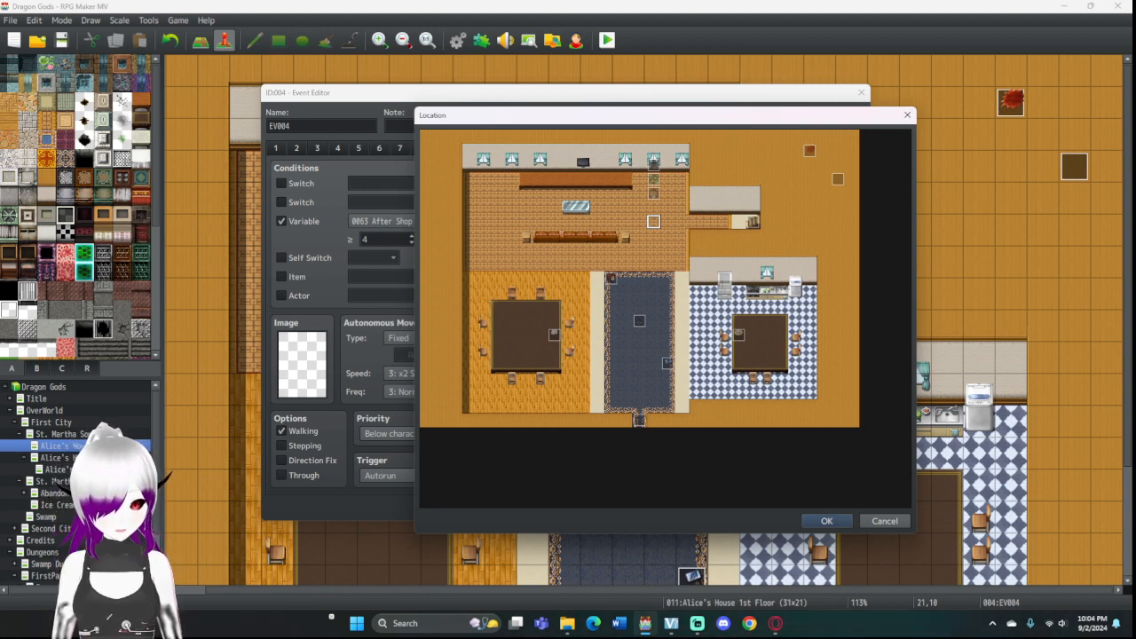
{"action": "left_click", "coordinate": [826, 521]}
{"action": "left_click", "coordinate": [670, 433]}
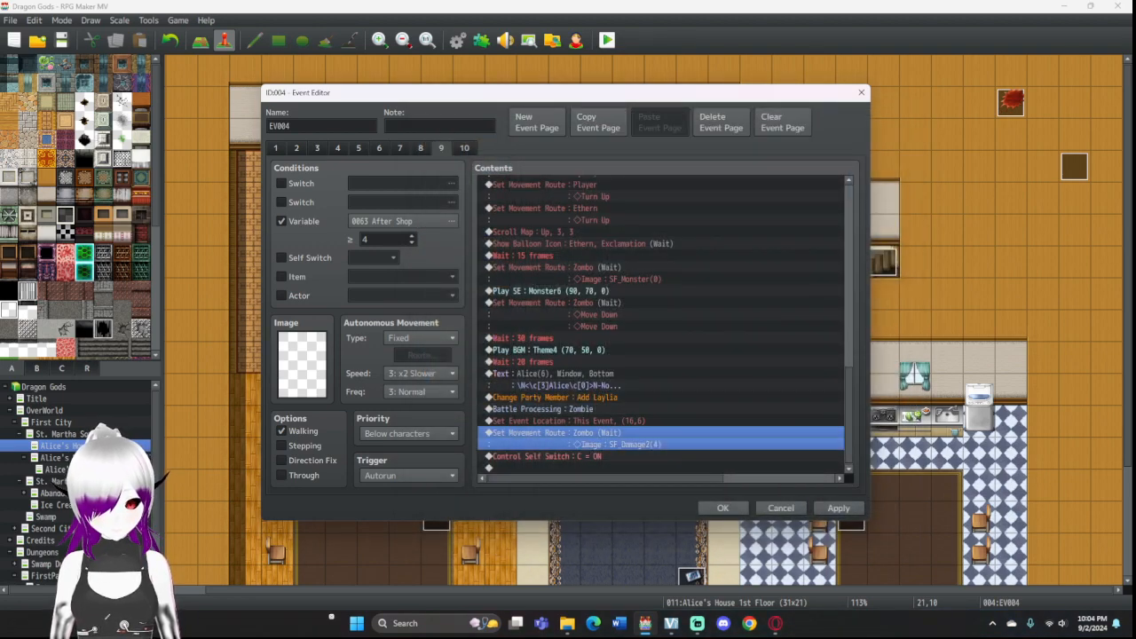
Step: Insert a Control Switches command turning 0055 ZomboHouse attack blud ON right after the Zombie battle, and save the event
{"action": "double_click", "coordinate": [596, 420]}
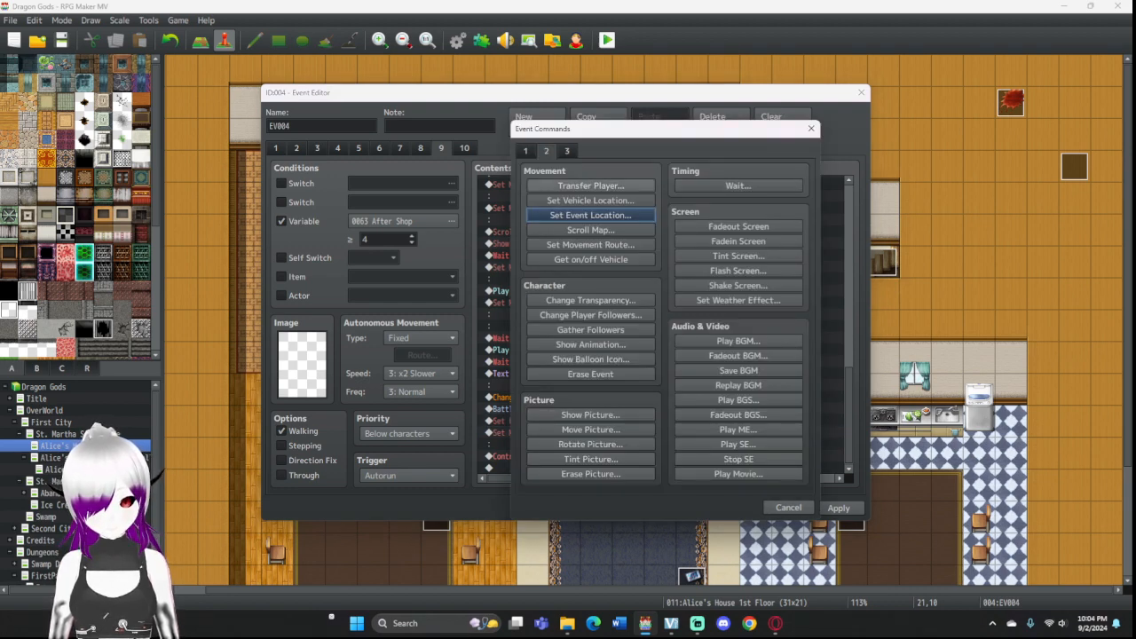
{"action": "left_click", "coordinate": [525, 151]}
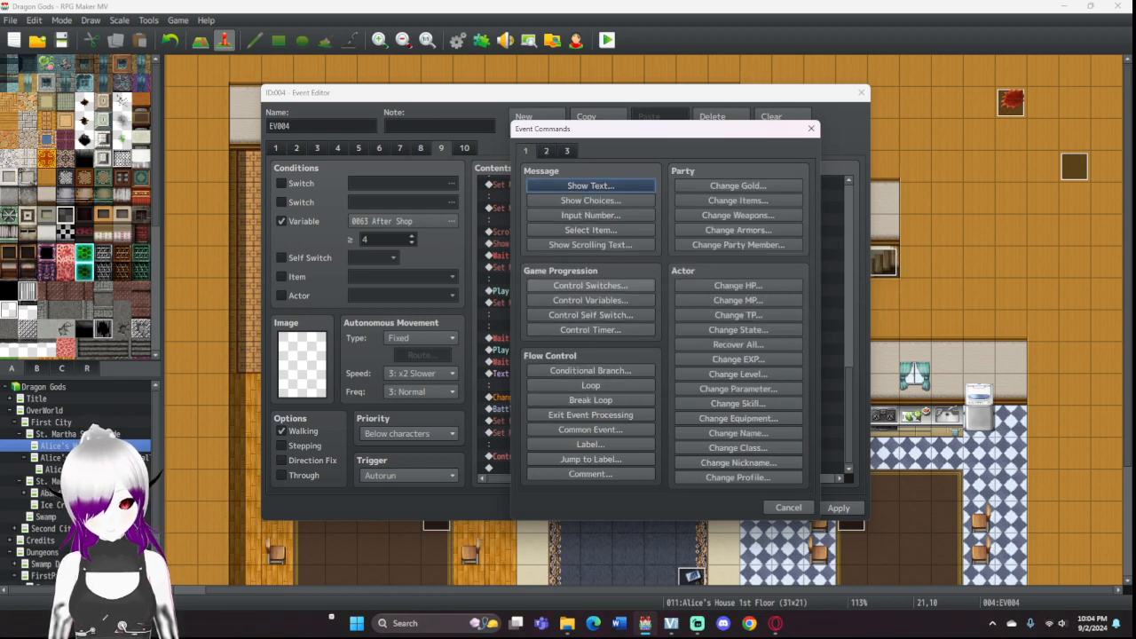
{"action": "left_click", "coordinate": [590, 284]}
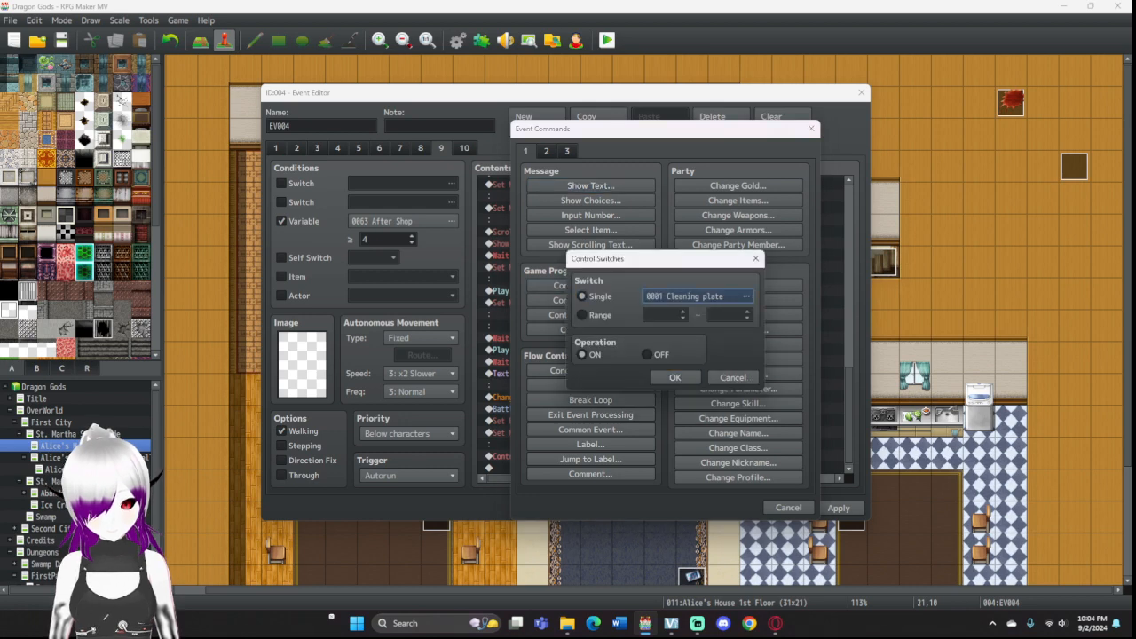
{"action": "left_click", "coordinate": [697, 295]}
{"action": "left_click", "coordinate": [644, 469]}
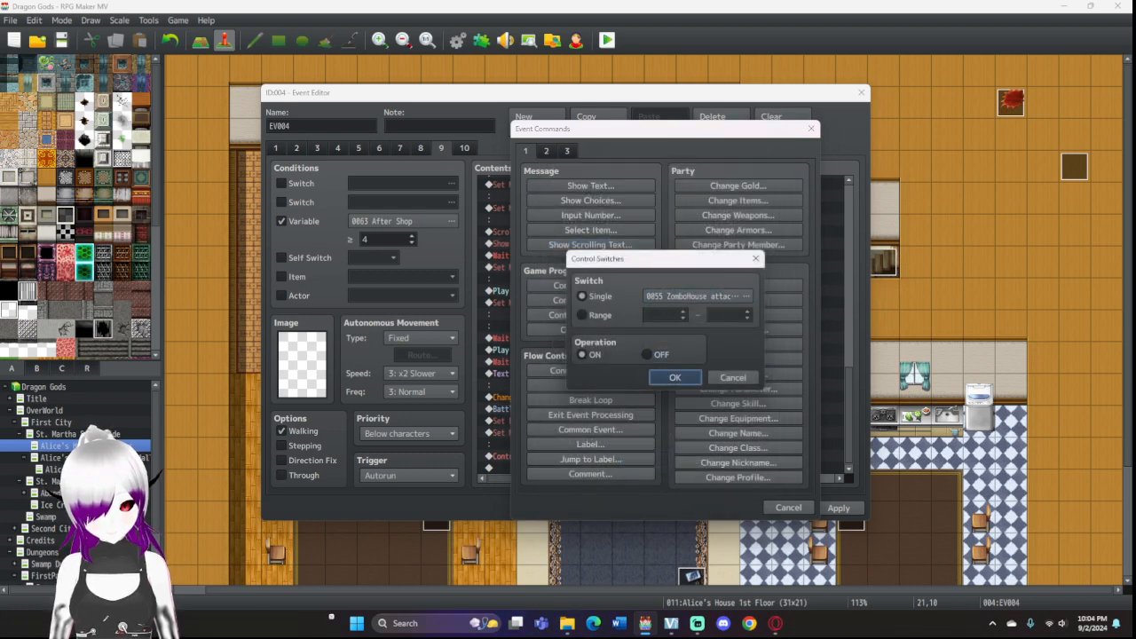
{"action": "left_click", "coordinate": [675, 377]}
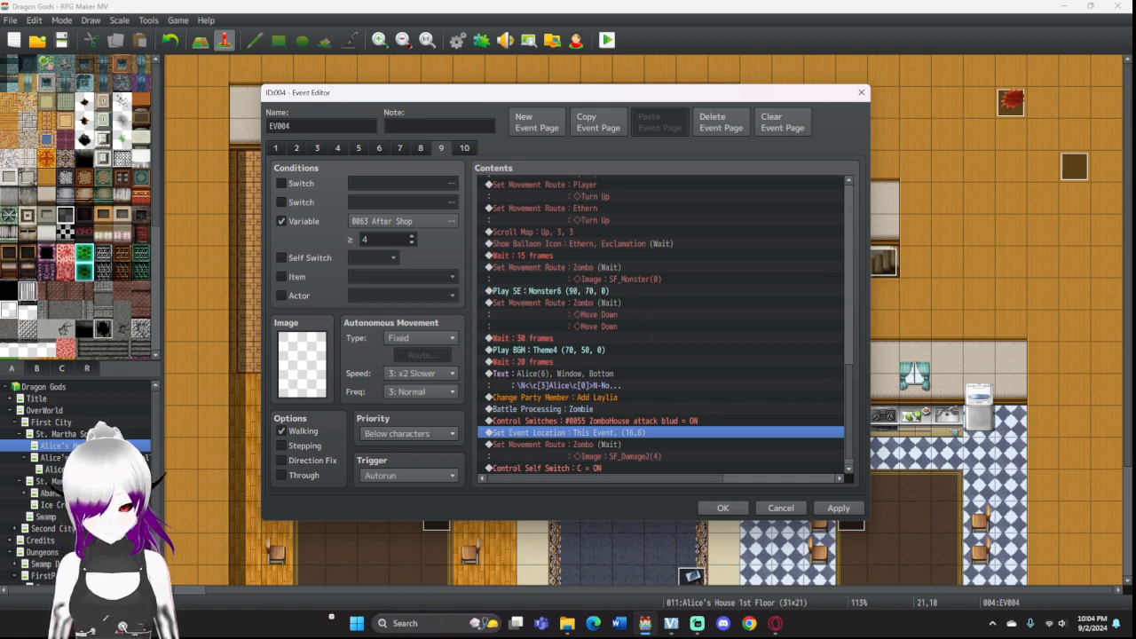
{"action": "left_click", "coordinate": [723, 508]}
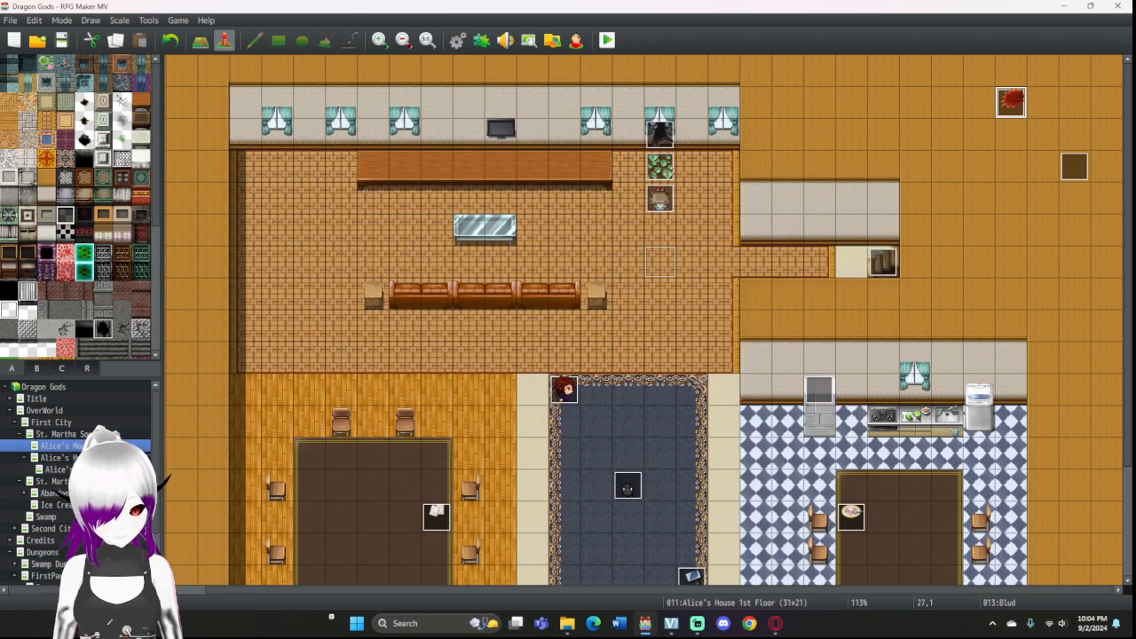
Step: Move the Blud event from outside the rooms to tile 16,6 in the living room
{"action": "left_click_drag", "start_coordinate": [1011, 102], "coordinate": [659, 262]}
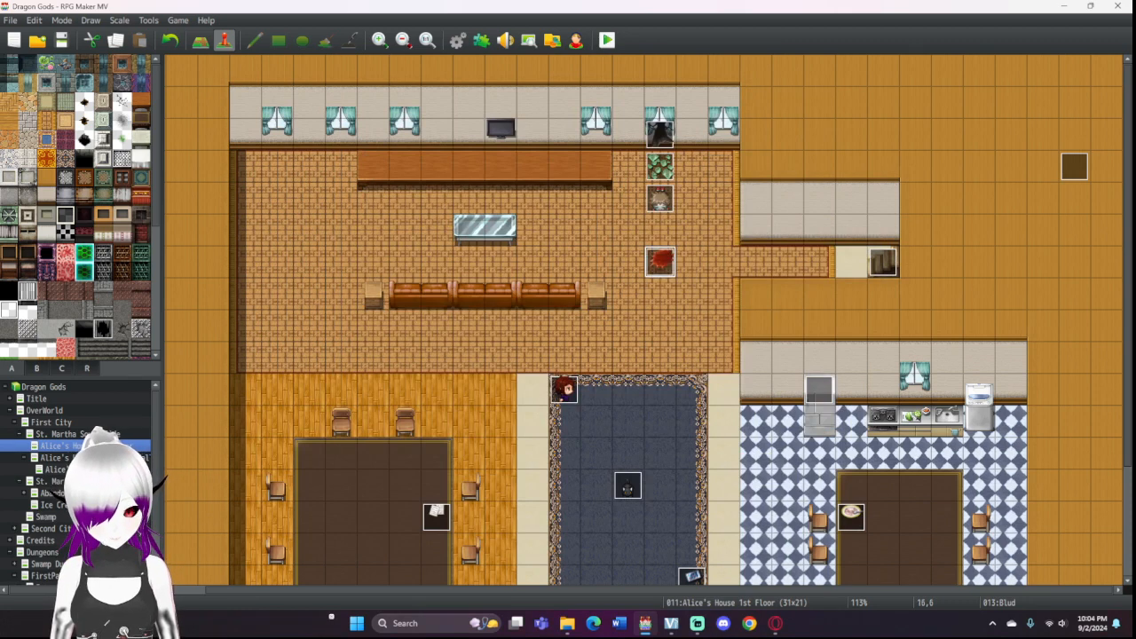
Step: Open page 9 of the refrigerator event EV004 at the commands following the Zombie battle
{"action": "left_click", "coordinate": [819, 390]}
{"action": "double_click", "coordinate": [819, 389]}
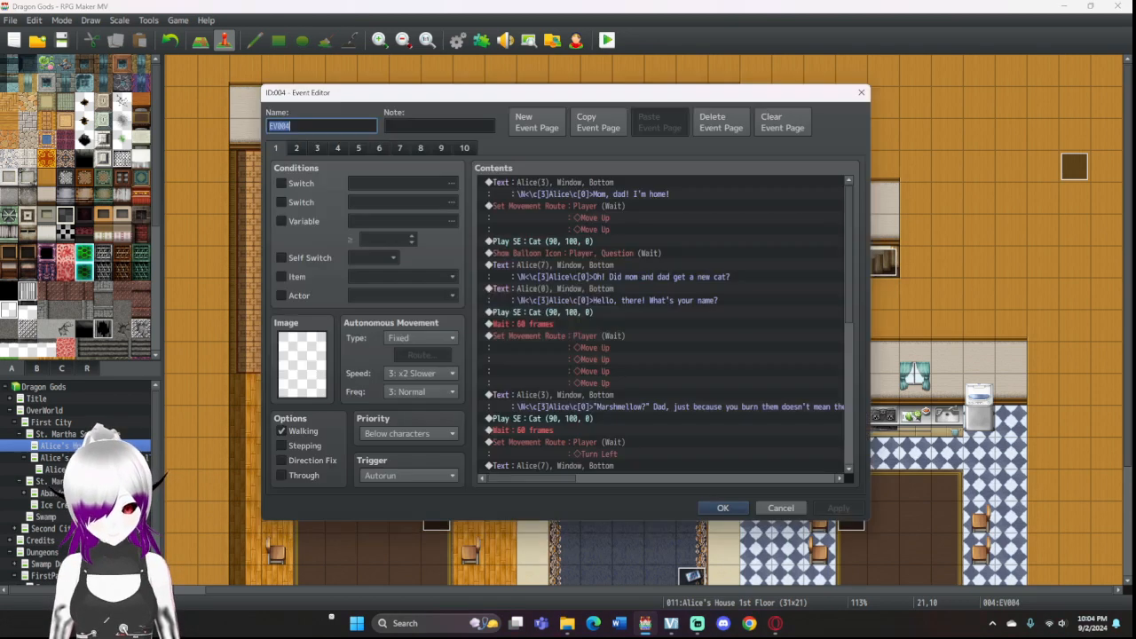
{"action": "scroll", "coordinate": [819, 390], "scroll_direction": "down", "scroll_amount": 5}
{"action": "left_click", "coordinate": [269, 126]}
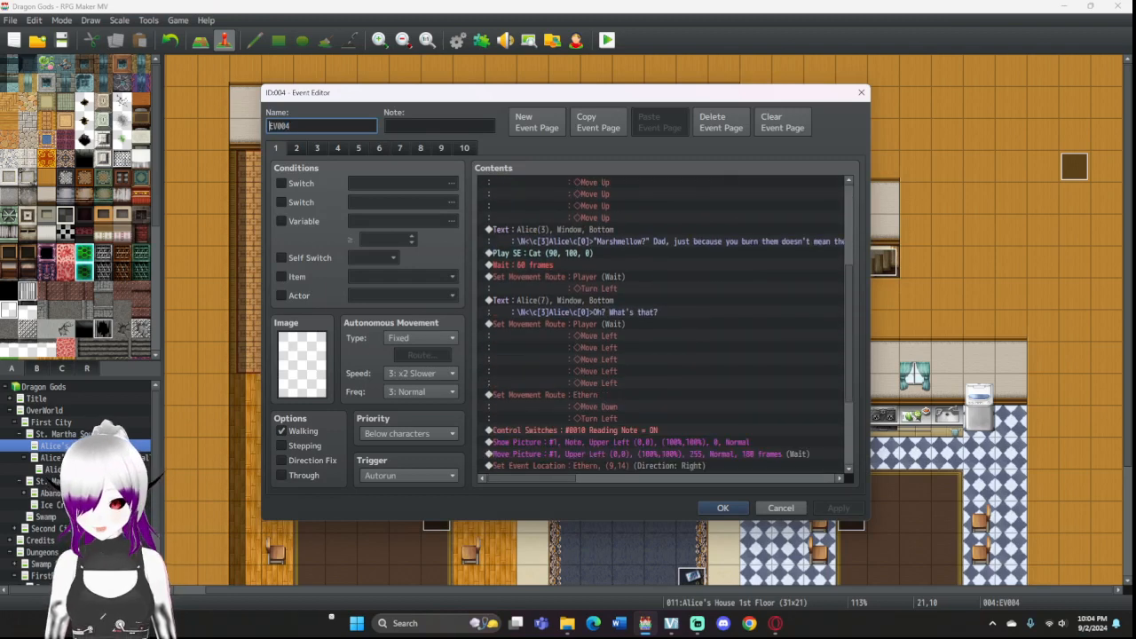
{"action": "left_click", "coordinate": [441, 148]}
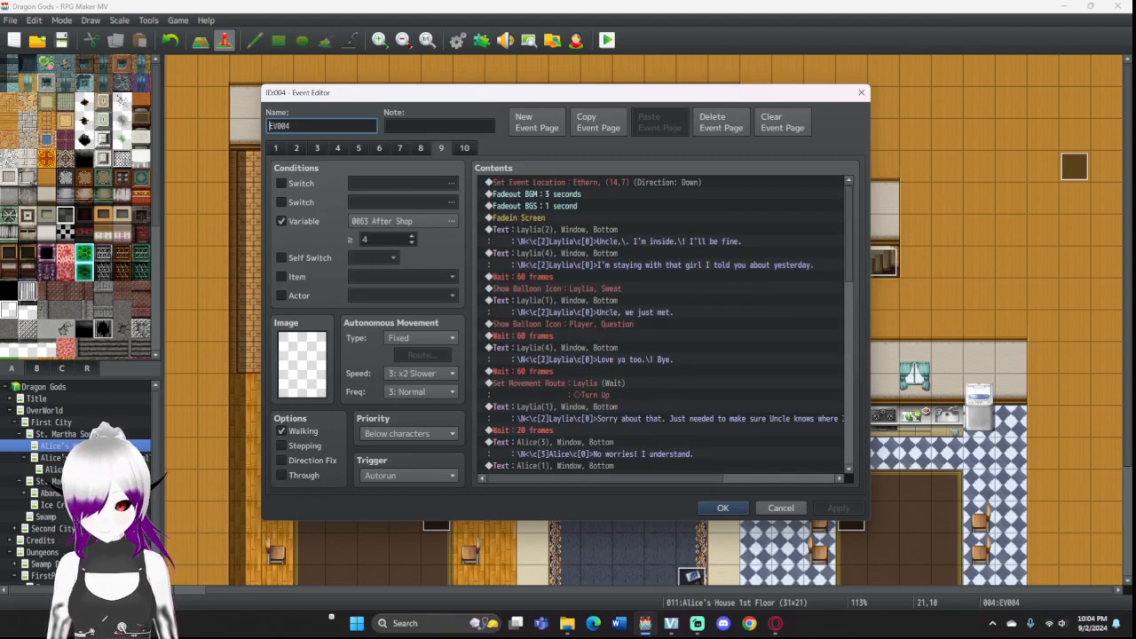
{"action": "scroll", "coordinate": [661, 323], "scroll_direction": "down", "scroll_amount": 10}
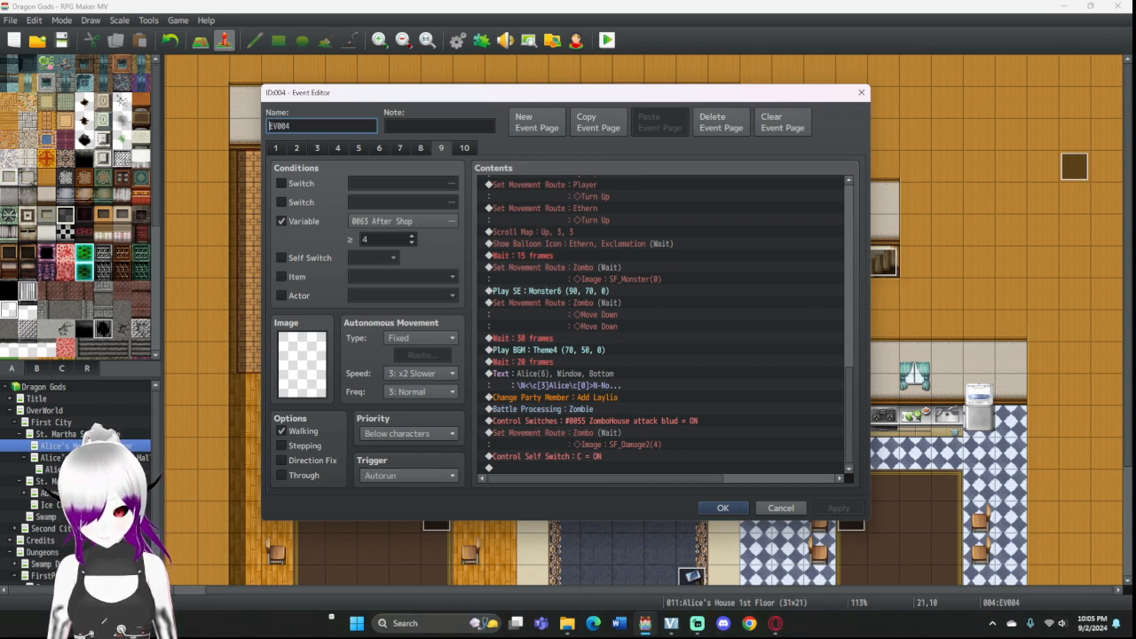
{"action": "double_click", "coordinate": [585, 456]}
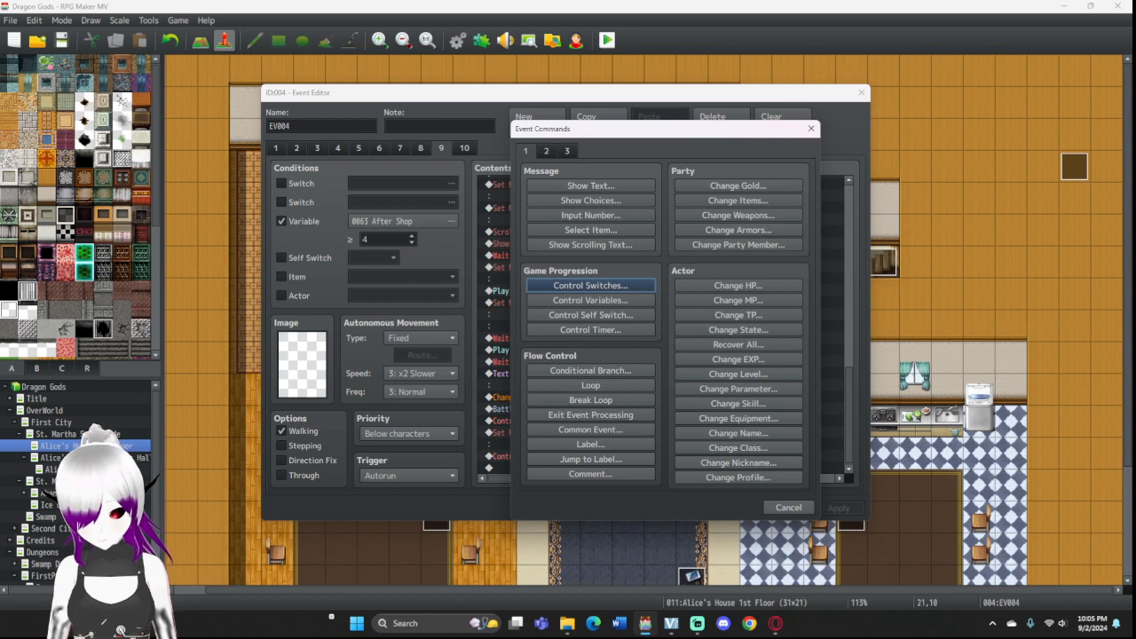
{"action": "left_click", "coordinate": [811, 129]}
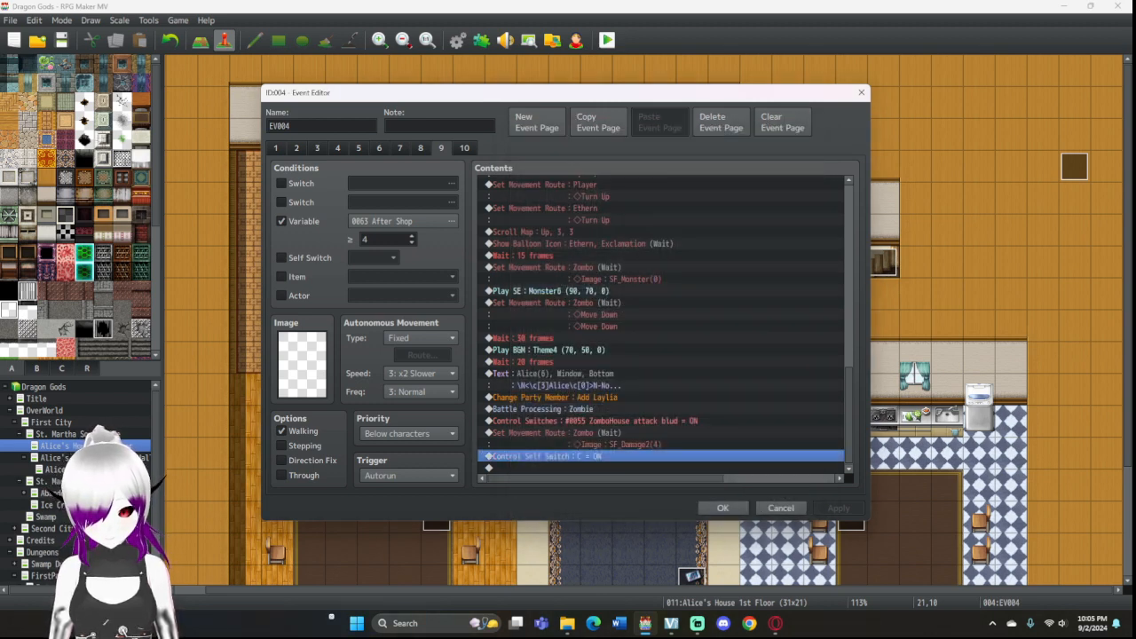
Step: Insert a Set Event Location command moving Laylia to 17,8 between the Zombie battle and the ZomboHouse attack blud switch command
{"action": "double_click", "coordinate": [681, 421]}
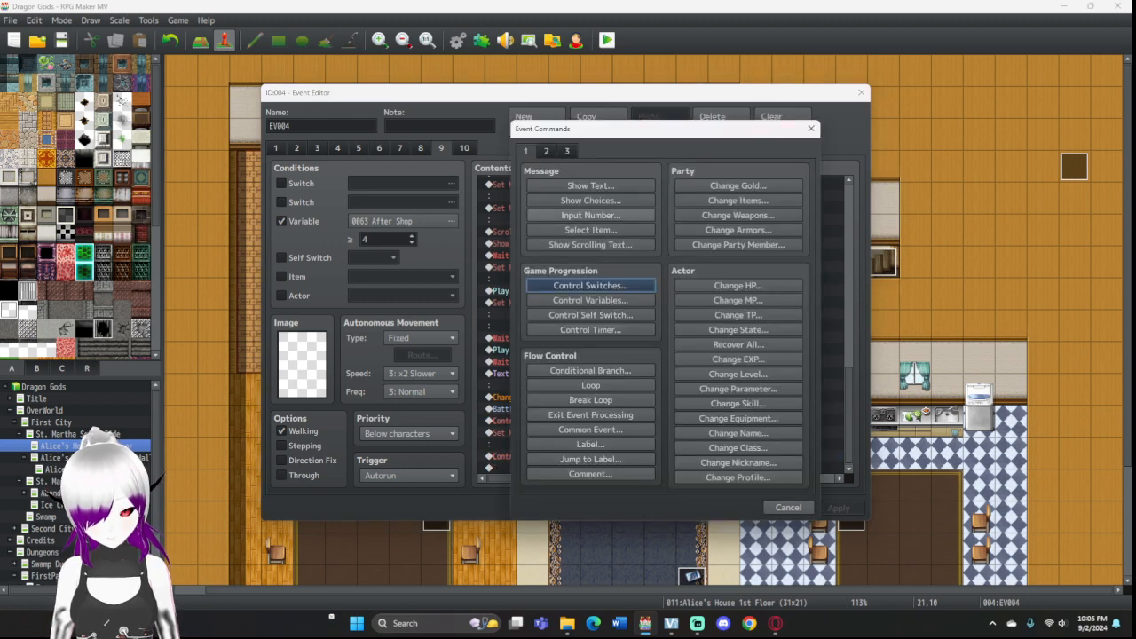
{"action": "left_click", "coordinate": [546, 151]}
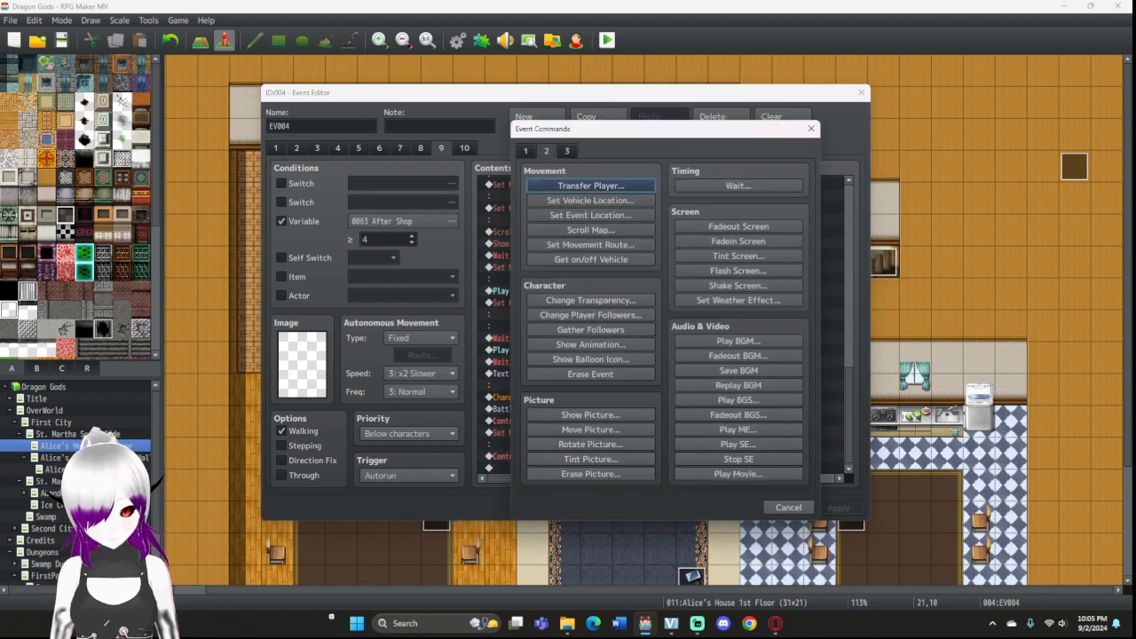
{"action": "left_click", "coordinate": [590, 215]}
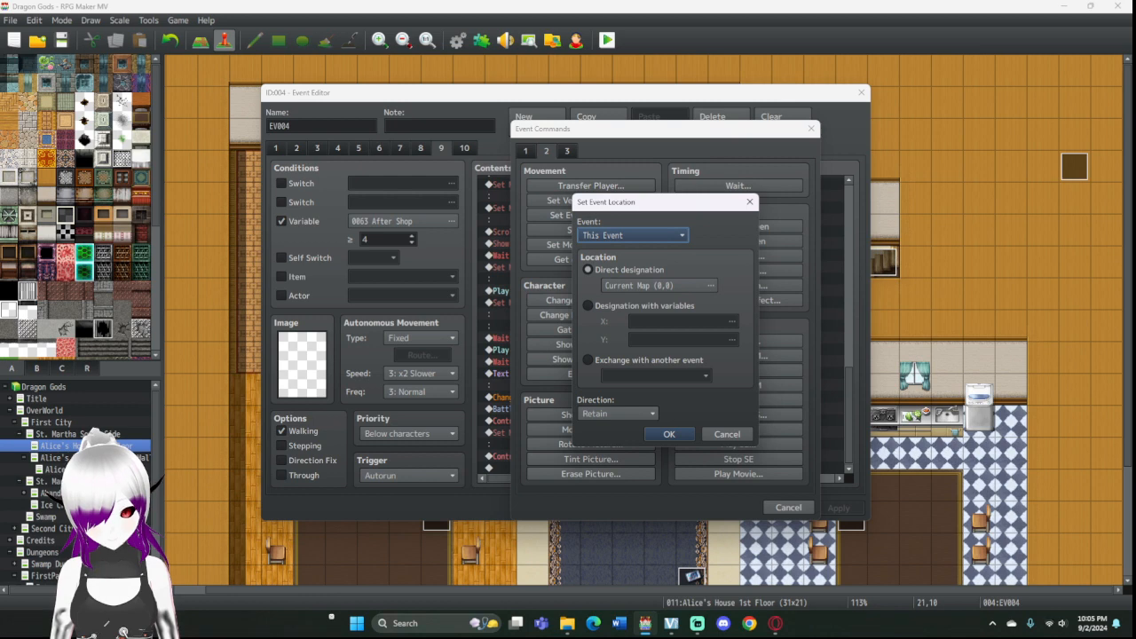
{"action": "left_click", "coordinate": [659, 285]}
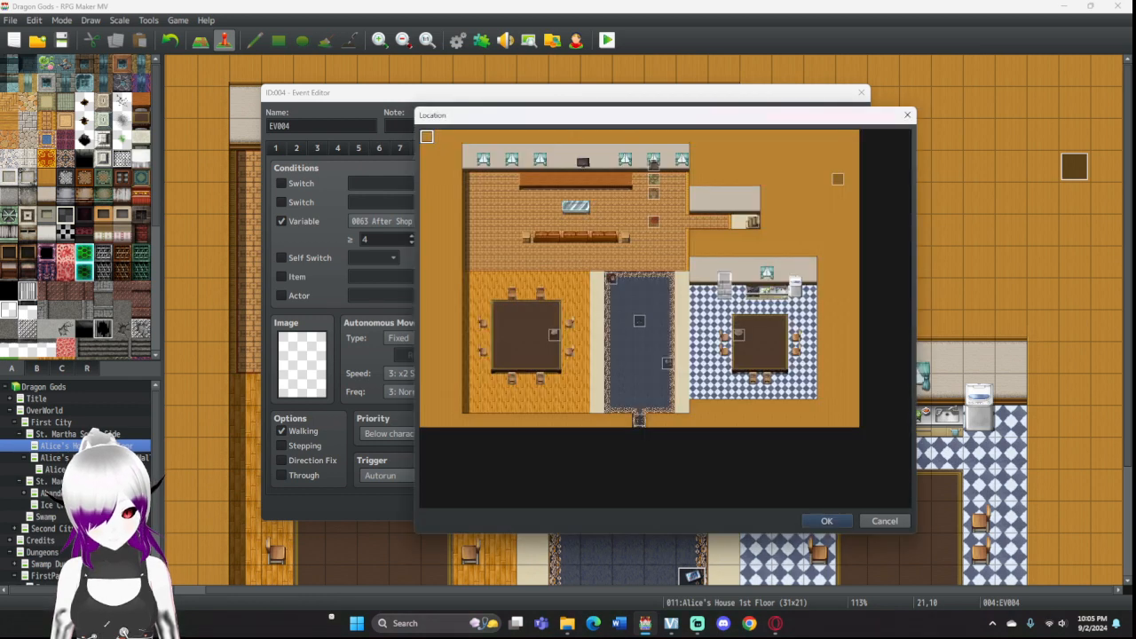
{"action": "left_click", "coordinate": [667, 236]}
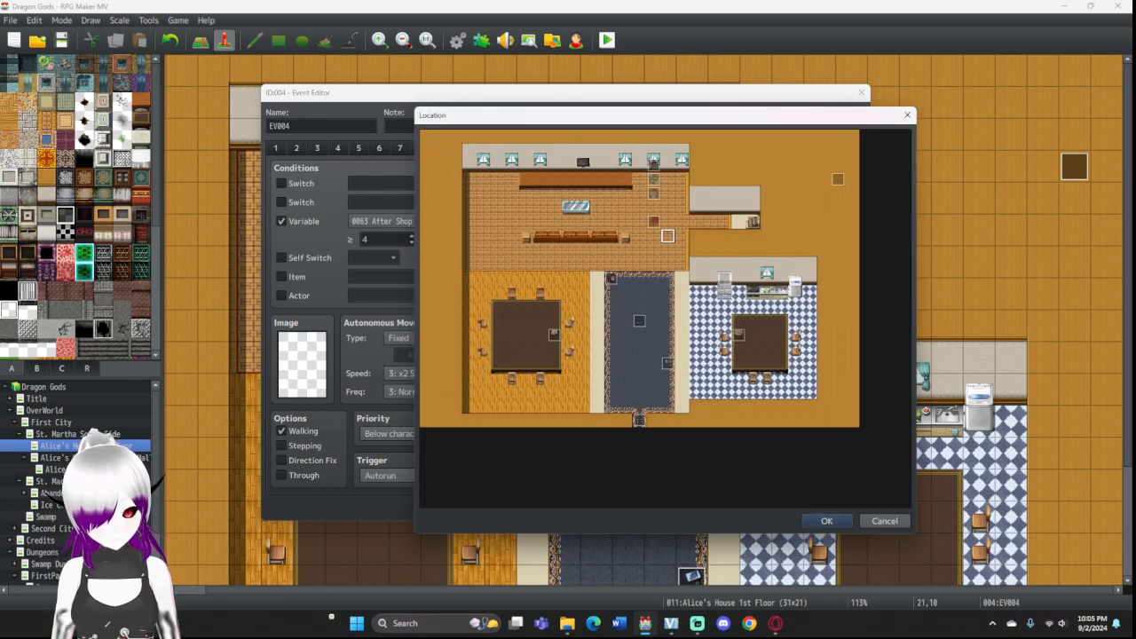
{"action": "left_click", "coordinate": [668, 250]}
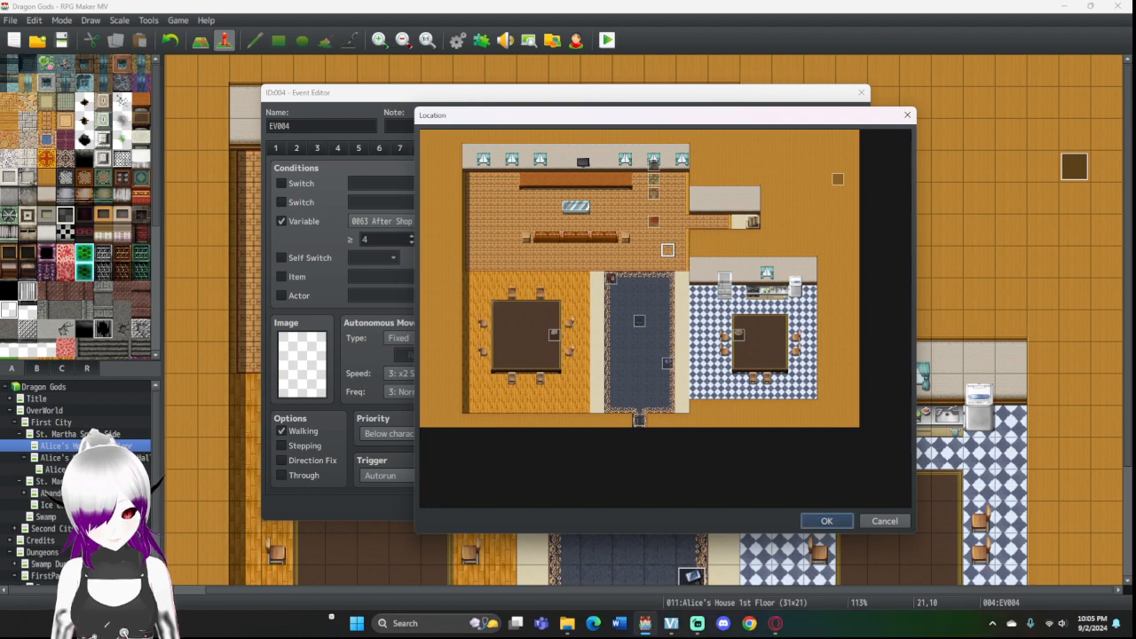
{"action": "left_click", "coordinate": [834, 522]}
{"action": "left_click", "coordinate": [631, 235]}
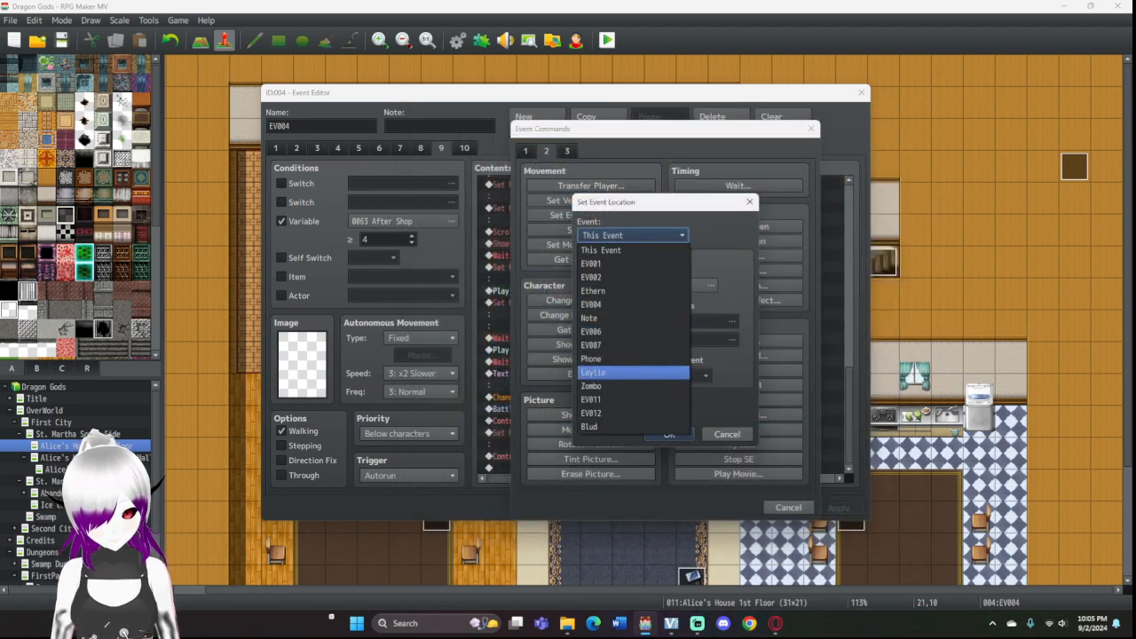
{"action": "left_click", "coordinate": [634, 371]}
{"action": "left_click", "coordinate": [669, 434]}
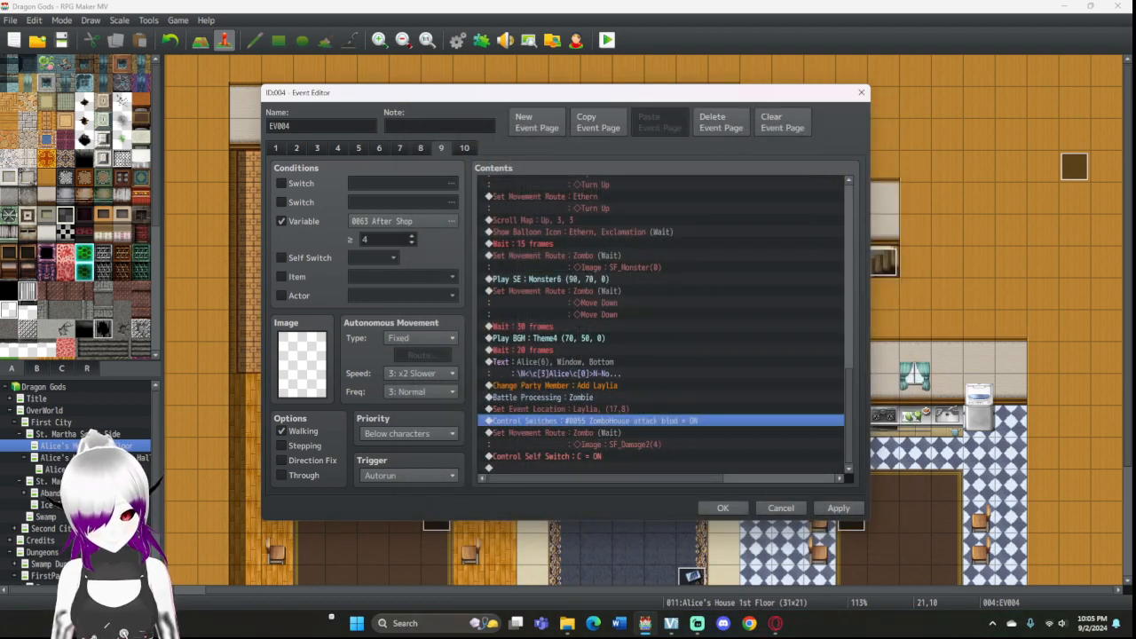
Step: Before the blud switch command, insert a Transfer Player to Alice's House 1st Floor (15,8), direction Up, fade None, and save the event
{"action": "double_click", "coordinate": [633, 421]}
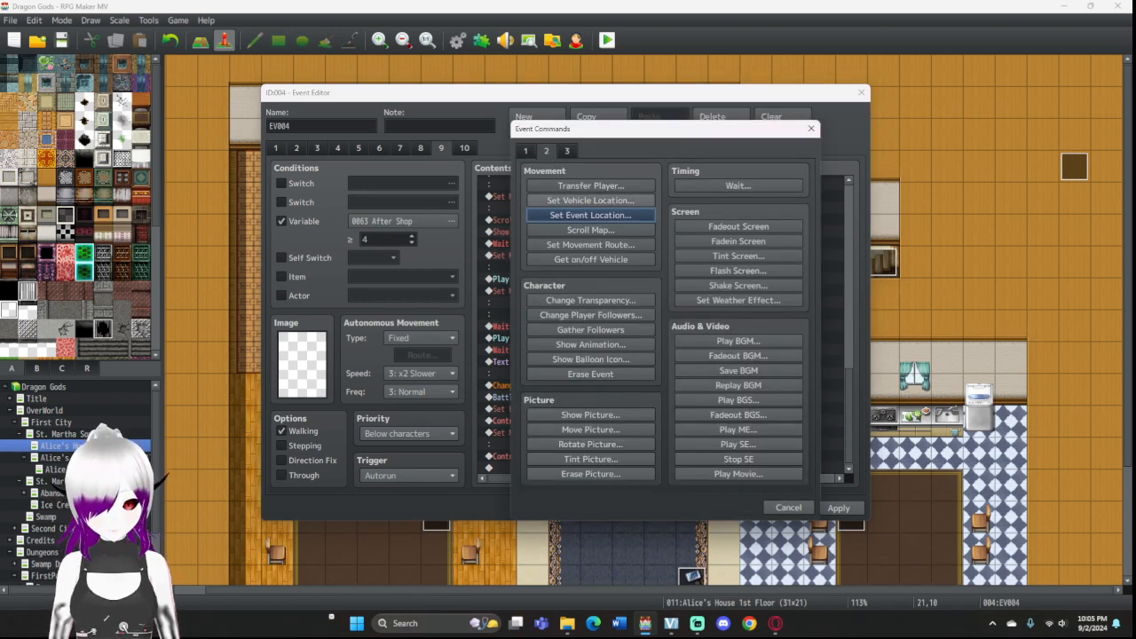
{"action": "left_click", "coordinate": [604, 185]}
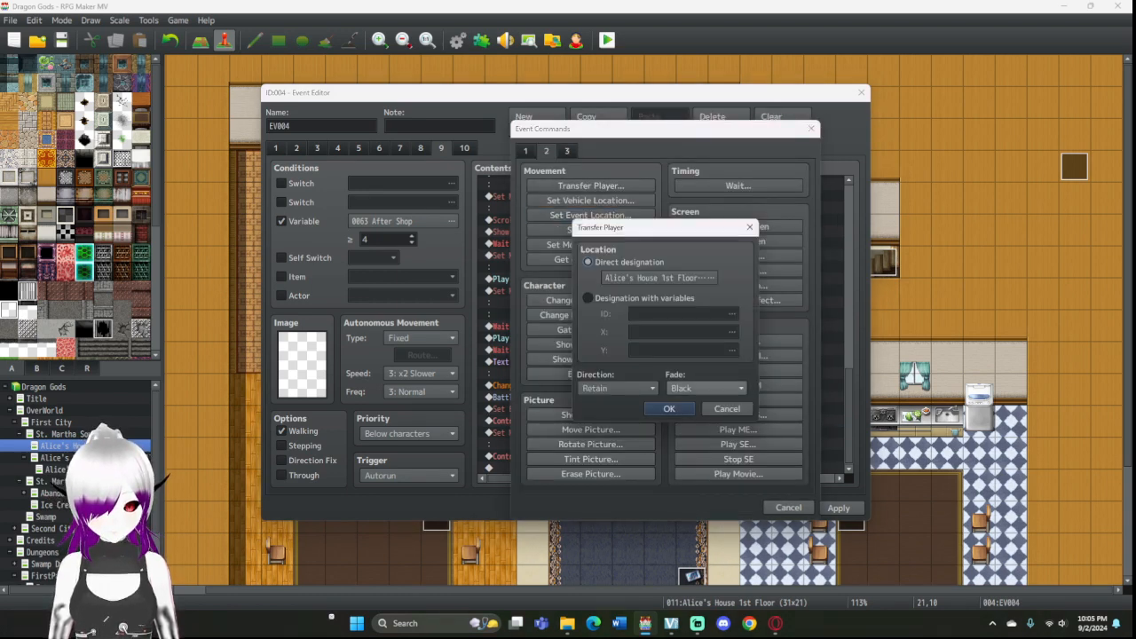
{"action": "left_click", "coordinate": [706, 387]}
{"action": "left_click", "coordinate": [701, 424]}
{"action": "left_click", "coordinate": [616, 388]}
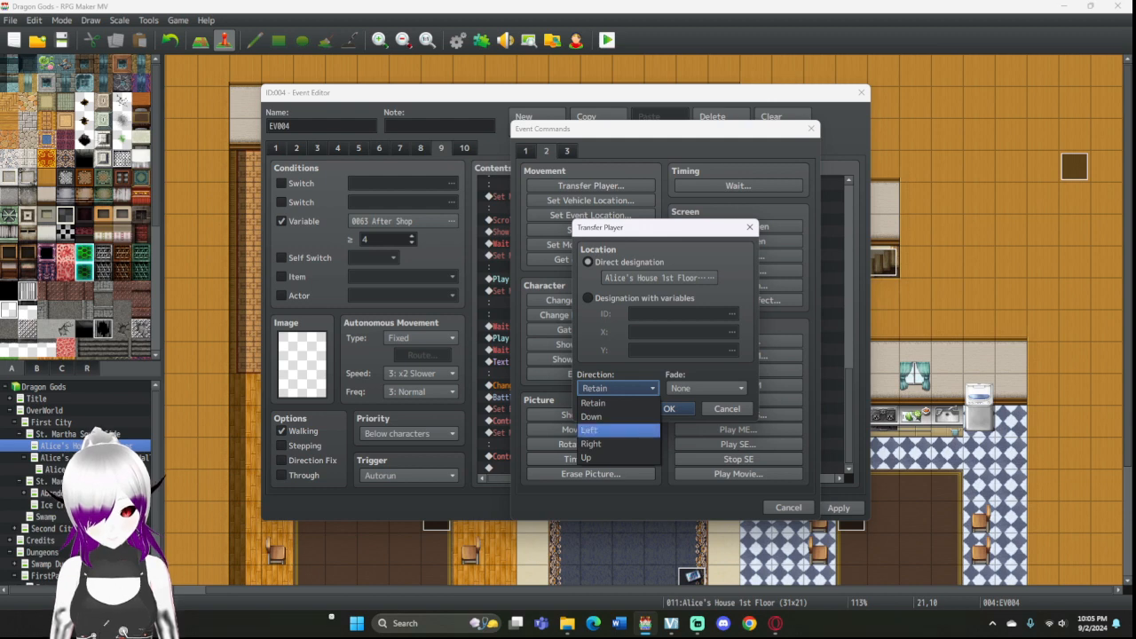
{"action": "left_click", "coordinate": [585, 457]}
{"action": "left_click", "coordinate": [708, 278]}
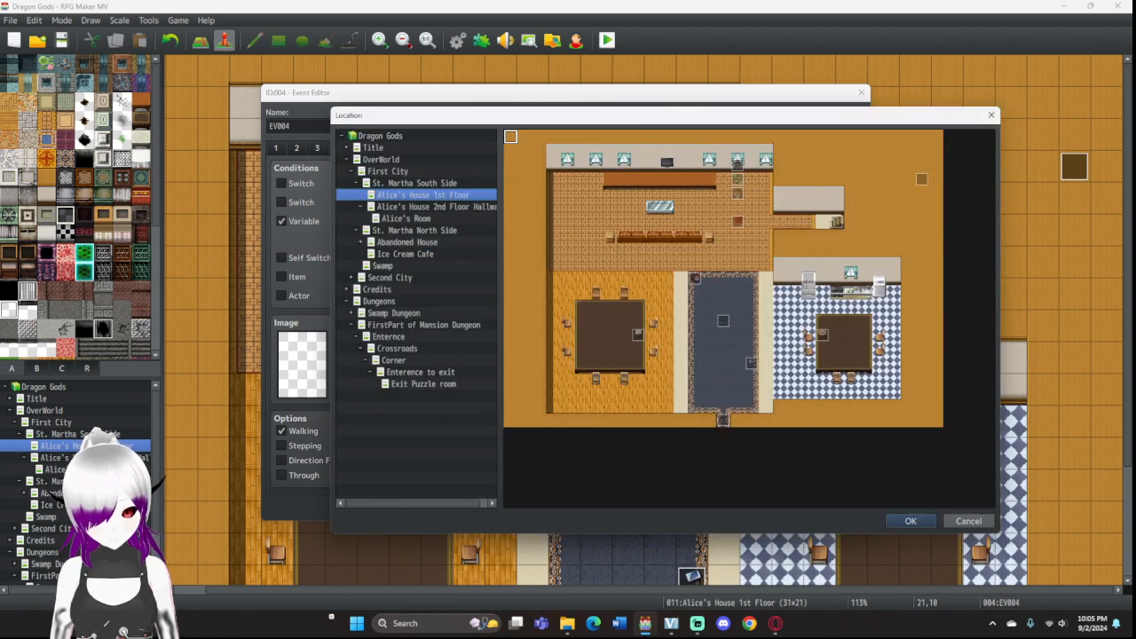
{"action": "left_click", "coordinate": [723, 250]}
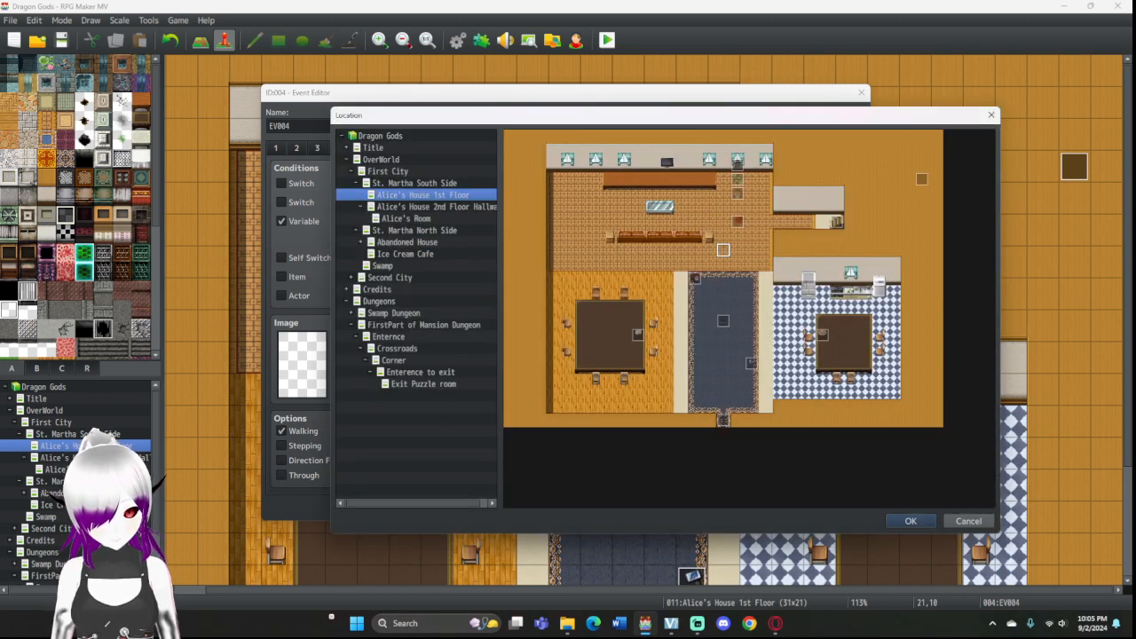
{"action": "left_click", "coordinate": [911, 521]}
{"action": "left_click", "coordinate": [670, 409]}
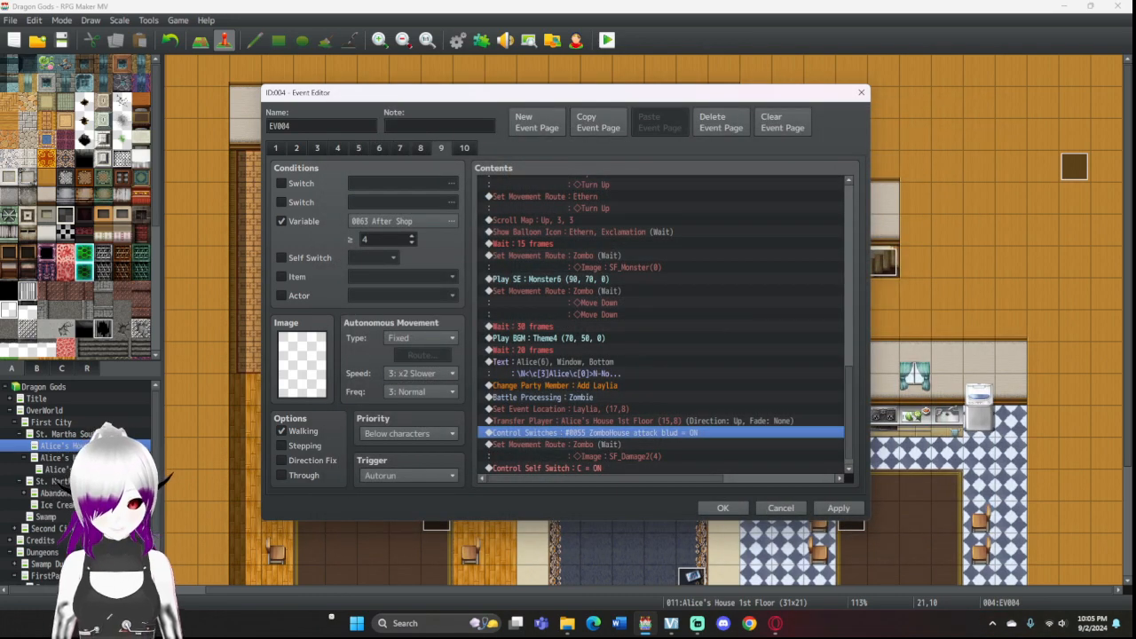
{"action": "scroll", "coordinate": [661, 325], "scroll_direction": "down", "scroll_amount": 1}
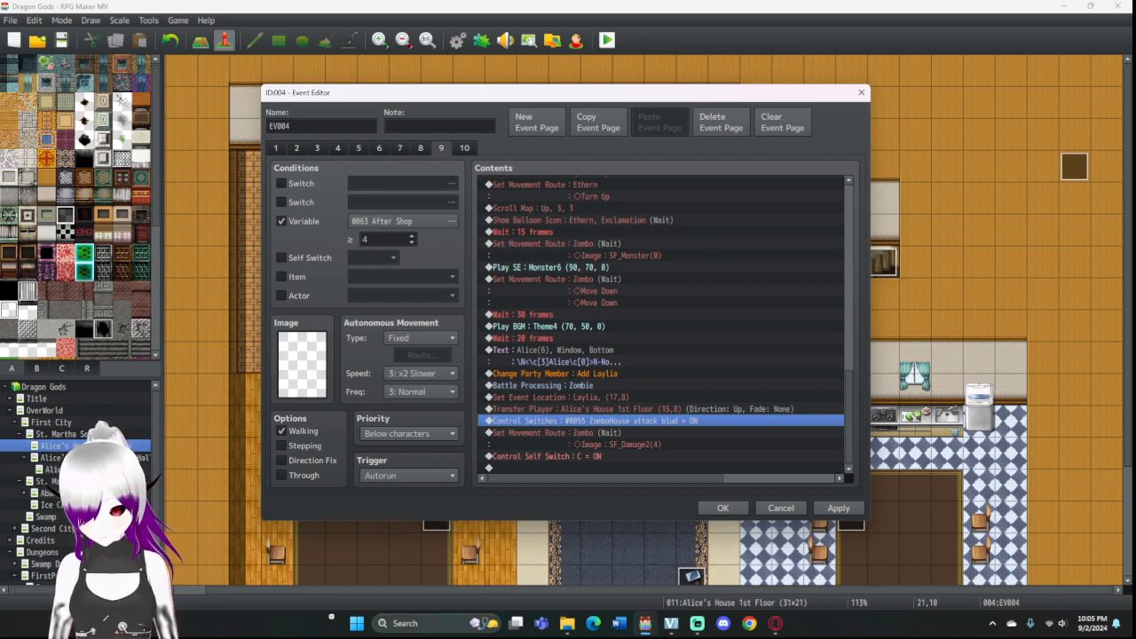
{"action": "left_click", "coordinate": [722, 507]}
Step: Save the game changes, start a playtest in a maximized window, and continue from the saved game
{"action": "left_click", "coordinate": [607, 40]}
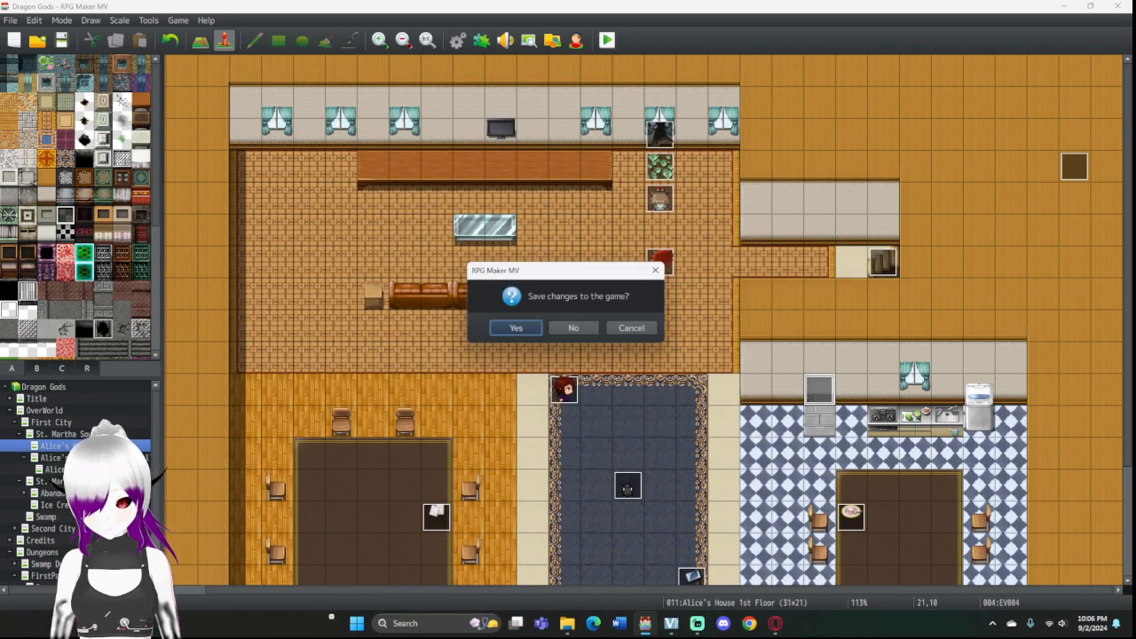
{"action": "key", "text": "Return"}
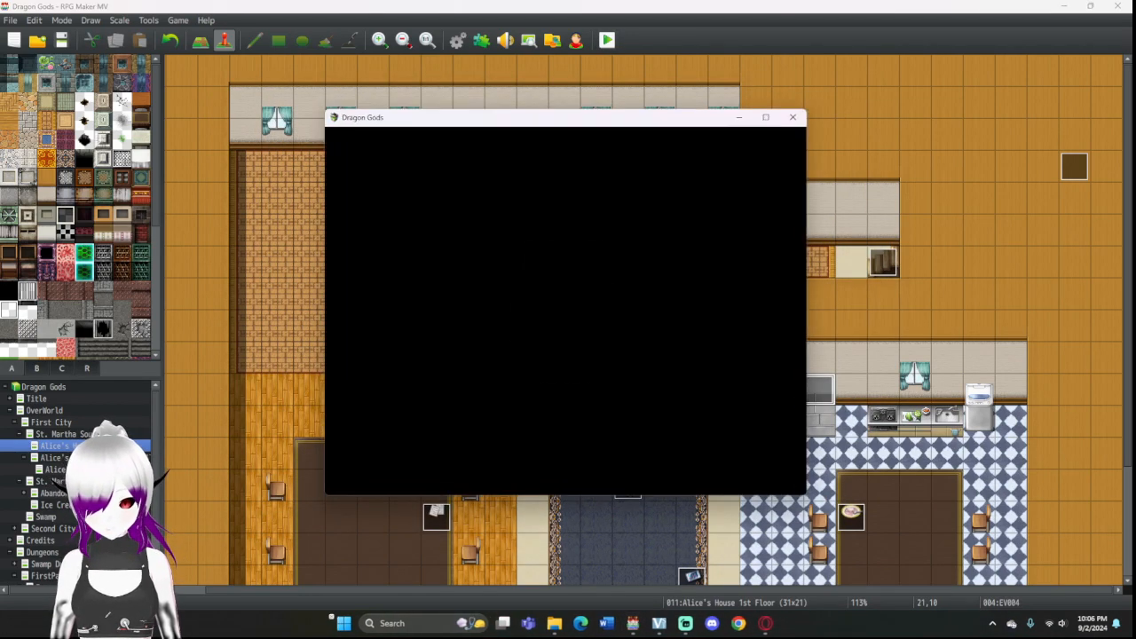
{"action": "left_click", "coordinate": [766, 117]}
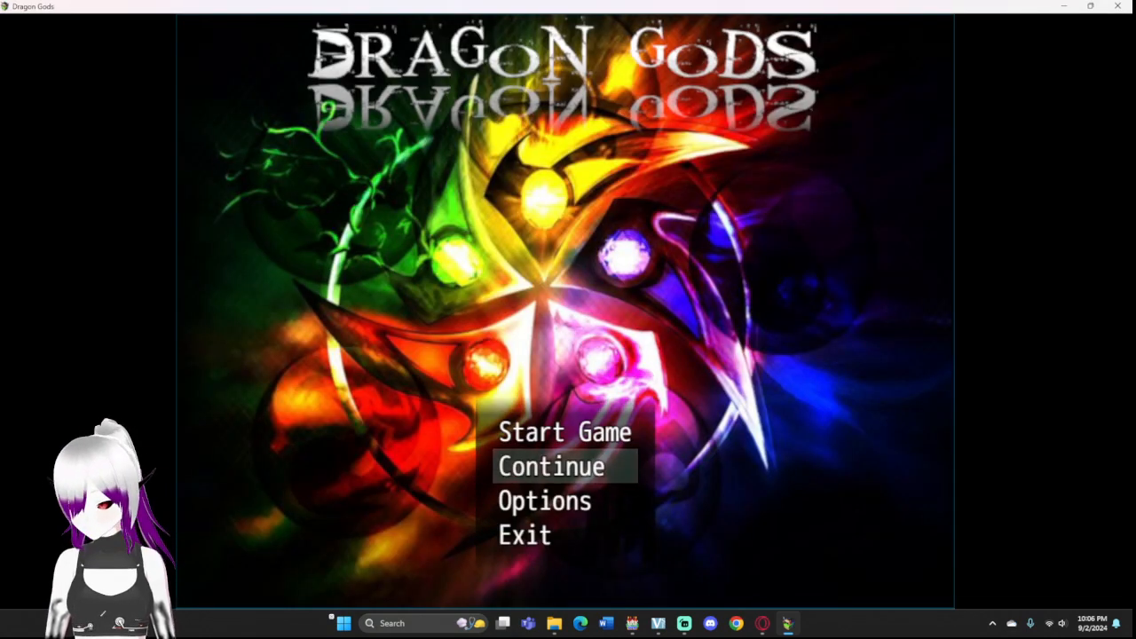
{"action": "key", "text": "Return"}
{"action": "key", "text": "Return"}
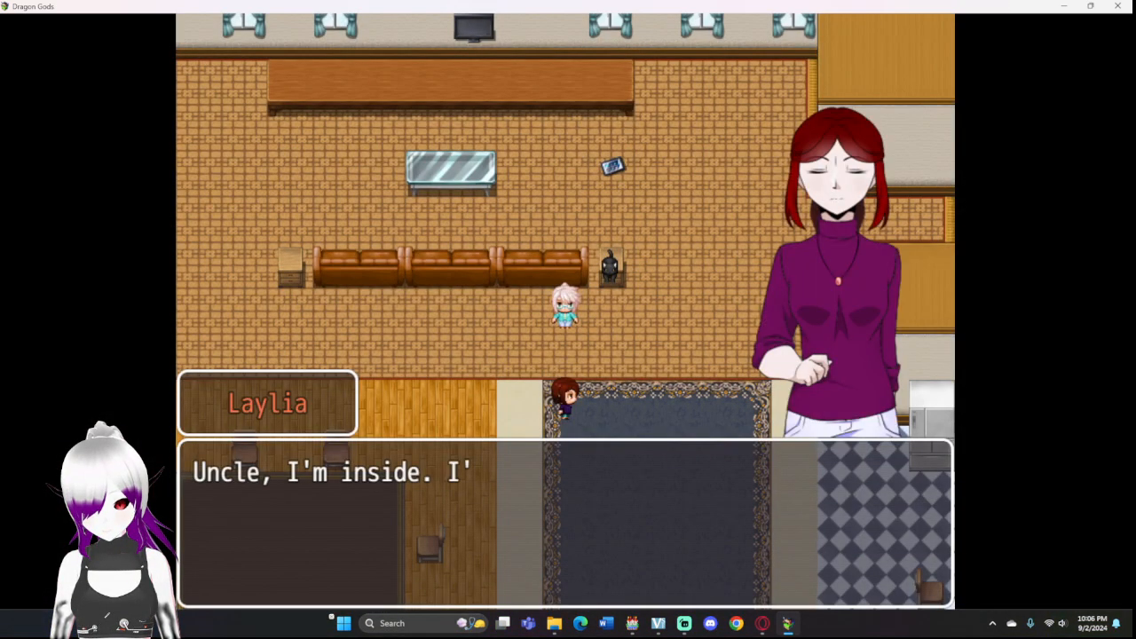
Step: Advance through the Laylia and Alice cutscene dialogue until the Zombie battle starts
{"action": "key", "text": "Return"}
{"action": "key", "text": "Return"}
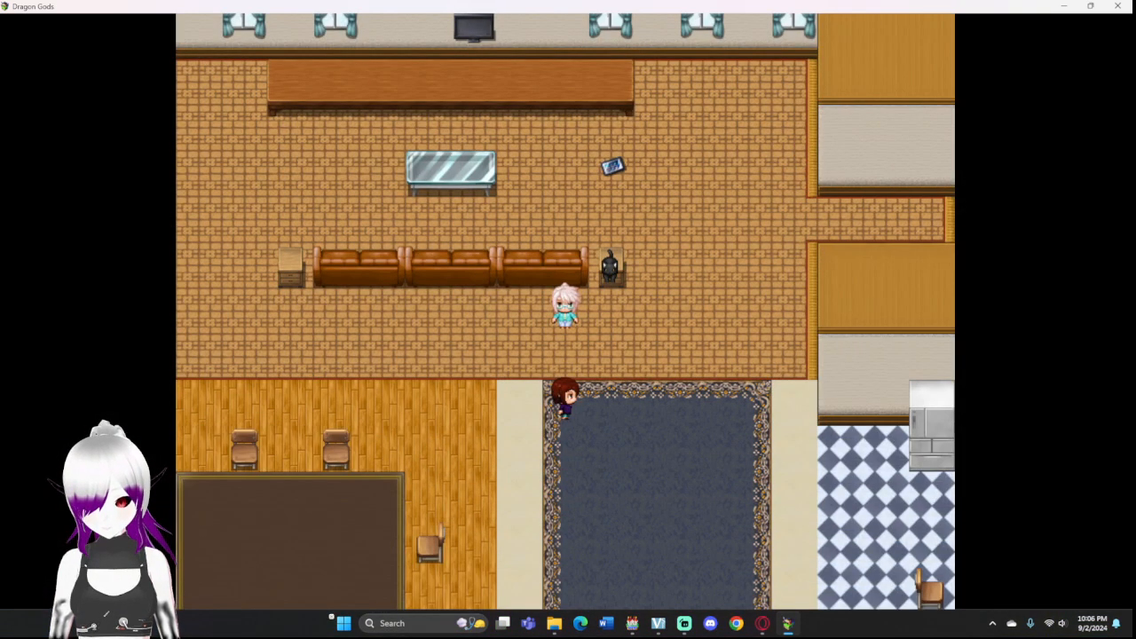
{"action": "key", "text": "Return"}
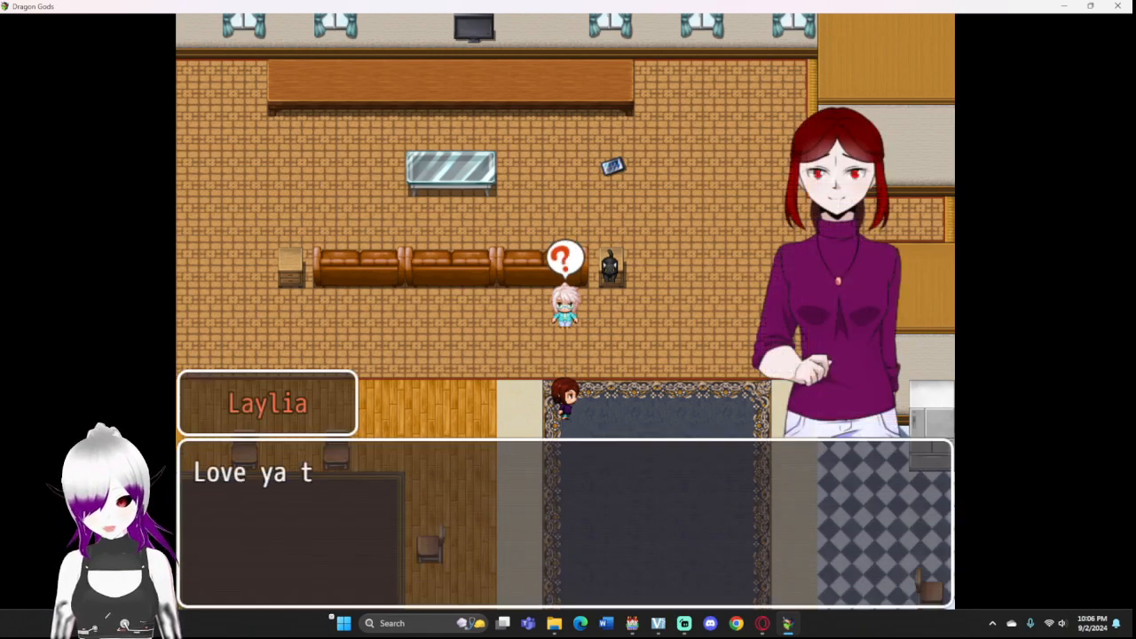
{"action": "key", "text": "Return"}
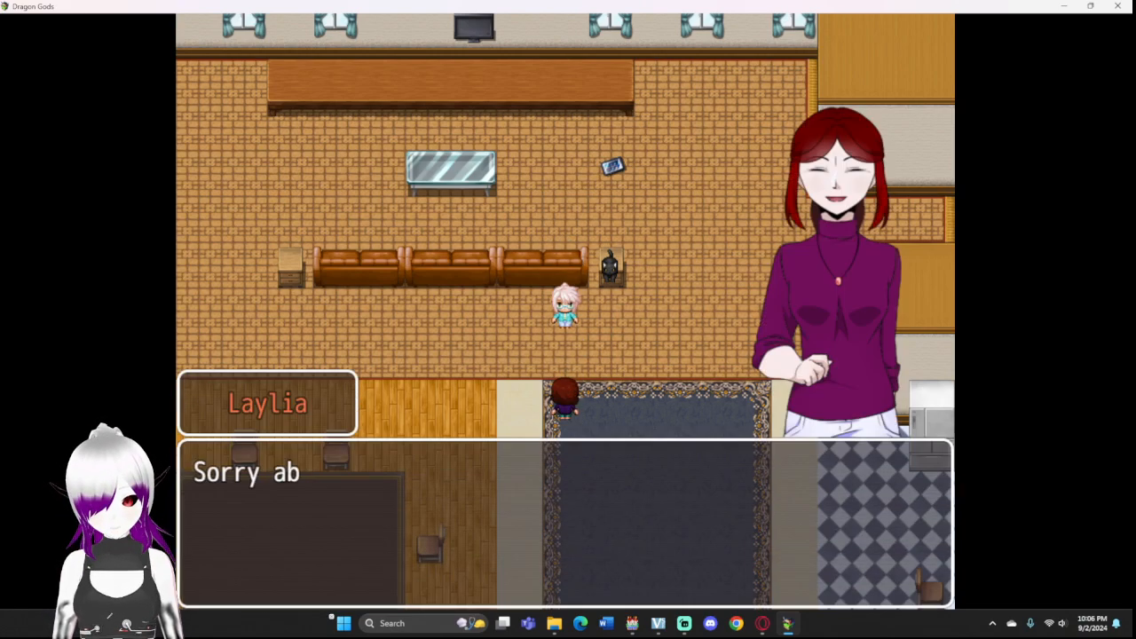
{"action": "key", "text": "Return"}
{"action": "key", "text": "Return"}
{"action": "key", "text": "Return"}
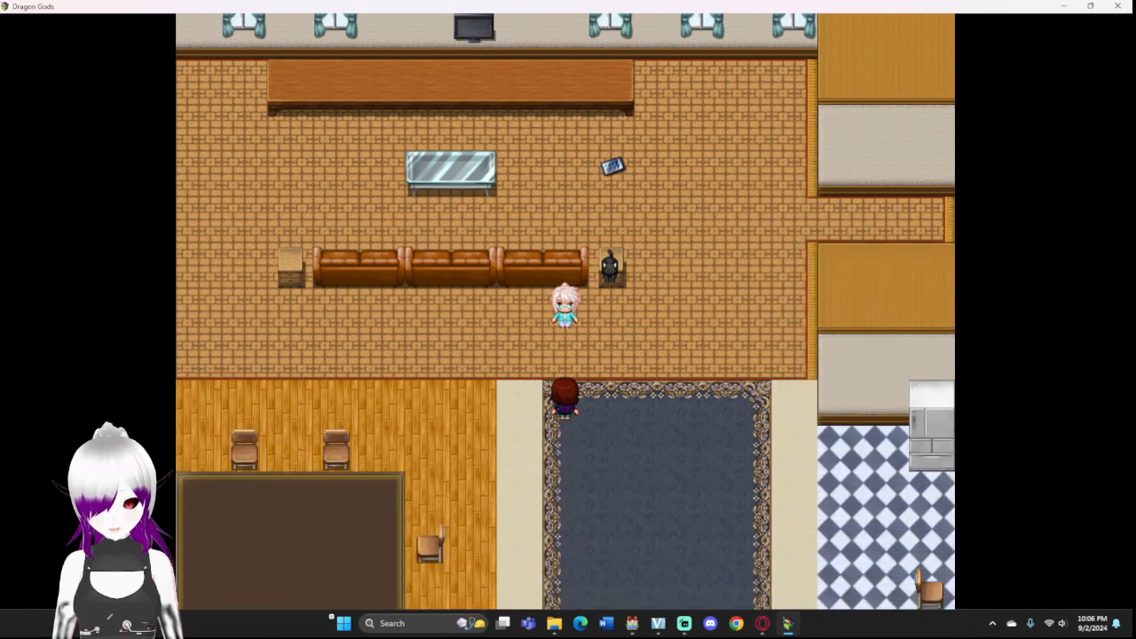
{"action": "key", "text": "Return"}
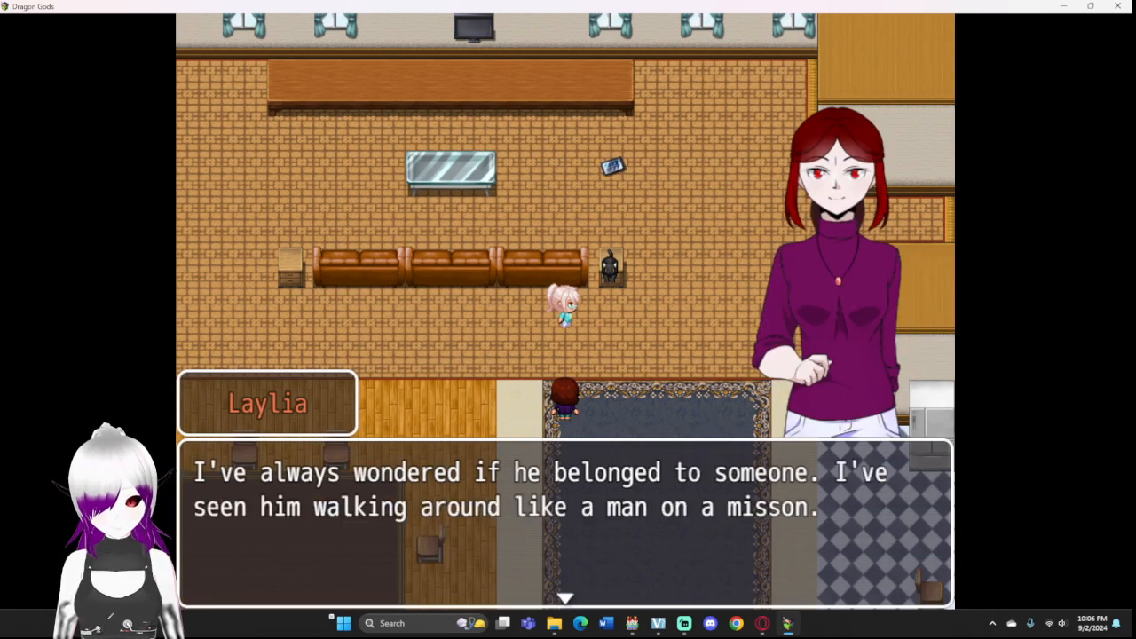
{"action": "key", "text": "Return"}
{"action": "key", "text": "Return"}
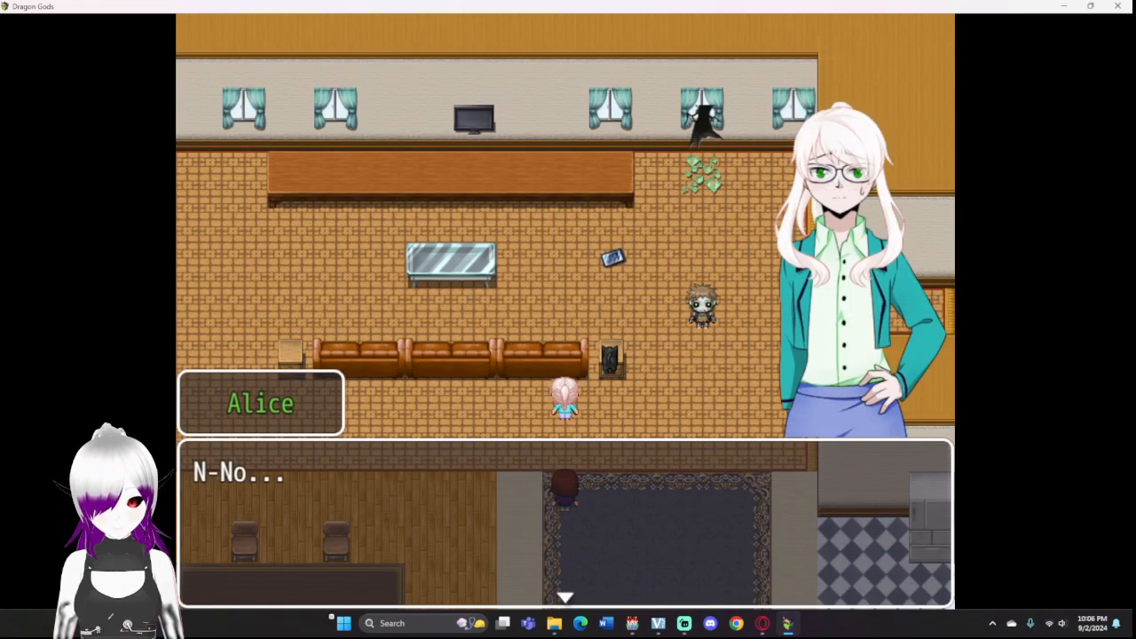
{"action": "key", "text": "Return"}
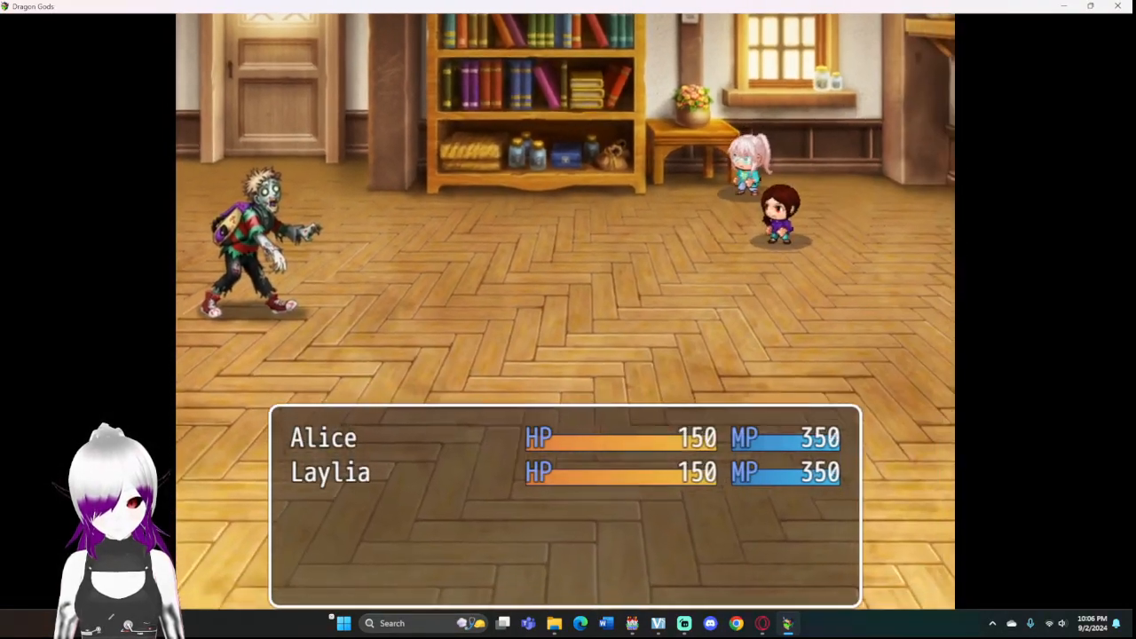
Step: Fight the Zombie battle with basic attacks until the zombie is defeated
{"action": "key", "text": "Return"}
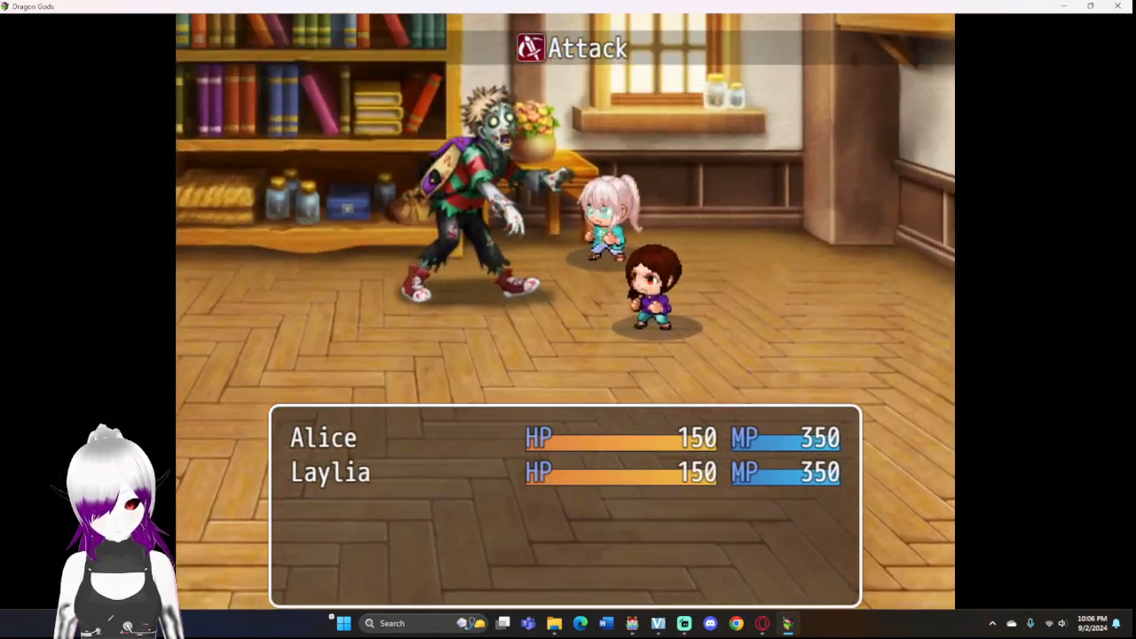
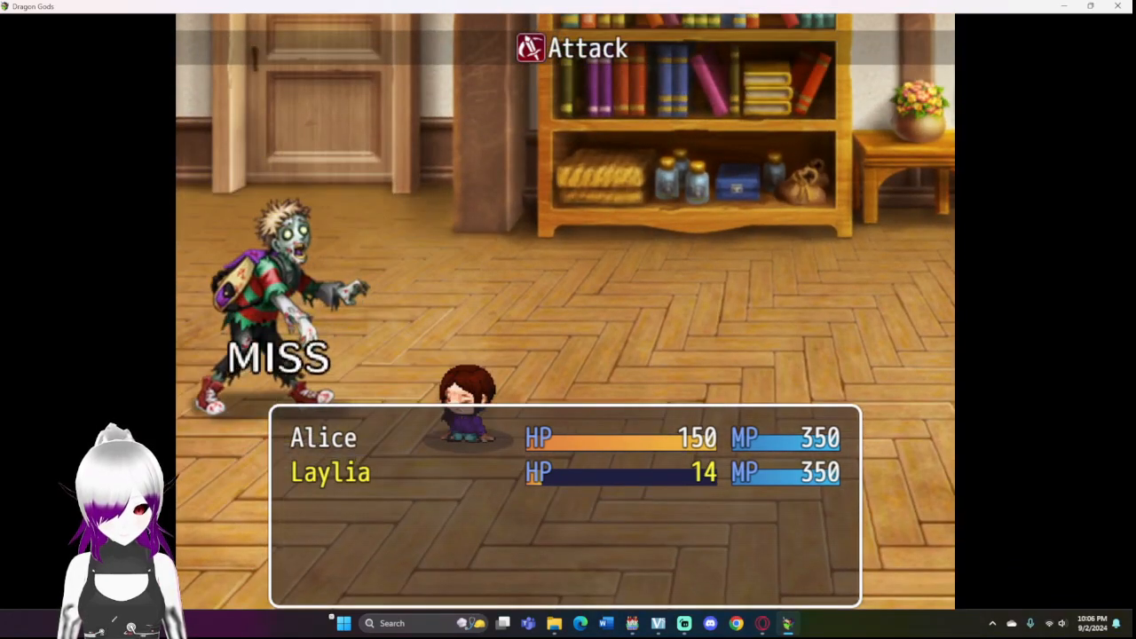
{"action": "key", "text": "Return"}
{"action": "key", "text": "Return"}
{"action": "key", "text": "Return"}
{"action": "key", "text": "Return"}
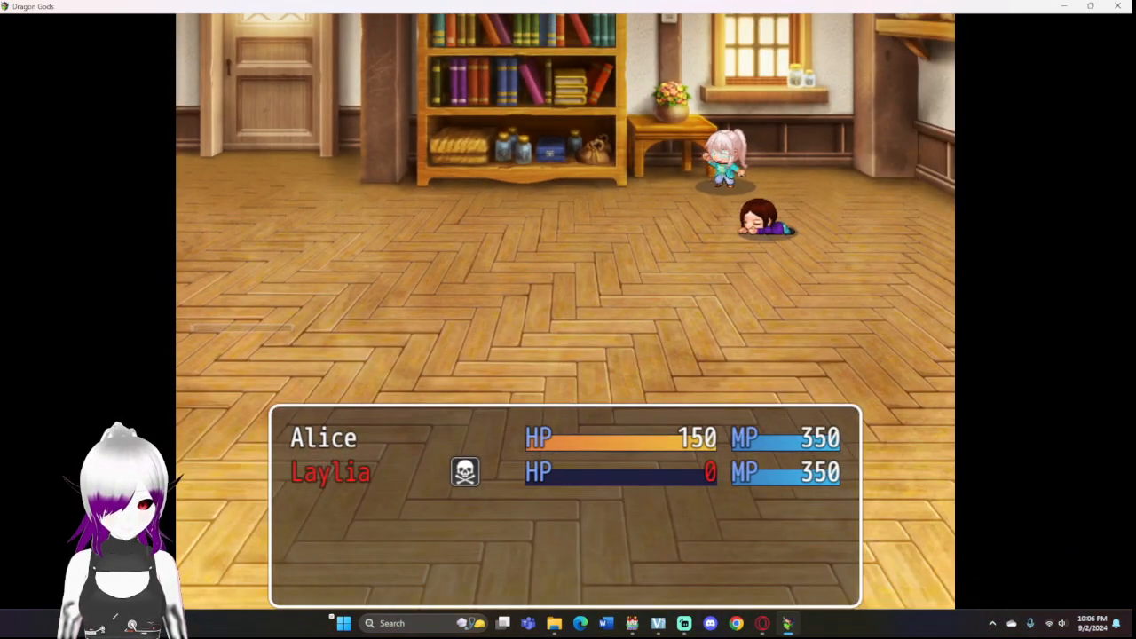
Step: Dismiss the battle spoils, watch the post-battle scene on the first floor, and close the playtest
{"action": "key", "text": "Return"}
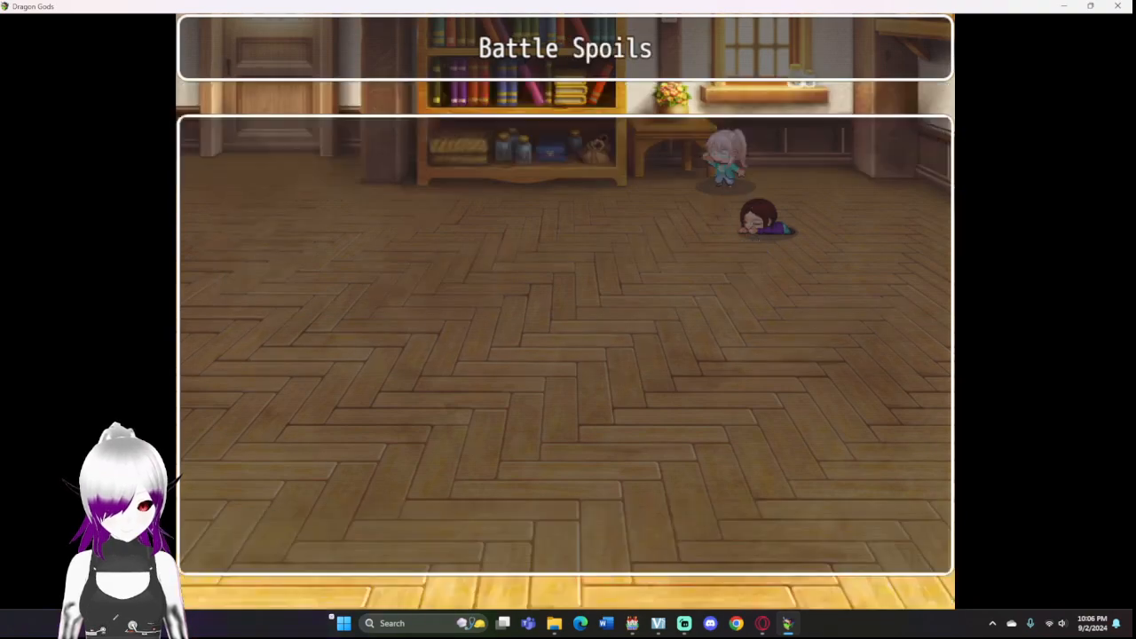
{"action": "key", "text": "Return"}
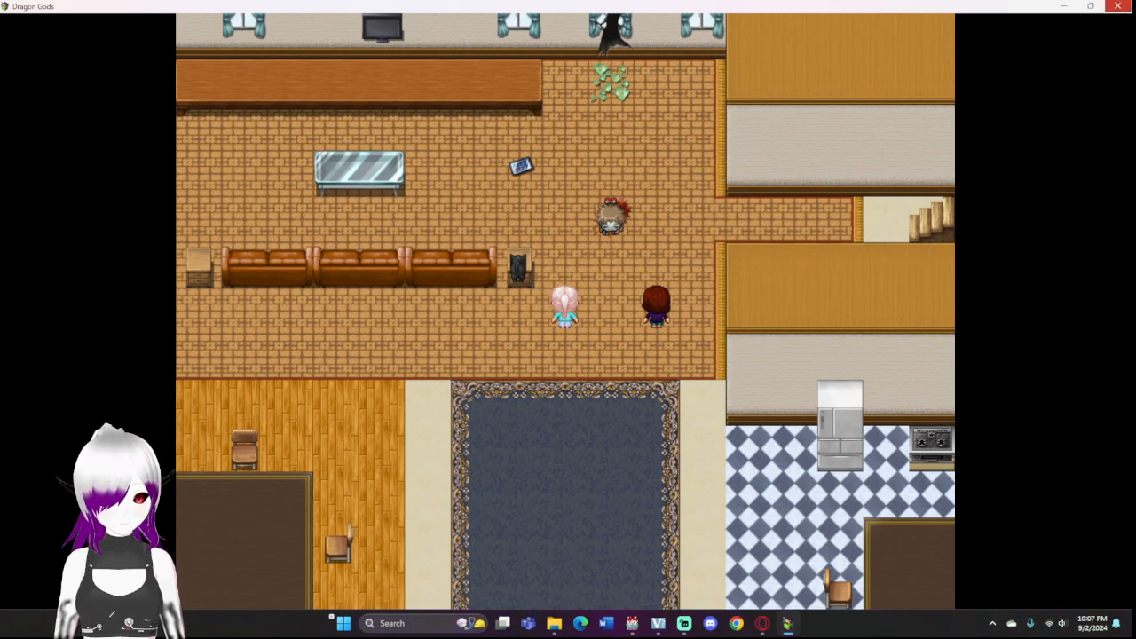
{"action": "left_click", "coordinate": [1118, 6]}
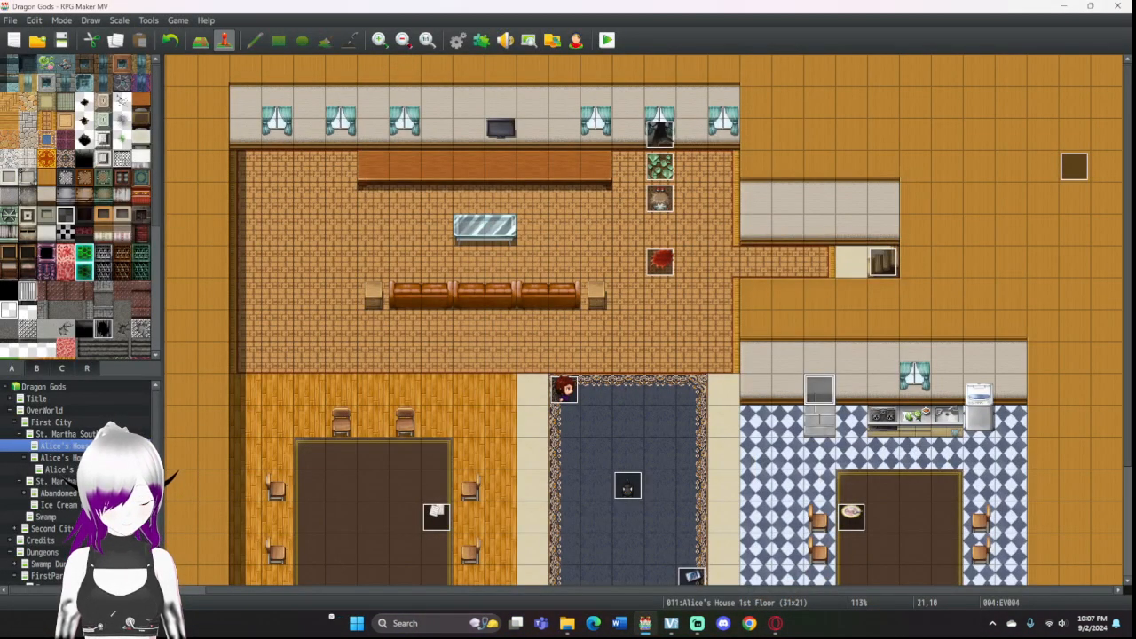
Step: On page 9 of the EV004 event, set the post-battle Transfer Player command's fade to Black and save the event
{"action": "double_click", "coordinate": [819, 390]}
{"action": "left_click", "coordinate": [441, 148]}
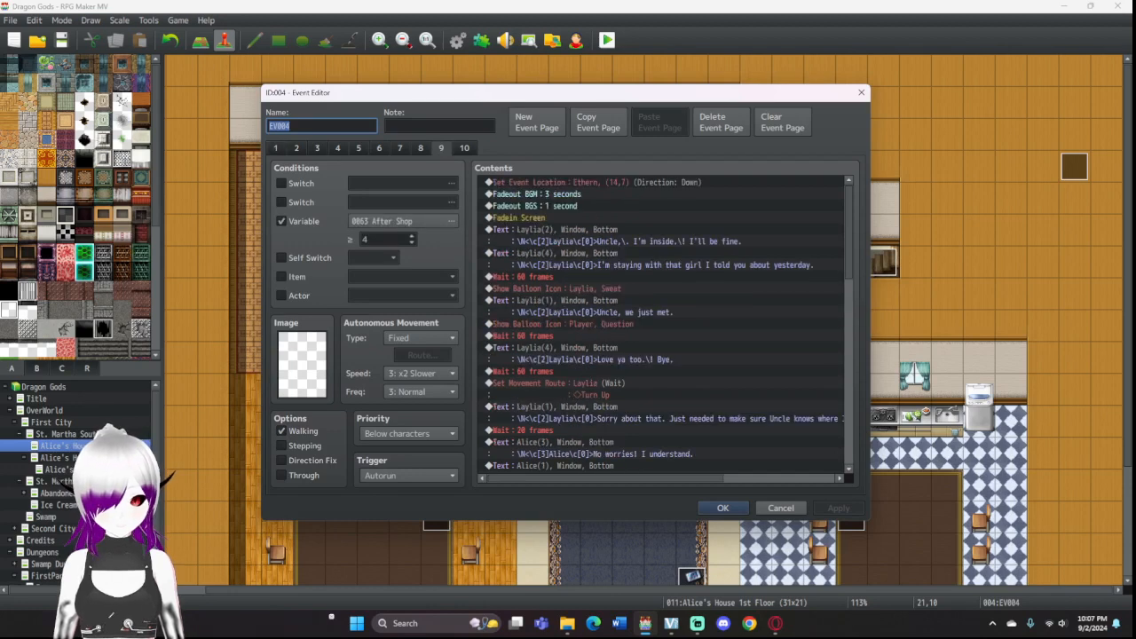
{"action": "scroll", "coordinate": [661, 324], "scroll_direction": "down", "scroll_amount": 10}
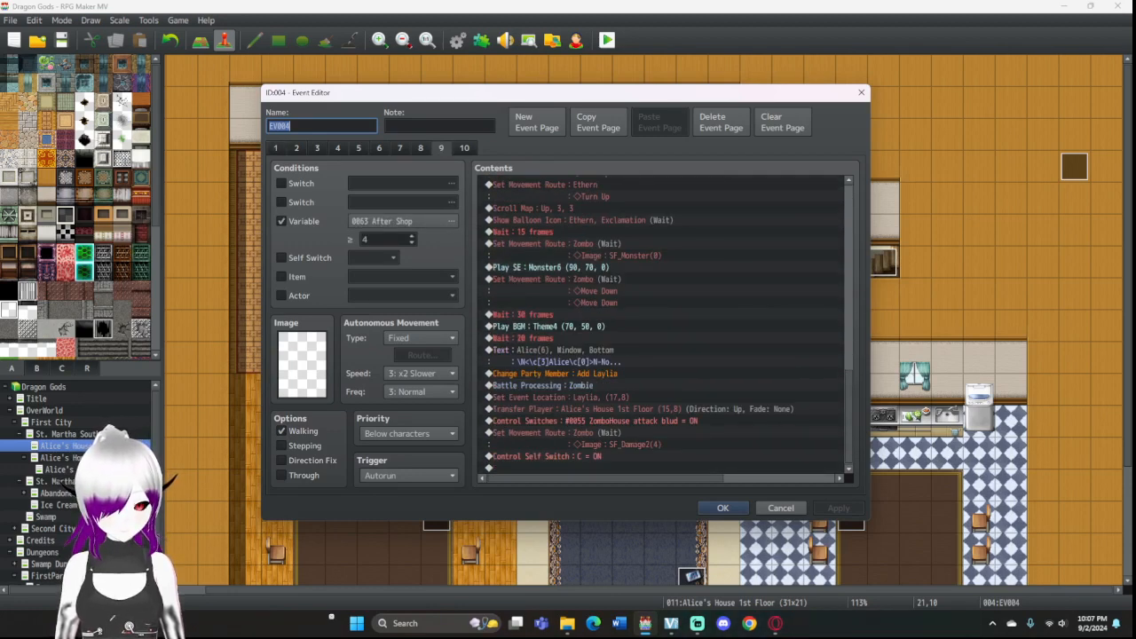
{"action": "left_click", "coordinate": [643, 409]}
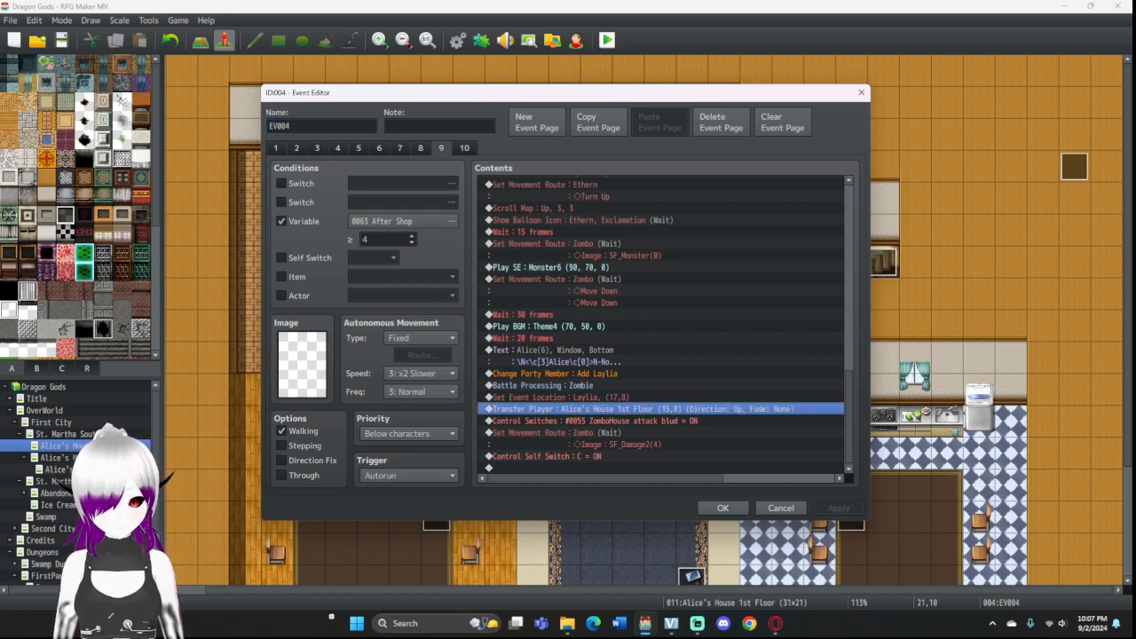
{"action": "double_click", "coordinate": [643, 409]}
{"action": "left_click", "coordinate": [705, 387]}
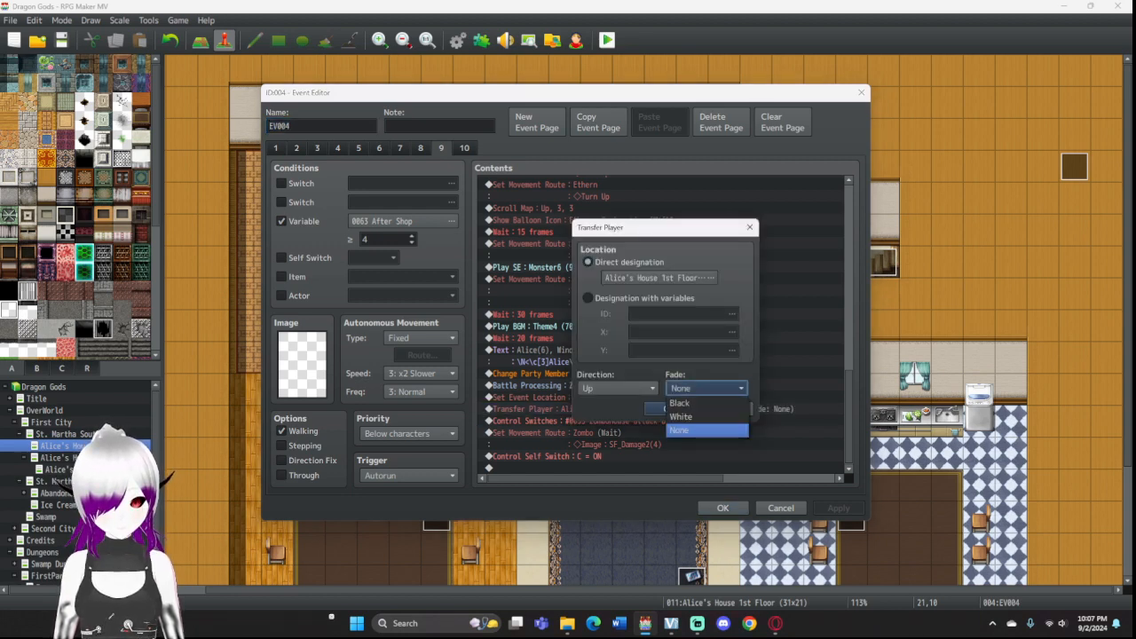
{"action": "left_click", "coordinate": [701, 402]}
{"action": "left_click", "coordinate": [669, 408]}
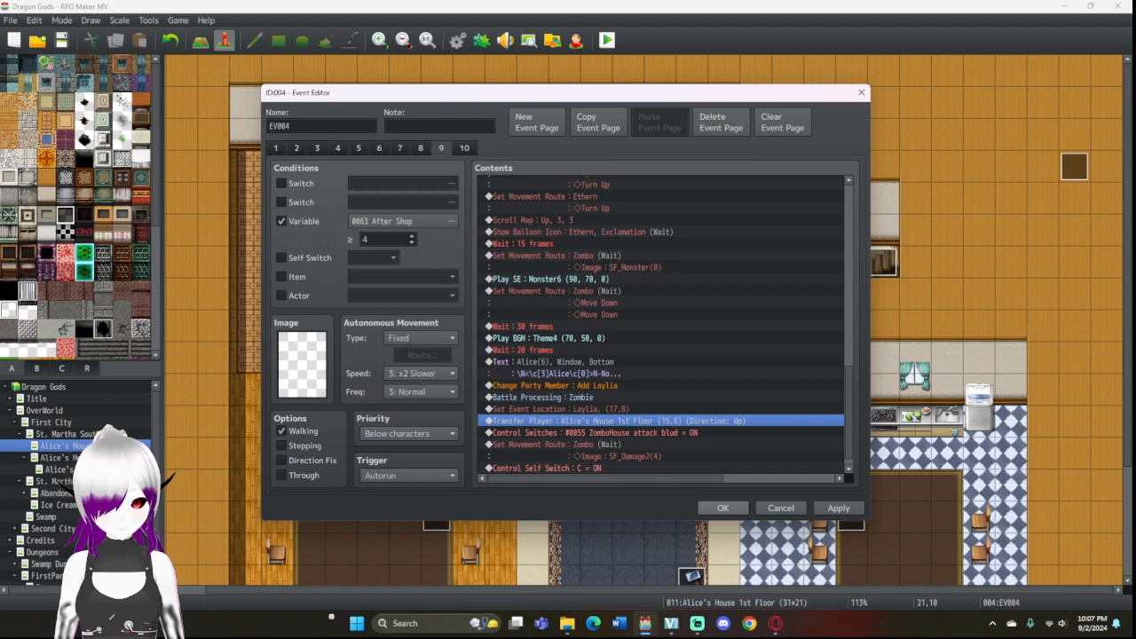
{"action": "left_click", "coordinate": [722, 507]}
Step: Save the fade change, start a maximized playtest, and load the File 2 save
{"action": "left_click", "coordinate": [606, 40]}
{"action": "left_click", "coordinate": [515, 327]}
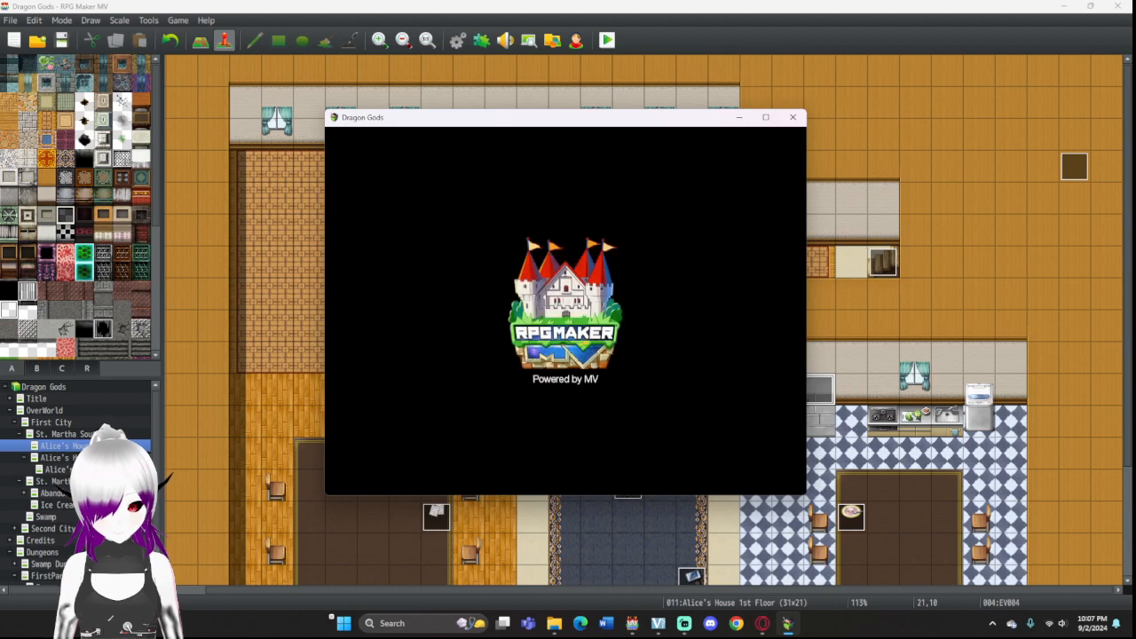
{"action": "left_click", "coordinate": [766, 118]}
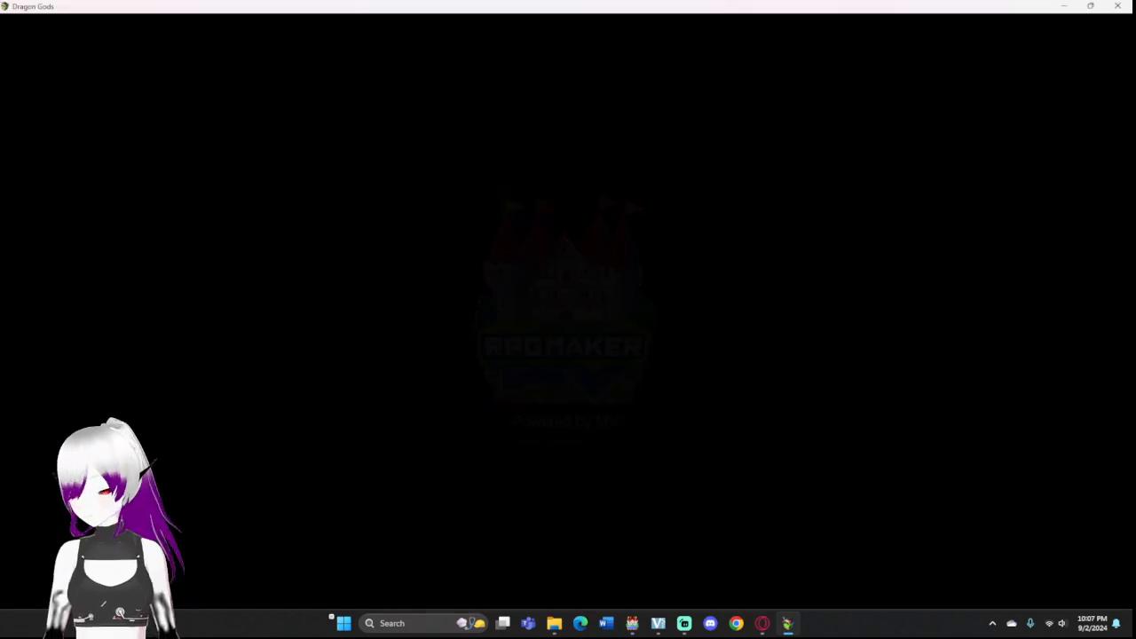
{"action": "key", "text": "Return"}
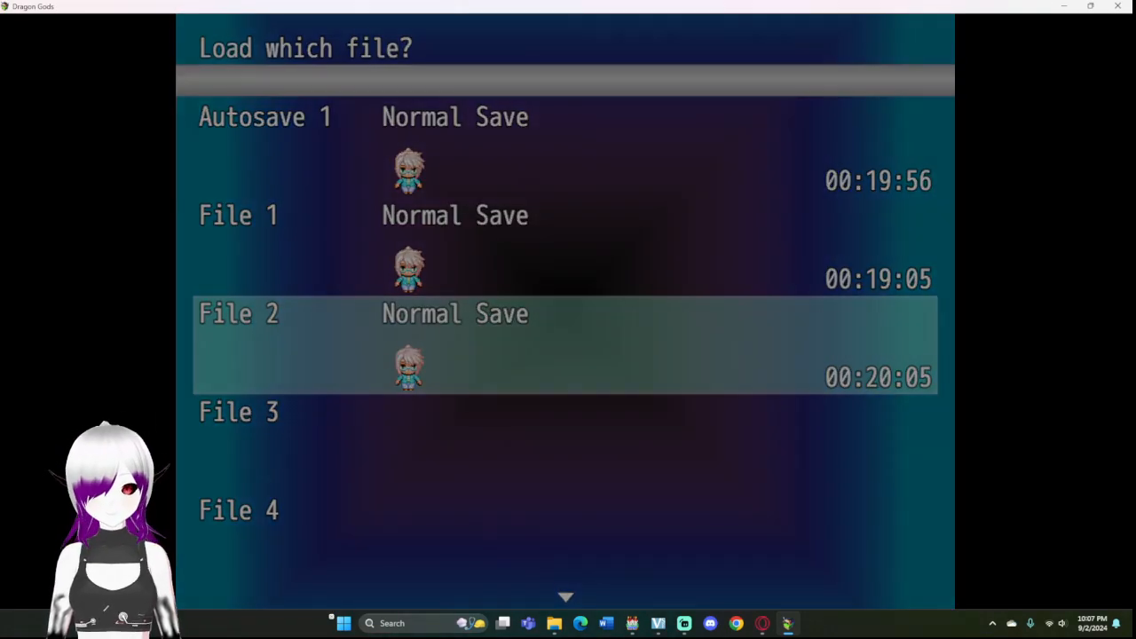
{"action": "key", "text": "Return"}
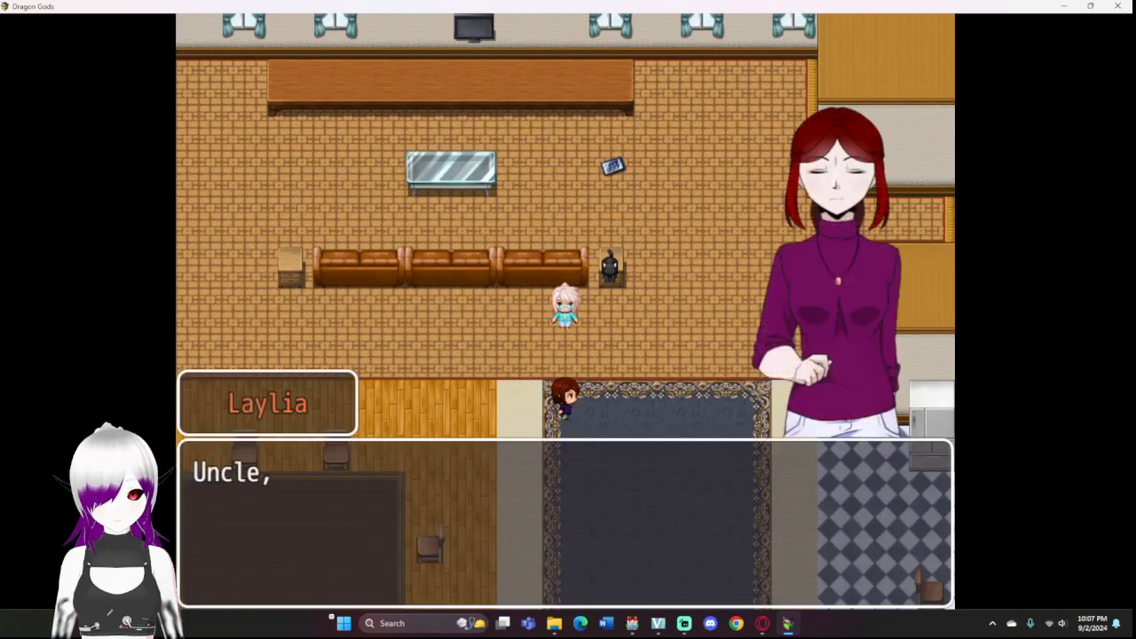
{"action": "key", "text": "Return"}
{"action": "key", "text": "Return"}
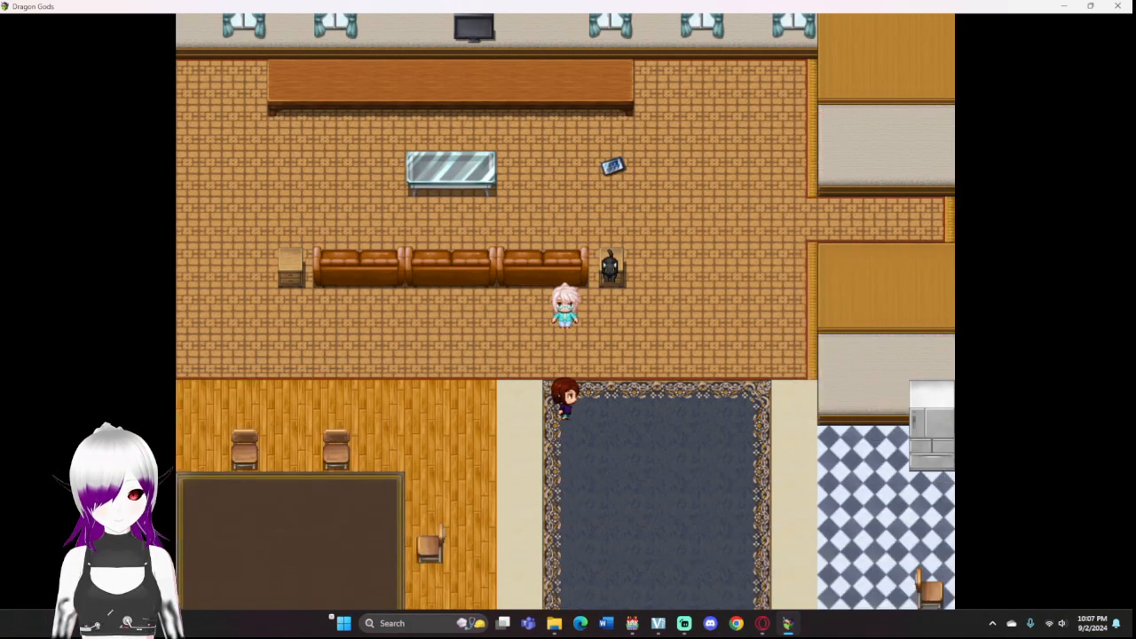
{"action": "key", "text": "Return"}
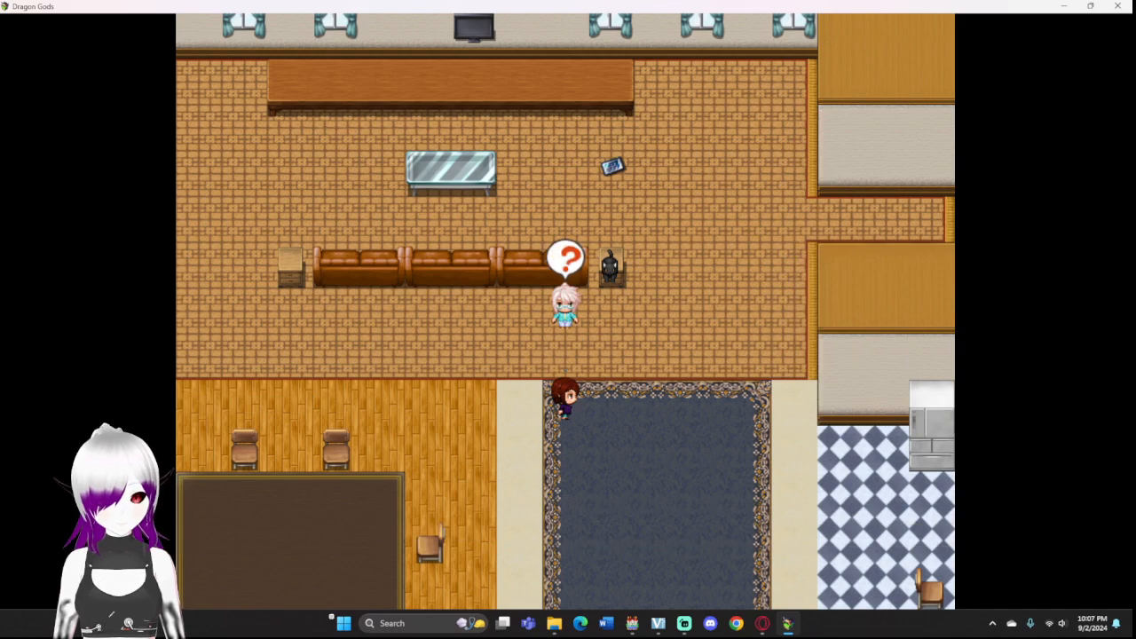
{"action": "key", "text": "Return"}
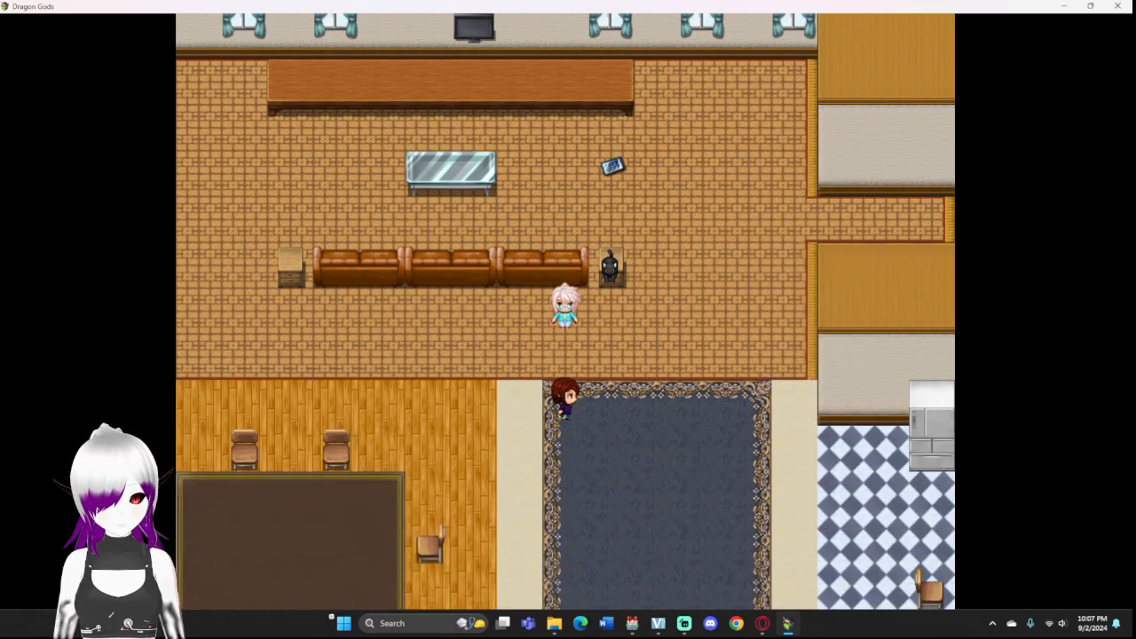
{"action": "key", "text": "Return"}
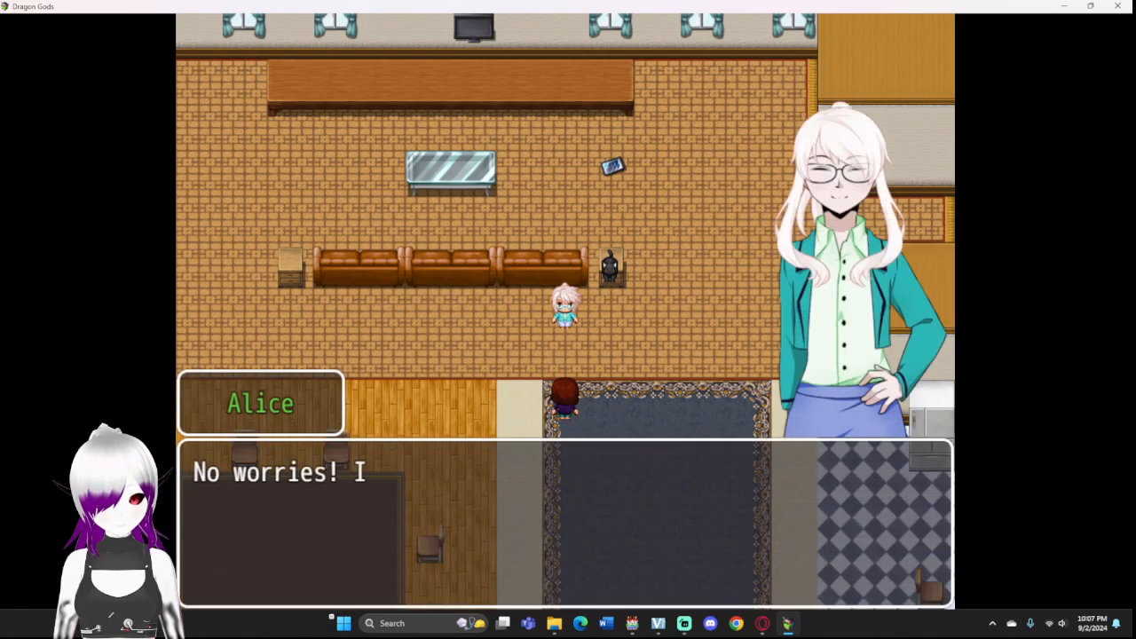
{"action": "key", "text": "Return"}
{"action": "key", "text": "Return"}
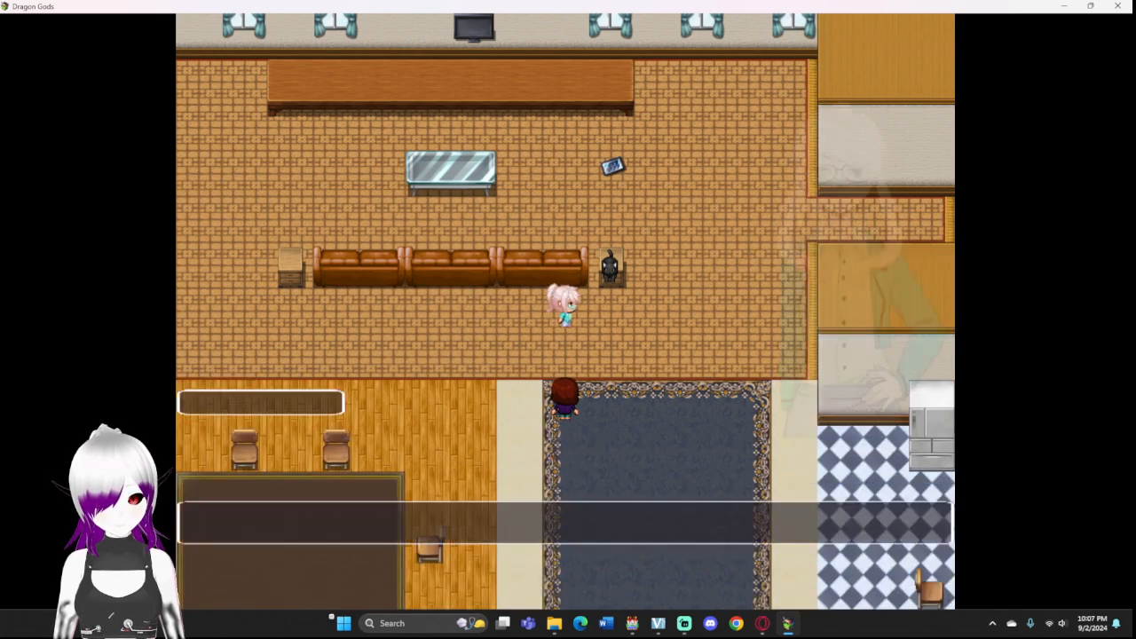
{"action": "key", "text": "Return"}
{"action": "key", "text": "Return"}
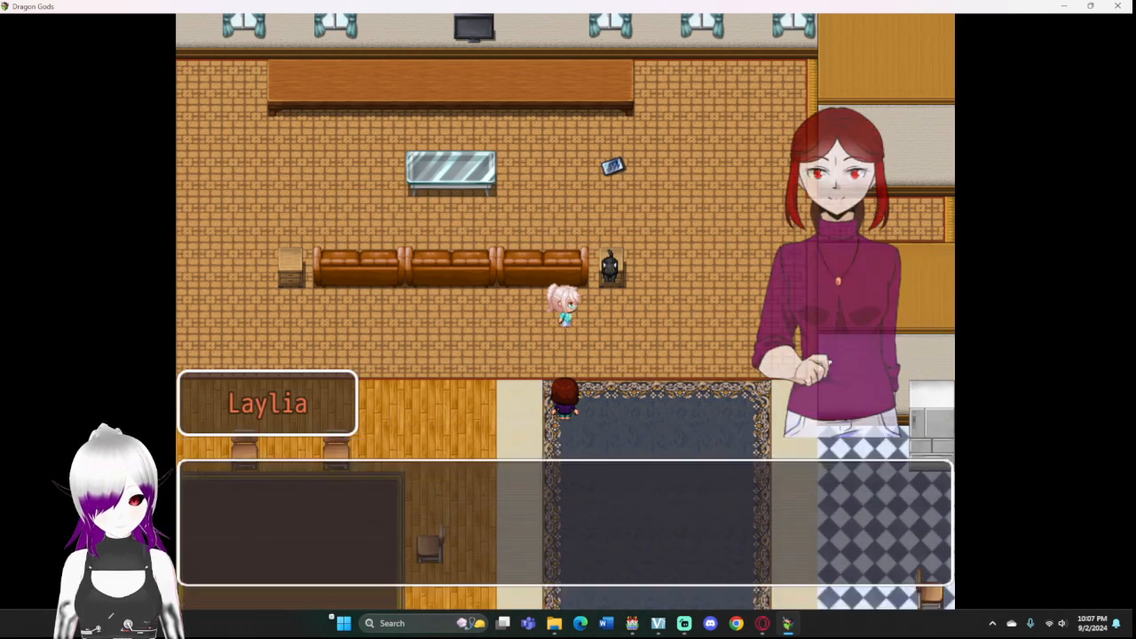
{"action": "key", "text": "Return"}
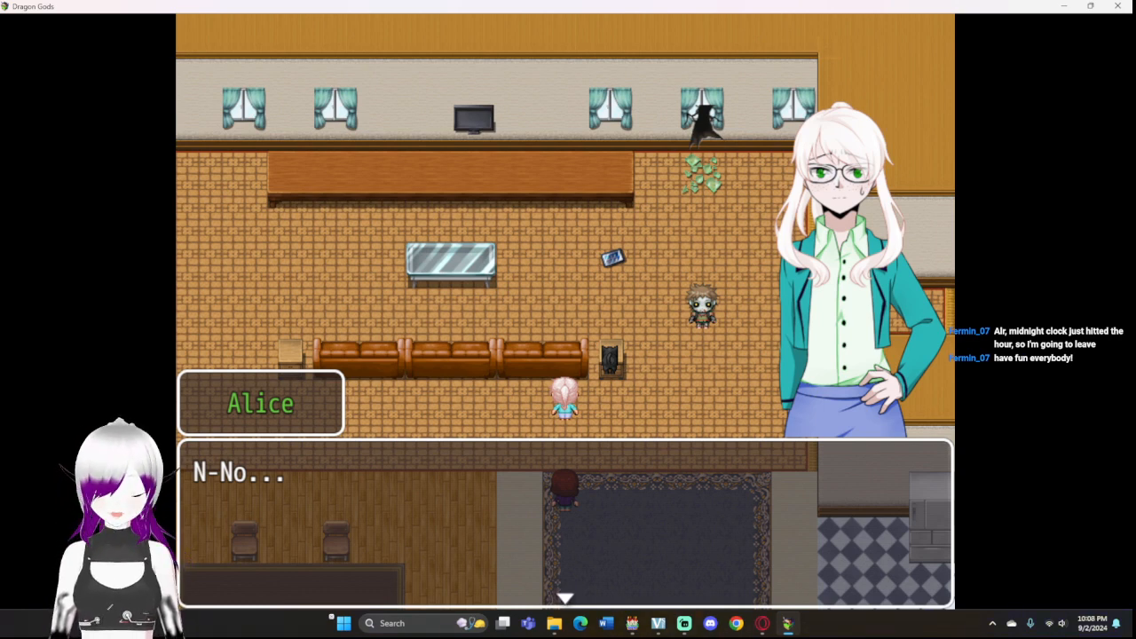
{"action": "key", "text": "Return"}
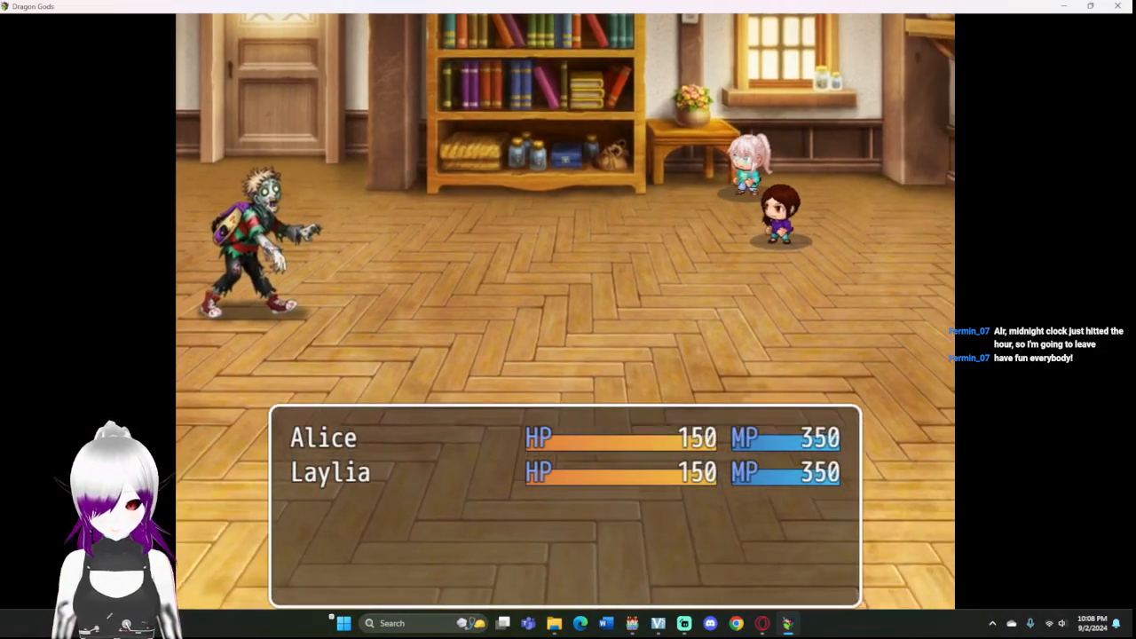
Step: Defeat the zombie with basic attacks, check the post-battle scene with the black fade, and close the playtest
{"action": "key", "text": "Return"}
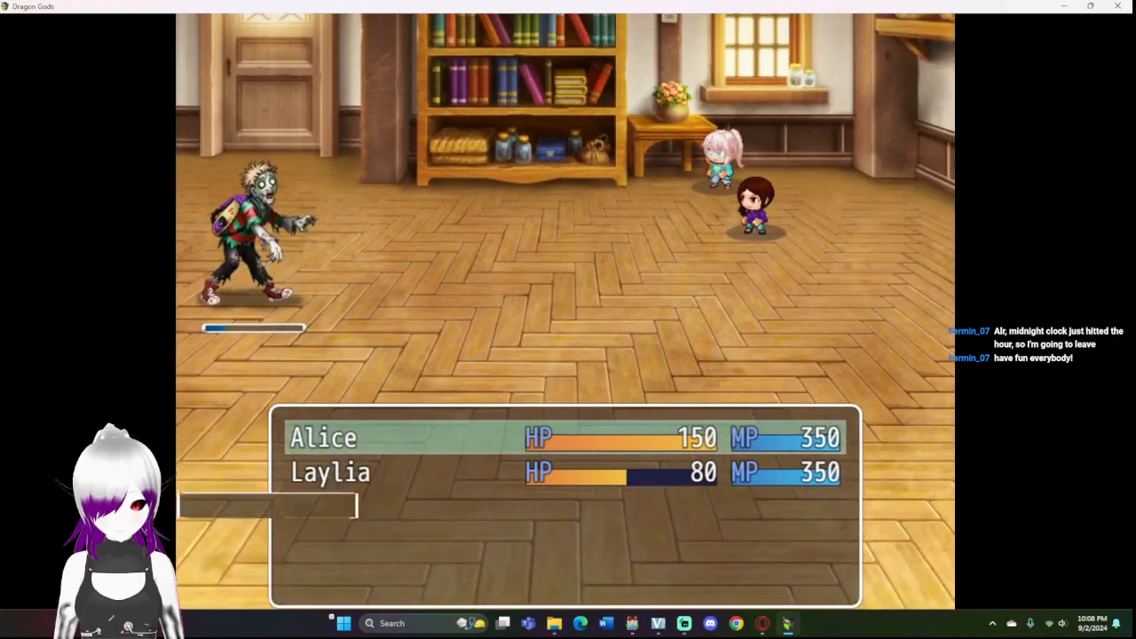
{"action": "key", "text": "Return"}
{"action": "key", "text": "Return"}
{"action": "key", "text": "Return"}
{"action": "key", "text": "Return"}
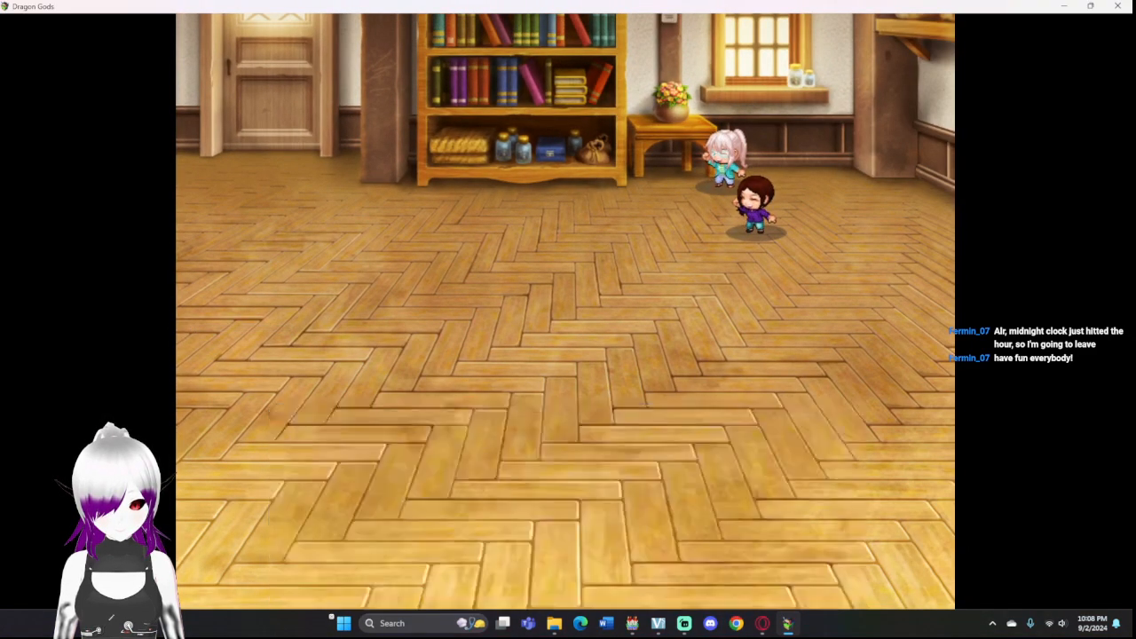
{"action": "key", "text": "Return"}
{"action": "key", "text": "Return"}
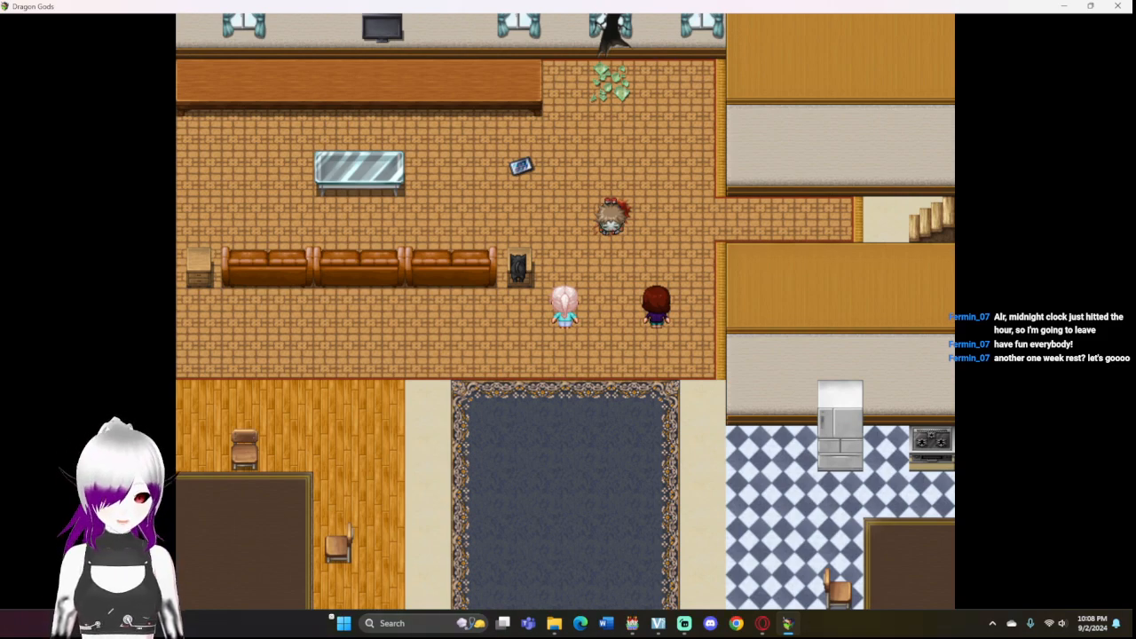
{"action": "left_click", "coordinate": [1117, 6]}
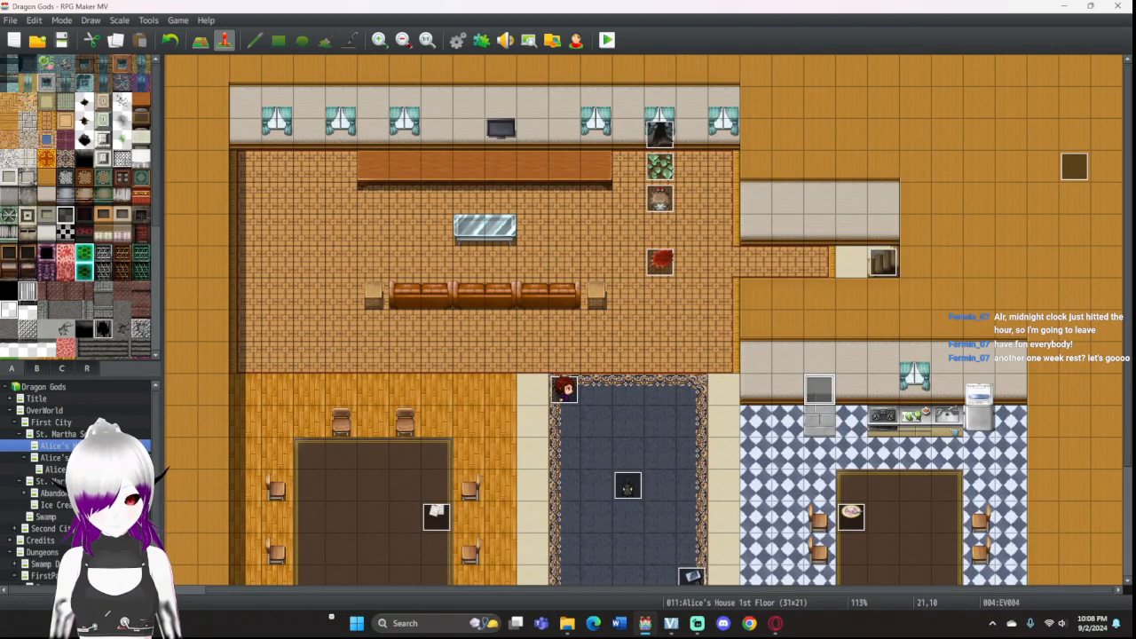
Step: On page 9 of the EV004 event, delete one Move Down from Zombo's movement route before the battle
{"action": "double_click", "coordinate": [819, 389]}
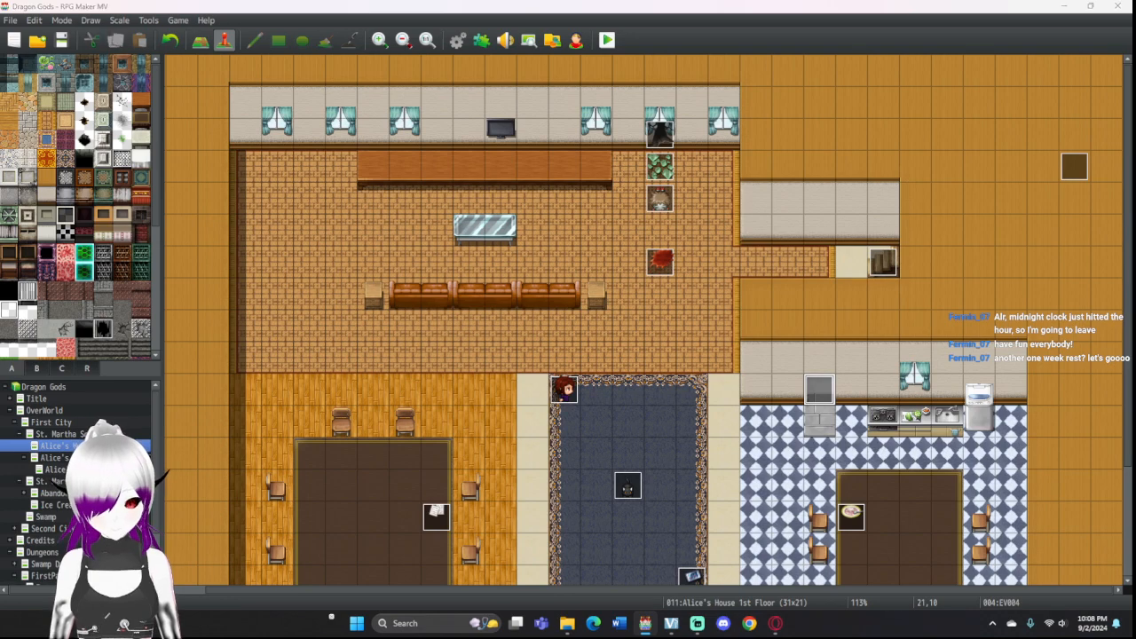
{"action": "left_click", "coordinate": [441, 149]}
{"action": "scroll", "coordinate": [661, 324], "scroll_direction": "down", "scroll_amount": 9}
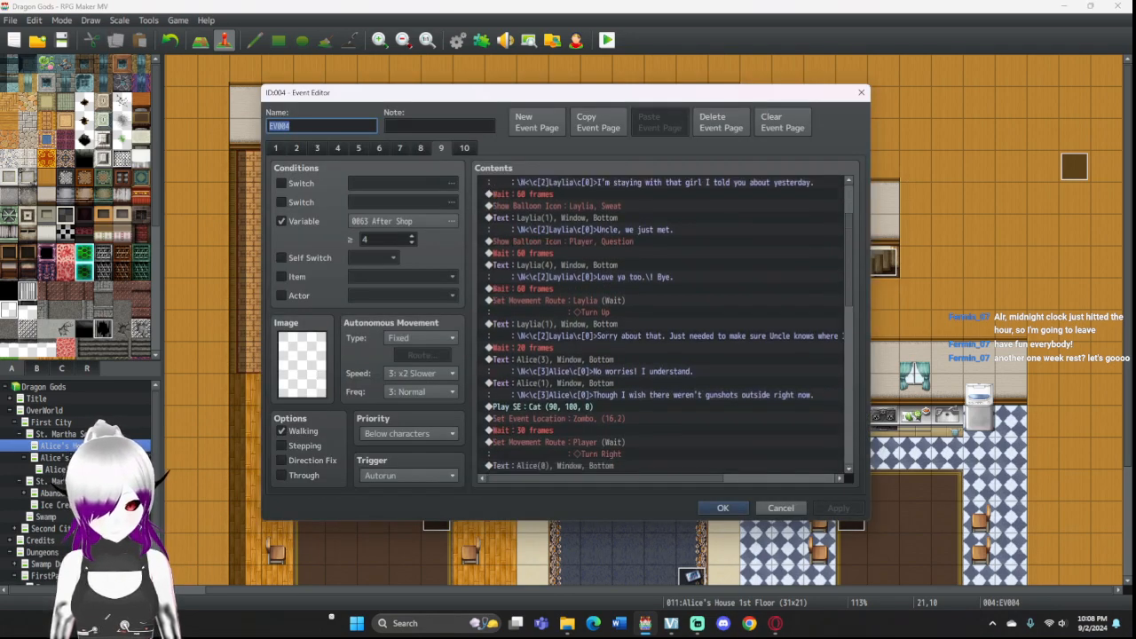
{"action": "scroll", "coordinate": [661, 323], "scroll_direction": "down", "scroll_amount": 5}
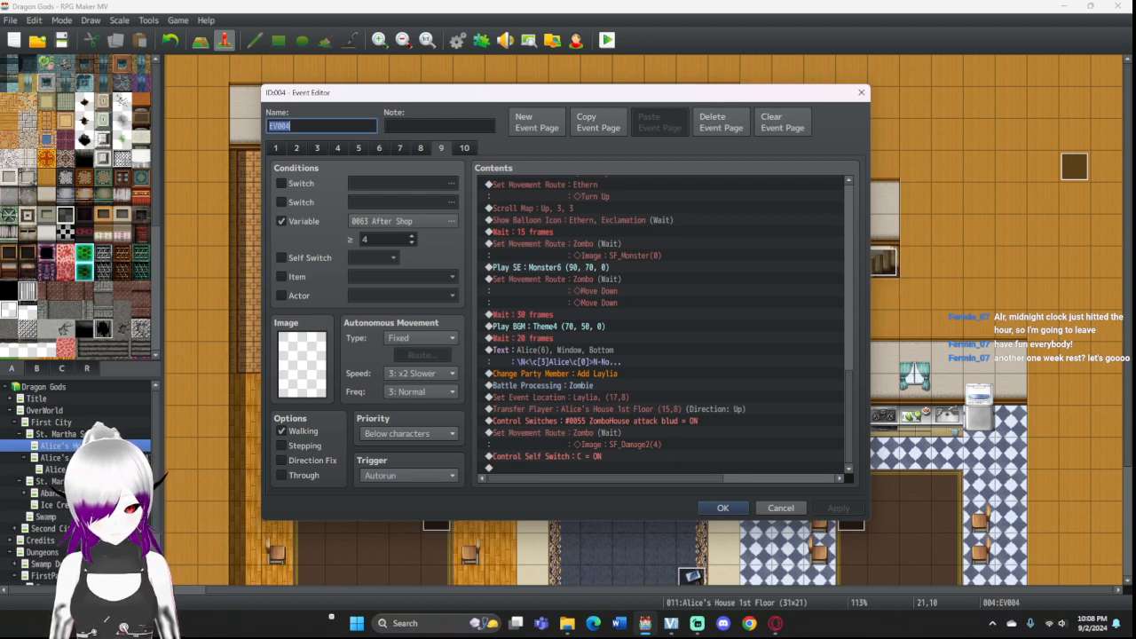
{"action": "left_click", "coordinate": [612, 291]}
{"action": "double_click", "coordinate": [567, 280]}
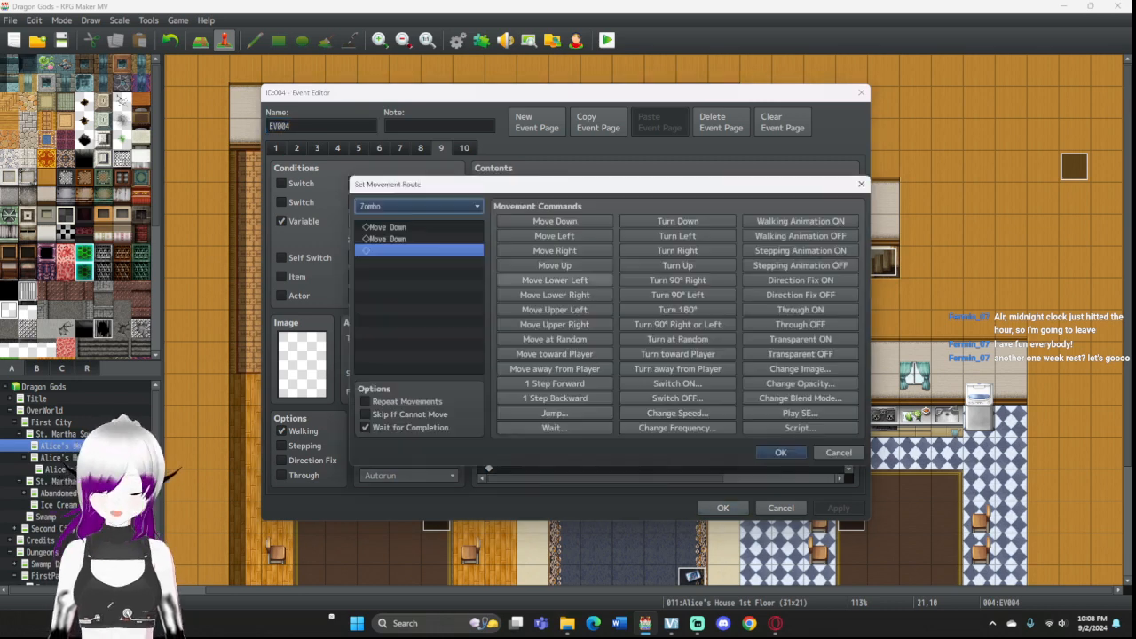
{"action": "left_click", "coordinate": [408, 239]}
{"action": "key", "text": "Delete"}
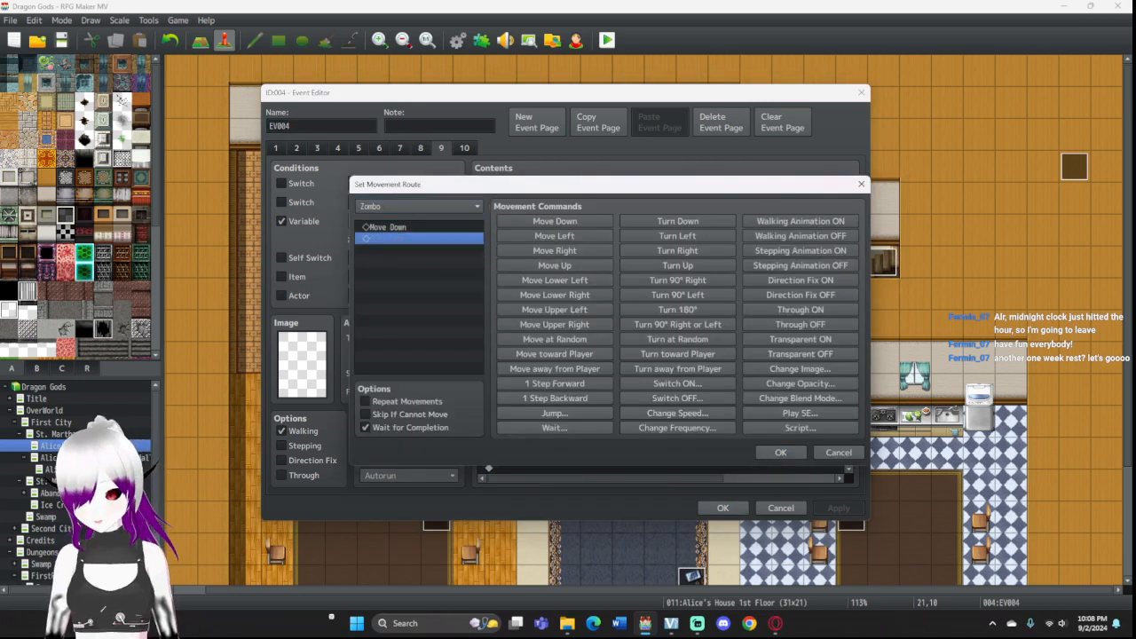
{"action": "left_click", "coordinate": [780, 451]}
Step: Save the event and move the Blud event up one tile to (16,5) on the first-floor map
{"action": "scroll", "coordinate": [661, 327], "scroll_direction": "down", "scroll_amount": 1}
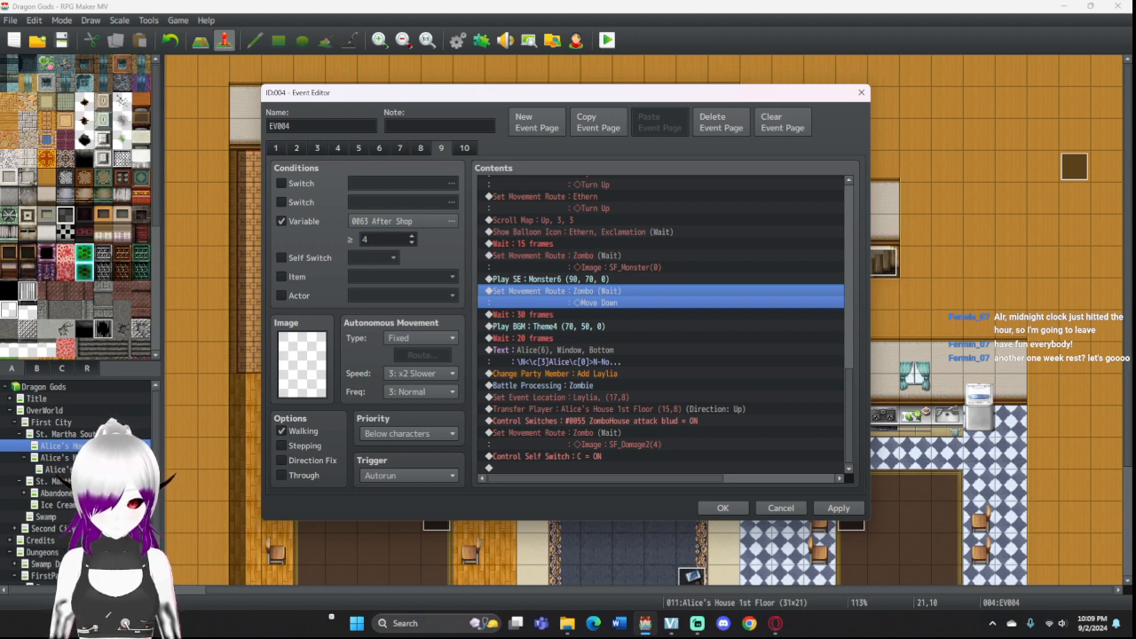
{"action": "left_click", "coordinate": [585, 385]}
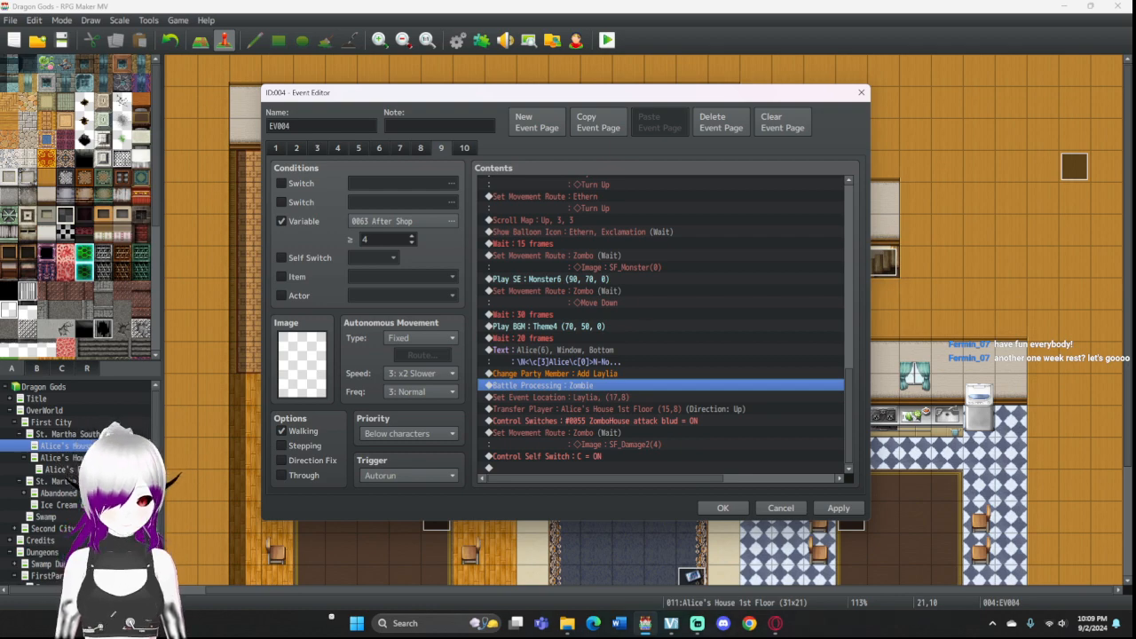
{"action": "left_click", "coordinate": [723, 507]}
{"action": "left_click_drag", "start_coordinate": [659, 263], "coordinate": [659, 230]}
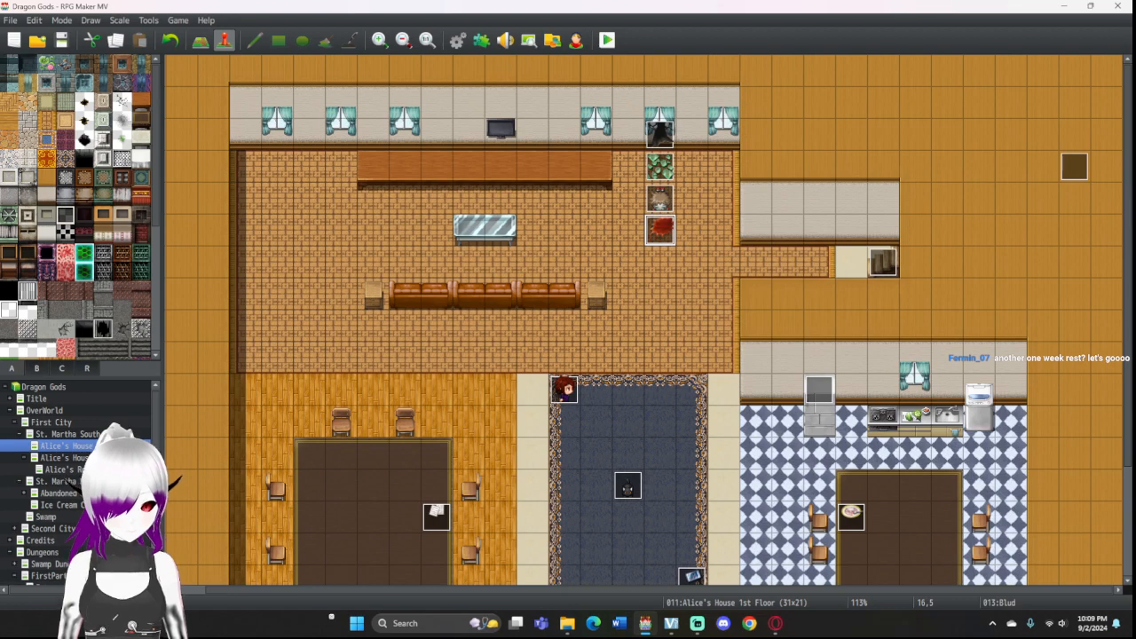
Step: On page 9 of the EV004 event, insert a Fadein Screen command before the Zombie battle processing
{"action": "double_click", "coordinate": [819, 390]}
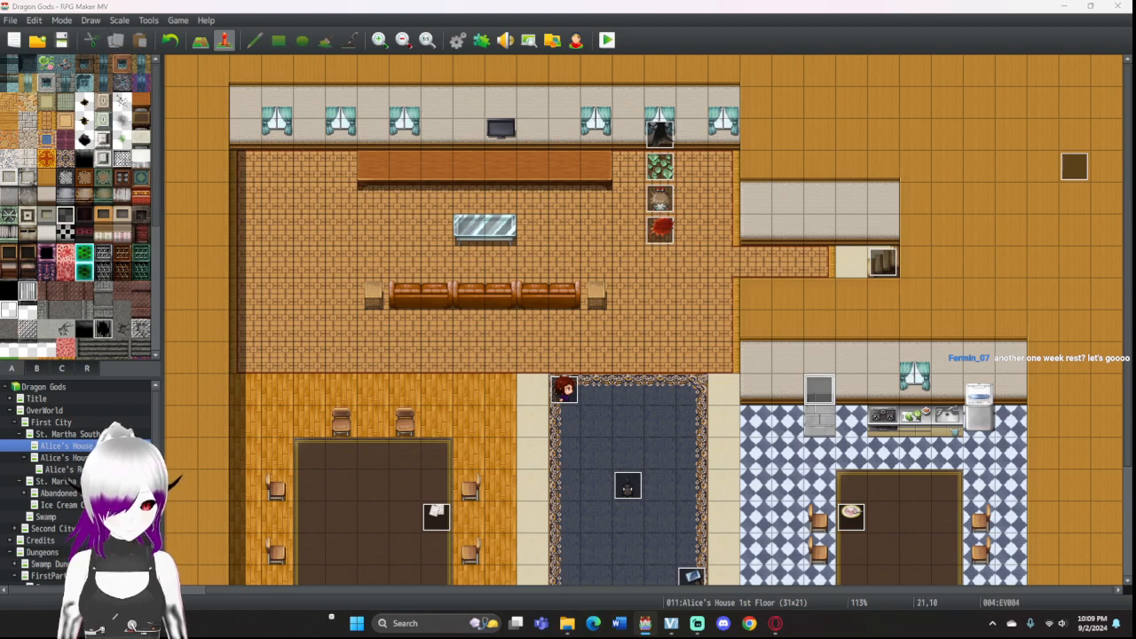
{"action": "scroll", "coordinate": [661, 323], "scroll_direction": "down", "scroll_amount": 8}
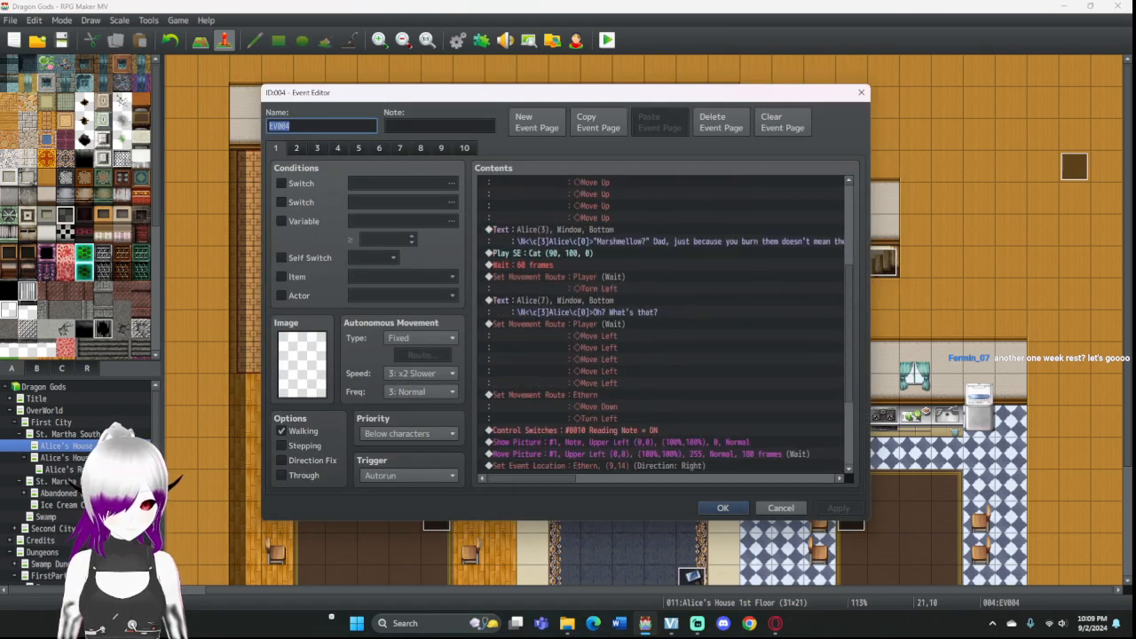
{"action": "left_click", "coordinate": [441, 148]}
{"action": "scroll", "coordinate": [661, 324], "scroll_direction": "down", "scroll_amount": 15}
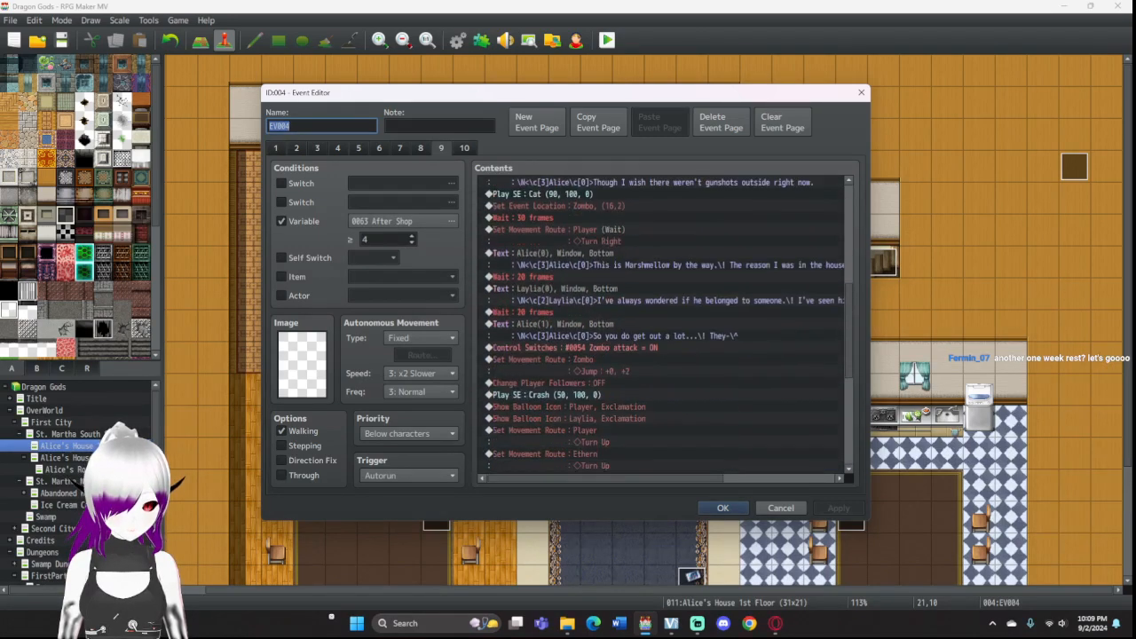
{"action": "double_click", "coordinate": [543, 385]}
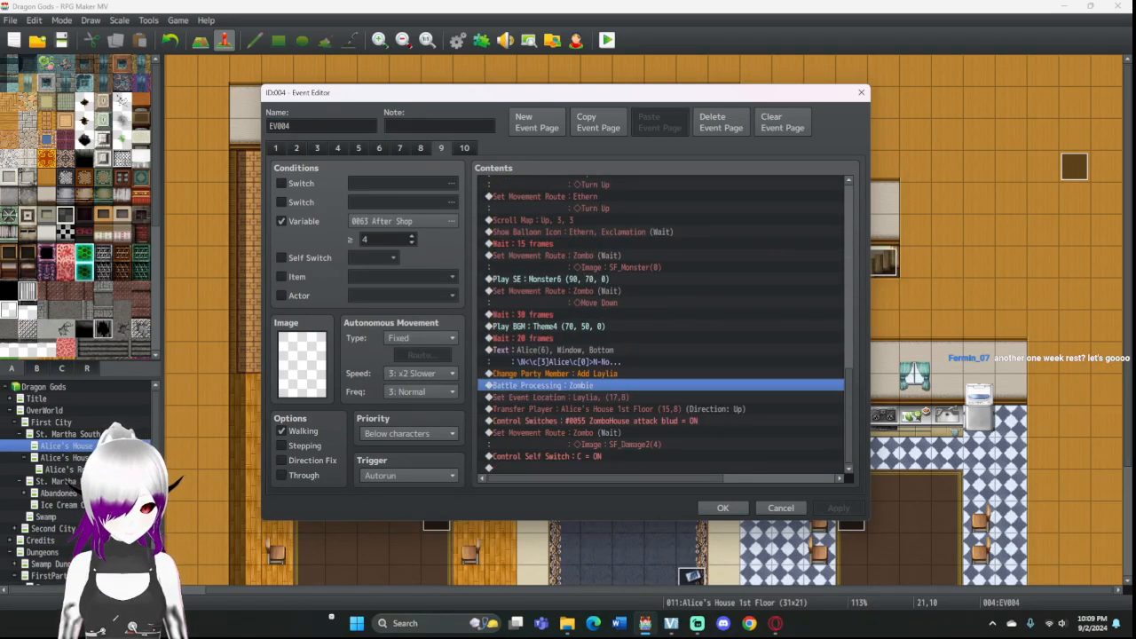
{"action": "left_click", "coordinate": [736, 257]}
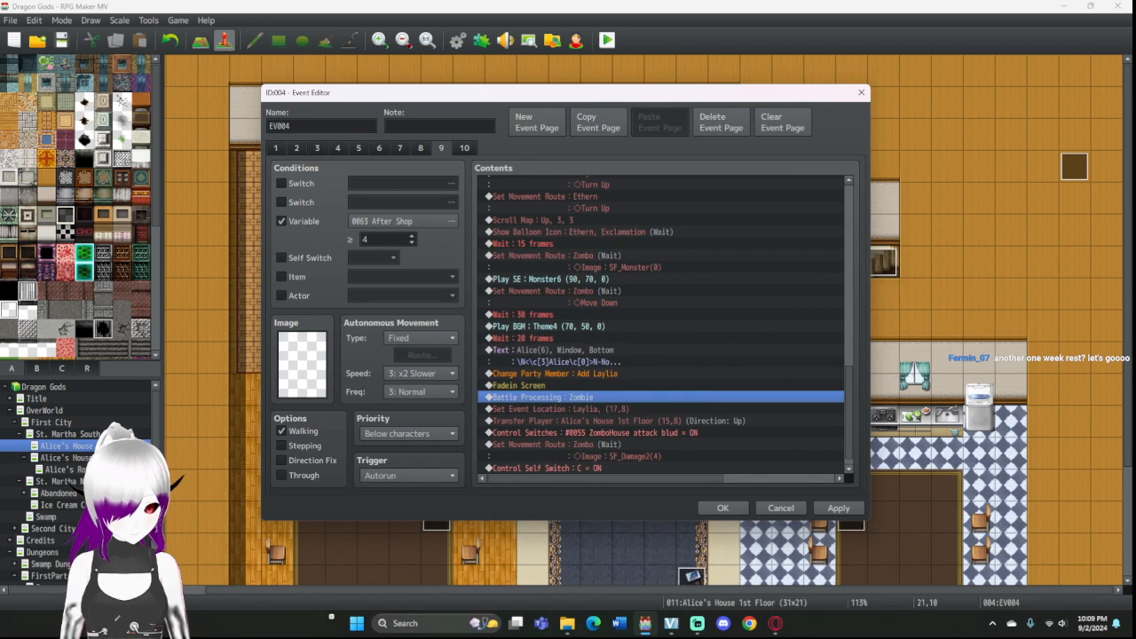
Step: Move Laylia's Set Event Location (17,8) and the Transfer Player (15,8) commands from after the Zombie battle to just before it
{"action": "key", "text": "Down"}
{"action": "key", "text": "shift+Down"}
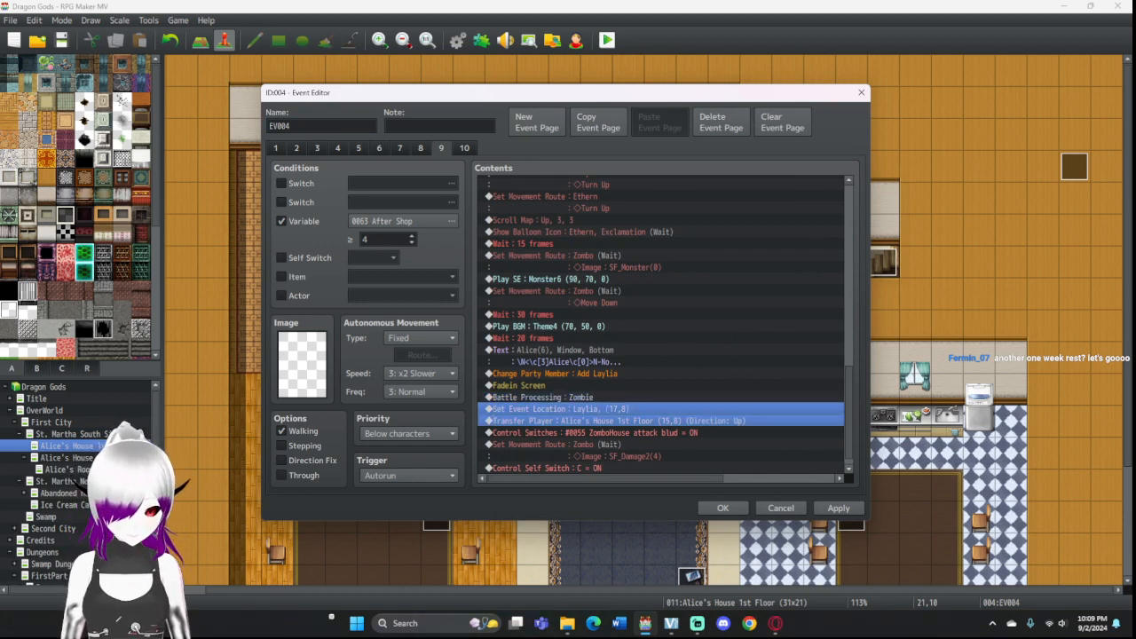
{"action": "key", "text": "ctrl+c"}
{"action": "key", "text": "Up"}
{"action": "key", "text": "ctrl+v"}
{"action": "key", "text": "Down"}
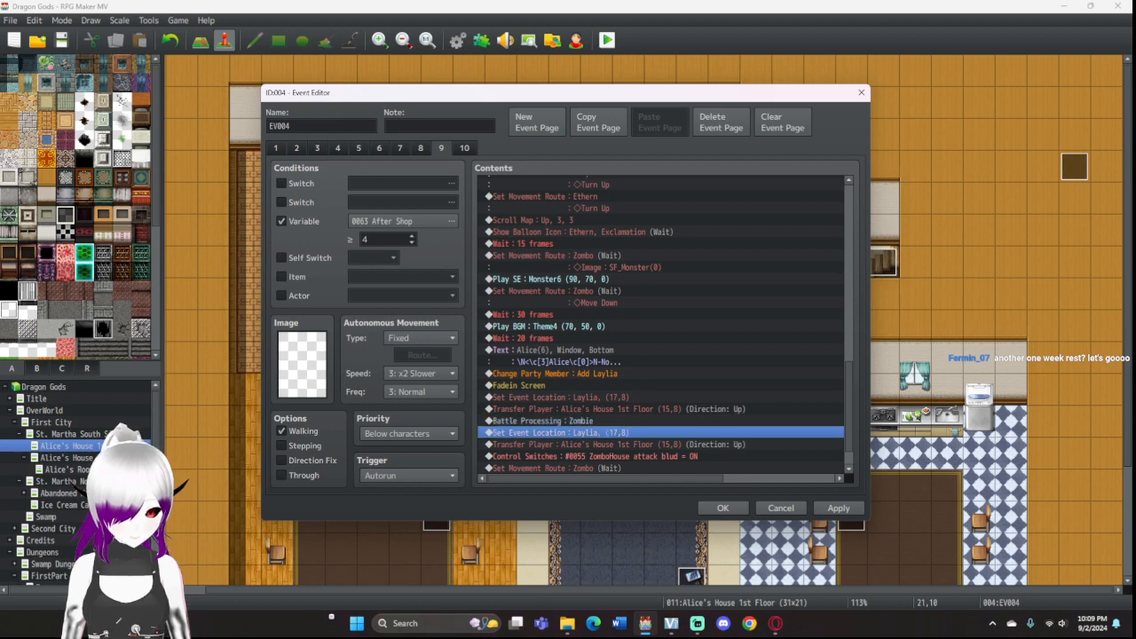
{"action": "key", "text": "shift+Down"}
{"action": "key", "text": "Delete"}
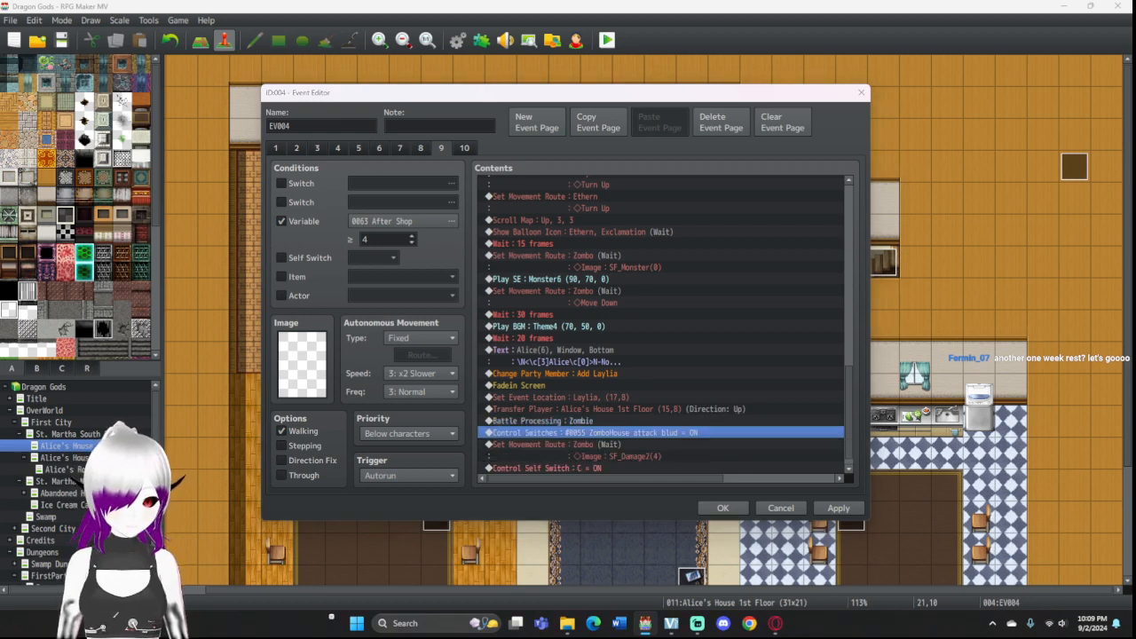
Step: Insert a Fadeout Screen command between the Zombie battle and the ZomboHouse attack blud switch, and accept the event changes
{"action": "key", "text": "Insert"}
{"action": "key", "text": "Up"}
{"action": "key", "text": "Return"}
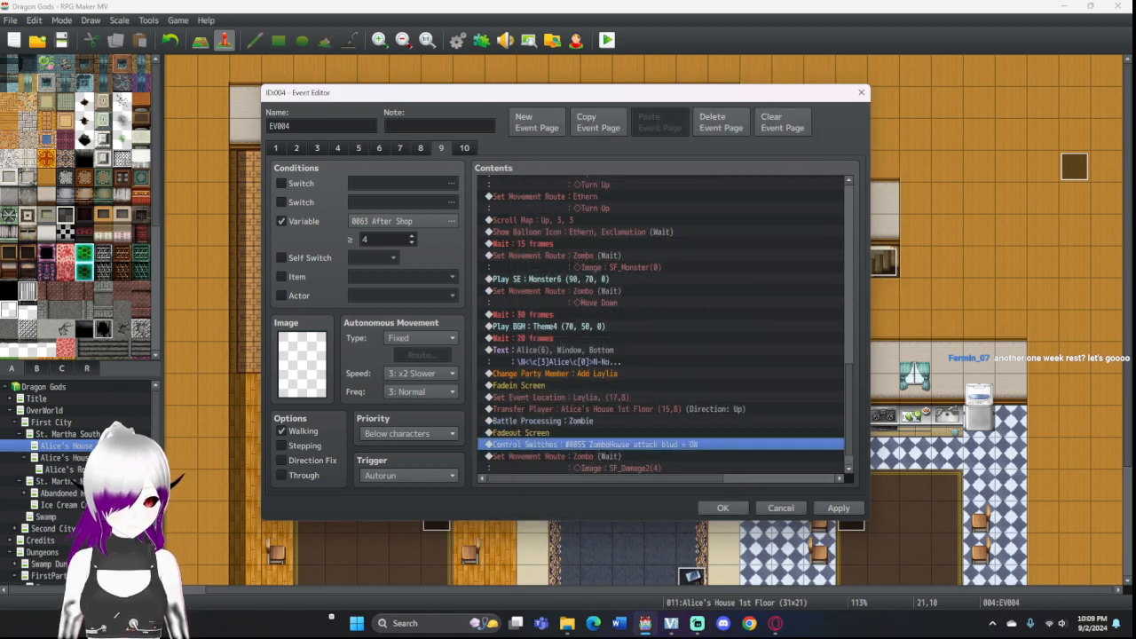
{"action": "left_click", "coordinate": [723, 509]}
Step: Save the project, start a maximized playtest, and load the File 2 save
{"action": "left_click", "coordinate": [607, 41]}
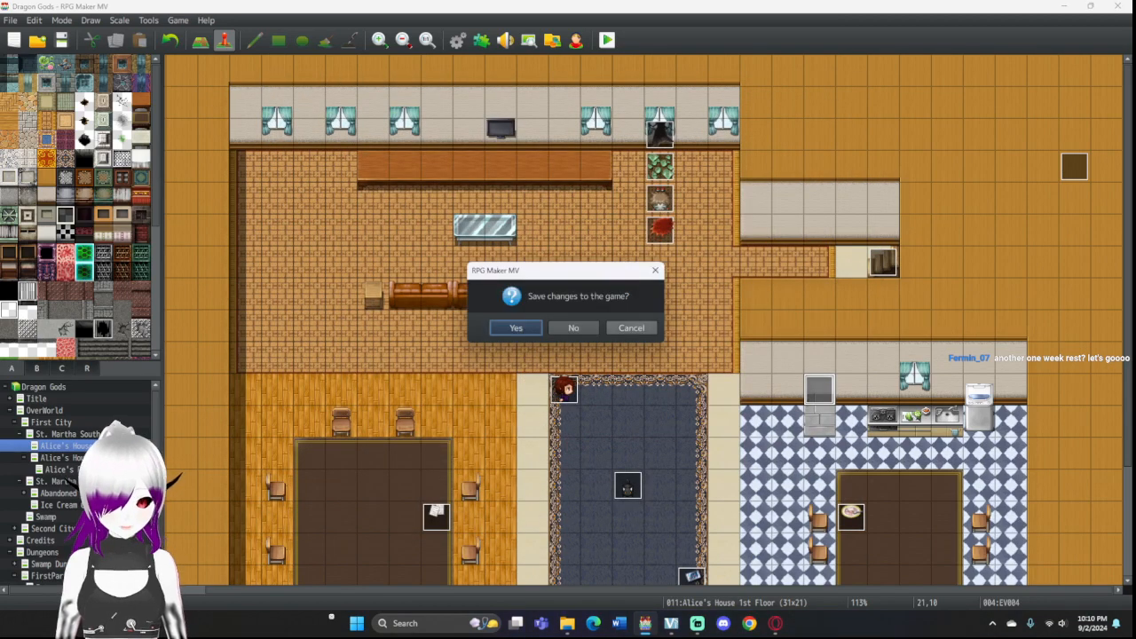
{"action": "left_click", "coordinate": [520, 328]}
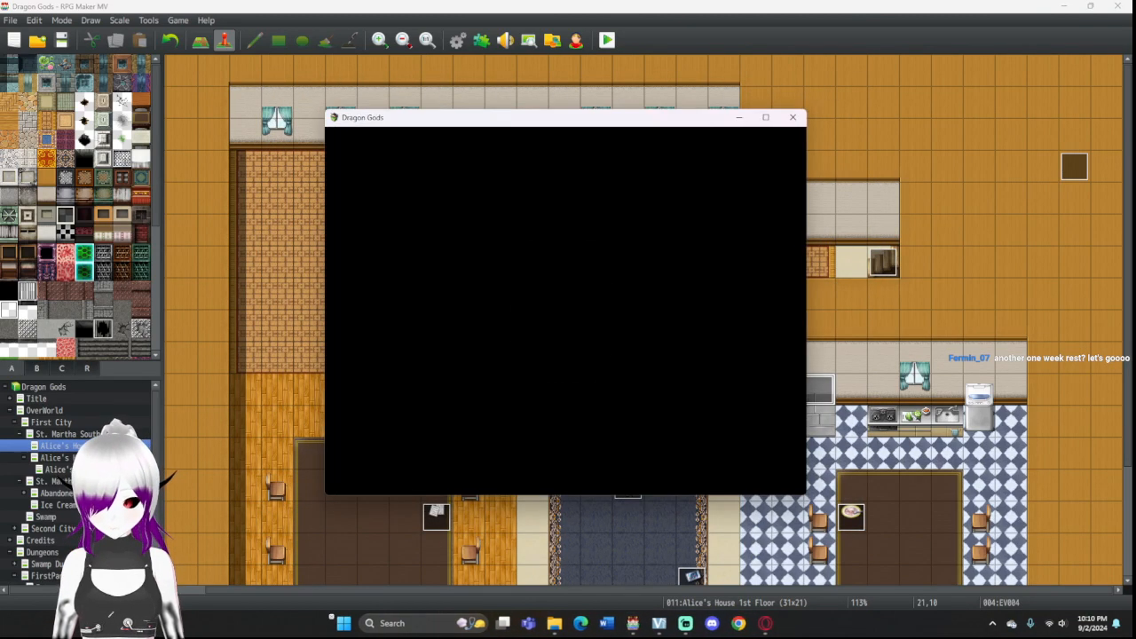
{"action": "left_click", "coordinate": [765, 117]}
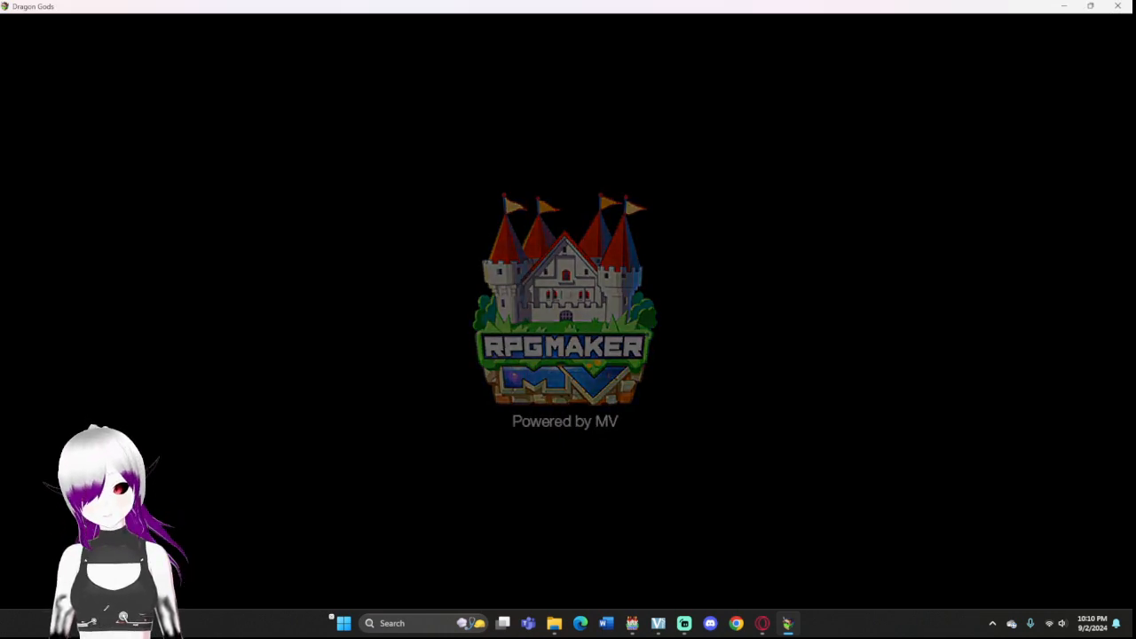
{"action": "key", "text": "Return"}
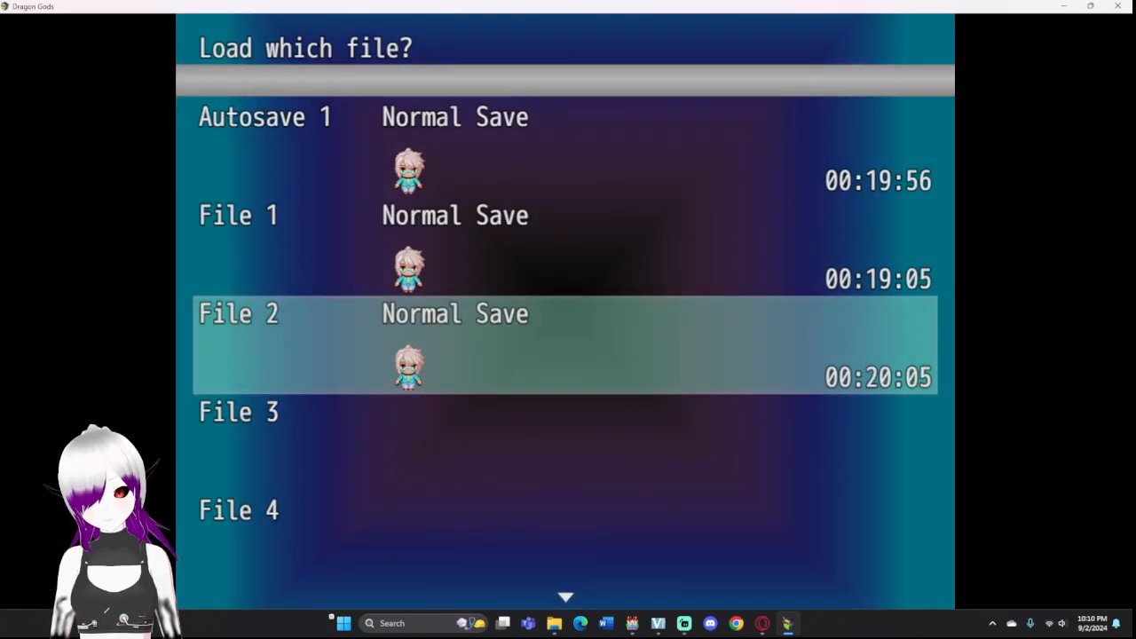
{"action": "key", "text": "Return"}
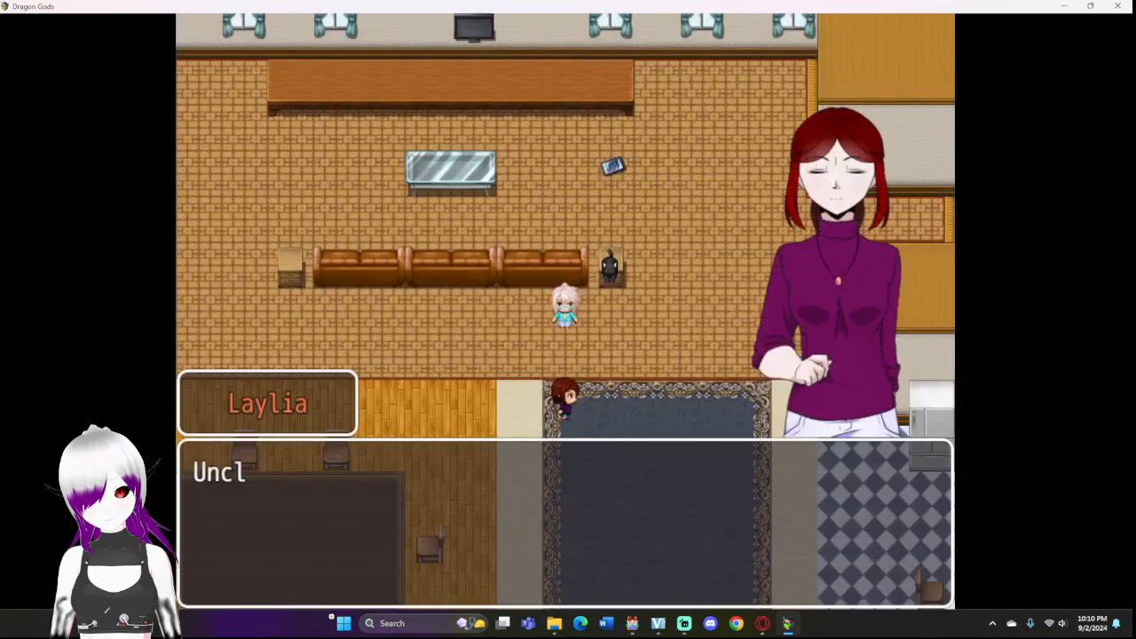
Step: Play through Laylia's and Alice's dialogue and the zombie's entrance to check the transition into battle, and close the playtest
{"action": "key", "text": "Return"}
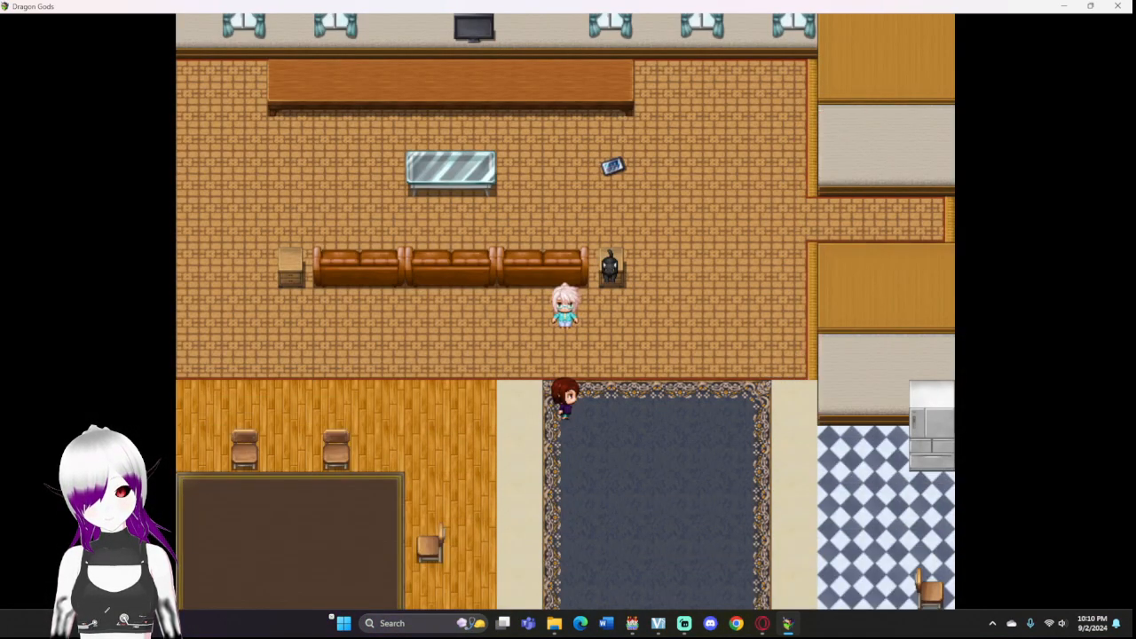
{"action": "key", "text": "Return"}
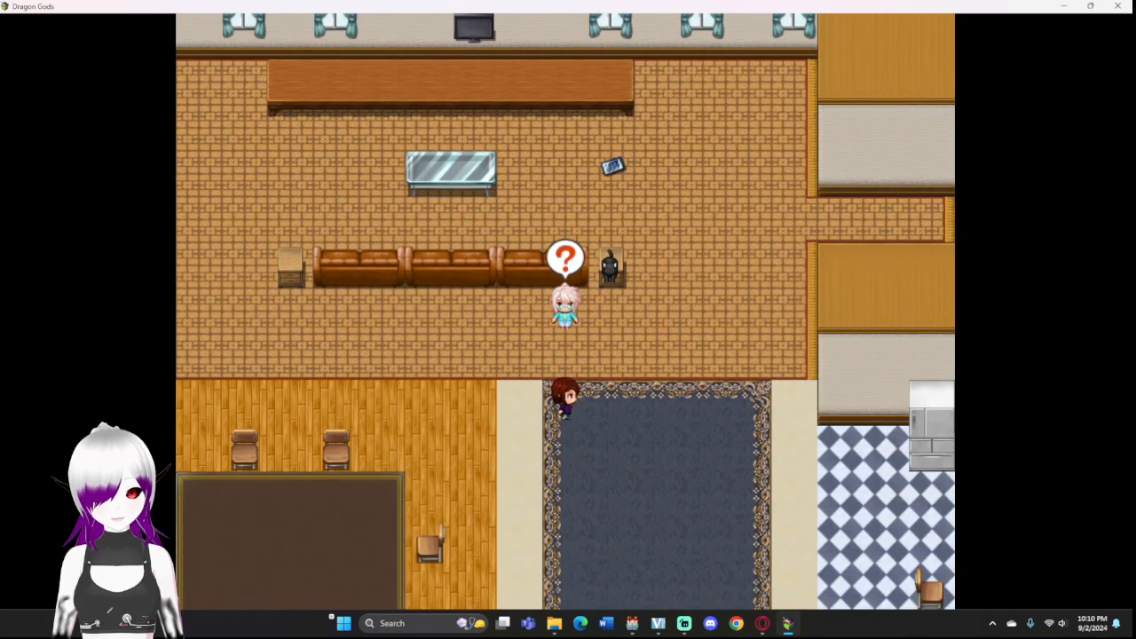
{"action": "key", "text": "Return"}
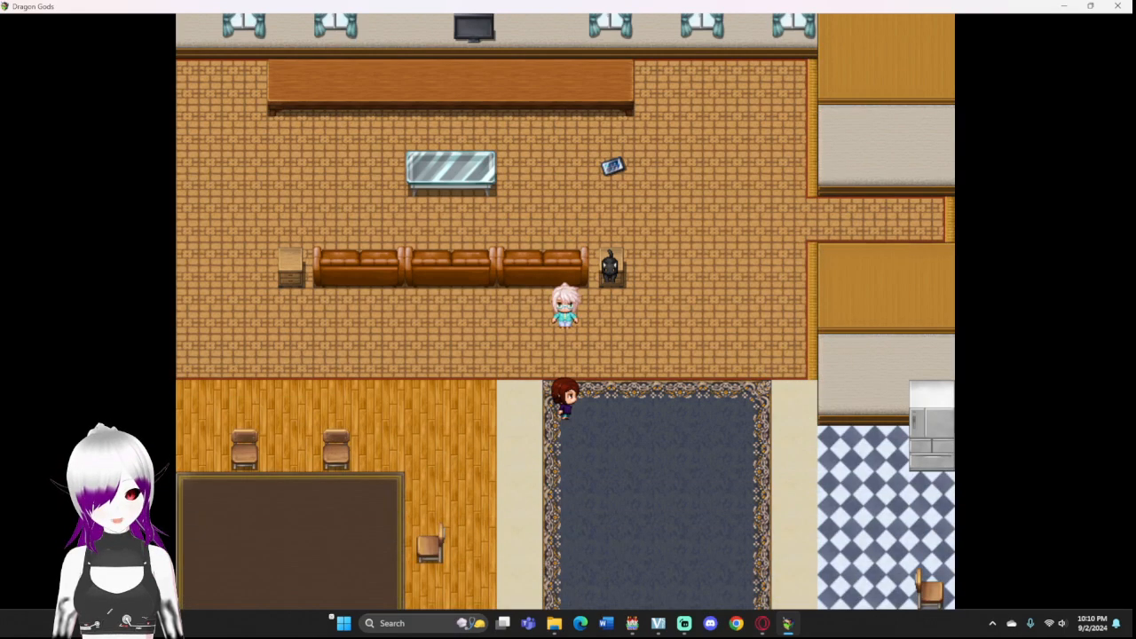
{"action": "key", "text": "Return"}
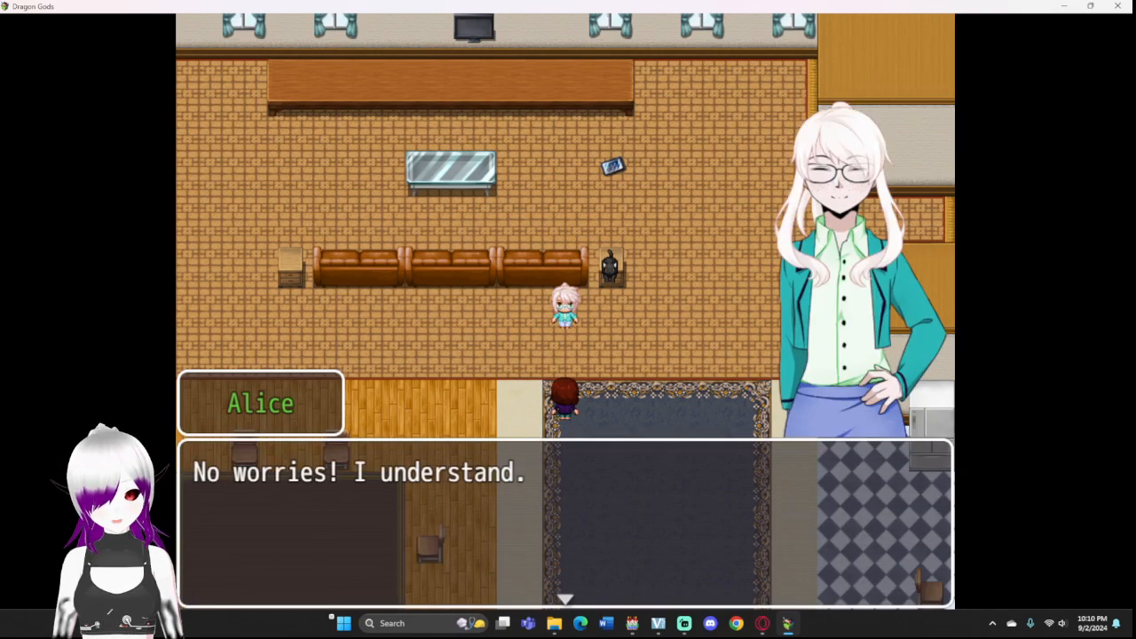
{"action": "key", "text": "Return"}
{"action": "key", "text": "Return"}
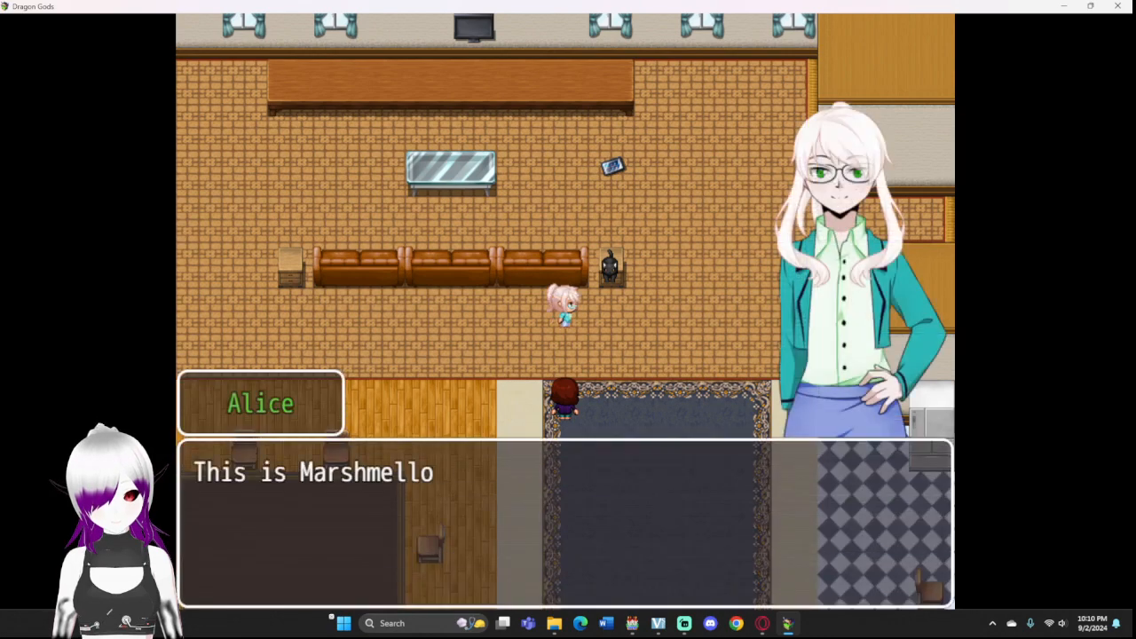
{"action": "key", "text": "Return"}
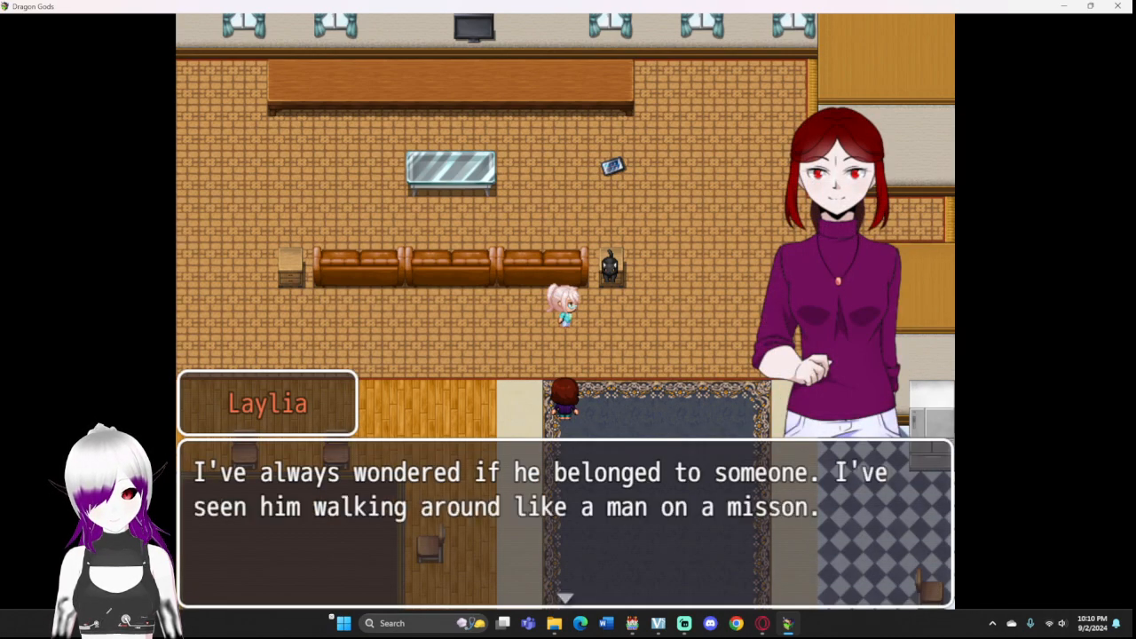
{"action": "key", "text": "Return"}
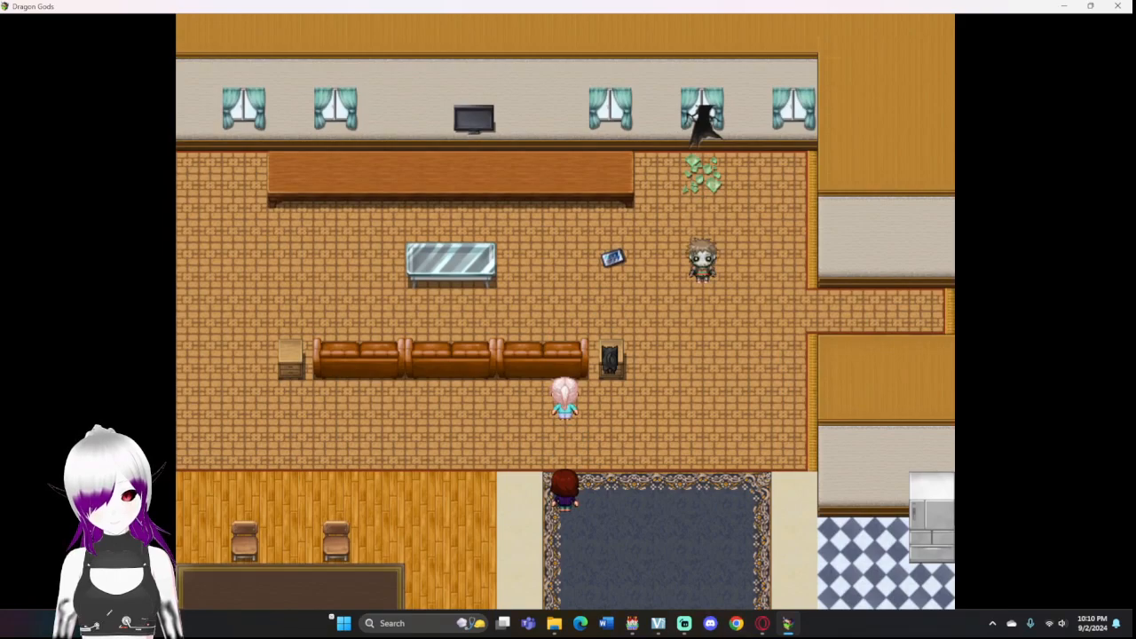
{"action": "key", "text": "Return"}
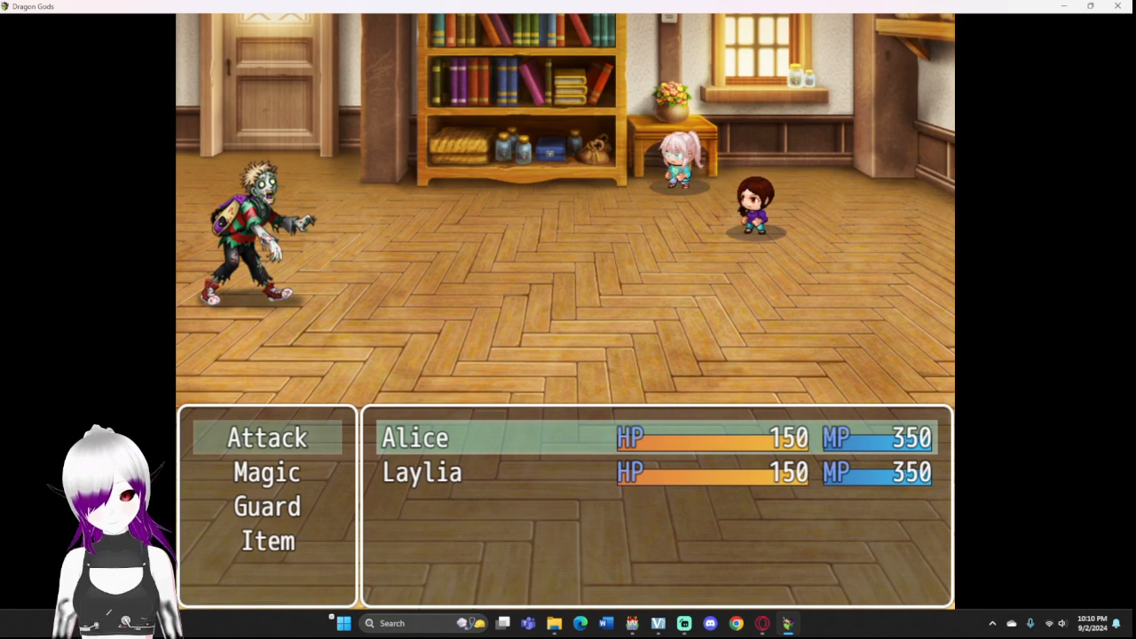
{"action": "key", "text": "alt+F4"}
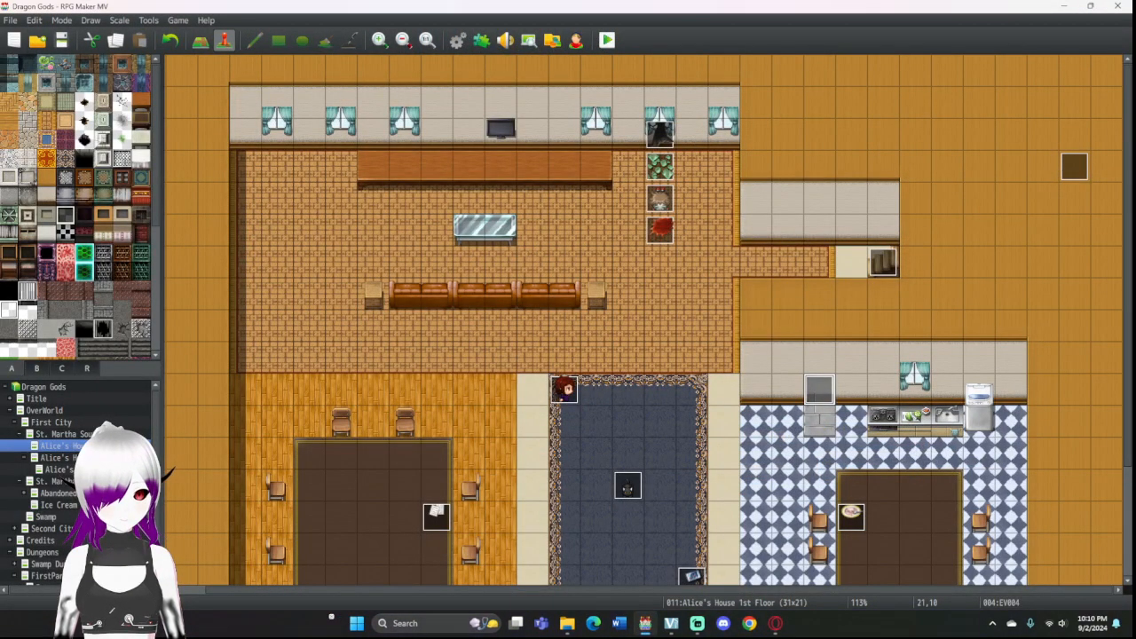
Step: On page 9 of the EV004 event, insert a 30-frame Wait between Fadein Screen and Laylia's Set Event Location, and accept the changes
{"action": "double_click", "coordinate": [819, 389]}
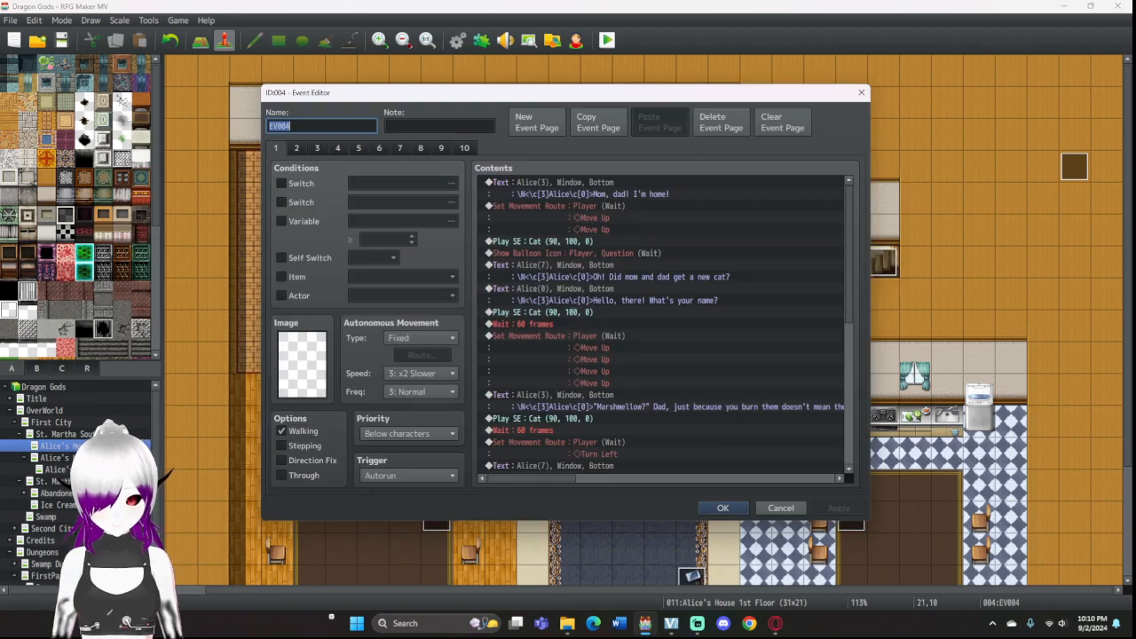
{"action": "left_click", "coordinate": [441, 148]}
{"action": "scroll", "coordinate": [661, 385], "scroll_direction": "down", "scroll_amount": 15}
{"action": "left_click", "coordinate": [661, 385]}
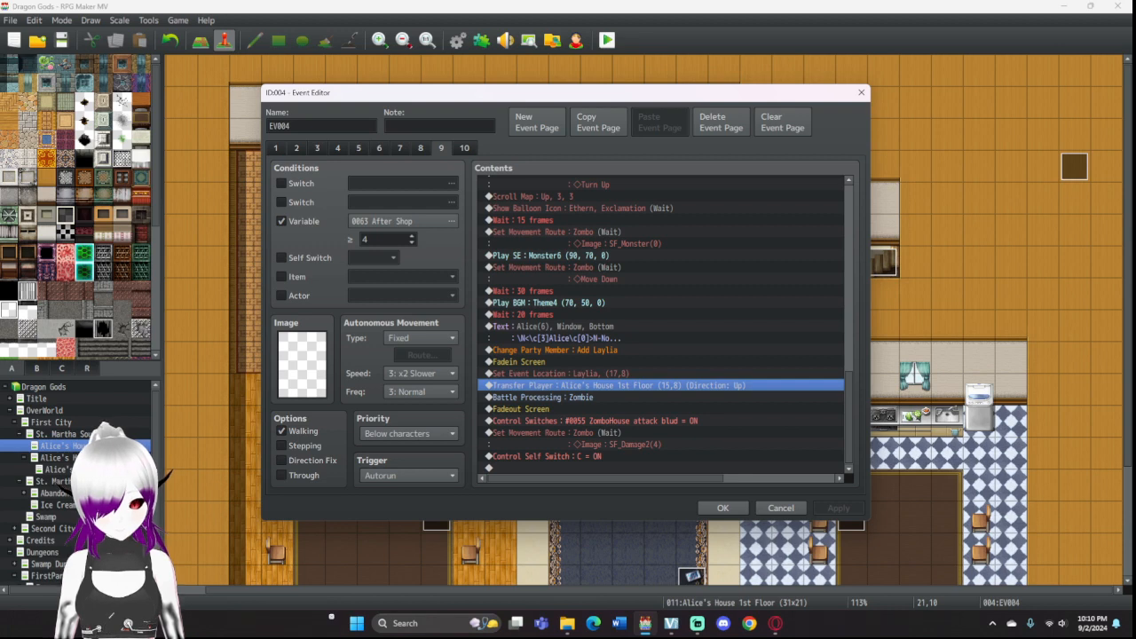
{"action": "double_click", "coordinate": [661, 374]}
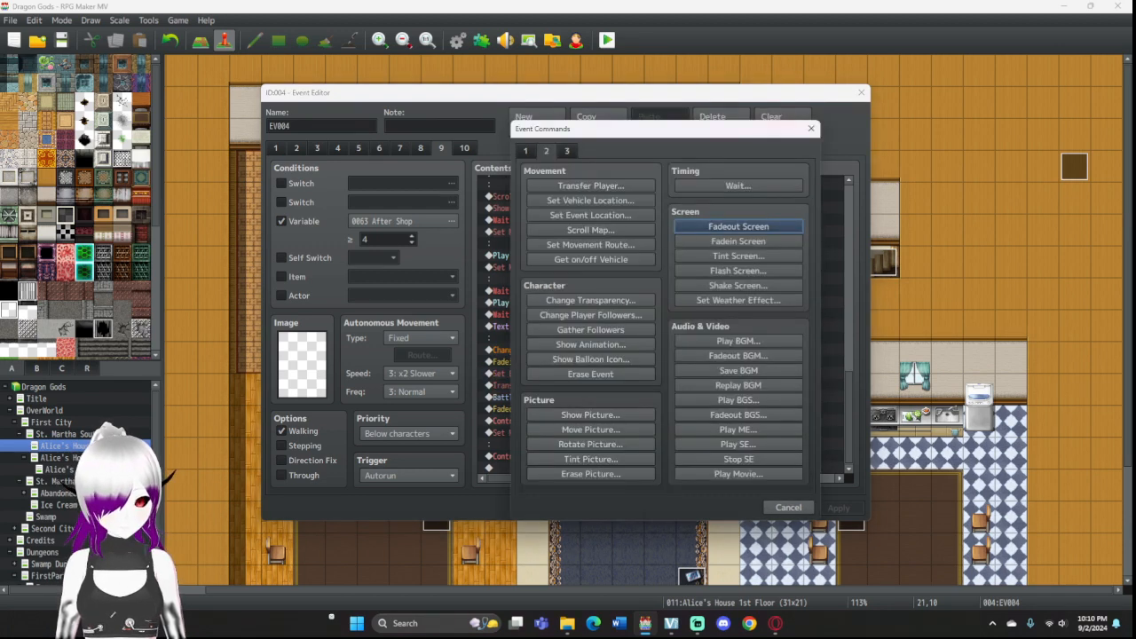
{"action": "left_click", "coordinate": [737, 186]}
{"action": "type", "text": "30"}
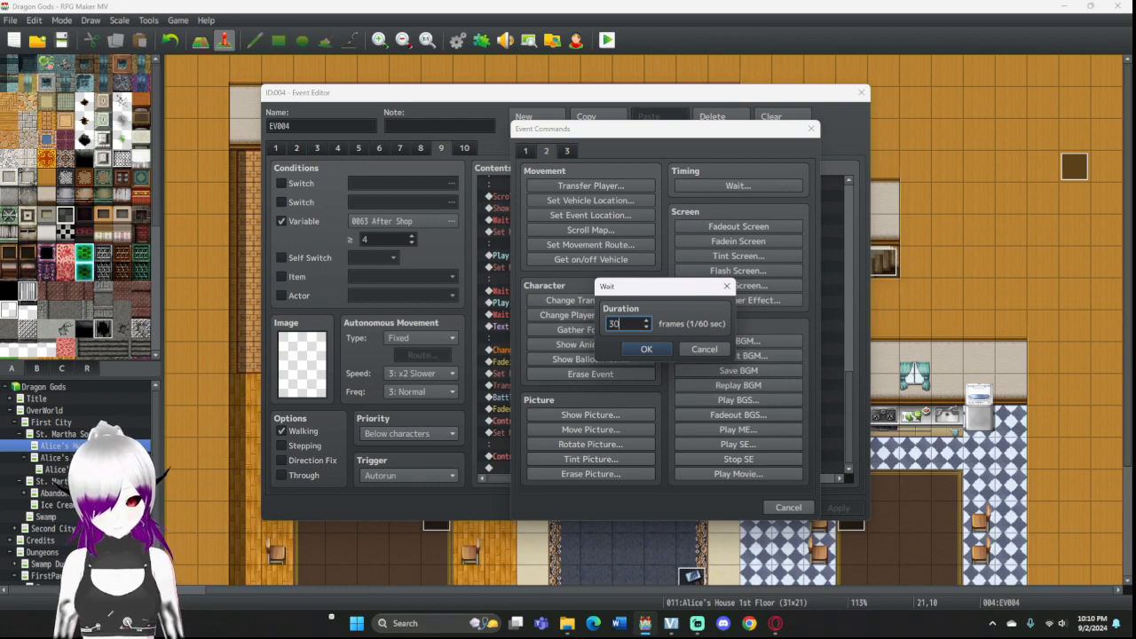
{"action": "key", "text": "Return"}
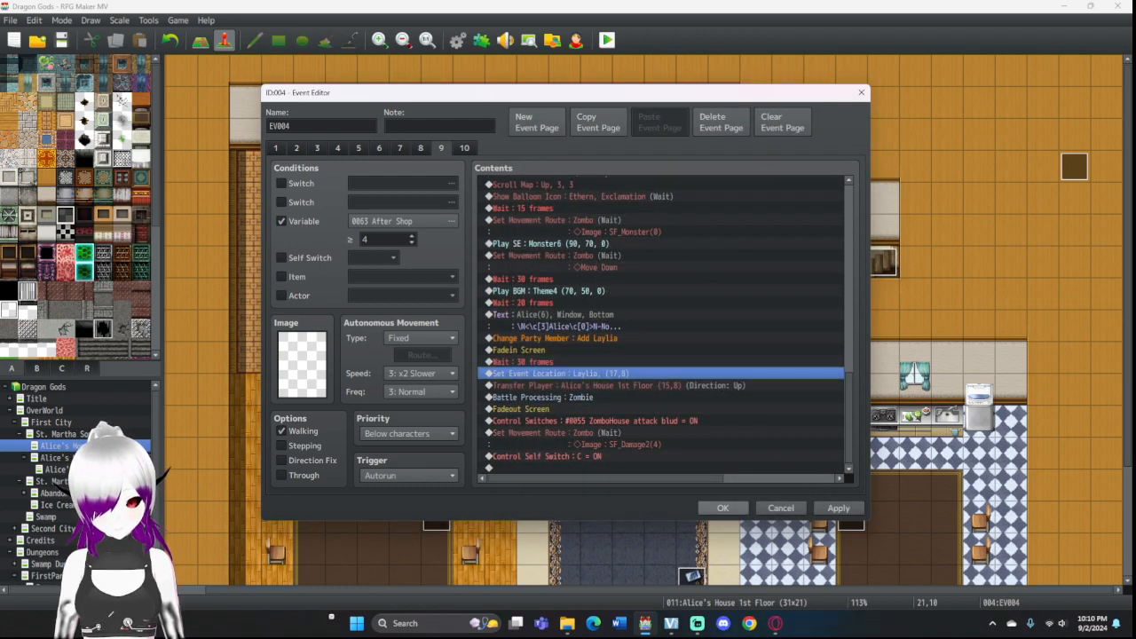
{"action": "left_click", "coordinate": [723, 508]}
Step: Save the changes, launch the playtest again in a maximized window, and load the saved game before the zombie cutscene
{"action": "left_click", "coordinate": [607, 40]}
{"action": "key", "text": "Return"}
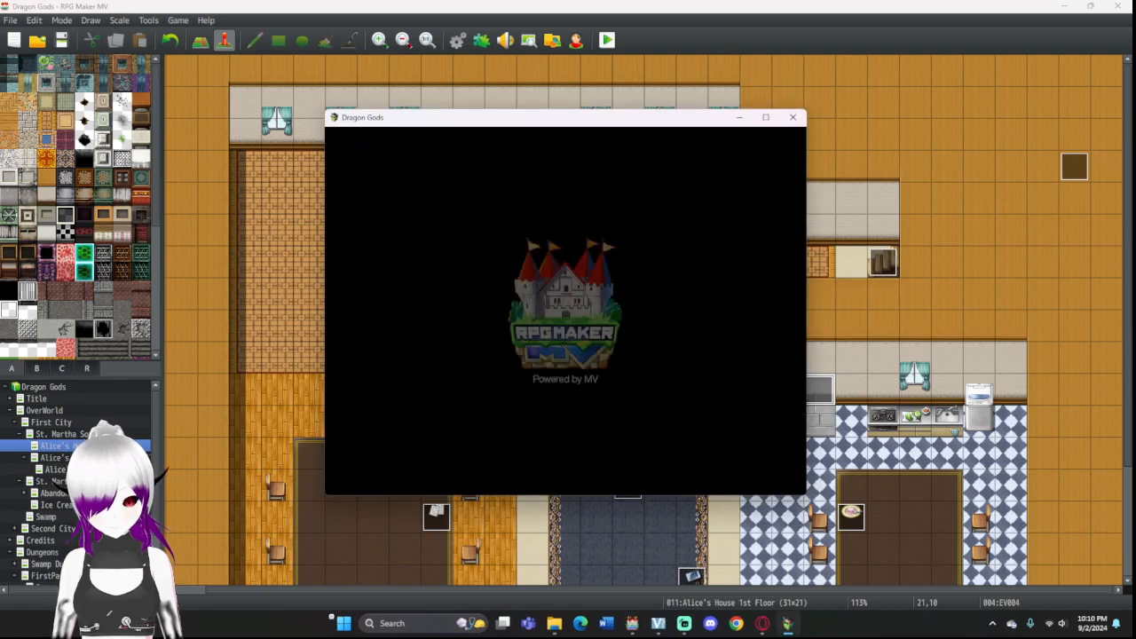
{"action": "left_click", "coordinate": [766, 117]}
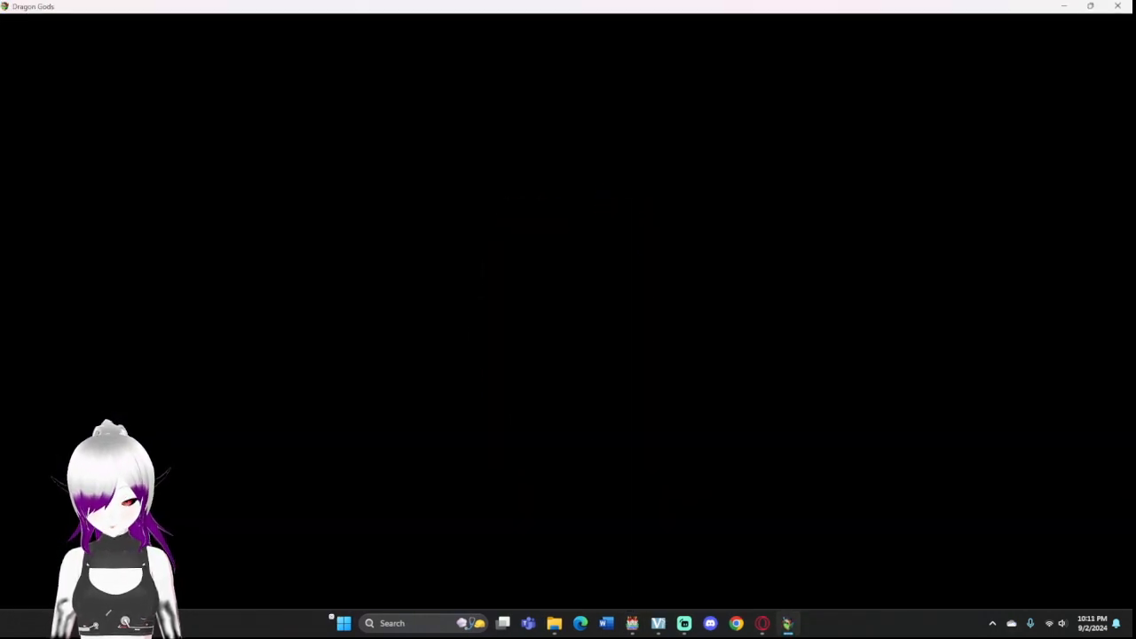
{"action": "key", "text": "Return"}
{"action": "key", "text": "Return"}
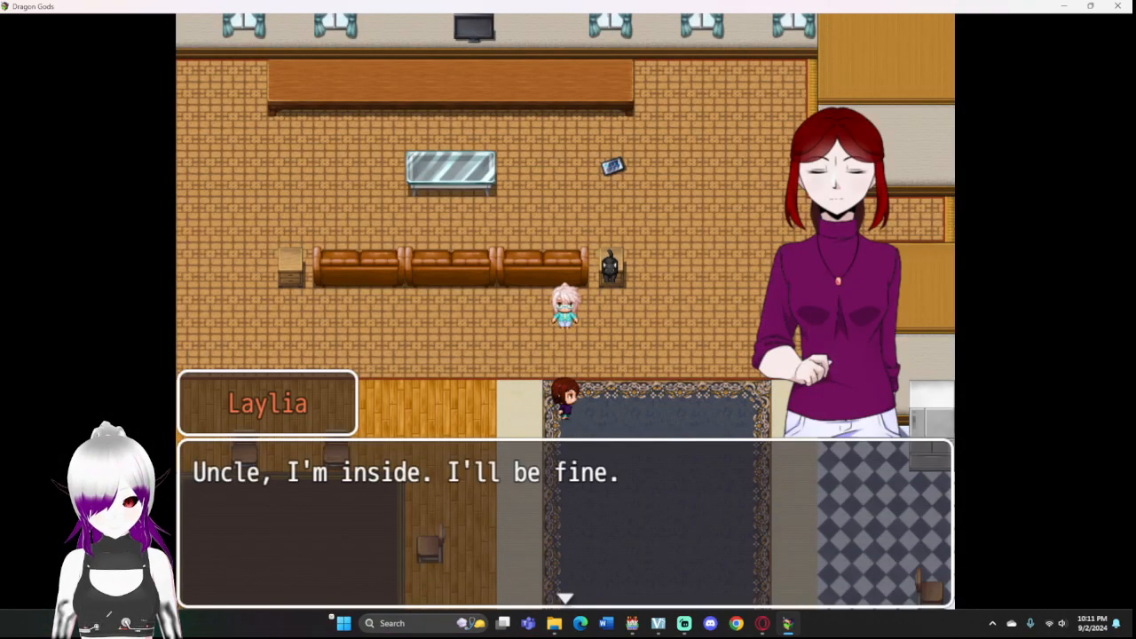
Step: Play through Laylia's and Alice's dialogue and the zombie's entrance up to the battle to check its timing, and close the playtest
{"action": "key", "text": "Return"}
{"action": "key", "text": "Return"}
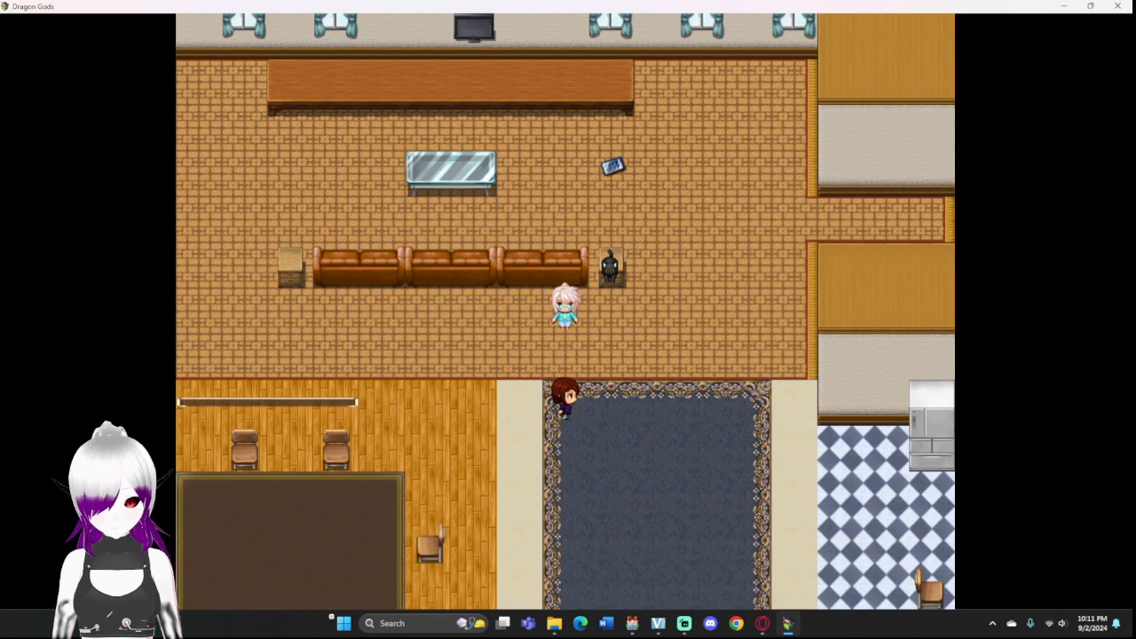
{"action": "key", "text": "Return"}
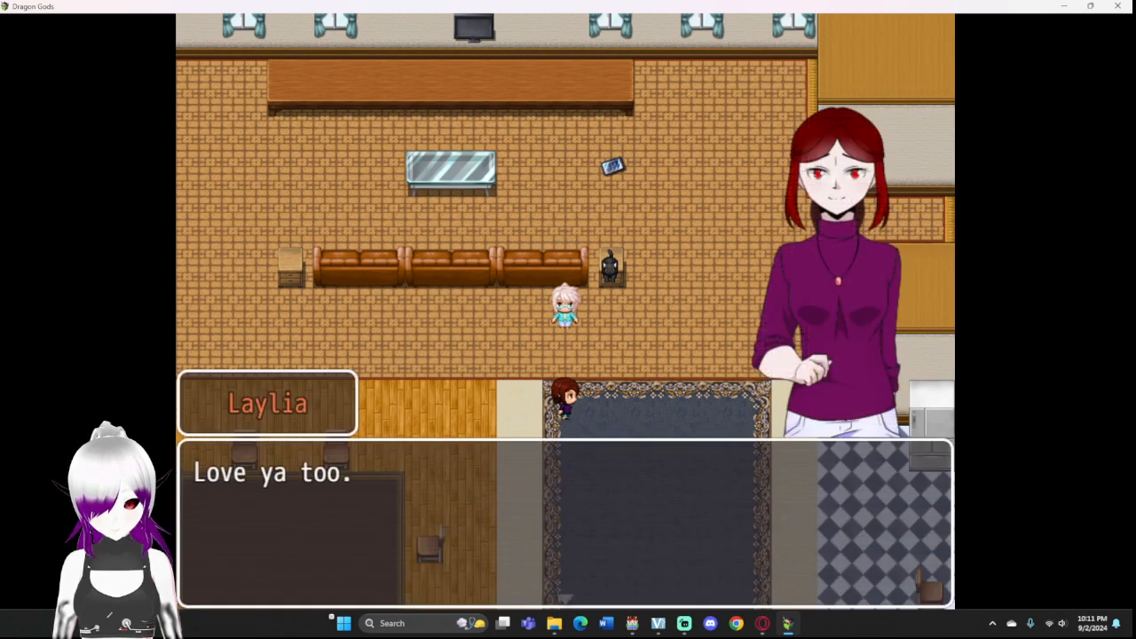
{"action": "key", "text": "Return"}
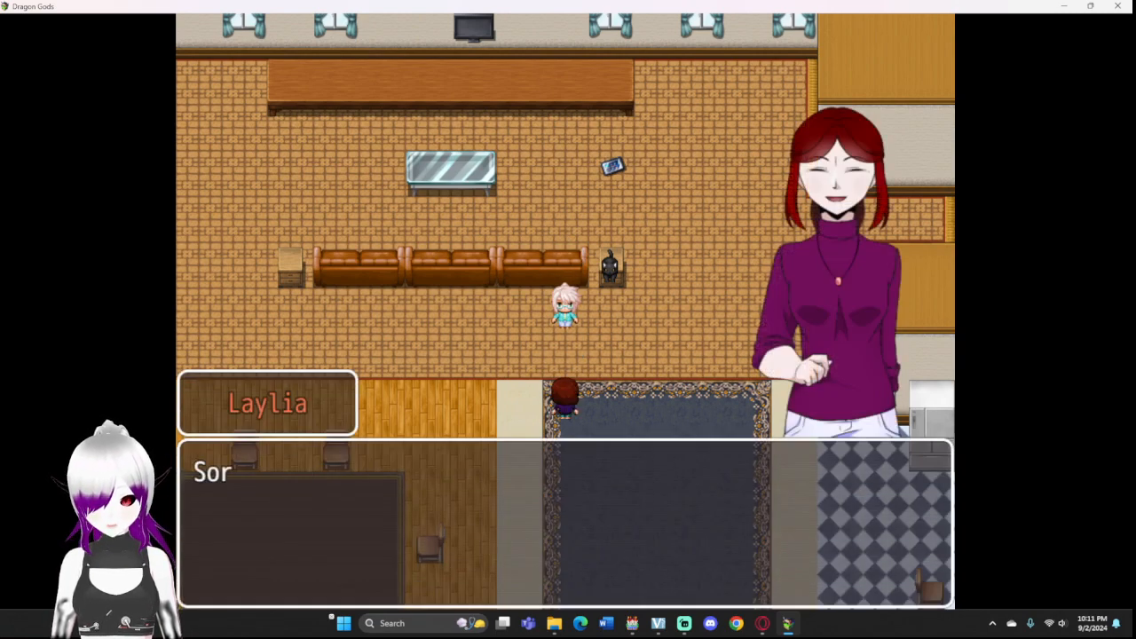
{"action": "key", "text": "Return"}
{"action": "key", "text": "Return"}
{"action": "key", "text": "Return"}
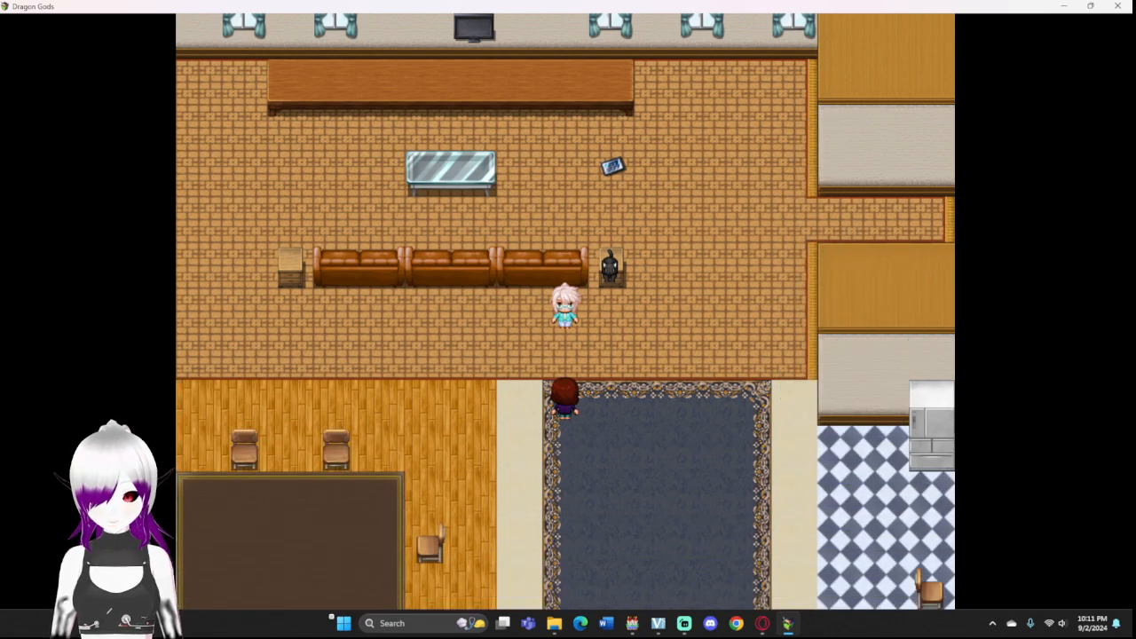
{"action": "key", "text": "Return"}
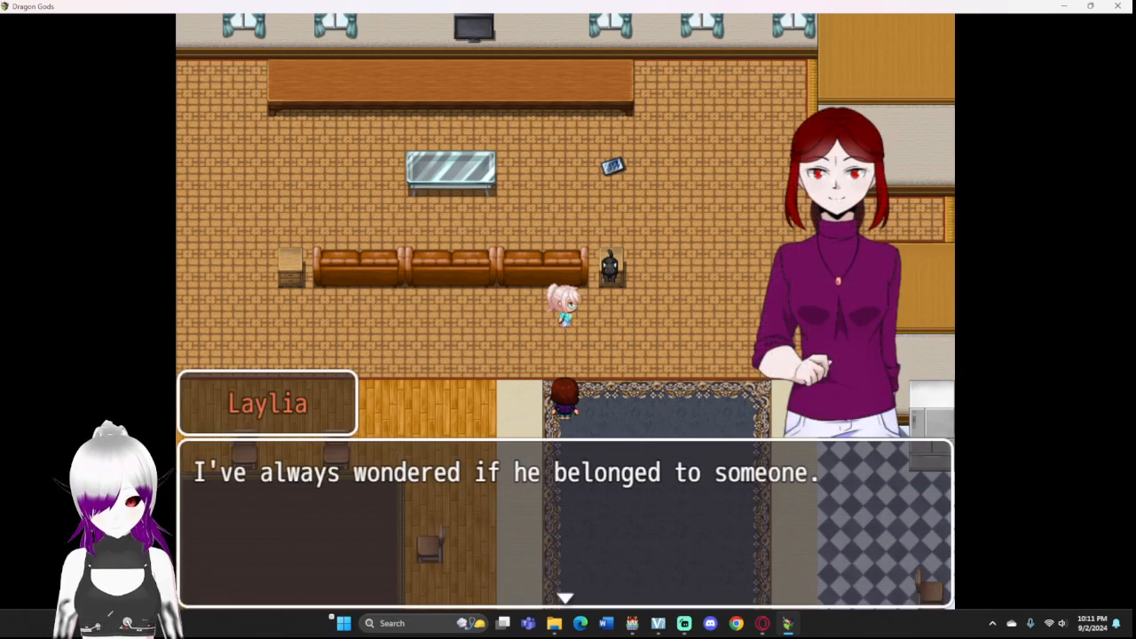
{"action": "key", "text": "Return"}
{"action": "key", "text": "Return"}
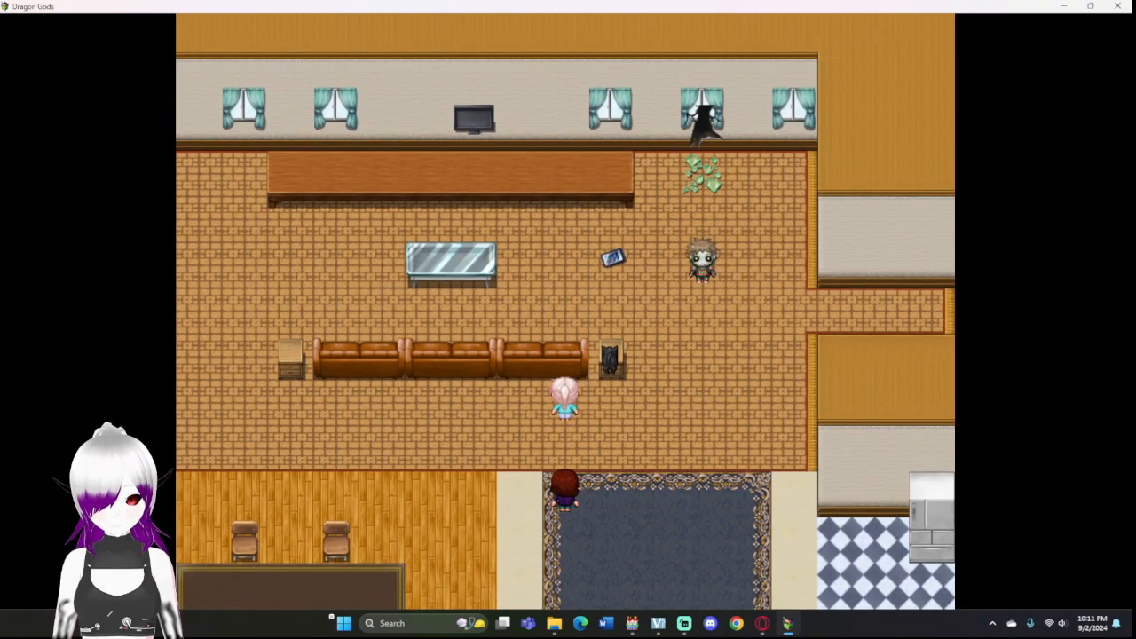
{"action": "key", "text": "Return"}
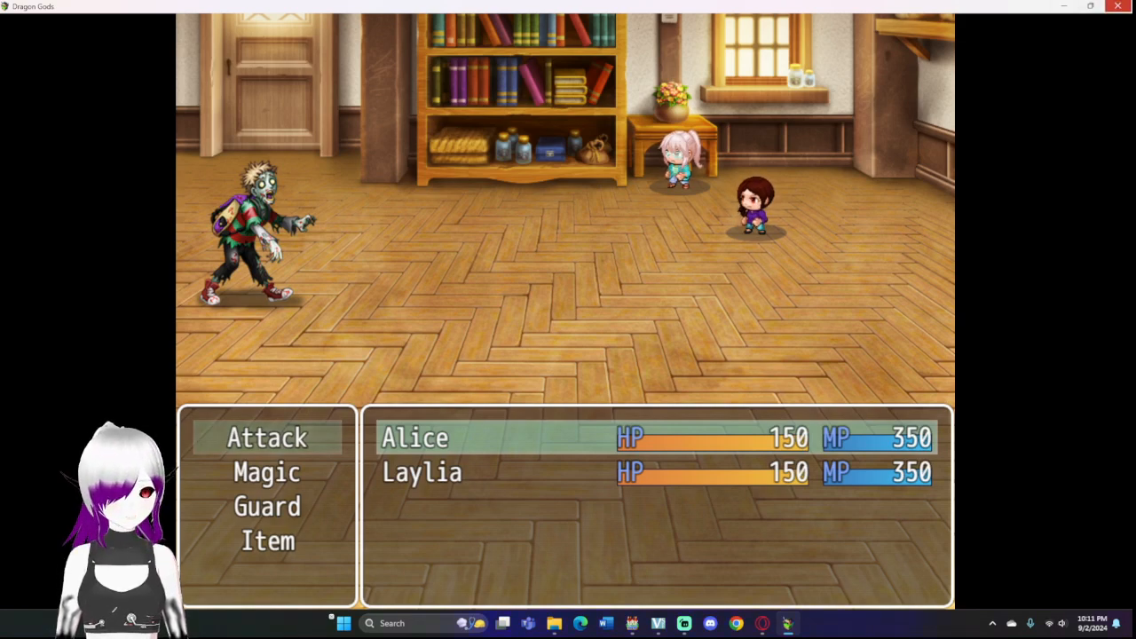
{"action": "left_click", "coordinate": [1117, 6]}
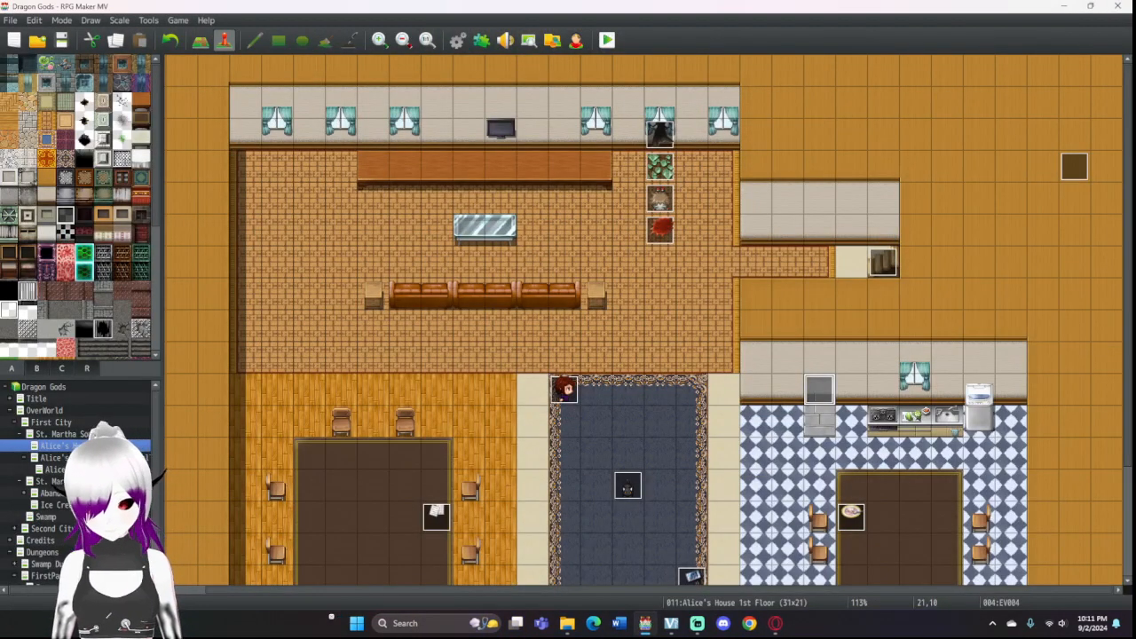
Step: On page 9 of the EV004 event, insert a 30-frame Wait between Transfer Player and the Zombie Battle Processing, and accept the changes
{"action": "double_click", "coordinate": [819, 390]}
{"action": "scroll", "coordinate": [666, 323], "scroll_direction": "down", "scroll_amount": 10}
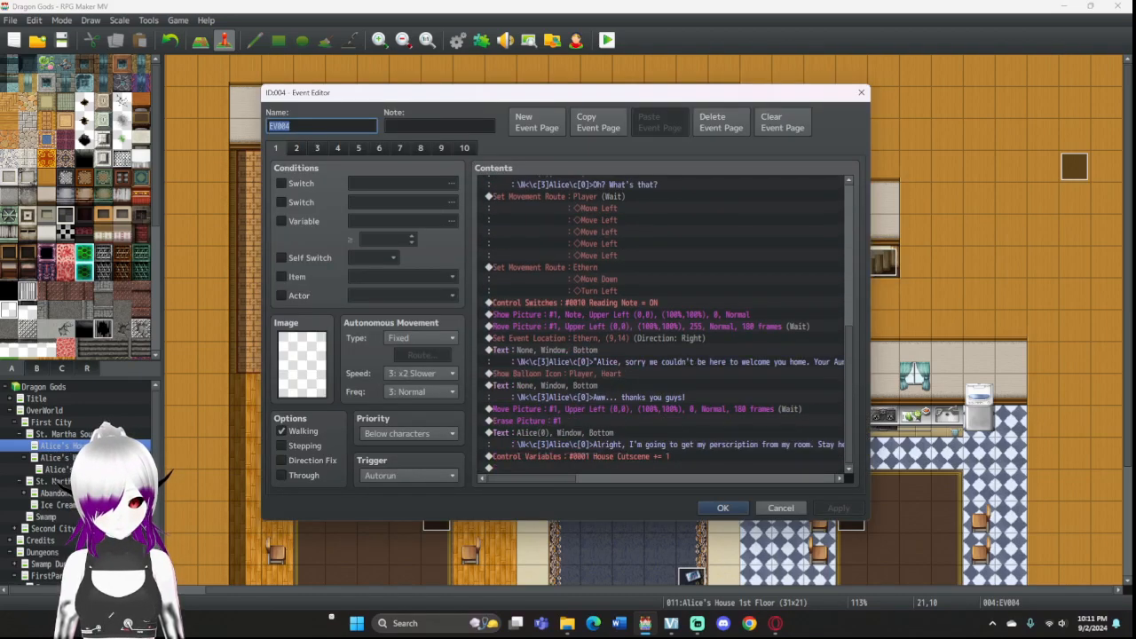
{"action": "left_click", "coordinate": [441, 148]}
{"action": "scroll", "coordinate": [665, 323], "scroll_direction": "down", "scroll_amount": 10}
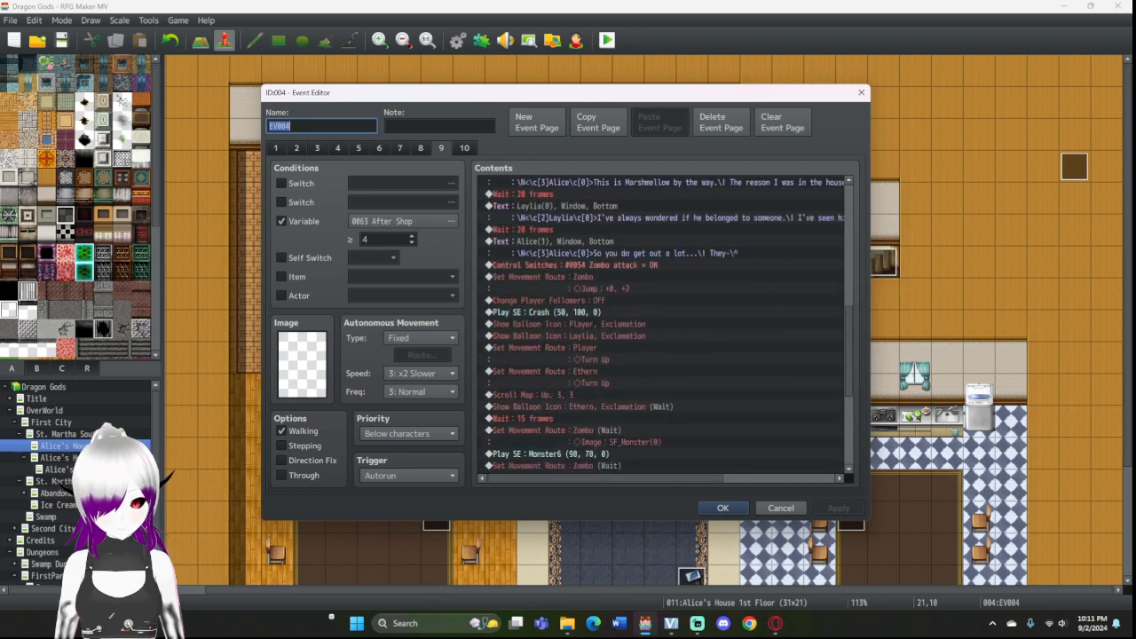
{"action": "scroll", "coordinate": [665, 323], "scroll_direction": "down", "scroll_amount": 5}
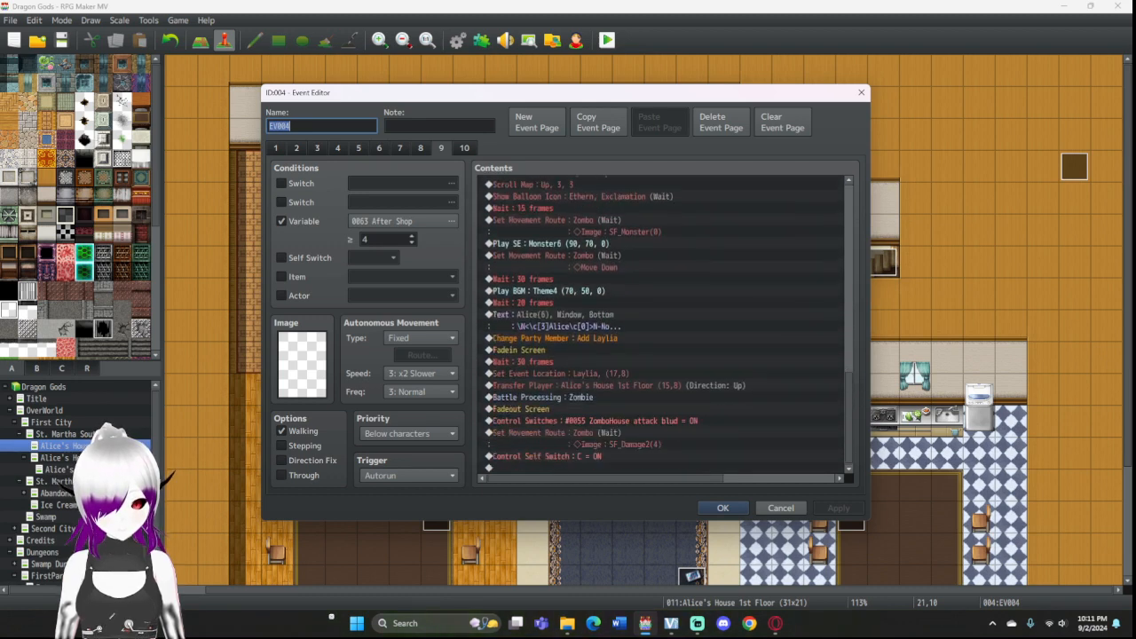
{"action": "double_click", "coordinate": [590, 397]}
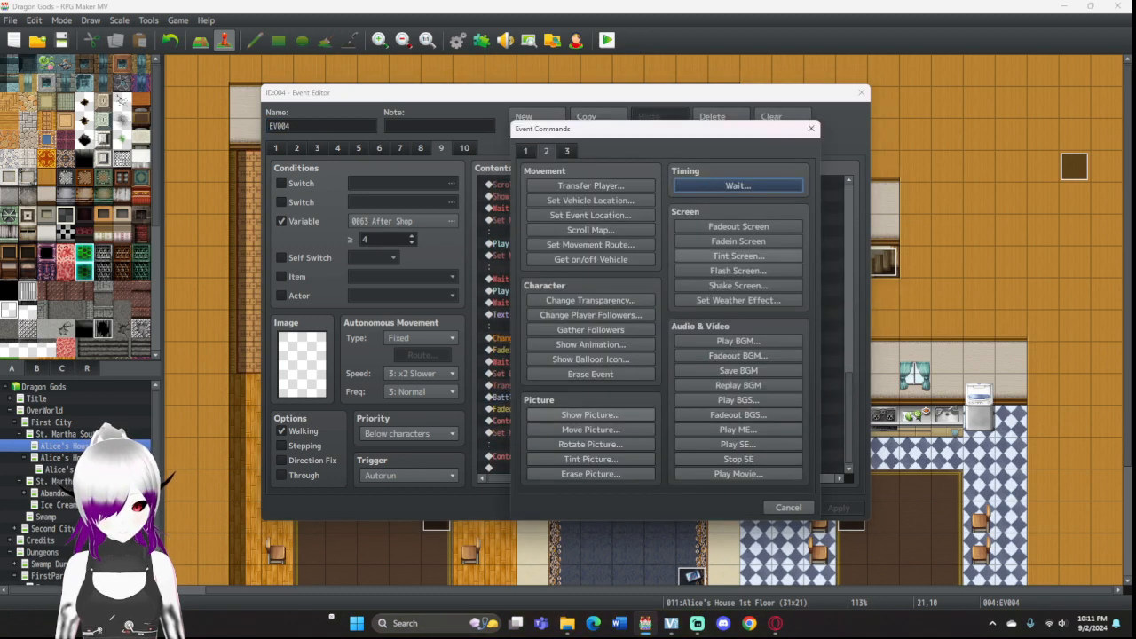
{"action": "left_click", "coordinate": [738, 186]}
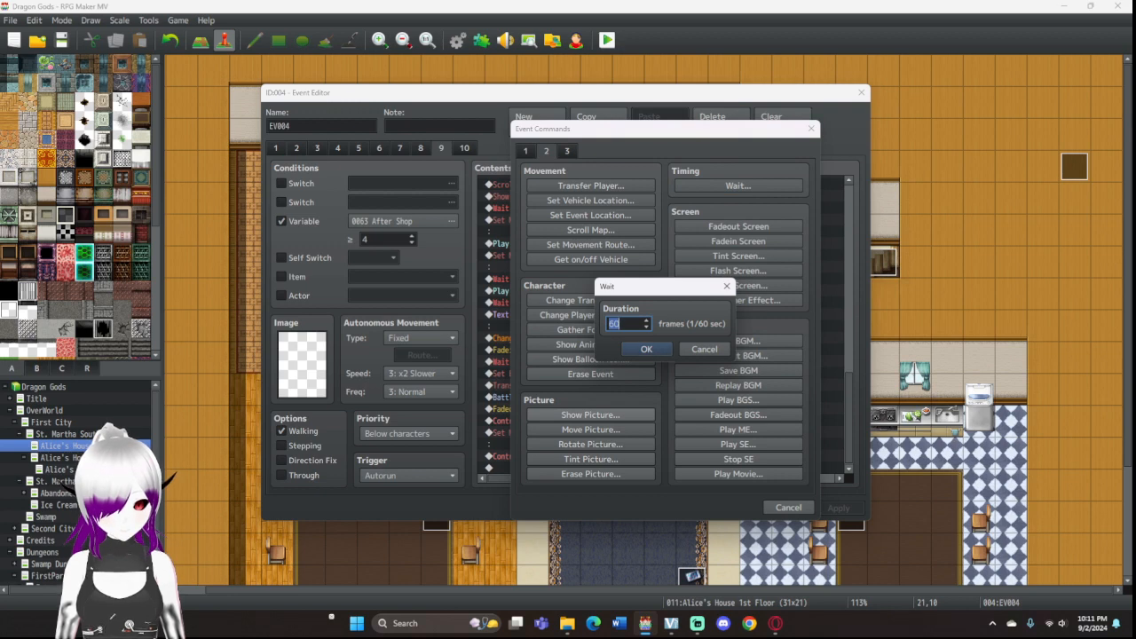
{"action": "type", "text": "3"}
{"action": "key", "text": "Return"}
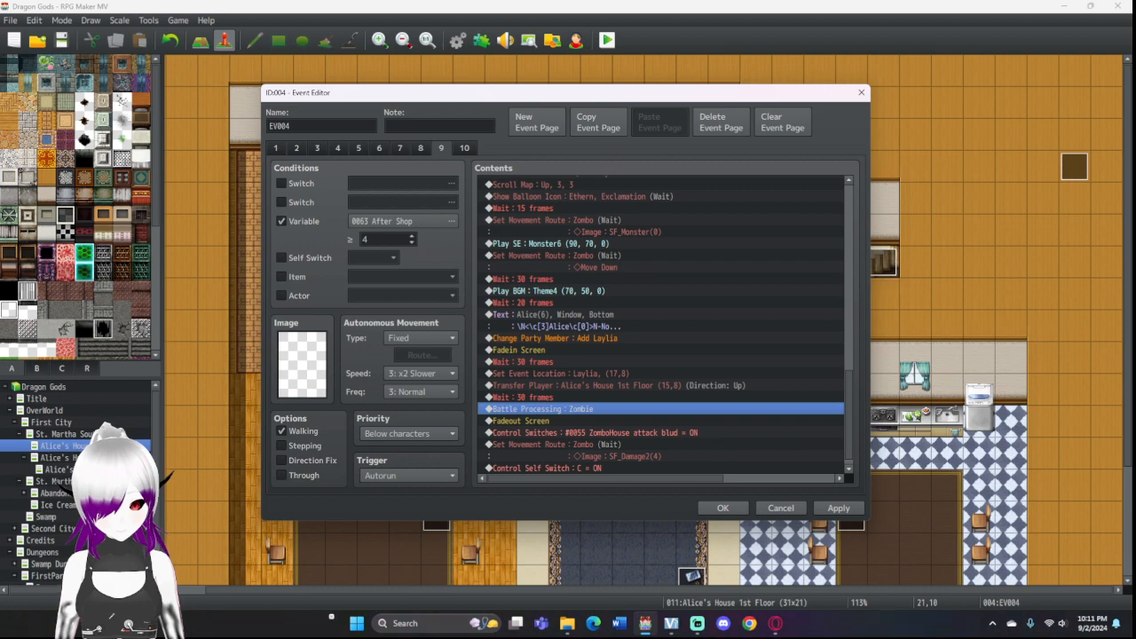
{"action": "left_click", "coordinate": [839, 509]}
{"action": "left_click", "coordinate": [723, 508]}
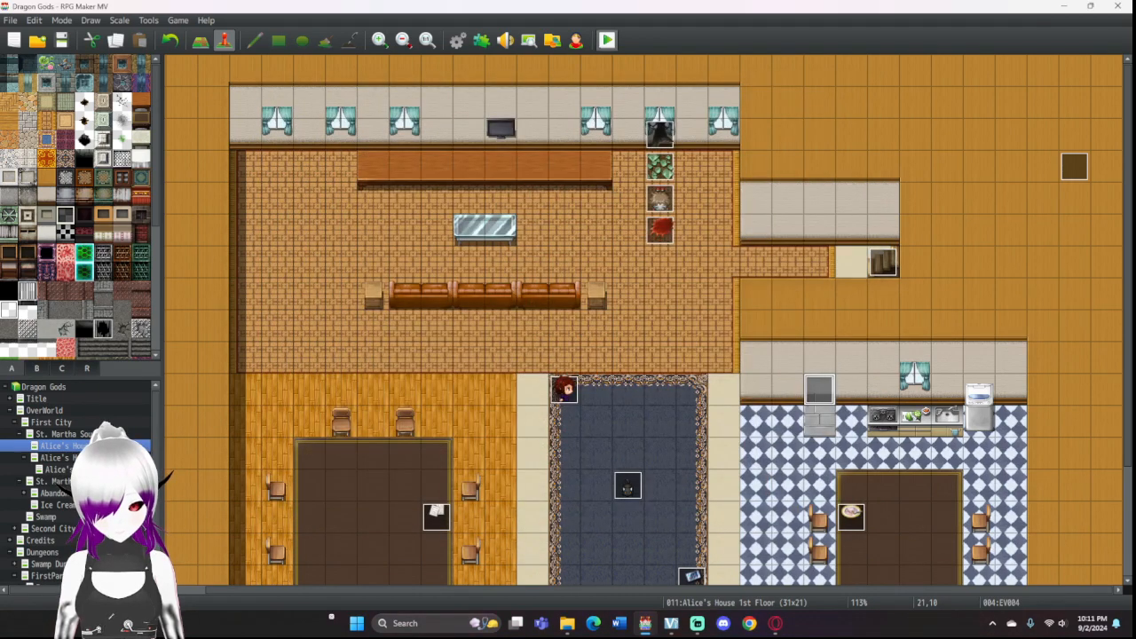
Step: Save the project, start a new playtest in a maximized window, and load the saved game before the zombie cutscene
{"action": "left_click", "coordinate": [607, 40]}
{"action": "key", "text": "Return"}
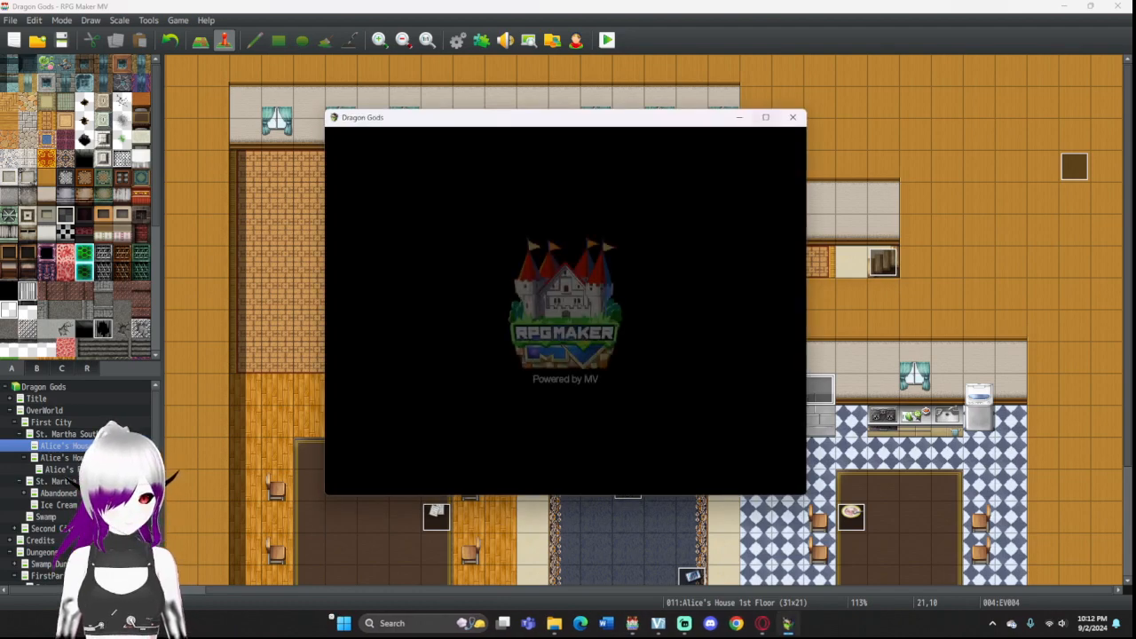
{"action": "left_click", "coordinate": [766, 117]}
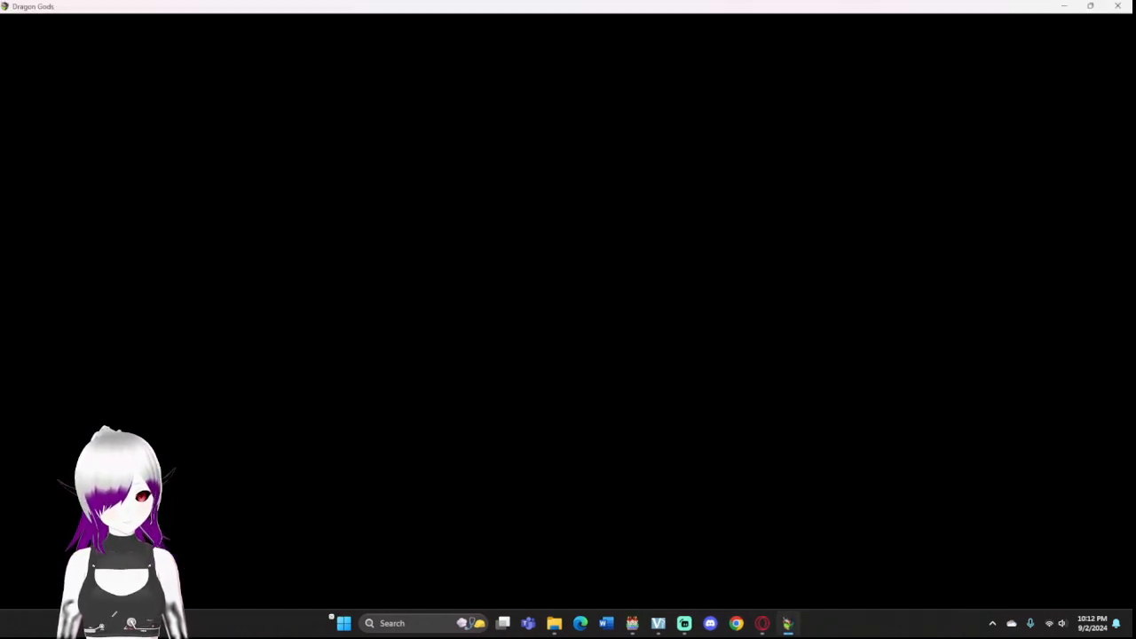
{"action": "key", "text": "Return"}
{"action": "key", "text": "Return"}
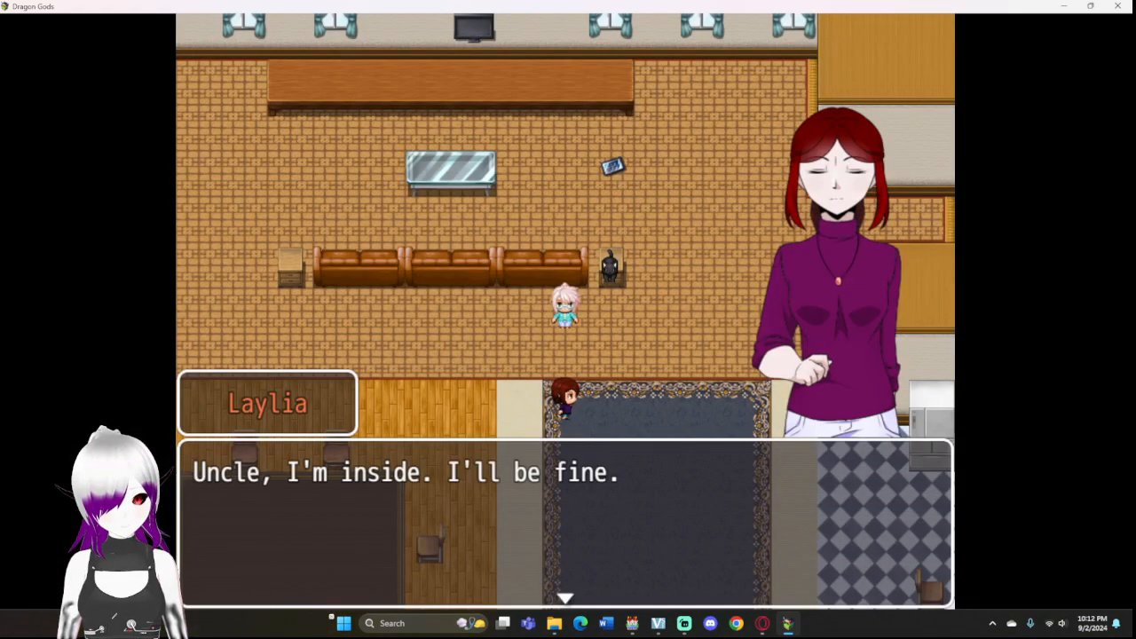
Step: Advance the whole cutscene from Laylia's call to the zombie battle to check the new pause, and exit the playtest
{"action": "key", "text": "Return"}
{"action": "key", "text": "Return"}
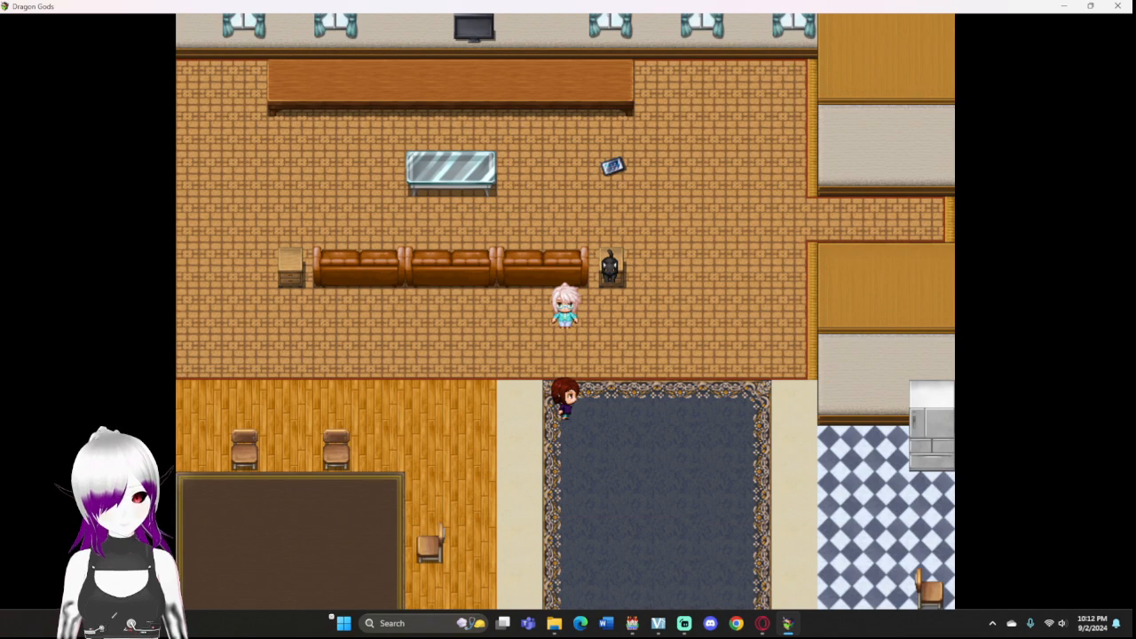
{"action": "key", "text": "Return"}
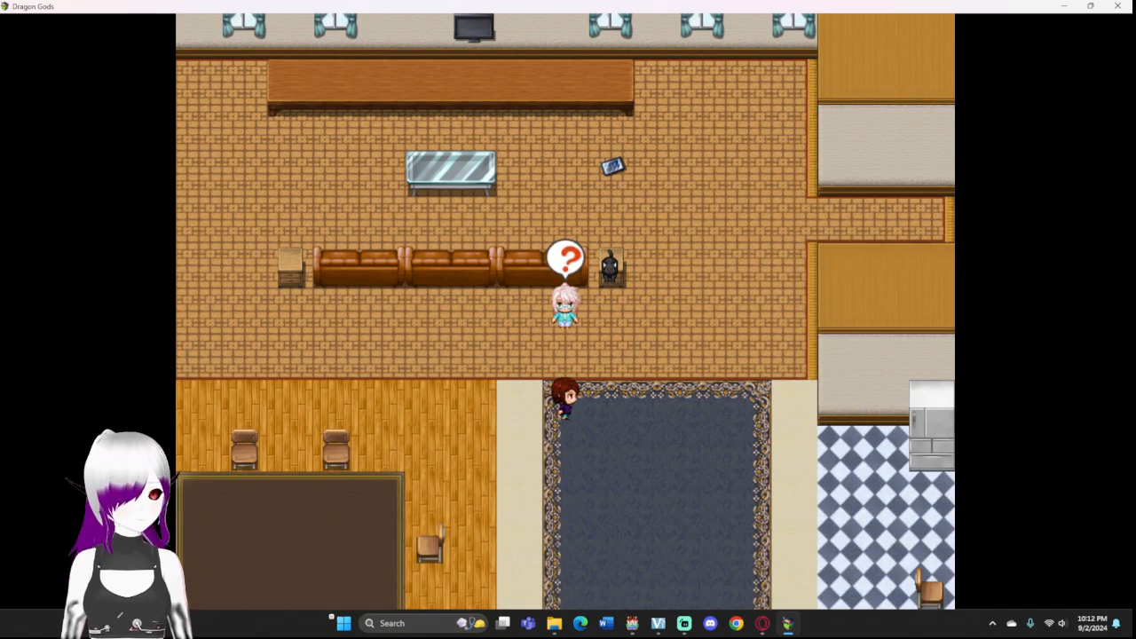
{"action": "key", "text": "Return"}
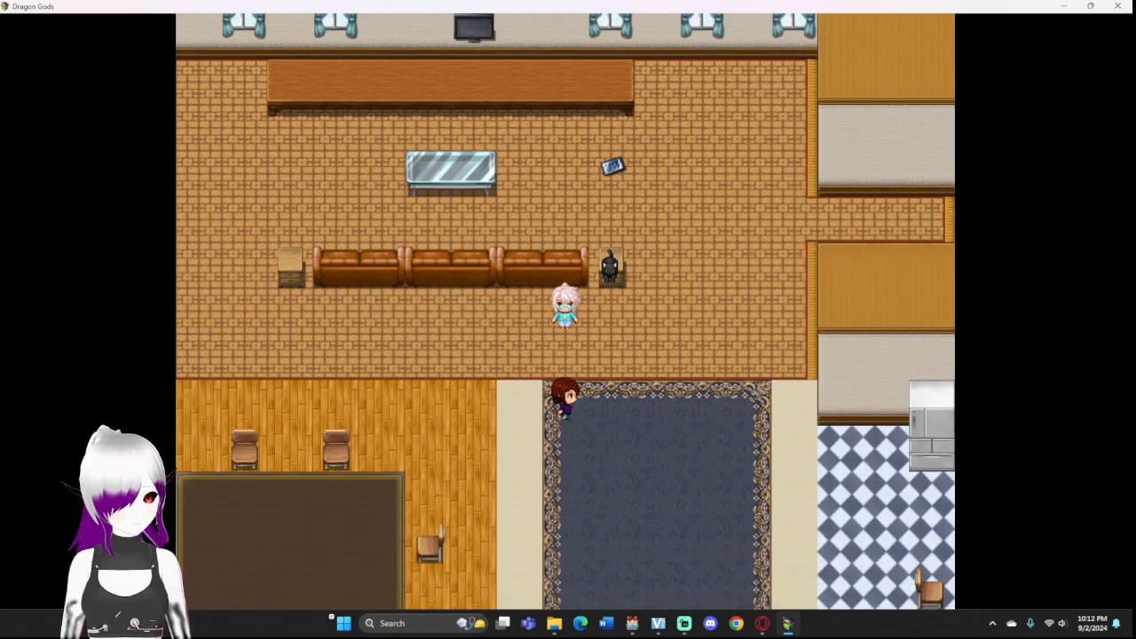
{"action": "key", "text": "Return"}
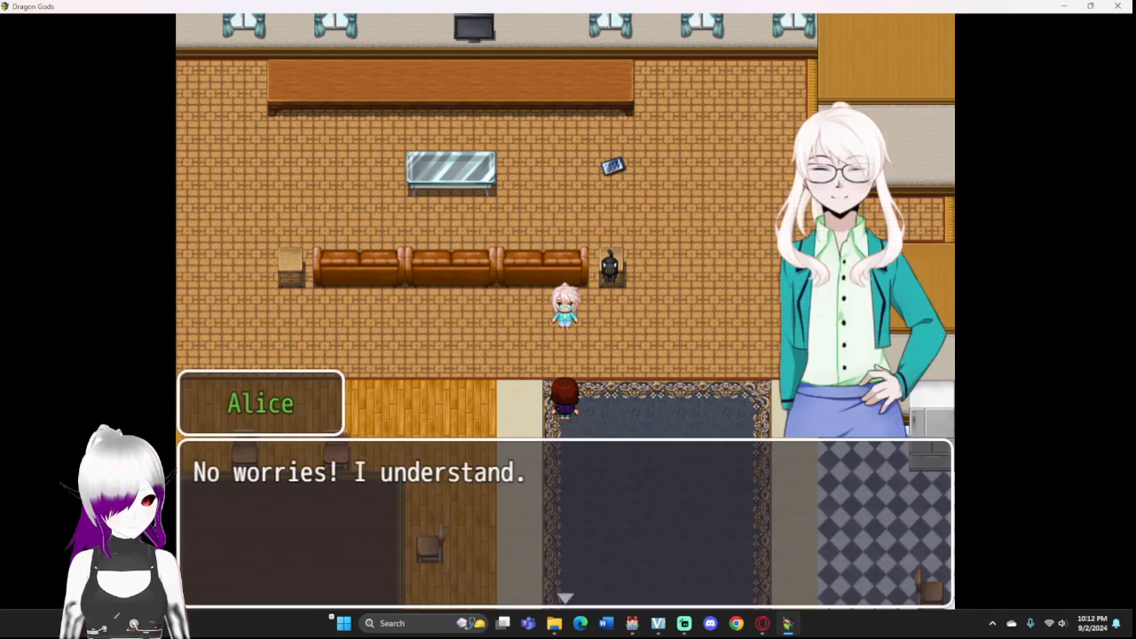
{"action": "key", "text": "Return"}
{"action": "key", "text": "Return"}
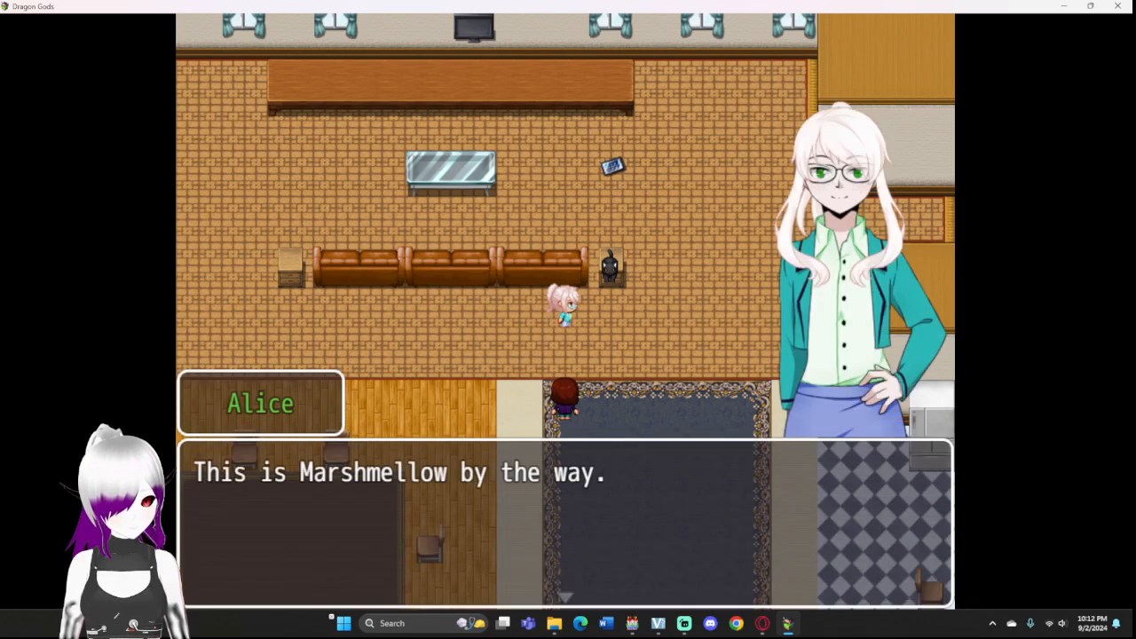
{"action": "key", "text": "Return"}
{"action": "key", "text": "Return"}
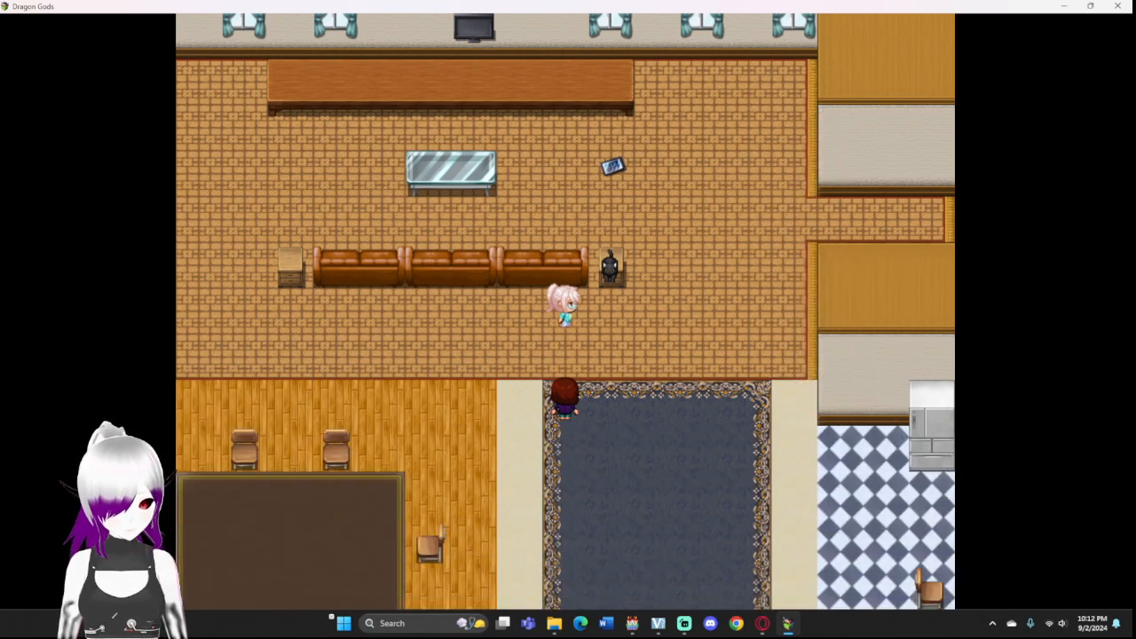
{"action": "key", "text": "Return"}
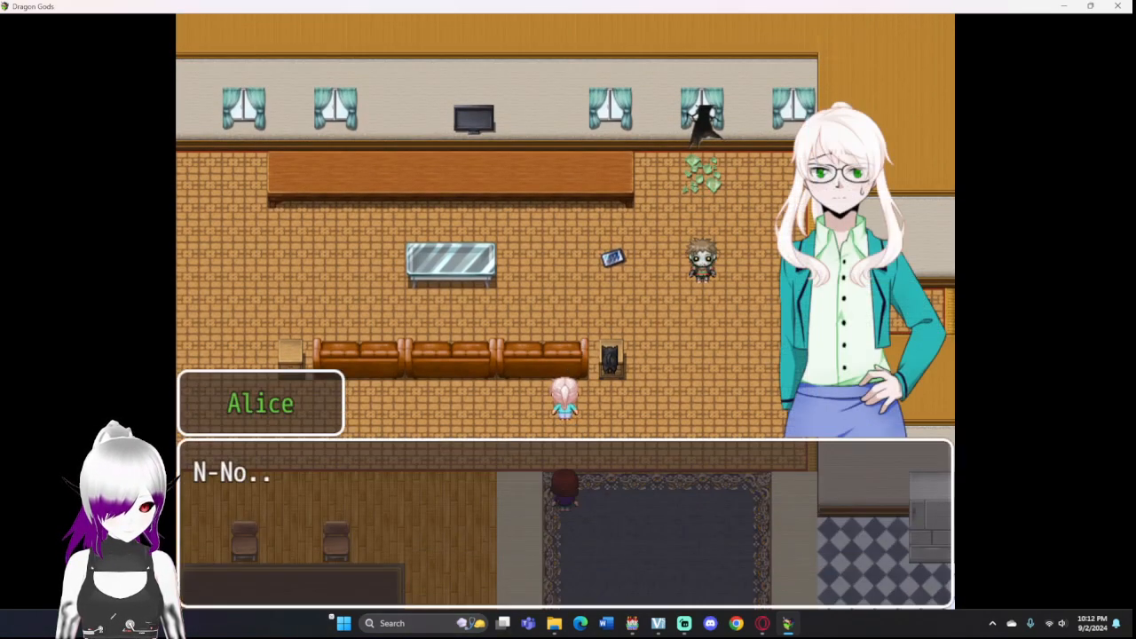
{"action": "key", "text": "Return"}
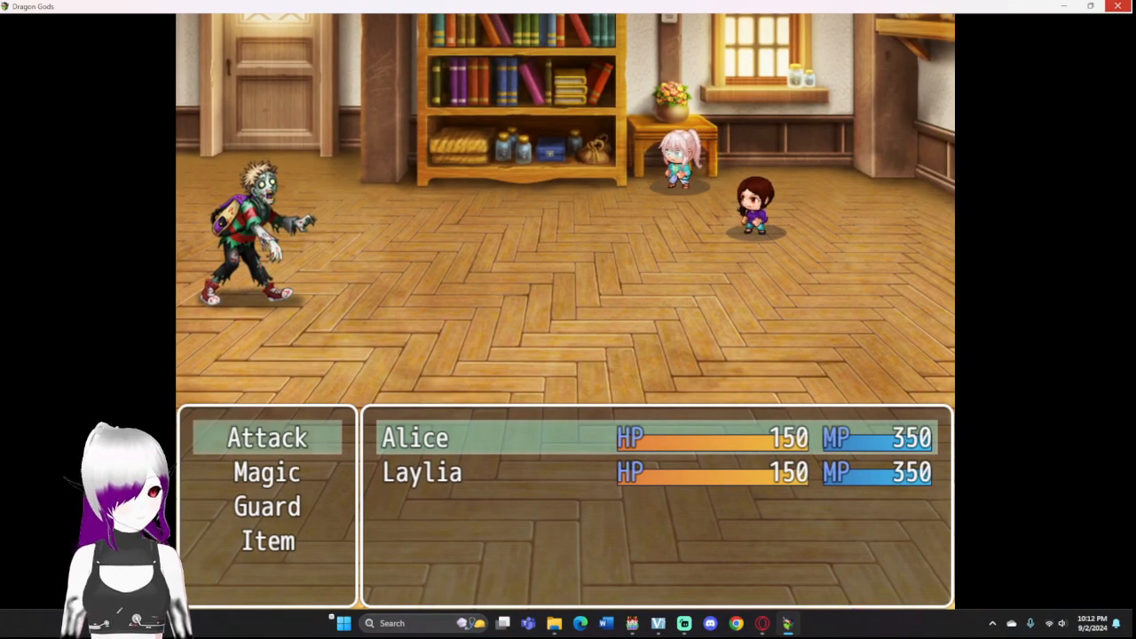
{"action": "key", "text": "alt+F4"}
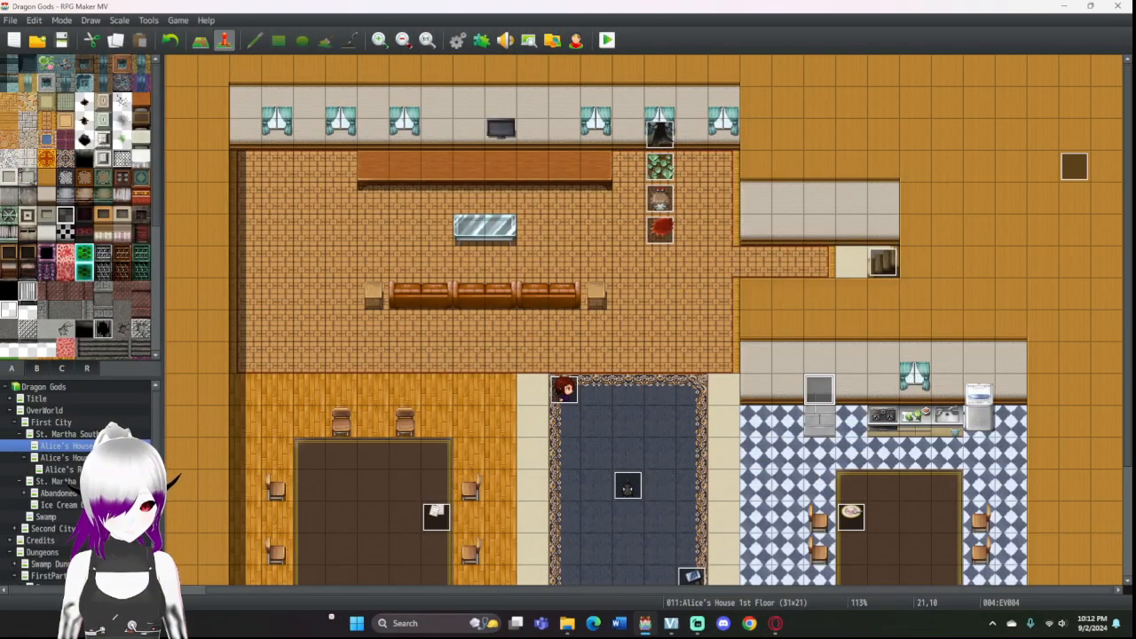
Step: On page 9 of the EV004 event, delete the 30-frame Wait between Fadein Screen and Laylia's Set Event Location, and accept the change
{"action": "key", "text": "Return"}
{"action": "left_click", "coordinate": [441, 148]}
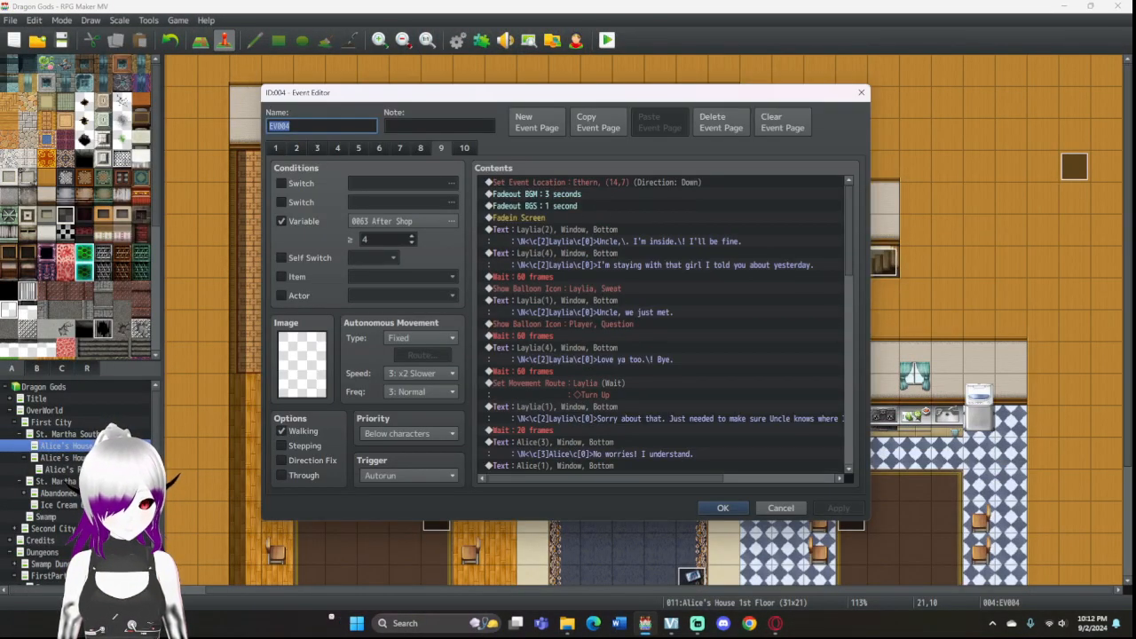
{"action": "scroll", "coordinate": [661, 324], "scroll_direction": "down", "scroll_amount": 10}
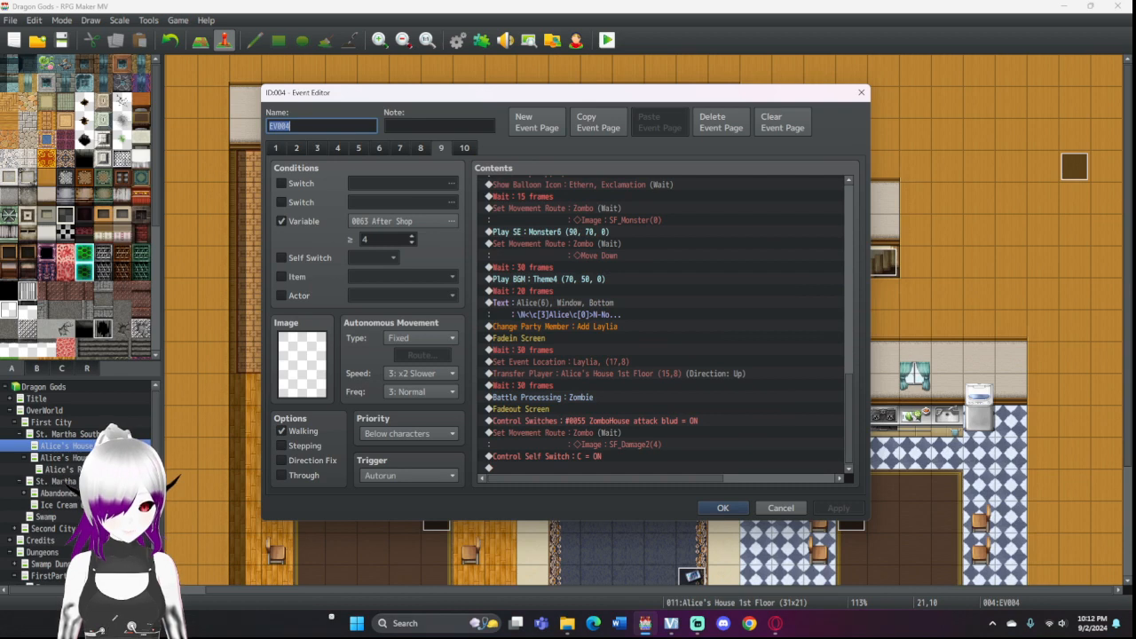
{"action": "left_click", "coordinate": [567, 410]}
{"action": "left_click", "coordinate": [568, 386]}
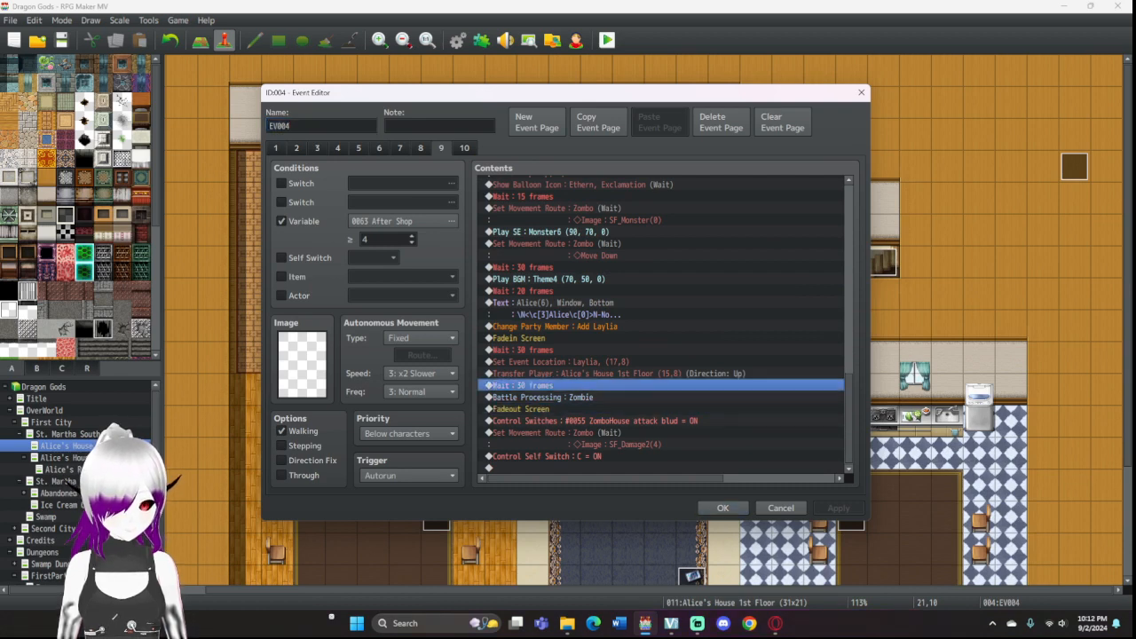
{"action": "left_click", "coordinate": [568, 350]}
{"action": "key", "text": "Delete"}
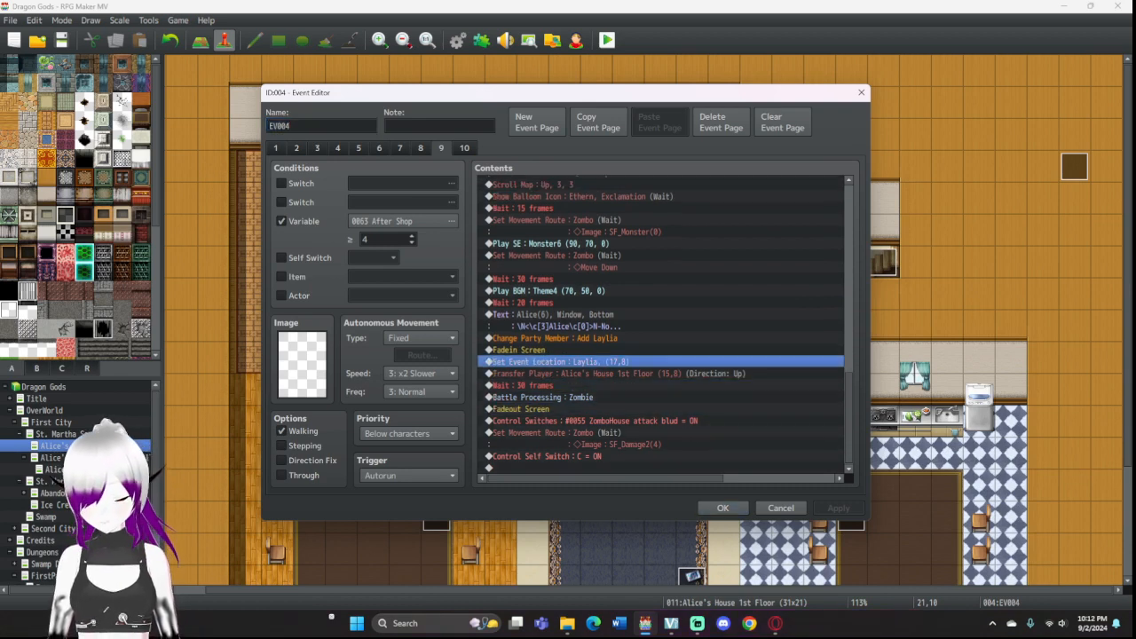
{"action": "left_click", "coordinate": [568, 385]}
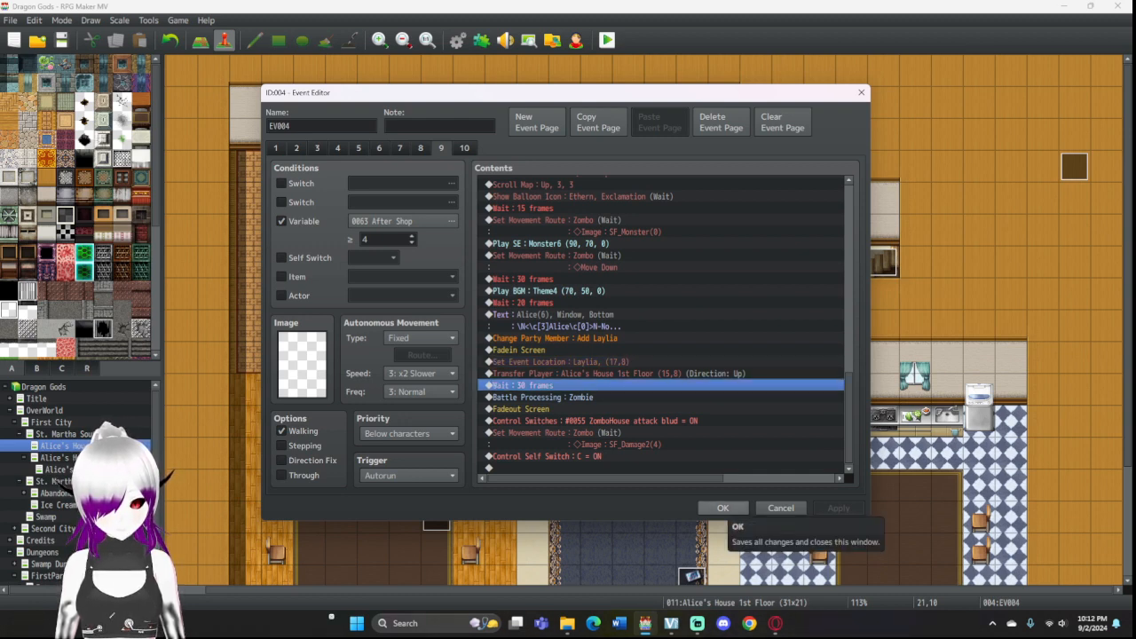
{"action": "left_click", "coordinate": [722, 507]}
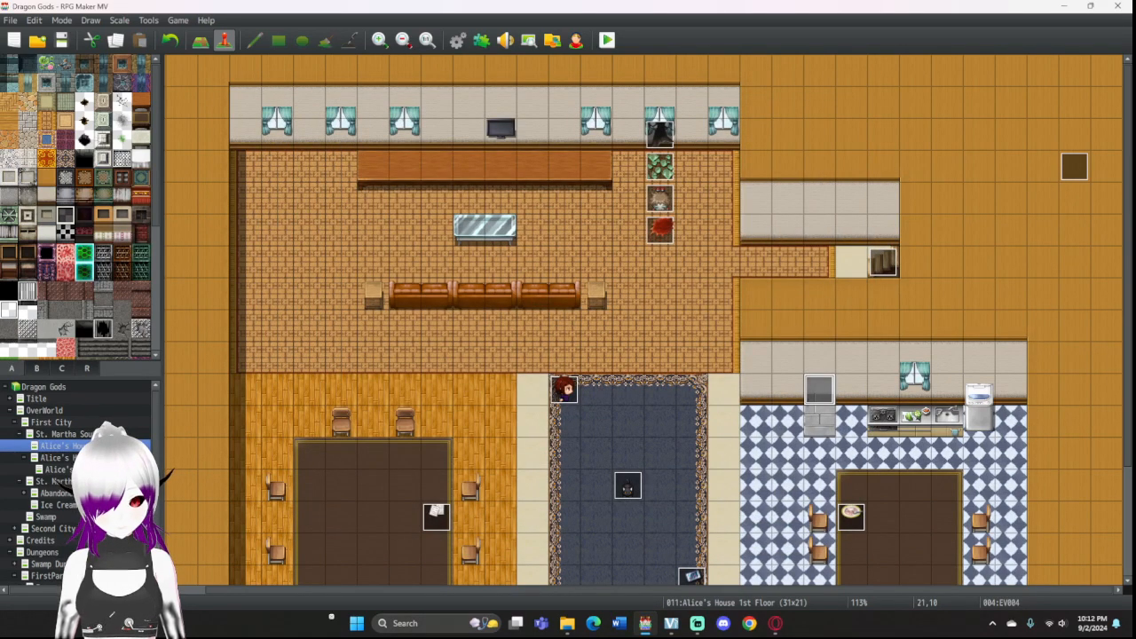
Step: On page 9 of the EV004 event, insert a Tint Screen of (-255,-255,-255,0) over 1 frame with waiting before Laylia's Set Event Location
{"action": "double_click", "coordinate": [819, 389]}
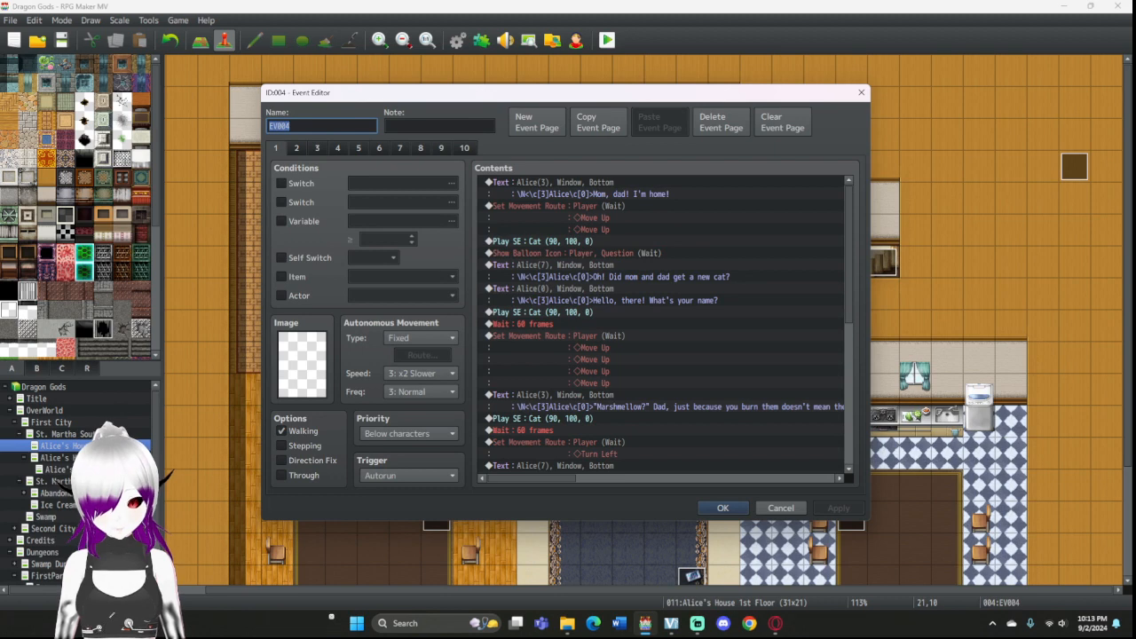
{"action": "left_click", "coordinate": [441, 149]}
{"action": "scroll", "coordinate": [661, 324], "scroll_direction": "down", "scroll_amount": 10}
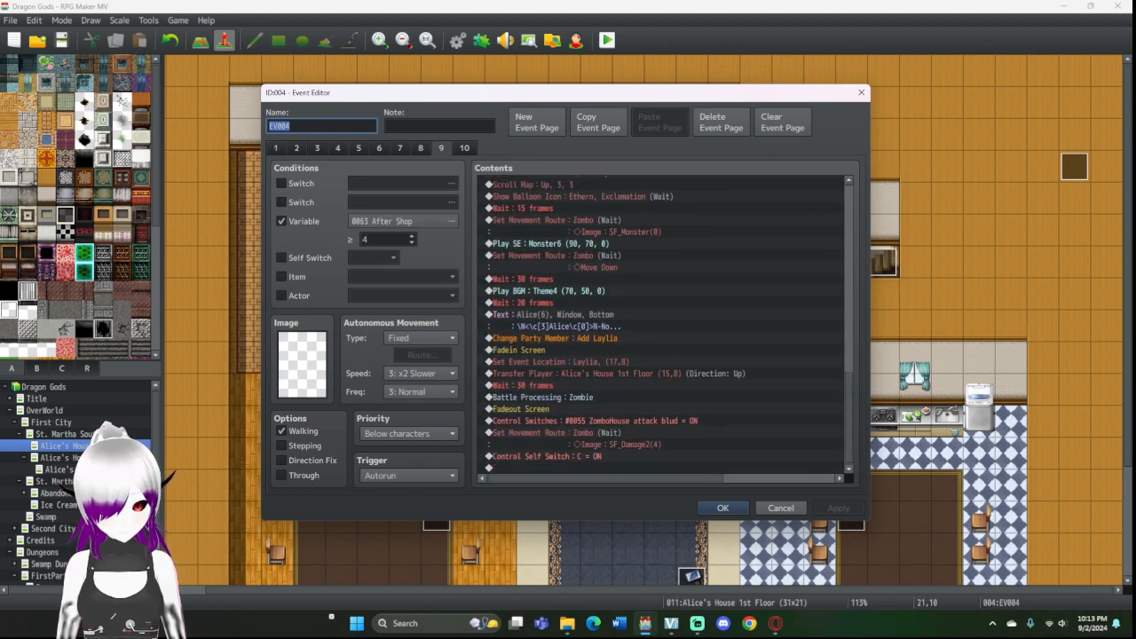
{"action": "double_click", "coordinate": [590, 363]}
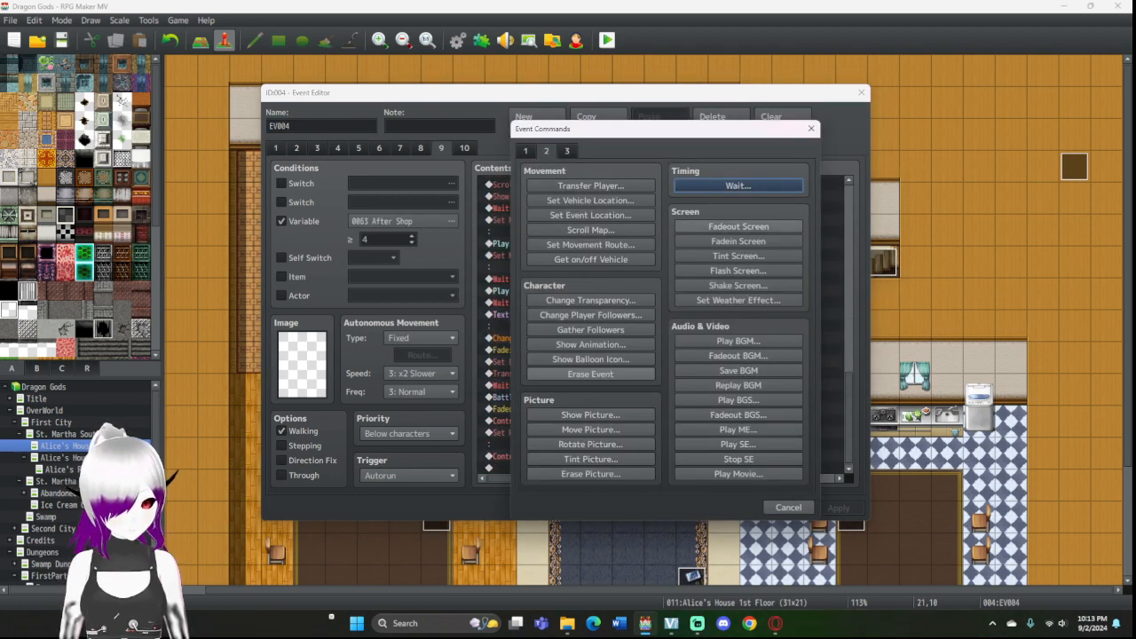
{"action": "left_click", "coordinate": [738, 256]}
{"action": "left_click", "coordinate": [614, 342]}
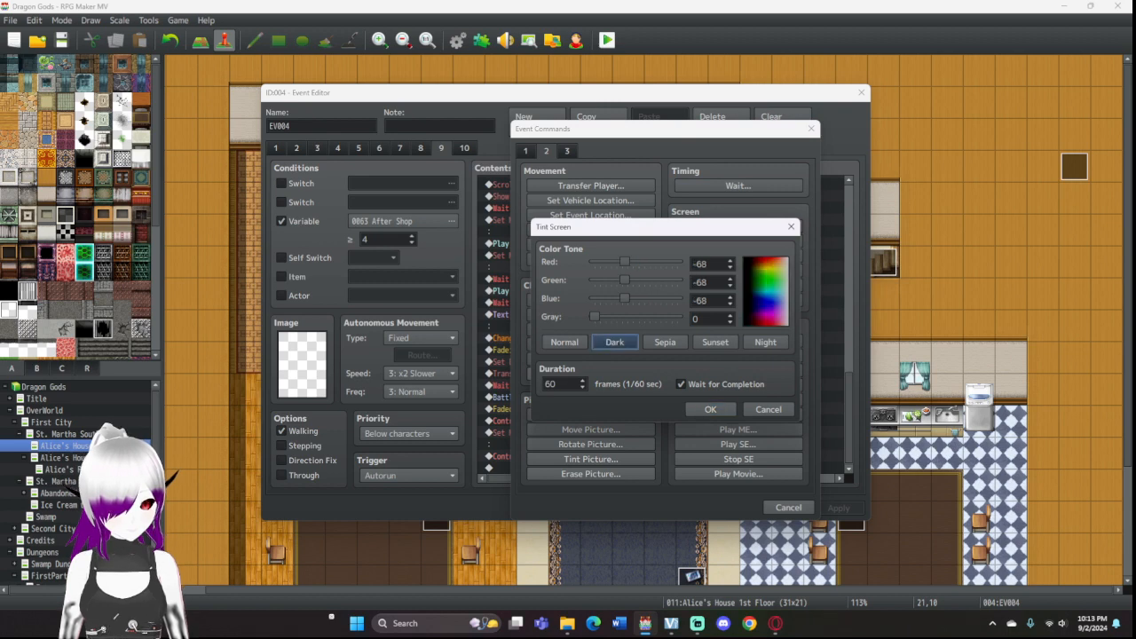
{"action": "left_click_drag", "start_coordinate": [625, 298], "coordinate": [594, 262]}
{"action": "double_click", "coordinate": [551, 385]}
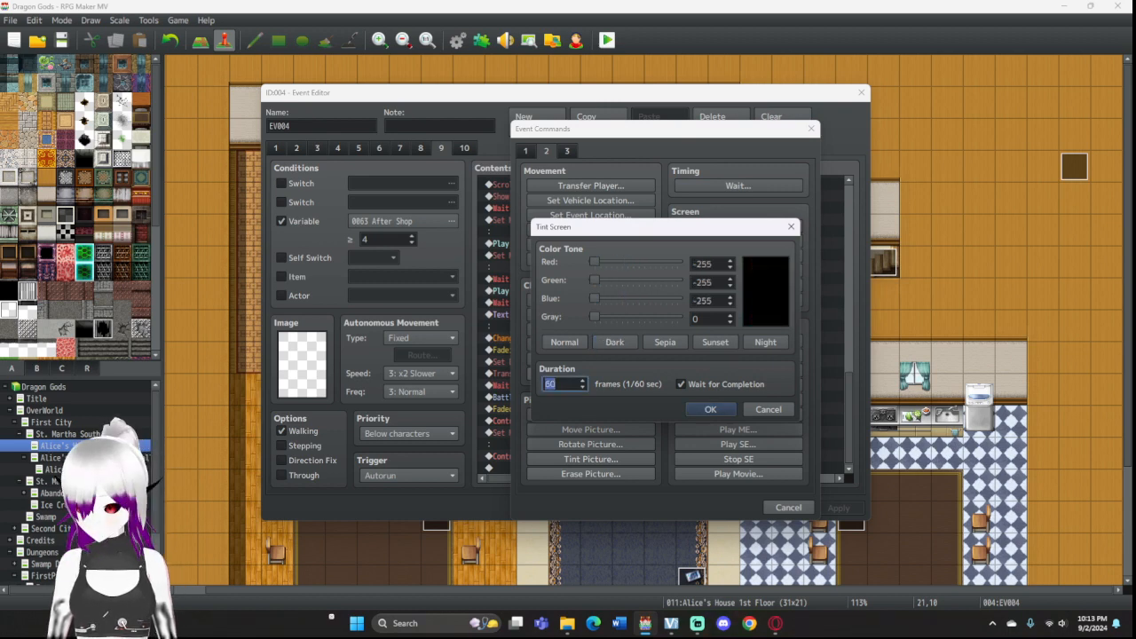
{"action": "type", "text": "1"}
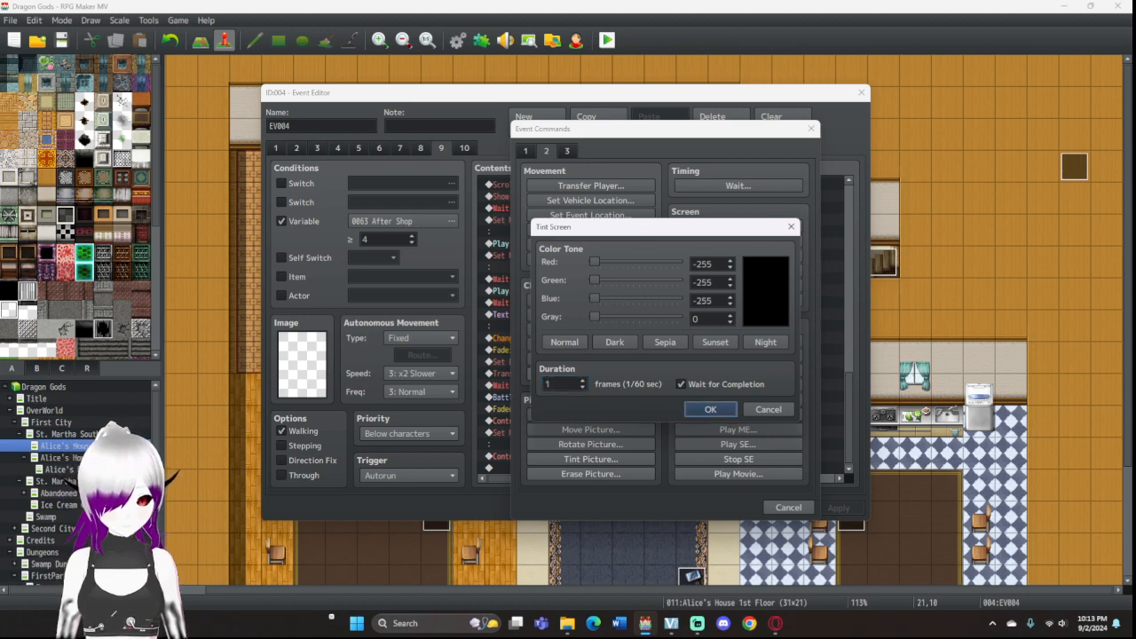
{"action": "left_click", "coordinate": [710, 409]}
Step: Copy the Tint Screen to before Fadeout Screen, set the copy to the Normal tone without waiting for completion, and accept the event changes
{"action": "left_click", "coordinate": [603, 349]}
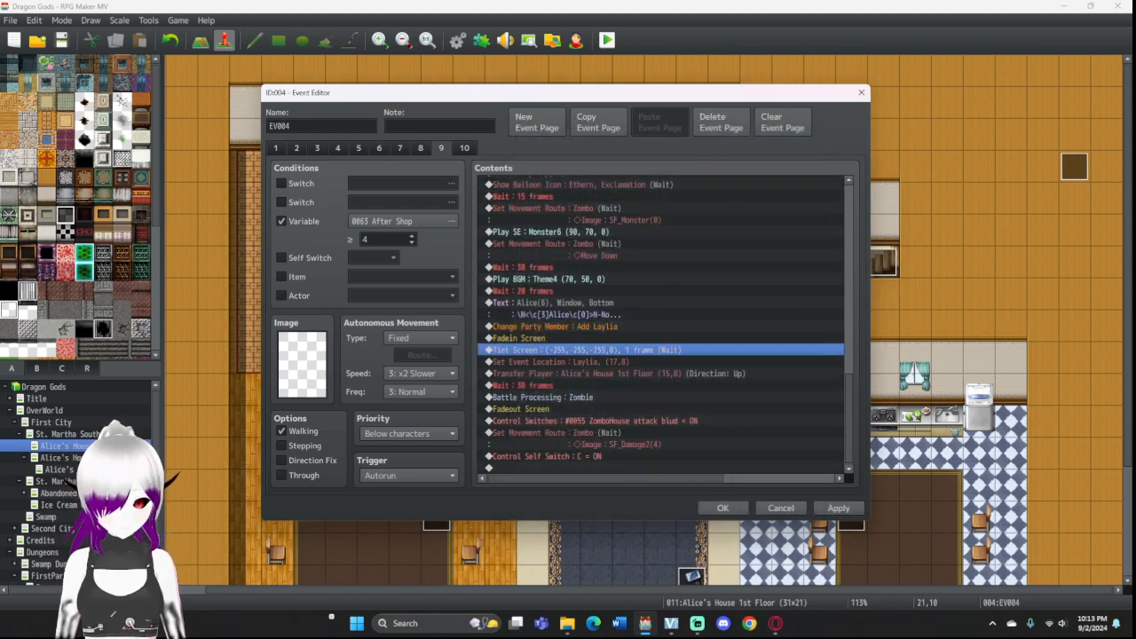
{"action": "left_click", "coordinate": [603, 409]}
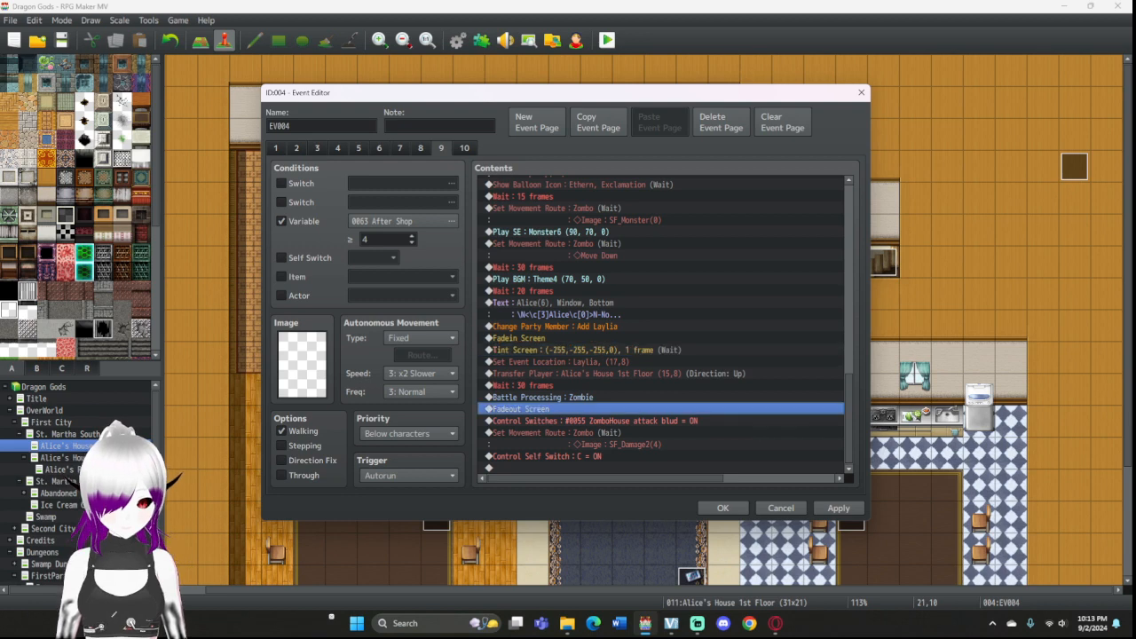
{"action": "key", "text": "ctrl+v"}
{"action": "double_click", "coordinate": [604, 409]}
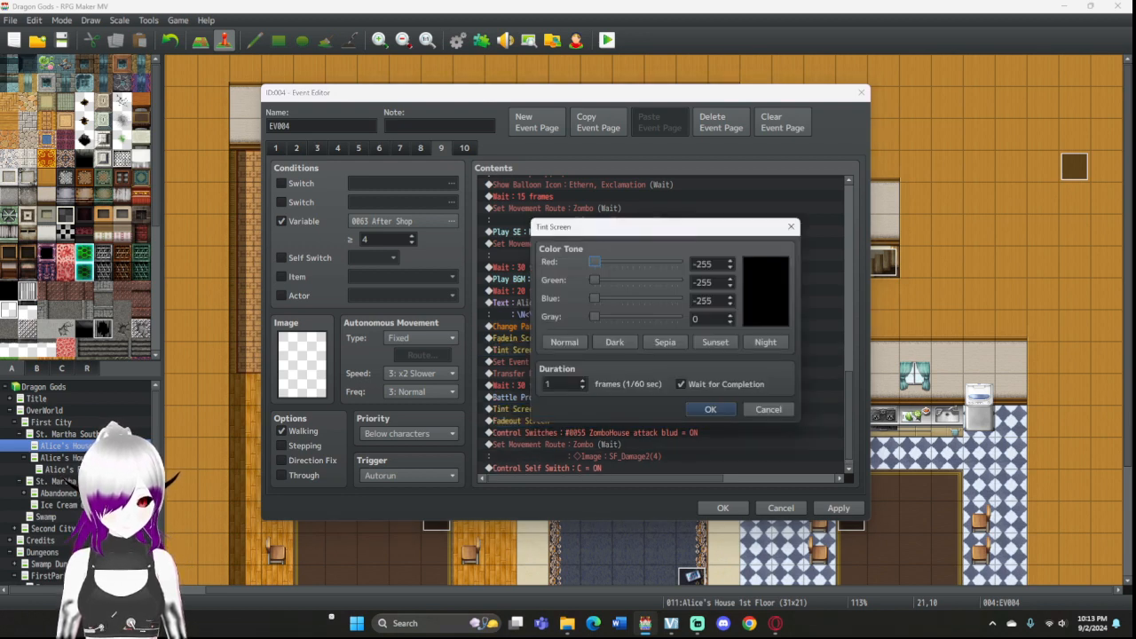
{"action": "left_click", "coordinate": [564, 341]}
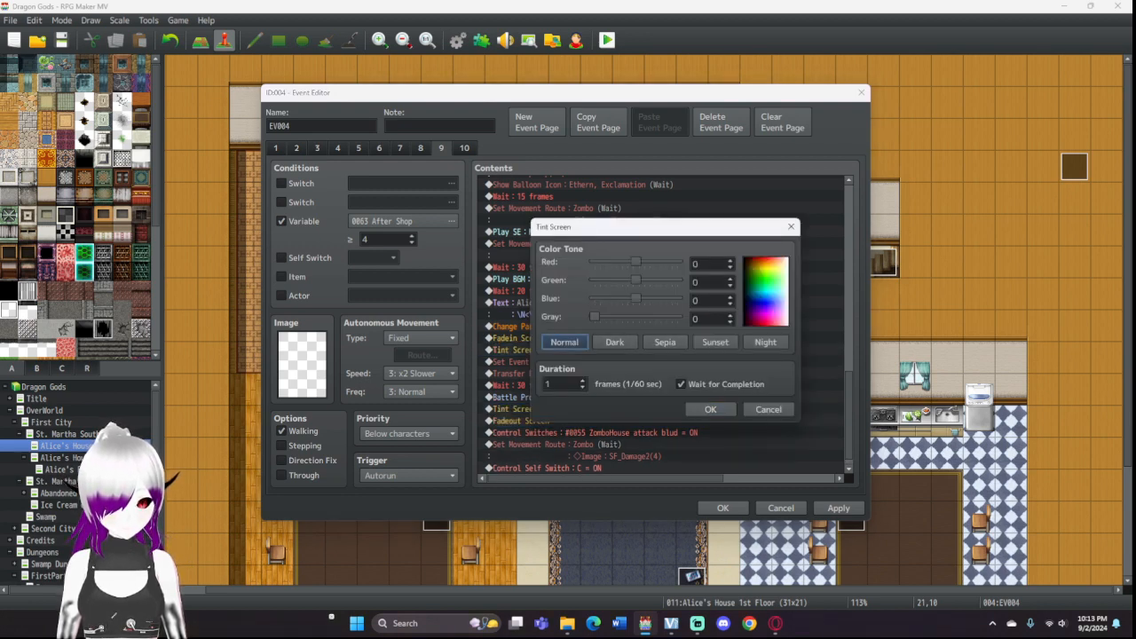
{"action": "left_click", "coordinate": [681, 383]}
{"action": "left_click", "coordinate": [710, 409]}
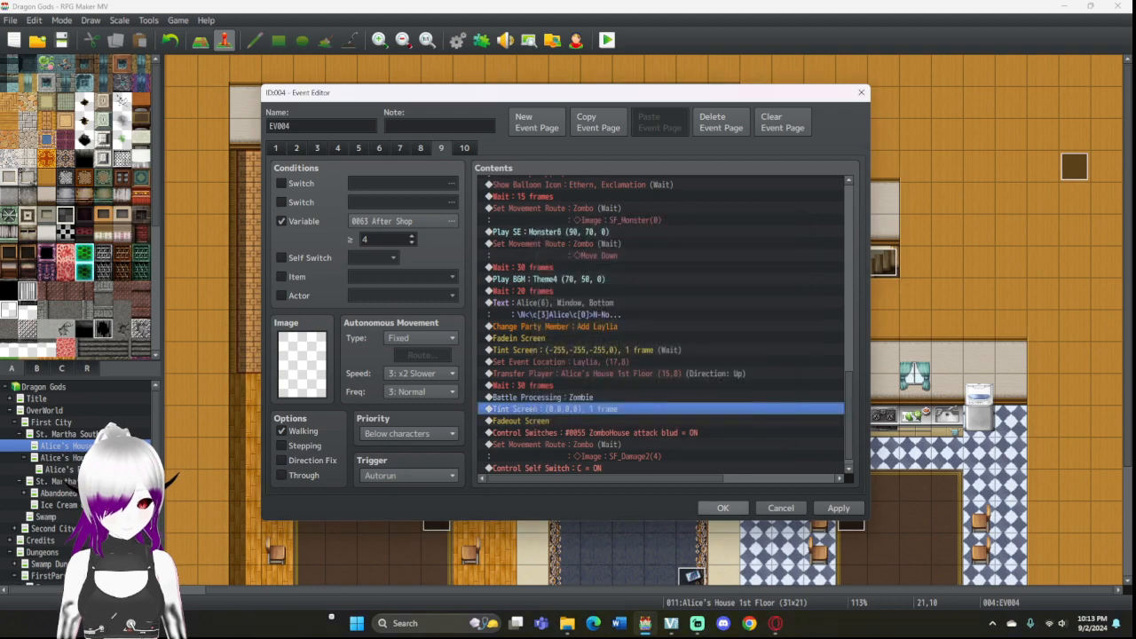
{"action": "left_click", "coordinate": [722, 508]}
Step: Save the project, start a playtest in a maximized window, and load the saved game before the zombie cutscene
{"action": "left_click", "coordinate": [607, 40]}
{"action": "left_click", "coordinate": [516, 327]}
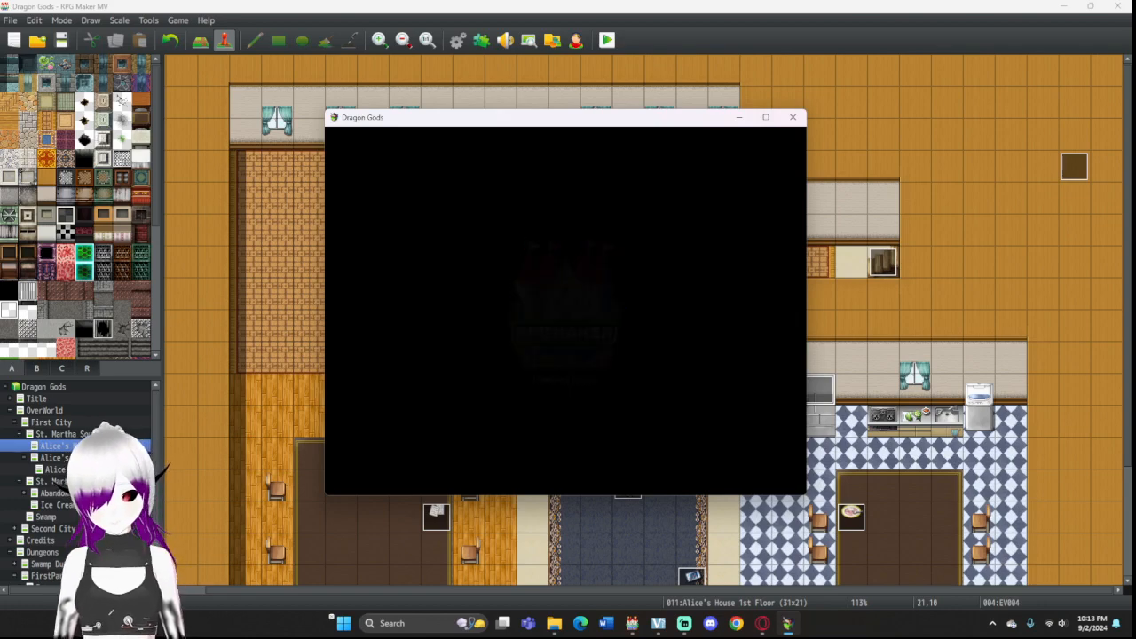
{"action": "key", "text": "F4"}
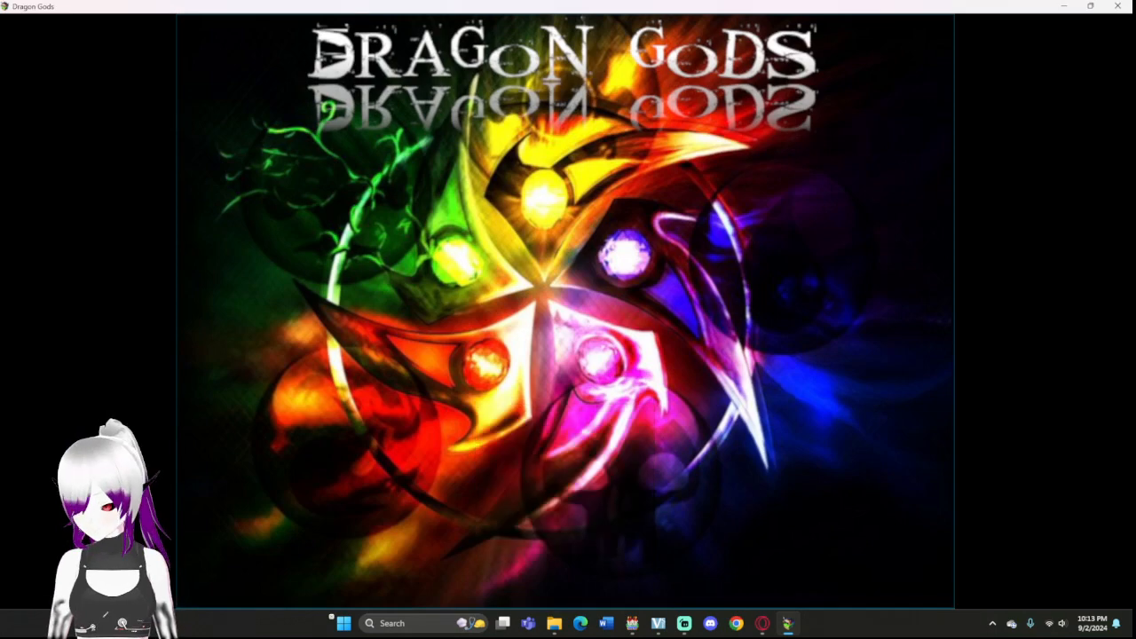
{"action": "key", "text": "Return"}
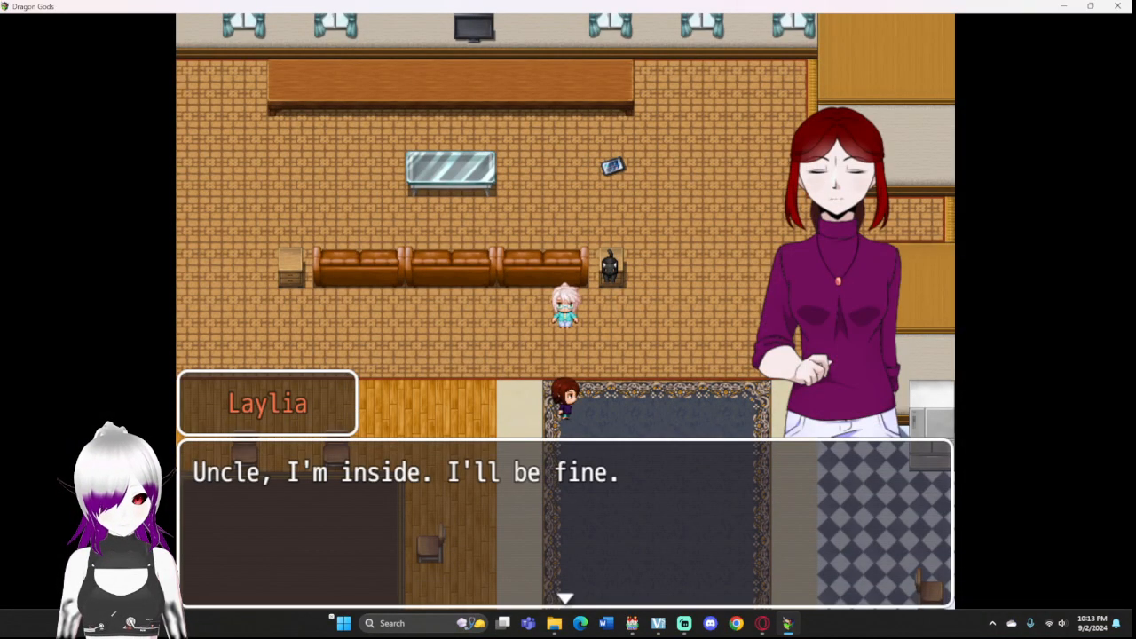
Step: Advance the cutscene from Laylia's call to the zombie battle to check the screen tint, and exit the playtest
{"action": "key", "text": "Return"}
{"action": "key", "text": "Return"}
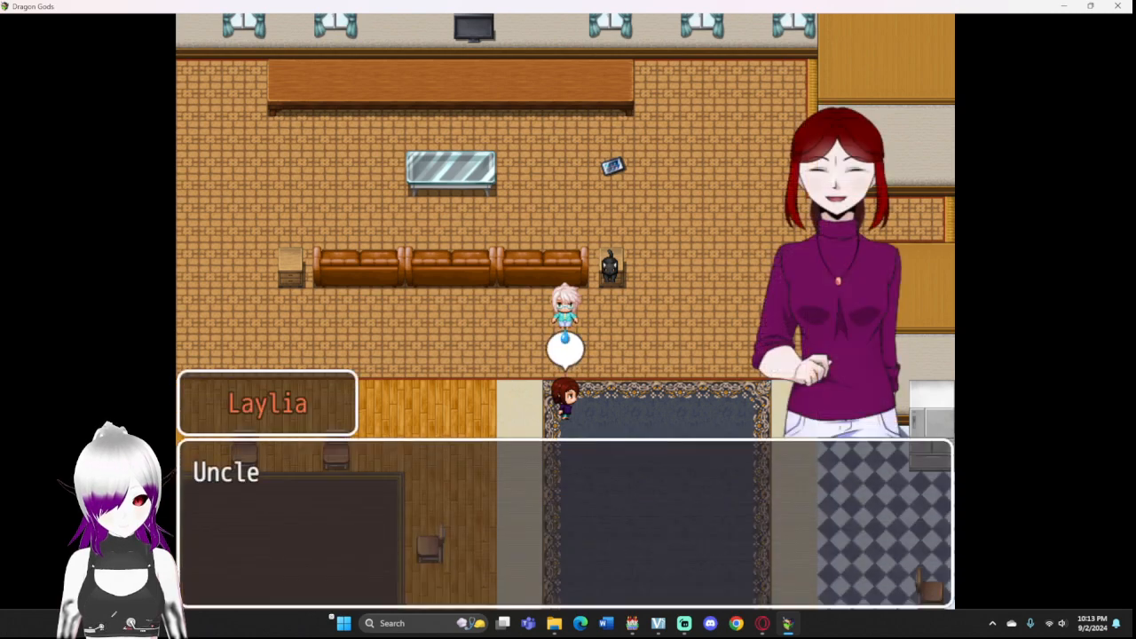
{"action": "key", "text": "Return"}
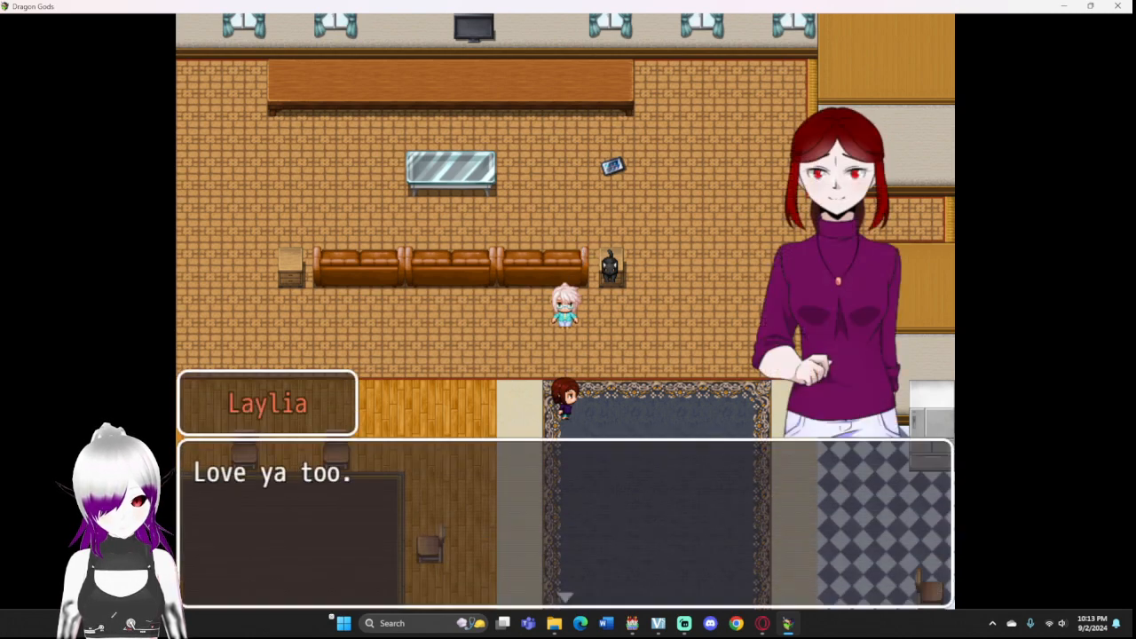
{"action": "key", "text": "Return"}
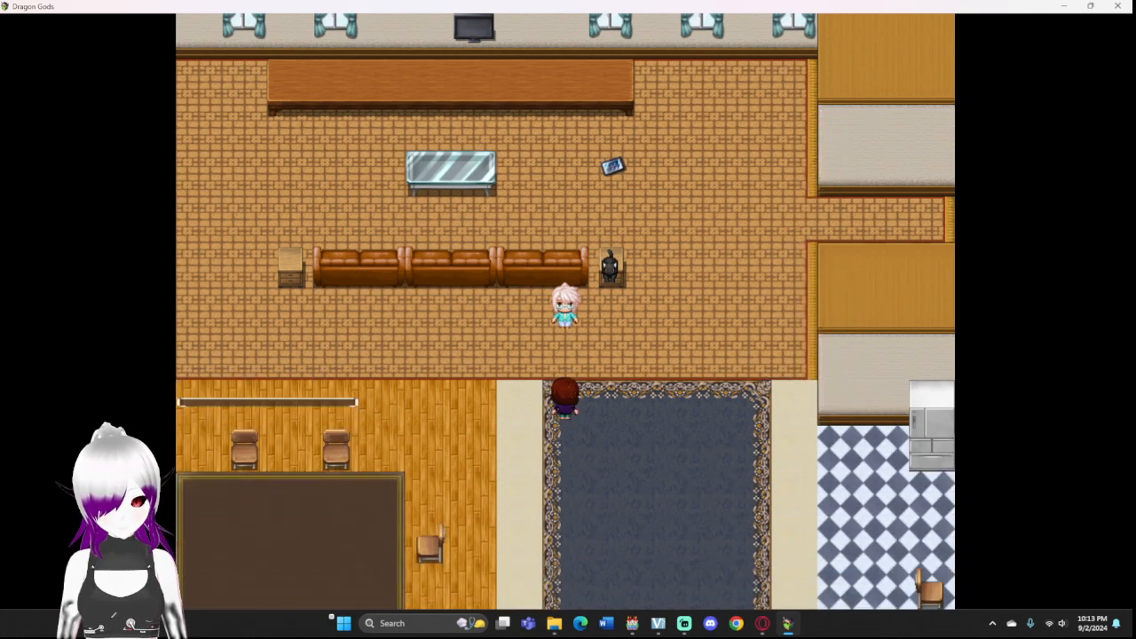
{"action": "key", "text": "Return"}
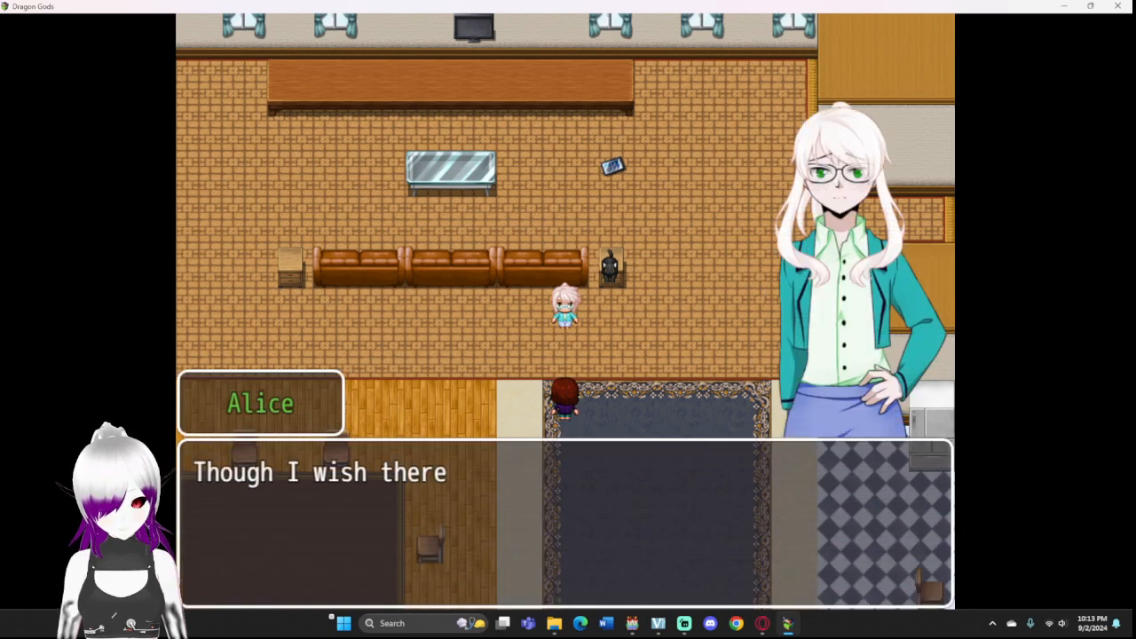
{"action": "key", "text": "Return"}
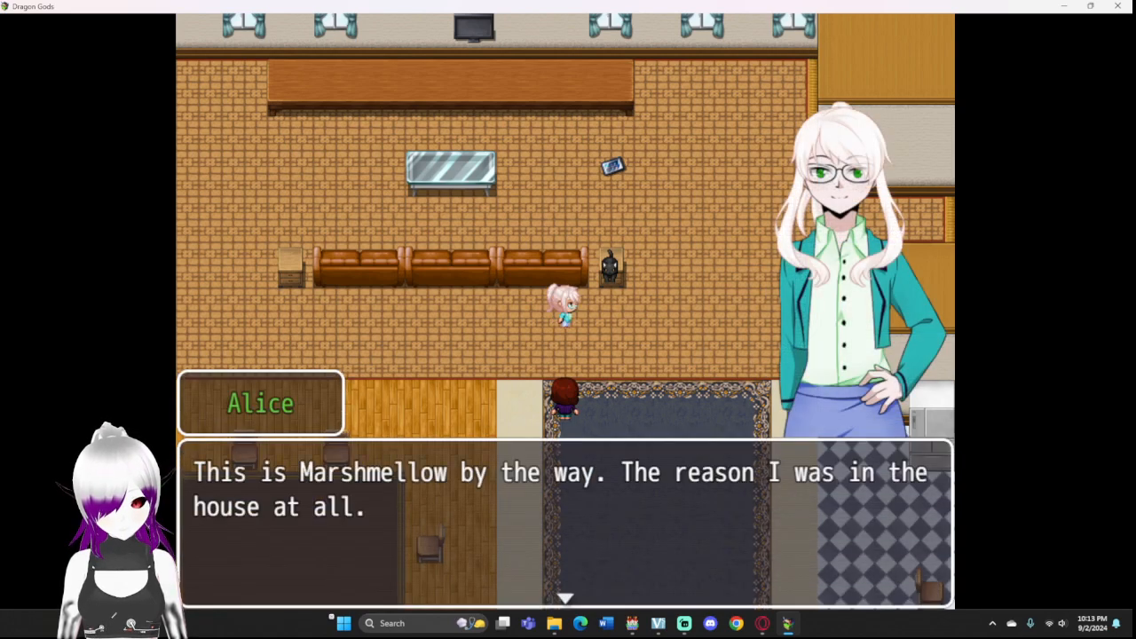
{"action": "key", "text": "Return"}
{"action": "key", "text": "Return"}
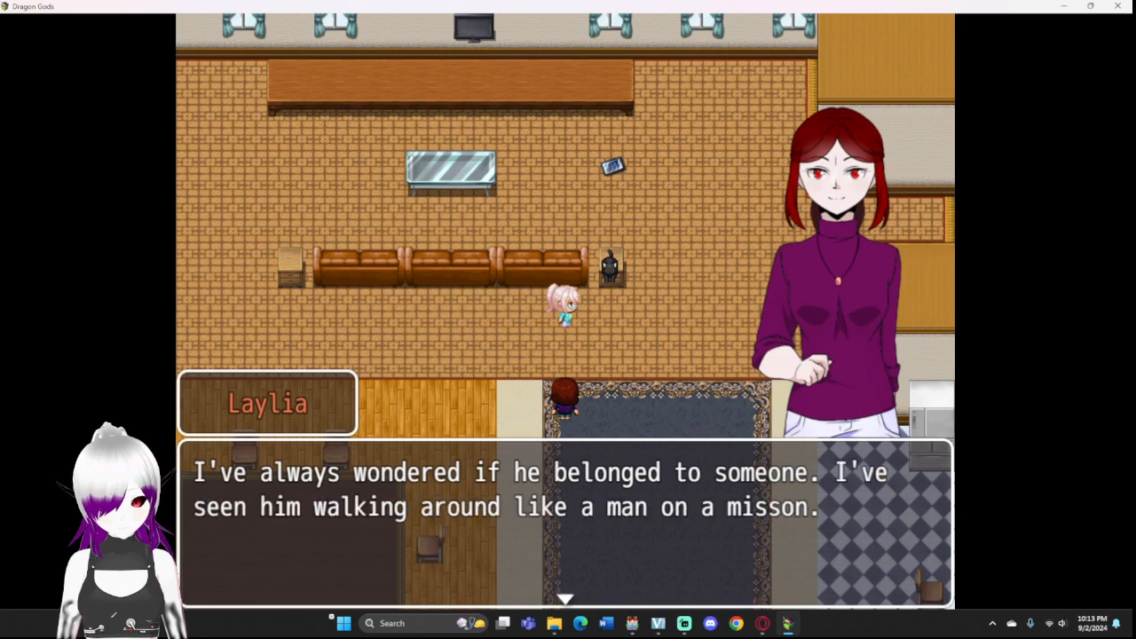
{"action": "key", "text": "Return"}
{"action": "key", "text": "Return"}
{"action": "key", "text": "Return"}
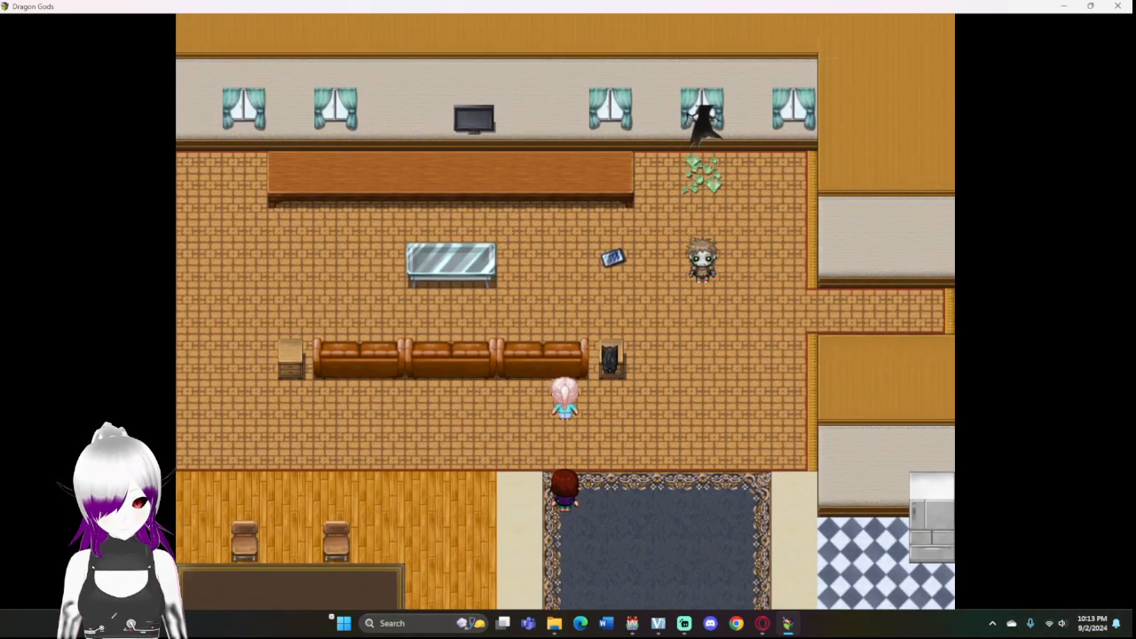
{"action": "key", "text": "Return"}
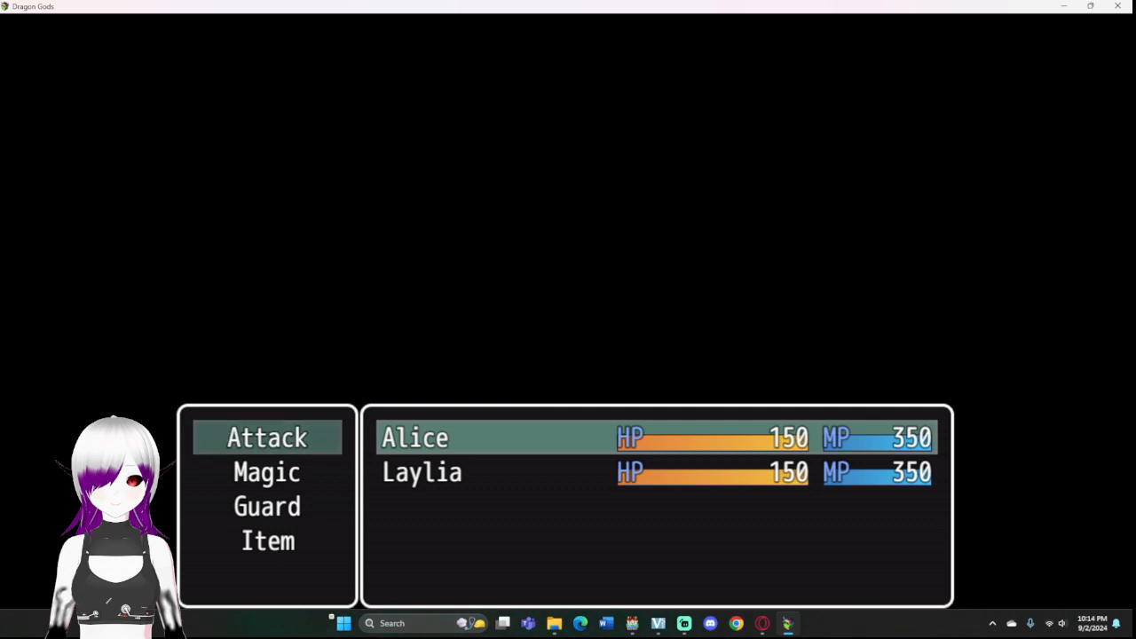
{"action": "left_click", "coordinate": [1117, 7]}
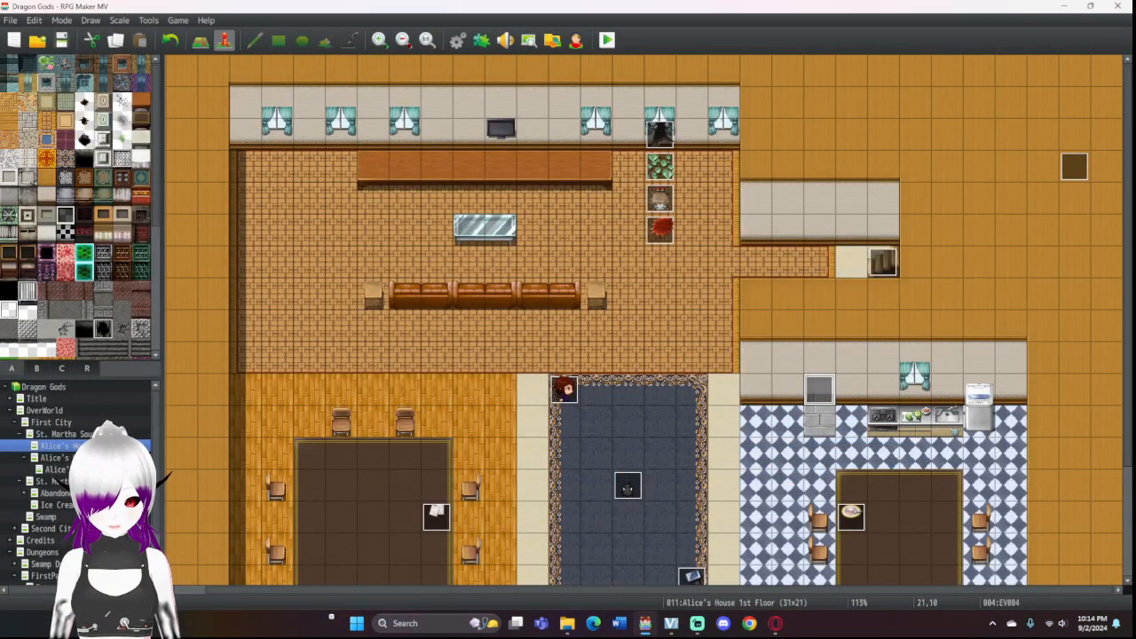
Step: On page 9 of the EV004 event, delete the (-255,-255,-255,0) Tint Screen and the 30-frame Wait before the Zombie Battle Processing
{"action": "double_click", "coordinate": [819, 389]}
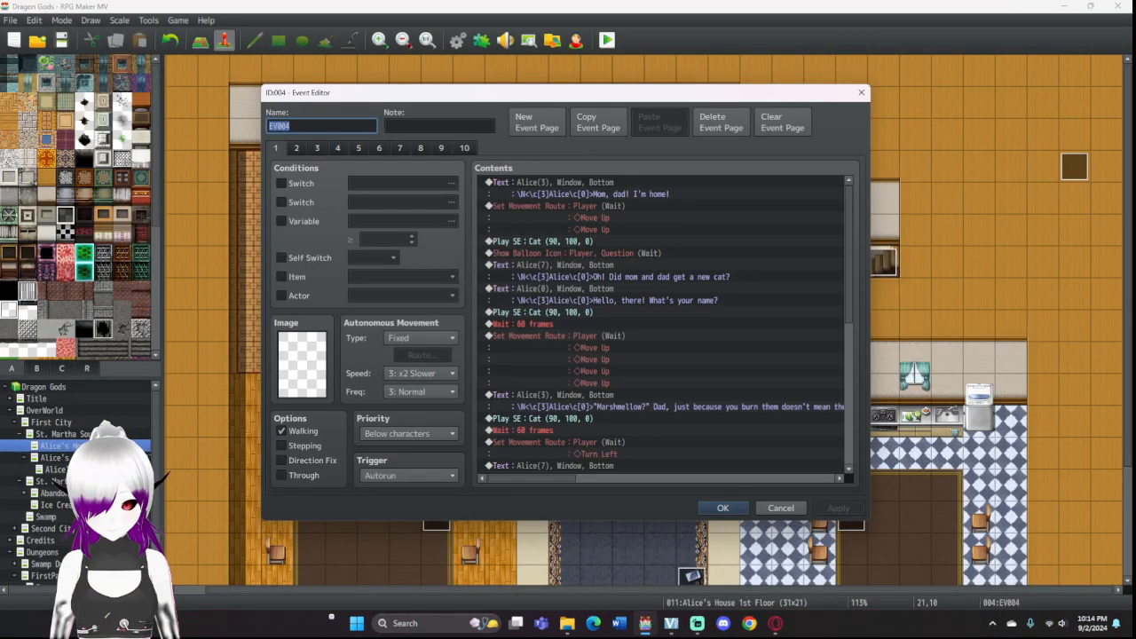
{"action": "left_click", "coordinate": [441, 148]}
{"action": "scroll", "coordinate": [661, 324], "scroll_direction": "down", "scroll_amount": 11}
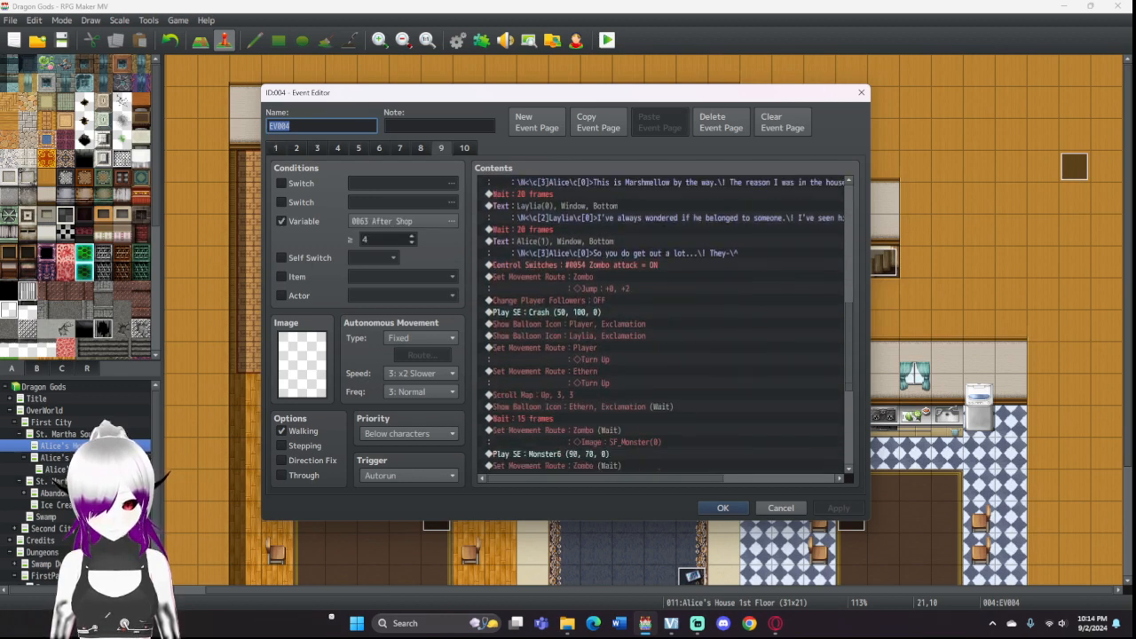
{"action": "scroll", "coordinate": [661, 324], "scroll_direction": "down", "scroll_amount": 7}
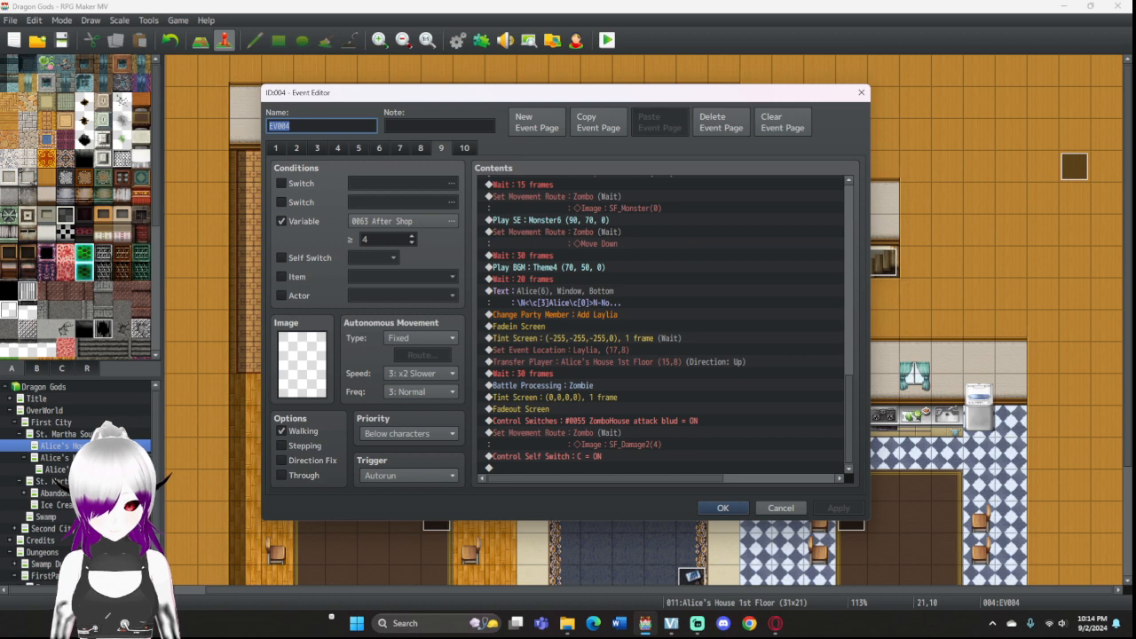
{"action": "left_click", "coordinate": [661, 338]}
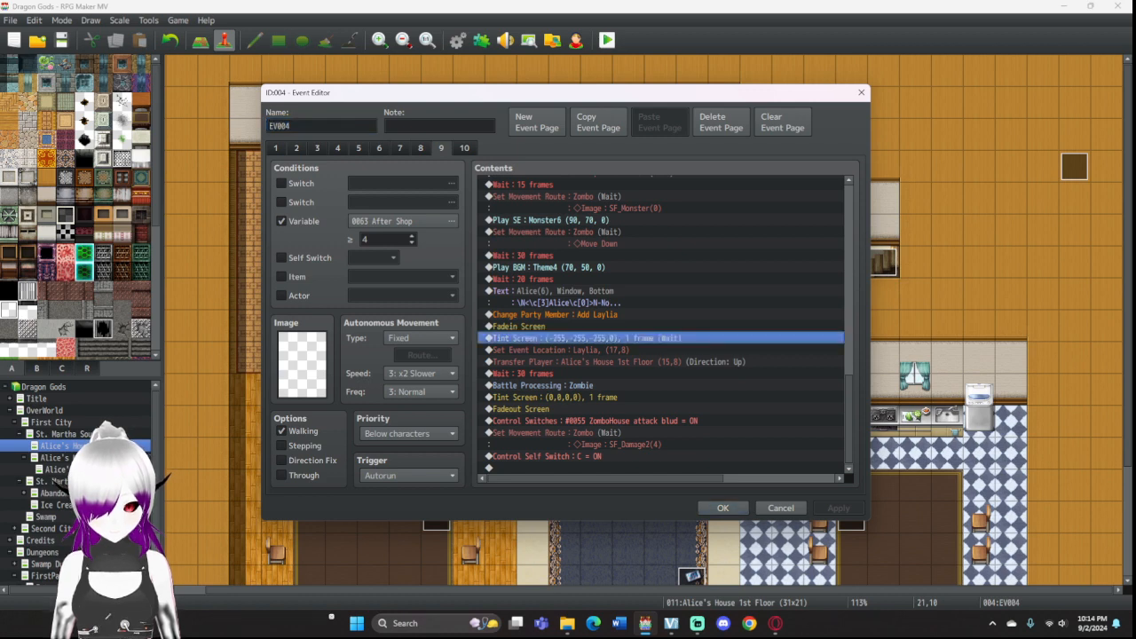
{"action": "key", "text": "Delete"}
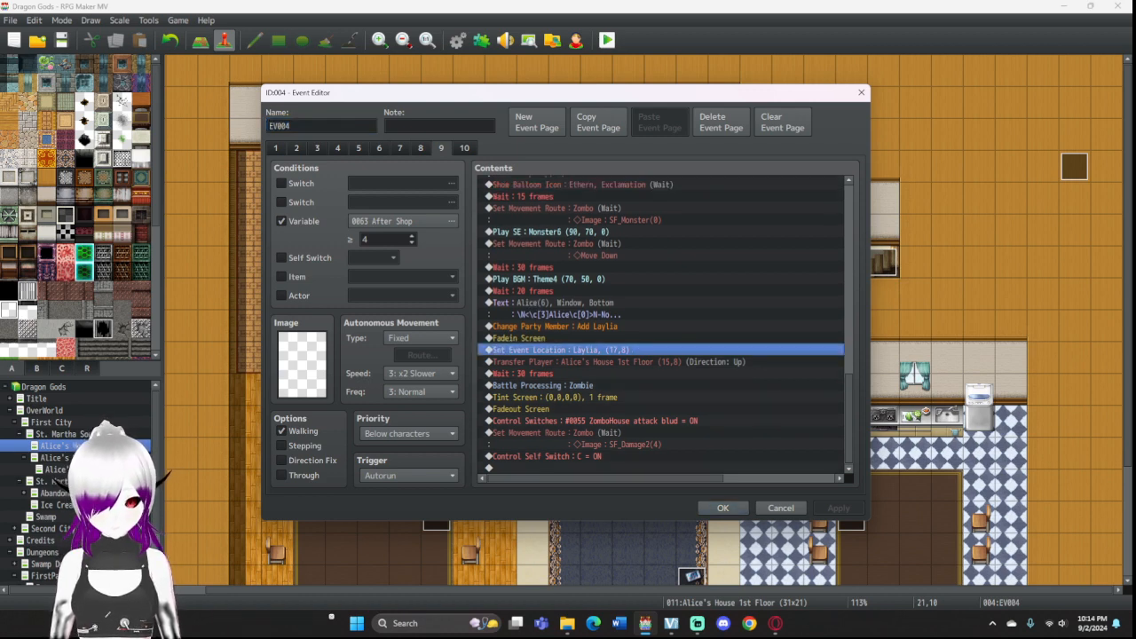
{"action": "left_click", "coordinate": [661, 338]}
{"action": "left_click", "coordinate": [661, 374]}
{"action": "key", "text": "Delete"}
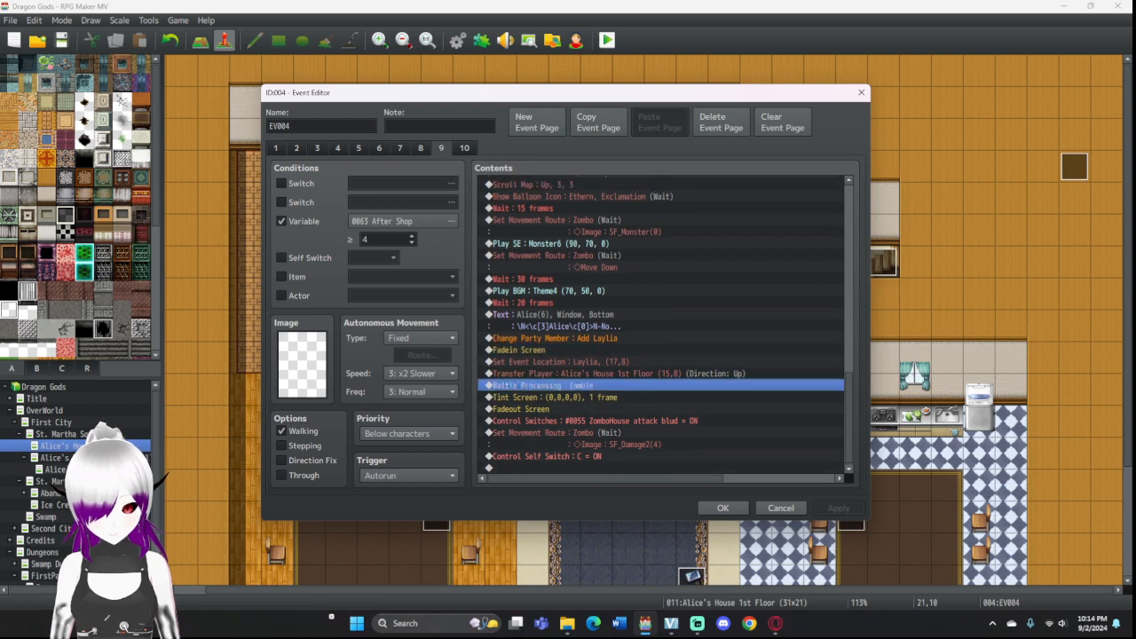
Step: Delete the Tint Screen and Fadeout Screen after the Zombie Battle Processing, and the Fadein Screen before Laylia's Set Event Location
{"action": "left_click", "coordinate": [661, 397]}
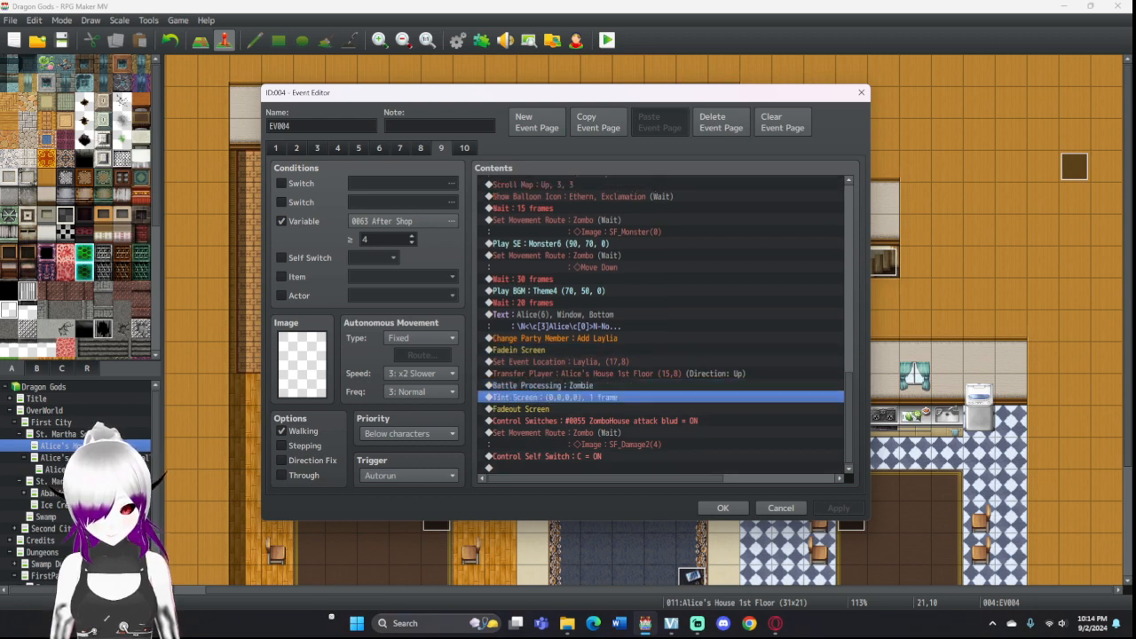
{"action": "key", "text": "Delete"}
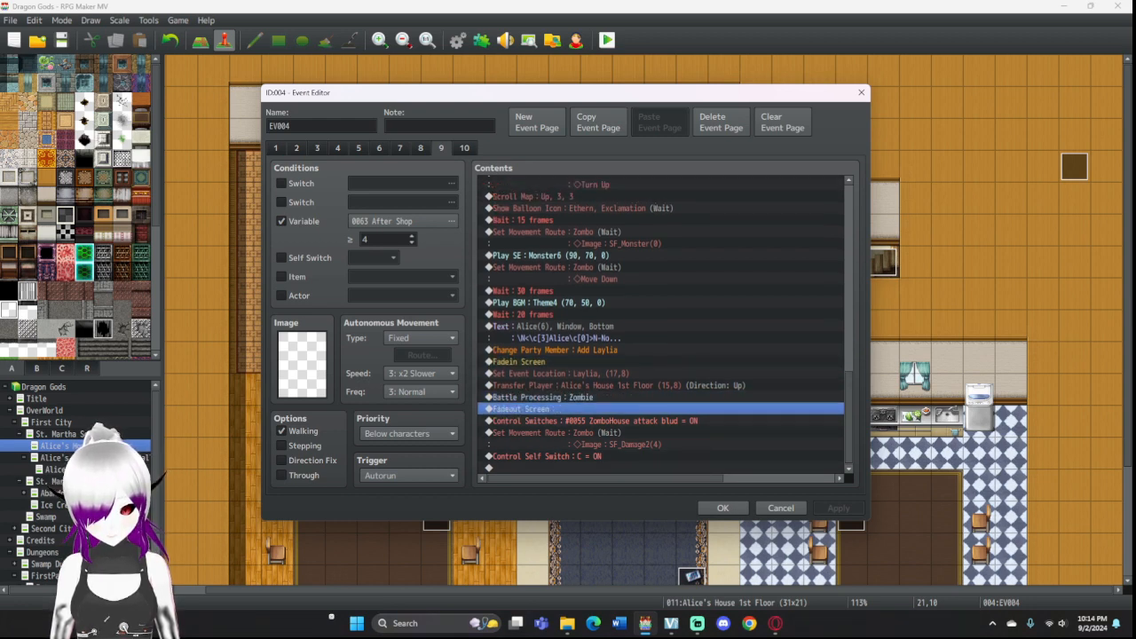
{"action": "key", "text": "Delete"}
{"action": "left_click", "coordinate": [661, 373]}
{"action": "key", "text": "Delete"}
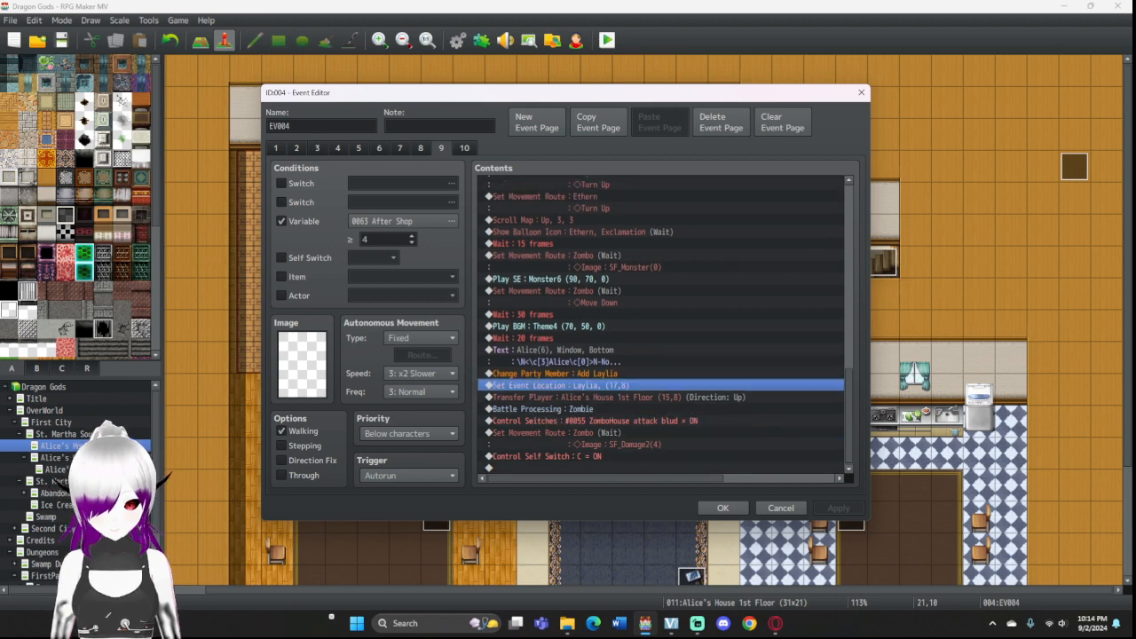
Step: Move Laylia's Set Event Location and the Transfer Player command to directly after the Zombie Battle Processing
{"action": "key", "text": "shift+Down"}
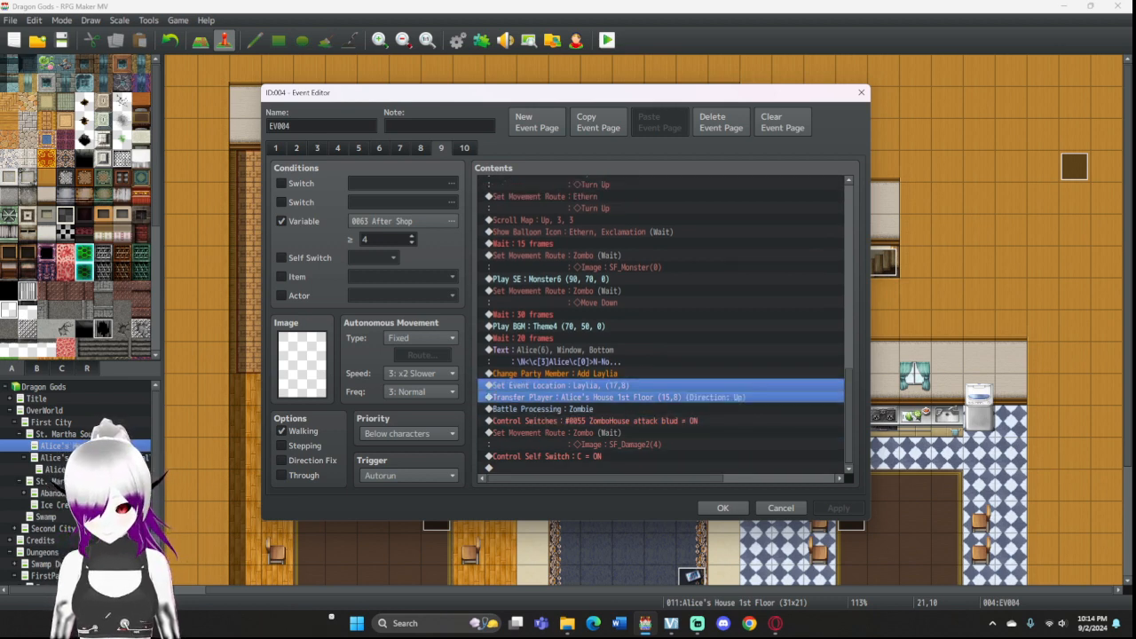
{"action": "key", "text": "Delete"}
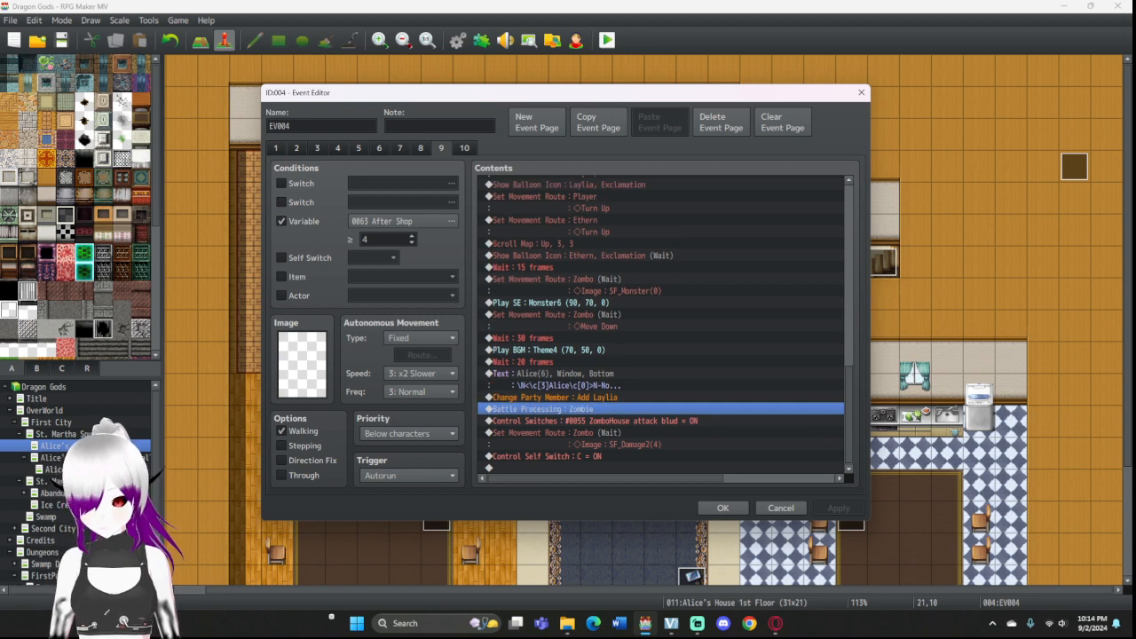
{"action": "left_click", "coordinate": [661, 421]}
{"action": "key", "text": "ctrl+v"}
{"action": "double_click", "coordinate": [661, 420]}
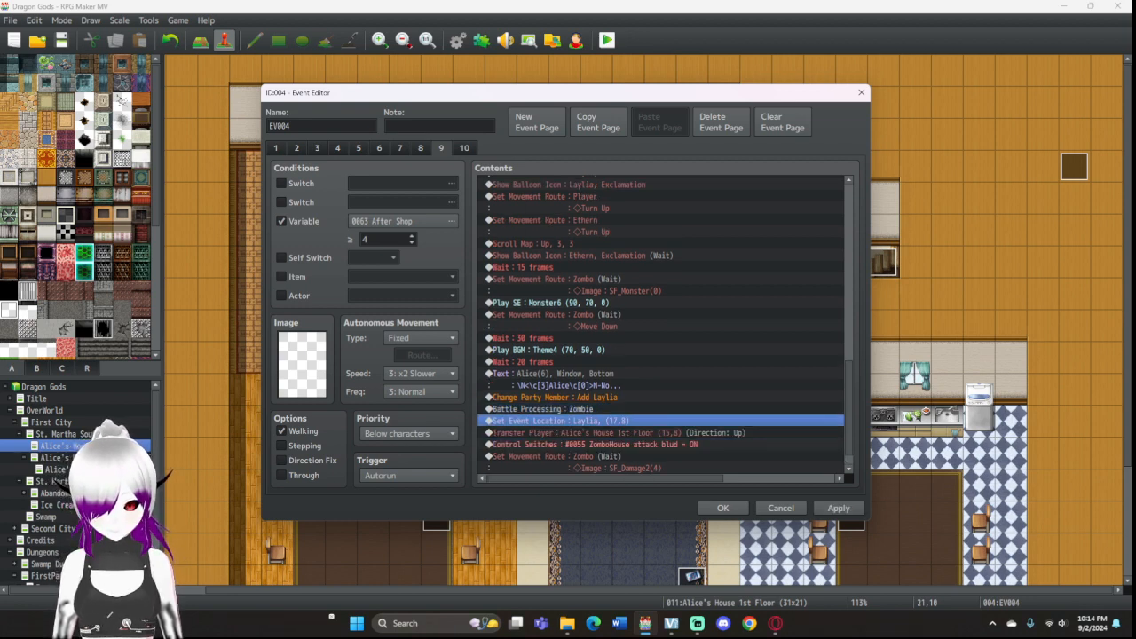
Step: Insert a Tint Screen of (-255,-255,-255,0) over 1 frame, without waiting for completion, directly after the Zombie Battle Processing
{"action": "left_click", "coordinate": [737, 256]}
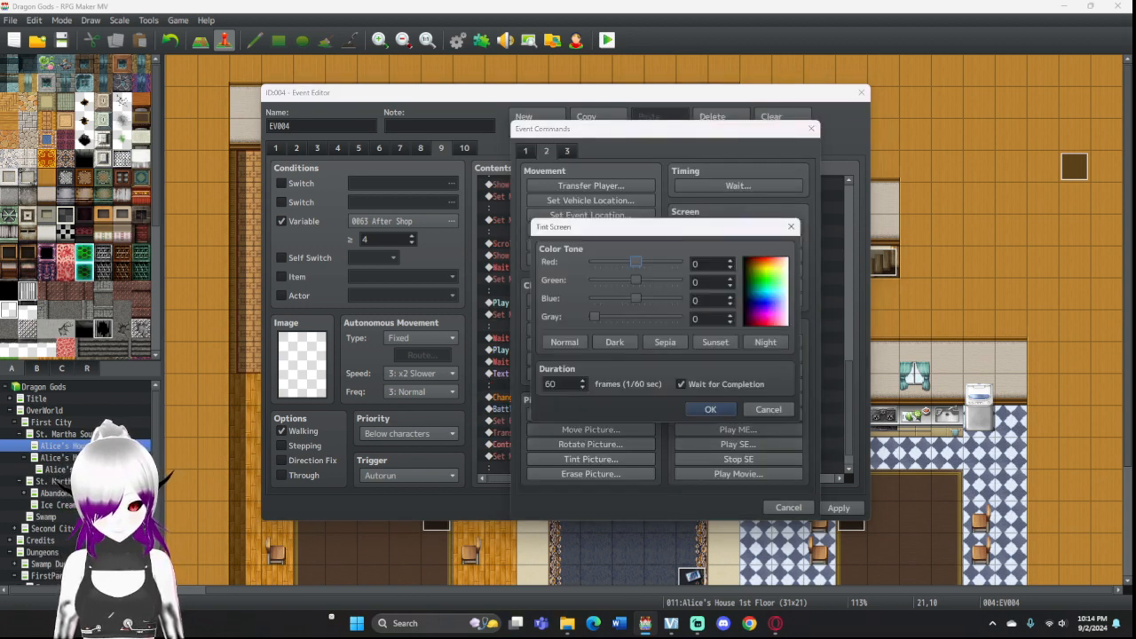
{"action": "left_click_drag", "start_coordinate": [635, 297], "coordinate": [594, 262]}
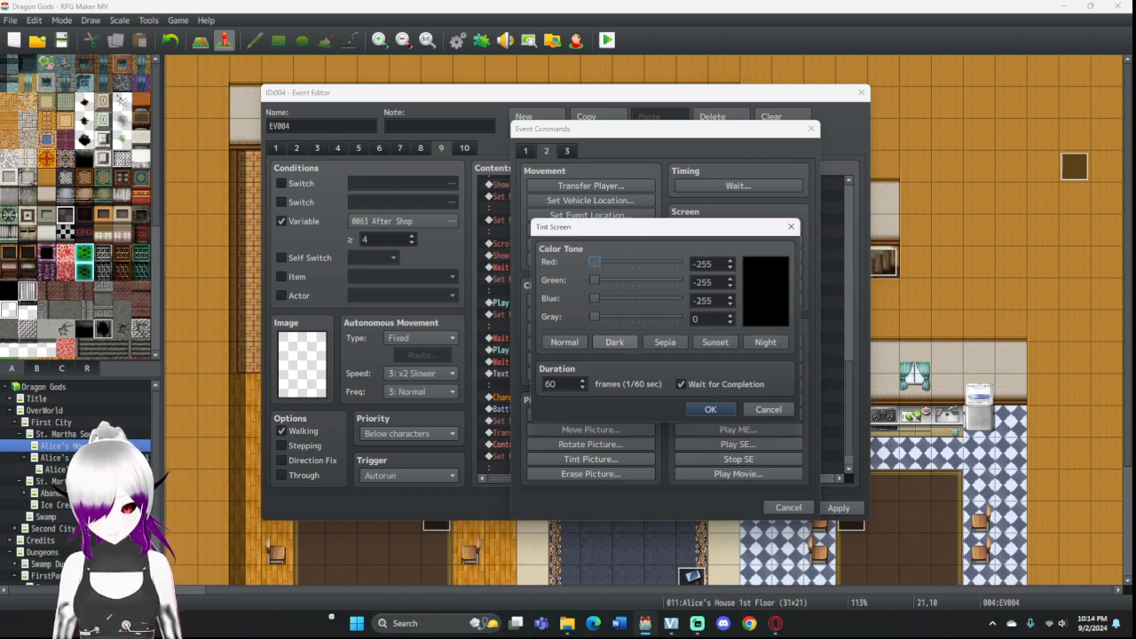
{"action": "left_click", "coordinate": [614, 342]}
{"action": "left_click_drag", "start_coordinate": [625, 298], "coordinate": [594, 262]}
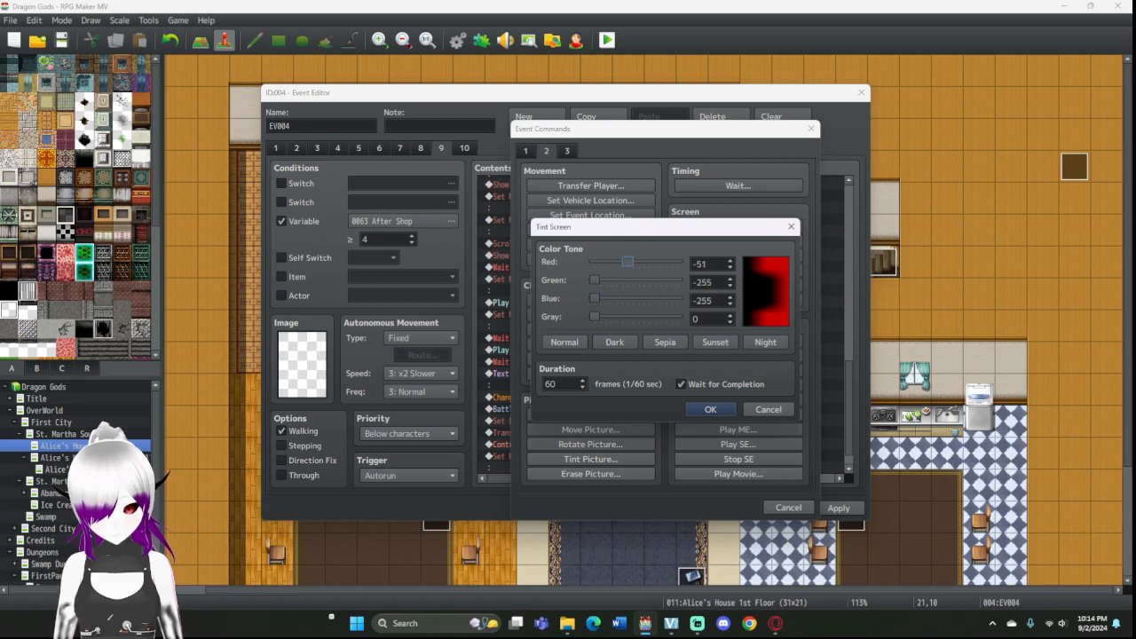
{"action": "left_click", "coordinate": [681, 384]}
{"action": "double_click", "coordinate": [551, 384]}
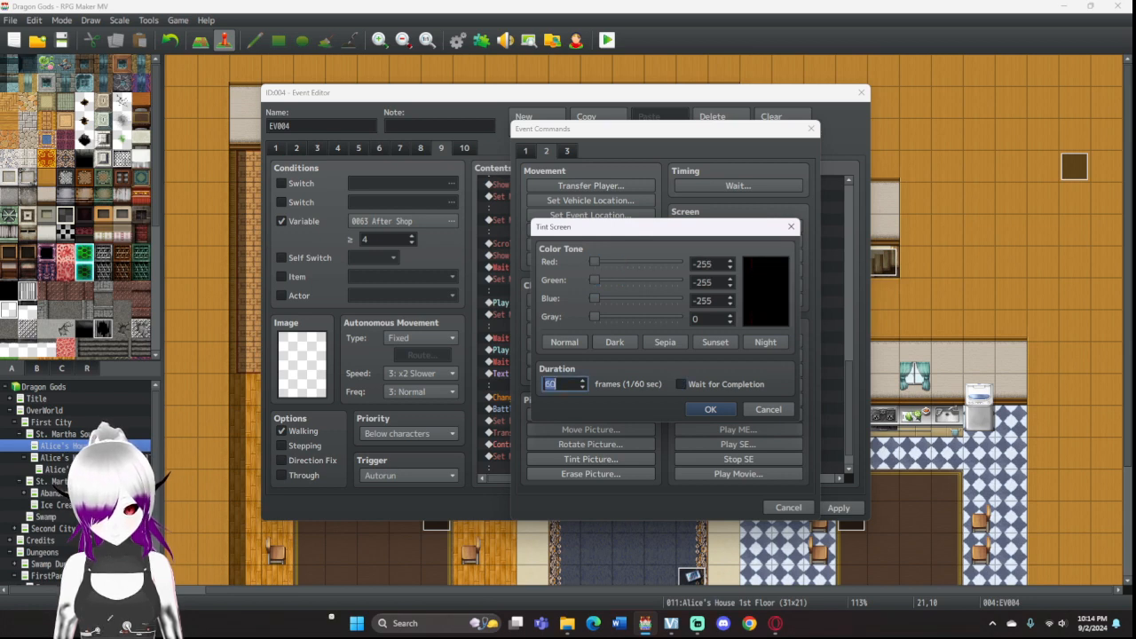
{"action": "type", "text": "1"}
{"action": "left_click", "coordinate": [709, 409]}
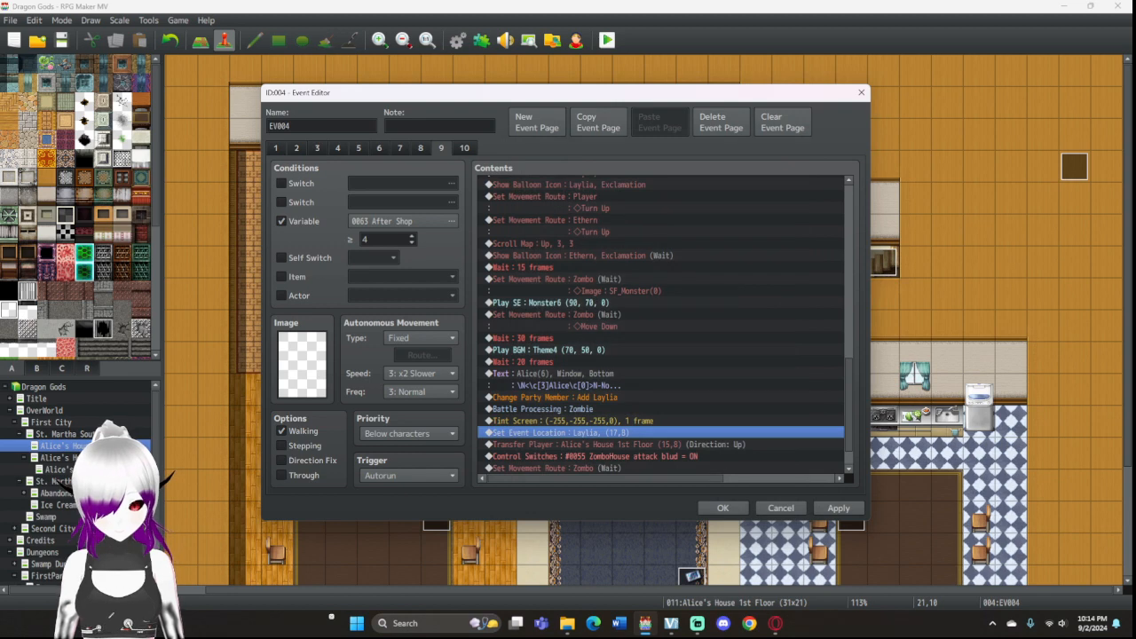
Step: Copy the Tint Screen to directly after the Transfer Player command and set the copy to the Normal tone (0,0,0,0)
{"action": "left_click", "coordinate": [572, 421]}
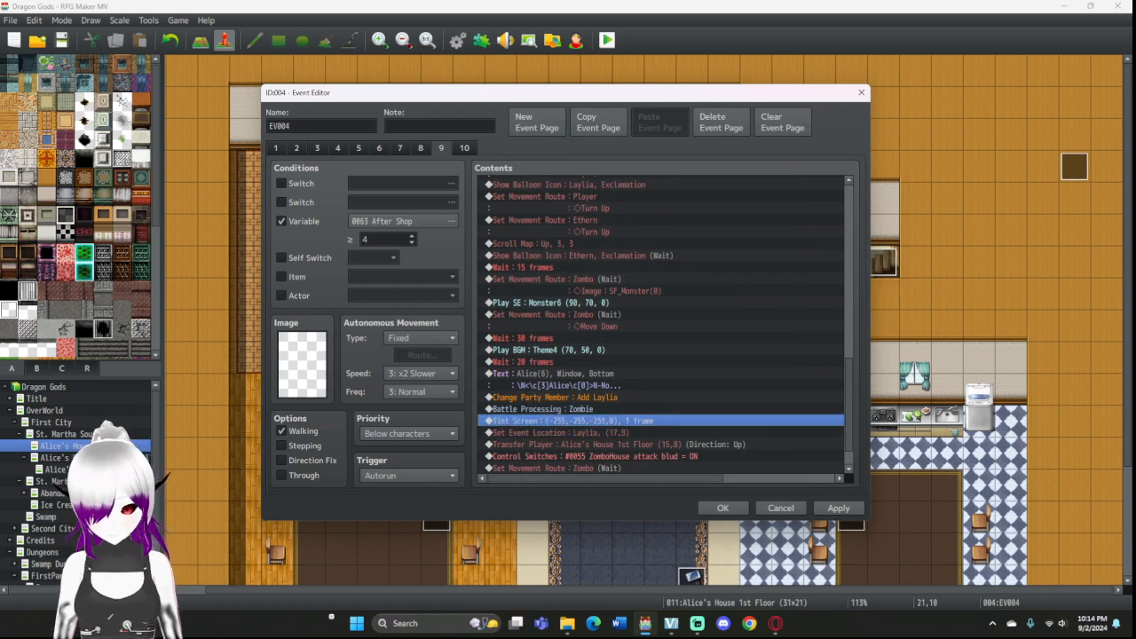
{"action": "left_click", "coordinate": [572, 456]}
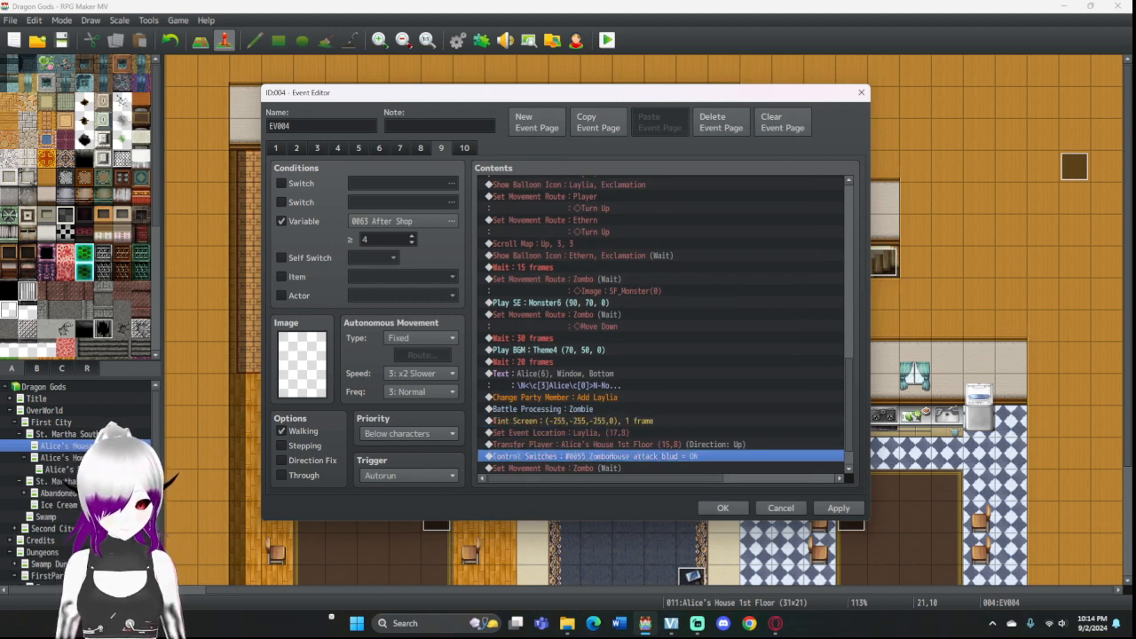
{"action": "key", "text": "ctrl+v"}
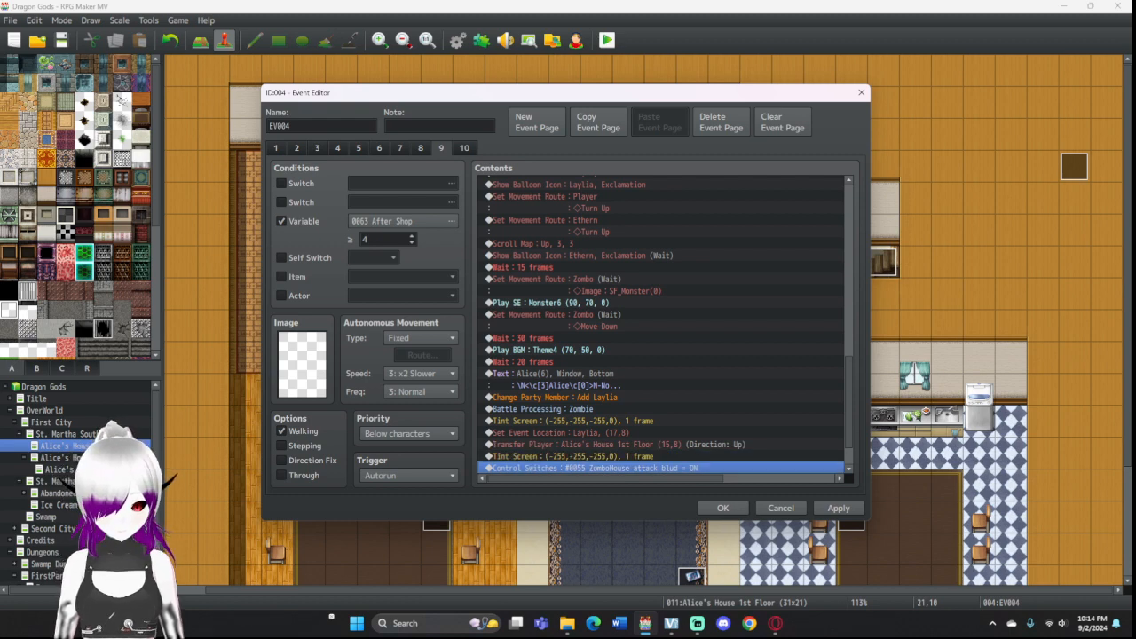
{"action": "double_click", "coordinate": [603, 456]}
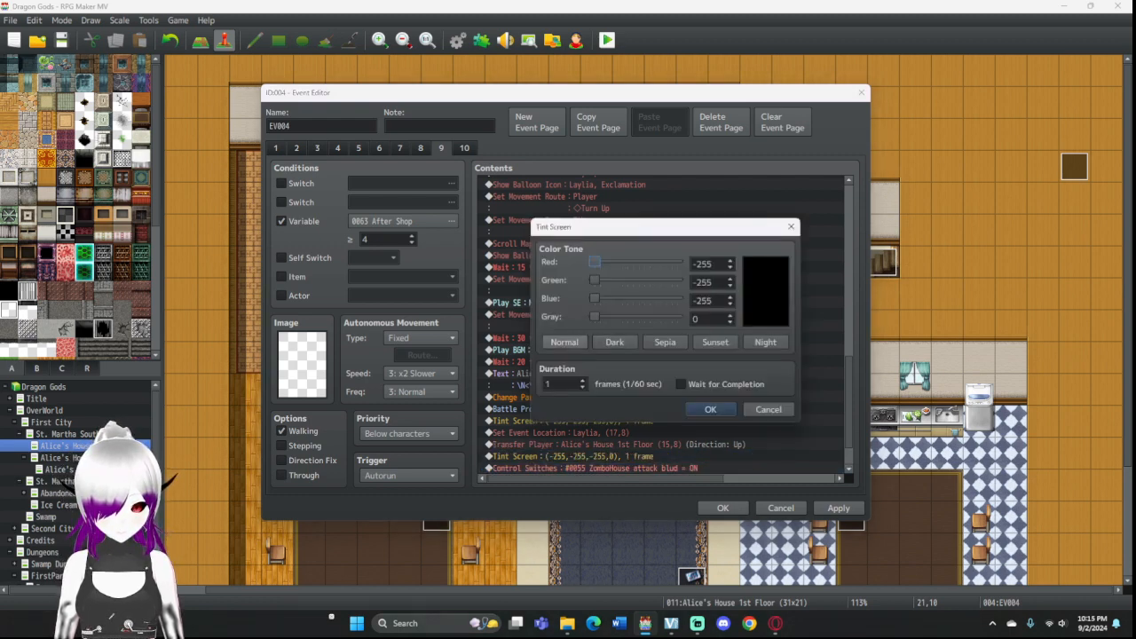
{"action": "left_click", "coordinate": [564, 343]}
{"action": "left_click", "coordinate": [710, 409]}
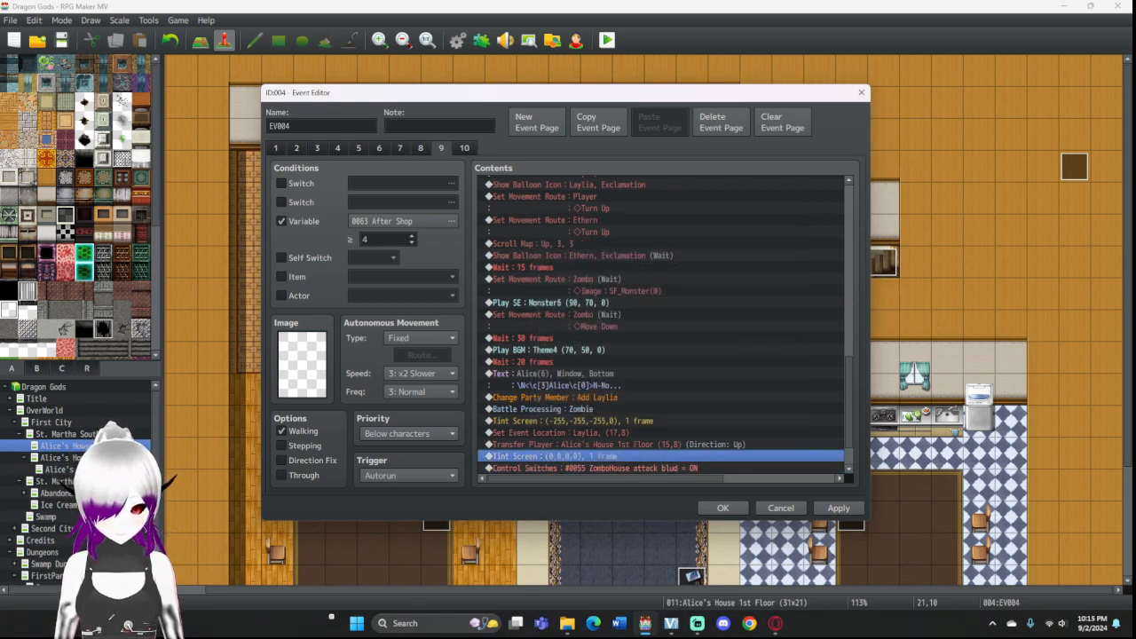
Step: Make the black Tint Screen after the battle wait for completion, and save the changes to the EV004 event
{"action": "double_click", "coordinate": [533, 421]}
{"action": "left_click", "coordinate": [681, 383]}
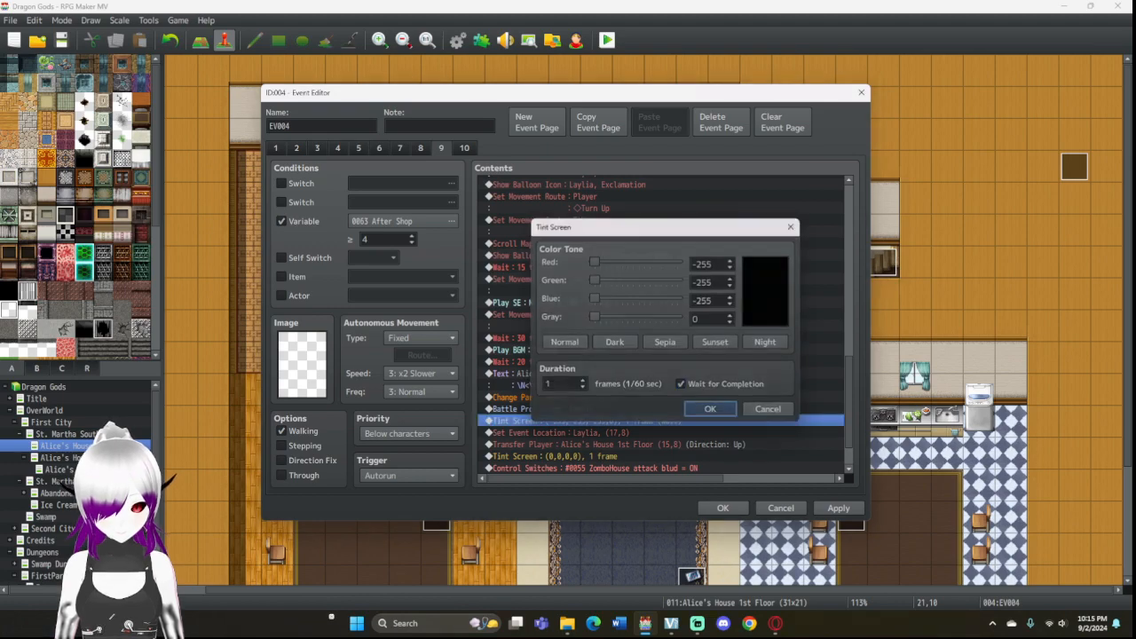
{"action": "left_click", "coordinate": [710, 409]}
{"action": "left_click", "coordinate": [722, 508]}
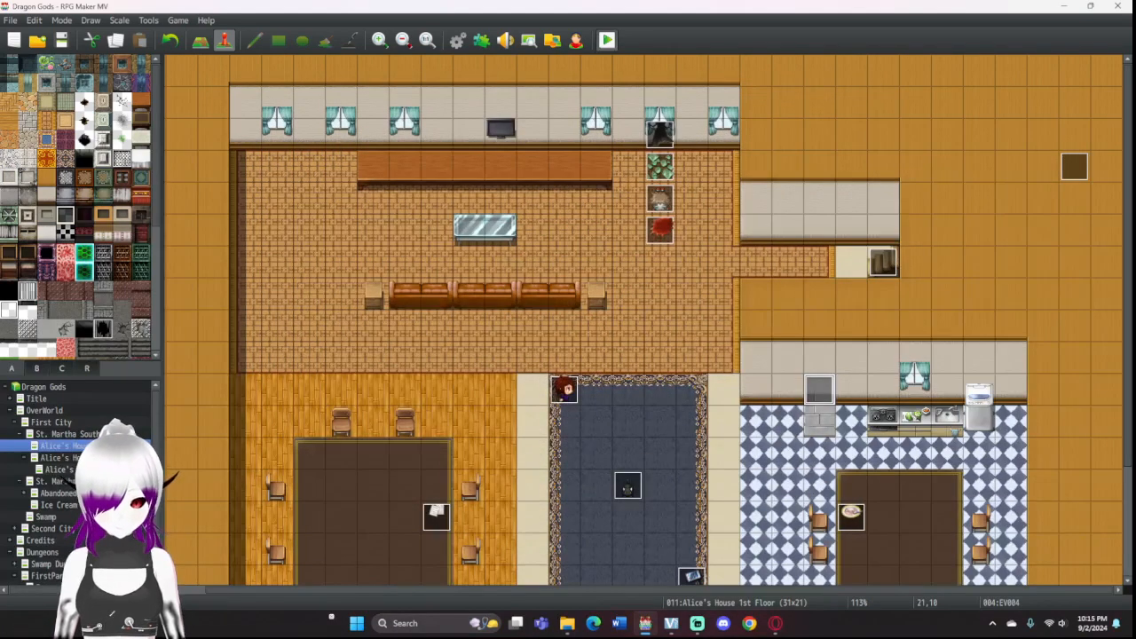
Step: Save the project, launch a playtest in a maximized window, and continue from the saved game
{"action": "left_click", "coordinate": [607, 40]}
{"action": "key", "text": "Return"}
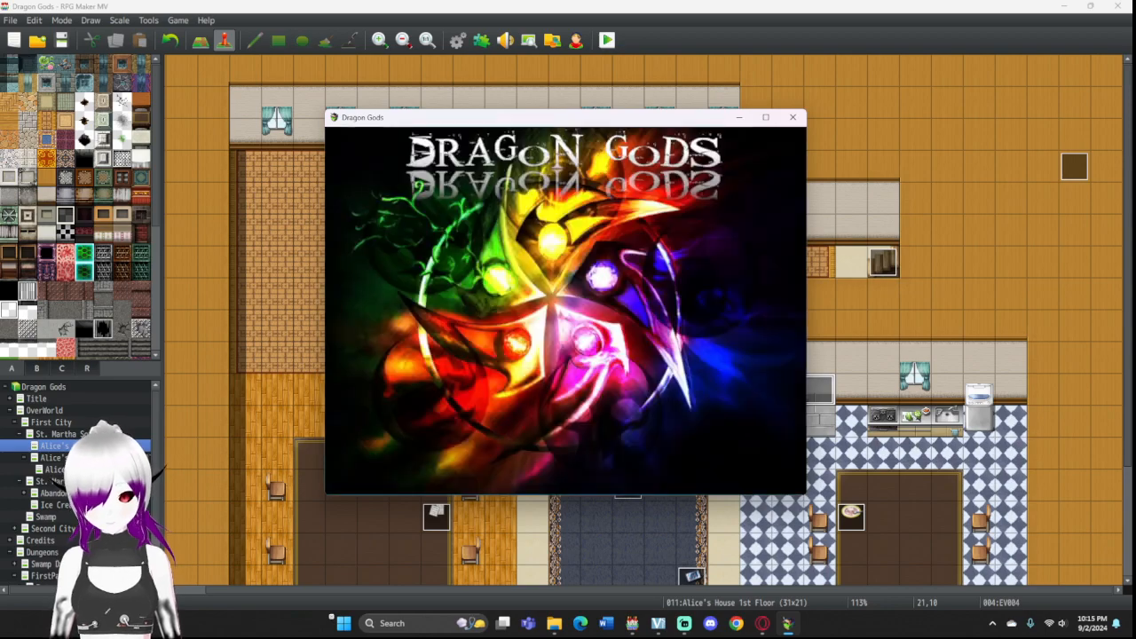
{"action": "key", "text": "super+Up"}
{"action": "key", "text": "Return"}
{"action": "key", "text": "Return"}
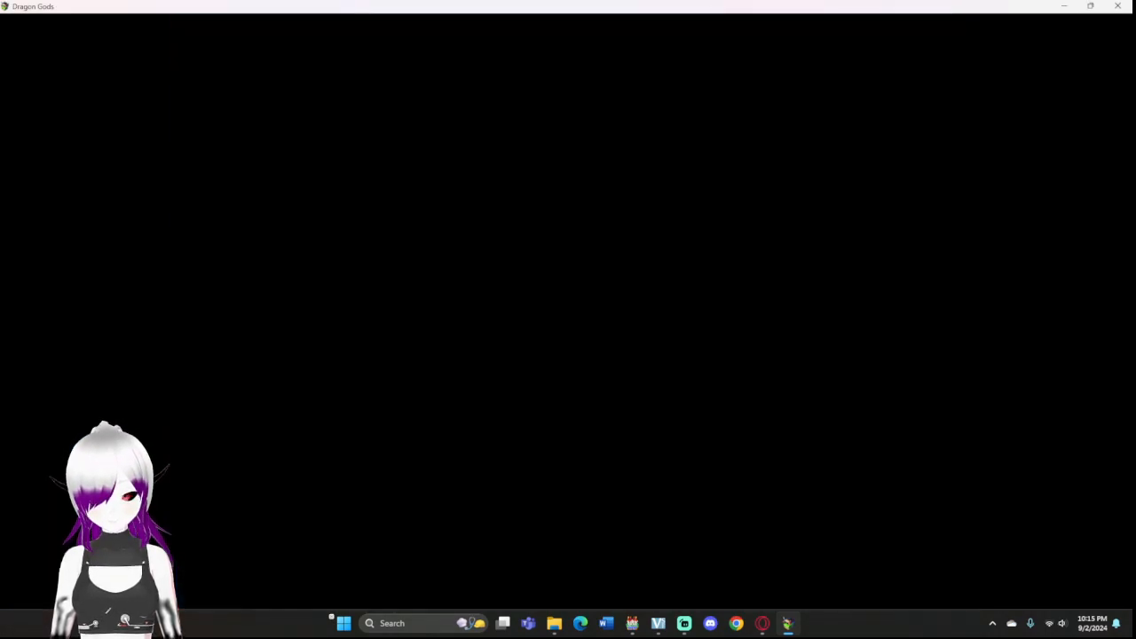
Step: Advance the cutscene through the Laylia and Alice dialogue up to the start of the zombie battle
{"action": "key", "text": "Return"}
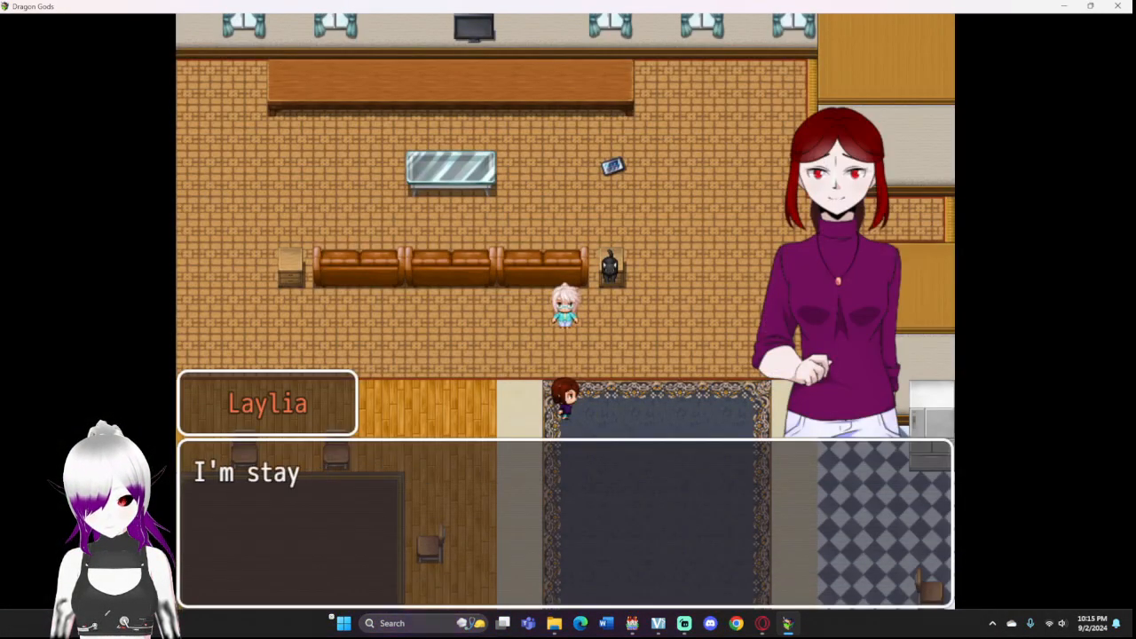
{"action": "key", "text": "Return"}
{"action": "key", "text": "Return"}
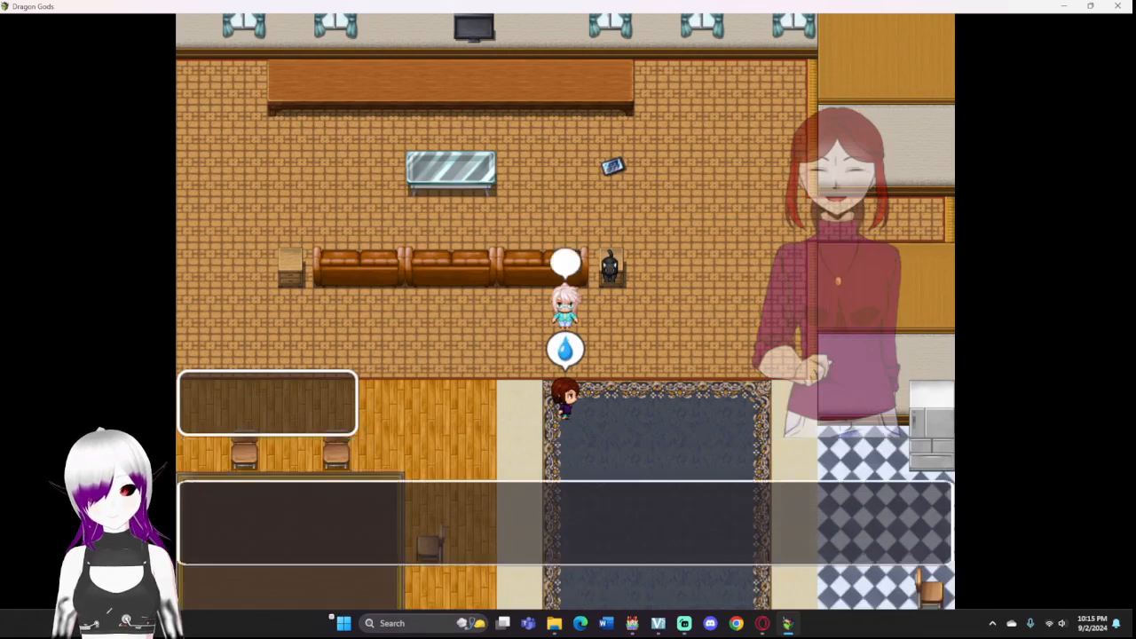
{"action": "key", "text": "Return"}
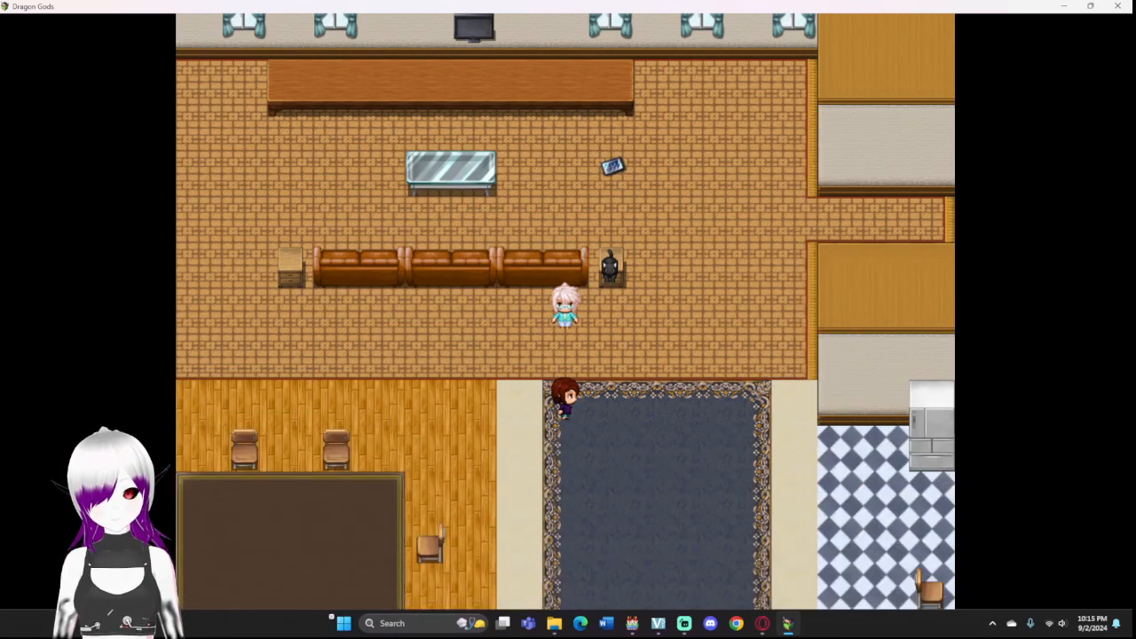
{"action": "key", "text": "Return"}
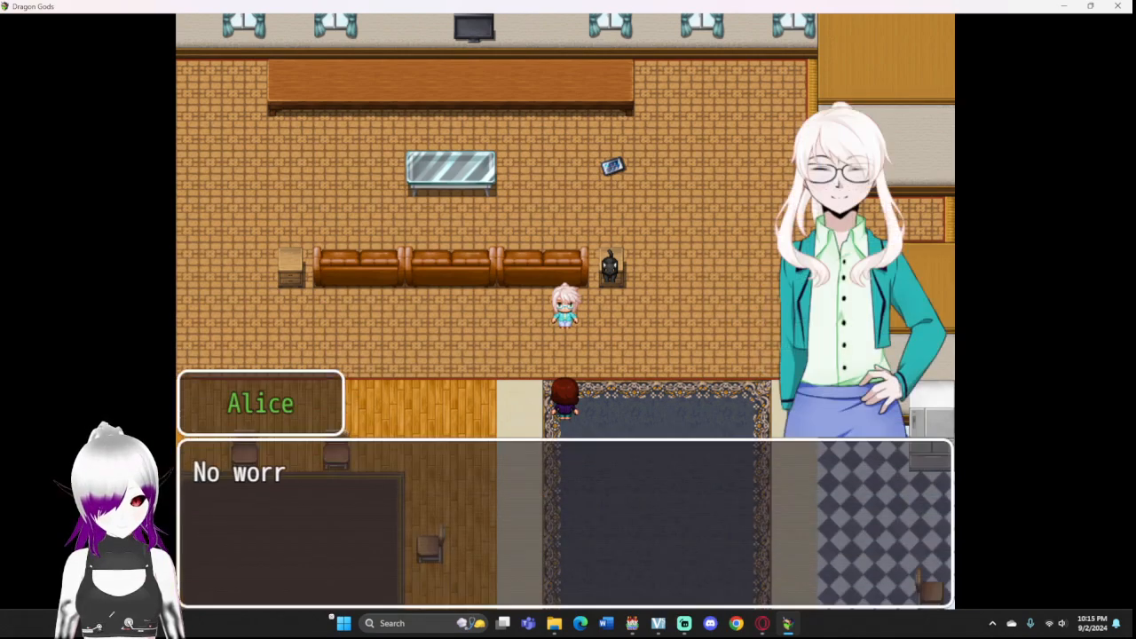
{"action": "key", "text": "Return"}
{"action": "key", "text": "Return"}
{"action": "key", "text": "Return"}
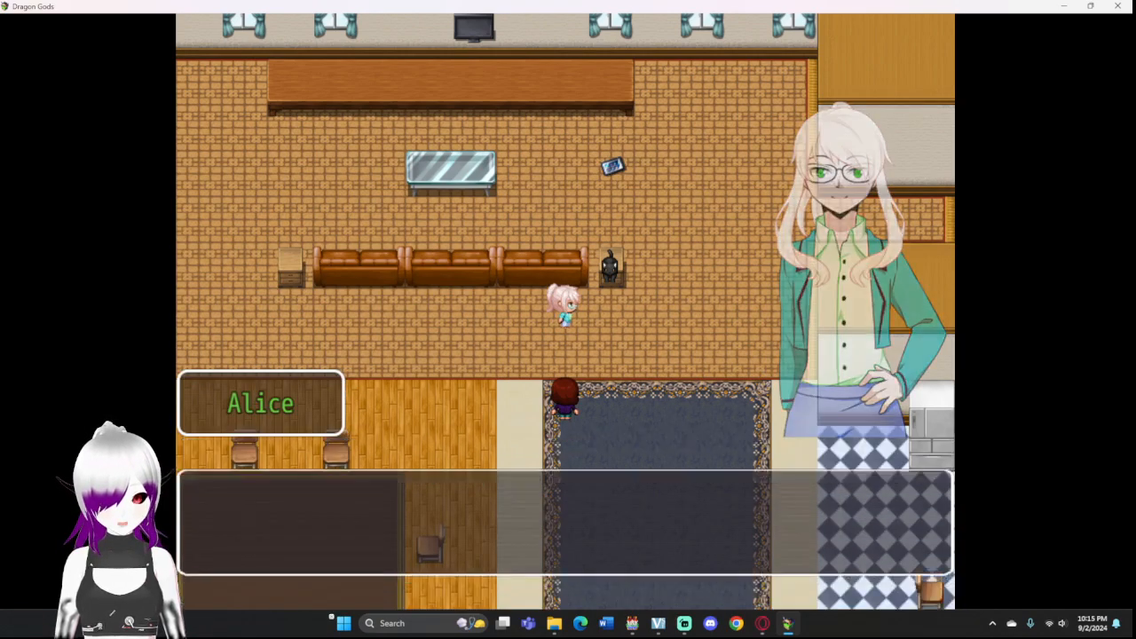
{"action": "key", "text": "Return"}
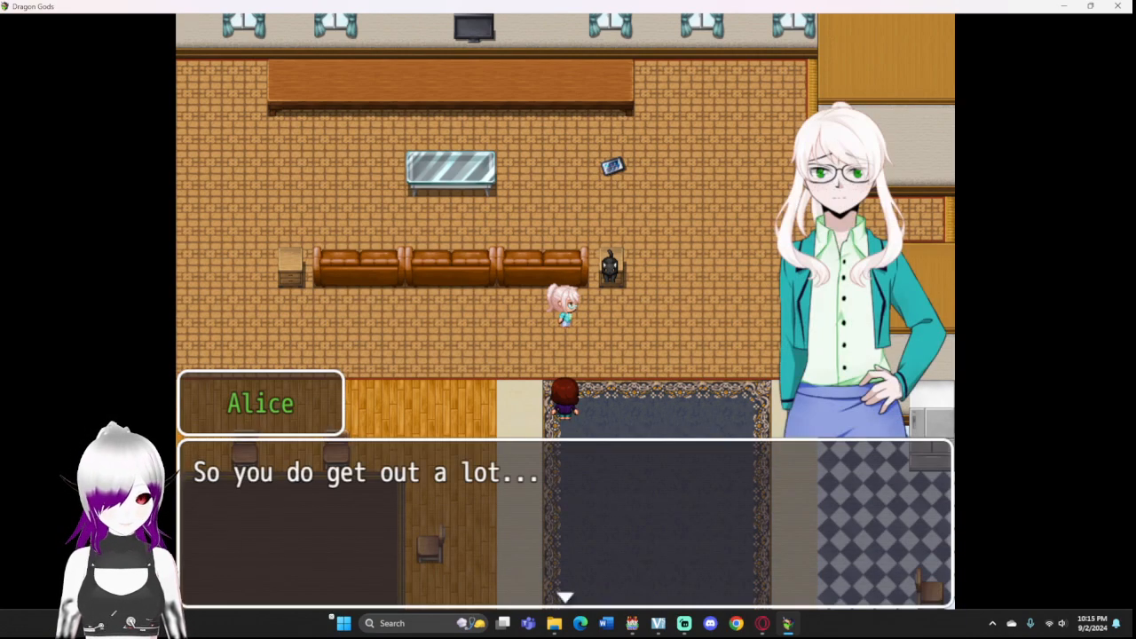
{"action": "key", "text": "Return"}
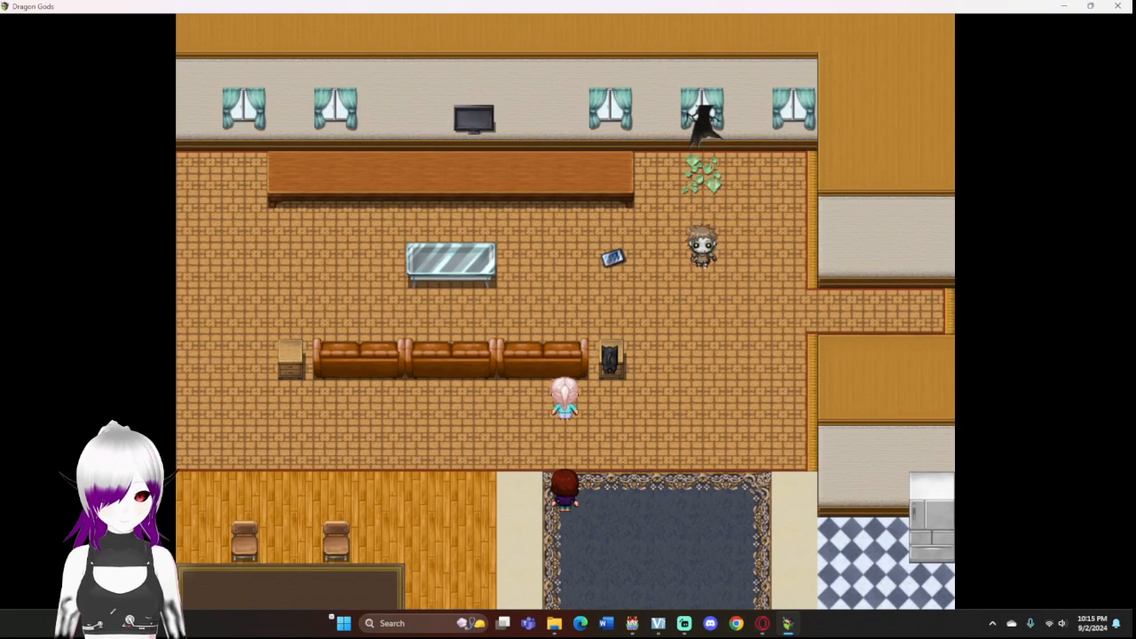
{"action": "key", "text": "Return"}
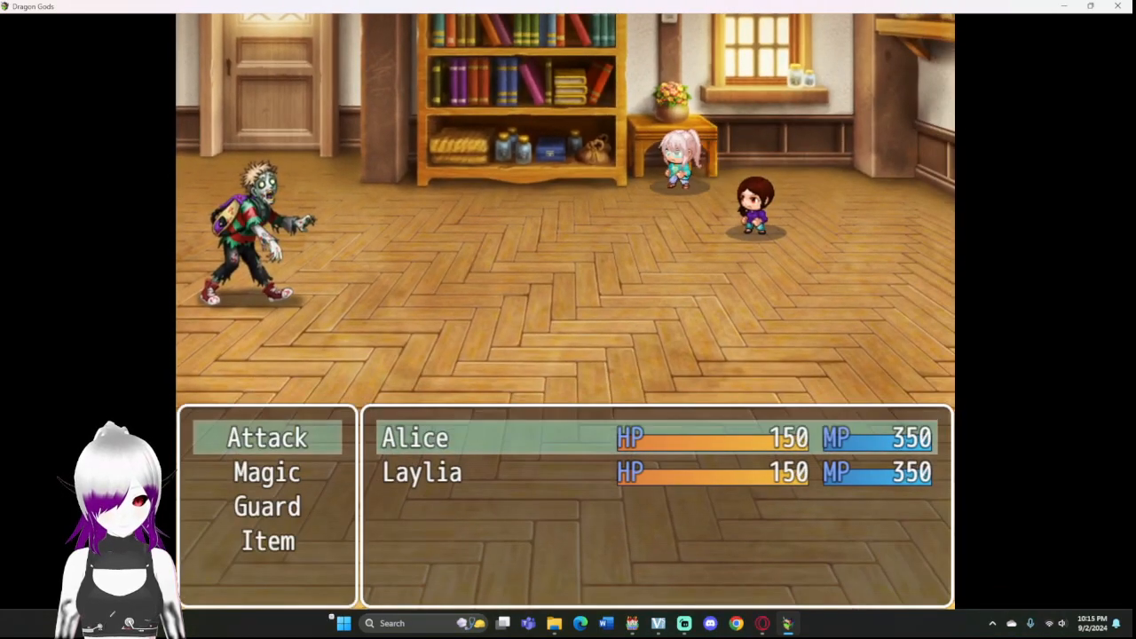
Step: Fight the zombie battle to its end, check the transition back to the house, and exit the playtest
{"action": "key", "text": "Return"}
{"action": "key", "text": "Return"}
{"action": "key", "text": "Return"}
{"action": "key", "text": "Return"}
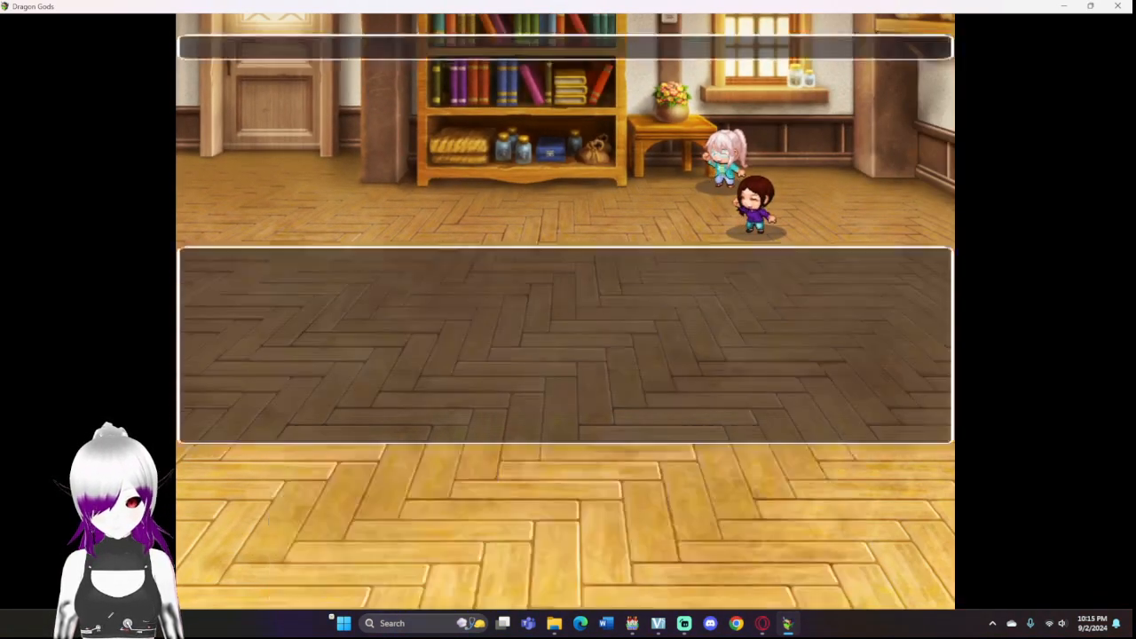
{"action": "key", "text": "Return"}
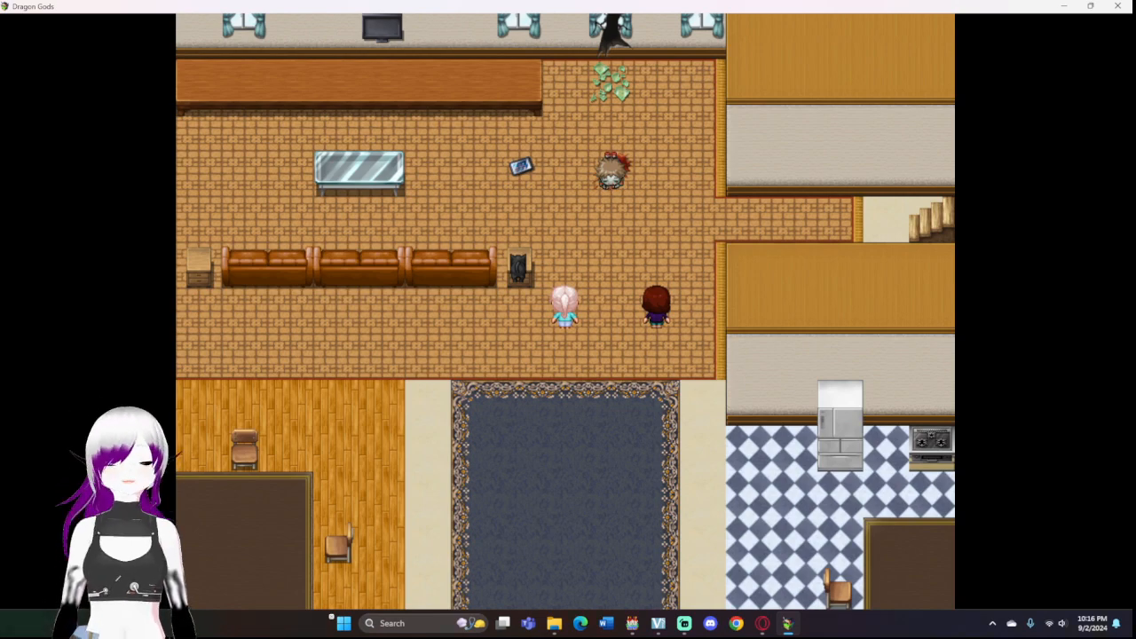
{"action": "left_click", "coordinate": [1117, 6]}
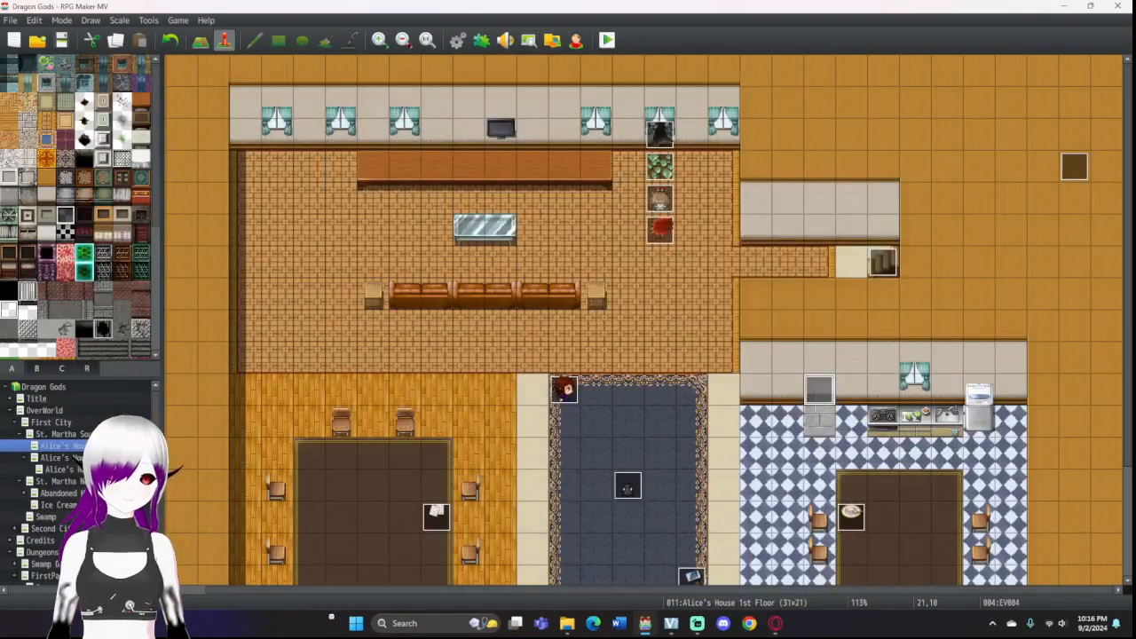